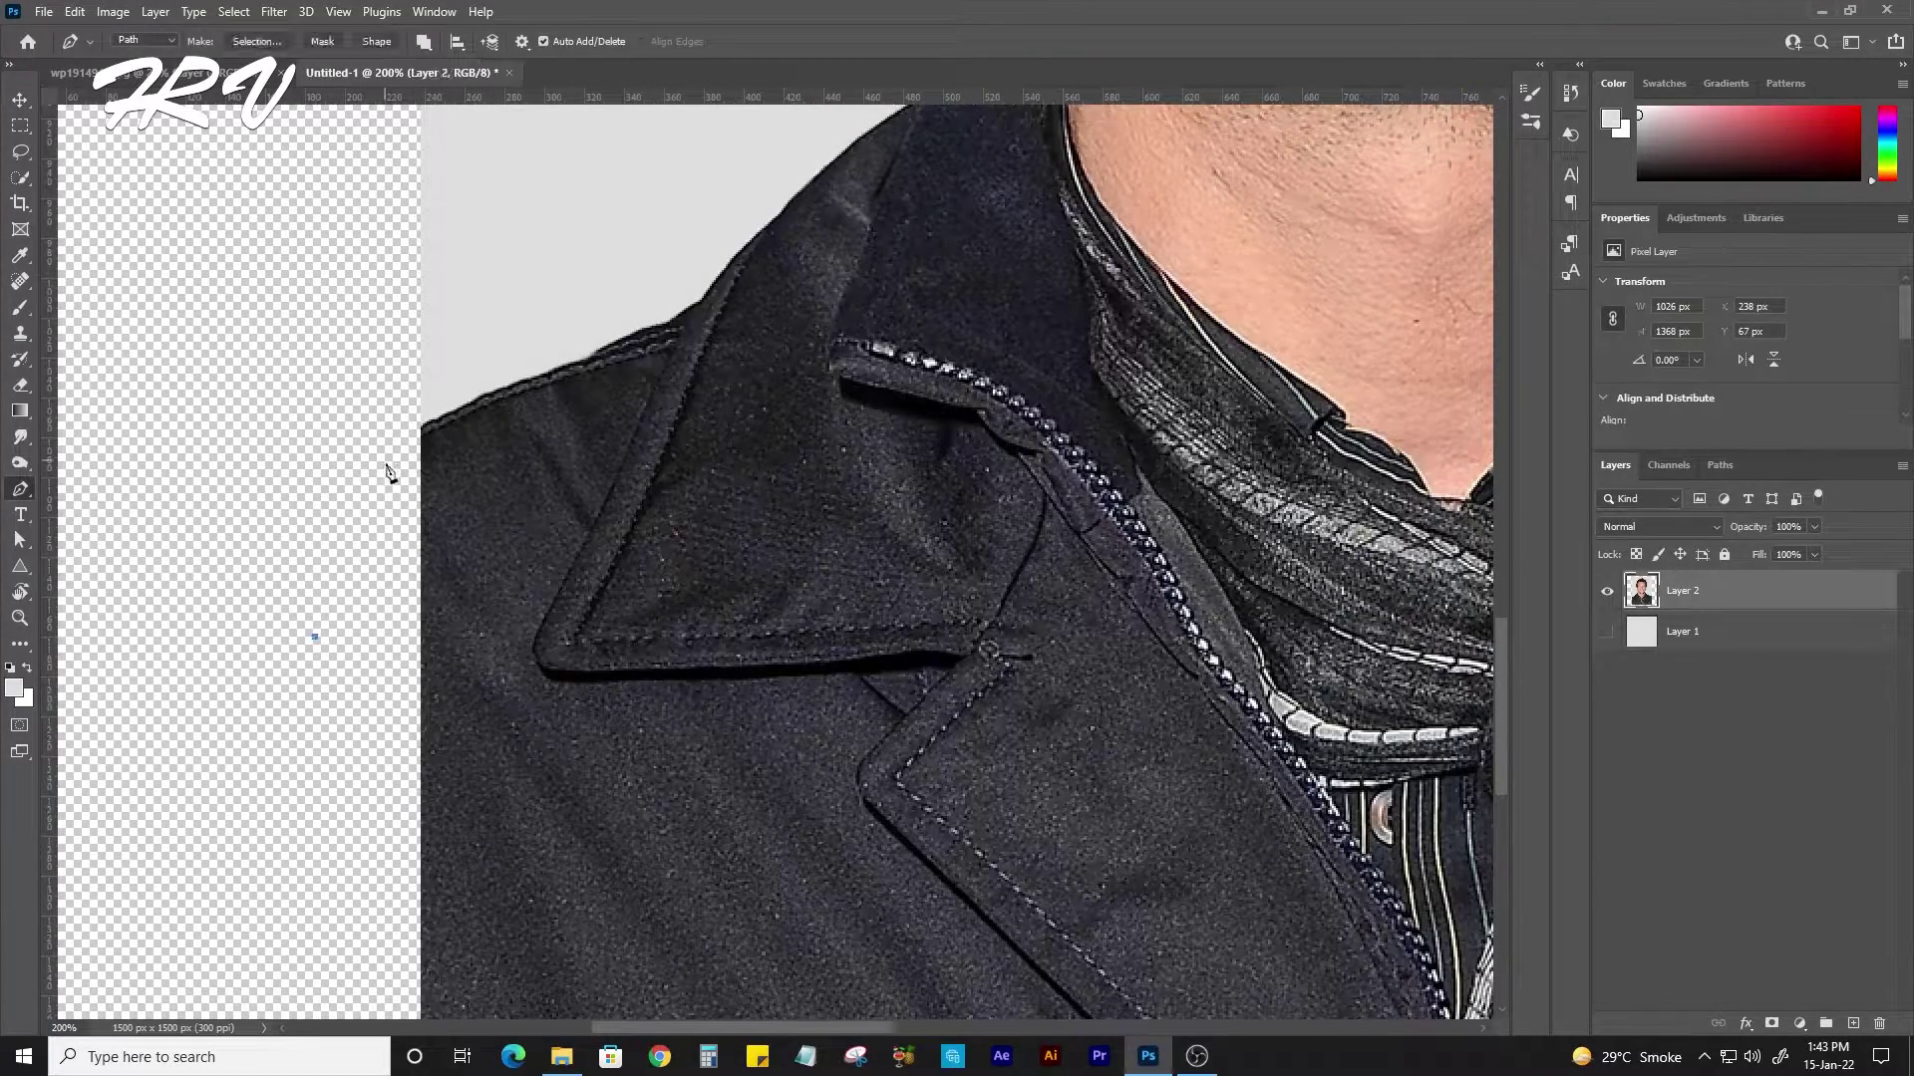
Duplicate the portrait layer and start a pen path up the jacket's left edge to the shoulder.
{"action": "left_click", "coordinate": [1744, 631]}
{"action": "key", "text": "ctrl+j"}
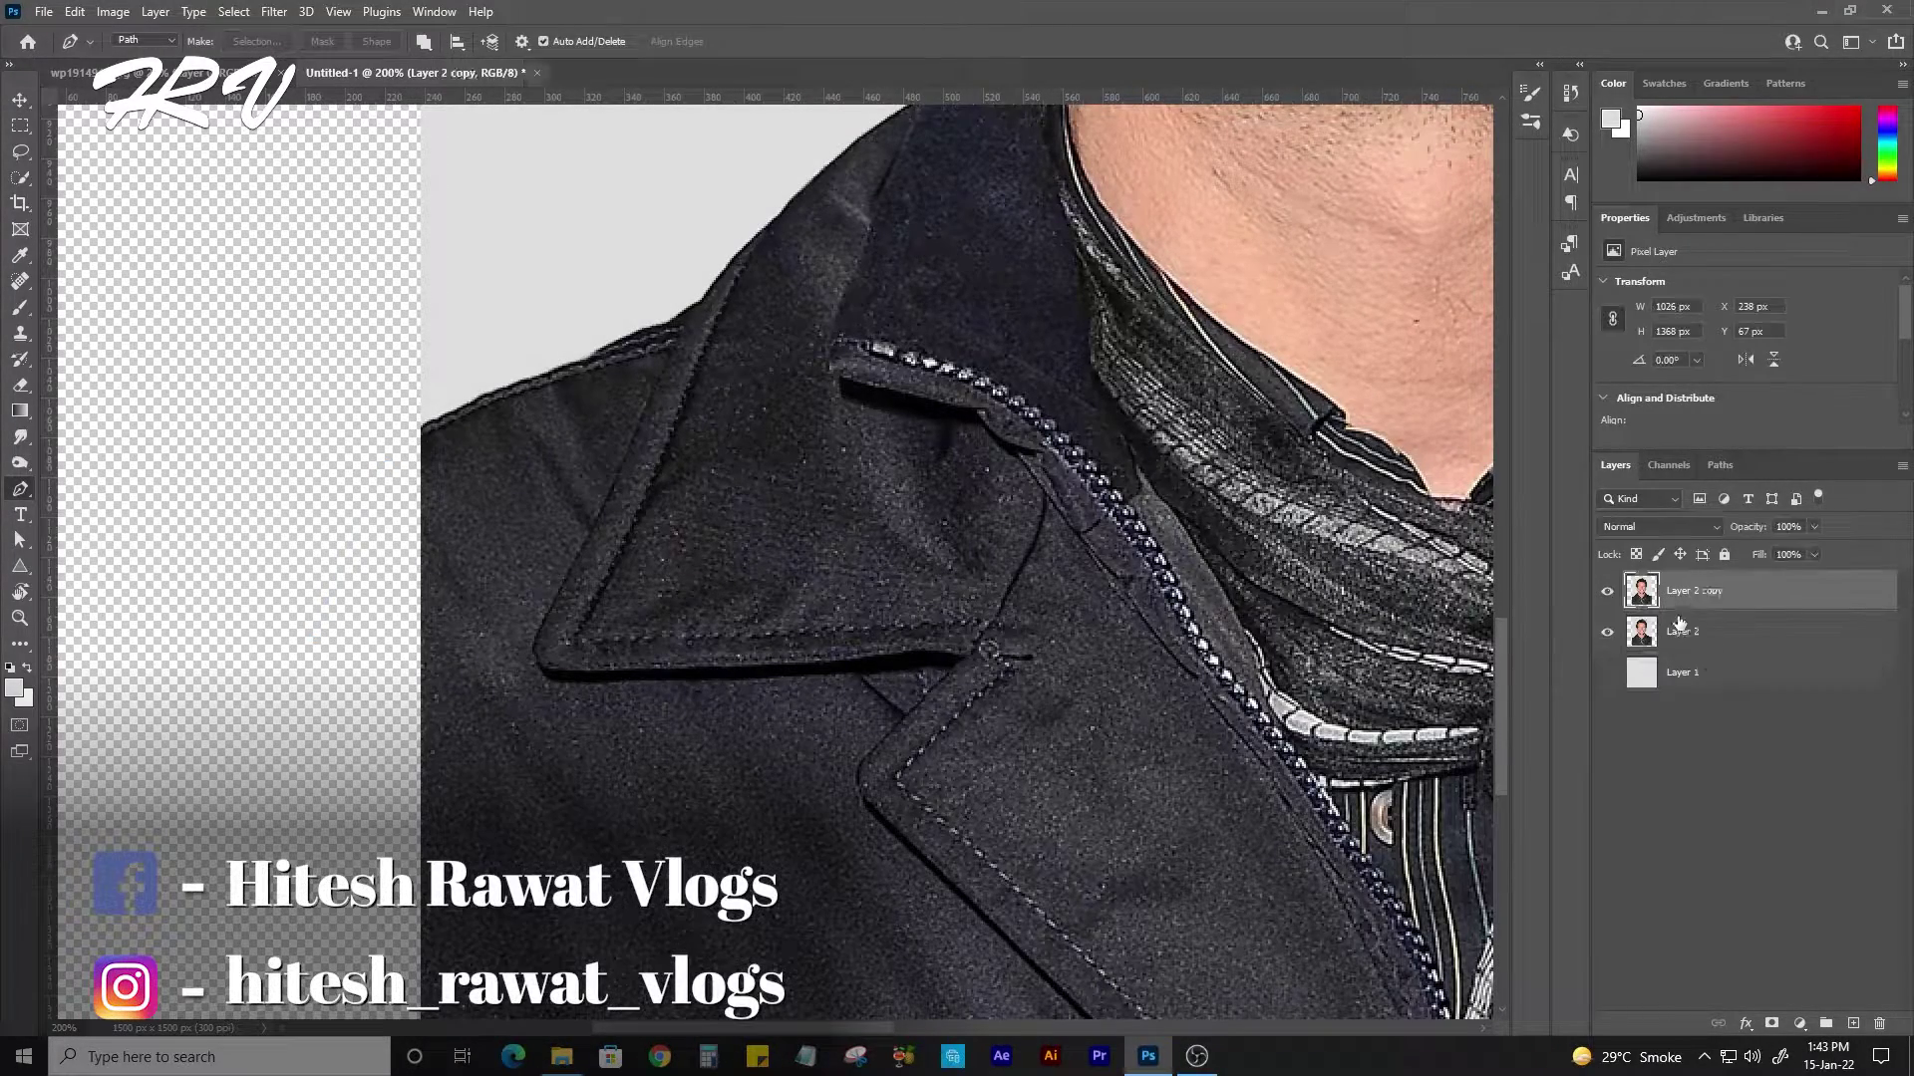
{"action": "left_click", "coordinate": [311, 782]}
{"action": "left_click", "coordinate": [327, 664]}
{"action": "left_click", "coordinate": [357, 521]}
{"action": "left_click", "coordinate": [420, 426]}
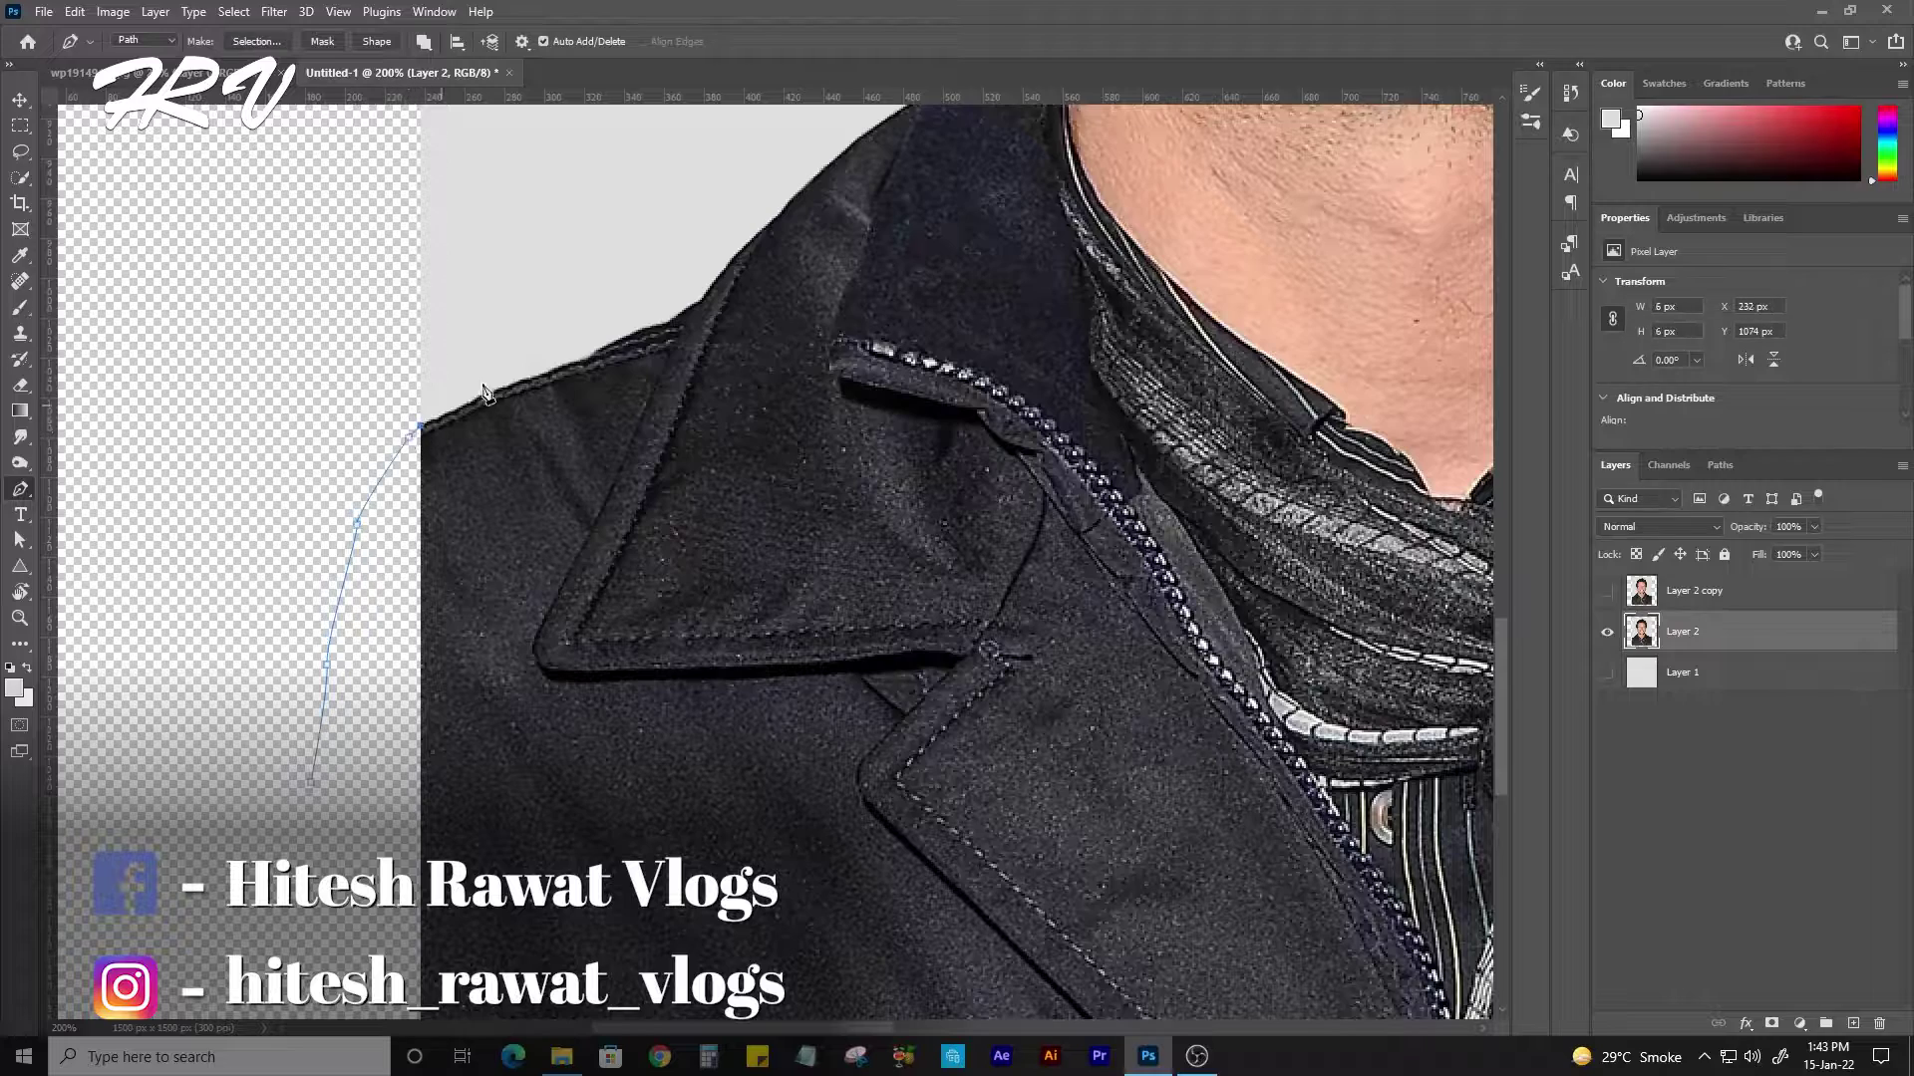
{"action": "left_click", "coordinate": [680, 320]}
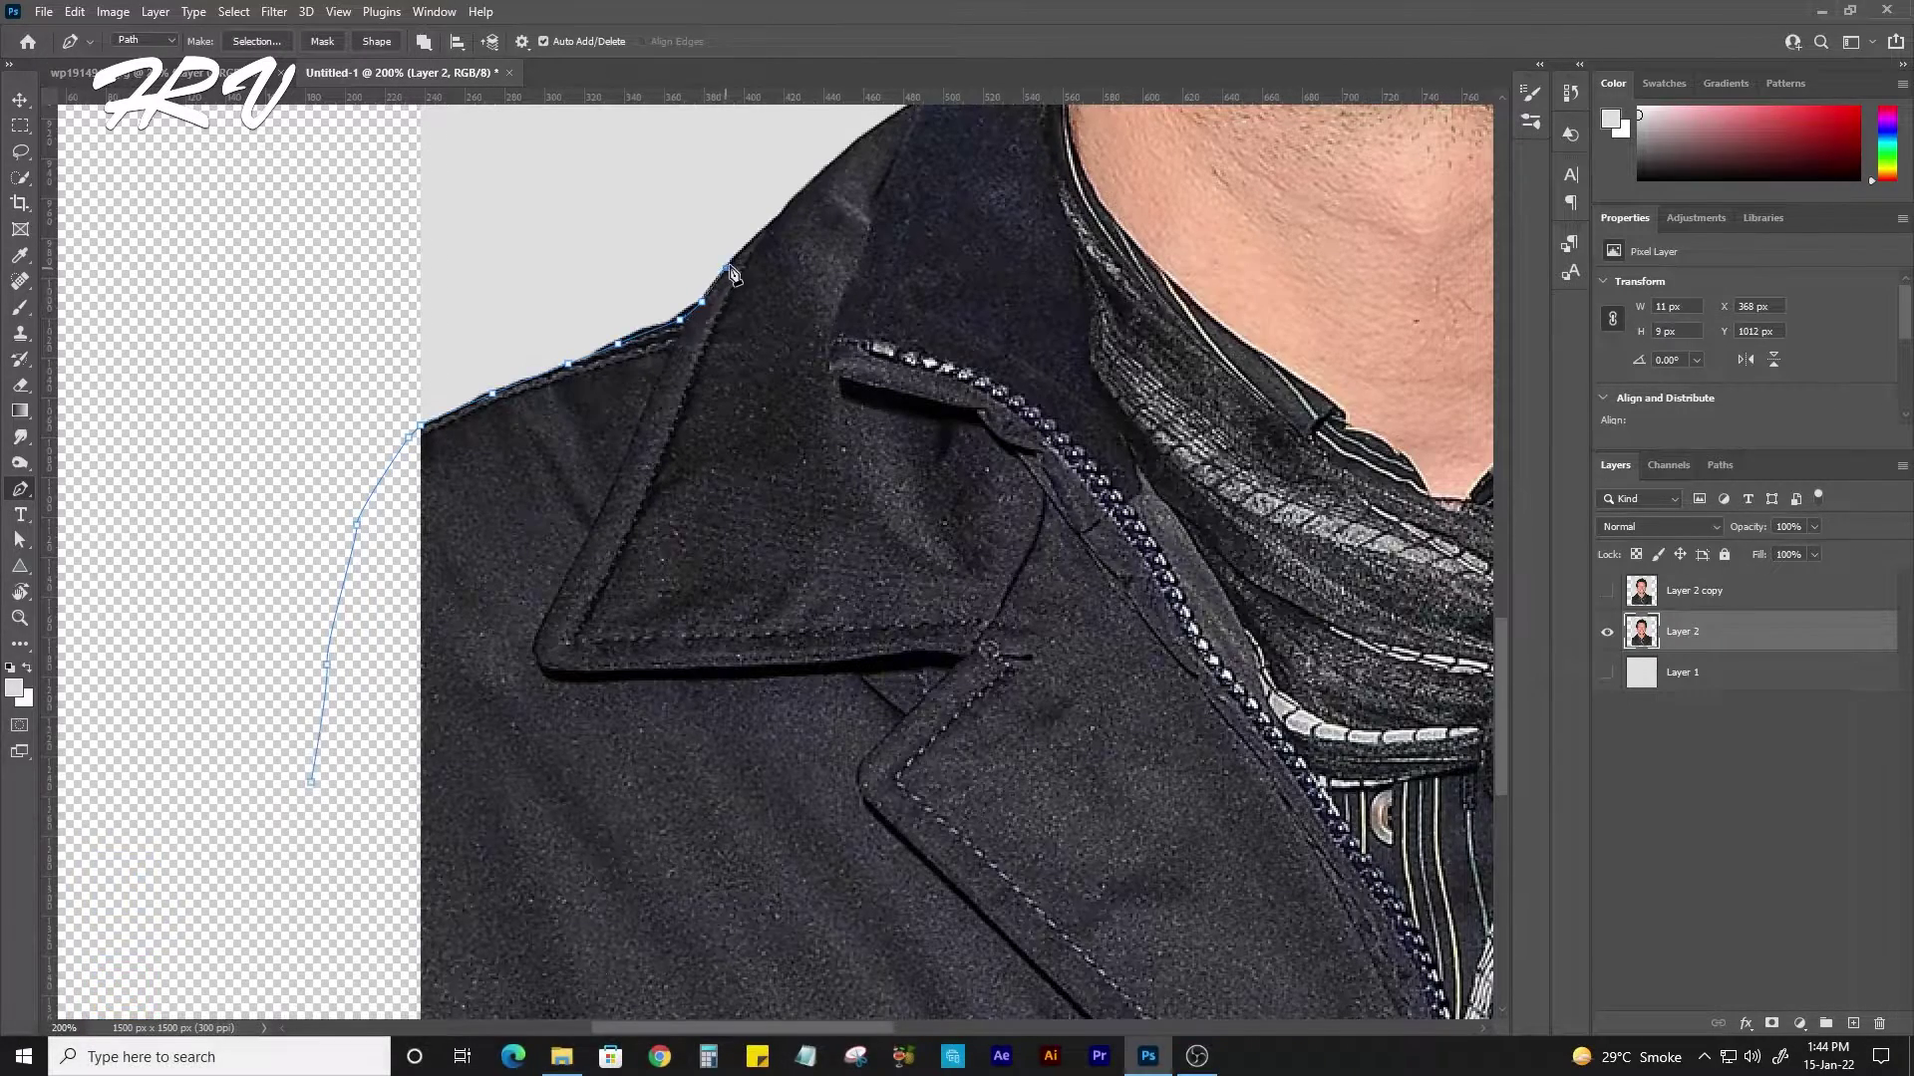
{"action": "left_click", "coordinate": [730, 264]}
Continue the path along the shoulder, collar and neck to below the left ear.
{"action": "left_click_drag", "start_coordinate": [781, 233], "coordinate": [703, 356]}
{"action": "left_click", "coordinate": [739, 297]}
{"action": "left_click", "coordinate": [802, 251]}
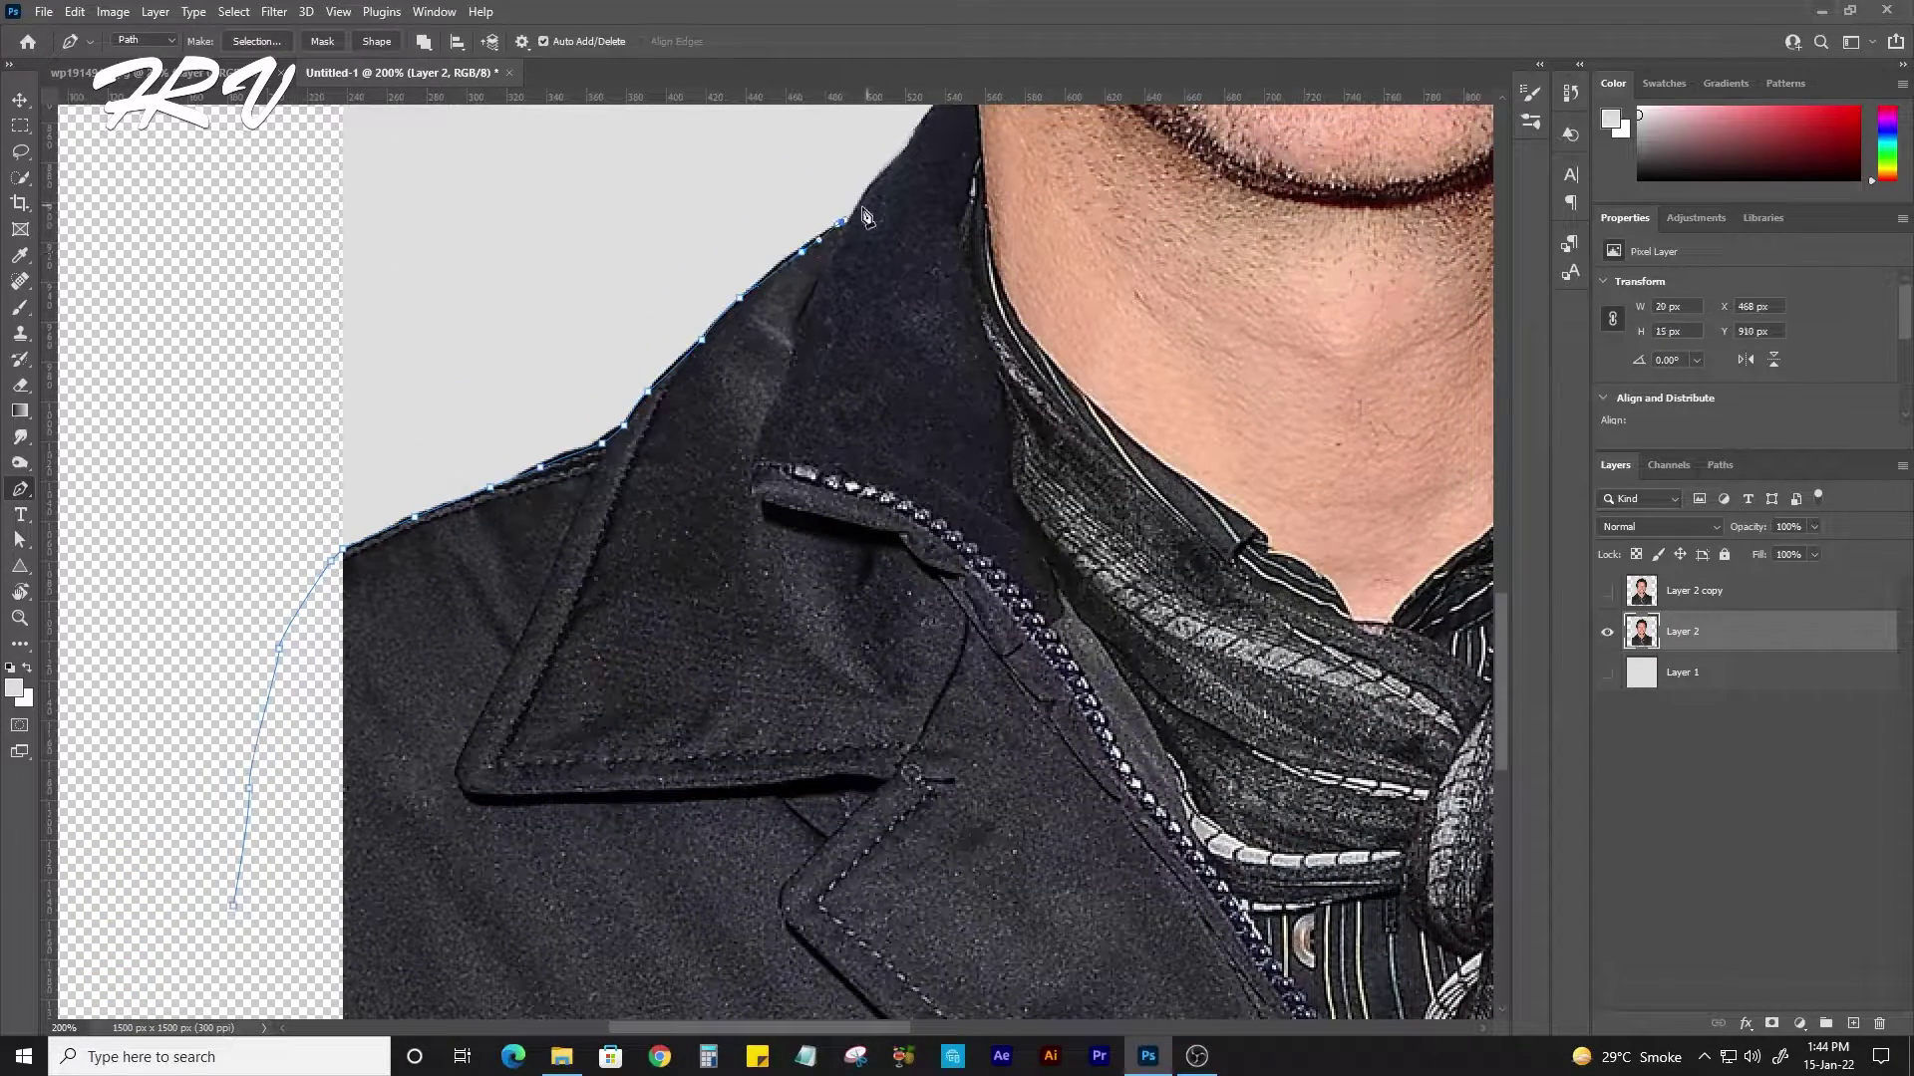
{"action": "left_click", "coordinate": [897, 161]}
{"action": "left_click_drag", "start_coordinate": [908, 139], "coordinate": [777, 349]}
{"action": "left_click", "coordinate": [791, 328]}
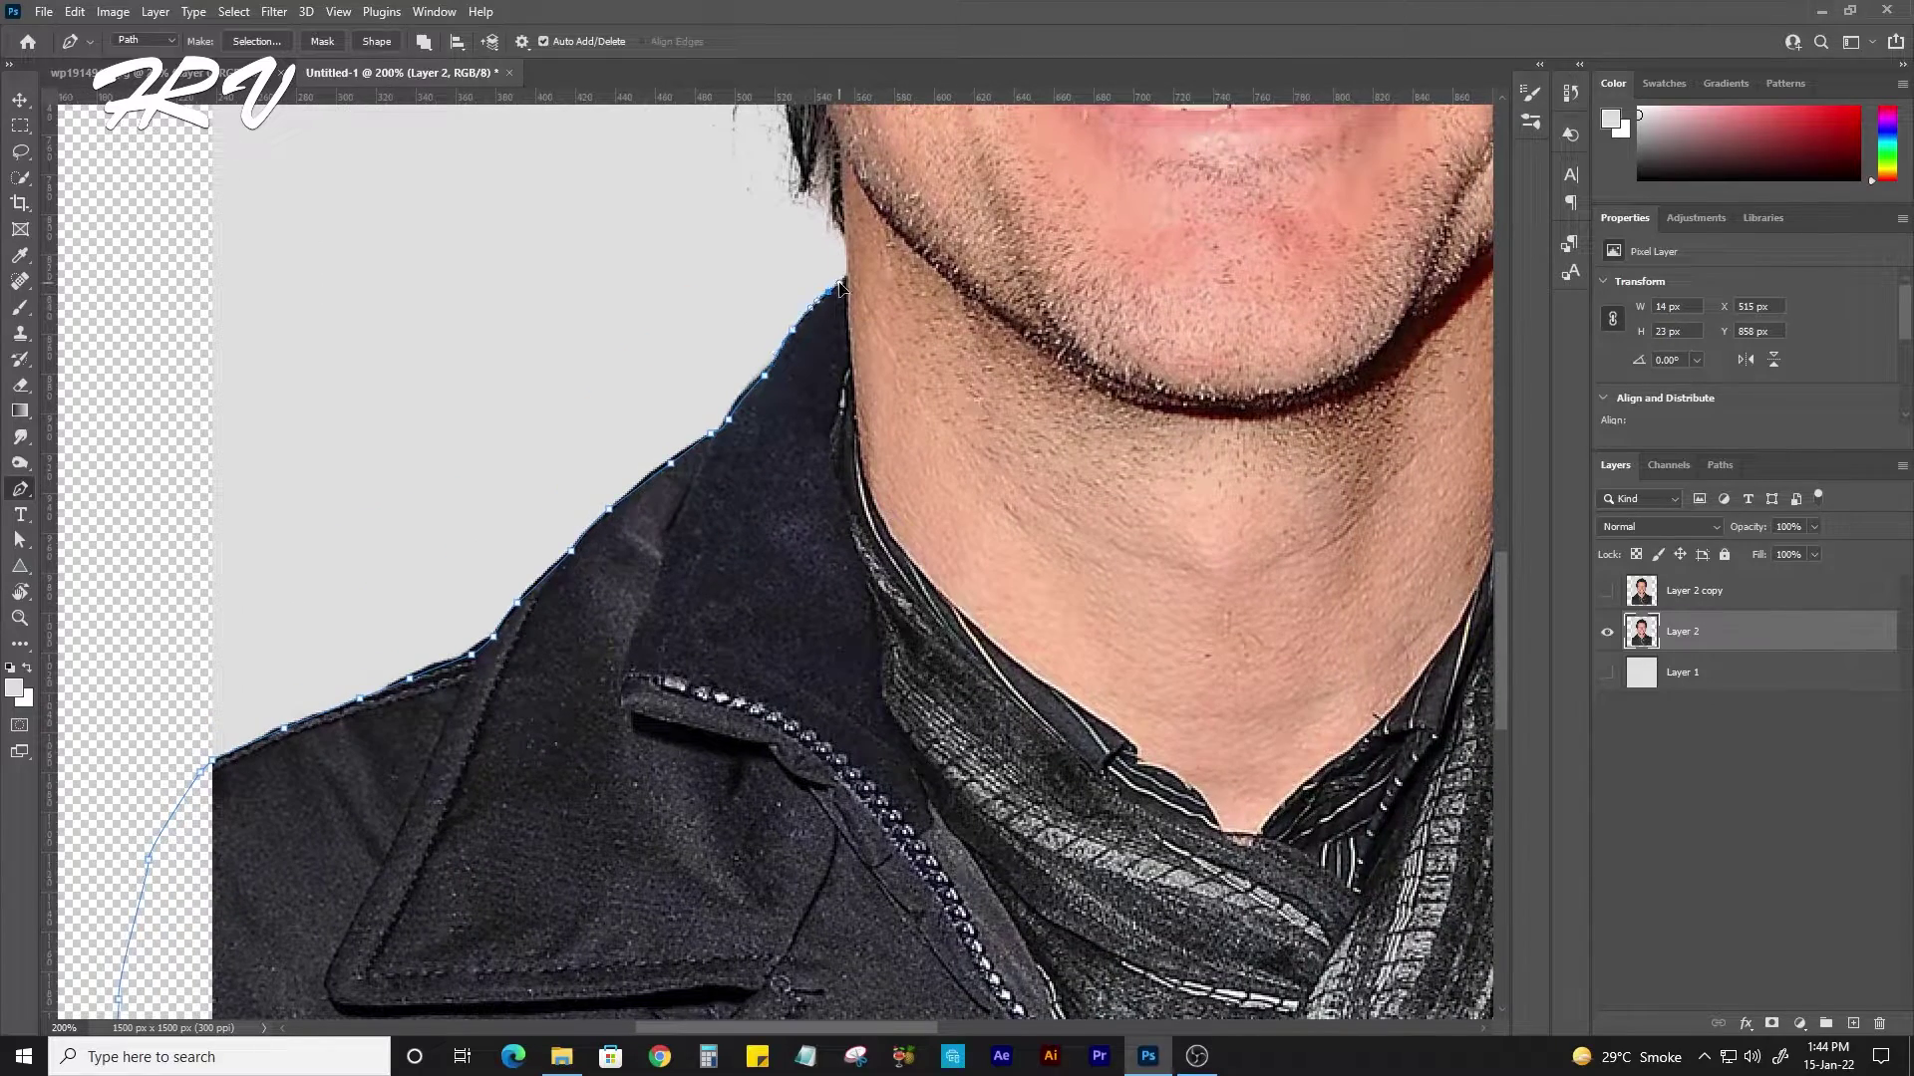
{"action": "left_click_drag", "start_coordinate": [852, 239], "coordinate": [848, 414]}
{"action": "left_click", "coordinate": [844, 414]}
{"action": "left_click", "coordinate": [810, 369]}
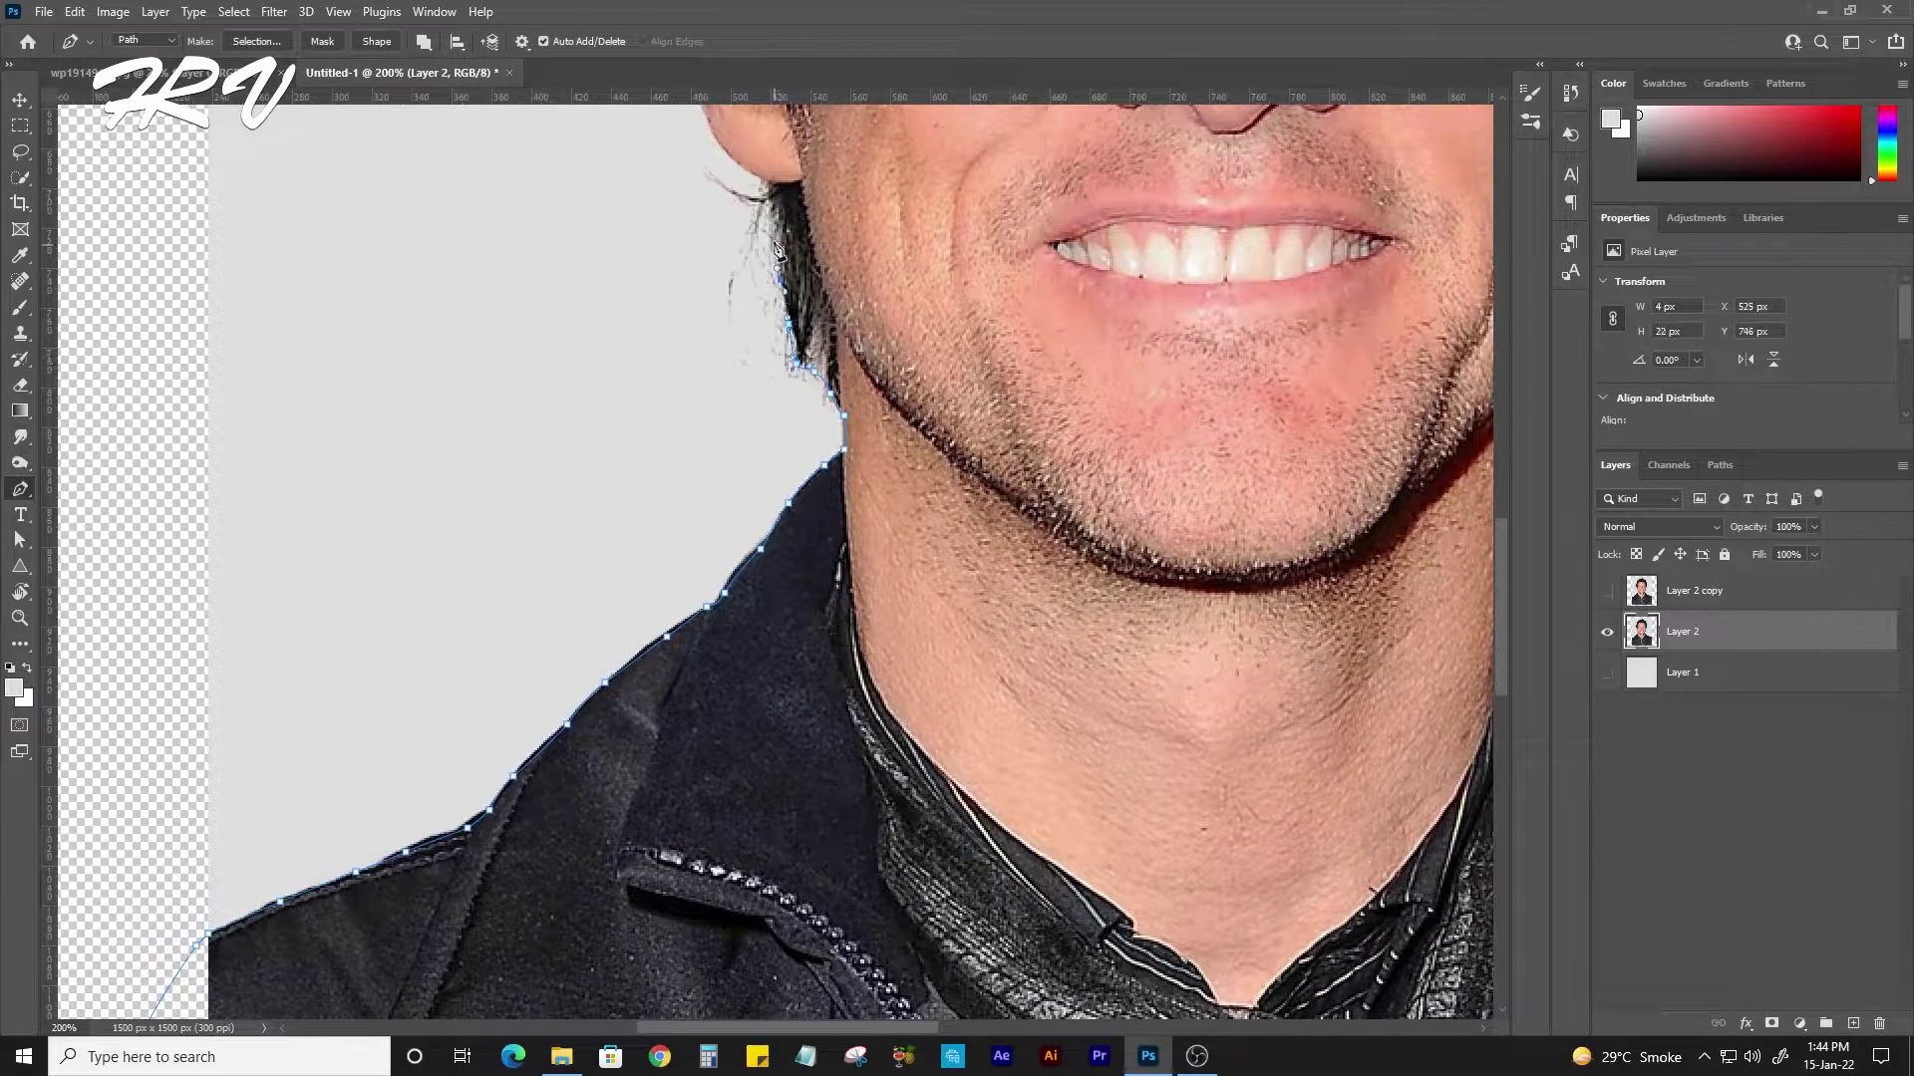
{"action": "left_click_drag", "start_coordinate": [778, 249], "coordinate": [817, 399]}
{"action": "left_click", "coordinate": [806, 372]}
{"action": "left_click", "coordinate": [799, 324]}
Trace the path around the left ear and up the hair outline to the crown.
{"action": "key", "text": "ctrl+plus"}
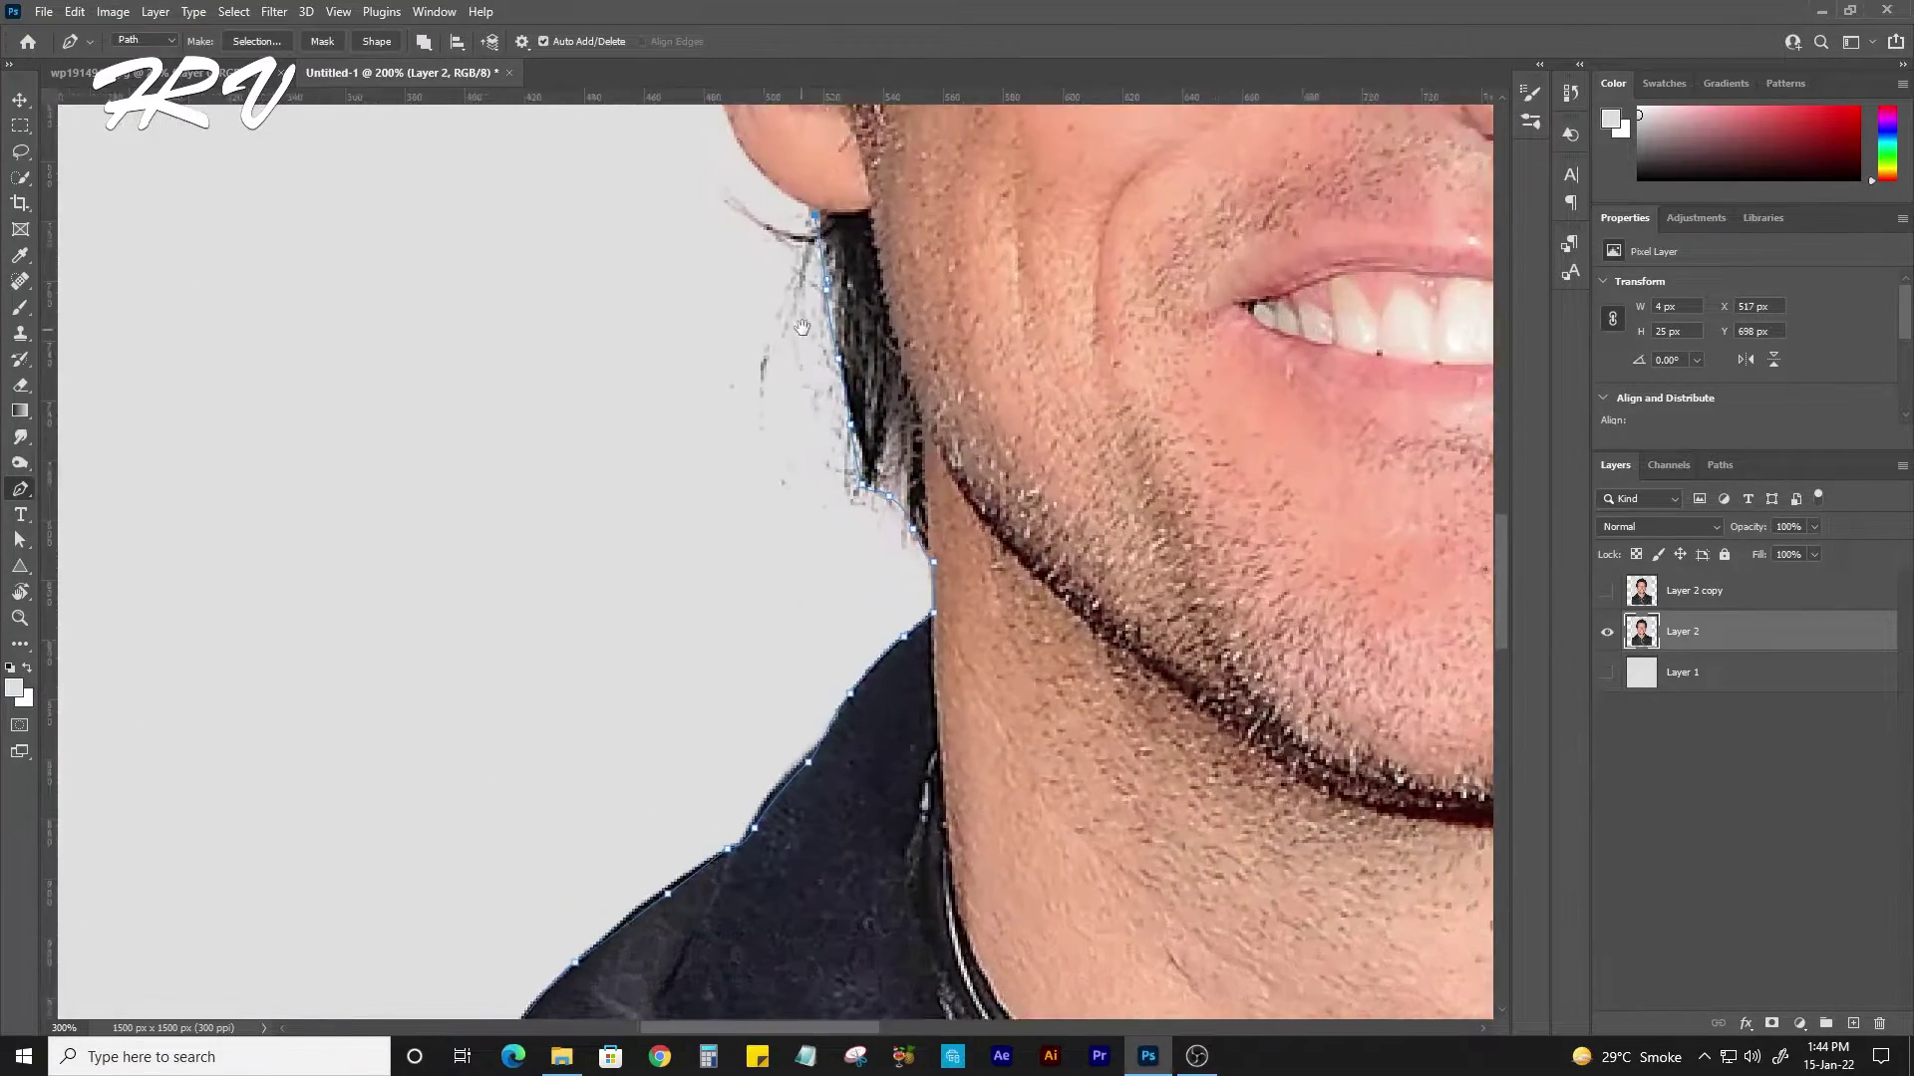
{"action": "left_click_drag", "start_coordinate": [802, 327], "coordinate": [830, 457]}
{"action": "left_click", "coordinate": [759, 261]}
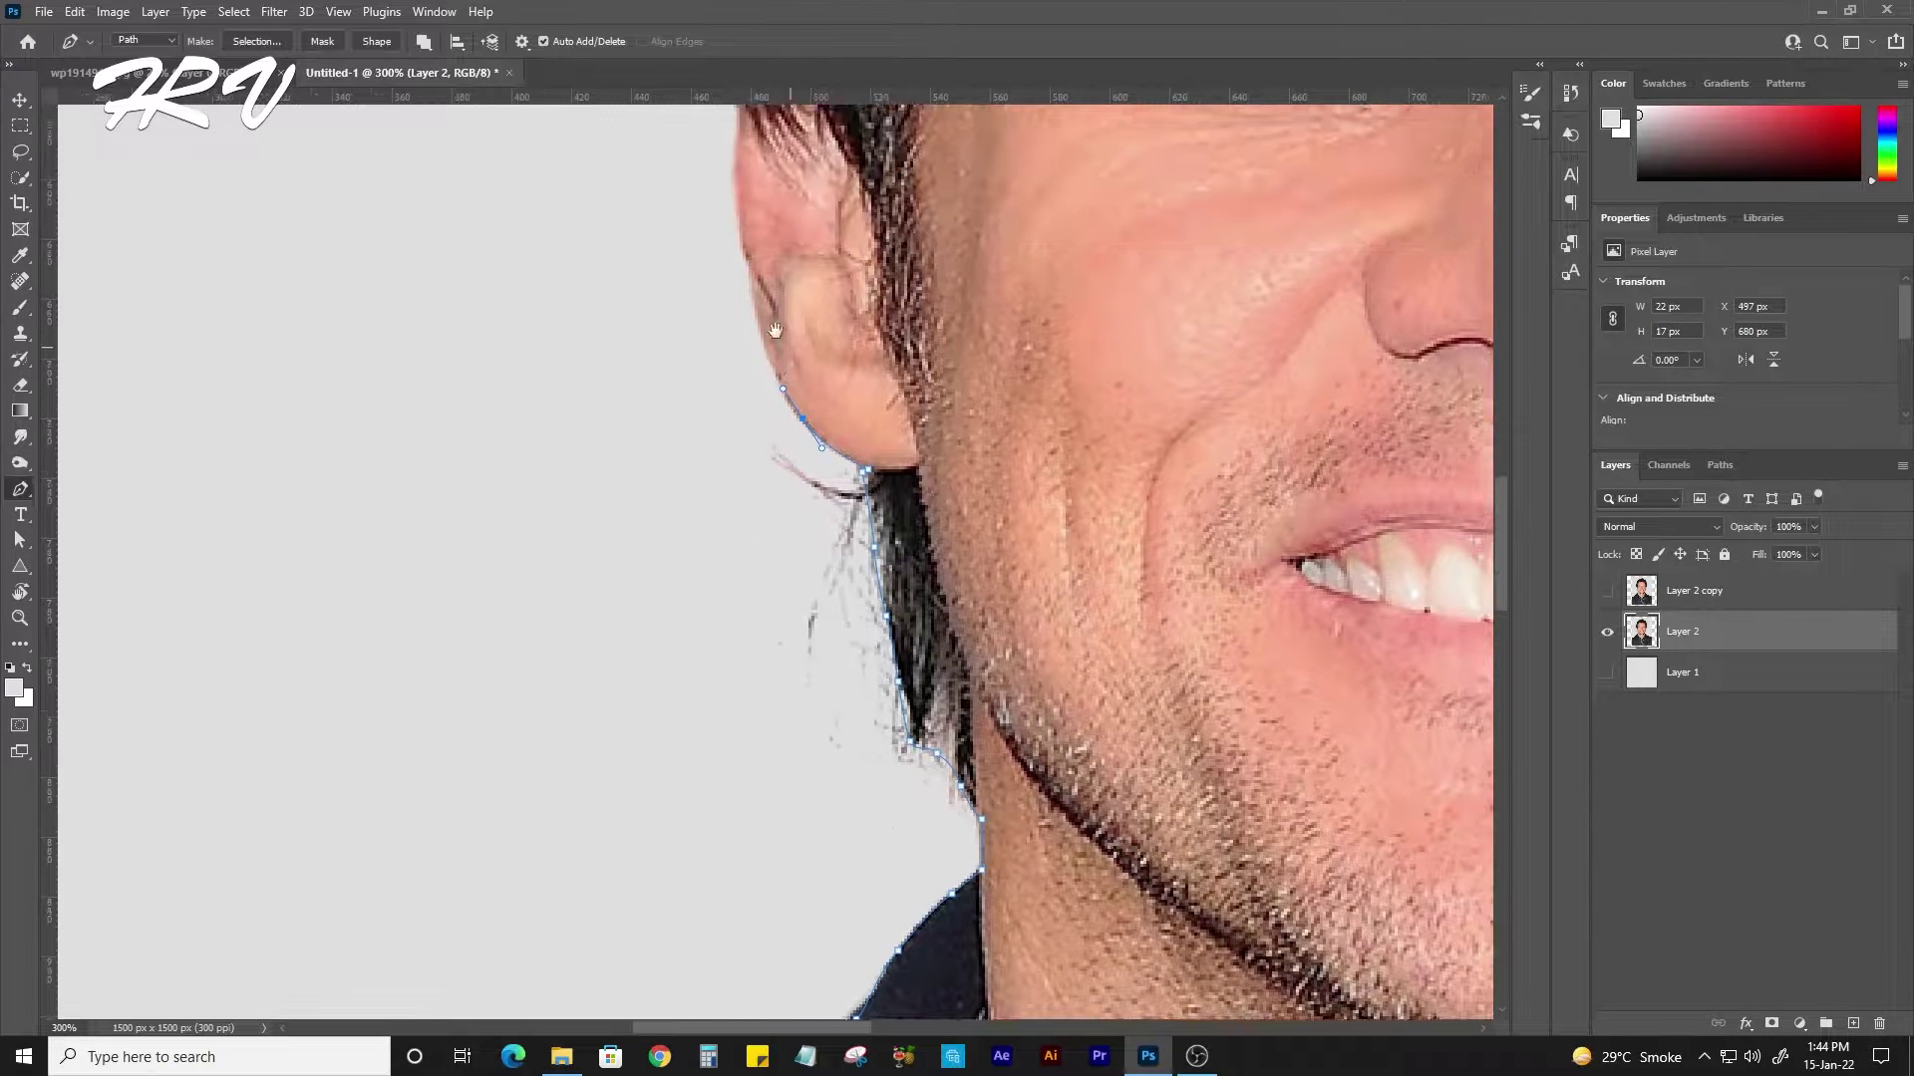
{"action": "left_click_drag", "start_coordinate": [732, 143], "coordinate": [754, 347]}
{"action": "left_click", "coordinate": [740, 209]}
{"action": "left_click_drag", "start_coordinate": [741, 212], "coordinate": [730, 361]}
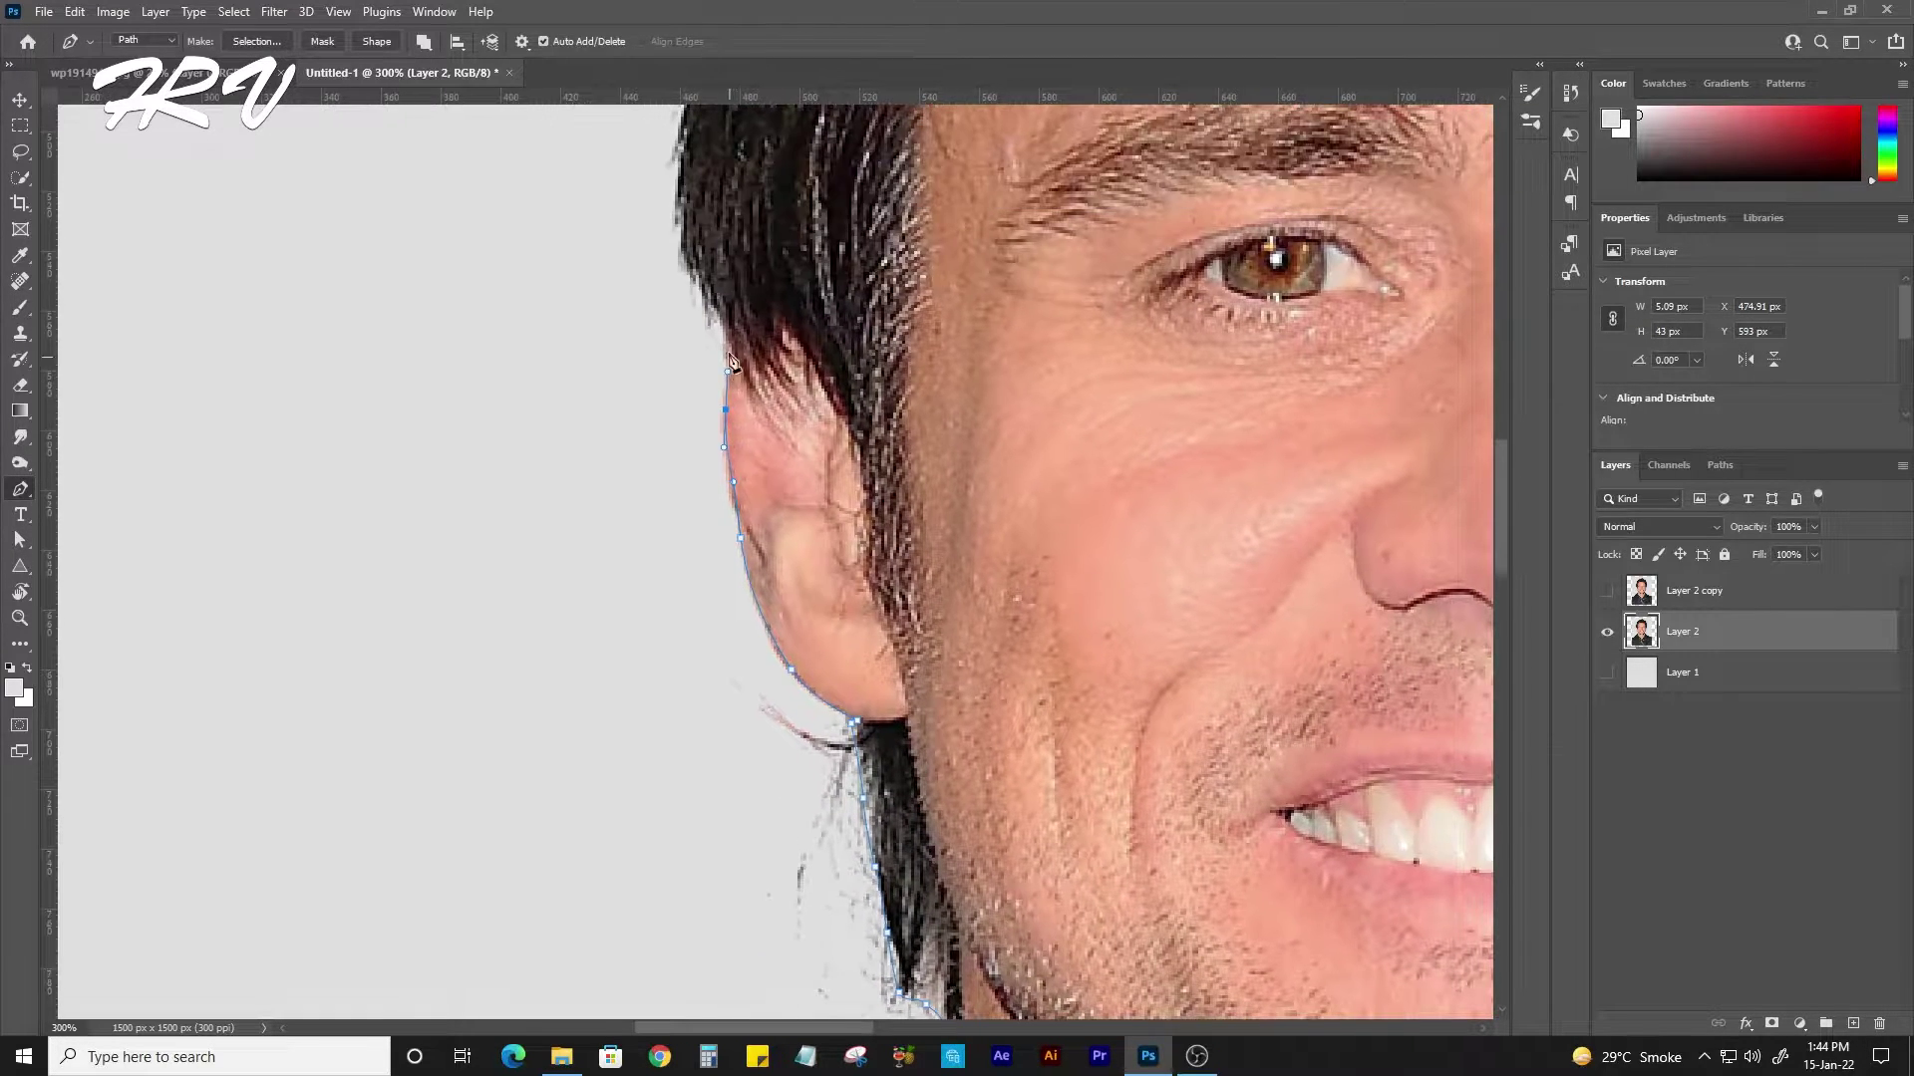
{"action": "left_click", "coordinate": [680, 192]}
{"action": "left_click_drag", "start_coordinate": [681, 194], "coordinate": [674, 389]}
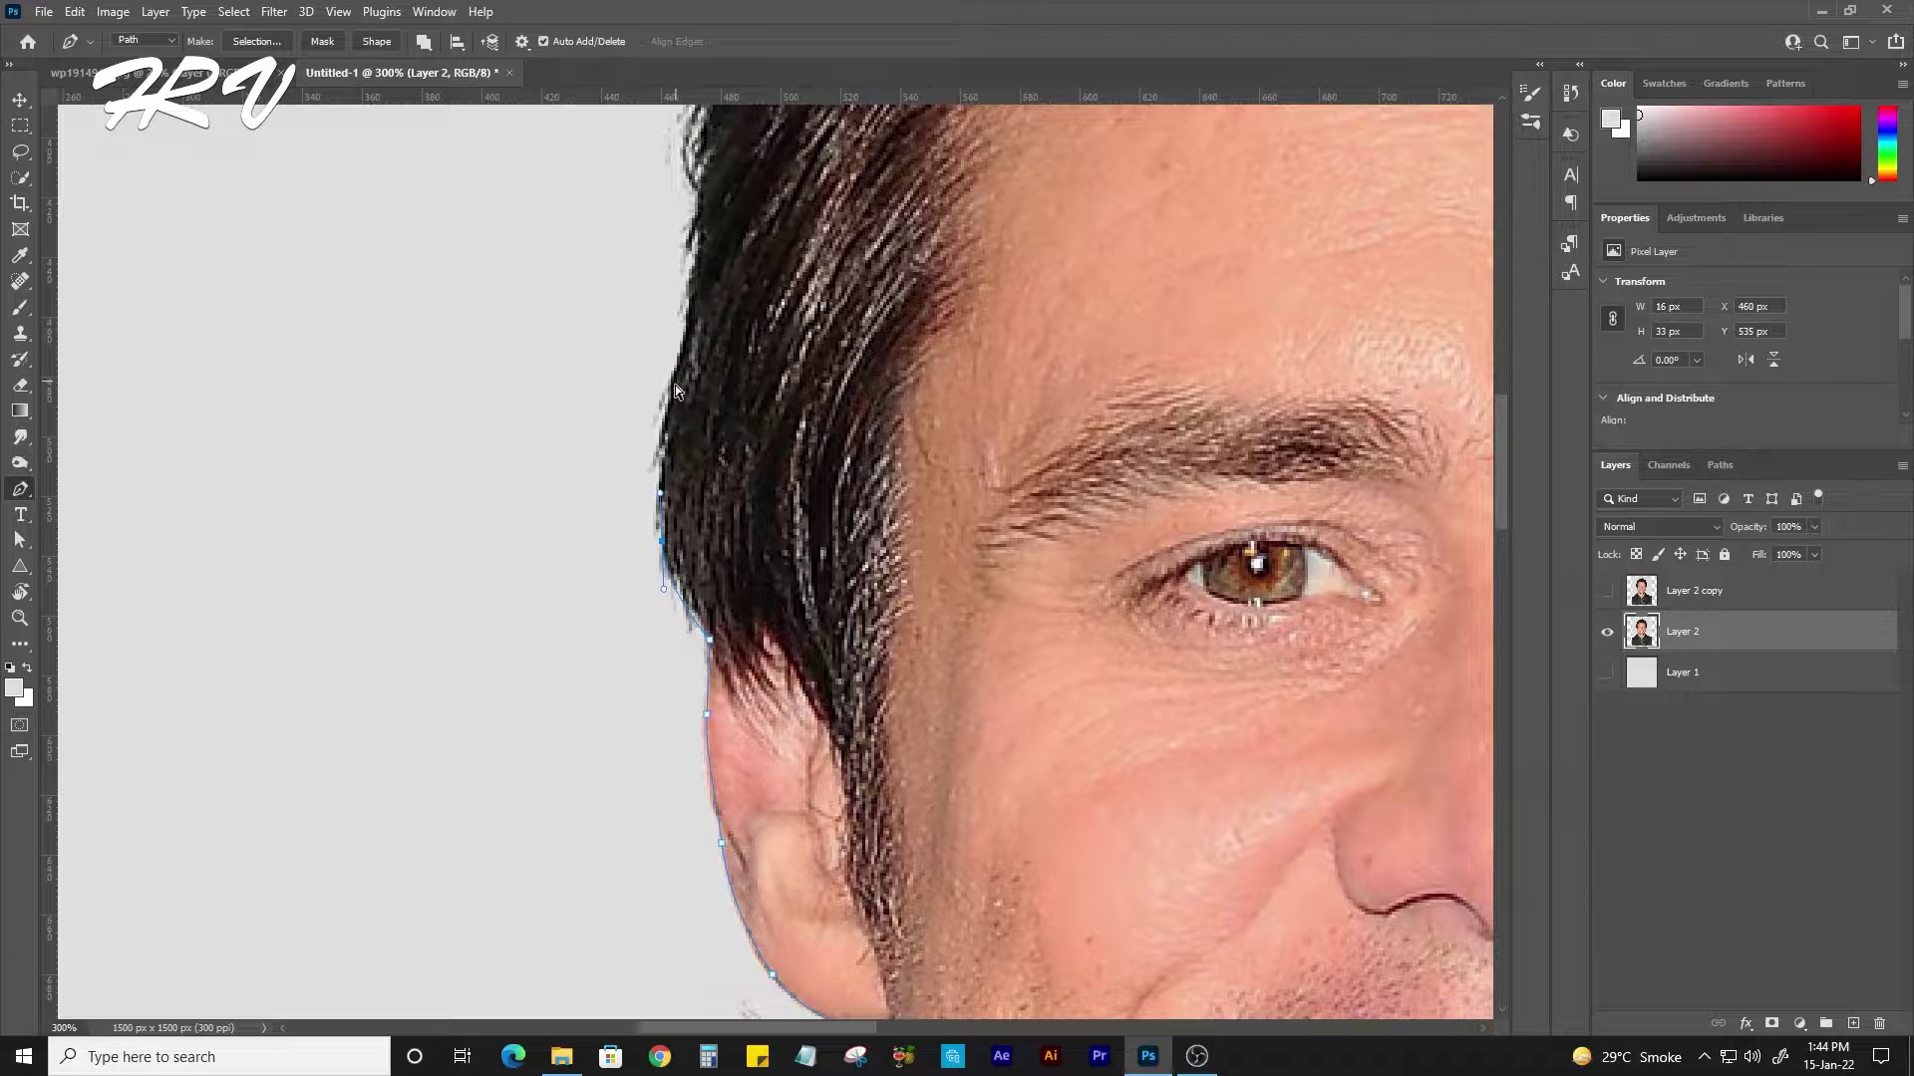
{"action": "left_click", "coordinate": [693, 288]}
{"action": "left_click_drag", "start_coordinate": [693, 291], "coordinate": [658, 545]}
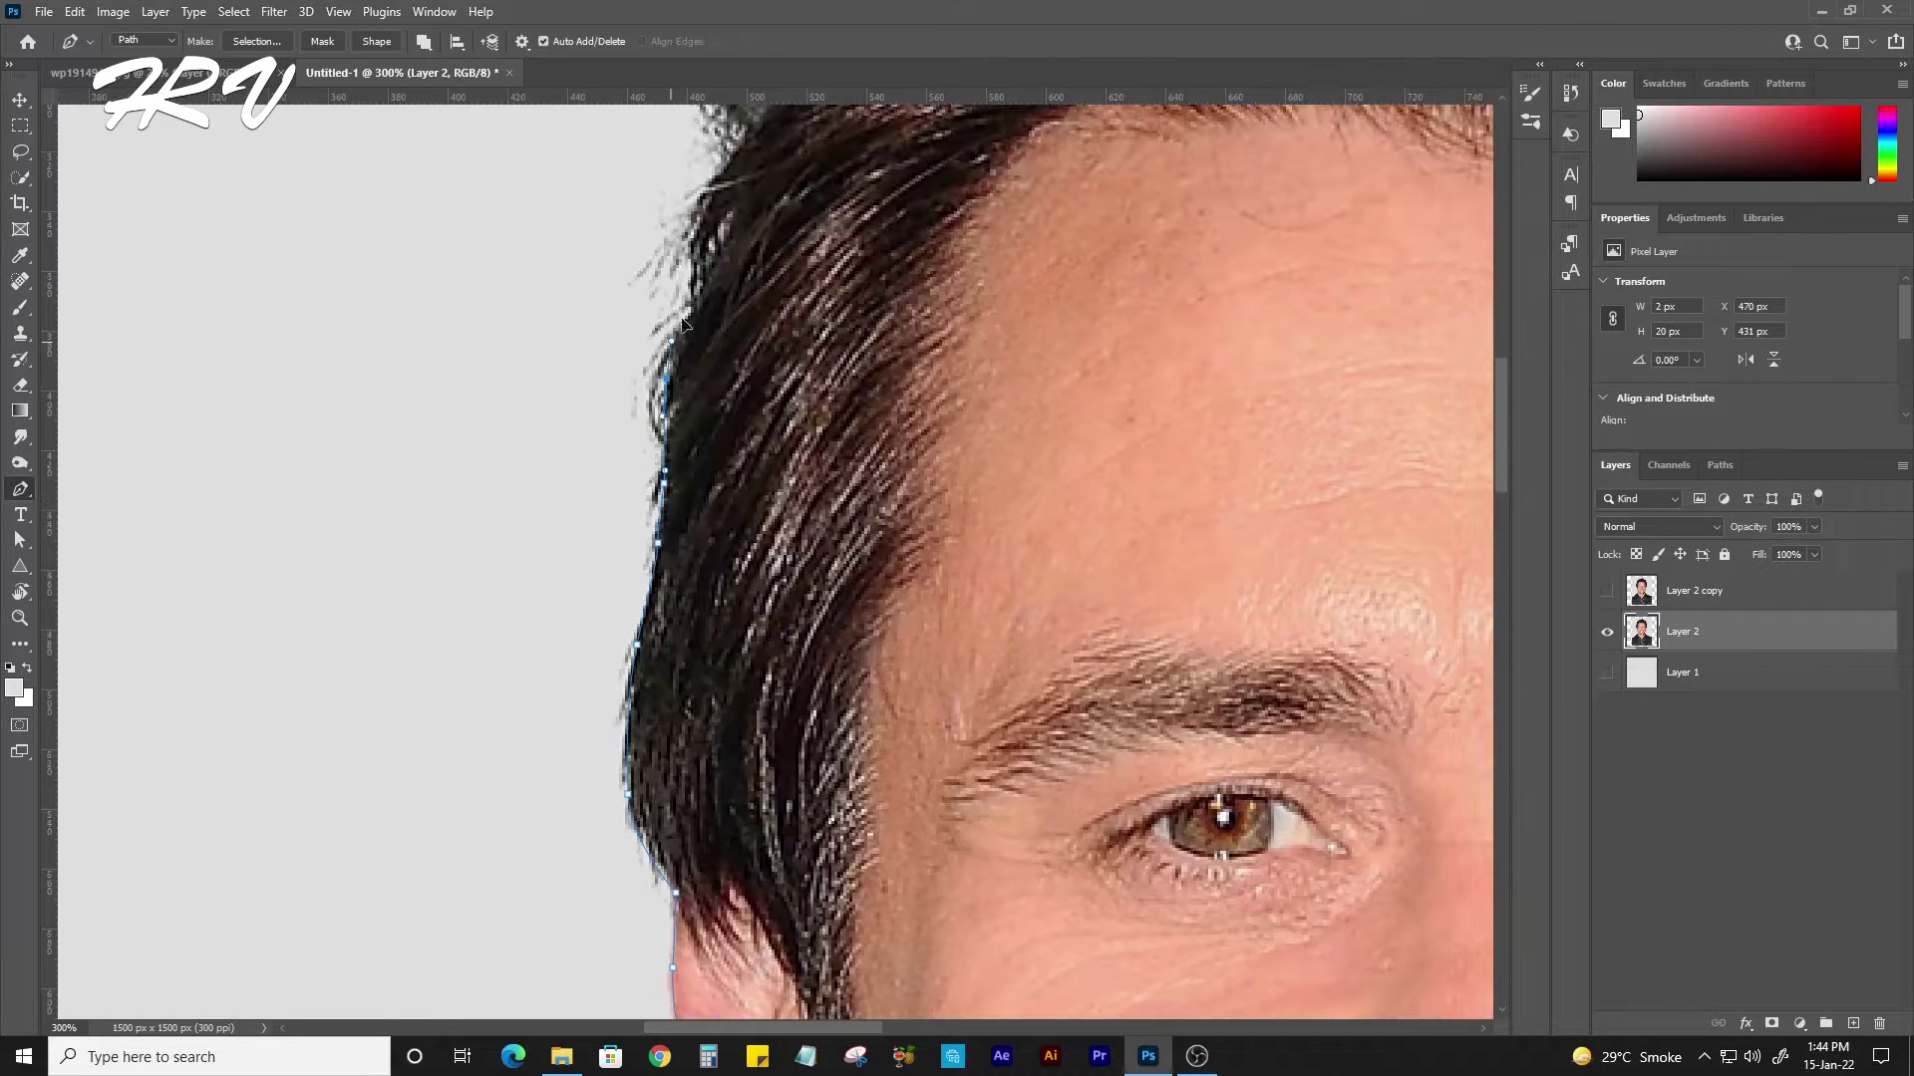
{"action": "left_click", "coordinate": [698, 239]}
{"action": "left_click_drag", "start_coordinate": [697, 241], "coordinate": [606, 460]}
{"action": "left_click", "coordinate": [647, 395]}
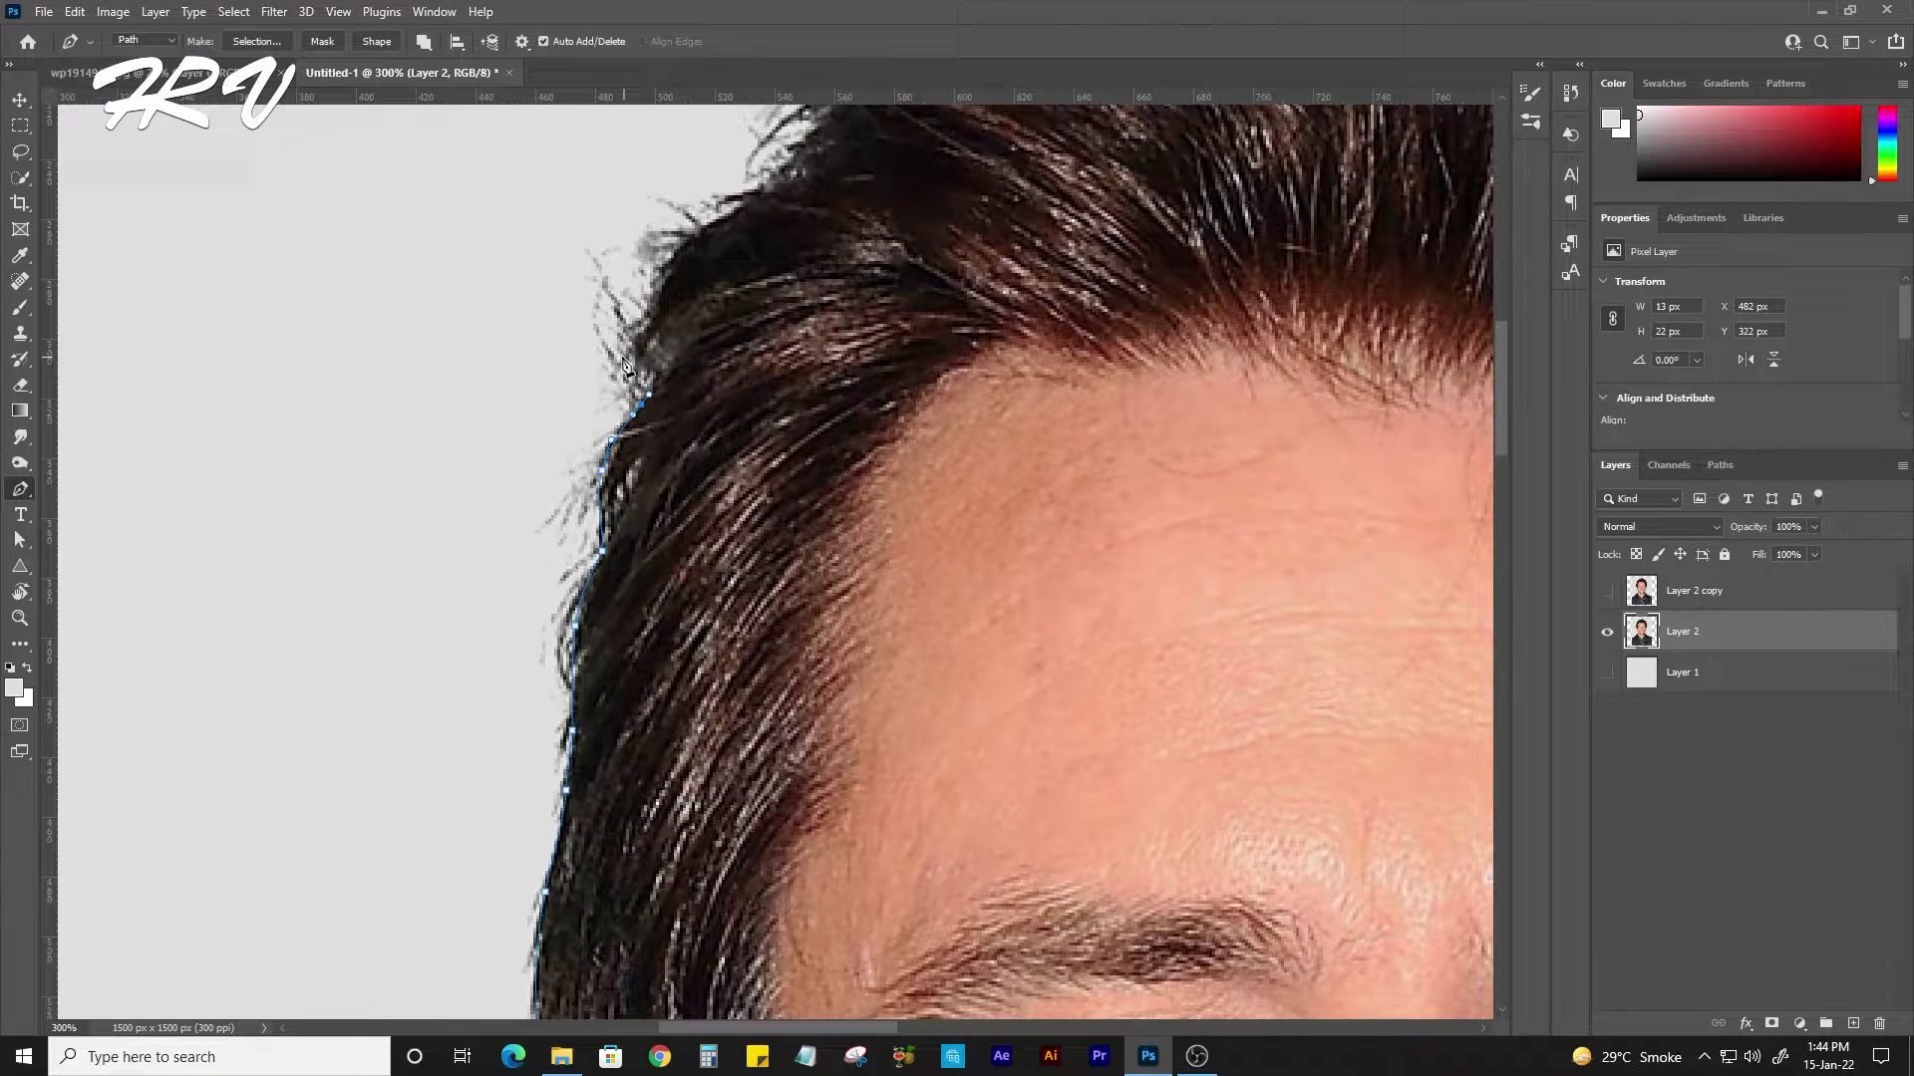
{"action": "left_click_drag", "start_coordinate": [721, 217], "coordinate": [621, 347]}
{"action": "left_click", "coordinate": [666, 306]}
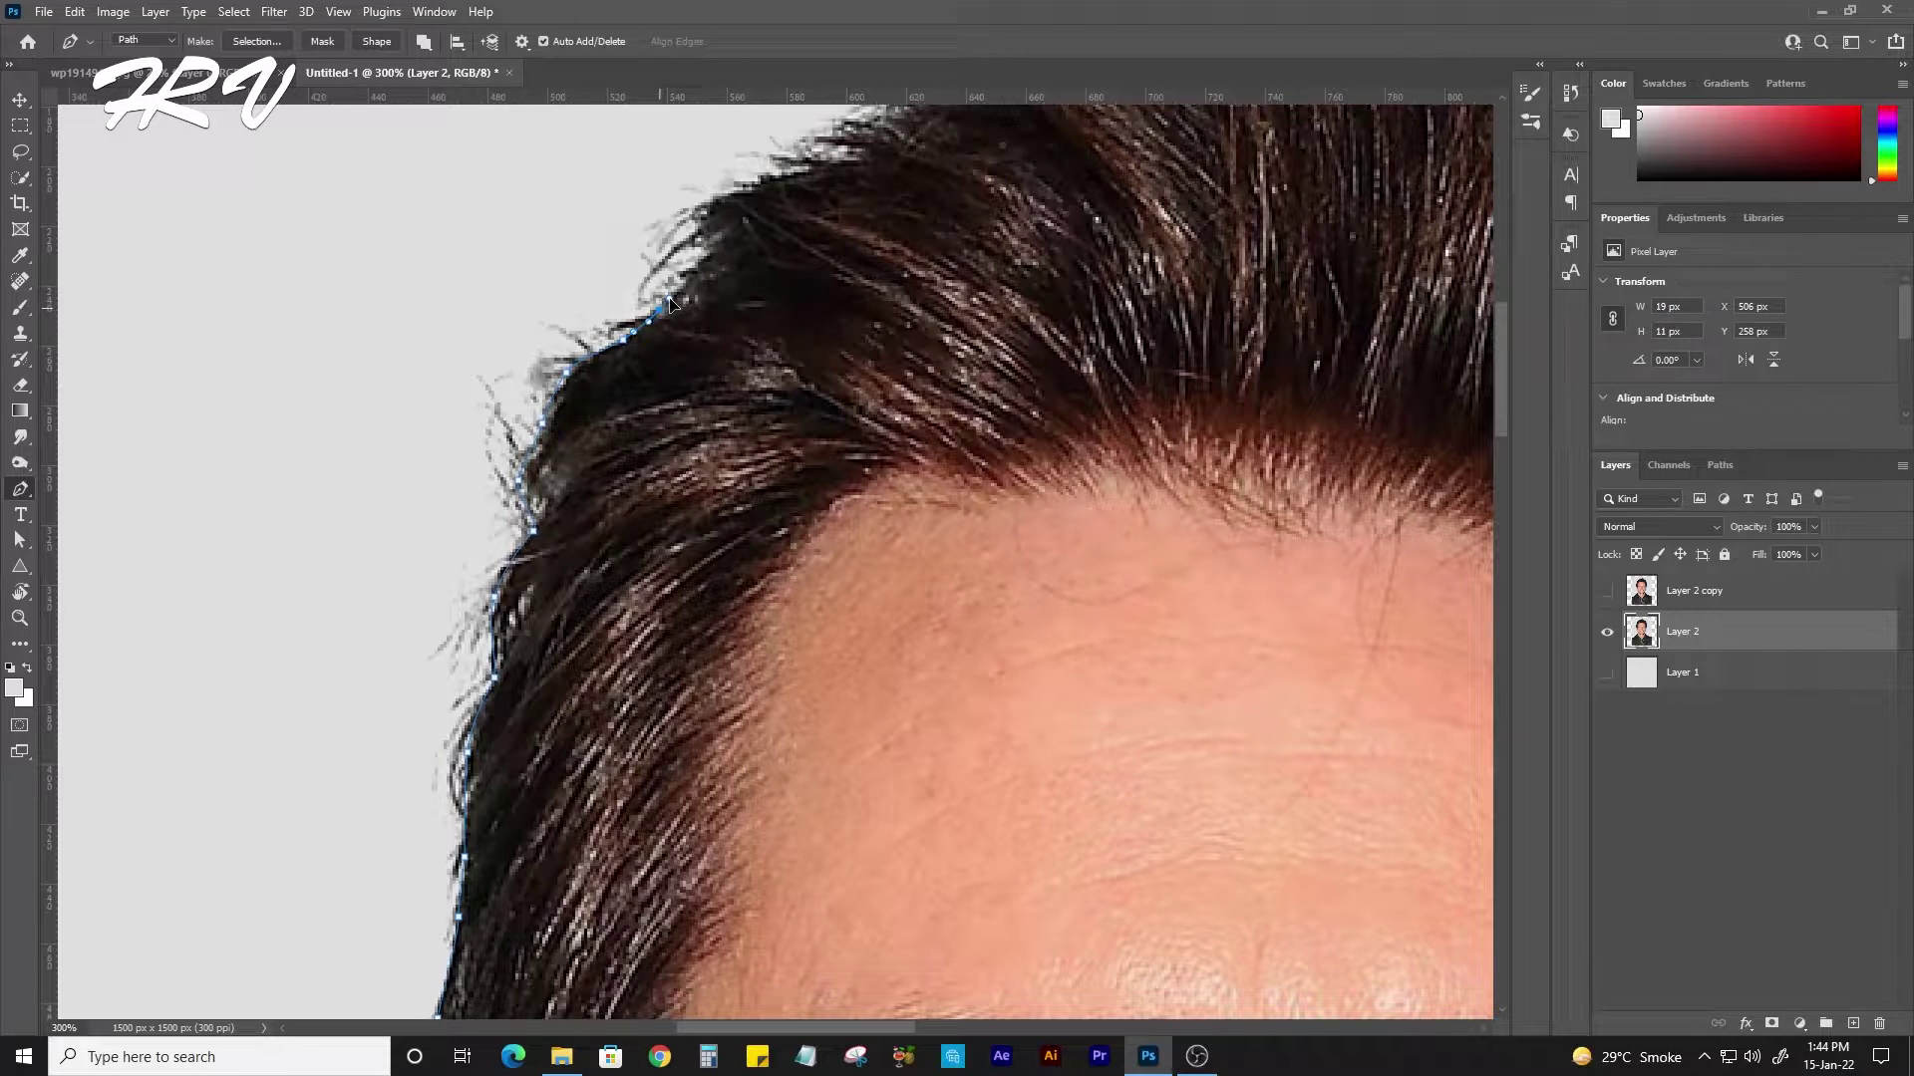
{"action": "left_click", "coordinate": [730, 199]}
{"action": "left_click_drag", "start_coordinate": [730, 201], "coordinate": [610, 339]}
{"action": "left_click", "coordinate": [801, 206]}
{"action": "left_click_drag", "start_coordinate": [803, 208], "coordinate": [757, 324]}
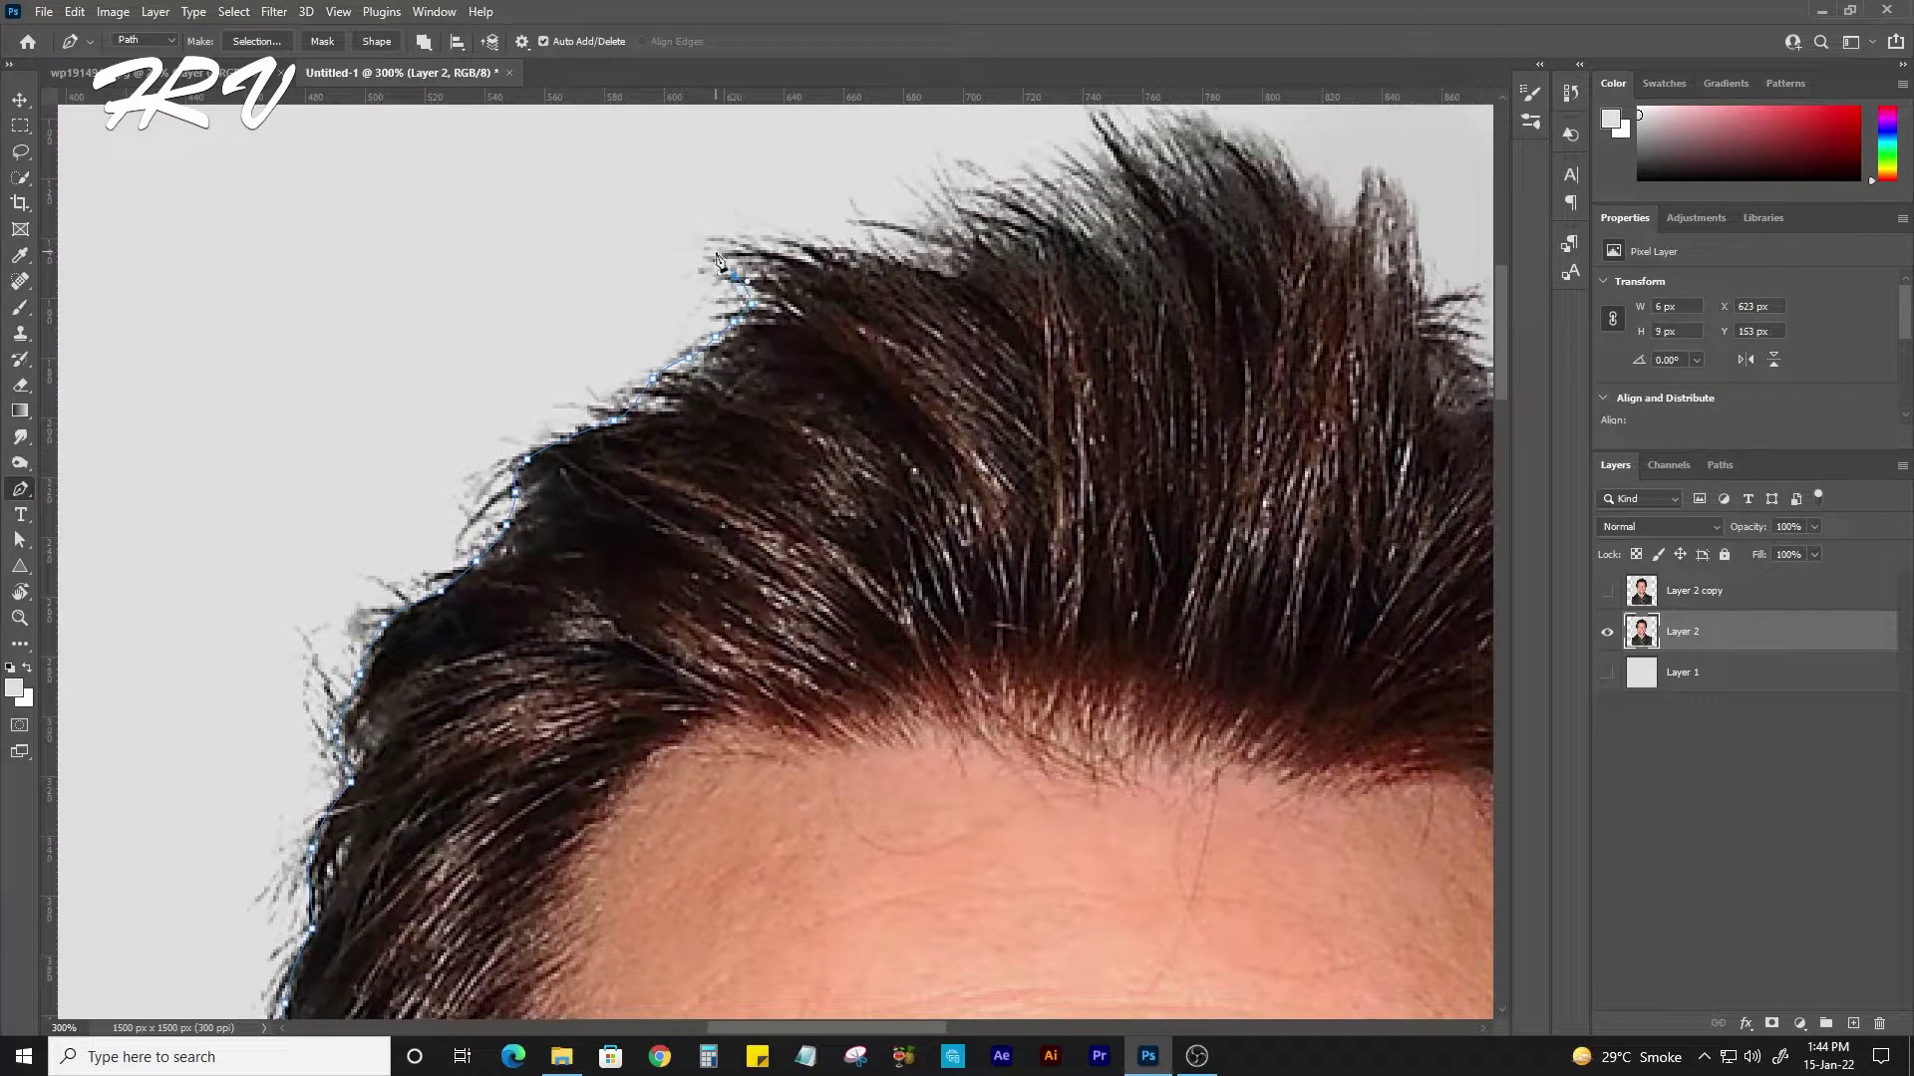
Trace across the top hair tips and down the right edge of the hair.
{"action": "left_click", "coordinate": [938, 212]}
{"action": "left_click_drag", "start_coordinate": [1017, 188], "coordinate": [852, 321]}
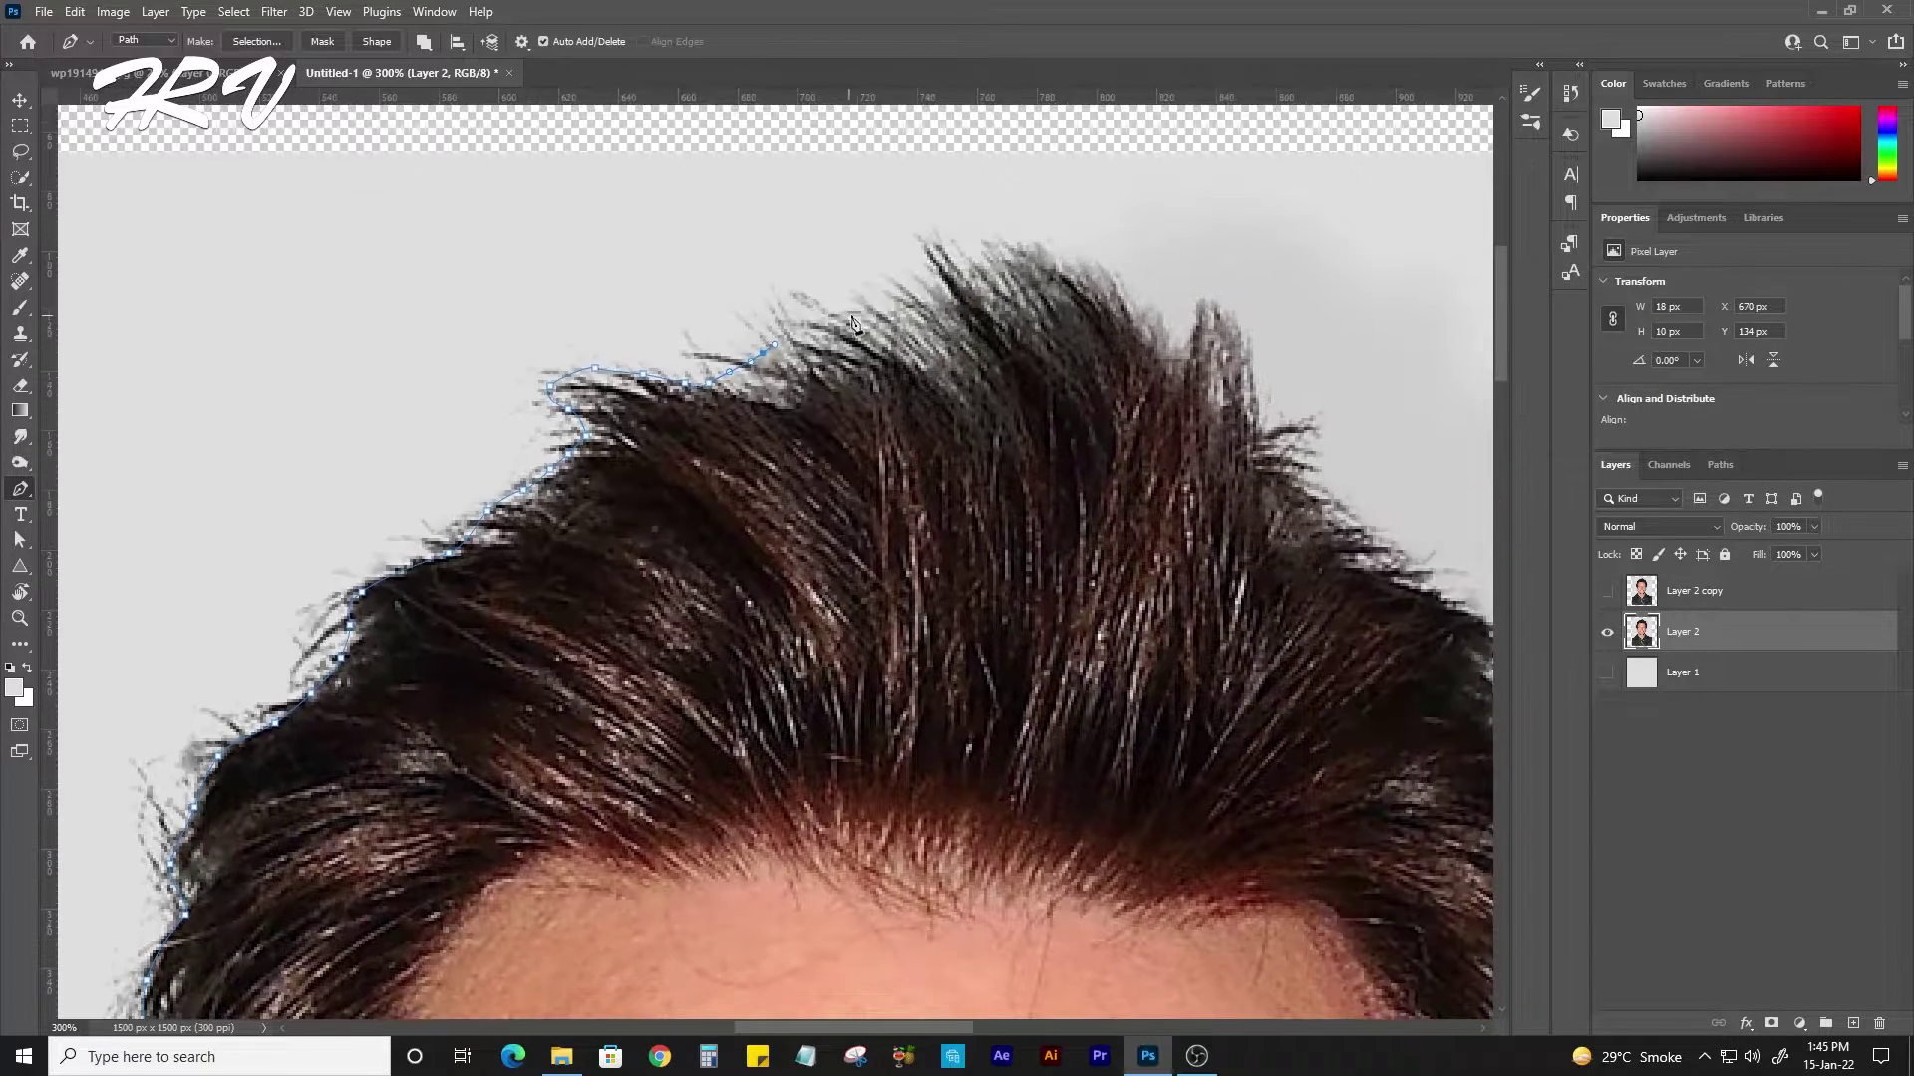
{"action": "left_click", "coordinate": [938, 239]}
{"action": "left_click", "coordinate": [969, 275]}
{"action": "left_click_drag", "start_coordinate": [969, 278], "coordinate": [748, 290]}
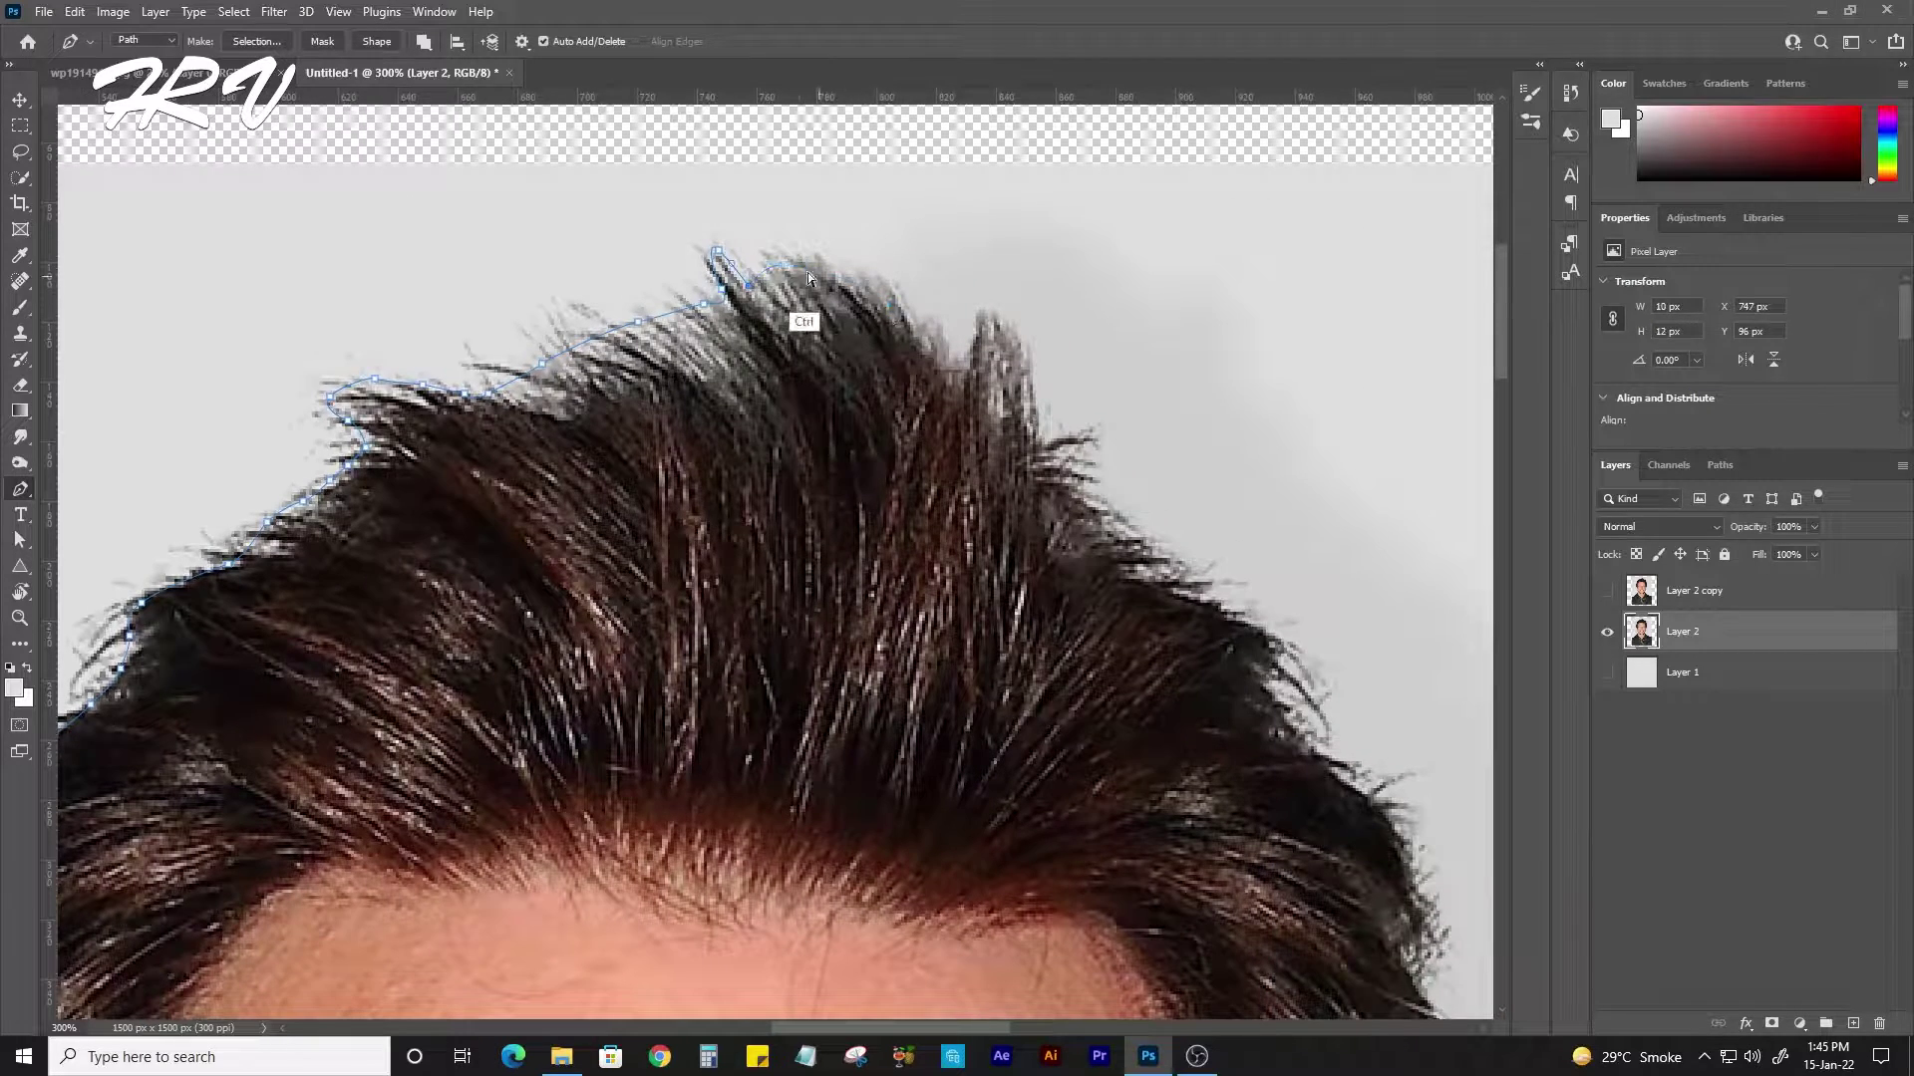
{"action": "left_click", "coordinate": [922, 330]}
{"action": "left_click_drag", "start_coordinate": [924, 331], "coordinate": [797, 271]}
{"action": "left_click", "coordinate": [818, 310]}
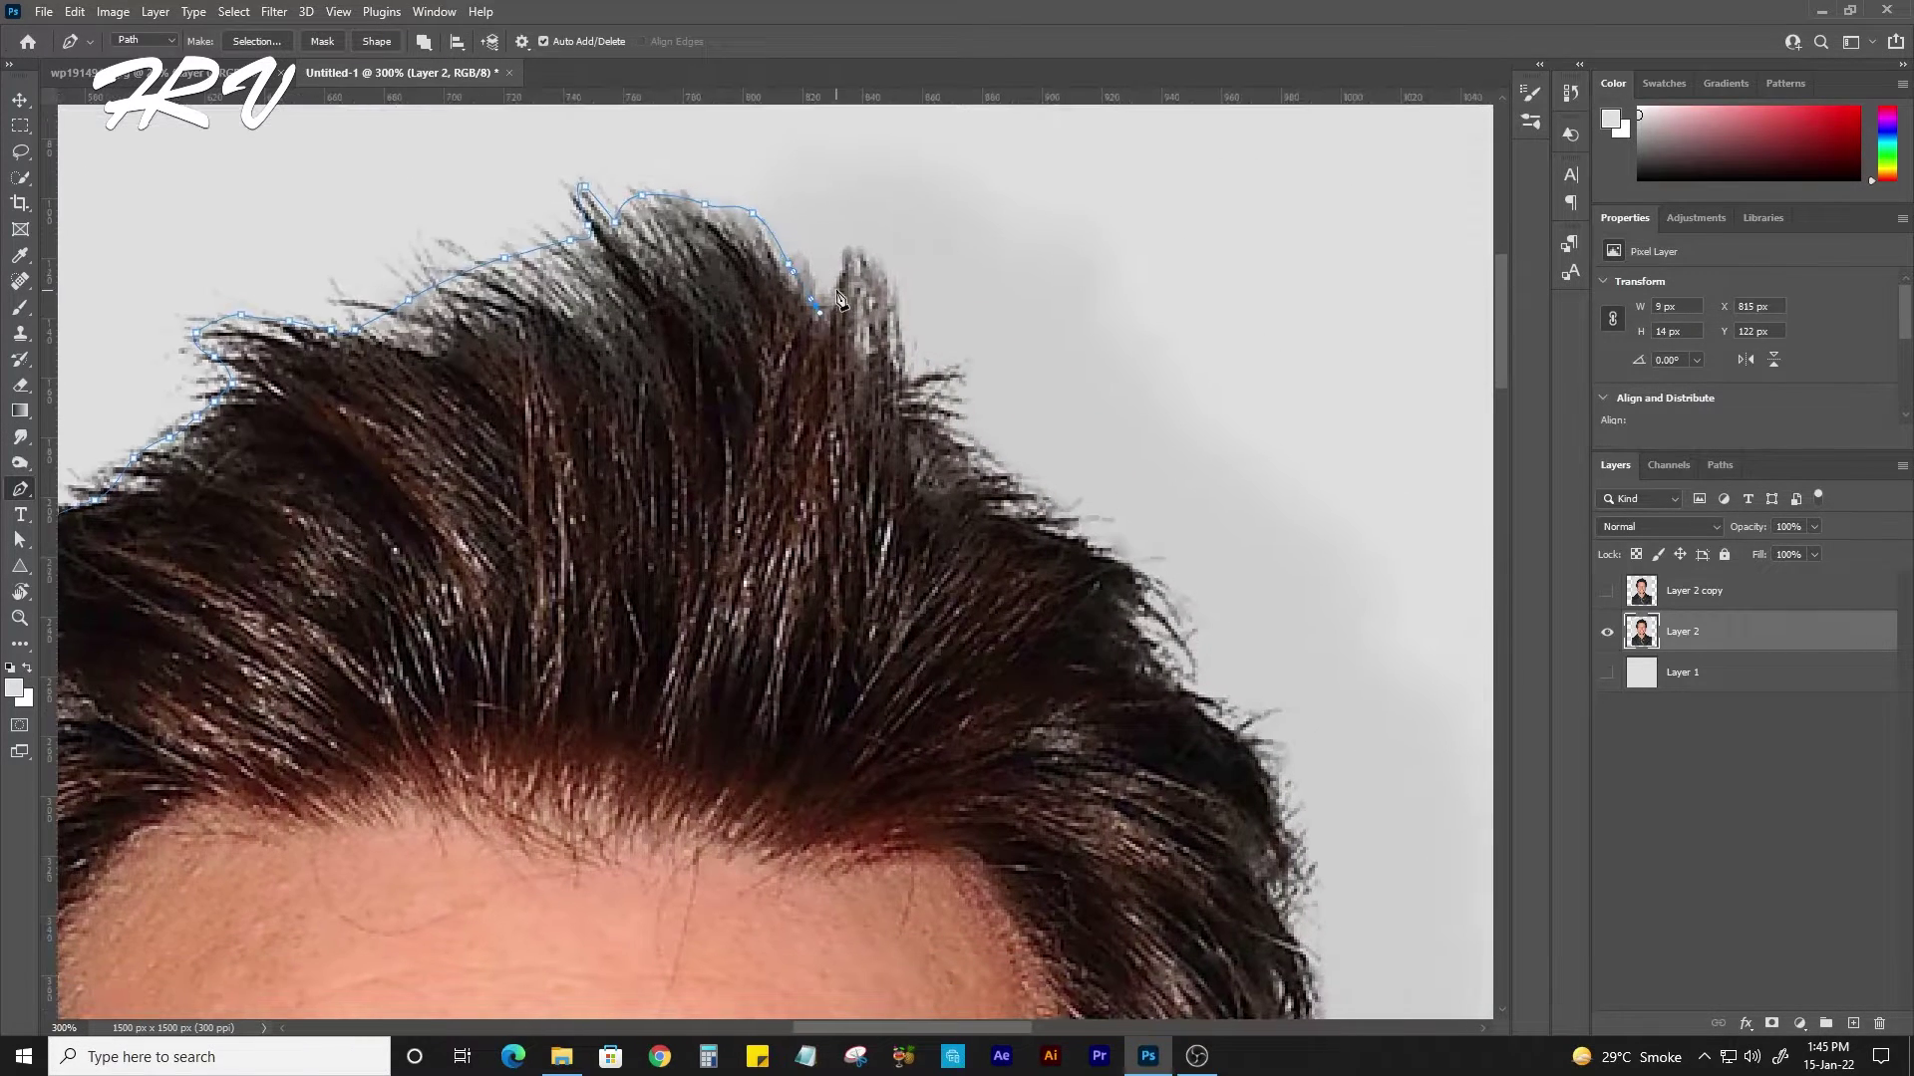
{"action": "left_click_drag", "start_coordinate": [985, 371], "coordinate": [877, 230]}
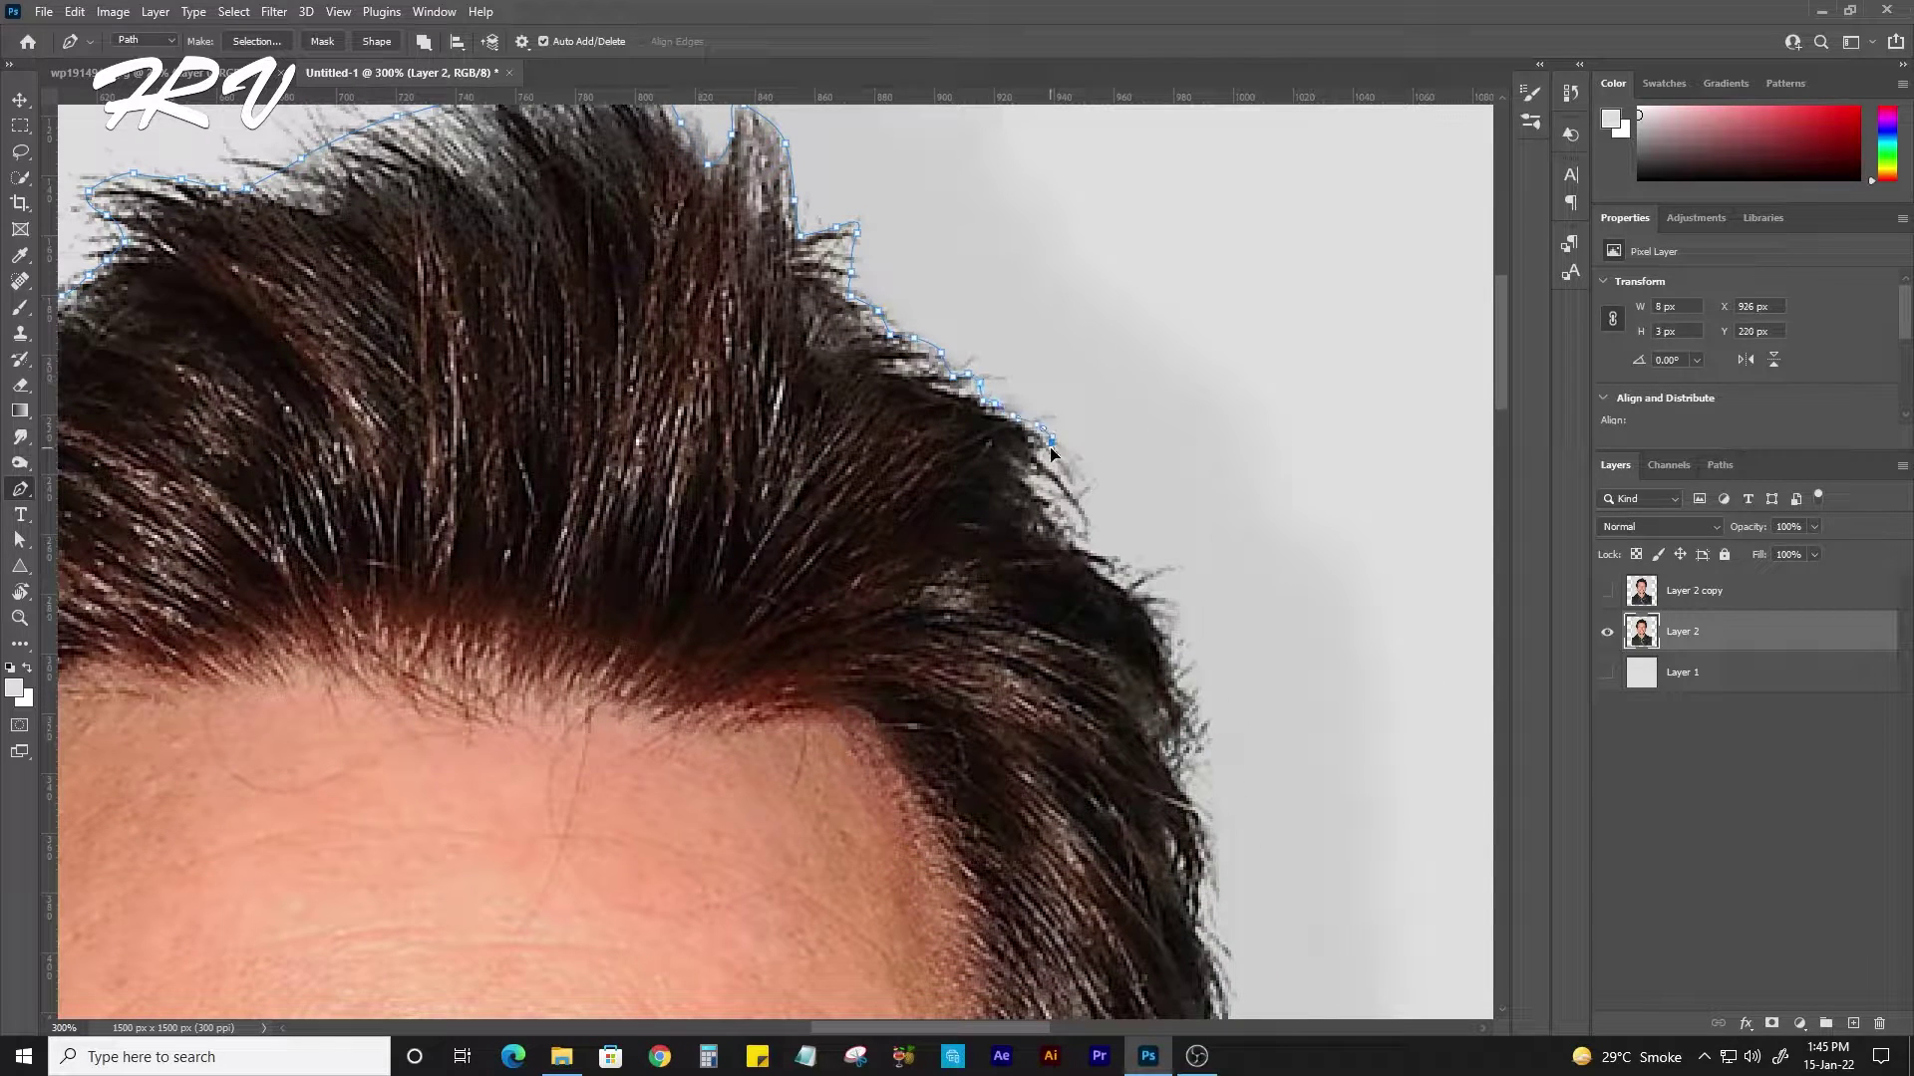
{"action": "left_click", "coordinate": [1105, 521]}
{"action": "left_click_drag", "start_coordinate": [1134, 578], "coordinate": [981, 511]}
{"action": "left_click", "coordinate": [1040, 638]}
{"action": "left_click", "coordinate": [1031, 703]}
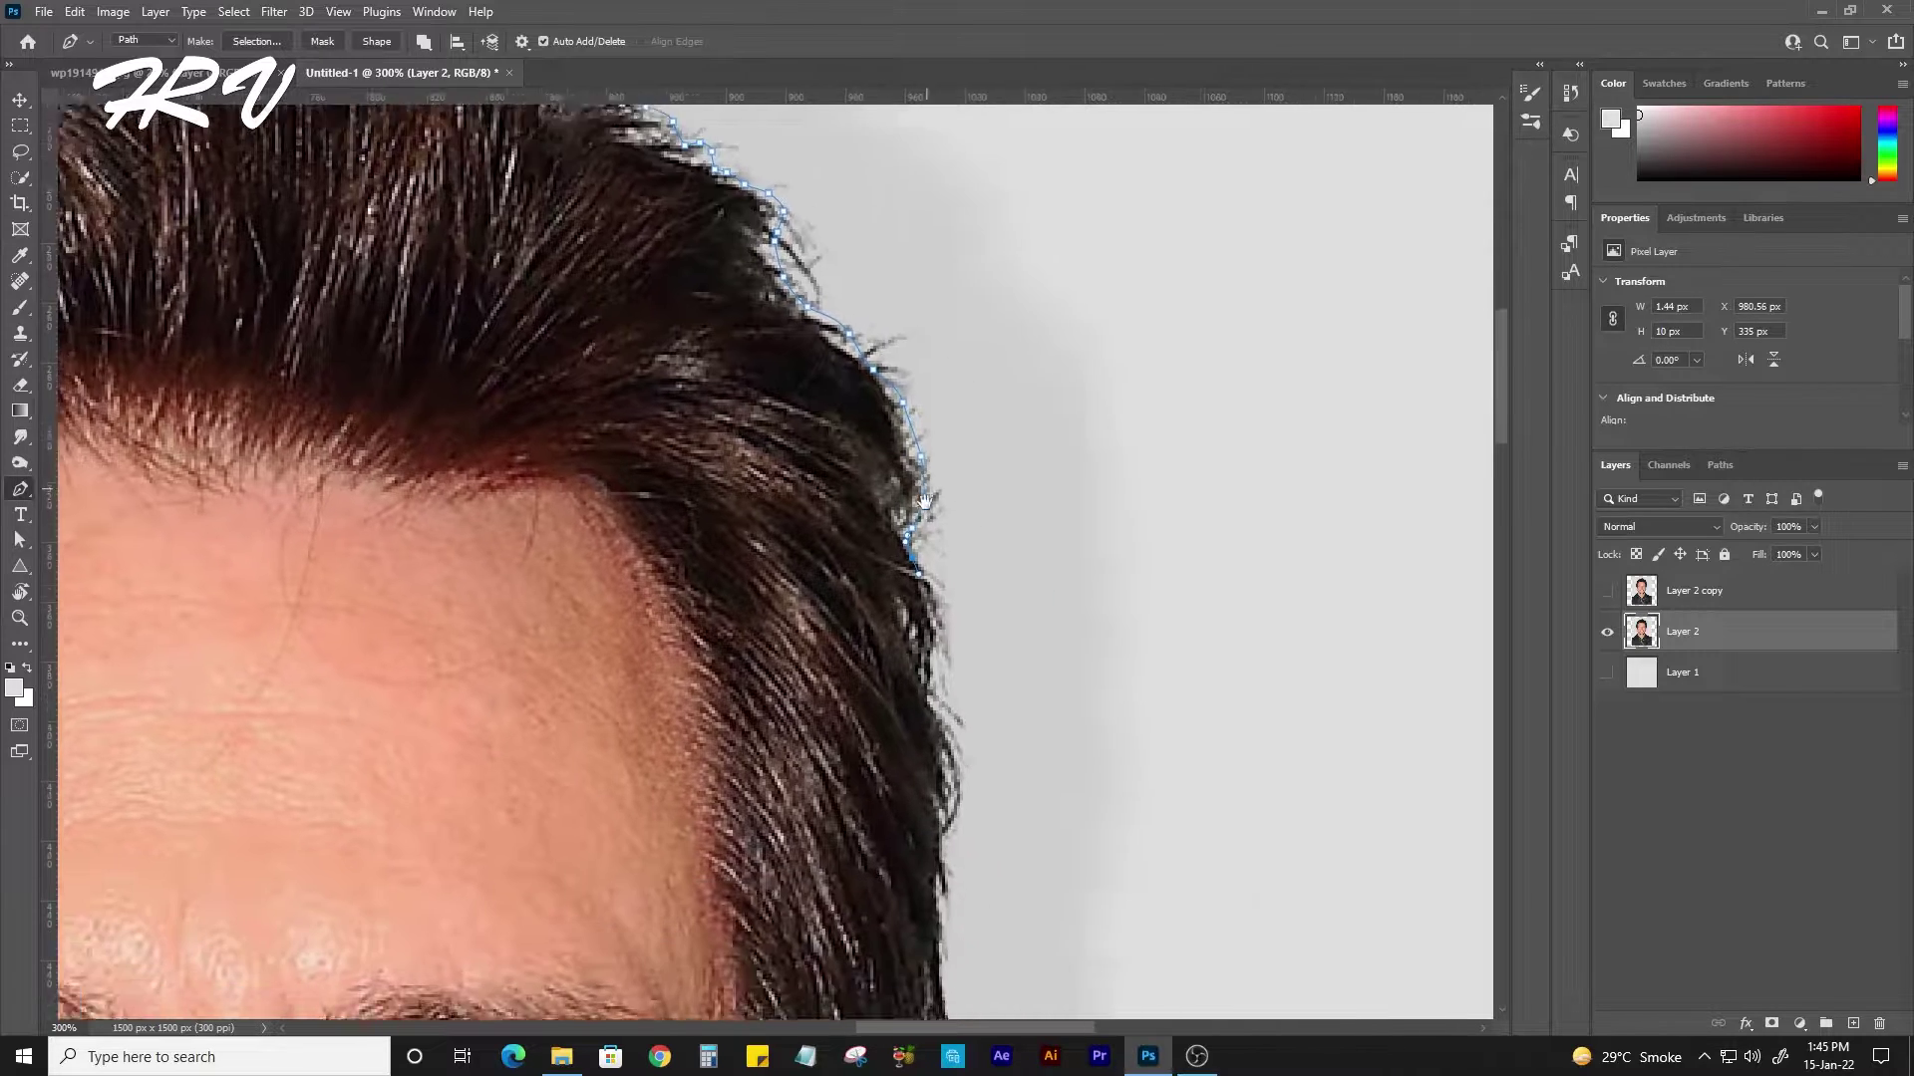
{"action": "left_click_drag", "start_coordinate": [1031, 702], "coordinate": [877, 540]}
{"action": "left_click", "coordinate": [894, 578]}
Trace the hair beside the eye and the right ear, undoing misplaced anchors below the ear.
{"action": "left_click_drag", "start_coordinate": [919, 688], "coordinate": [859, 643]}
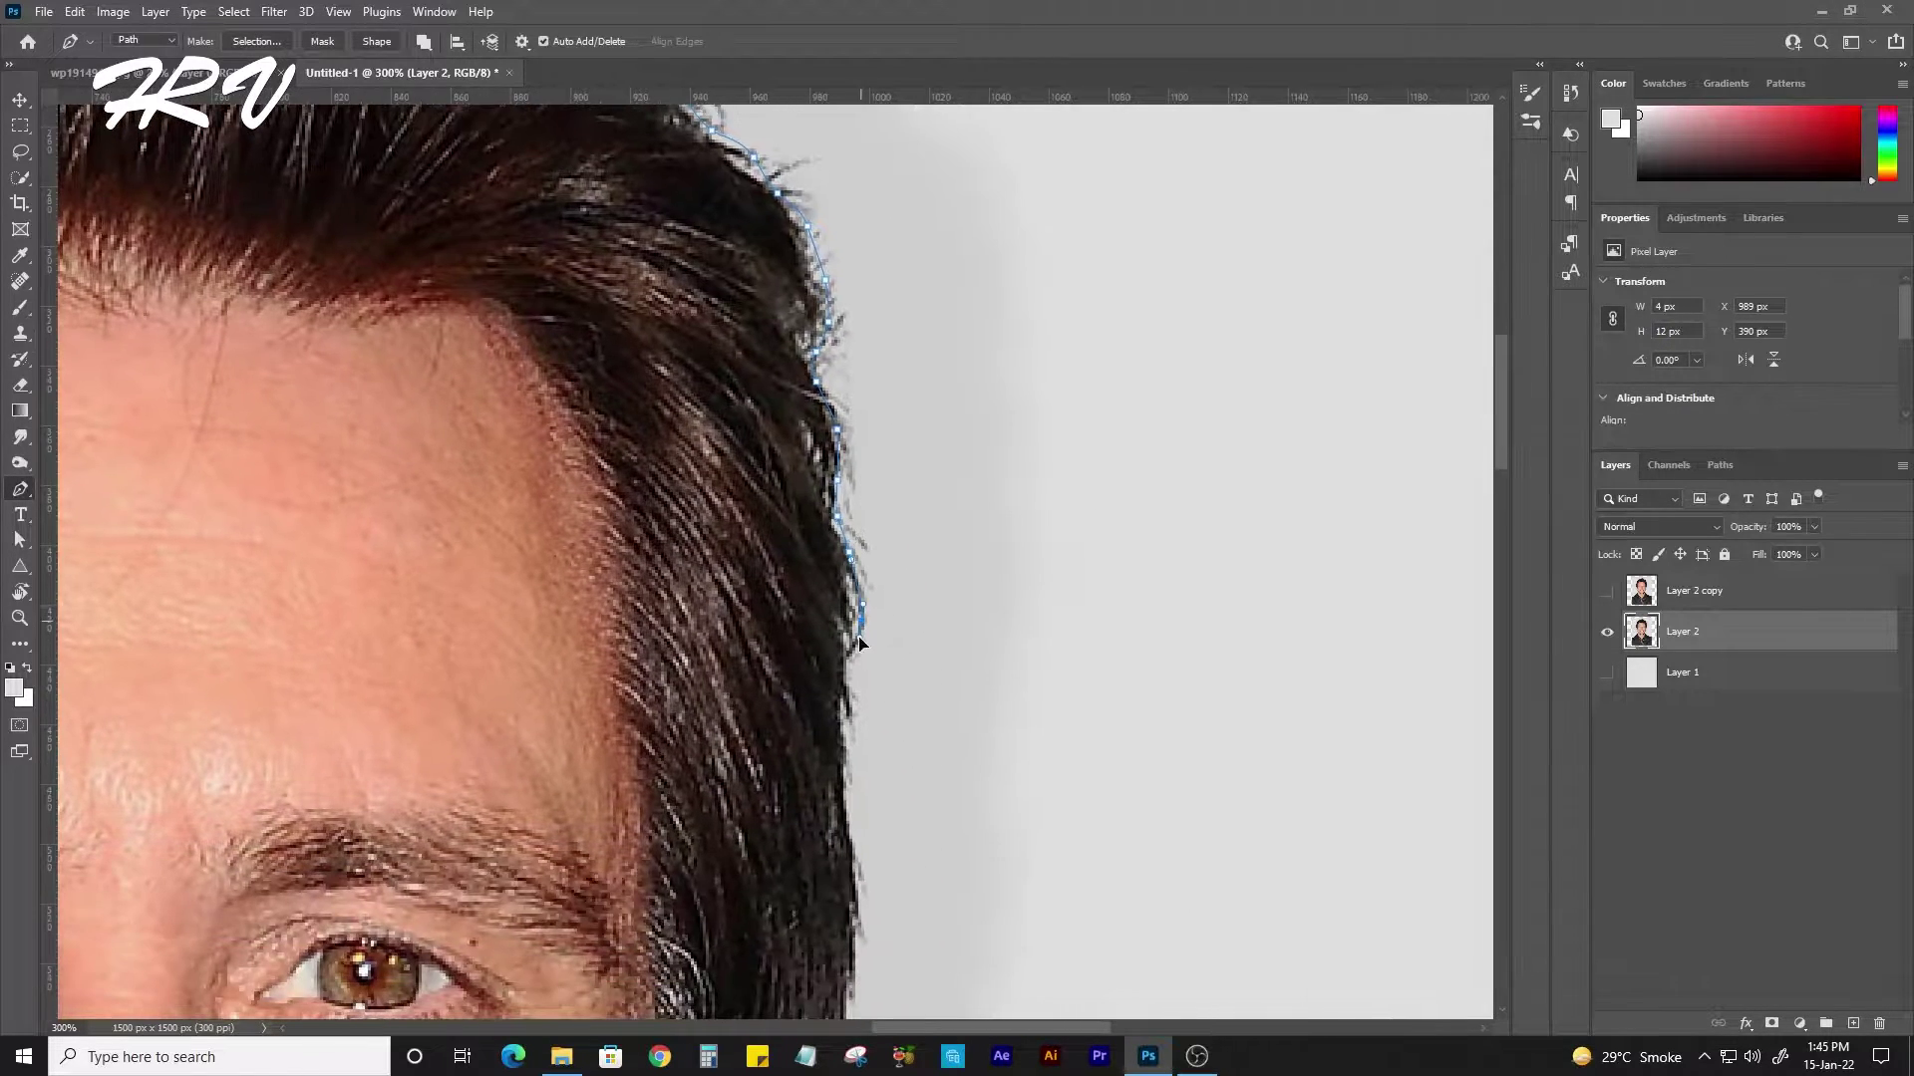
{"action": "left_click_drag", "start_coordinate": [843, 773], "coordinate": [875, 469]}
{"action": "left_click", "coordinate": [826, 605]}
{"action": "left_click", "coordinate": [822, 666]}
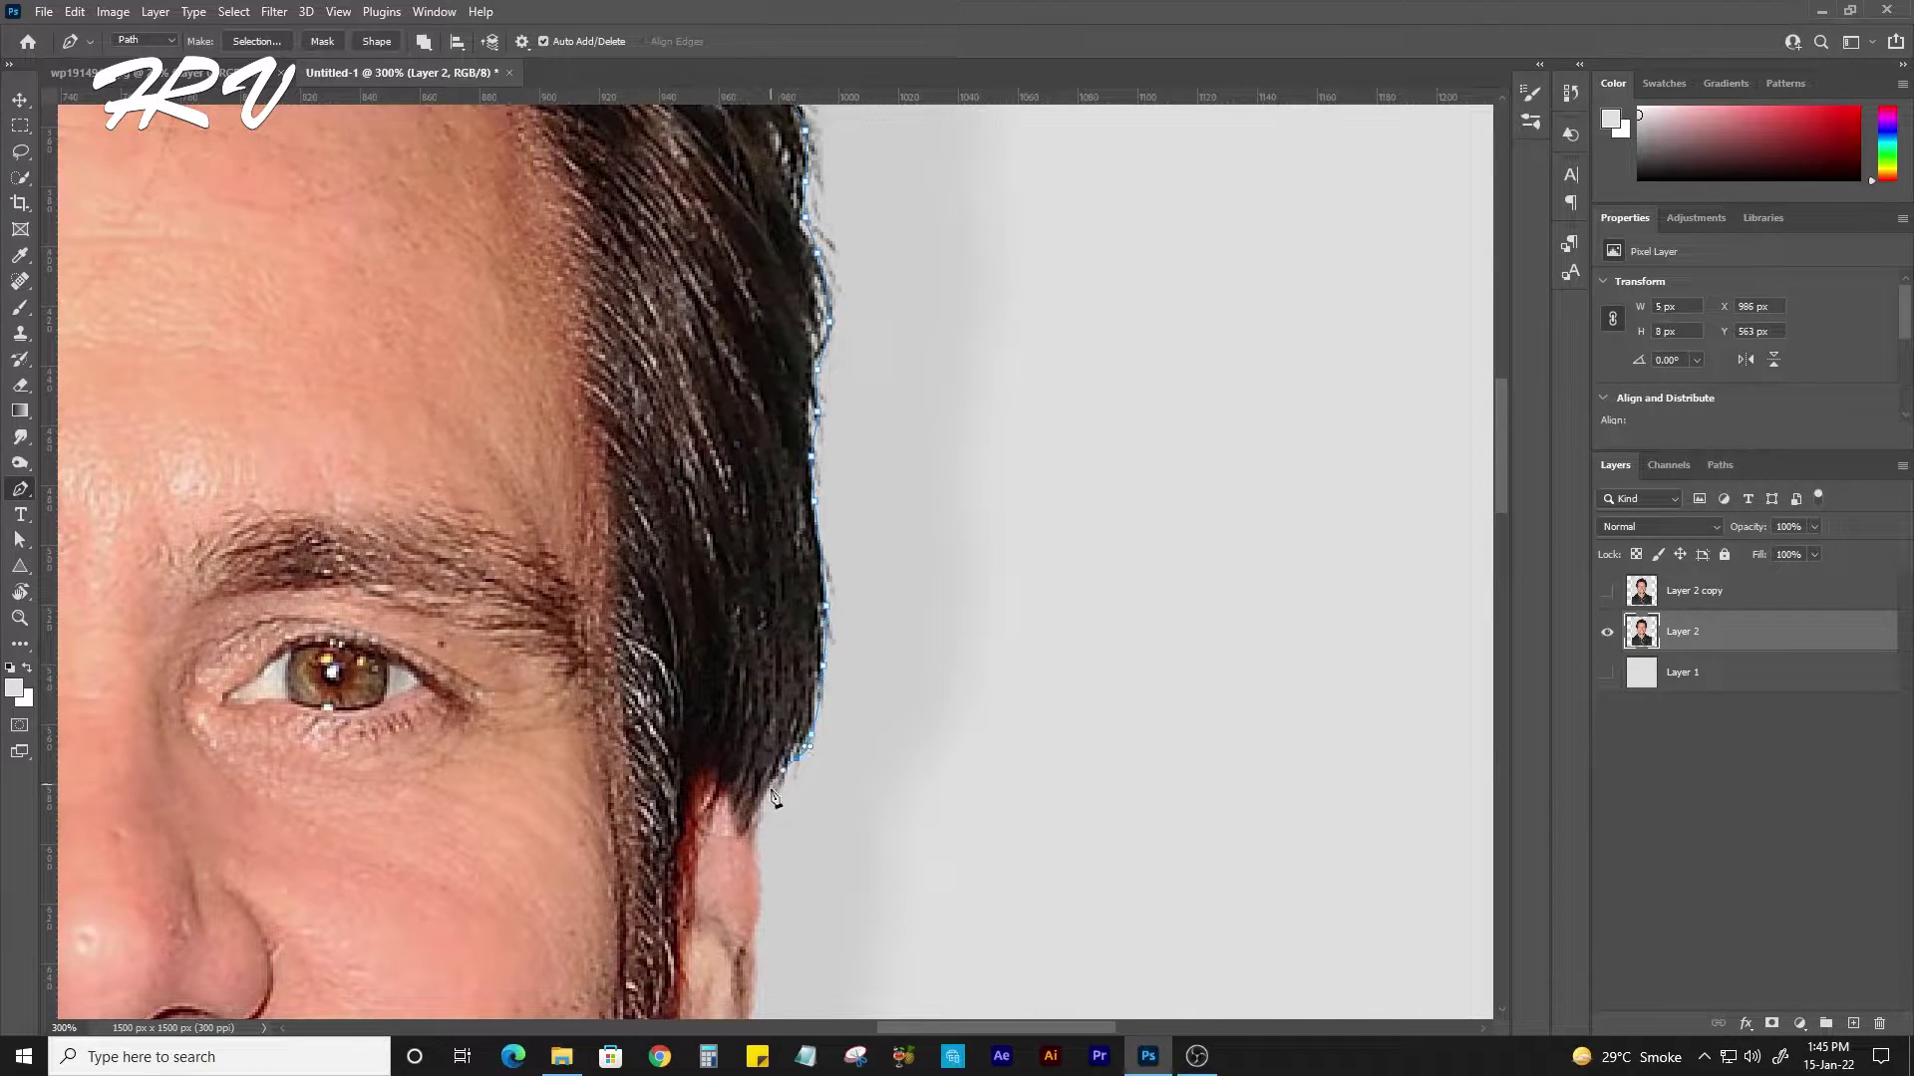
{"action": "left_click", "coordinate": [757, 823]}
{"action": "left_click_drag", "start_coordinate": [761, 849], "coordinate": [781, 626]}
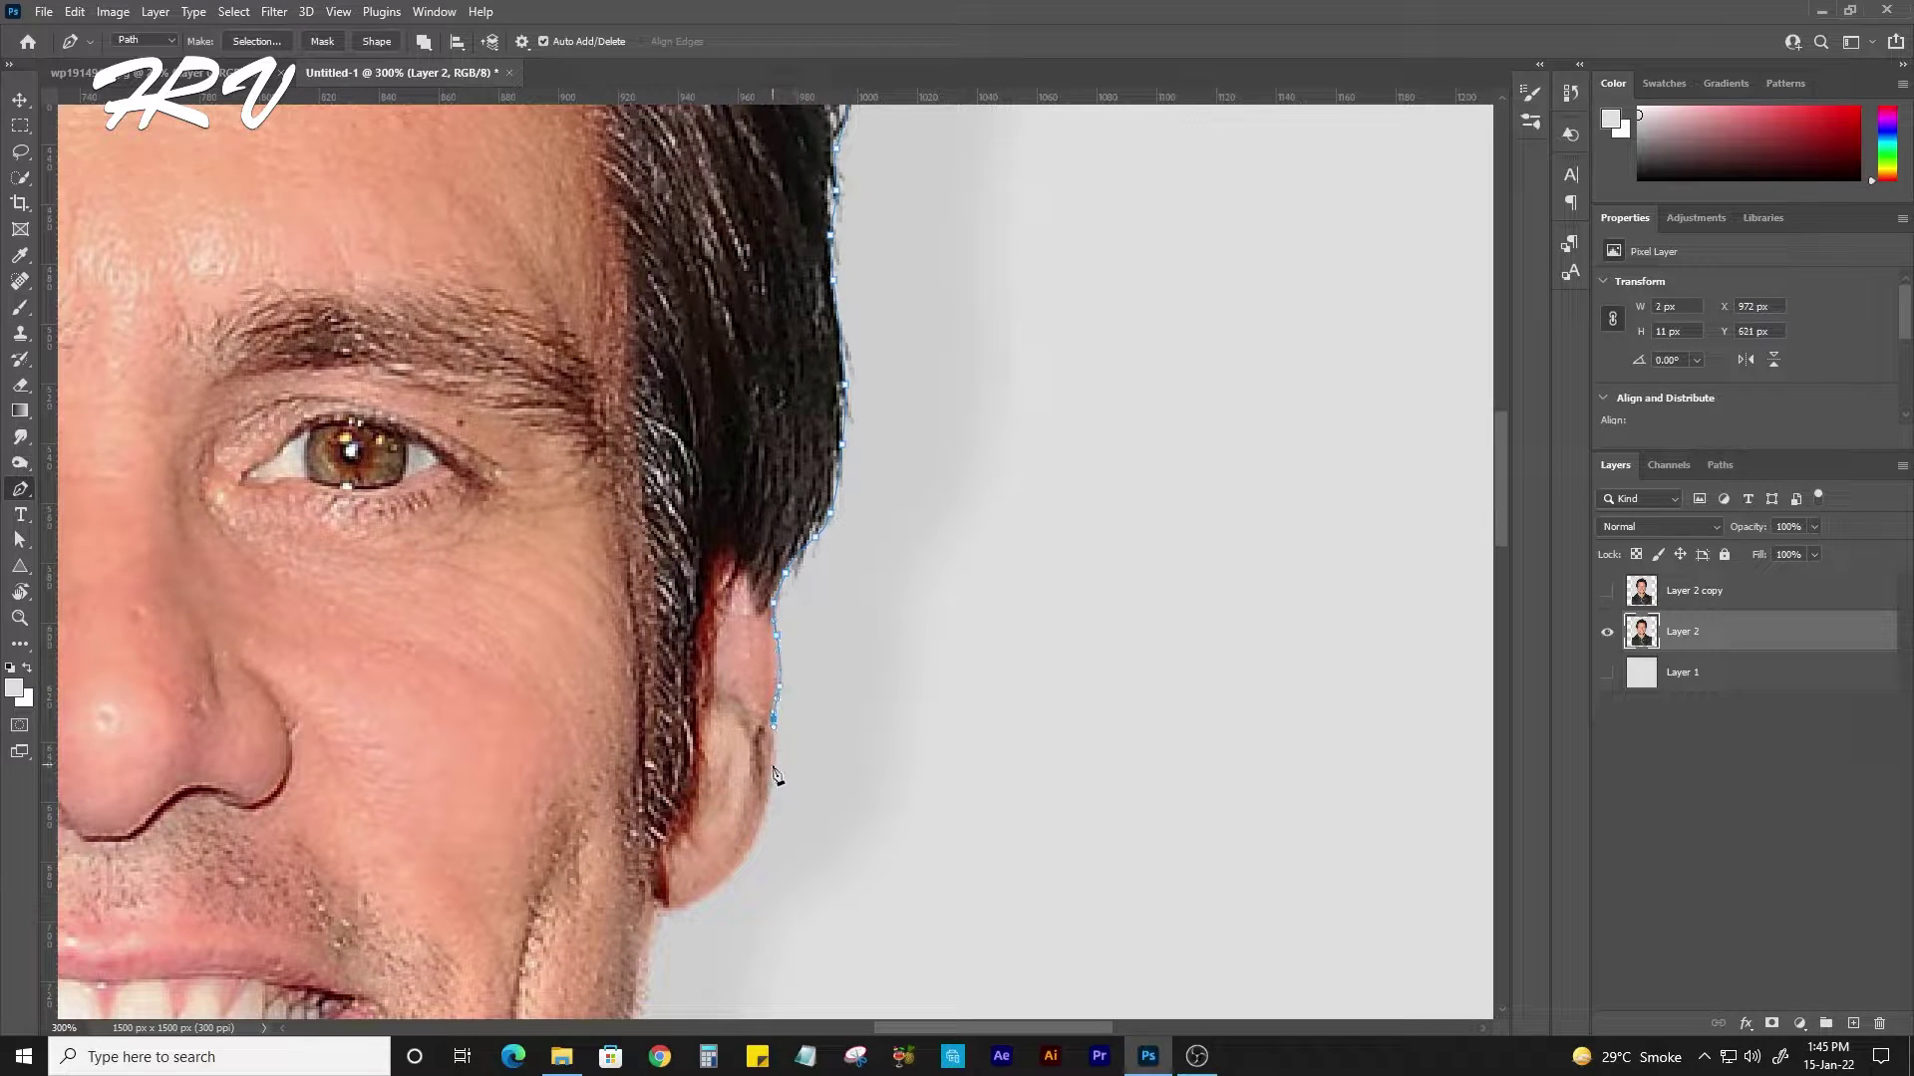
{"action": "left_click", "coordinate": [774, 770]}
{"action": "left_click_drag", "start_coordinate": [769, 814], "coordinate": [835, 693]}
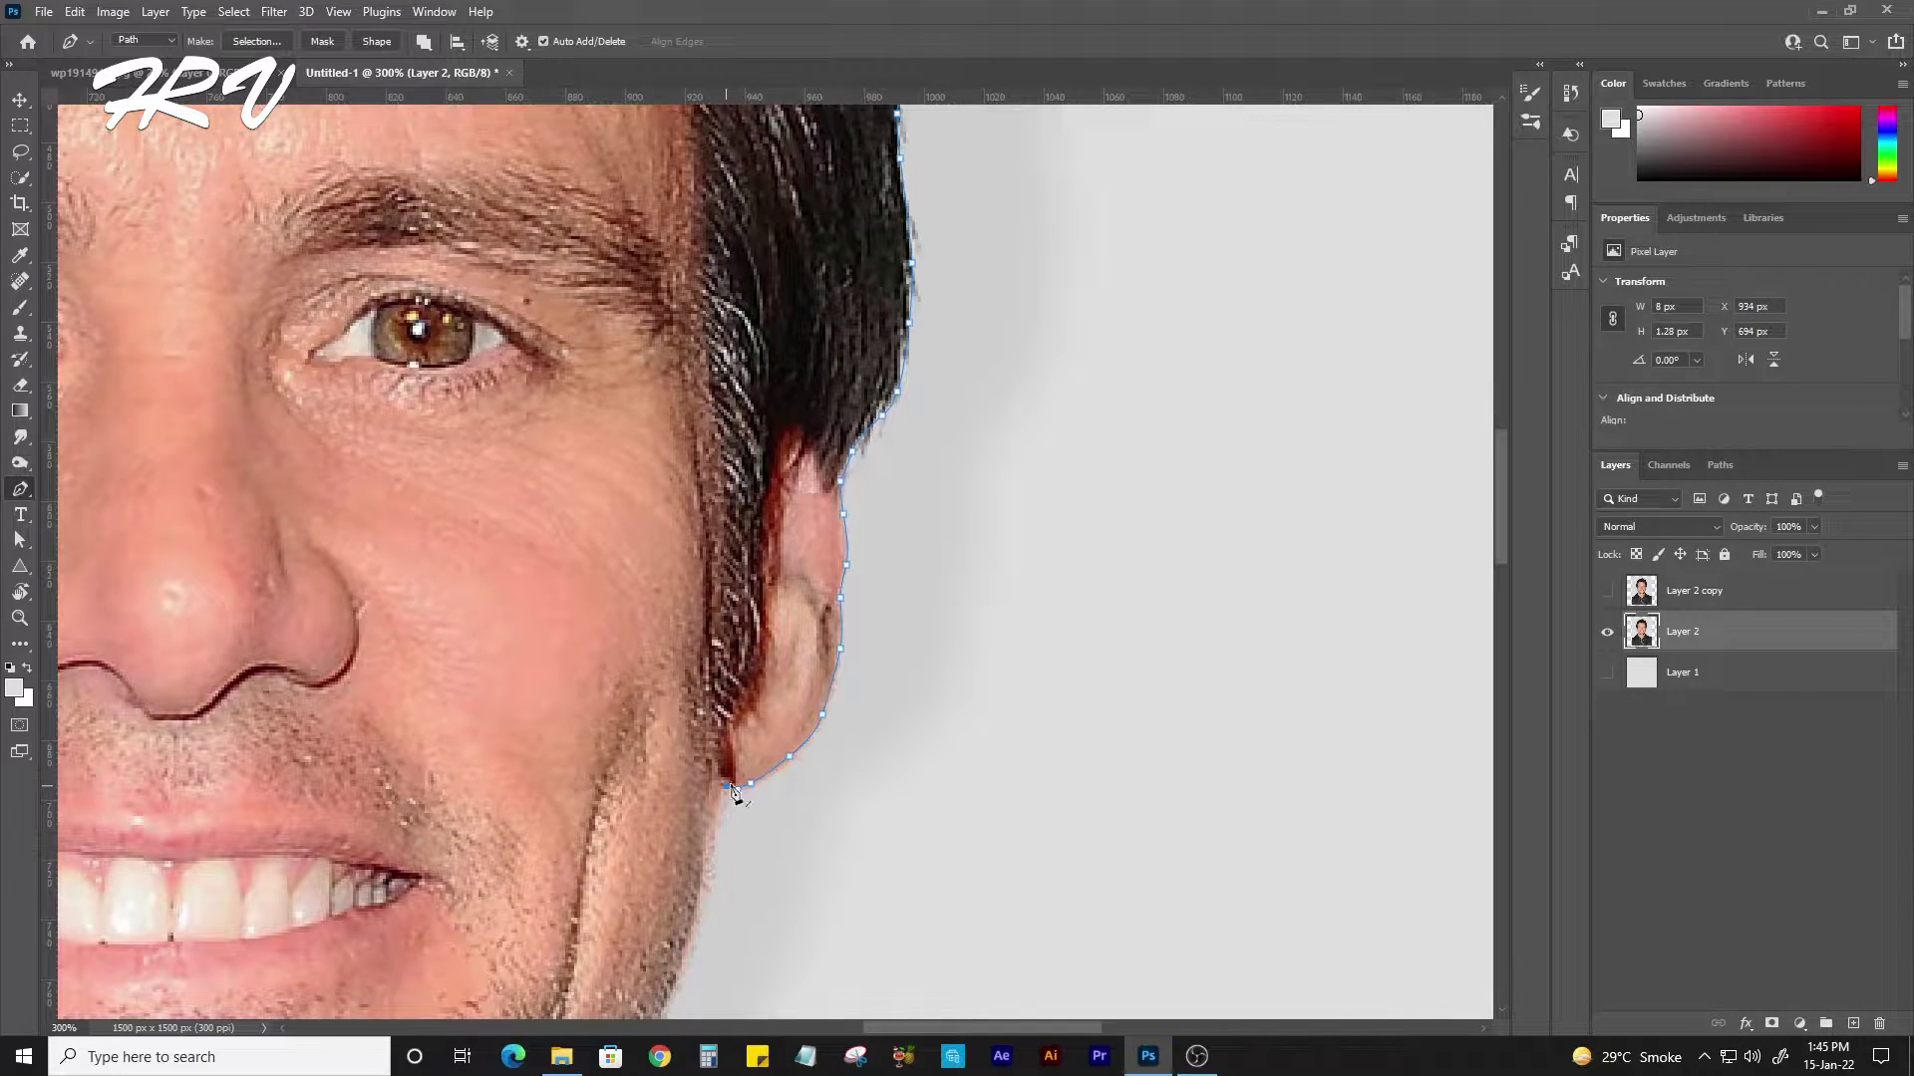
{"action": "mouse_move", "coordinate": [734, 793]}
{"action": "left_mouse_down"}
{"action": "mouse_move", "coordinate": [700, 702]}
{"action": "mouse_move", "coordinate": [724, 588]}
{"action": "left_mouse_up"}
{"action": "key", "text": "ctrl+z"}
{"action": "key", "text": "ctrl+z"}
Finish the path along the jaw, neck, right shoulder and jacket edge, closing it below.
{"action": "left_click", "coordinate": [679, 703]}
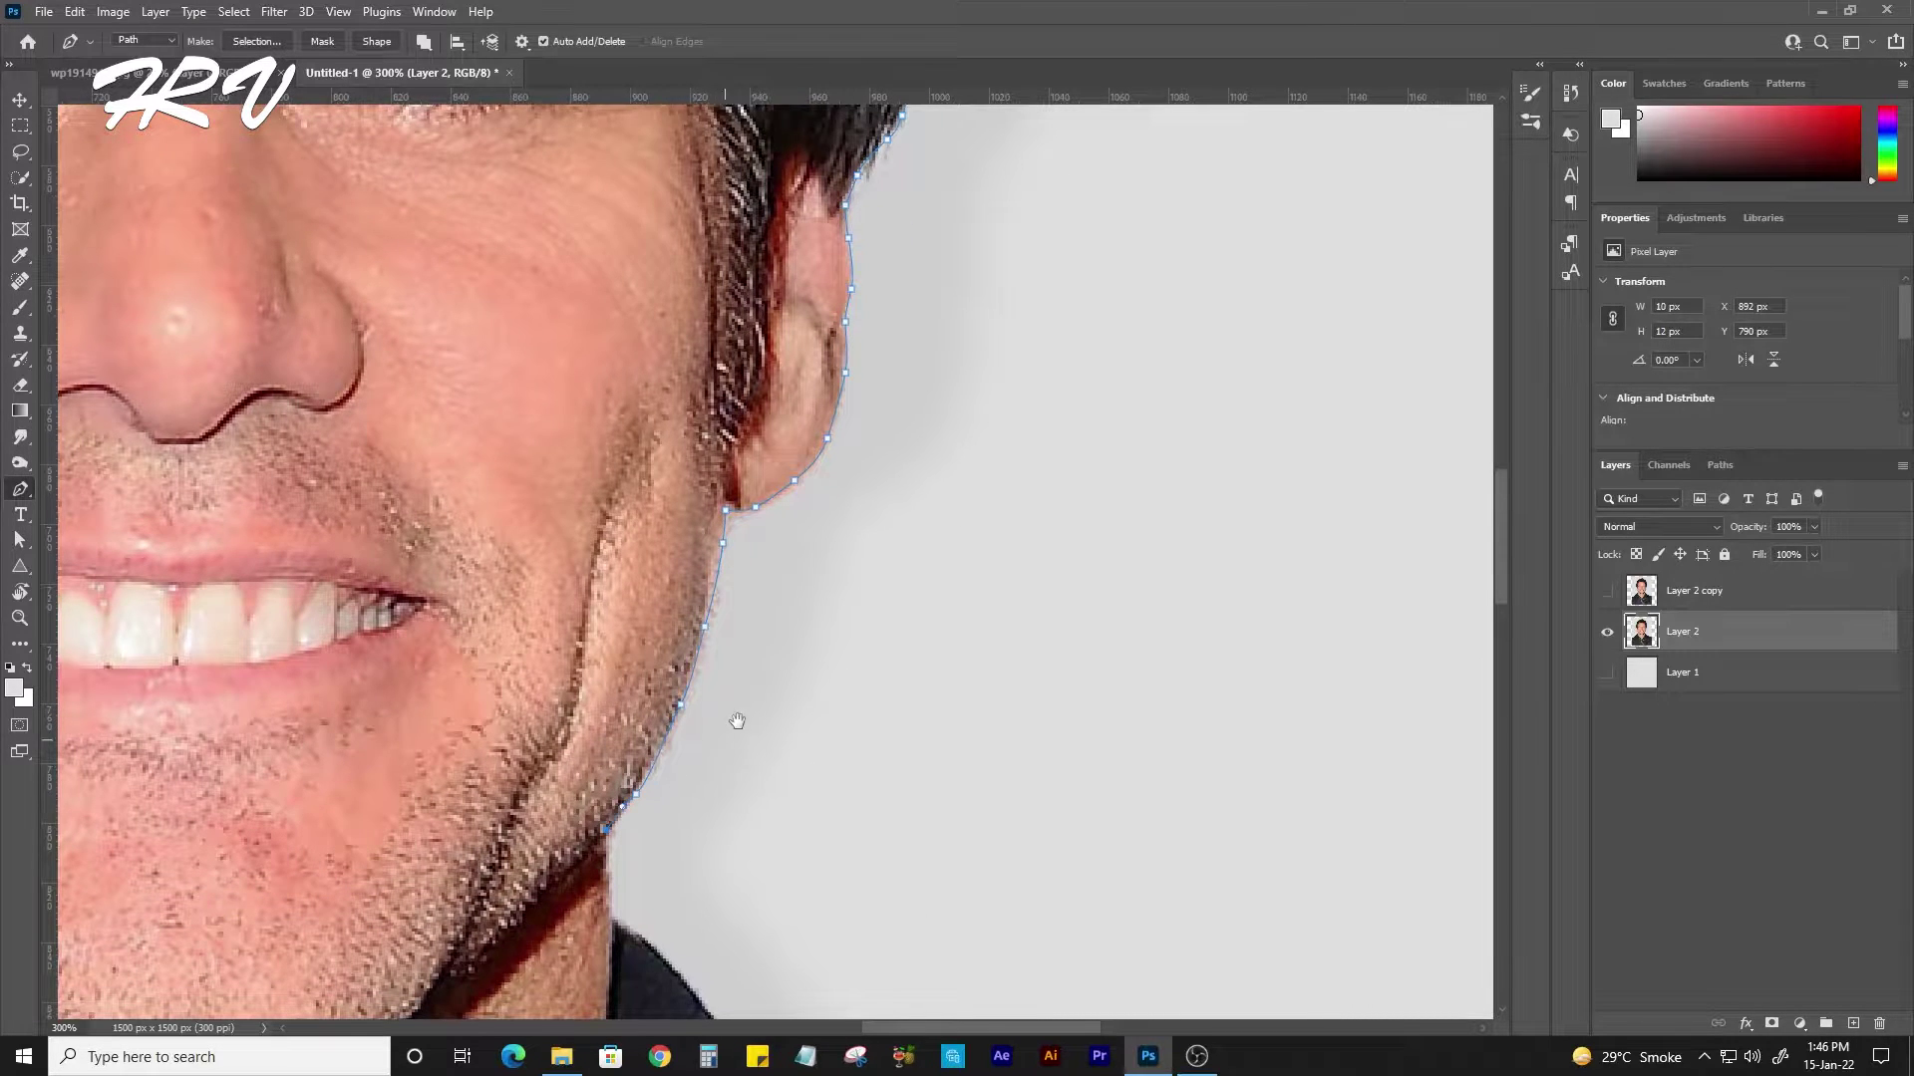
{"action": "left_click_drag", "start_coordinate": [738, 720], "coordinate": [799, 531]}
{"action": "left_click", "coordinate": [675, 704]}
{"action": "left_click_drag", "start_coordinate": [775, 840], "coordinate": [617, 650]}
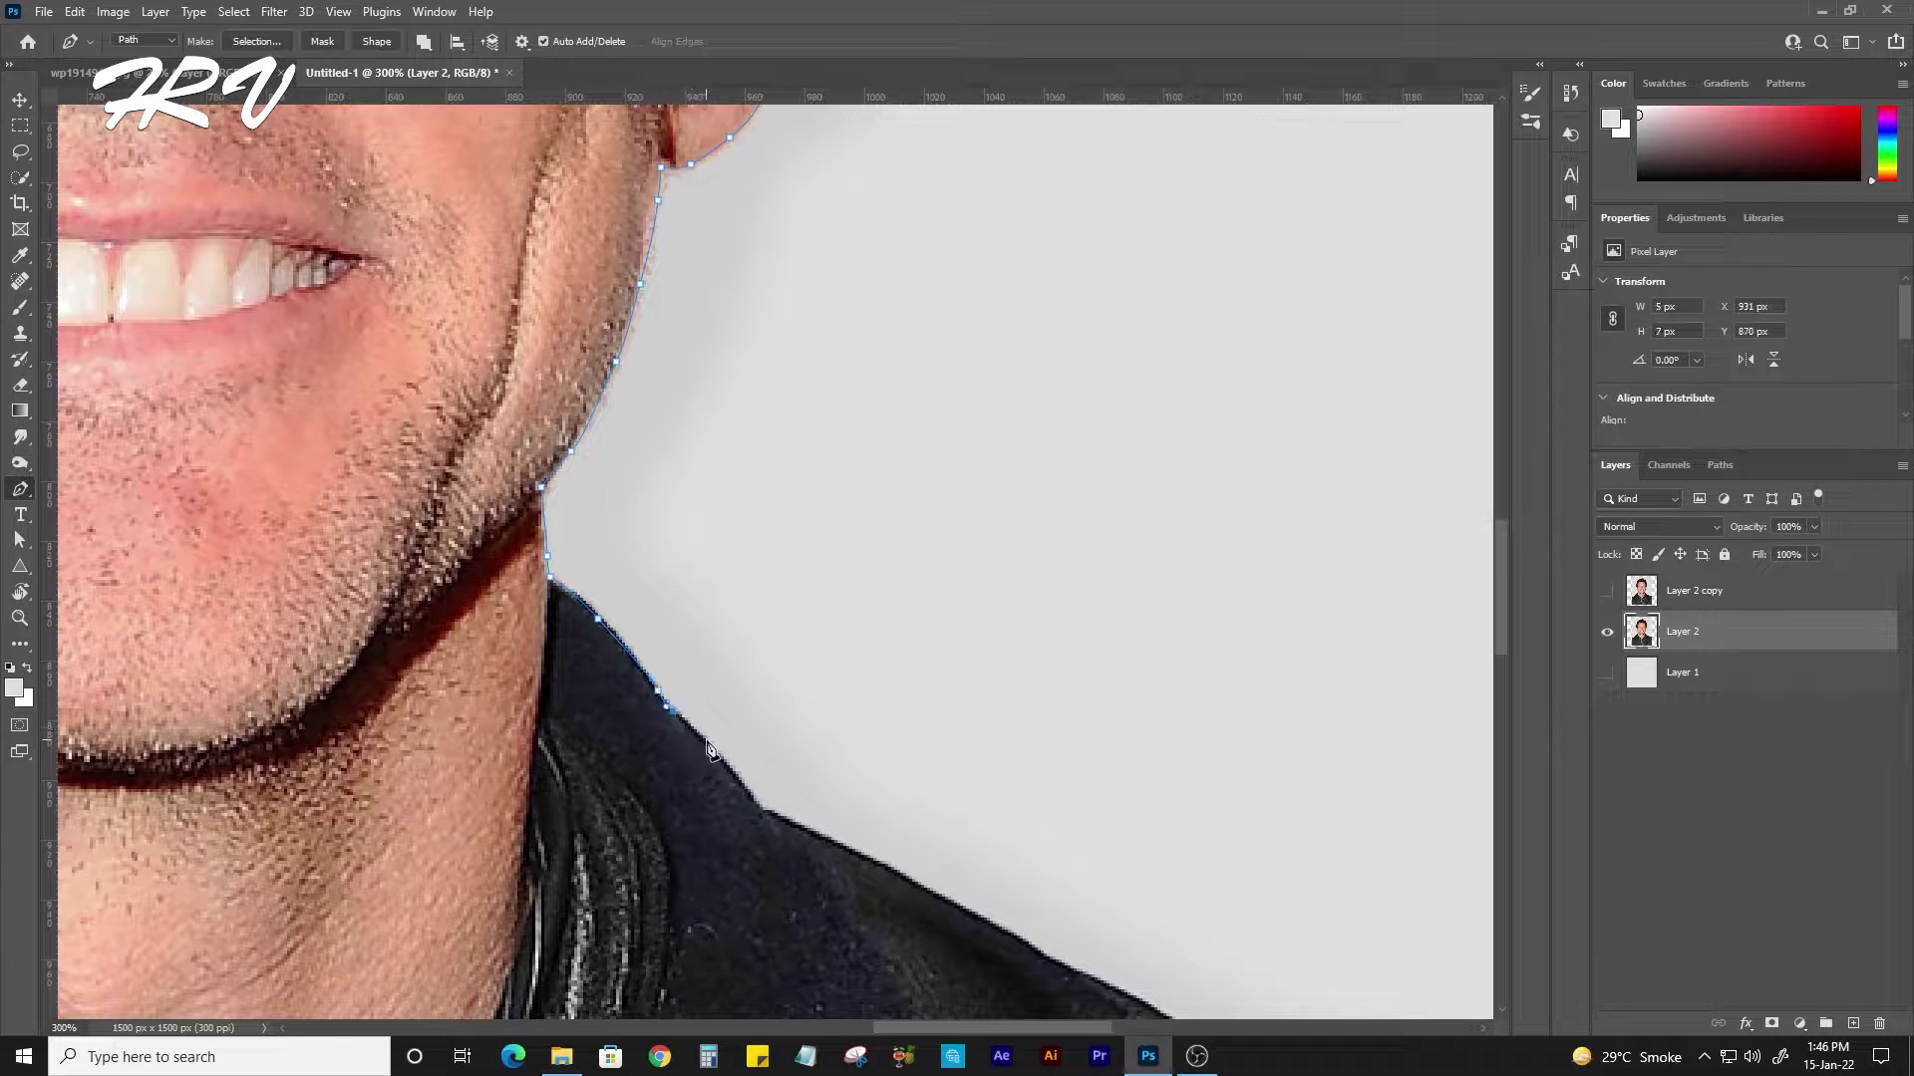
{"action": "left_click", "coordinate": [761, 809]}
{"action": "left_click_drag", "start_coordinate": [762, 809], "coordinate": [711, 622]}
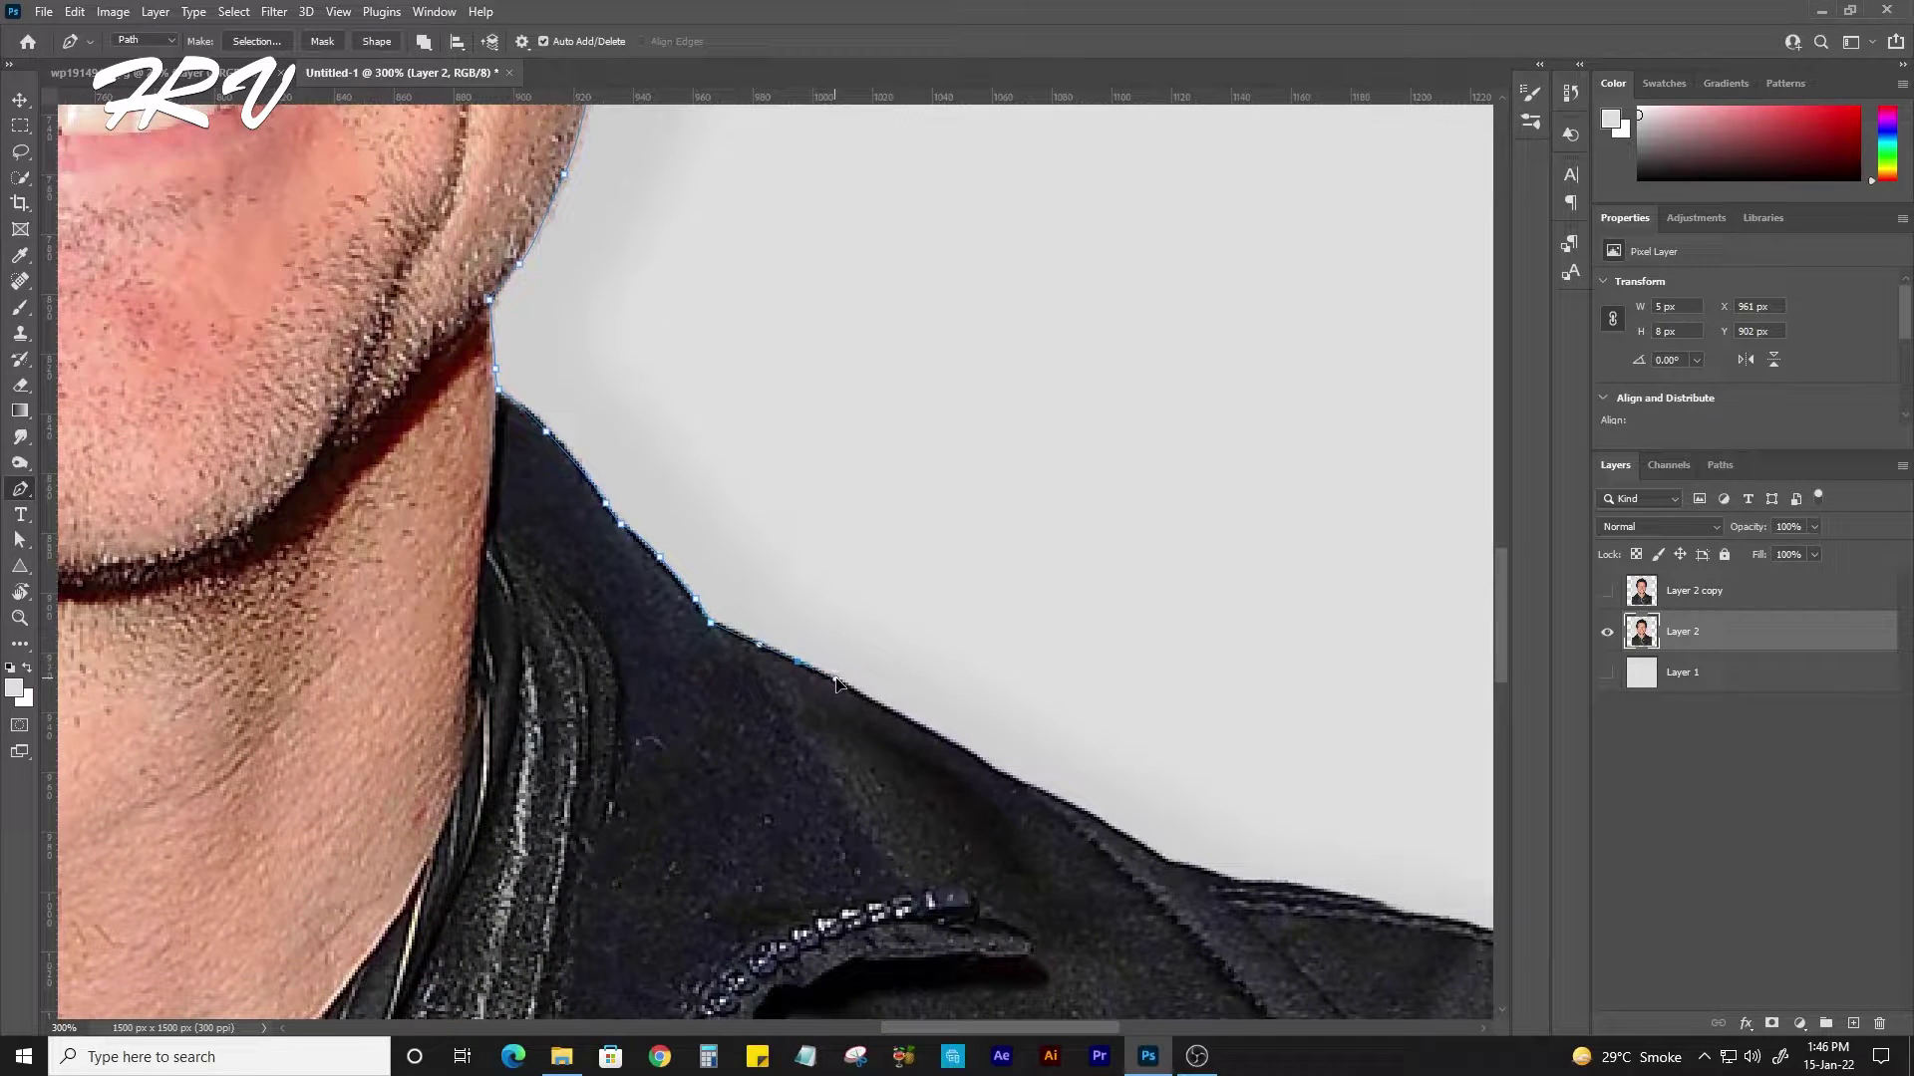
{"action": "left_click_drag", "start_coordinate": [917, 729], "coordinate": [597, 518]}
{"action": "left_click_drag", "start_coordinate": [757, 599], "coordinate": [802, 623]}
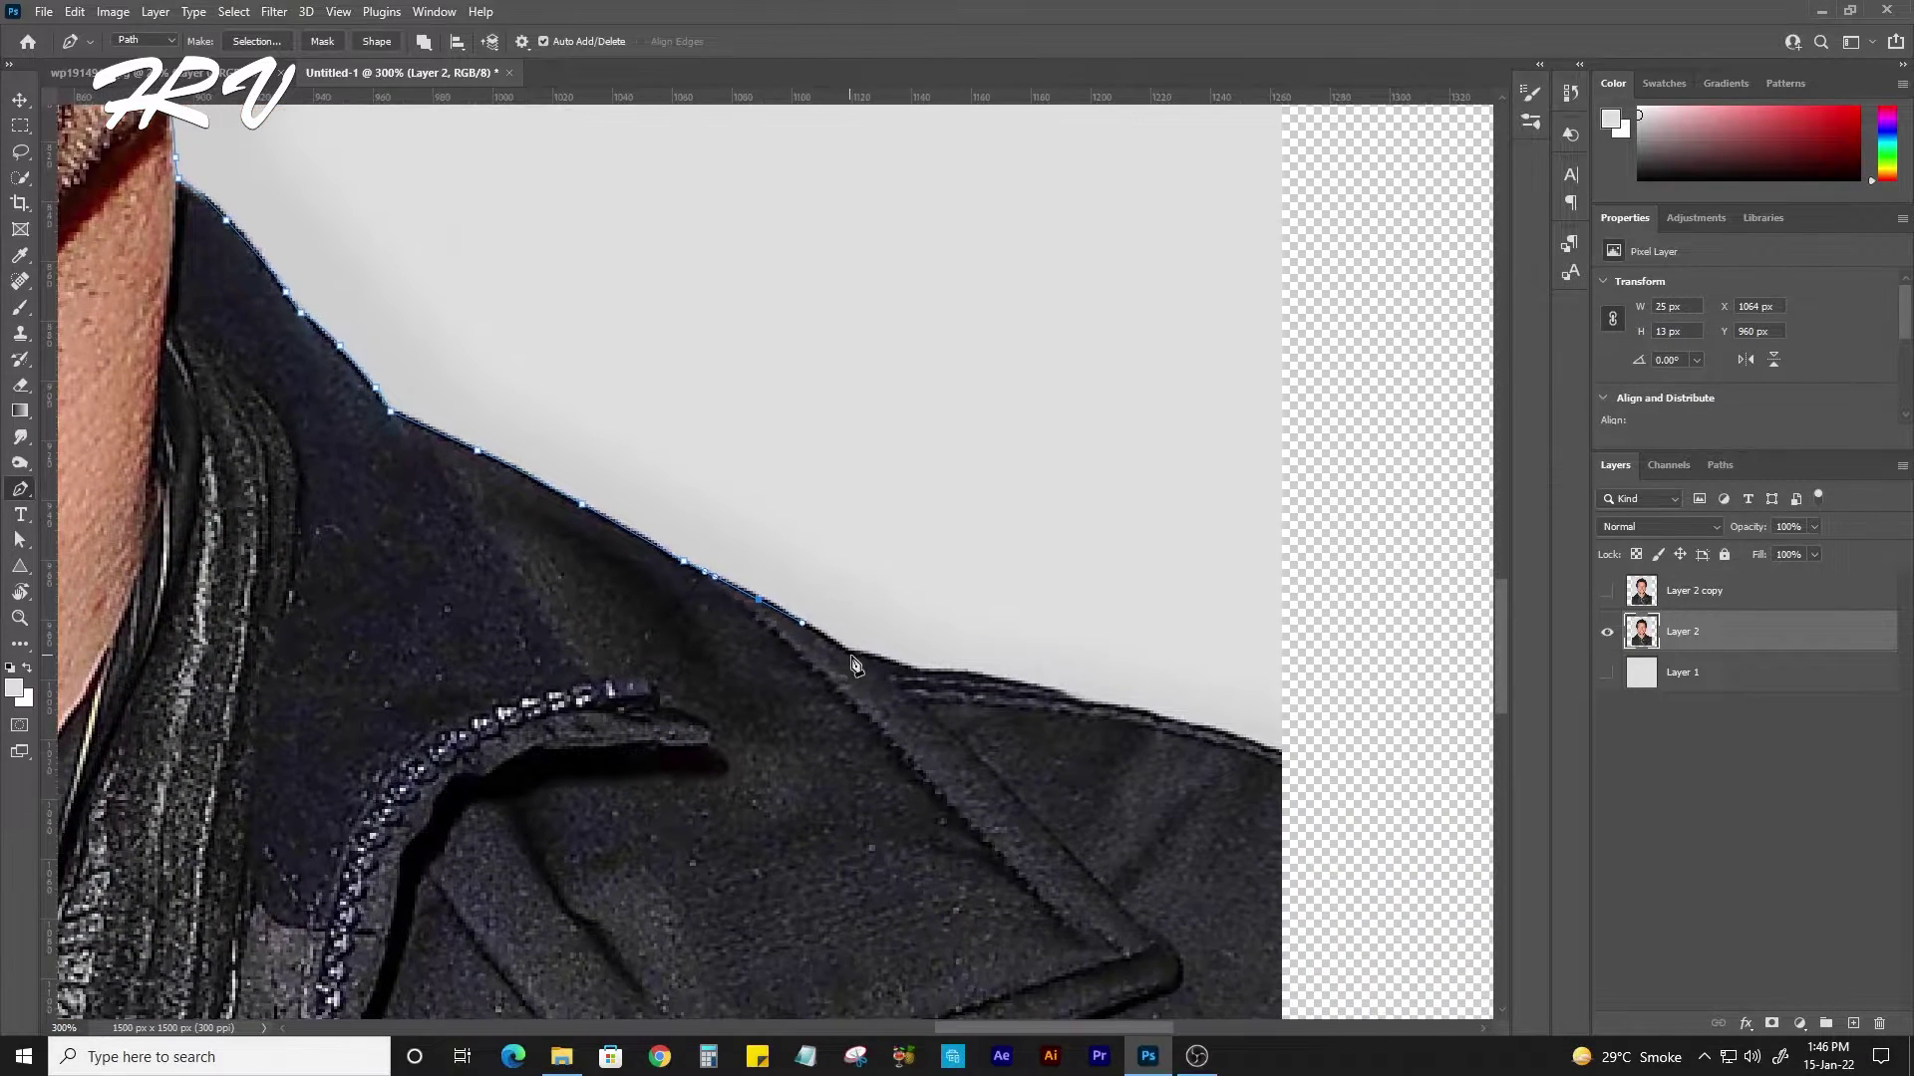
{"action": "left_click_drag", "start_coordinate": [1125, 617], "coordinate": [928, 452]}
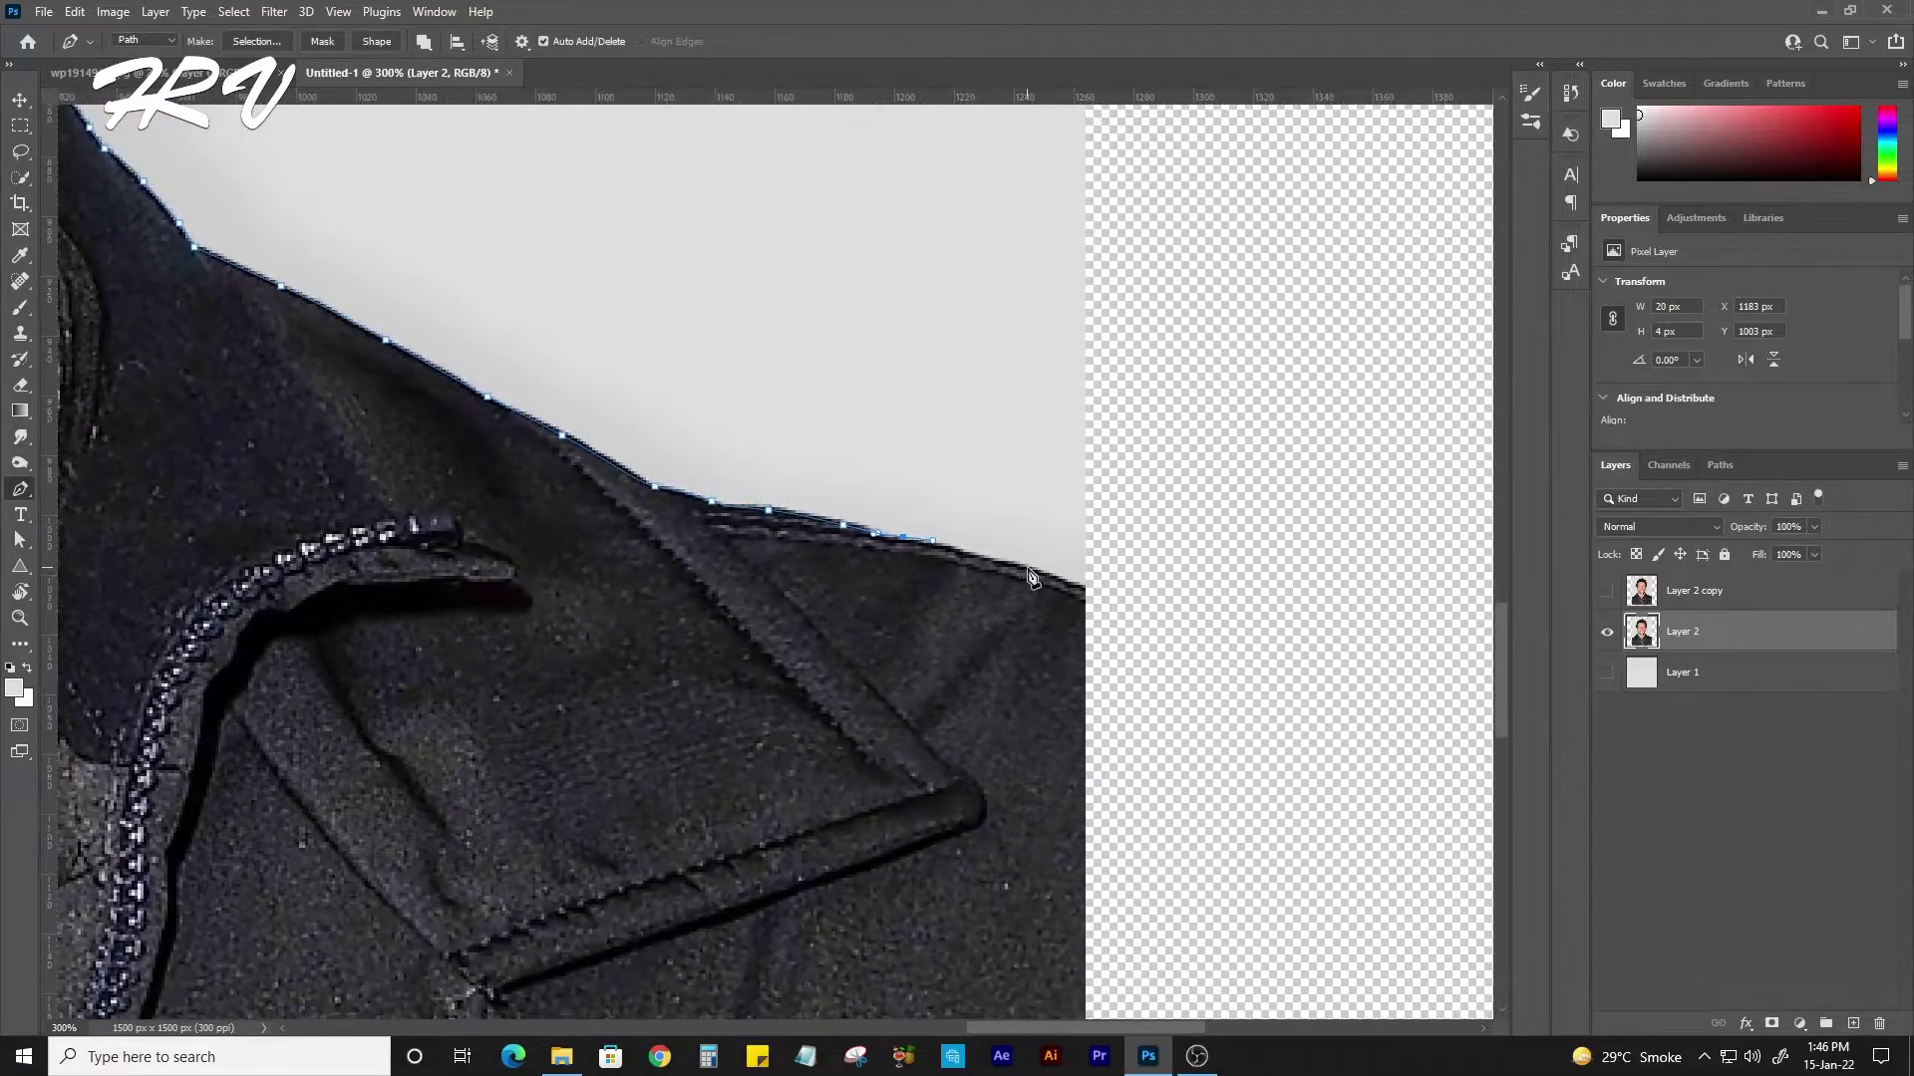
{"action": "left_click_drag", "start_coordinate": [1140, 629], "coordinate": [1089, 499]}
{"action": "left_click_drag", "start_coordinate": [1156, 897], "coordinate": [1093, 588]}
{"action": "left_click", "coordinate": [1145, 602]}
{"action": "left_click_drag", "start_coordinate": [1209, 649], "coordinate": [1162, 738]}
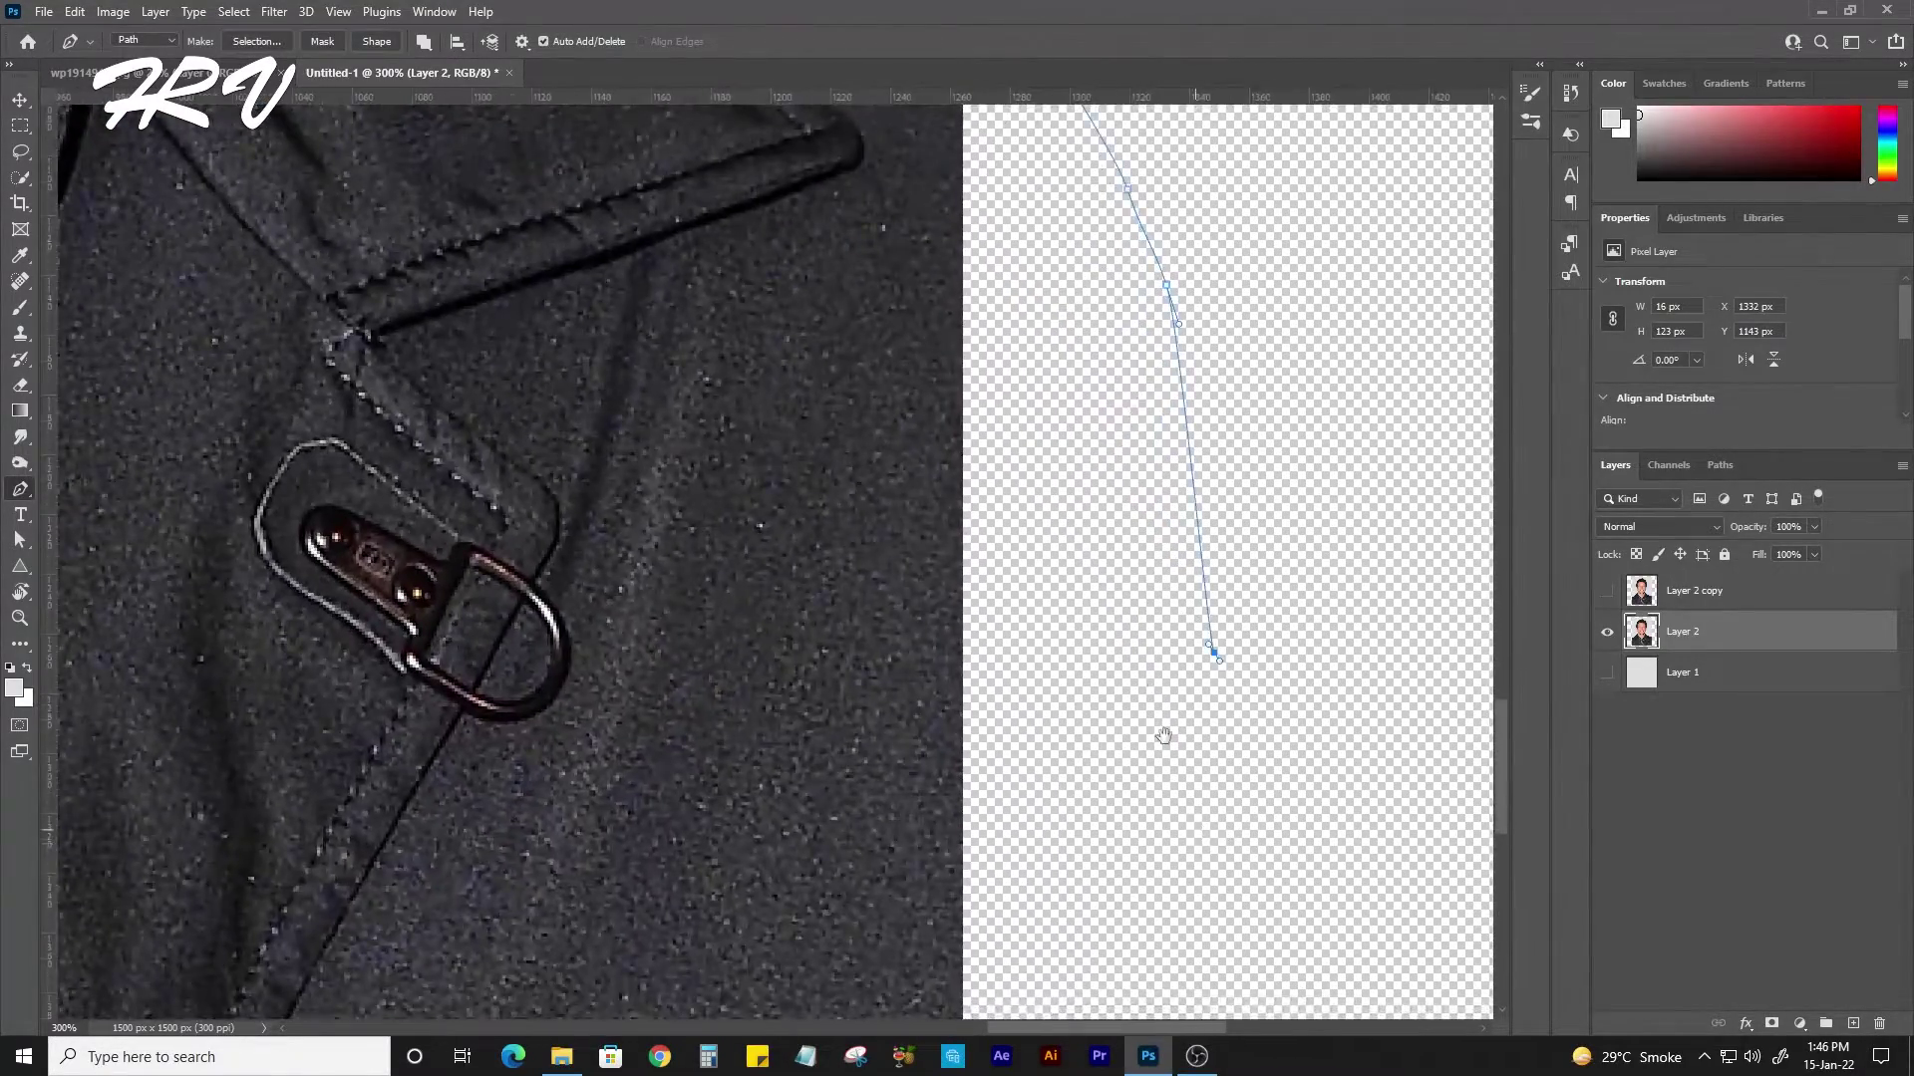
{"action": "left_click_drag", "start_coordinate": [1097, 877], "coordinate": [989, 478]}
{"action": "left_click", "coordinate": [694, 806]}
{"action": "mouse_move", "coordinate": [694, 813]}
{"action": "left_mouse_down"}
{"action": "mouse_move", "coordinate": [1325, 585]}
{"action": "mouse_move", "coordinate": [1162, 632]}
{"action": "mouse_move", "coordinate": [1175, 641]}
{"action": "mouse_move", "coordinate": [595, 606]}
{"action": "mouse_move", "coordinate": [577, 555]}
{"action": "left_mouse_up"}
Turn the path into a selection, invert it, delete the grey backdrop and deselect.
{"action": "key", "text": "ctrl+0"}
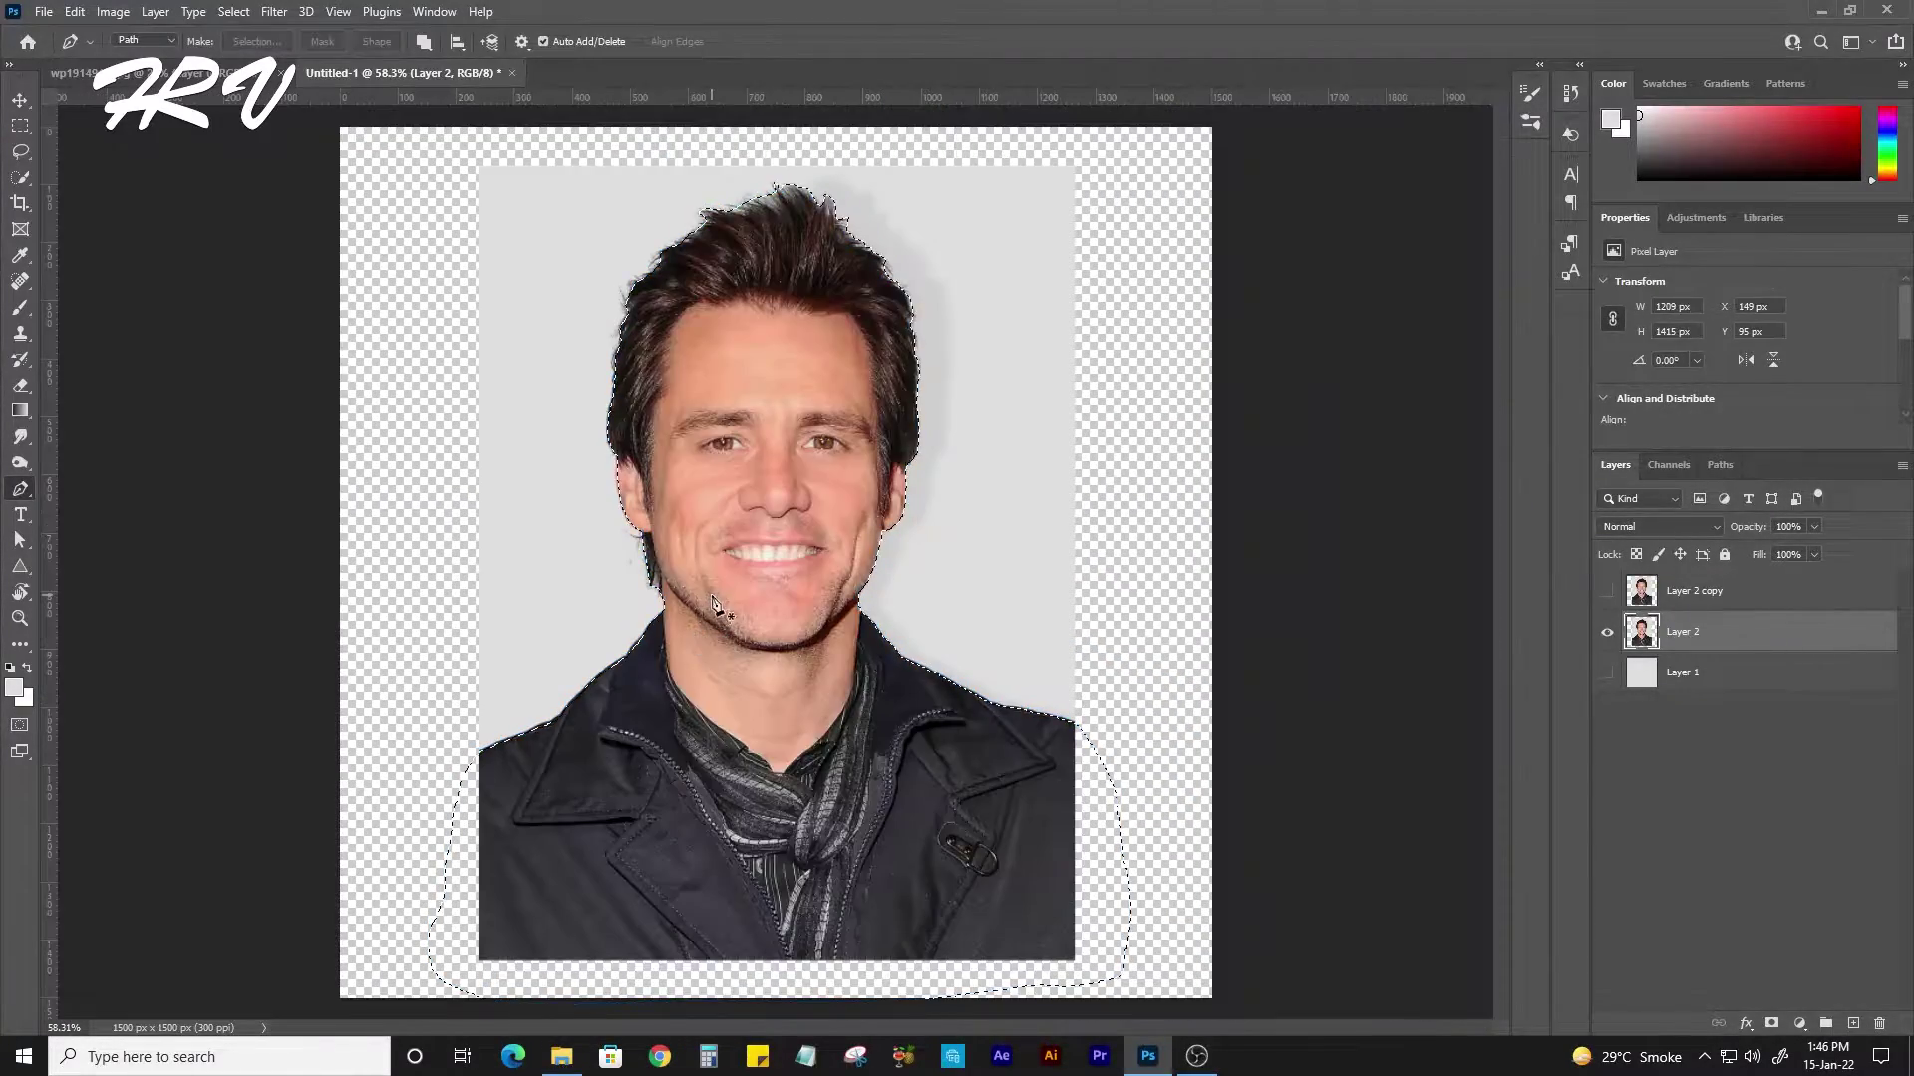
{"action": "key", "text": "ctrl+Return"}
{"action": "key", "text": "ctrl+shift+i"}
{"action": "key", "text": "Delete"}
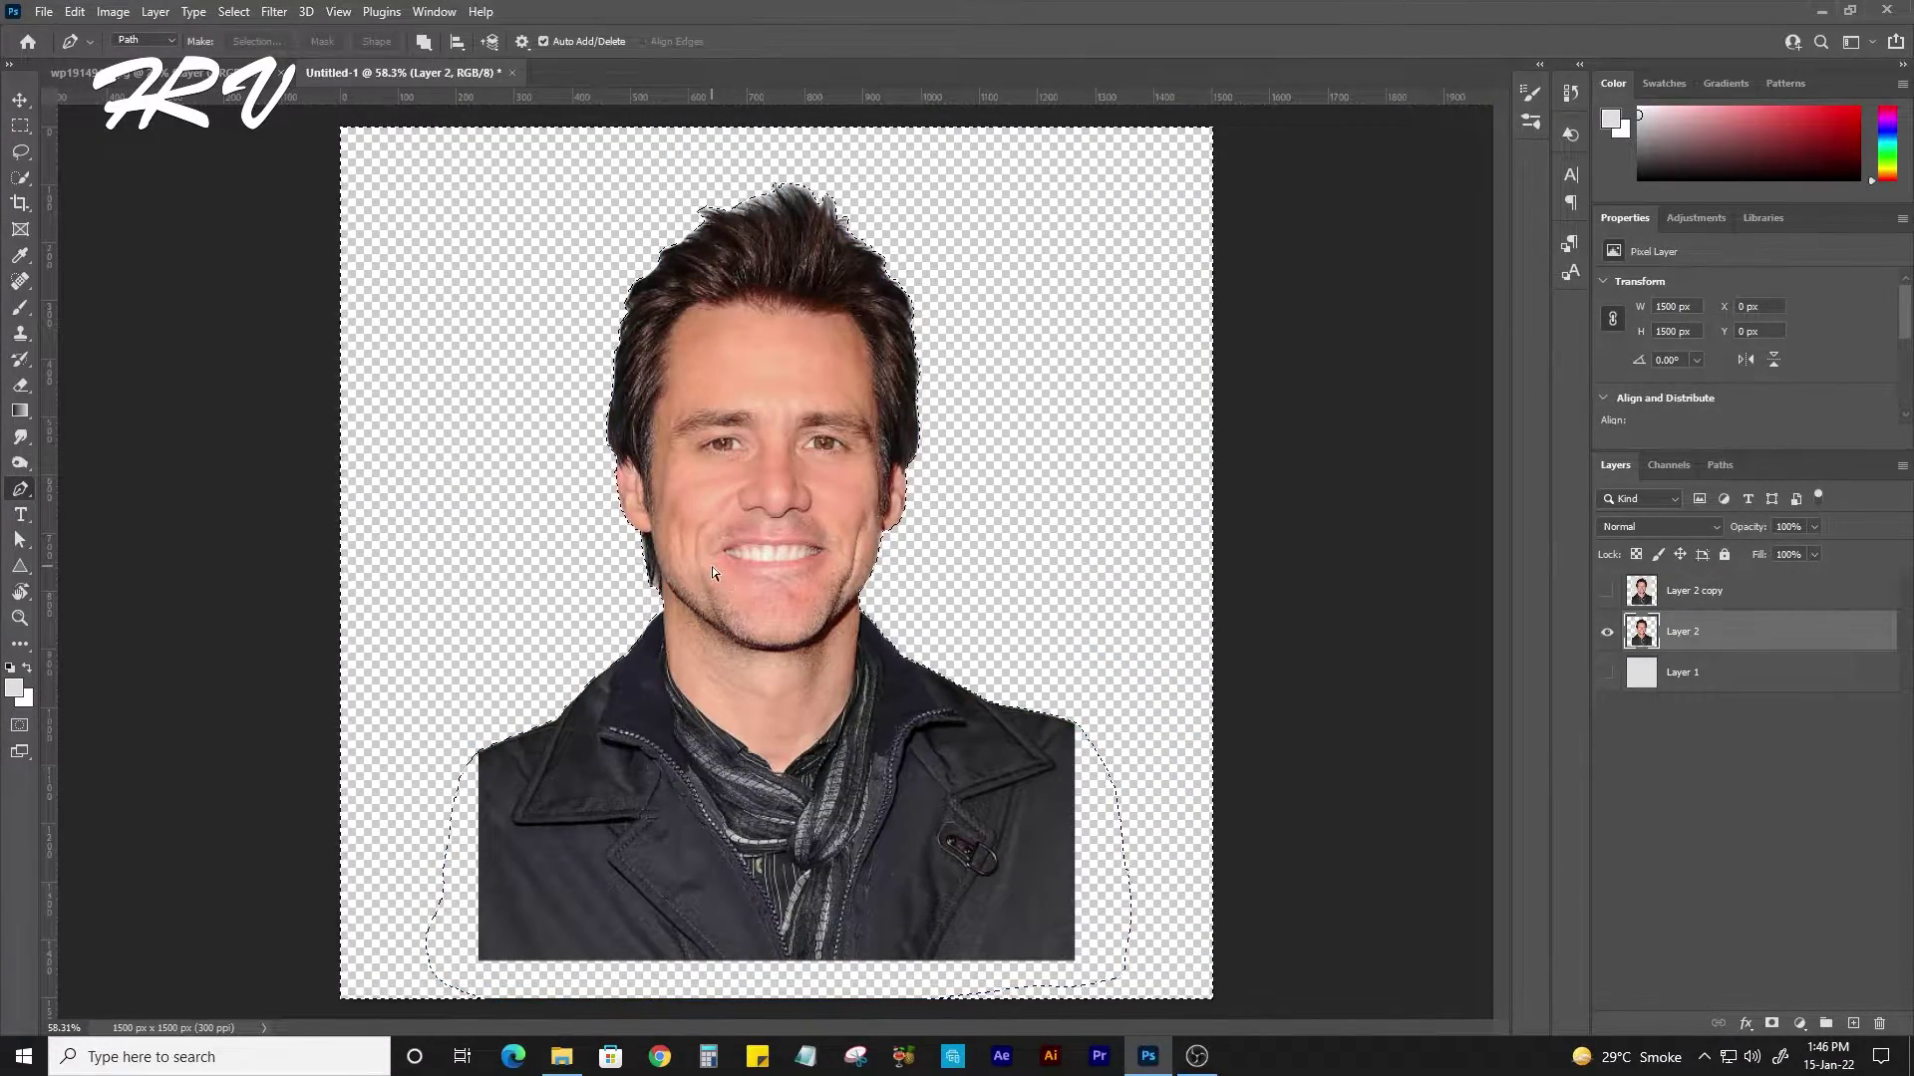
{"action": "key", "text": "ctrl+d"}
Show the light grey Layer 1 behind the portrait and rename the portrait layer Main.
{"action": "left_click", "coordinate": [1607, 674]}
{"action": "type", "text": "v"}
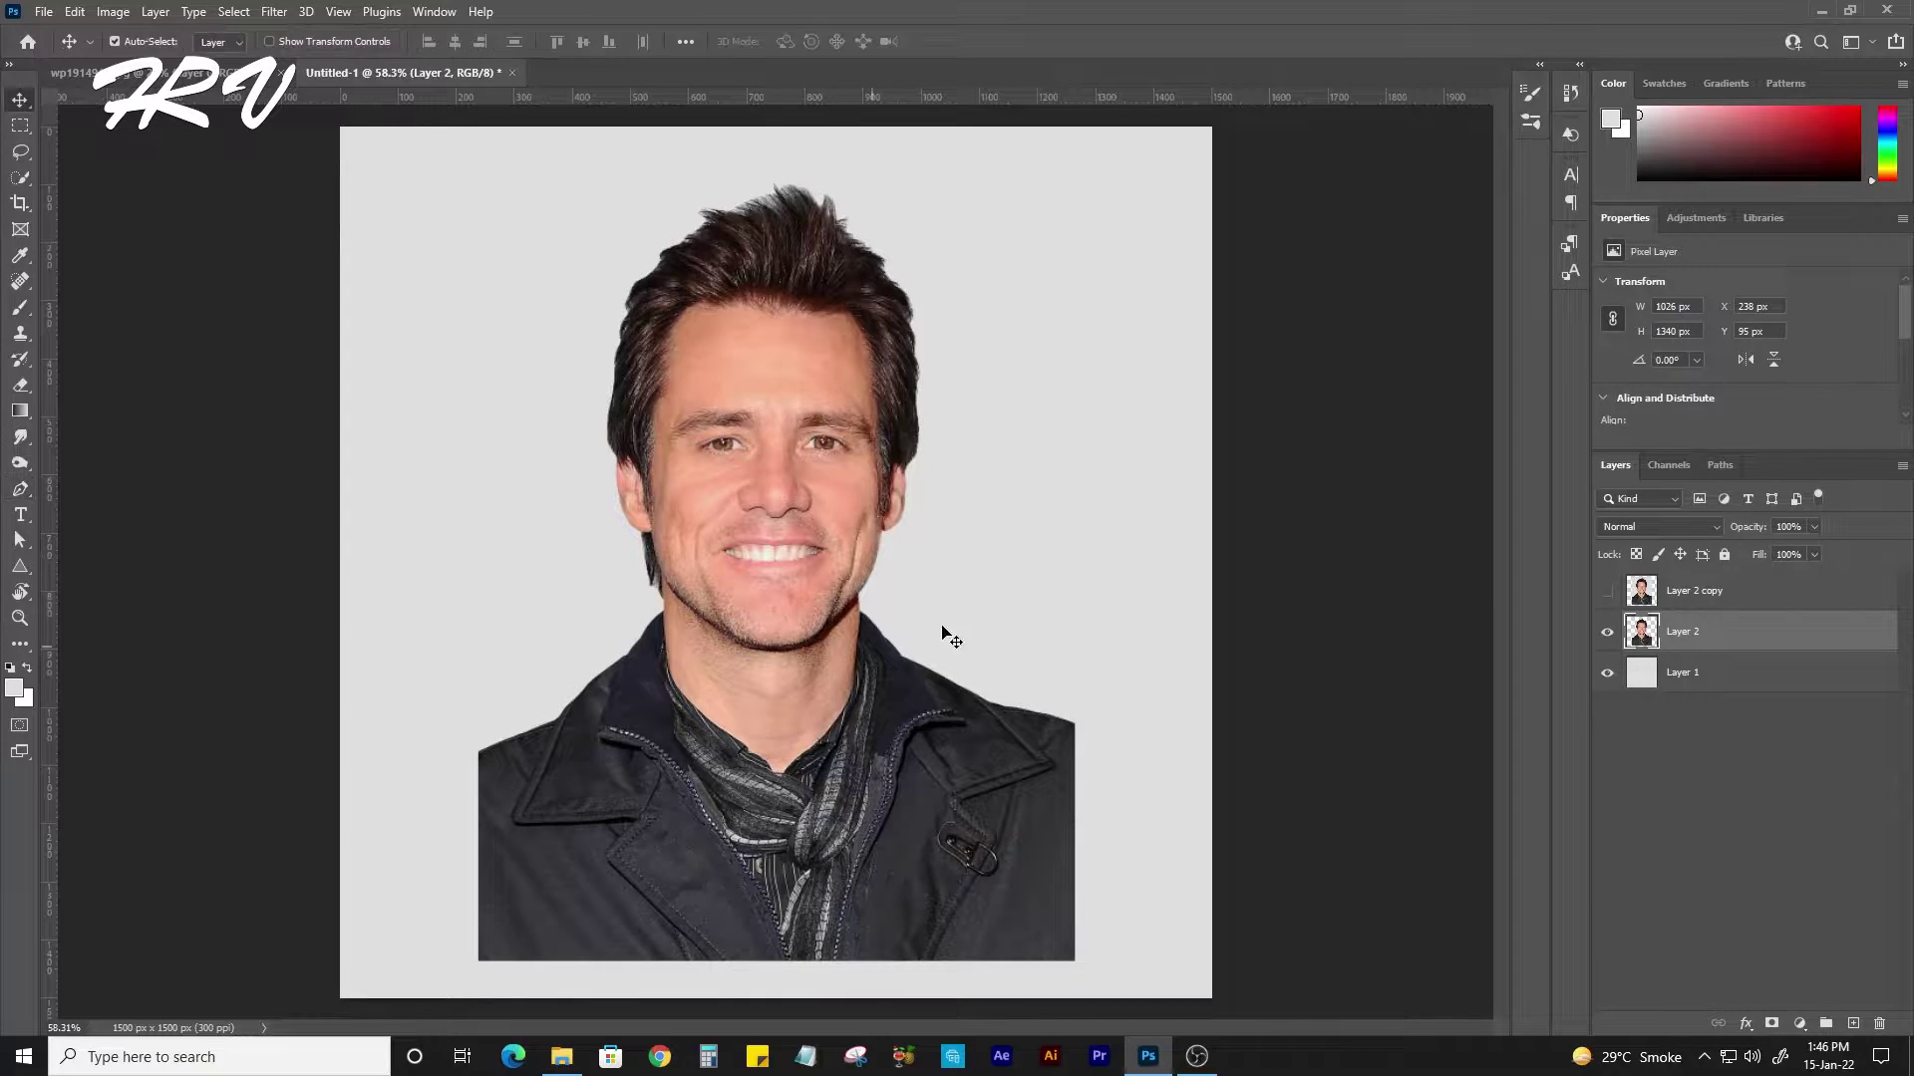
{"action": "type", "text": "in"}
{"action": "key", "text": "Return"}
Try the Levels, Curves and Brightness/Contrast adjustments, cancelling each without changes.
{"action": "key", "text": "ctrl+plus"}
{"action": "left_click", "coordinate": [113, 11]}
{"action": "mouse_move", "coordinate": [144, 63]}
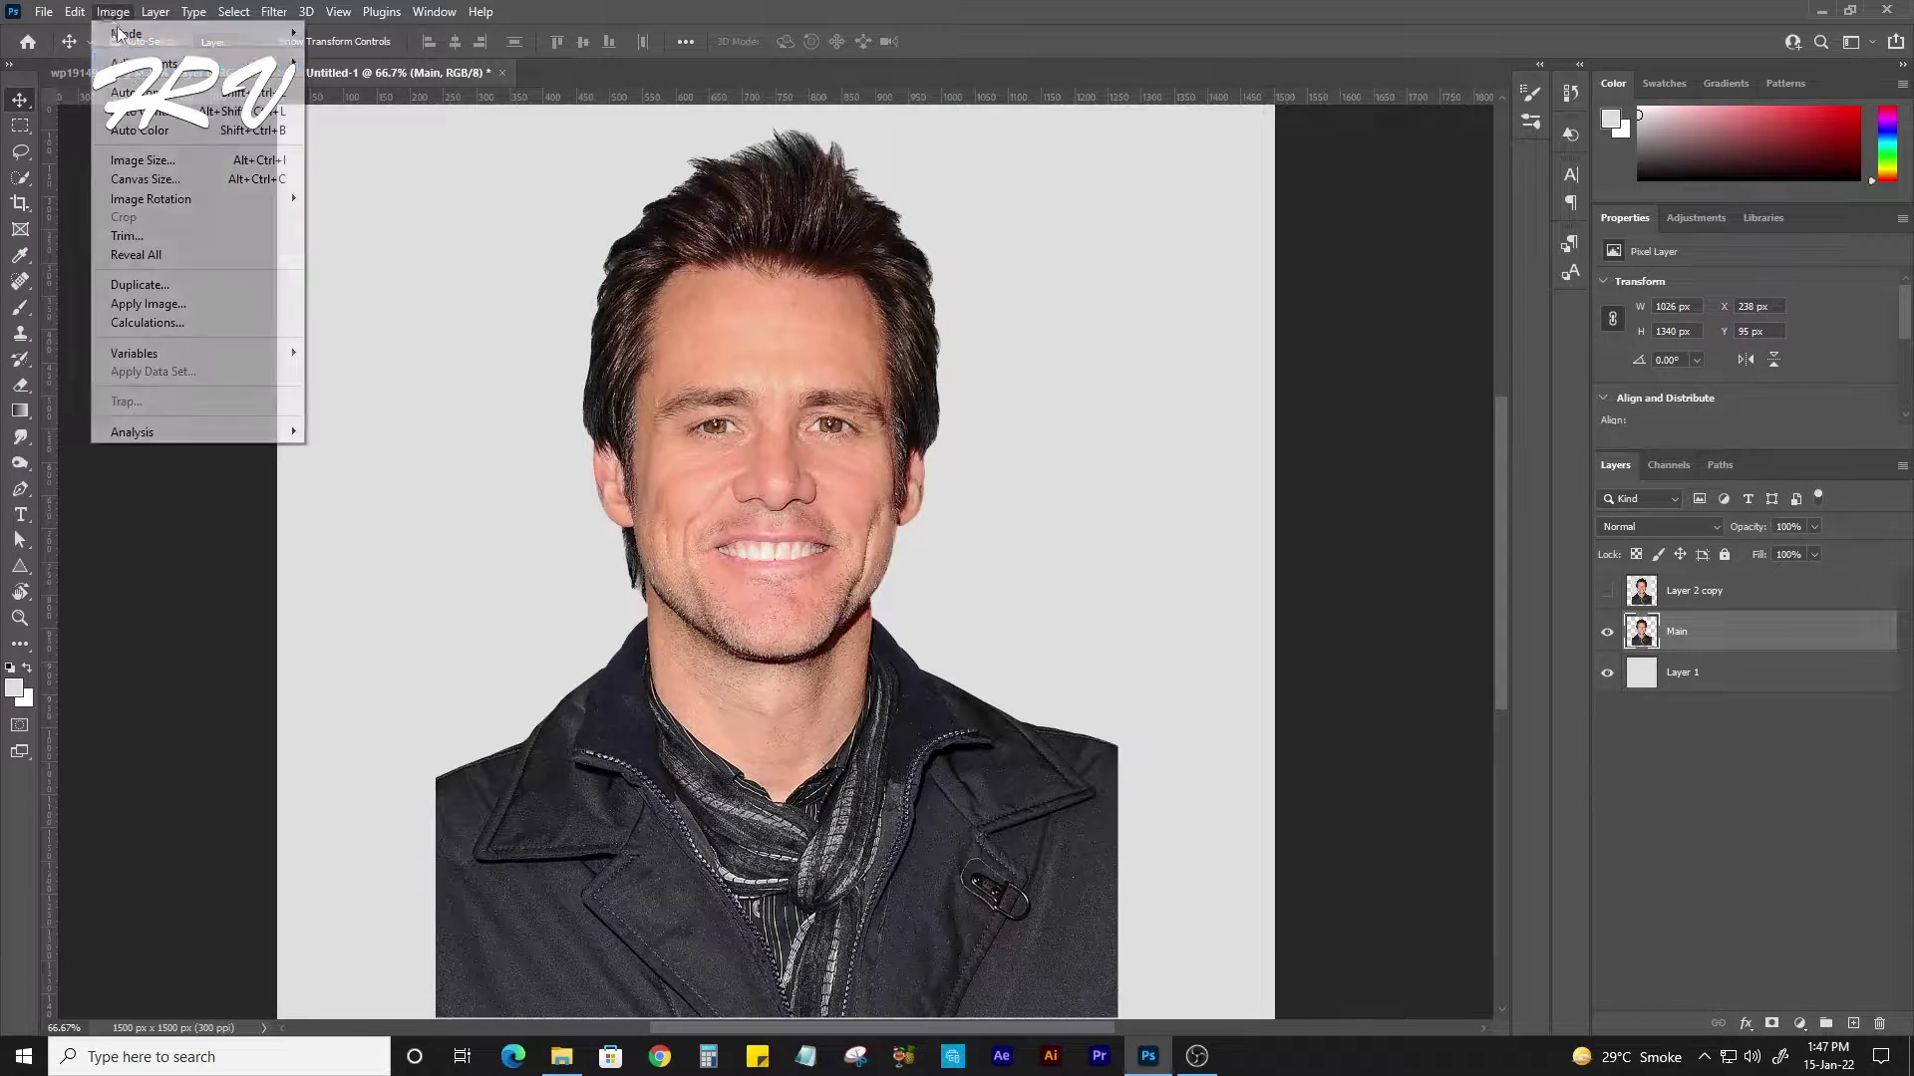
{"action": "left_click", "coordinate": [329, 85]}
{"action": "left_click", "coordinate": [1454, 285]}
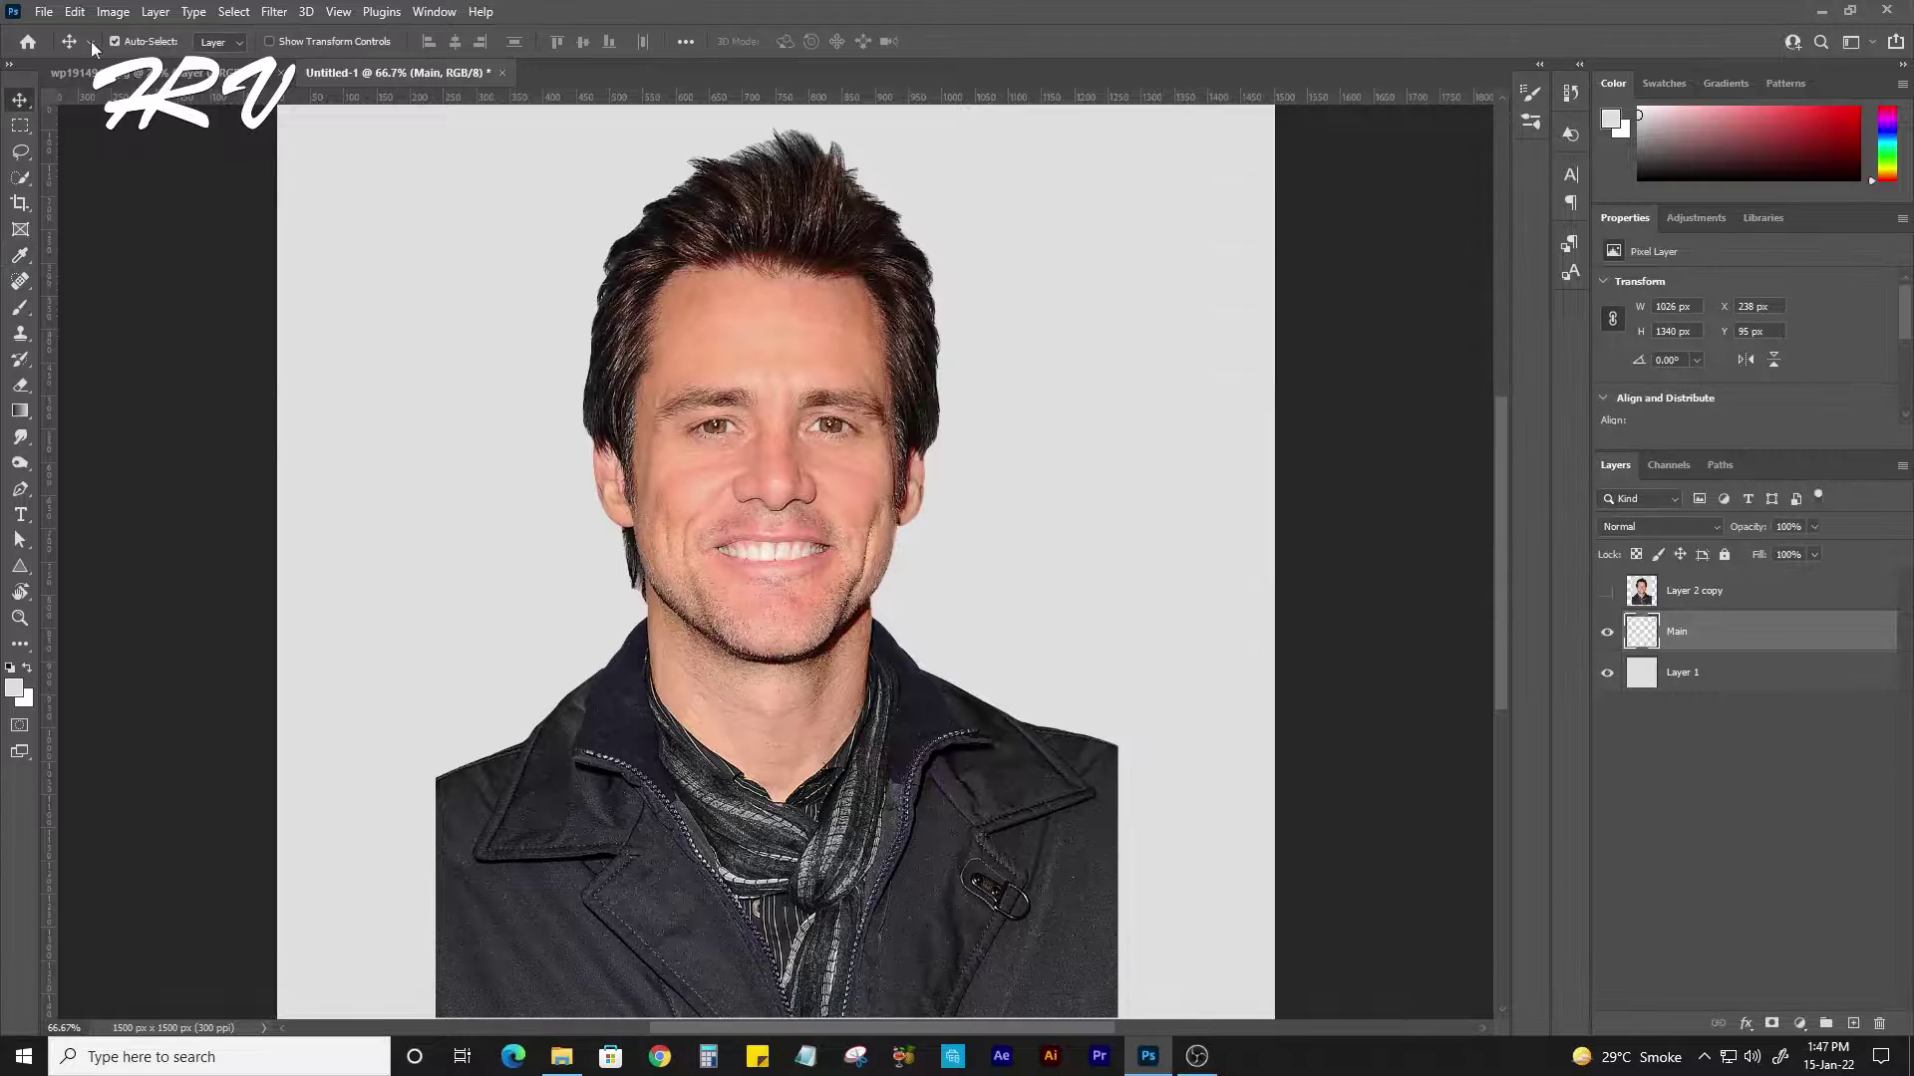
{"action": "left_click", "coordinate": [113, 11]}
{"action": "left_click", "coordinate": [328, 103]}
{"action": "left_click", "coordinate": [1754, 408]}
{"action": "left_click", "coordinate": [113, 11]}
{"action": "left_click", "coordinate": [384, 60]}
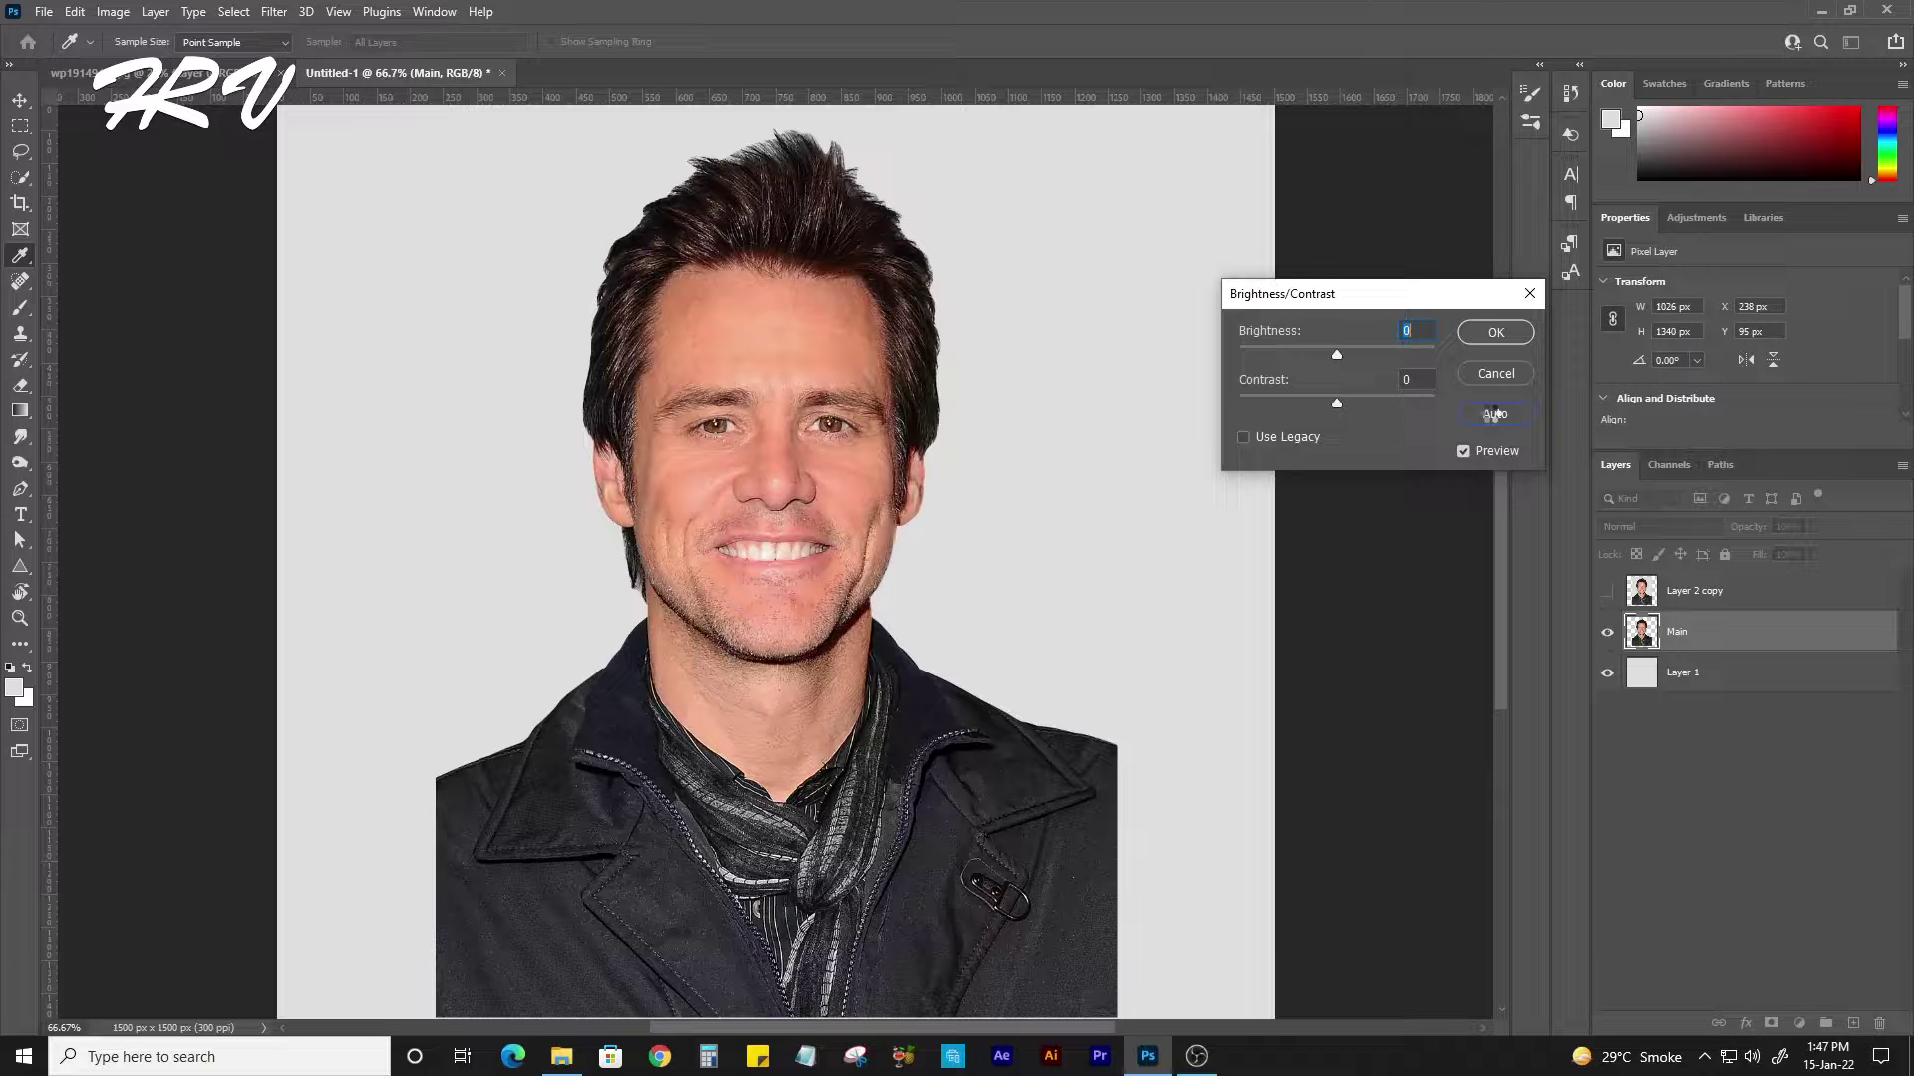
{"action": "key", "text": "Escape"}
Apply Unsharp Mask to the portrait with 236% amount and a raised radius.
{"action": "left_click", "coordinate": [273, 11]}
{"action": "mouse_move", "coordinate": [296, 380]}
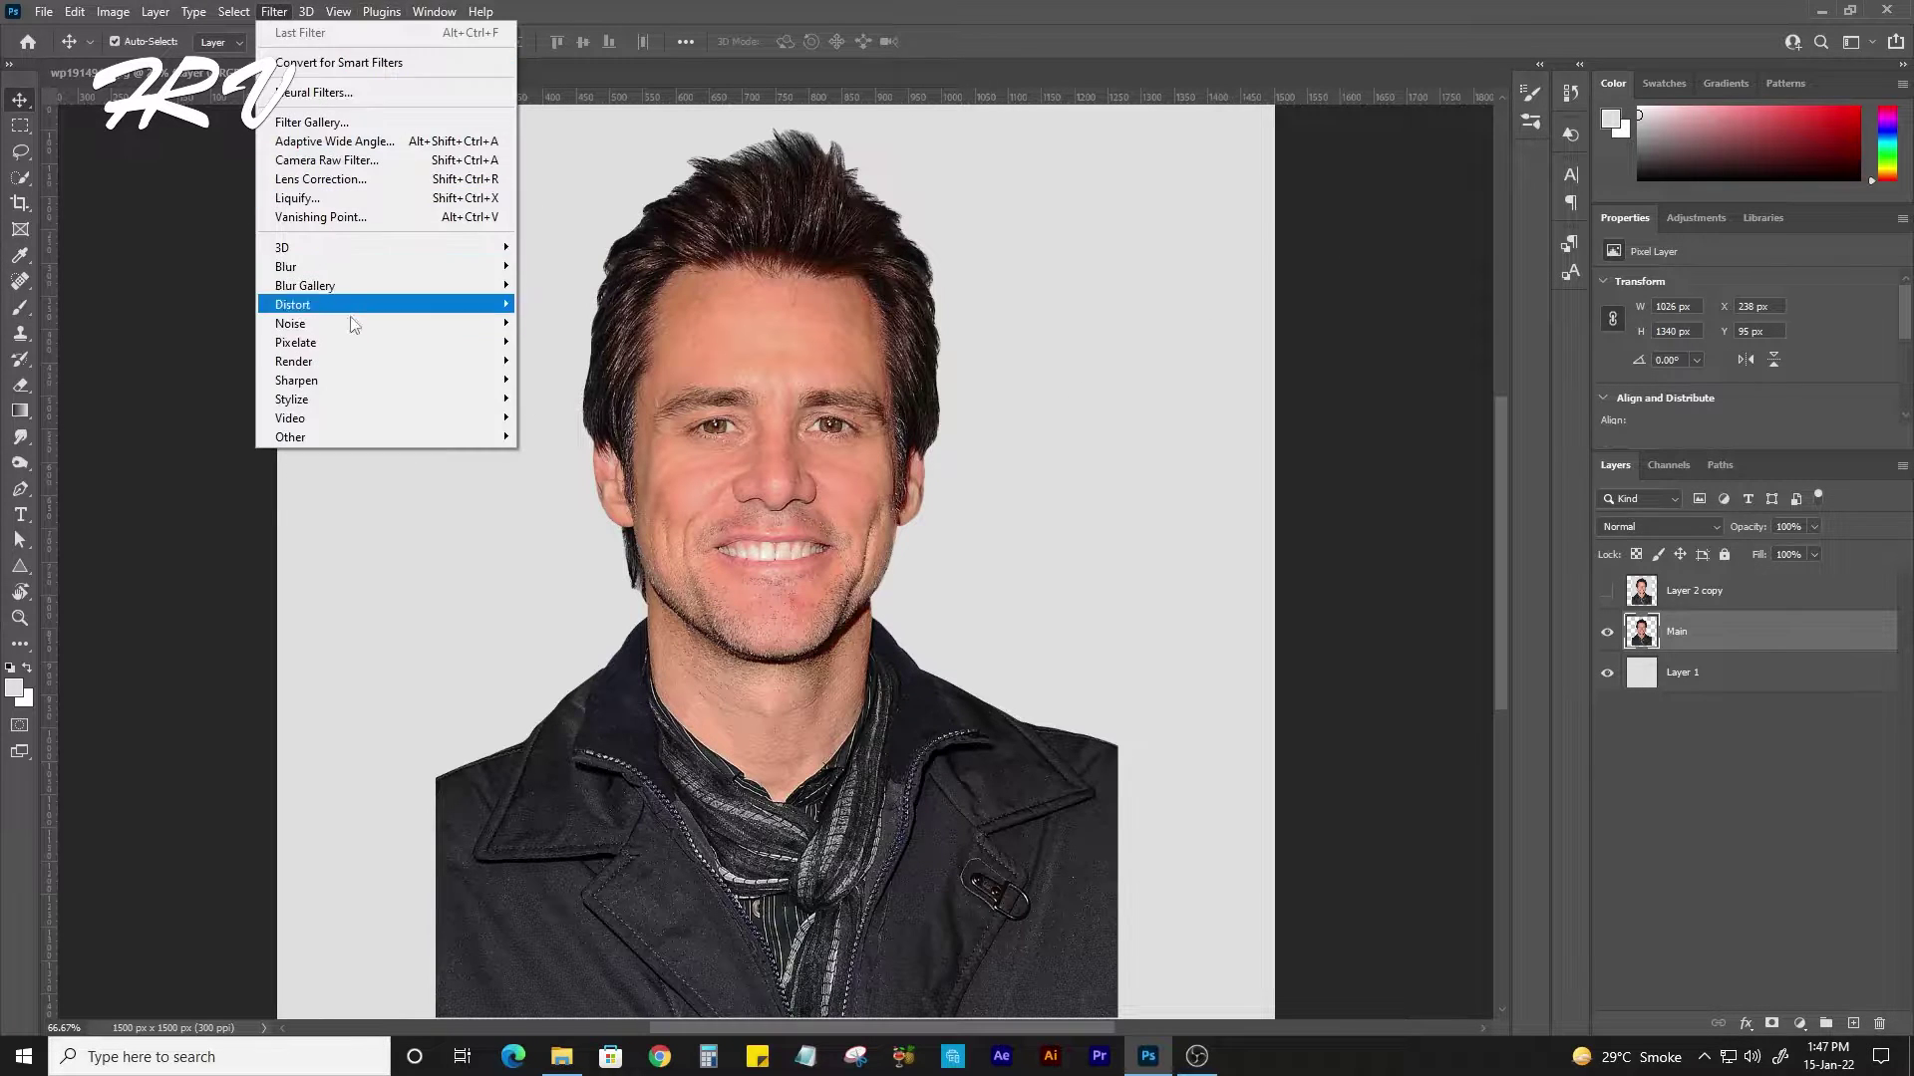
{"action": "left_click", "coordinate": [573, 474]}
{"action": "left_click_drag", "start_coordinate": [1499, 540], "coordinate": [1474, 553]}
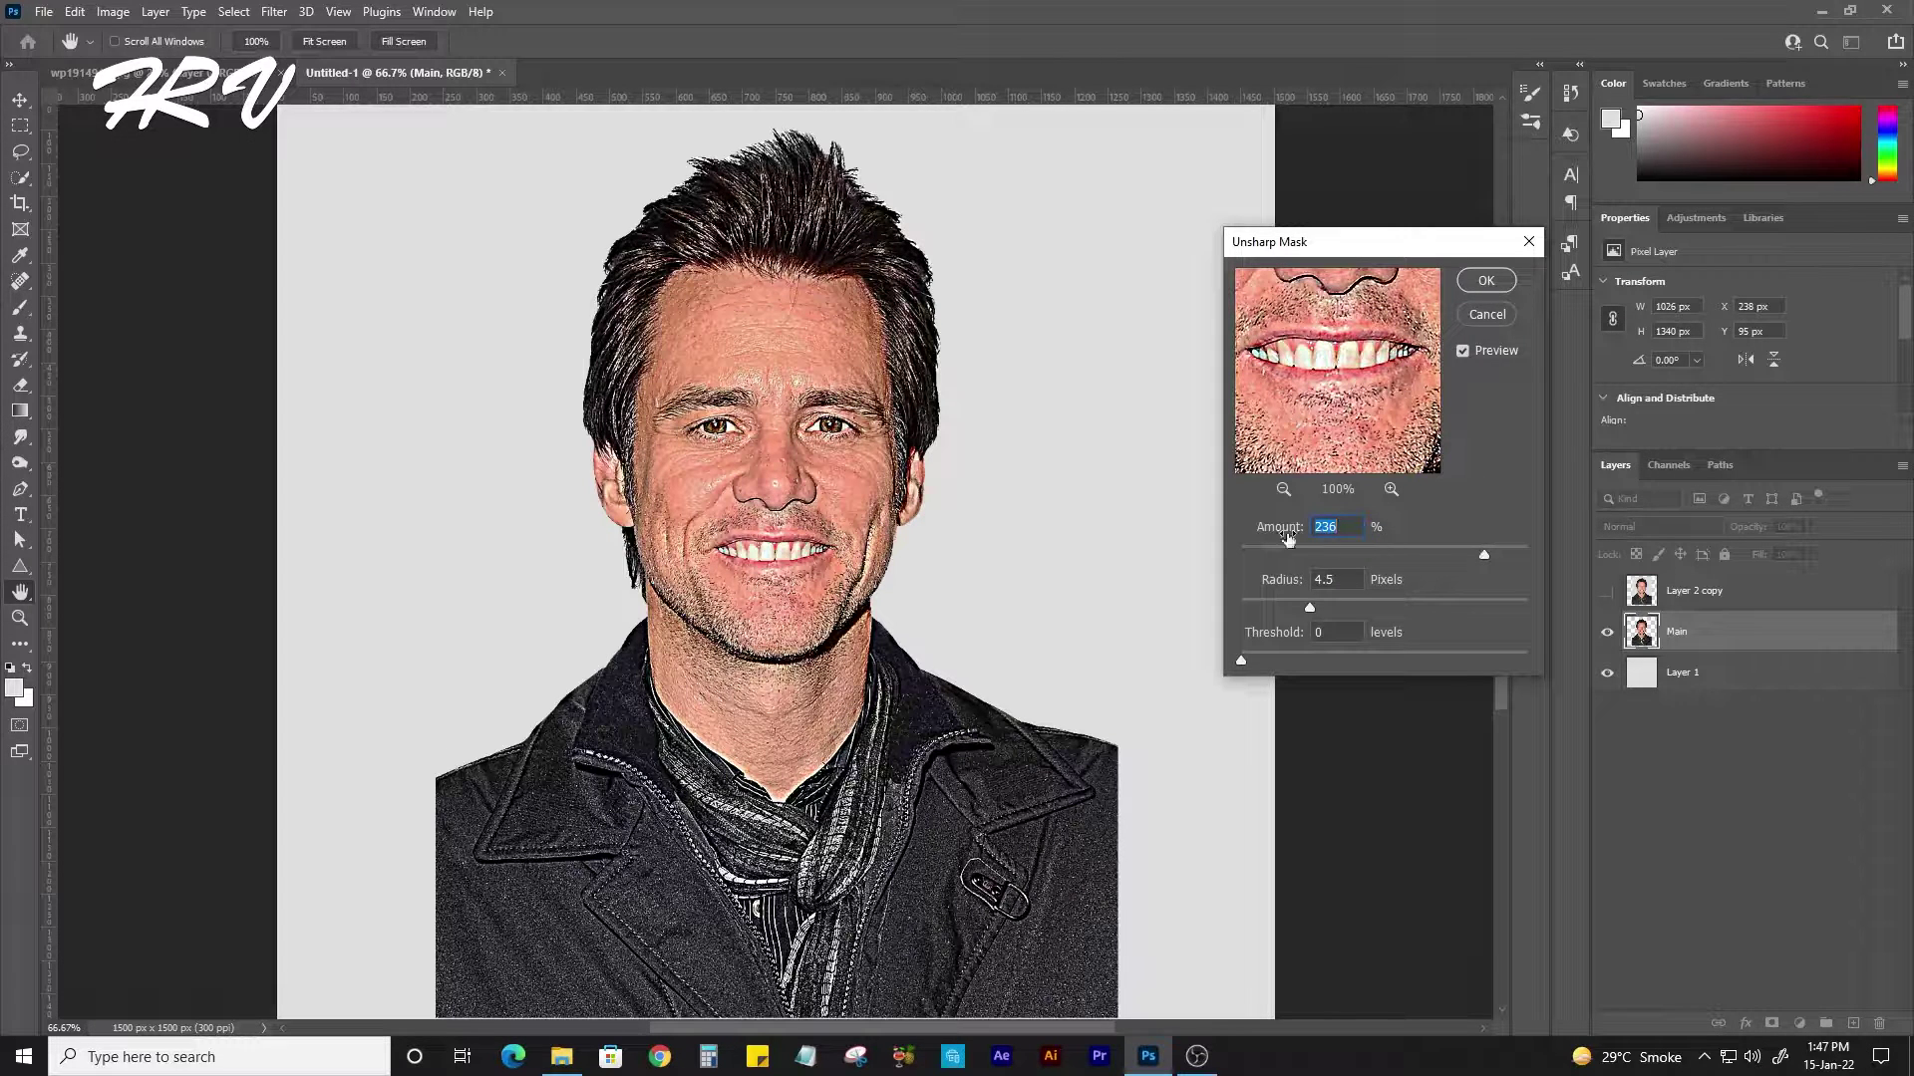
{"action": "mouse_move", "coordinate": [1310, 607]}
{"action": "left_mouse_down"}
{"action": "mouse_move", "coordinate": [1367, 607]}
{"action": "mouse_move", "coordinate": [1323, 608]}
{"action": "left_mouse_up"}
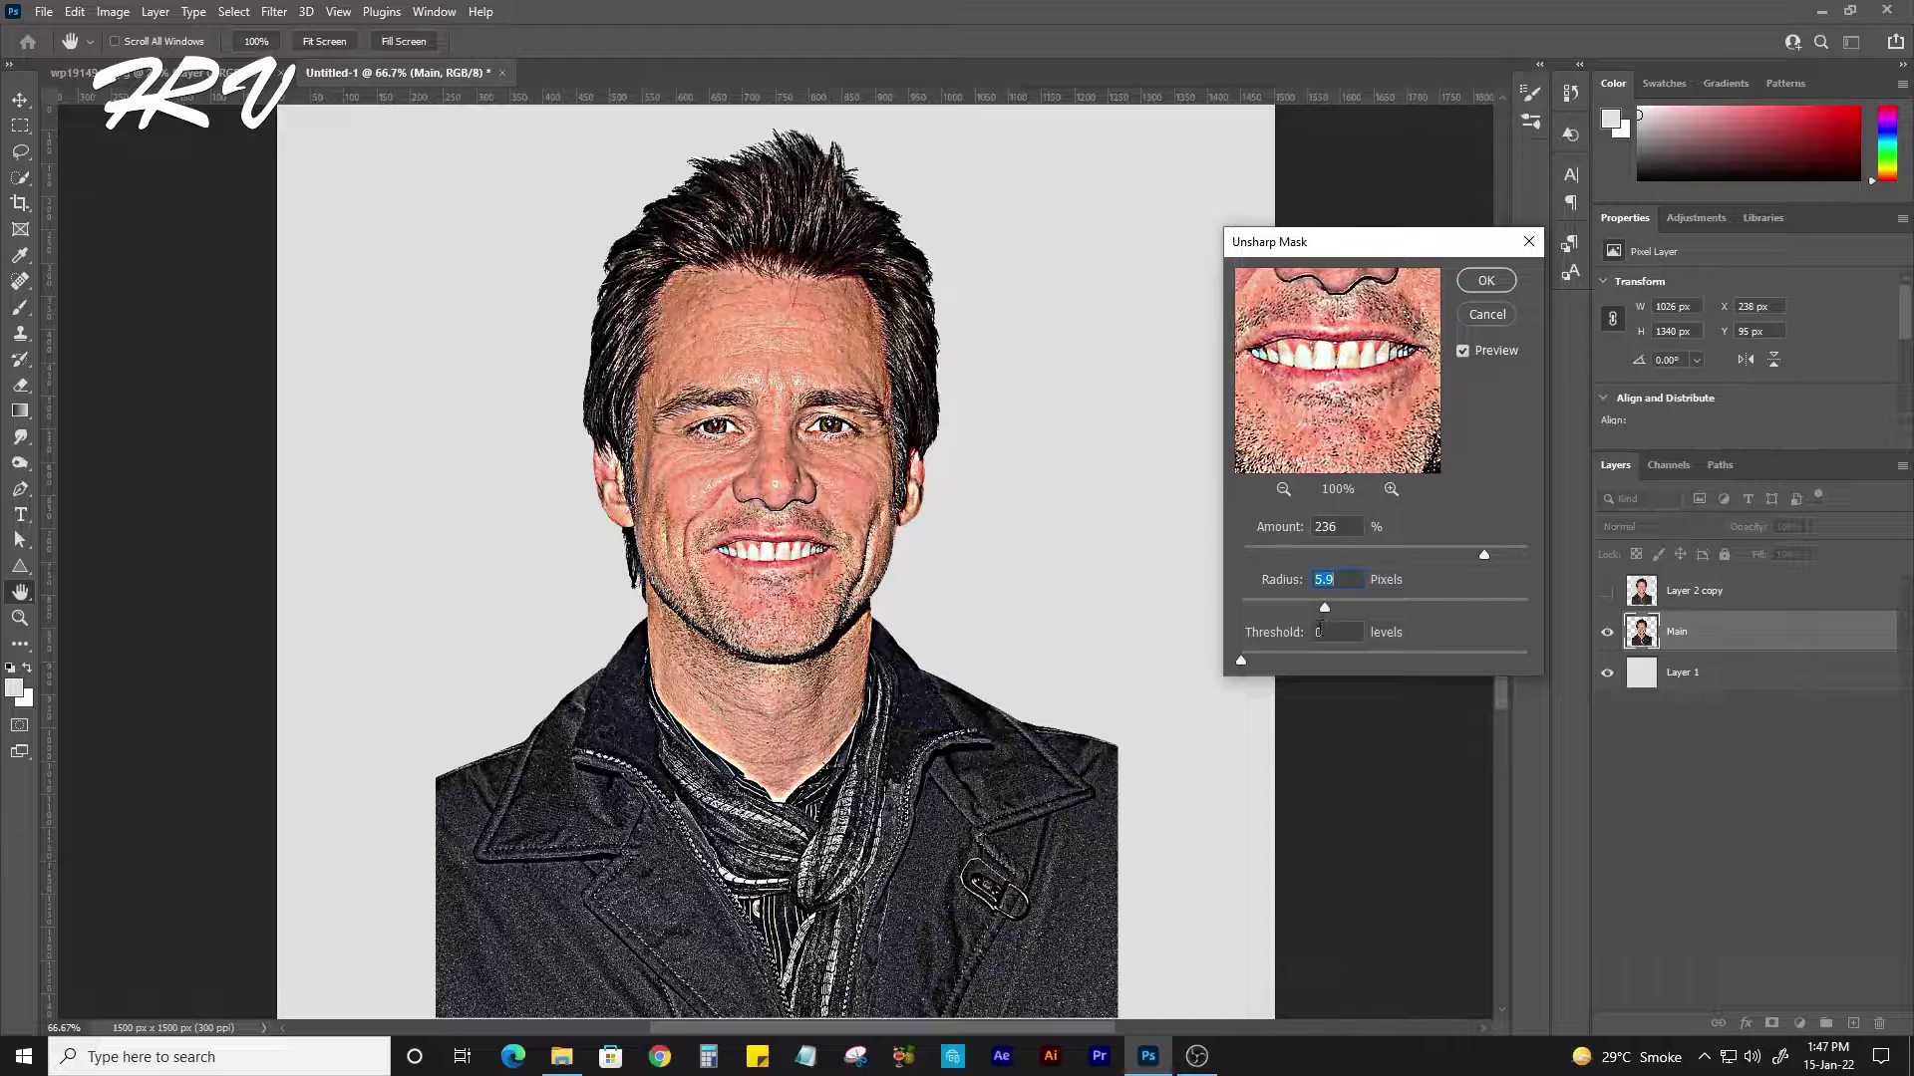
{"action": "left_click", "coordinate": [1486, 288]}
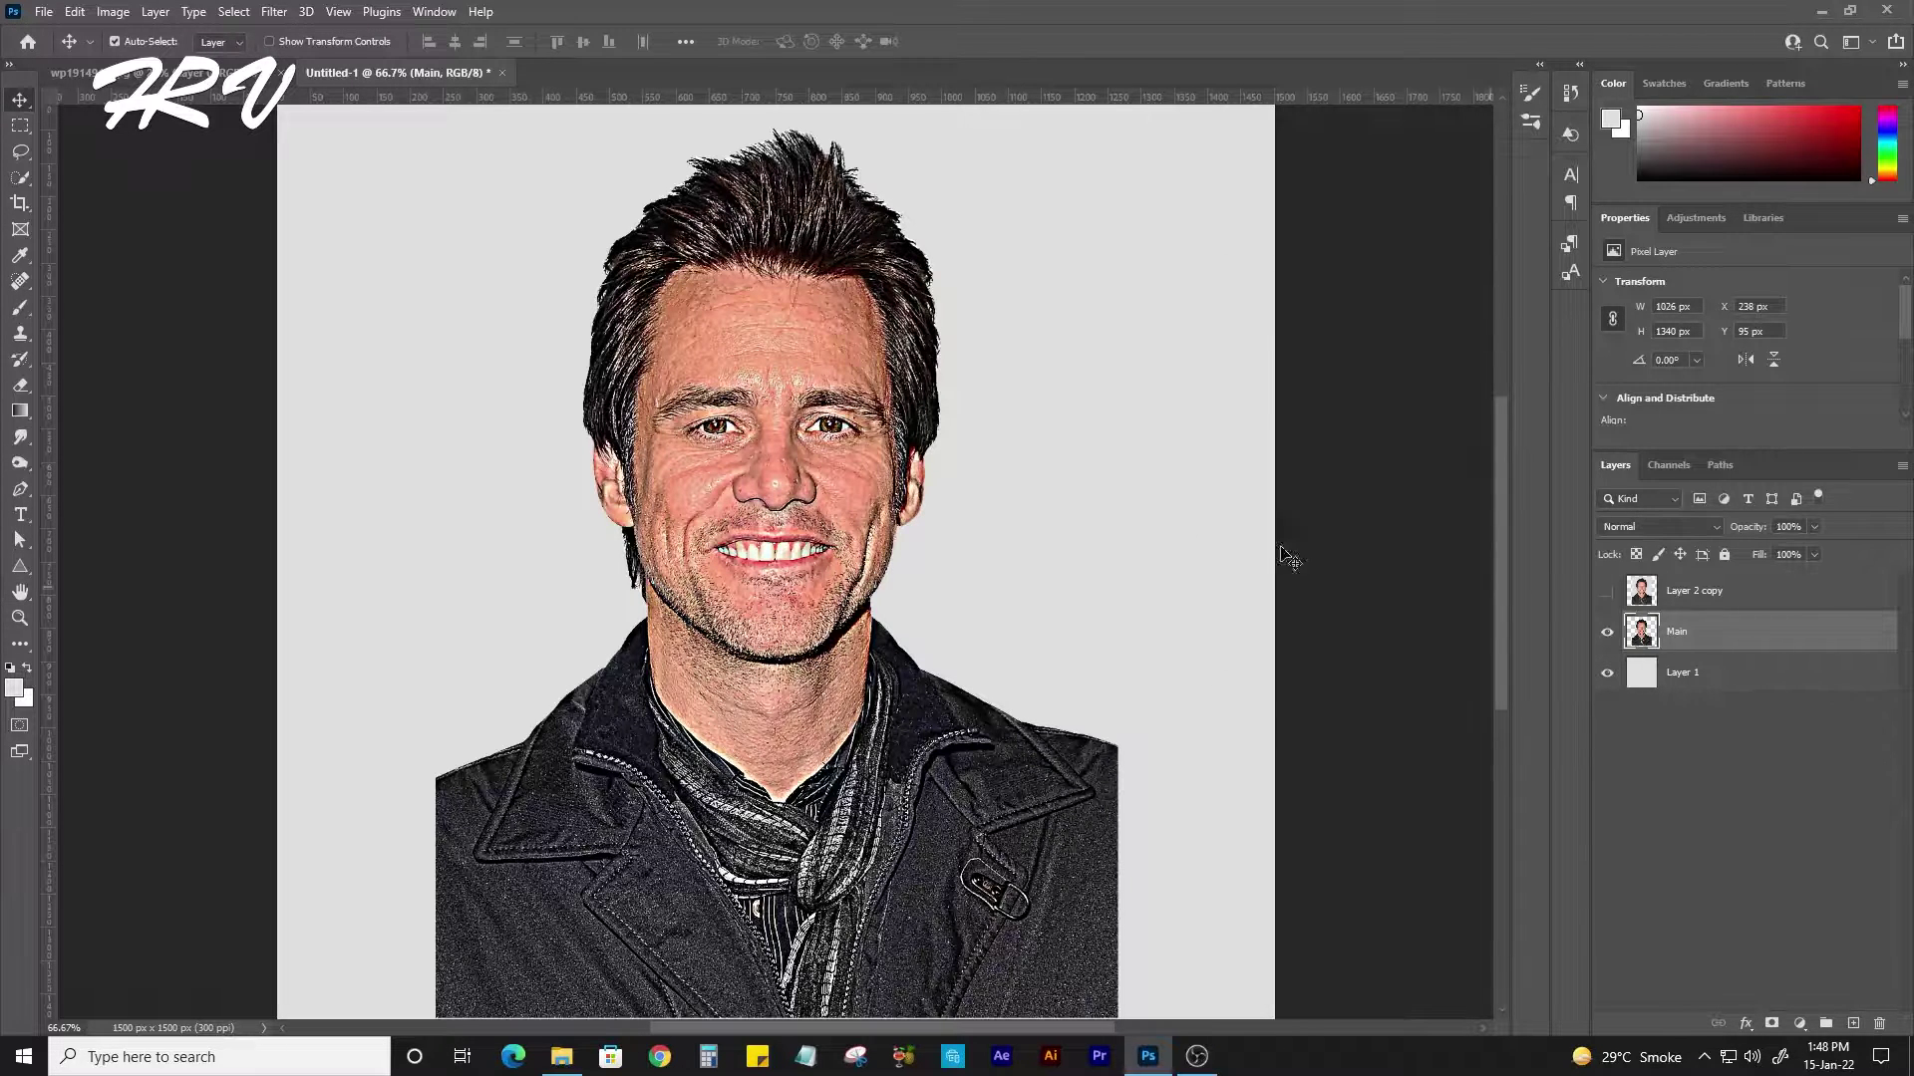
Pick the Smudge tool with a smoothing smudge brush and reduce its size to 30.
{"action": "left_click", "coordinate": [20, 436]}
{"action": "left_click", "coordinate": [1531, 93]}
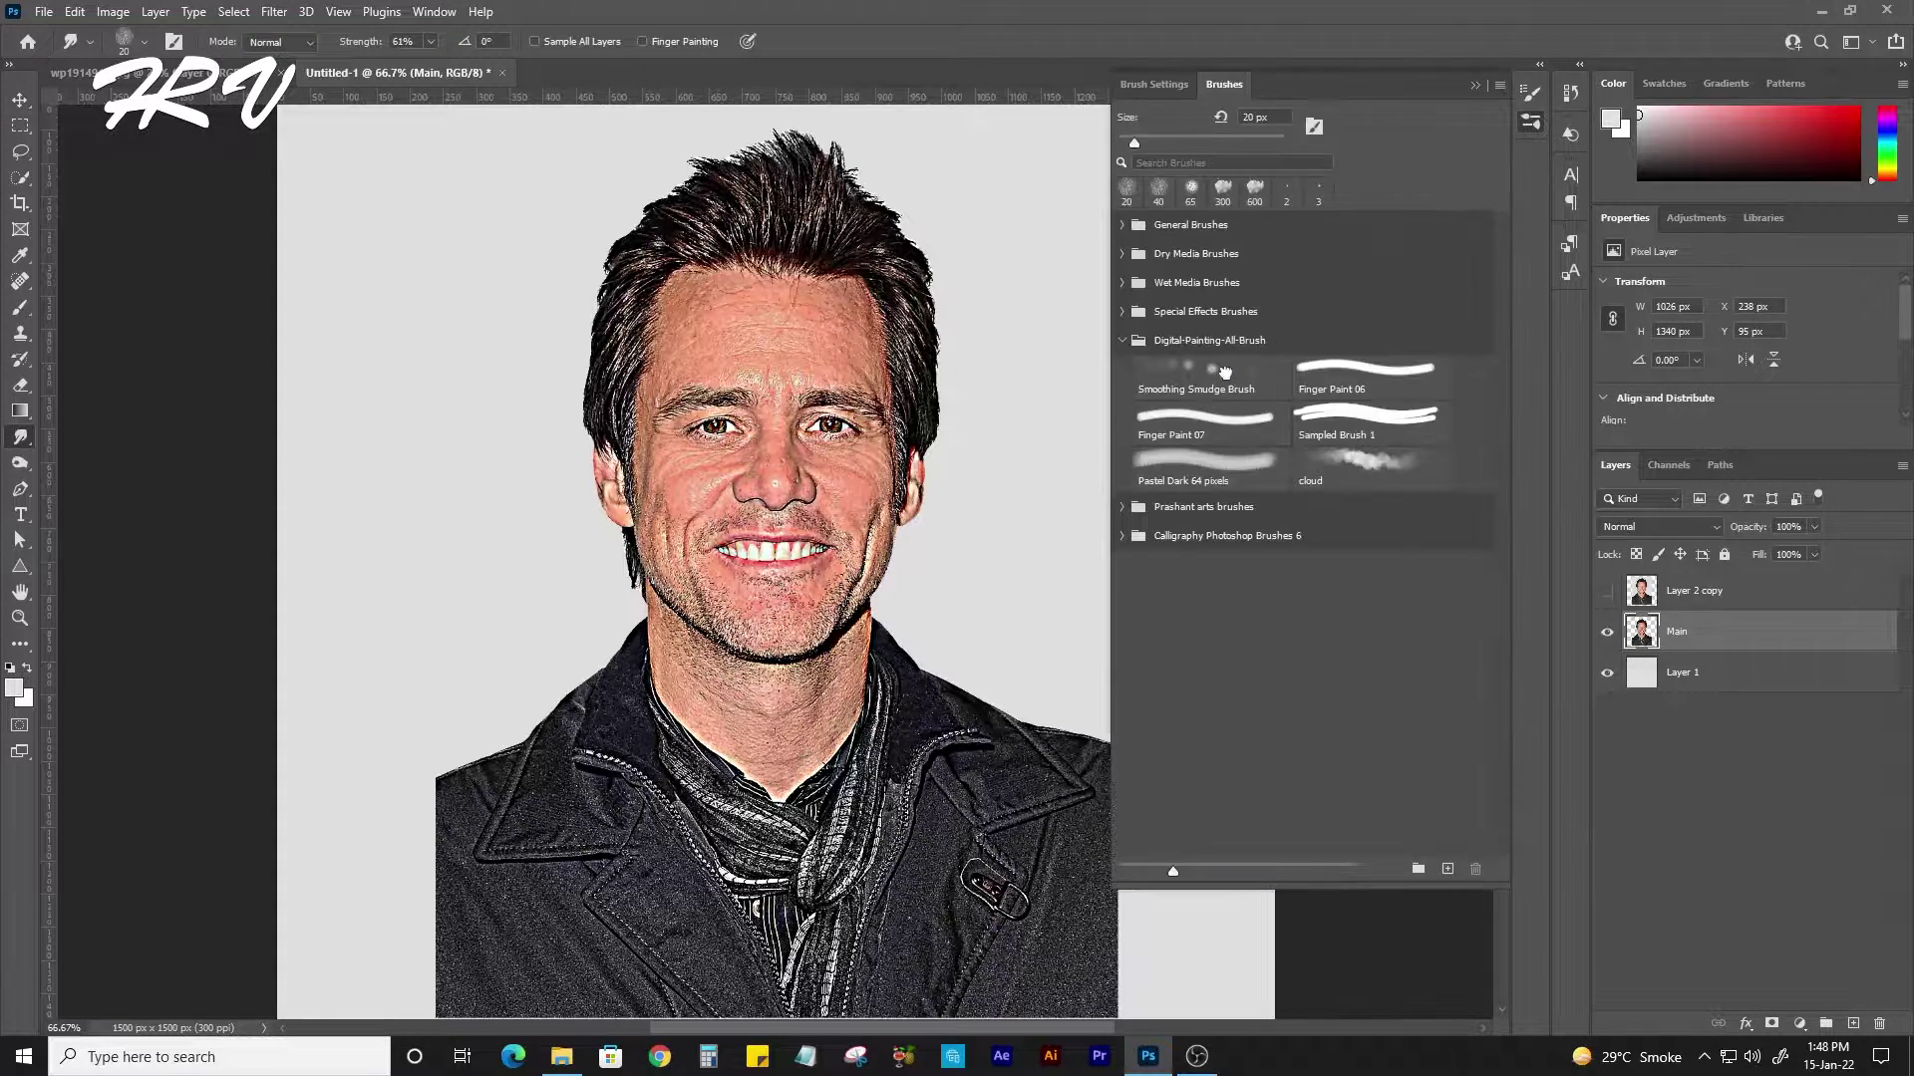
{"action": "scroll", "coordinate": [777, 479], "scroll_direction": "up", "scroll_amount": 3}
{"action": "key", "text": "ctrl+r"}
{"action": "scroll", "coordinate": [788, 459], "scroll_direction": "up", "scroll_amount": 5}
{"action": "scroll", "coordinate": [757, 399], "scroll_direction": "up", "scroll_amount": 1}
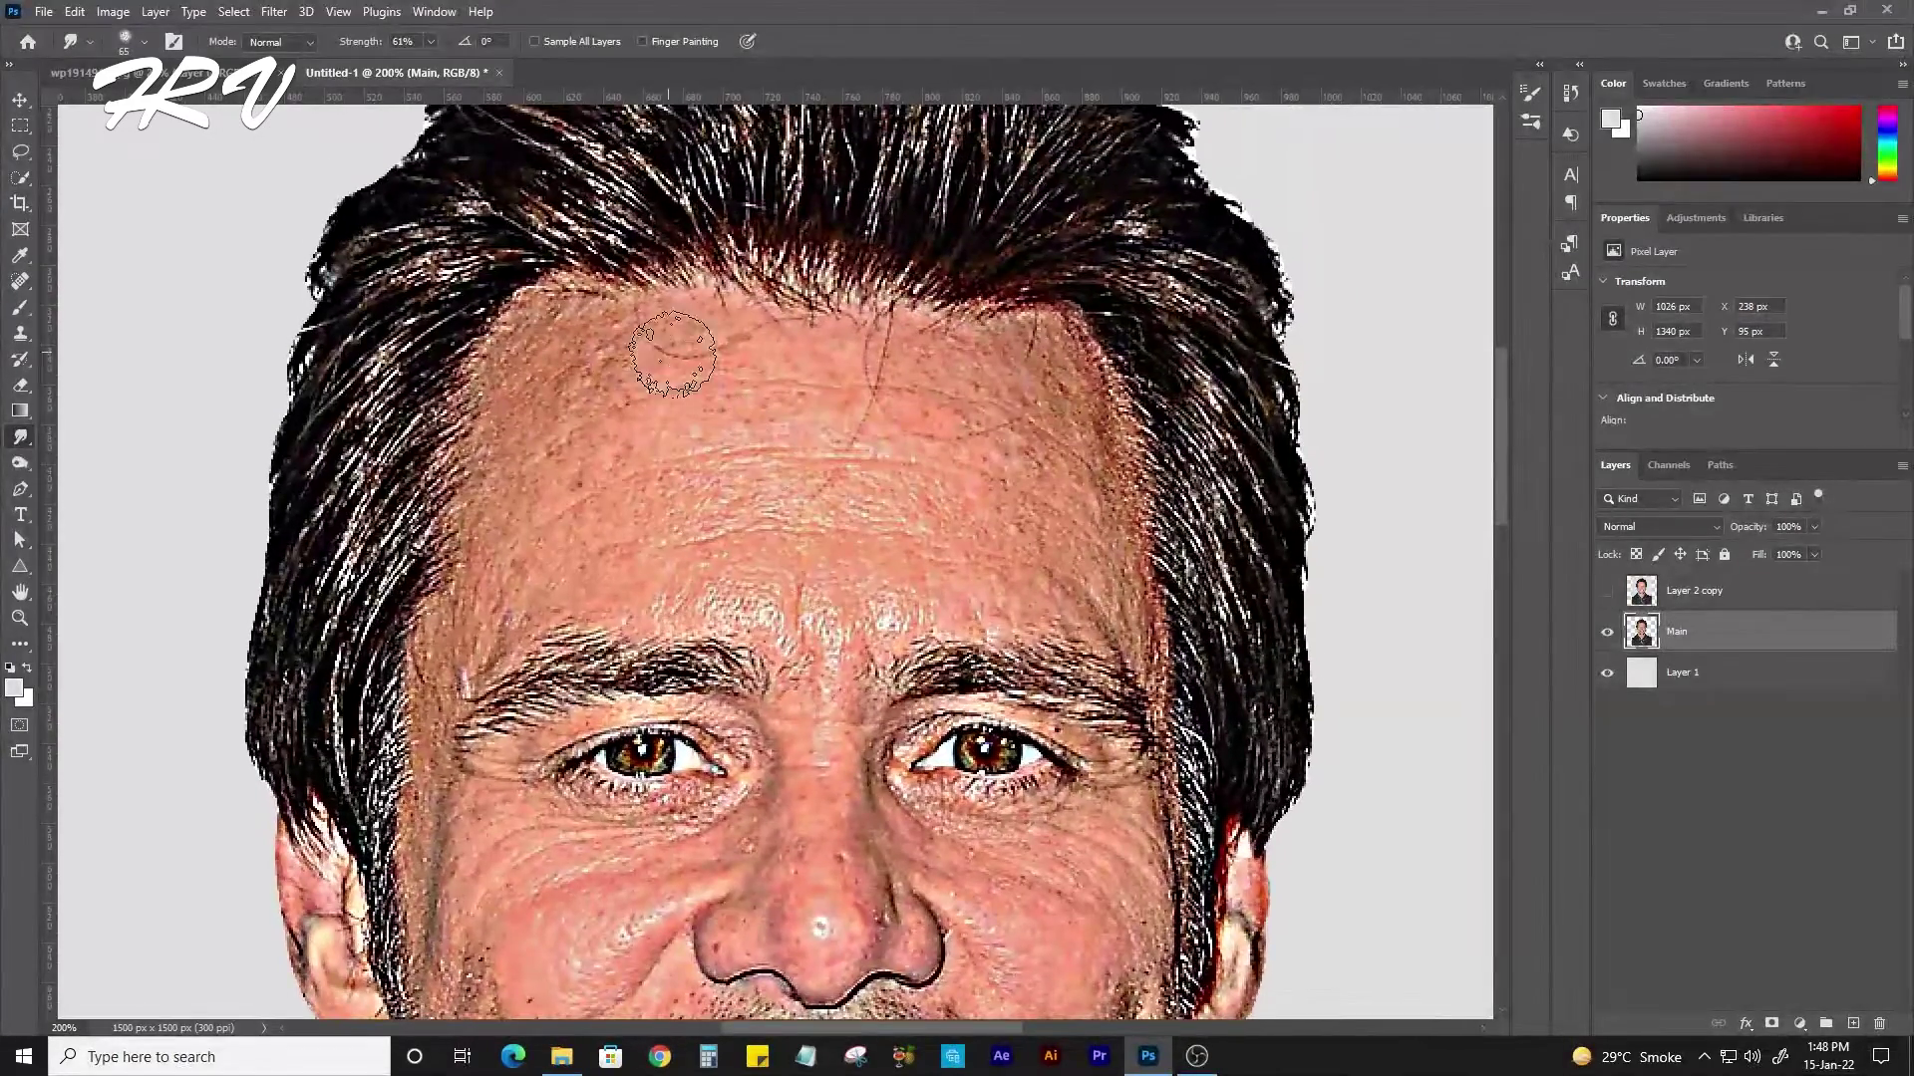
{"action": "key", "text": "p"}
{"action": "left_click", "coordinate": [20, 436]}
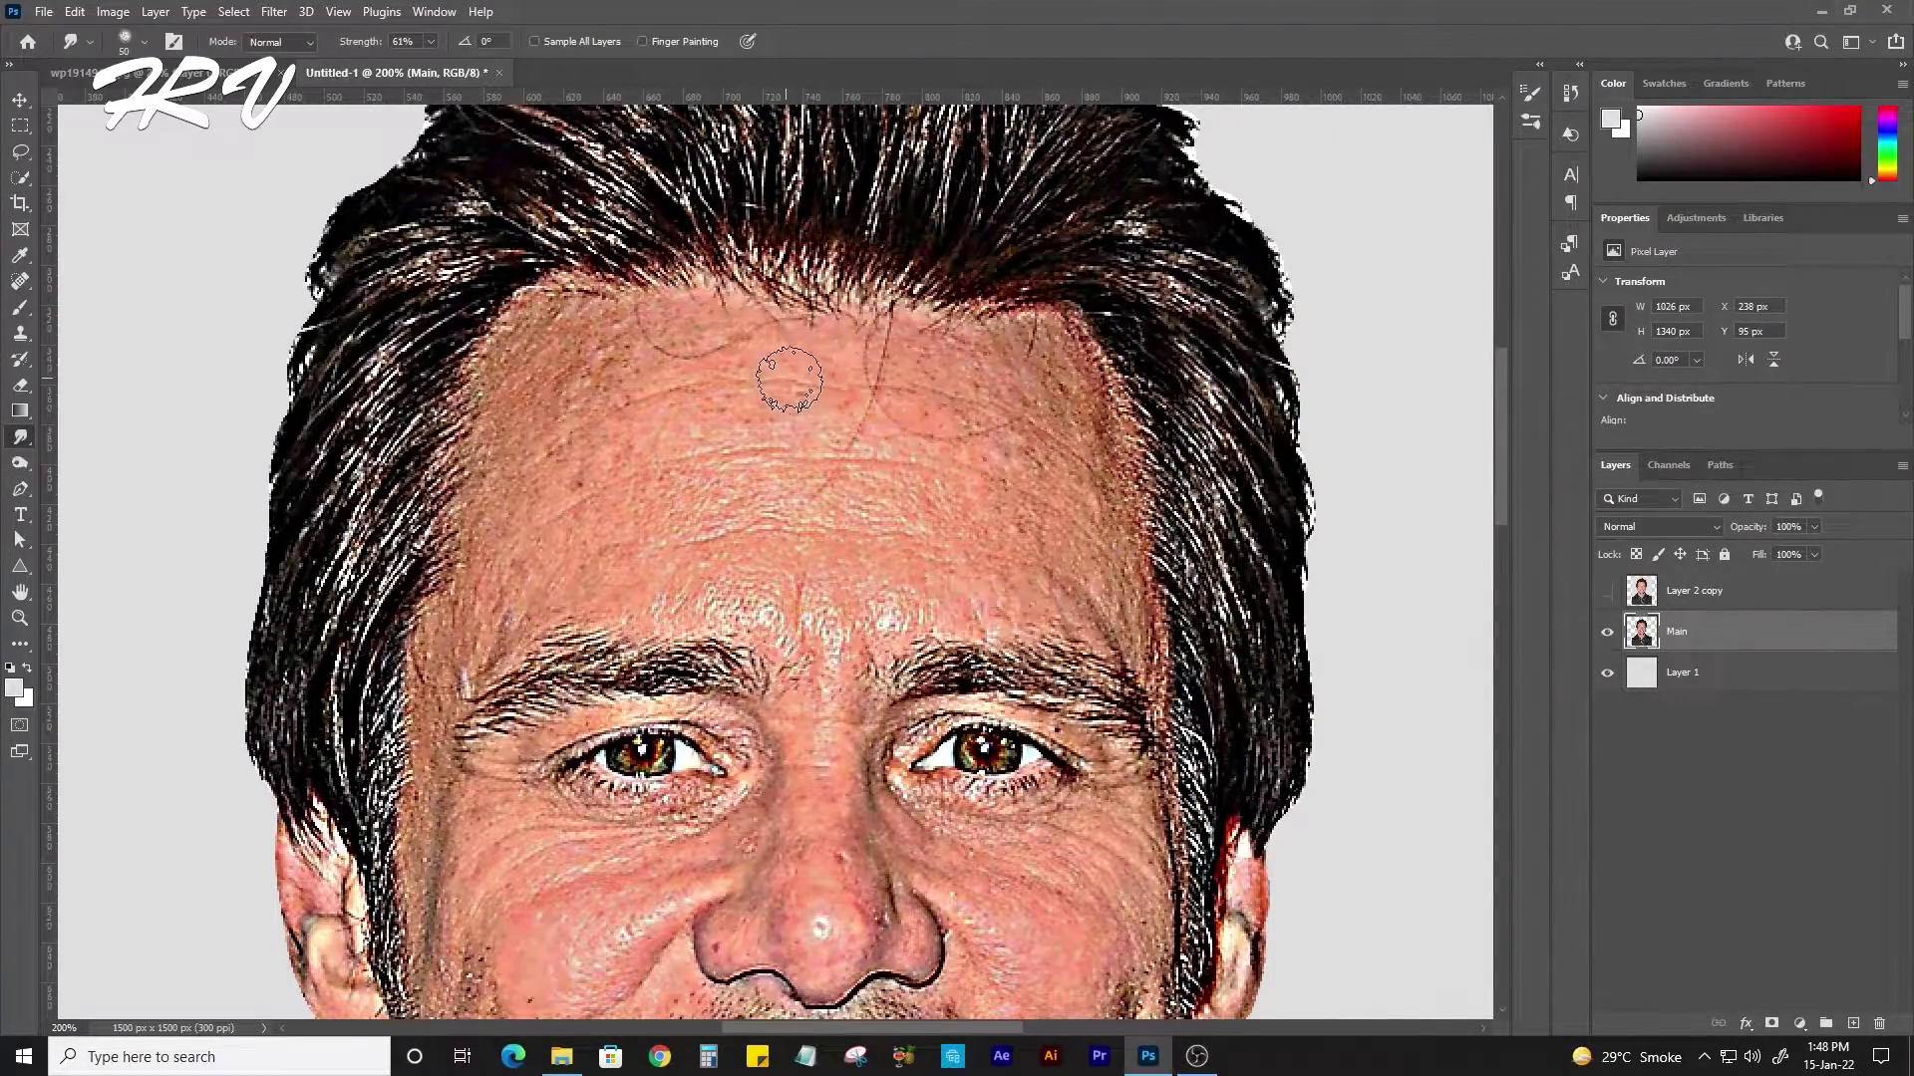
{"action": "key", "text": "ctrl+minus"}
{"action": "key", "text": "ctrl+plus"}
{"action": "key", "text": "bracketleft"}
{"action": "key", "text": "bracketleft"}
{"action": "key", "text": "bracketleft"}
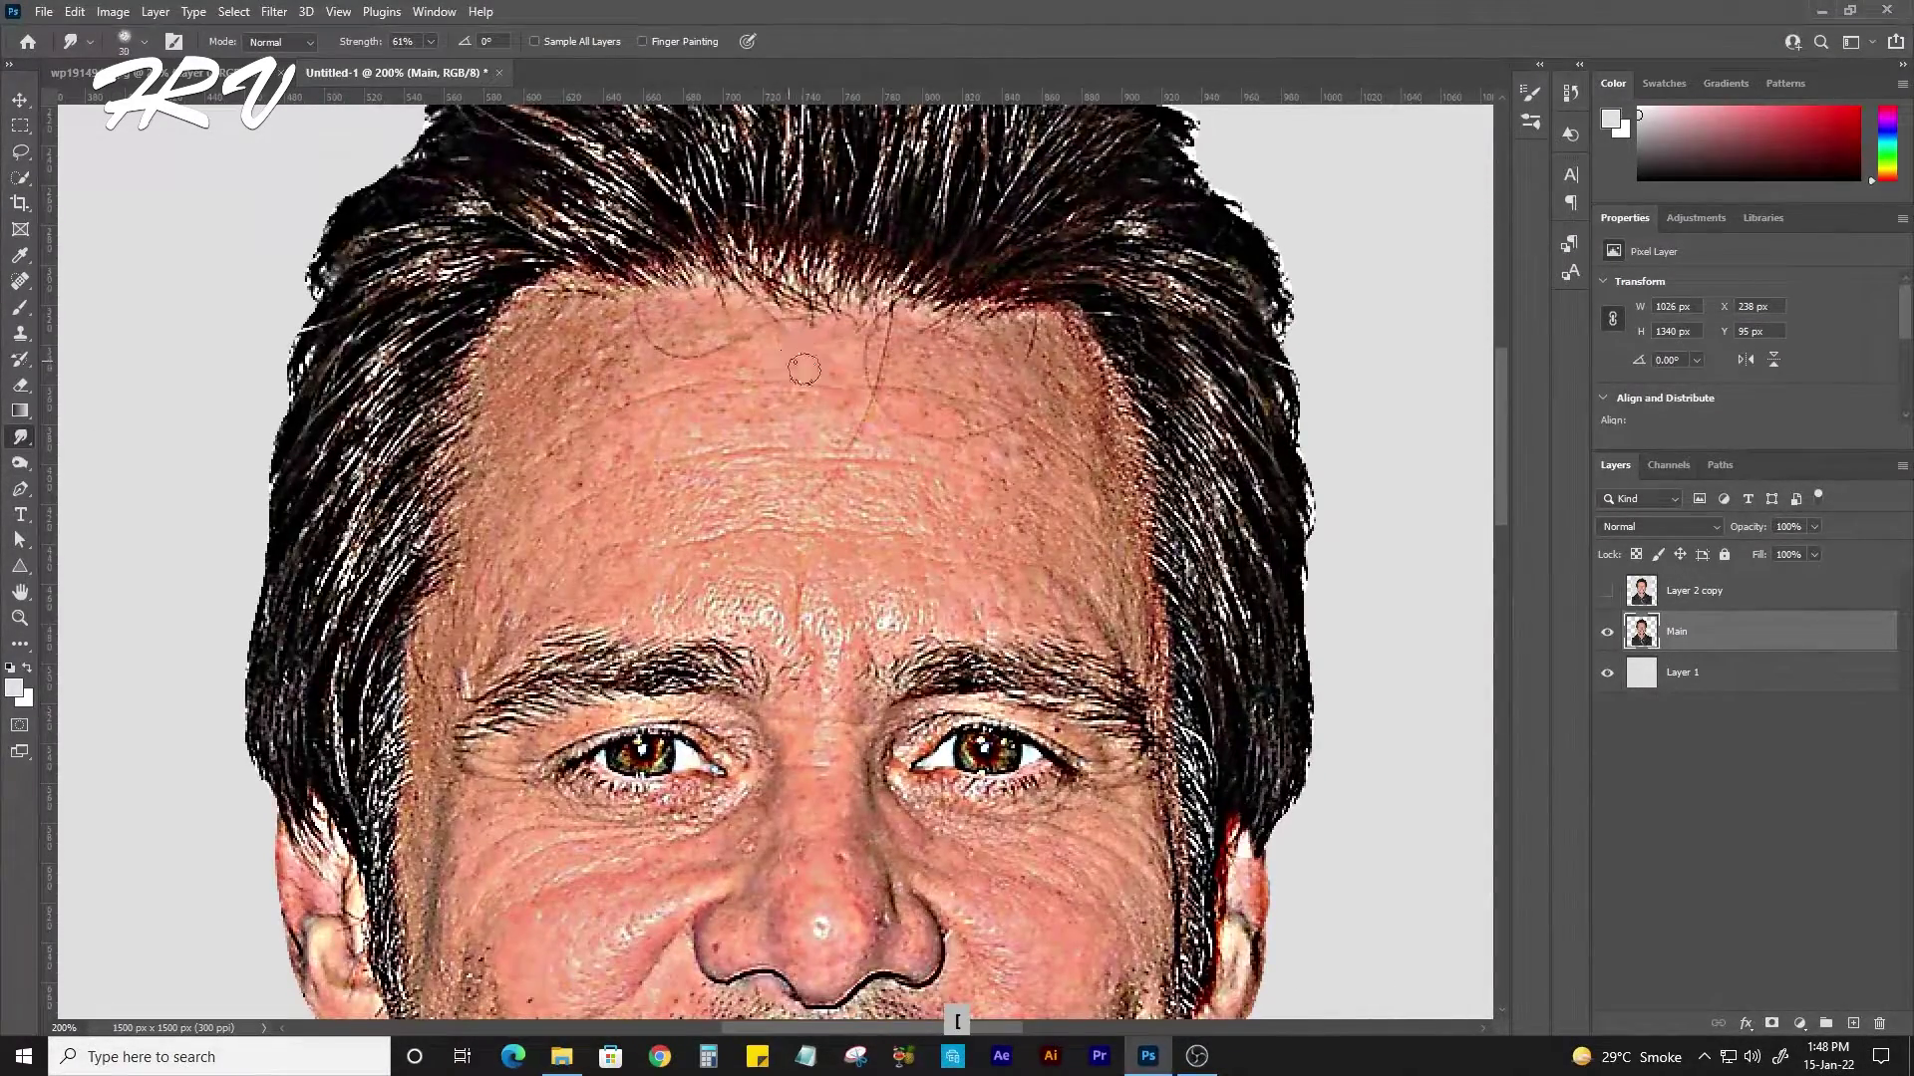
{"action": "key", "text": "bracketleft"}
Smudge the forehead wrinkles, hairline, brow area and left temple skin smooth.
{"action": "mouse_move", "coordinate": [734, 359]}
{"action": "left_mouse_down"}
{"action": "mouse_move", "coordinate": [543, 329]}
{"action": "mouse_move", "coordinate": [508, 348]}
{"action": "mouse_move", "coordinate": [494, 409]}
{"action": "mouse_move", "coordinate": [557, 414]}
{"action": "mouse_move", "coordinate": [665, 361]}
{"action": "left_mouse_up"}
{"action": "mouse_move", "coordinate": [793, 371]}
{"action": "left_mouse_down"}
{"action": "mouse_move", "coordinate": [697, 313]}
{"action": "mouse_move", "coordinate": [927, 359]}
{"action": "mouse_move", "coordinate": [1022, 348]}
{"action": "mouse_move", "coordinate": [1014, 381]}
{"action": "mouse_move", "coordinate": [963, 365]}
{"action": "left_mouse_up"}
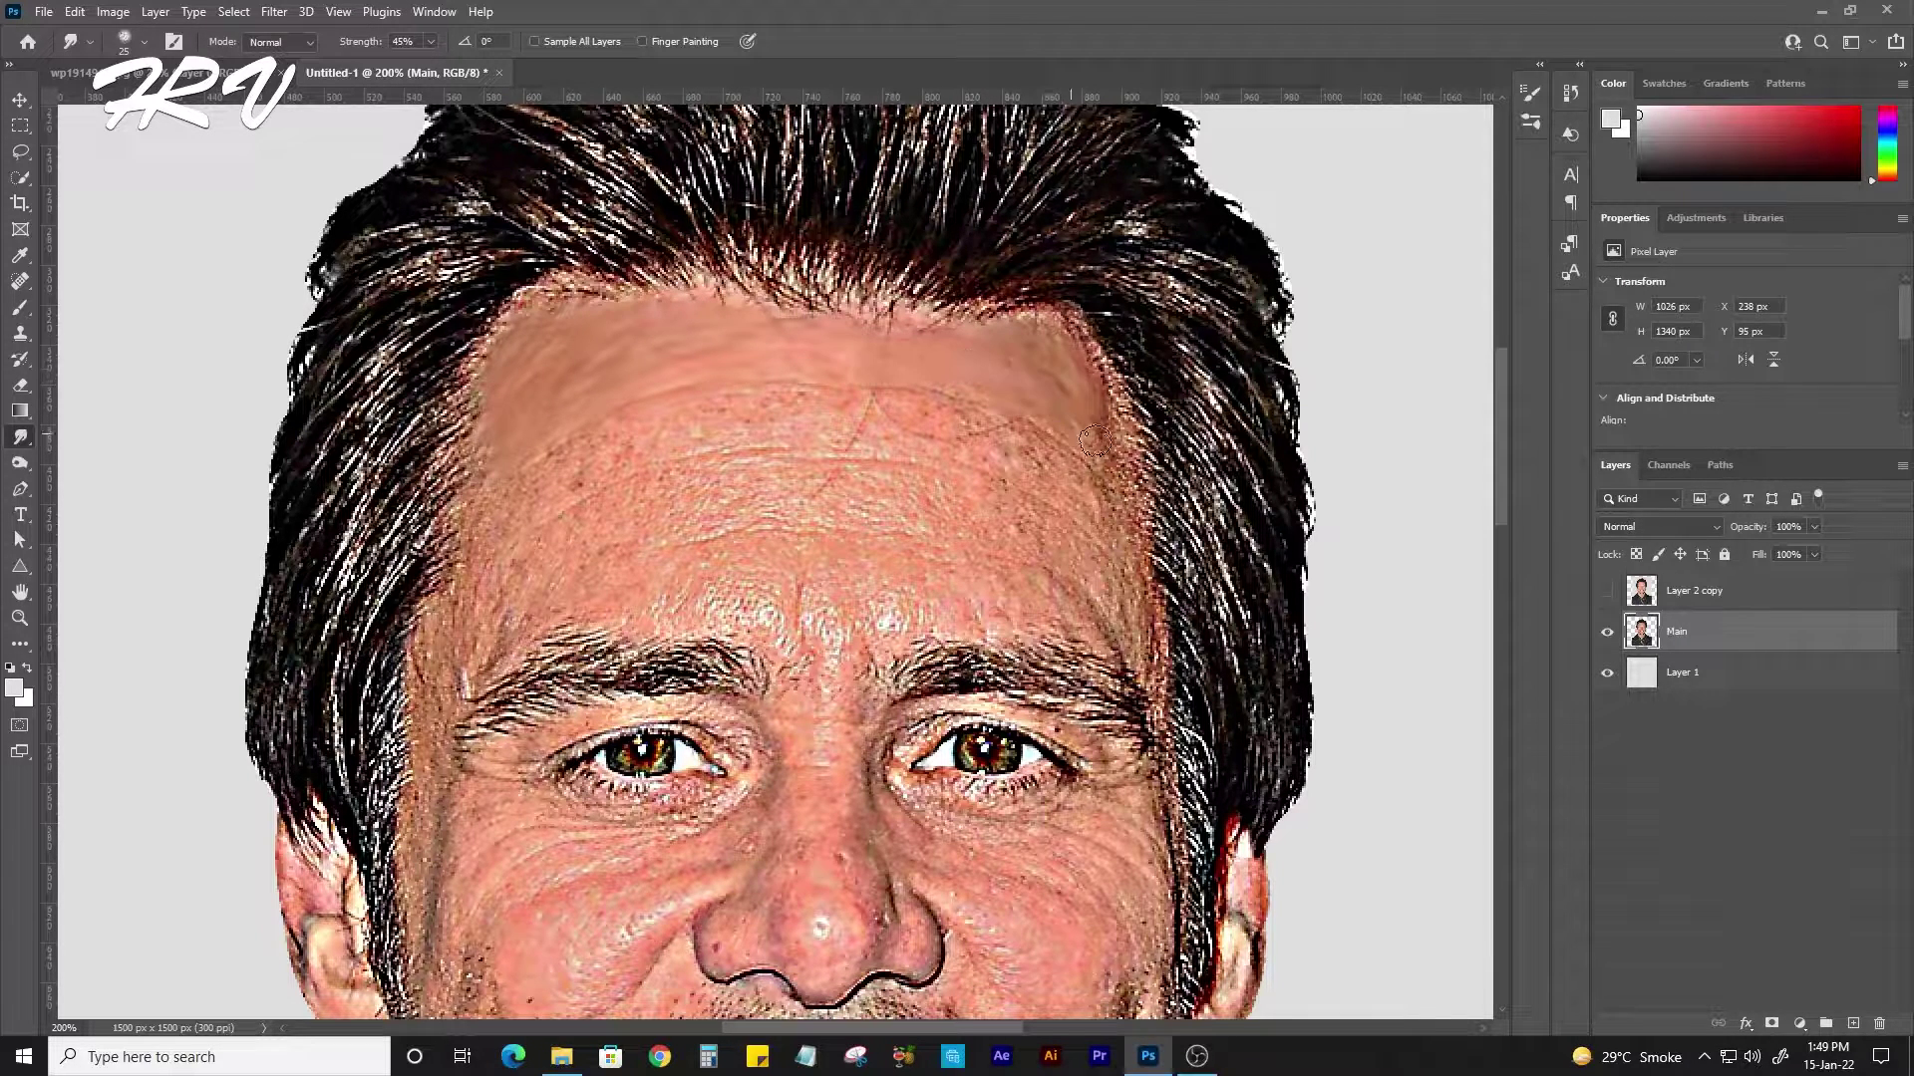
{"action": "mouse_move", "coordinate": [1094, 440]}
{"action": "left_mouse_down"}
{"action": "mouse_move", "coordinate": [1087, 460]}
{"action": "mouse_move", "coordinate": [959, 431]}
{"action": "mouse_move", "coordinate": [1092, 512]}
{"action": "left_mouse_up"}
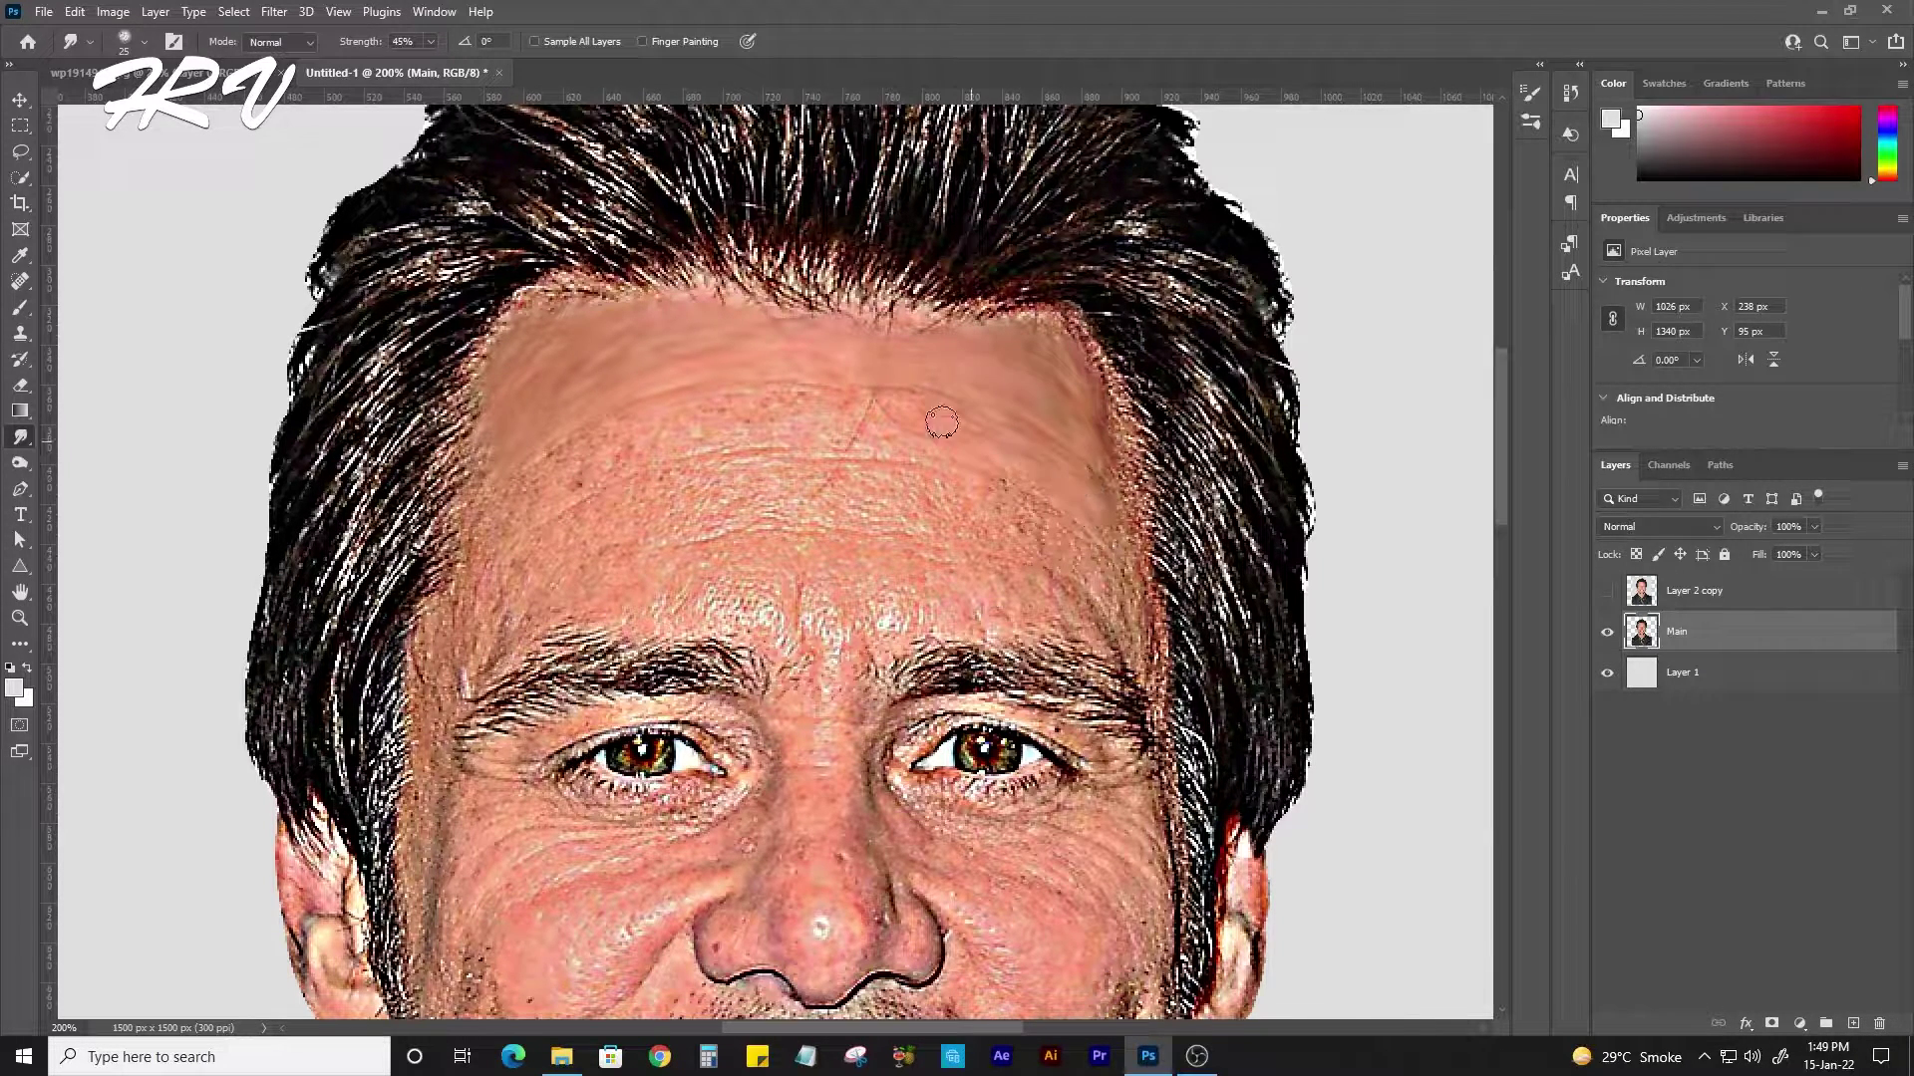
{"action": "mouse_move", "coordinate": [941, 424]}
{"action": "left_mouse_down"}
{"action": "mouse_move", "coordinate": [843, 410]}
{"action": "mouse_move", "coordinate": [852, 435]}
{"action": "left_mouse_up"}
{"action": "mouse_move", "coordinate": [704, 441]}
{"action": "left_mouse_down"}
{"action": "mouse_move", "coordinate": [519, 490]}
{"action": "mouse_move", "coordinate": [457, 596]}
{"action": "mouse_move", "coordinate": [529, 520]}
{"action": "left_mouse_up"}
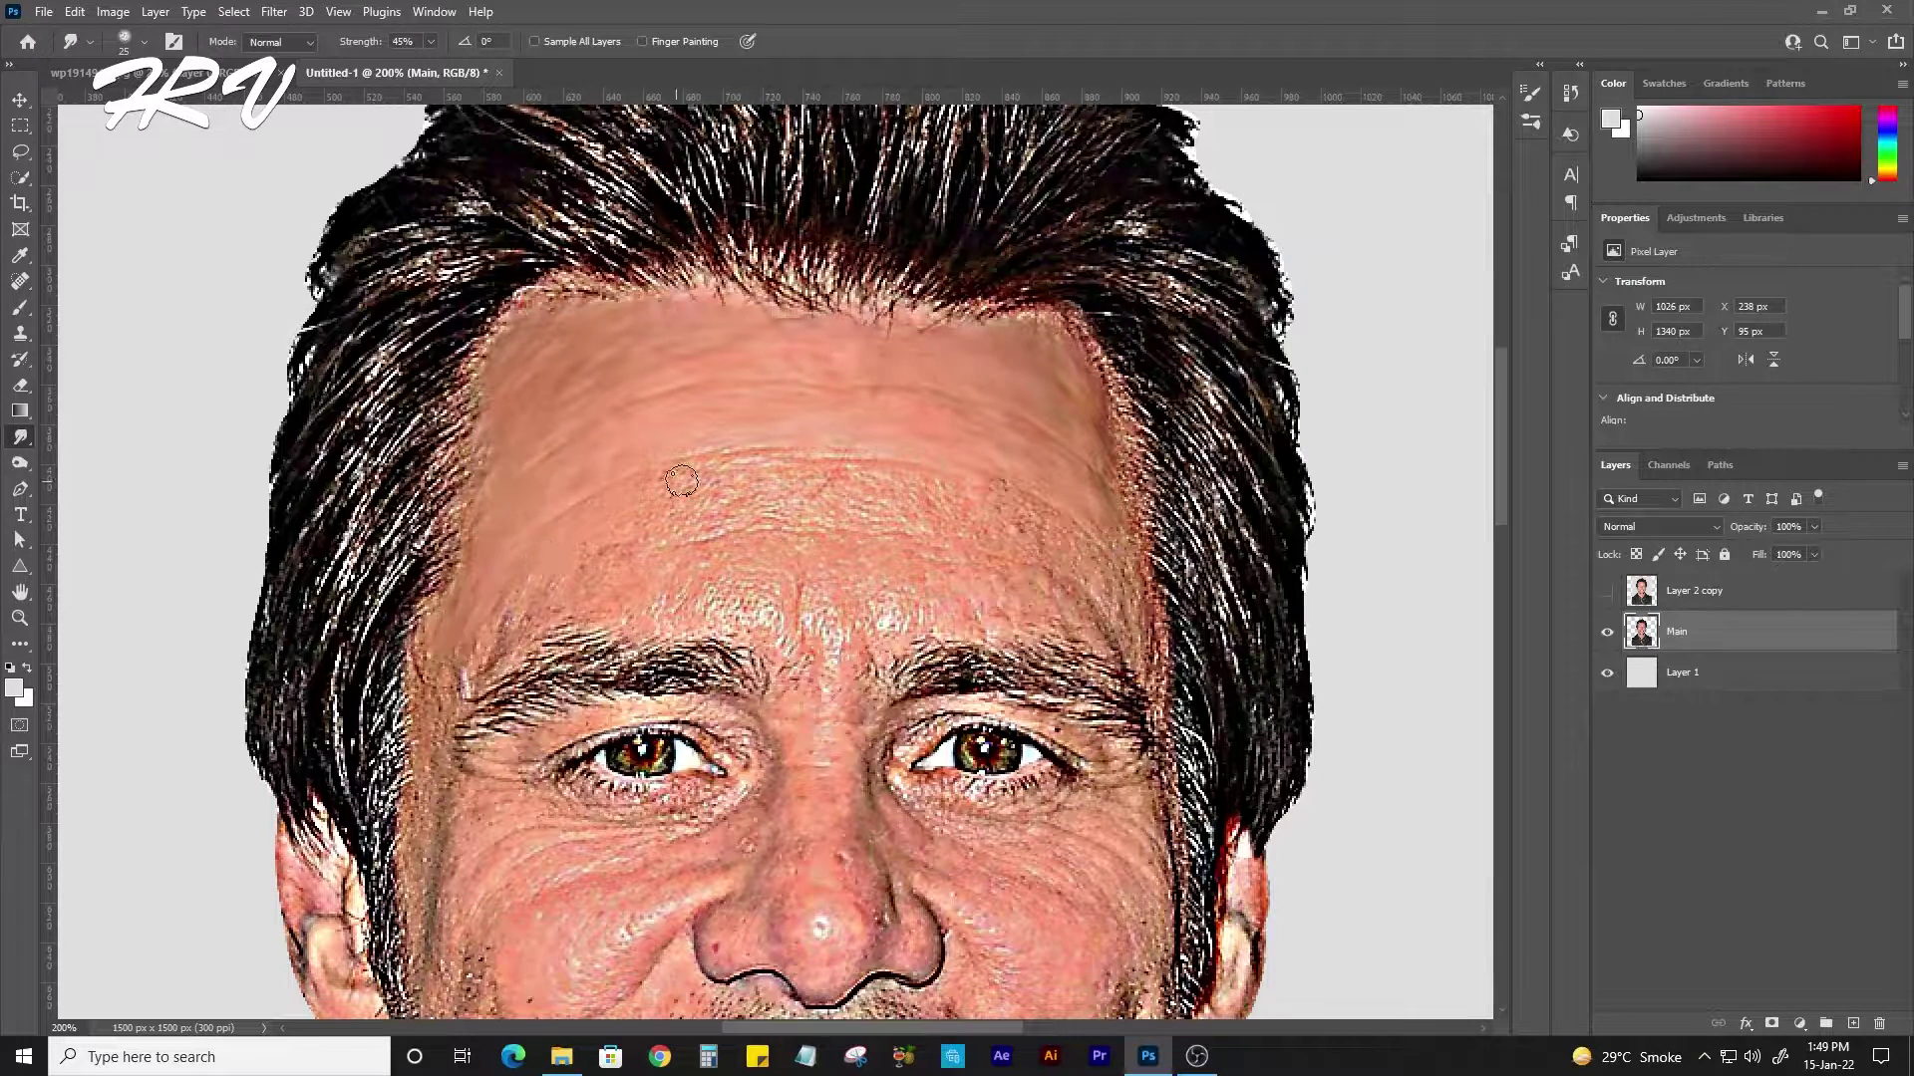
{"action": "mouse_move", "coordinate": [681, 482]}
{"action": "left_mouse_down"}
{"action": "mouse_move", "coordinate": [630, 516]}
{"action": "mouse_move", "coordinate": [775, 487]}
{"action": "mouse_move", "coordinate": [517, 579]}
{"action": "mouse_move", "coordinate": [607, 586]}
{"action": "mouse_move", "coordinate": [709, 541]}
{"action": "mouse_move", "coordinate": [610, 603]}
{"action": "mouse_move", "coordinate": [796, 609]}
{"action": "mouse_move", "coordinate": [760, 512]}
{"action": "mouse_move", "coordinate": [841, 486]}
{"action": "left_mouse_up"}
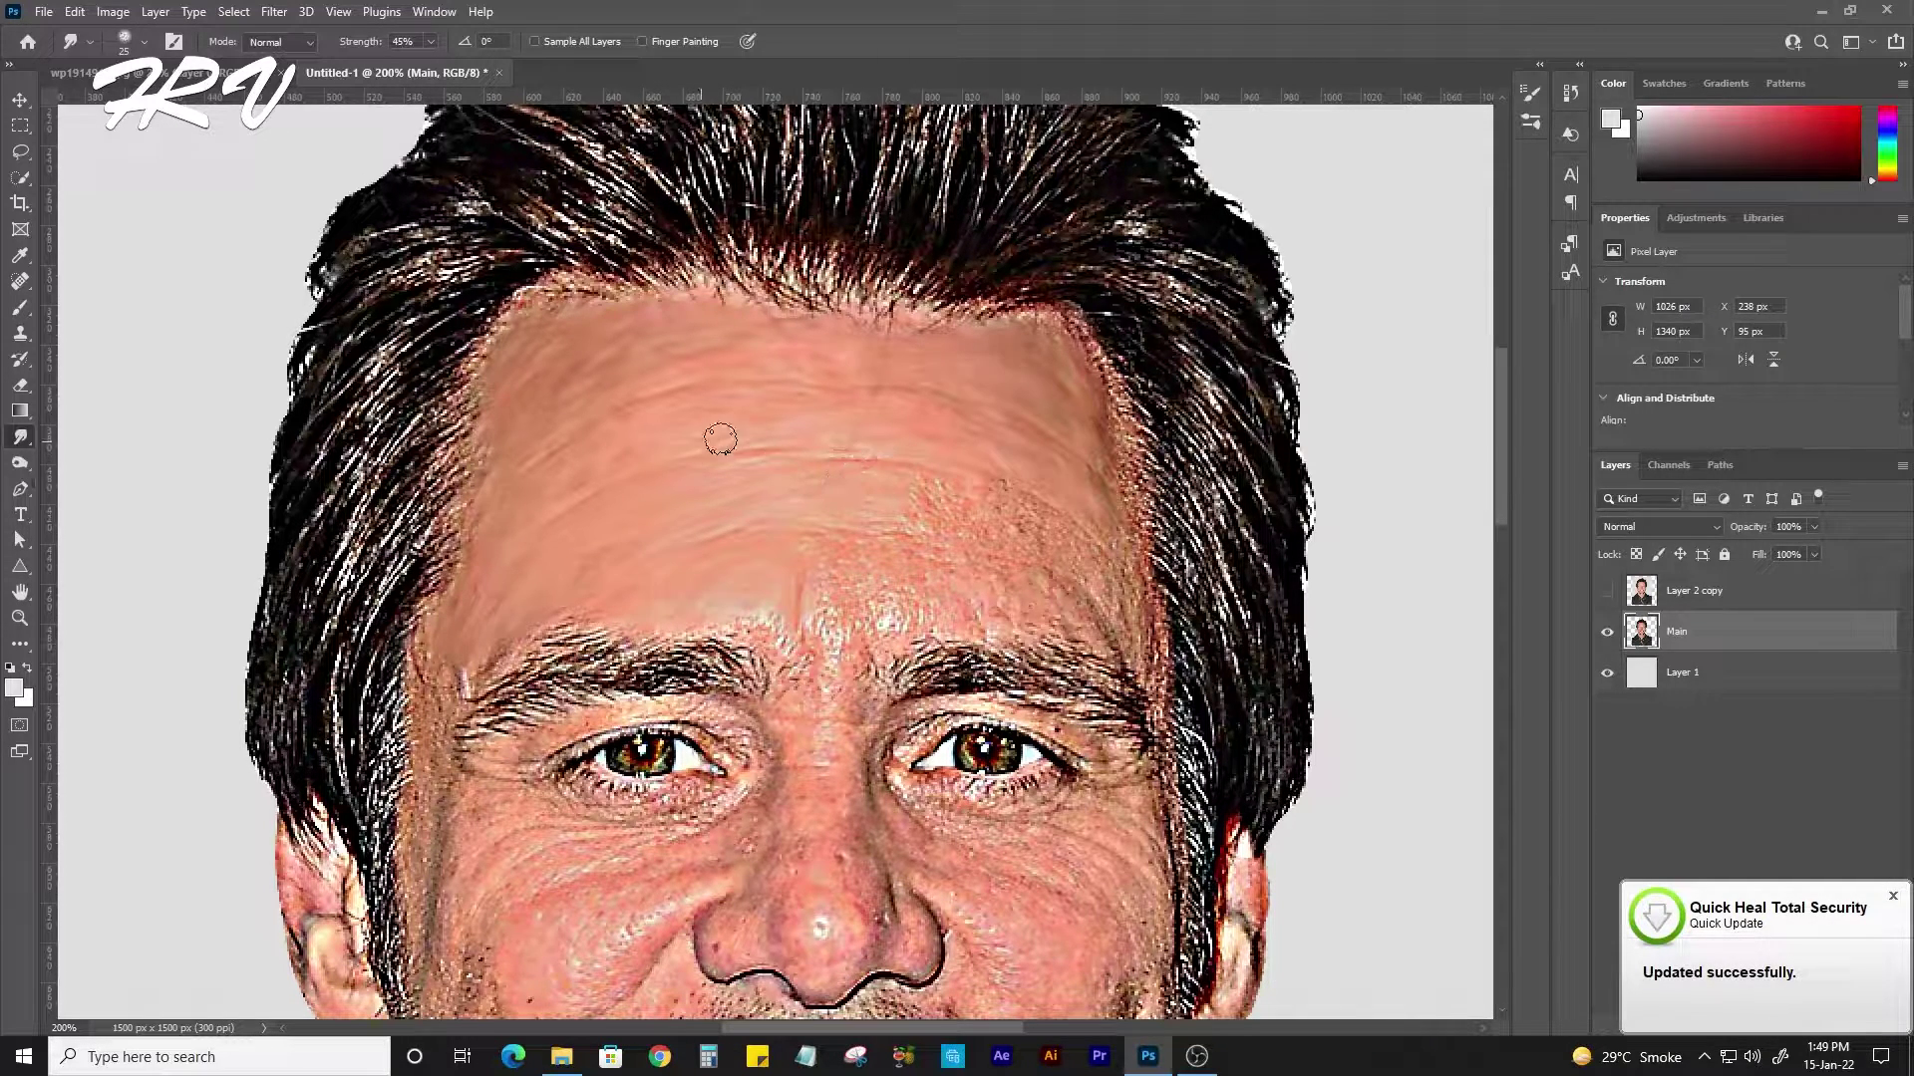
{"action": "left_click_drag", "start_coordinate": [957, 484], "coordinate": [807, 439]}
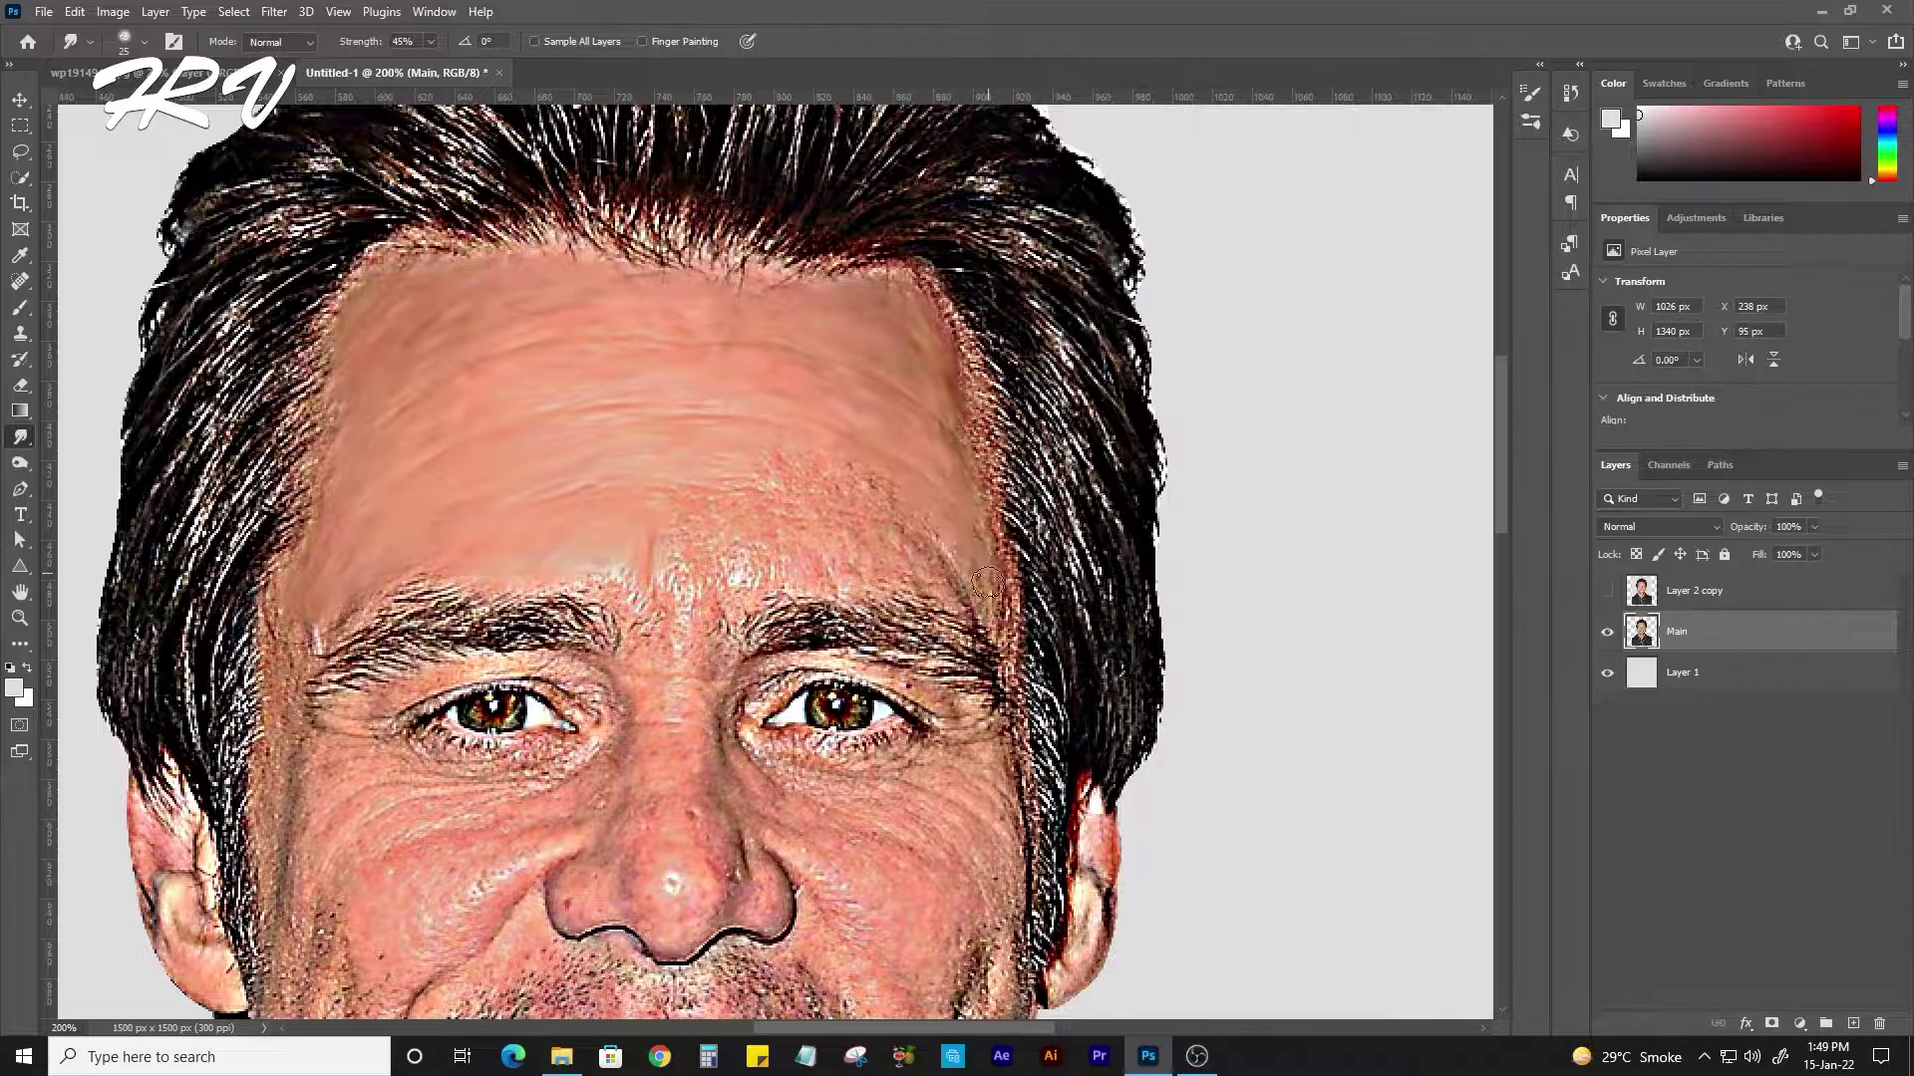
{"action": "mouse_move", "coordinate": [986, 583]}
{"action": "left_mouse_down"}
{"action": "mouse_move", "coordinate": [887, 528]}
{"action": "mouse_move", "coordinate": [882, 487]}
{"action": "mouse_move", "coordinate": [797, 493]}
{"action": "mouse_move", "coordinate": [738, 529]}
{"action": "mouse_move", "coordinate": [684, 504]}
{"action": "mouse_move", "coordinate": [698, 573]}
{"action": "mouse_move", "coordinate": [748, 513]}
{"action": "mouse_move", "coordinate": [853, 525]}
{"action": "mouse_move", "coordinate": [847, 564]}
{"action": "mouse_move", "coordinate": [973, 578]}
{"action": "left_mouse_up"}
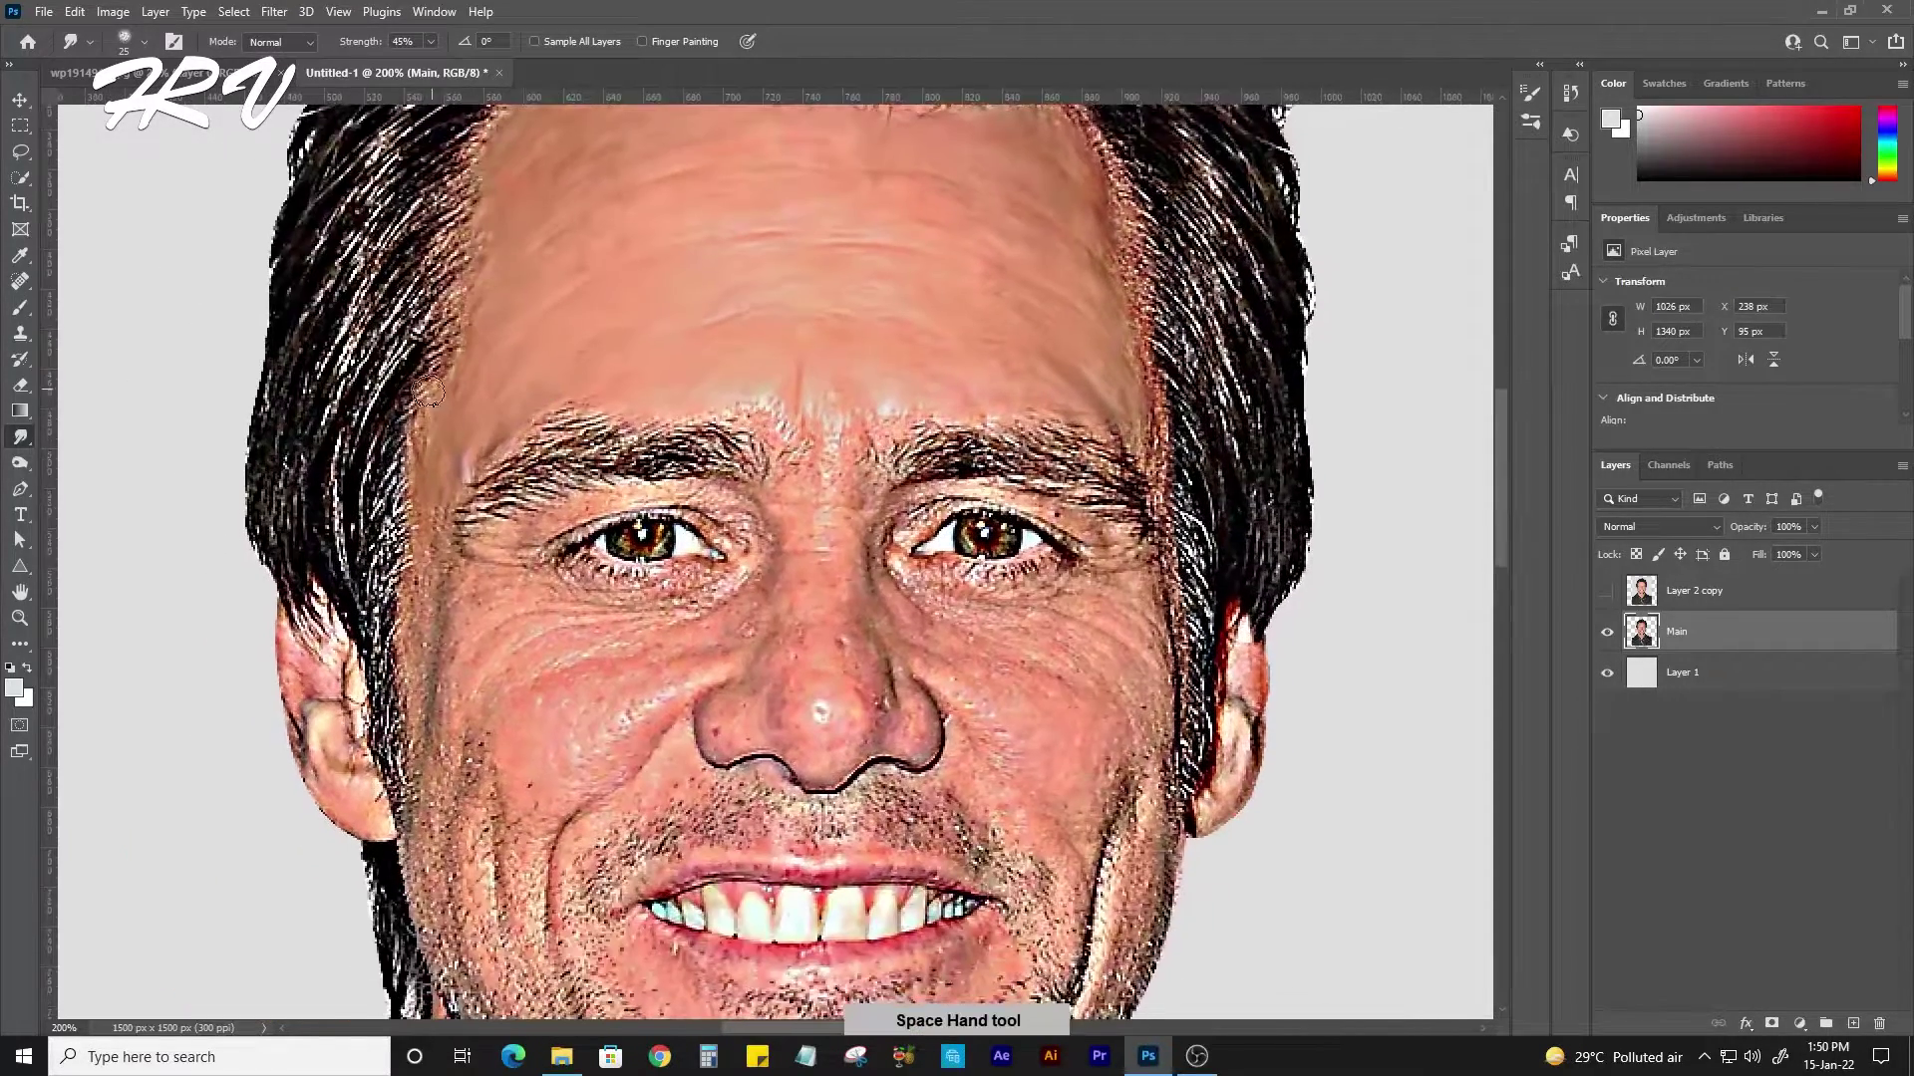
{"action": "left_click_drag", "start_coordinate": [274, 598], "coordinate": [423, 428]}
{"action": "mouse_move", "coordinate": [425, 576]}
{"action": "left_mouse_down"}
{"action": "mouse_move", "coordinate": [743, 519]}
{"action": "mouse_move", "coordinate": [839, 469]}
{"action": "mouse_move", "coordinate": [795, 672]}
{"action": "mouse_move", "coordinate": [894, 700]}
{"action": "mouse_move", "coordinate": [787, 713]}
{"action": "mouse_move", "coordinate": [836, 778]}
{"action": "left_mouse_up"}
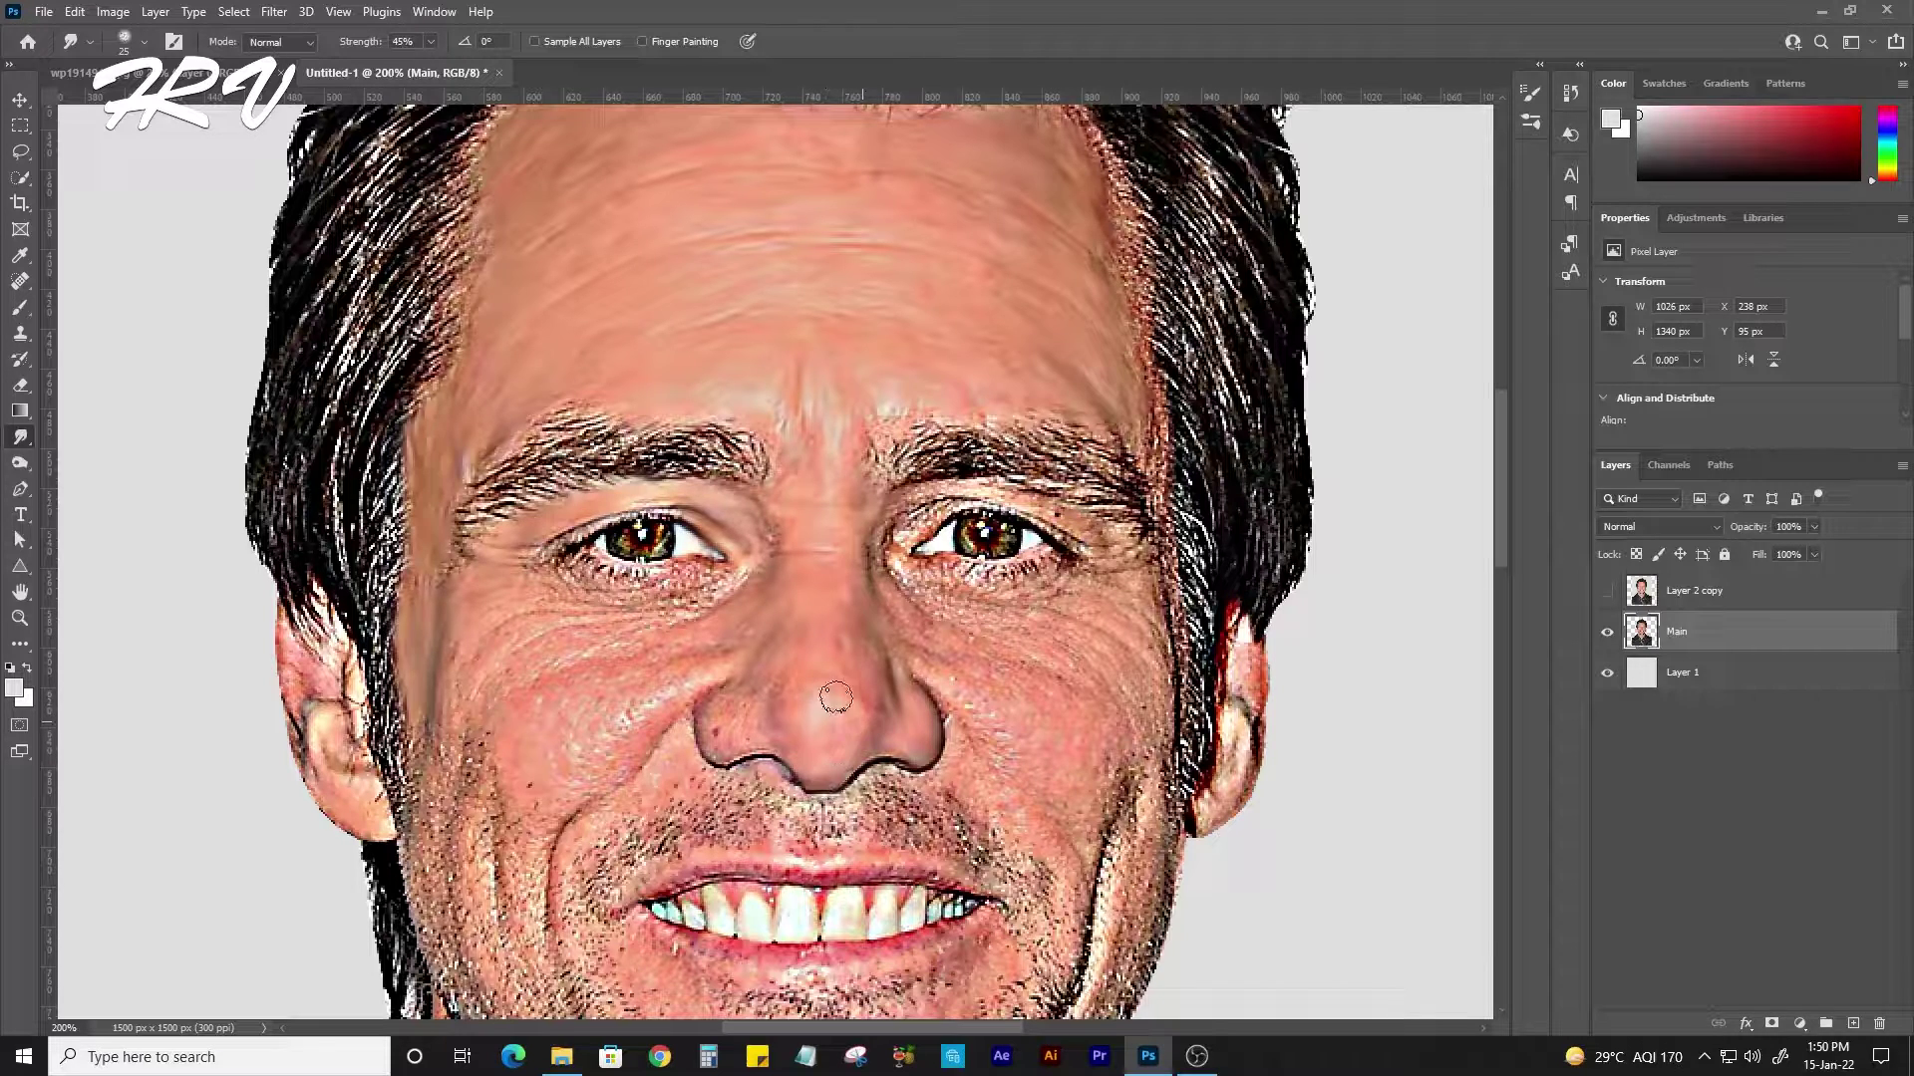
Smudge the dark spots around the nose, both cheeks and under the right eye smooth.
{"action": "mouse_move", "coordinate": [837, 696]}
{"action": "left_mouse_down"}
{"action": "mouse_move", "coordinate": [709, 739]}
{"action": "mouse_move", "coordinate": [747, 747]}
{"action": "mouse_move", "coordinate": [752, 727]}
{"action": "left_mouse_up"}
{"action": "mouse_move", "coordinate": [705, 664]}
{"action": "left_mouse_down"}
{"action": "mouse_move", "coordinate": [693, 686]}
{"action": "mouse_move", "coordinate": [569, 679]}
{"action": "mouse_move", "coordinate": [537, 666]}
{"action": "mouse_move", "coordinate": [712, 657]}
{"action": "mouse_move", "coordinate": [488, 643]}
{"action": "mouse_move", "coordinate": [553, 593]}
{"action": "mouse_move", "coordinate": [693, 588]}
{"action": "mouse_move", "coordinate": [617, 627]}
{"action": "left_mouse_up"}
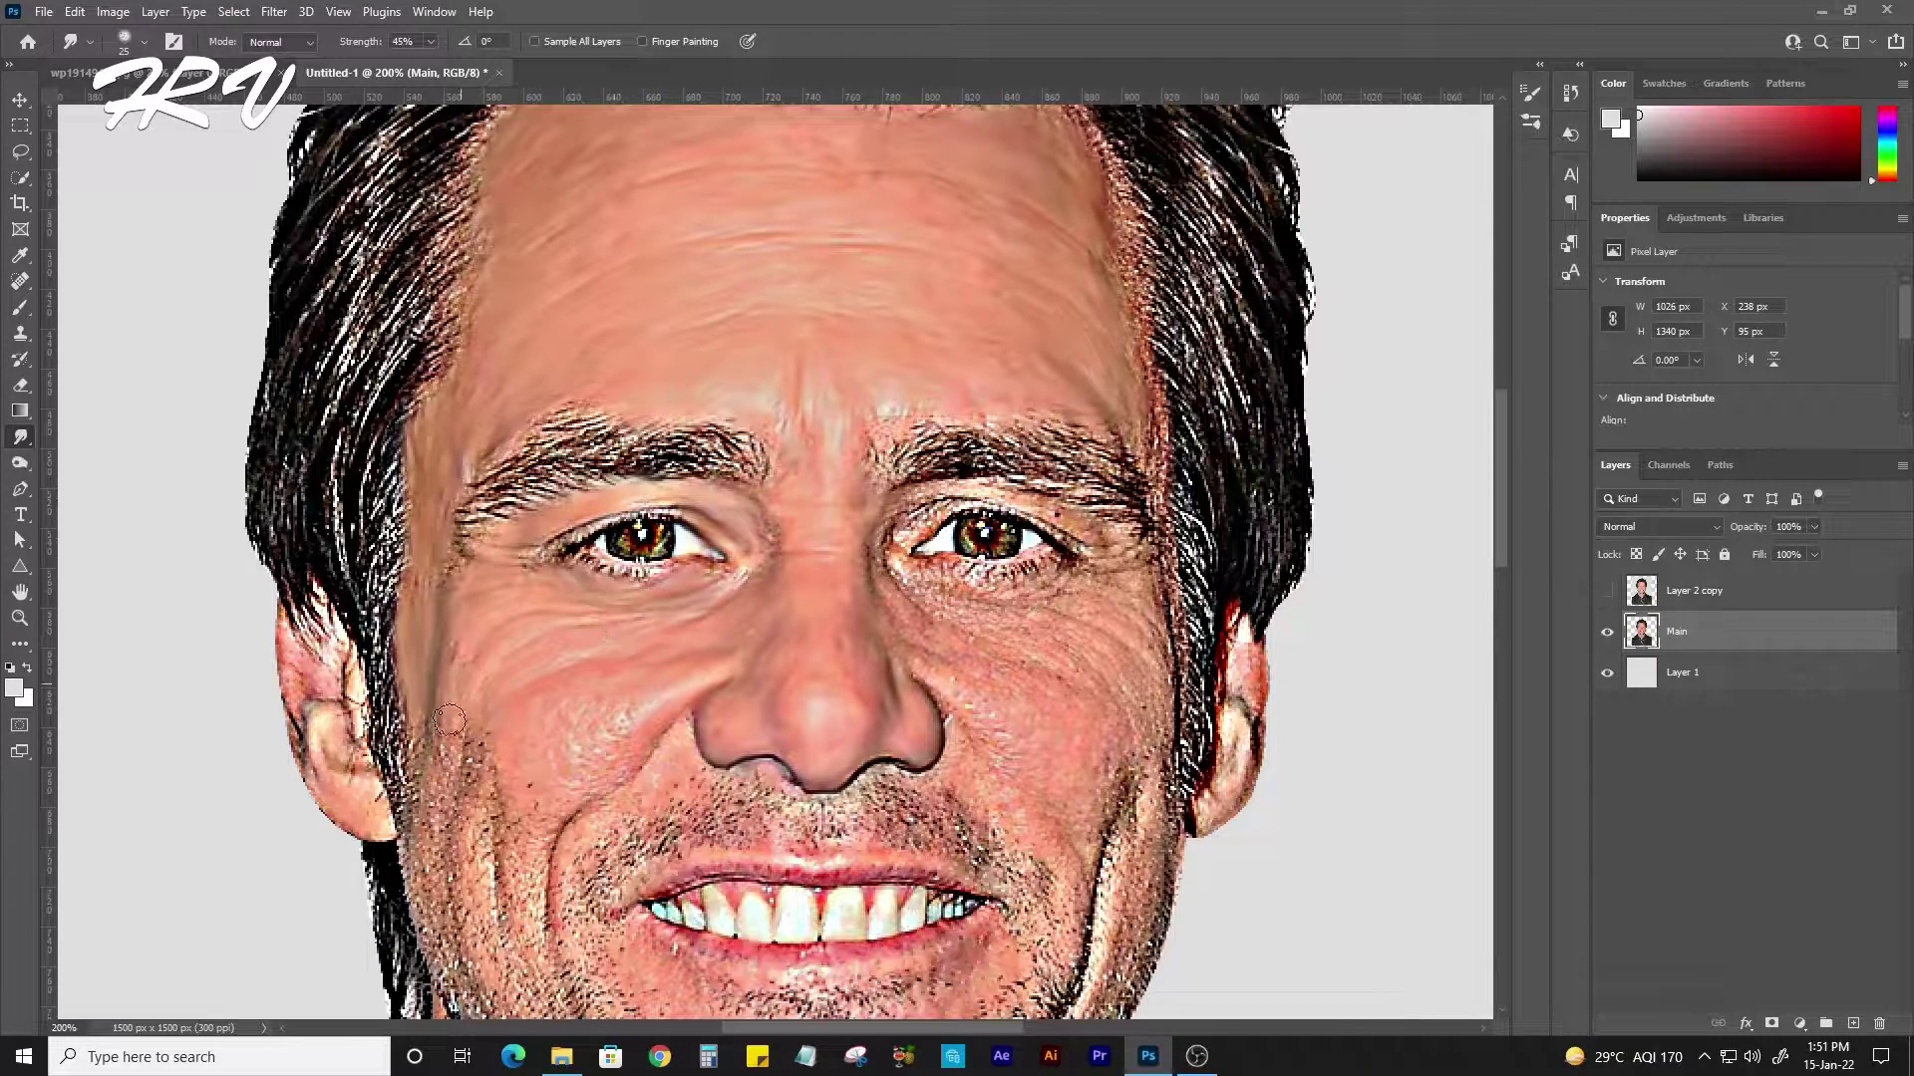
{"action": "mouse_move", "coordinate": [448, 720]}
{"action": "left_mouse_down"}
{"action": "mouse_move", "coordinate": [469, 610]}
{"action": "mouse_move", "coordinate": [633, 466]}
{"action": "left_mouse_up"}
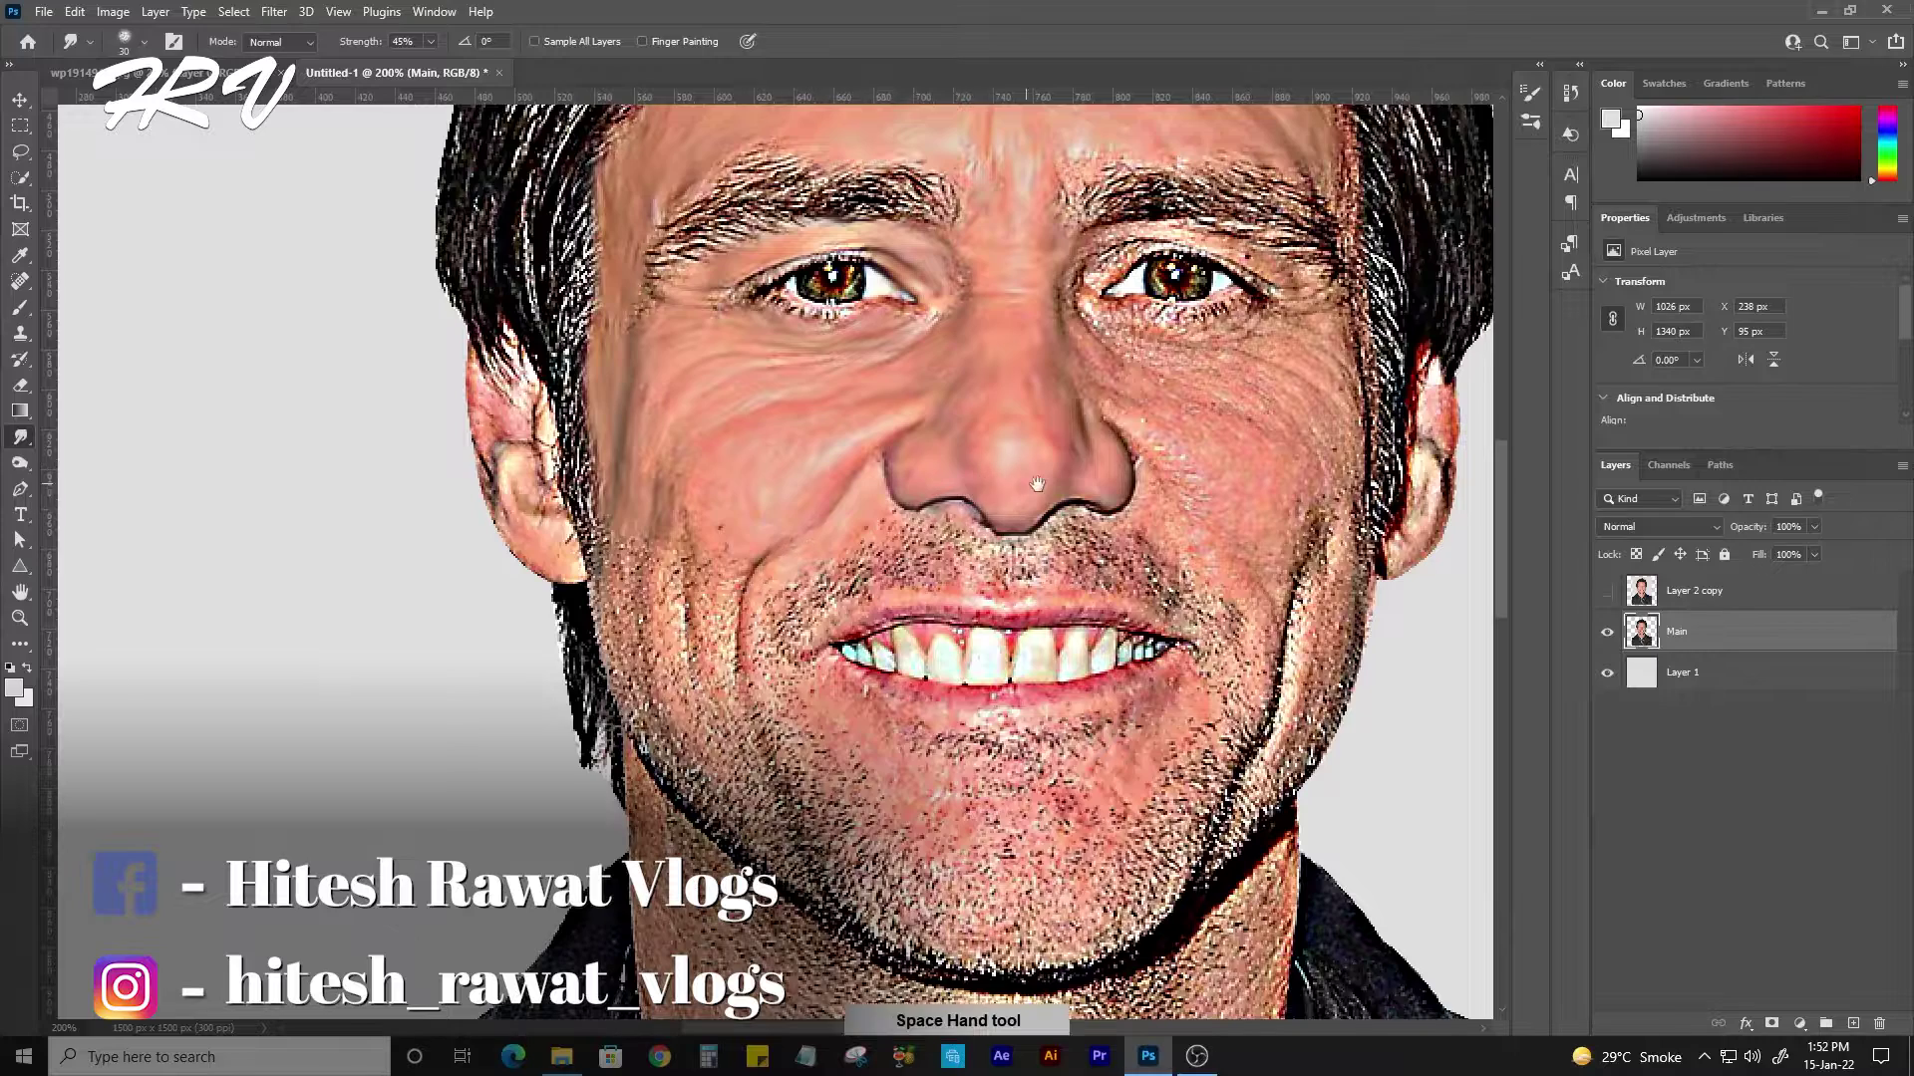
{"action": "left_click_drag", "start_coordinate": [1036, 485], "coordinate": [783, 511]}
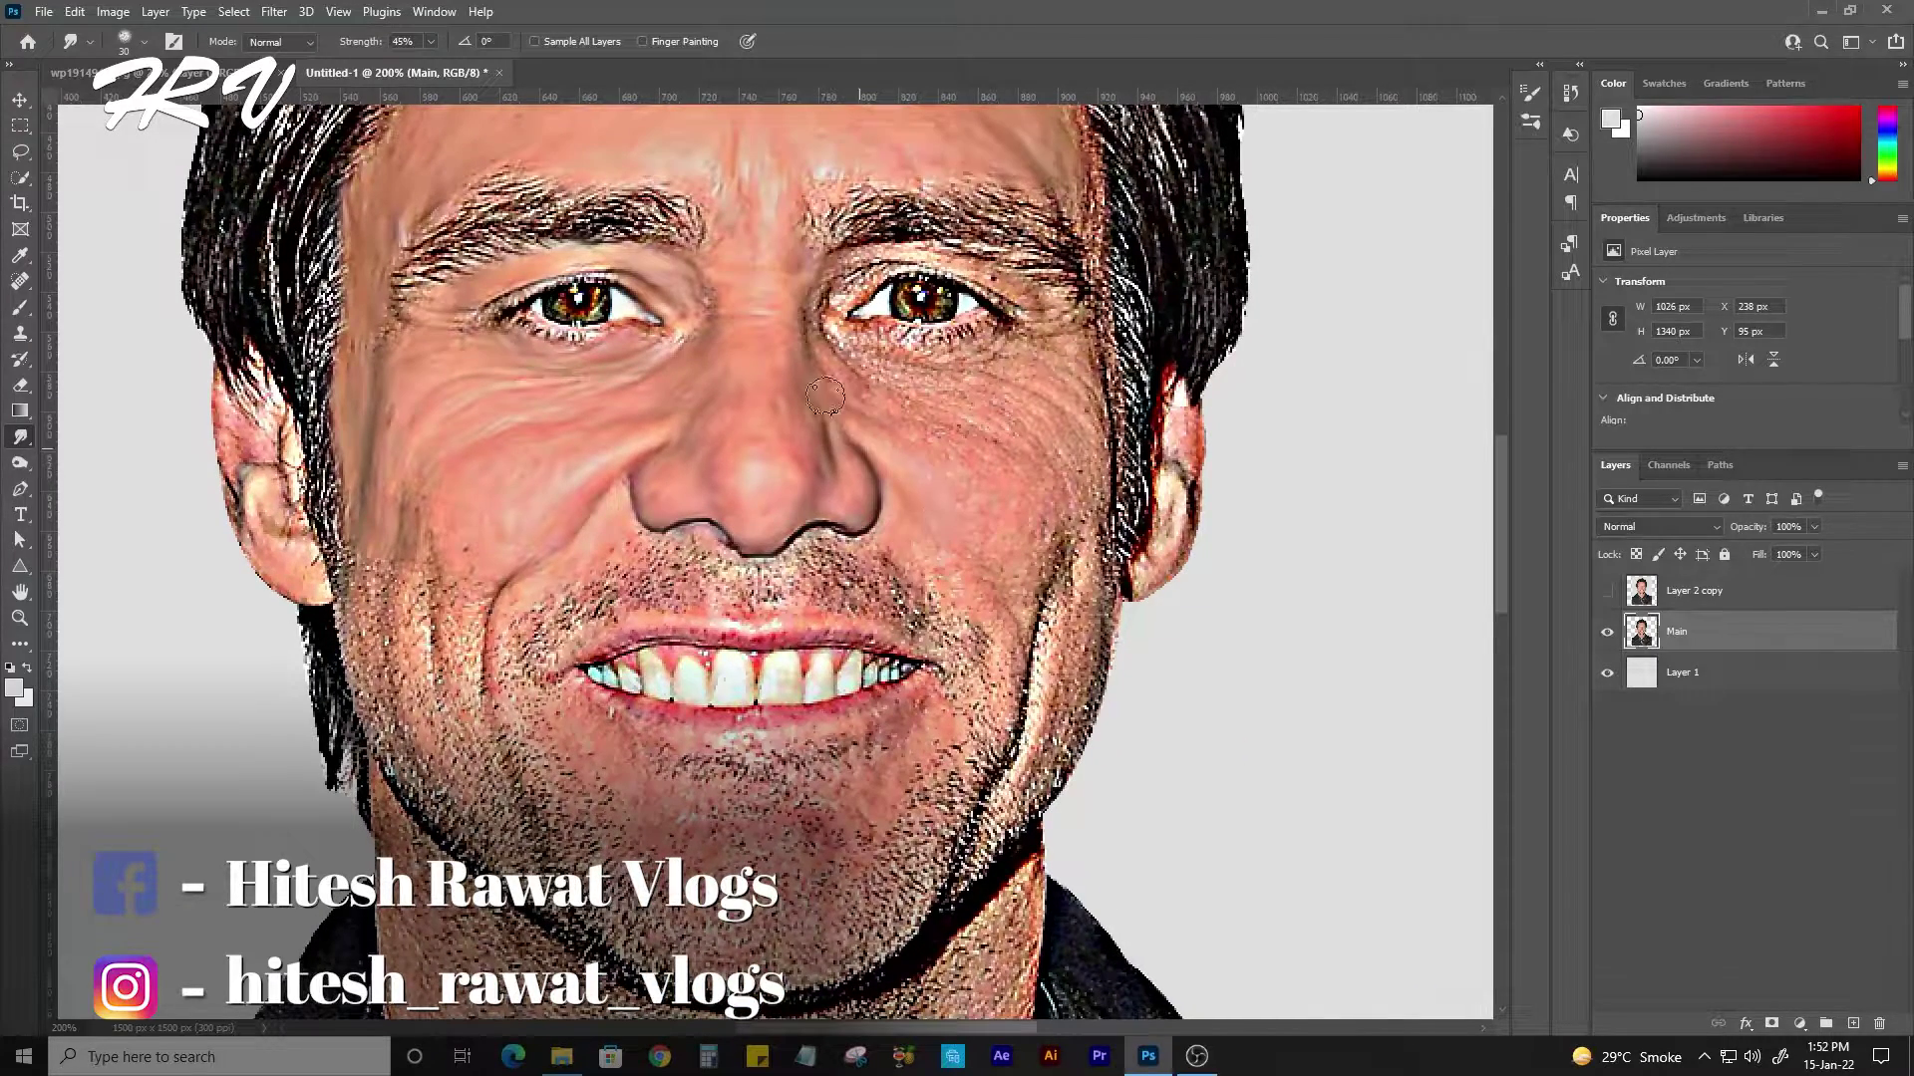
{"action": "left_click_drag", "start_coordinate": [833, 405], "coordinate": [1030, 486]}
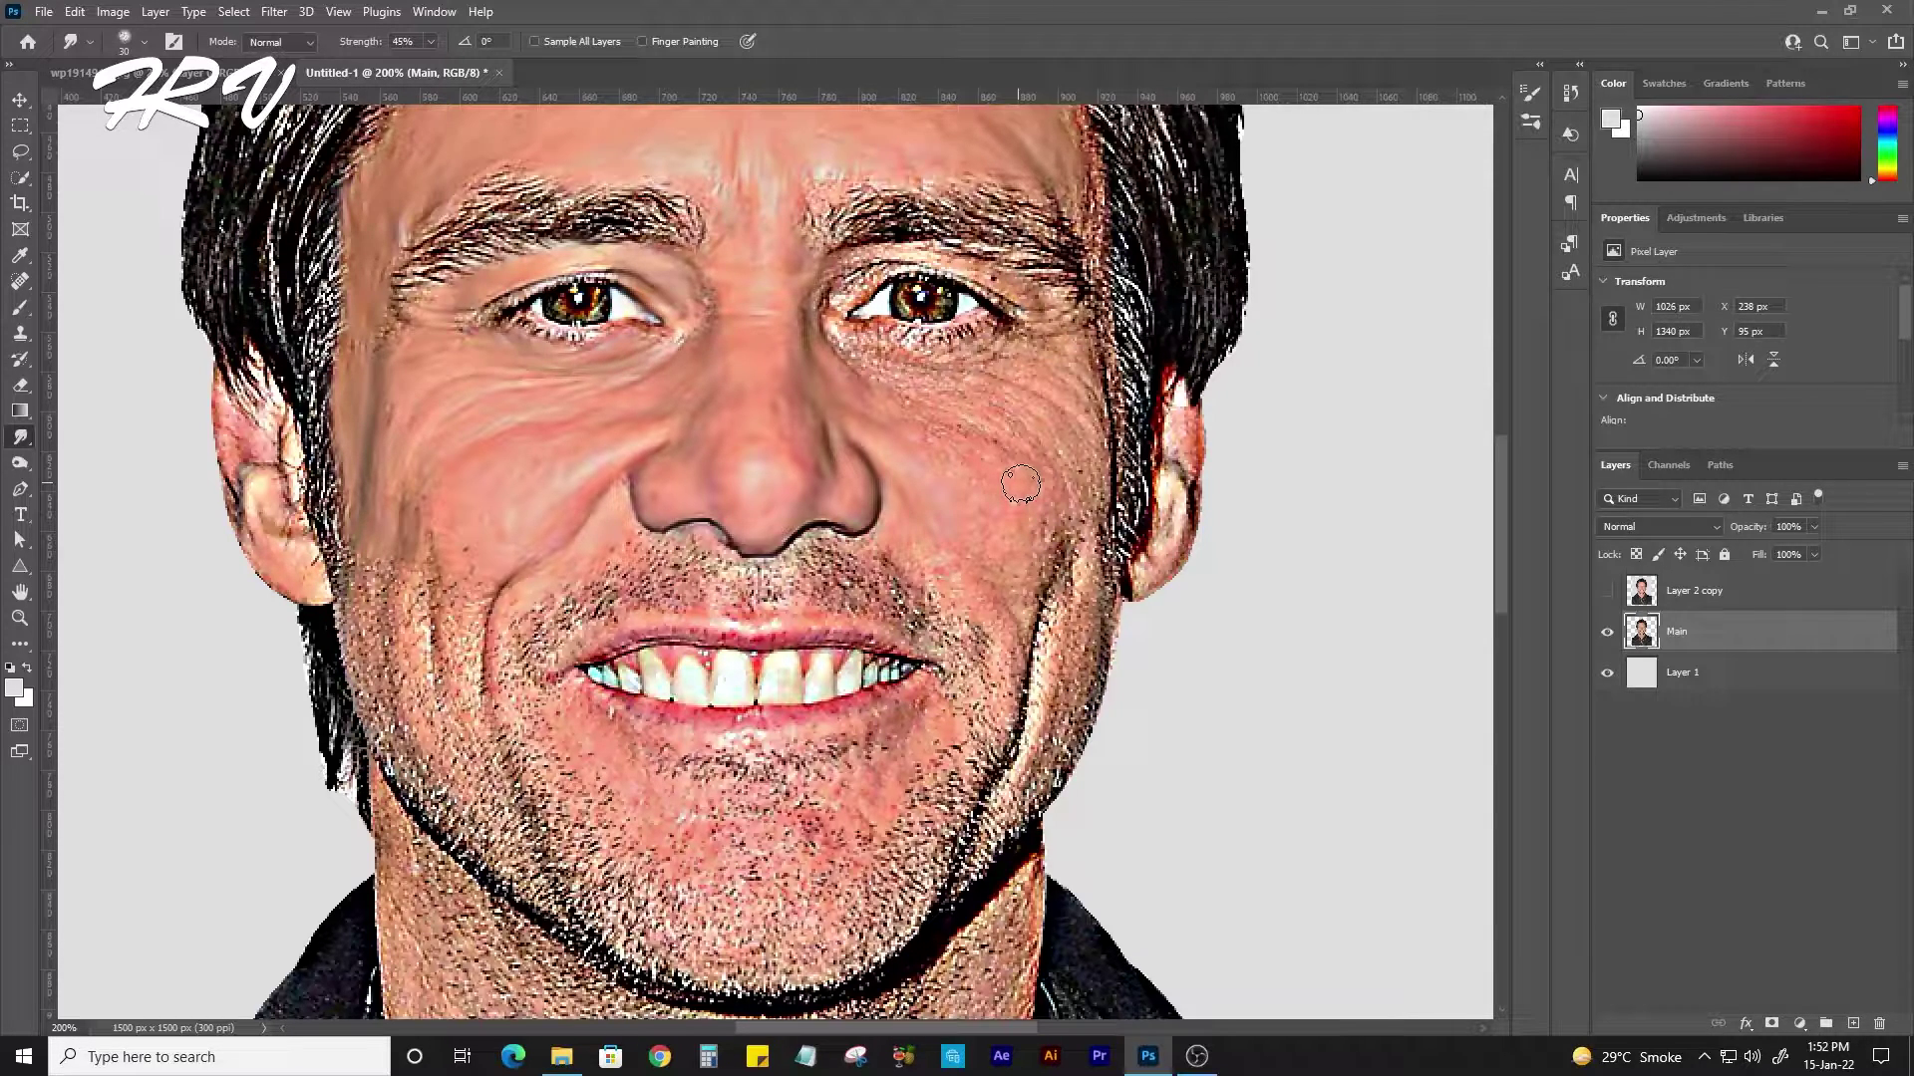
{"action": "mouse_move", "coordinate": [857, 379]}
{"action": "left_mouse_down"}
{"action": "mouse_move", "coordinate": [832, 334]}
{"action": "mouse_move", "coordinate": [850, 272]}
{"action": "mouse_move", "coordinate": [971, 338]}
{"action": "mouse_move", "coordinate": [976, 420]}
{"action": "mouse_move", "coordinate": [1052, 404]}
{"action": "mouse_move", "coordinate": [984, 587]}
{"action": "mouse_move", "coordinate": [1032, 559]}
{"action": "left_mouse_up"}
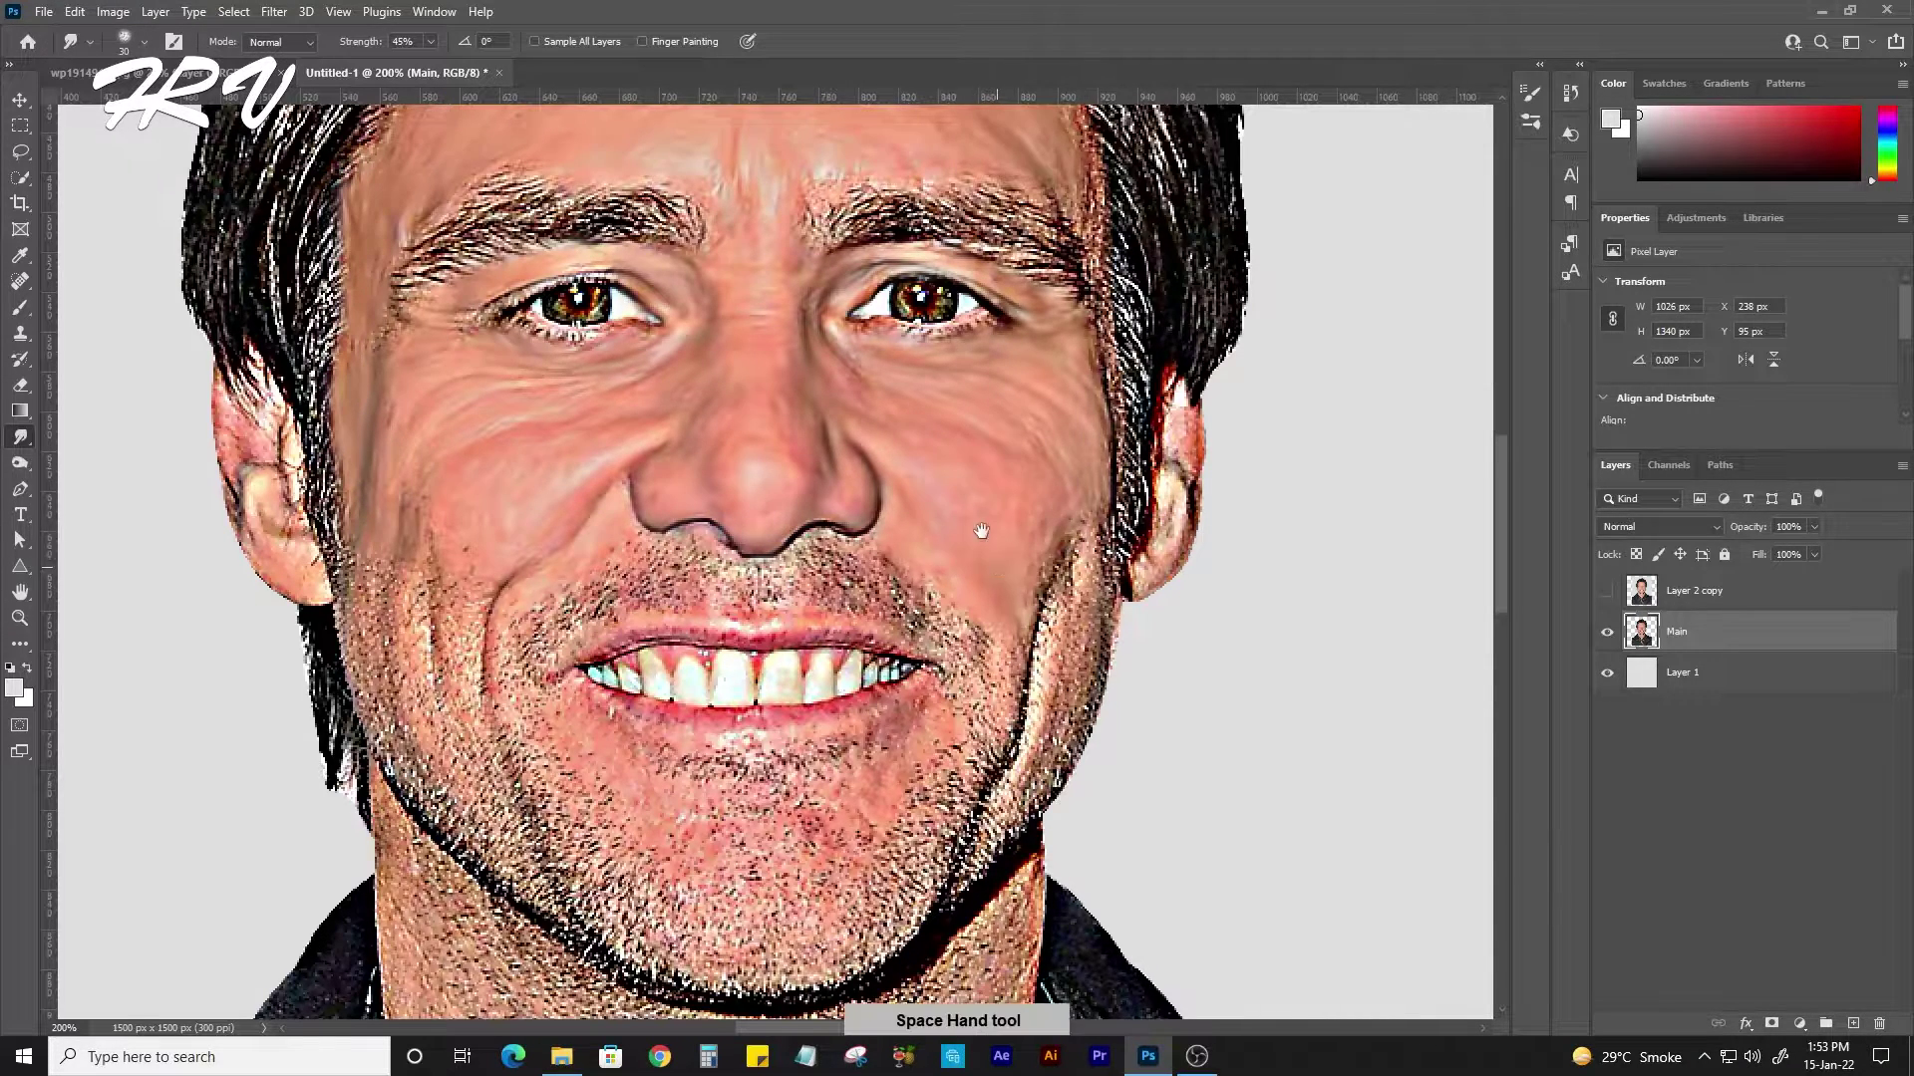
{"action": "left_click_drag", "start_coordinate": [923, 733], "coordinate": [883, 594]}
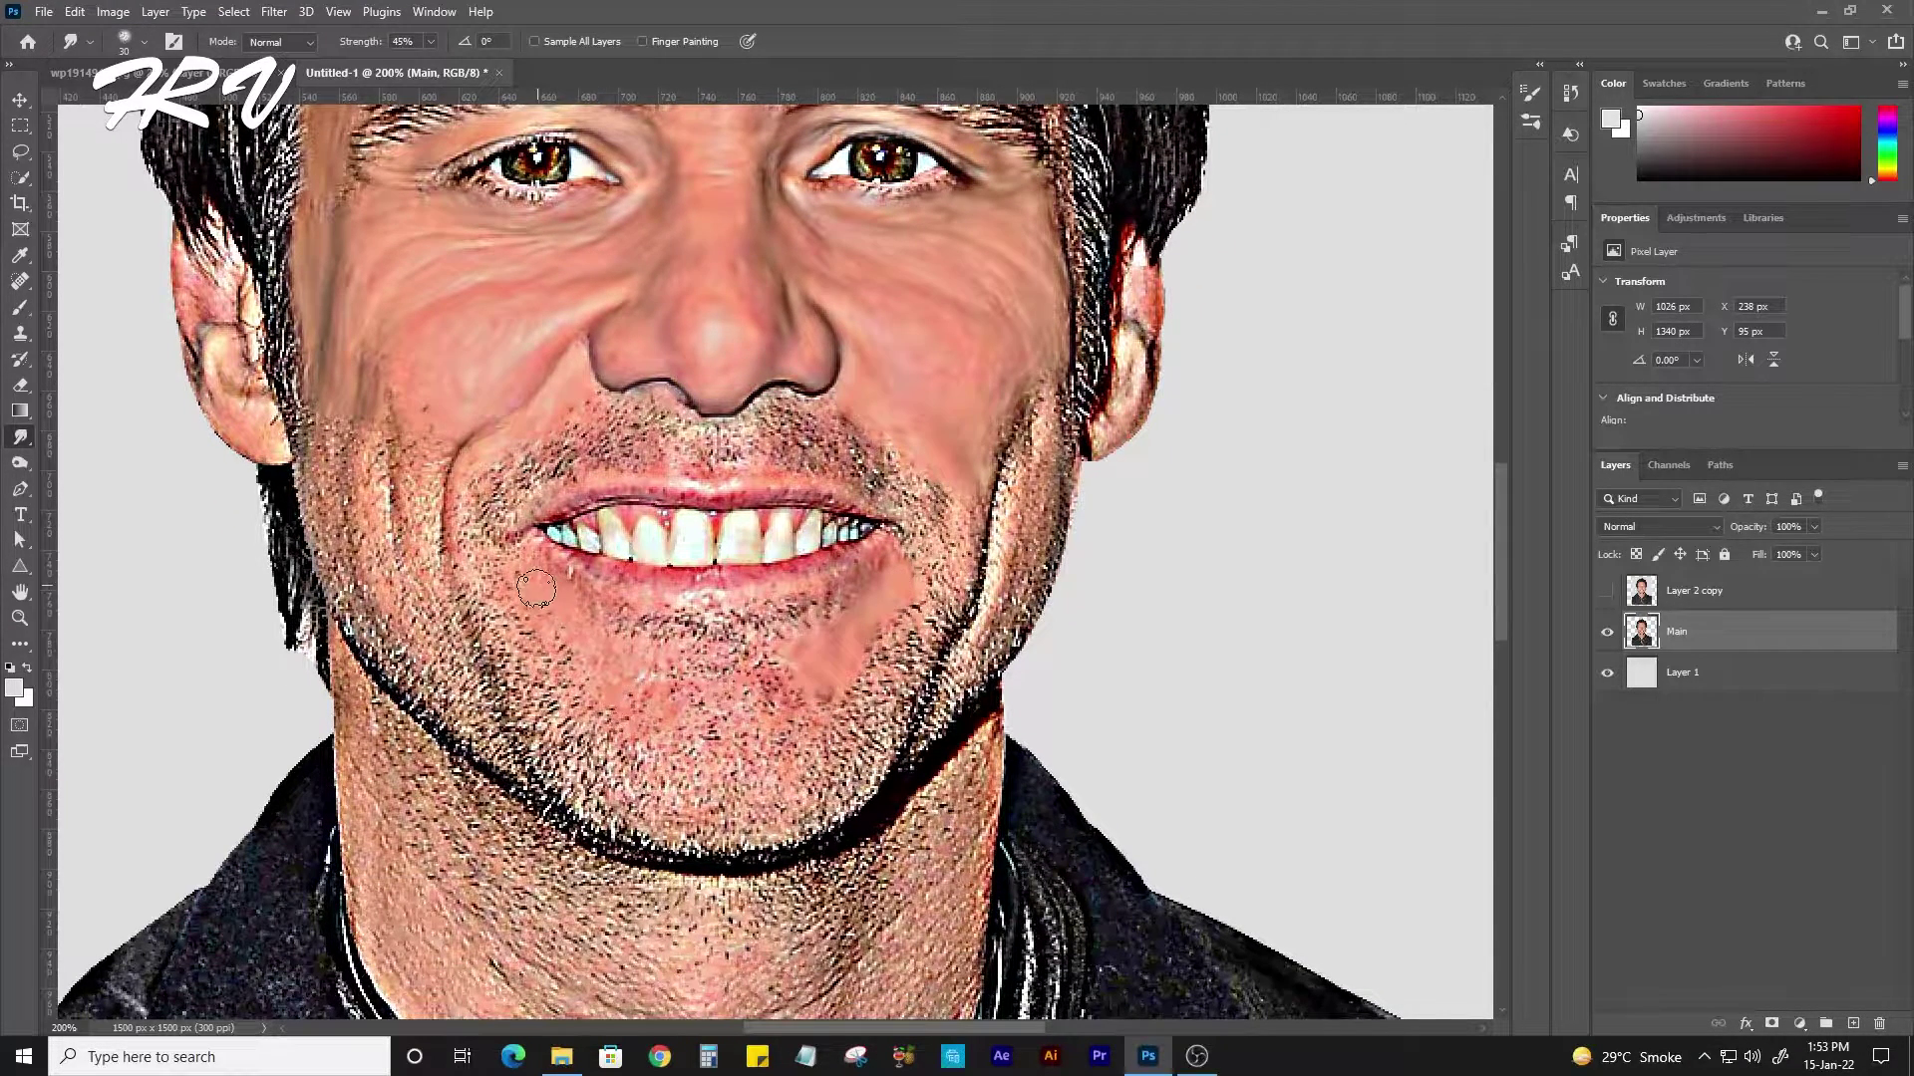
Smudge the stubble under the chin and across both sides of the neck into smooth skin.
{"action": "left_click_drag", "start_coordinate": [767, 650], "coordinate": [842, 346]}
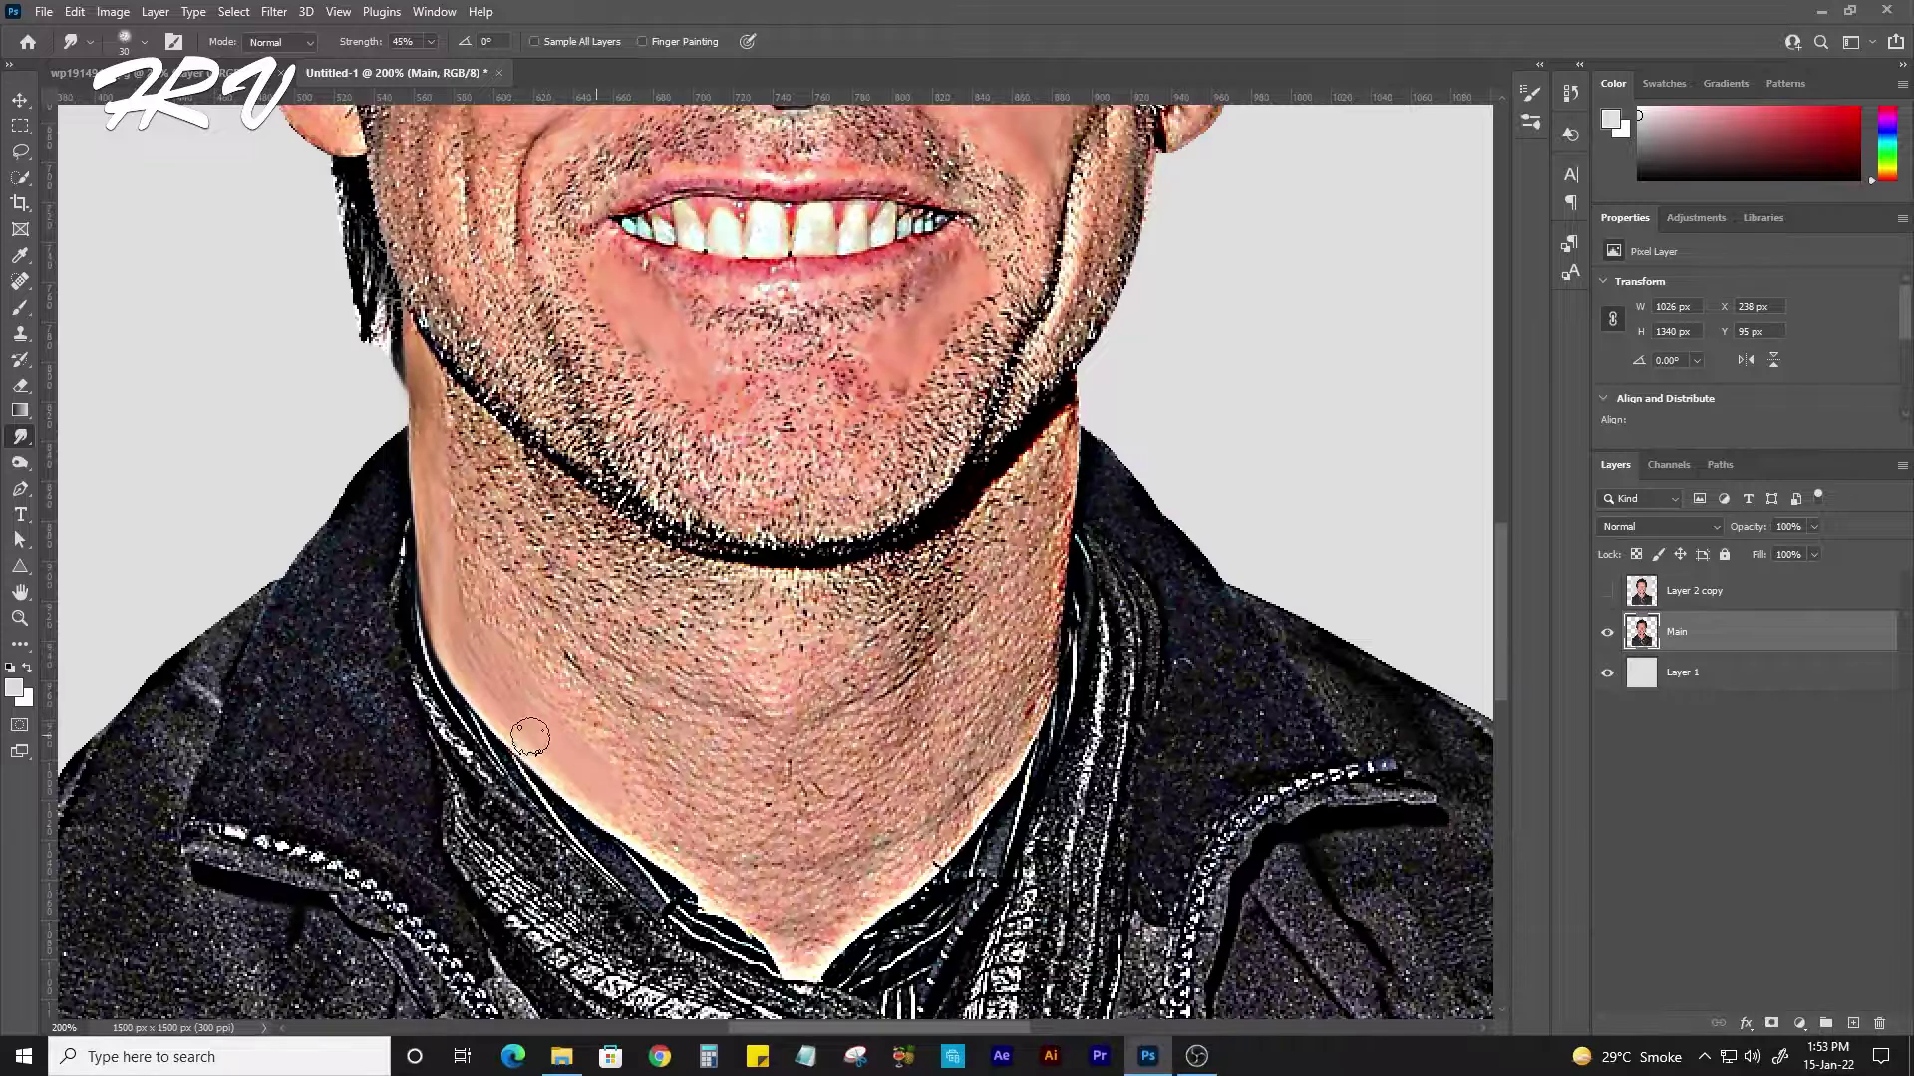
{"action": "mouse_move", "coordinate": [825, 951]}
{"action": "left_mouse_down"}
{"action": "mouse_move", "coordinate": [997, 807]}
{"action": "mouse_move", "coordinate": [1066, 429]}
{"action": "mouse_move", "coordinate": [1014, 716]}
{"action": "left_mouse_up"}
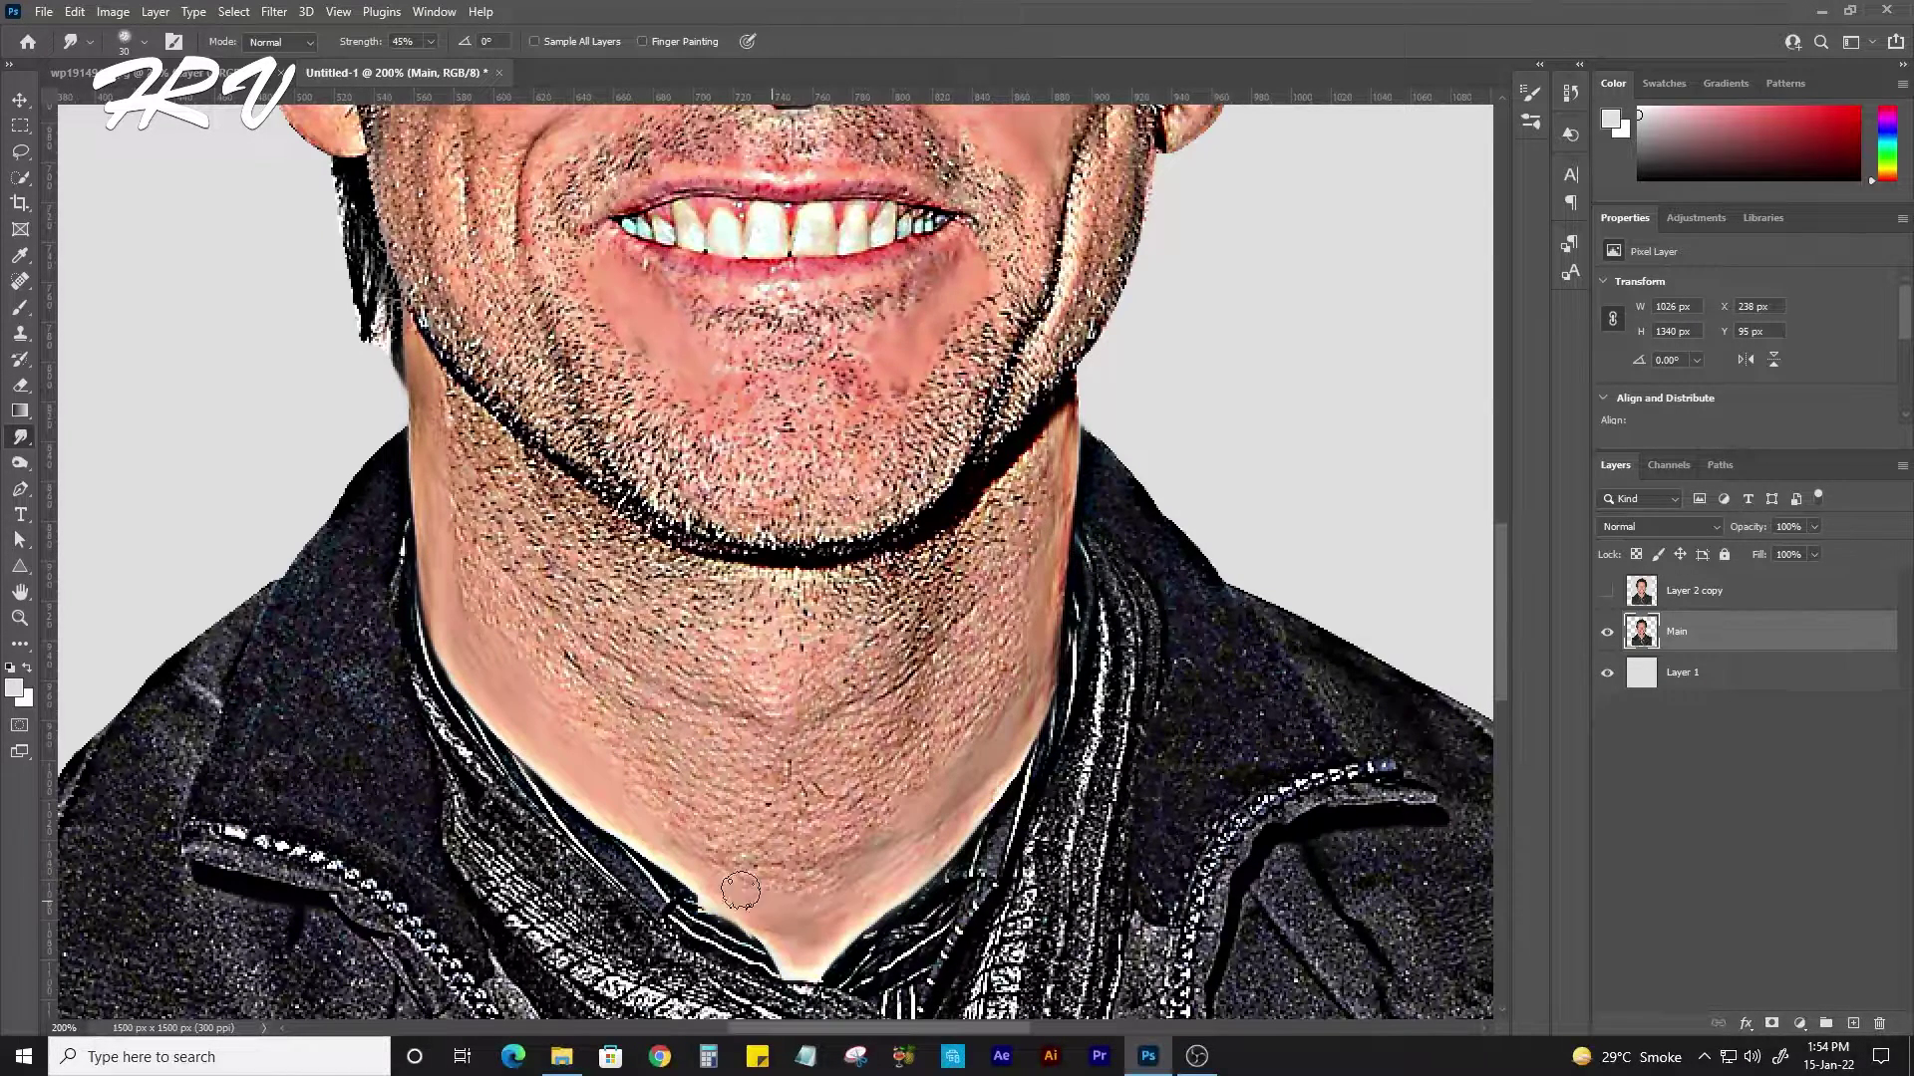
{"action": "mouse_move", "coordinate": [681, 798]}
{"action": "left_mouse_down"}
{"action": "mouse_move", "coordinate": [847, 802]}
{"action": "mouse_move", "coordinate": [632, 755]}
{"action": "left_mouse_up"}
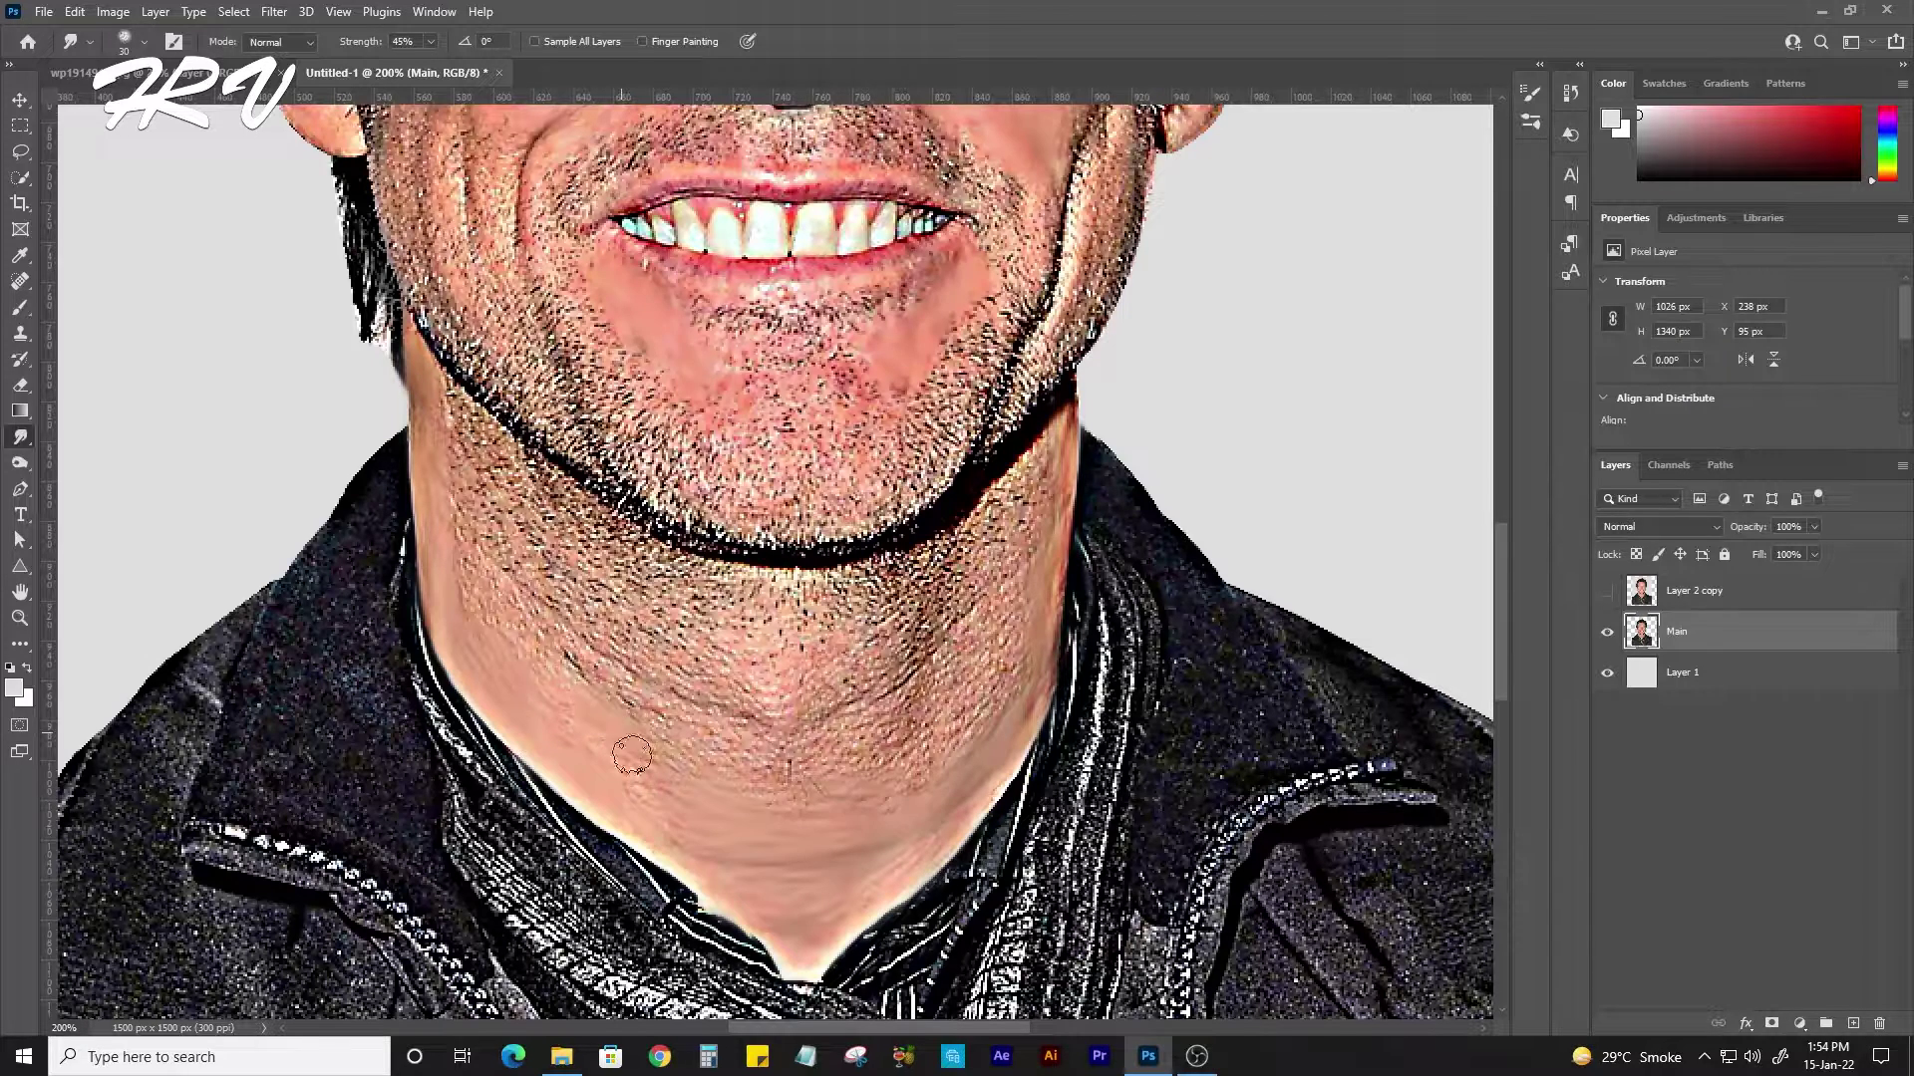
{"action": "left_click_drag", "start_coordinate": [459, 558], "coordinate": [536, 603]}
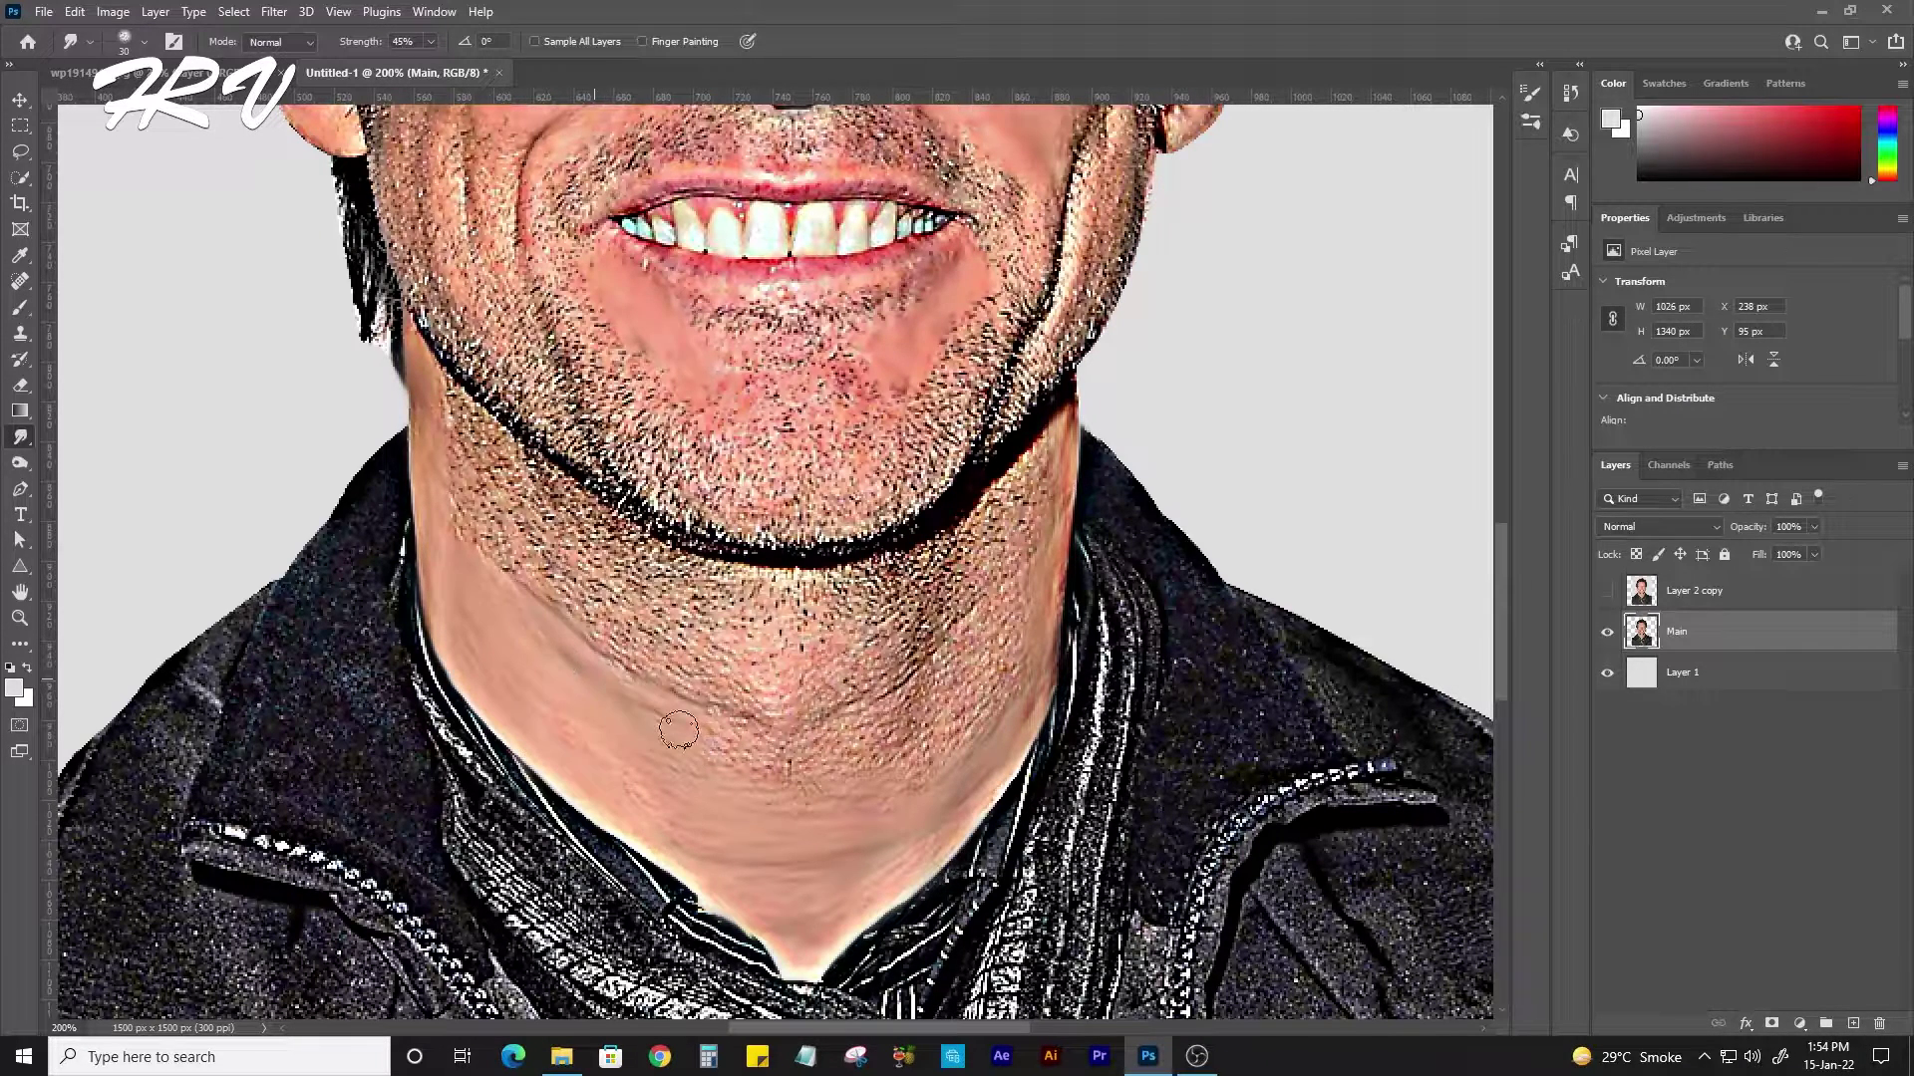
{"action": "mouse_move", "coordinate": [780, 755]}
{"action": "left_mouse_down"}
{"action": "mouse_move", "coordinate": [912, 718]}
{"action": "mouse_move", "coordinate": [909, 789]}
{"action": "left_mouse_up"}
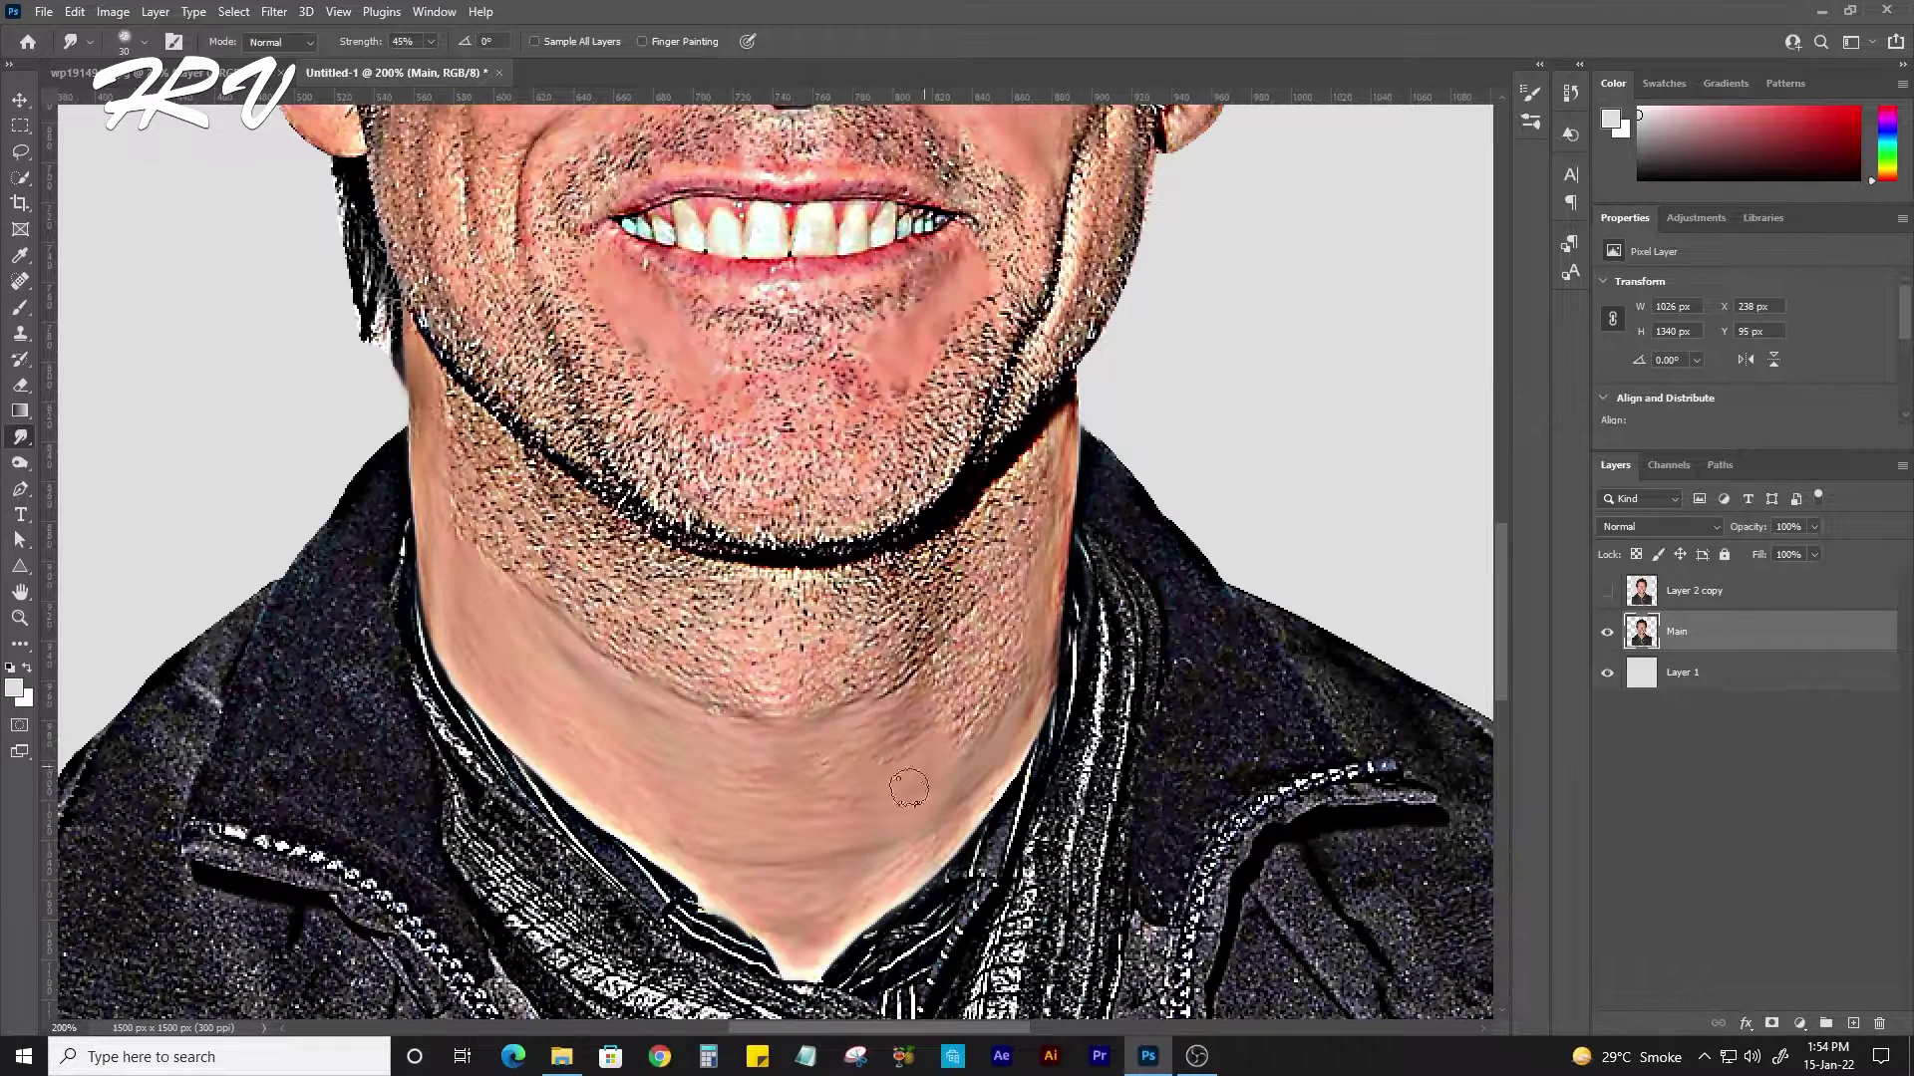
{"action": "mouse_move", "coordinate": [1004, 685]}
{"action": "left_mouse_down"}
{"action": "mouse_move", "coordinate": [957, 657]}
{"action": "mouse_move", "coordinate": [869, 735]}
{"action": "left_mouse_up"}
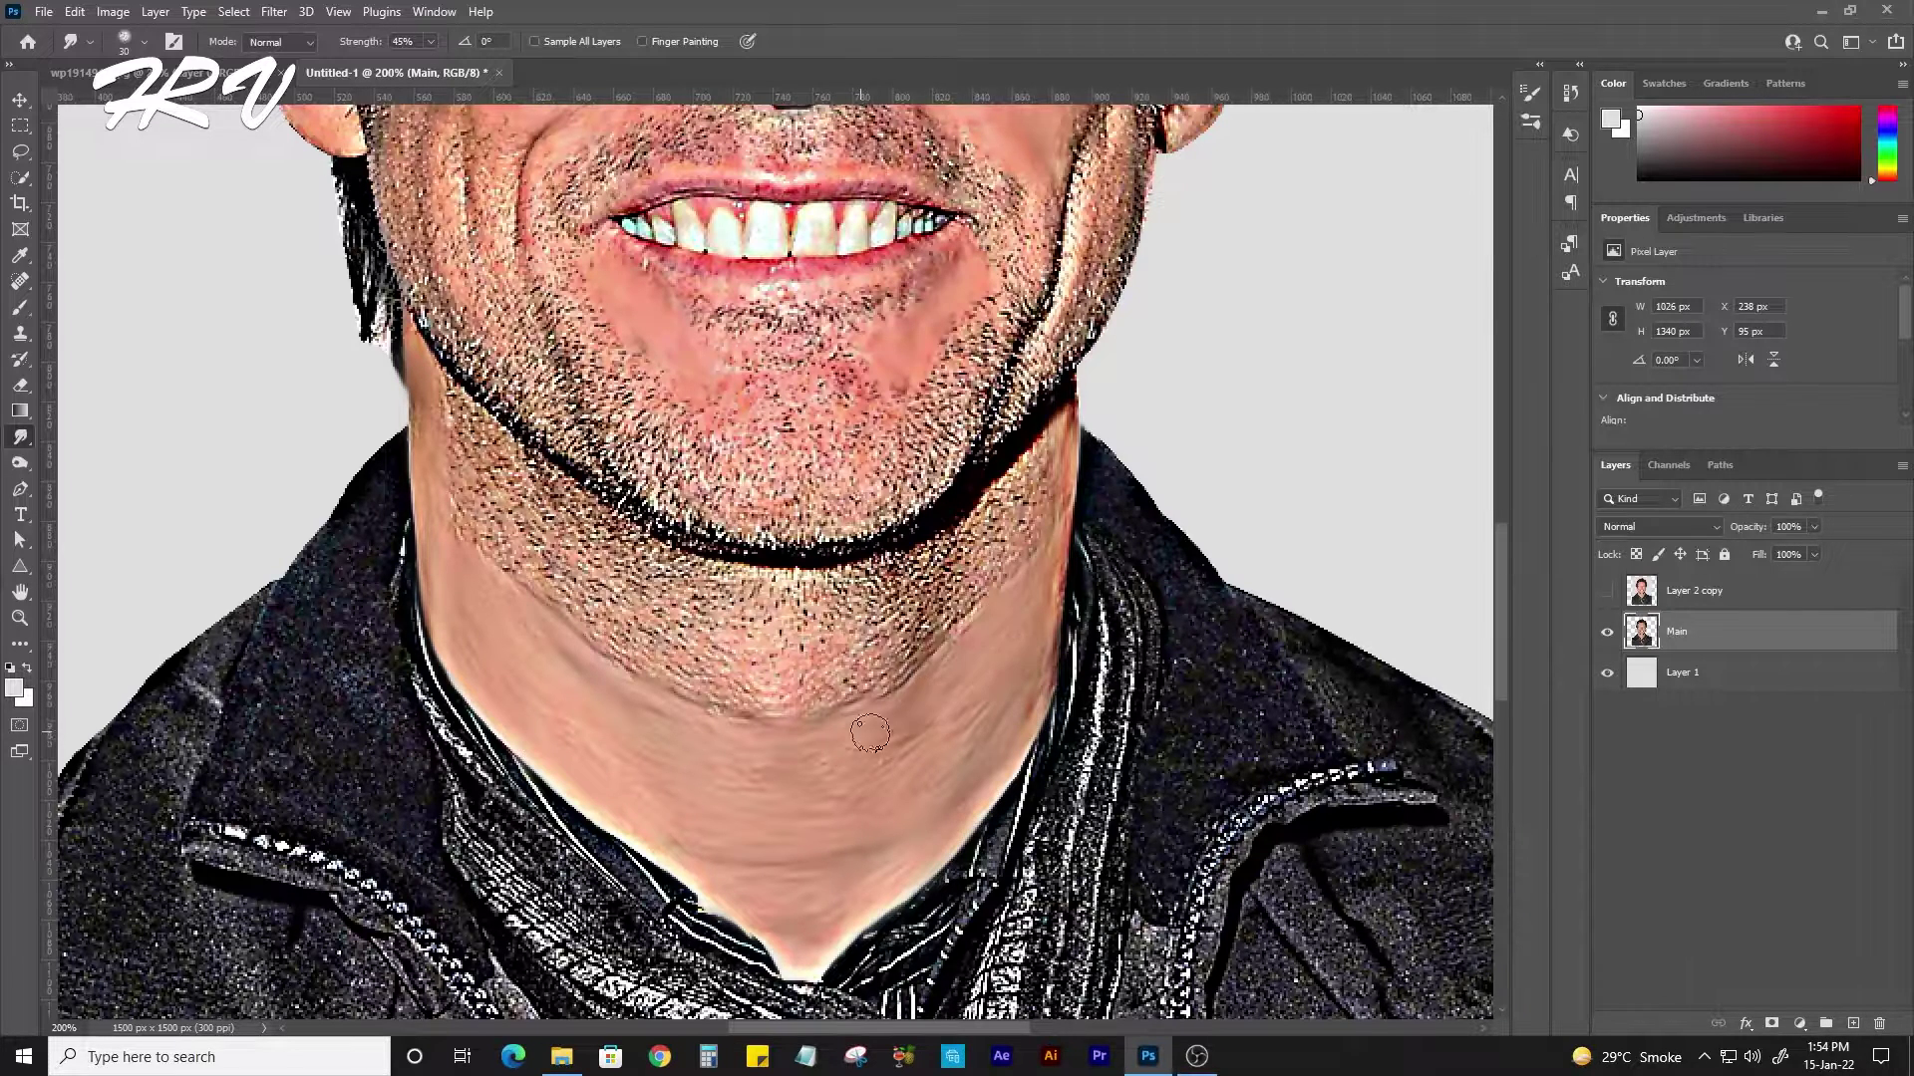
{"action": "left_click_drag", "start_coordinate": [1038, 488], "coordinate": [1037, 455]}
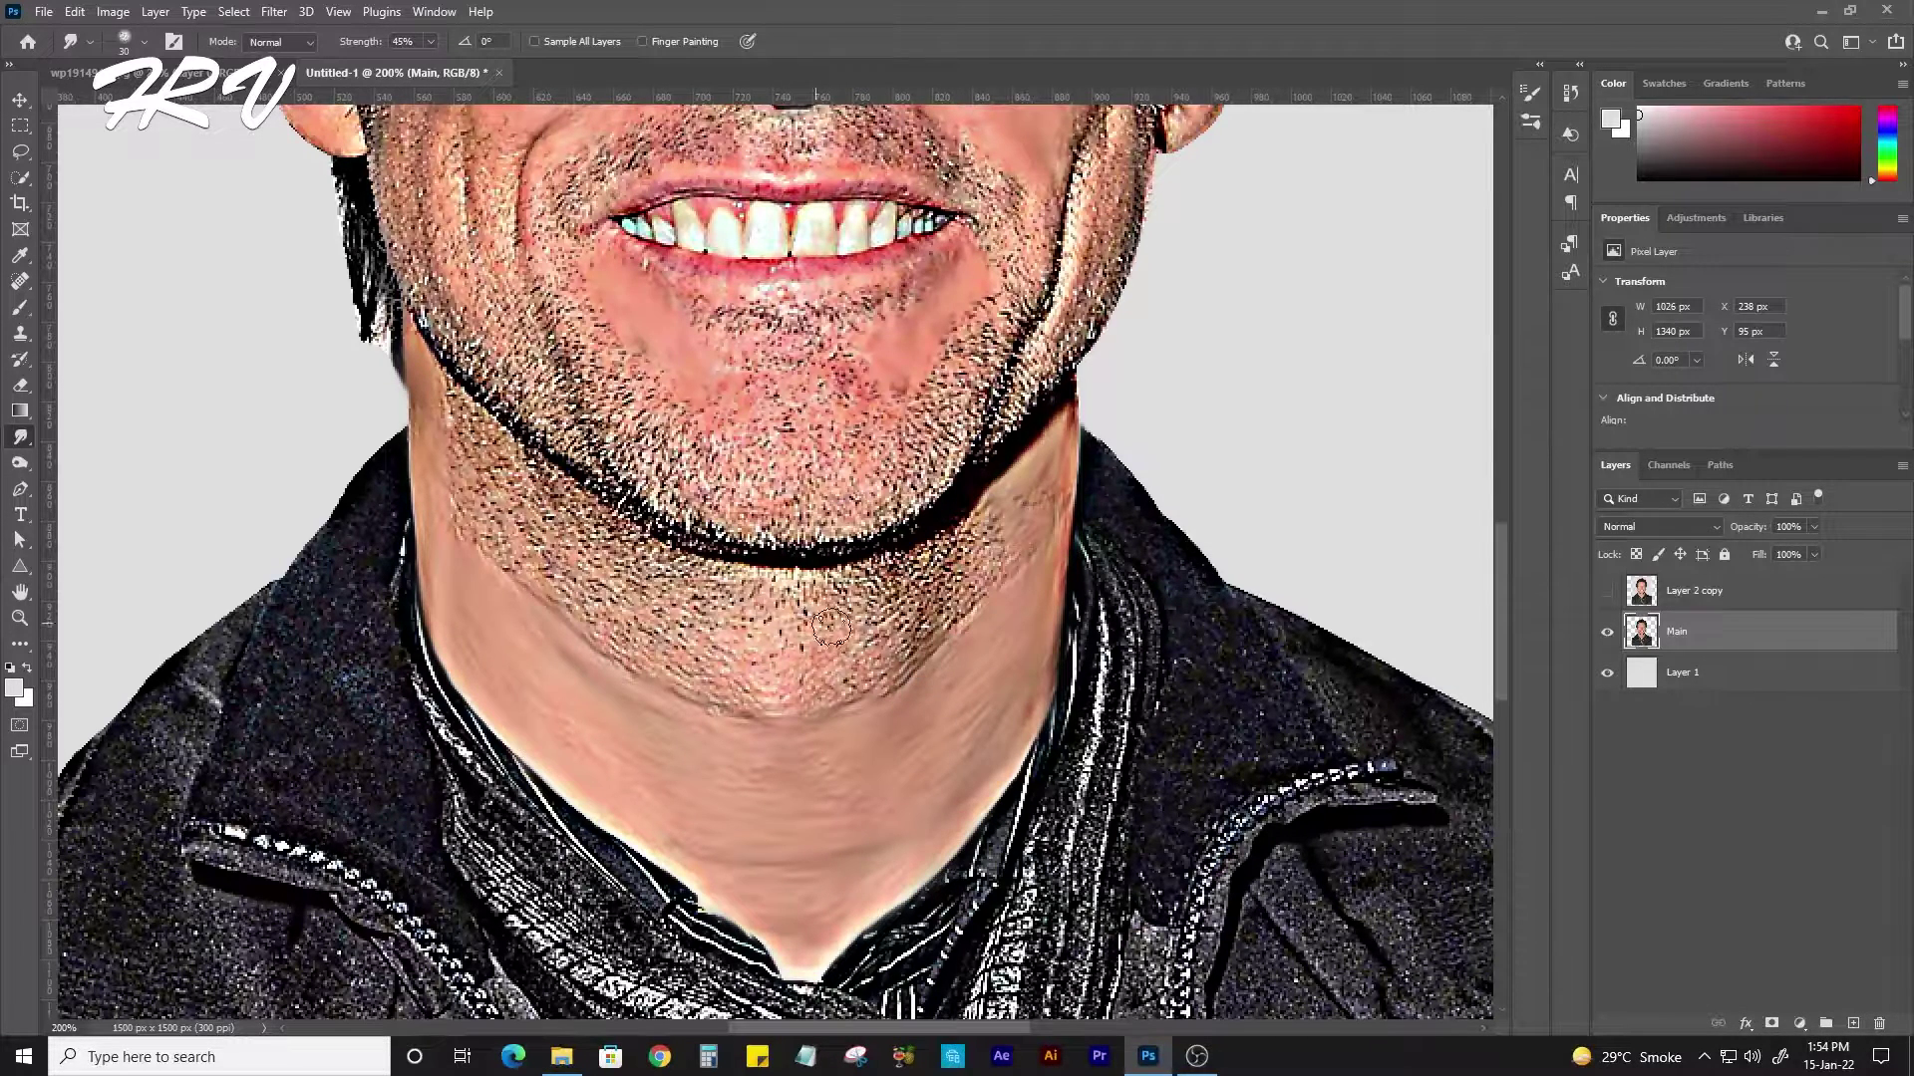
{"action": "mouse_move", "coordinate": [832, 626]}
{"action": "left_mouse_down"}
{"action": "mouse_move", "coordinate": [877, 688]}
{"action": "mouse_move", "coordinate": [986, 608]}
{"action": "mouse_move", "coordinate": [881, 578]}
{"action": "mouse_move", "coordinate": [738, 578]}
{"action": "mouse_move", "coordinate": [579, 523]}
{"action": "mouse_move", "coordinate": [455, 412]}
{"action": "left_mouse_up"}
{"action": "mouse_move", "coordinate": [531, 474]}
{"action": "left_mouse_down"}
{"action": "mouse_move", "coordinate": [653, 558]}
{"action": "mouse_move", "coordinate": [848, 628]}
{"action": "left_mouse_up"}
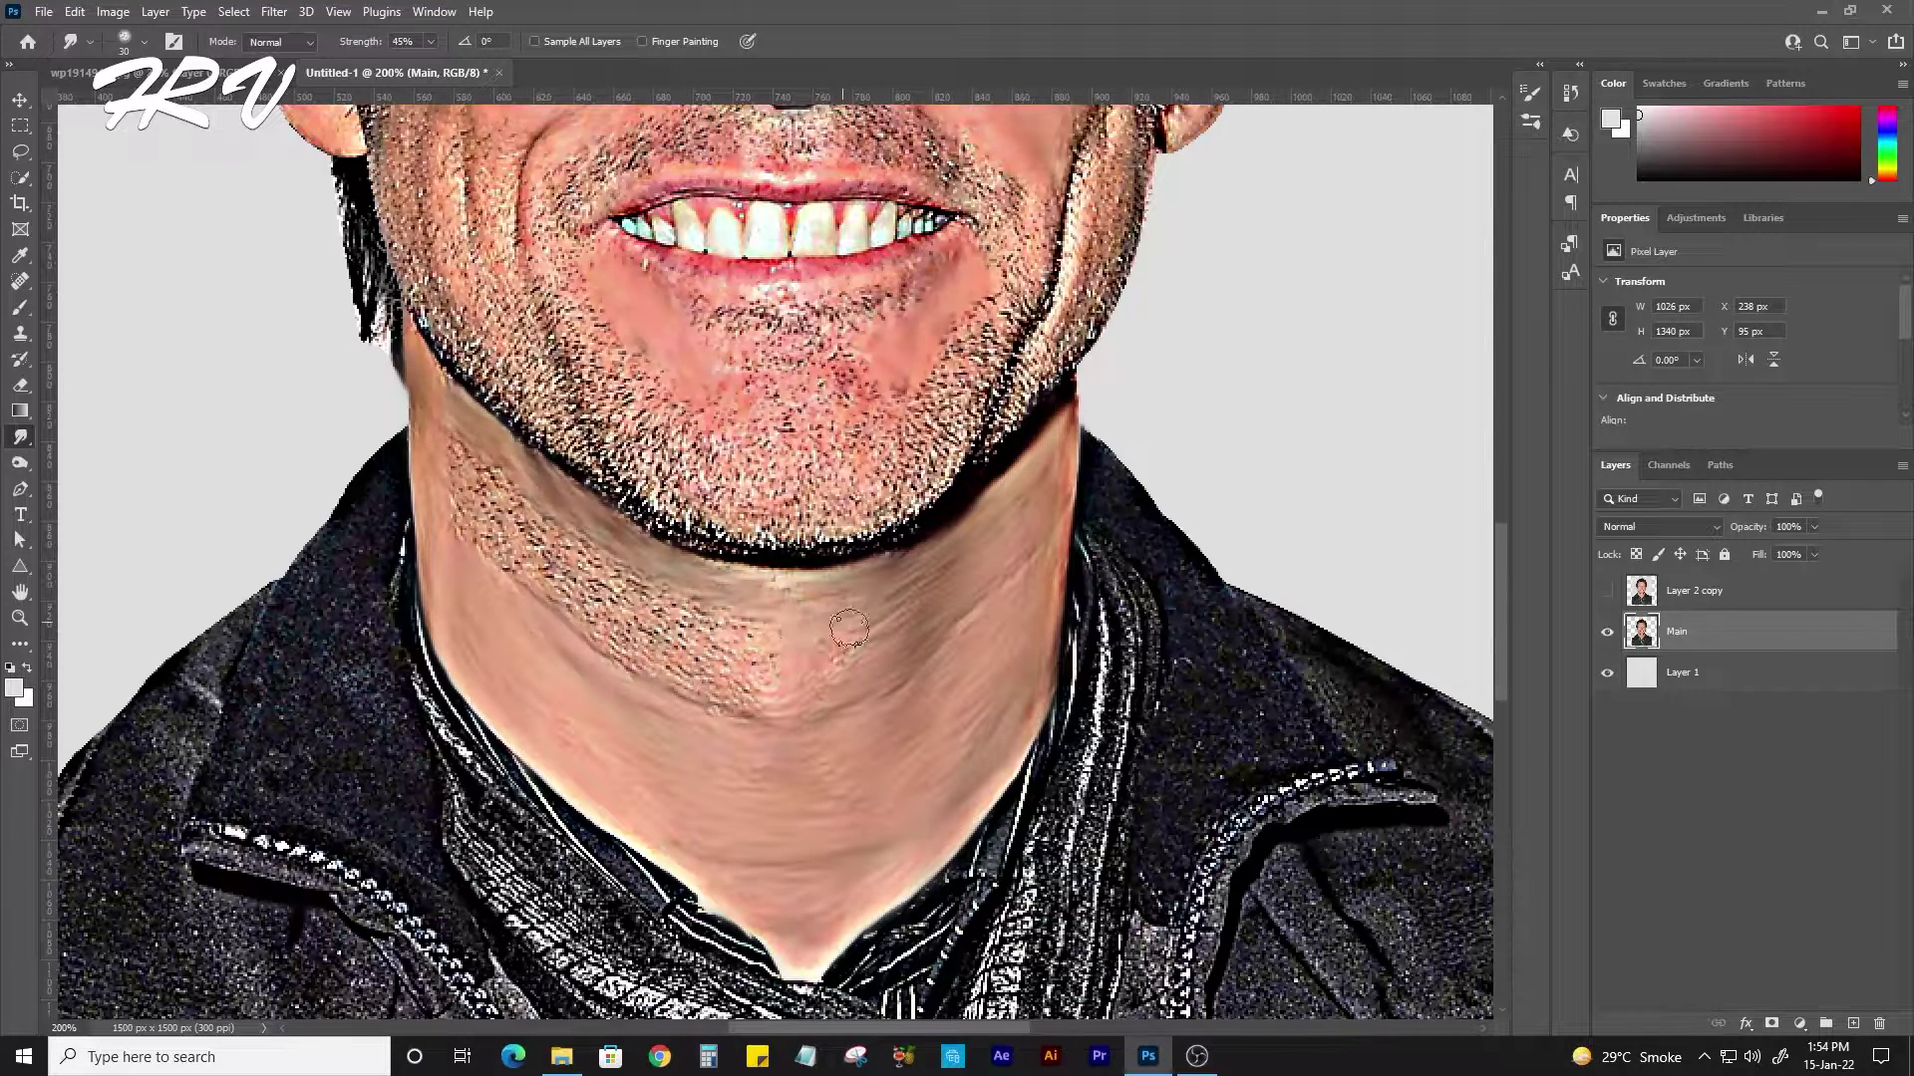
{"action": "left_click_drag", "start_coordinate": [721, 695], "coordinate": [494, 556]}
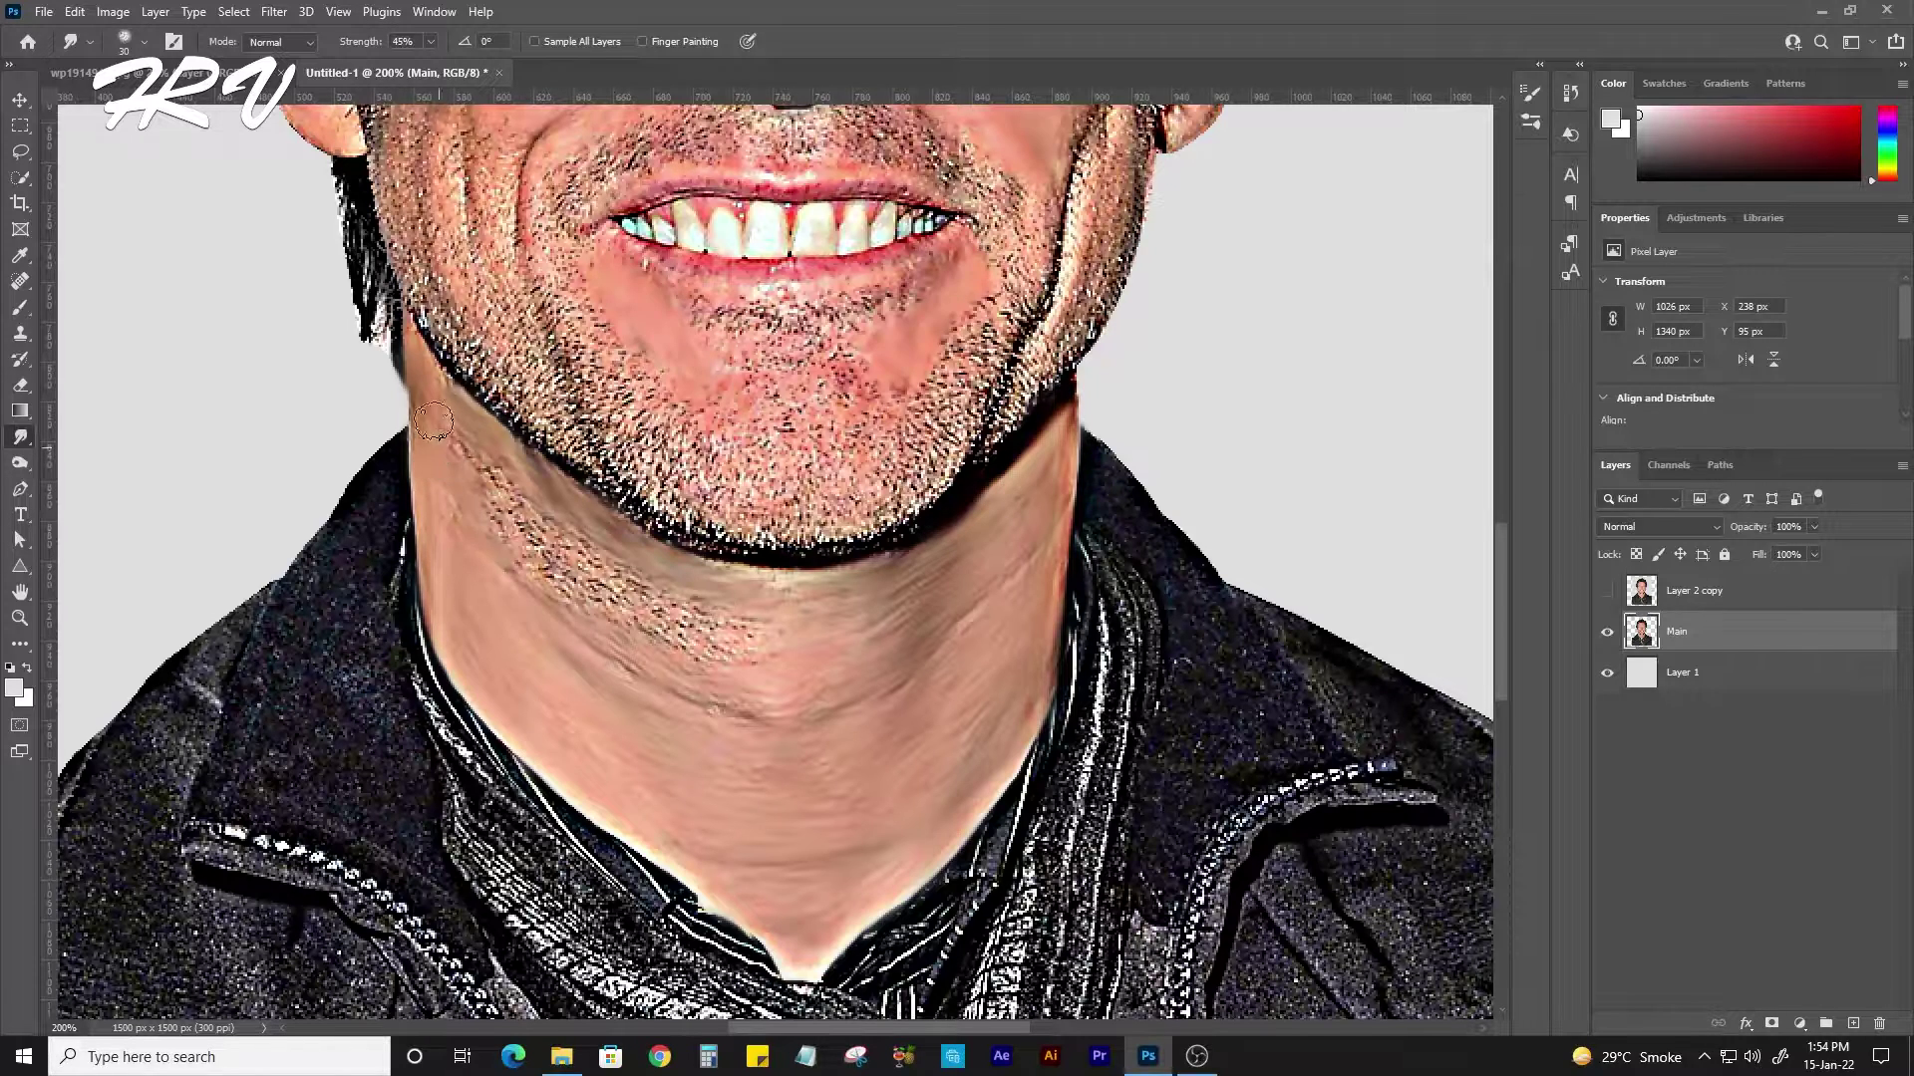
{"action": "left_click_drag", "start_coordinate": [576, 543], "coordinate": [650, 619]}
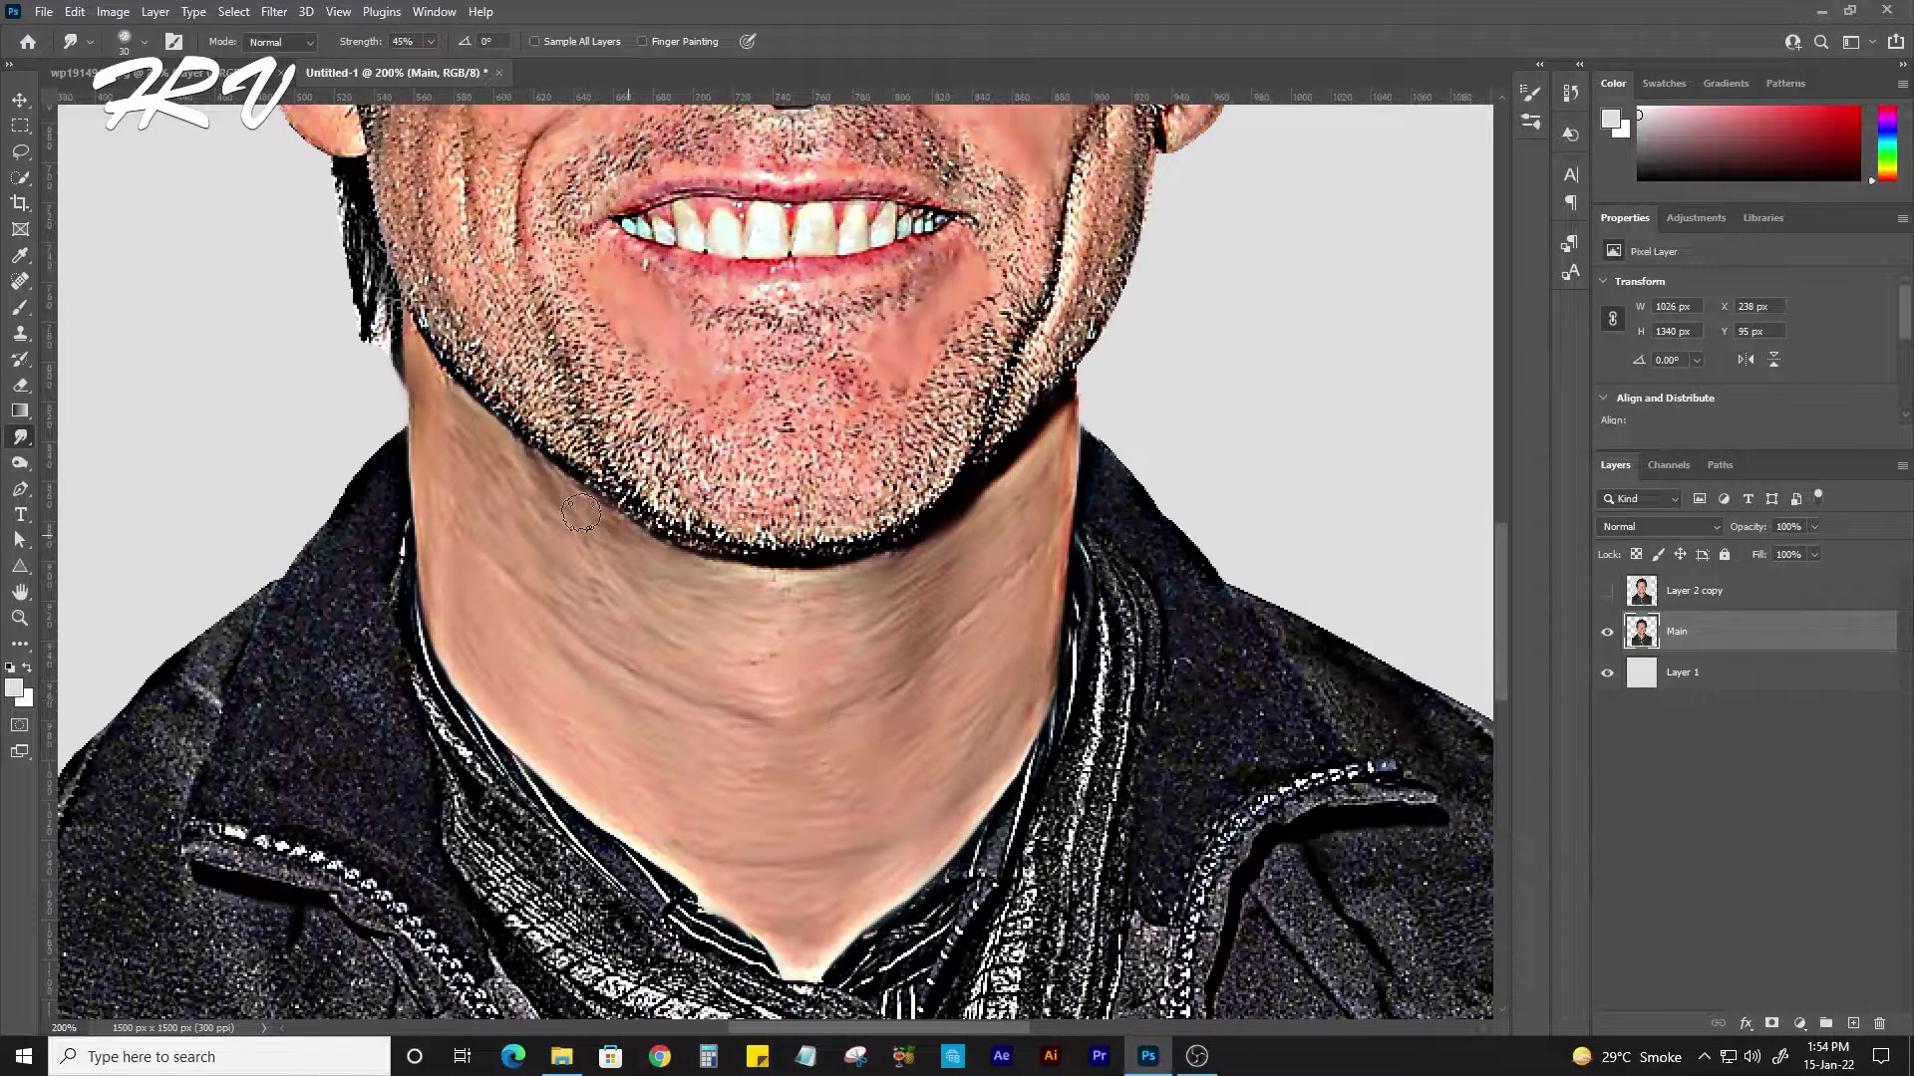
Pull the dark jacket collar into a smooth stripe down over the jacket.
{"action": "left_click_drag", "start_coordinate": [876, 671], "coordinate": [1059, 598]}
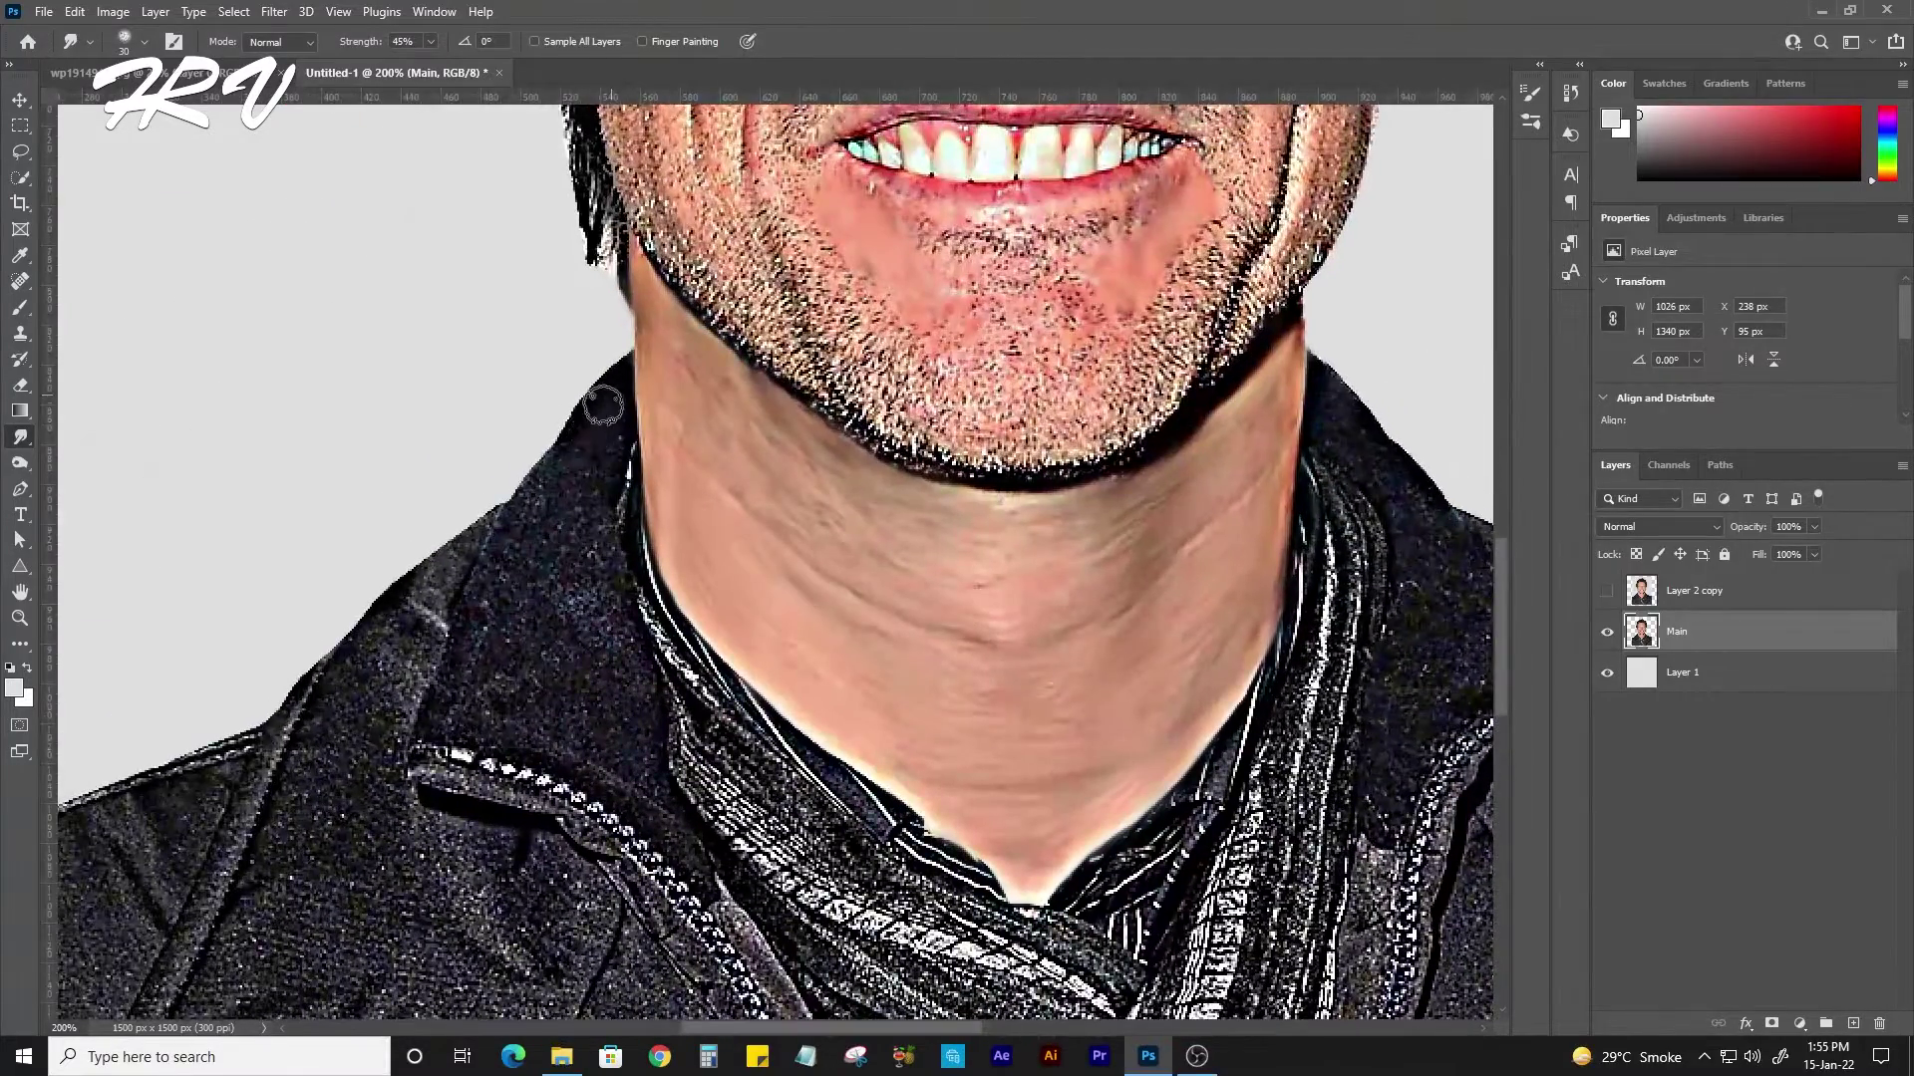
{"action": "left_click_drag", "start_coordinate": [523, 515], "coordinate": [434, 729]}
{"action": "mouse_move", "coordinate": [584, 523]}
{"action": "left_mouse_down"}
{"action": "mouse_move", "coordinate": [593, 588]}
{"action": "mouse_move", "coordinate": [563, 611]}
{"action": "left_mouse_up"}
{"action": "mouse_move", "coordinate": [638, 771]}
{"action": "left_mouse_down"}
{"action": "mouse_move", "coordinate": [508, 742]}
{"action": "mouse_move", "coordinate": [497, 697]}
{"action": "left_mouse_up"}
Smear the collar stitching, lapel fabric and dark collar edge into smooth strokes.
{"action": "left_click_drag", "start_coordinate": [648, 706], "coordinate": [605, 496]}
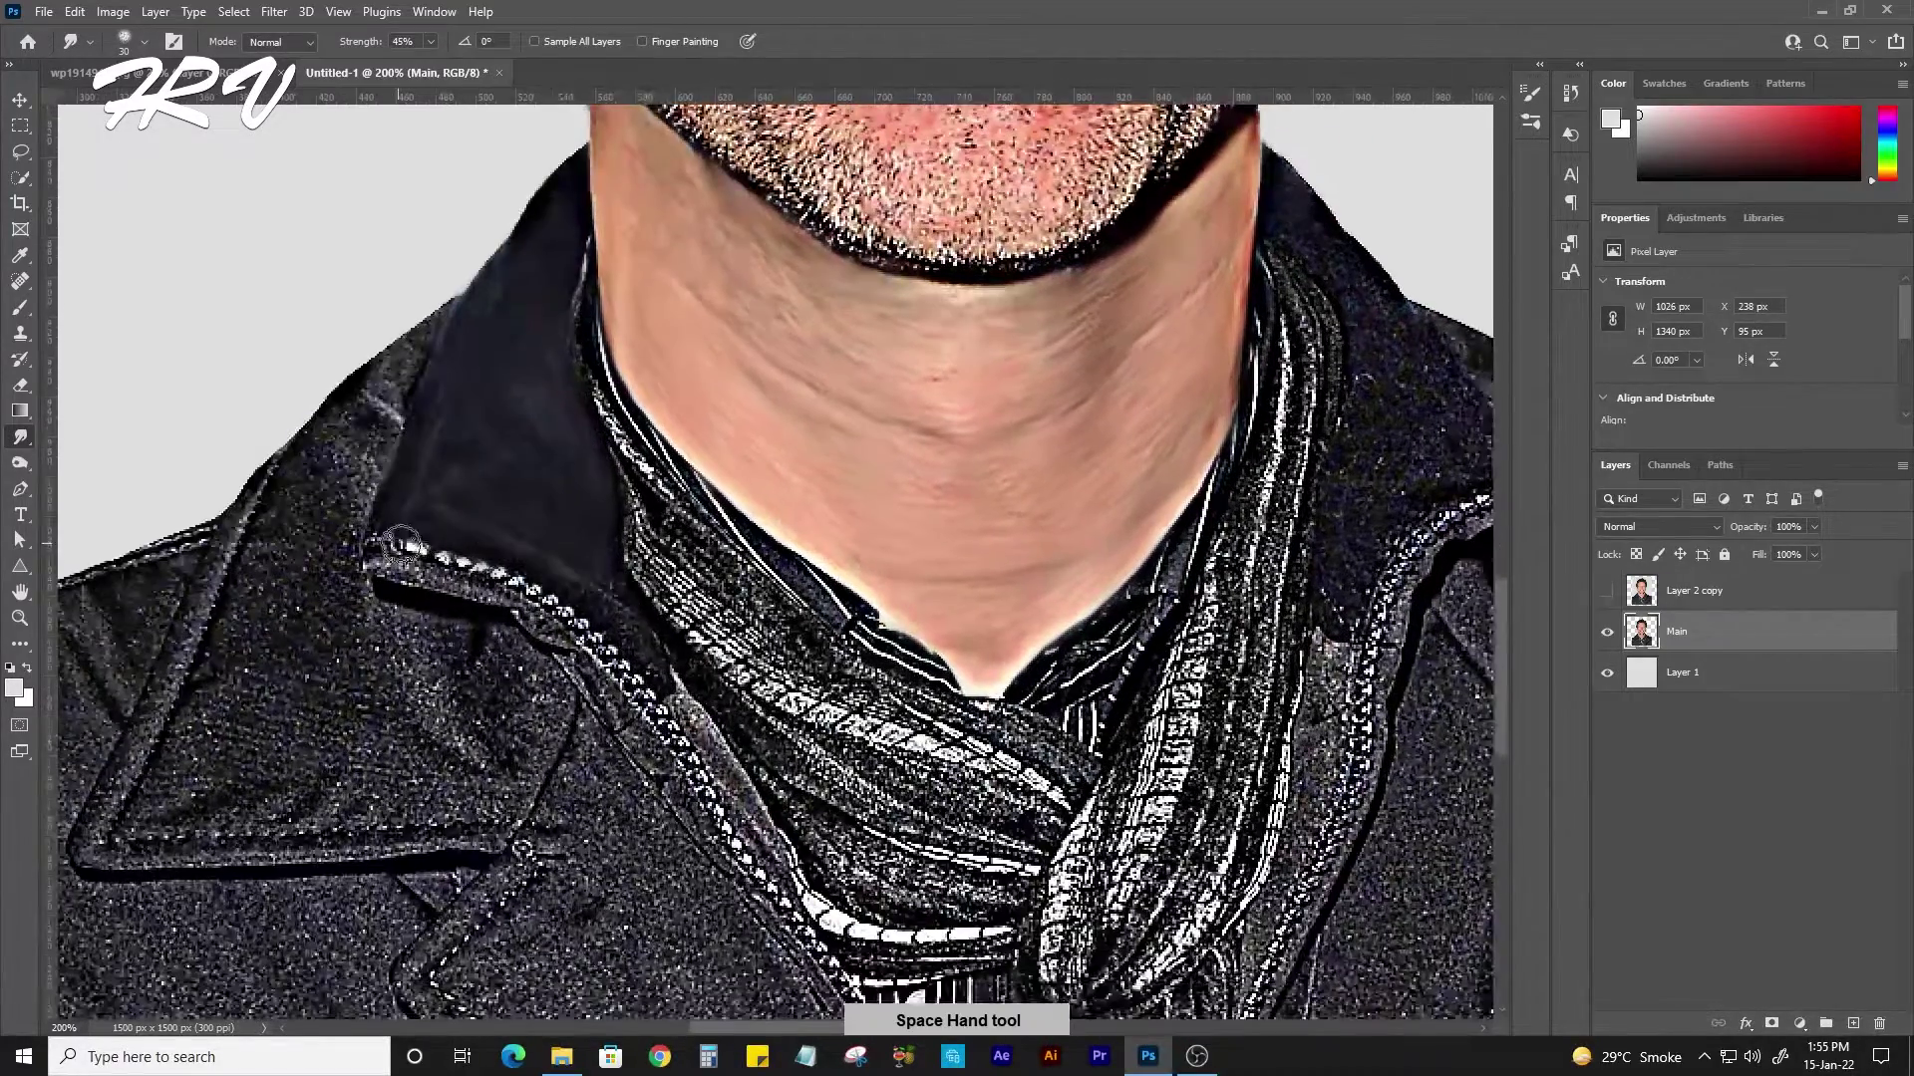
{"action": "mouse_move", "coordinate": [394, 544]}
{"action": "left_mouse_down"}
{"action": "mouse_move", "coordinate": [588, 638]}
{"action": "mouse_move", "coordinate": [755, 865]}
{"action": "mouse_move", "coordinate": [628, 630]}
{"action": "mouse_move", "coordinate": [388, 571]}
{"action": "left_mouse_up"}
{"action": "mouse_move", "coordinate": [529, 630]}
{"action": "left_mouse_down"}
{"action": "mouse_move", "coordinate": [688, 797]}
{"action": "mouse_move", "coordinate": [738, 778]}
{"action": "mouse_move", "coordinate": [693, 694]}
{"action": "mouse_move", "coordinate": [957, 842]}
{"action": "mouse_move", "coordinate": [1022, 857]}
{"action": "left_mouse_up"}
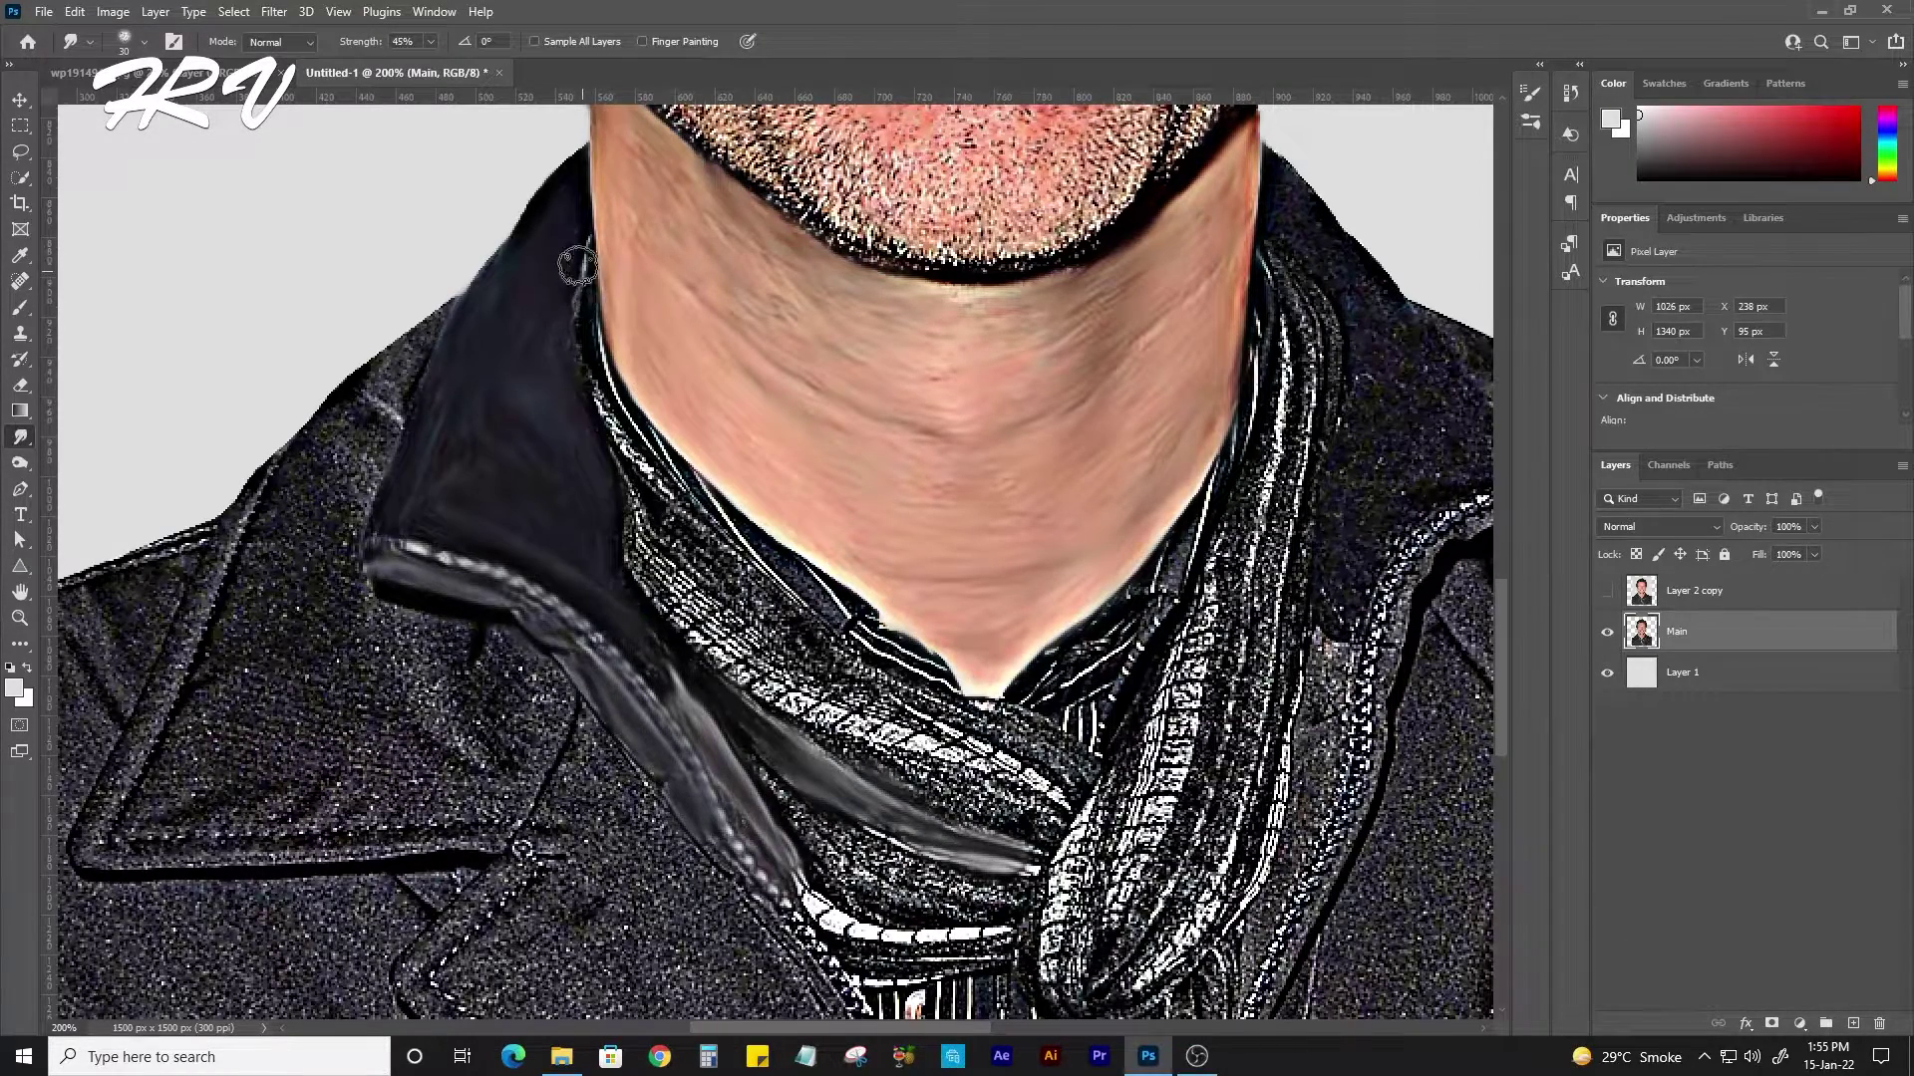
{"action": "mouse_move", "coordinate": [596, 365]}
{"action": "left_mouse_down"}
{"action": "mouse_move", "coordinate": [648, 468]}
{"action": "mouse_move", "coordinate": [865, 628]}
{"action": "left_mouse_up"}
Streak the scarf and the striped shirt collar beside the neck into smooth grey strokes.
{"action": "mouse_move", "coordinate": [634, 517]}
{"action": "left_mouse_down"}
{"action": "mouse_move", "coordinate": [688, 608]}
{"action": "mouse_move", "coordinate": [753, 657]}
{"action": "mouse_move", "coordinate": [838, 723]}
{"action": "mouse_move", "coordinate": [952, 761]}
{"action": "left_mouse_up"}
{"action": "mouse_move", "coordinate": [863, 714]}
{"action": "left_mouse_down"}
{"action": "mouse_move", "coordinate": [722, 625]}
{"action": "mouse_move", "coordinate": [799, 628]}
{"action": "mouse_move", "coordinate": [987, 762]}
{"action": "left_mouse_up"}
{"action": "mouse_move", "coordinate": [867, 623]}
{"action": "left_mouse_down"}
{"action": "mouse_move", "coordinate": [887, 658]}
{"action": "mouse_move", "coordinate": [1087, 772]}
{"action": "mouse_move", "coordinate": [1062, 741]}
{"action": "left_mouse_up"}
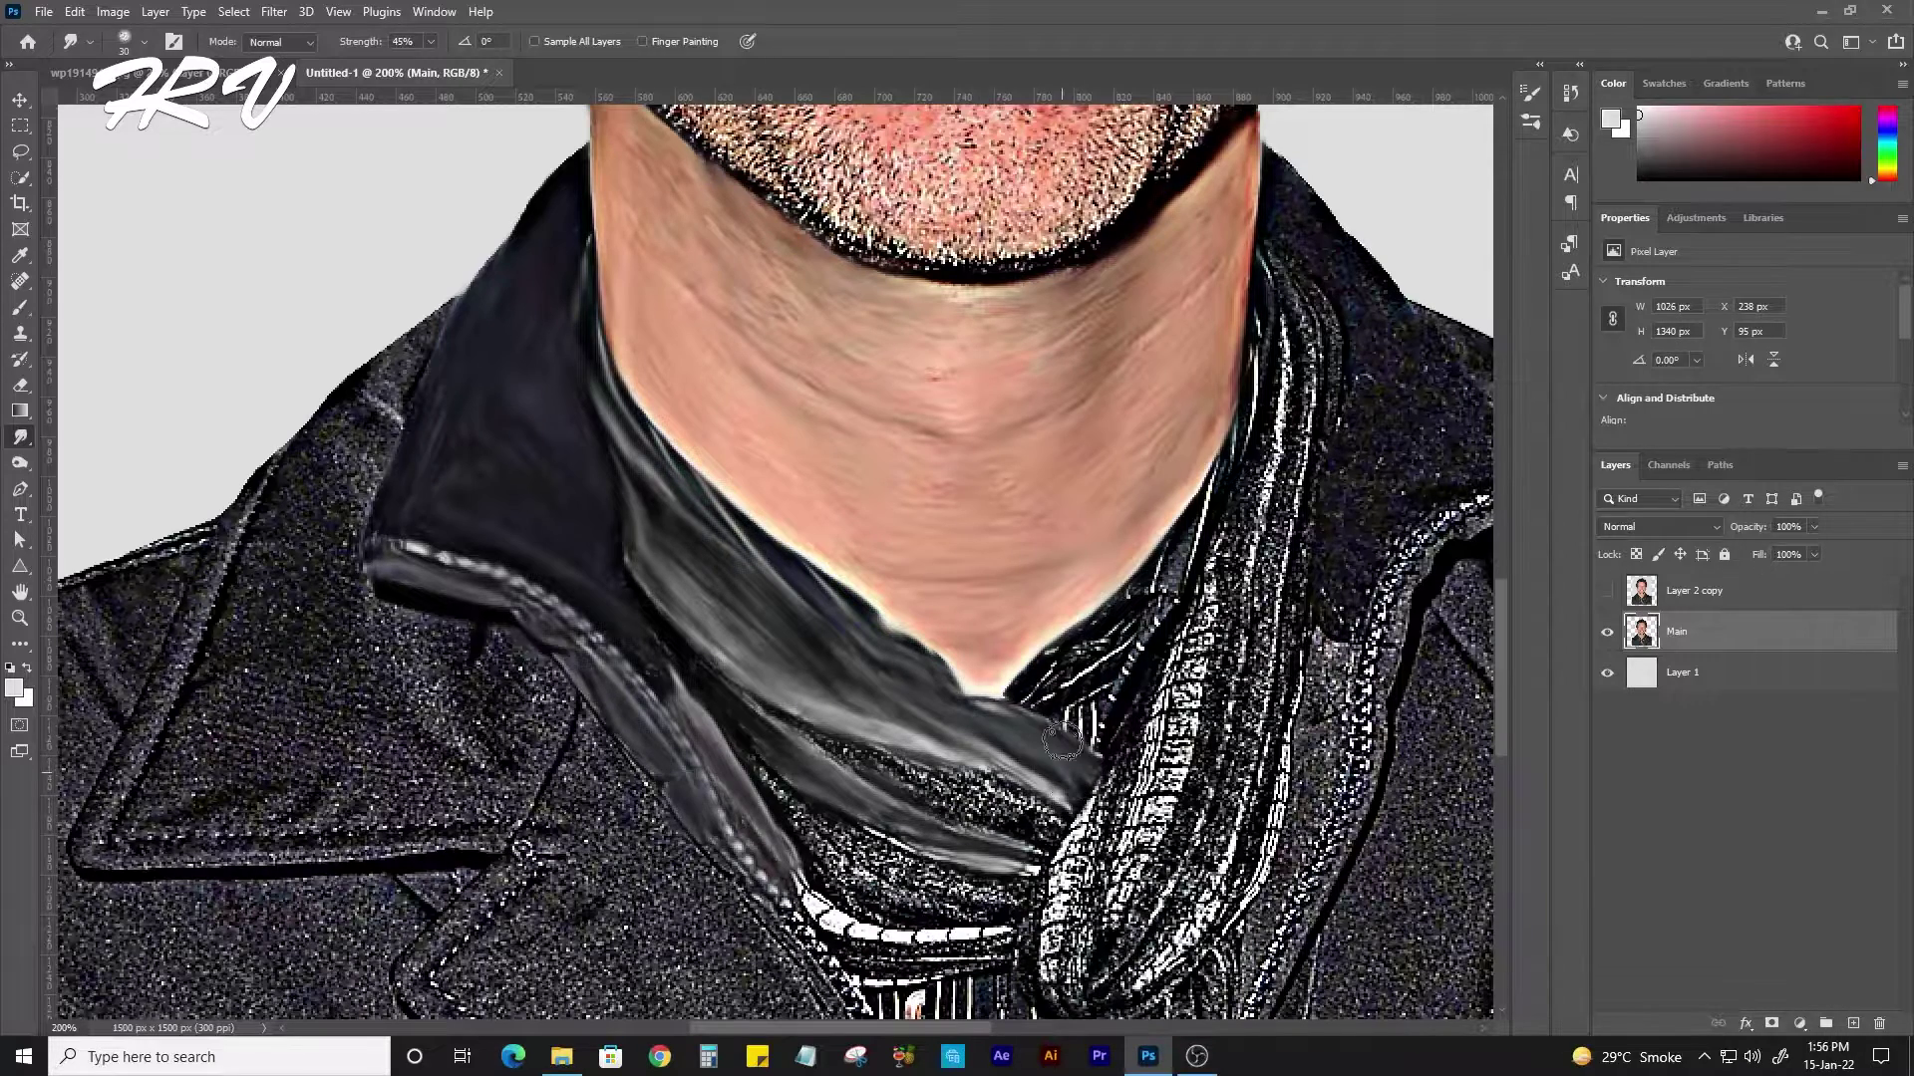
{"action": "mouse_move", "coordinate": [1203, 508]}
{"action": "left_mouse_down"}
{"action": "mouse_move", "coordinate": [1067, 707]}
{"action": "mouse_move", "coordinate": [1041, 670]}
{"action": "left_mouse_up"}
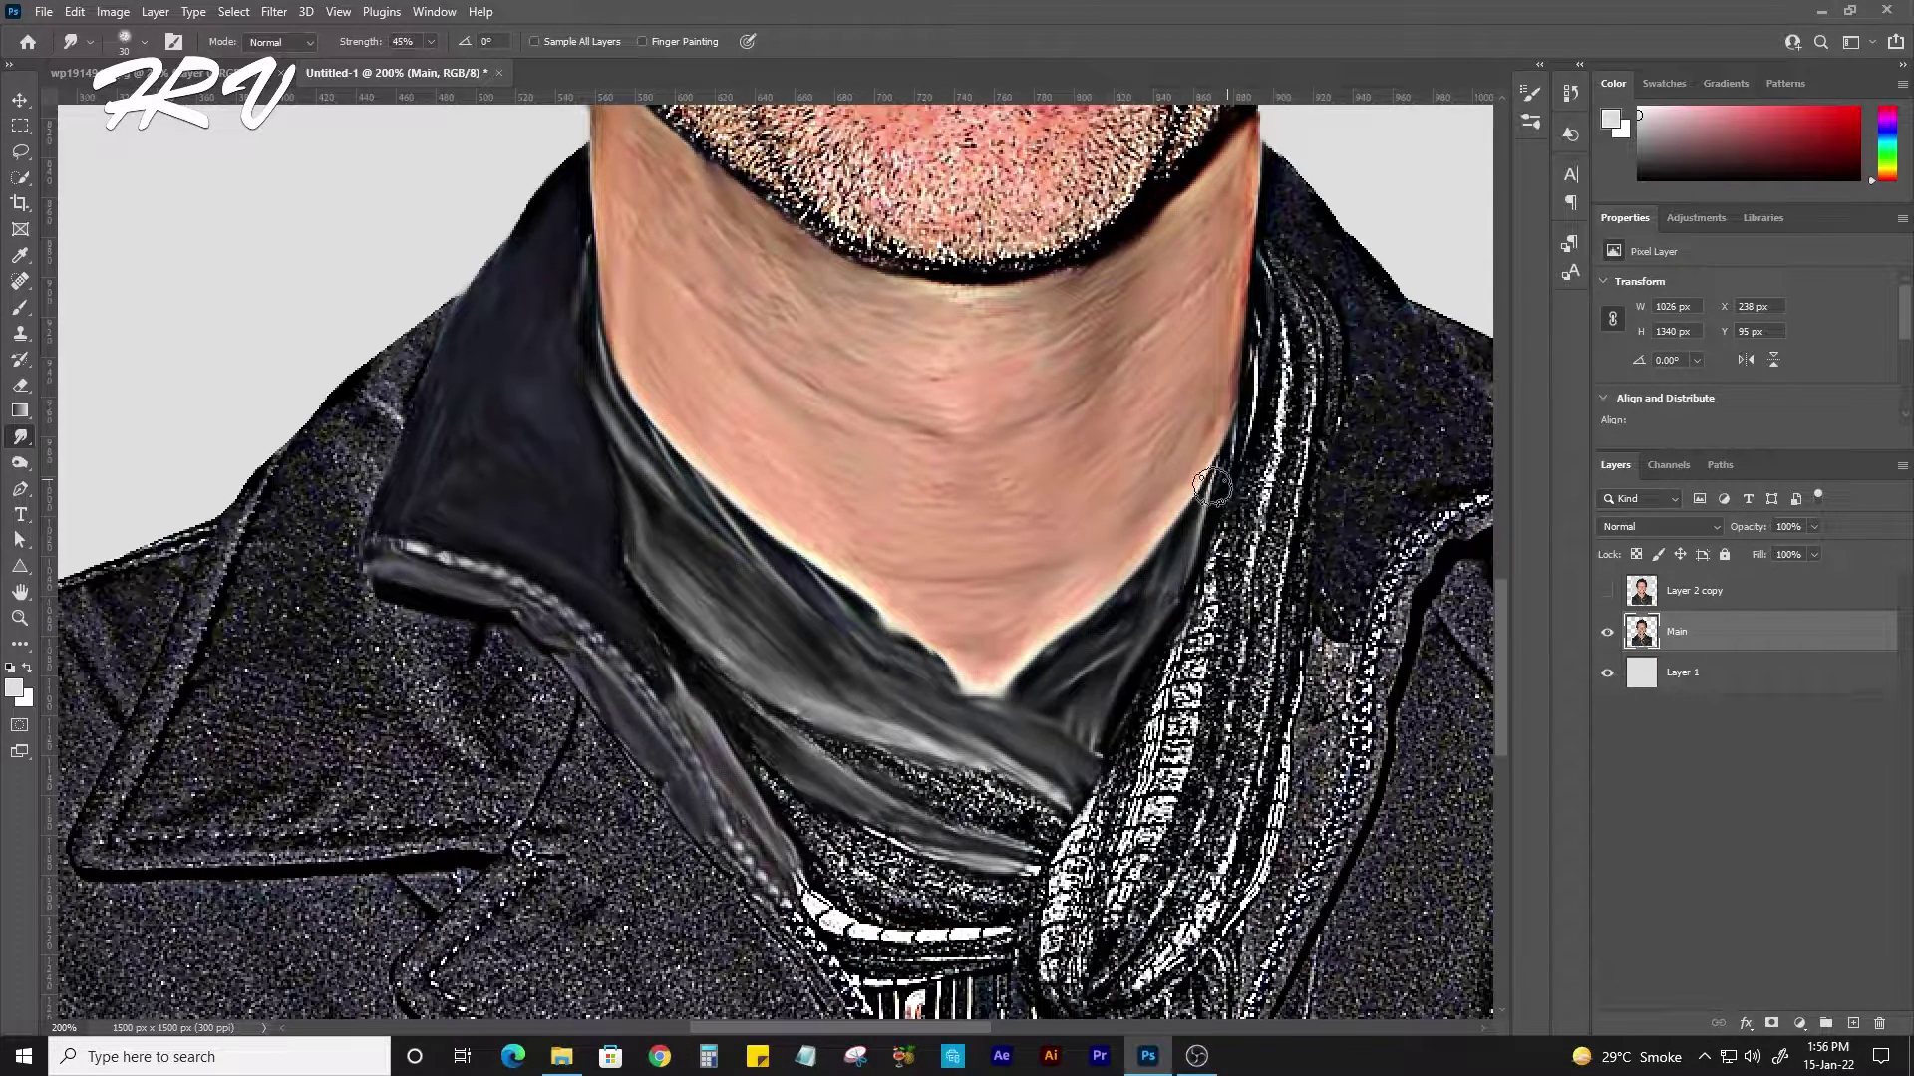
{"action": "mouse_move", "coordinate": [1212, 488]}
{"action": "left_mouse_down"}
{"action": "mouse_move", "coordinate": [1264, 332]}
{"action": "mouse_move", "coordinate": [1048, 356]}
{"action": "left_mouse_up"}
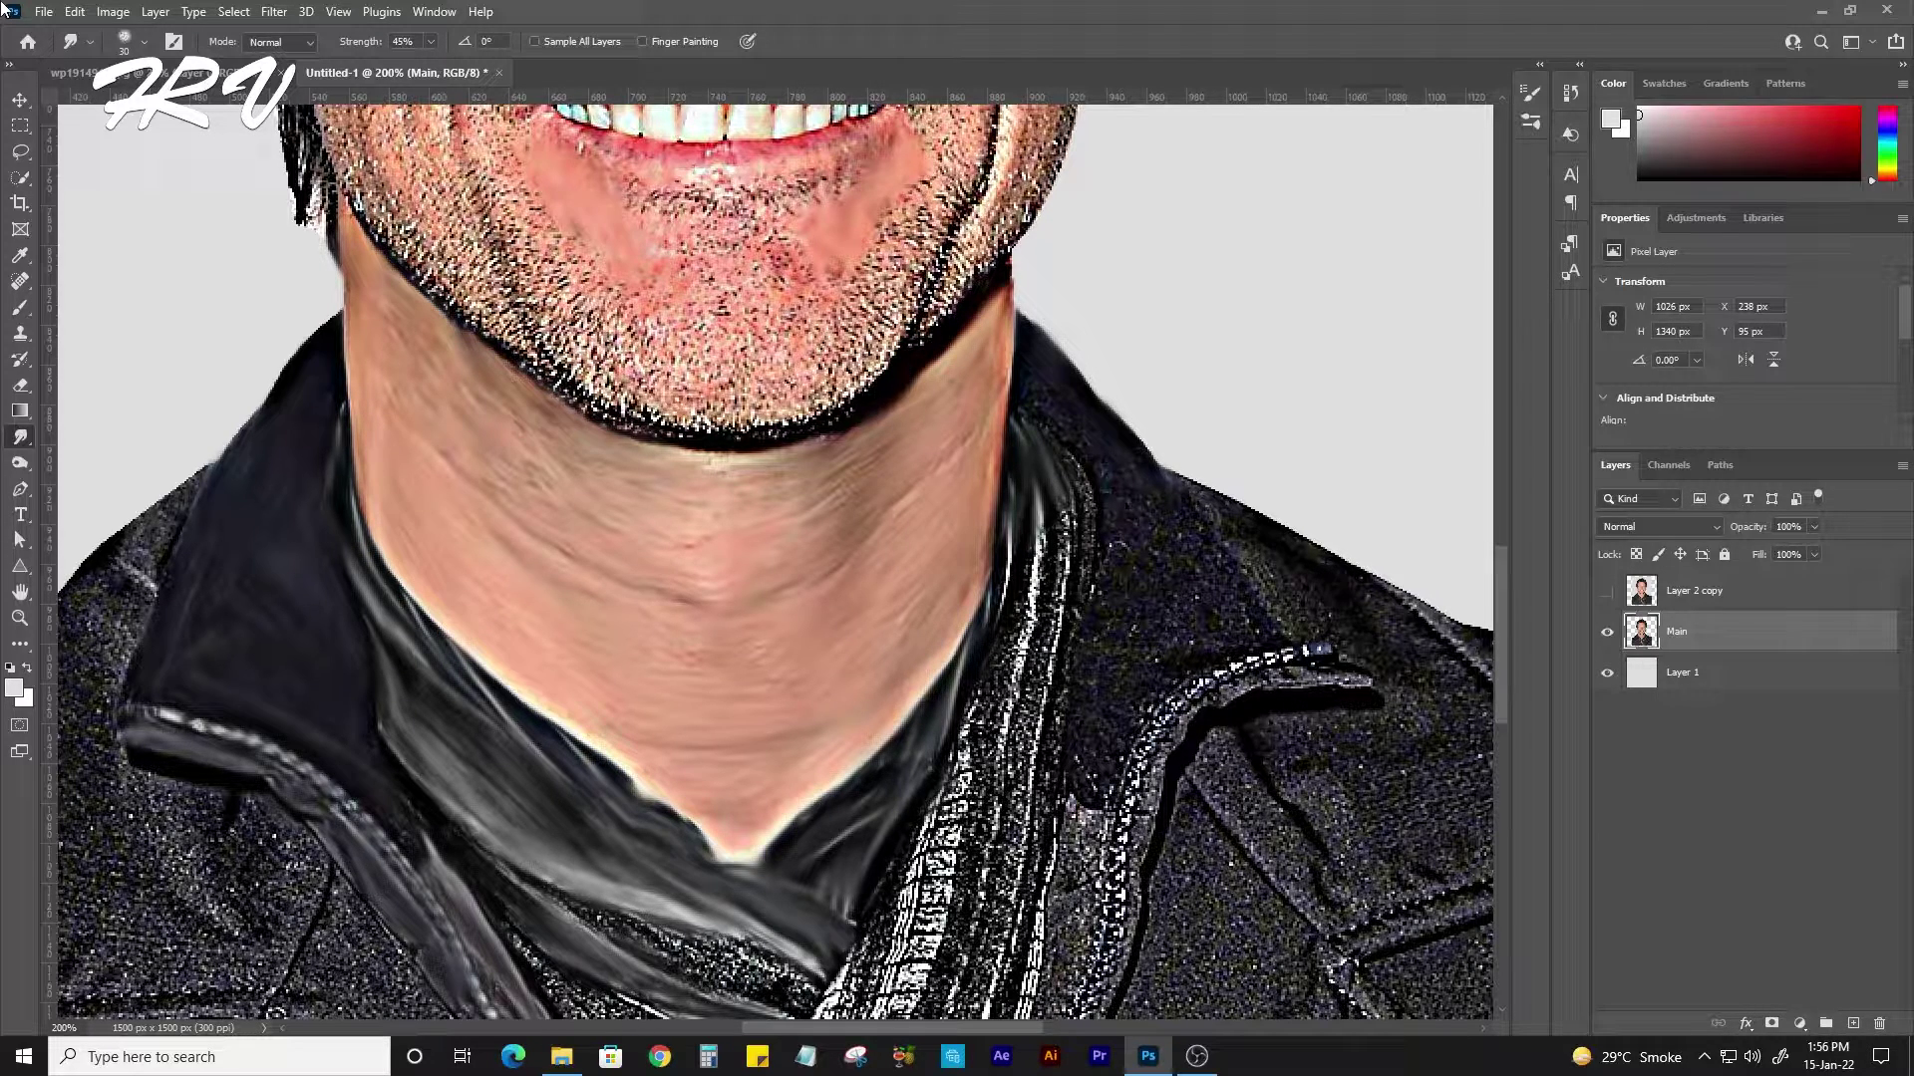
Smudge the dark jacket collar across the right shoulder down to its corner and the zipper.
{"action": "left_click_drag", "start_coordinate": [1134, 456], "coordinate": [1229, 576]}
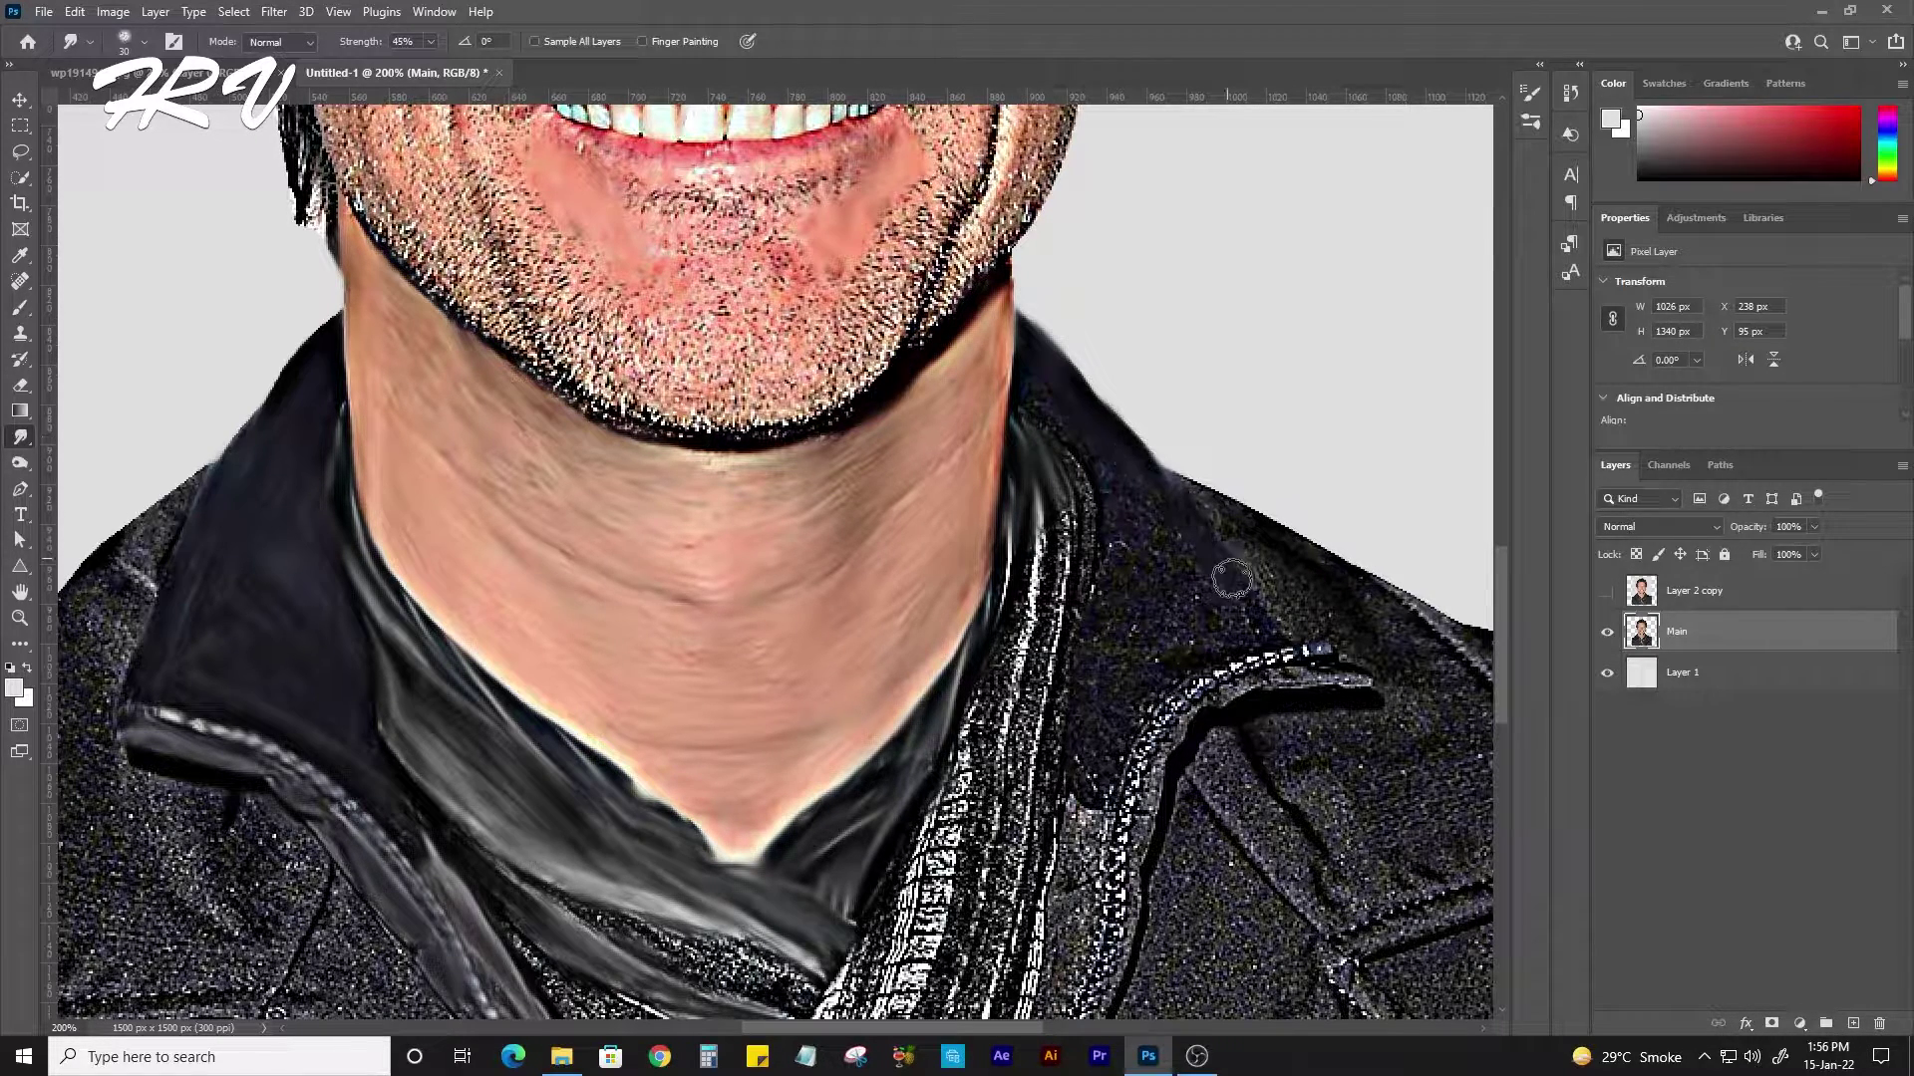
{"action": "left_click_drag", "start_coordinate": [1034, 406], "coordinate": [1102, 556]}
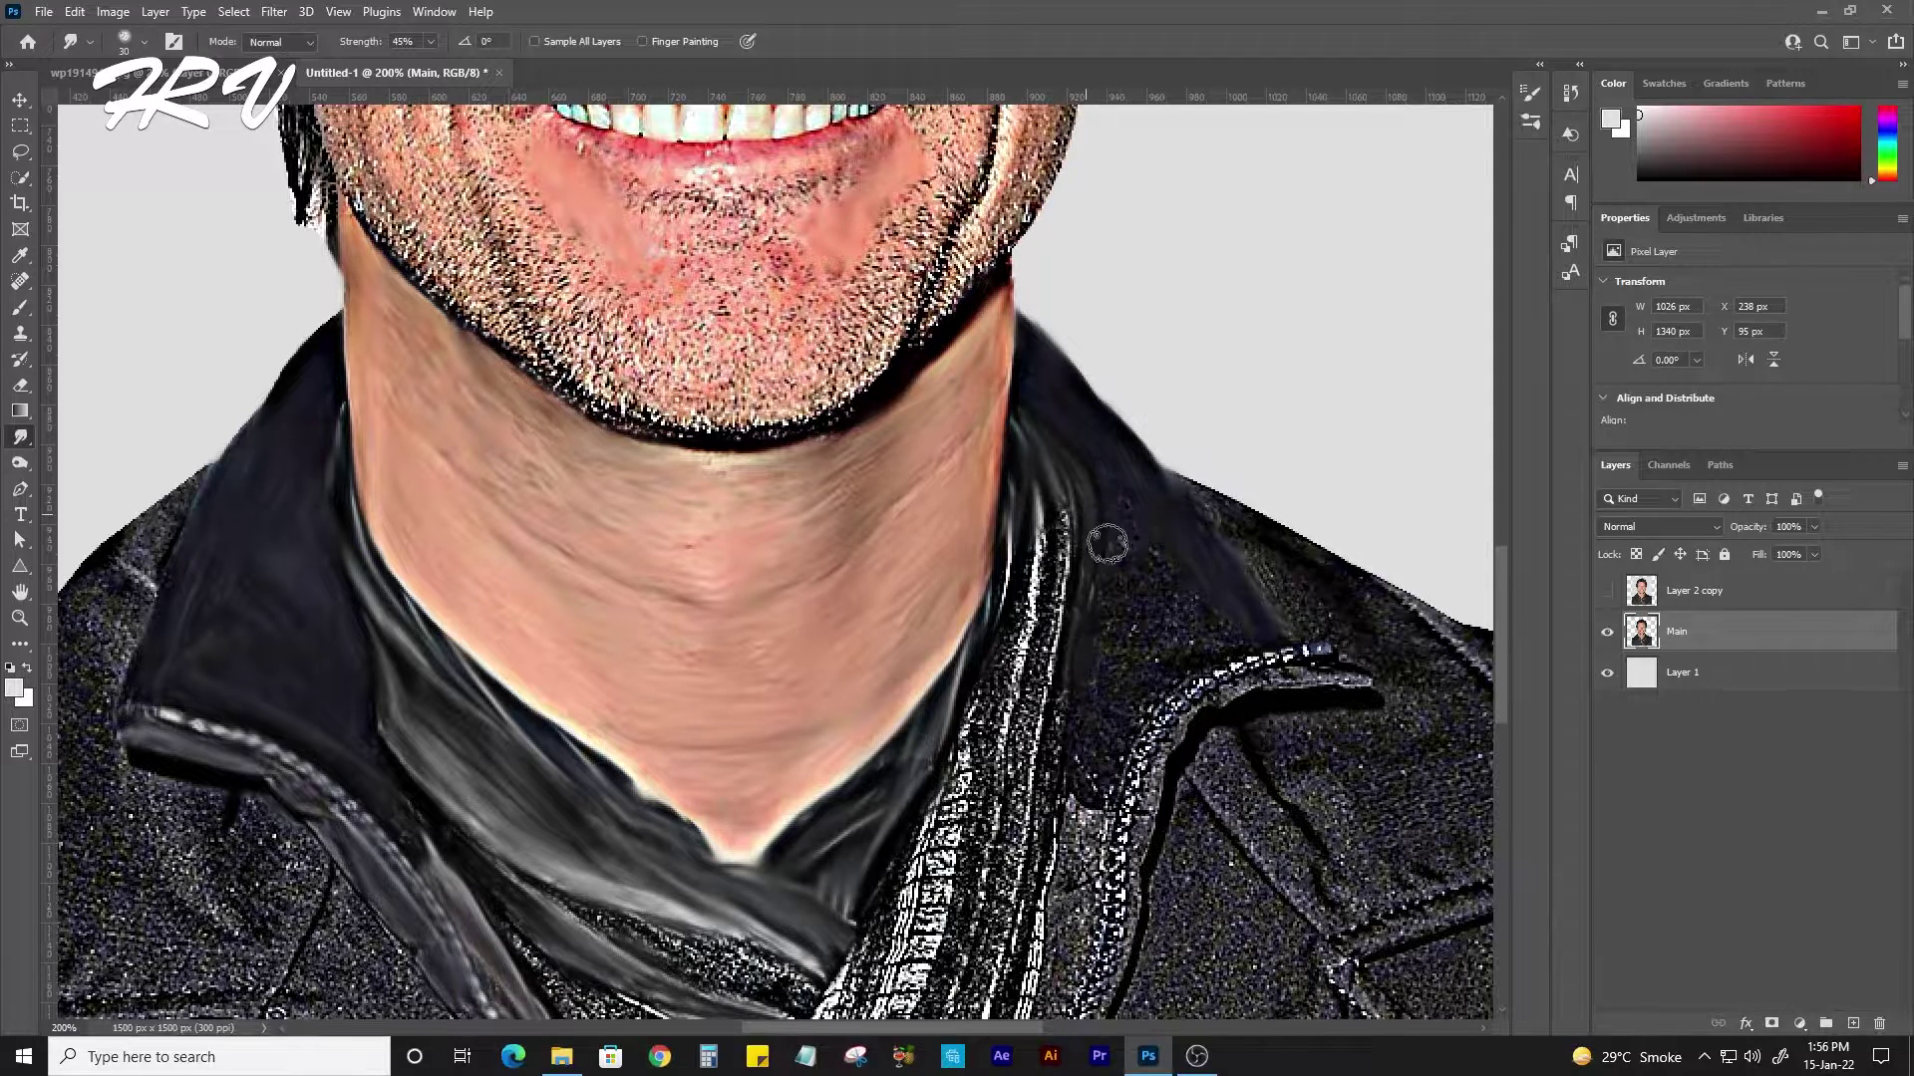
{"action": "mouse_move", "coordinate": [1112, 635]}
{"action": "left_mouse_down"}
{"action": "mouse_move", "coordinate": [1174, 650]}
{"action": "mouse_move", "coordinate": [1097, 757]}
{"action": "left_mouse_up"}
{"action": "mouse_move", "coordinate": [1294, 660]}
{"action": "left_mouse_down"}
{"action": "mouse_move", "coordinate": [1226, 687]}
{"action": "mouse_move", "coordinate": [1136, 797]}
{"action": "mouse_move", "coordinate": [1097, 957]}
{"action": "mouse_move", "coordinate": [1084, 852]}
{"action": "mouse_move", "coordinate": [1061, 987]}
{"action": "mouse_move", "coordinate": [1079, 900]}
{"action": "left_mouse_up"}
{"action": "mouse_move", "coordinate": [1196, 490]}
{"action": "left_mouse_down"}
{"action": "mouse_move", "coordinate": [1037, 439]}
{"action": "mouse_move", "coordinate": [902, 426]}
{"action": "left_mouse_up"}
{"action": "left_click_drag", "start_coordinate": [1097, 525], "coordinate": [1333, 732]}
{"action": "mouse_move", "coordinate": [1281, 797]}
{"action": "left_mouse_down"}
{"action": "mouse_move", "coordinate": [1032, 865]}
{"action": "mouse_move", "coordinate": [907, 716]}
{"action": "mouse_move", "coordinate": [997, 808]}
{"action": "mouse_move", "coordinate": [1021, 798]}
{"action": "mouse_move", "coordinate": [955, 609]}
{"action": "mouse_move", "coordinate": [1002, 540]}
{"action": "left_mouse_up"}
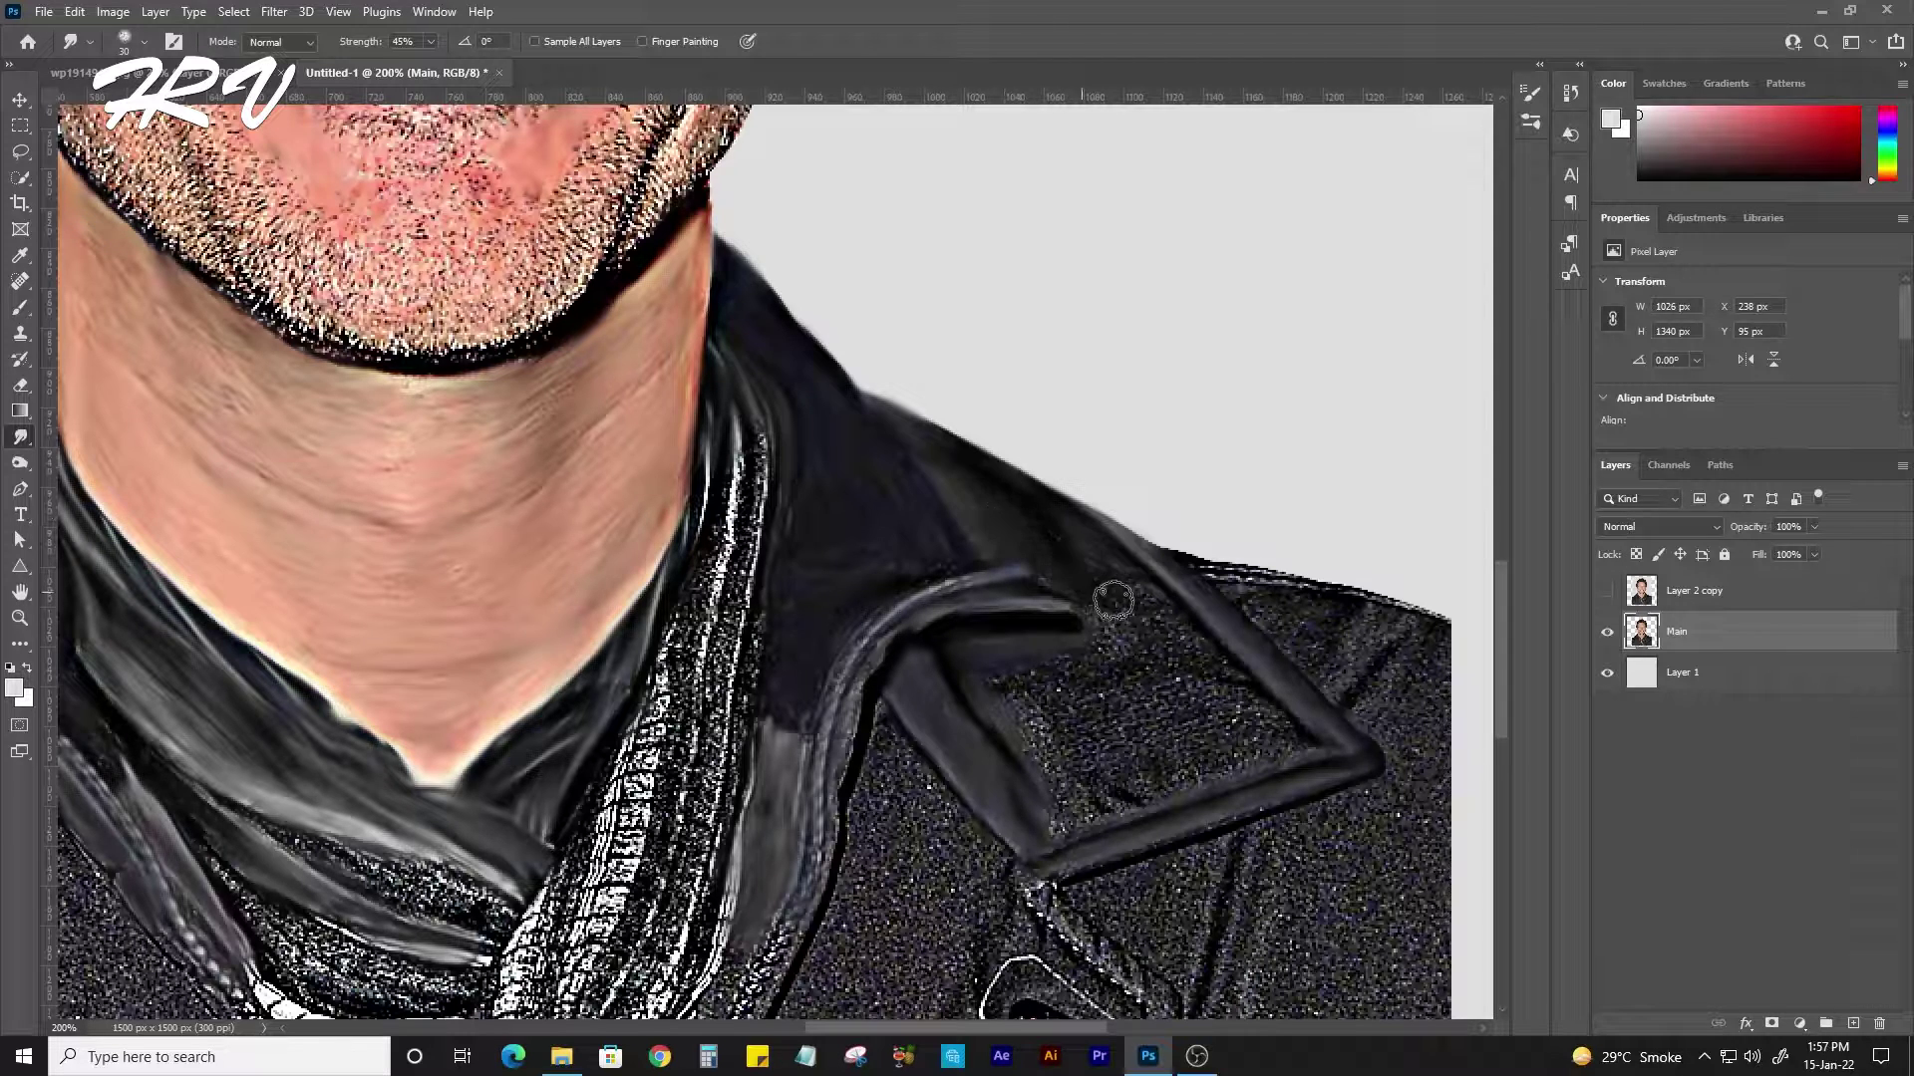
{"action": "mouse_move", "coordinate": [1113, 600]}
{"action": "left_mouse_down"}
{"action": "mouse_move", "coordinate": [1239, 684]}
{"action": "mouse_move", "coordinate": [1136, 641]}
{"action": "mouse_move", "coordinate": [1089, 684]}
{"action": "mouse_move", "coordinate": [1280, 732]}
{"action": "mouse_move", "coordinate": [1079, 822]}
{"action": "mouse_move", "coordinate": [1022, 714]}
{"action": "left_mouse_up"}
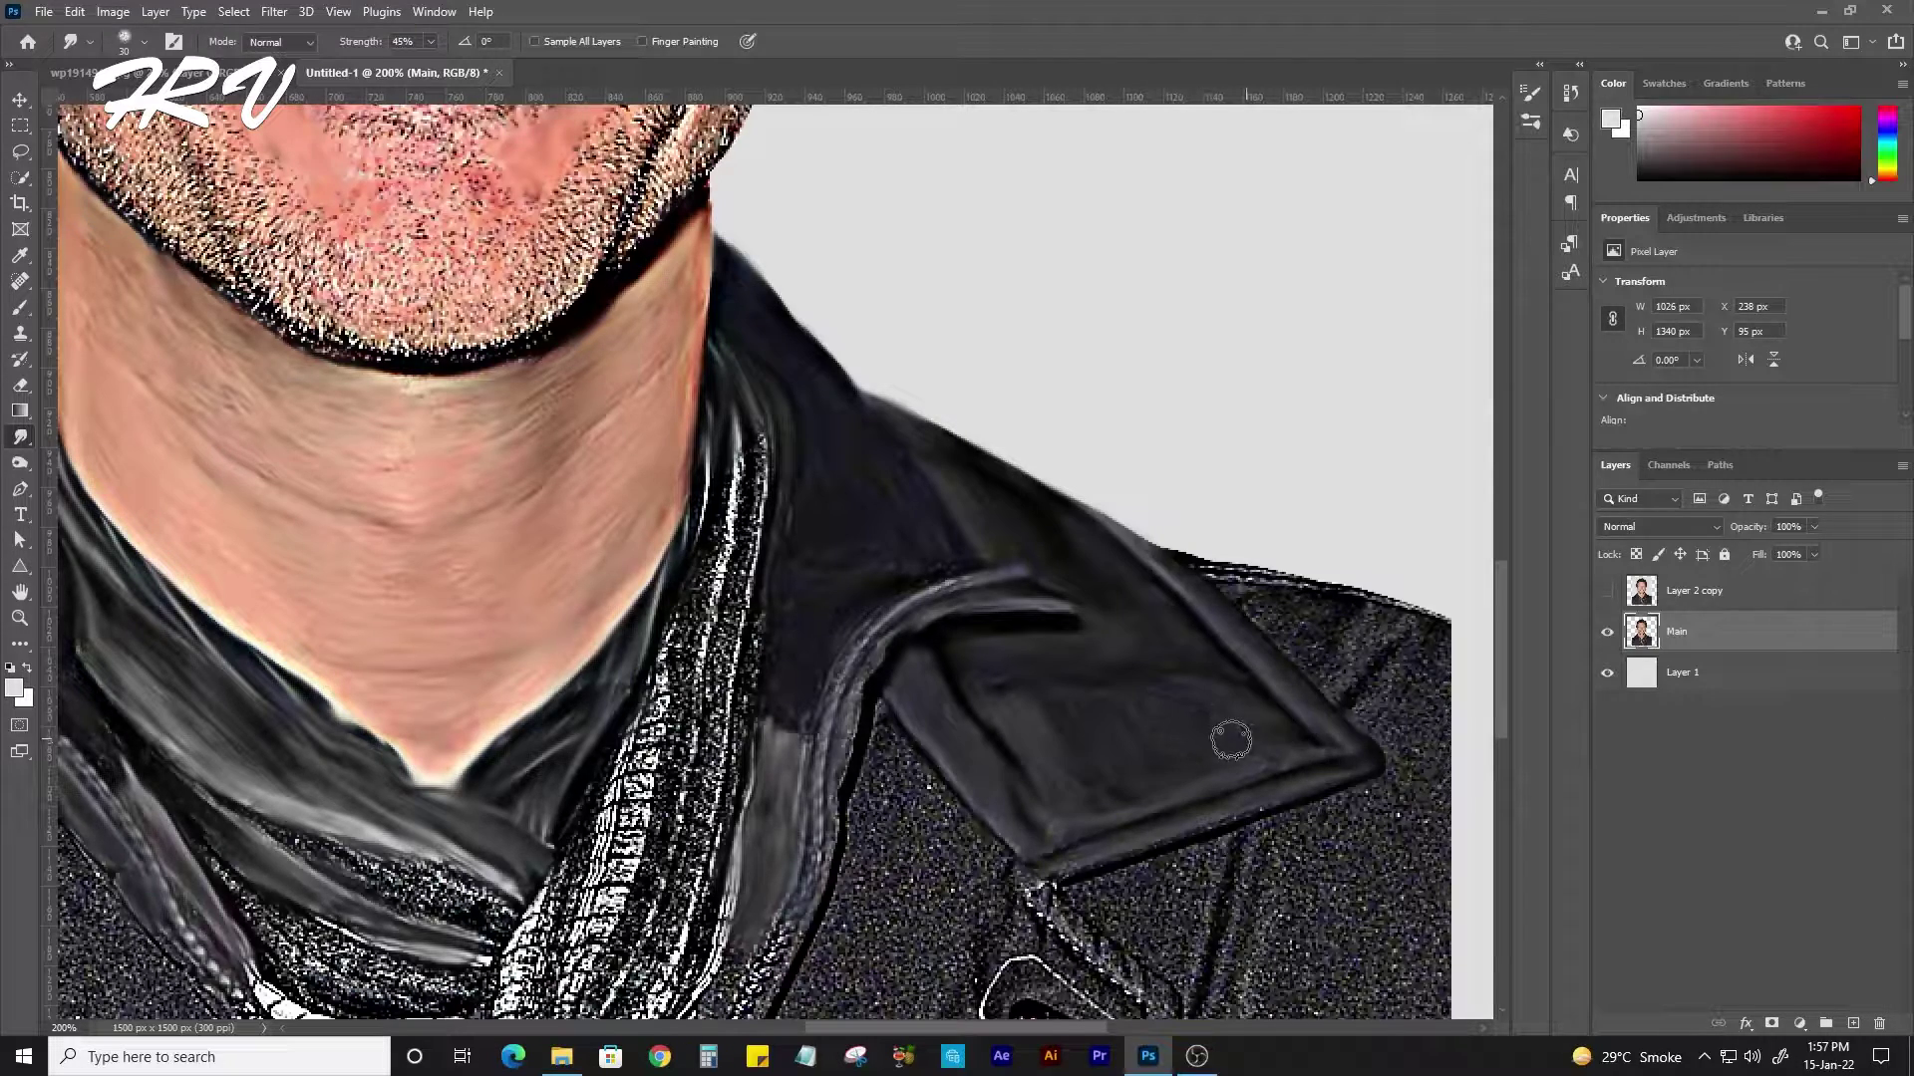
{"action": "left_click_drag", "start_coordinate": [1231, 739], "coordinate": [1315, 554]}
{"action": "mouse_move", "coordinate": [847, 663]}
{"action": "left_mouse_down"}
{"action": "mouse_move", "coordinate": [787, 947]}
{"action": "mouse_move", "coordinate": [762, 884]}
{"action": "mouse_move", "coordinate": [737, 972]}
{"action": "left_mouse_up"}
{"action": "mouse_move", "coordinate": [807, 289]}
{"action": "left_mouse_down"}
{"action": "mouse_move", "coordinate": [792, 479]}
{"action": "mouse_move", "coordinate": [757, 598]}
{"action": "mouse_move", "coordinate": [615, 885]}
{"action": "mouse_move", "coordinate": [688, 787]}
{"action": "mouse_move", "coordinate": [768, 543]}
{"action": "left_mouse_up"}
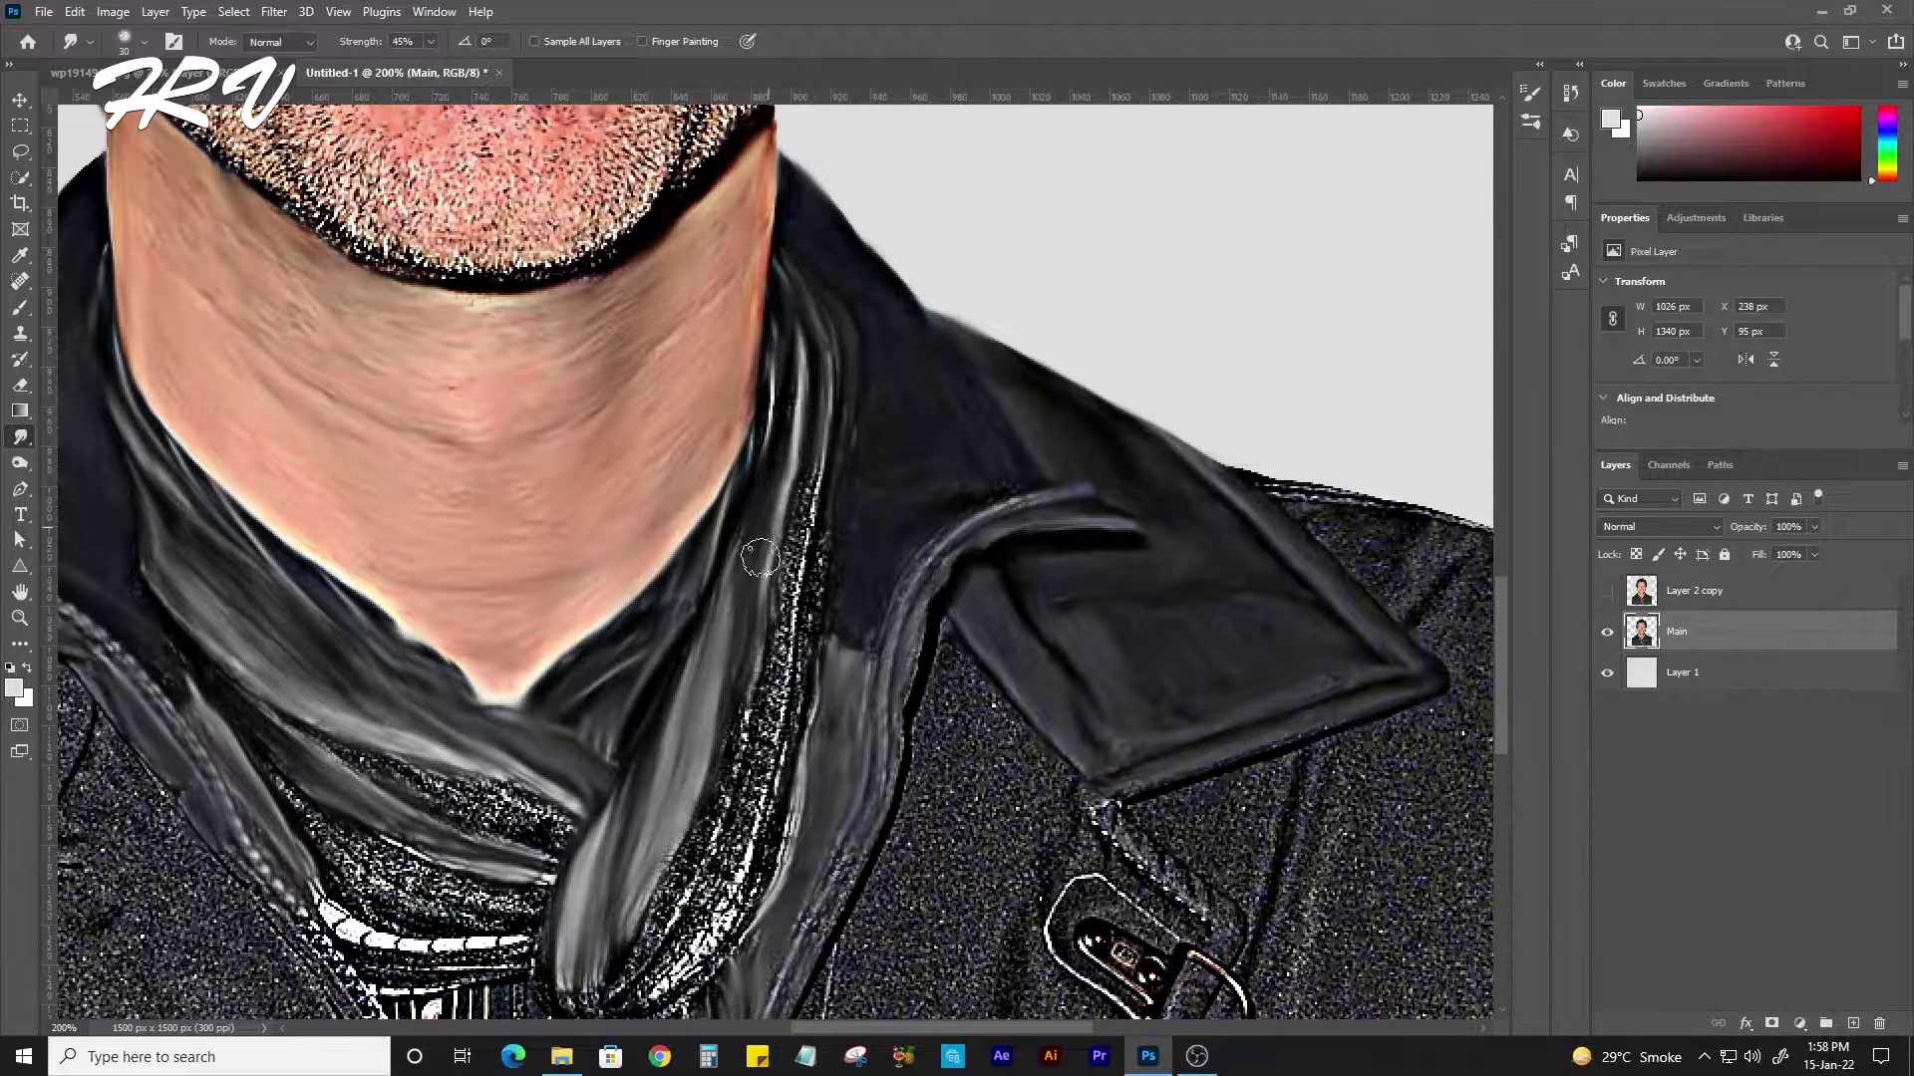
Smooth the speckled scarf edge, scarf fold and glittery lapel edge into grey smears.
{"action": "mouse_move", "coordinate": [807, 458]}
{"action": "left_mouse_down"}
{"action": "mouse_move", "coordinate": [765, 685]}
{"action": "mouse_move", "coordinate": [613, 992]}
{"action": "mouse_move", "coordinate": [798, 702]}
{"action": "mouse_move", "coordinate": [875, 450]}
{"action": "mouse_move", "coordinate": [827, 643]}
{"action": "mouse_move", "coordinate": [703, 753]}
{"action": "left_mouse_up"}
{"action": "mouse_move", "coordinate": [812, 613]}
{"action": "left_mouse_down"}
{"action": "mouse_move", "coordinate": [718, 763]}
{"action": "mouse_move", "coordinate": [643, 767]}
{"action": "mouse_move", "coordinate": [399, 668]}
{"action": "mouse_move", "coordinate": [339, 608]}
{"action": "left_mouse_up"}
{"action": "mouse_move", "coordinate": [578, 698]}
{"action": "left_mouse_down"}
{"action": "mouse_move", "coordinate": [409, 638]}
{"action": "mouse_move", "coordinate": [533, 613]}
{"action": "mouse_move", "coordinate": [518, 660]}
{"action": "left_mouse_up"}
{"action": "mouse_move", "coordinate": [449, 523]}
{"action": "left_mouse_down"}
{"action": "mouse_move", "coordinate": [568, 553]}
{"action": "mouse_move", "coordinate": [513, 555]}
{"action": "mouse_move", "coordinate": [598, 662]}
{"action": "left_mouse_up"}
{"action": "left_click_drag", "start_coordinate": [616, 517], "coordinate": [628, 327]}
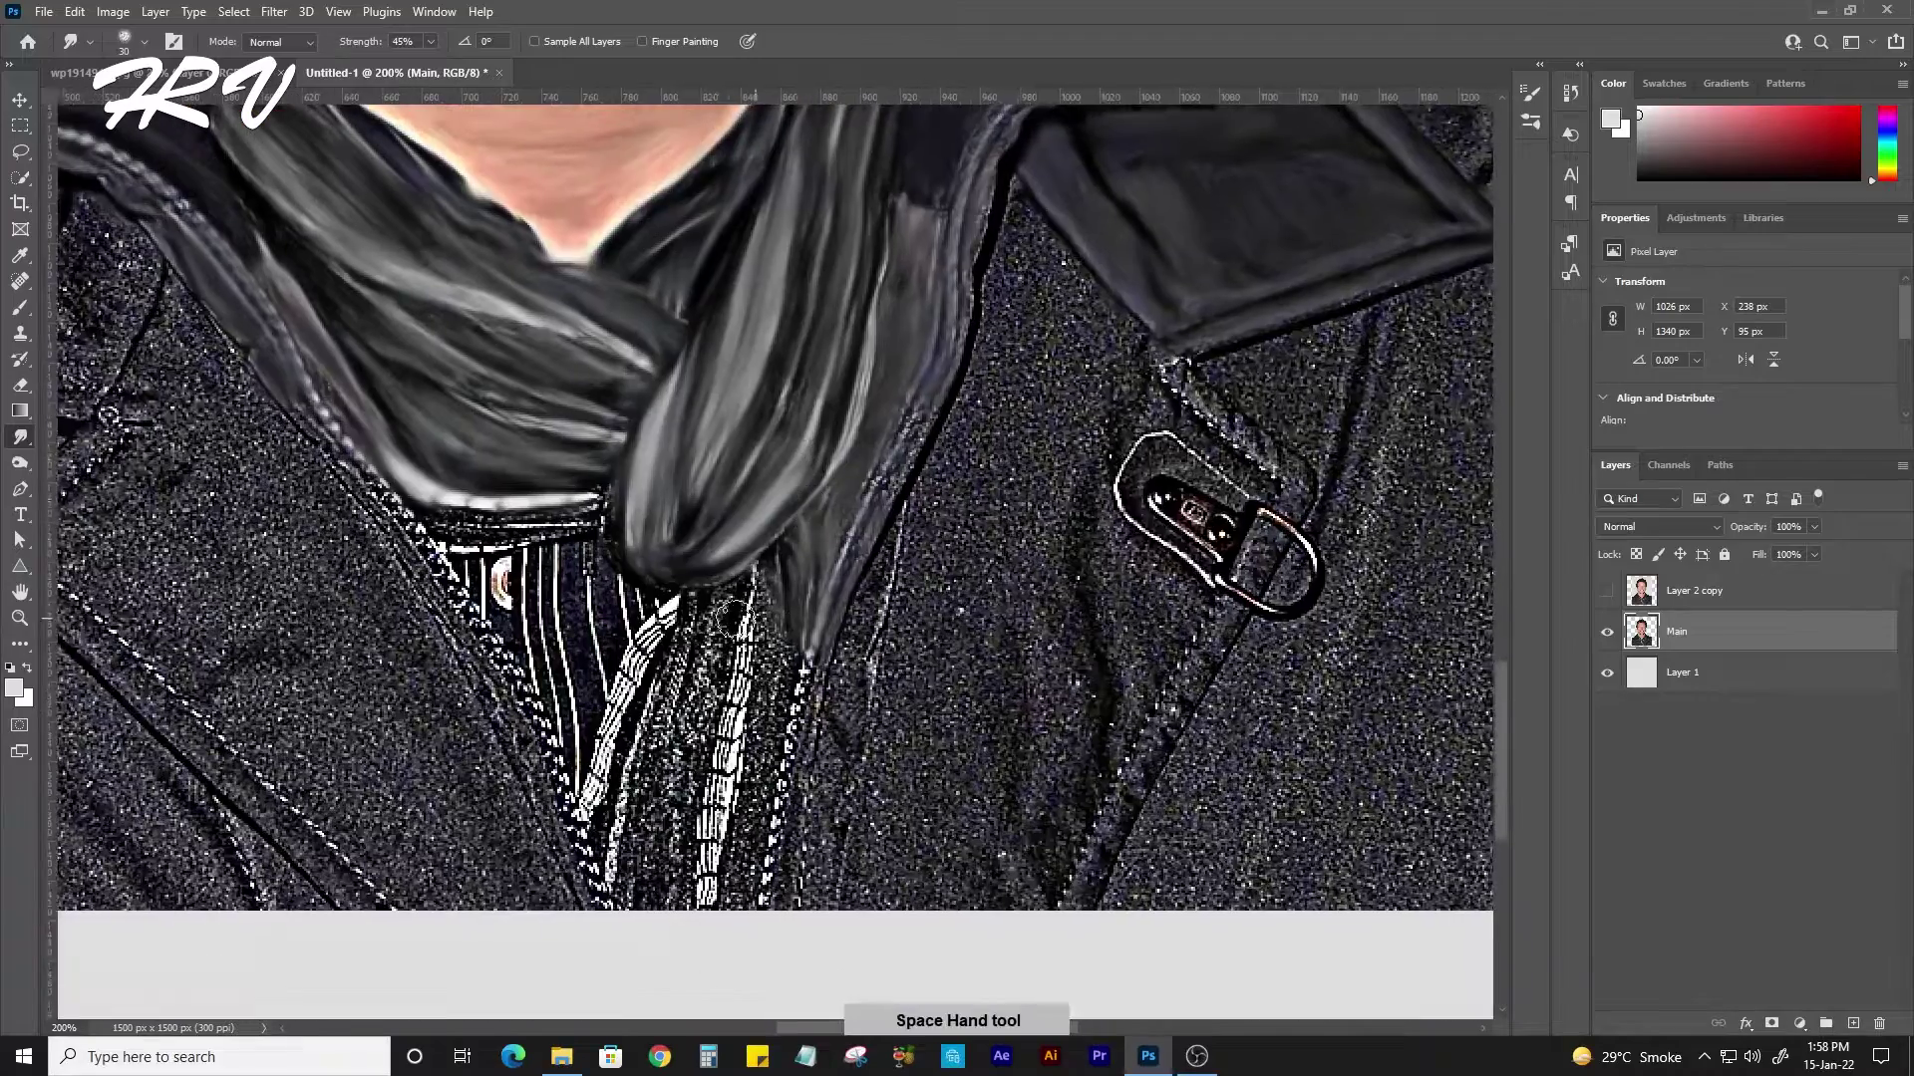
{"action": "mouse_move", "coordinate": [673, 598]}
{"action": "left_mouse_down"}
{"action": "mouse_move", "coordinate": [598, 788]}
{"action": "mouse_move", "coordinate": [593, 867]}
{"action": "left_mouse_up"}
{"action": "mouse_move", "coordinate": [377, 486]}
{"action": "left_mouse_down"}
{"action": "mouse_move", "coordinate": [498, 638]}
{"action": "mouse_move", "coordinate": [583, 797]}
{"action": "mouse_move", "coordinate": [603, 902]}
{"action": "left_mouse_up"}
{"action": "mouse_move", "coordinate": [524, 653]}
{"action": "left_mouse_down"}
{"action": "mouse_move", "coordinate": [488, 539]}
{"action": "mouse_move", "coordinate": [558, 543]}
{"action": "mouse_move", "coordinate": [528, 643]}
{"action": "mouse_move", "coordinate": [554, 742]}
{"action": "left_mouse_up"}
{"action": "mouse_move", "coordinate": [568, 558]}
{"action": "left_mouse_down"}
{"action": "mouse_move", "coordinate": [585, 757]}
{"action": "mouse_move", "coordinate": [620, 670]}
{"action": "left_mouse_up"}
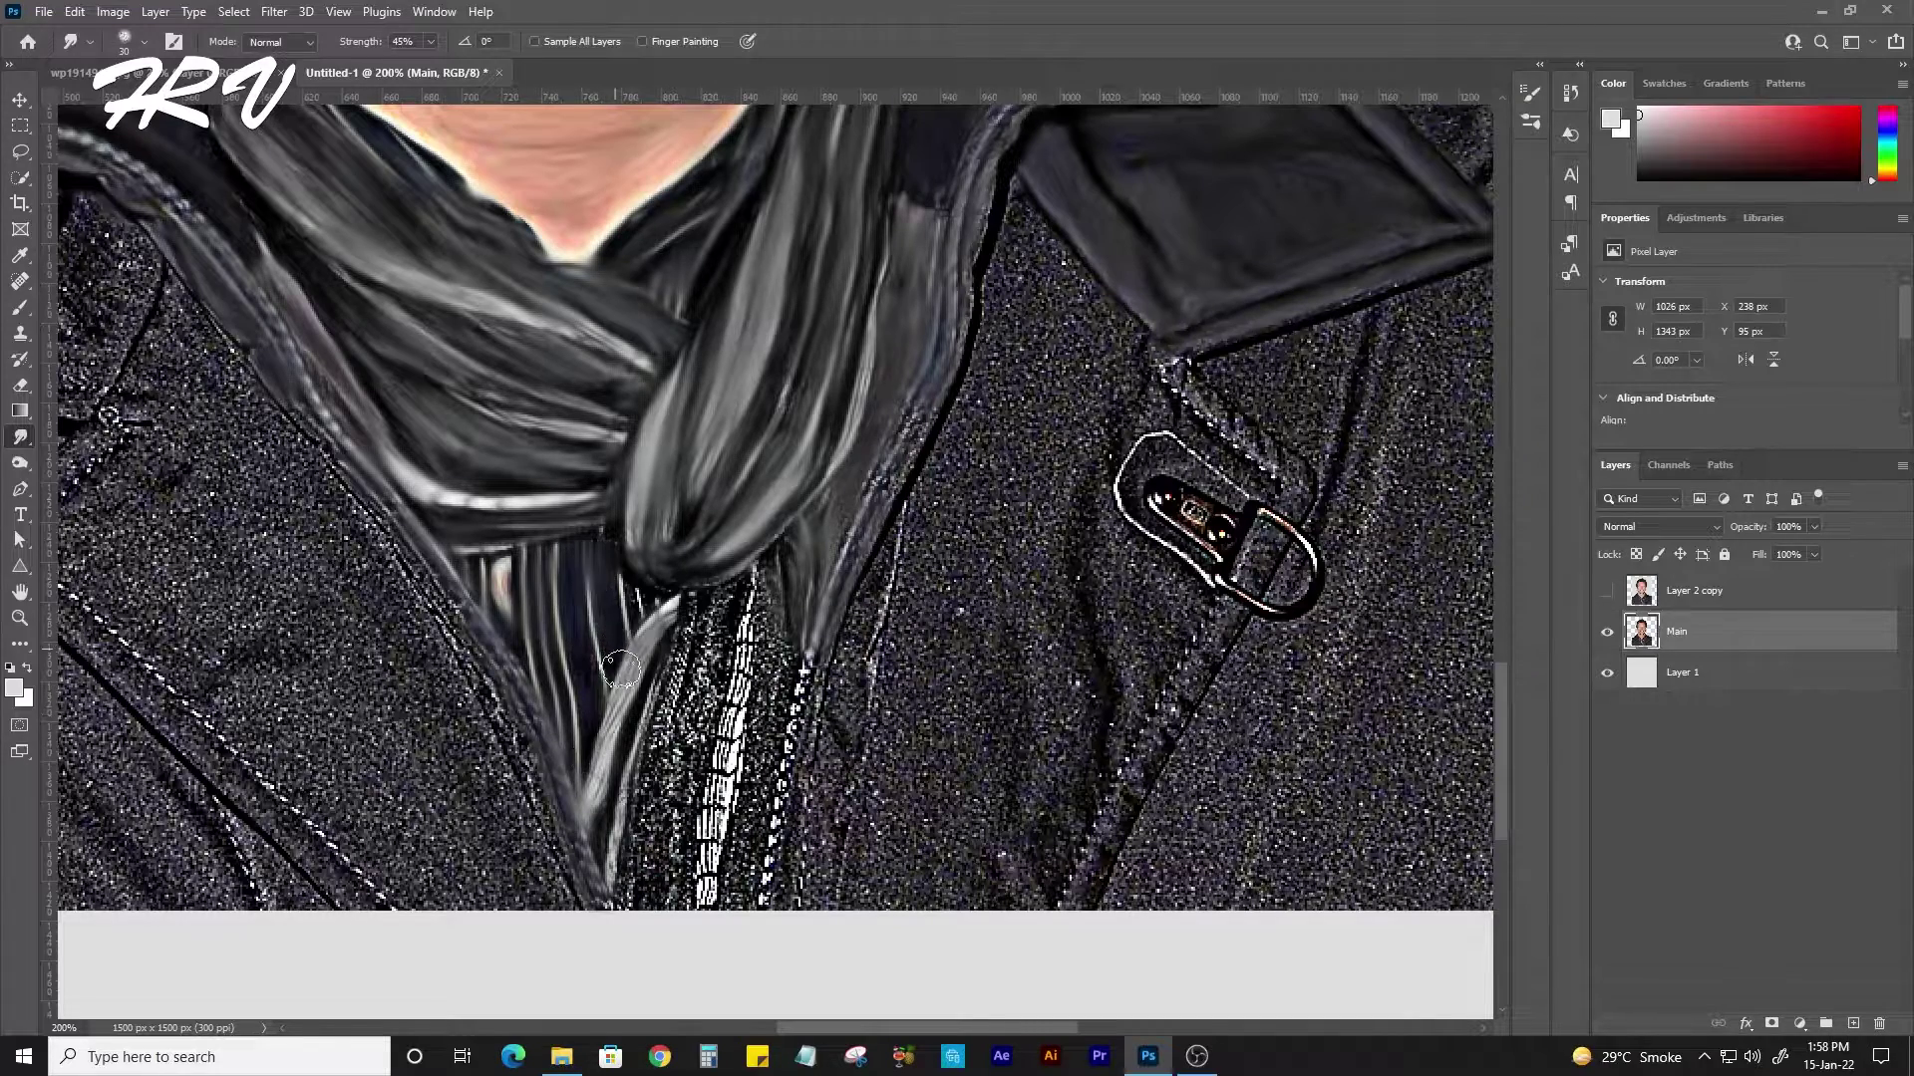
{"action": "mouse_move", "coordinate": [716, 598]}
{"action": "left_mouse_down"}
{"action": "mouse_move", "coordinate": [618, 878]}
{"action": "mouse_move", "coordinate": [678, 792]}
{"action": "left_mouse_up"}
Smear the scarf tail and its widened right edge over the zipper teeth.
{"action": "mouse_move", "coordinate": [705, 619]}
{"action": "left_mouse_down"}
{"action": "mouse_move", "coordinate": [732, 678]}
{"action": "mouse_move", "coordinate": [698, 877]}
{"action": "left_mouse_up"}
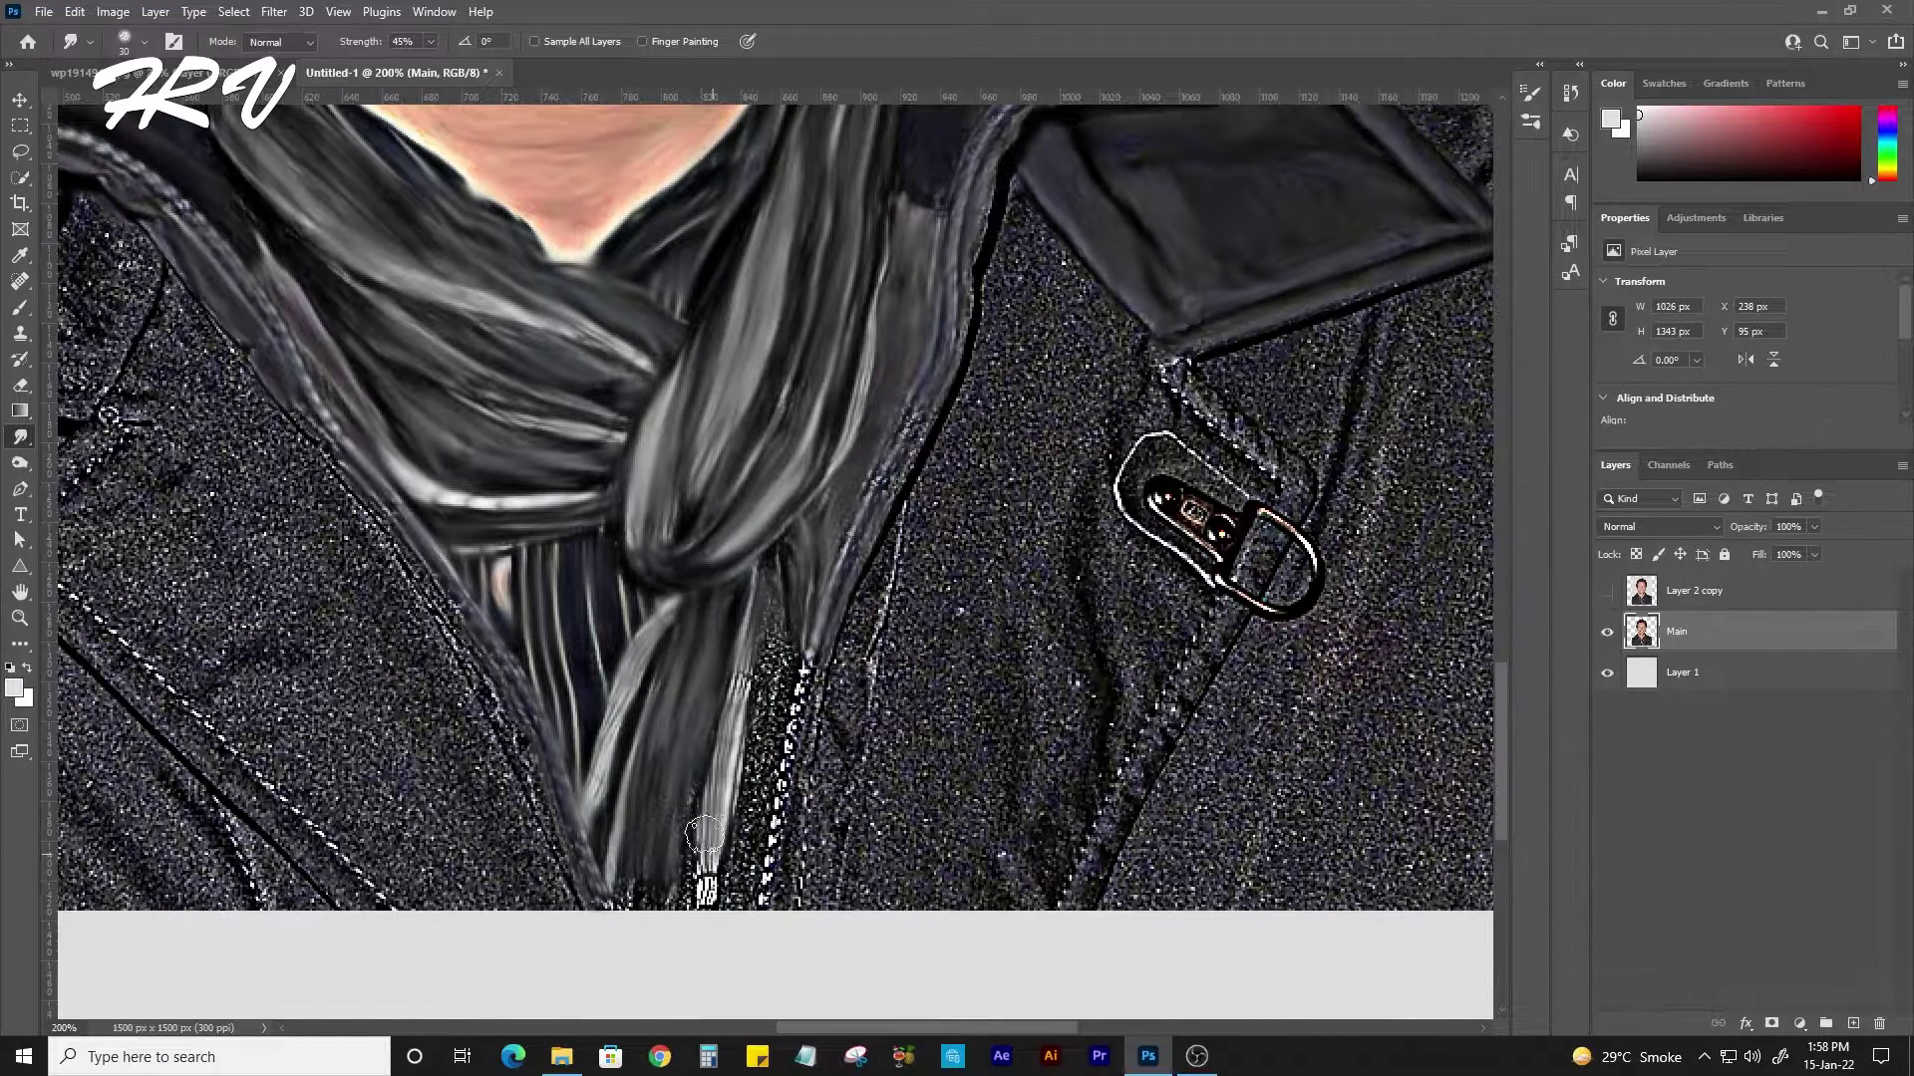
{"action": "mouse_move", "coordinate": [778, 628]}
{"action": "left_mouse_down"}
{"action": "mouse_move", "coordinate": [712, 897]}
{"action": "mouse_move", "coordinate": [781, 666]}
{"action": "mouse_move", "coordinate": [740, 500]}
{"action": "left_mouse_up"}
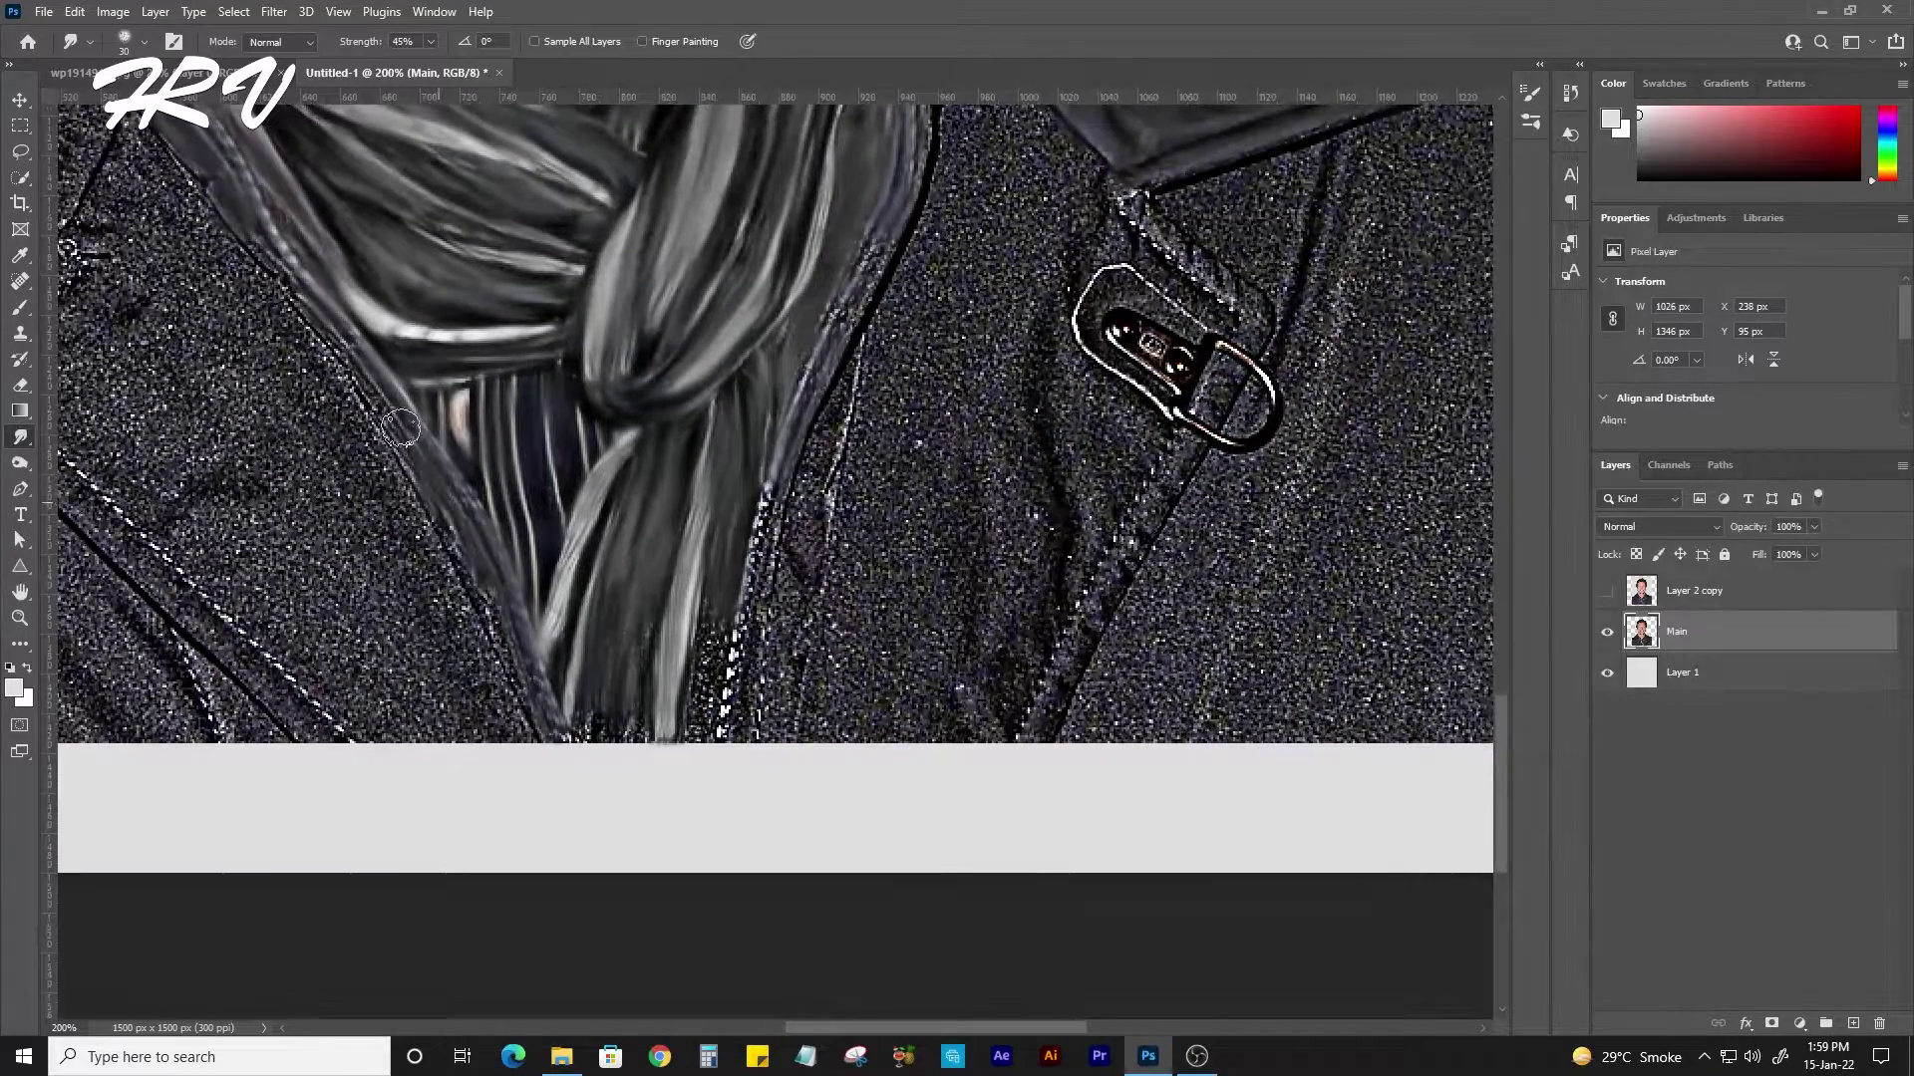
{"action": "left_click_drag", "start_coordinate": [702, 674], "coordinate": [717, 598]}
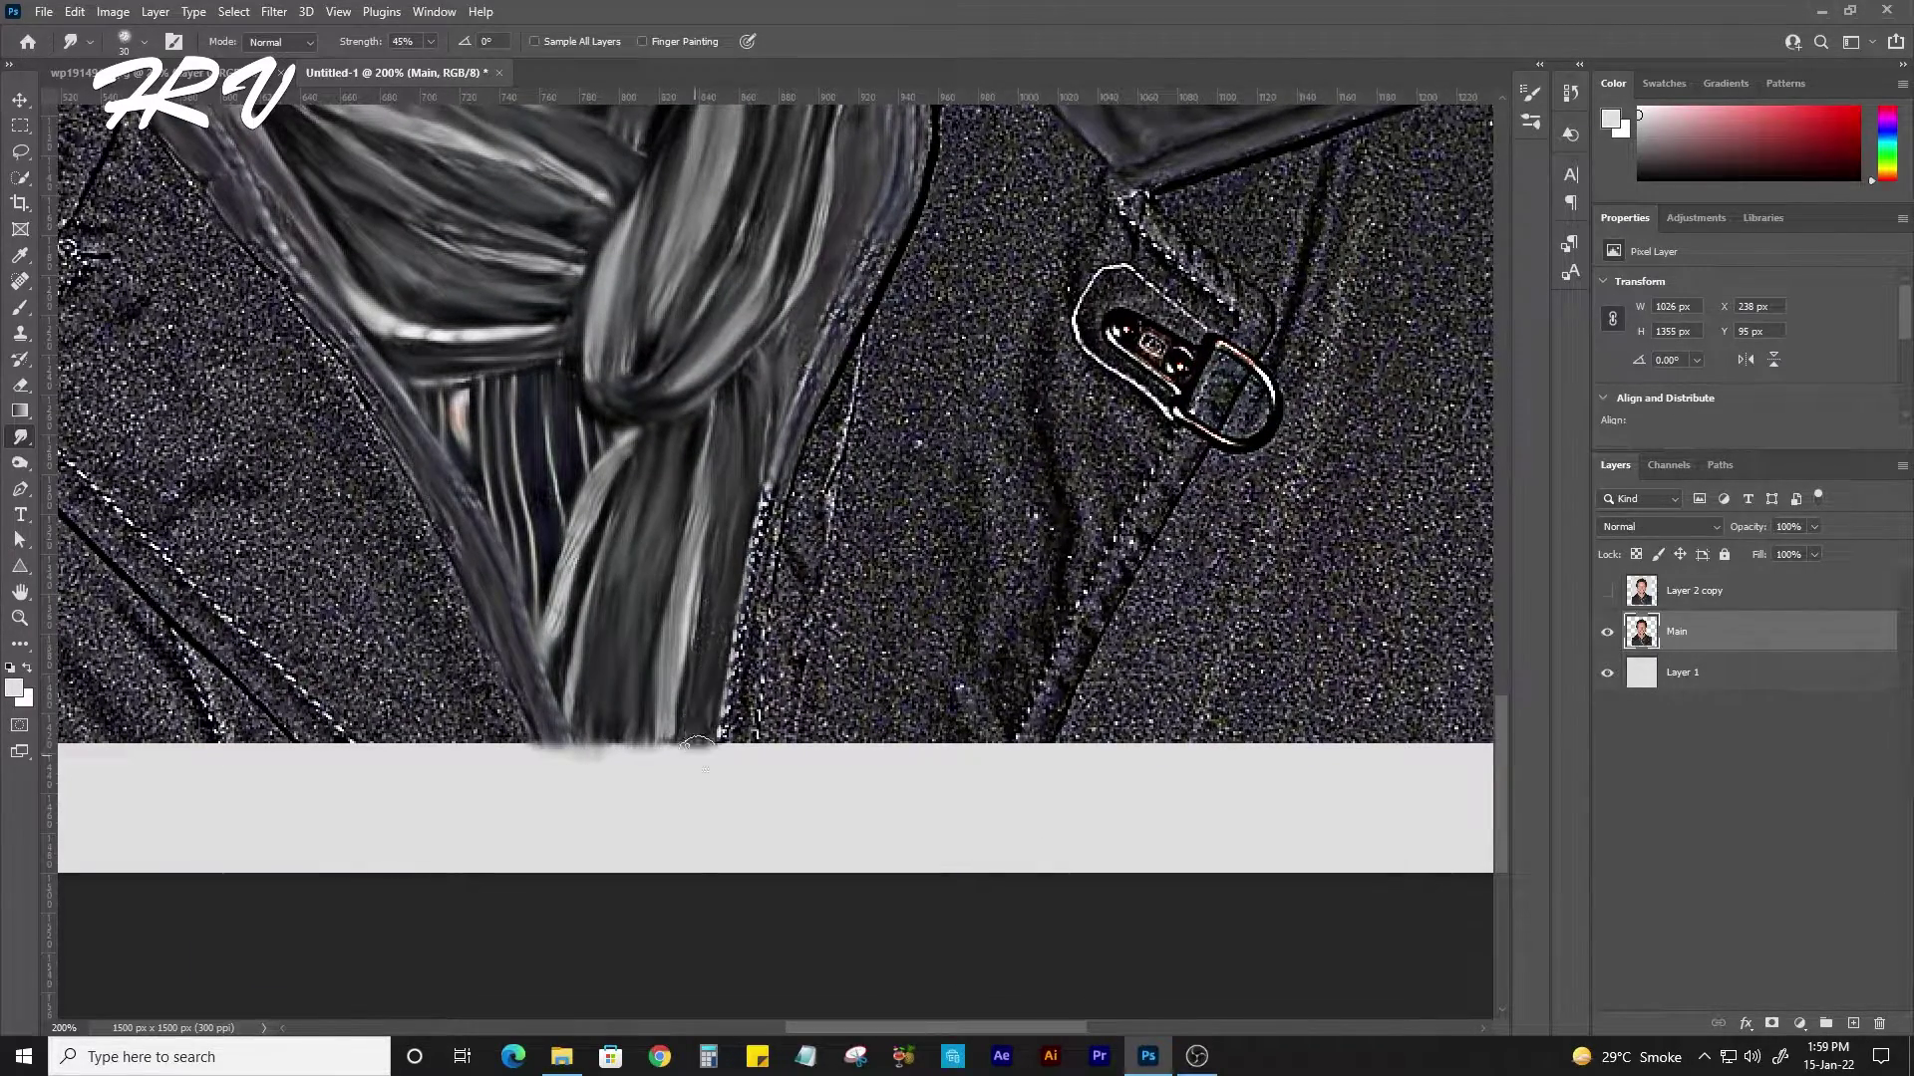
{"action": "left_click_drag", "start_coordinate": [697, 738], "coordinate": [777, 458]}
{"action": "mouse_move", "coordinate": [755, 703]}
{"action": "left_mouse_down"}
{"action": "mouse_move", "coordinate": [752, 632]}
{"action": "mouse_move", "coordinate": [842, 383]}
{"action": "mouse_move", "coordinate": [794, 588]}
{"action": "left_mouse_up"}
{"action": "left_click_drag", "start_coordinate": [825, 461], "coordinate": [796, 671]}
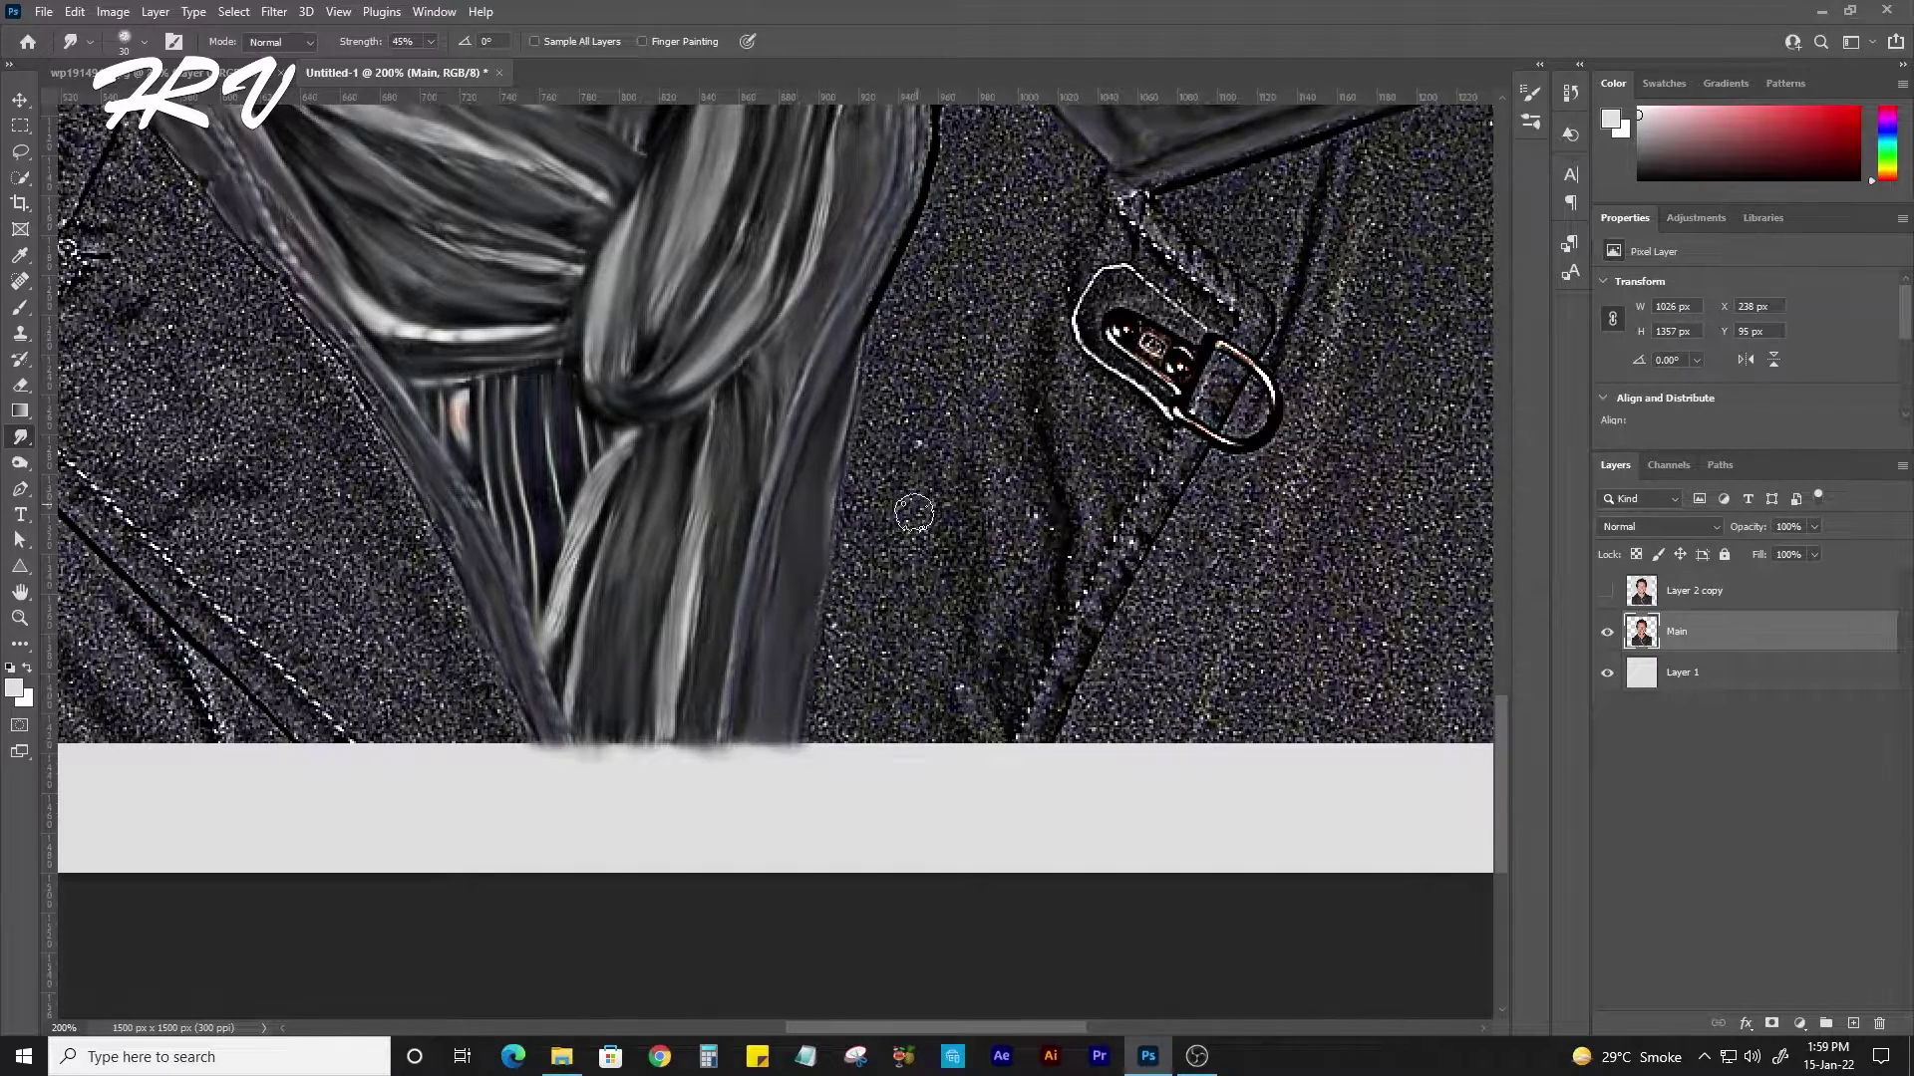
{"action": "left_click_drag", "start_coordinate": [897, 299], "coordinate": [613, 688]}
{"action": "left_click_drag", "start_coordinate": [653, 470], "coordinate": [593, 713]}
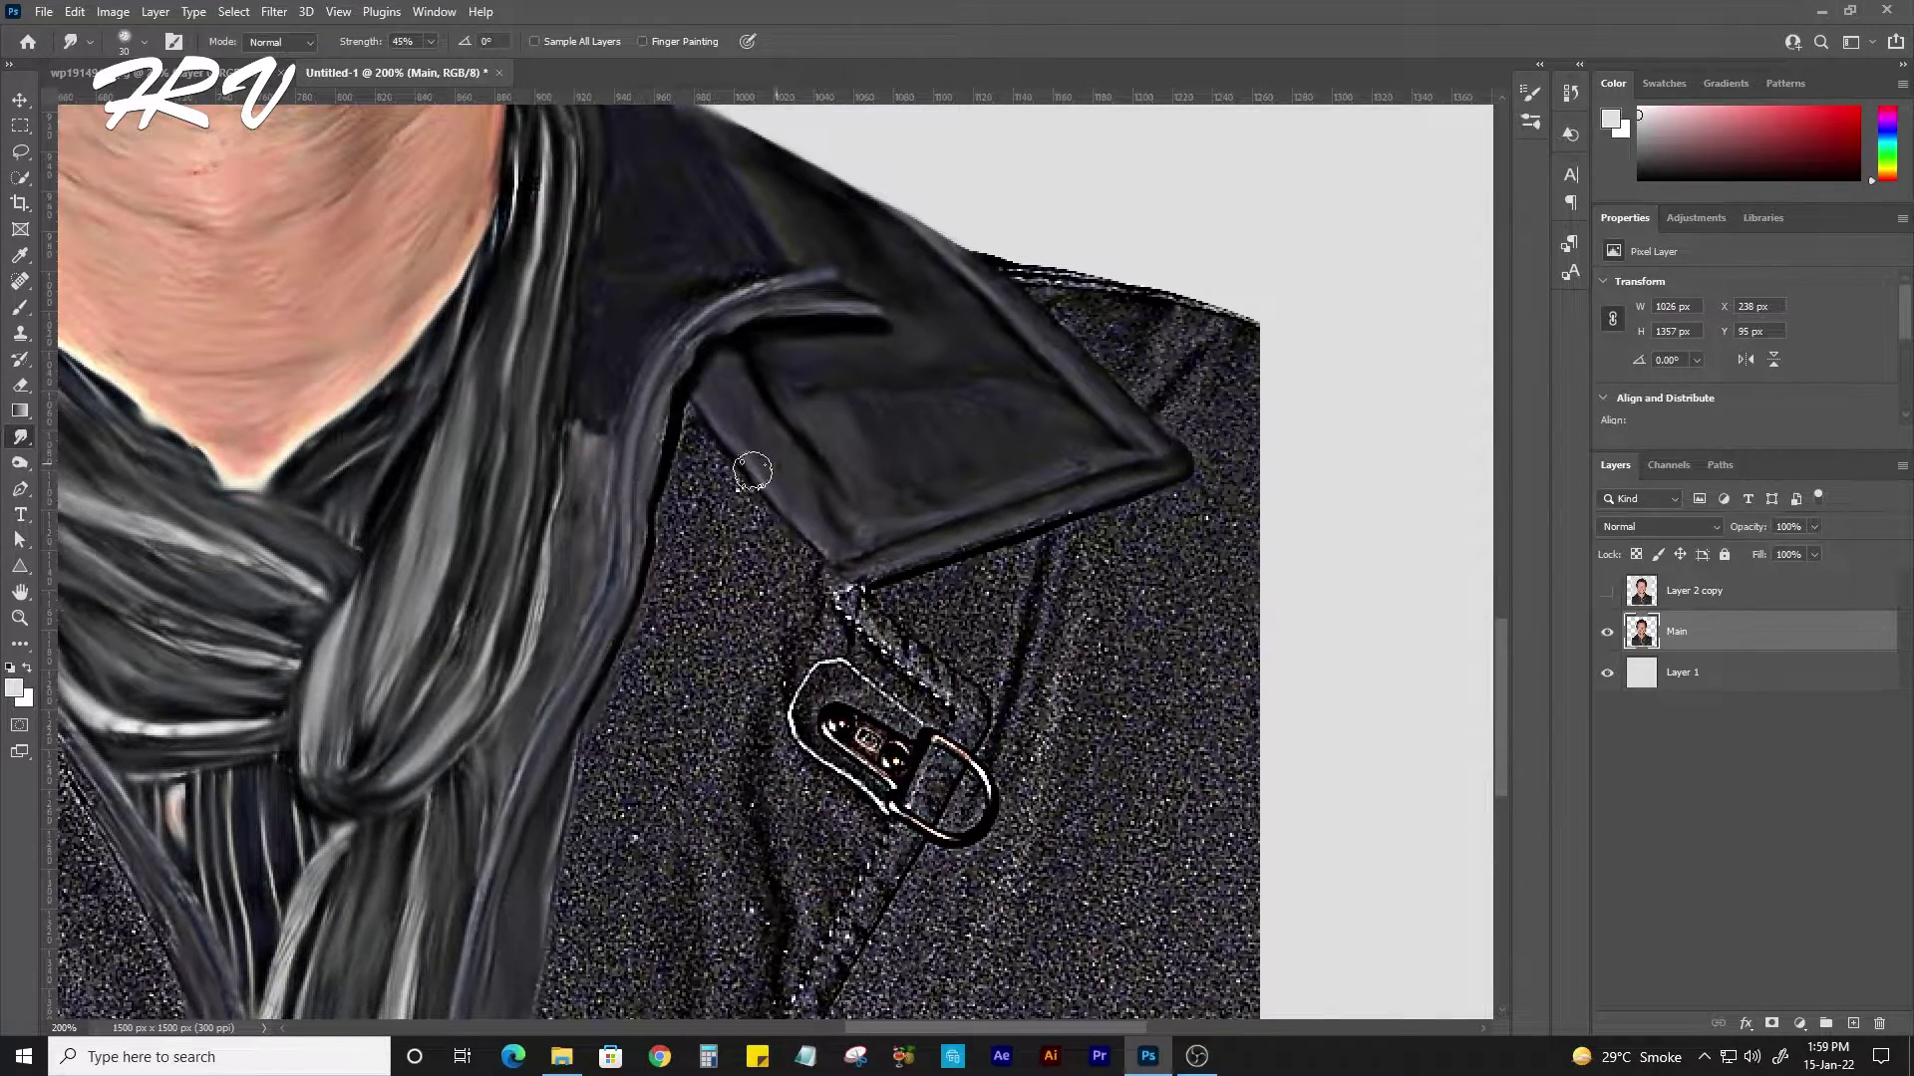
Drag the collar shadow down over the jacket texture toward the buckle, softening its highlight.
{"action": "mouse_move", "coordinate": [739, 501]}
{"action": "left_mouse_down"}
{"action": "mouse_move", "coordinate": [696, 555]}
{"action": "mouse_move", "coordinate": [714, 521]}
{"action": "mouse_move", "coordinate": [764, 675]}
{"action": "mouse_move", "coordinate": [717, 743]}
{"action": "mouse_move", "coordinate": [633, 705]}
{"action": "mouse_move", "coordinate": [577, 812]}
{"action": "mouse_move", "coordinate": [633, 693]}
{"action": "left_mouse_up"}
{"action": "left_click_drag", "start_coordinate": [750, 700], "coordinate": [693, 470]}
{"action": "left_click_drag", "start_coordinate": [564, 641], "coordinate": [579, 596]}
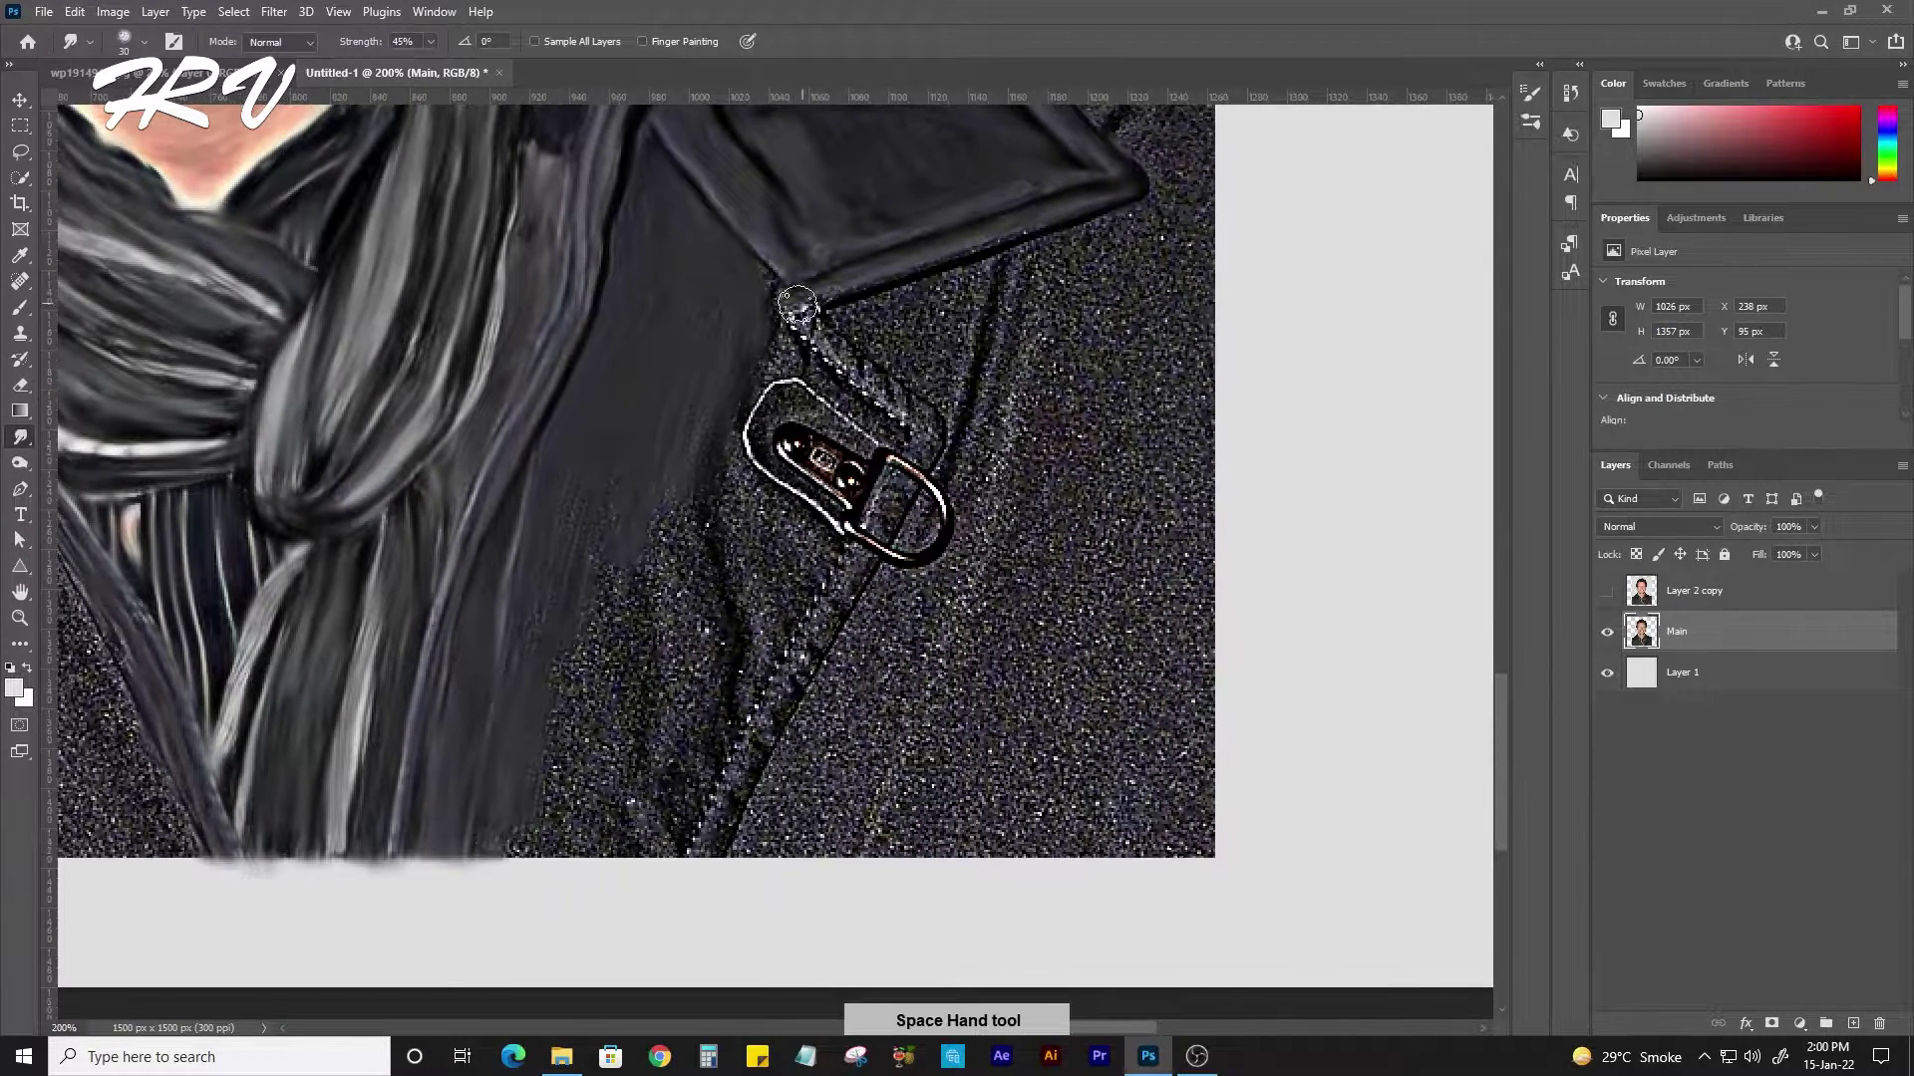
{"action": "left_click_drag", "start_coordinate": [785, 292], "coordinate": [927, 466]}
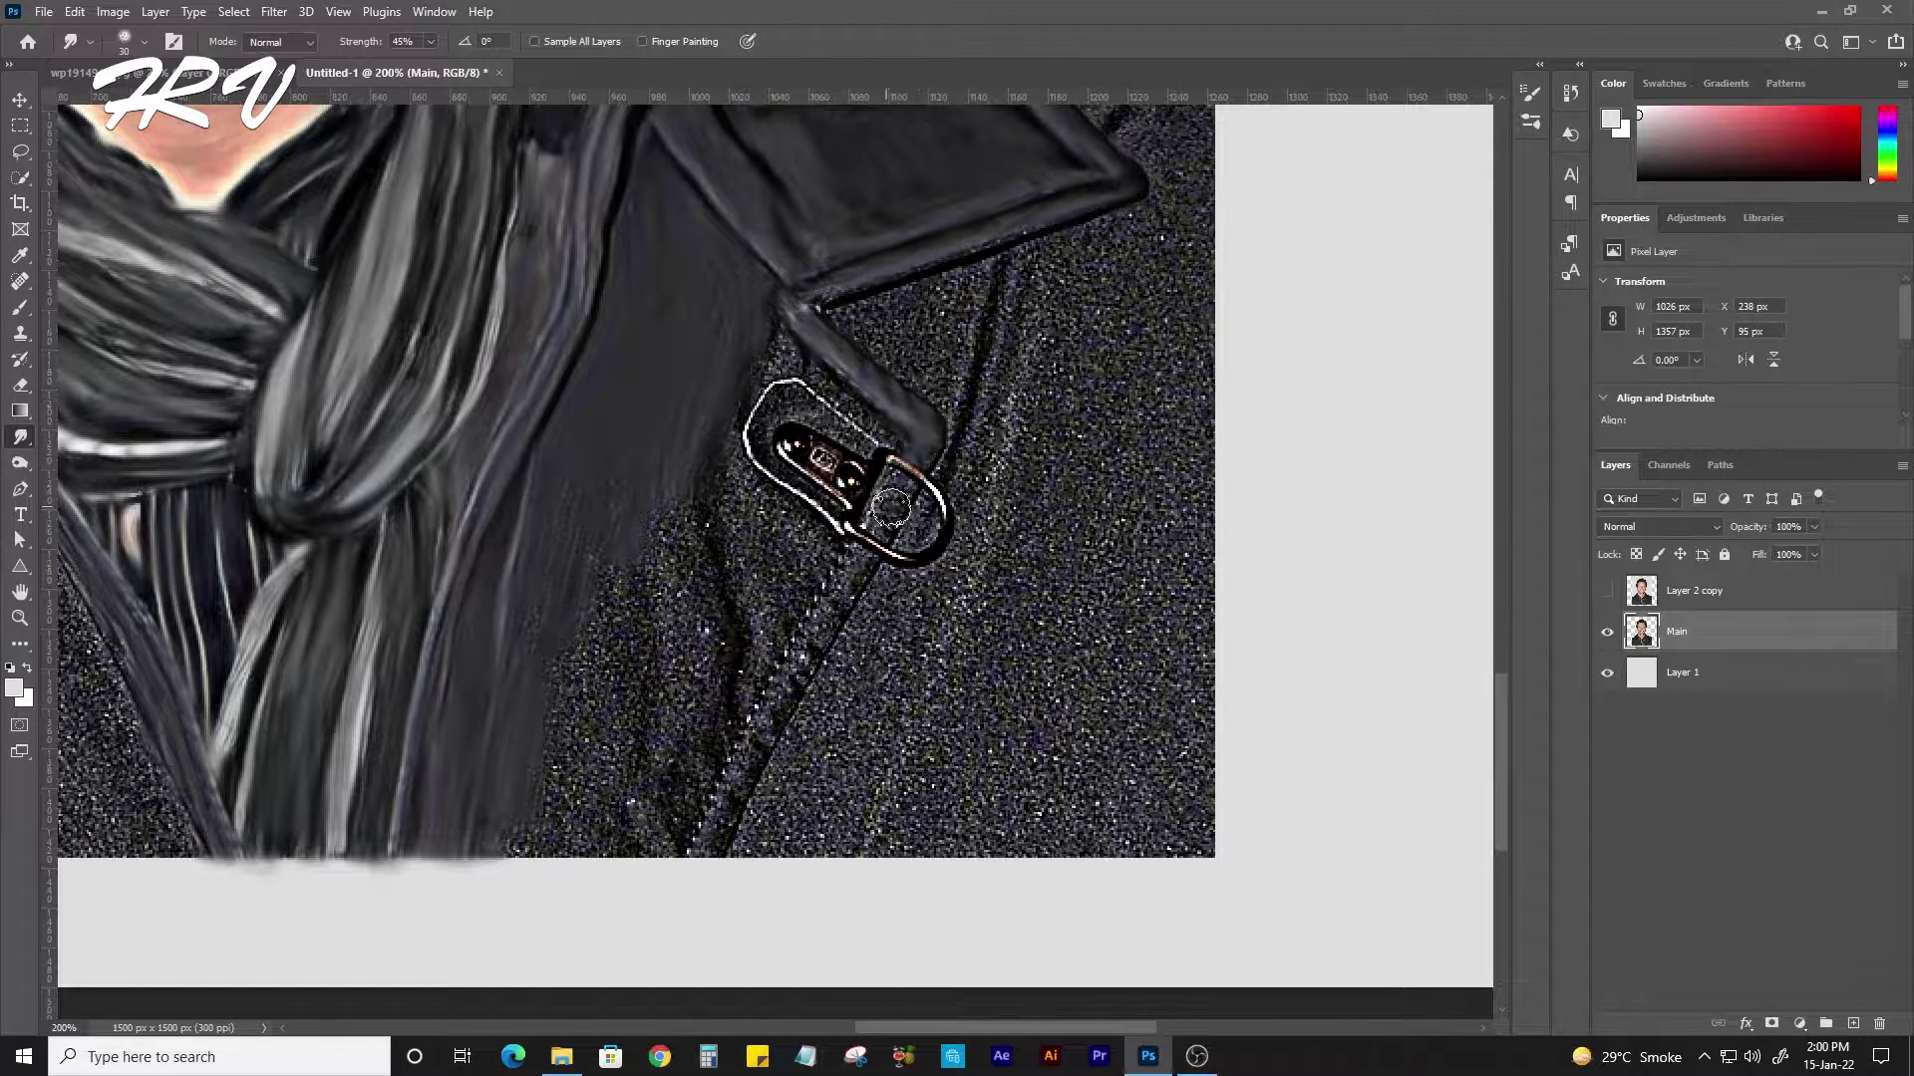
{"action": "left_click_drag", "start_coordinate": [948, 340], "coordinate": [948, 373]}
{"action": "left_click_drag", "start_coordinate": [769, 292], "coordinate": [811, 409]}
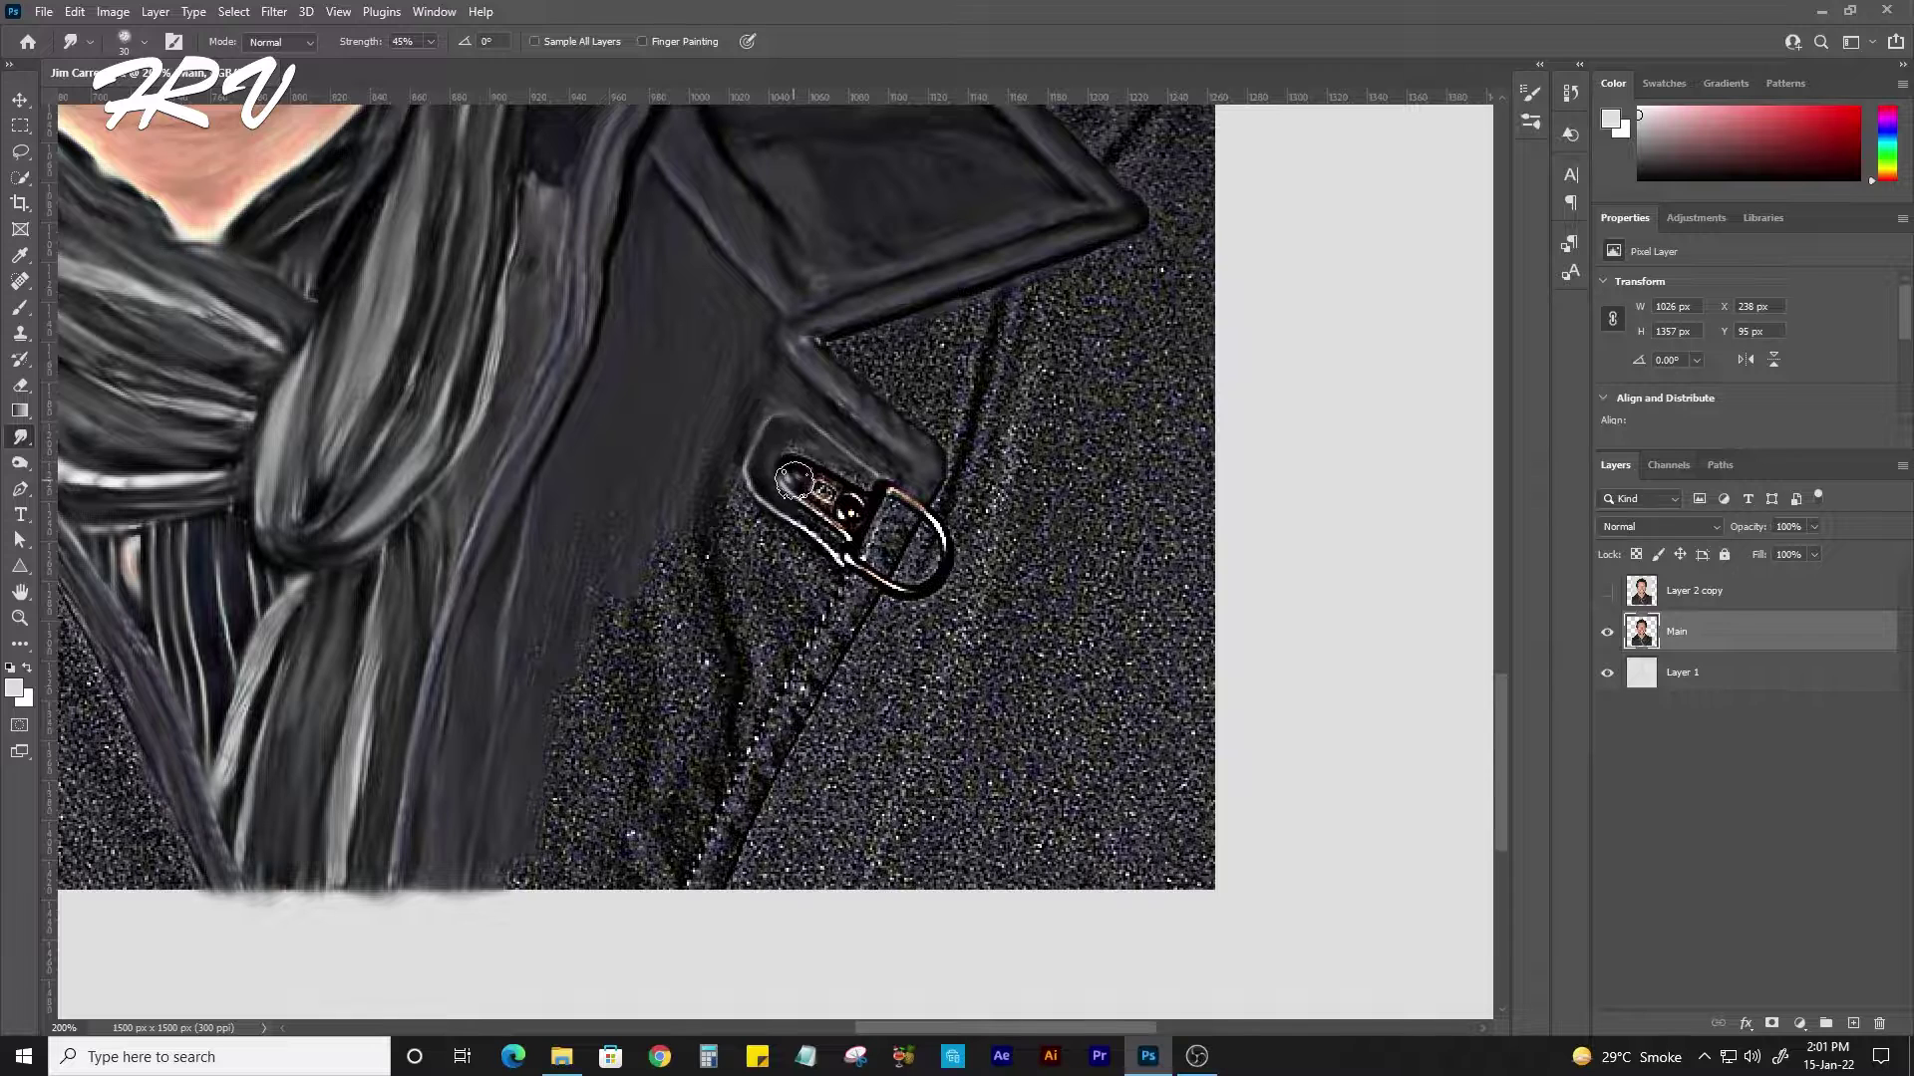
{"action": "left_click_drag", "start_coordinate": [937, 583], "coordinate": [932, 586]}
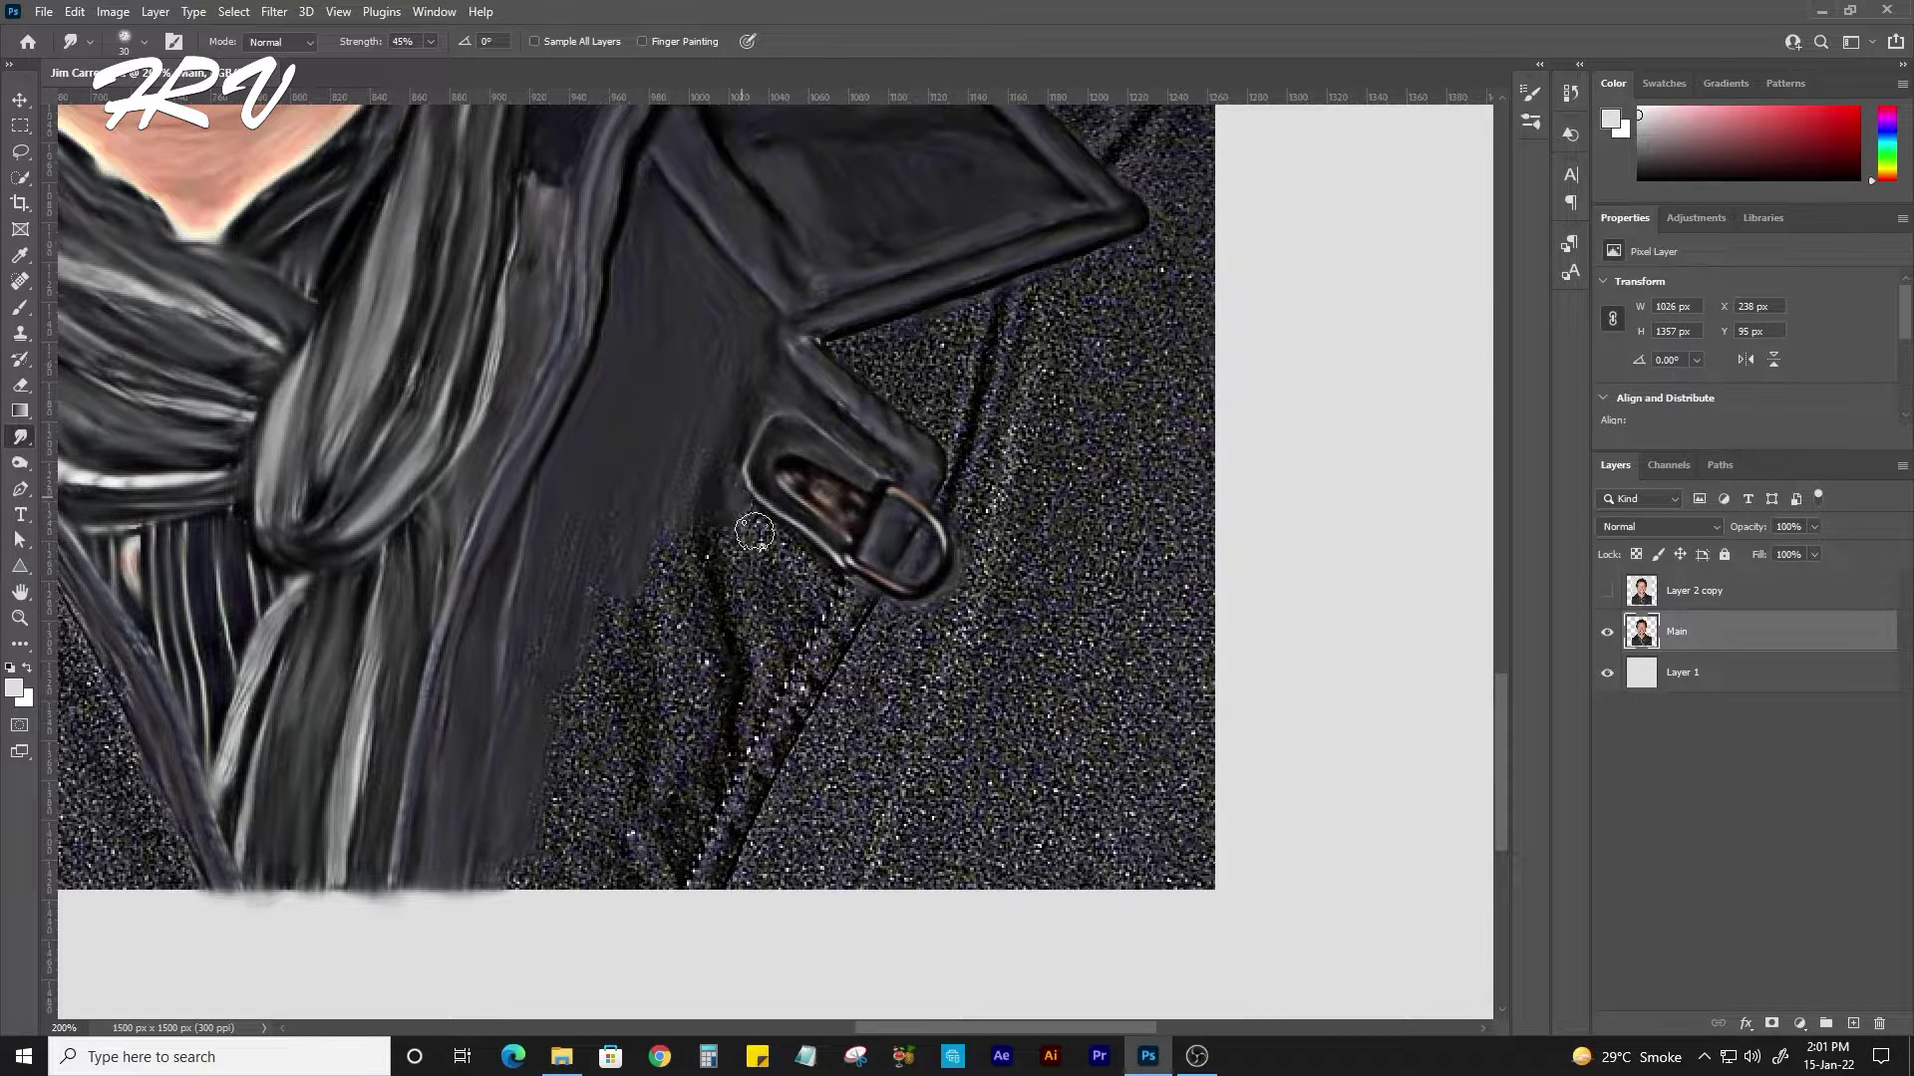
Turn the jacket seam into a smooth strap and cover nearby speckles with dark jacket tone.
{"action": "left_click_drag", "start_coordinate": [833, 622], "coordinate": [713, 877]}
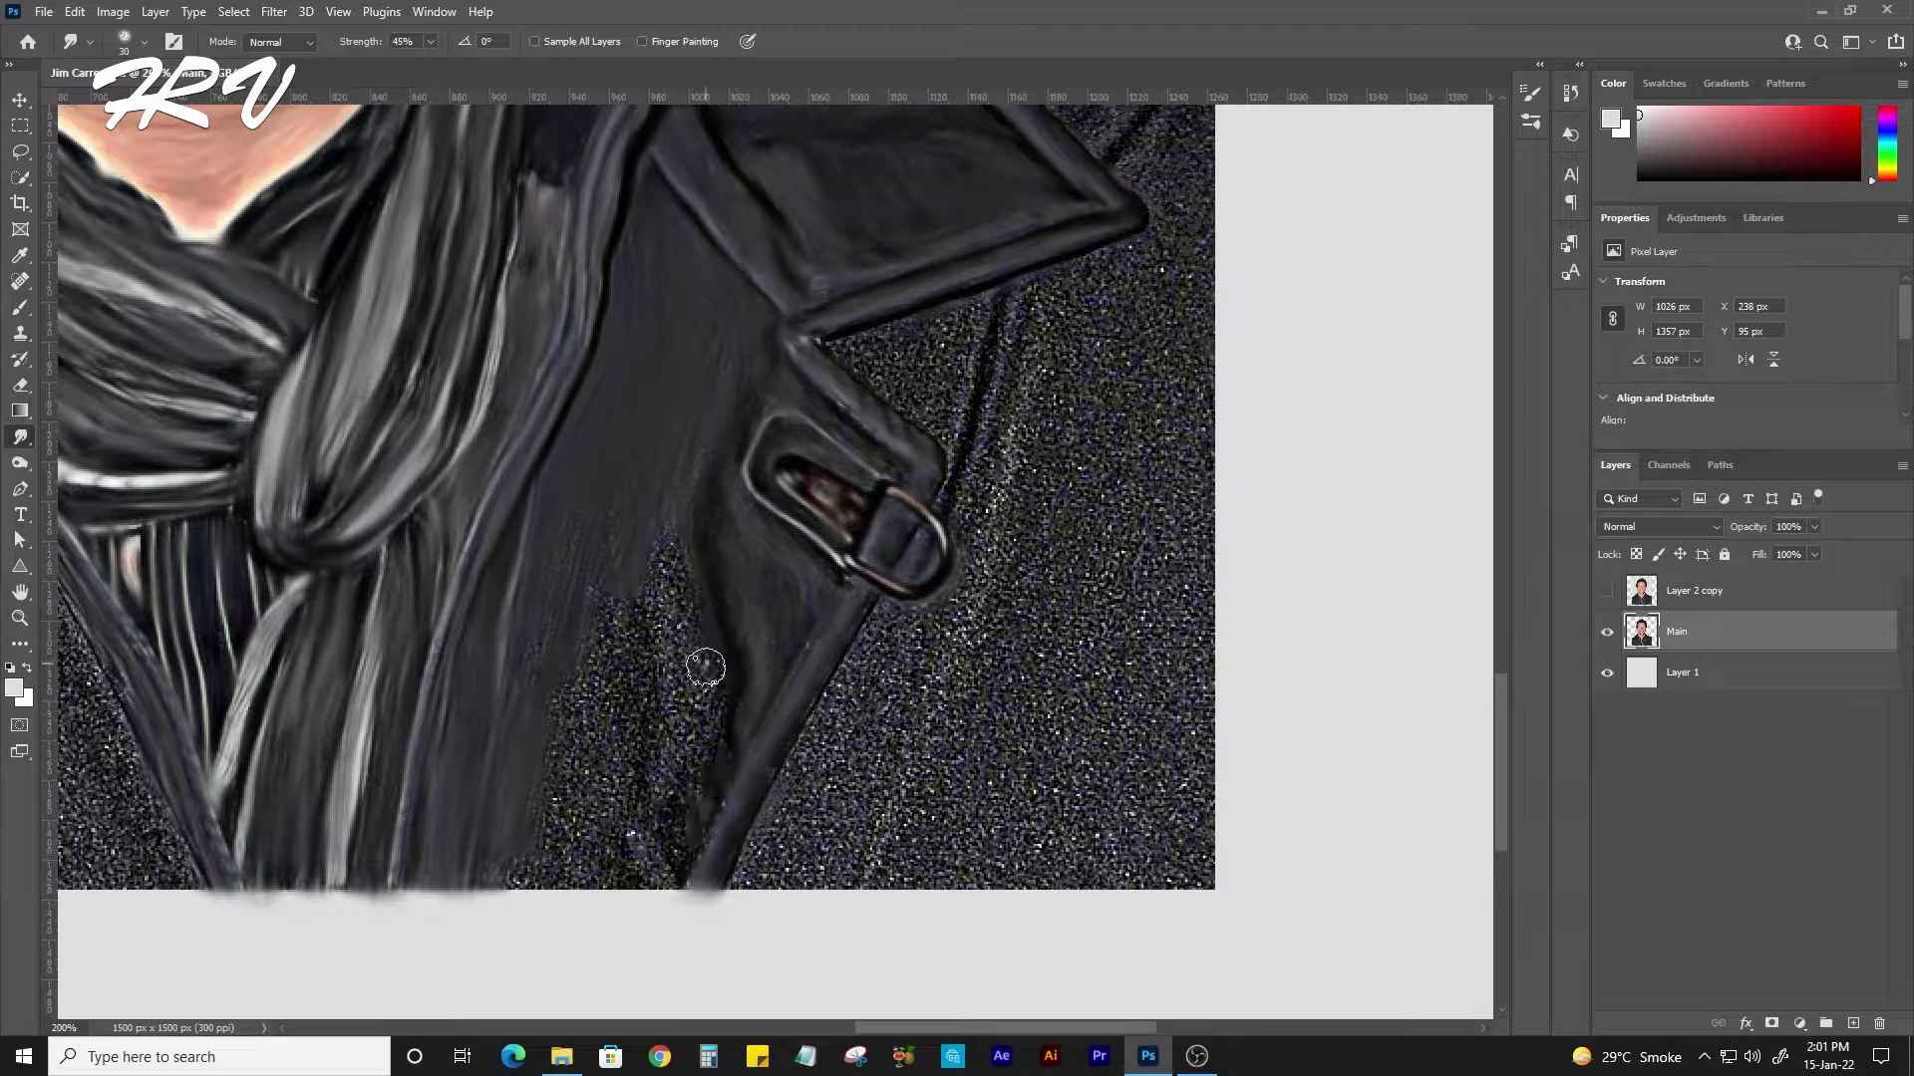
{"action": "left_click_drag", "start_coordinate": [705, 668], "coordinate": [674, 809]}
{"action": "mouse_move", "coordinate": [616, 643]}
{"action": "left_mouse_down"}
{"action": "mouse_move", "coordinate": [568, 671]}
{"action": "mouse_move", "coordinate": [632, 841]}
{"action": "mouse_move", "coordinate": [512, 876]}
{"action": "mouse_move", "coordinate": [666, 620]}
{"action": "left_mouse_up"}
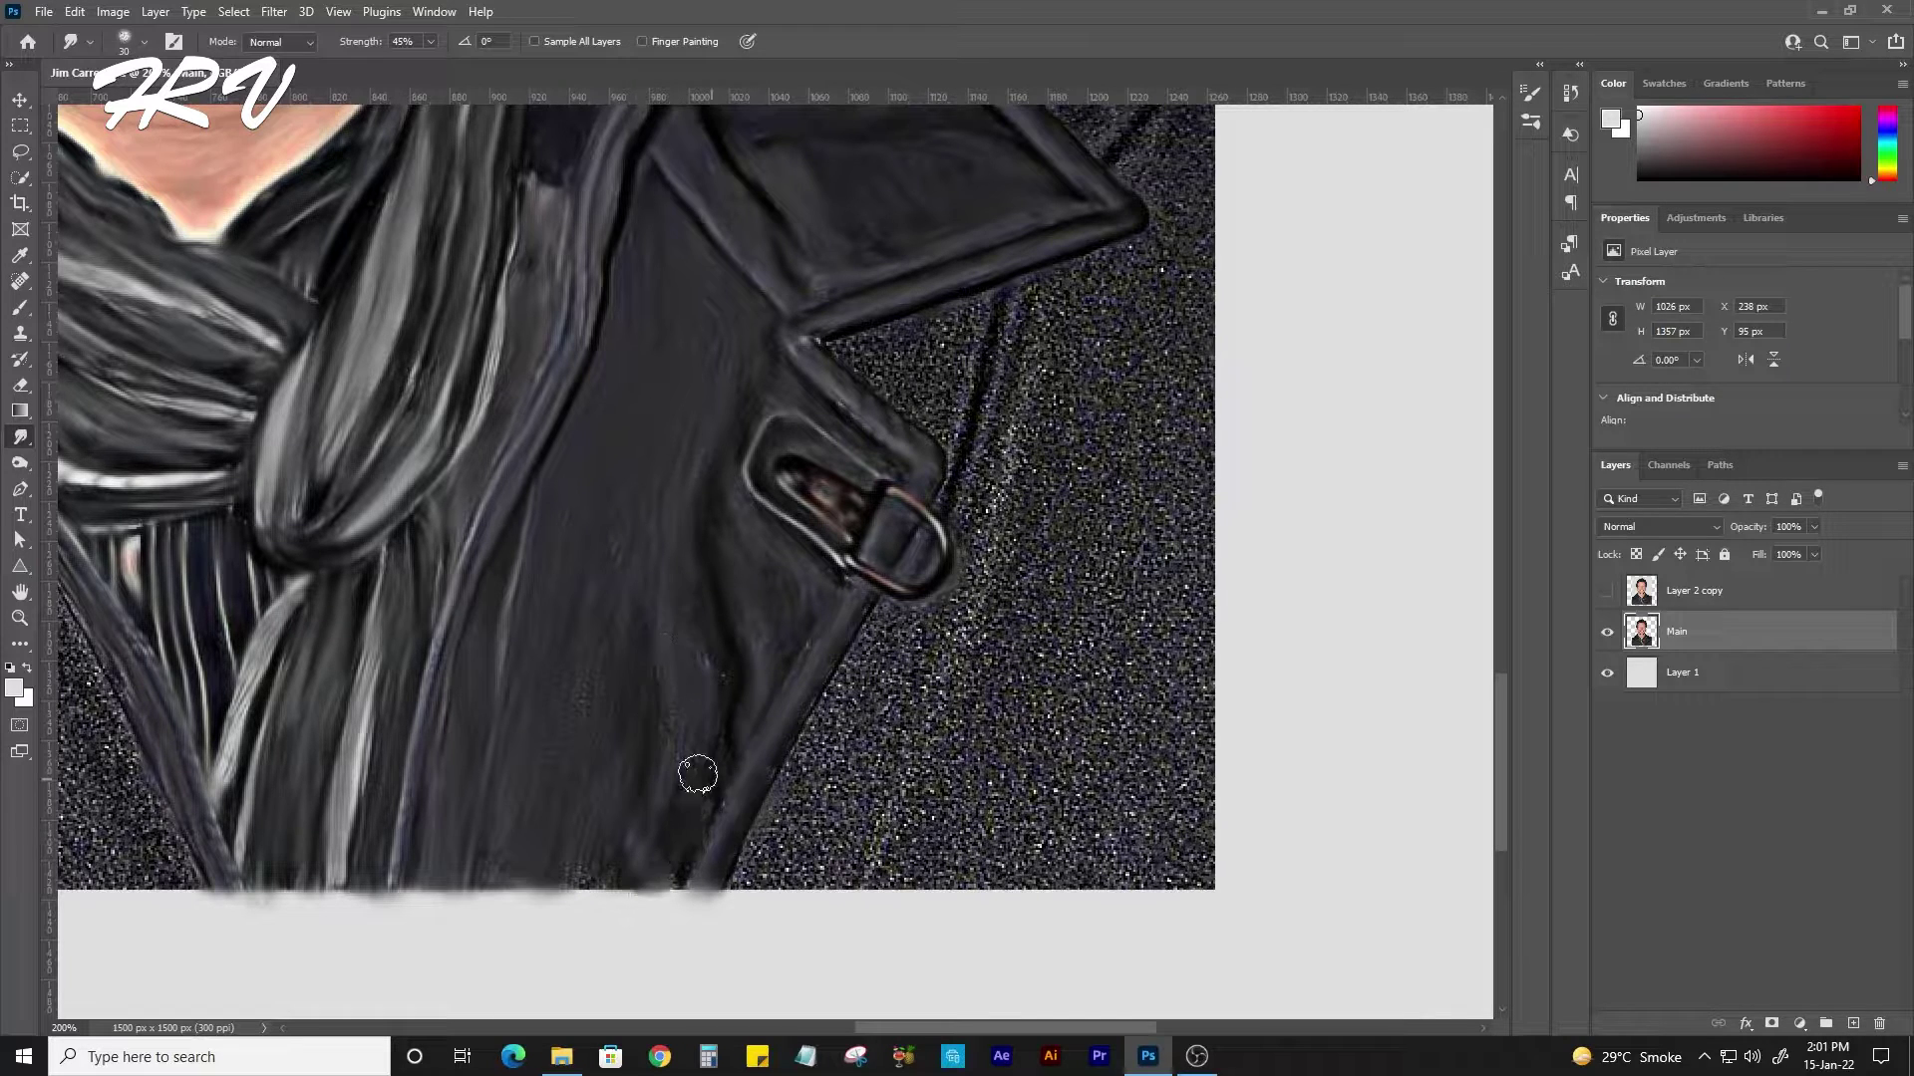
{"action": "left_click_drag", "start_coordinate": [698, 772], "coordinate": [474, 785]}
{"action": "left_click_drag", "start_coordinate": [663, 622], "coordinate": [673, 707]}
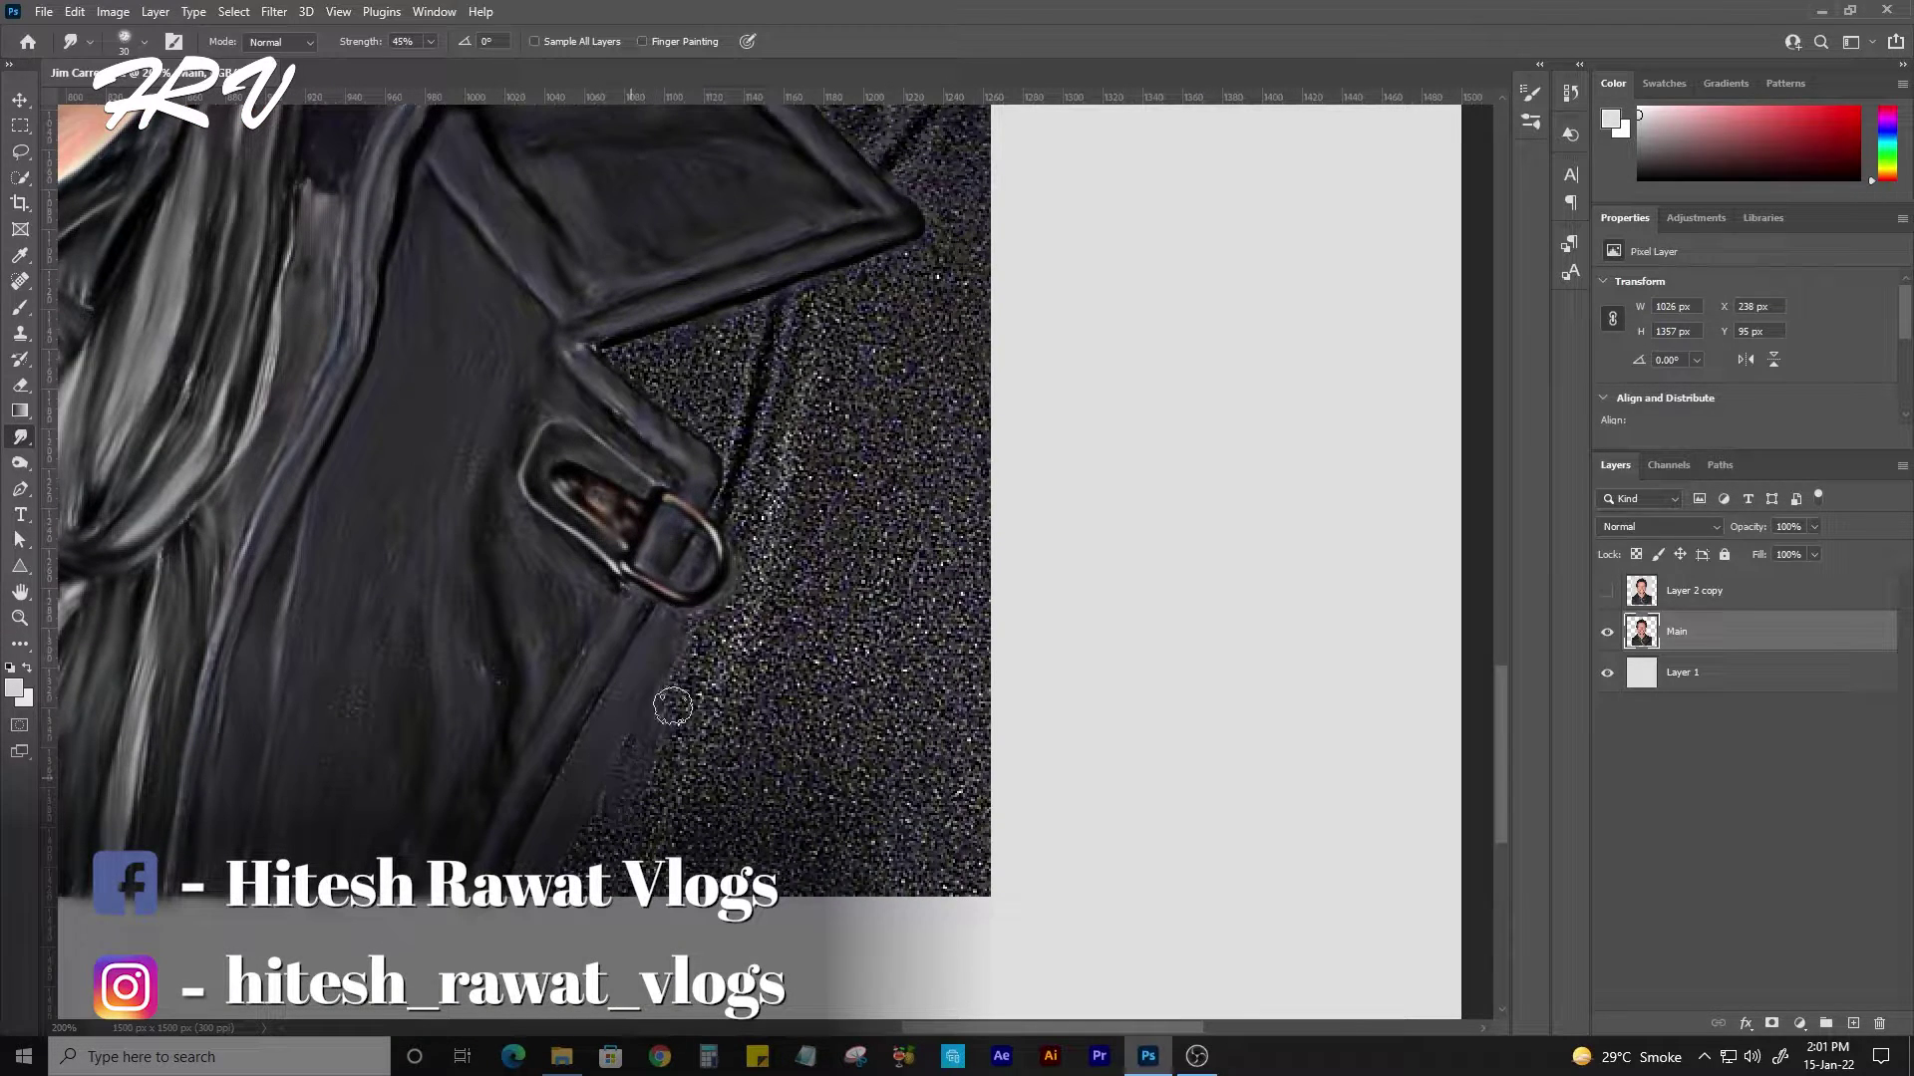
{"action": "mouse_move", "coordinate": [635, 815]}
{"action": "left_mouse_down"}
{"action": "mouse_move", "coordinate": [667, 697]}
{"action": "mouse_move", "coordinate": [752, 556]}
{"action": "mouse_move", "coordinate": [709, 708]}
{"action": "left_mouse_up"}
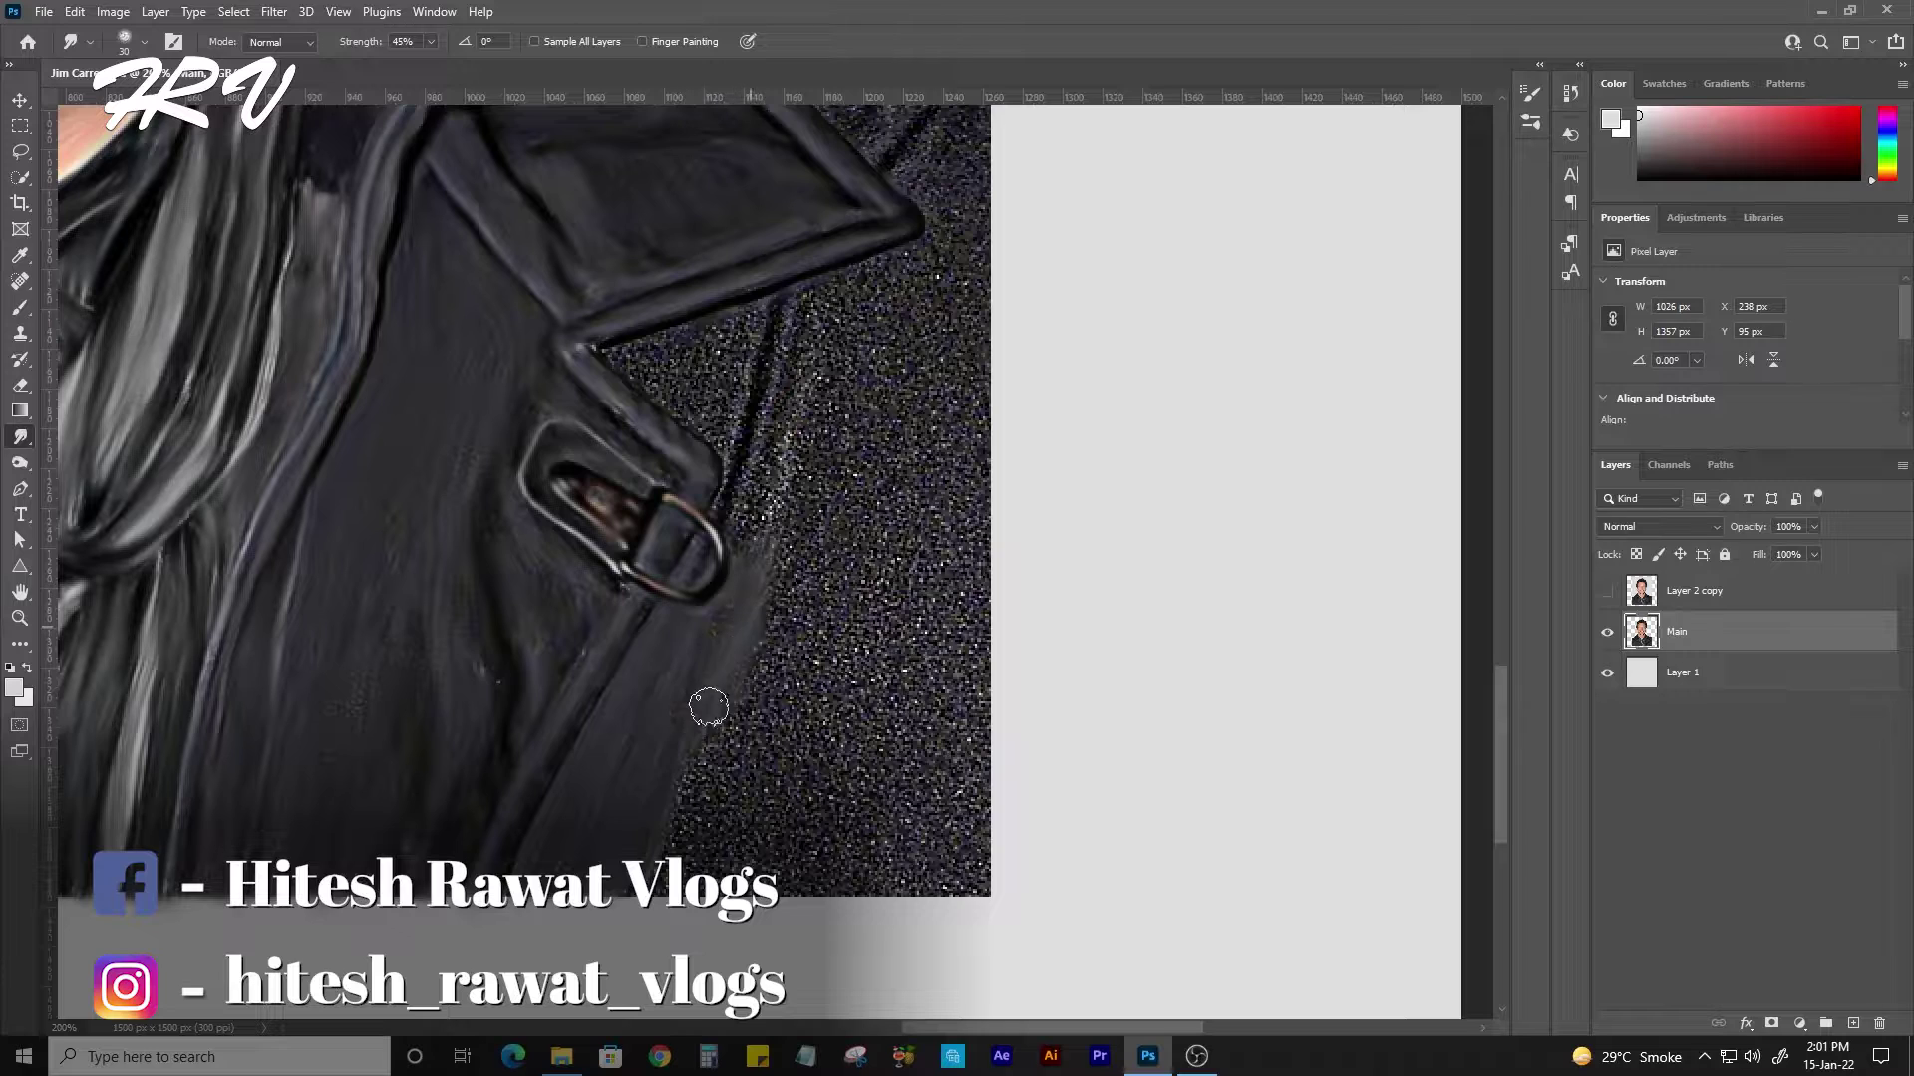
{"action": "mouse_move", "coordinate": [797, 618]}
{"action": "left_mouse_down"}
{"action": "mouse_move", "coordinate": [752, 385]}
{"action": "mouse_move", "coordinate": [688, 333]}
{"action": "left_mouse_up"}
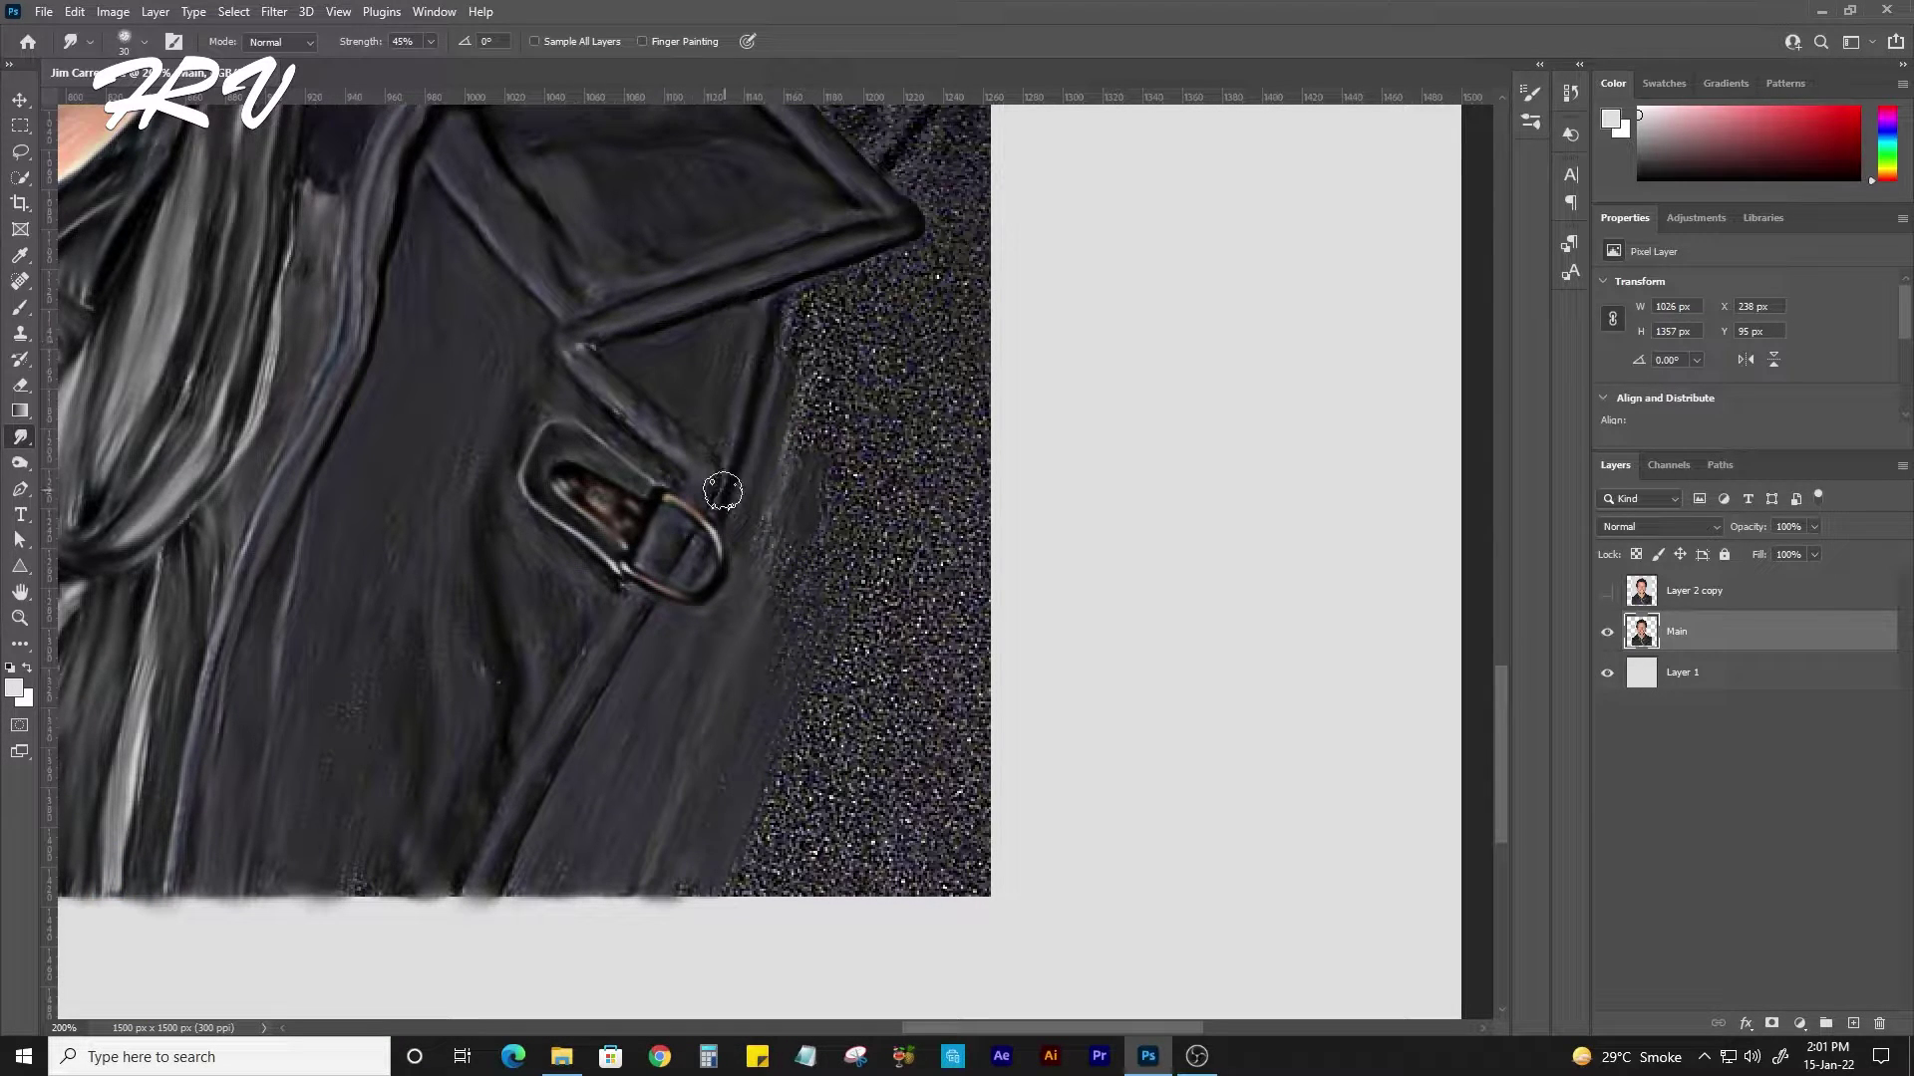
{"action": "mouse_move", "coordinate": [840, 286]}
{"action": "left_mouse_down"}
{"action": "mouse_move", "coordinate": [944, 260]}
{"action": "mouse_move", "coordinate": [962, 377]}
{"action": "left_mouse_up"}
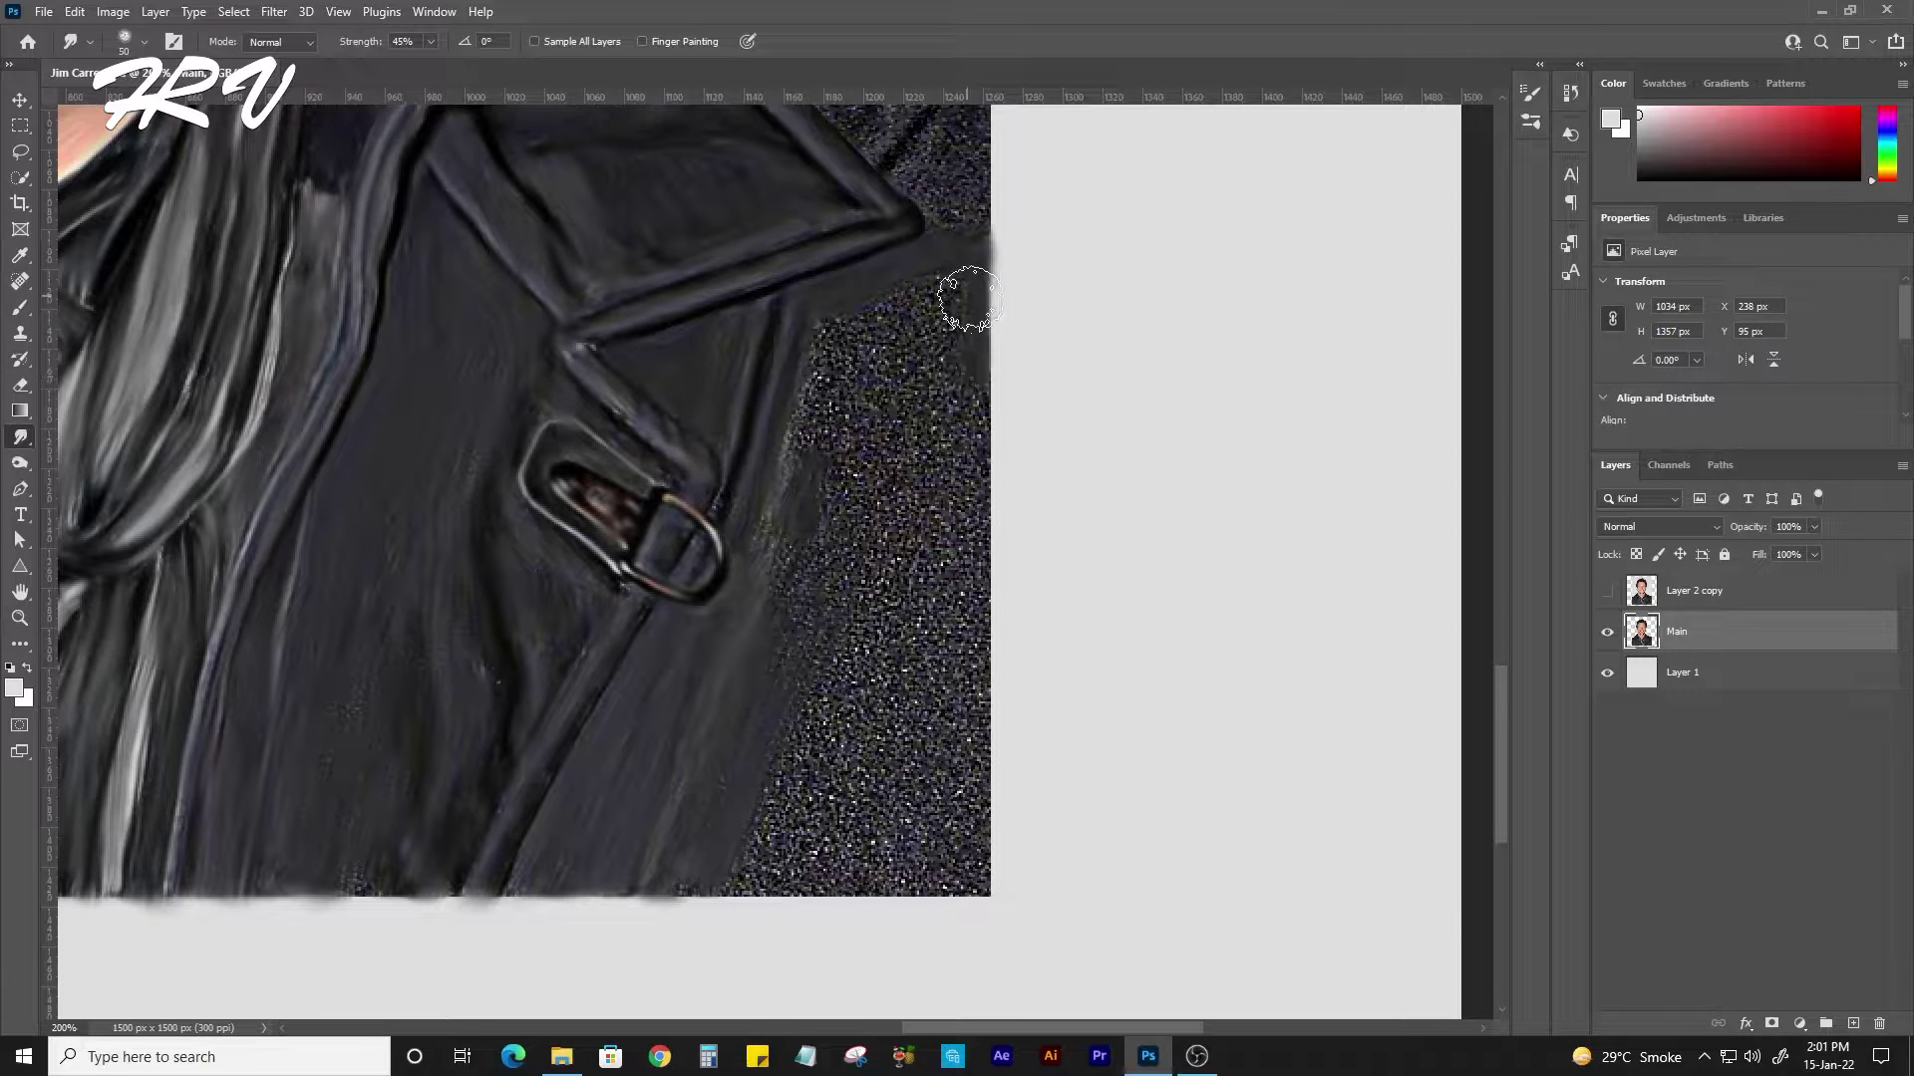
{"action": "mouse_move", "coordinate": [969, 299]}
{"action": "left_mouse_down"}
{"action": "mouse_move", "coordinate": [837, 371]}
{"action": "mouse_move", "coordinate": [889, 346]}
{"action": "mouse_move", "coordinate": [893, 453]}
{"action": "mouse_move", "coordinate": [974, 388]}
{"action": "mouse_move", "coordinate": [760, 773]}
{"action": "mouse_move", "coordinate": [751, 846]}
{"action": "mouse_move", "coordinate": [914, 714]}
{"action": "mouse_move", "coordinate": [837, 865]}
{"action": "mouse_move", "coordinate": [947, 876]}
{"action": "mouse_move", "coordinate": [499, 884]}
{"action": "left_mouse_up"}
Smooth the speckled shoulder edge, left collar edge and left lapel into painted leather.
{"action": "scroll", "coordinate": [803, 825], "scroll_direction": "up", "scroll_amount": 6}
{"action": "scroll", "coordinate": [803, 825], "scroll_direction": "right", "scroll_amount": 3}
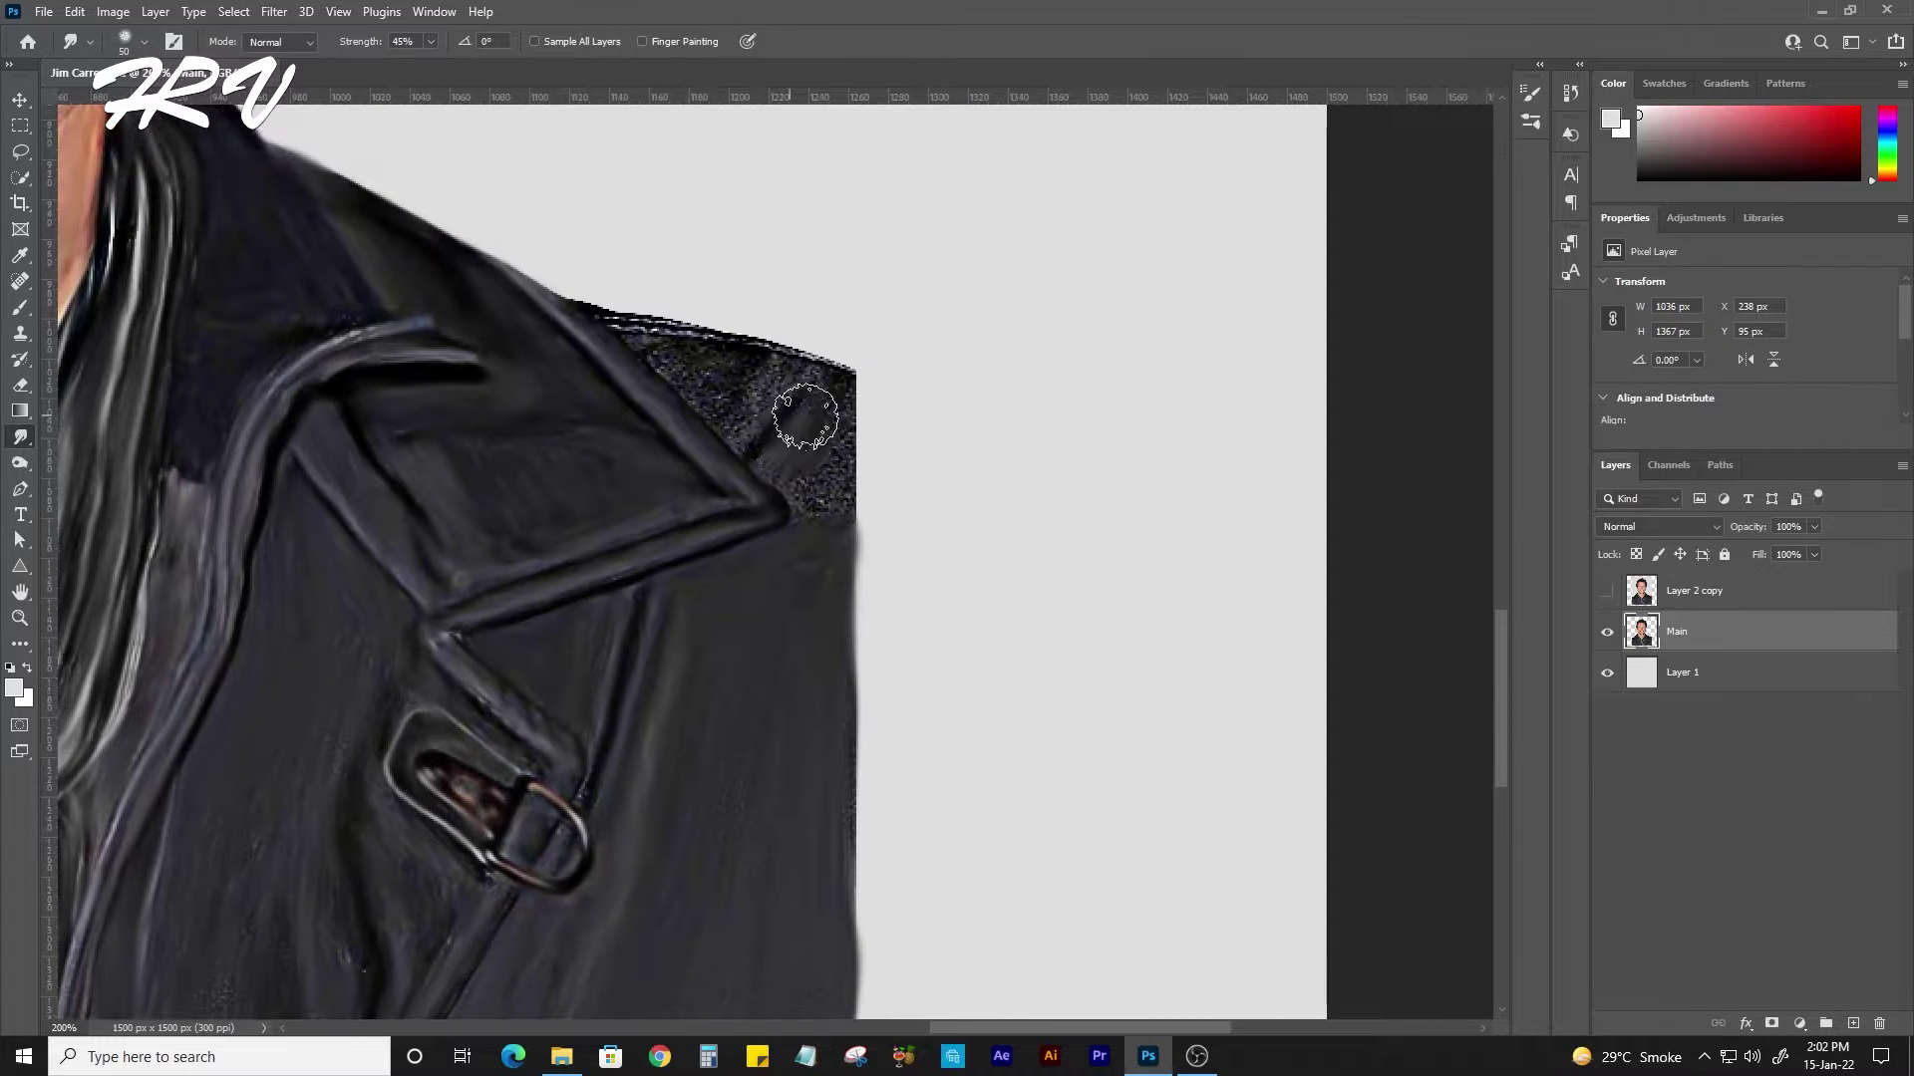
{"action": "mouse_move", "coordinate": [805, 416]}
{"action": "left_mouse_down"}
{"action": "mouse_move", "coordinate": [773, 435]}
{"action": "mouse_move", "coordinate": [596, 302]}
{"action": "left_mouse_up"}
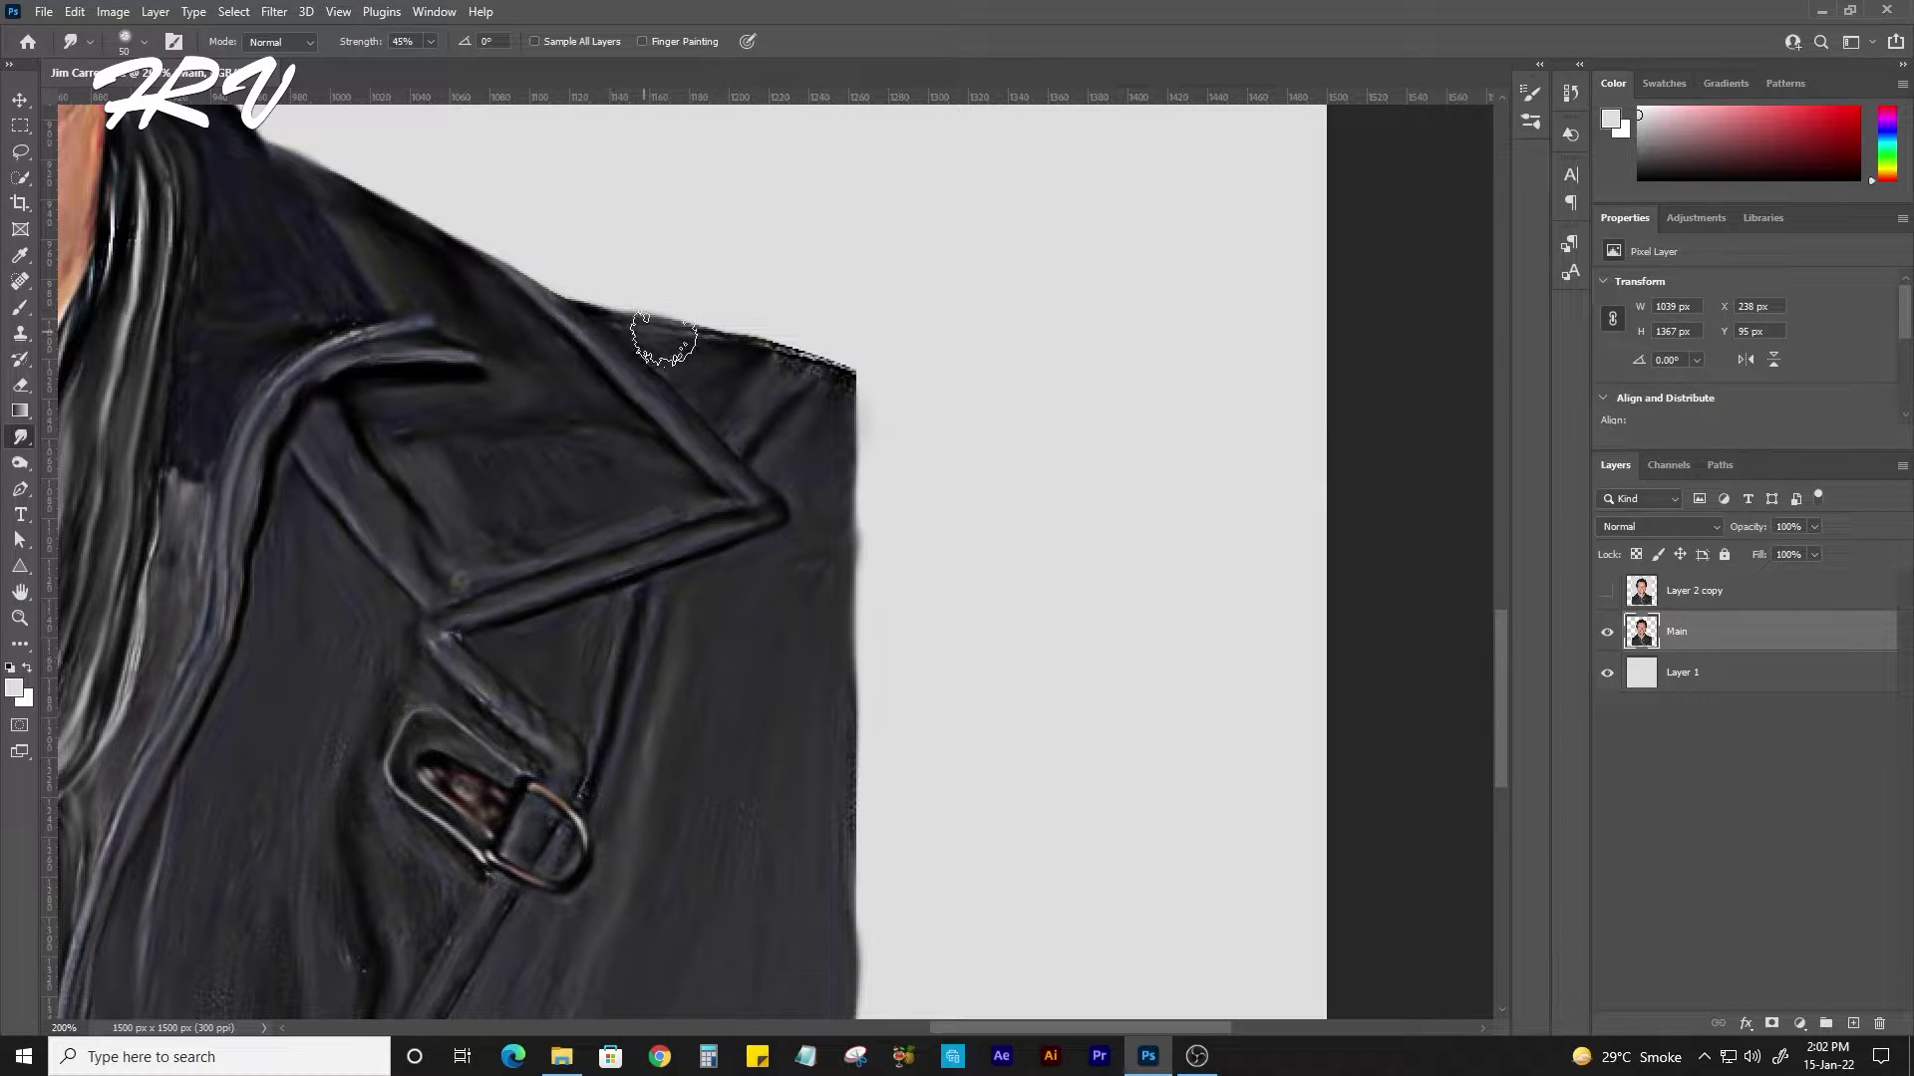
{"action": "mouse_move", "coordinate": [469, 556]}
{"action": "left_mouse_down"}
{"action": "mouse_move", "coordinate": [1069, 603]}
{"action": "mouse_move", "coordinate": [1174, 708]}
{"action": "left_mouse_up"}
{"action": "mouse_move", "coordinate": [748, 194]}
{"action": "left_mouse_down"}
{"action": "mouse_move", "coordinate": [443, 573]}
{"action": "mouse_move", "coordinate": [399, 763]}
{"action": "mouse_move", "coordinate": [638, 753]}
{"action": "mouse_move", "coordinate": [797, 628]}
{"action": "mouse_move", "coordinate": [756, 563]}
{"action": "mouse_move", "coordinate": [538, 517]}
{"action": "mouse_move", "coordinate": [432, 710]}
{"action": "mouse_move", "coordinate": [534, 585]}
{"action": "mouse_move", "coordinate": [585, 654]}
{"action": "mouse_move", "coordinate": [641, 649]}
{"action": "mouse_move", "coordinate": [676, 613]}
{"action": "mouse_move", "coordinate": [684, 649]}
{"action": "mouse_move", "coordinate": [521, 709]}
{"action": "mouse_move", "coordinate": [736, 684]}
{"action": "left_mouse_up"}
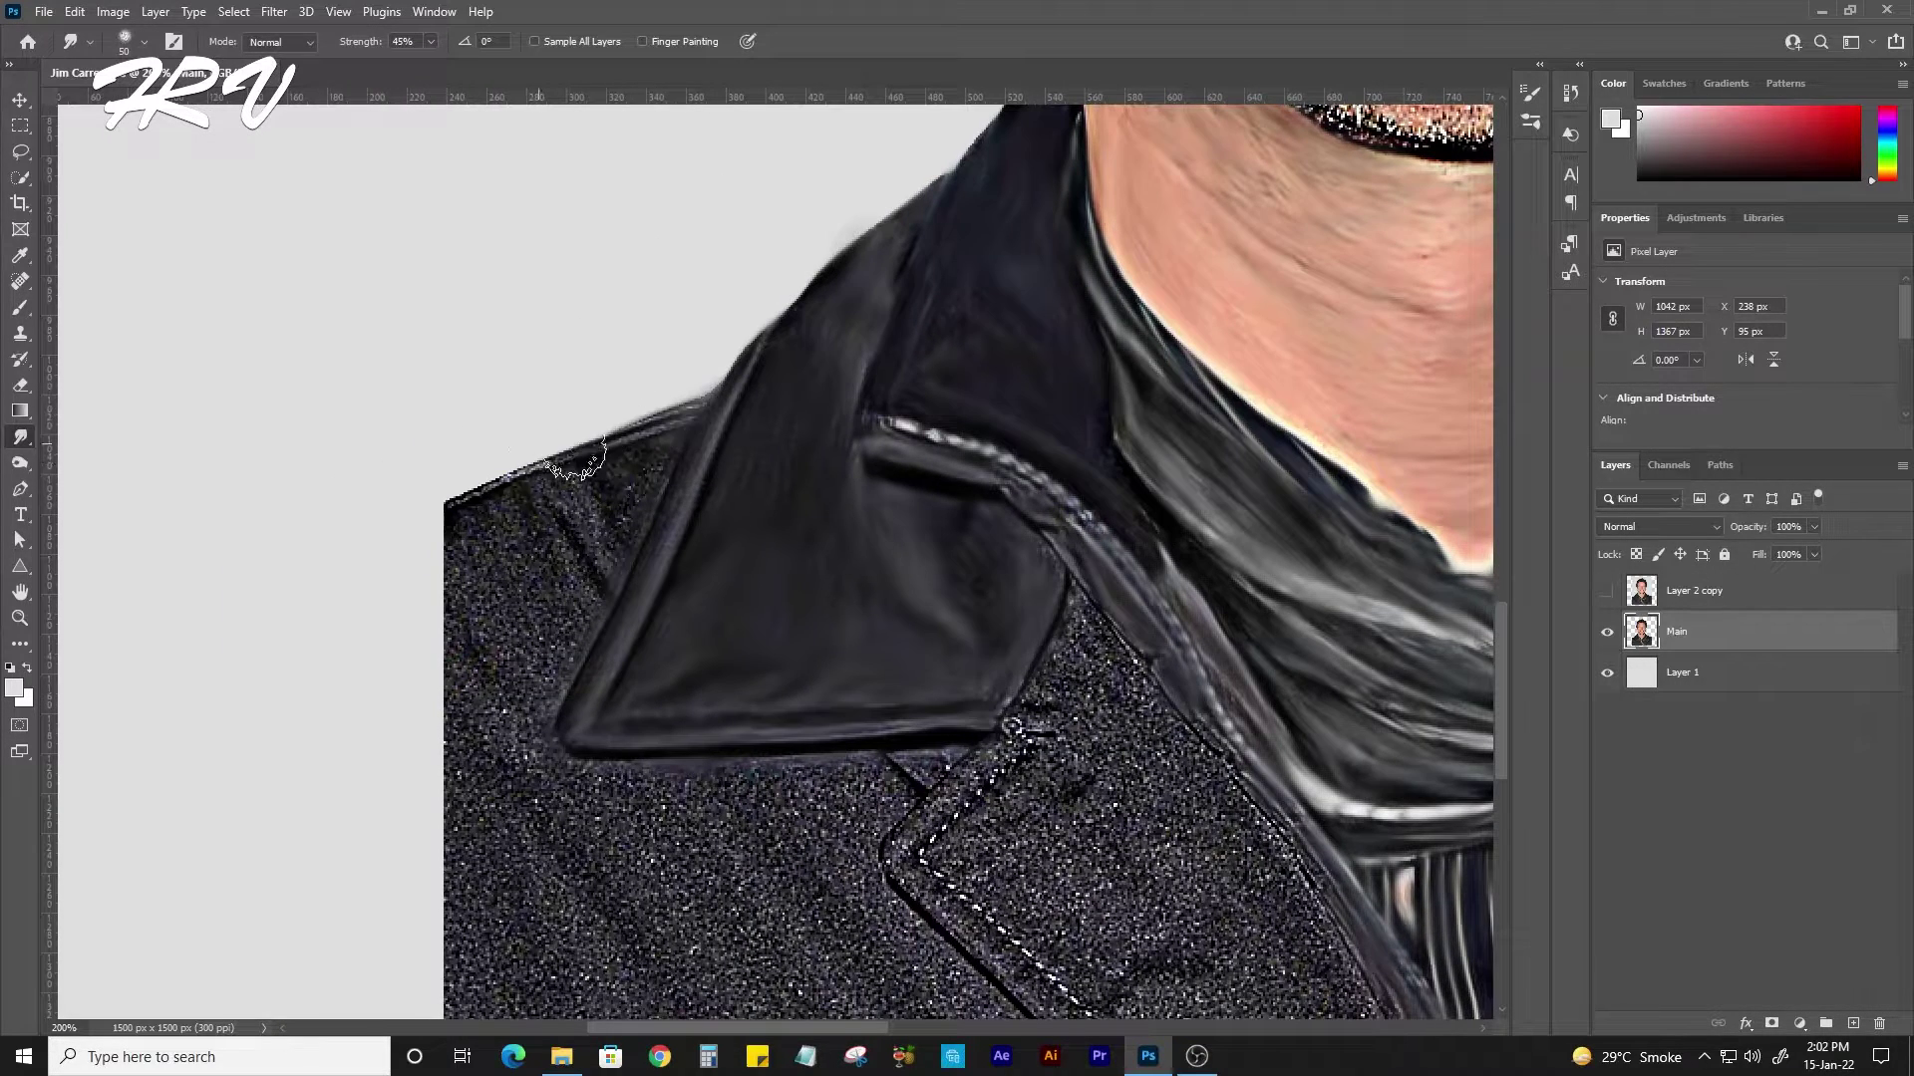
{"action": "key", "text": "bracketleft"}
{"action": "mouse_move", "coordinate": [578, 460]}
{"action": "left_mouse_down"}
{"action": "mouse_move", "coordinate": [470, 577]}
{"action": "mouse_move", "coordinate": [470, 547]}
{"action": "mouse_move", "coordinate": [469, 654]}
{"action": "mouse_move", "coordinate": [496, 510]}
{"action": "mouse_move", "coordinate": [624, 453]}
{"action": "mouse_move", "coordinate": [529, 653]}
{"action": "mouse_move", "coordinate": [568, 671]}
{"action": "mouse_move", "coordinate": [495, 732]}
{"action": "left_mouse_up"}
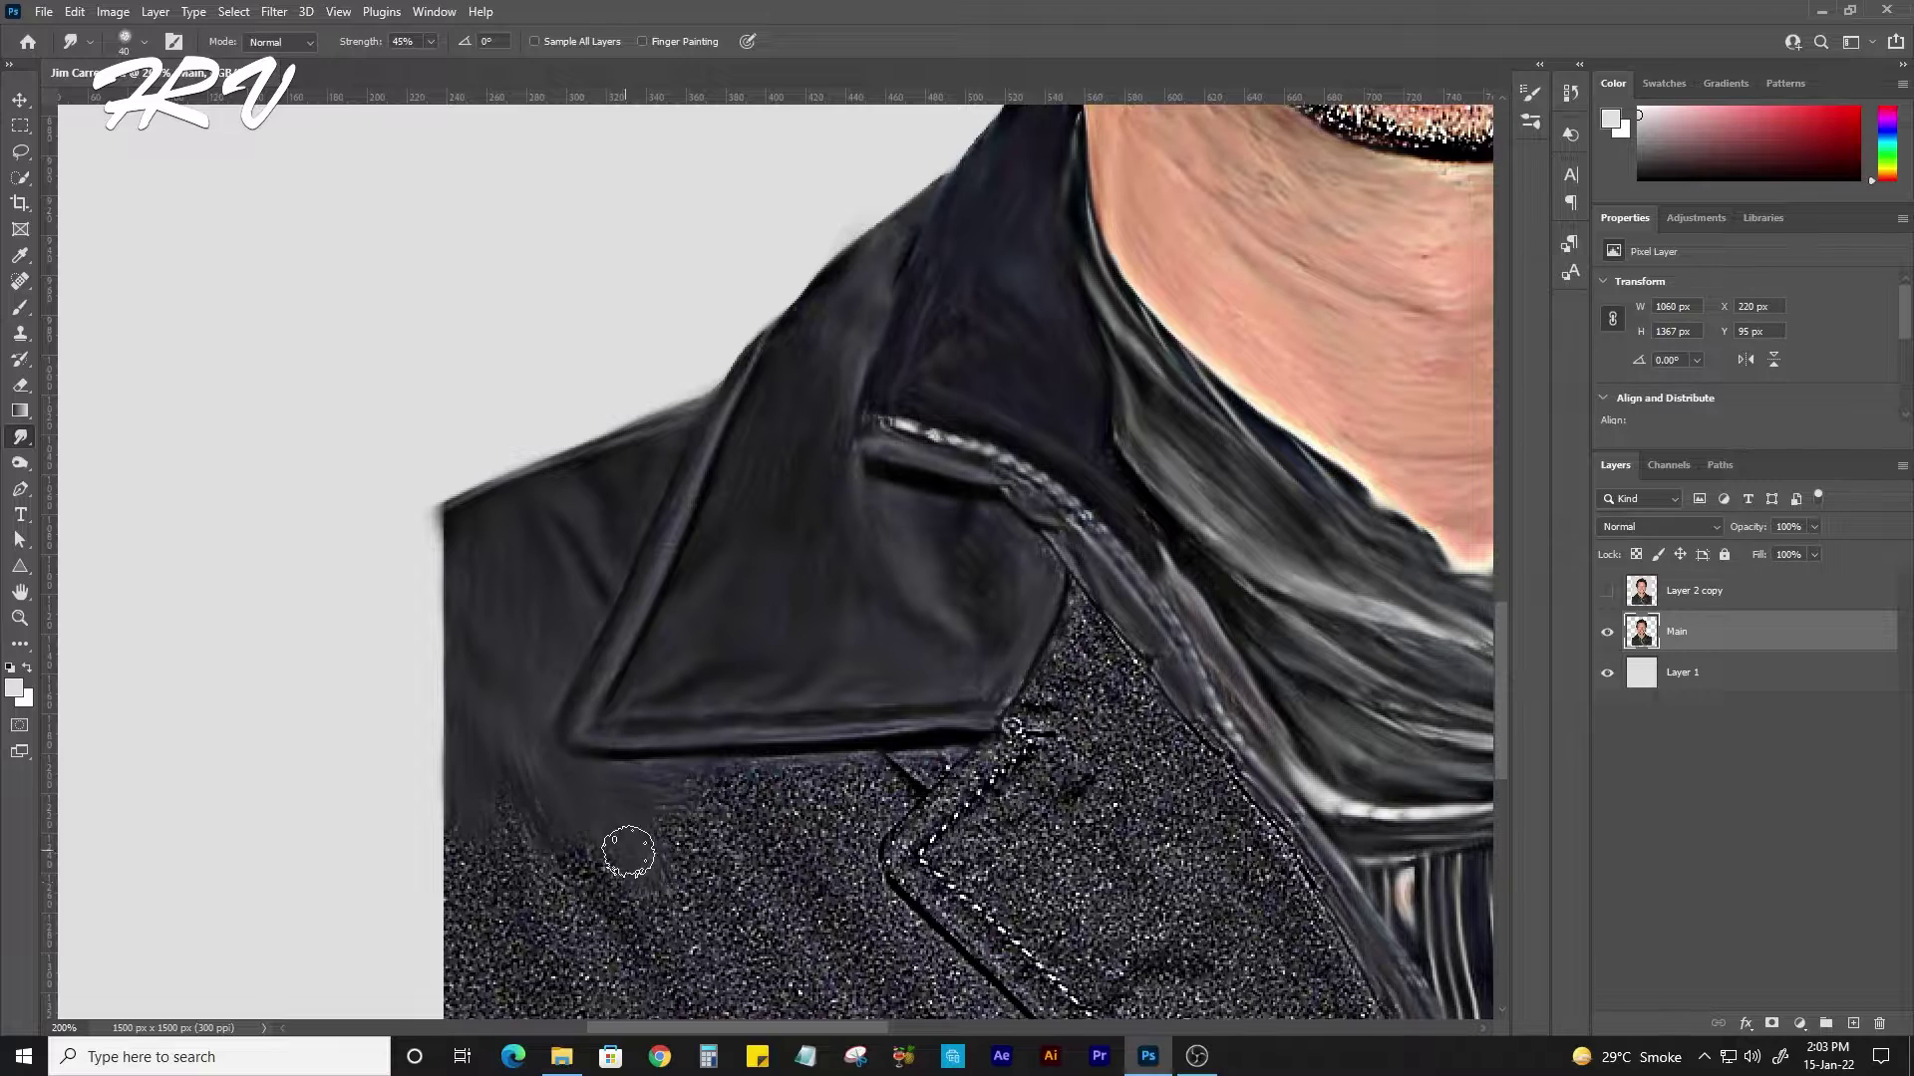
Blur the grainy lower-left jacket and the speckles near the lower collar with a larger brush.
{"action": "scroll", "coordinate": [628, 847], "scroll_direction": "down", "scroll_amount": 3}
{"action": "mouse_move", "coordinate": [452, 565]}
{"action": "left_mouse_down"}
{"action": "mouse_move", "coordinate": [534, 555]}
{"action": "mouse_move", "coordinate": [632, 738]}
{"action": "mouse_move", "coordinate": [435, 738]}
{"action": "mouse_move", "coordinate": [475, 648]}
{"action": "mouse_move", "coordinate": [564, 768]}
{"action": "mouse_move", "coordinate": [556, 854]}
{"action": "mouse_move", "coordinate": [649, 884]}
{"action": "mouse_move", "coordinate": [682, 752]}
{"action": "mouse_move", "coordinate": [717, 777]}
{"action": "mouse_move", "coordinate": [697, 684]}
{"action": "mouse_move", "coordinate": [709, 871]}
{"action": "mouse_move", "coordinate": [645, 510]}
{"action": "mouse_move", "coordinate": [885, 833]}
{"action": "mouse_move", "coordinate": [858, 731]}
{"action": "mouse_move", "coordinate": [714, 542]}
{"action": "mouse_move", "coordinate": [791, 449]}
{"action": "mouse_move", "coordinate": [795, 508]}
{"action": "mouse_move", "coordinate": [880, 692]}
{"action": "mouse_move", "coordinate": [1013, 803]}
{"action": "mouse_move", "coordinate": [987, 887]}
{"action": "left_mouse_up"}
{"action": "key", "text": "bracketright"}
{"action": "mouse_move", "coordinate": [1006, 314]}
{"action": "left_mouse_down"}
{"action": "mouse_move", "coordinate": [715, 289]}
{"action": "mouse_move", "coordinate": [568, 499]}
{"action": "mouse_move", "coordinate": [727, 718]}
{"action": "mouse_move", "coordinate": [869, 849]}
{"action": "mouse_move", "coordinate": [927, 859]}
{"action": "mouse_move", "coordinate": [1038, 786]}
{"action": "mouse_move", "coordinate": [1008, 687]}
{"action": "mouse_move", "coordinate": [841, 414]}
{"action": "mouse_move", "coordinate": [727, 415]}
{"action": "mouse_move", "coordinate": [638, 529]}
{"action": "mouse_move", "coordinate": [850, 760]}
{"action": "mouse_move", "coordinate": [948, 768]}
{"action": "mouse_move", "coordinate": [837, 508]}
{"action": "mouse_move", "coordinate": [692, 529]}
{"action": "mouse_move", "coordinate": [829, 624]}
{"action": "mouse_move", "coordinate": [773, 529]}
{"action": "mouse_move", "coordinate": [868, 594]}
{"action": "mouse_move", "coordinate": [667, 355]}
{"action": "mouse_move", "coordinate": [768, 340]}
{"action": "mouse_move", "coordinate": [398, 279]}
{"action": "mouse_move", "coordinate": [698, 747]}
{"action": "left_mouse_up"}
Zoom to 200% on the face and blend both ears smoothly into the hair.
{"action": "key", "text": "ctrl+minus"}
{"action": "left_click_drag", "start_coordinate": [884, 678], "coordinate": [893, 724]}
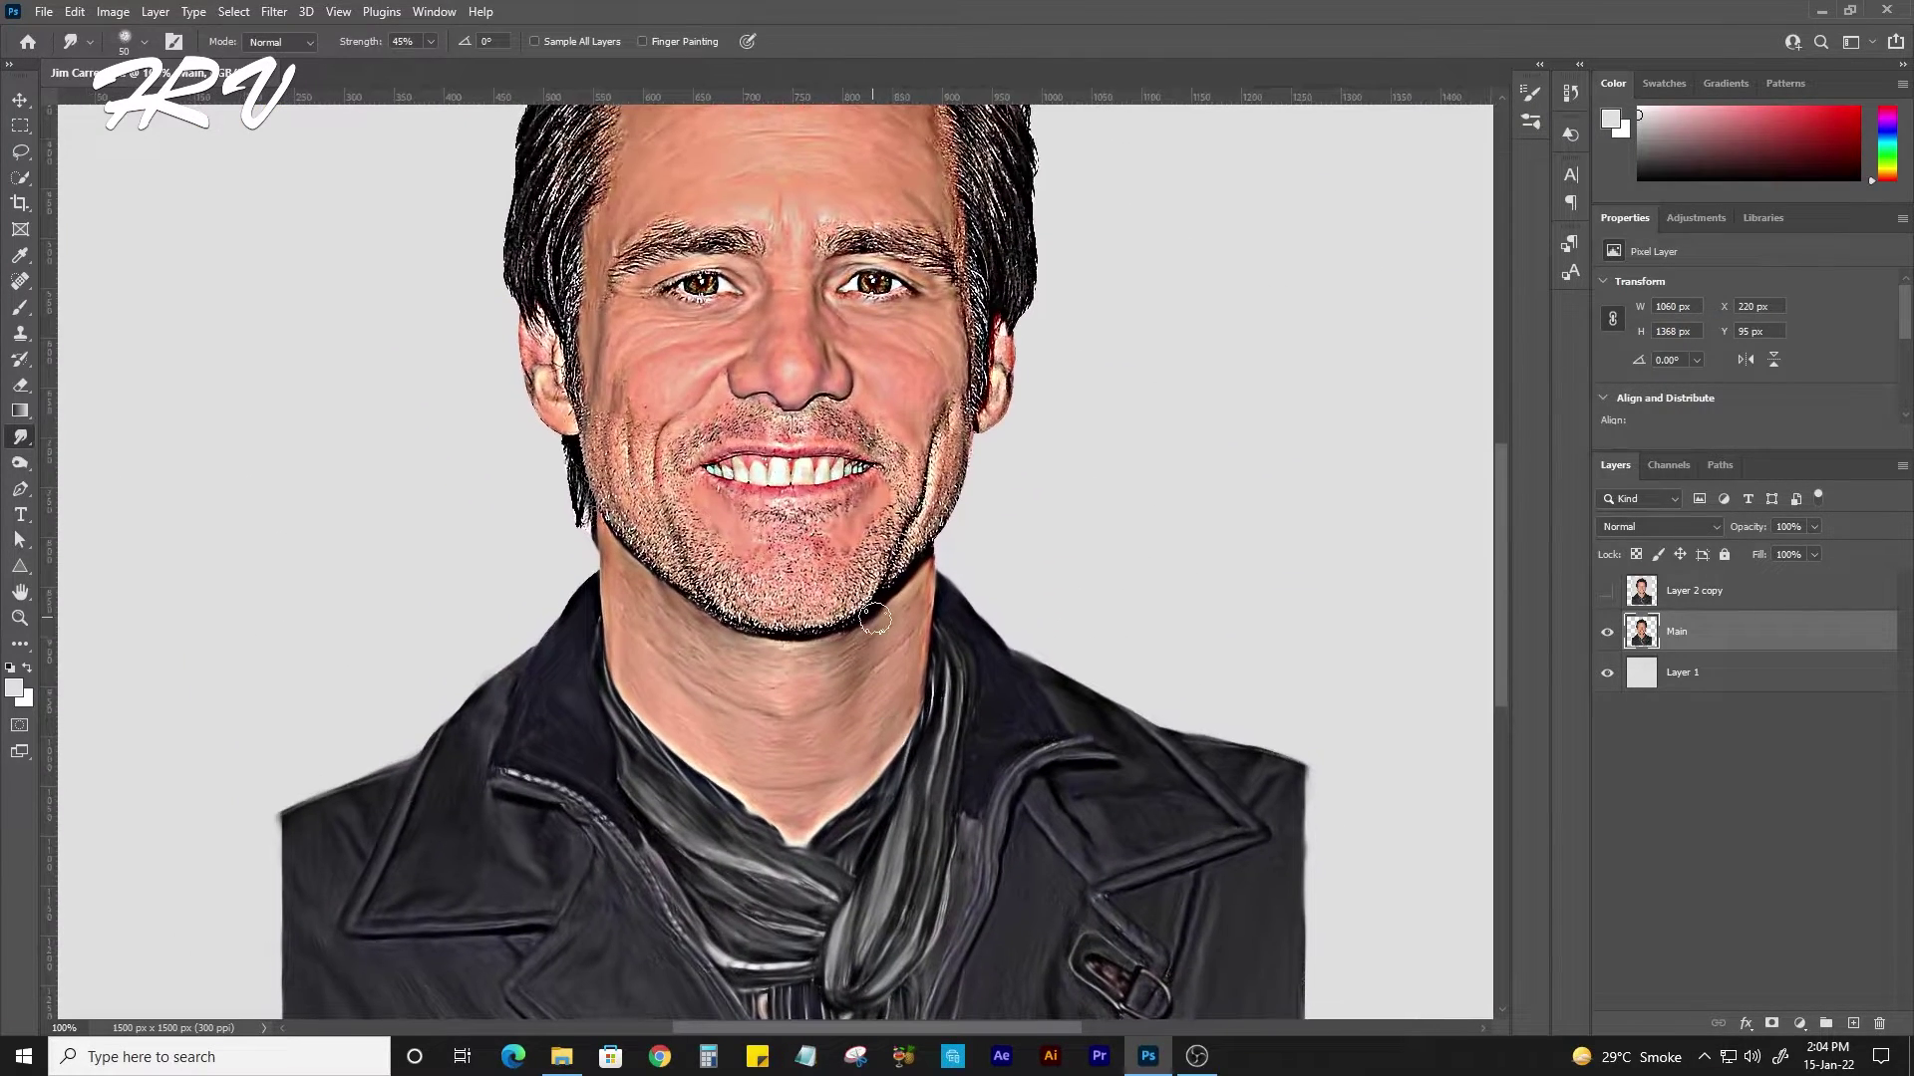
{"action": "key", "text": "ctrl+plus"}
{"action": "left_click_drag", "start_coordinate": [818, 185], "coordinate": [828, 503]}
{"action": "left_click_drag", "start_coordinate": [1130, 463], "coordinate": [1104, 618]}
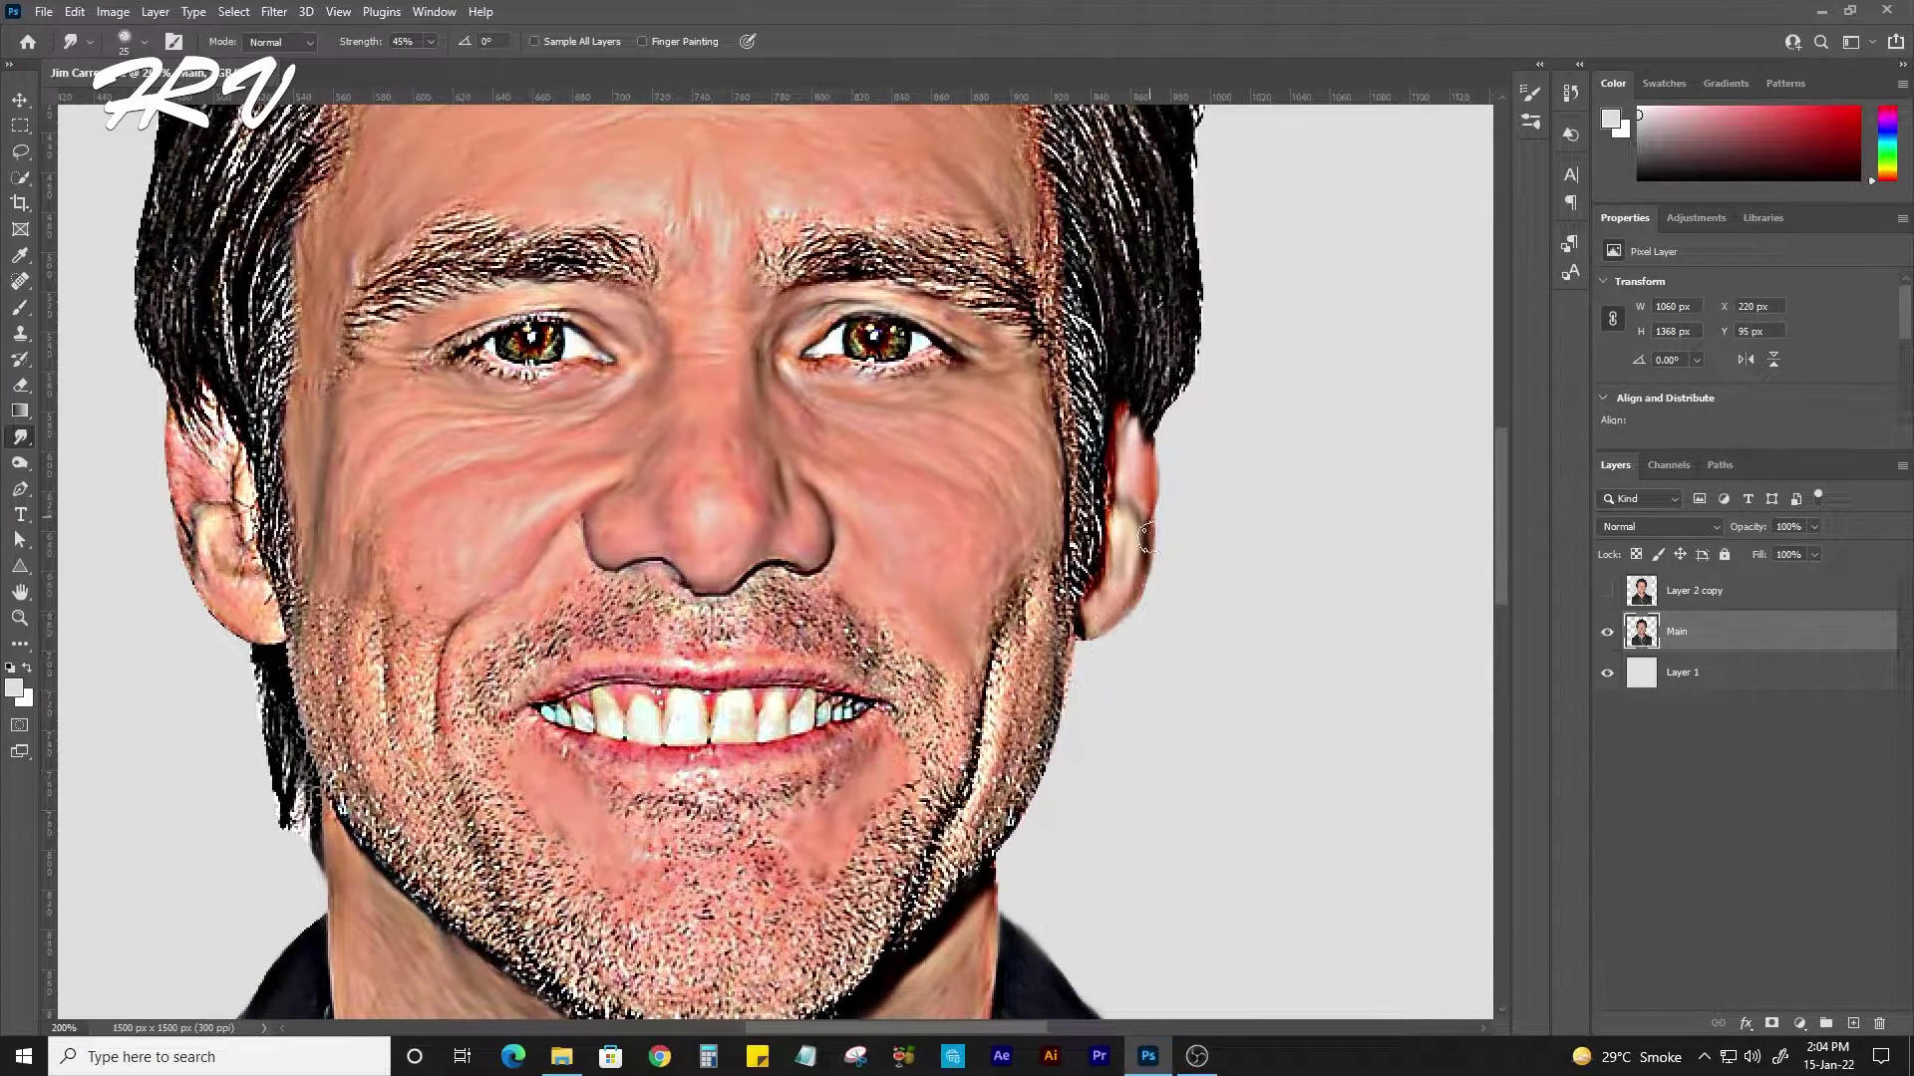
{"action": "left_click_drag", "start_coordinate": [1146, 539], "coordinate": [1088, 618]}
{"action": "left_click_drag", "start_coordinate": [781, 511], "coordinate": [1127, 633]}
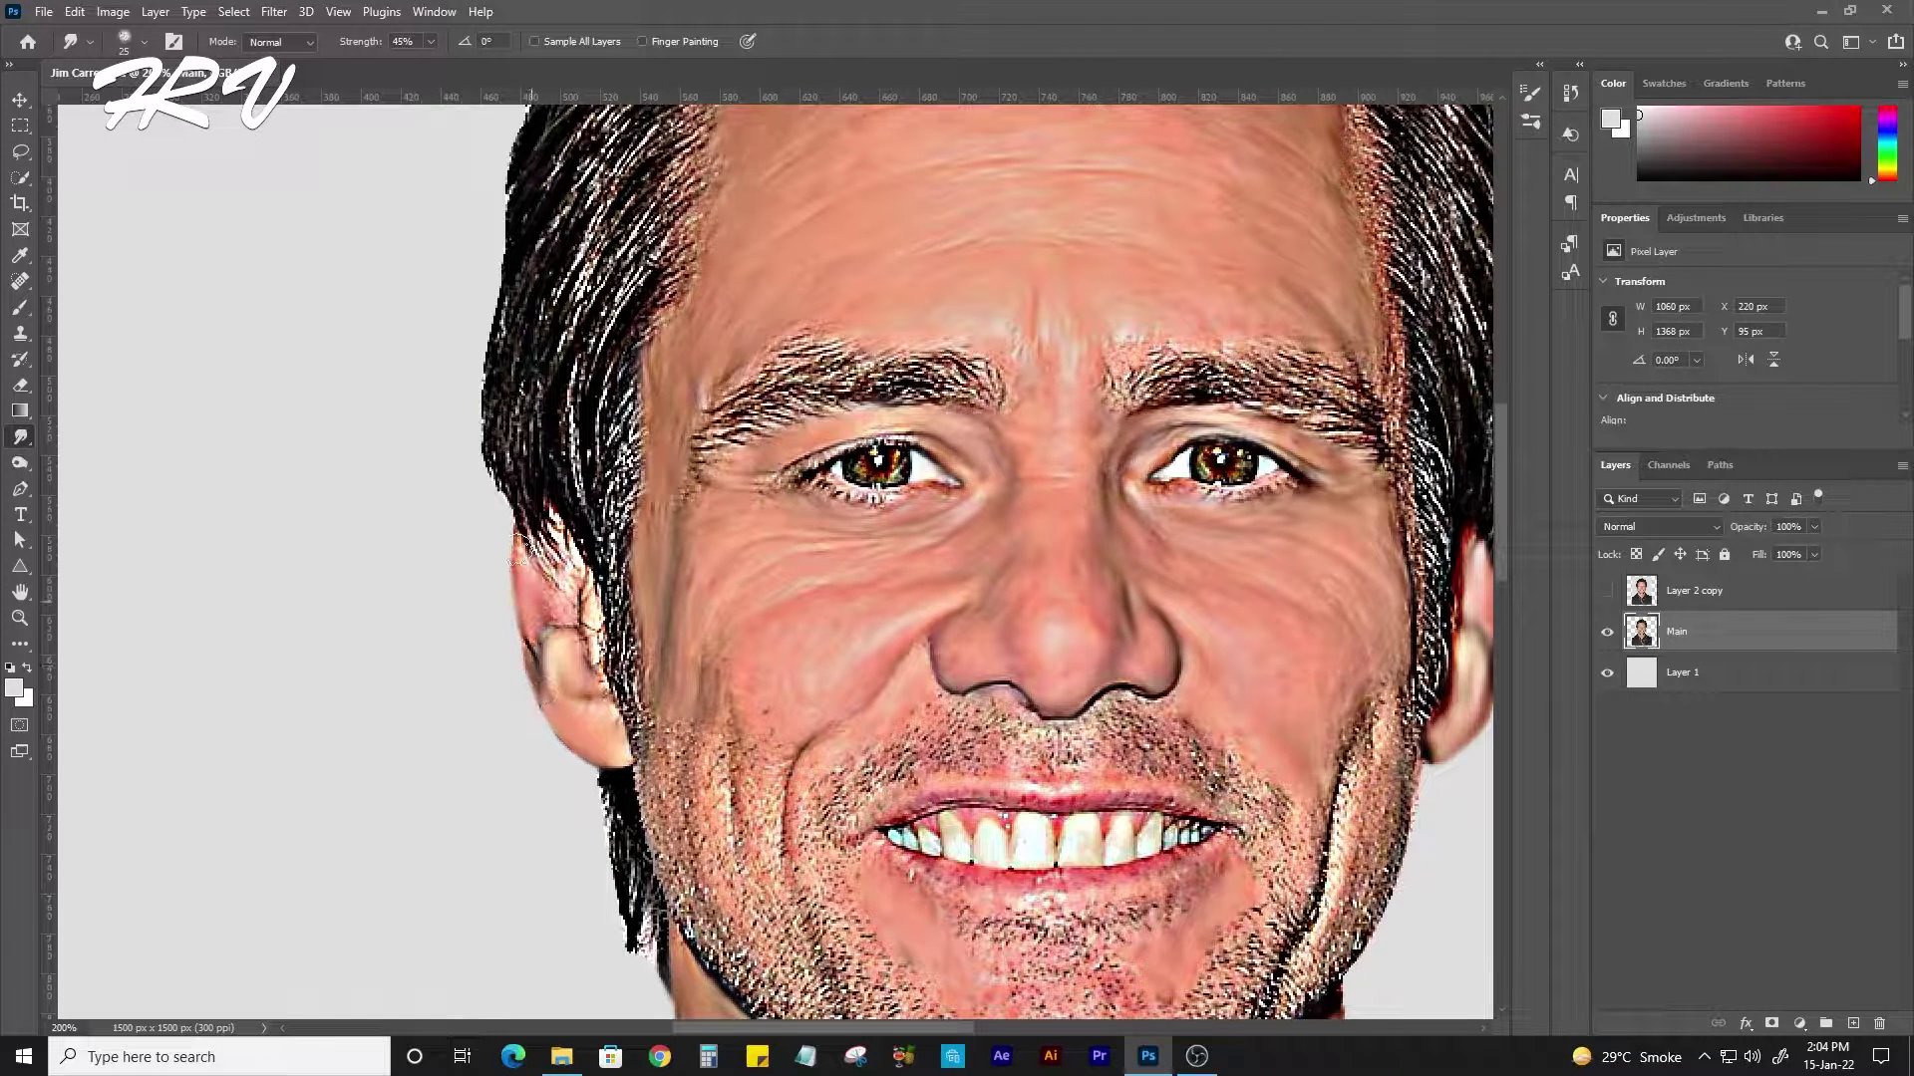
{"action": "left_click_drag", "start_coordinate": [558, 580], "coordinate": [564, 610]}
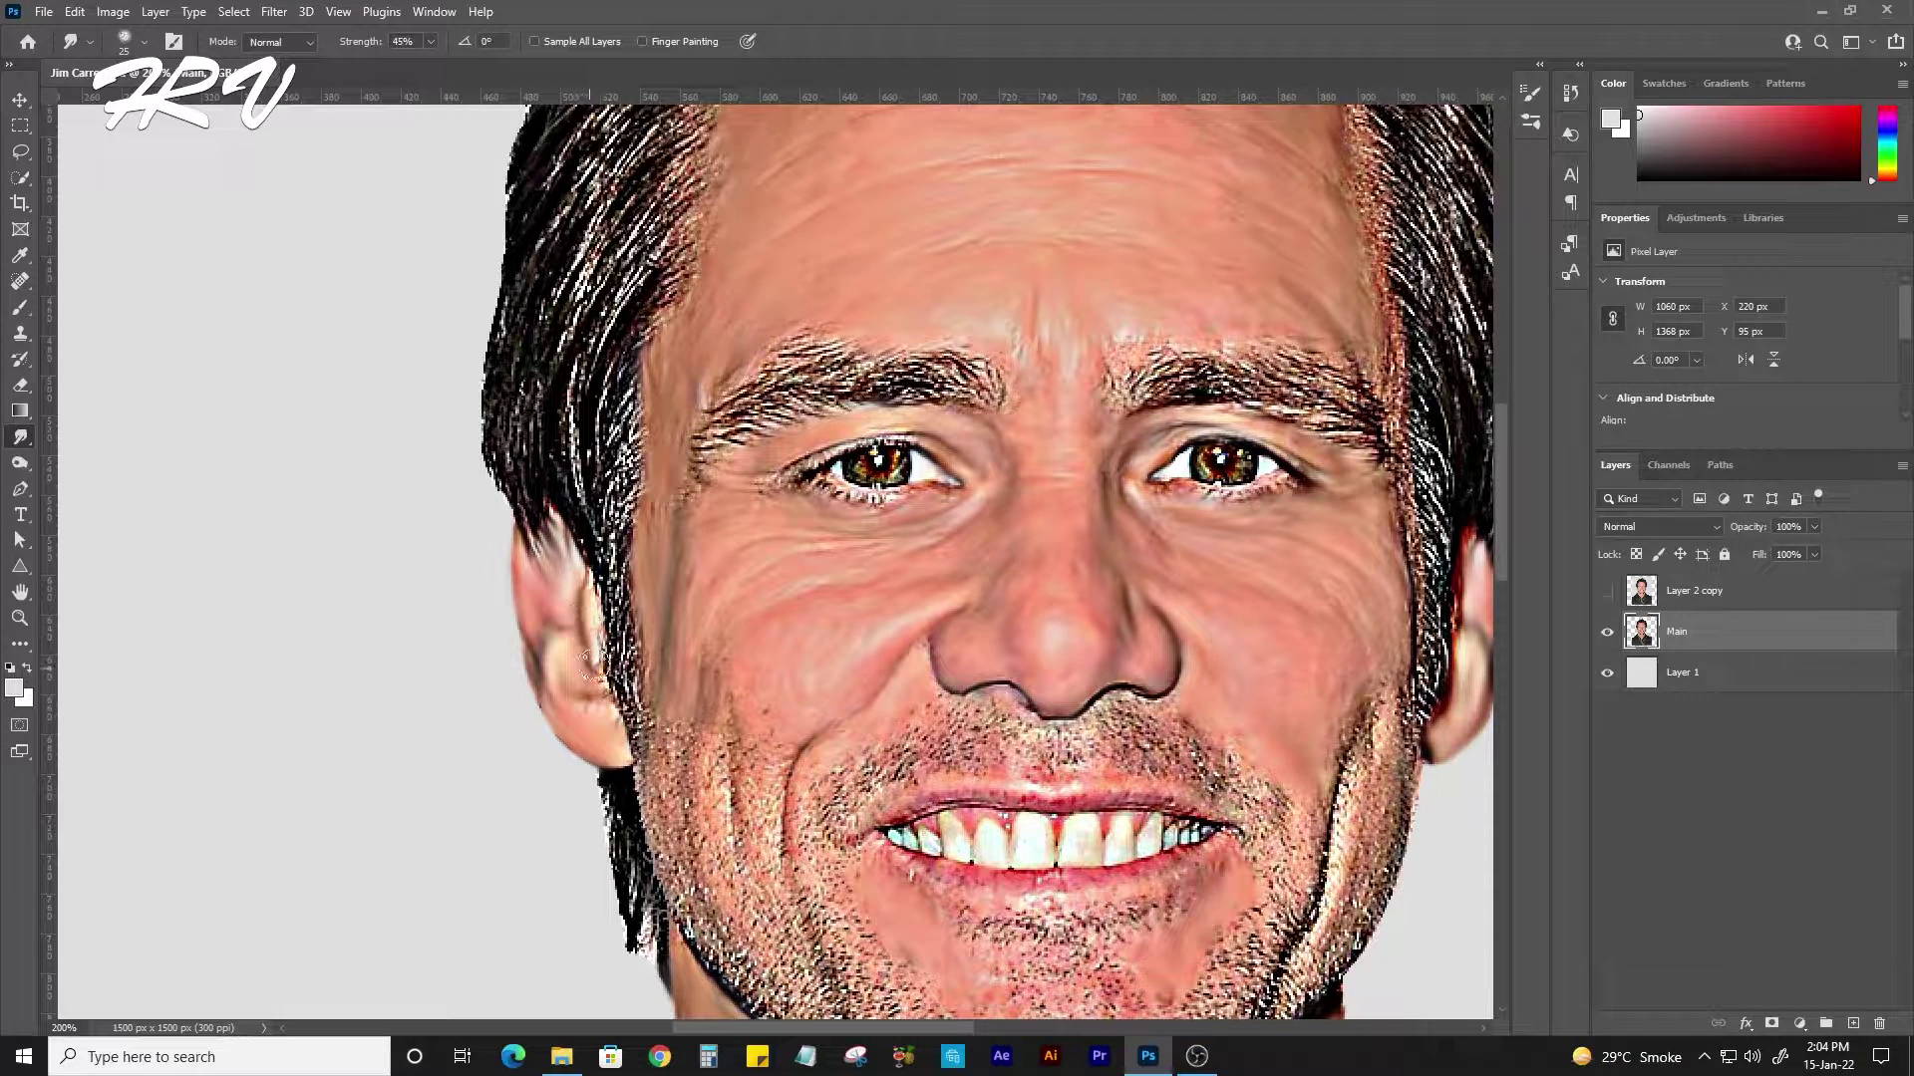
Soften the stubble along the smile line, below the nose and beside the right mouth corner.
{"action": "left_click_drag", "start_coordinate": [565, 732], "coordinate": [416, 568]}
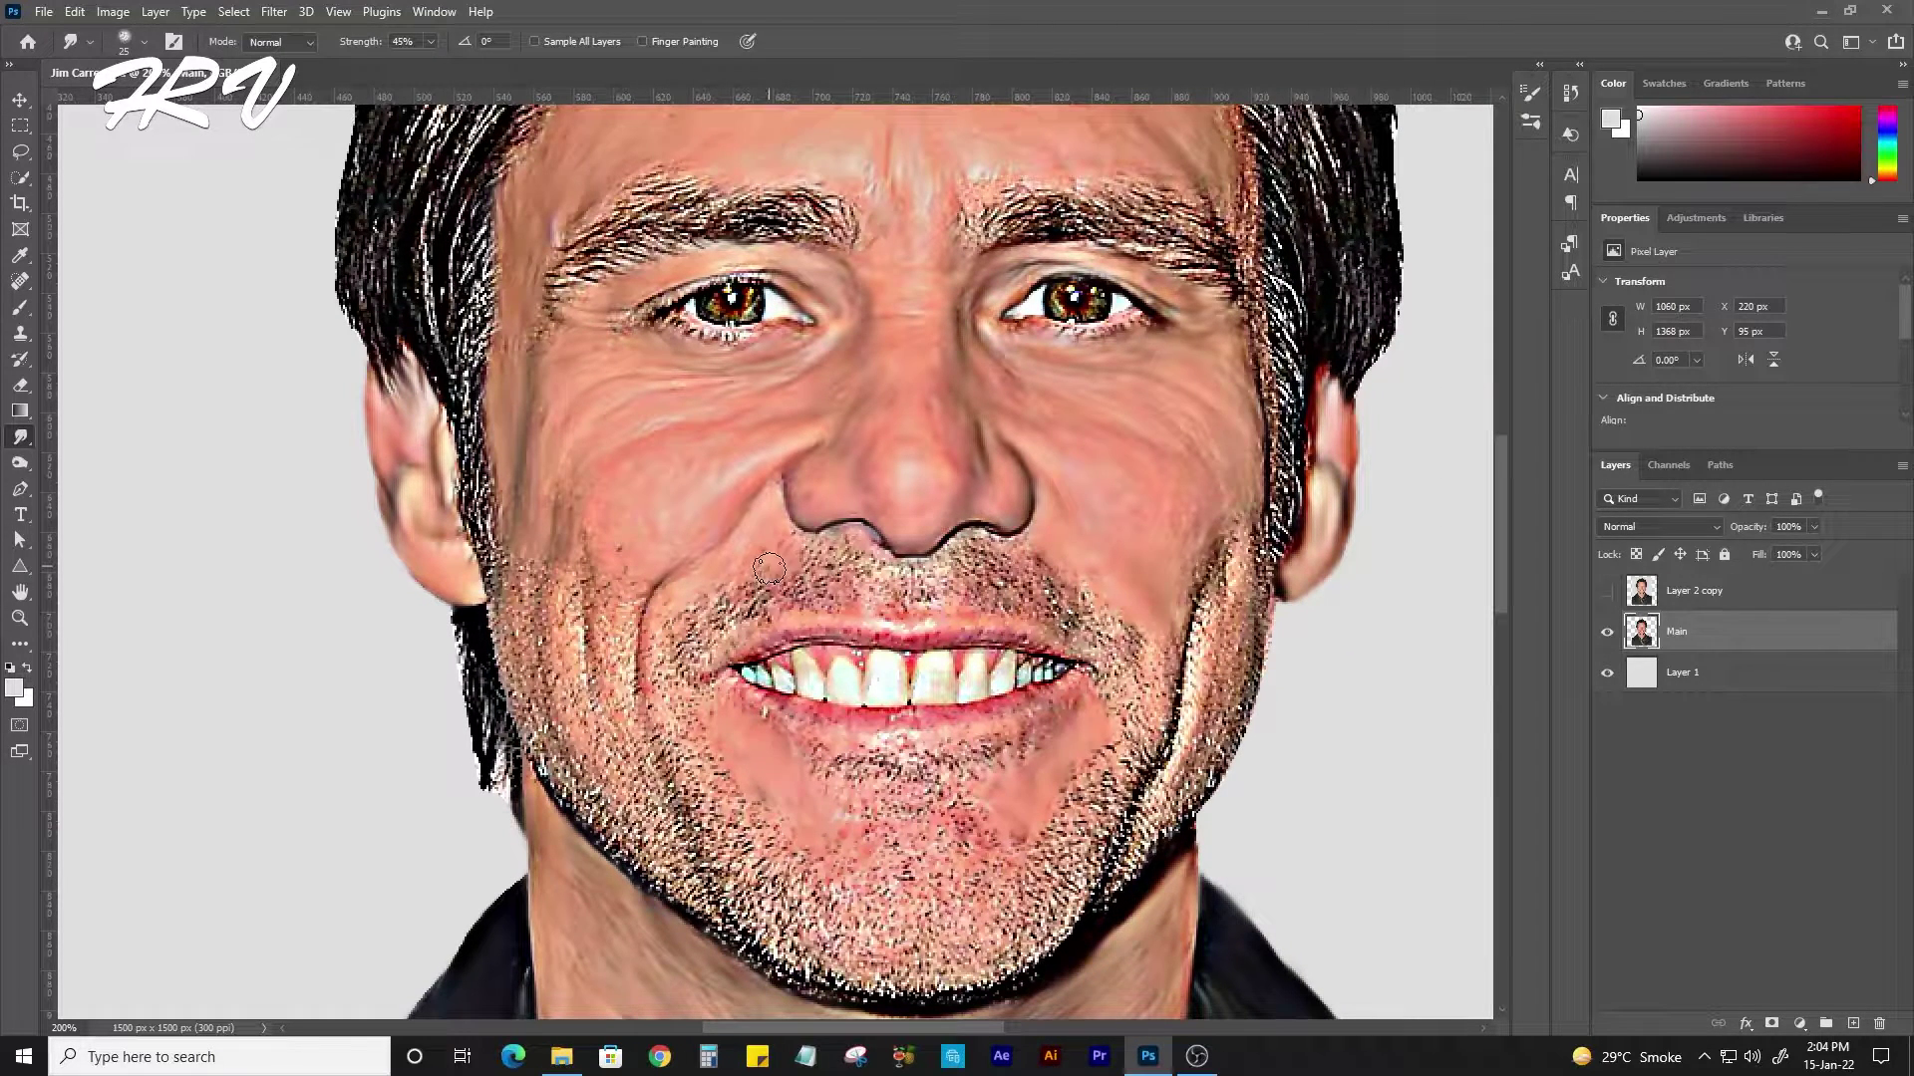
{"action": "mouse_move", "coordinate": [802, 560]}
{"action": "left_mouse_down"}
{"action": "mouse_move", "coordinate": [693, 653]}
{"action": "mouse_move", "coordinate": [803, 543]}
{"action": "left_mouse_up"}
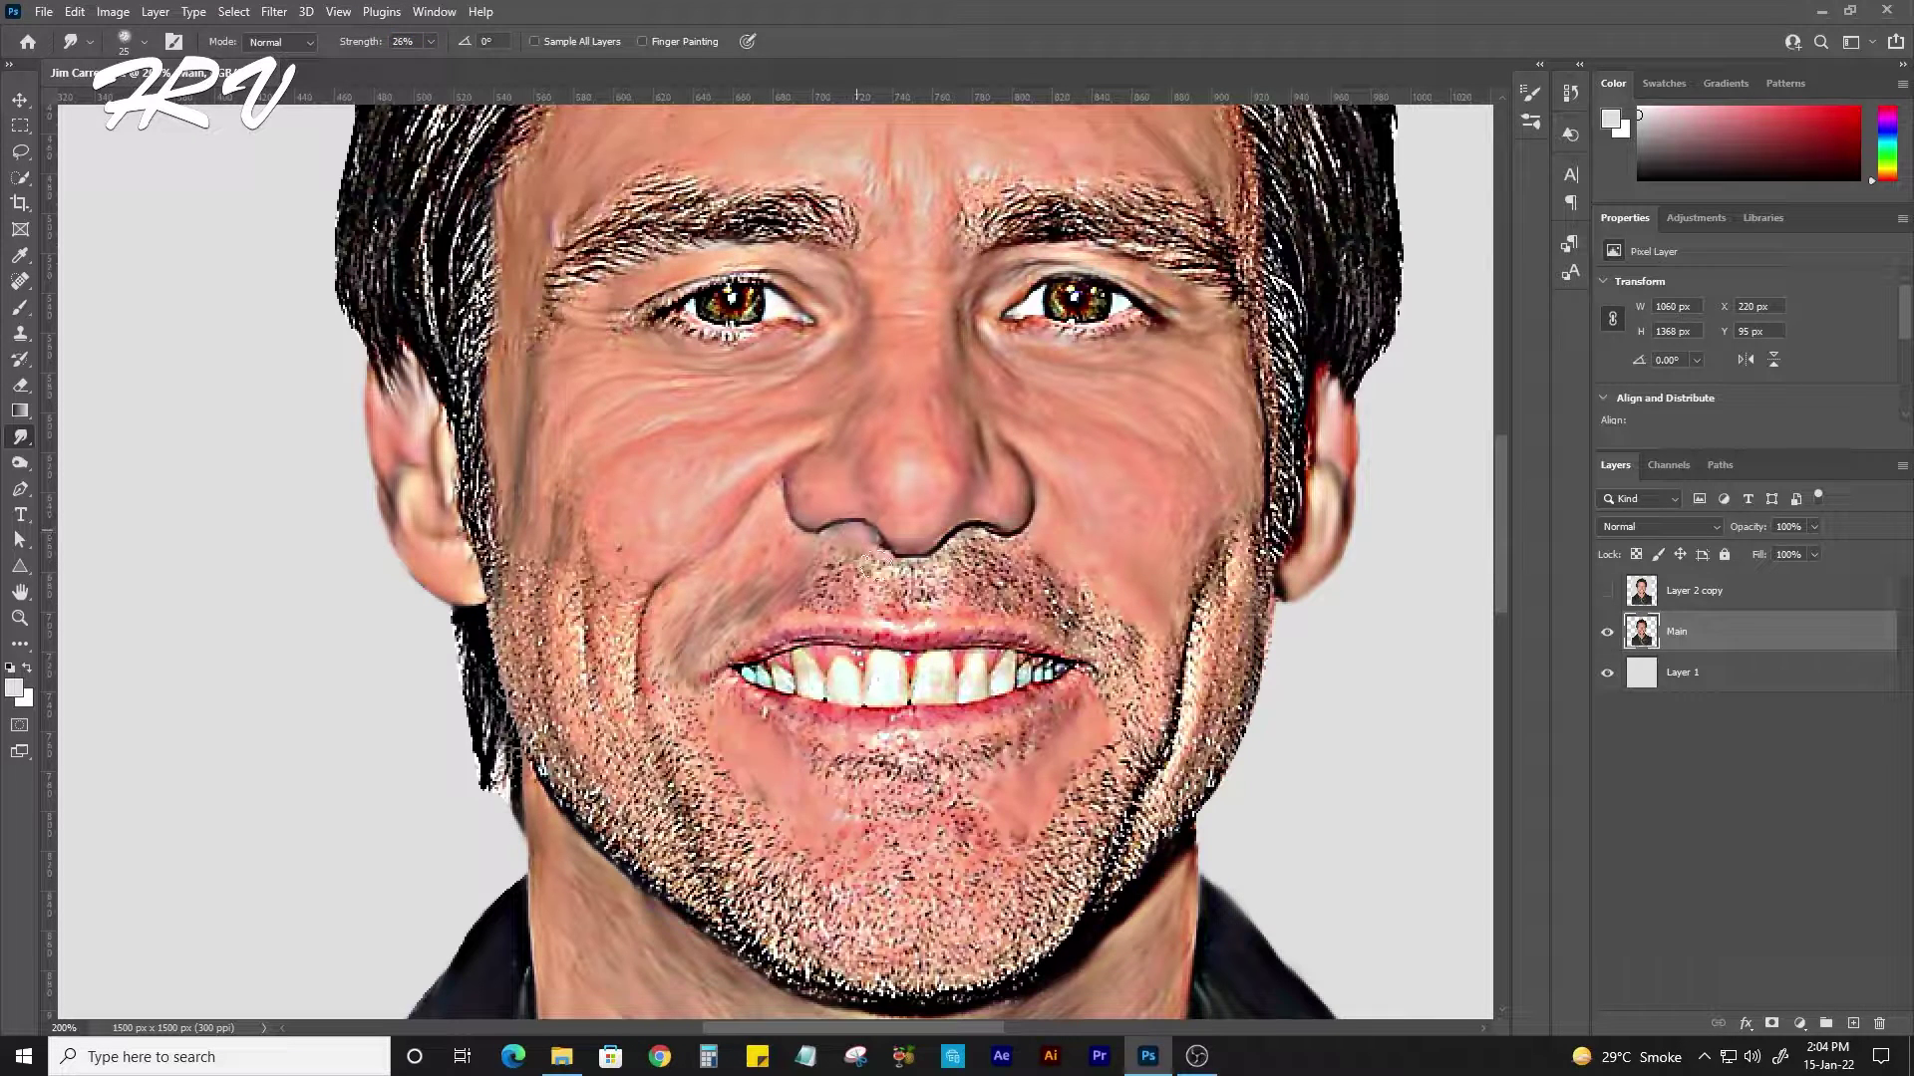
{"action": "left_click_drag", "start_coordinate": [865, 569], "coordinate": [829, 568]}
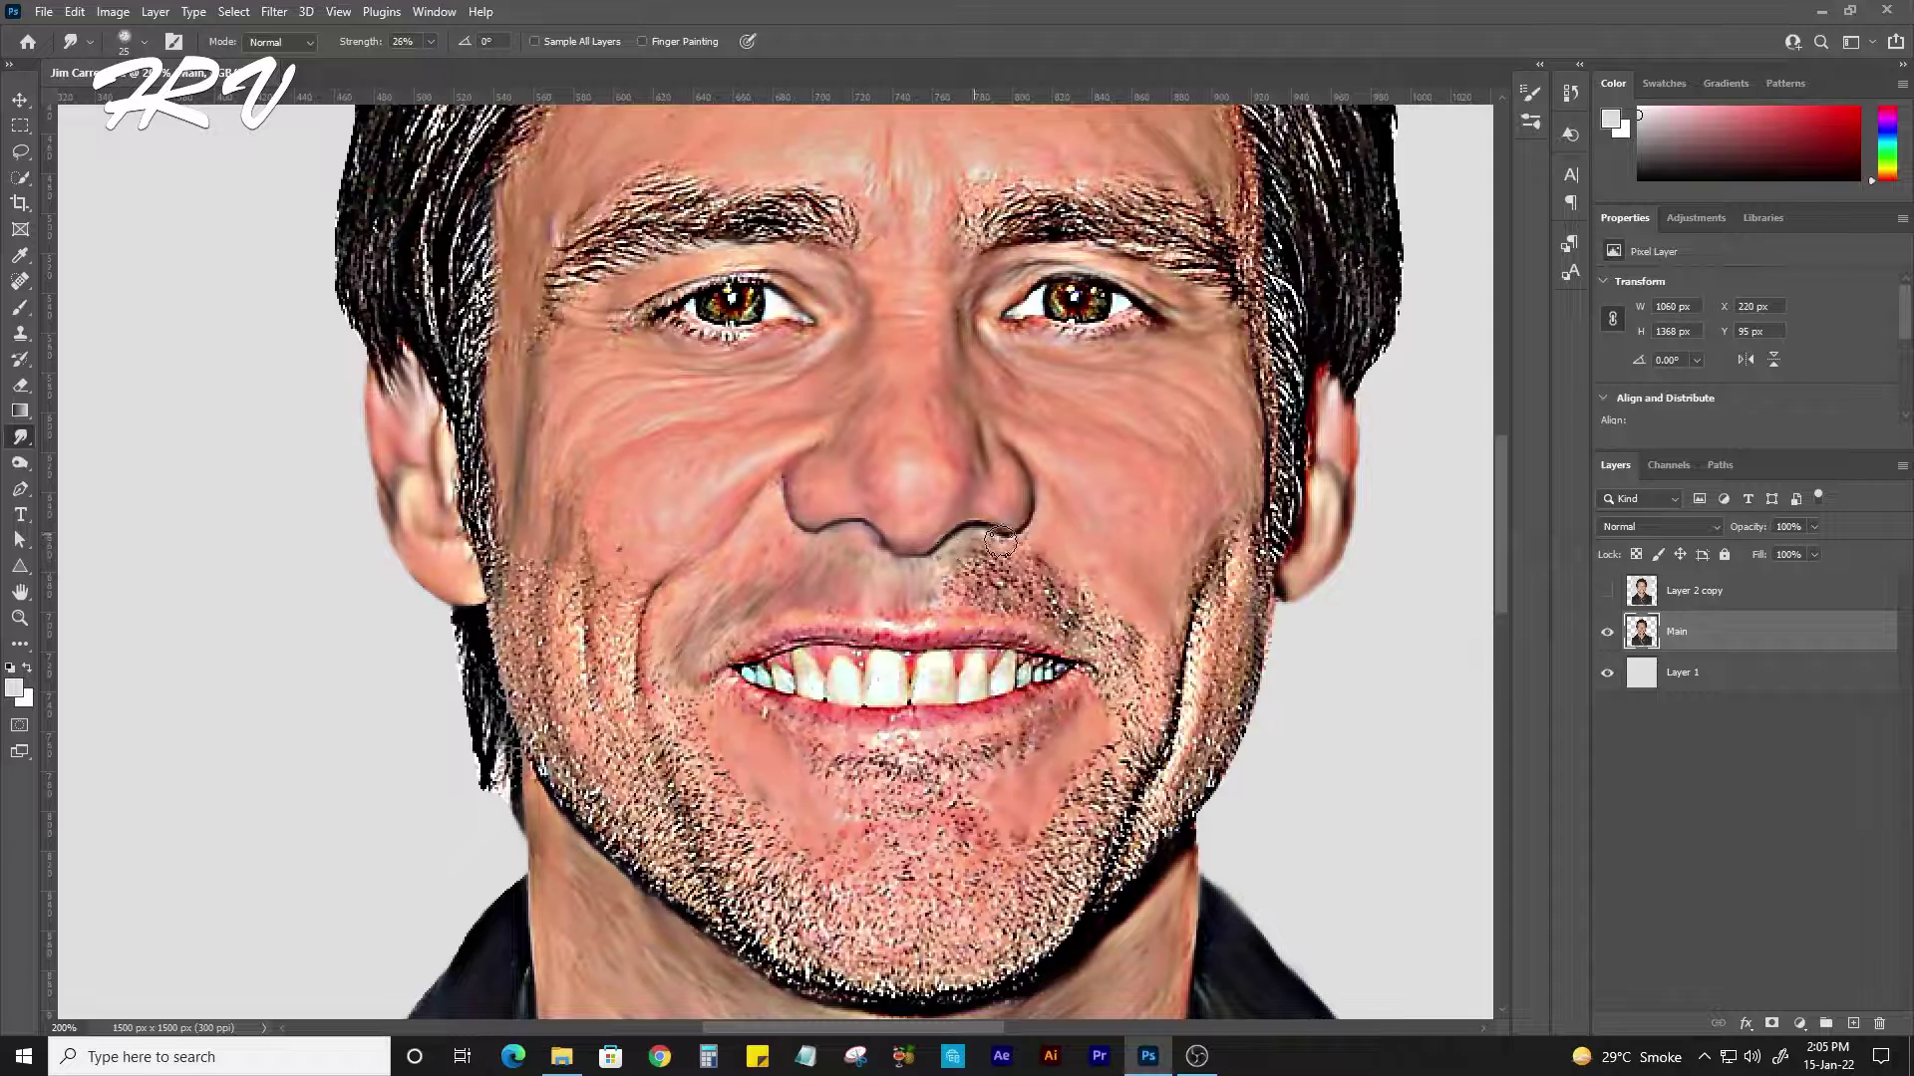
{"action": "left_click_drag", "start_coordinate": [953, 547], "coordinate": [982, 549]}
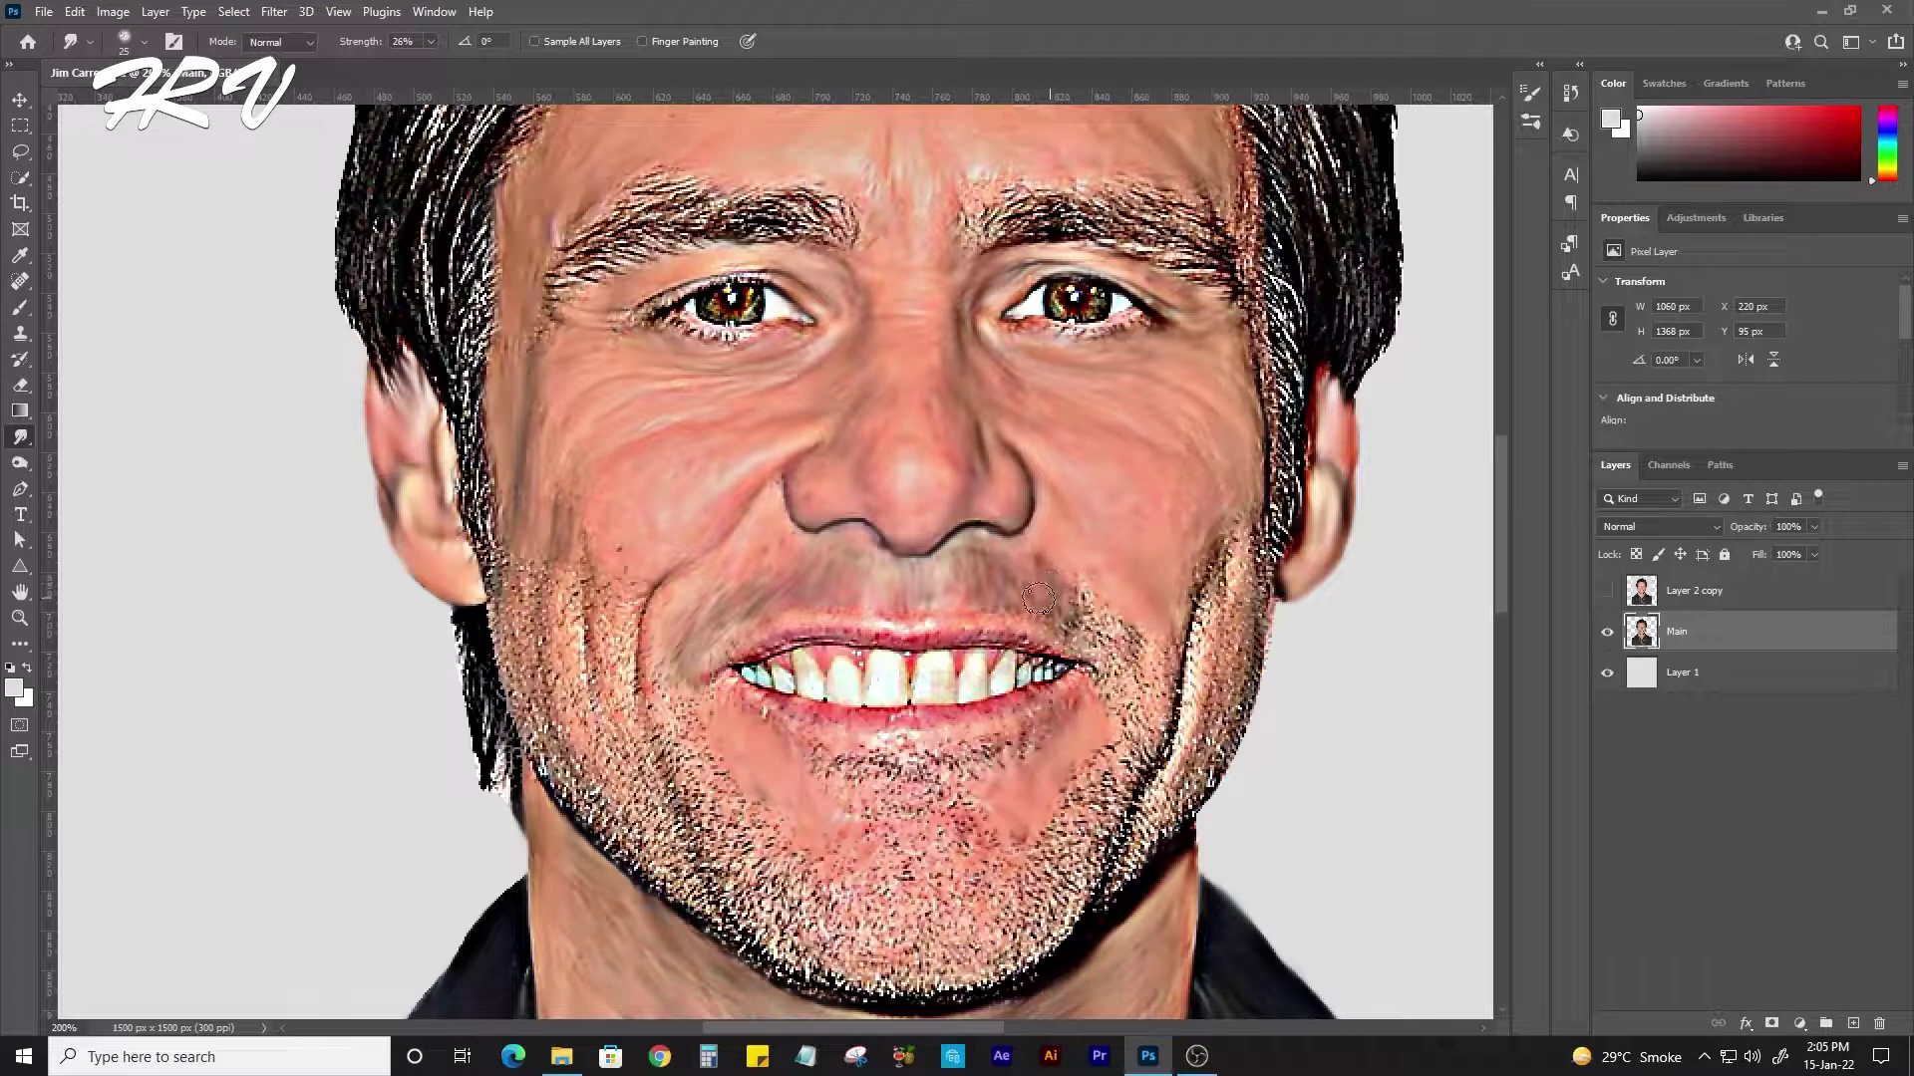
{"action": "mouse_move", "coordinate": [1037, 598]}
{"action": "left_mouse_down"}
{"action": "mouse_move", "coordinate": [1131, 667]}
{"action": "mouse_move", "coordinate": [1118, 687]}
{"action": "left_mouse_up"}
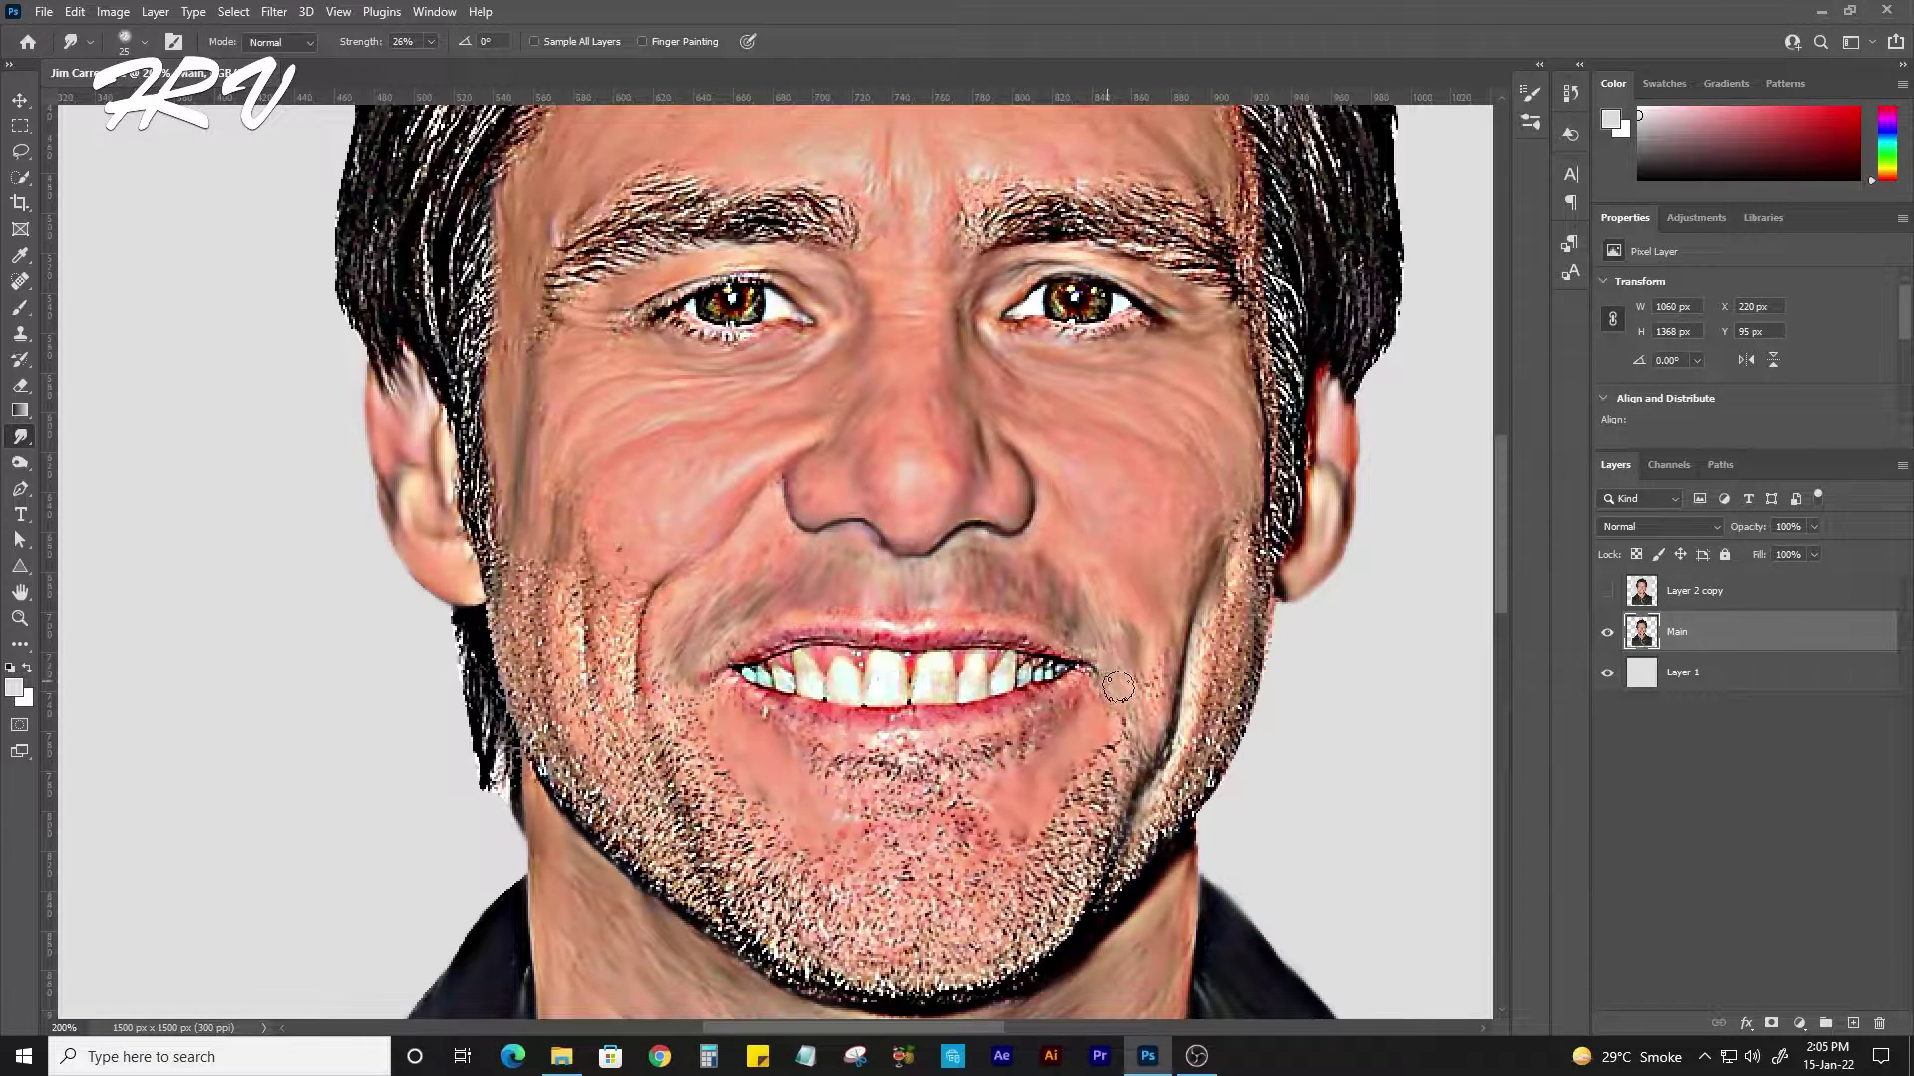
Smooth the left cheek crease and jaw stubble toward the mouth corner.
{"action": "mouse_move", "coordinate": [647, 573]}
{"action": "left_mouse_down"}
{"action": "mouse_move", "coordinate": [638, 658]}
{"action": "mouse_move", "coordinate": [588, 643]}
{"action": "mouse_move", "coordinate": [583, 583]}
{"action": "mouse_move", "coordinate": [504, 672]}
{"action": "left_mouse_up"}
{"action": "mouse_move", "coordinate": [513, 593]}
{"action": "left_mouse_down"}
{"action": "mouse_move", "coordinate": [539, 643]}
{"action": "mouse_move", "coordinate": [524, 738]}
{"action": "mouse_move", "coordinate": [563, 680]}
{"action": "left_mouse_up"}
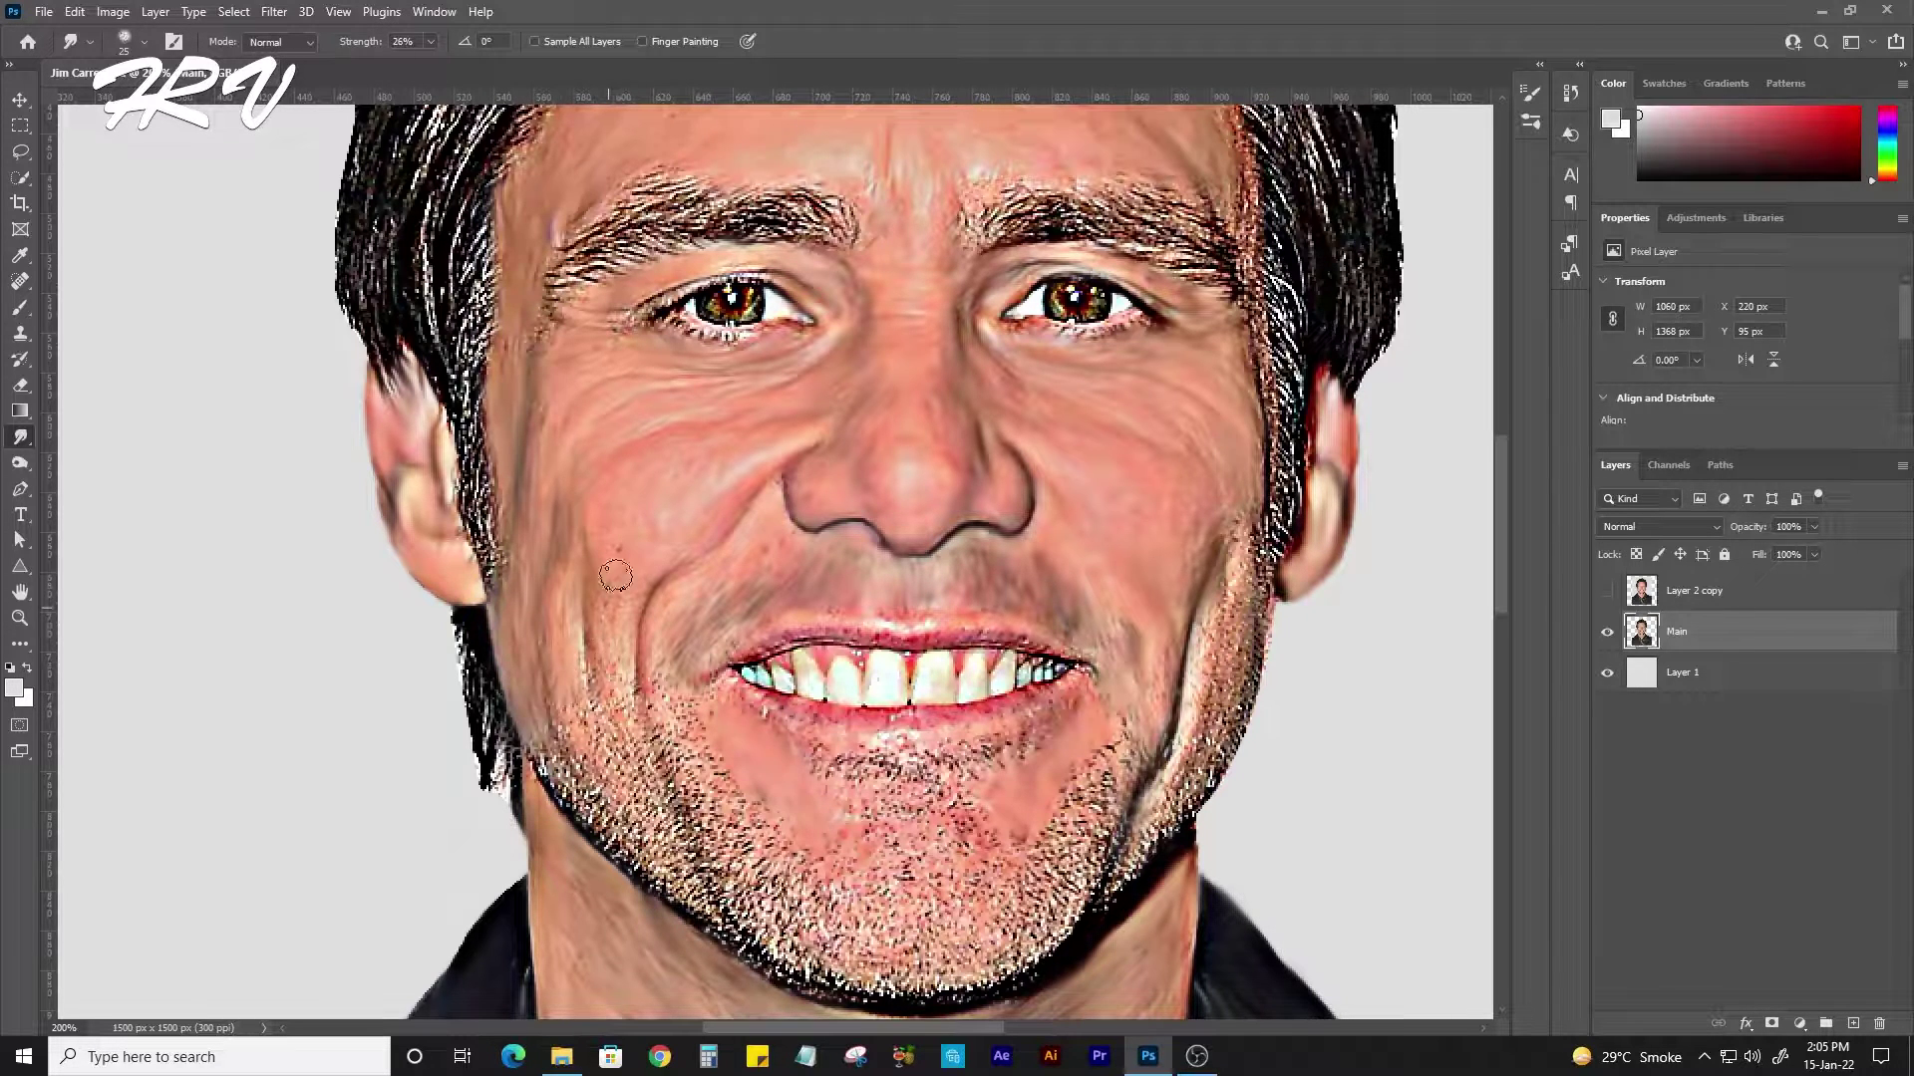
{"action": "mouse_move", "coordinate": [616, 575]}
{"action": "left_mouse_down"}
{"action": "mouse_move", "coordinate": [617, 658]}
{"action": "mouse_move", "coordinate": [563, 444]}
{"action": "left_mouse_up"}
{"action": "mouse_move", "coordinate": [494, 498]}
{"action": "left_mouse_down"}
{"action": "mouse_move", "coordinate": [478, 598]}
{"action": "mouse_move", "coordinate": [519, 570]}
{"action": "mouse_move", "coordinate": [553, 618]}
{"action": "mouse_move", "coordinate": [499, 514]}
{"action": "left_mouse_up"}
{"action": "mouse_move", "coordinate": [528, 578]}
{"action": "left_mouse_down"}
{"action": "mouse_move", "coordinate": [608, 503]}
{"action": "mouse_move", "coordinate": [682, 679]}
{"action": "left_mouse_up"}
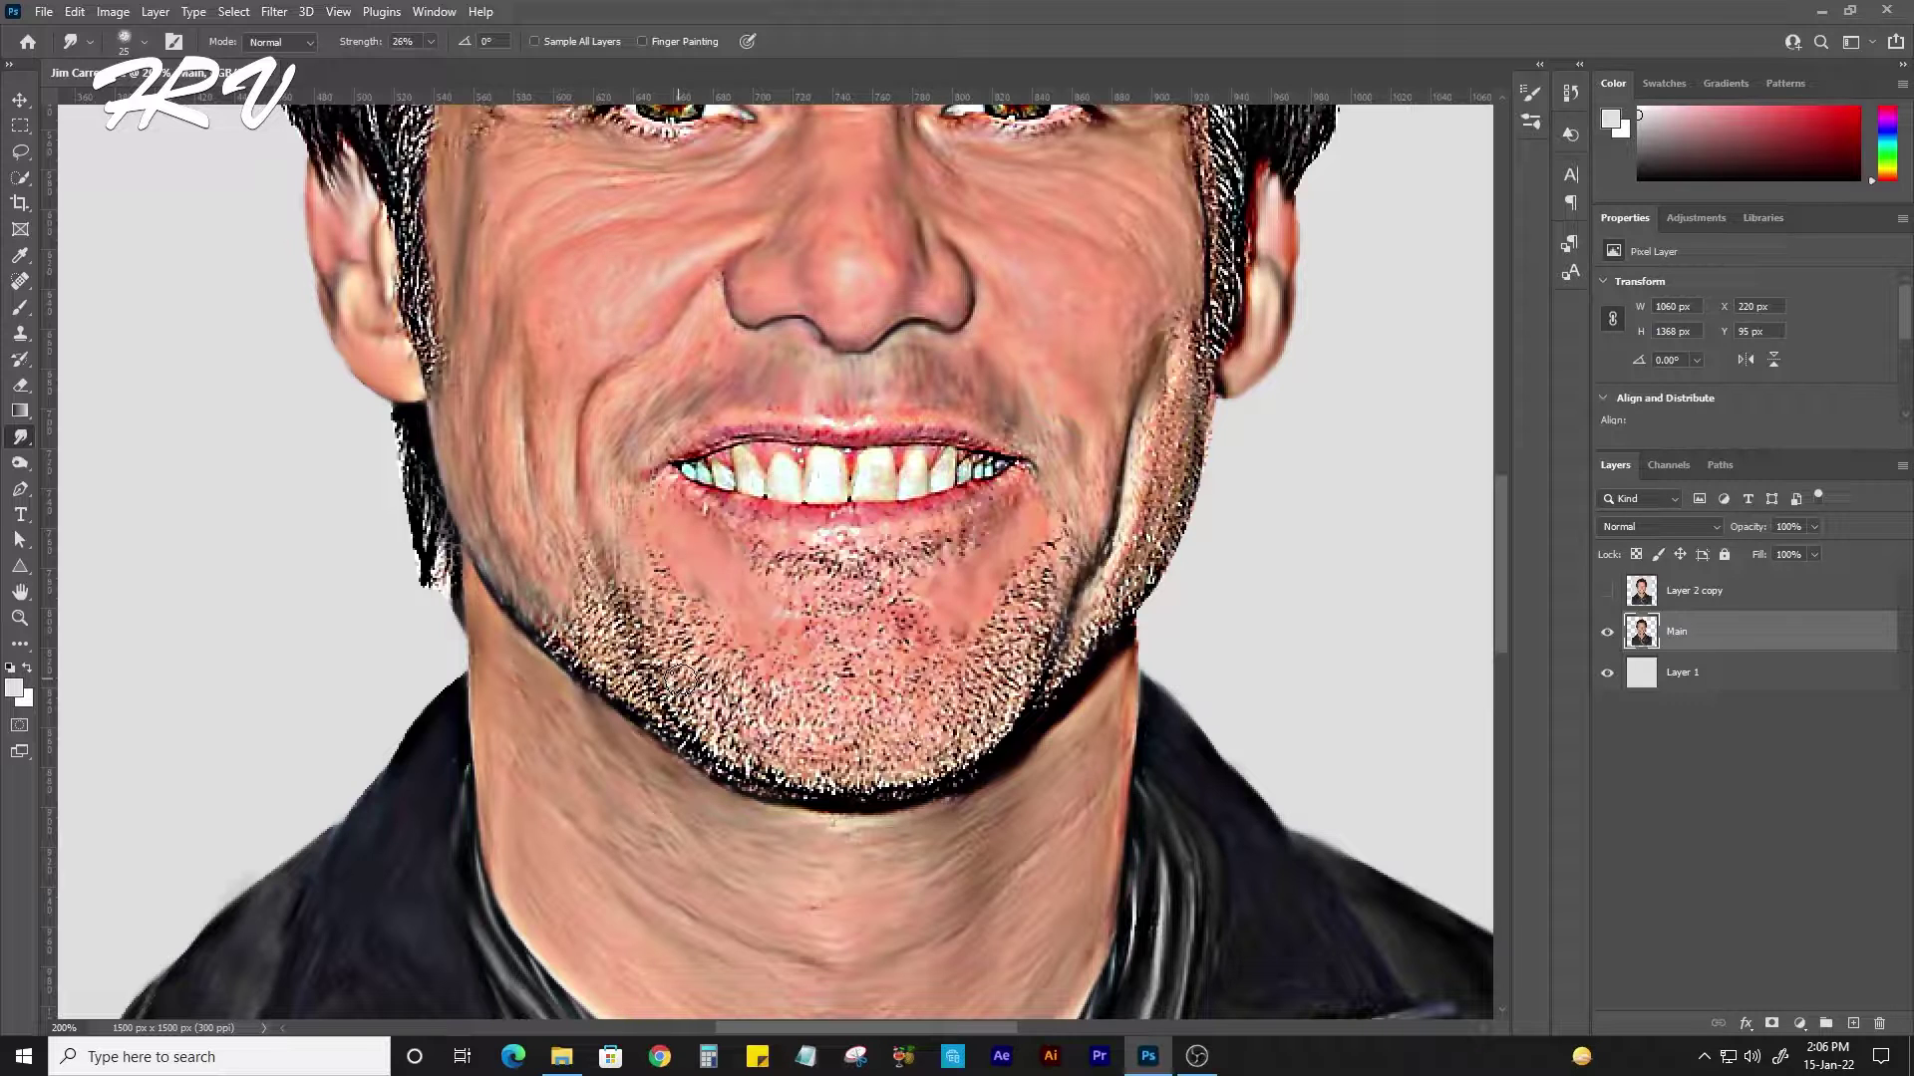
Smear the stubble from the mouth corner along the left and right jaw down to the chin.
{"action": "mouse_move", "coordinate": [616, 477]}
{"action": "left_mouse_down"}
{"action": "mouse_move", "coordinate": [583, 663]}
{"action": "mouse_move", "coordinate": [588, 648]}
{"action": "mouse_move", "coordinate": [588, 674]}
{"action": "mouse_move", "coordinate": [639, 671]}
{"action": "left_mouse_up"}
{"action": "mouse_move", "coordinate": [610, 554]}
{"action": "left_mouse_down"}
{"action": "mouse_move", "coordinate": [668, 648]}
{"action": "mouse_move", "coordinate": [698, 618]}
{"action": "mouse_move", "coordinate": [688, 723]}
{"action": "mouse_move", "coordinate": [715, 631]}
{"action": "mouse_move", "coordinate": [688, 737]}
{"action": "mouse_move", "coordinate": [618, 703]}
{"action": "mouse_move", "coordinate": [777, 781]}
{"action": "mouse_move", "coordinate": [743, 688]}
{"action": "mouse_move", "coordinate": [783, 768]}
{"action": "mouse_move", "coordinate": [877, 798]}
{"action": "mouse_move", "coordinate": [1004, 729]}
{"action": "mouse_move", "coordinate": [1046, 608]}
{"action": "mouse_move", "coordinate": [1116, 618]}
{"action": "mouse_move", "coordinate": [1191, 439]}
{"action": "mouse_move", "coordinate": [1034, 705]}
{"action": "left_mouse_up"}
{"action": "left_click_drag", "start_coordinate": [1165, 417], "coordinate": [1173, 403]}
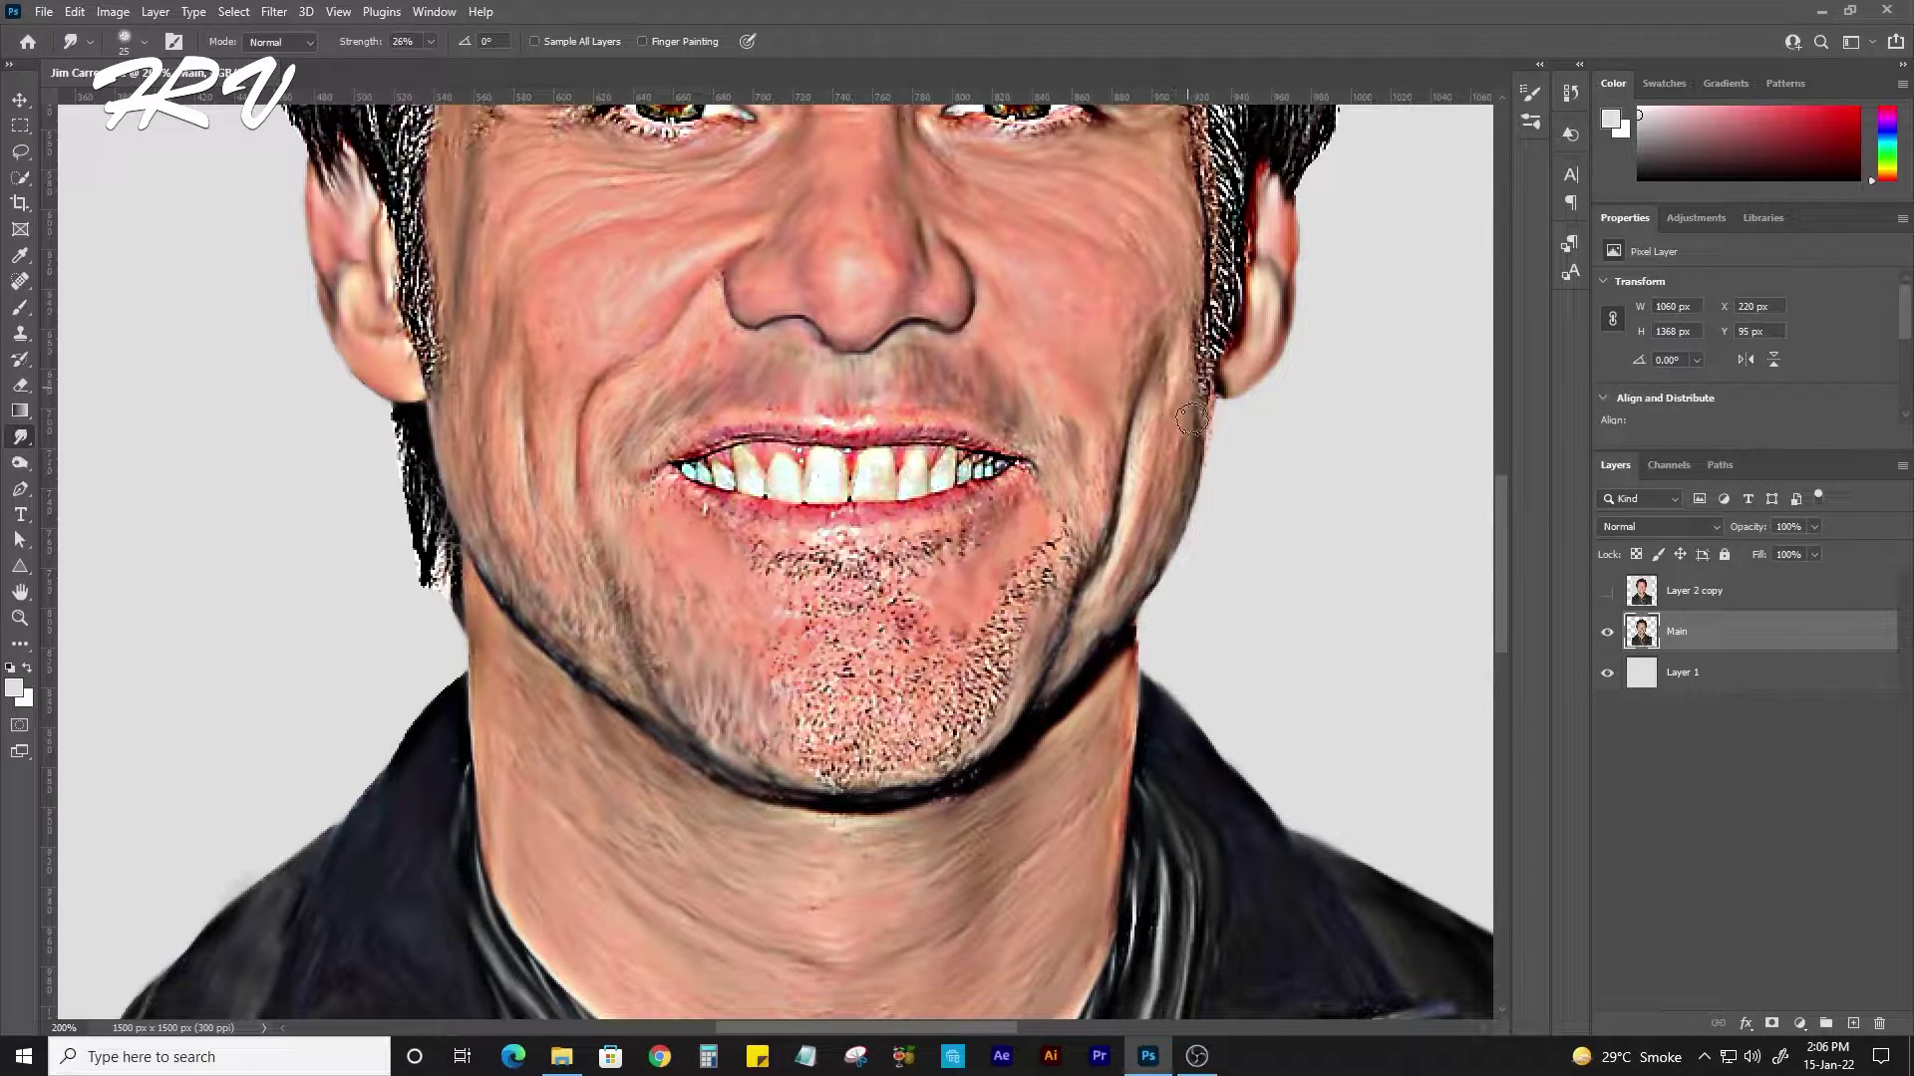
{"action": "mouse_move", "coordinate": [1074, 514]}
{"action": "left_mouse_down"}
{"action": "mouse_move", "coordinate": [929, 754]}
{"action": "mouse_move", "coordinate": [807, 713]}
{"action": "mouse_move", "coordinate": [827, 697]}
{"action": "mouse_move", "coordinate": [887, 737]}
{"action": "mouse_move", "coordinate": [782, 724]}
{"action": "mouse_move", "coordinate": [838, 638]}
{"action": "mouse_move", "coordinate": [888, 687]}
{"action": "mouse_move", "coordinate": [1001, 633]}
{"action": "mouse_move", "coordinate": [872, 613]}
{"action": "mouse_move", "coordinate": [857, 548]}
{"action": "mouse_move", "coordinate": [803, 588]}
{"action": "mouse_move", "coordinate": [779, 563]}
{"action": "mouse_move", "coordinate": [843, 598]}
{"action": "mouse_move", "coordinate": [956, 553]}
{"action": "mouse_move", "coordinate": [867, 653]}
{"action": "mouse_move", "coordinate": [686, 638]}
{"action": "left_mouse_up"}
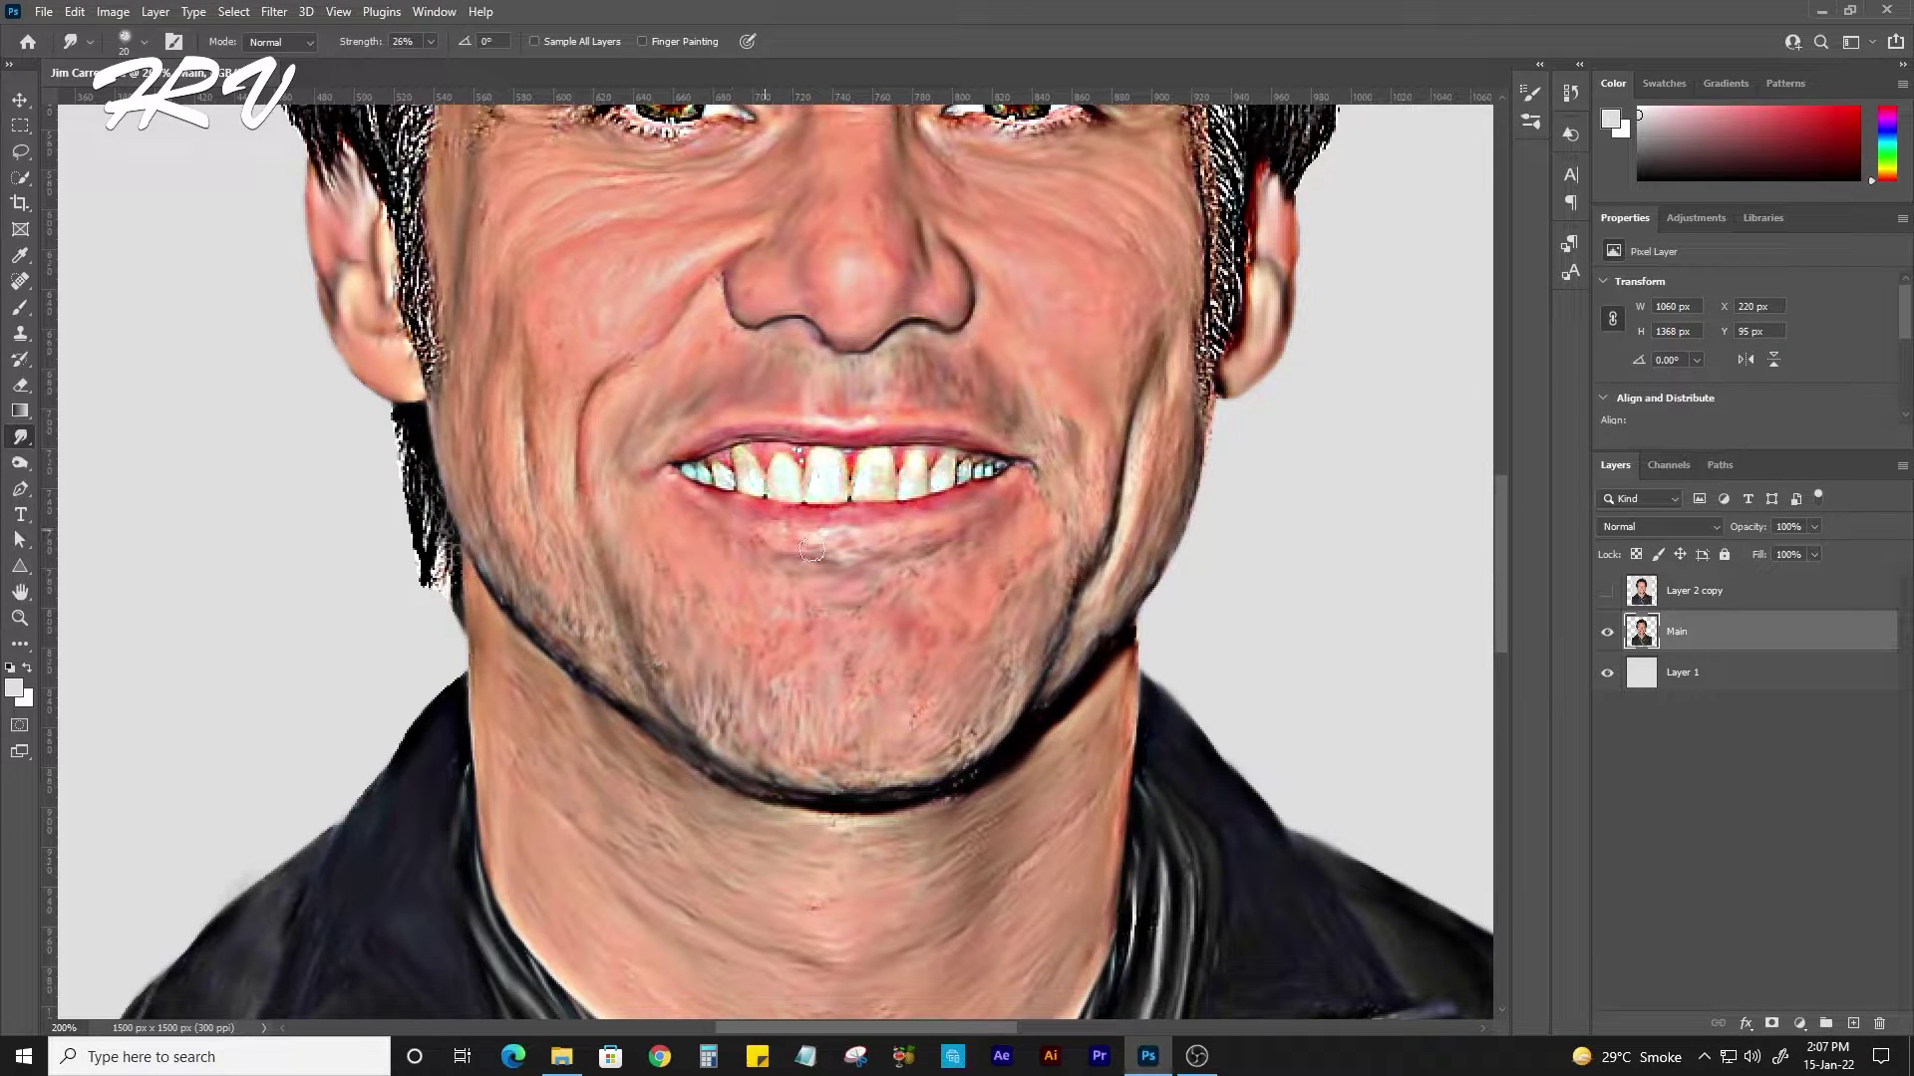
Zoom to 400% on the mouth and reshape the front tooth with a 10 px brush.
{"action": "scroll", "coordinate": [798, 454], "scroll_direction": "up", "scroll_amount": 2}
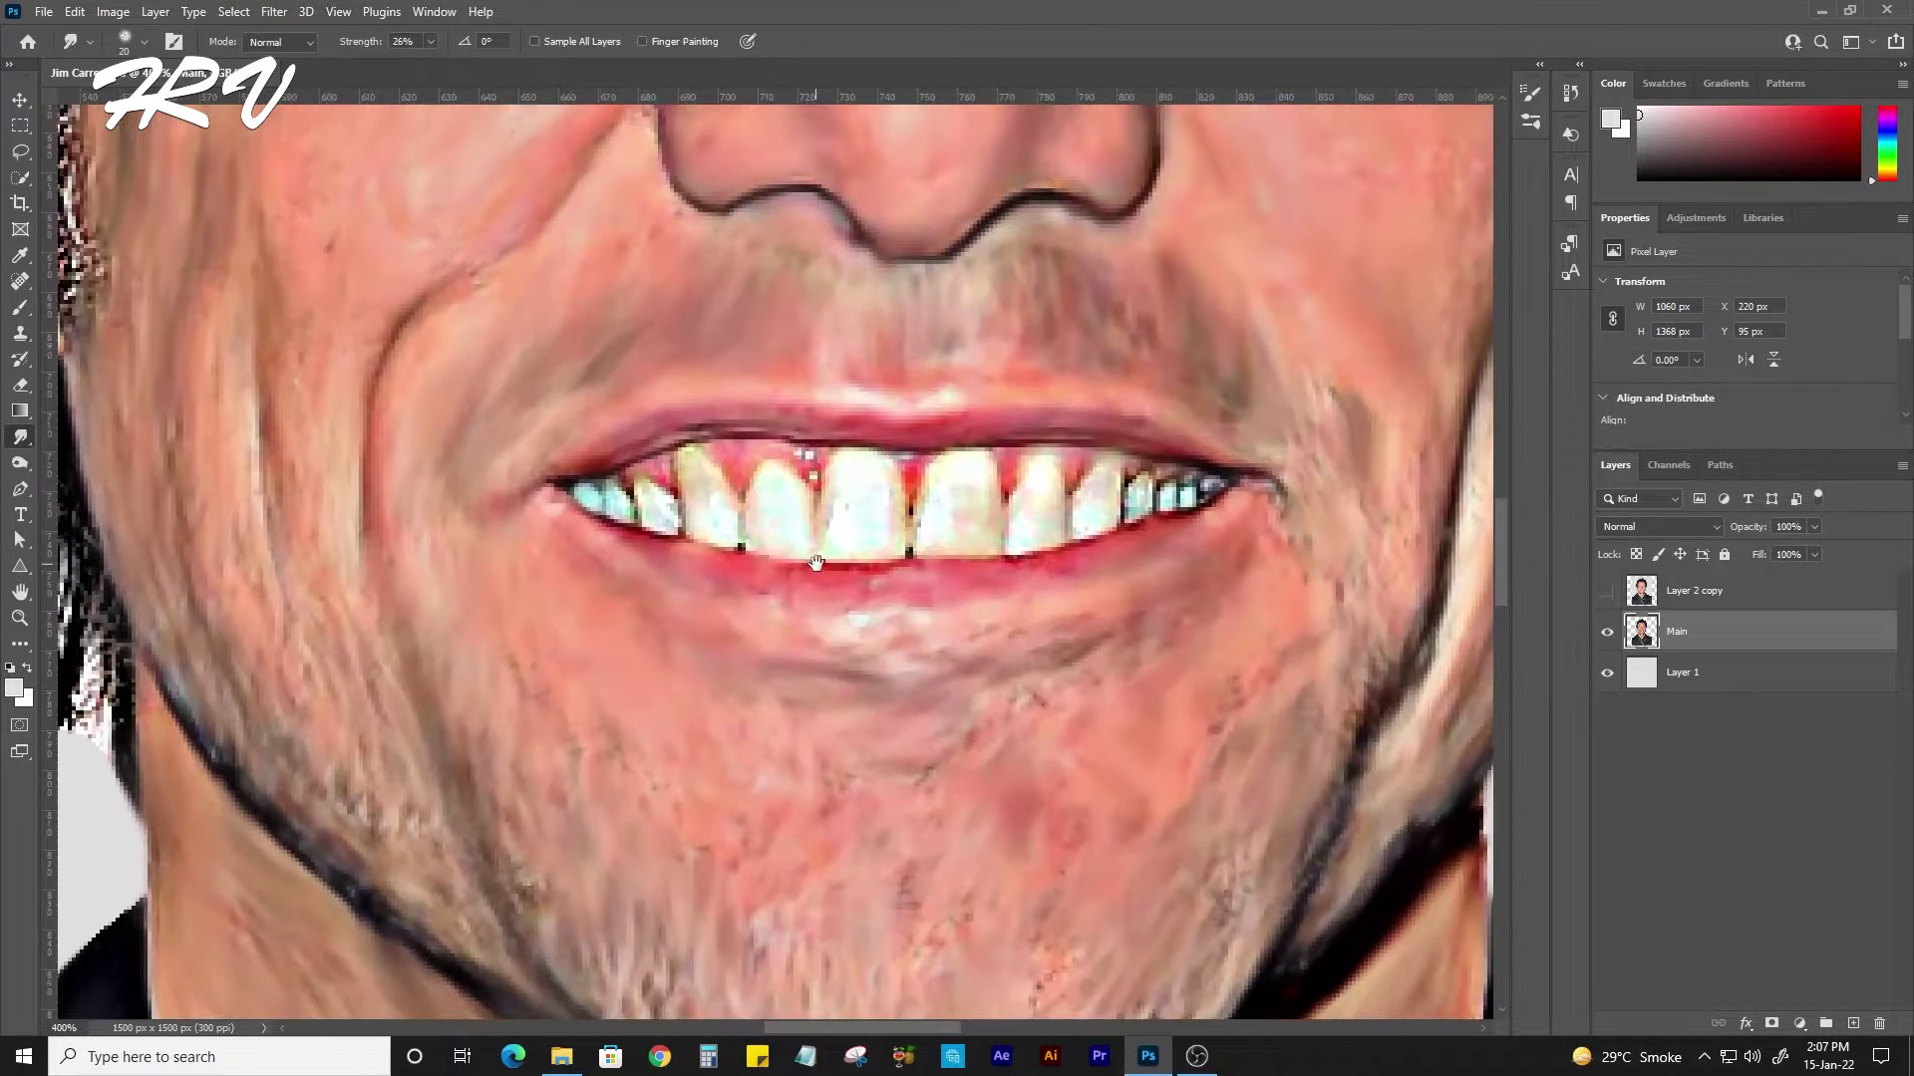
{"action": "left_click_drag", "start_coordinate": [757, 493], "coordinate": [779, 520]}
{"action": "key", "text": "bracketleft"}
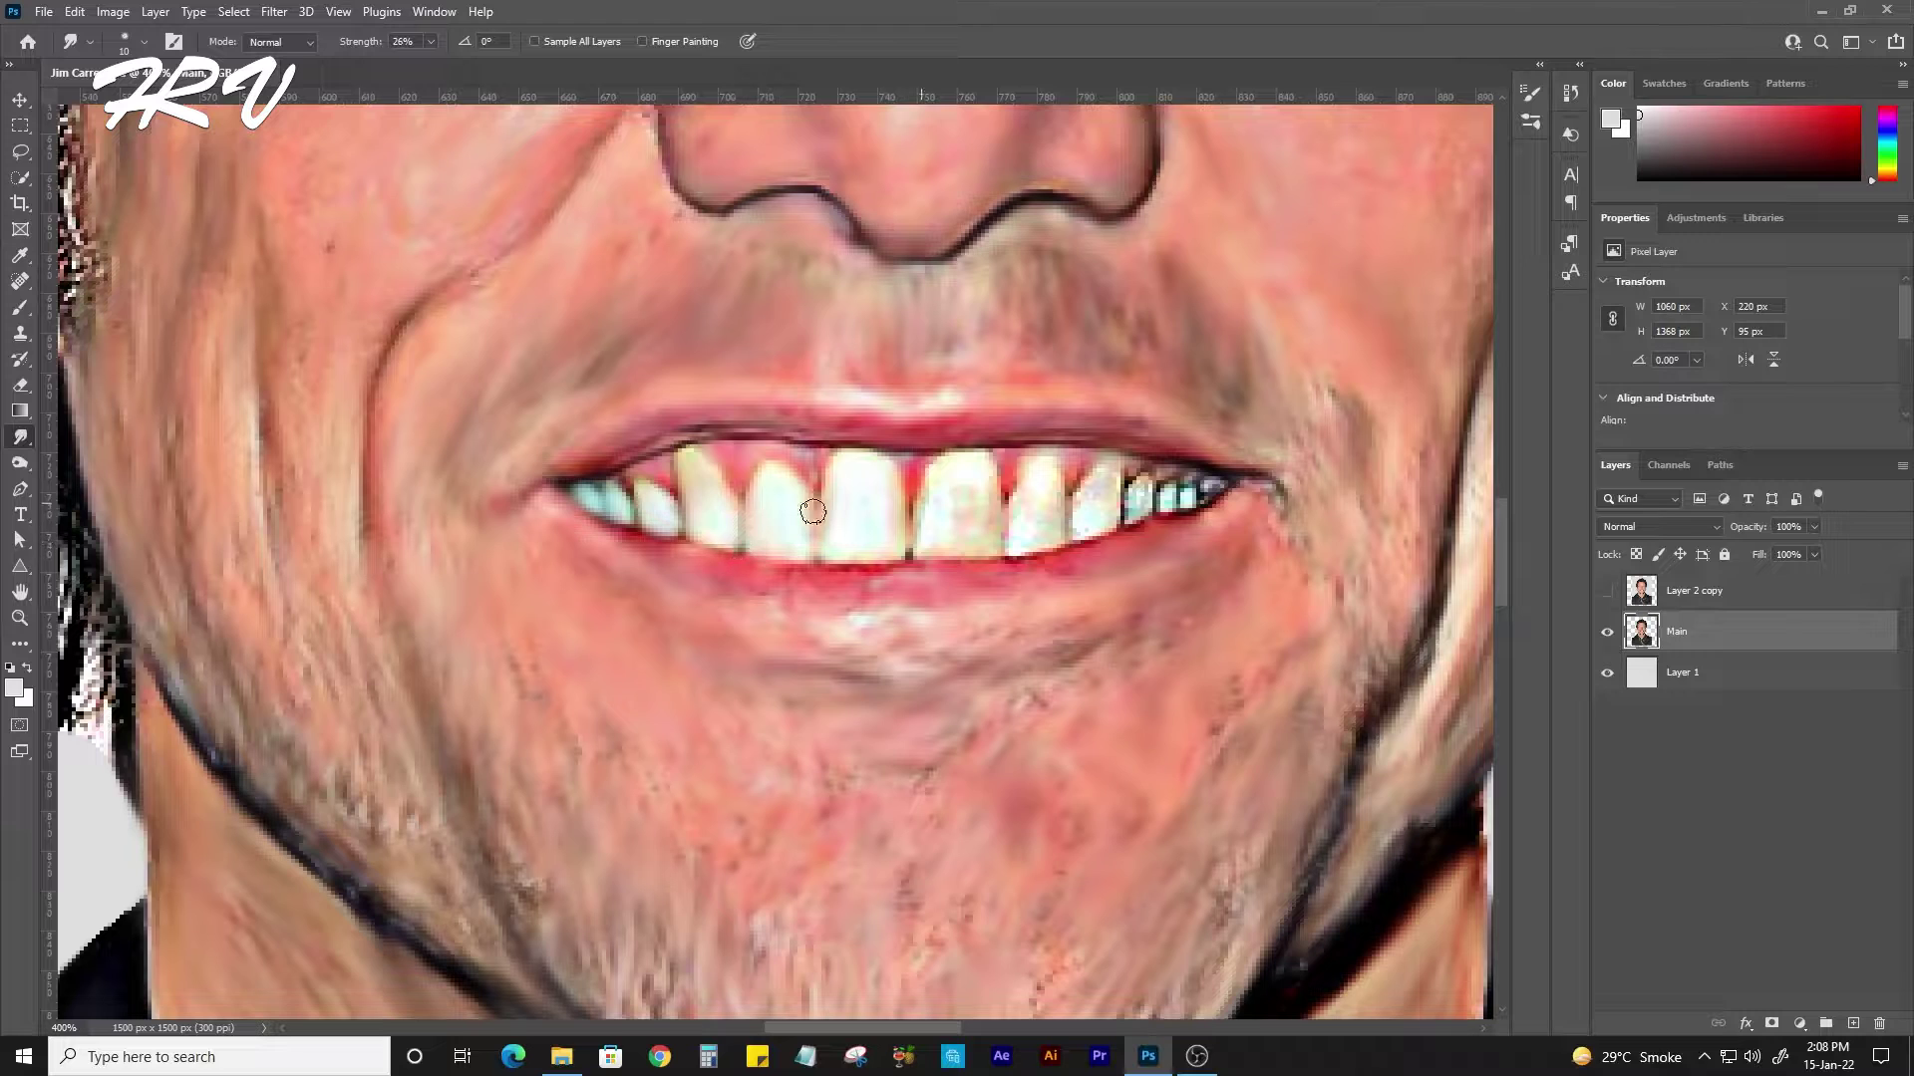
{"action": "scroll", "coordinate": [981, 508], "scroll_direction": "right", "scroll_amount": 3}
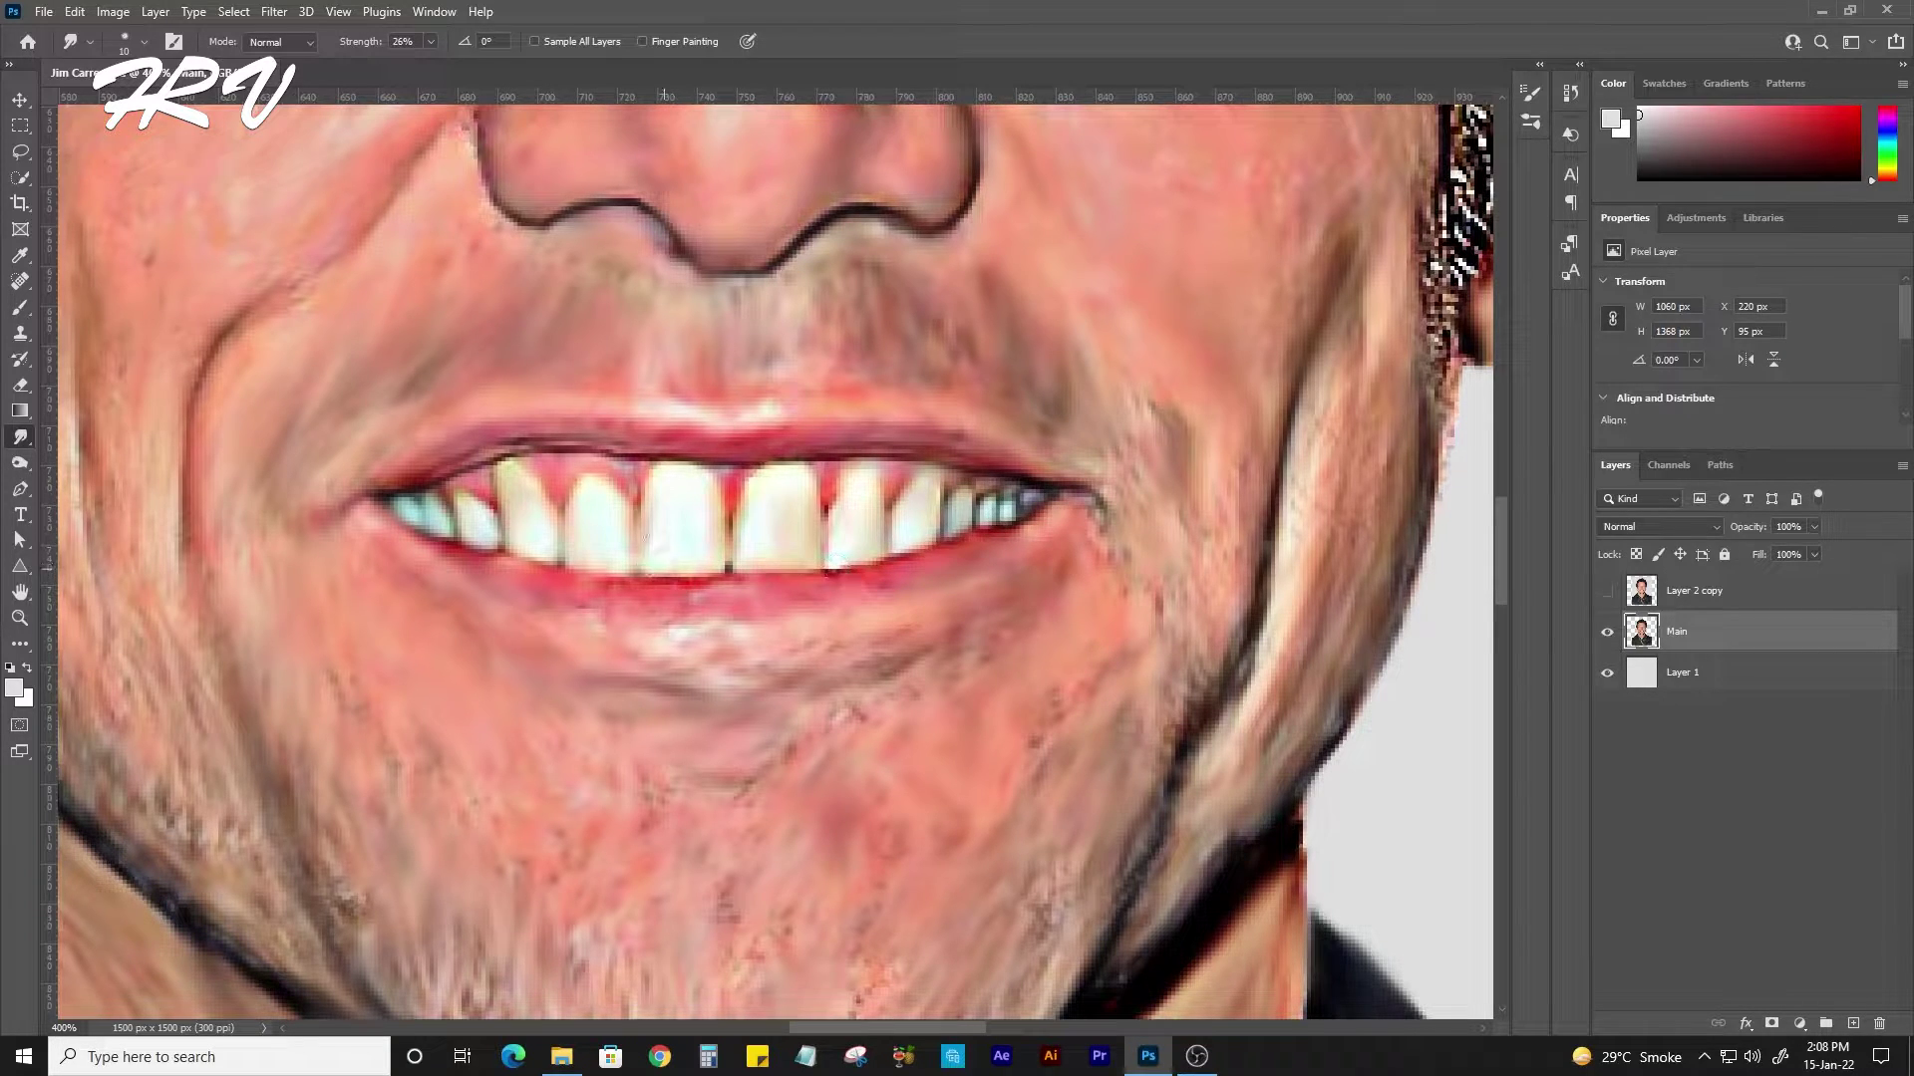
Smooth along the upper lip edge with a slightly larger brush, then view the whole portrait.
{"action": "key", "text": "bracketright"}
{"action": "left_click_drag", "start_coordinate": [559, 438], "coordinate": [638, 444]}
{"action": "left_click_drag", "start_coordinate": [842, 442], "coordinate": [907, 441]}
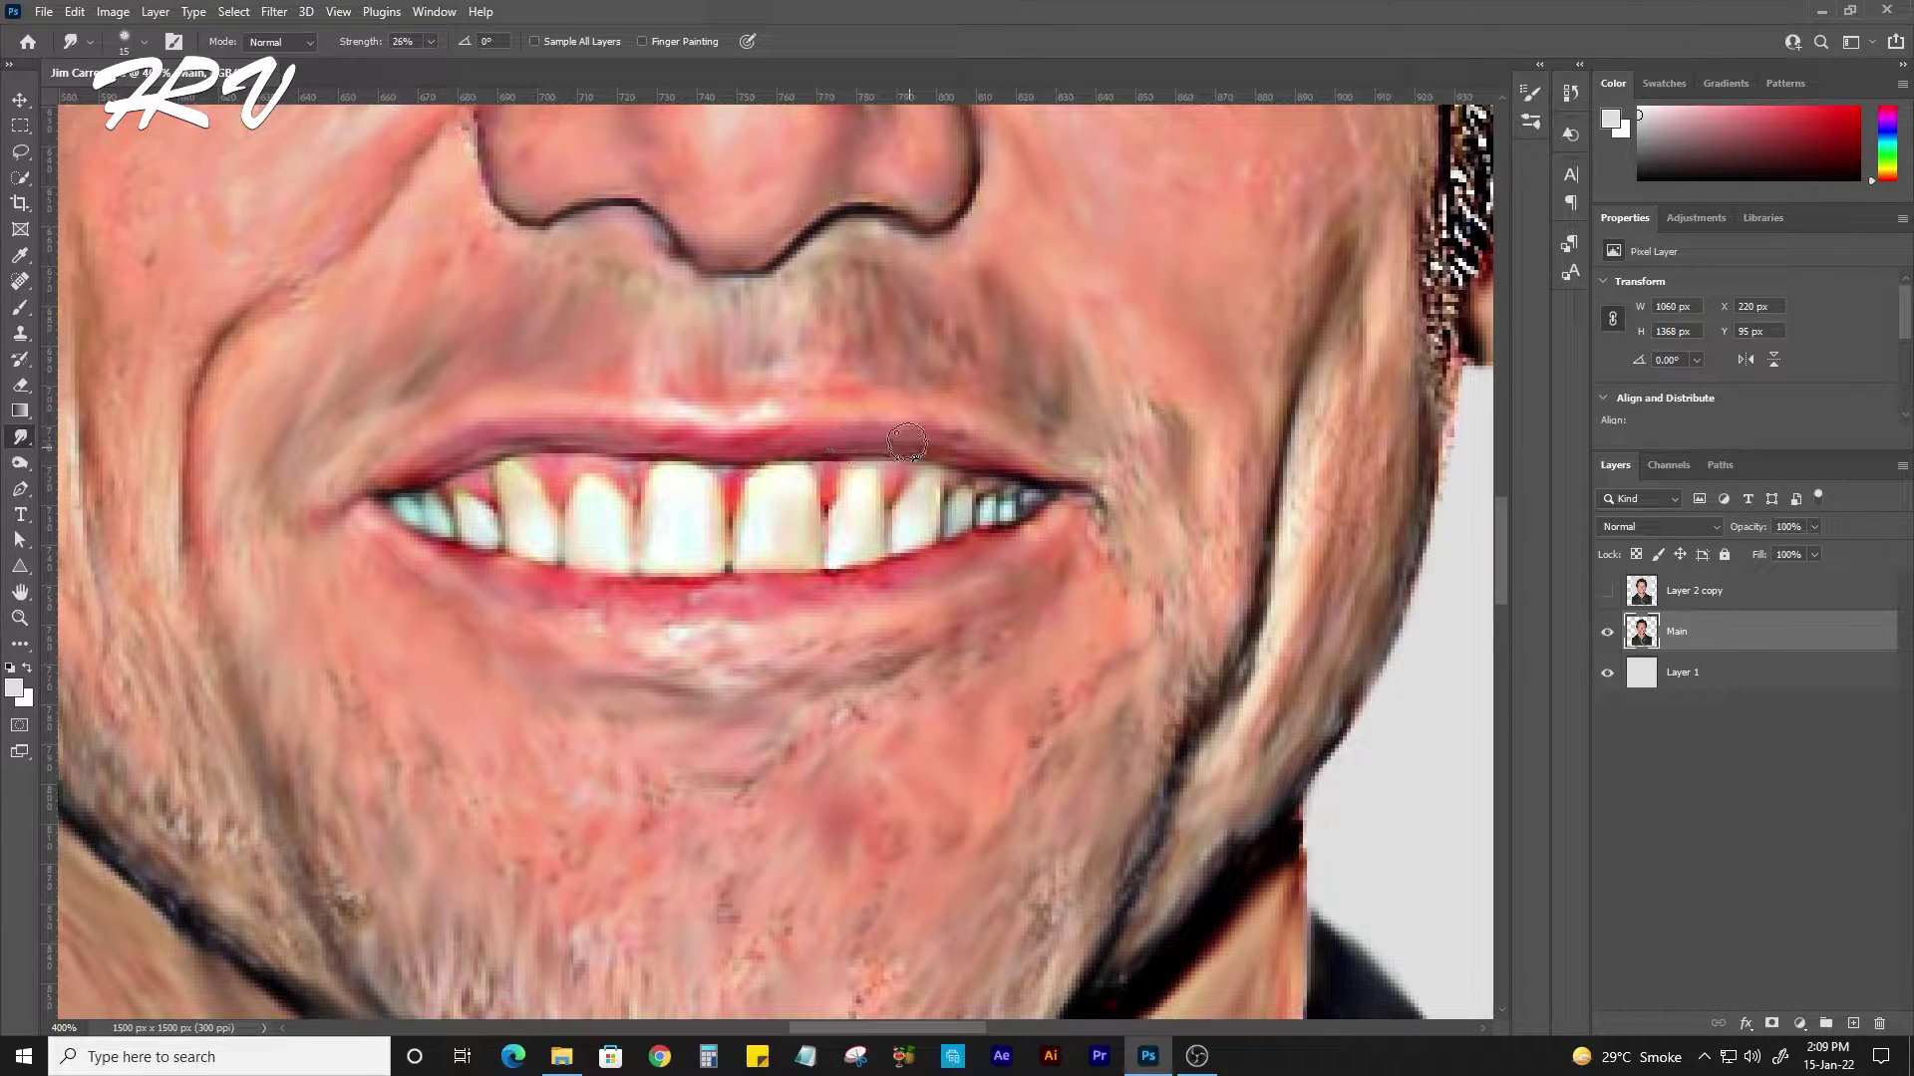
{"action": "key", "text": "ctrl+0"}
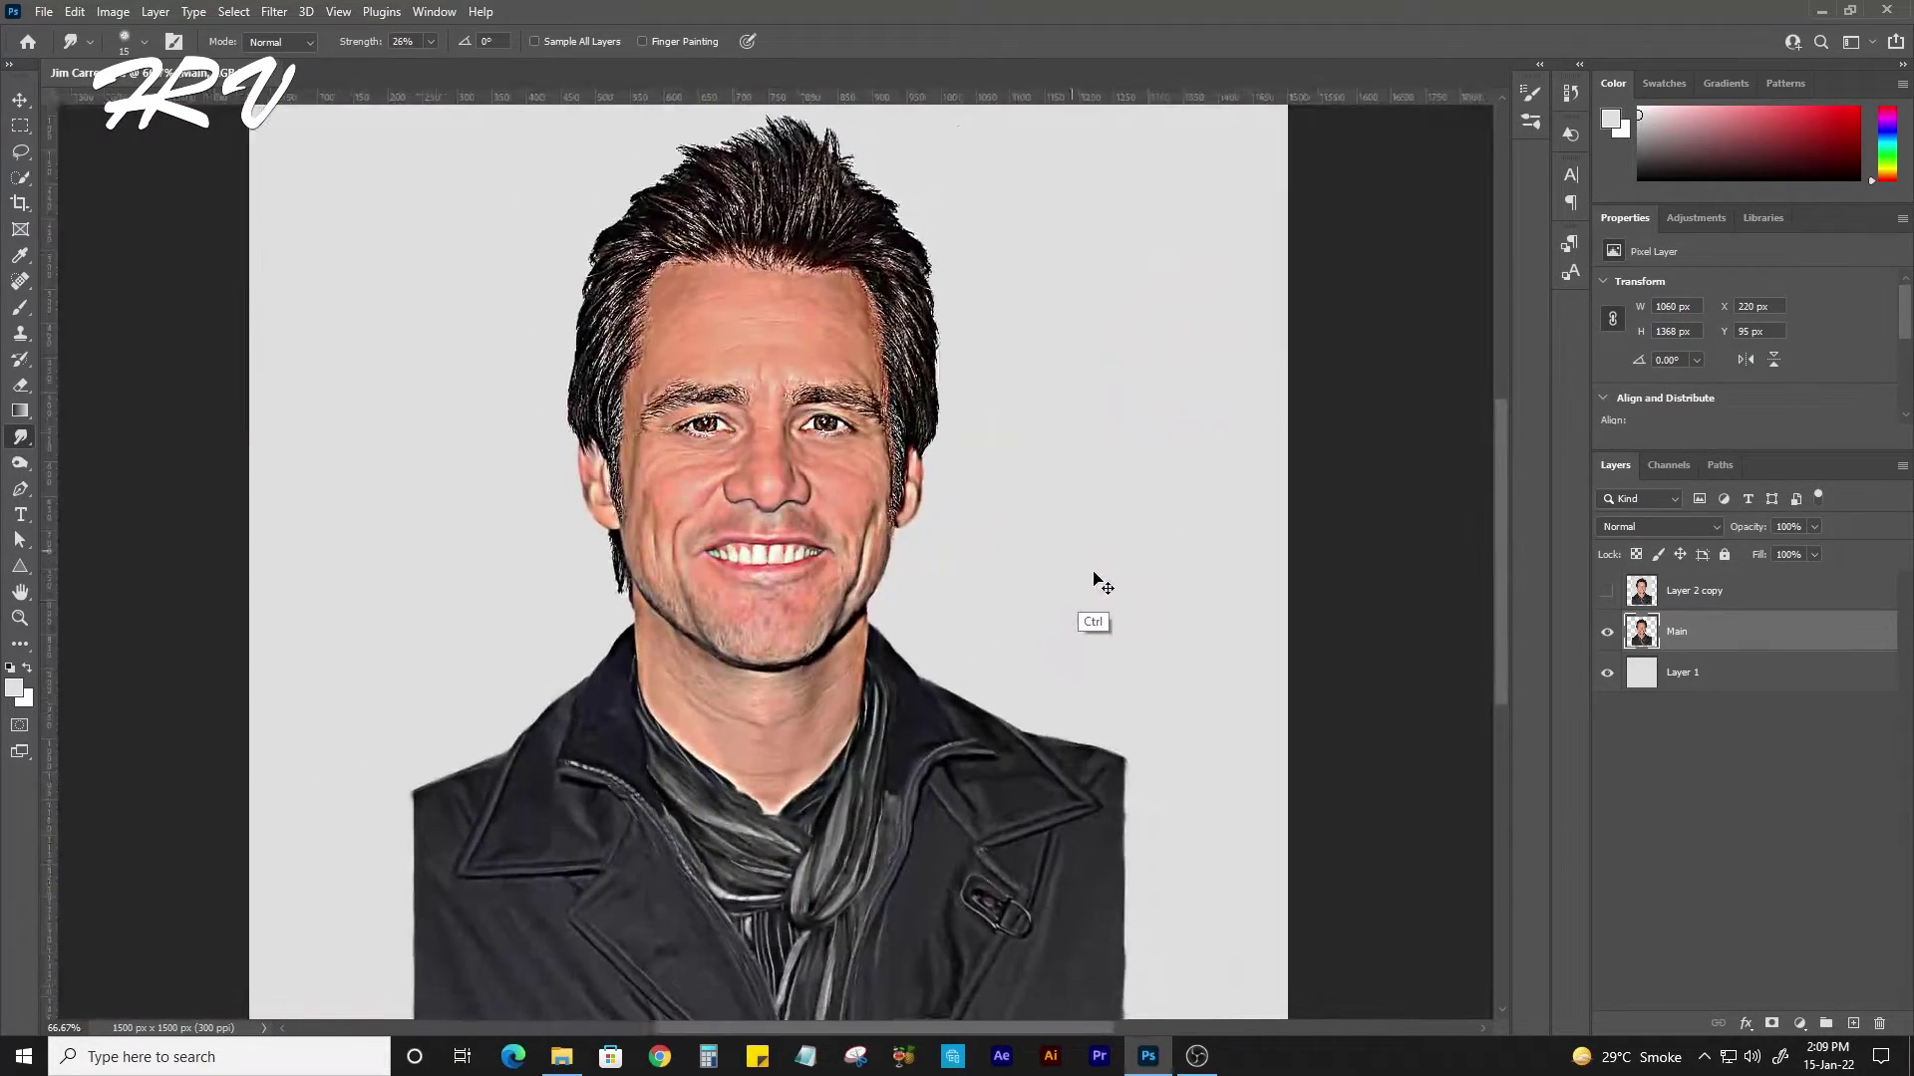
At 200% zoom, with a 35 px brush at 39% strength, smooth the forehead wrinkles.
{"action": "key", "text": "ctrl+plus"}
{"action": "key", "text": "ctrl+plus"}
{"action": "scroll", "coordinate": [1018, 576], "scroll_direction": "up", "scroll_amount": 3}
{"action": "left_click_drag", "start_coordinate": [1017, 576], "coordinate": [1038, 701]}
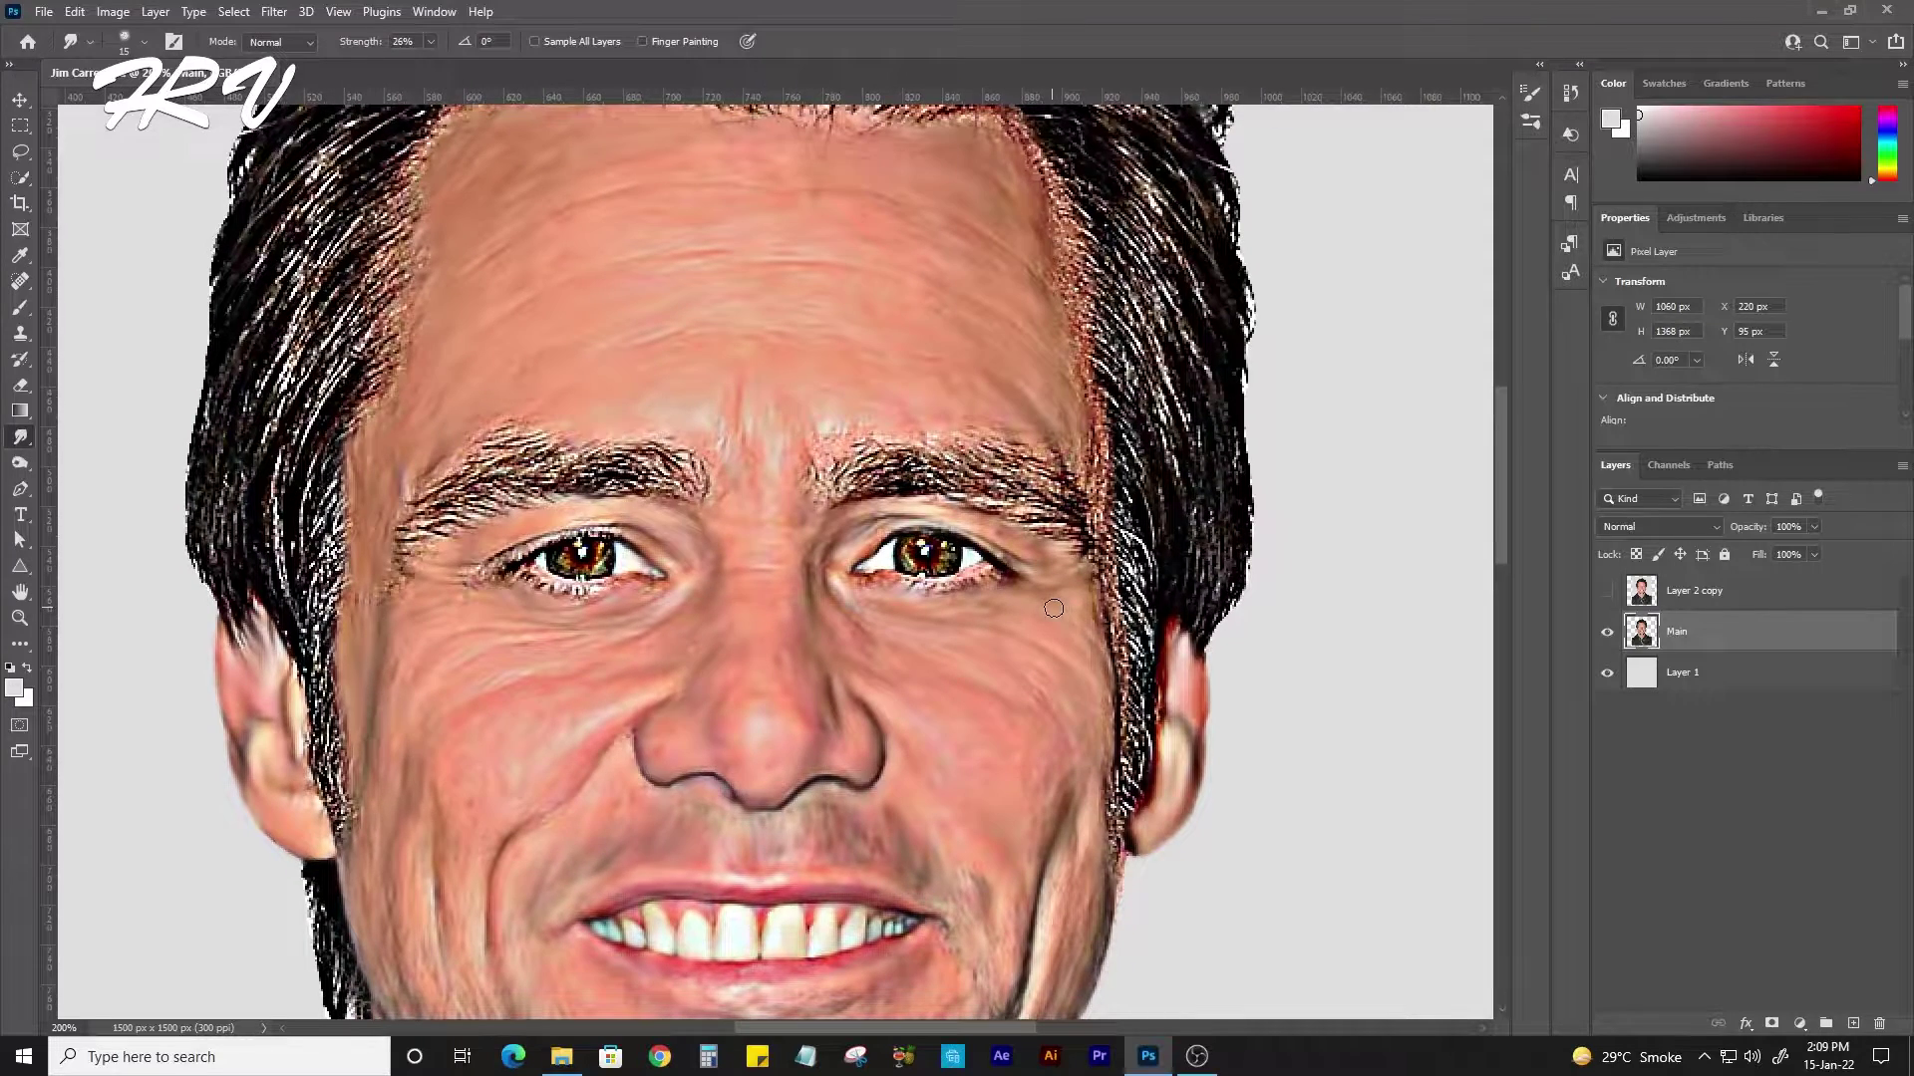
{"action": "key", "text": "bracketright"}
{"action": "key", "text": "bracketright"}
{"action": "key", "text": "bracketright"}
{"action": "left_click_drag", "start_coordinate": [749, 179], "coordinate": [803, 427]}
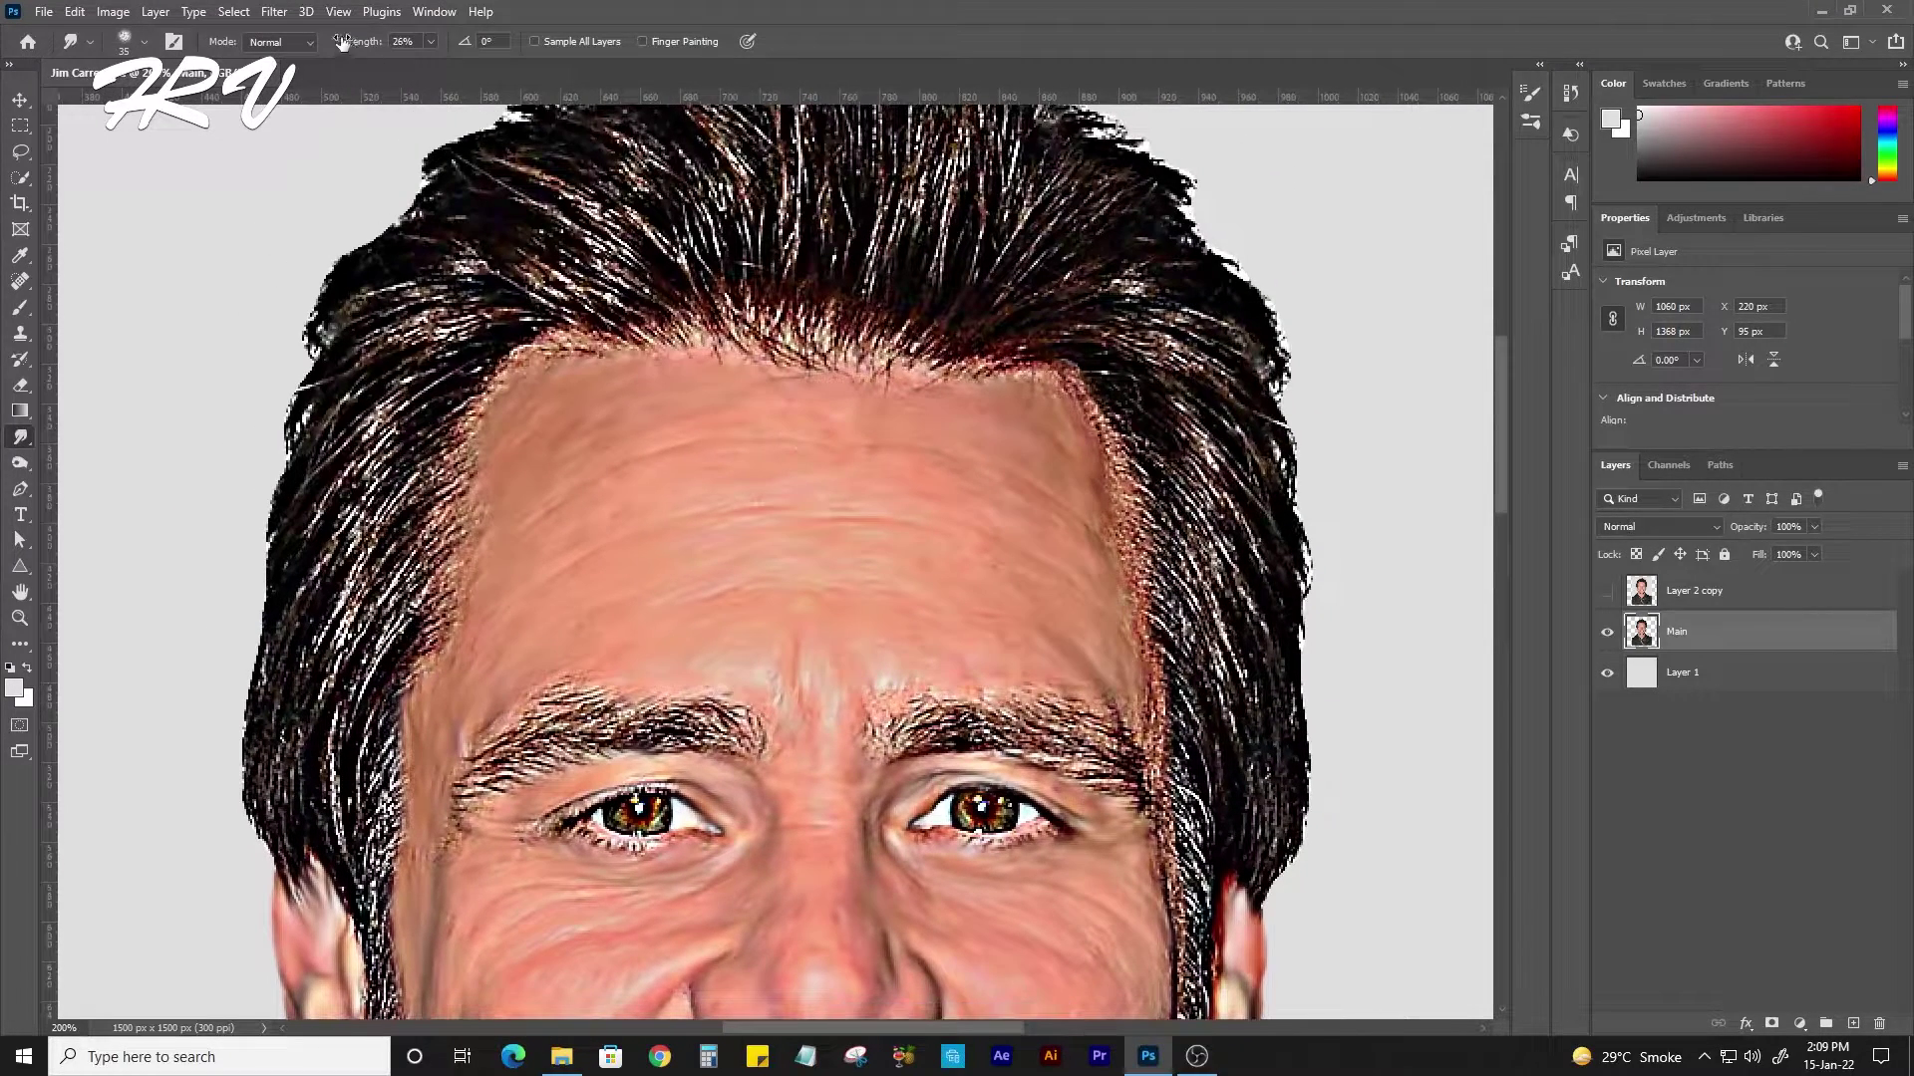
{"action": "left_click_drag", "start_coordinate": [371, 44], "coordinate": [368, 45]}
{"action": "mouse_move", "coordinate": [547, 444]}
{"action": "left_mouse_down"}
{"action": "mouse_move", "coordinate": [464, 468]}
{"action": "mouse_move", "coordinate": [498, 508]}
{"action": "mouse_move", "coordinate": [674, 477]}
{"action": "mouse_move", "coordinate": [940, 478]}
{"action": "mouse_move", "coordinate": [923, 479]}
{"action": "mouse_move", "coordinate": [954, 421]}
{"action": "mouse_move", "coordinate": [1005, 421]}
{"action": "mouse_move", "coordinate": [1091, 529]}
{"action": "mouse_move", "coordinate": [1102, 583]}
{"action": "mouse_move", "coordinate": [1056, 596]}
{"action": "mouse_move", "coordinate": [946, 560]}
{"action": "mouse_move", "coordinate": [697, 552]}
{"action": "mouse_move", "coordinate": [983, 568]}
{"action": "mouse_move", "coordinate": [734, 505]}
{"action": "mouse_move", "coordinate": [792, 444]}
{"action": "mouse_move", "coordinate": [628, 472]}
{"action": "mouse_move", "coordinate": [451, 667]}
{"action": "mouse_move", "coordinate": [491, 641]}
{"action": "mouse_move", "coordinate": [454, 554]}
{"action": "mouse_move", "coordinate": [612, 667]}
{"action": "mouse_move", "coordinate": [738, 619]}
{"action": "mouse_move", "coordinate": [812, 674]}
{"action": "mouse_move", "coordinate": [854, 649]}
{"action": "mouse_move", "coordinate": [856, 610]}
{"action": "mouse_move", "coordinate": [1000, 661]}
{"action": "mouse_move", "coordinate": [901, 671]}
{"action": "mouse_move", "coordinate": [901, 607]}
{"action": "mouse_move", "coordinate": [727, 492]}
{"action": "mouse_move", "coordinate": [808, 575]}
{"action": "mouse_move", "coordinate": [754, 658]}
{"action": "mouse_move", "coordinate": [611, 717]}
{"action": "mouse_move", "coordinate": [482, 734]}
{"action": "mouse_move", "coordinate": [462, 791]}
{"action": "mouse_move", "coordinate": [526, 704]}
{"action": "mouse_move", "coordinate": [695, 595]}
{"action": "mouse_move", "coordinate": [661, 652]}
{"action": "mouse_move", "coordinate": [626, 449]}
{"action": "mouse_move", "coordinate": [620, 552]}
{"action": "left_mouse_up"}
{"action": "key", "text": "space"}
{"action": "key", "text": "space"}
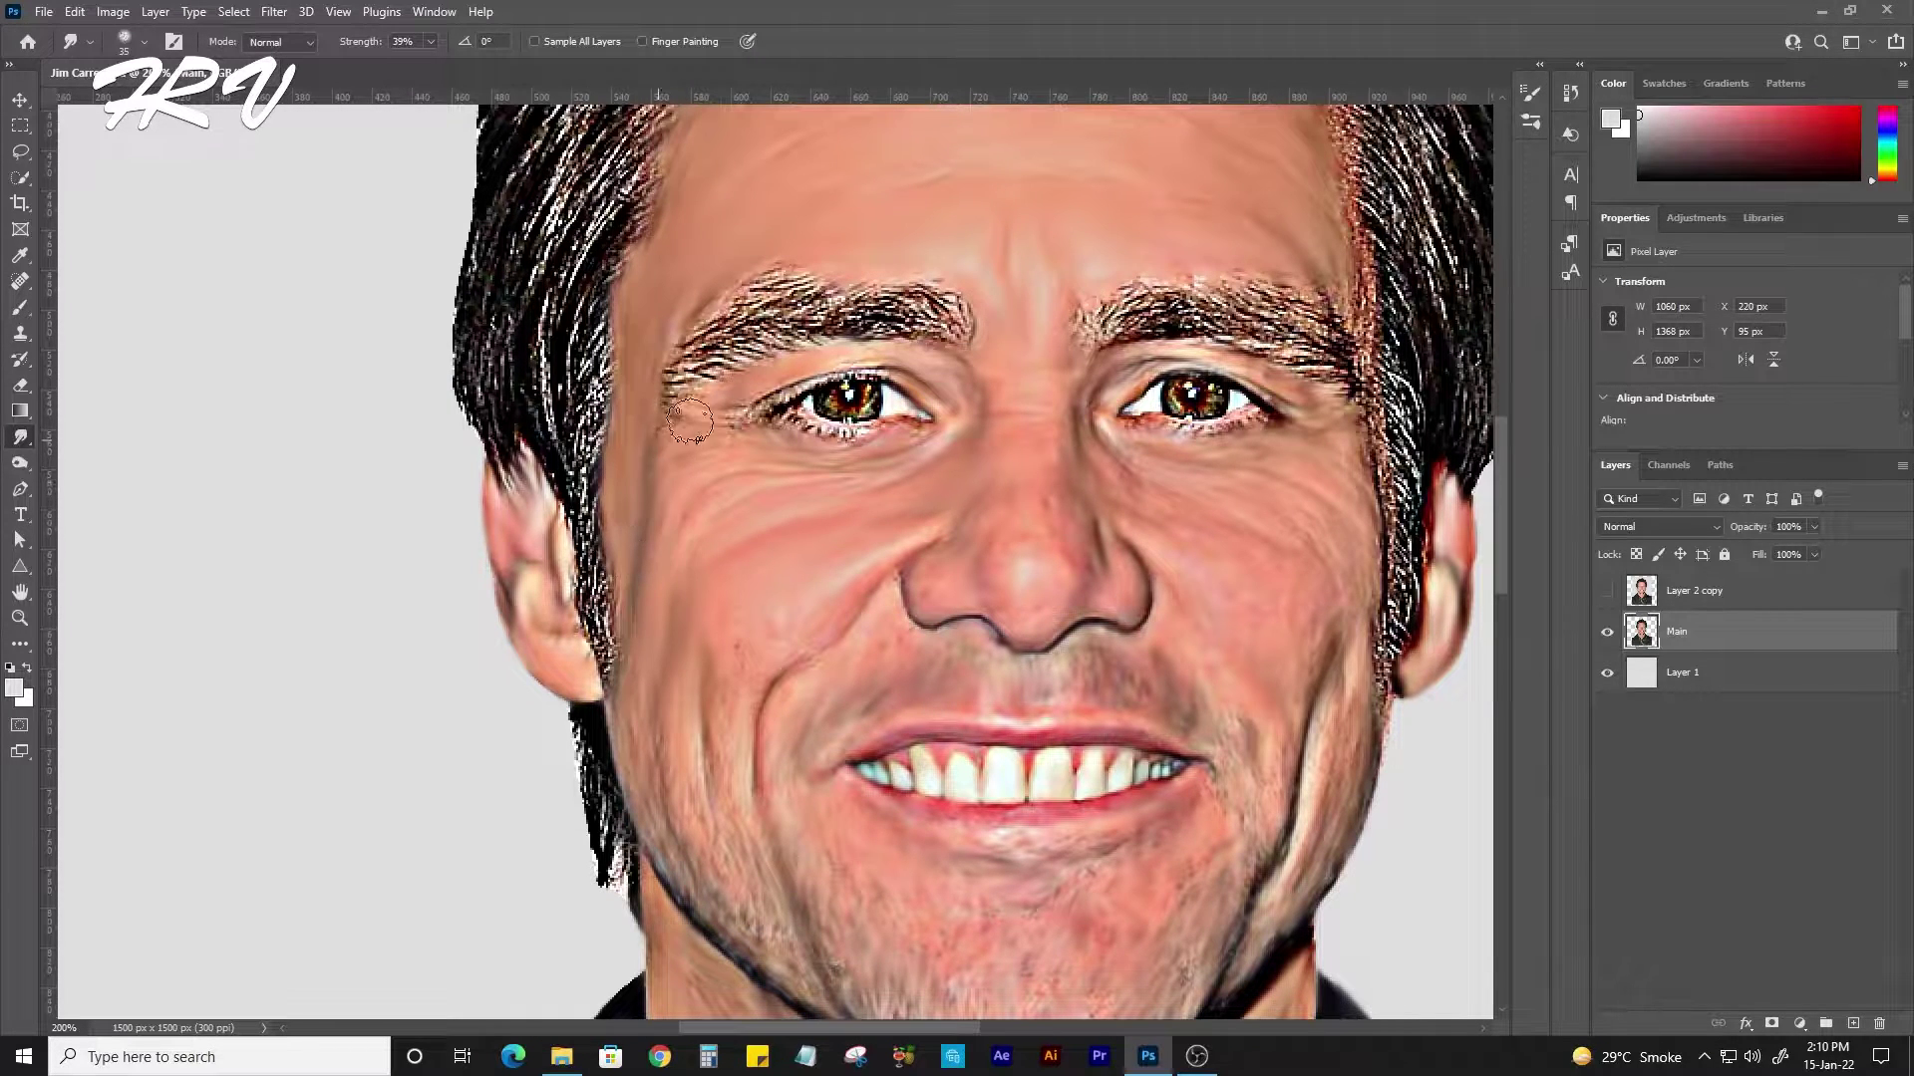
Undo an eyelid stroke, drop strength to 17%, and blend the left iris streaks at 400%.
{"action": "mouse_move", "coordinate": [689, 423]}
{"action": "left_mouse_down"}
{"action": "mouse_move", "coordinate": [797, 380]}
{"action": "mouse_move", "coordinate": [897, 370]}
{"action": "mouse_move", "coordinate": [952, 394]}
{"action": "left_mouse_up"}
{"action": "key", "text": "ctrl+z"}
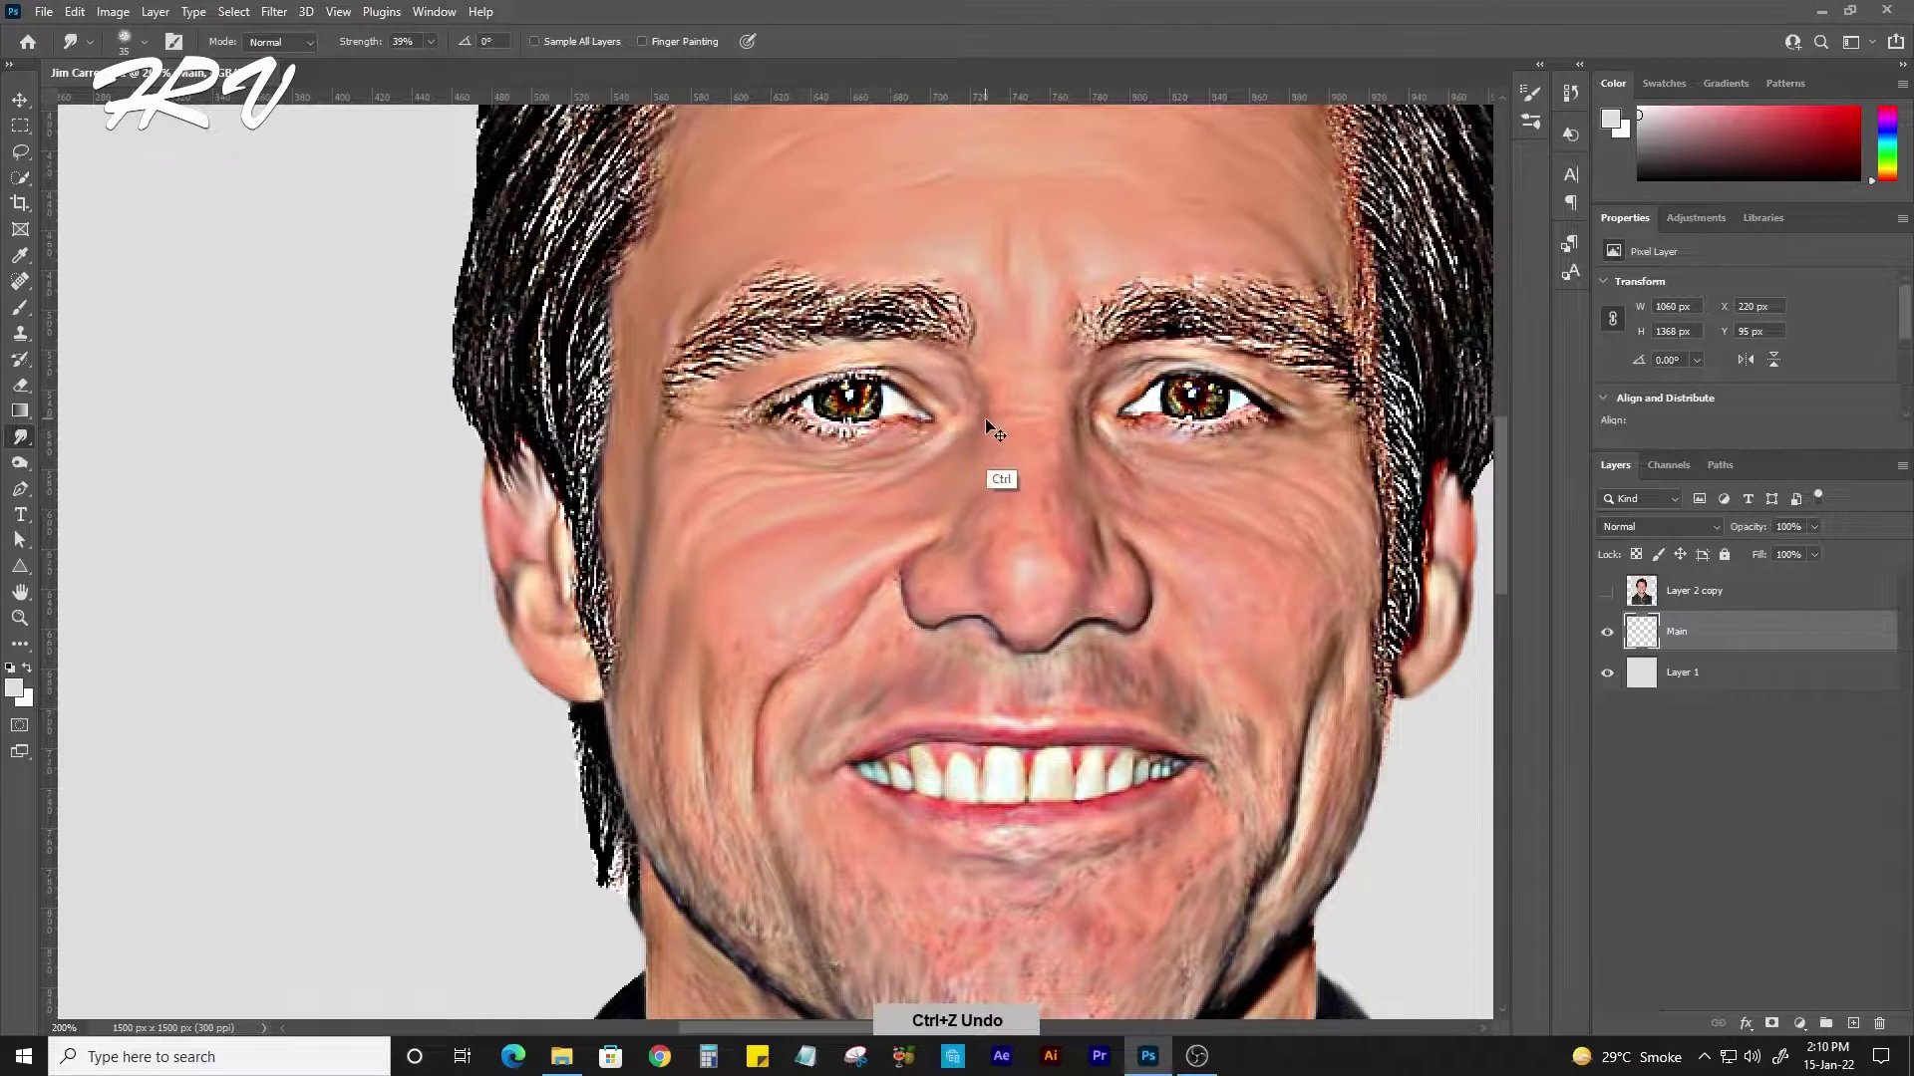
{"action": "left_click_drag", "start_coordinate": [354, 46], "coordinate": [341, 46]}
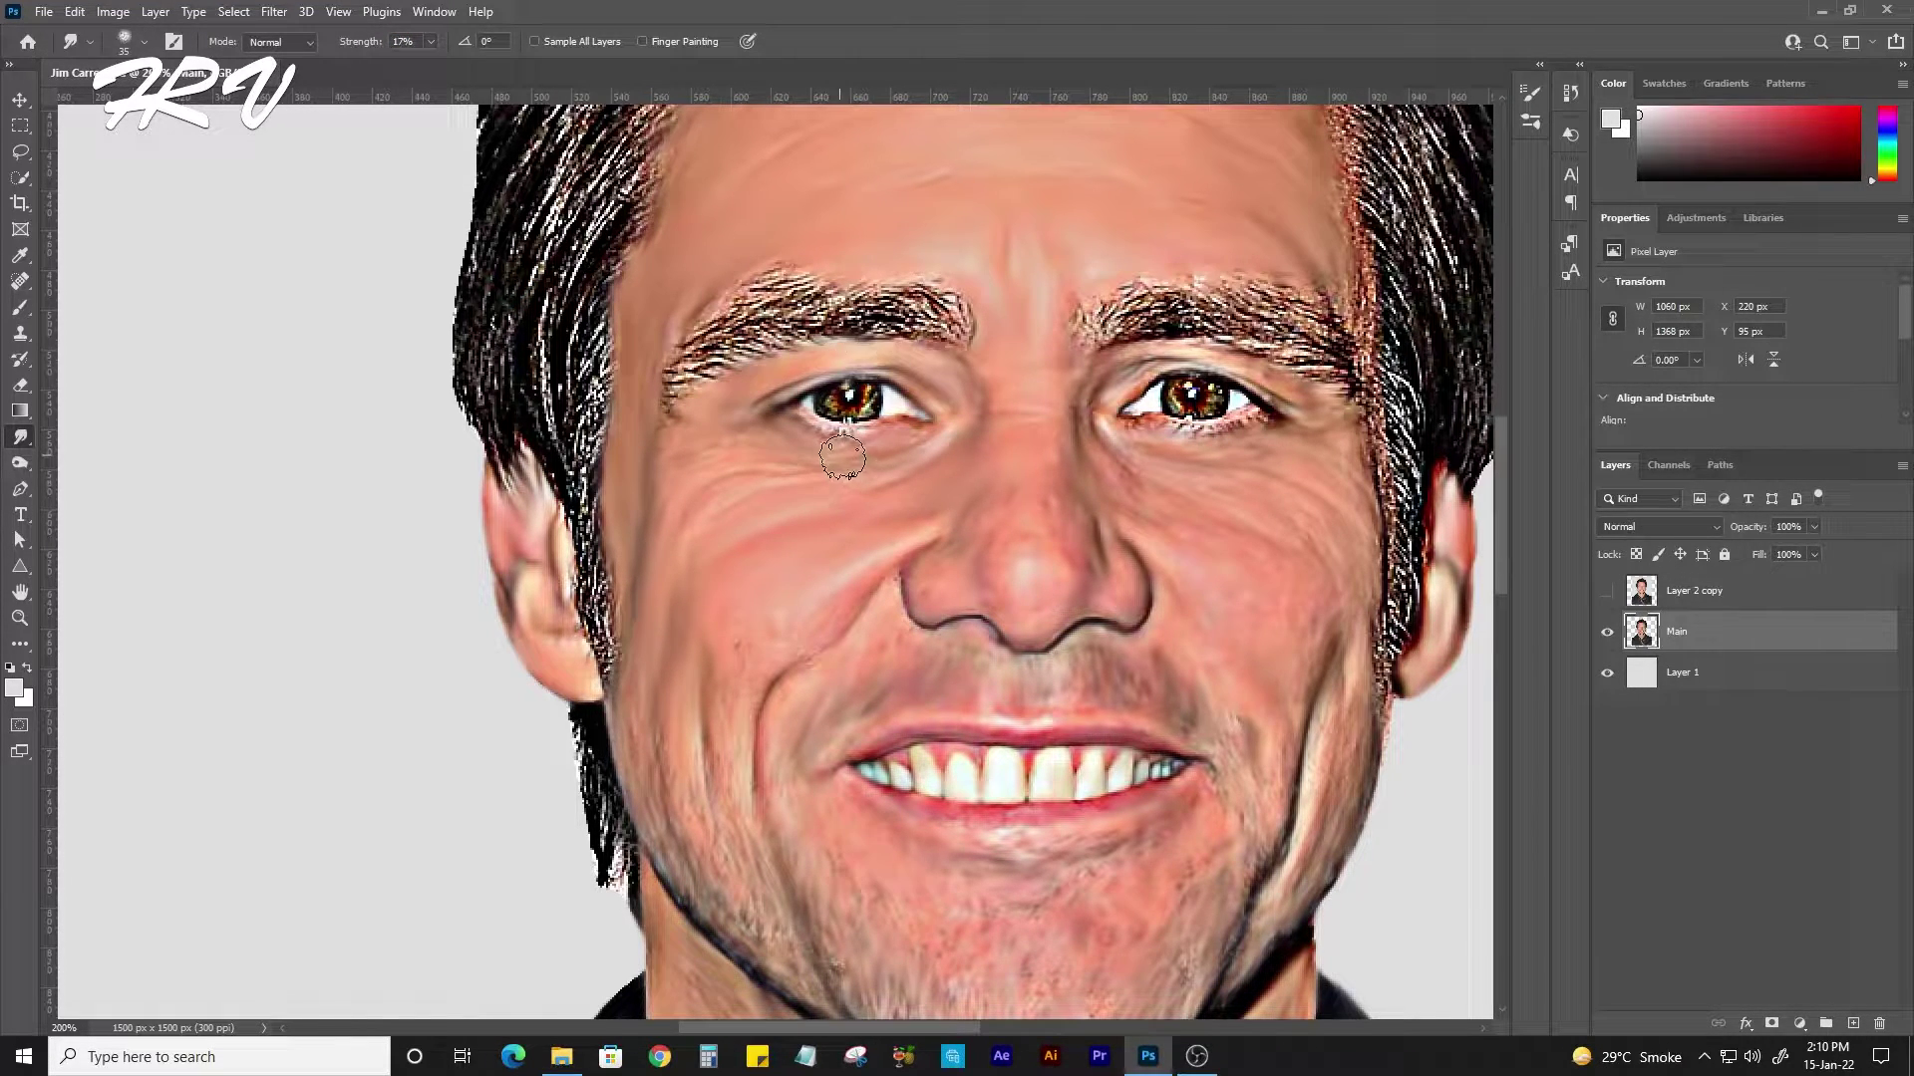
{"action": "key", "text": "ctrl+plus"}
{"action": "left_click_drag", "start_coordinate": [949, 415], "coordinate": [864, 517]}
{"action": "key", "text": "bracketleft"}
{"action": "key", "text": "bracketleft"}
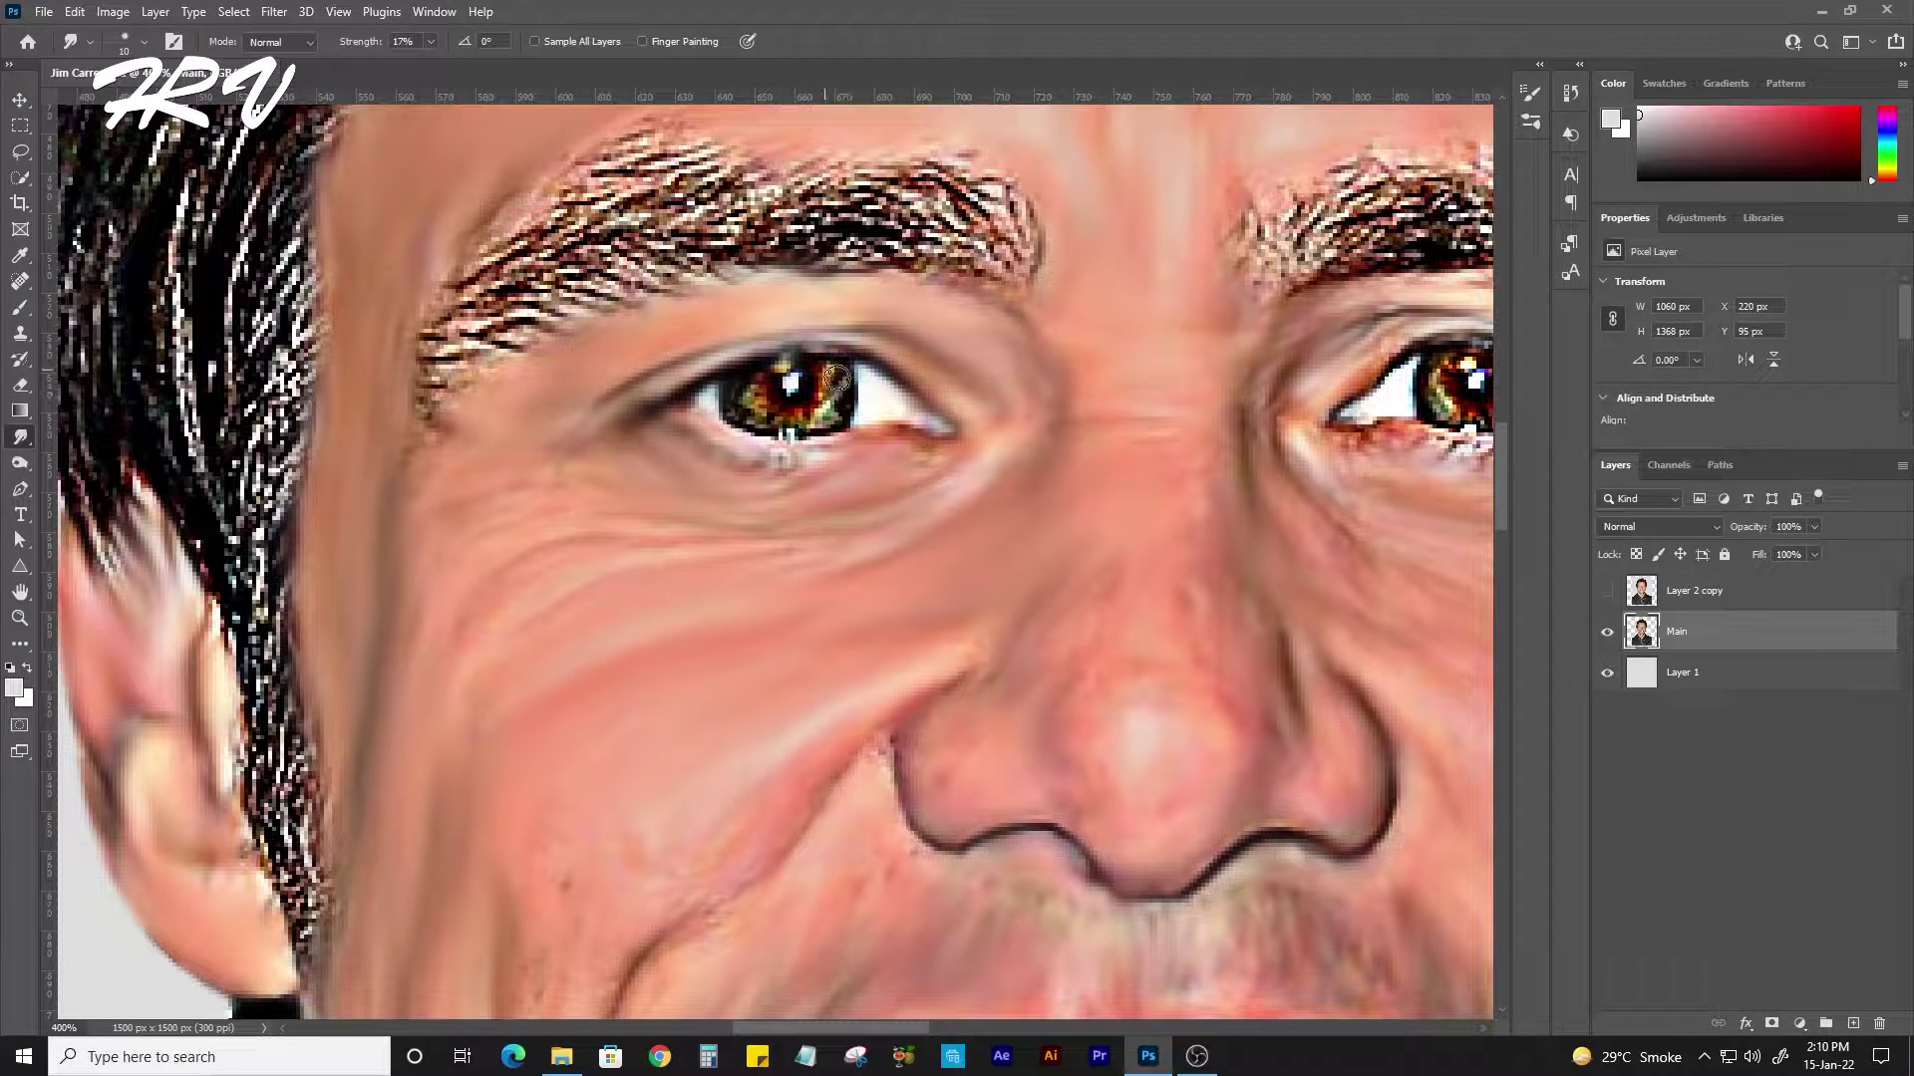
{"action": "left_click_drag", "start_coordinate": [836, 376], "coordinate": [796, 439]}
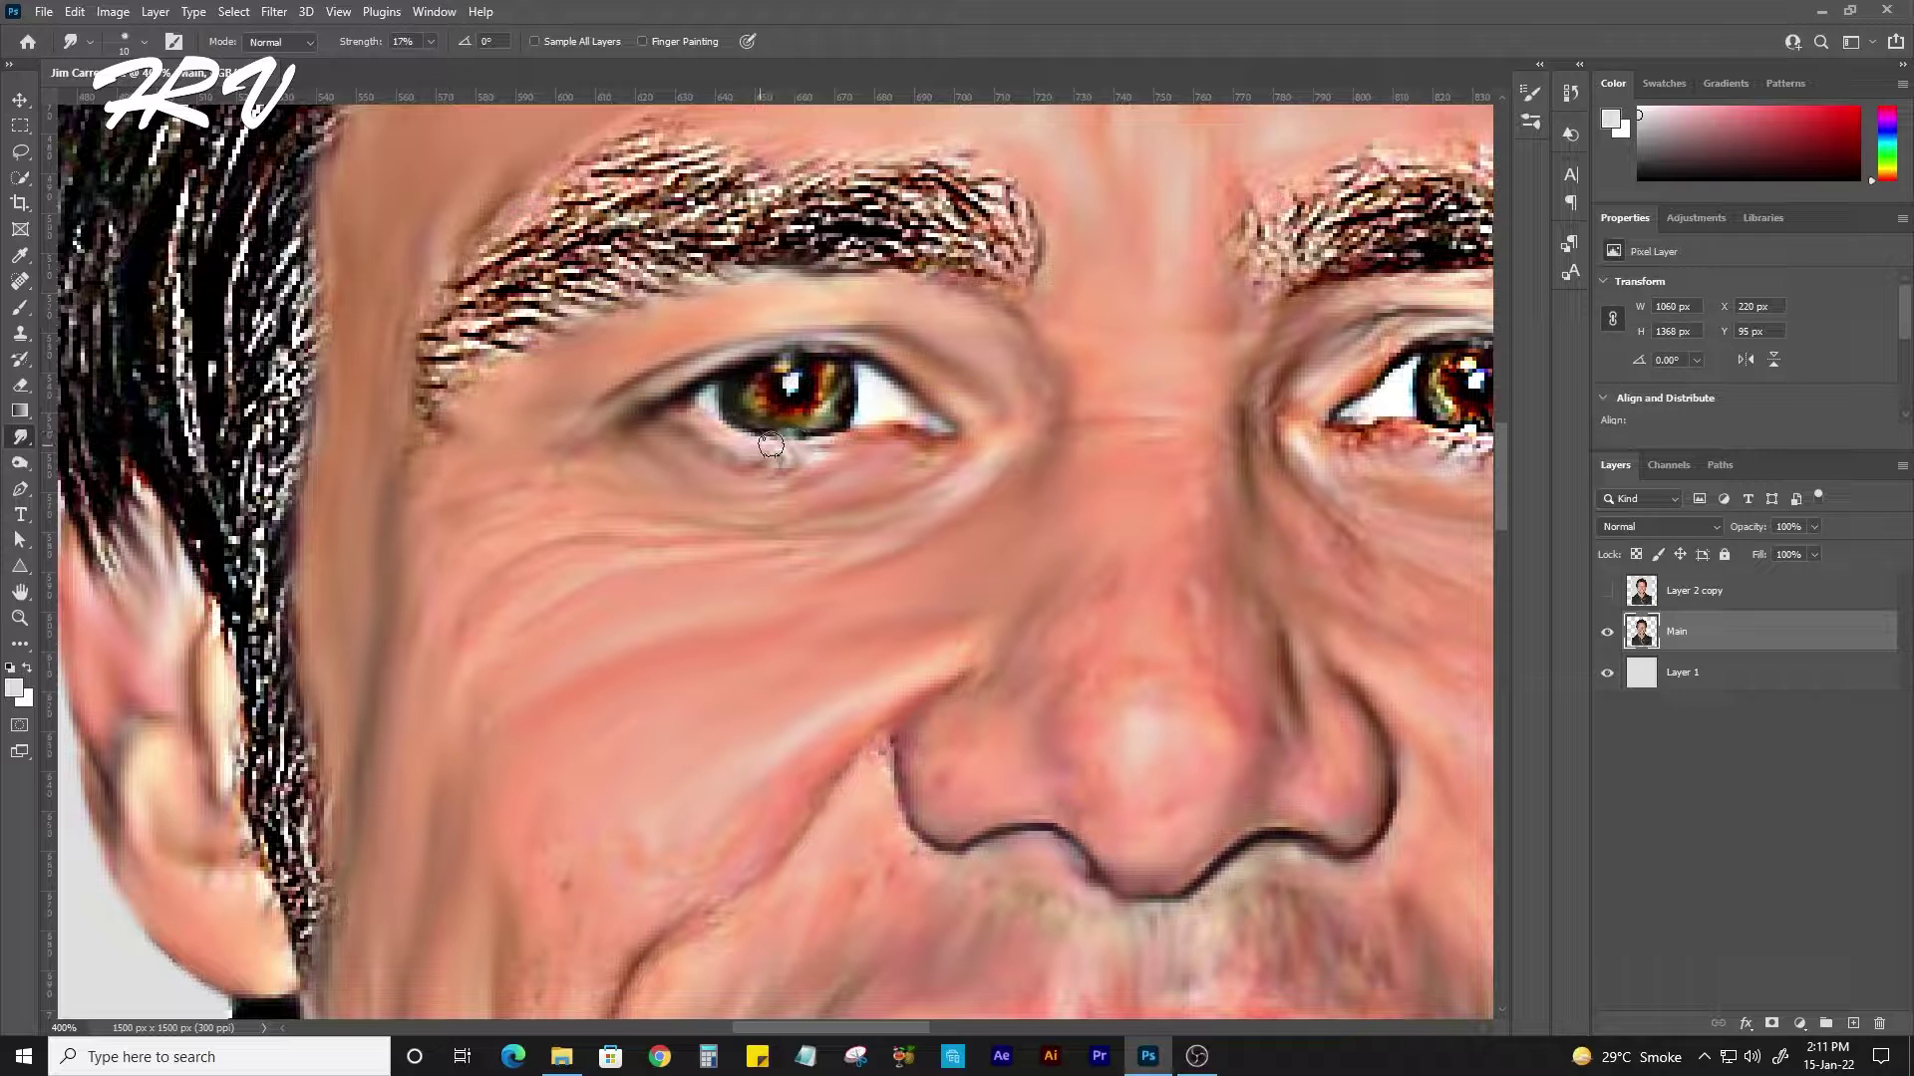
{"action": "left_click_drag", "start_coordinate": [855, 384], "coordinate": [917, 418]}
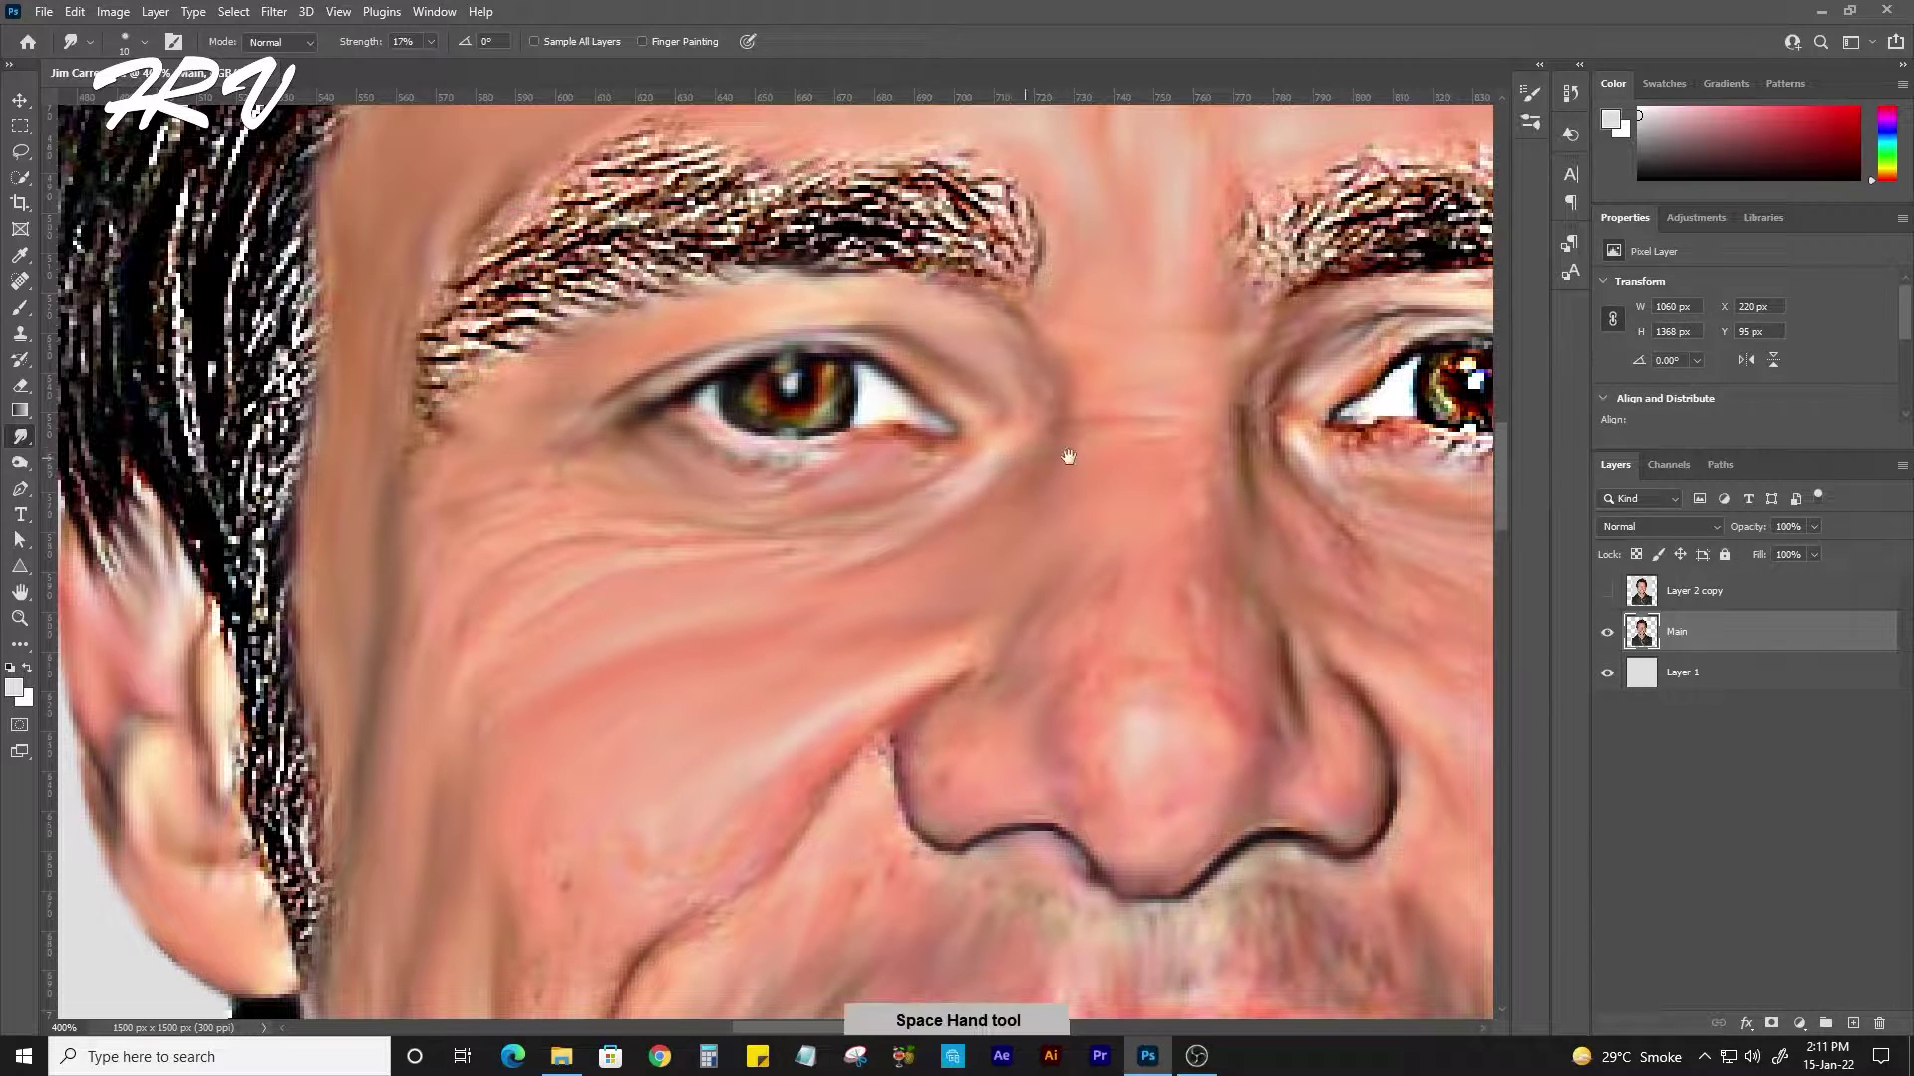
Smooth the right eye's eyelids with a larger smudge brush.
{"action": "left_click_drag", "start_coordinate": [1064, 449], "coordinate": [635, 454]}
{"action": "key", "text": "bracketright"}
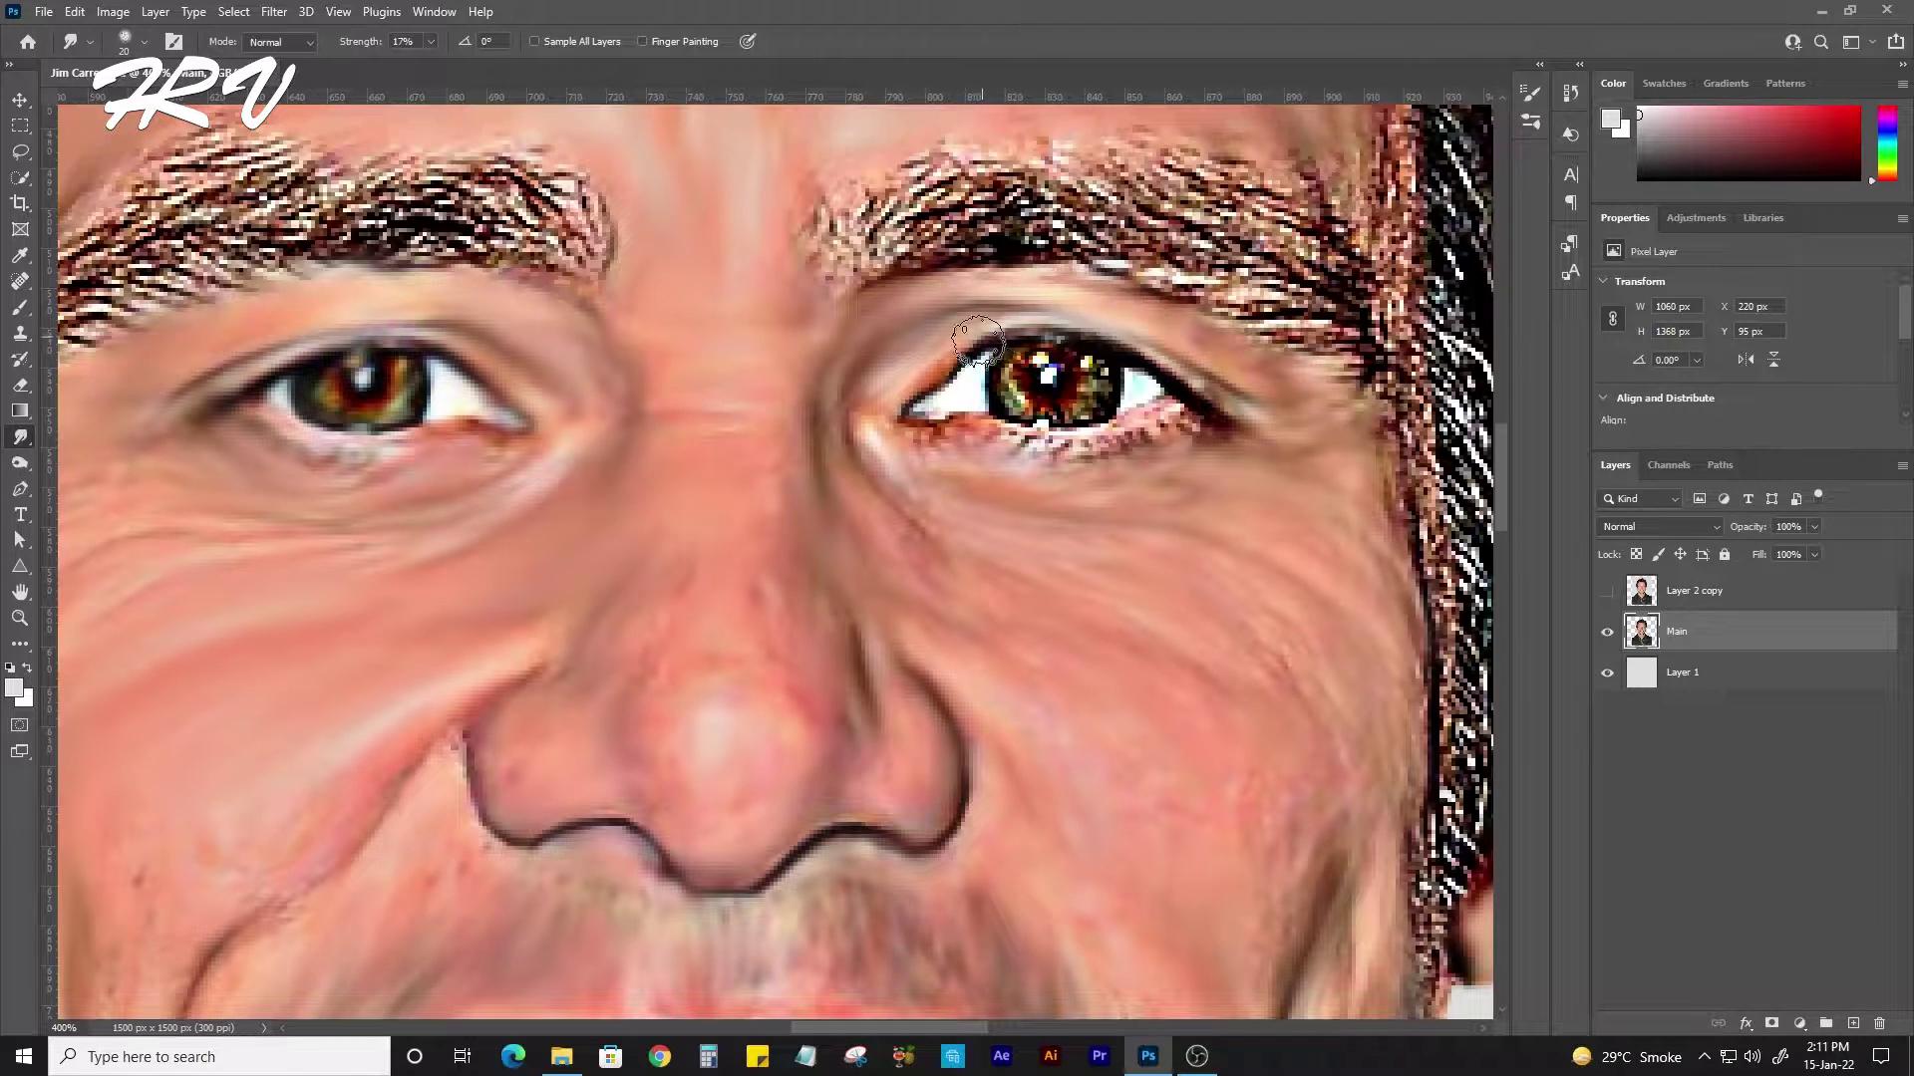
{"action": "mouse_move", "coordinate": [1207, 407]}
{"action": "left_mouse_down"}
{"action": "mouse_move", "coordinate": [987, 439]}
{"action": "mouse_move", "coordinate": [897, 418]}
{"action": "mouse_move", "coordinate": [957, 374]}
{"action": "mouse_move", "coordinate": [1129, 388]}
{"action": "mouse_move", "coordinate": [1027, 379]}
{"action": "mouse_move", "coordinate": [1047, 408]}
{"action": "mouse_move", "coordinate": [1004, 385]}
{"action": "mouse_move", "coordinate": [1062, 354]}
{"action": "mouse_move", "coordinate": [1042, 404]}
{"action": "mouse_move", "coordinate": [1094, 403]}
{"action": "mouse_move", "coordinate": [1047, 448]}
{"action": "mouse_move", "coordinate": [1136, 411]}
{"action": "left_mouse_up"}
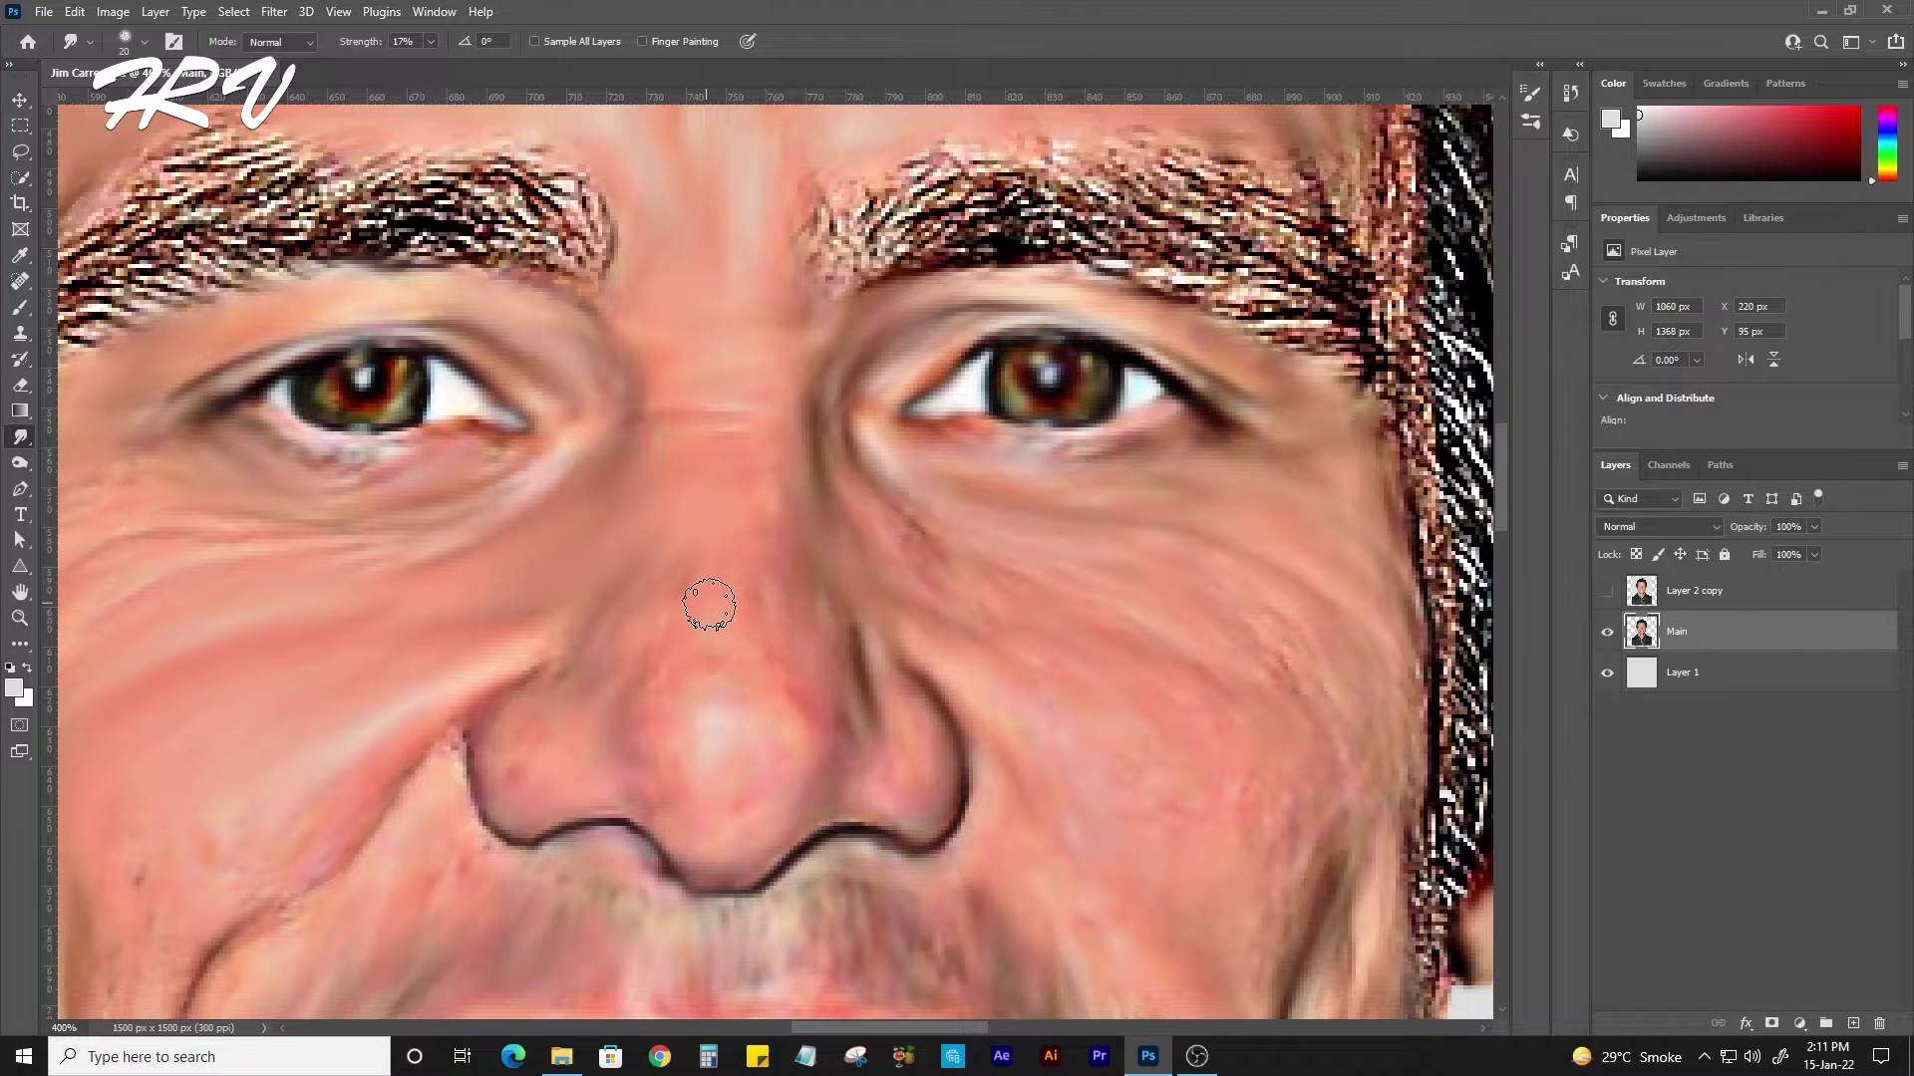
{"action": "scroll", "coordinate": [709, 605], "scroll_direction": "down", "scroll_amount": 1}
{"action": "left_click_drag", "start_coordinate": [718, 520], "coordinate": [732, 454]}
{"action": "key", "text": "bracketright"}
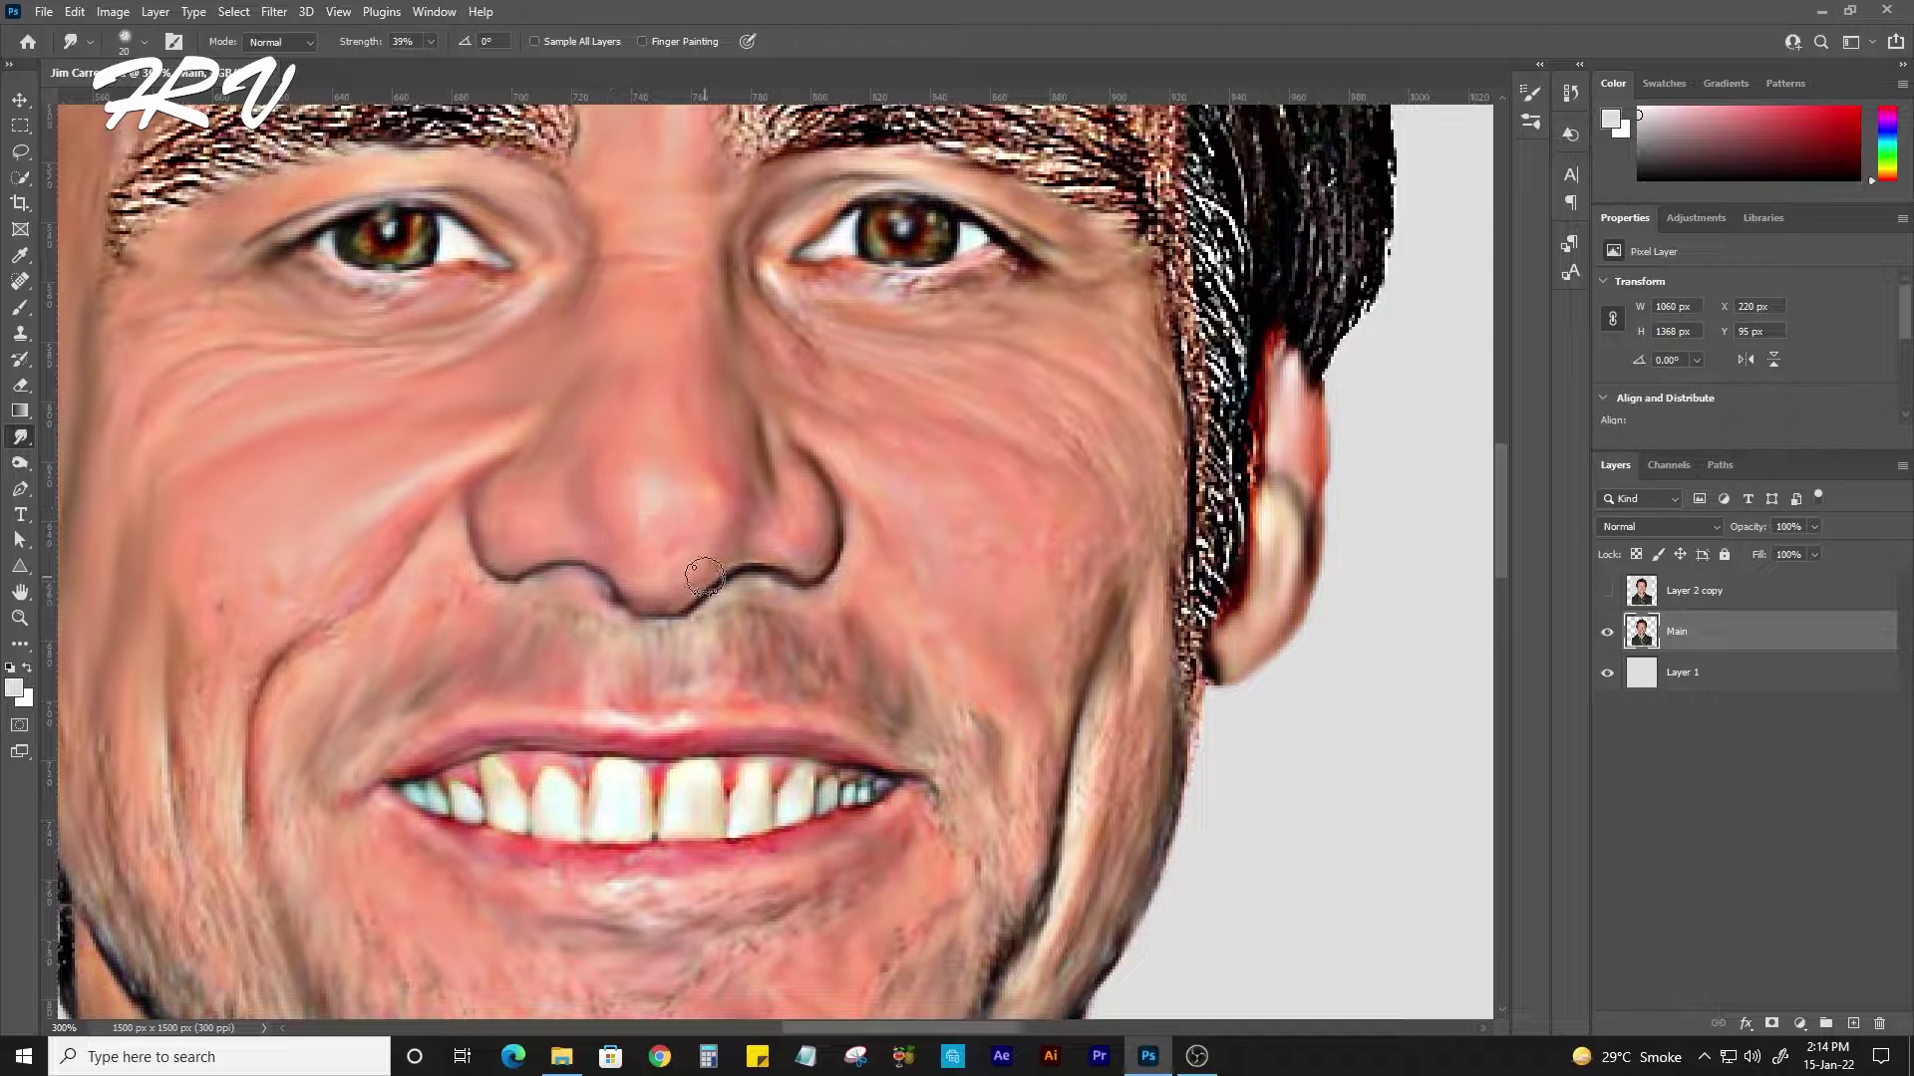
Smudge the nostril outline and the stubble on the right cheek, jaw, chin and mouth corner.
{"action": "left_click_drag", "start_coordinate": [702, 575], "coordinate": [663, 596]}
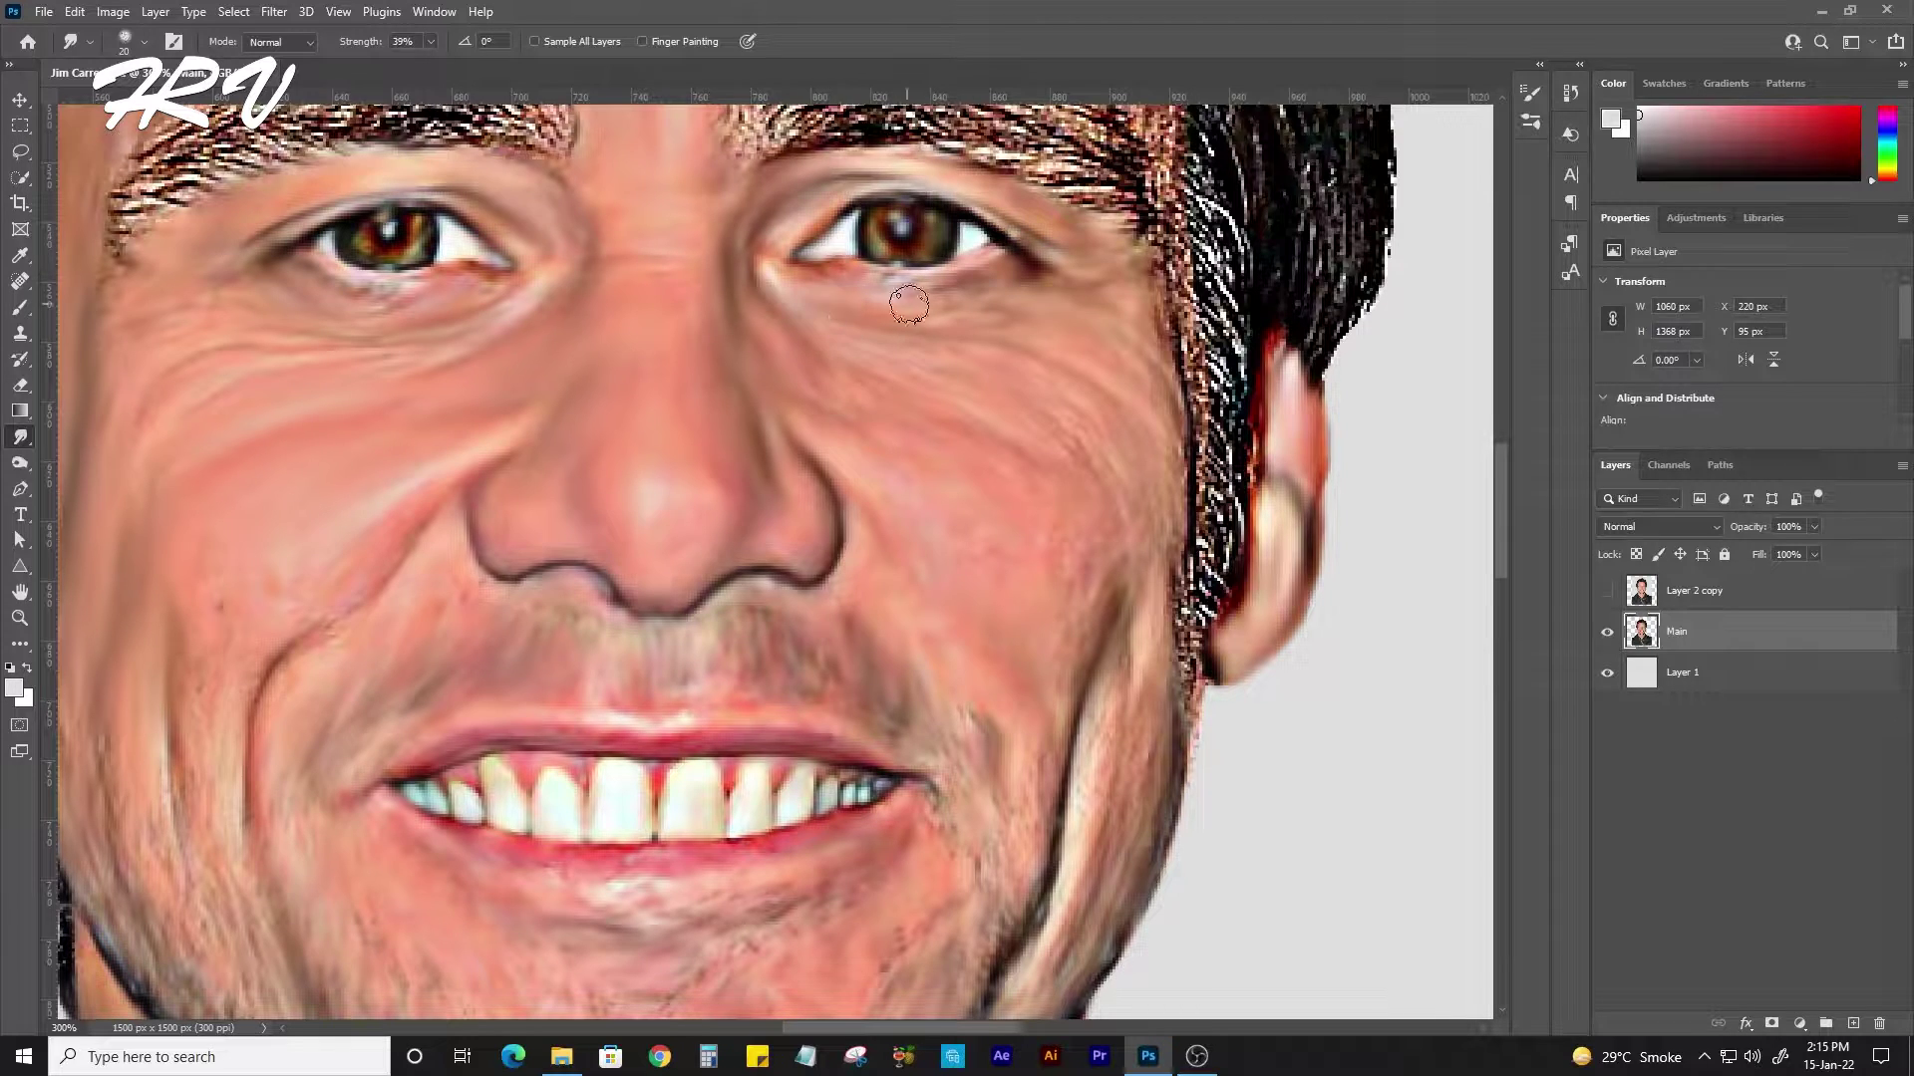
{"action": "scroll", "coordinate": [835, 307], "scroll_direction": "down", "scroll_amount": 3}
{"action": "scroll", "coordinate": [910, 419], "scroll_direction": "up", "scroll_amount": 2}
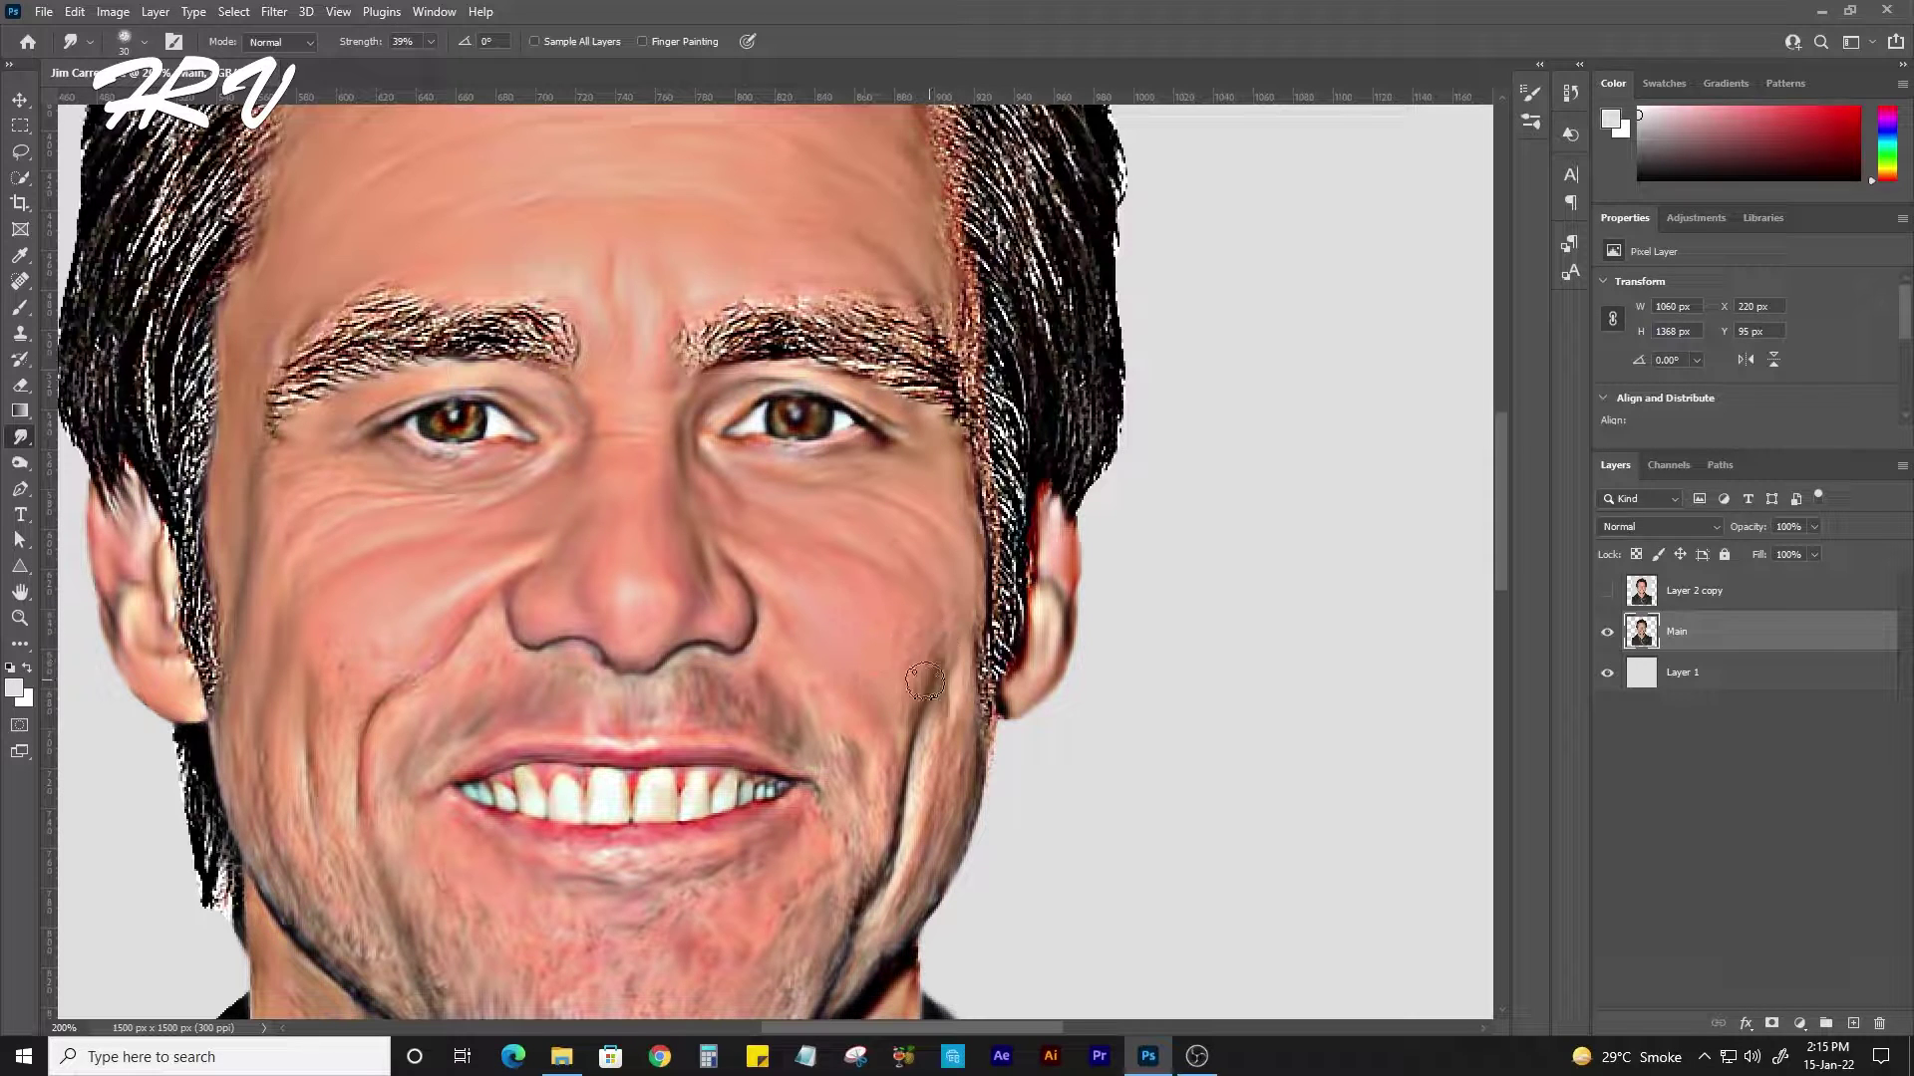
{"action": "scroll", "coordinate": [941, 567], "scroll_direction": "down", "scroll_amount": 2}
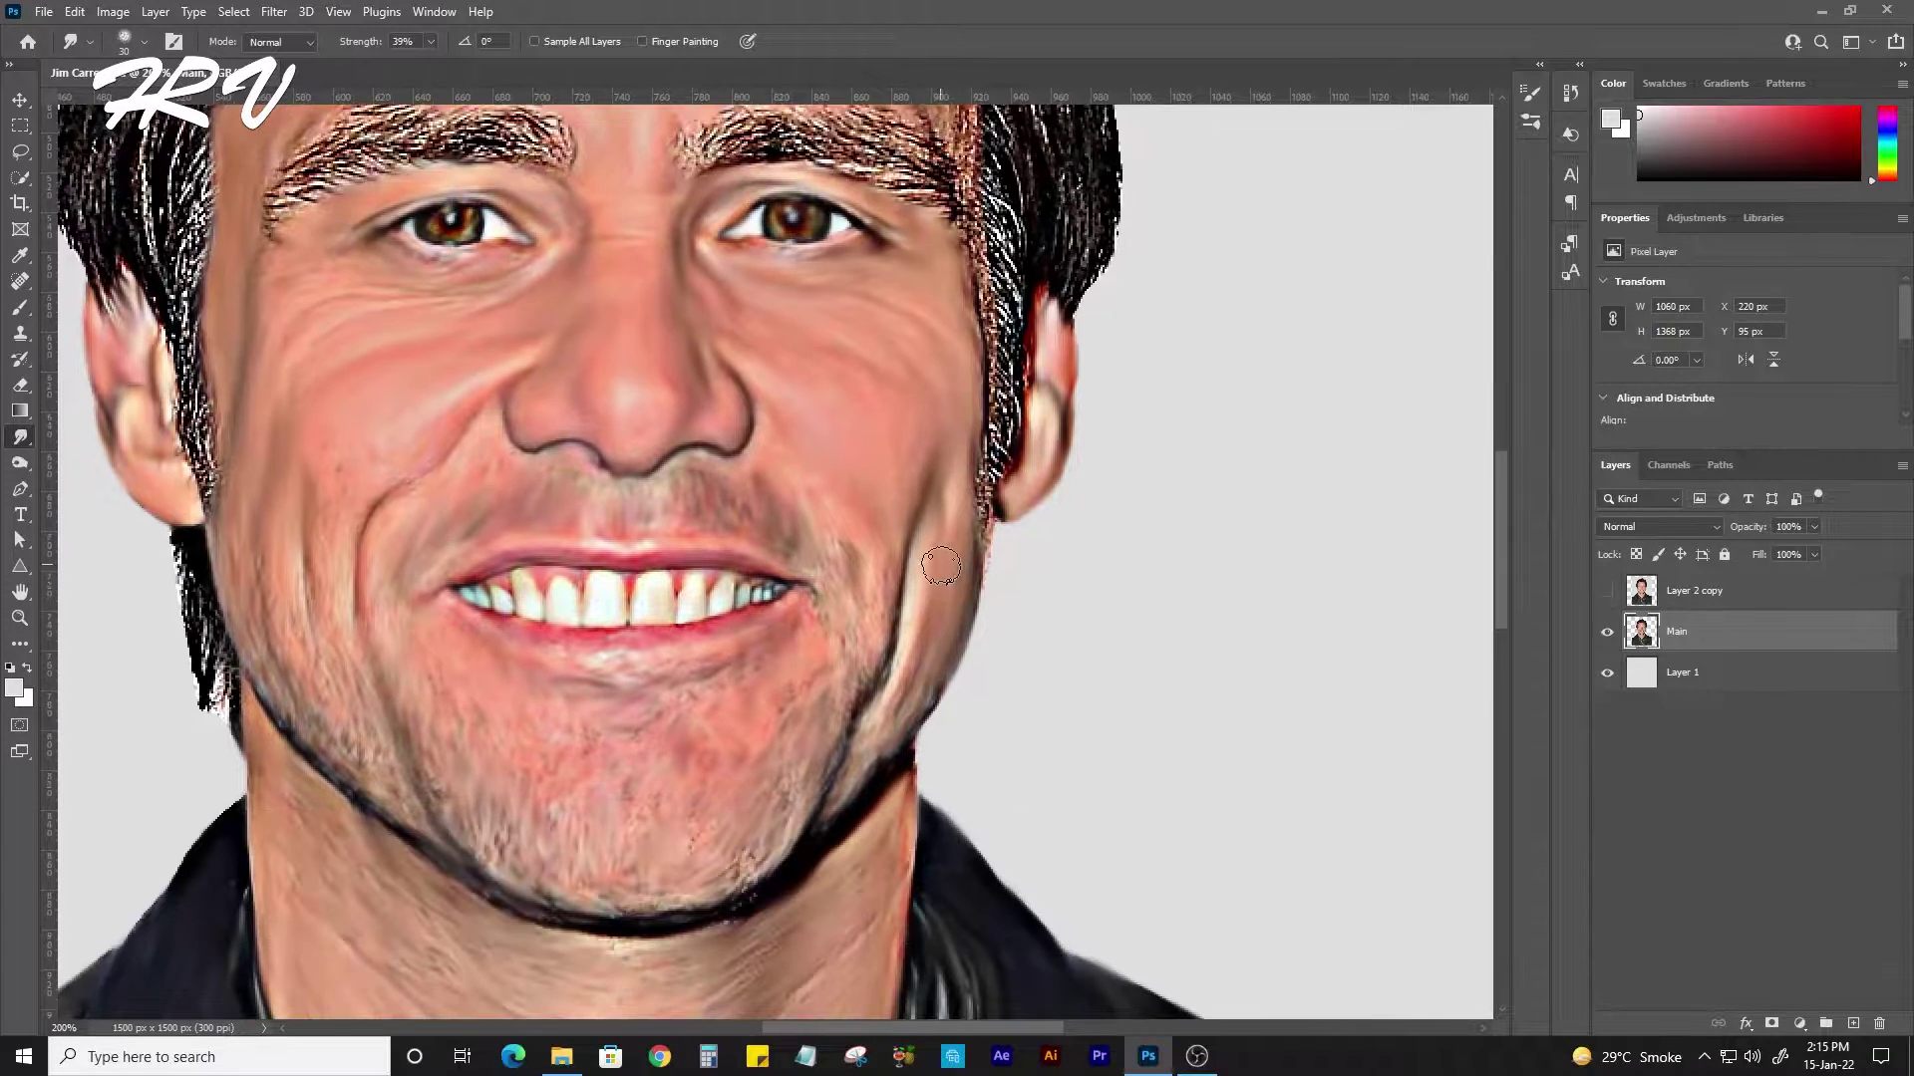
{"action": "mouse_move", "coordinate": [949, 501]}
{"action": "left_mouse_down"}
{"action": "mouse_move", "coordinate": [897, 708]}
{"action": "mouse_move", "coordinate": [843, 590]}
{"action": "mouse_move", "coordinate": [768, 761]}
{"action": "mouse_move", "coordinate": [594, 735]}
{"action": "mouse_move", "coordinate": [439, 678]}
{"action": "mouse_move", "coordinate": [732, 688]}
{"action": "mouse_move", "coordinate": [583, 682]}
{"action": "mouse_move", "coordinate": [459, 748]}
{"action": "mouse_move", "coordinate": [502, 832]}
{"action": "mouse_move", "coordinate": [664, 871]}
{"action": "left_mouse_up"}
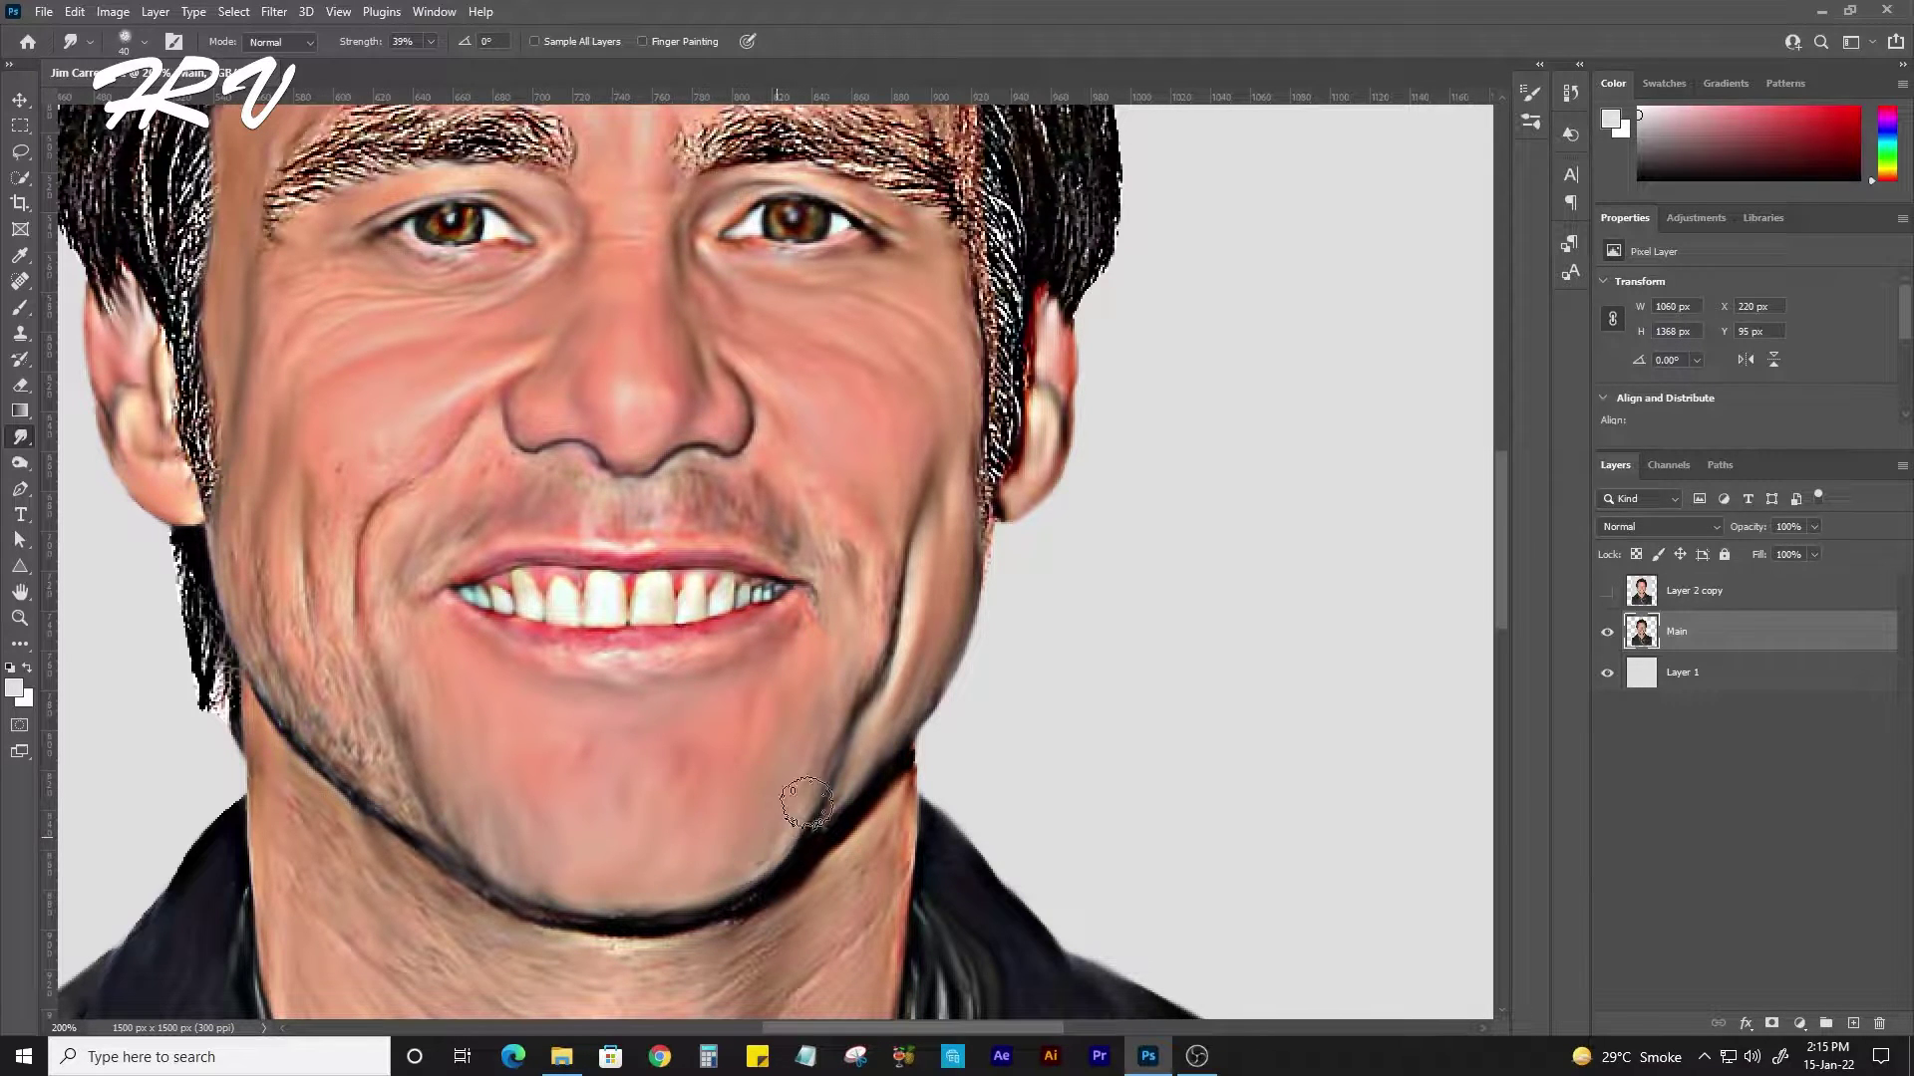
{"action": "left_click_drag", "start_coordinate": [805, 802], "coordinate": [785, 814]}
{"action": "left_click_drag", "start_coordinate": [825, 605], "coordinate": [771, 493]}
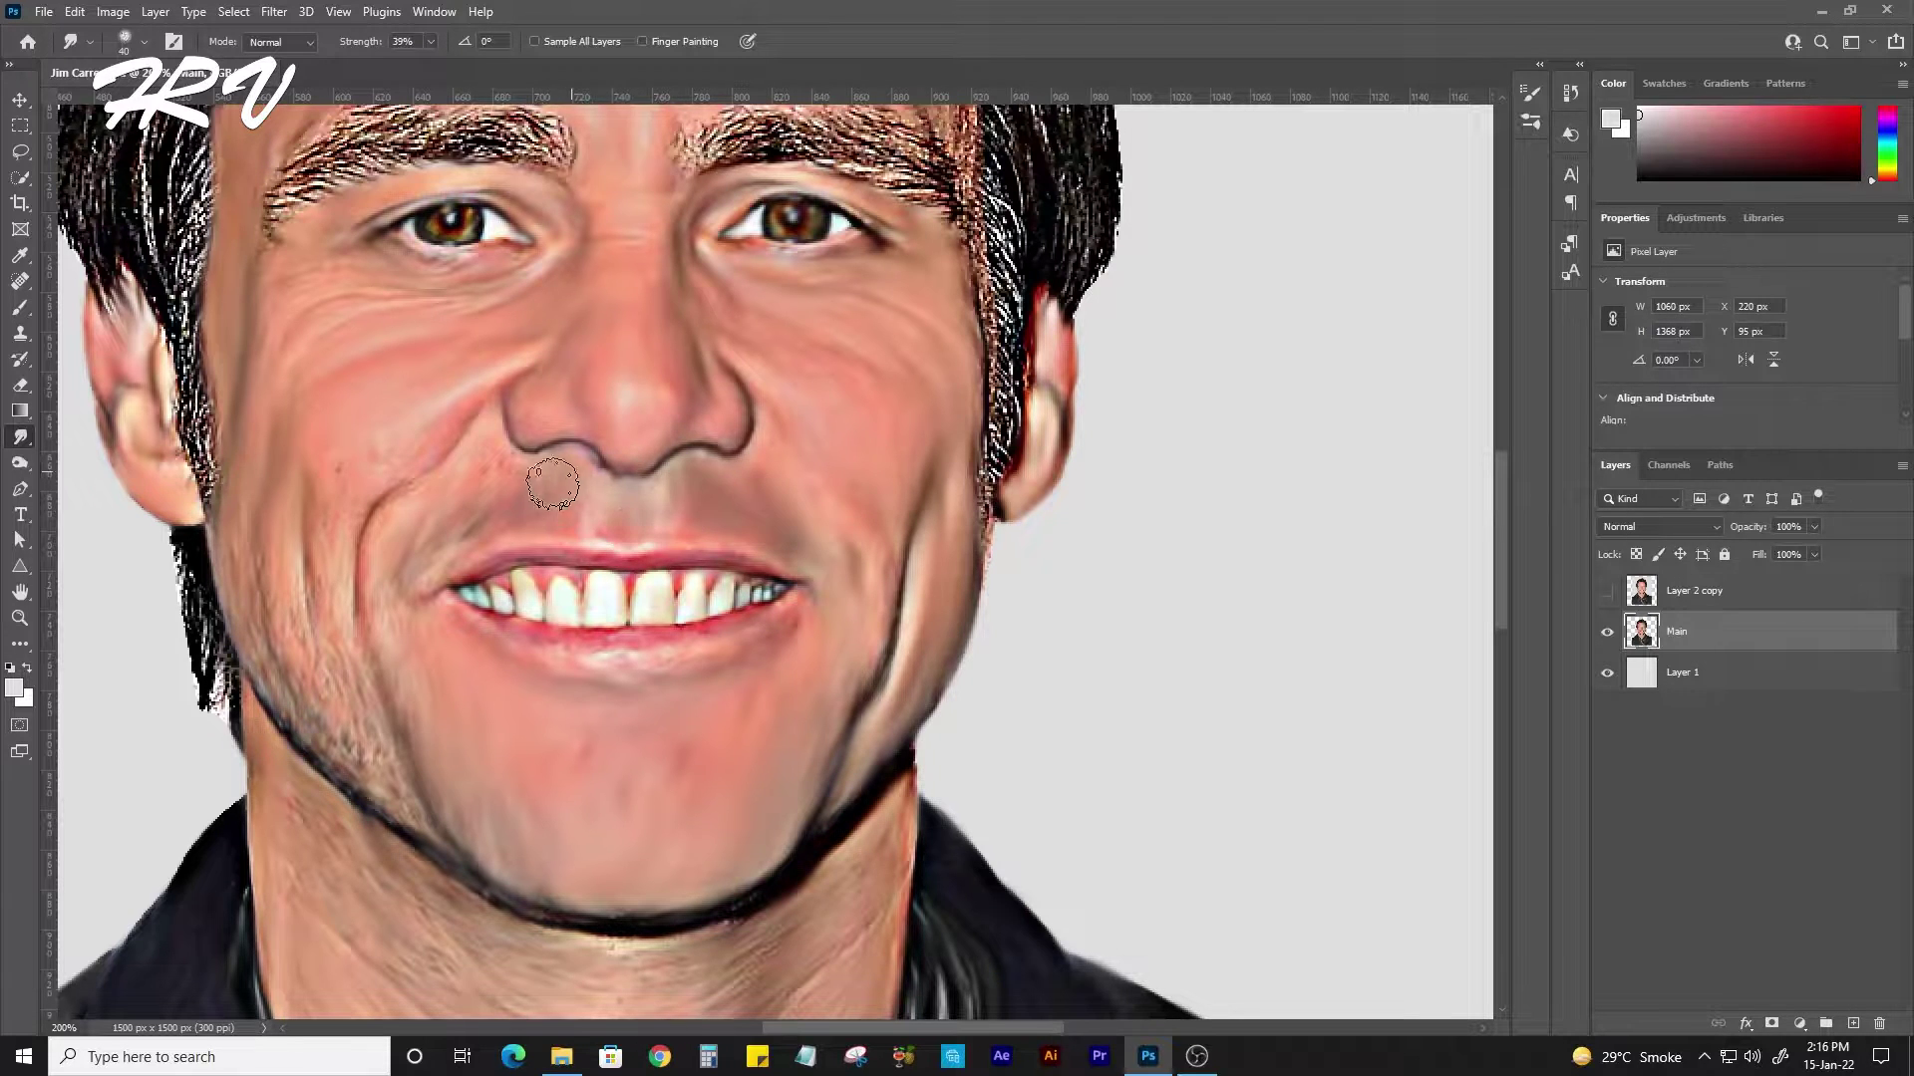
Smooth the left cheek smile line, the left jaw stubble and the dark line down the right cheek.
{"action": "left_click_drag", "start_coordinate": [427, 414], "coordinate": [269, 631]}
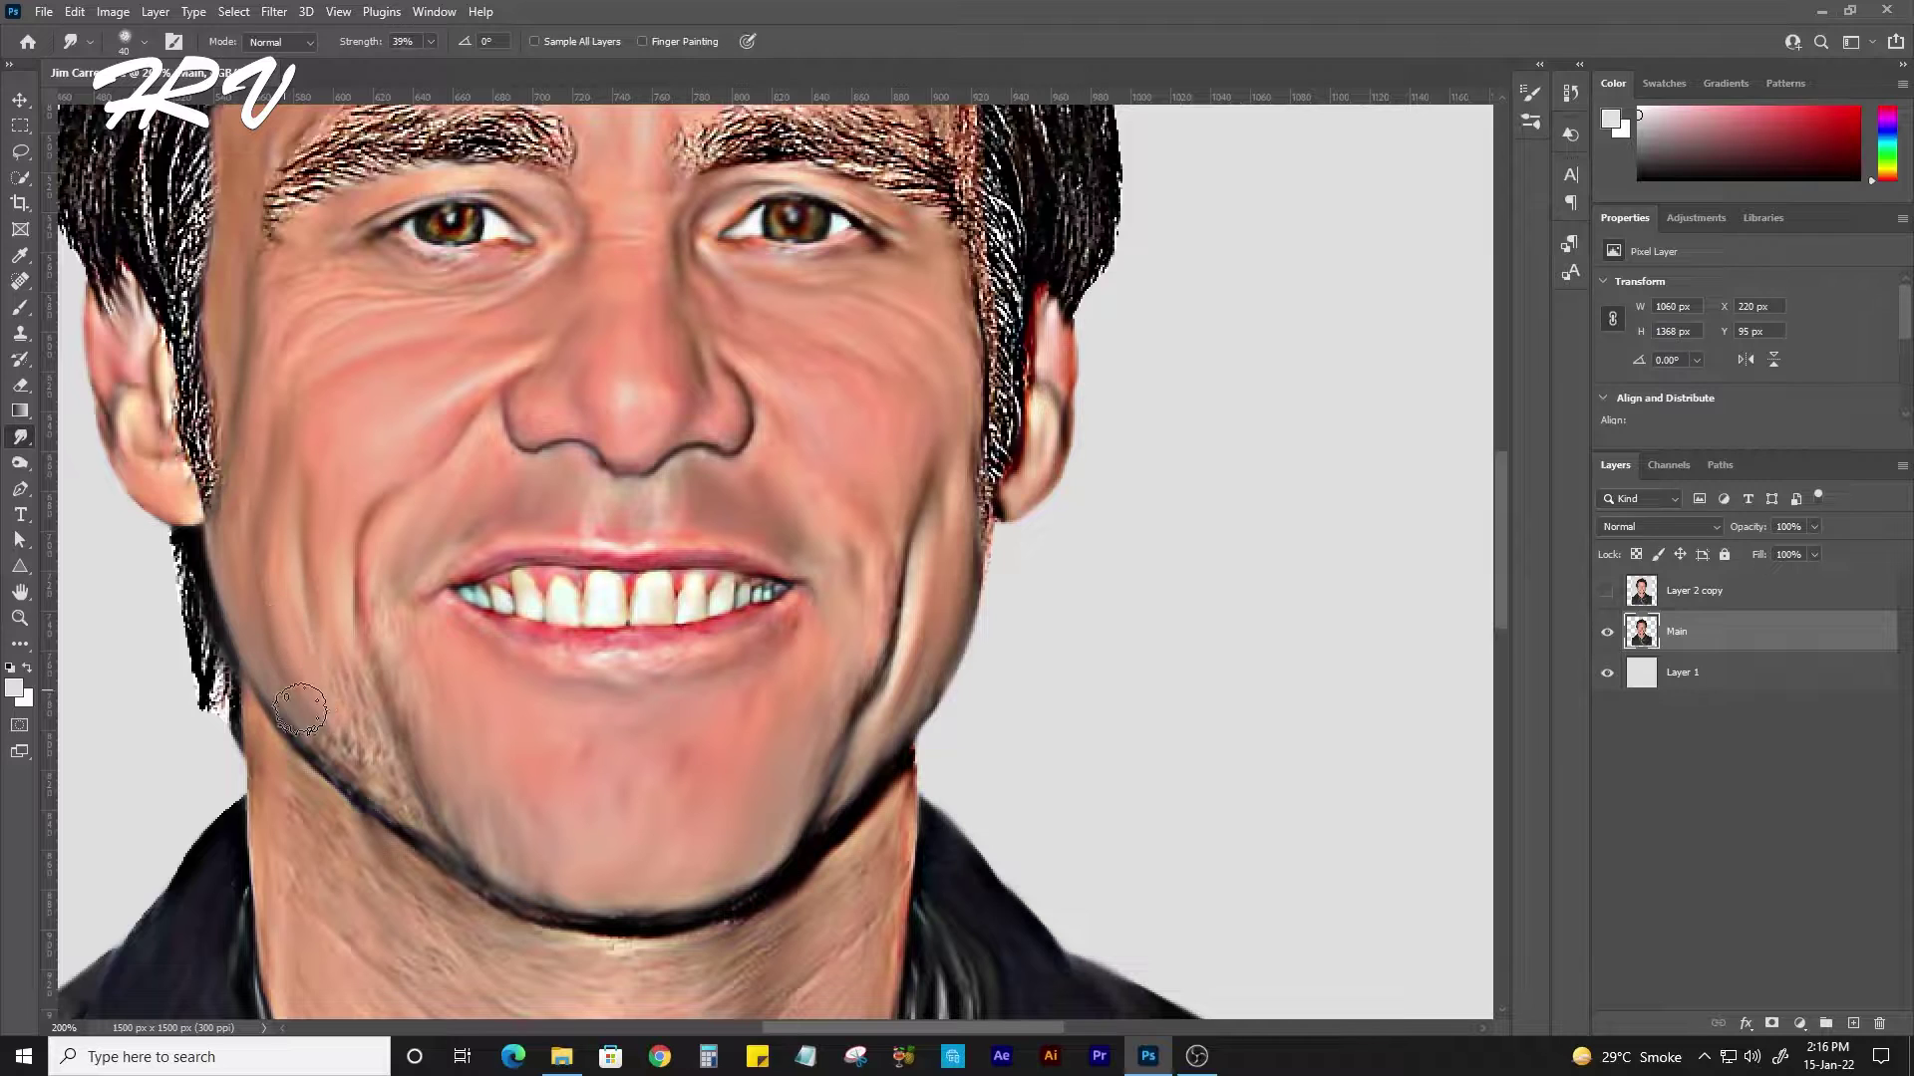
{"action": "mouse_move", "coordinate": [300, 709]}
{"action": "left_mouse_down"}
{"action": "mouse_move", "coordinate": [409, 698]}
{"action": "mouse_move", "coordinate": [399, 827]}
{"action": "mouse_move", "coordinate": [494, 869]}
{"action": "left_mouse_up"}
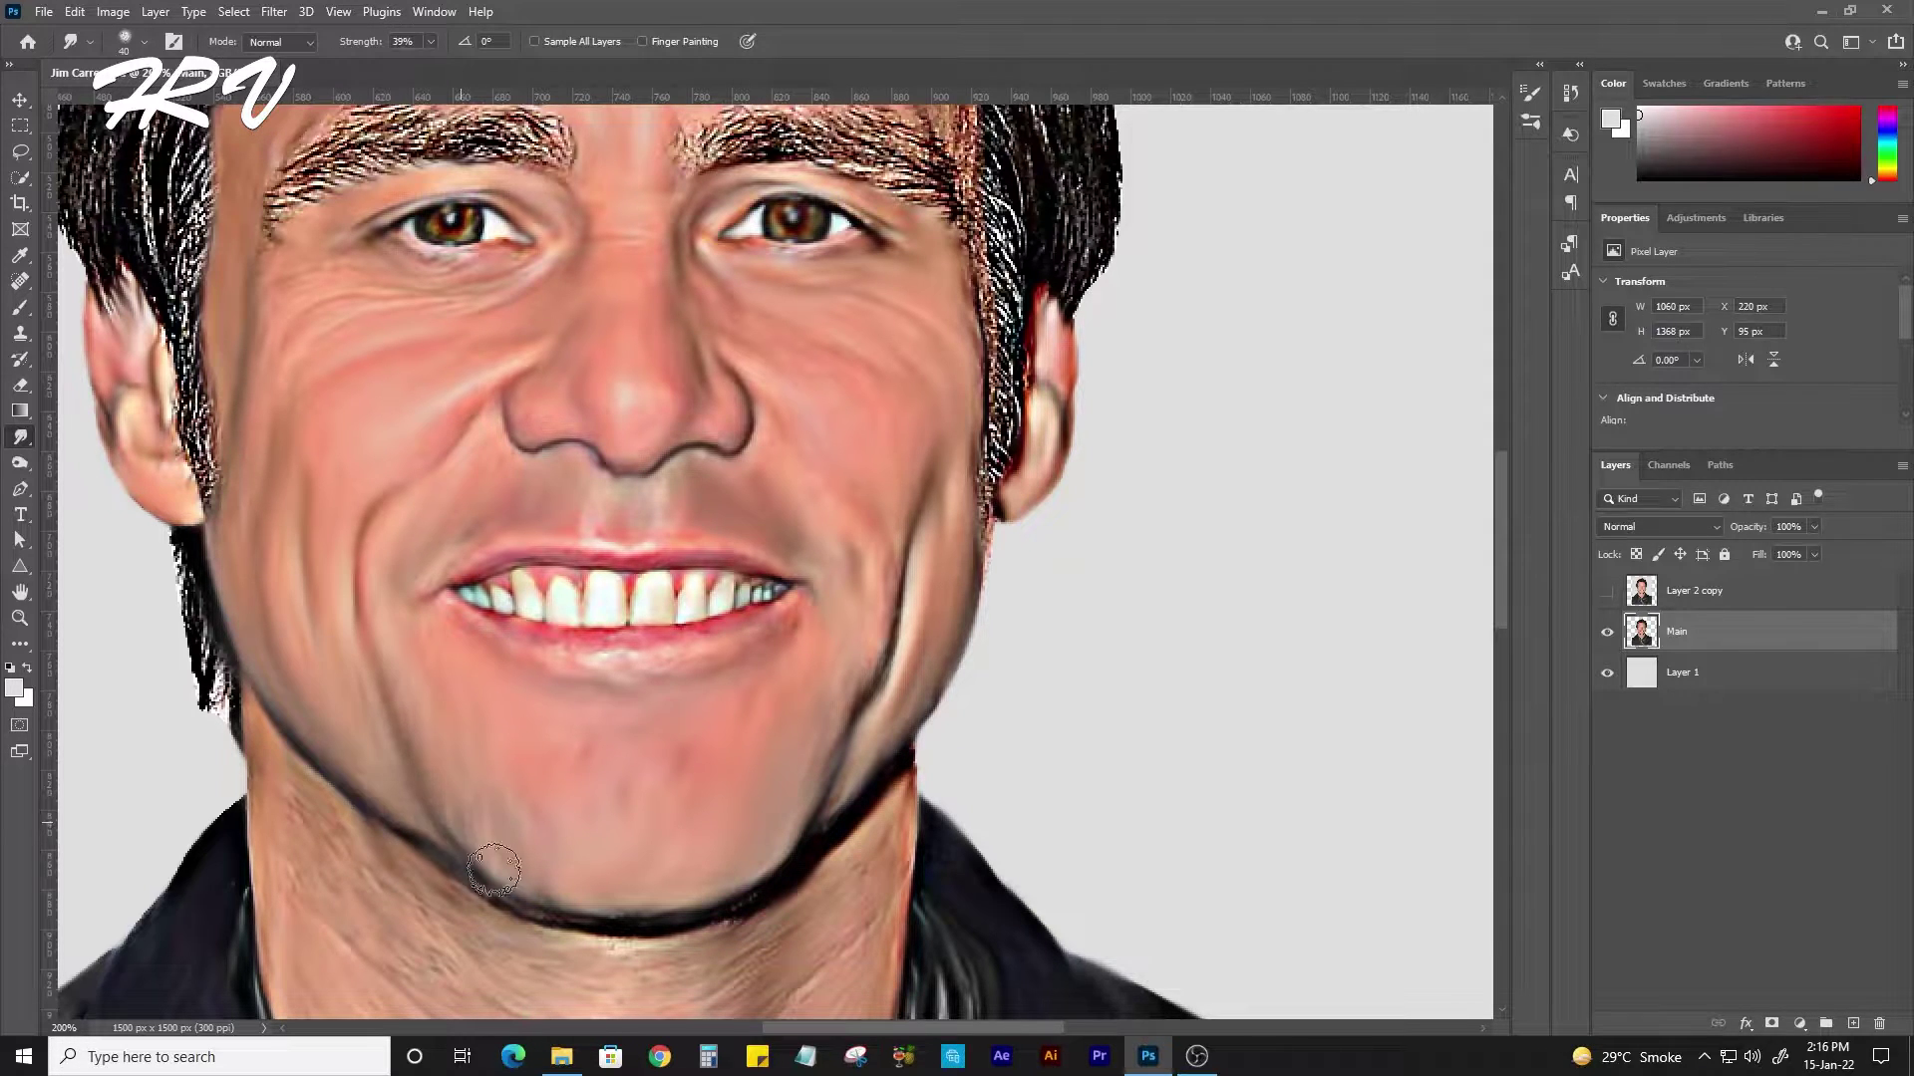
{"action": "left_click_drag", "start_coordinate": [889, 595], "coordinate": [895, 689]}
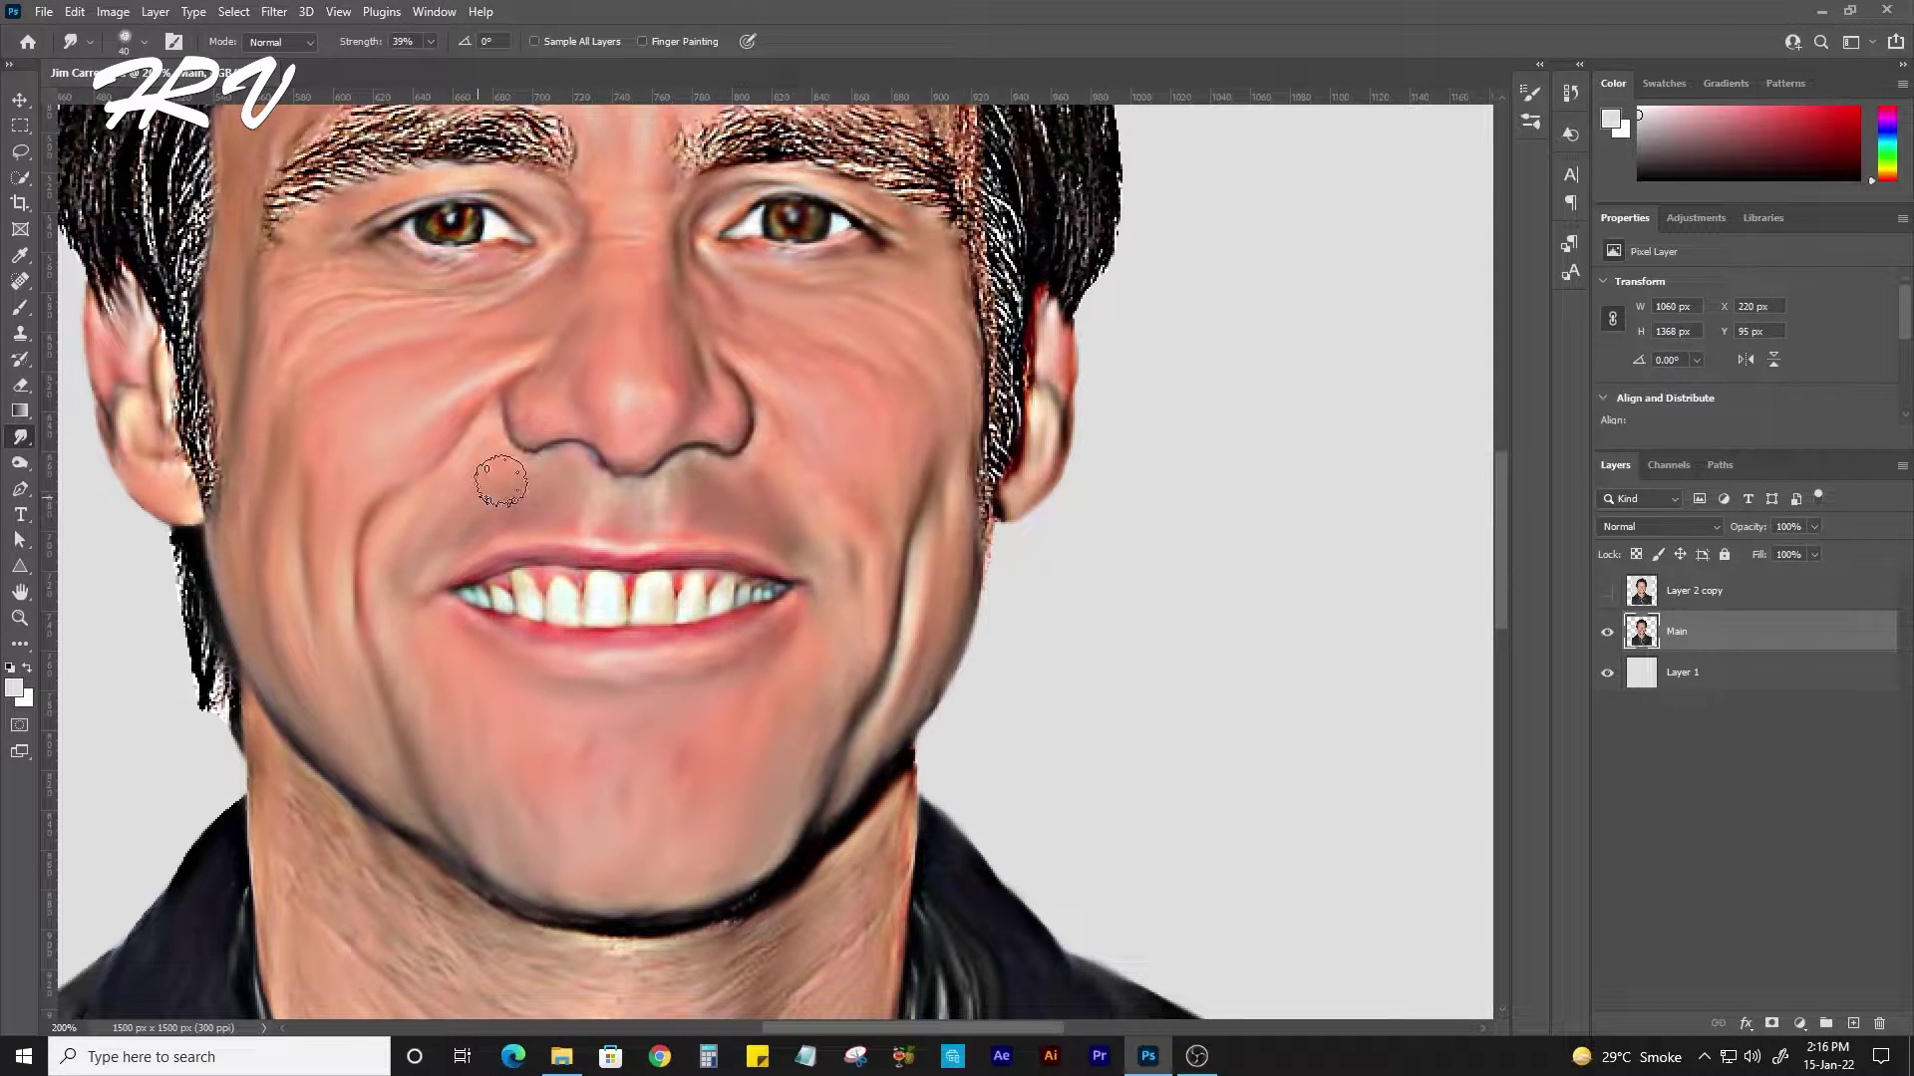
{"action": "key", "text": "ctrl"}
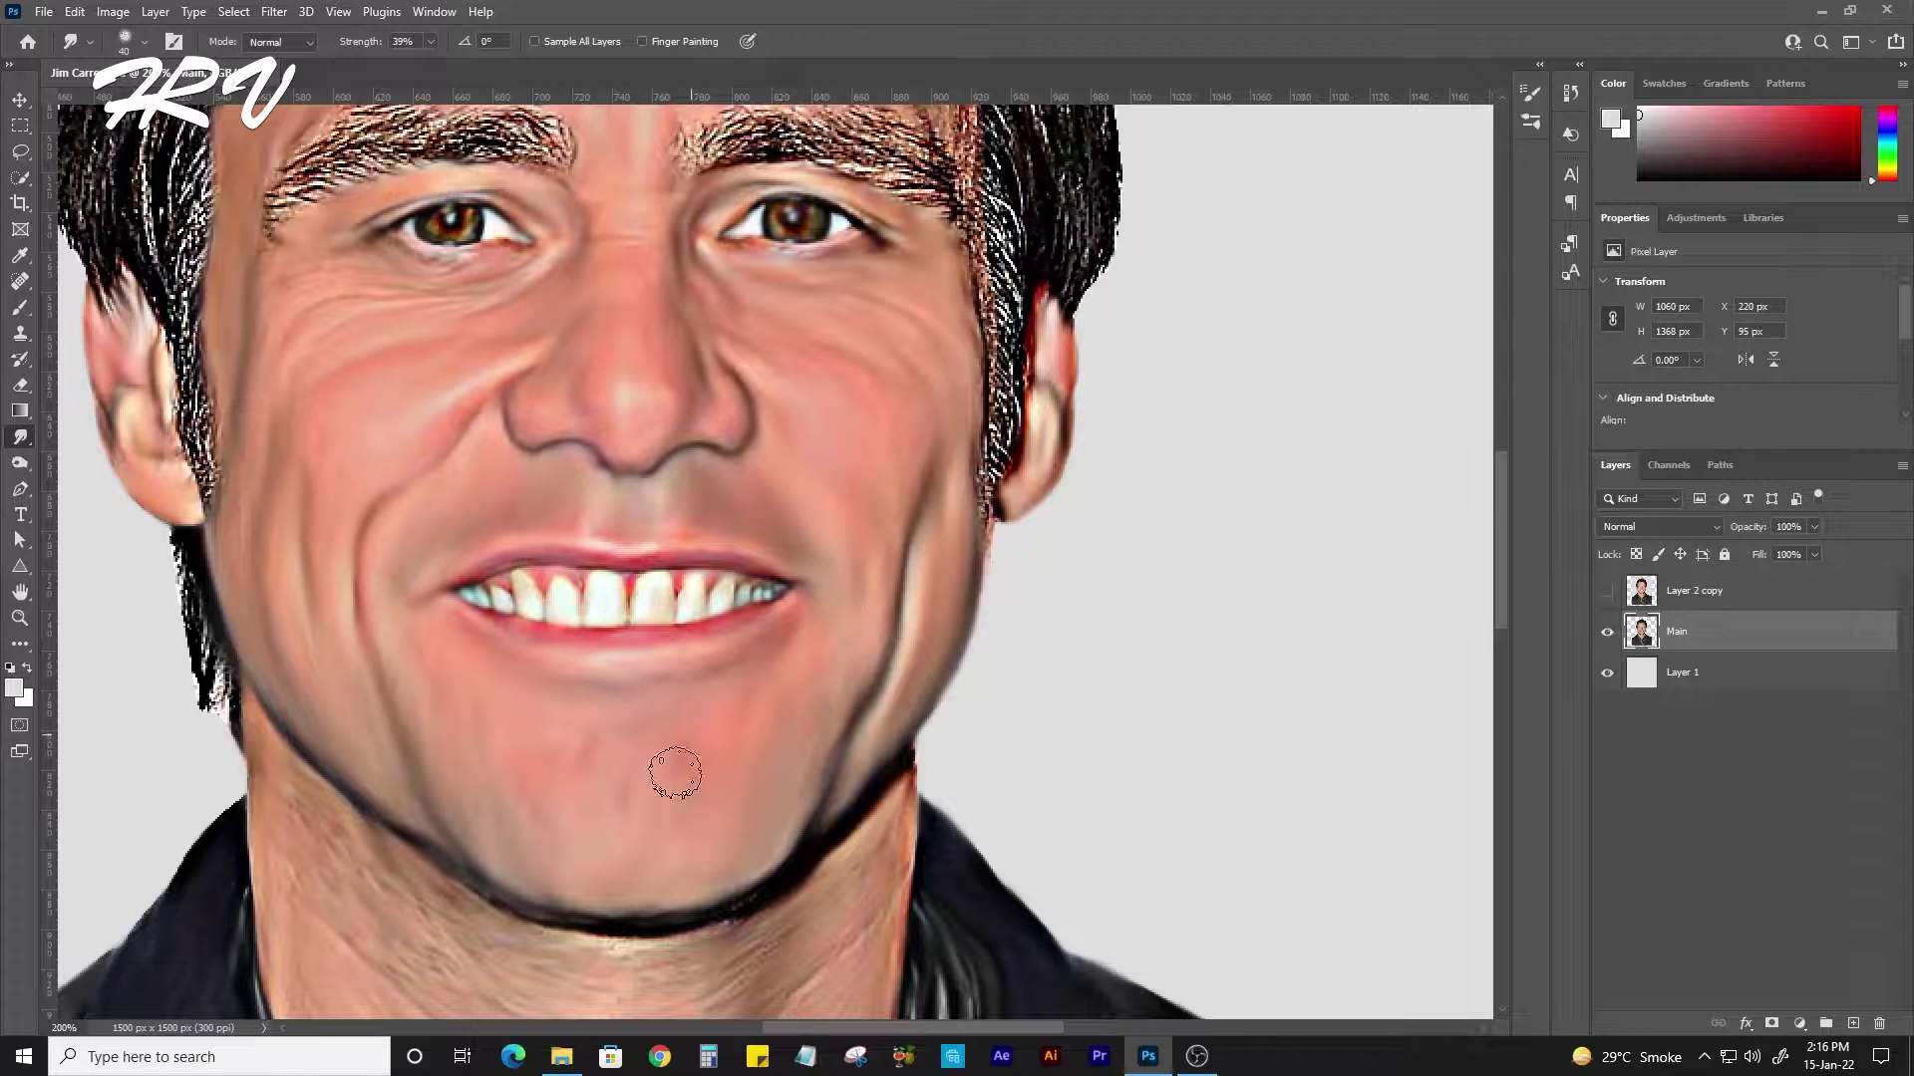
{"action": "left_click_drag", "start_coordinate": [383, 606], "coordinate": [566, 556]}
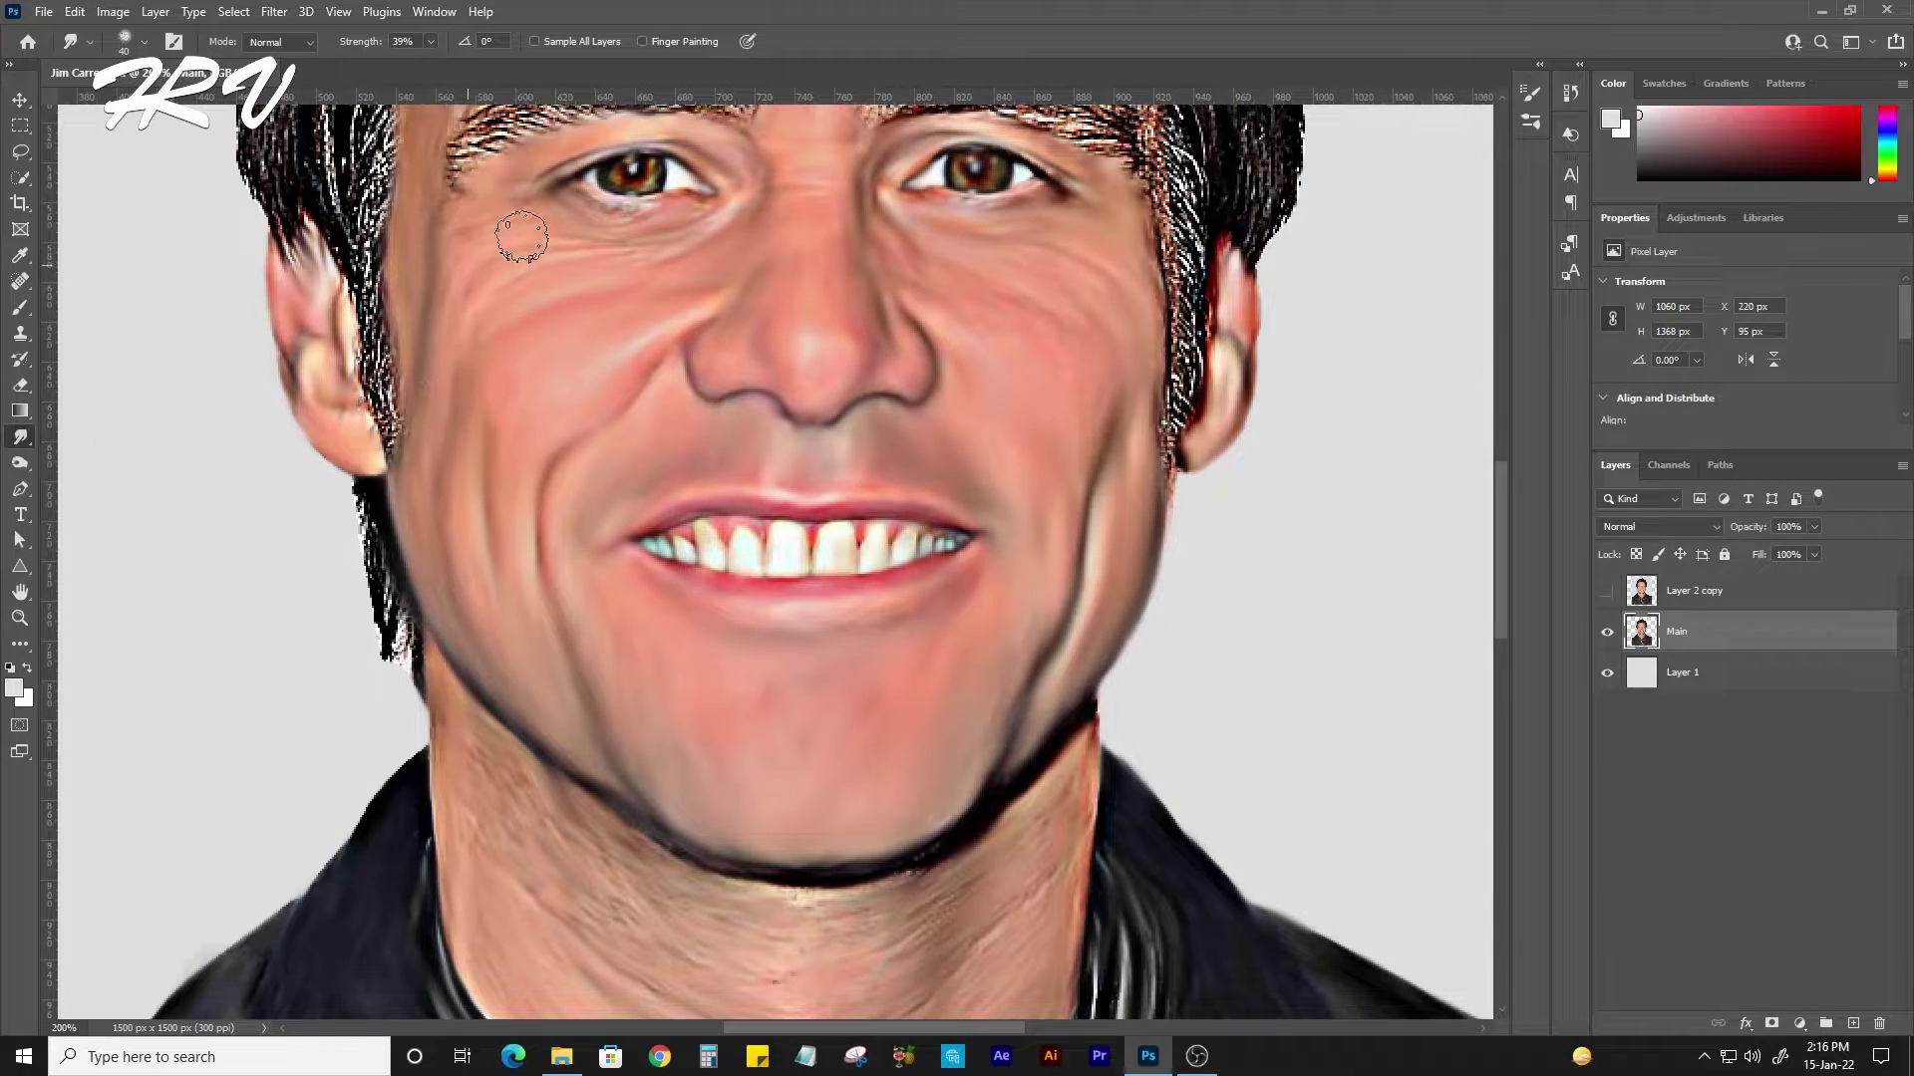
{"action": "left_click_drag", "start_coordinate": [902, 281], "coordinate": [717, 464]}
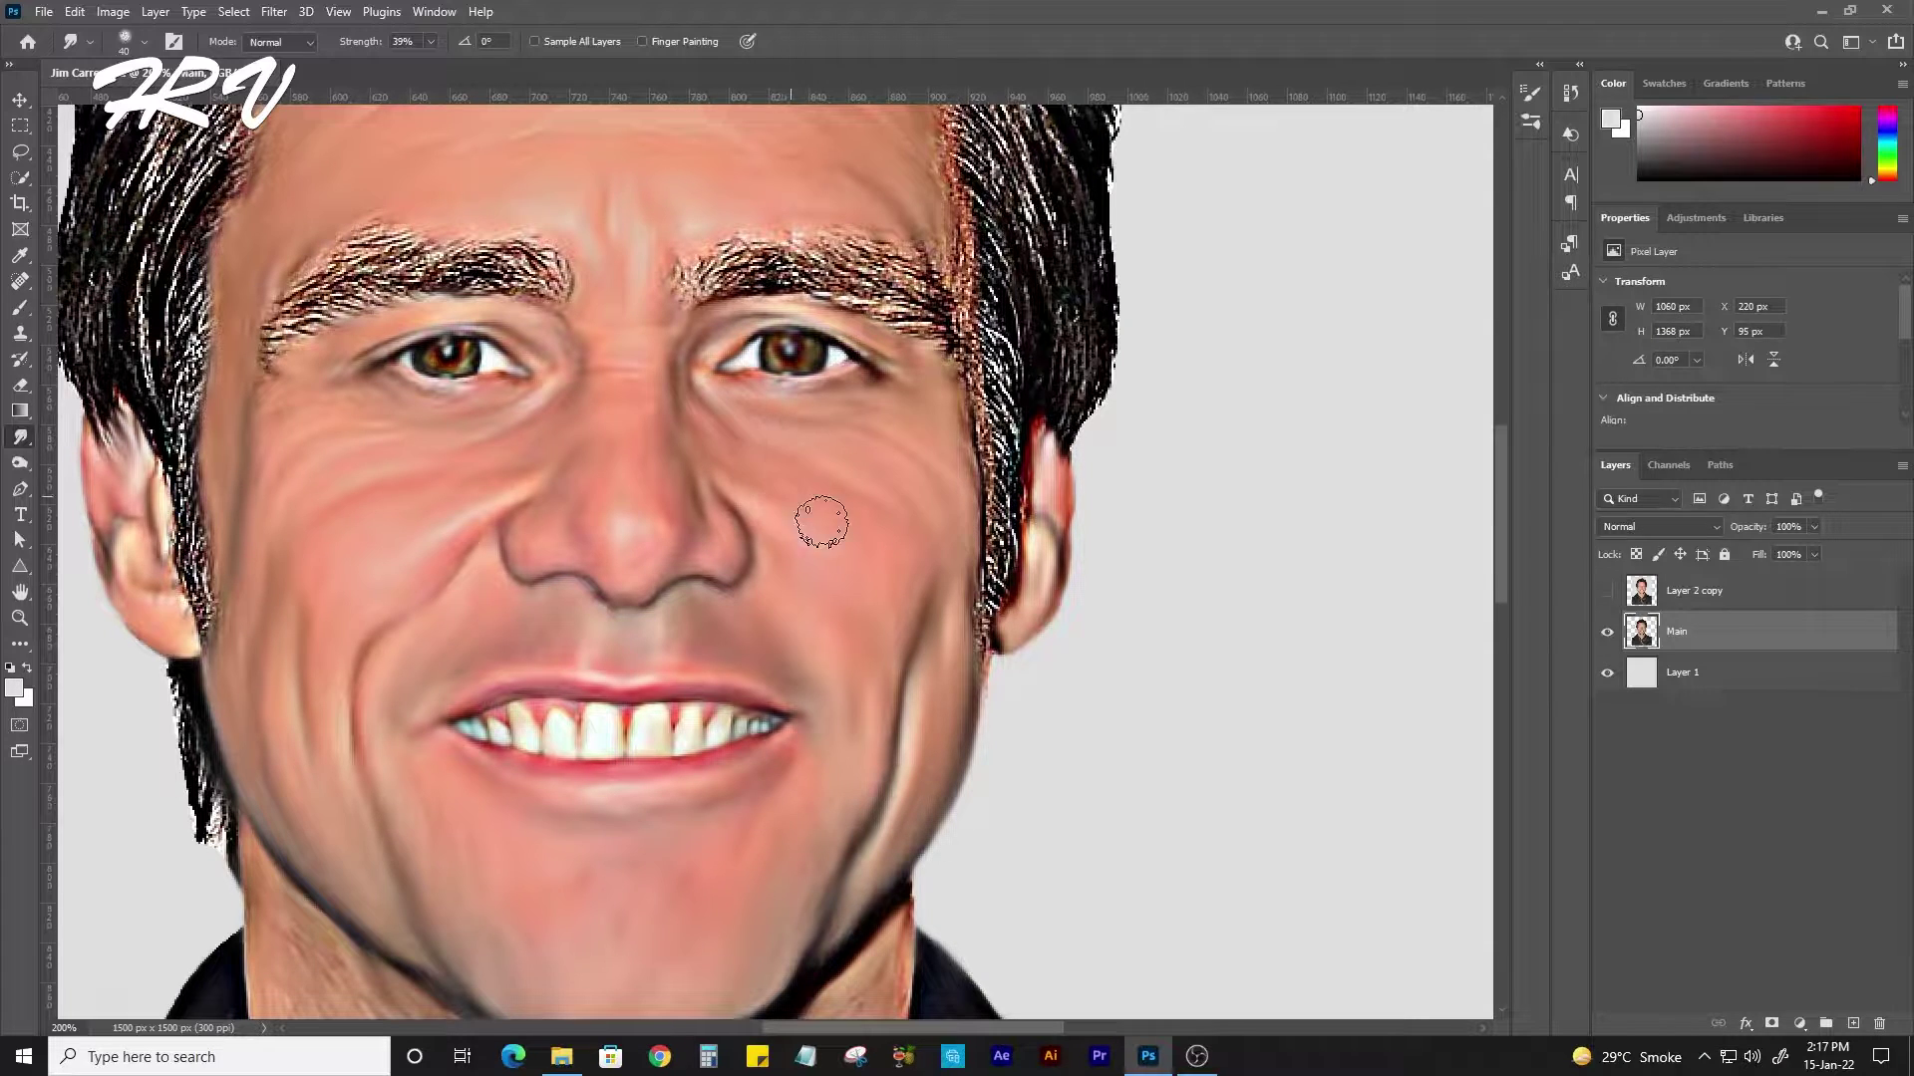
{"action": "left_click_drag", "start_coordinate": [631, 547], "coordinate": [761, 547]}
Smudge the stubble on the left neck, the texture under the chin and the neck wrinkles.
{"action": "left_click_drag", "start_coordinate": [586, 633], "coordinate": [670, 226]}
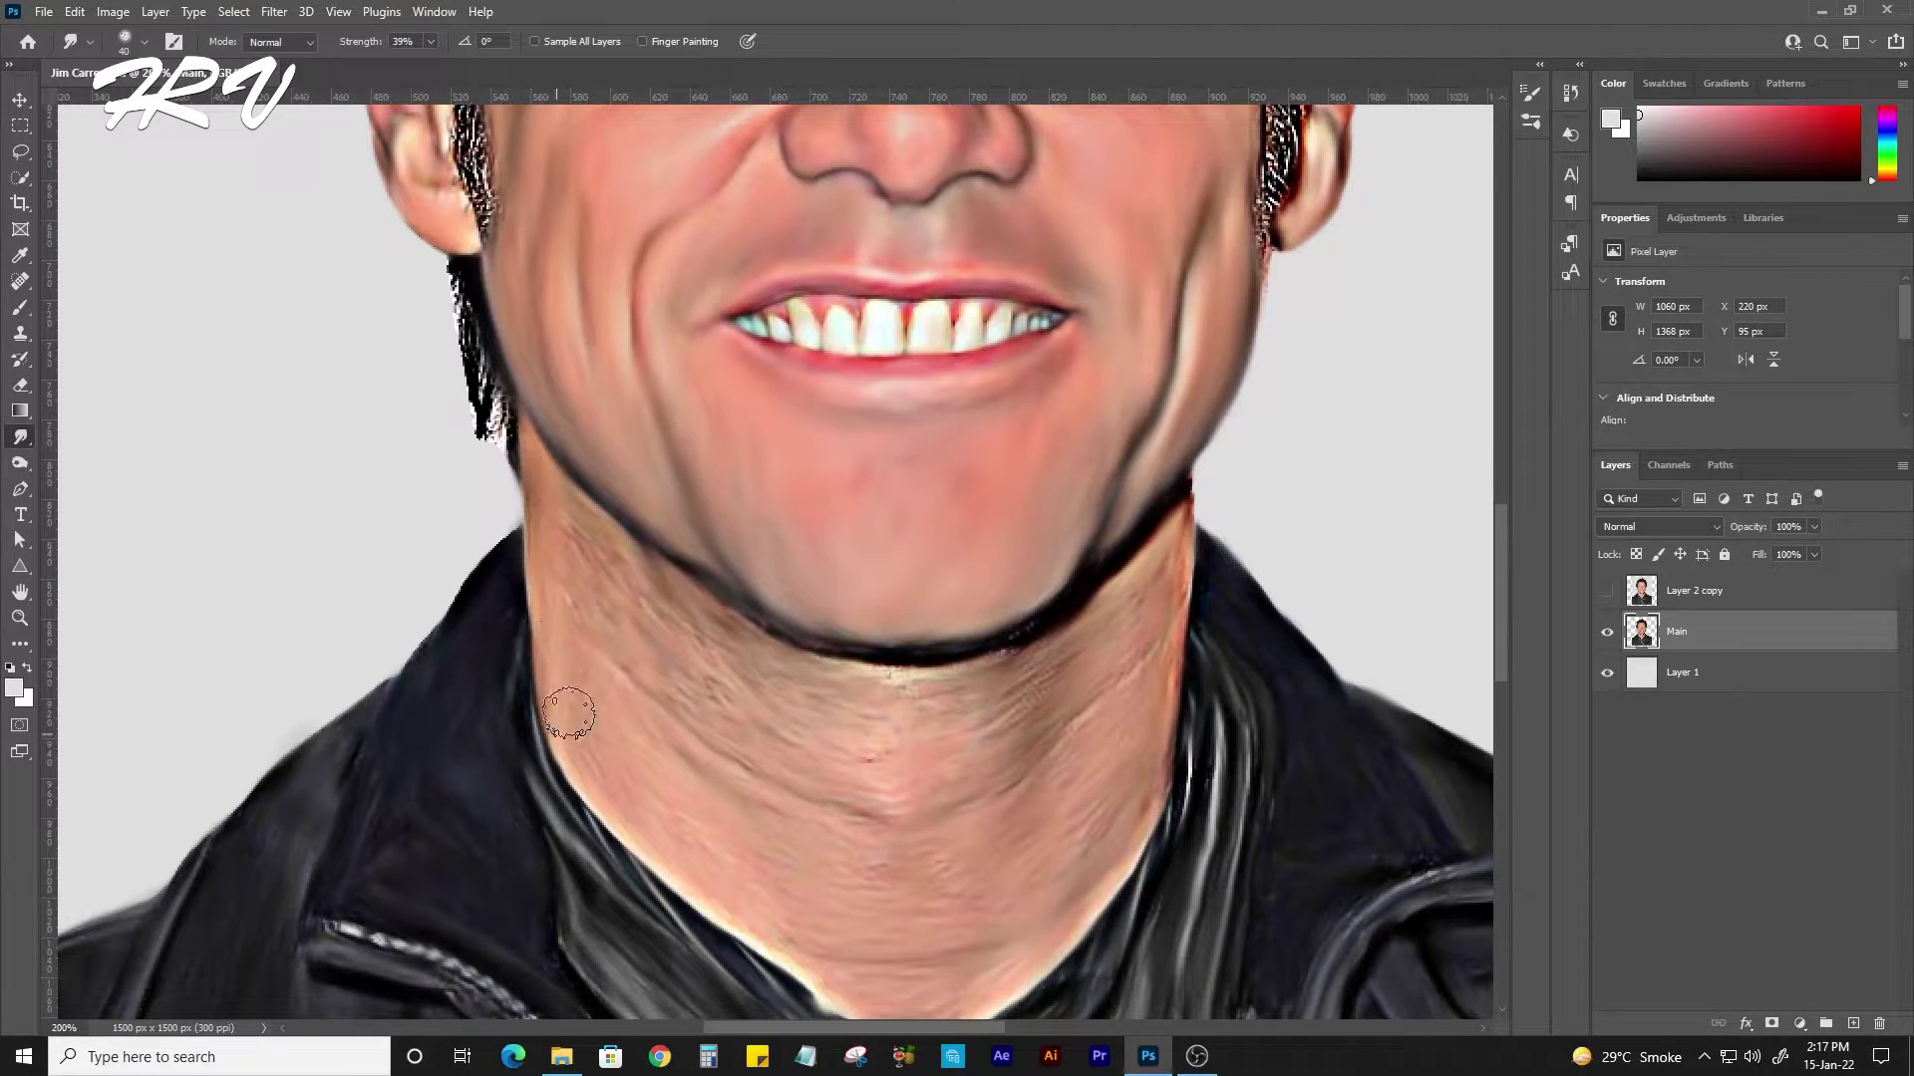
{"action": "mouse_move", "coordinate": [569, 713]}
{"action": "left_mouse_down"}
{"action": "mouse_move", "coordinate": [641, 678]}
{"action": "mouse_move", "coordinate": [648, 620]}
{"action": "left_mouse_up"}
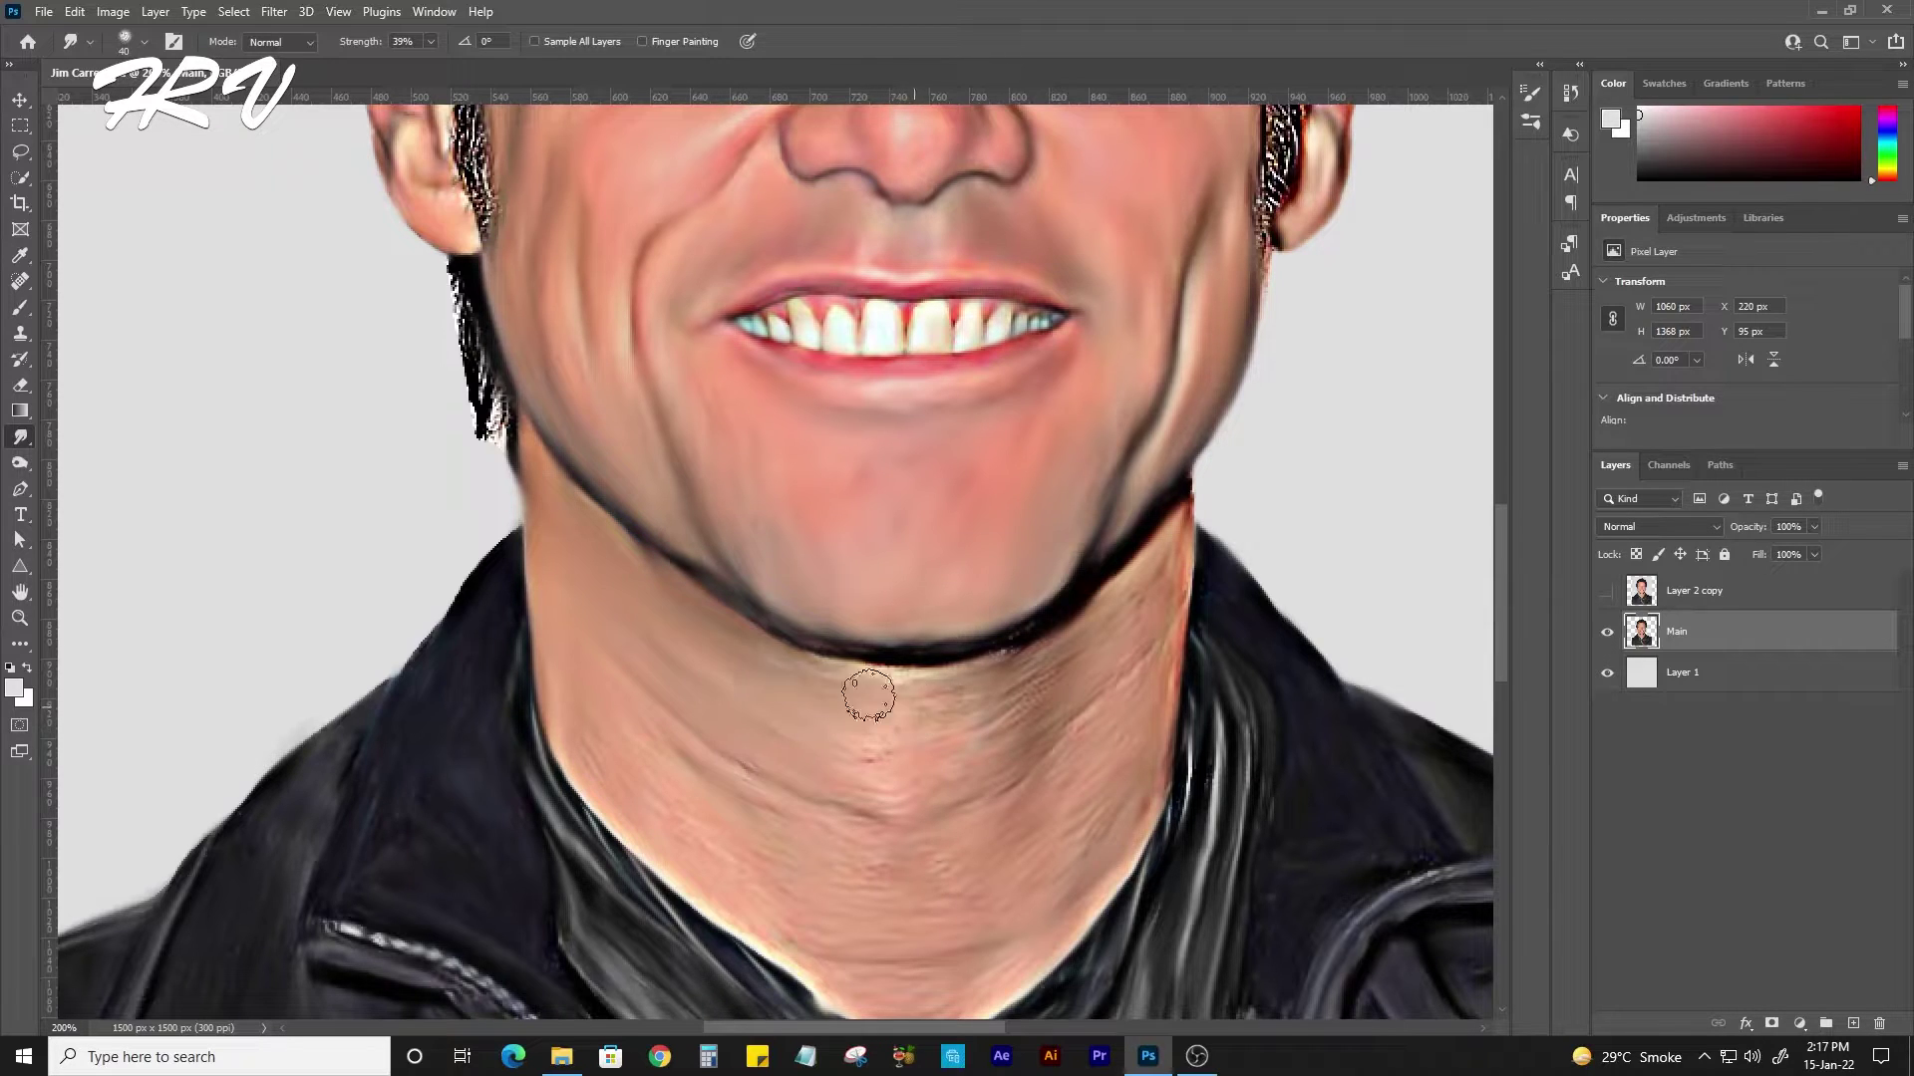
{"action": "mouse_move", "coordinate": [868, 694]}
{"action": "left_mouse_down"}
{"action": "mouse_move", "coordinate": [972, 688]}
{"action": "mouse_move", "coordinate": [997, 718]}
{"action": "mouse_move", "coordinate": [1176, 521]}
{"action": "mouse_move", "coordinate": [1085, 709]}
{"action": "mouse_move", "coordinate": [903, 736]}
{"action": "left_mouse_up"}
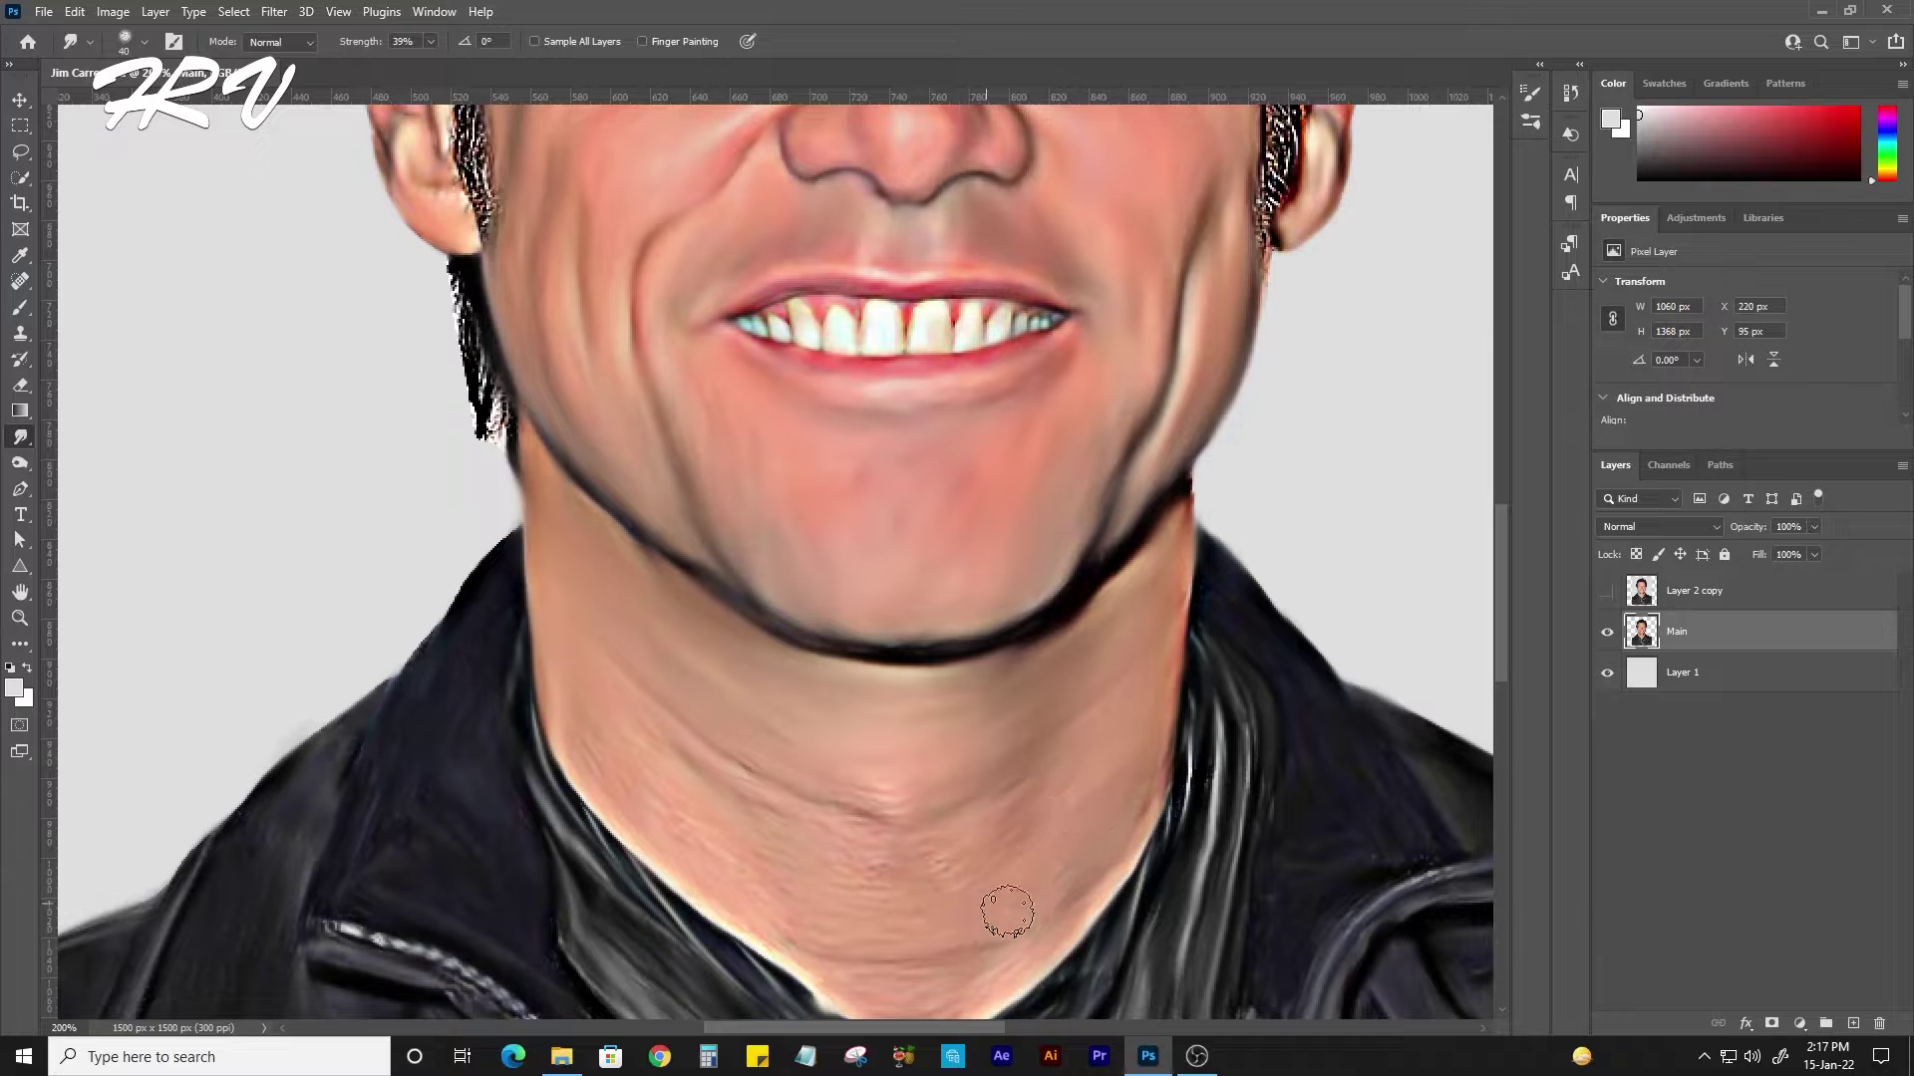
{"action": "mouse_move", "coordinate": [1007, 912]}
{"action": "left_mouse_down"}
{"action": "mouse_move", "coordinate": [768, 791]}
{"action": "mouse_move", "coordinate": [605, 753]}
{"action": "left_mouse_up"}
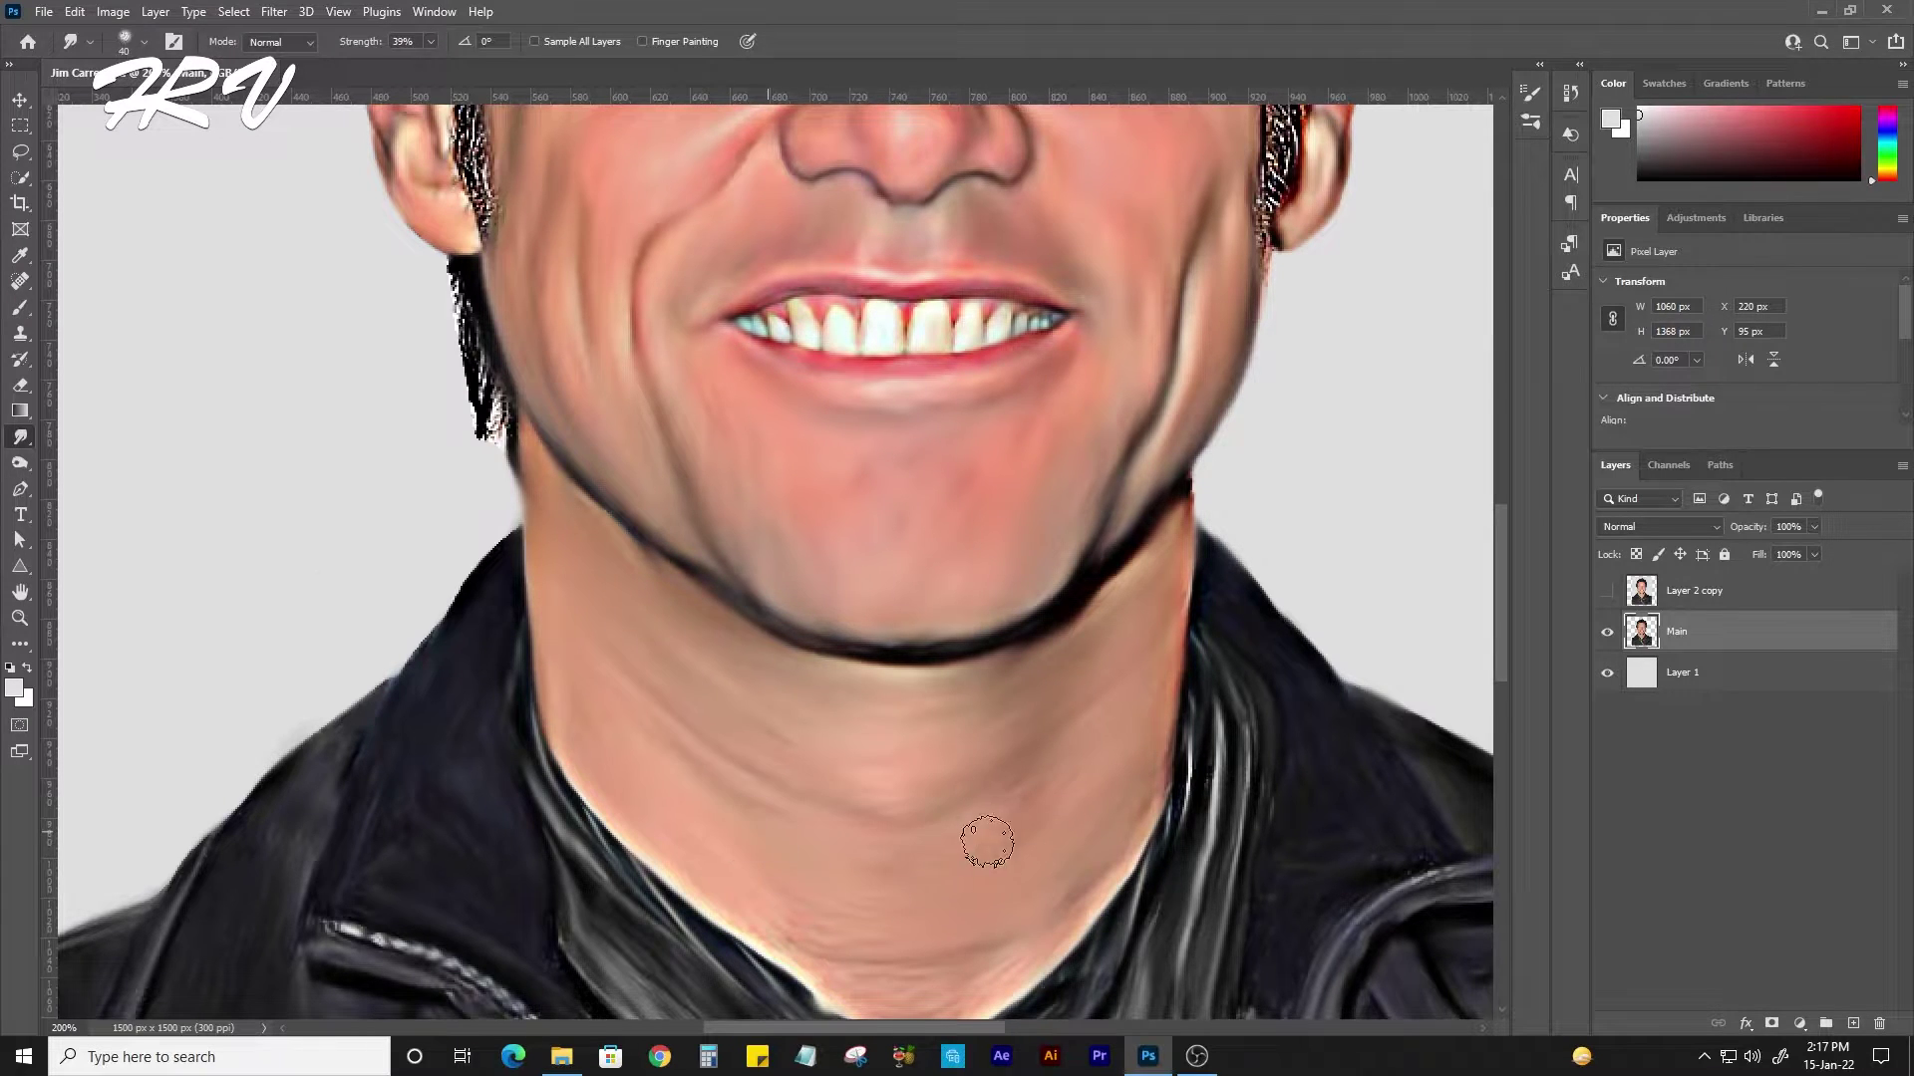
{"action": "left_click_drag", "start_coordinate": [987, 842], "coordinate": [773, 549]}
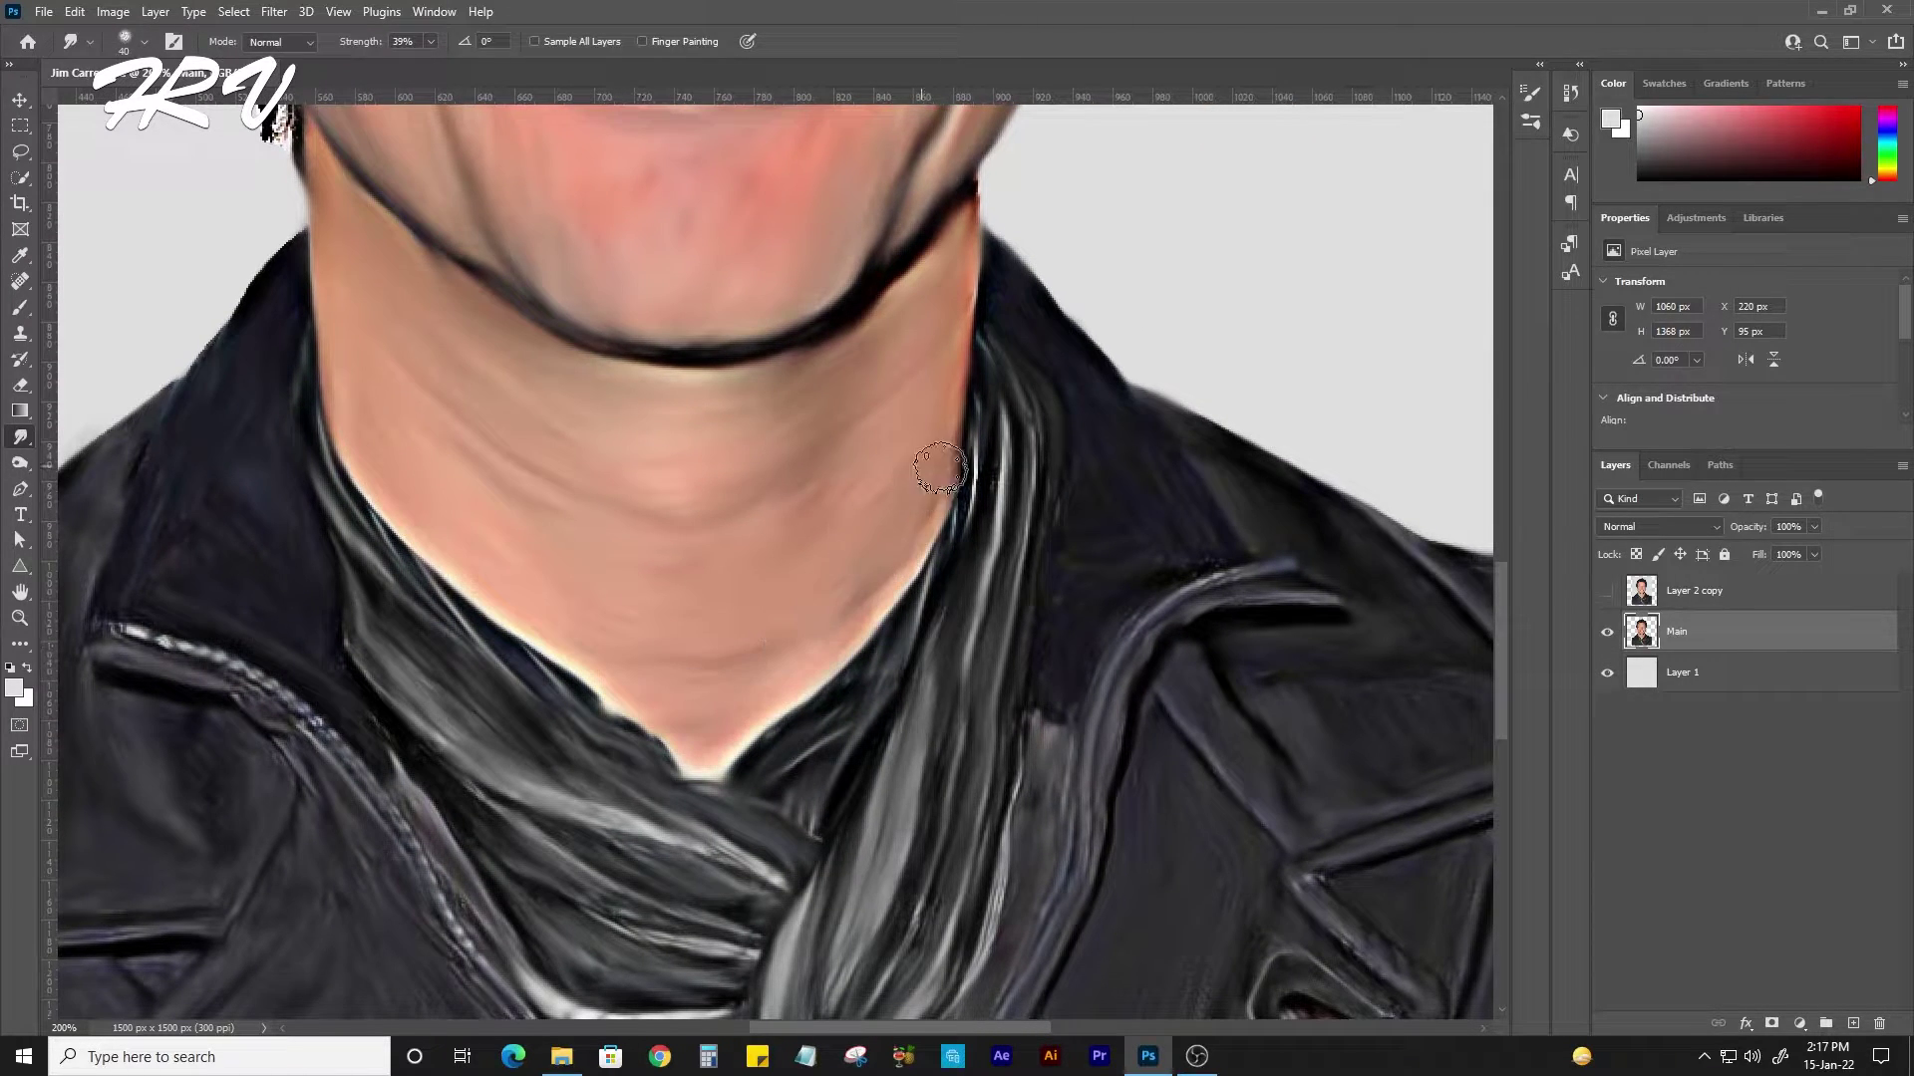
{"action": "scroll", "coordinate": [687, 608], "scroll_direction": "down", "scroll_amount": 5}
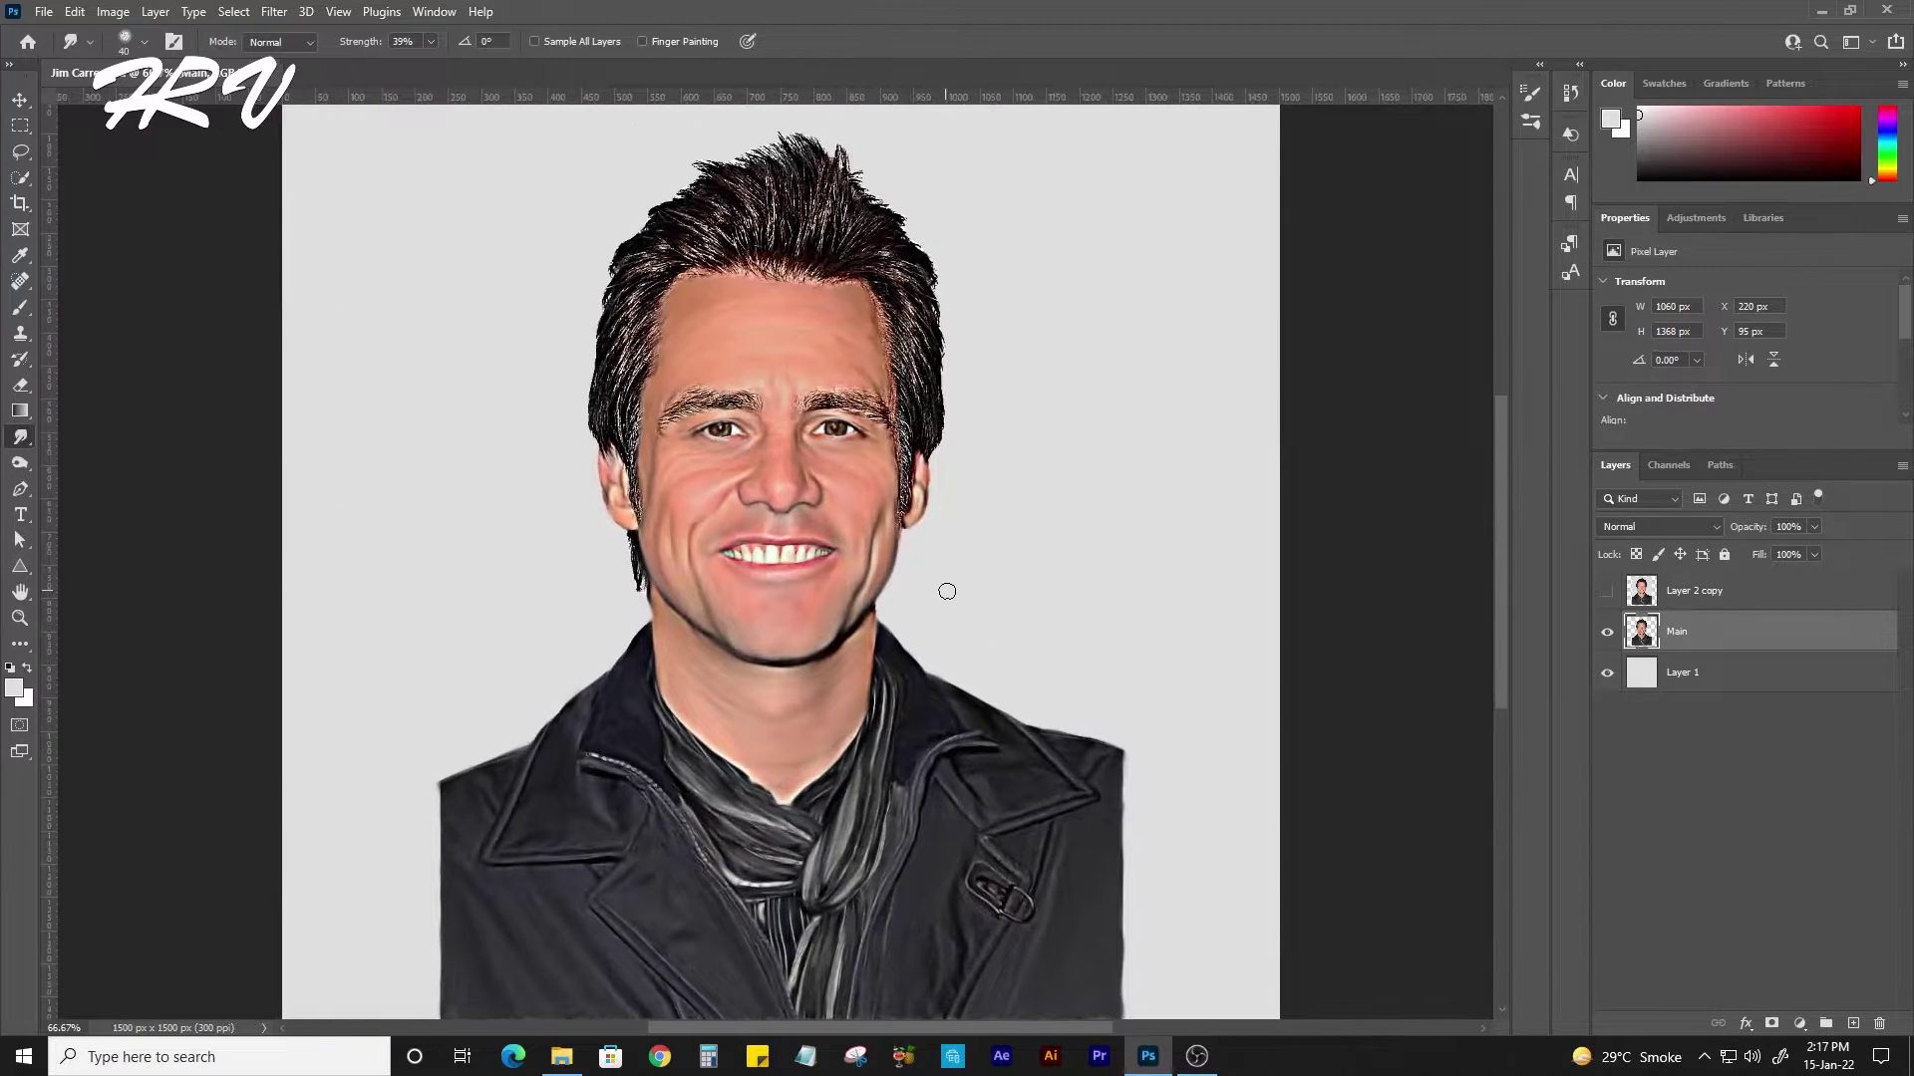
{"action": "scroll", "coordinate": [705, 698], "scroll_direction": "up", "scroll_amount": 3}
{"action": "scroll", "coordinate": [564, 608], "scroll_direction": "up", "scroll_amount": 2}
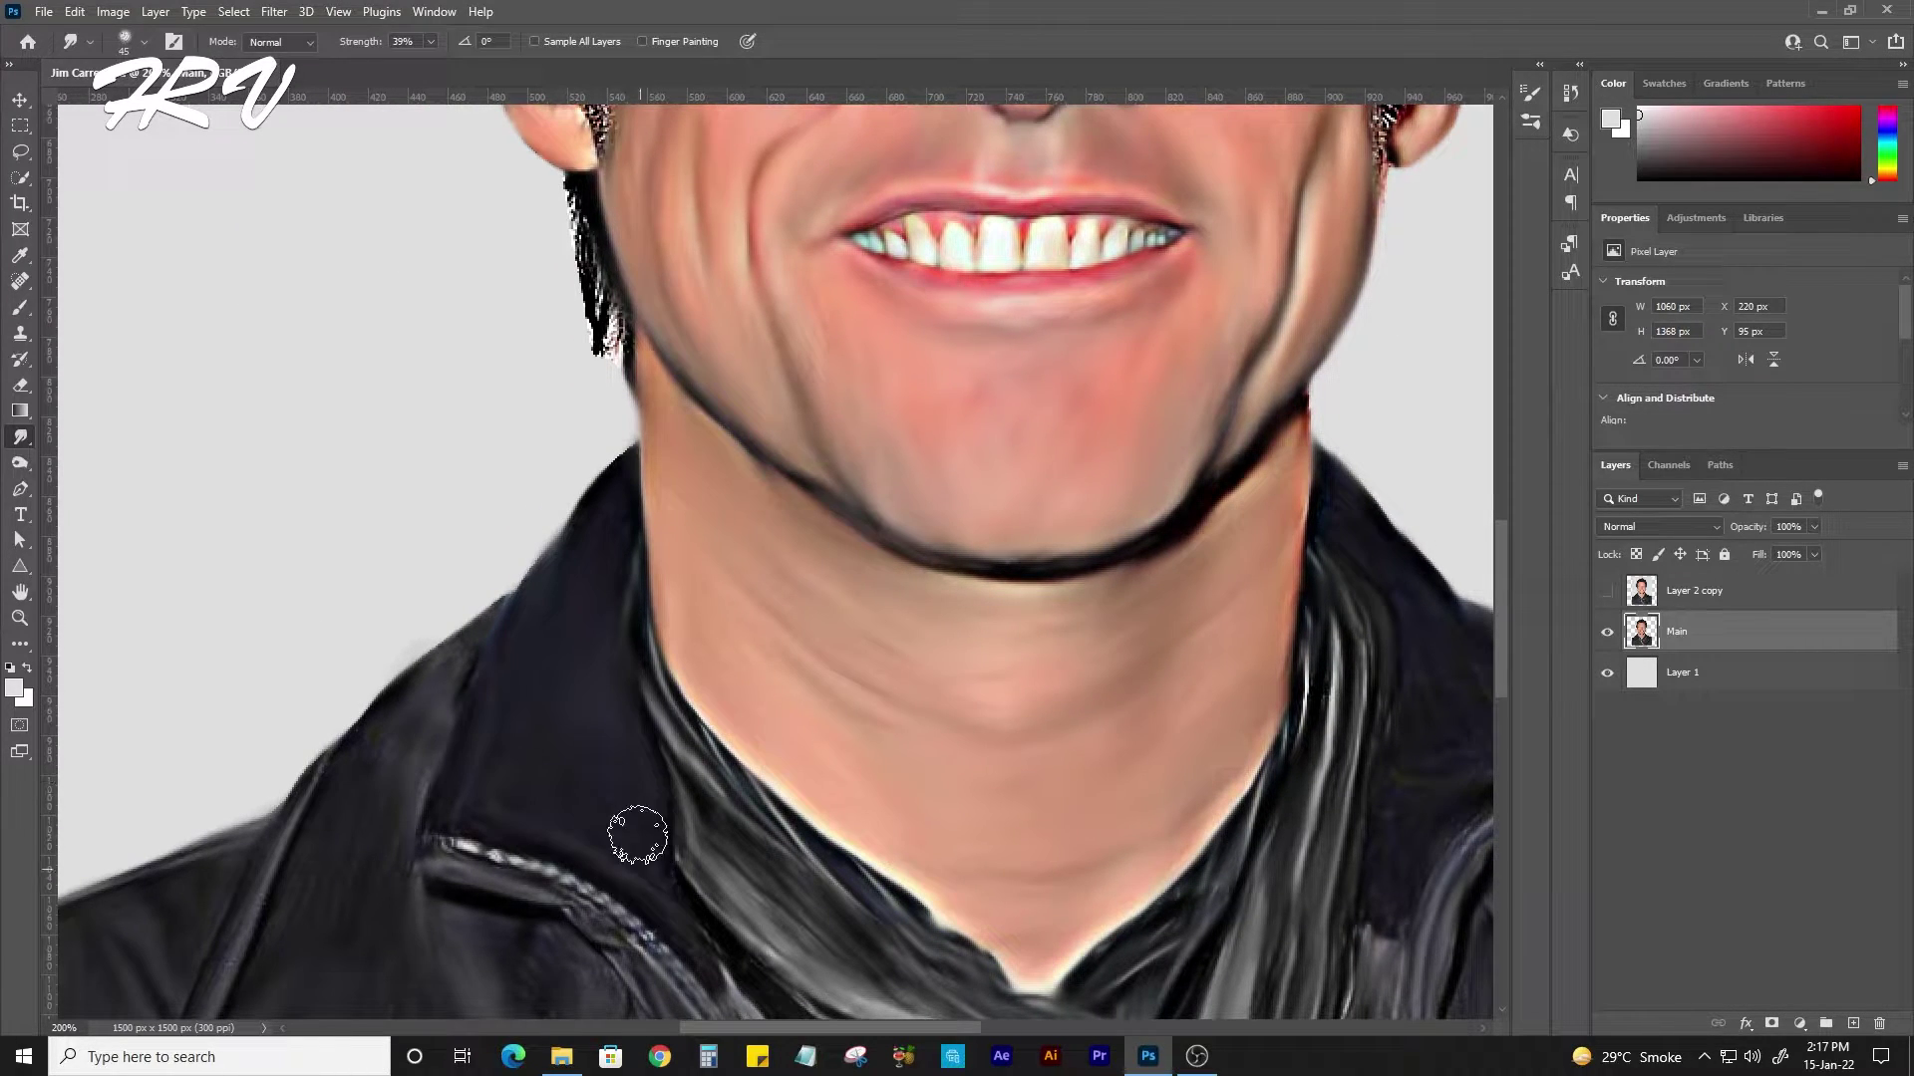
Smear the scarf fold highlights, the light scarf streak and the jacket collar up to the jawline.
{"action": "left_click_drag", "start_coordinate": [819, 836], "coordinate": [650, 526]}
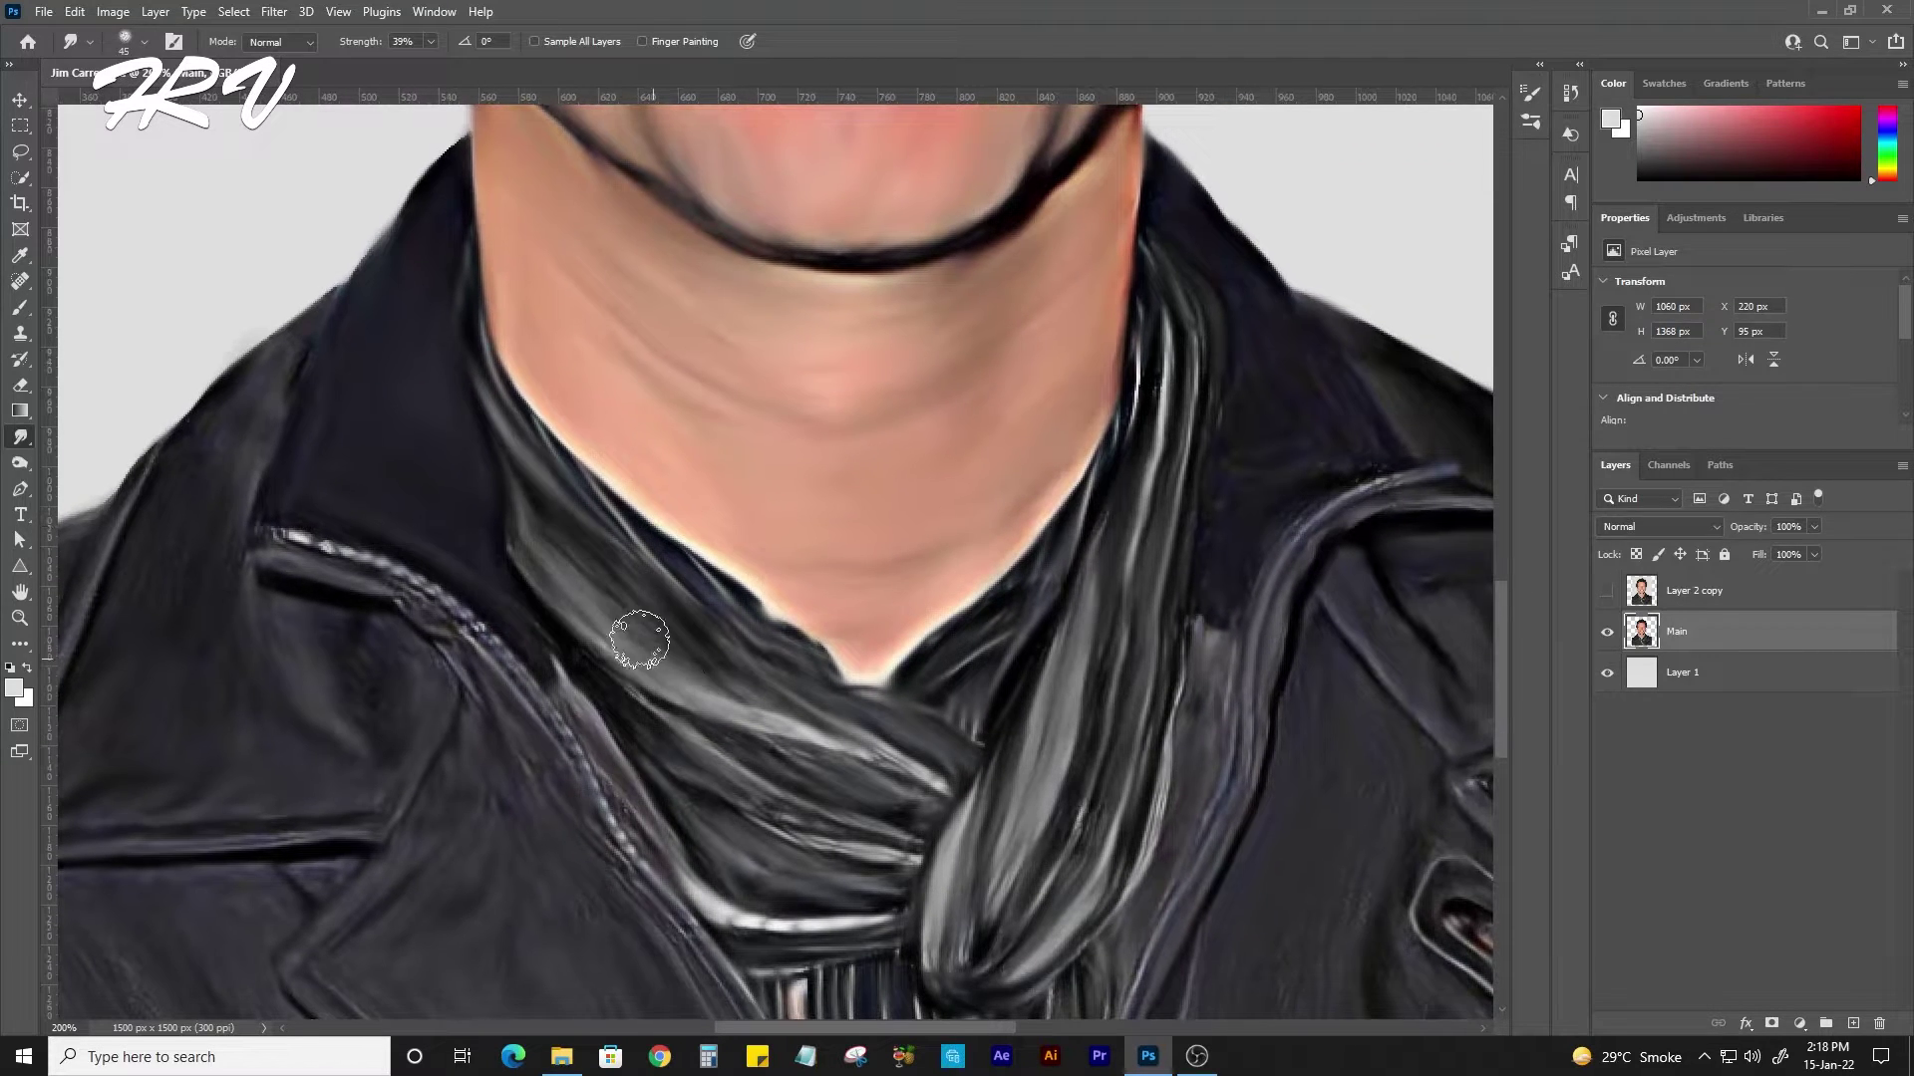
{"action": "mouse_move", "coordinate": [988, 662]}
{"action": "left_mouse_down"}
{"action": "mouse_move", "coordinate": [842, 684]}
{"action": "mouse_move", "coordinate": [897, 735]}
{"action": "mouse_move", "coordinate": [696, 727]}
{"action": "mouse_move", "coordinate": [779, 805]}
{"action": "mouse_move", "coordinate": [803, 877]}
{"action": "mouse_move", "coordinate": [704, 884]}
{"action": "mouse_move", "coordinate": [462, 619]}
{"action": "mouse_move", "coordinate": [556, 772]}
{"action": "left_mouse_up"}
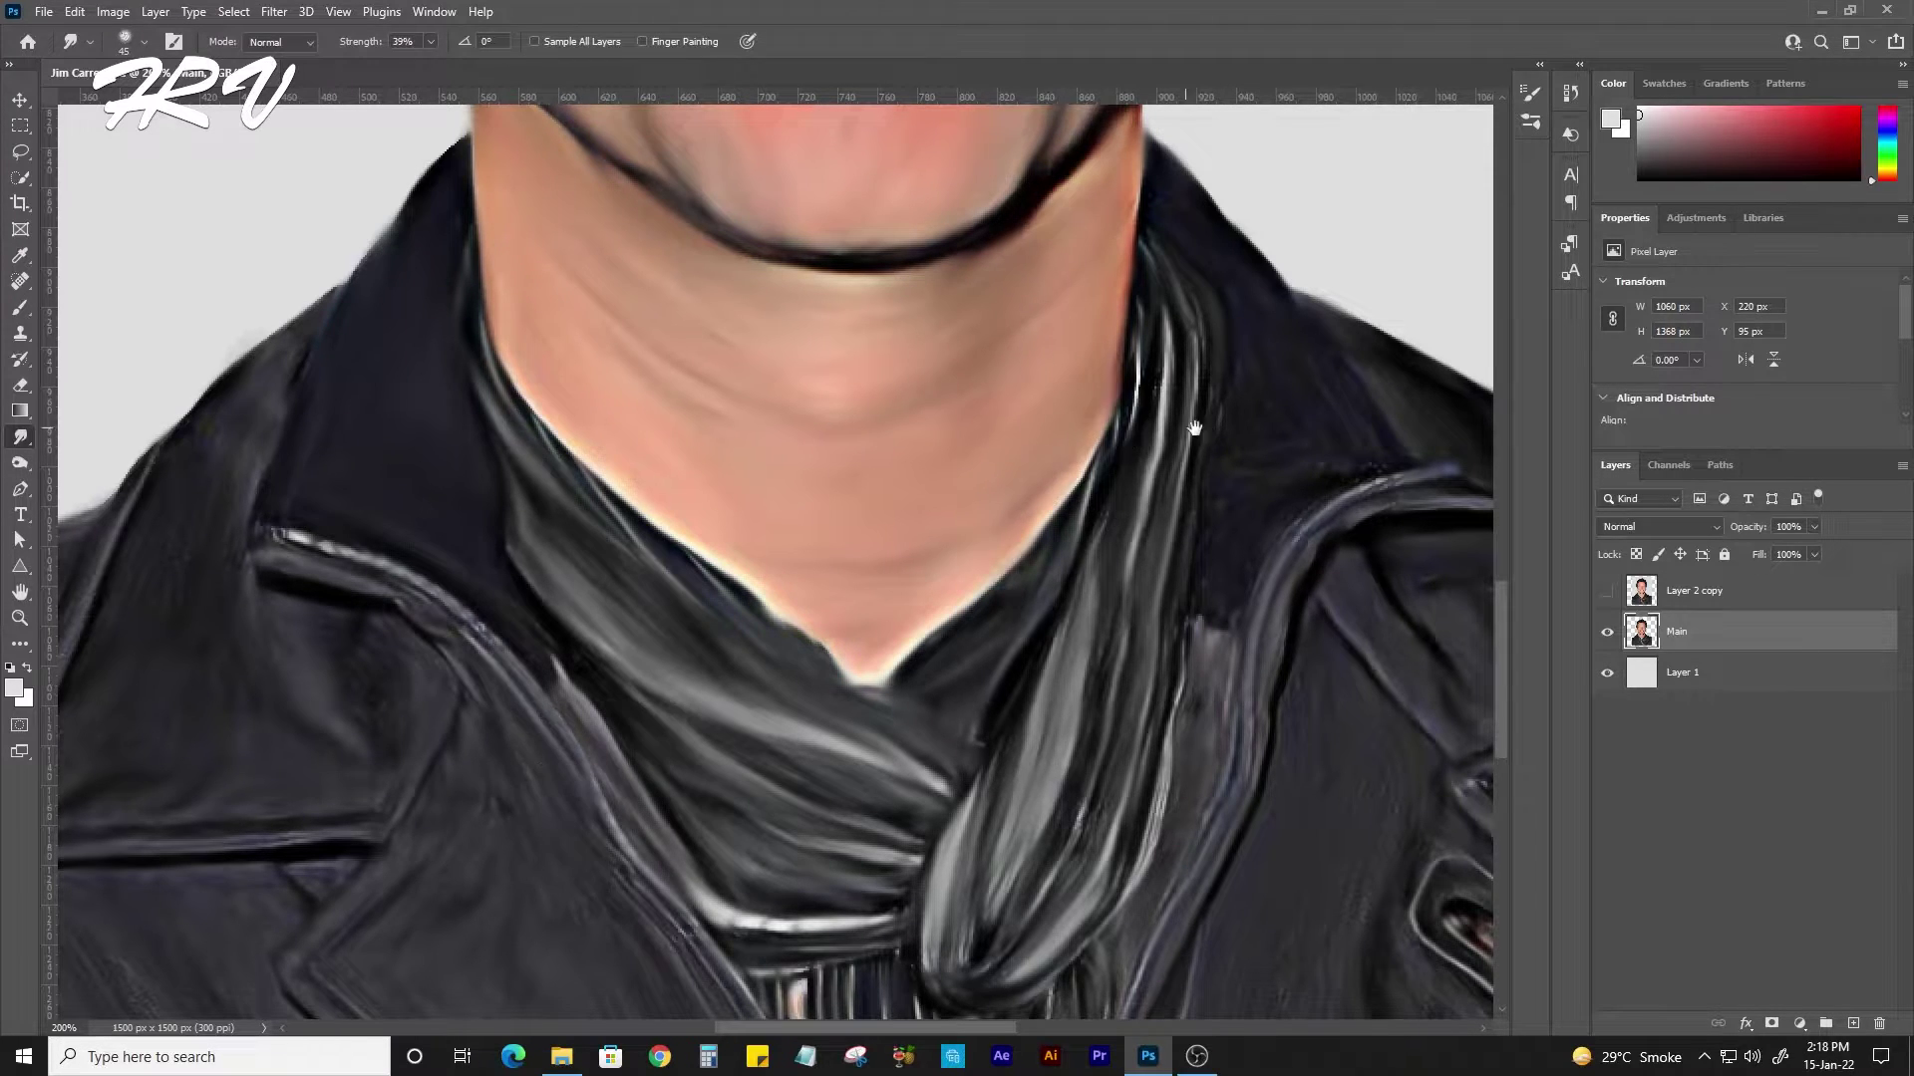
{"action": "scroll", "coordinate": [978, 474], "scroll_direction": "up", "scroll_amount": 3}
{"action": "scroll", "coordinate": [978, 474], "scroll_direction": "right", "scroll_amount": 3}
{"action": "left_click_drag", "start_coordinate": [1037, 542], "coordinate": [931, 414]}
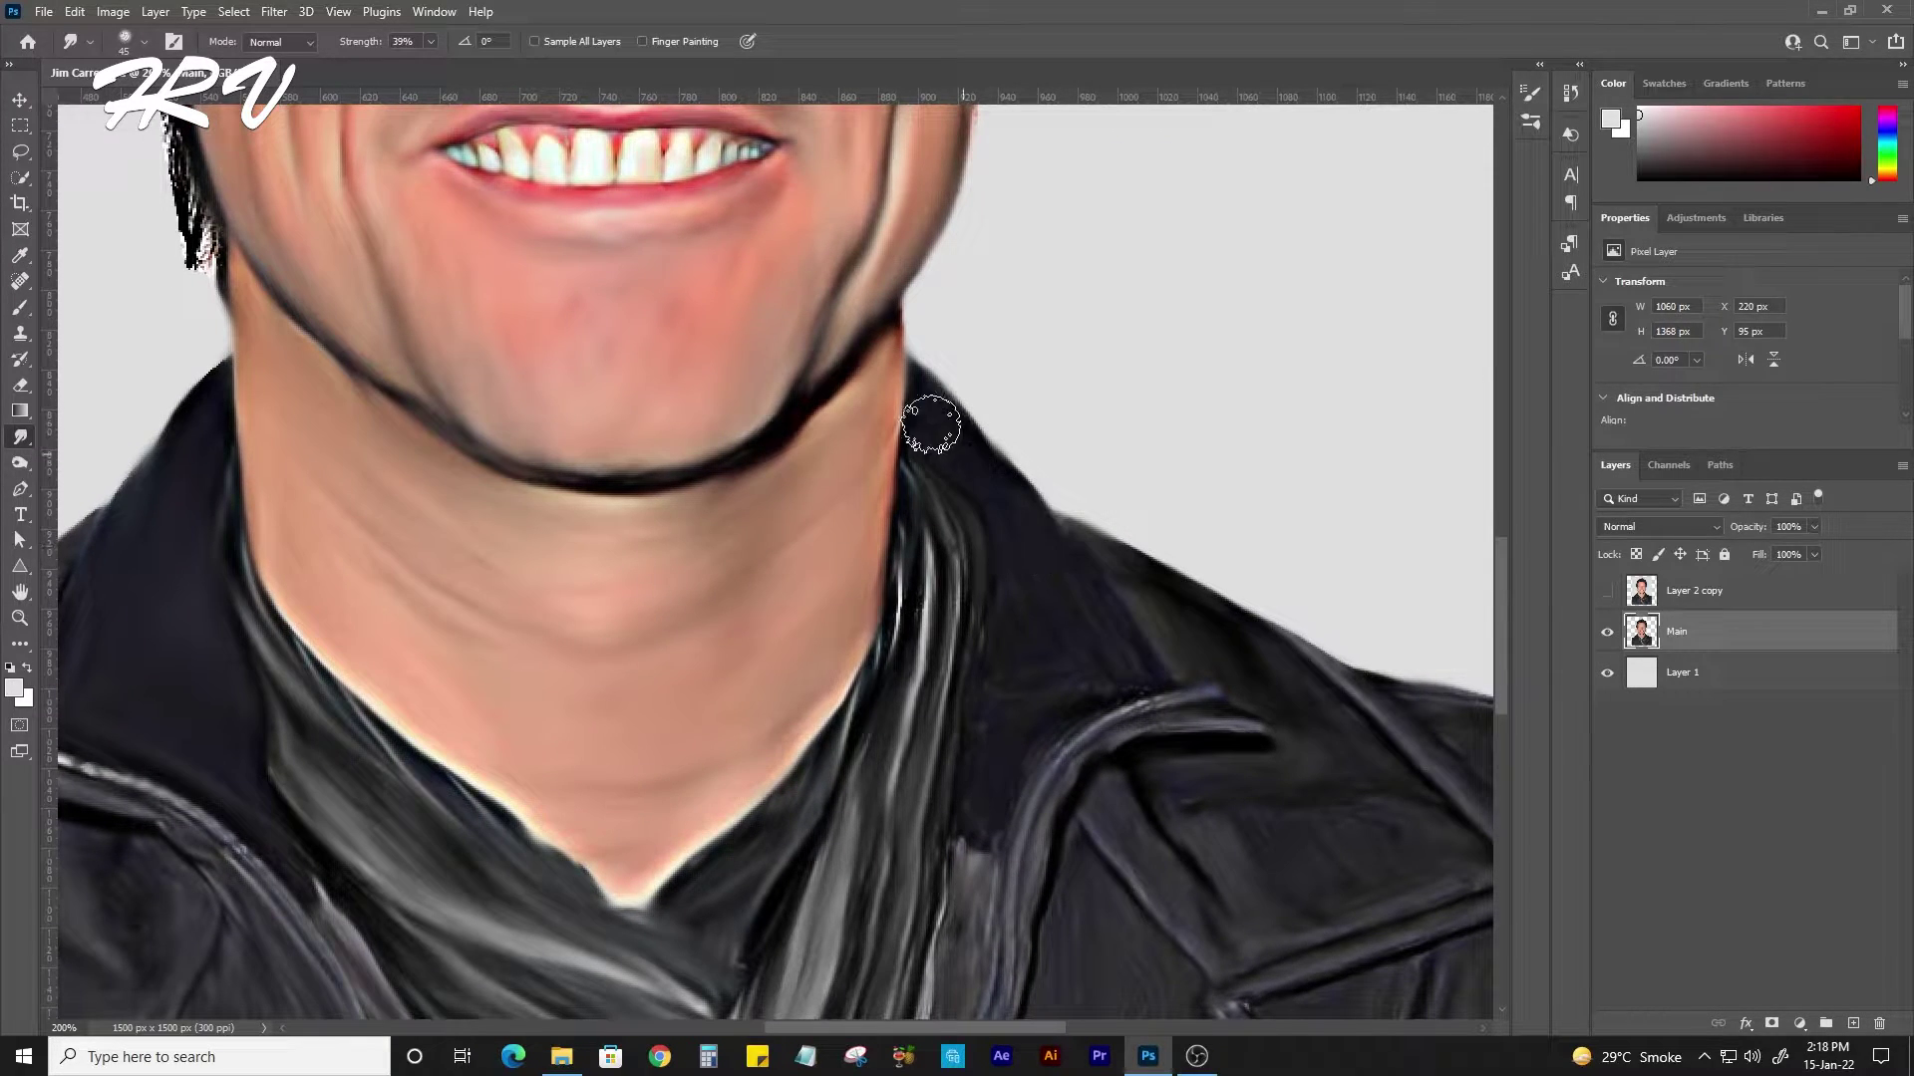
{"action": "scroll", "coordinate": [1112, 671], "scroll_direction": "down", "scroll_amount": 5}
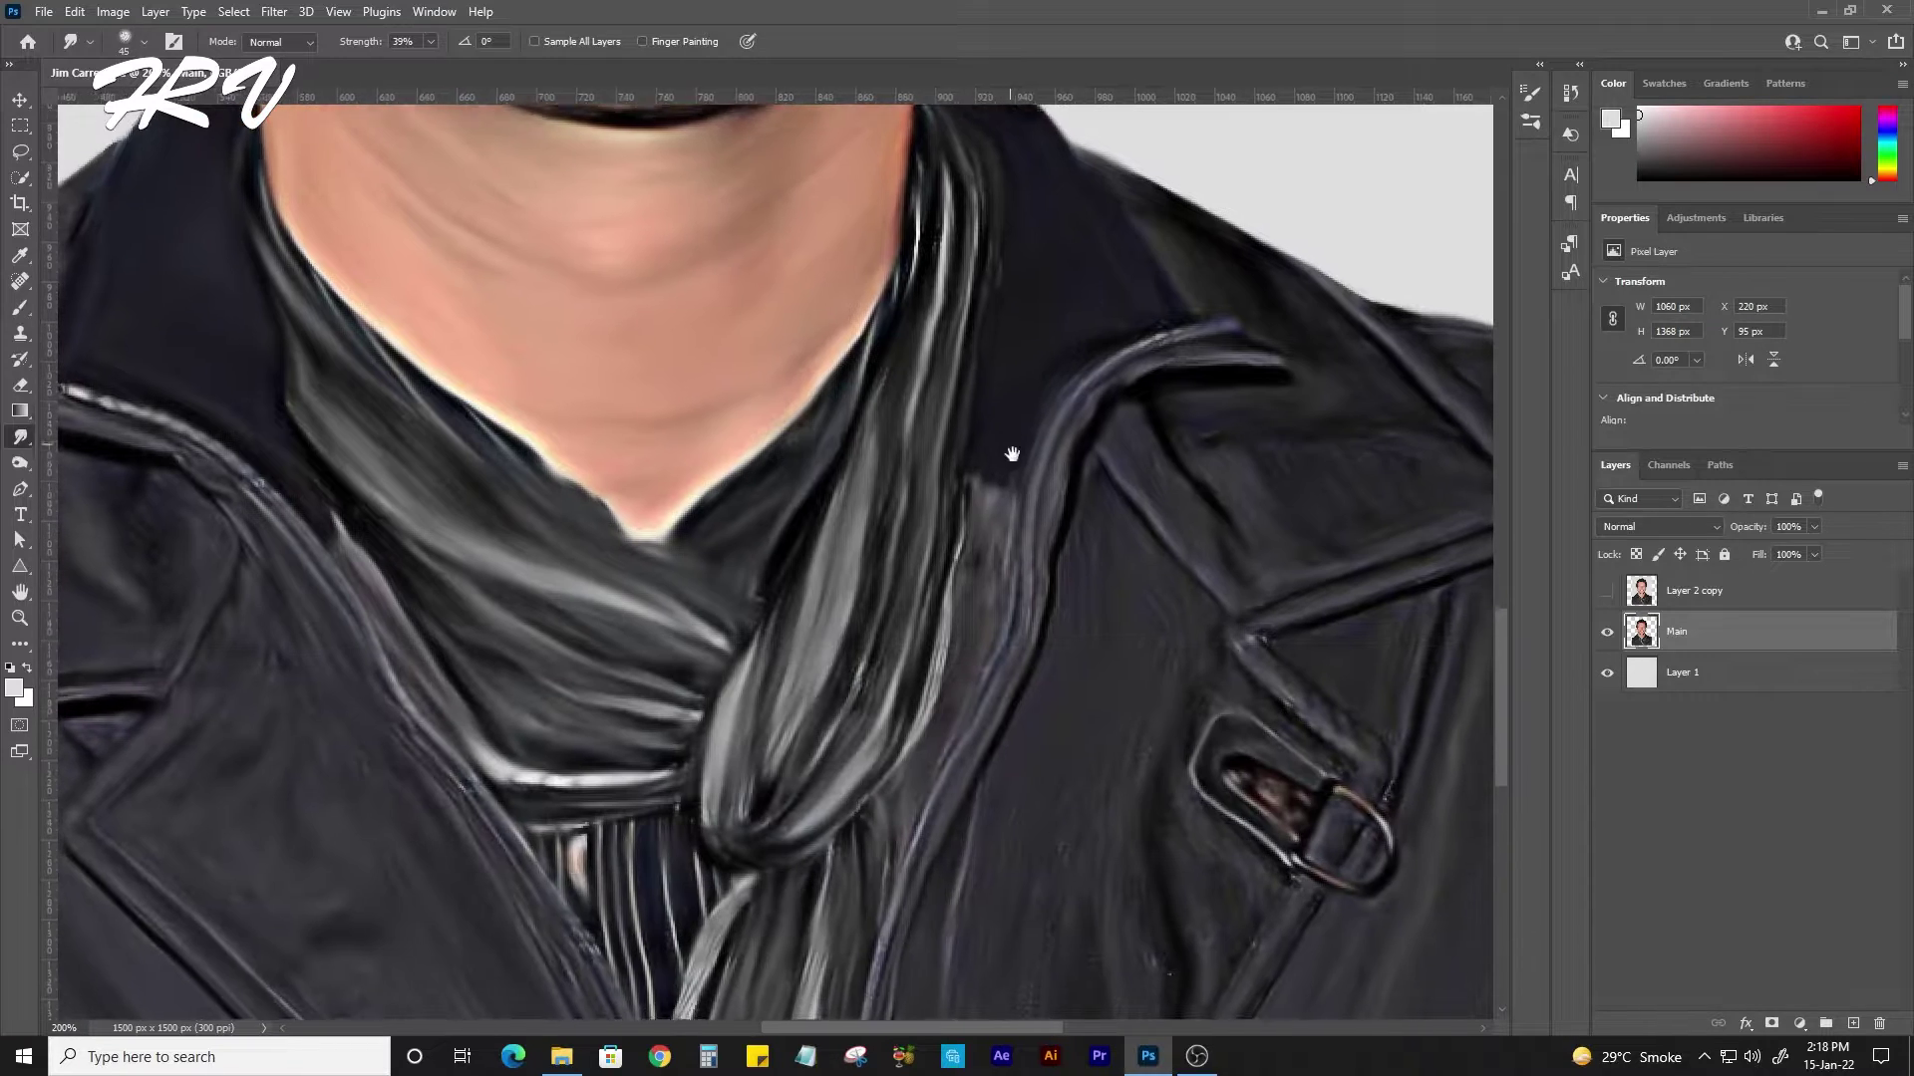
{"action": "scroll", "coordinate": [888, 671], "scroll_direction": "down", "scroll_amount": 4}
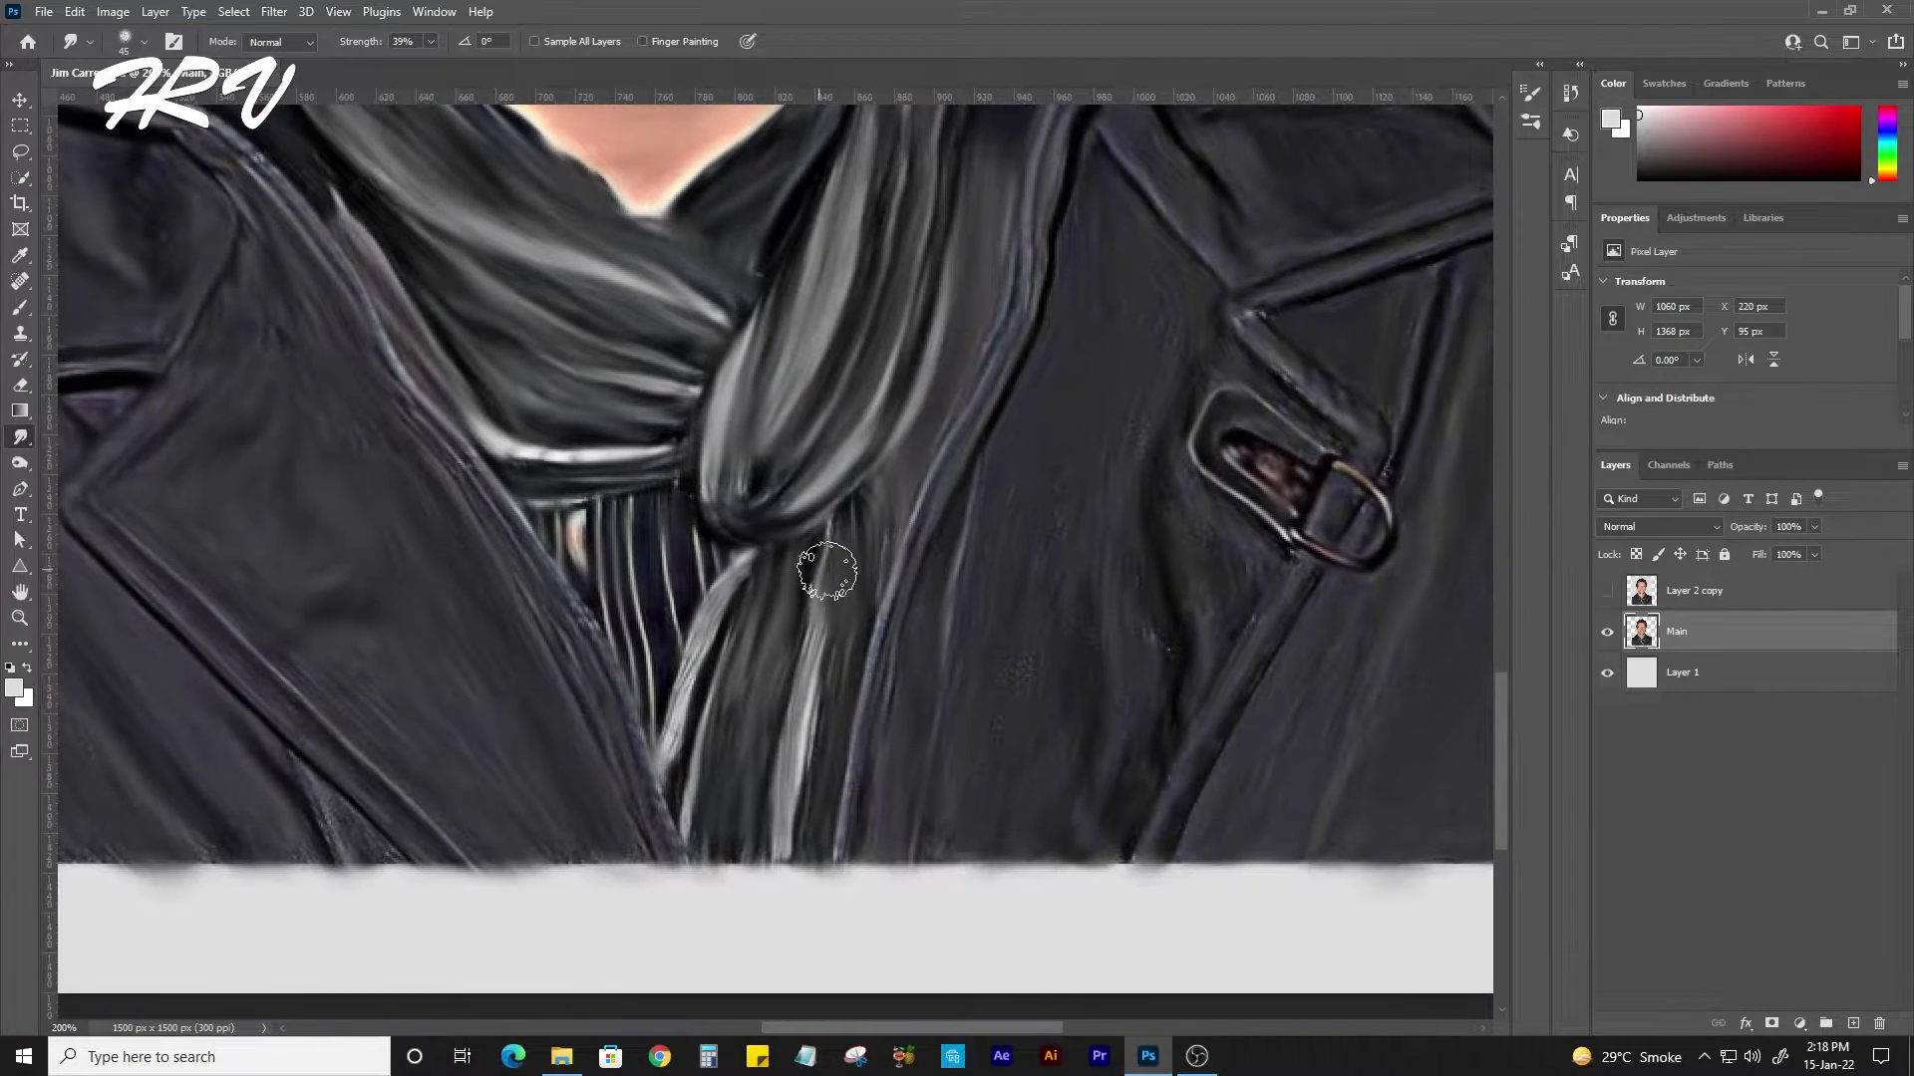
{"action": "left_click_drag", "start_coordinate": [706, 870], "coordinate": [620, 611]}
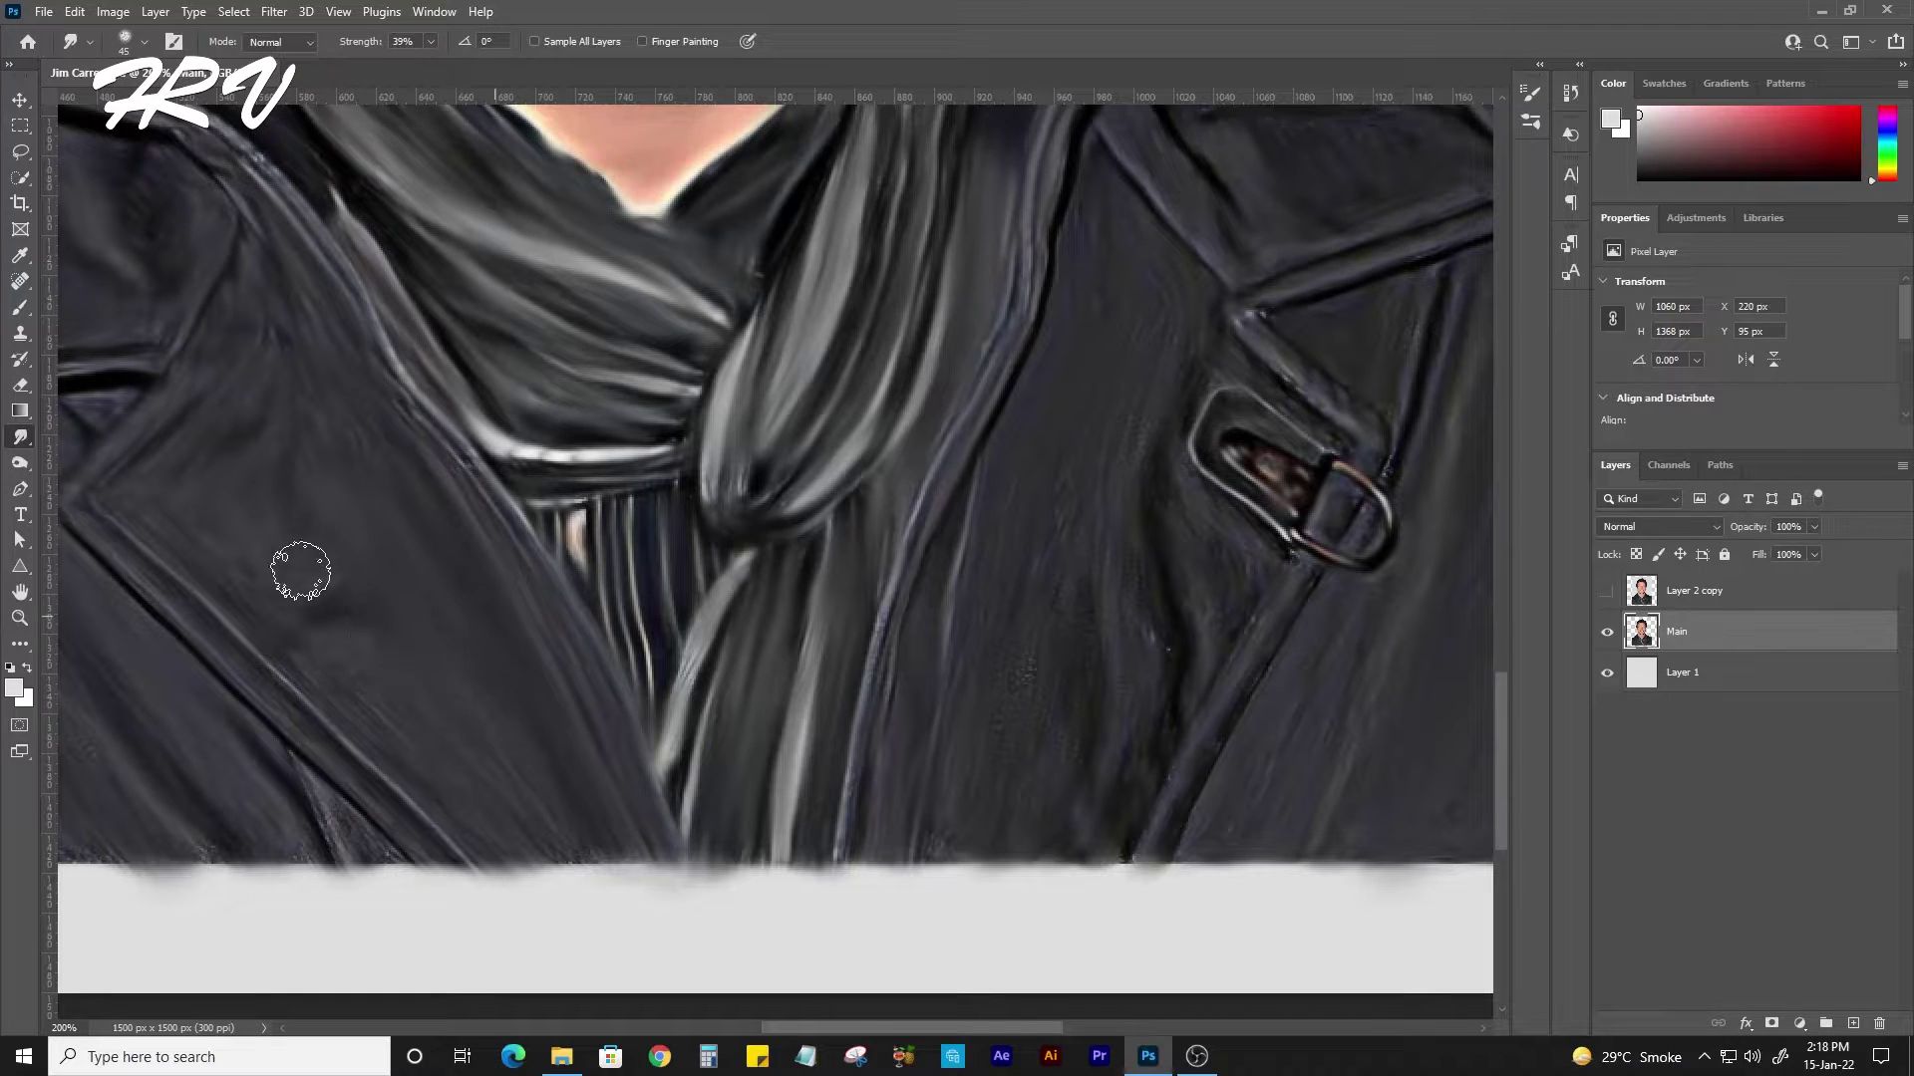
Smudge the lapel edge and the grainy bottom fold and edge of the jacket.
{"action": "scroll", "coordinate": [653, 595], "scroll_direction": "down", "scroll_amount": 1}
{"action": "scroll", "coordinate": [653, 595], "scroll_direction": "left", "scroll_amount": 4}
{"action": "left_click_drag", "start_coordinate": [696, 735], "coordinate": [385, 436]}
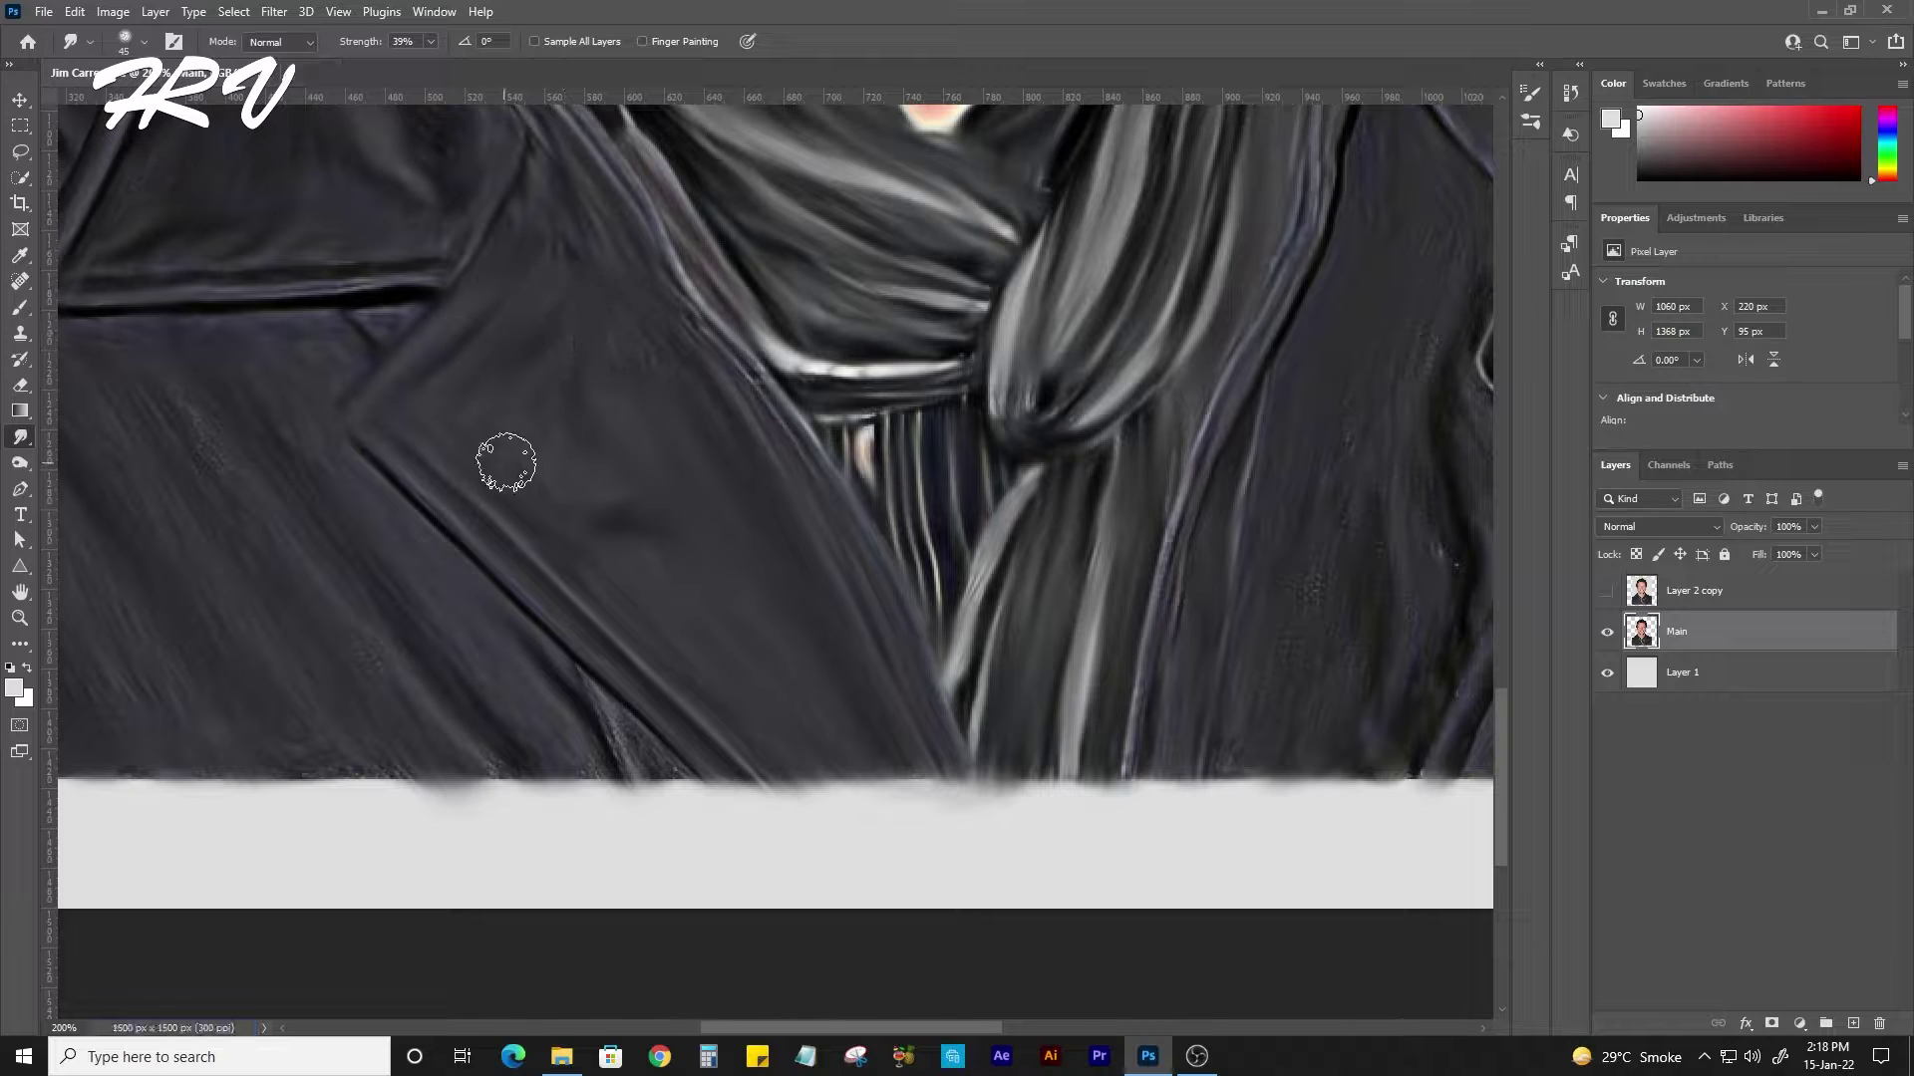
{"action": "left_click_drag", "start_coordinate": [671, 357], "coordinate": [721, 577]}
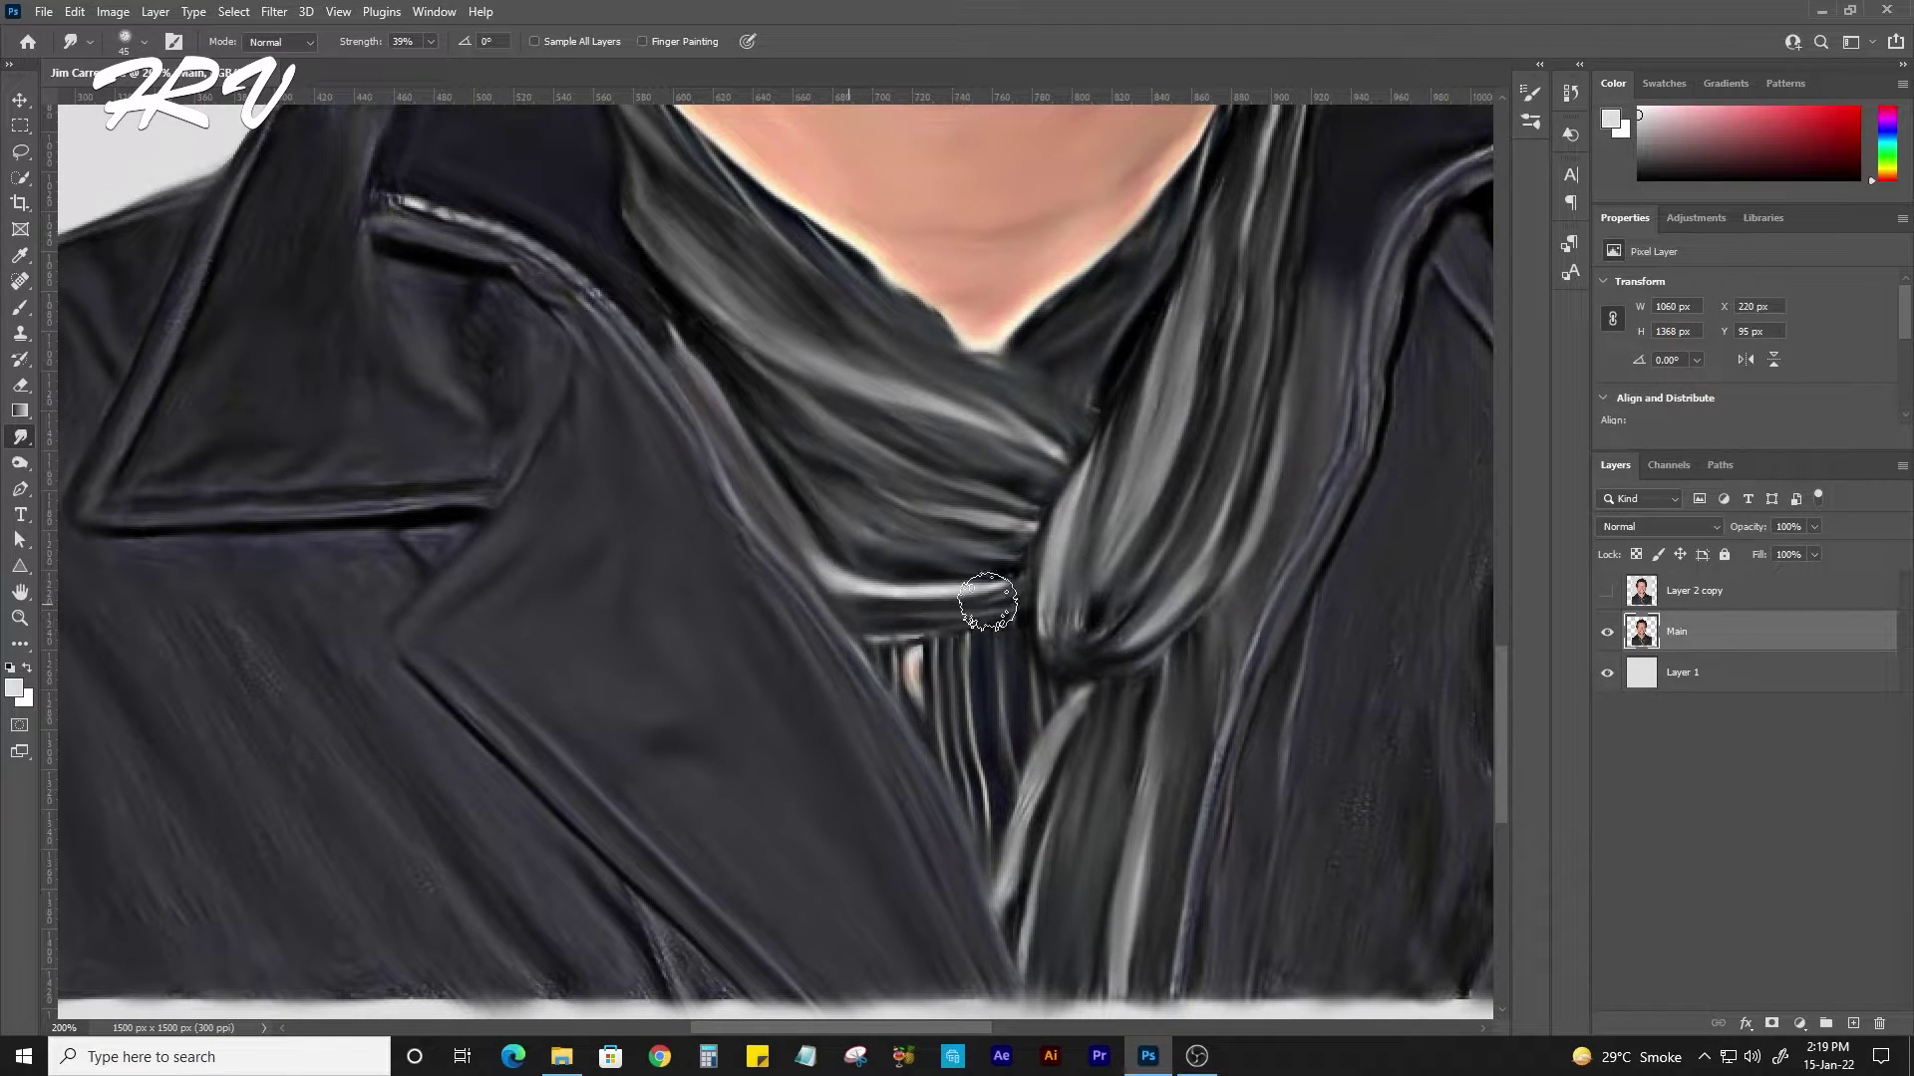
{"action": "scroll", "coordinate": [631, 512], "scroll_direction": "up", "scroll_amount": 3}
{"action": "scroll", "coordinate": [632, 513], "scroll_direction": "left", "scroll_amount": 3}
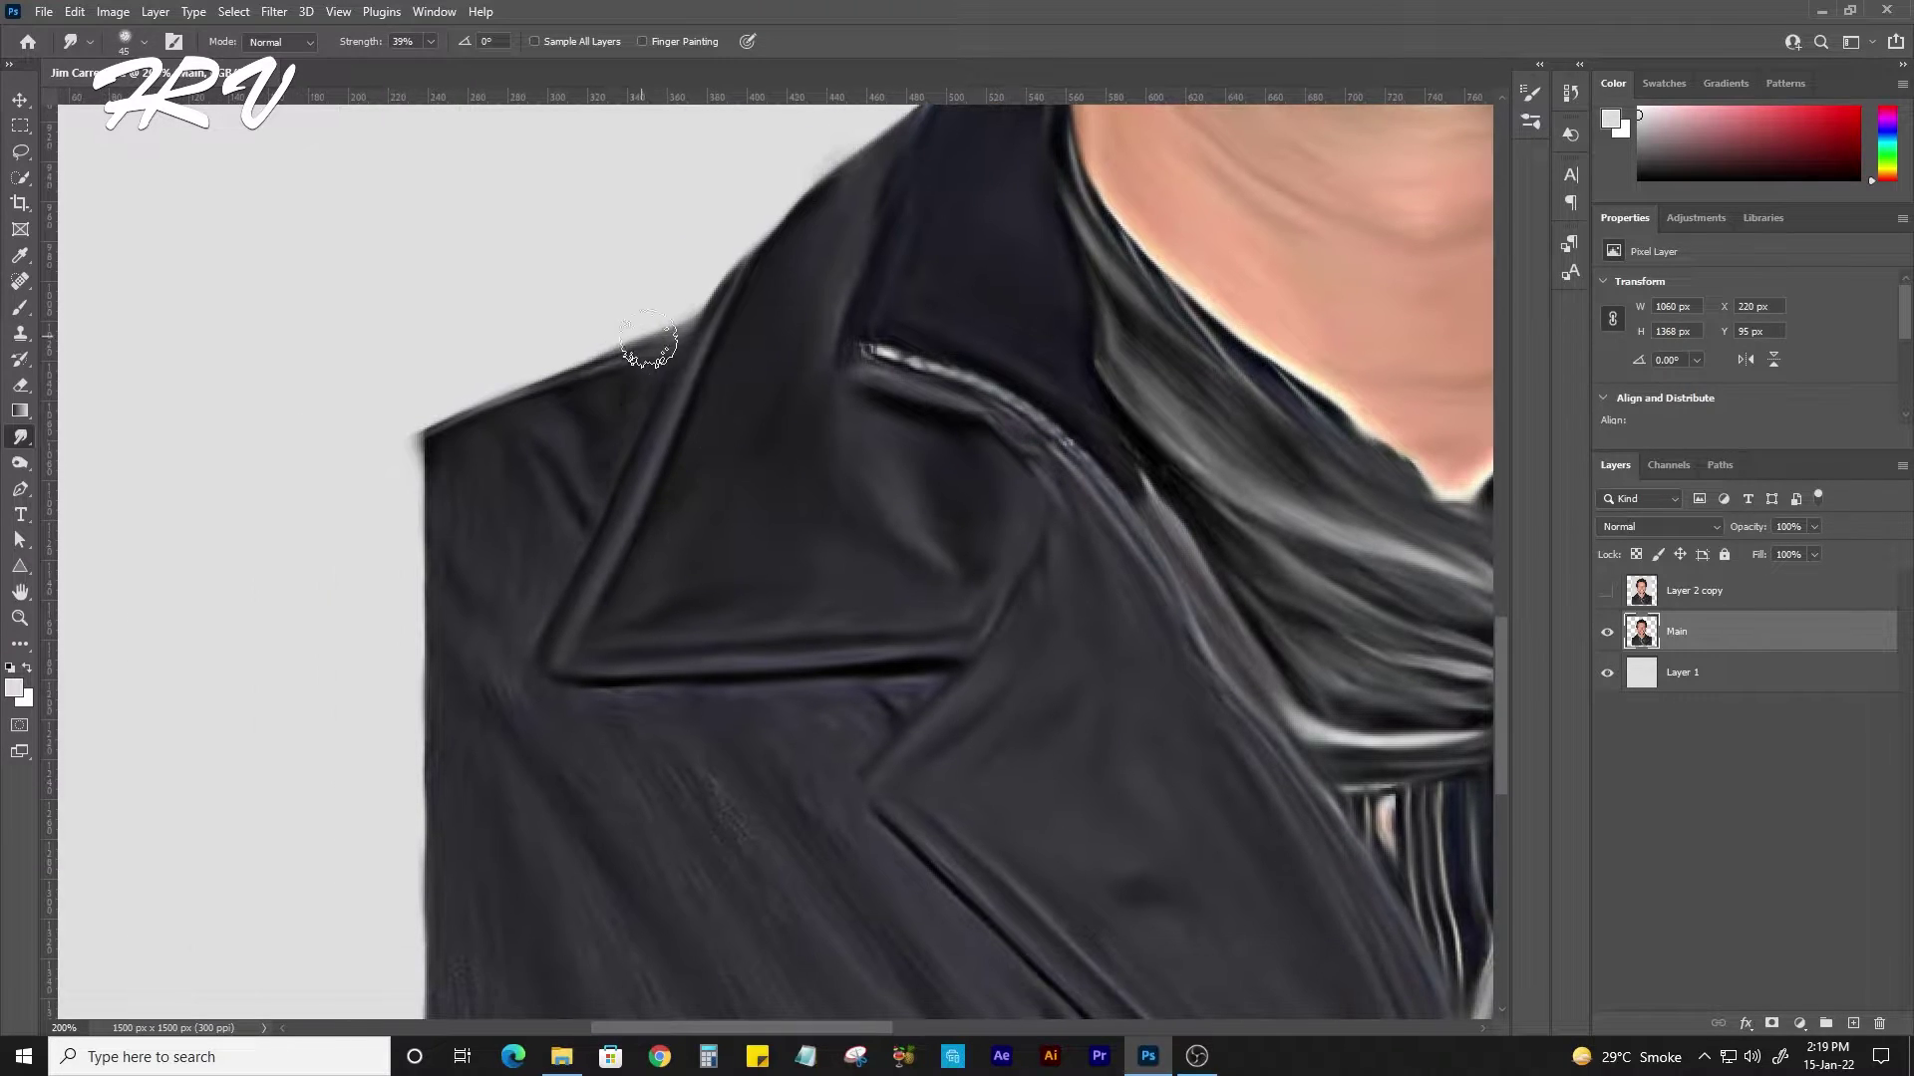
{"action": "left_click_drag", "start_coordinate": [718, 585], "coordinate": [1002, 526]}
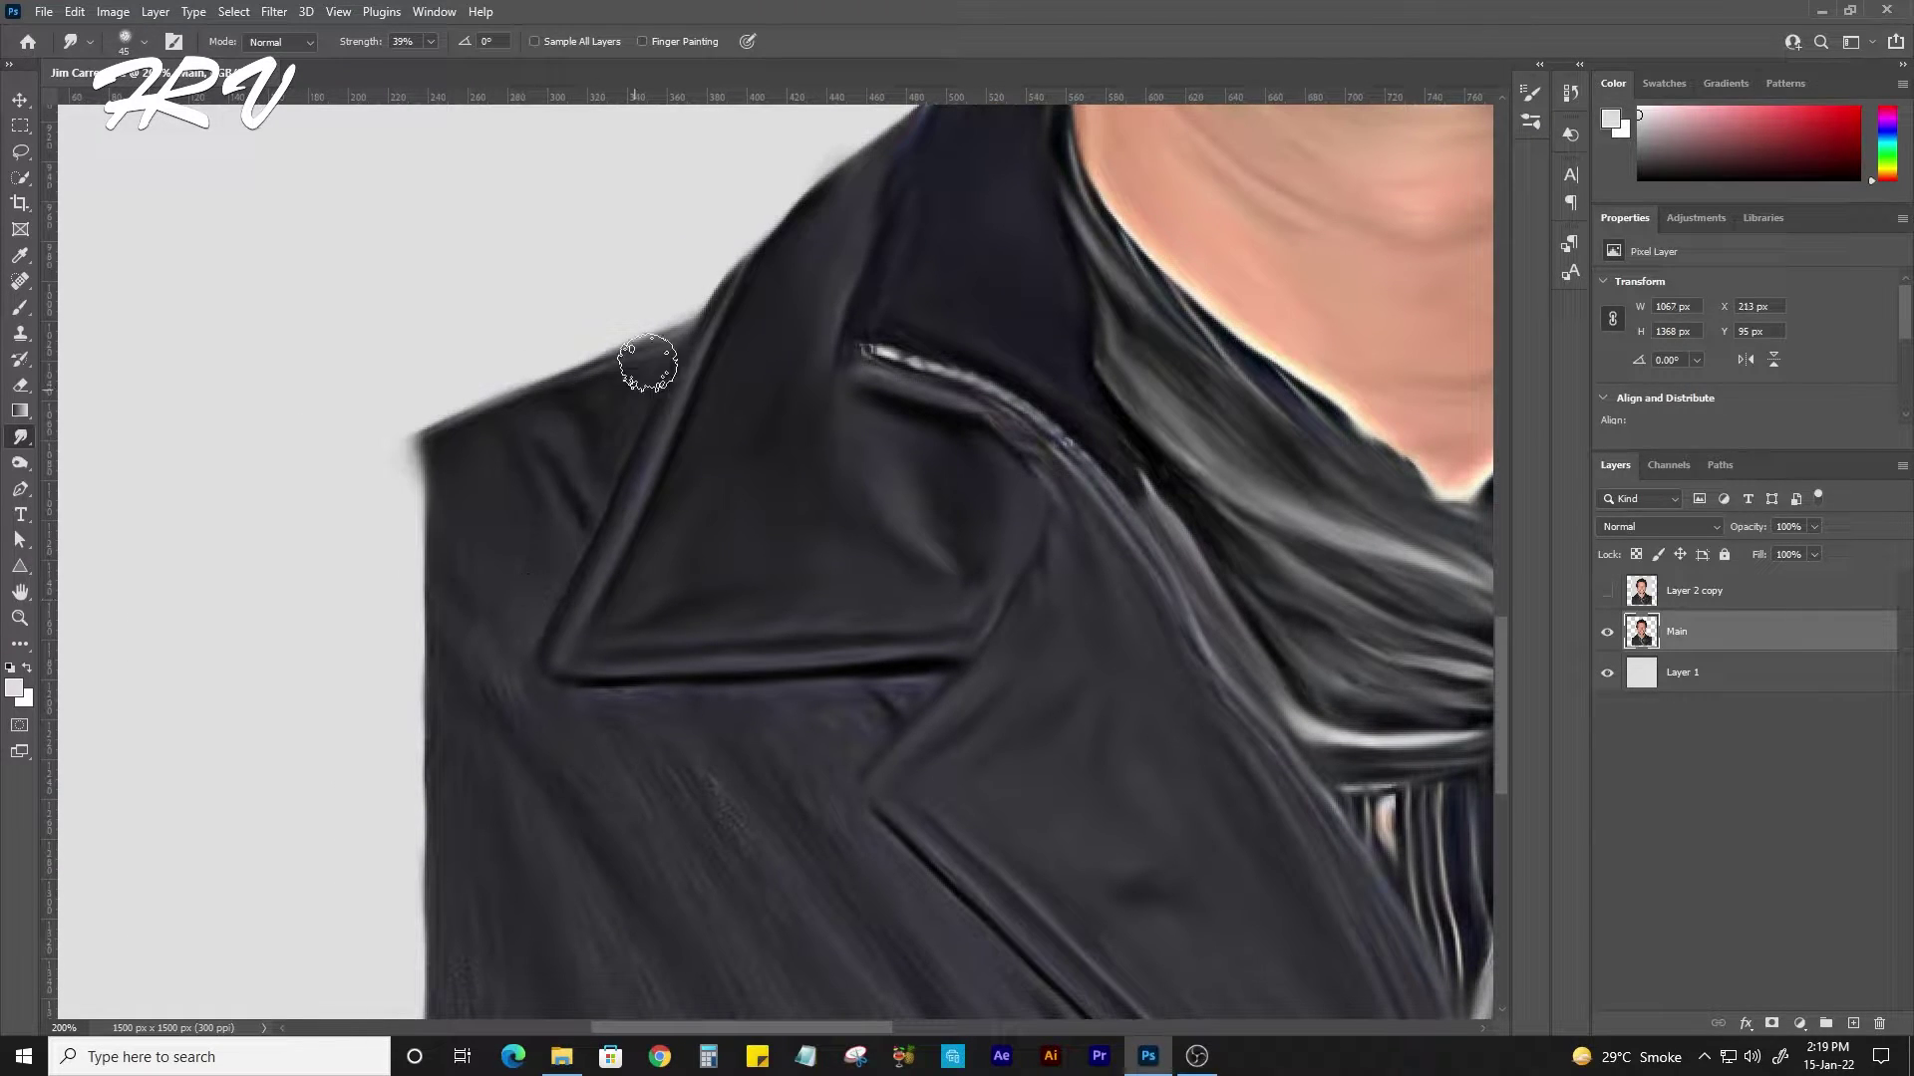
{"action": "left_click_drag", "start_coordinate": [533, 782], "coordinate": [543, 428]}
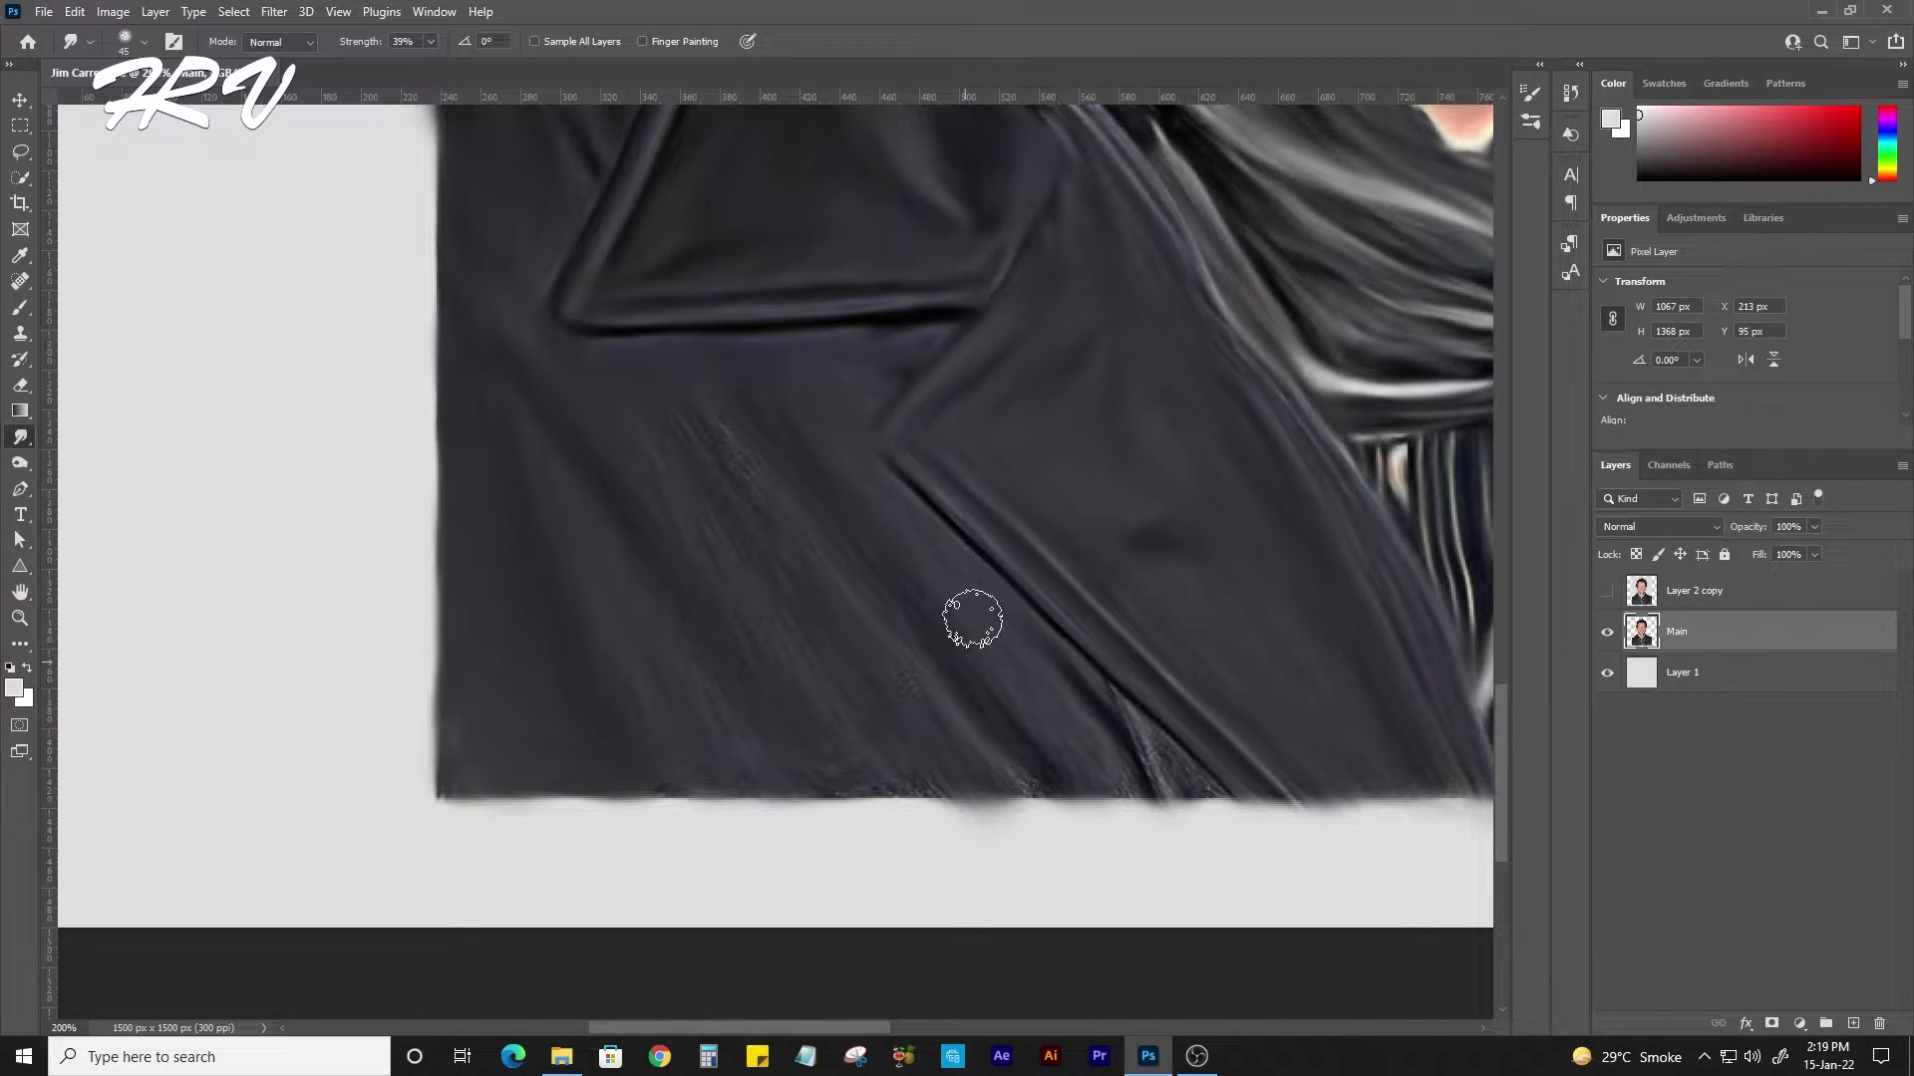
{"action": "mouse_move", "coordinate": [1094, 738]}
{"action": "left_mouse_down"}
{"action": "mouse_move", "coordinate": [1174, 791]}
{"action": "mouse_move", "coordinate": [1000, 714]}
{"action": "left_mouse_up"}
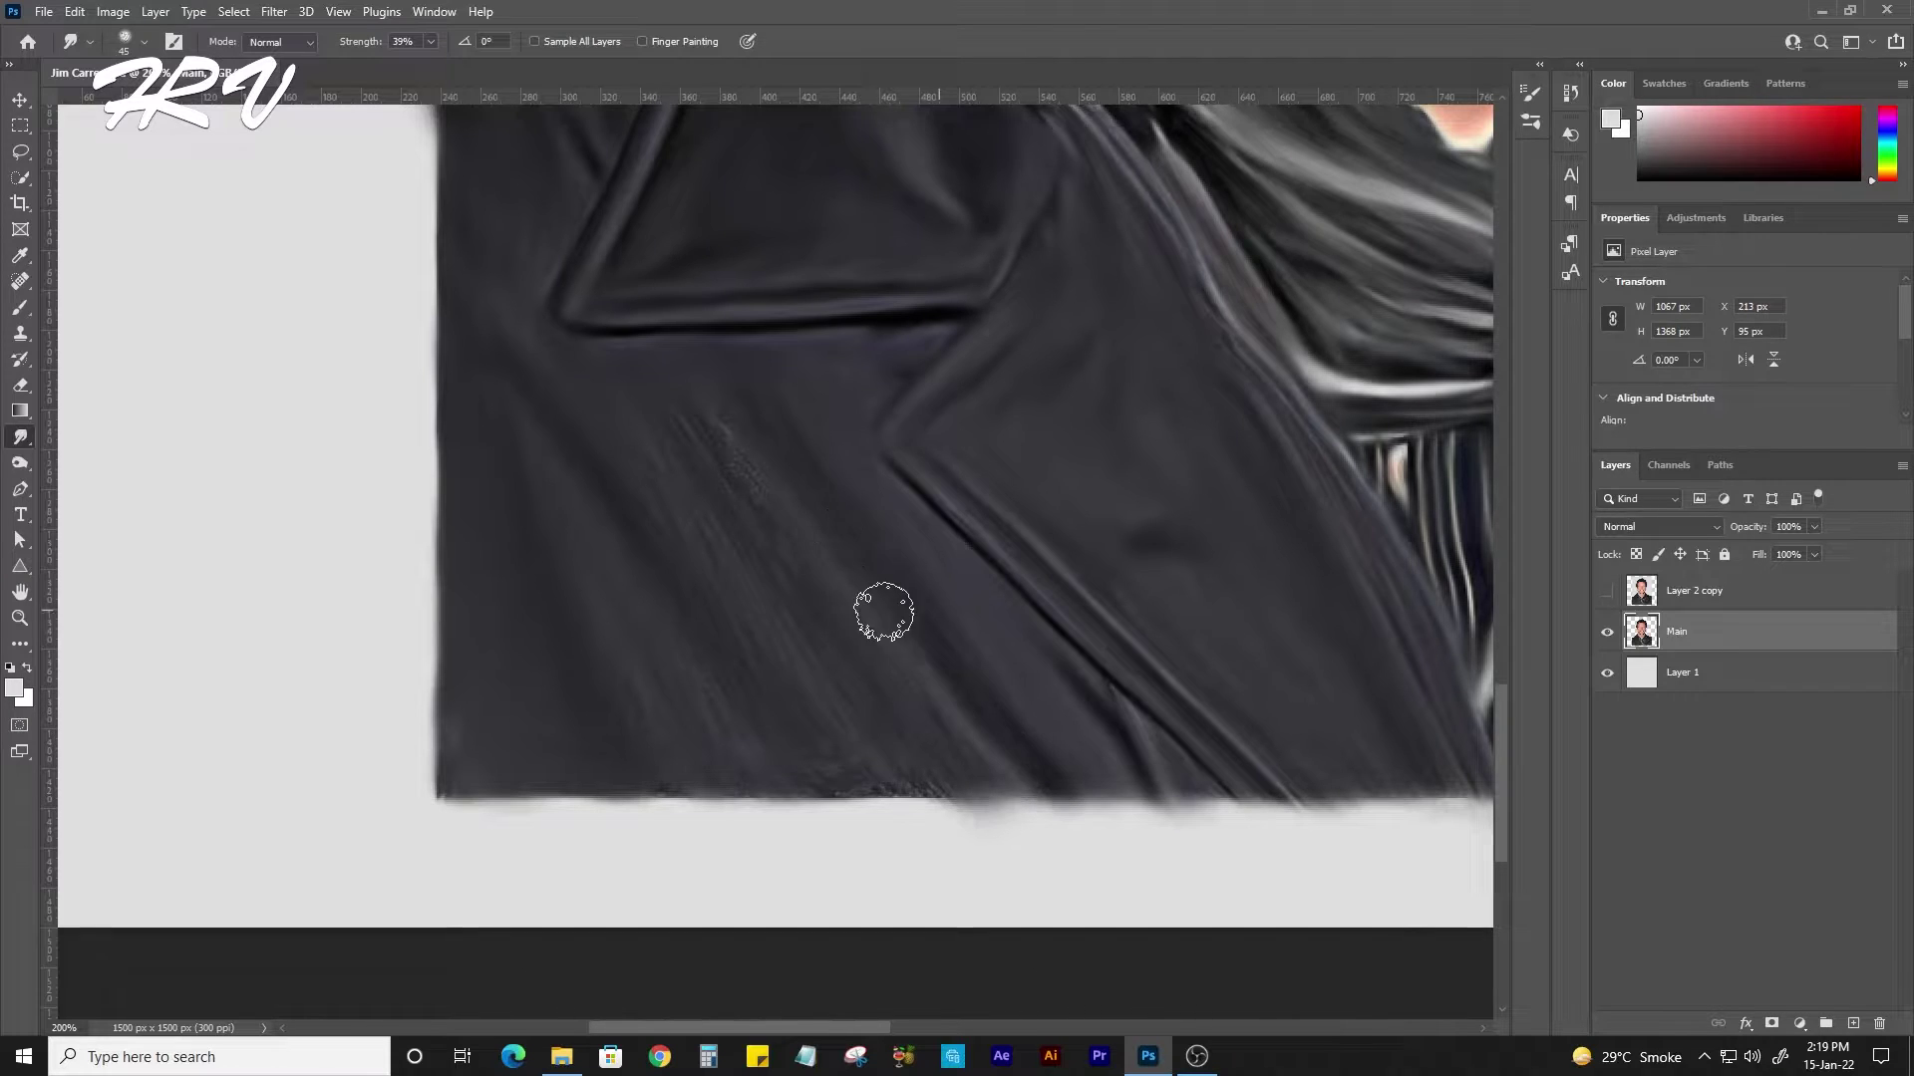
{"action": "mouse_move", "coordinate": [667, 542]}
{"action": "left_mouse_down"}
{"action": "mouse_move", "coordinate": [817, 718]}
{"action": "mouse_move", "coordinate": [736, 761]}
{"action": "left_mouse_up"}
Smudge the grainy speckles around the buckle strap and its top edge and loop.
{"action": "scroll", "coordinate": [628, 667], "scroll_direction": "up", "scroll_amount": 5}
{"action": "scroll", "coordinate": [469, 498], "scroll_direction": "down", "scroll_amount": 5}
{"action": "scroll", "coordinate": [468, 498], "scroll_direction": "right", "scroll_amount": 4}
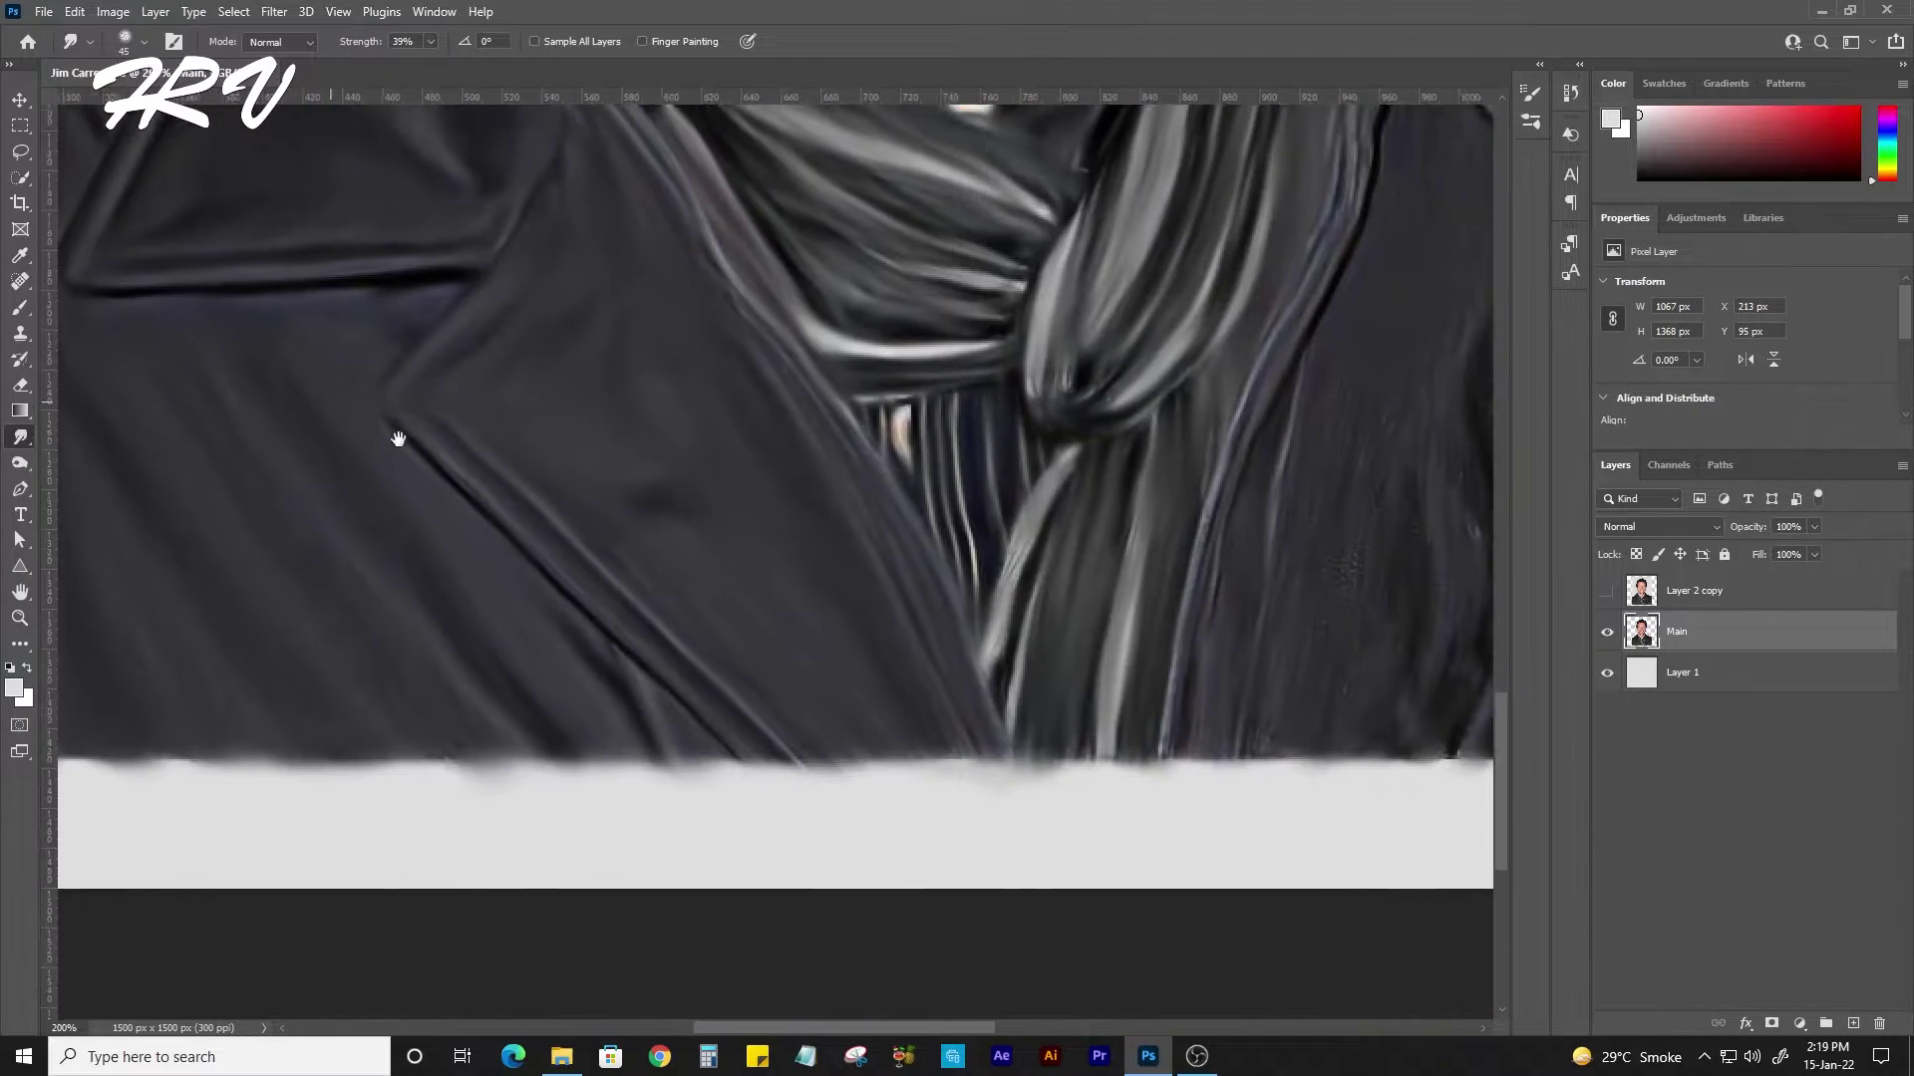
{"action": "scroll", "coordinate": [752, 628], "scroll_direction": "right", "scroll_amount": 5}
{"action": "left_click_drag", "start_coordinate": [753, 627], "coordinate": [658, 803]}
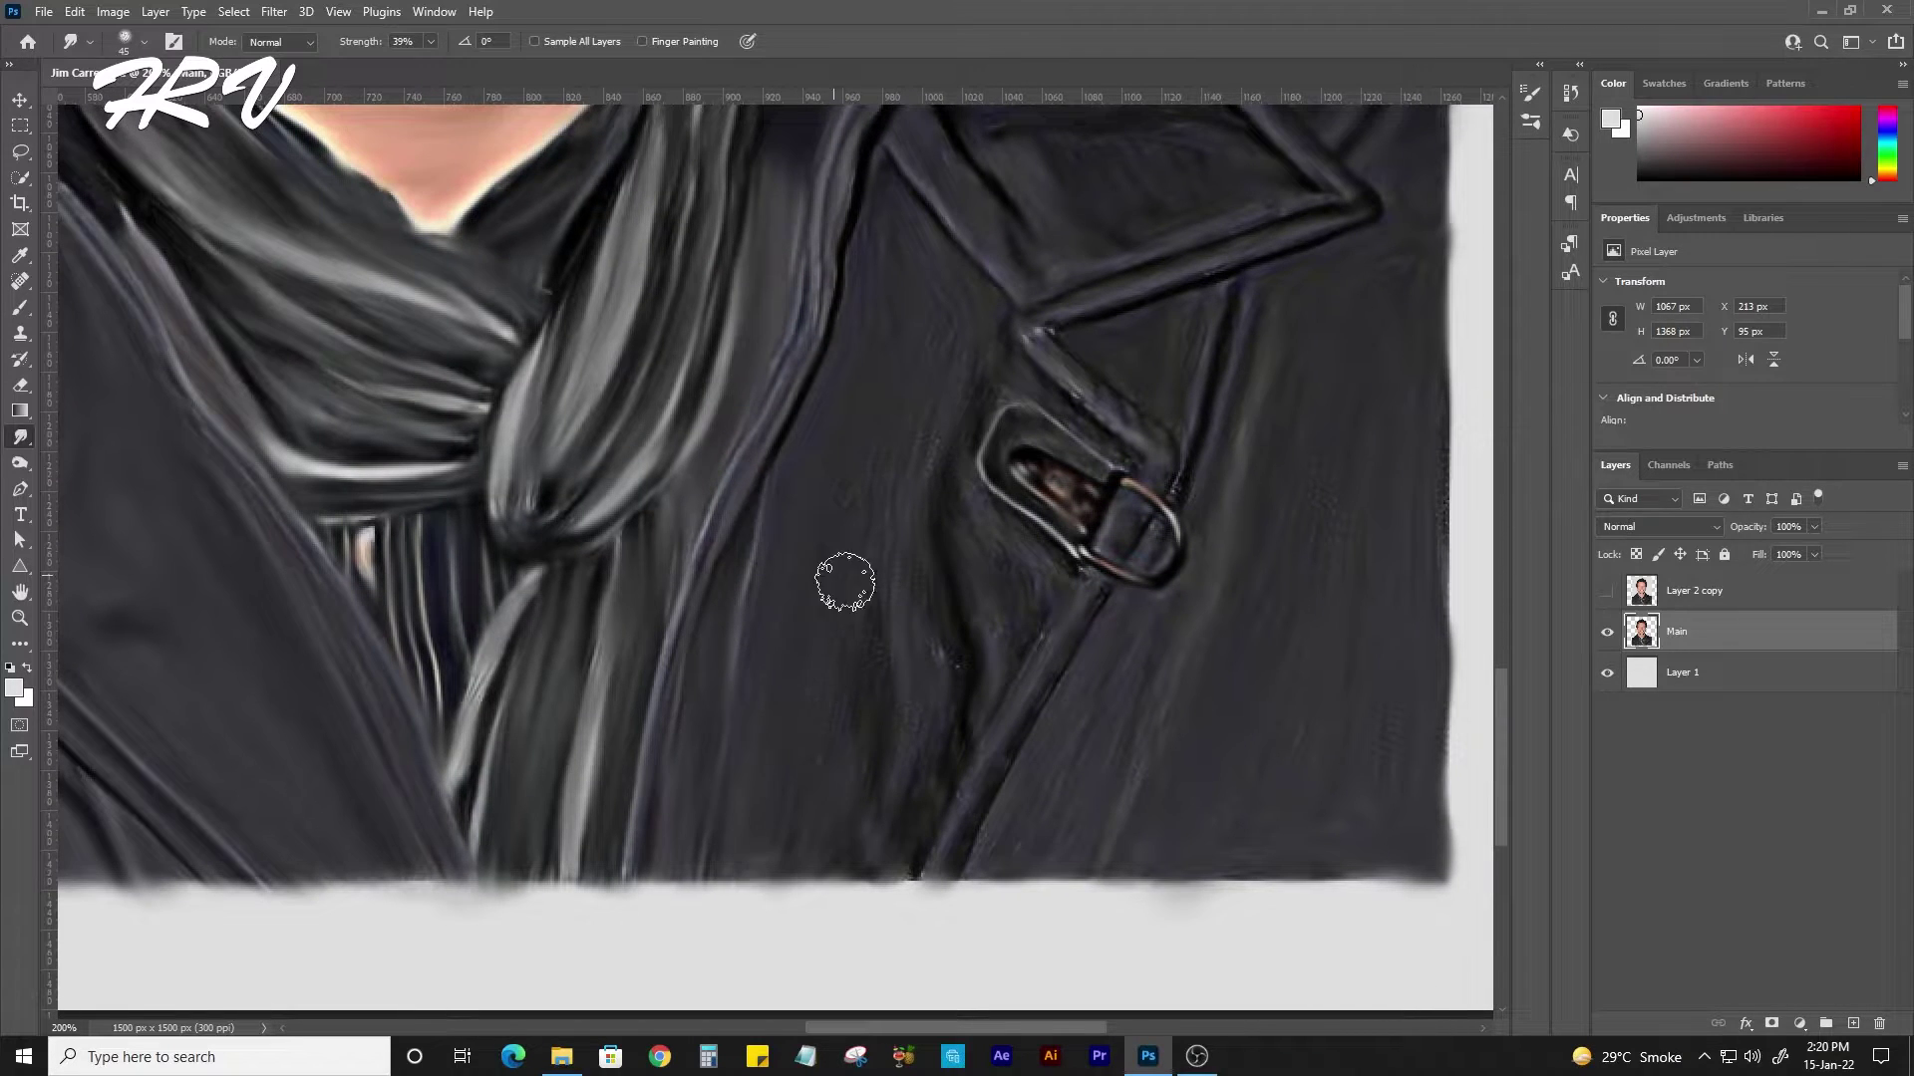
{"action": "mouse_move", "coordinate": [841, 581]}
{"action": "left_mouse_down"}
{"action": "mouse_move", "coordinate": [899, 799]}
{"action": "mouse_move", "coordinate": [966, 534]}
{"action": "mouse_move", "coordinate": [997, 731]}
{"action": "left_mouse_up"}
{"action": "scroll", "coordinate": [1029, 654], "scroll_direction": "up", "scroll_amount": 3}
{"action": "scroll", "coordinate": [1030, 654], "scroll_direction": "right", "scroll_amount": 1}
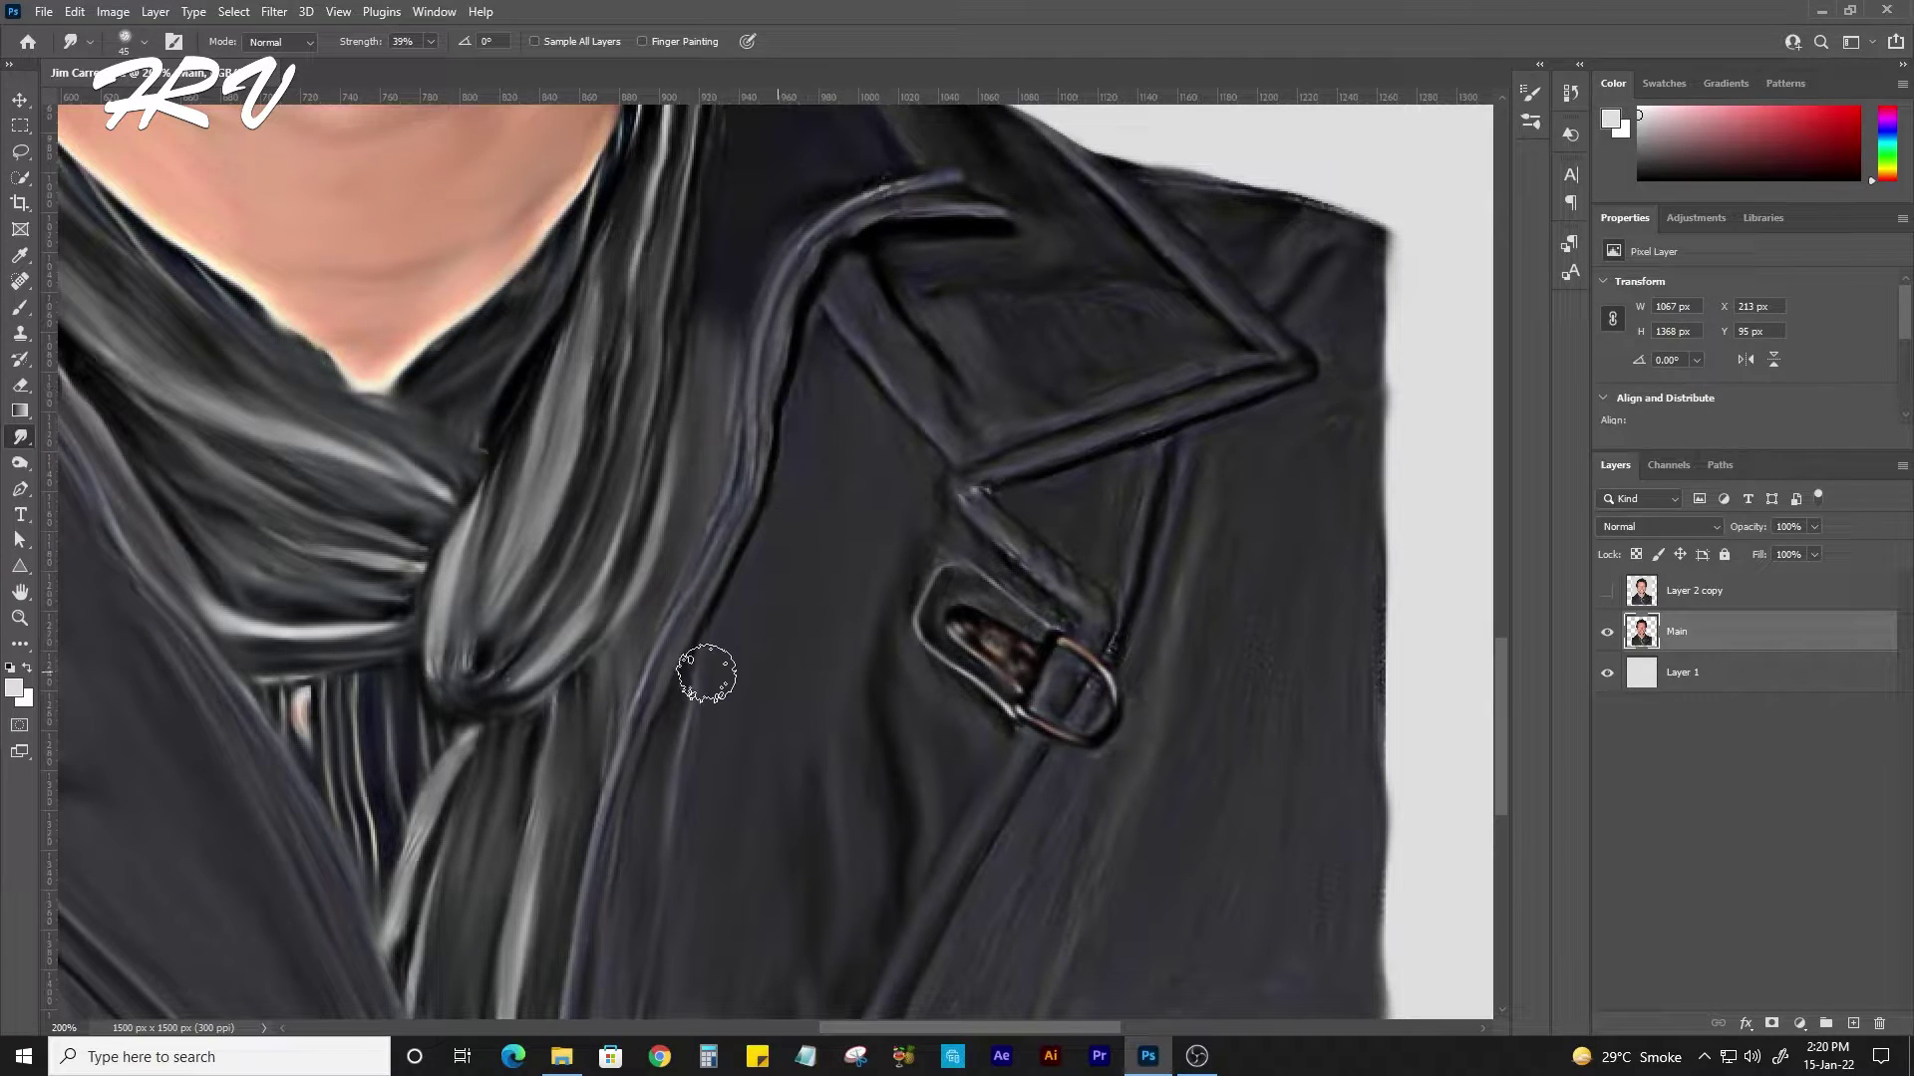
{"action": "left_click_drag", "start_coordinate": [916, 598], "coordinate": [1038, 717]}
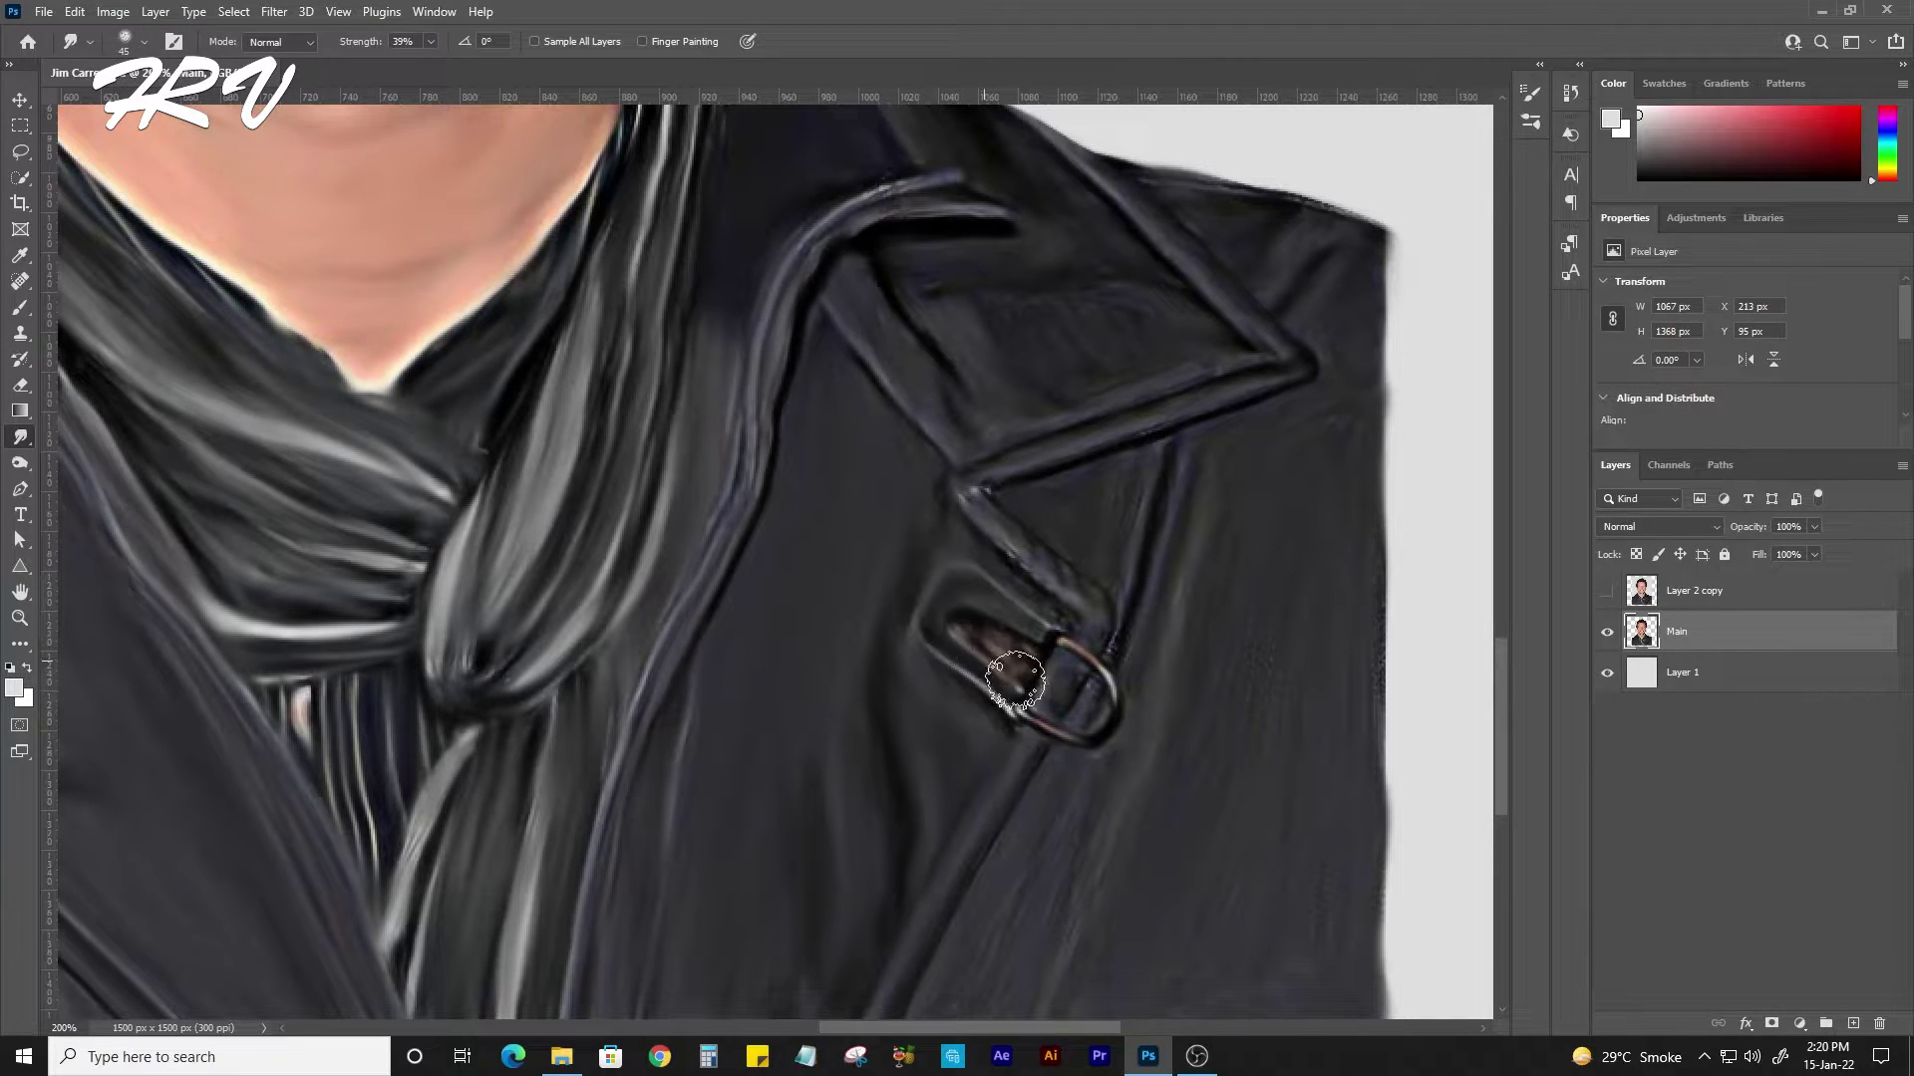
{"action": "scroll", "coordinate": [1038, 717], "scroll_direction": "down", "scroll_amount": 3}
{"action": "scroll", "coordinate": [1038, 717], "scroll_direction": "right", "scroll_amount": 1}
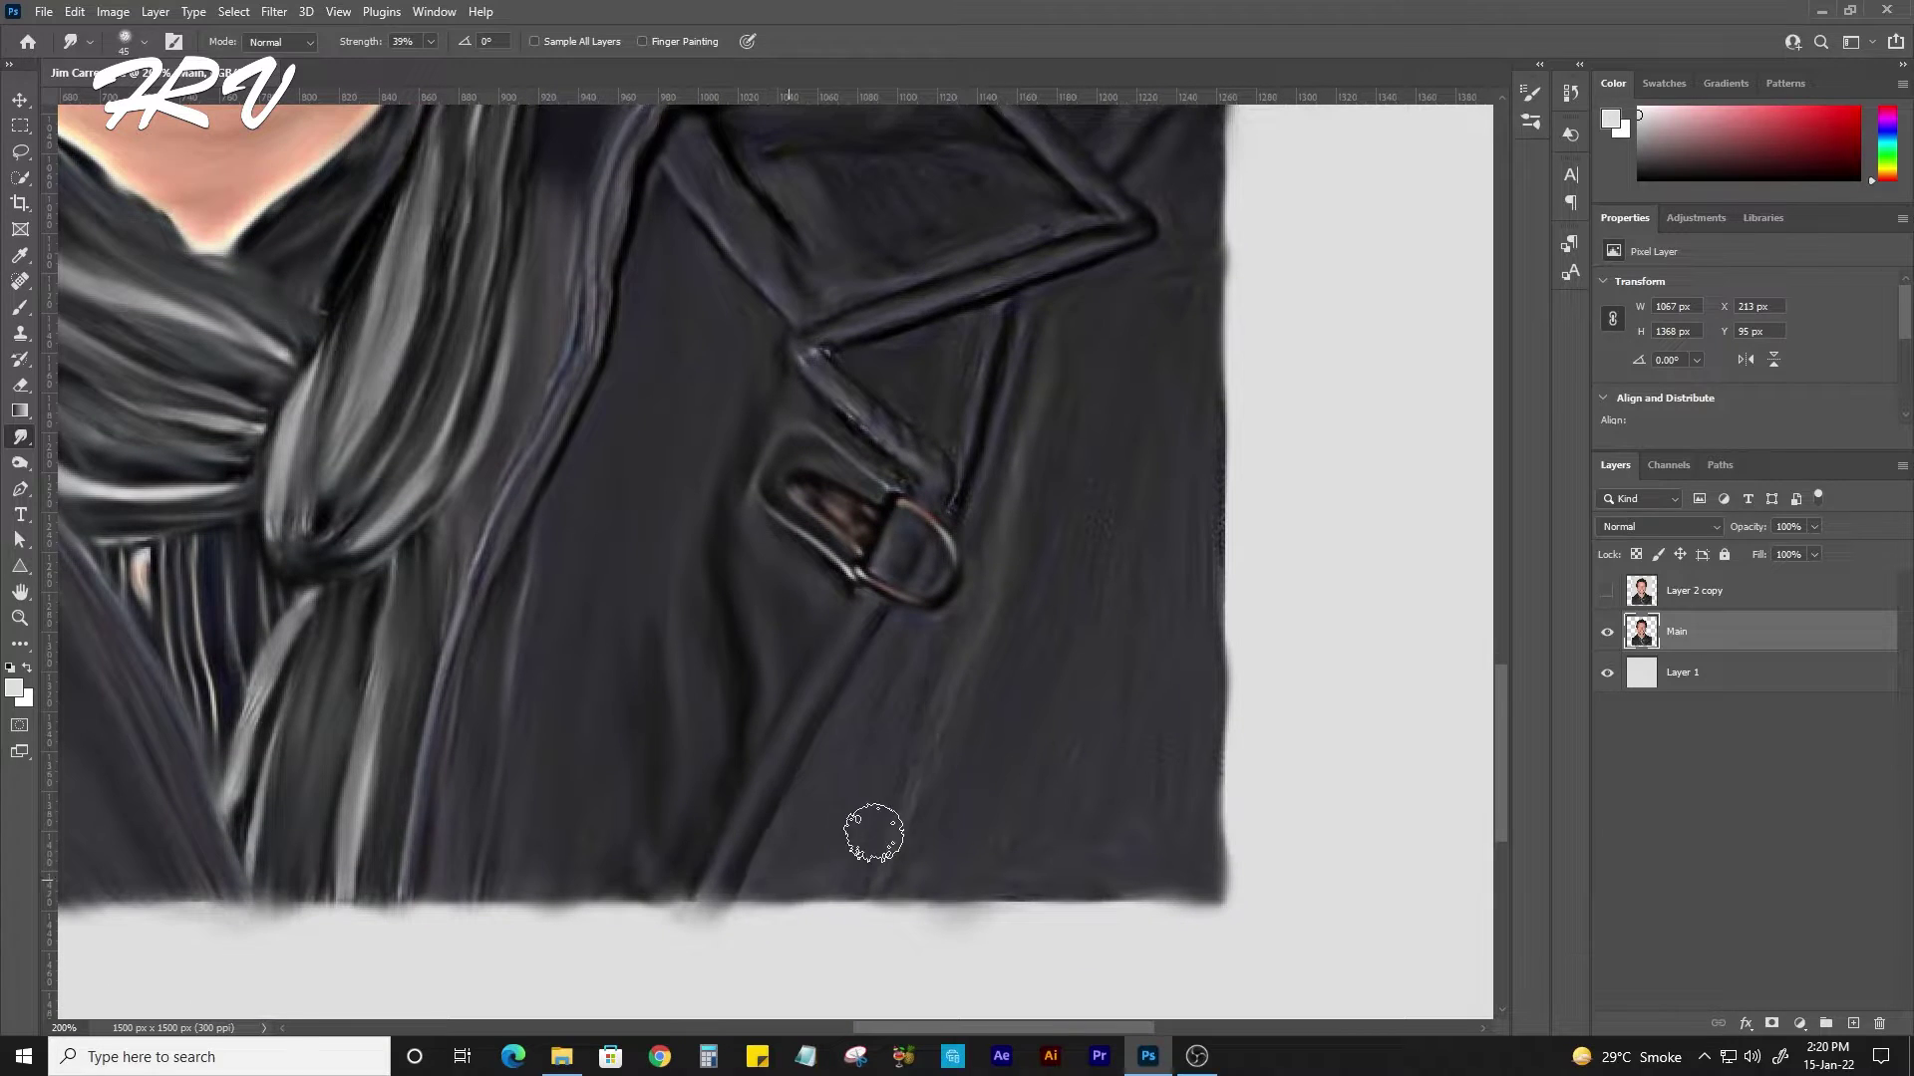
With the brush resized to 50, smudge the shoulder edge, lapel edge and shiny neck collar strands.
{"action": "key", "text": "bracketright"}
{"action": "key", "text": "bracketright"}
{"action": "key", "text": "bracketright"}
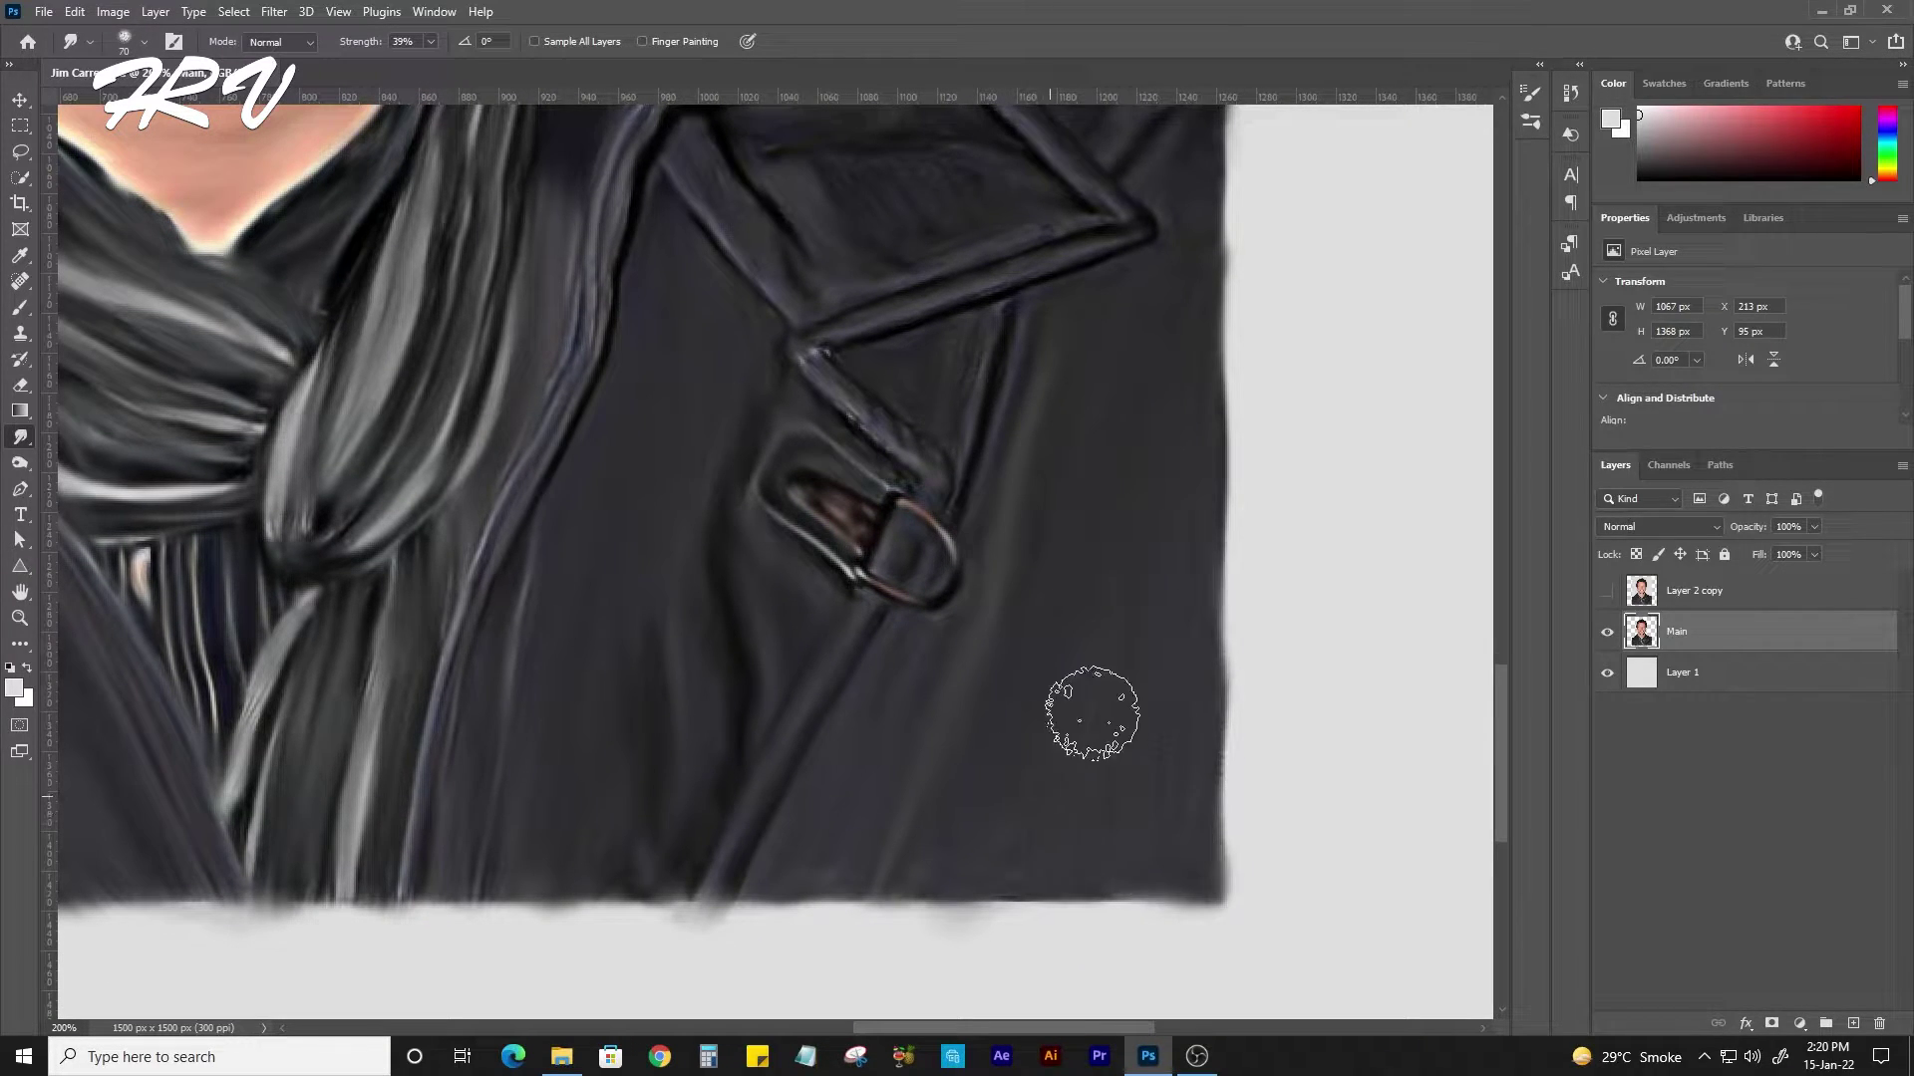
{"action": "left_click_drag", "start_coordinate": [1033, 620], "coordinate": [958, 879]}
{"action": "key", "text": "bracketleft"}
{"action": "key", "text": "bracketleft"}
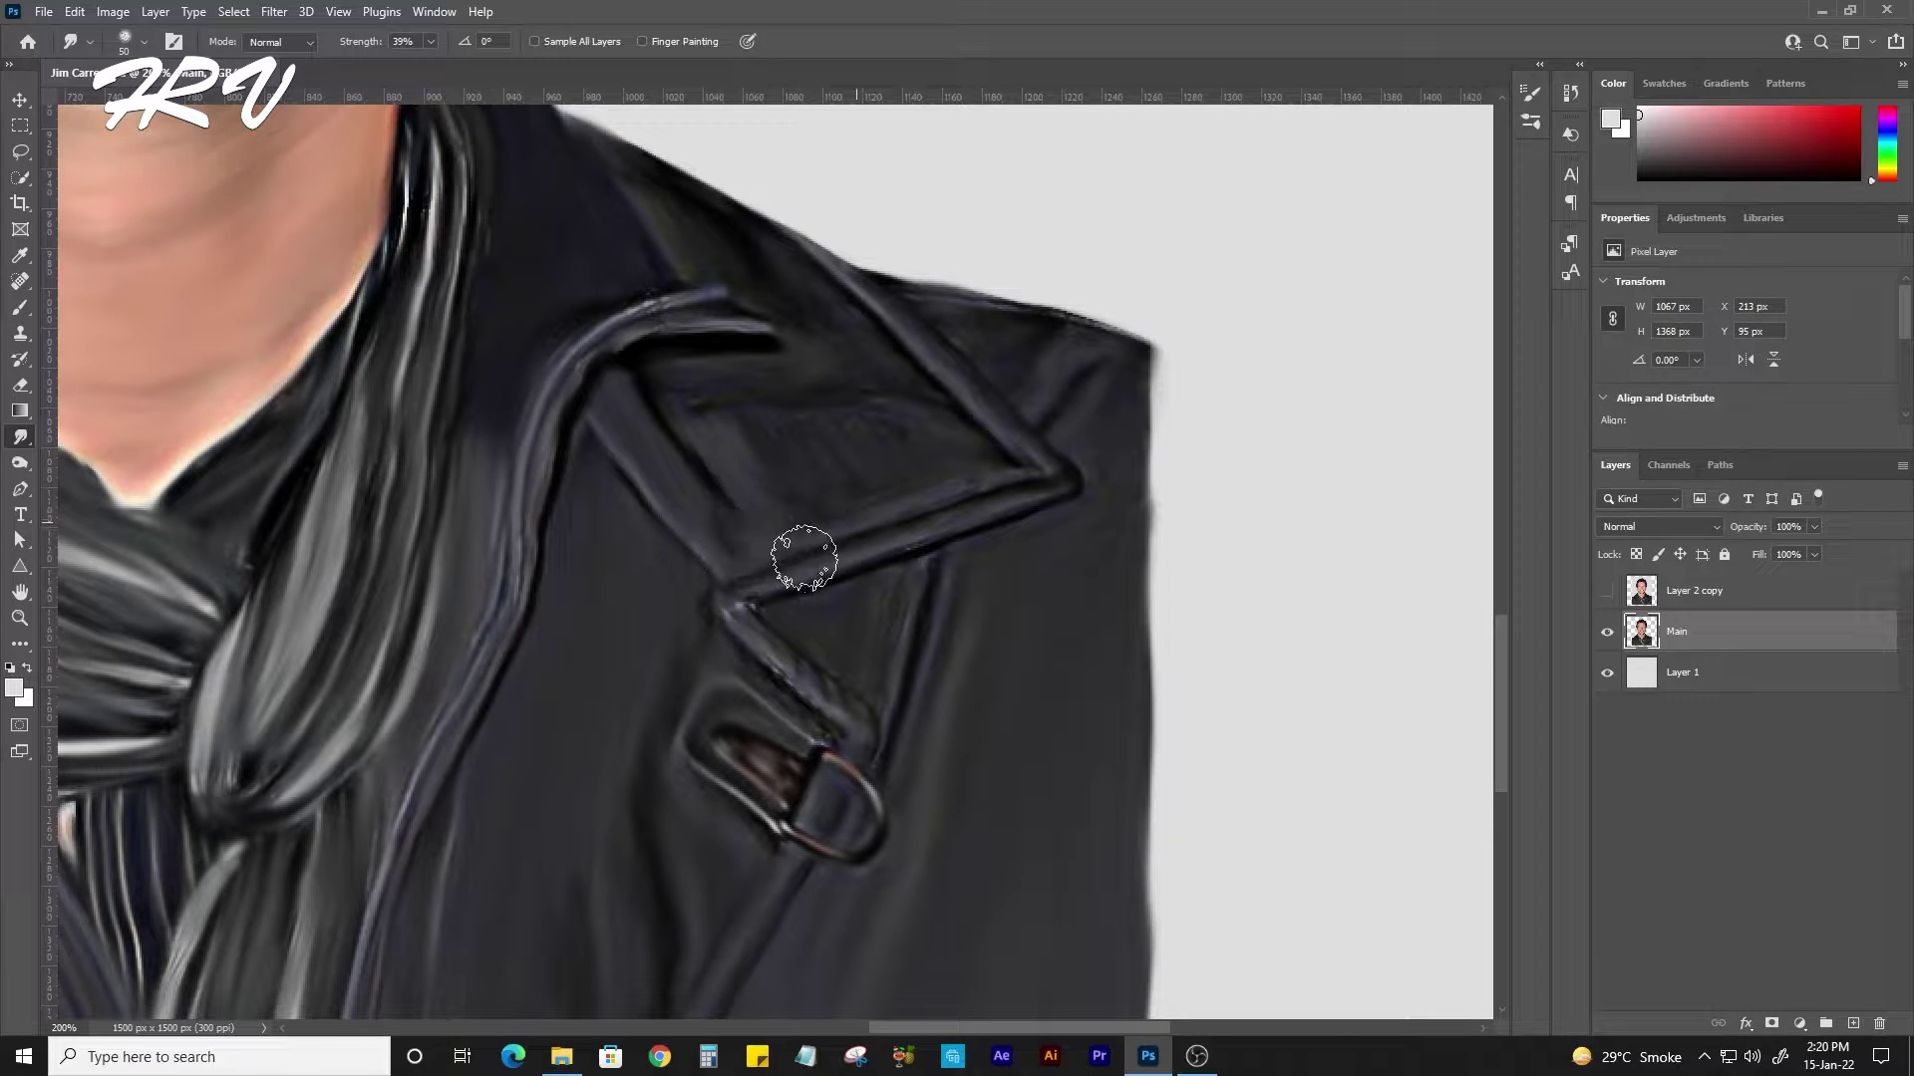
{"action": "left_click_drag", "start_coordinate": [1013, 372], "coordinate": [1123, 499]}
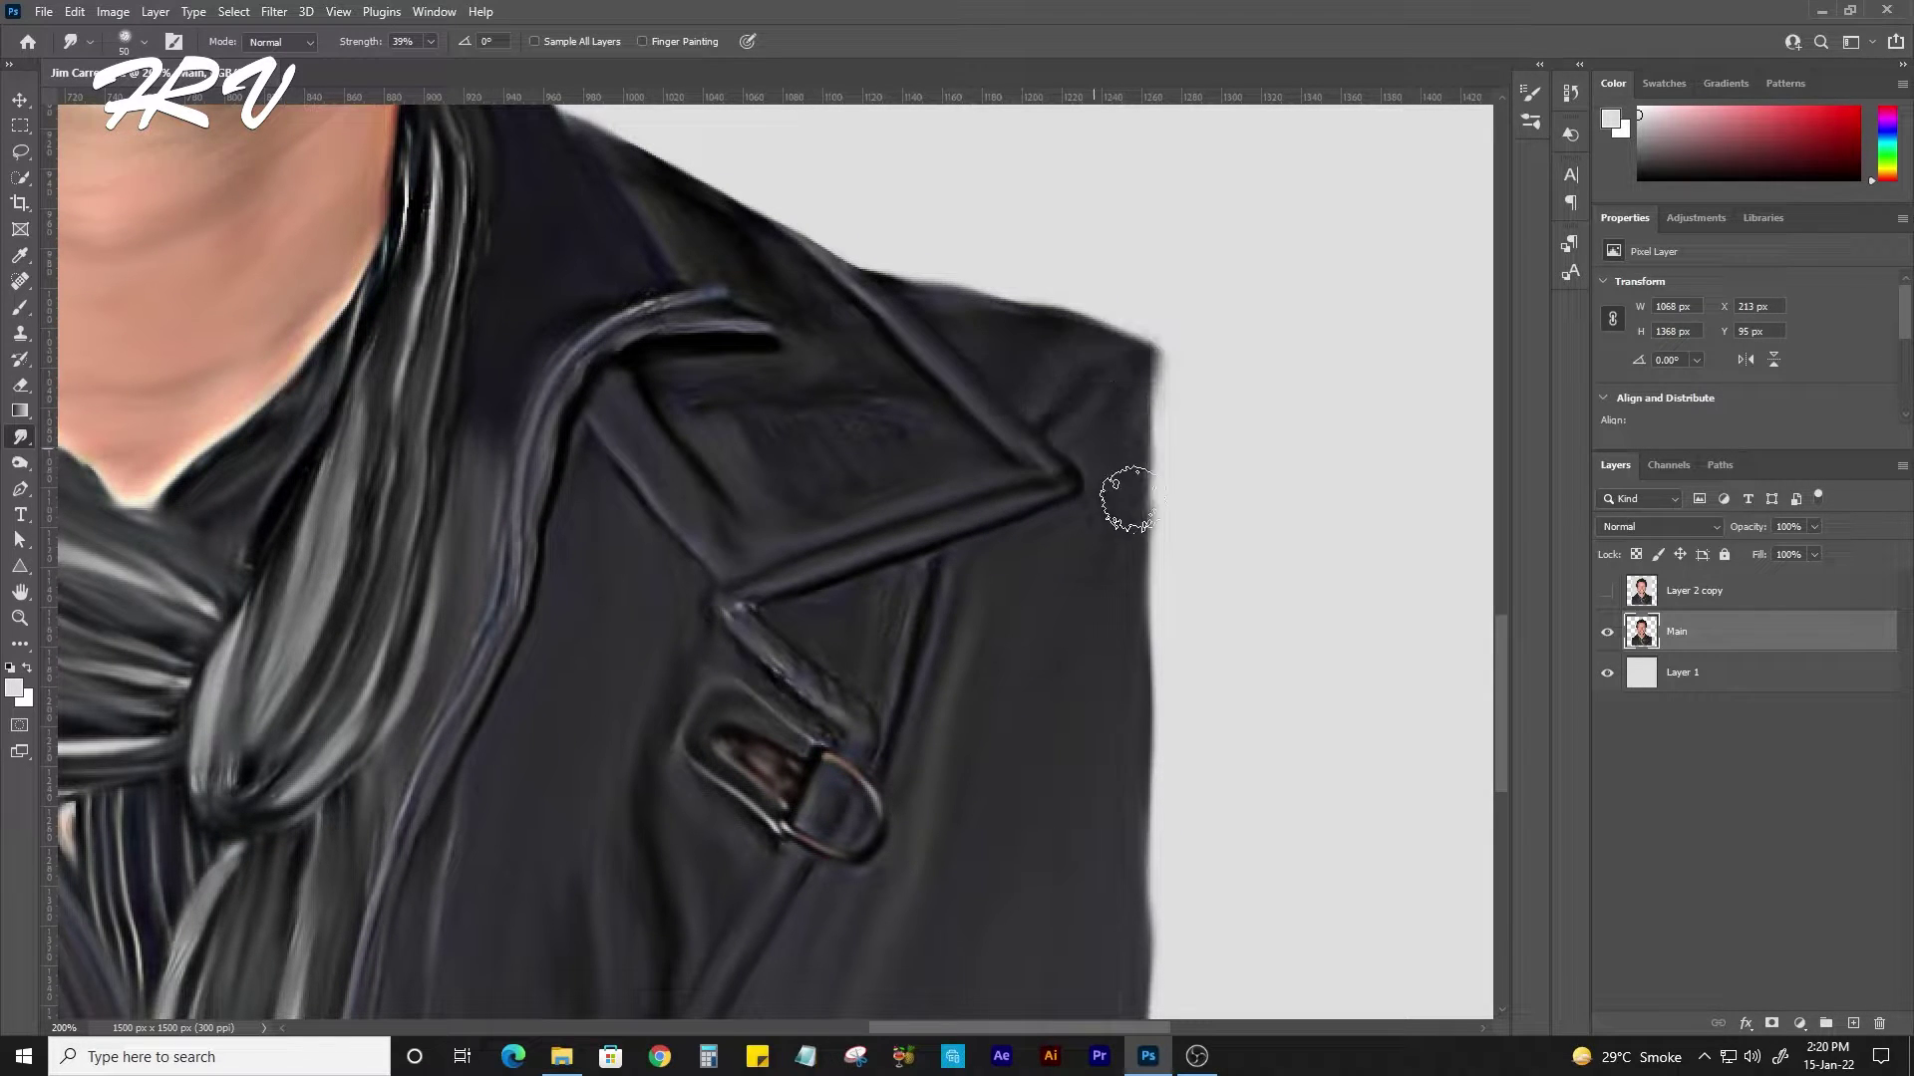
{"action": "left_click_drag", "start_coordinate": [730, 404], "coordinate": [825, 543]}
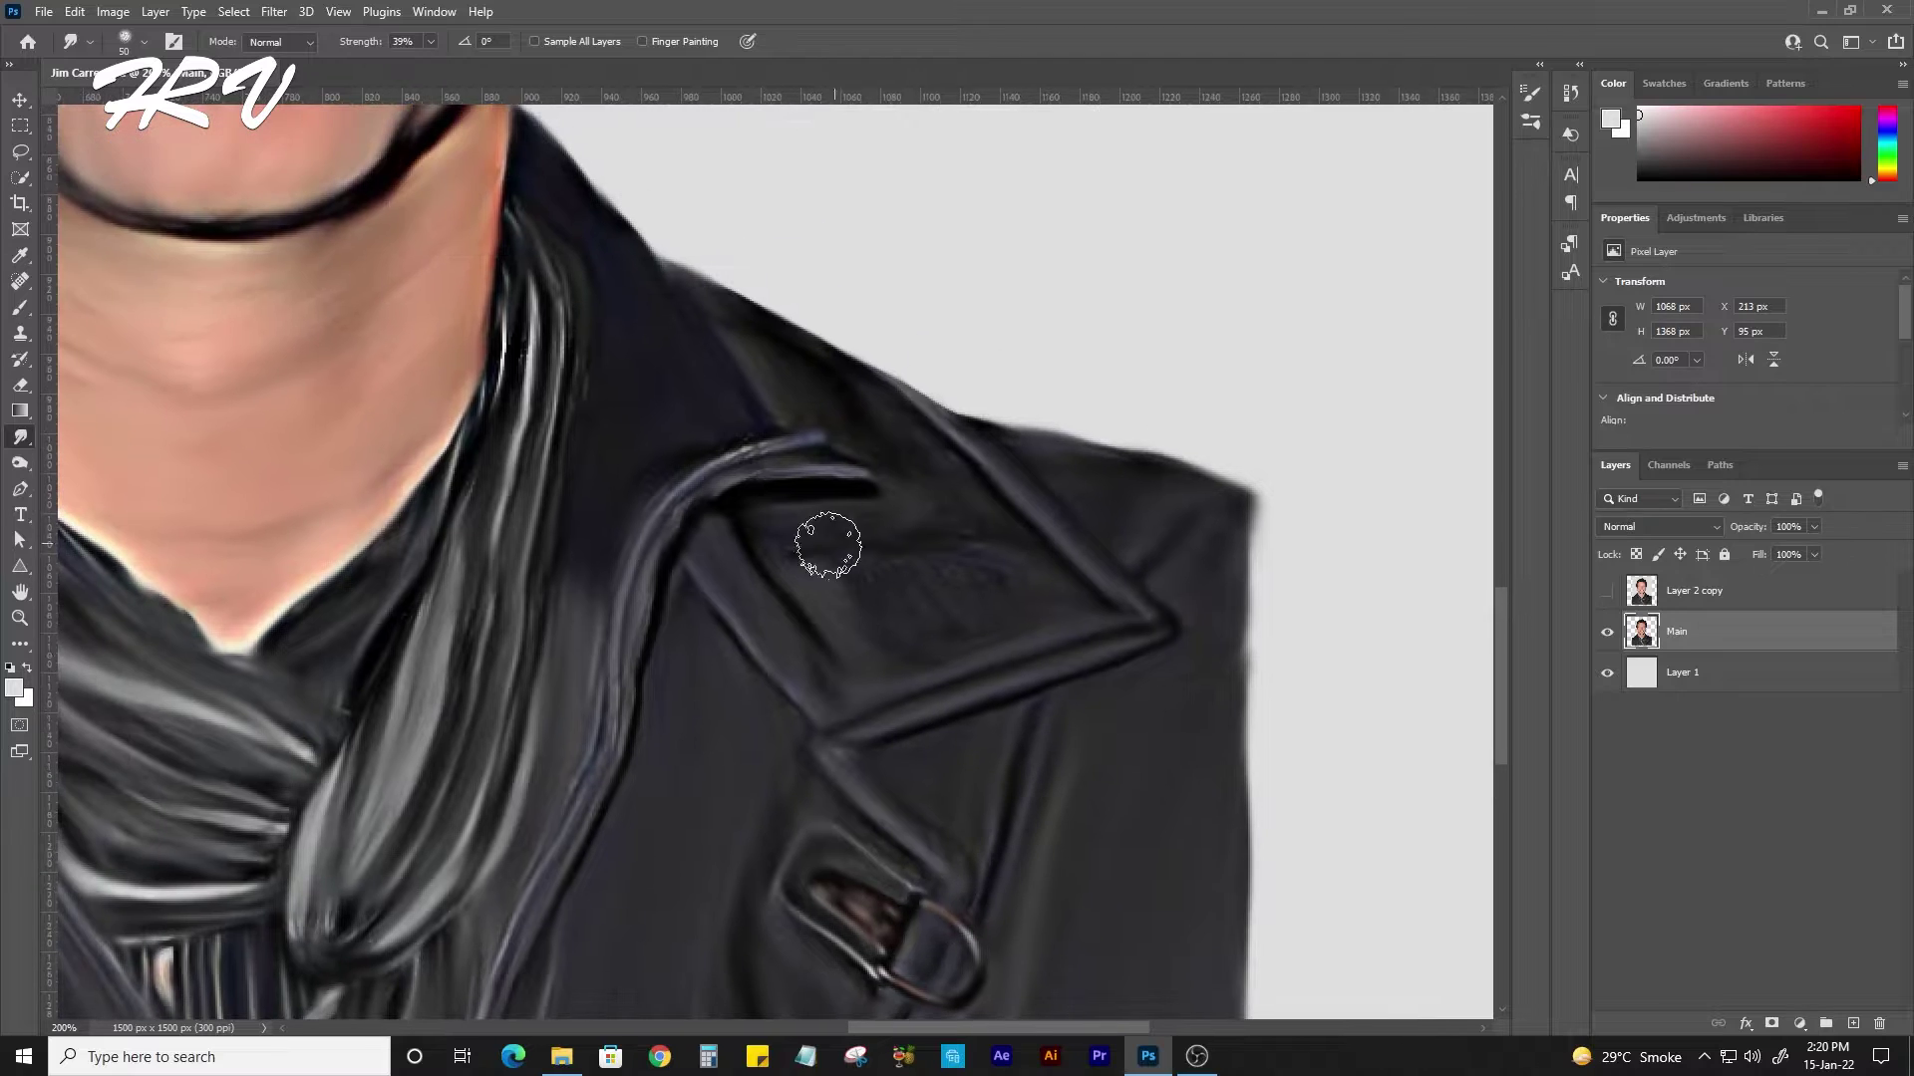
{"action": "left_click_drag", "start_coordinate": [629, 595], "coordinate": [589, 834]}
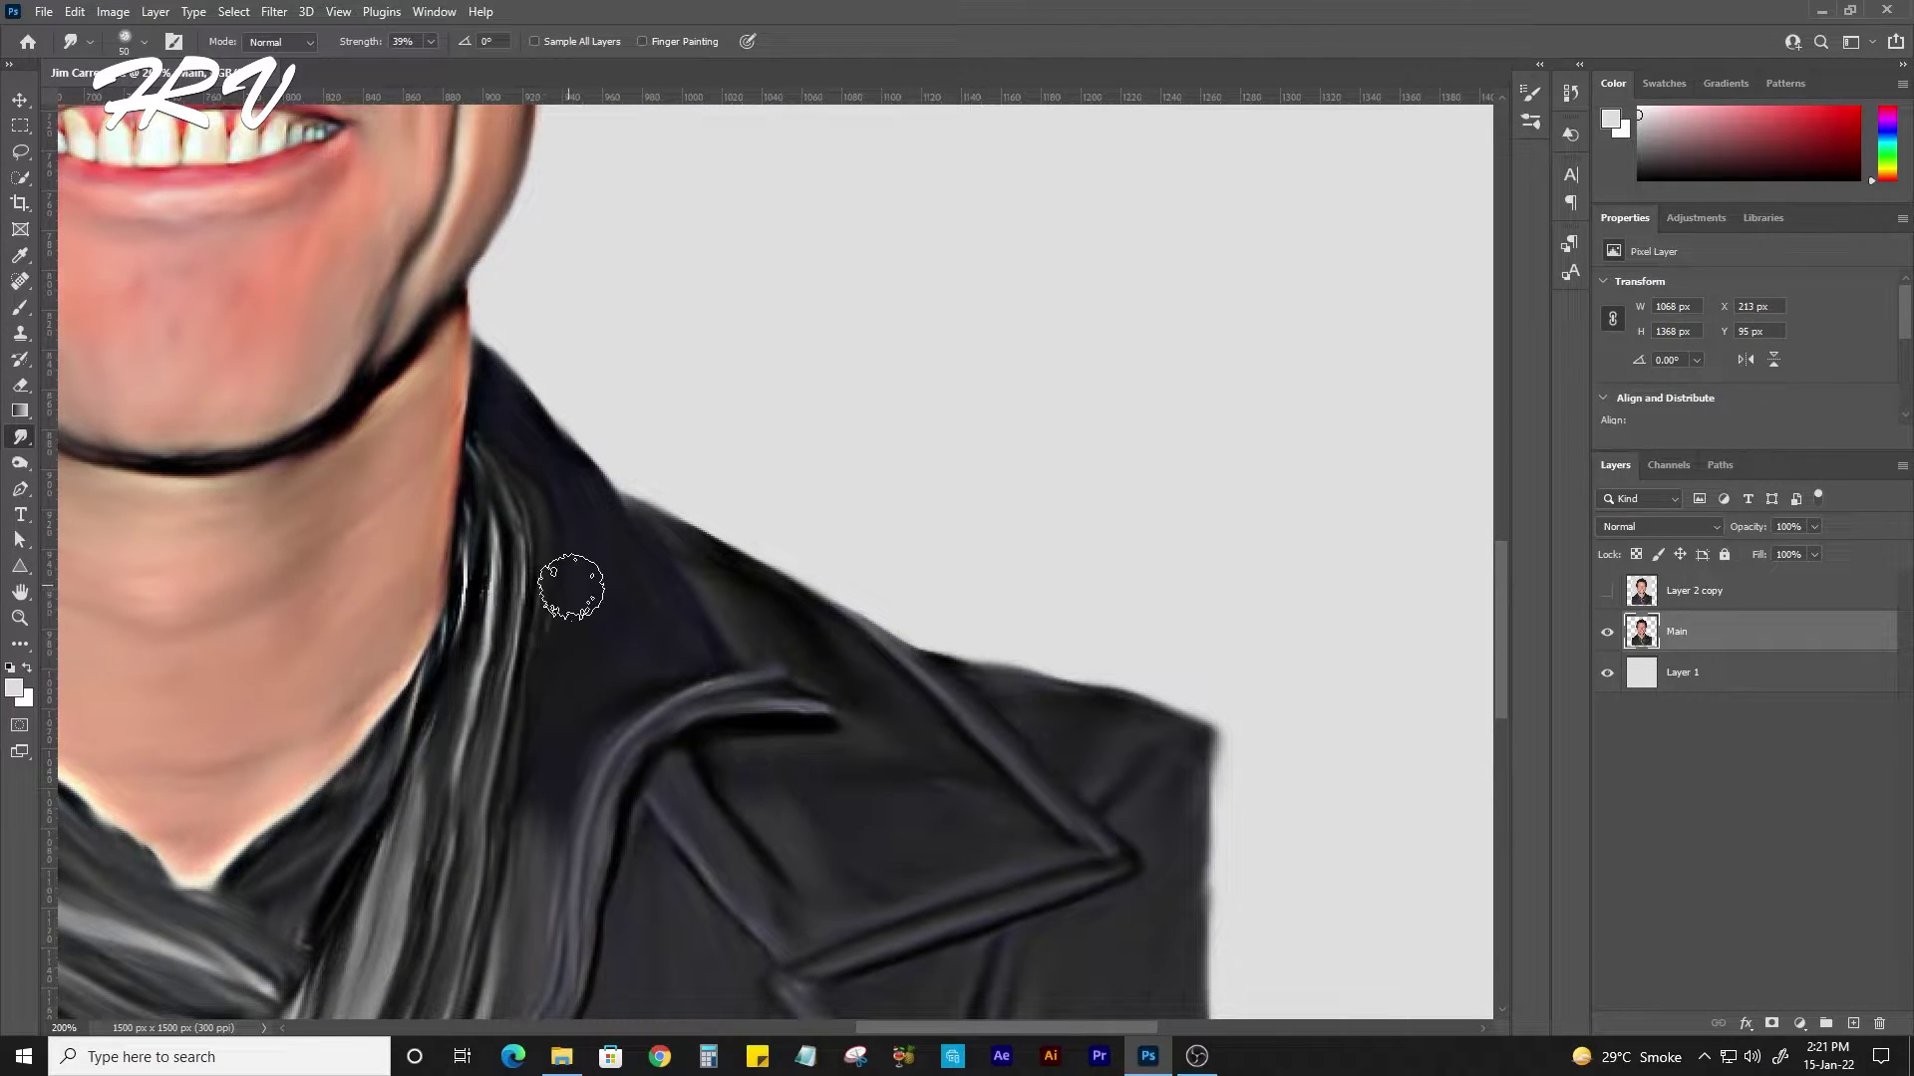
{"action": "mouse_move", "coordinate": [572, 581]}
{"action": "left_mouse_down"}
{"action": "mouse_move", "coordinate": [495, 528]}
{"action": "mouse_move", "coordinate": [489, 698]}
{"action": "mouse_move", "coordinate": [641, 539]}
{"action": "left_mouse_up"}
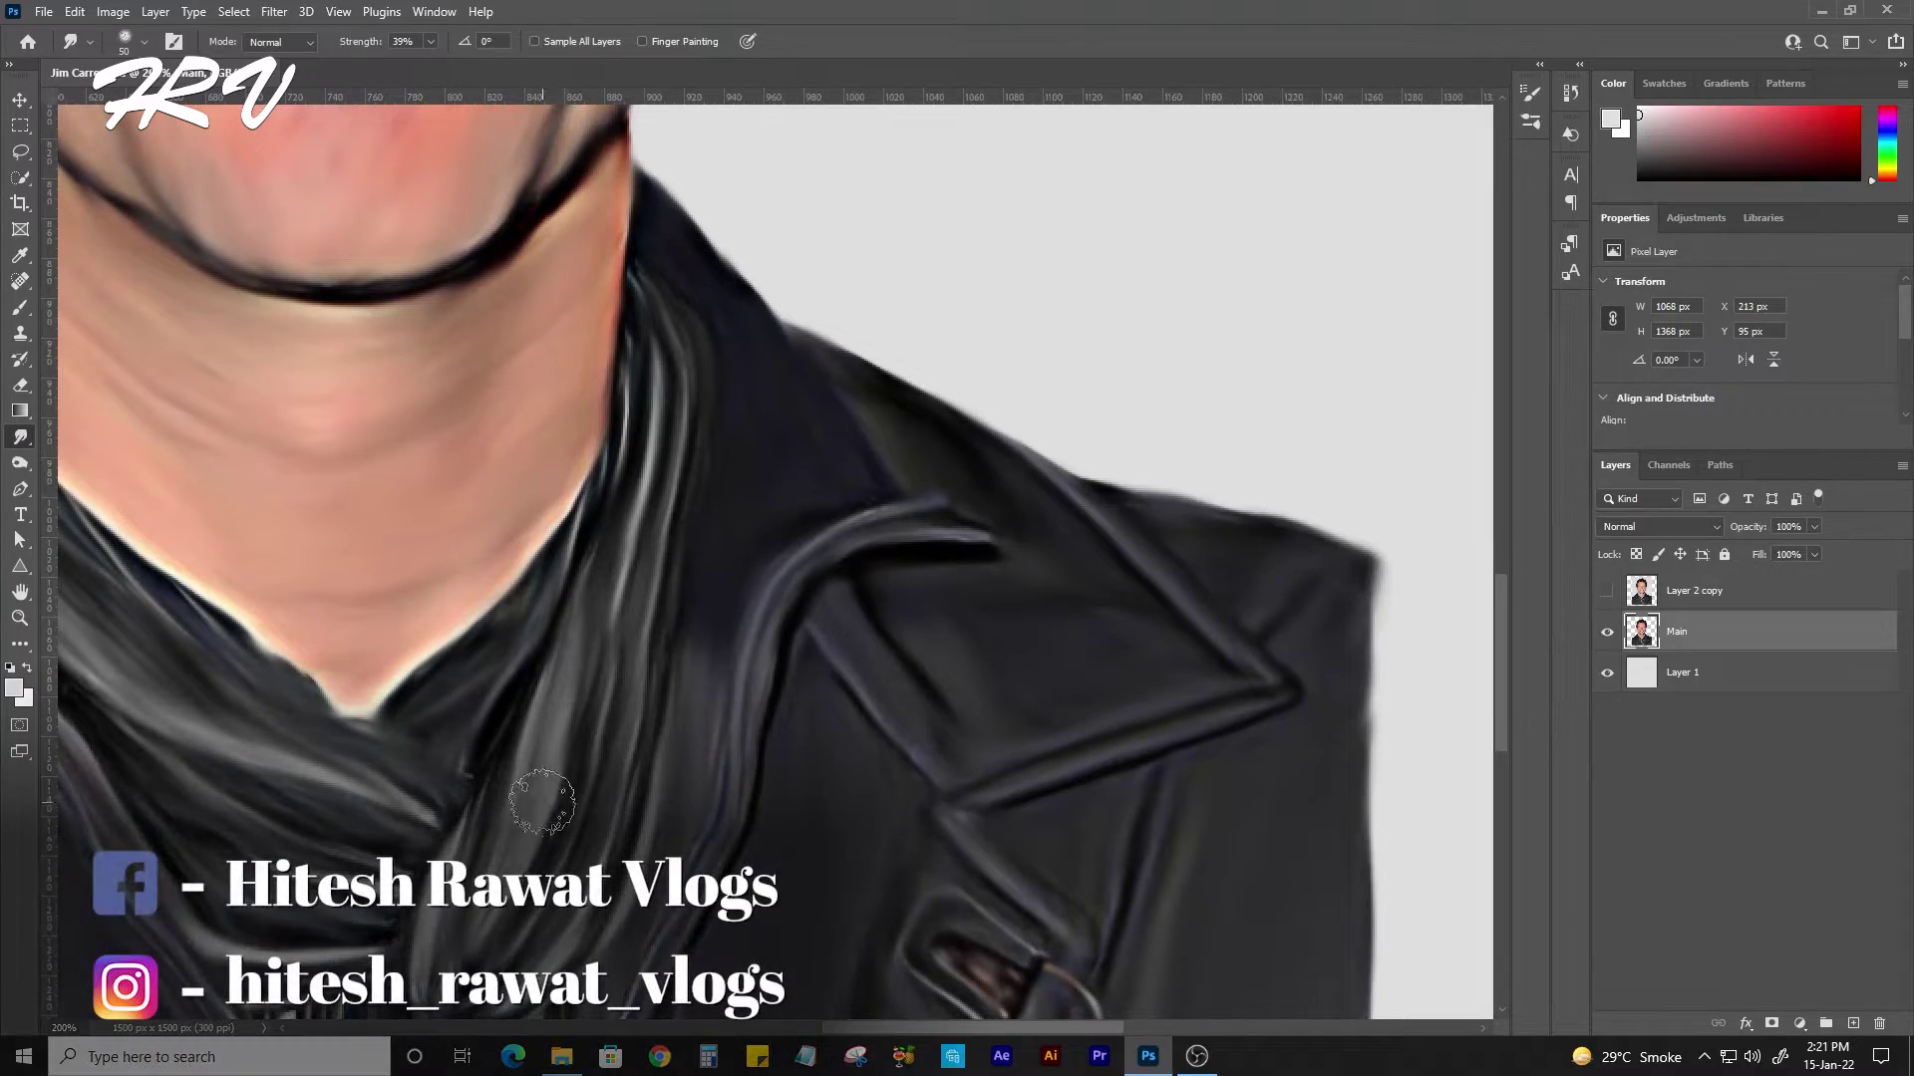
Zoom back in on the face and set the smudge brush to the 35 px preset shrunk to 10.
{"action": "key", "text": "ctrl+0"}
{"action": "scroll", "coordinate": [683, 556], "scroll_direction": "up", "scroll_amount": 2}
{"action": "scroll", "coordinate": [940, 671], "scroll_direction": "up", "scroll_amount": 2}
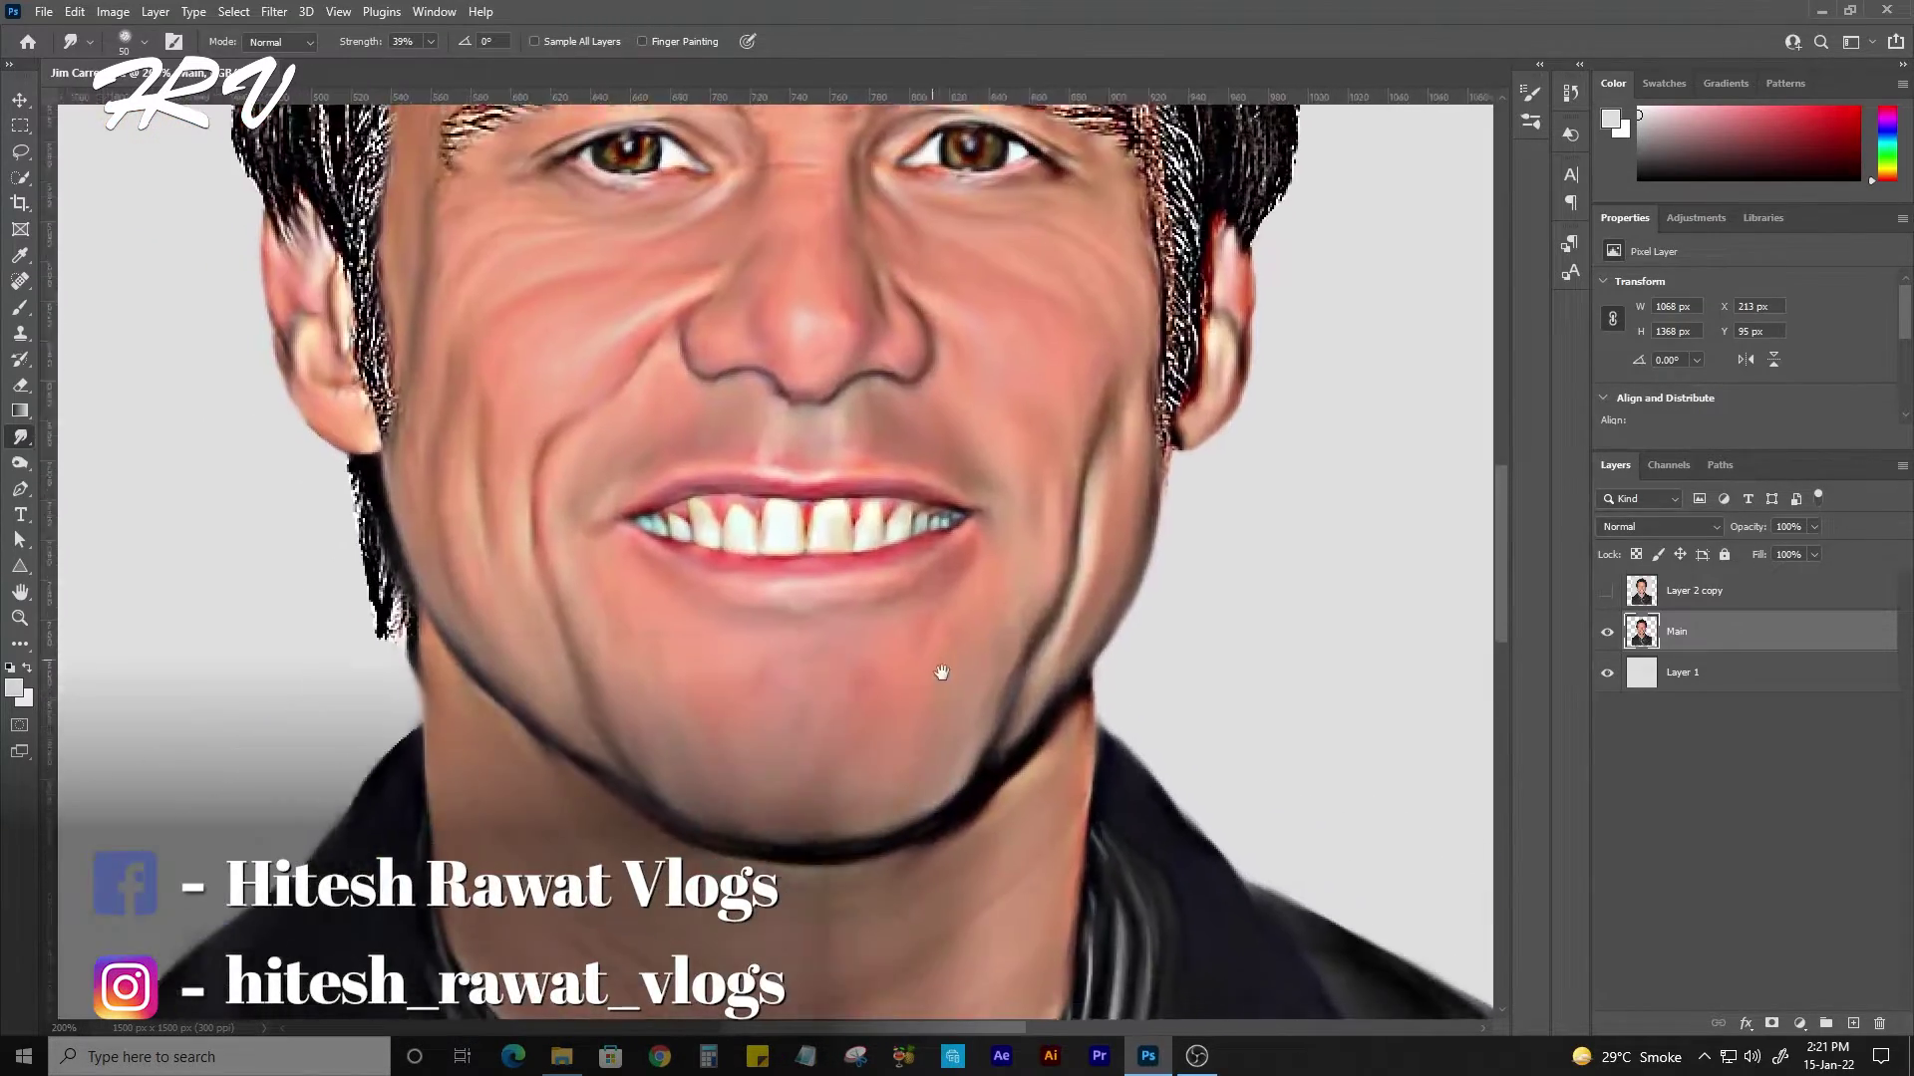
{"action": "scroll", "coordinate": [906, 427], "scroll_direction": "up", "scroll_amount": 2}
{"action": "scroll", "coordinate": [906, 427], "scroll_direction": "down", "scroll_amount": 1}
{"action": "scroll", "coordinate": [884, 542], "scroll_direction": "up", "scroll_amount": 8}
{"action": "scroll", "coordinate": [868, 698], "scroll_direction": "up", "scroll_amount": 2}
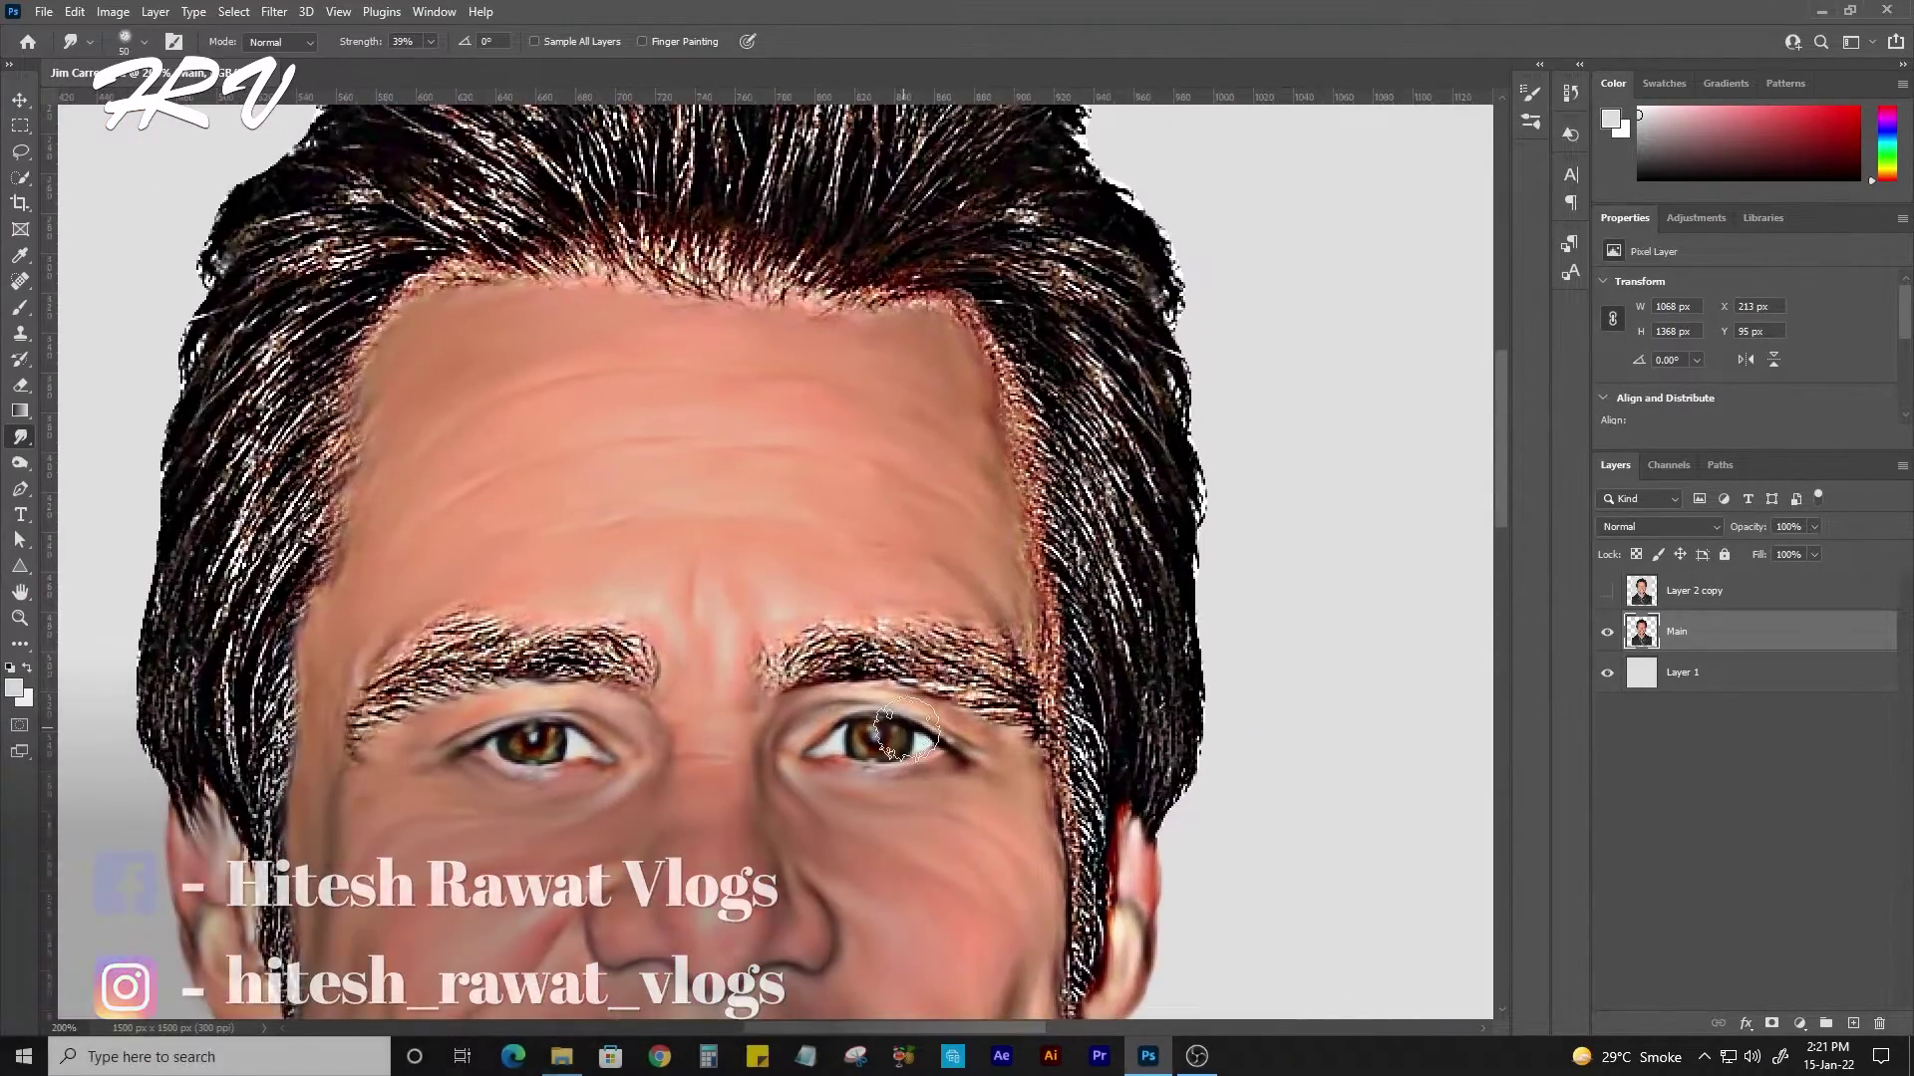
{"action": "right_click", "coordinate": [1103, 204]}
{"action": "left_click", "coordinate": [1211, 470]}
{"action": "key", "text": "Return"}
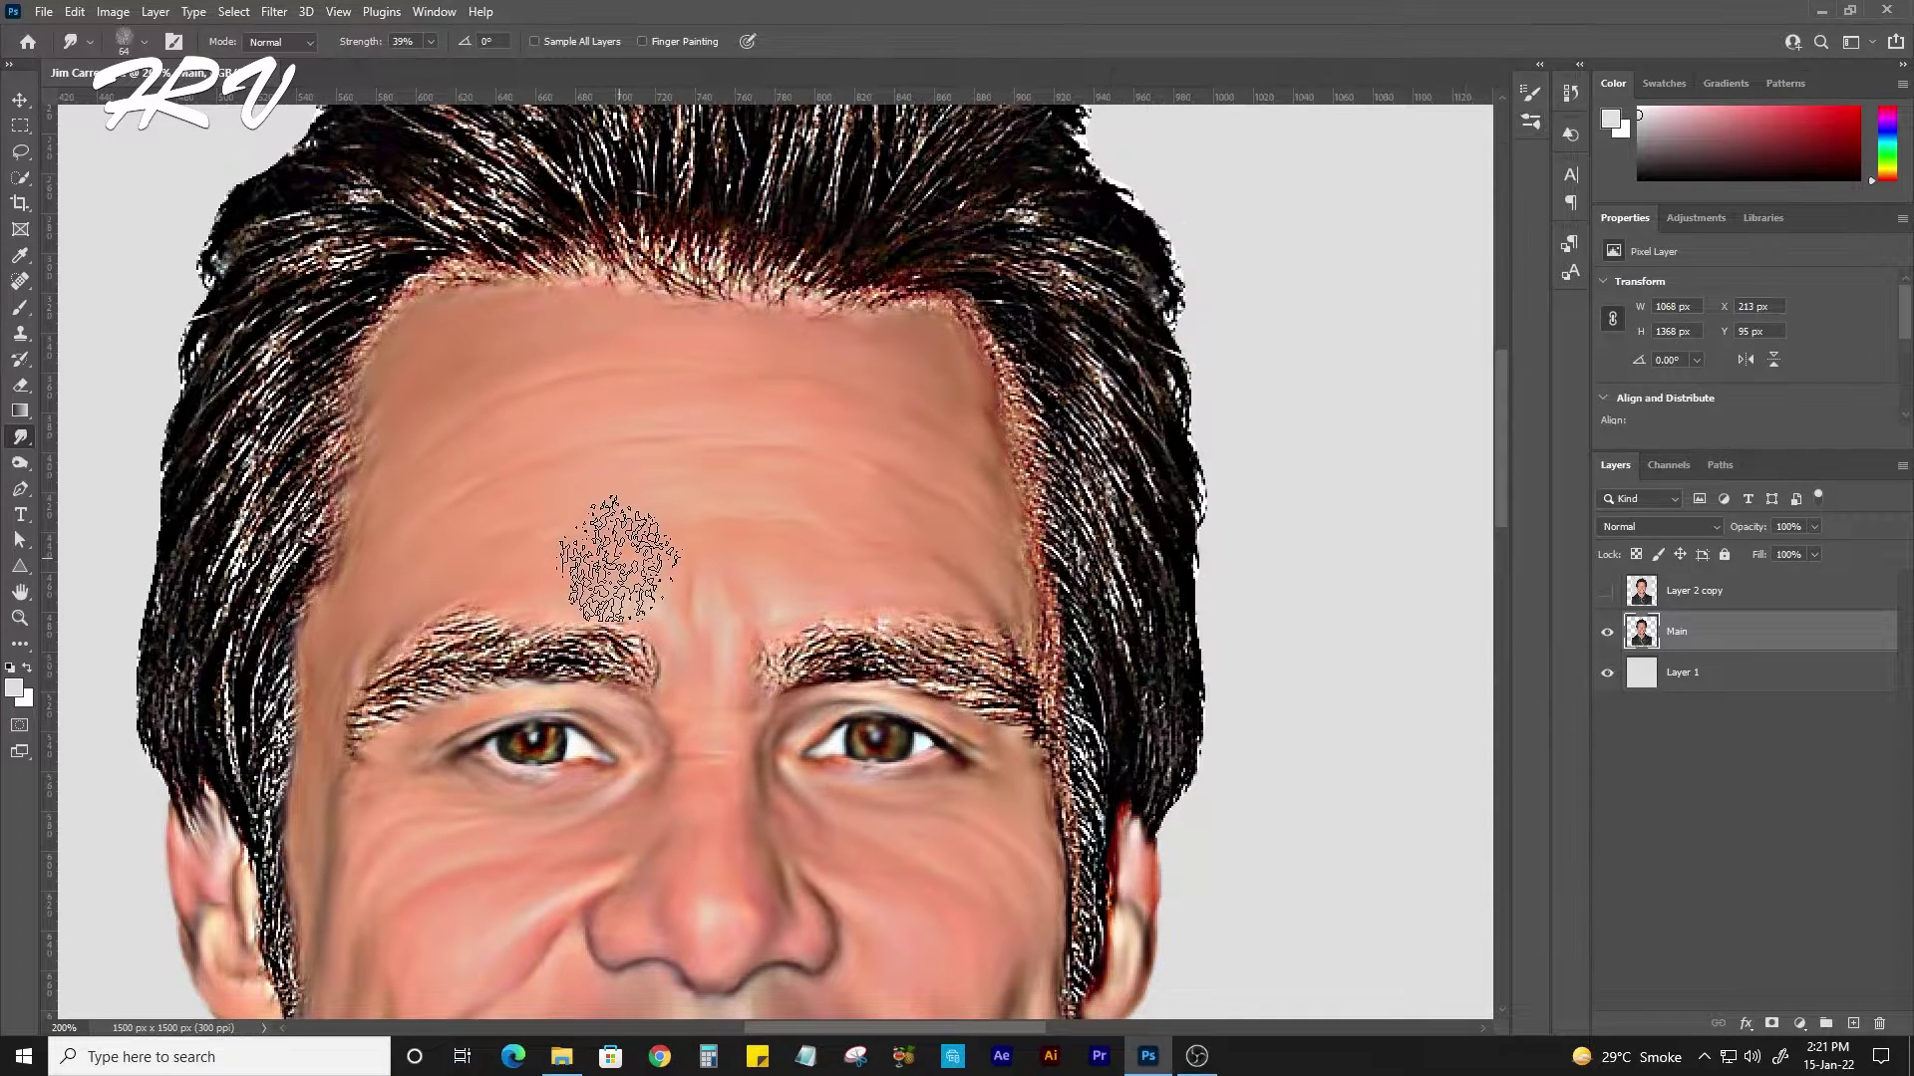
{"action": "key", "text": "bracketleft"}
{"action": "key", "text": "bracketleft"}
{"action": "key", "text": "bracketleft"}
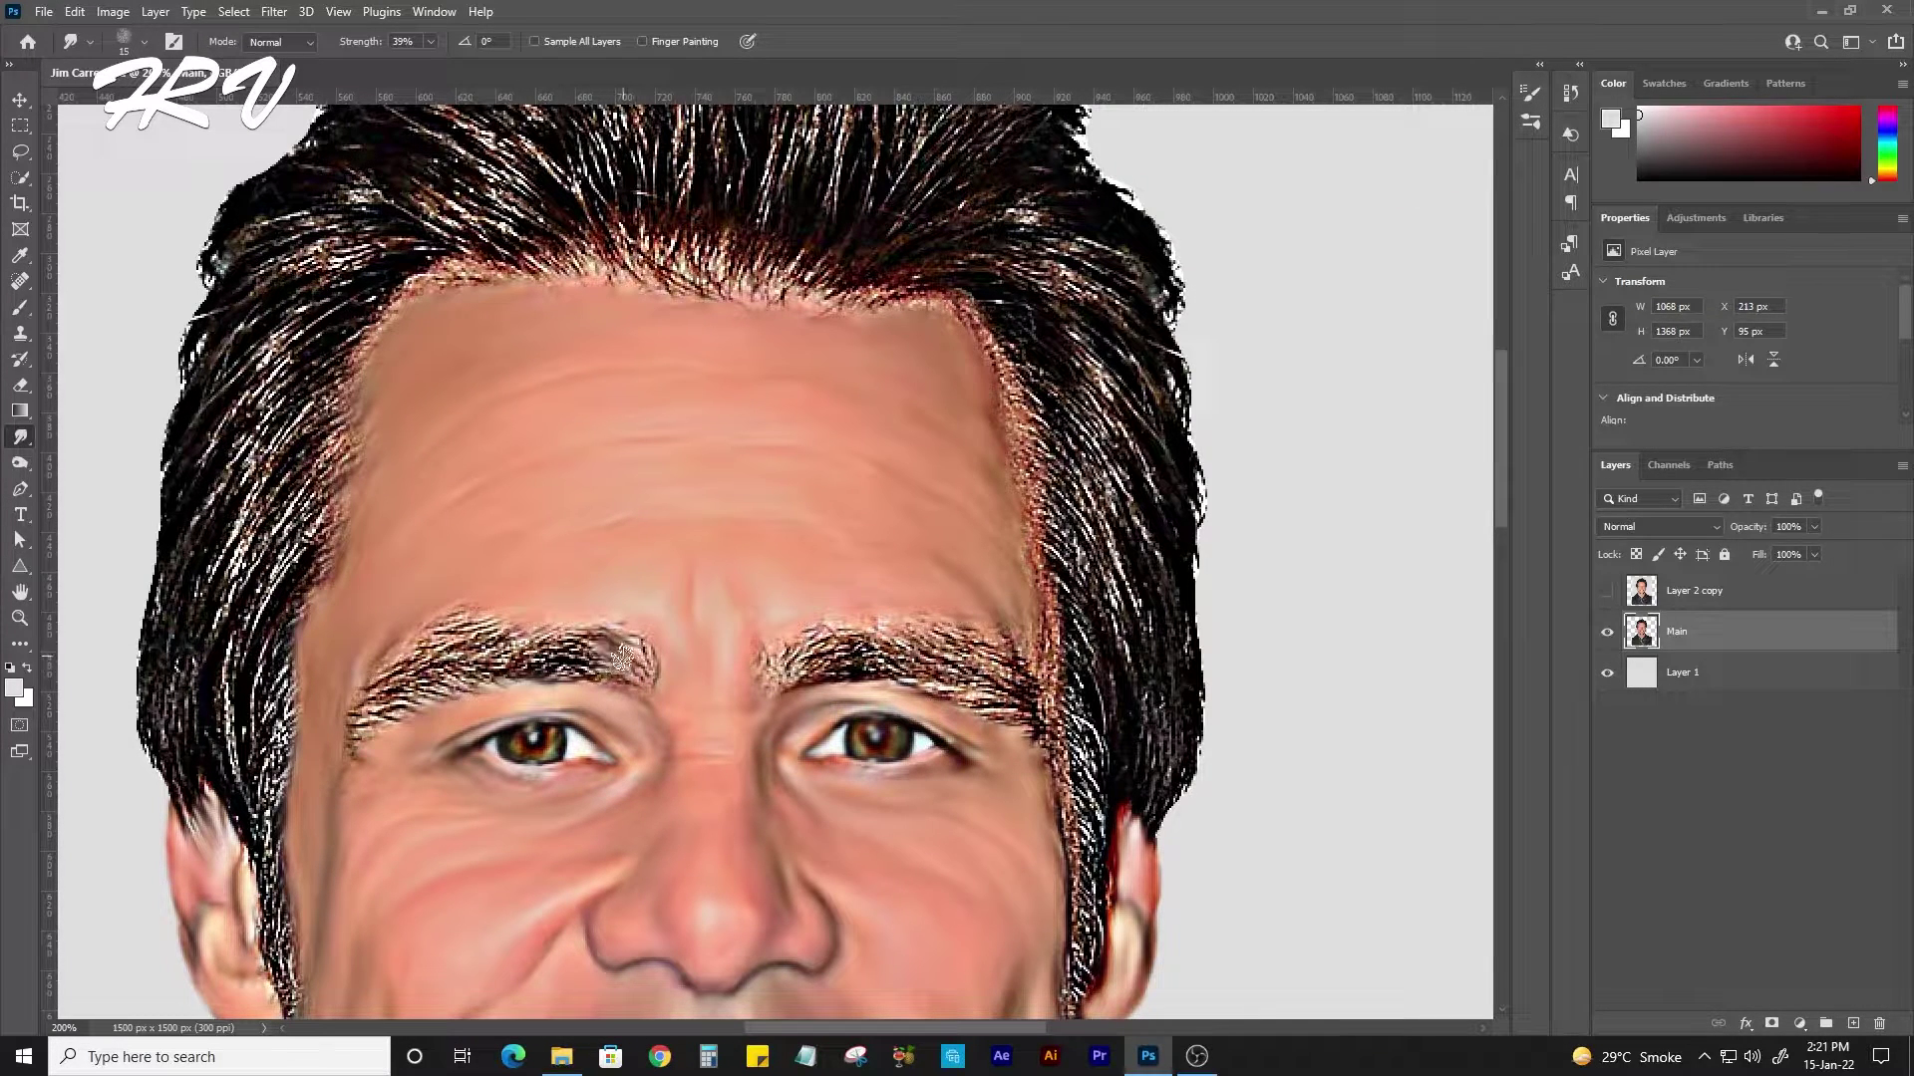
Smudge the left and right eyebrows darker.
{"action": "mouse_move", "coordinate": [541, 655]}
{"action": "left_mouse_down"}
{"action": "mouse_move", "coordinate": [503, 681]}
{"action": "mouse_move", "coordinate": [357, 700]}
{"action": "left_mouse_up"}
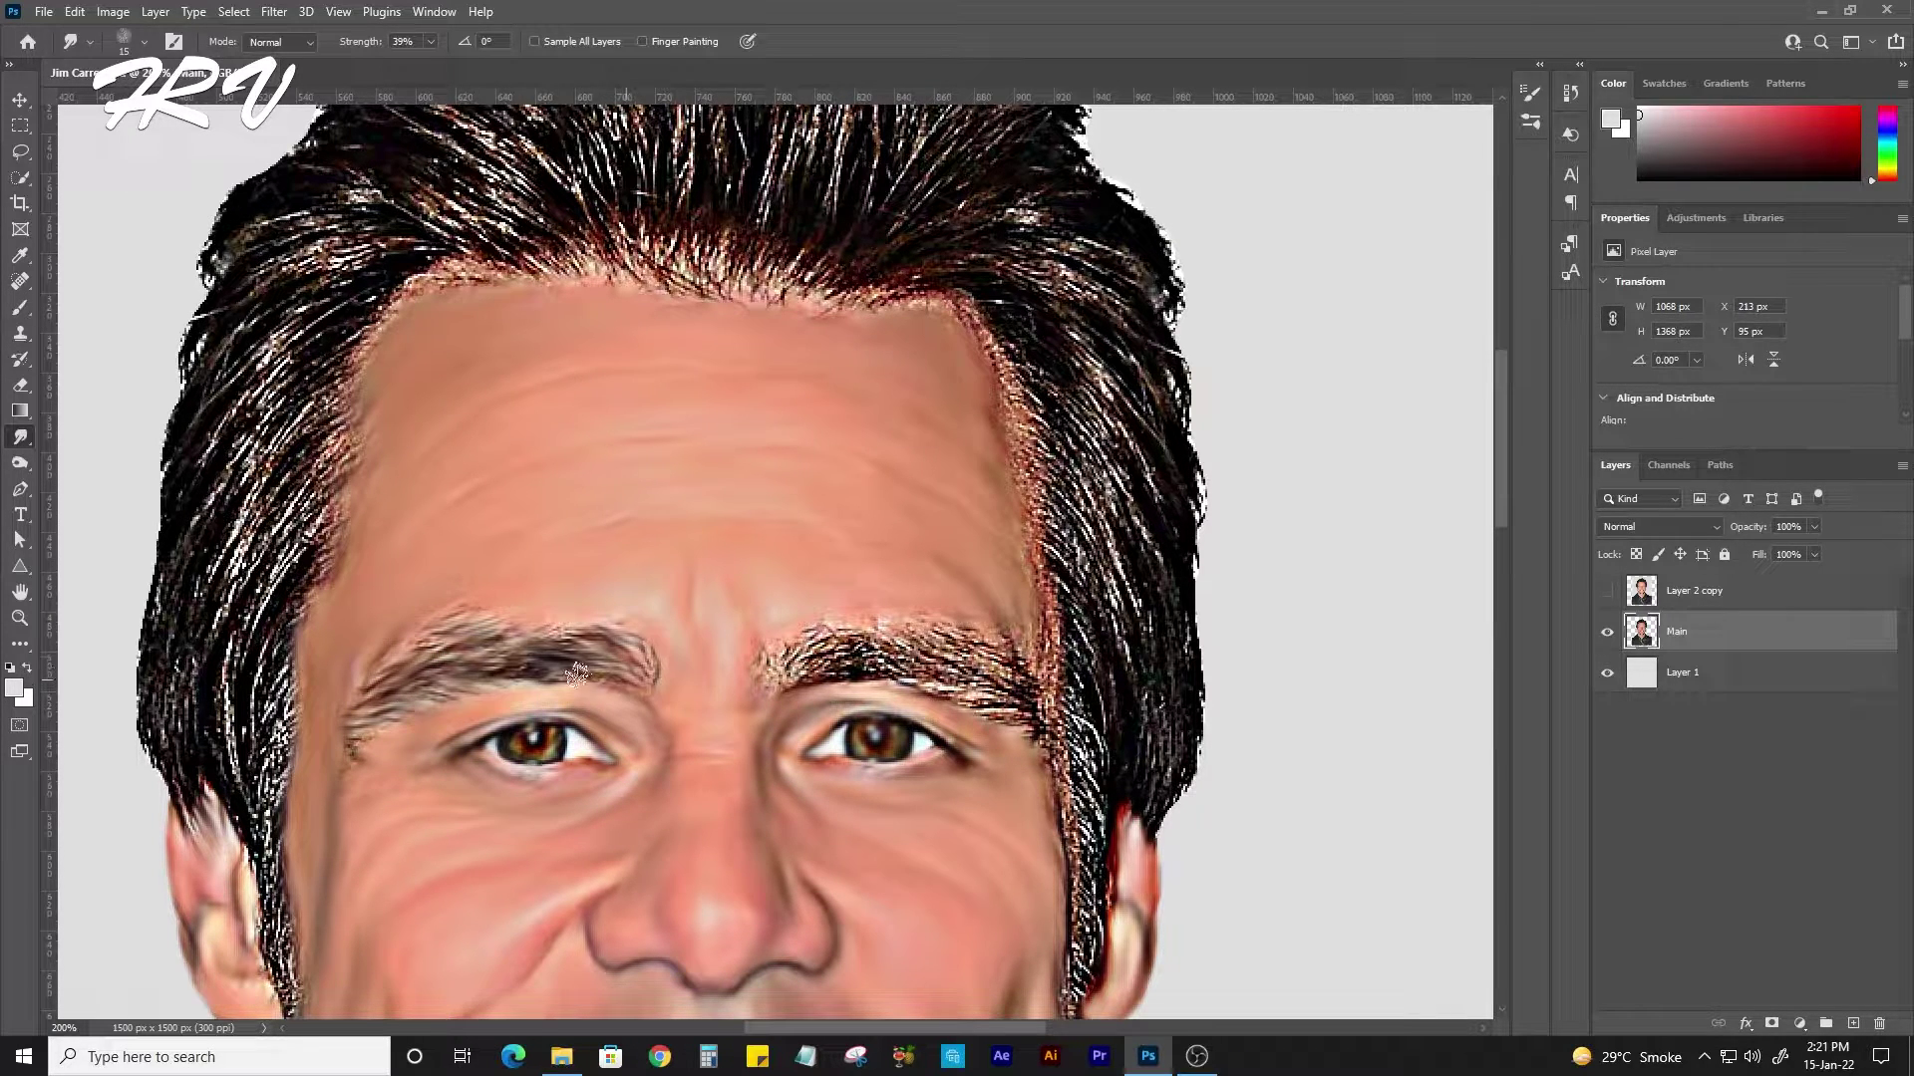
{"action": "scroll", "coordinate": [683, 583], "scroll_direction": "down", "scroll_amount": 2}
{"action": "scroll", "coordinate": [683, 583], "scroll_direction": "right", "scroll_amount": 2}
{"action": "left_click_drag", "start_coordinate": [734, 573], "coordinate": [847, 583]}
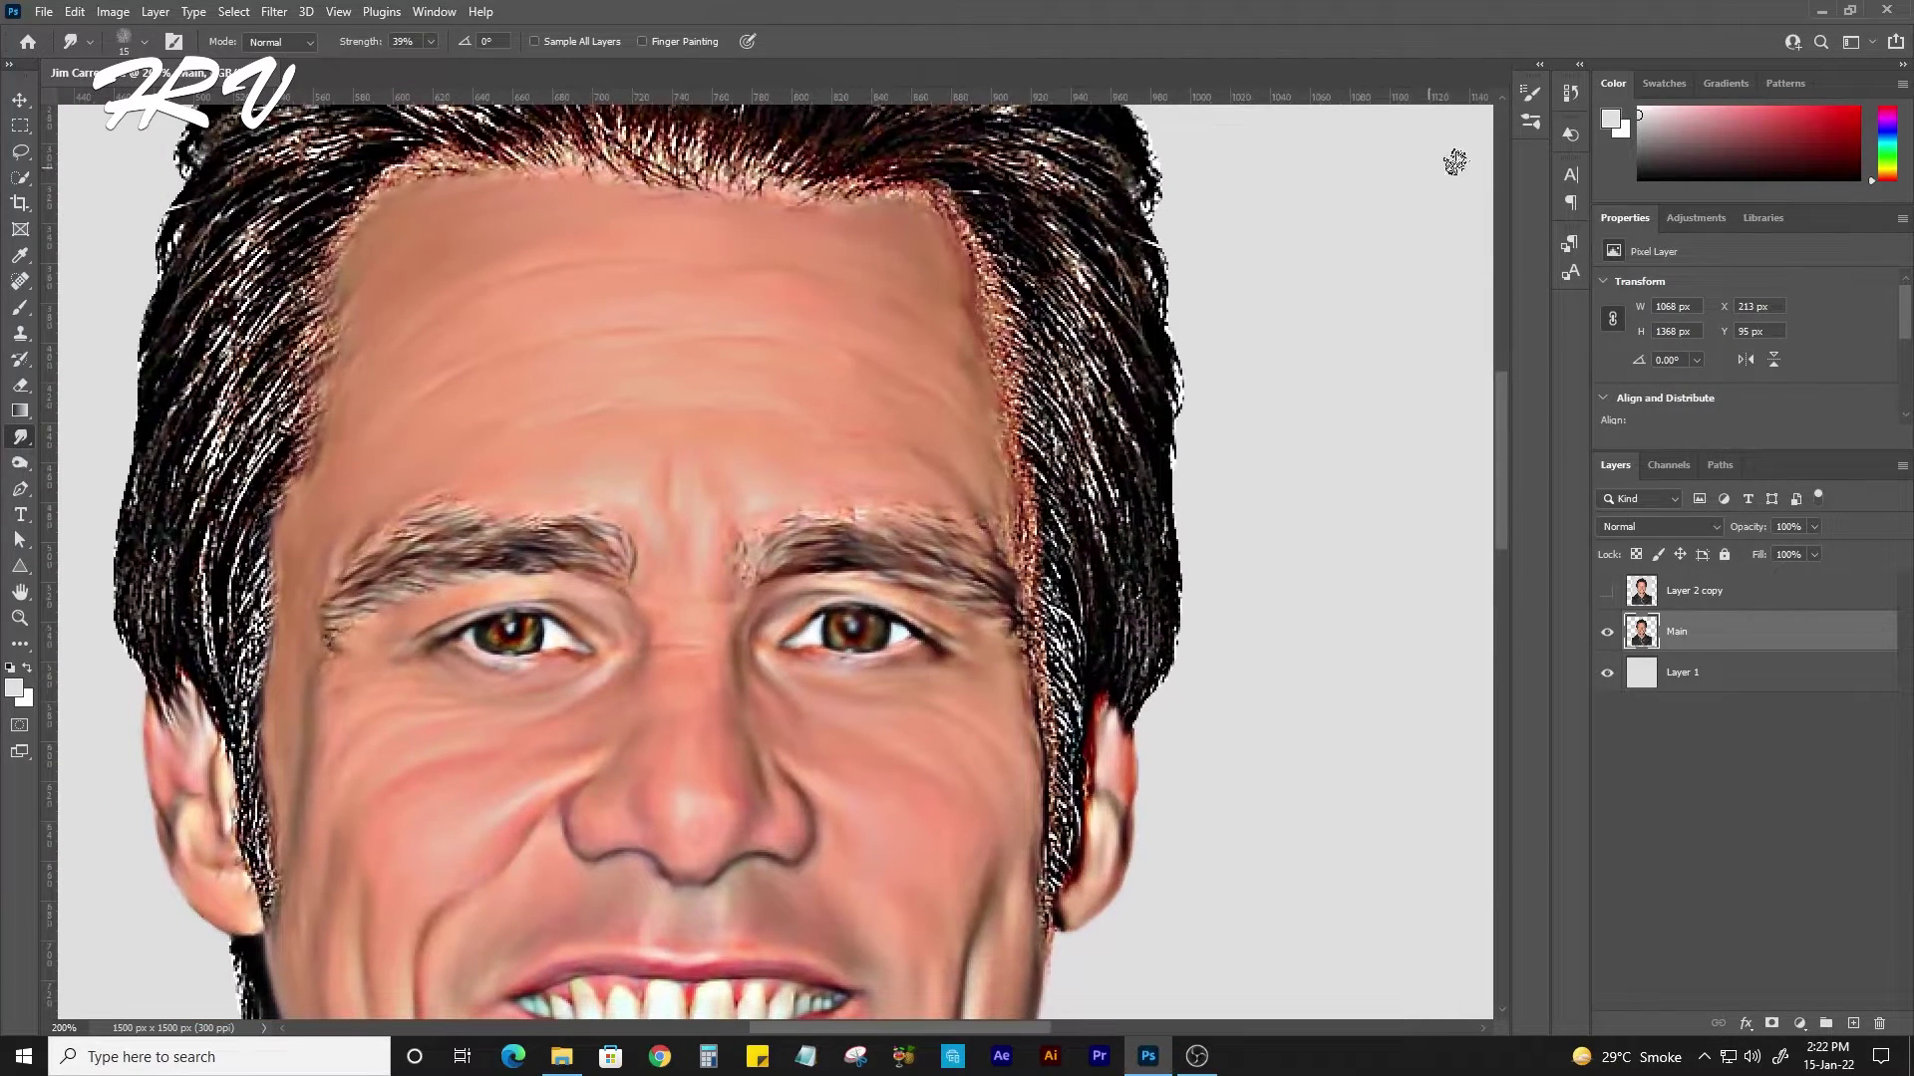
Switch to the 64 px brush preset and shrink it to a 20 px smudge brush for the hair.
{"action": "left_click", "coordinate": [1530, 121]}
{"action": "left_click", "coordinate": [1475, 85]}
{"action": "key", "text": "bracketleft"}
{"action": "key", "text": "bracketleft"}
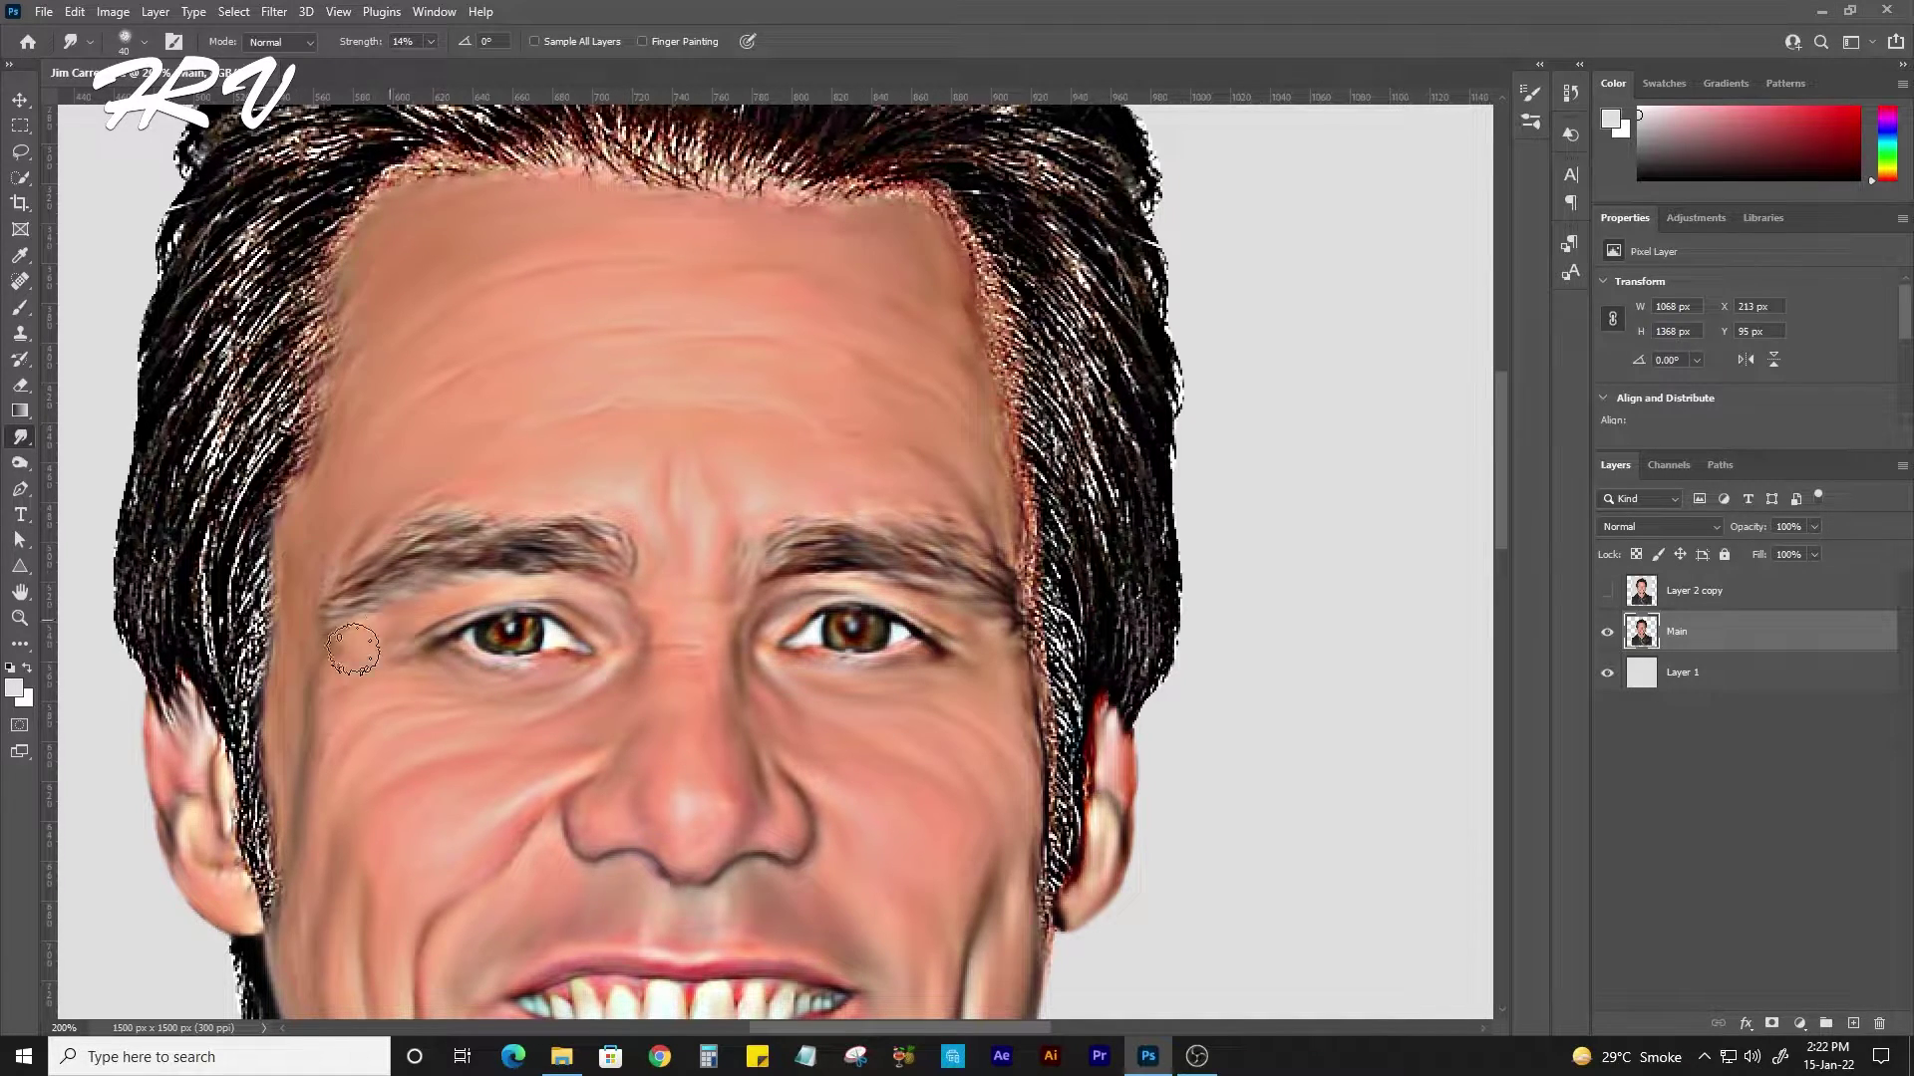
{"action": "key", "text": "ctrl+minus"}
{"action": "key", "text": "ctrl+plus"}
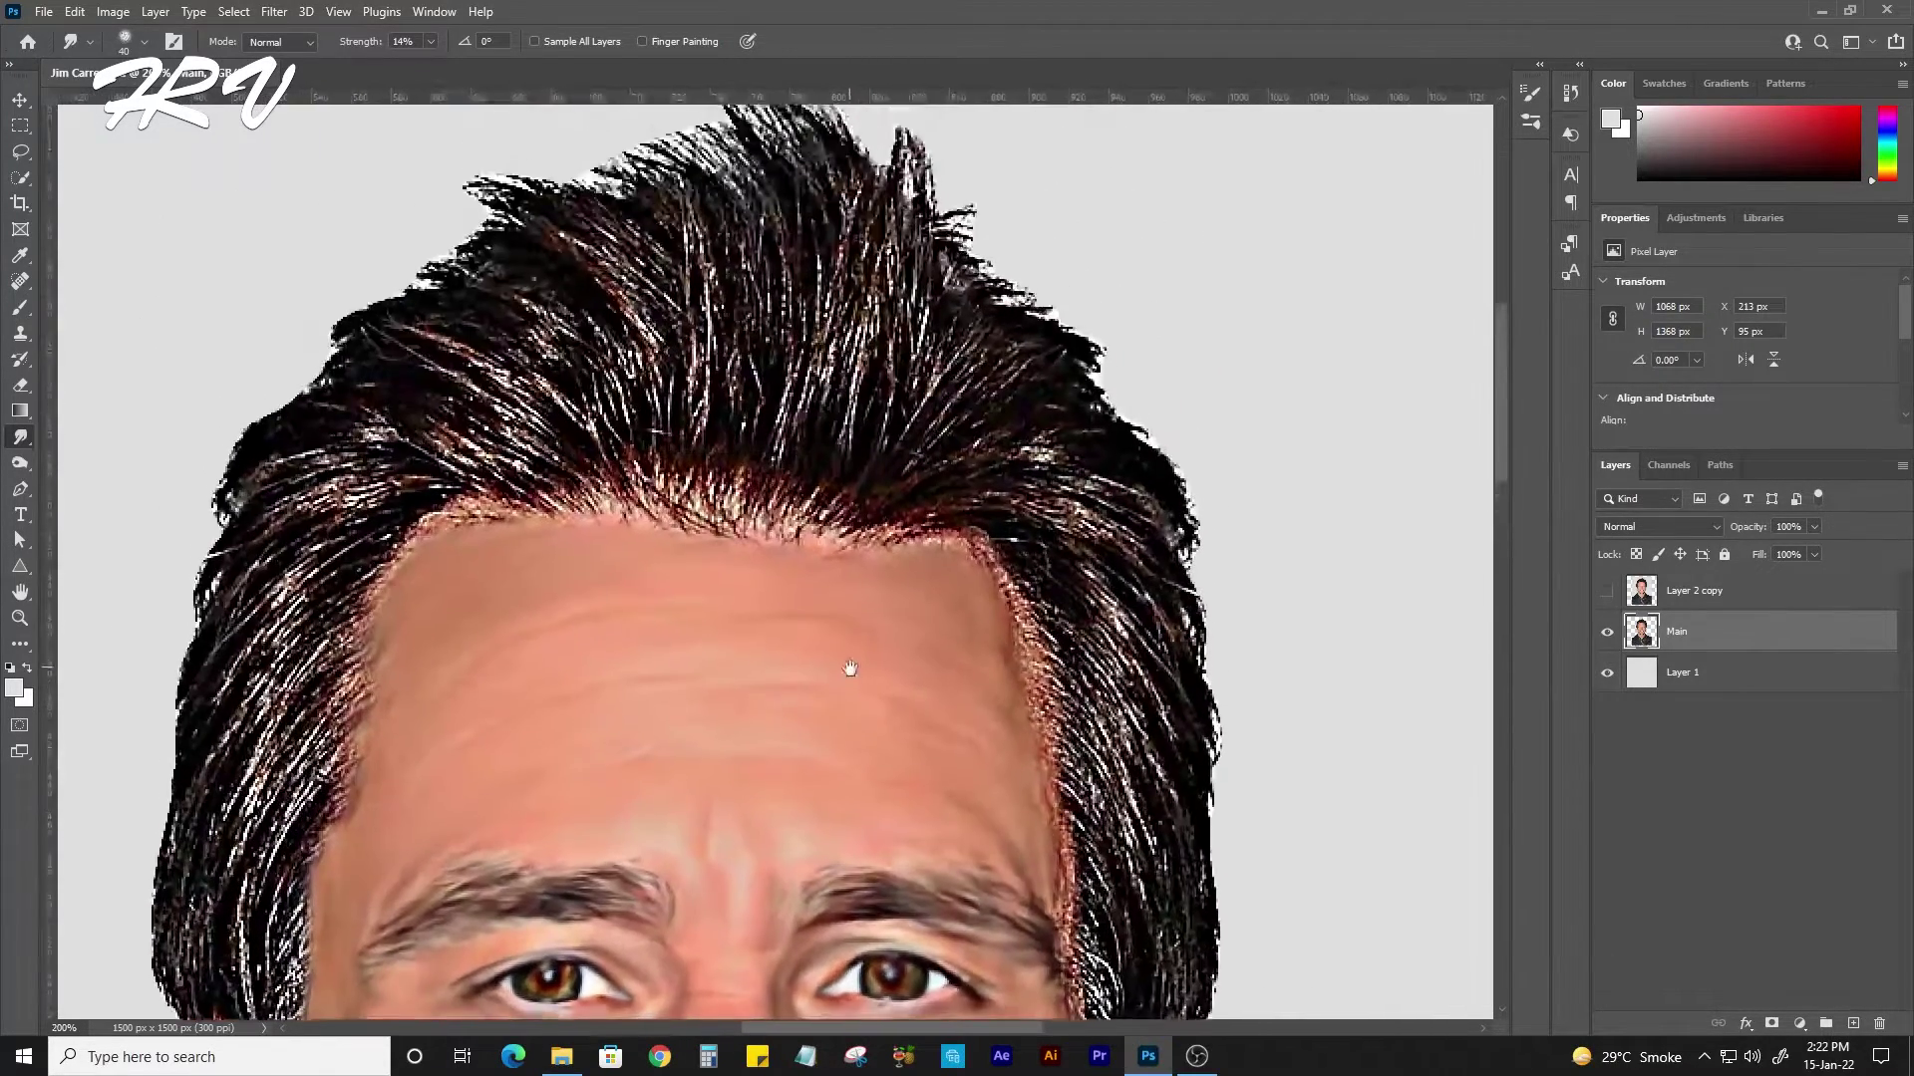
{"action": "right_click", "coordinate": [1106, 419]}
{"action": "left_click", "coordinate": [1211, 468]}
{"action": "key", "text": "Return"}
{"action": "key", "text": "bracketleft"}
{"action": "key", "text": "bracketleft"}
{"action": "key", "text": "bracketleft"}
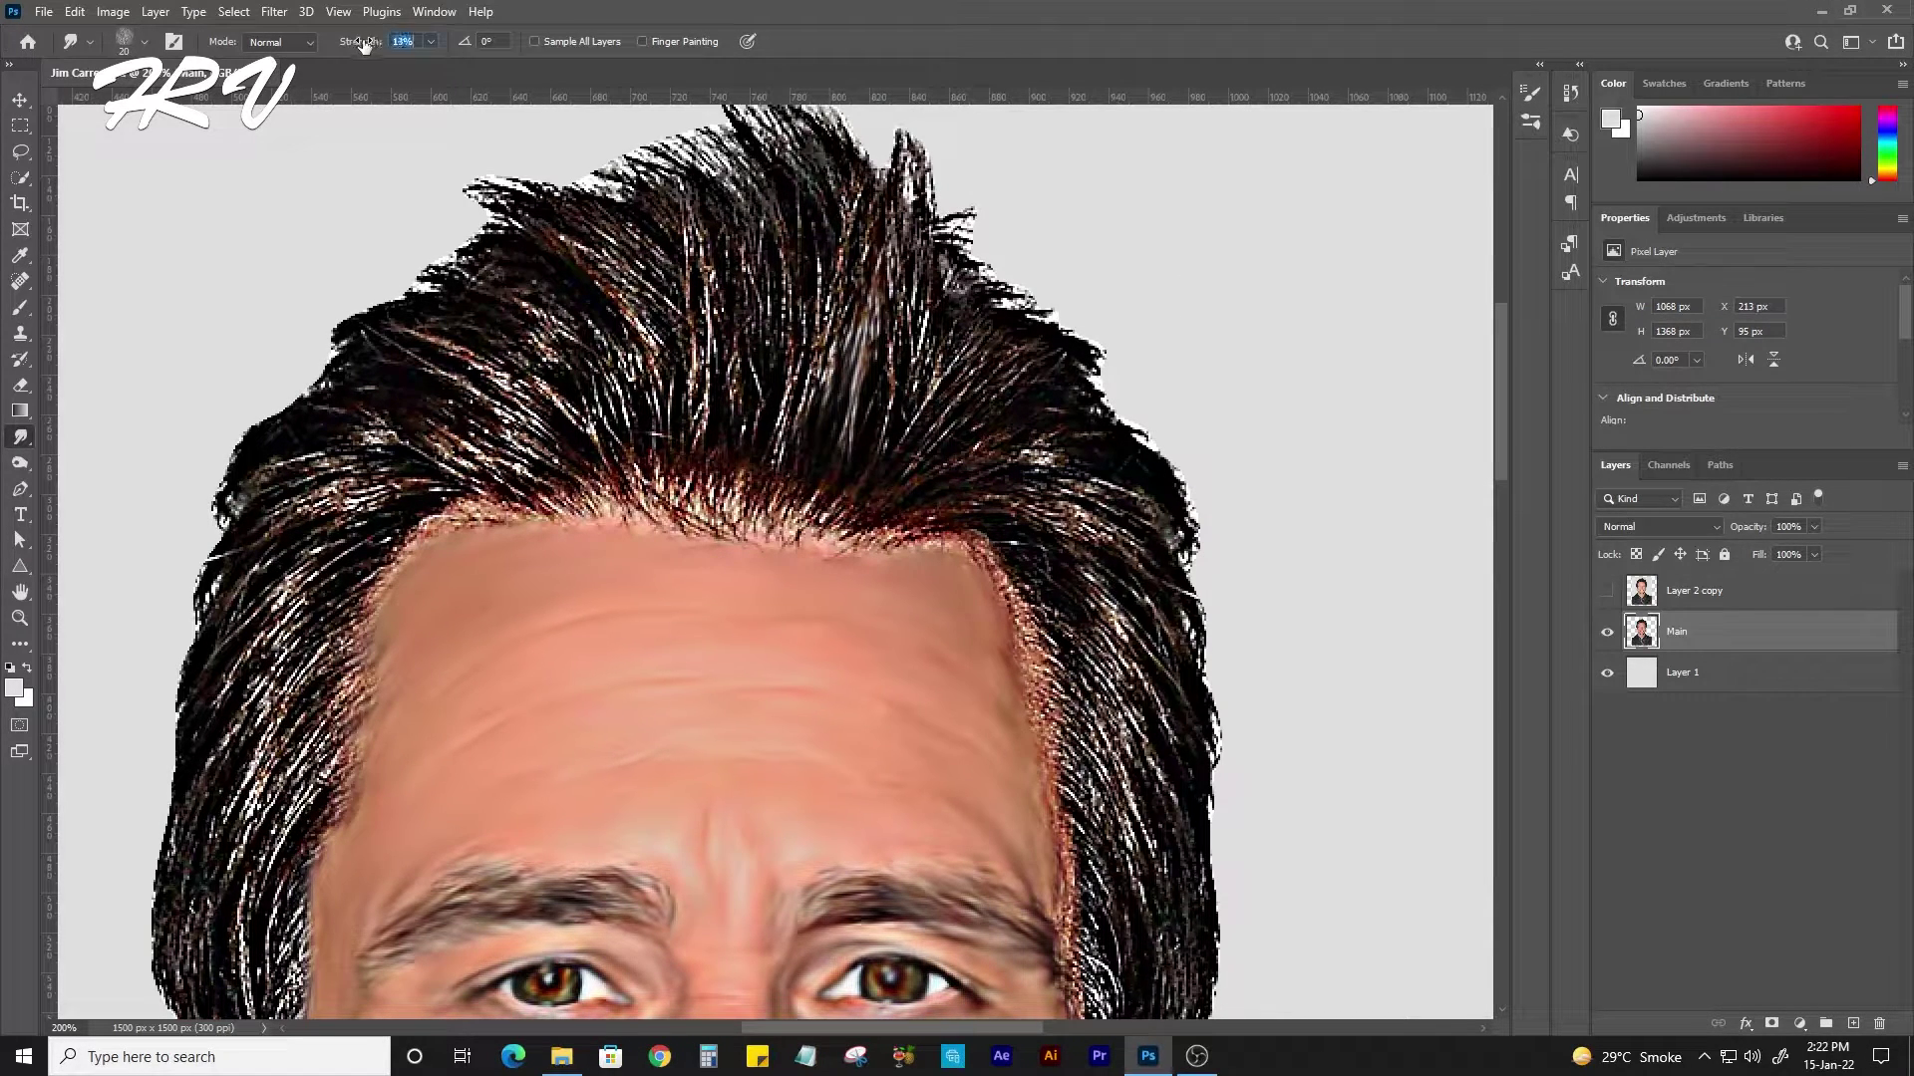
Pull the crown hair upward into longer spikes against the background.
{"action": "left_click_drag", "start_coordinate": [935, 357], "coordinate": [902, 140]}
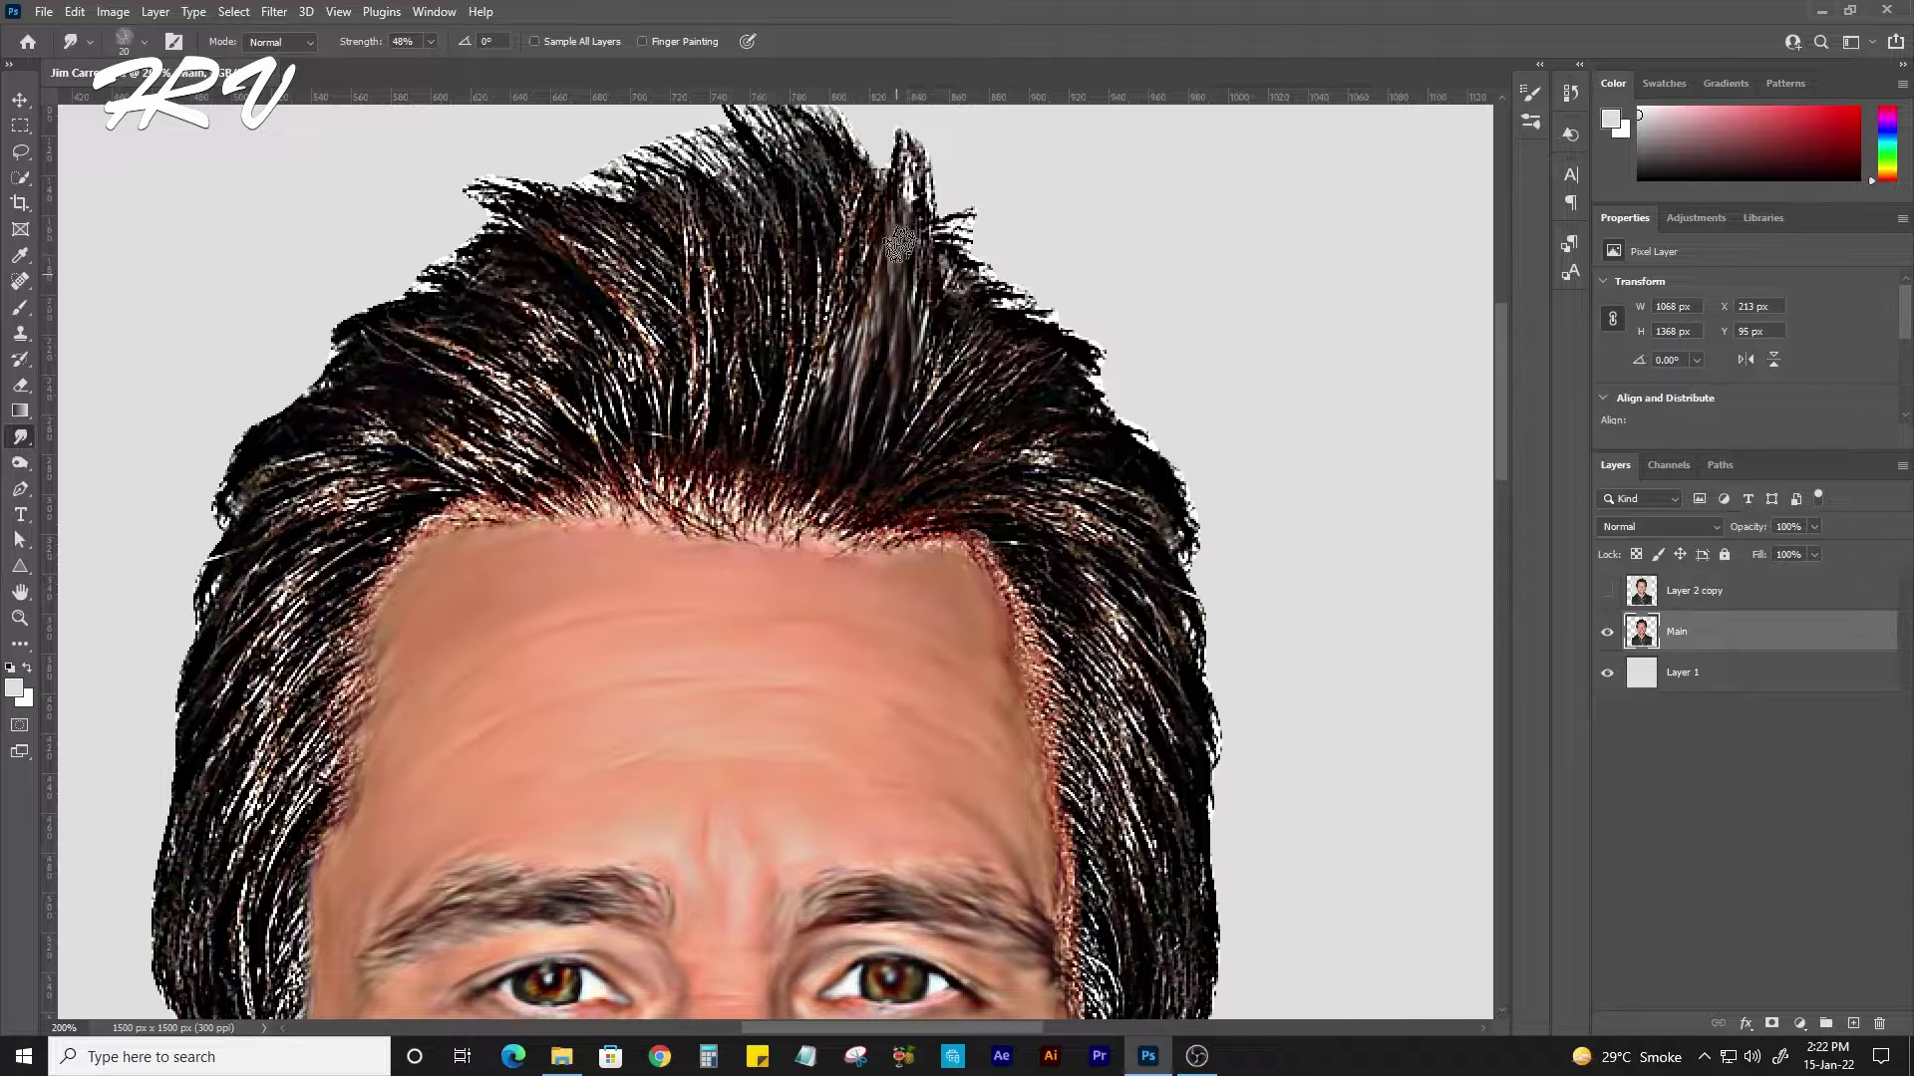
{"action": "left_click_drag", "start_coordinate": [837, 419], "coordinate": [845, 210]}
{"action": "left_click_drag", "start_coordinate": [792, 468], "coordinate": [757, 204]}
{"action": "mouse_move", "coordinate": [822, 253]}
{"action": "left_mouse_down"}
{"action": "mouse_move", "coordinate": [812, 417]}
{"action": "mouse_move", "coordinate": [738, 279]}
{"action": "left_mouse_up"}
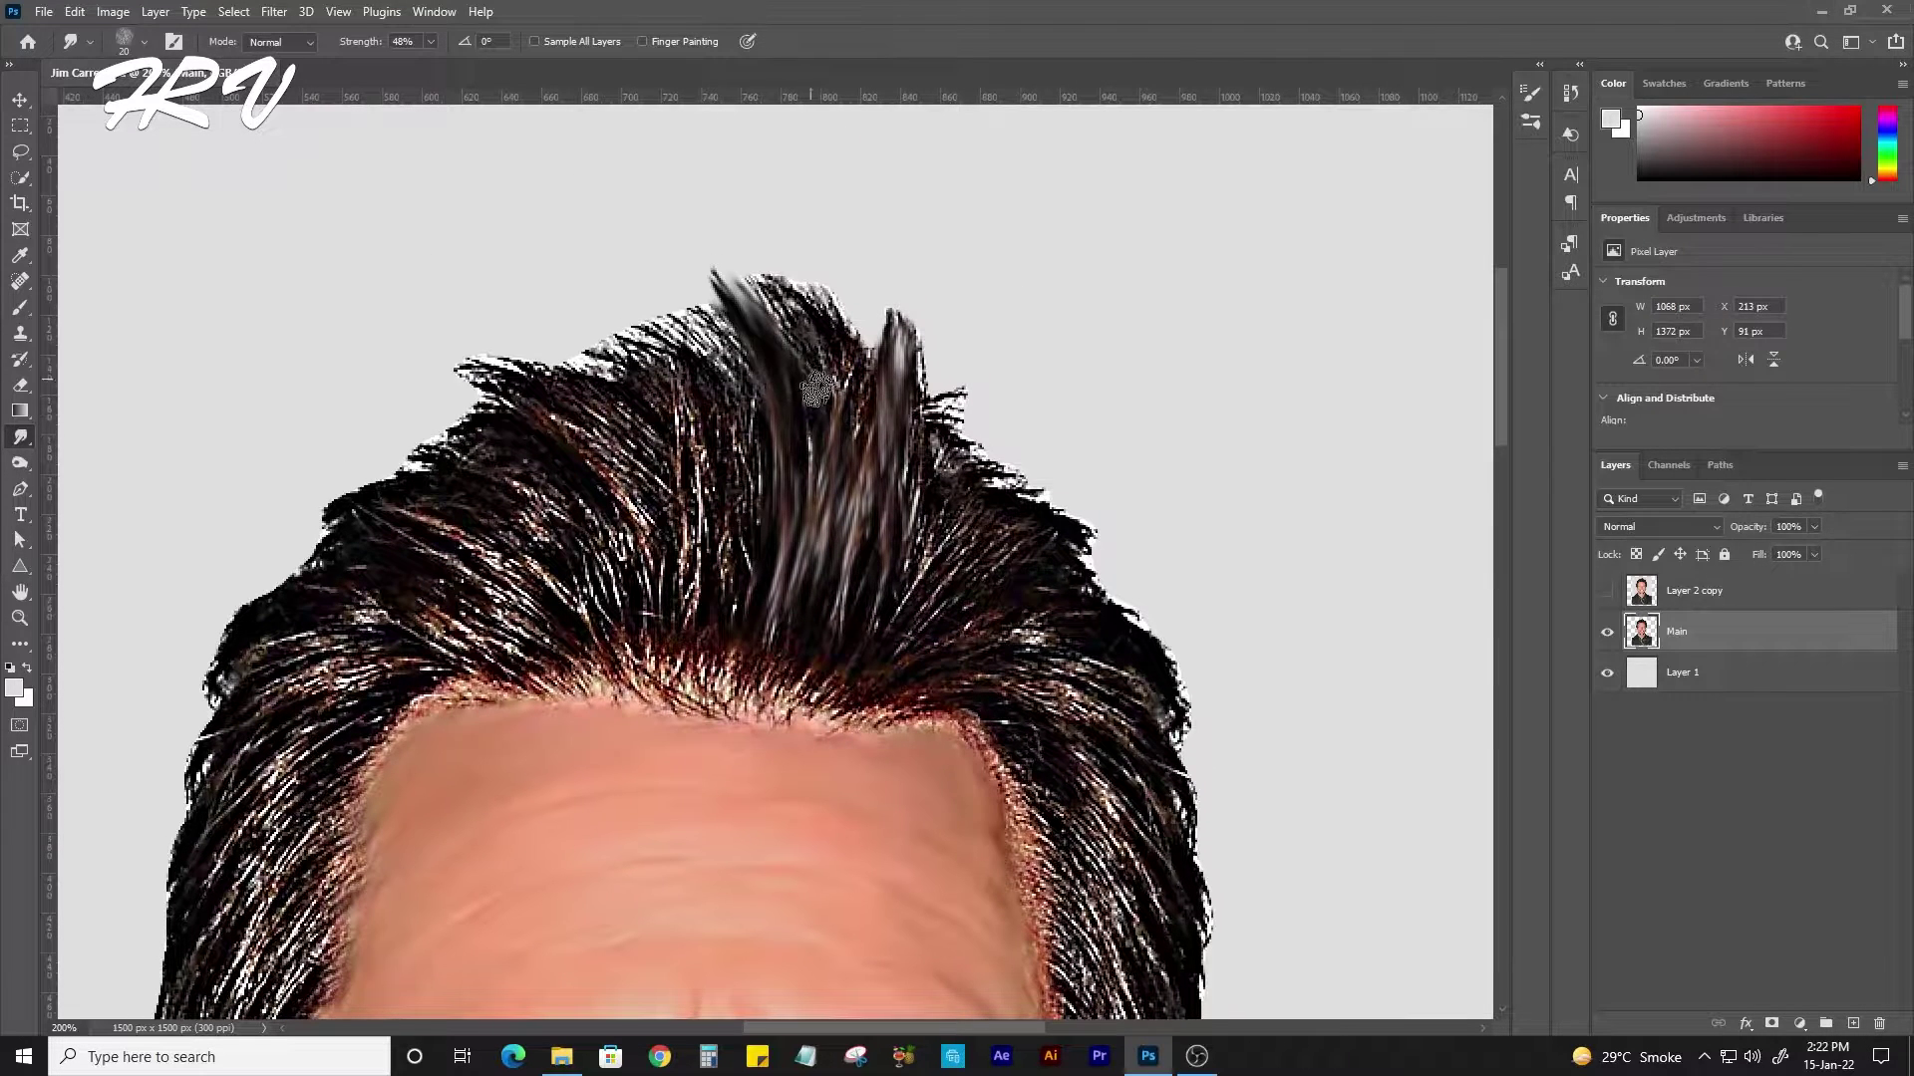
{"action": "left_click_drag", "start_coordinate": [827, 414], "coordinate": [837, 284]}
{"action": "mouse_move", "coordinate": [742, 608]}
{"action": "left_mouse_down"}
{"action": "mouse_move", "coordinate": [723, 389]}
{"action": "mouse_move", "coordinate": [673, 319]}
{"action": "left_mouse_up"}
Stretch the left-centre and left hair outward into streaked strands.
{"action": "left_click_drag", "start_coordinate": [647, 603], "coordinate": [504, 364]}
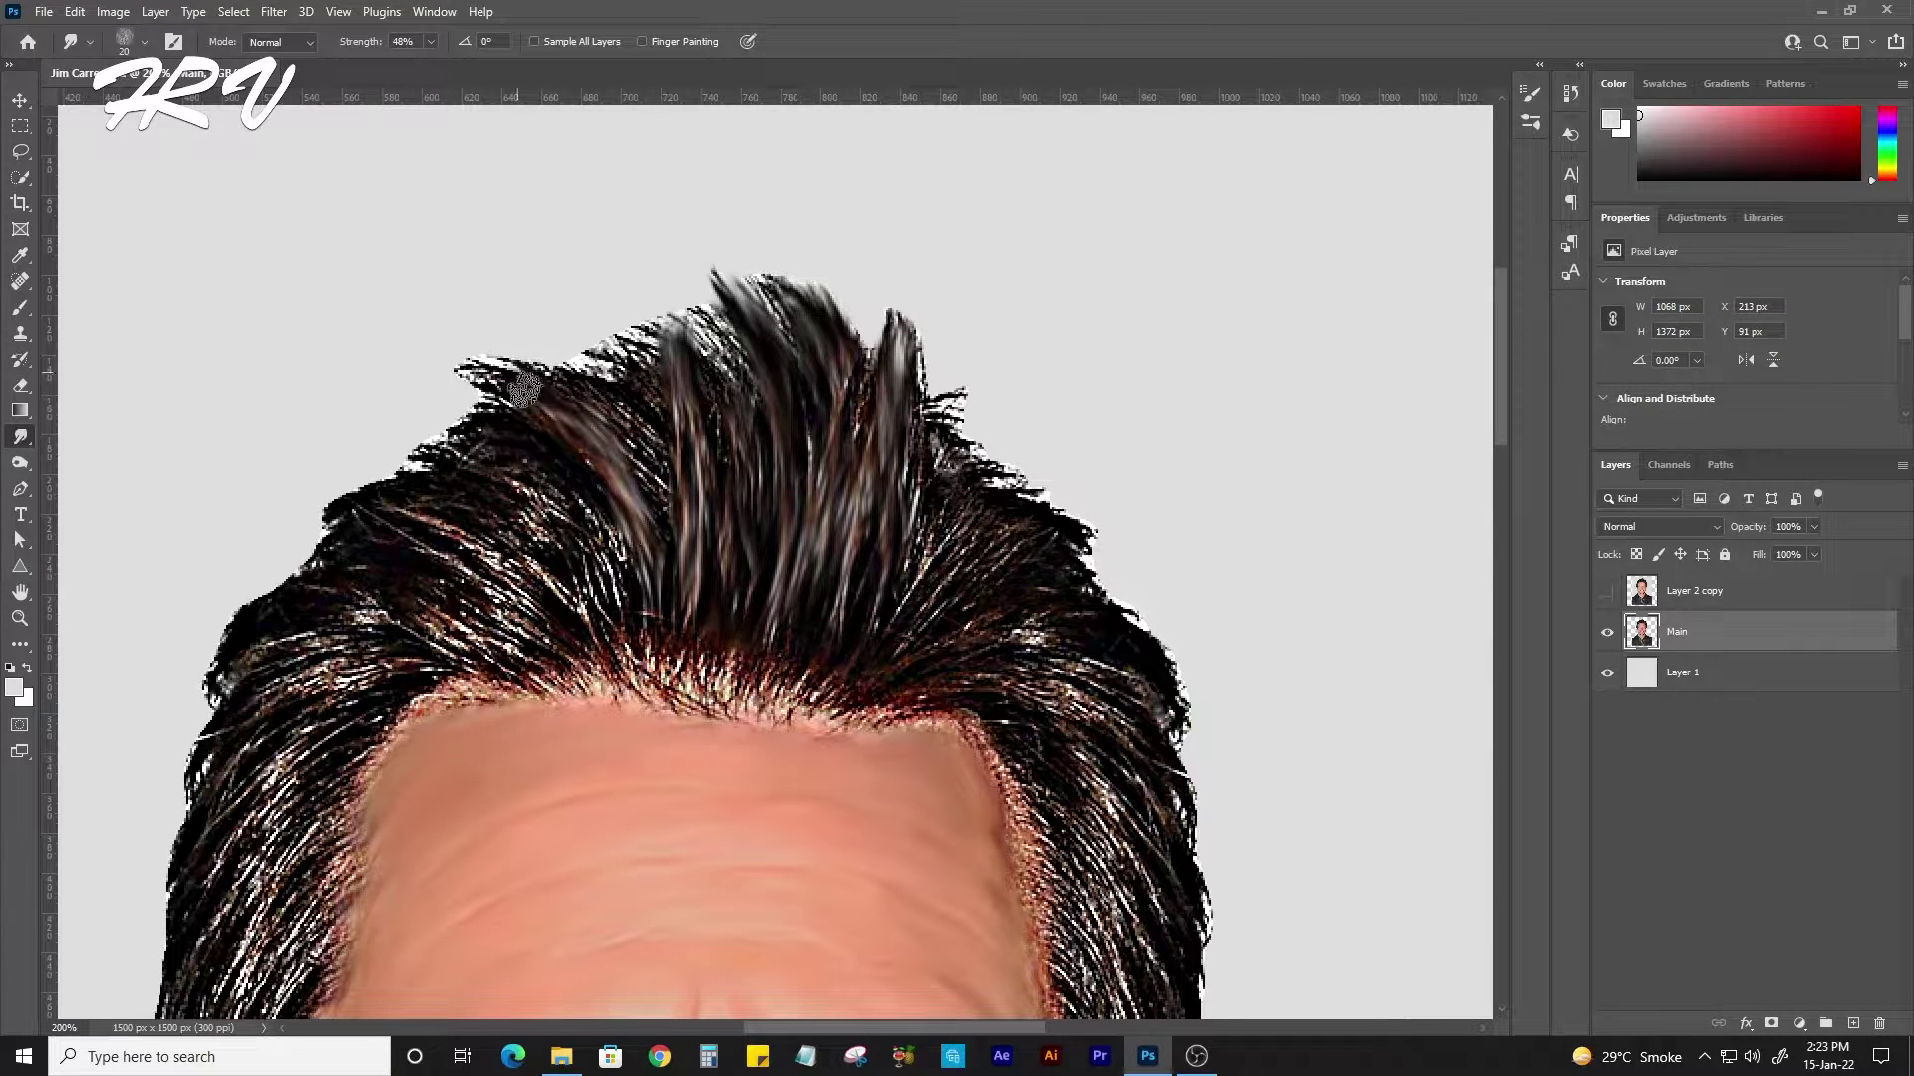
{"action": "mouse_move", "coordinate": [638, 682]}
{"action": "left_mouse_down"}
{"action": "mouse_move", "coordinate": [598, 558]}
{"action": "mouse_move", "coordinate": [484, 453]}
{"action": "left_mouse_up"}
{"action": "mouse_move", "coordinate": [573, 608]}
{"action": "left_mouse_down"}
{"action": "mouse_move", "coordinate": [464, 443]}
{"action": "mouse_move", "coordinate": [319, 493]}
{"action": "left_mouse_up"}
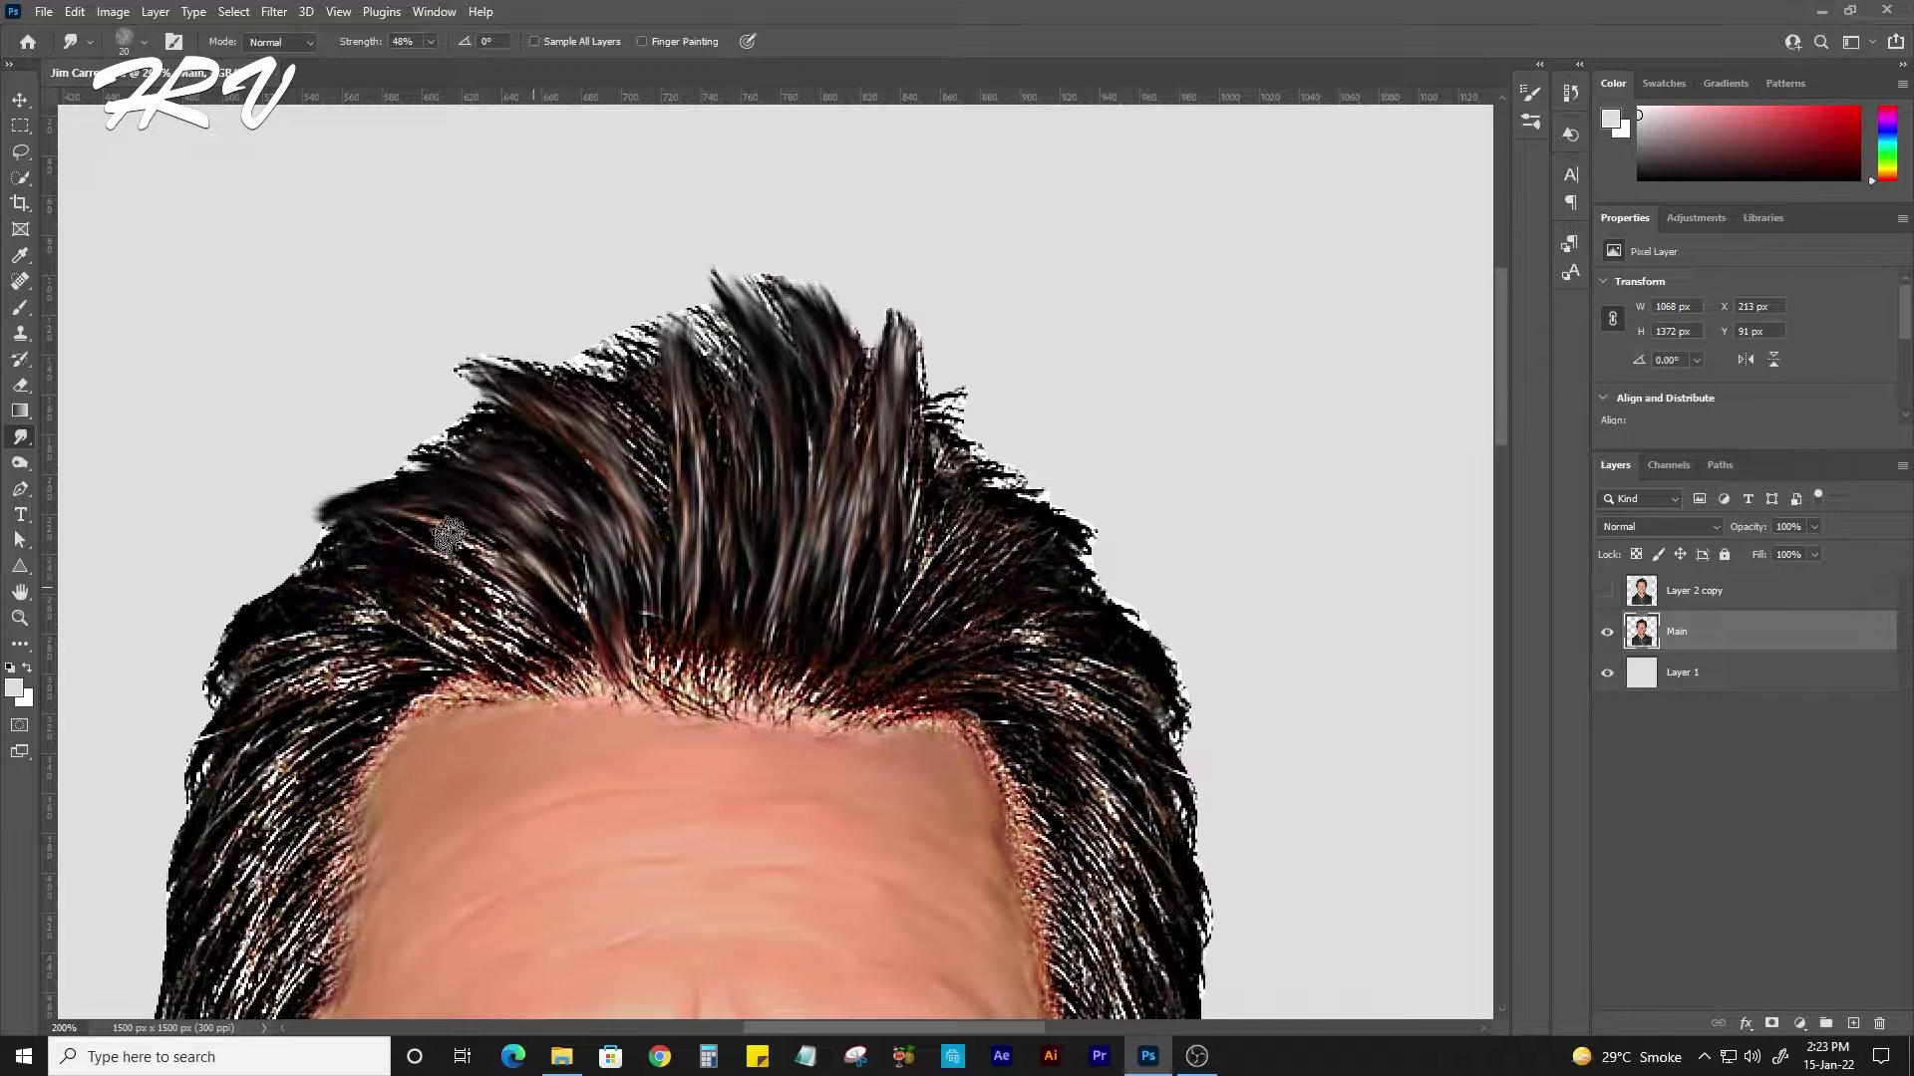
{"action": "mouse_move", "coordinate": [543, 643]}
{"action": "left_mouse_down"}
{"action": "mouse_move", "coordinate": [373, 518]}
{"action": "mouse_move", "coordinate": [239, 649]}
{"action": "mouse_move", "coordinate": [359, 470]}
{"action": "left_mouse_up"}
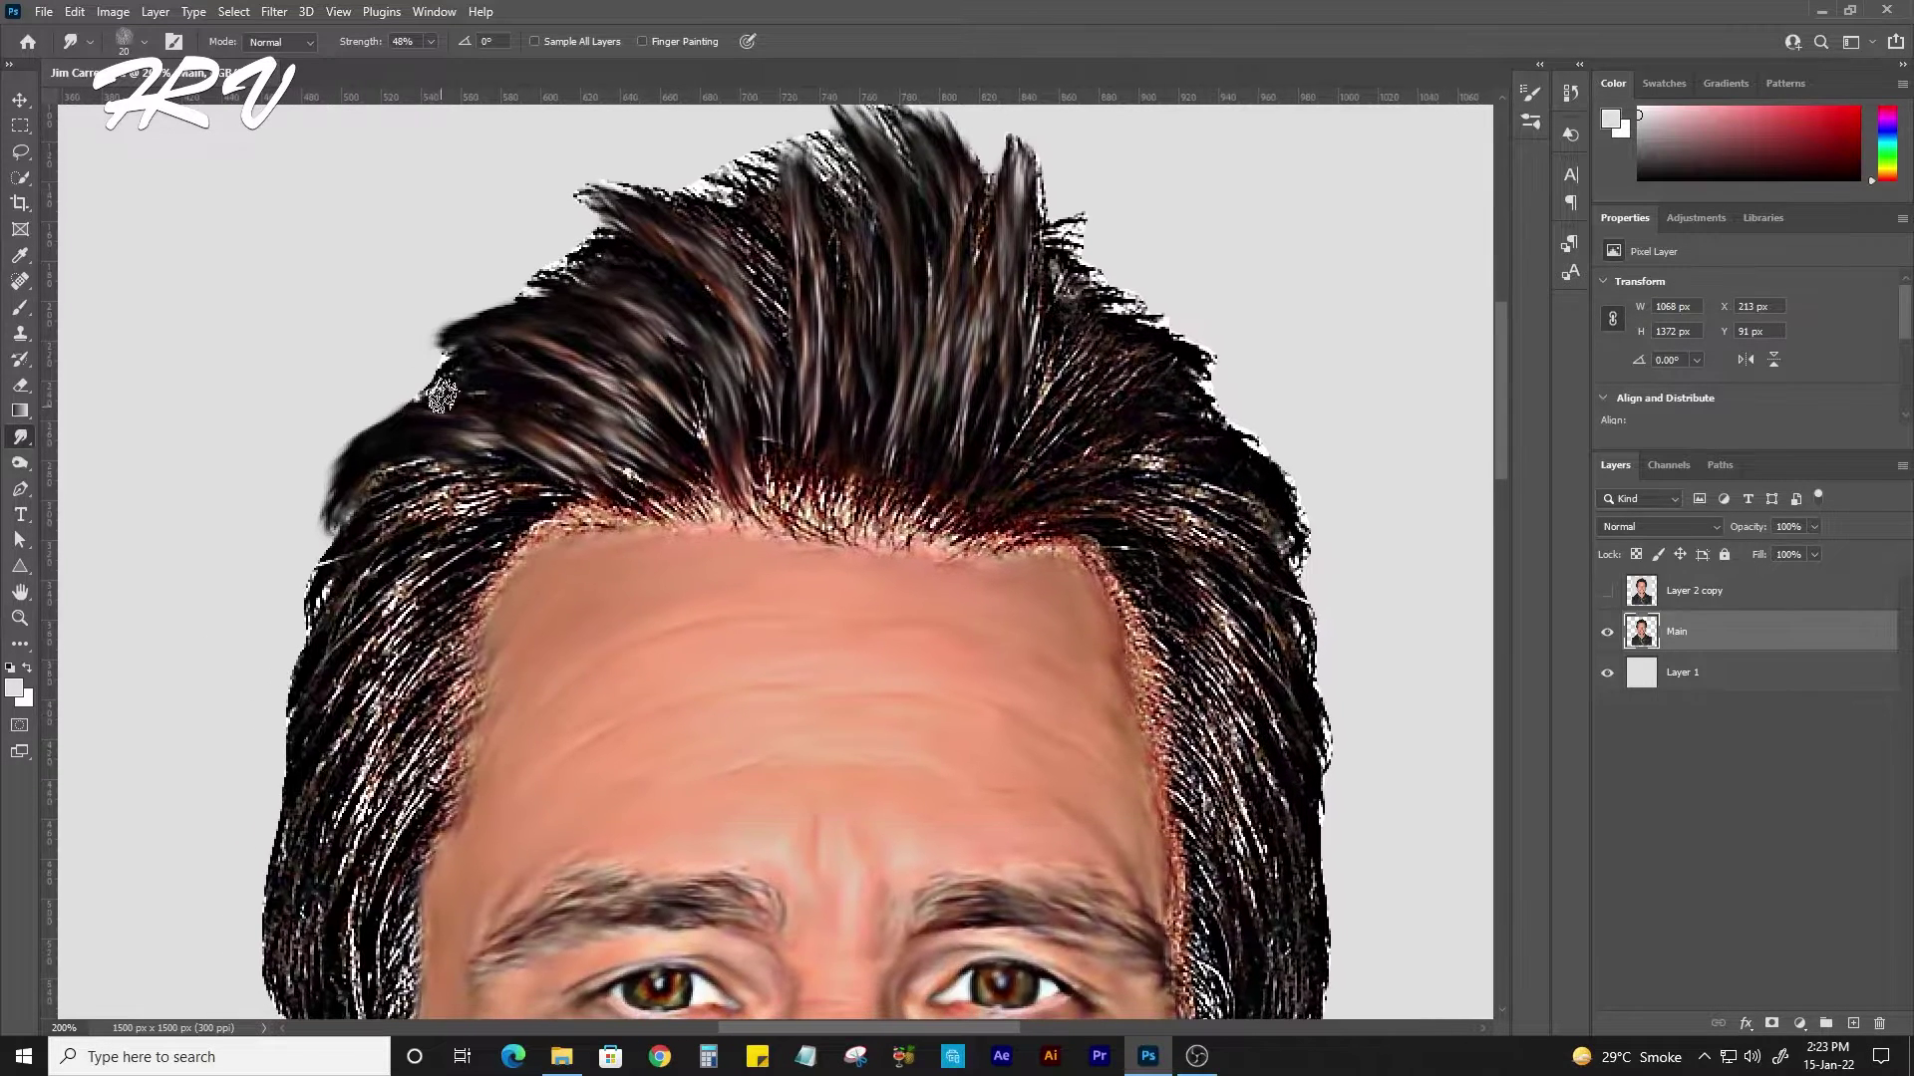
{"action": "left_click_drag", "start_coordinate": [496, 538], "coordinate": [348, 623]}
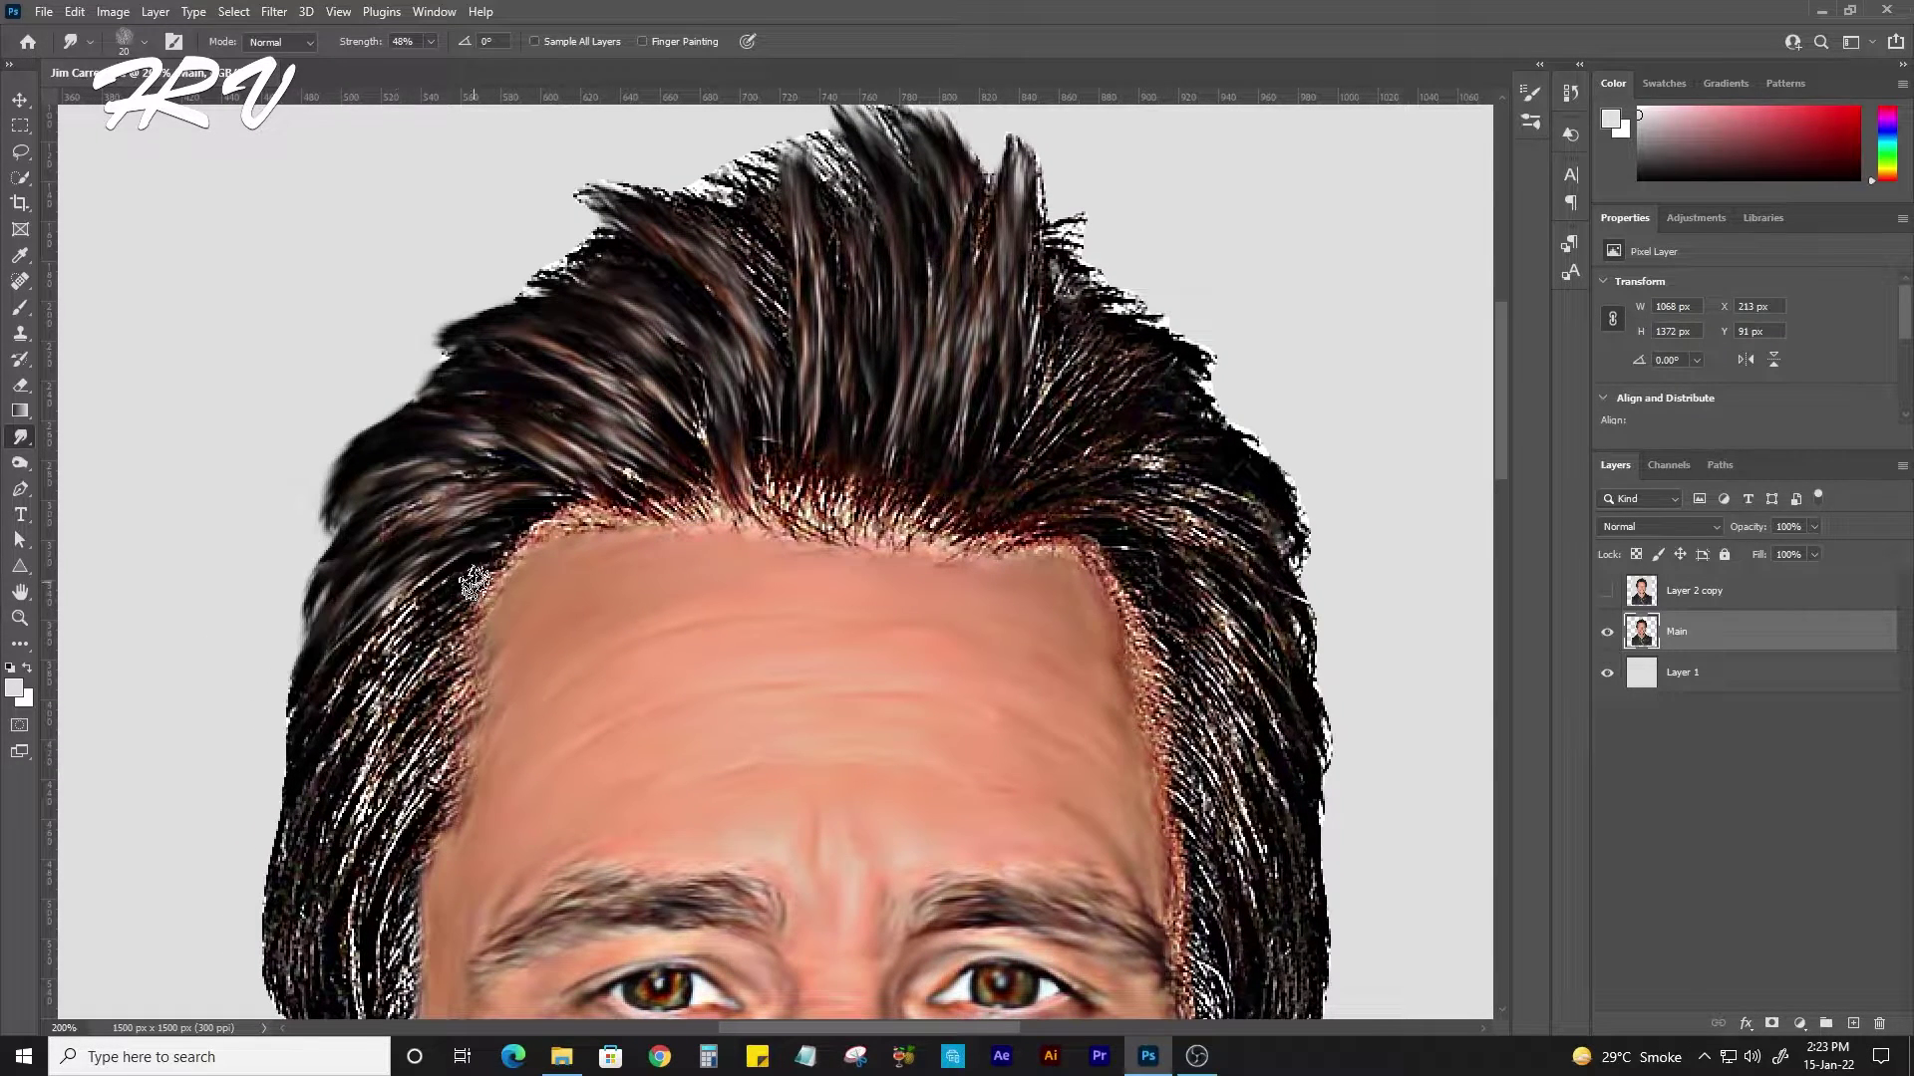
{"action": "left_click_drag", "start_coordinate": [478, 598], "coordinate": [319, 742]}
{"action": "mouse_move", "coordinate": [459, 697]}
{"action": "left_mouse_down"}
{"action": "mouse_move", "coordinate": [364, 902]}
{"action": "mouse_move", "coordinate": [499, 683]}
{"action": "mouse_move", "coordinate": [538, 862]}
{"action": "mouse_move", "coordinate": [576, 695]}
{"action": "left_mouse_up"}
With the brush shrunk to 10, smooth the hair strands and left hair edge above the ear.
{"action": "key", "text": "bracketleft"}
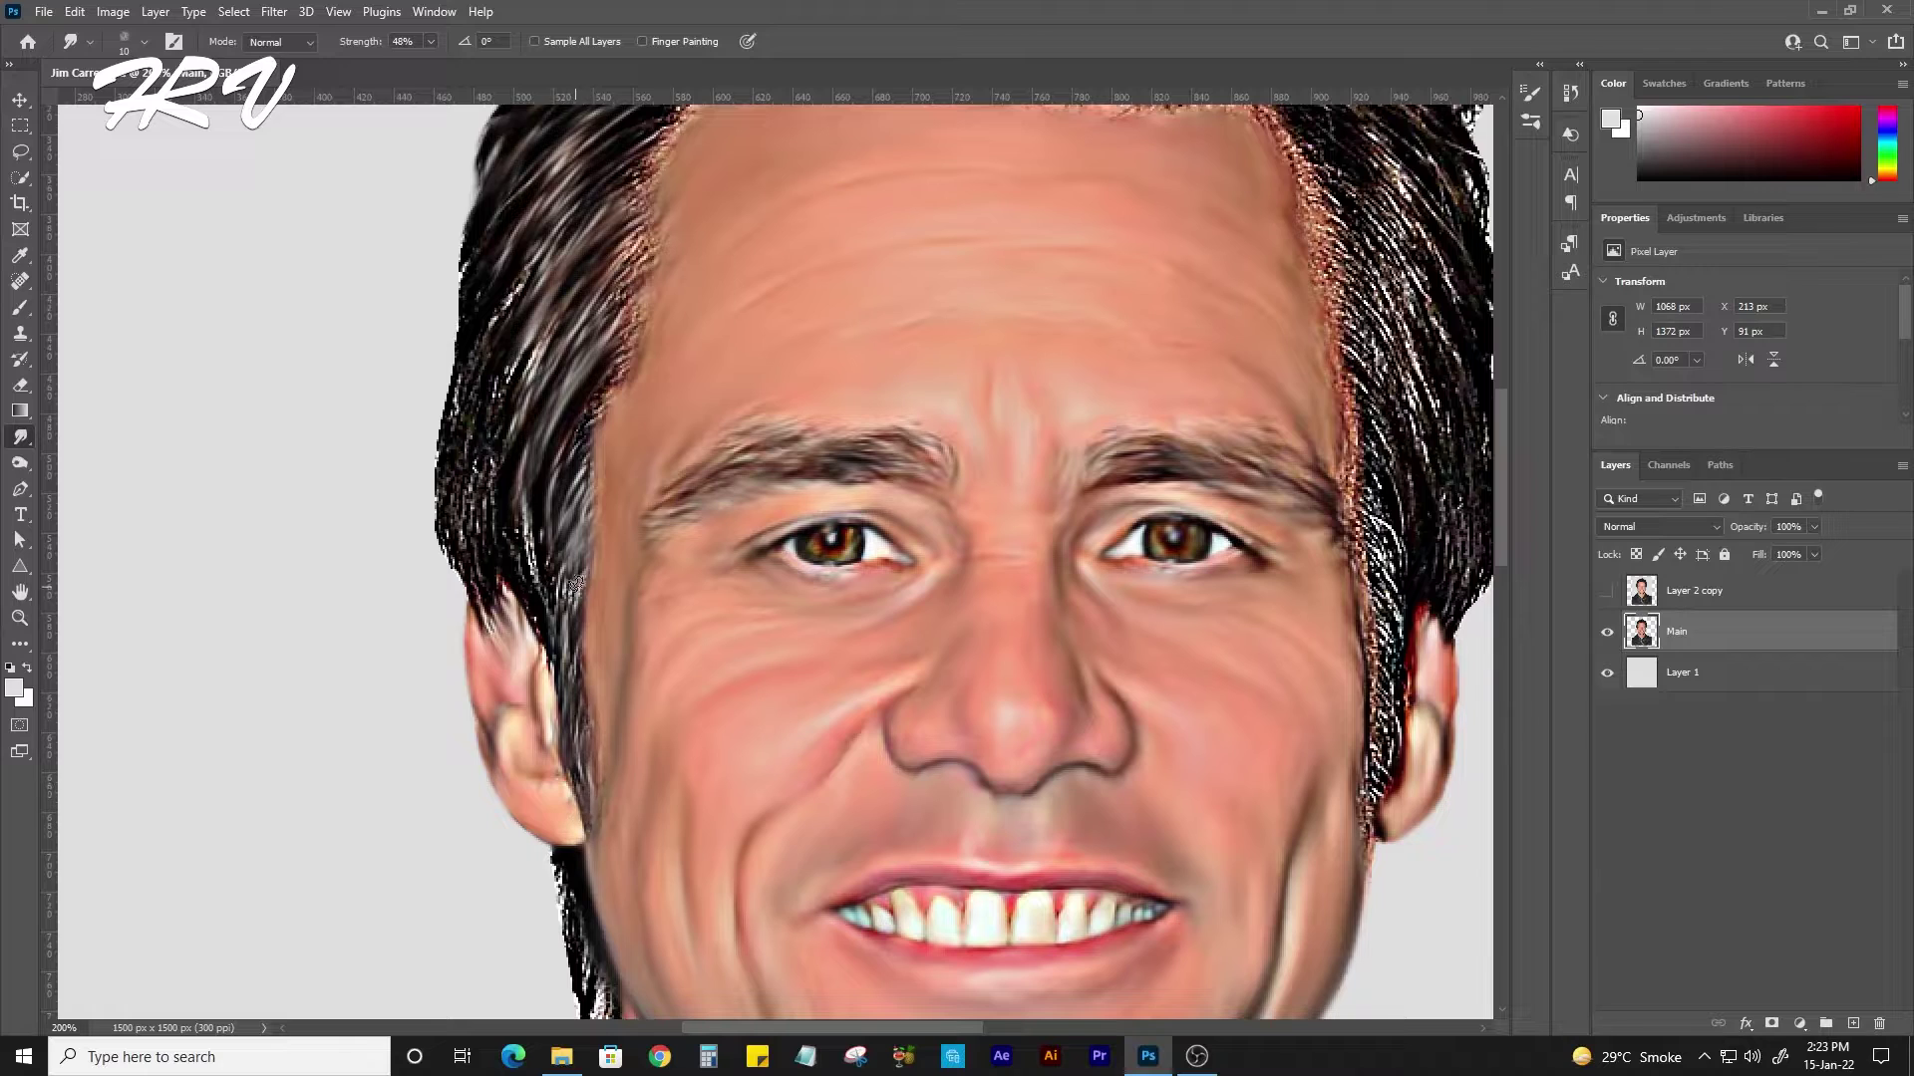
{"action": "mouse_move", "coordinate": [538, 577]}
{"action": "left_mouse_down"}
{"action": "mouse_move", "coordinate": [549, 656]}
{"action": "mouse_move", "coordinate": [442, 515]}
{"action": "left_mouse_up"}
{"action": "left_click_drag", "start_coordinate": [491, 419], "coordinate": [454, 553]}
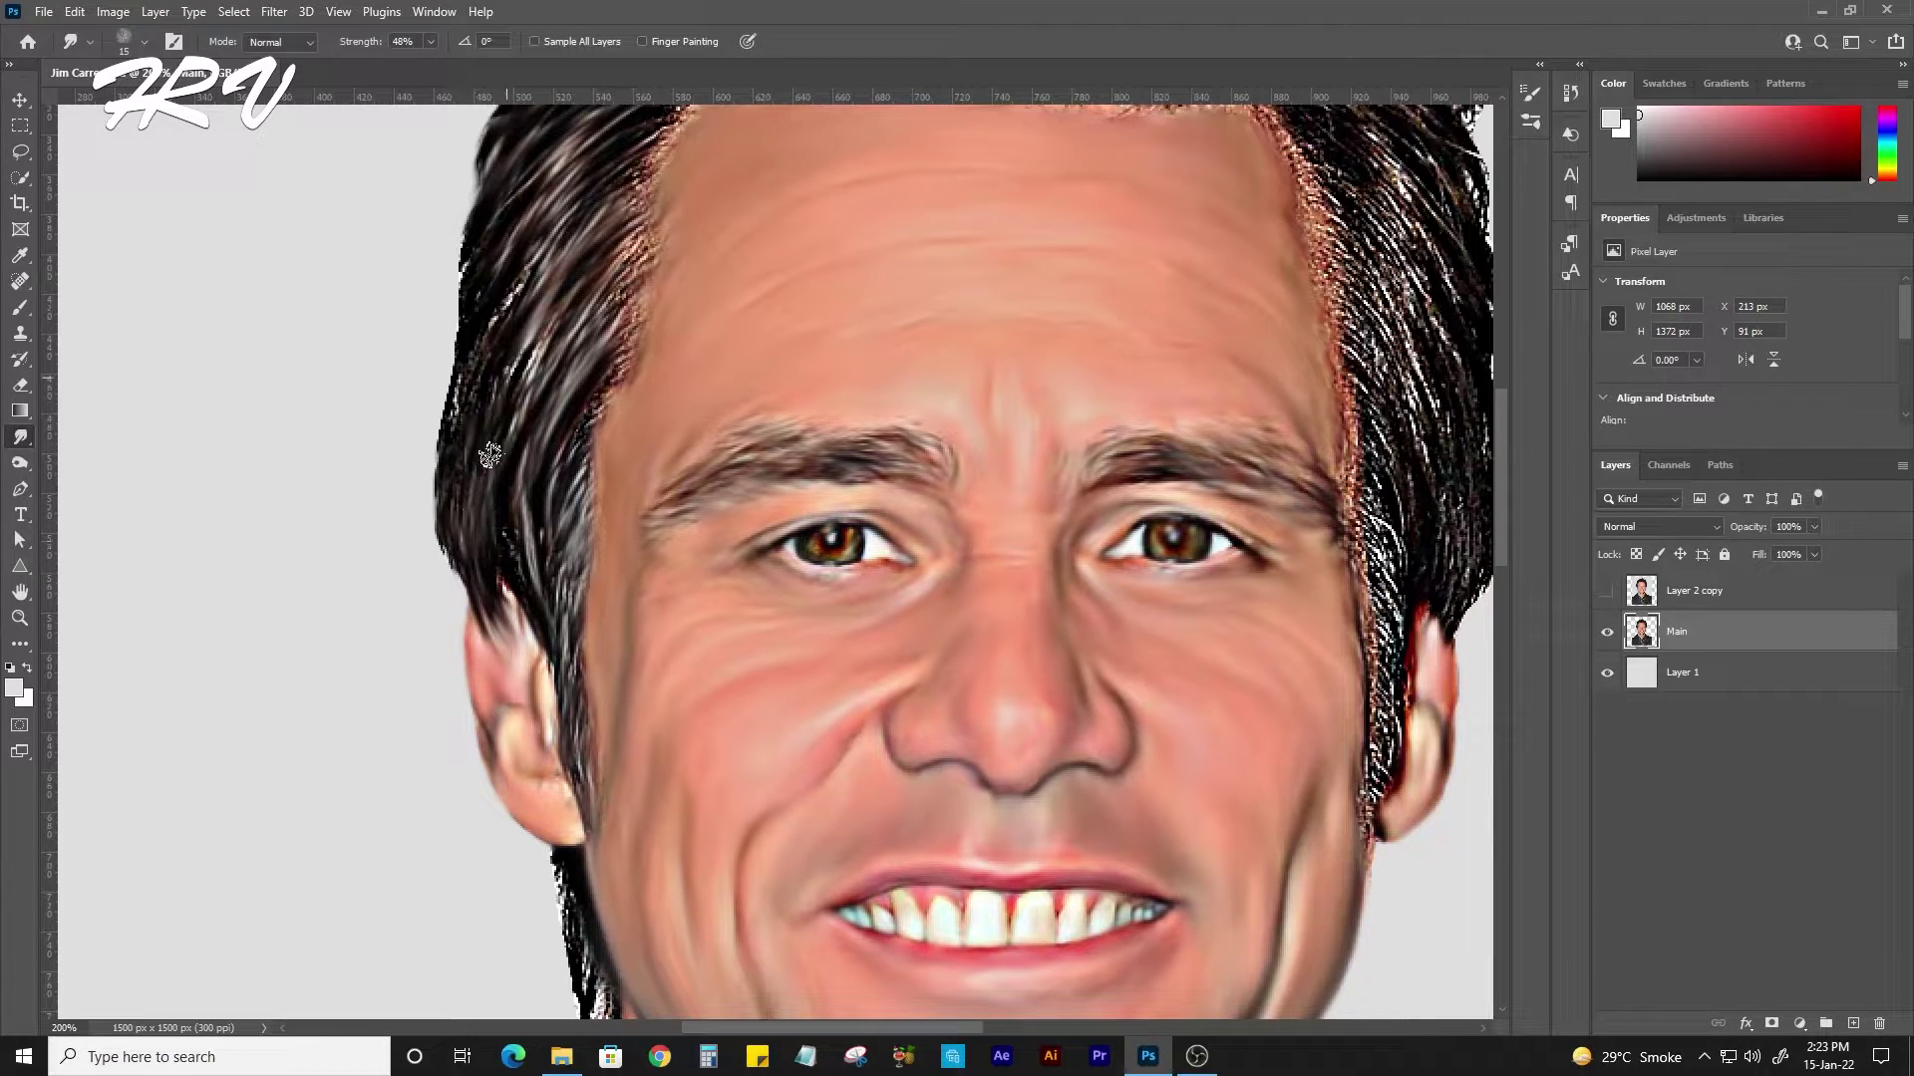
{"action": "left_click_drag", "start_coordinate": [488, 469], "coordinate": [453, 349]}
{"action": "key", "text": "bracketleft"}
{"action": "left_click_drag", "start_coordinate": [448, 518], "coordinate": [515, 579]}
{"action": "left_click_drag", "start_coordinate": [517, 276], "coordinate": [535, 491]}
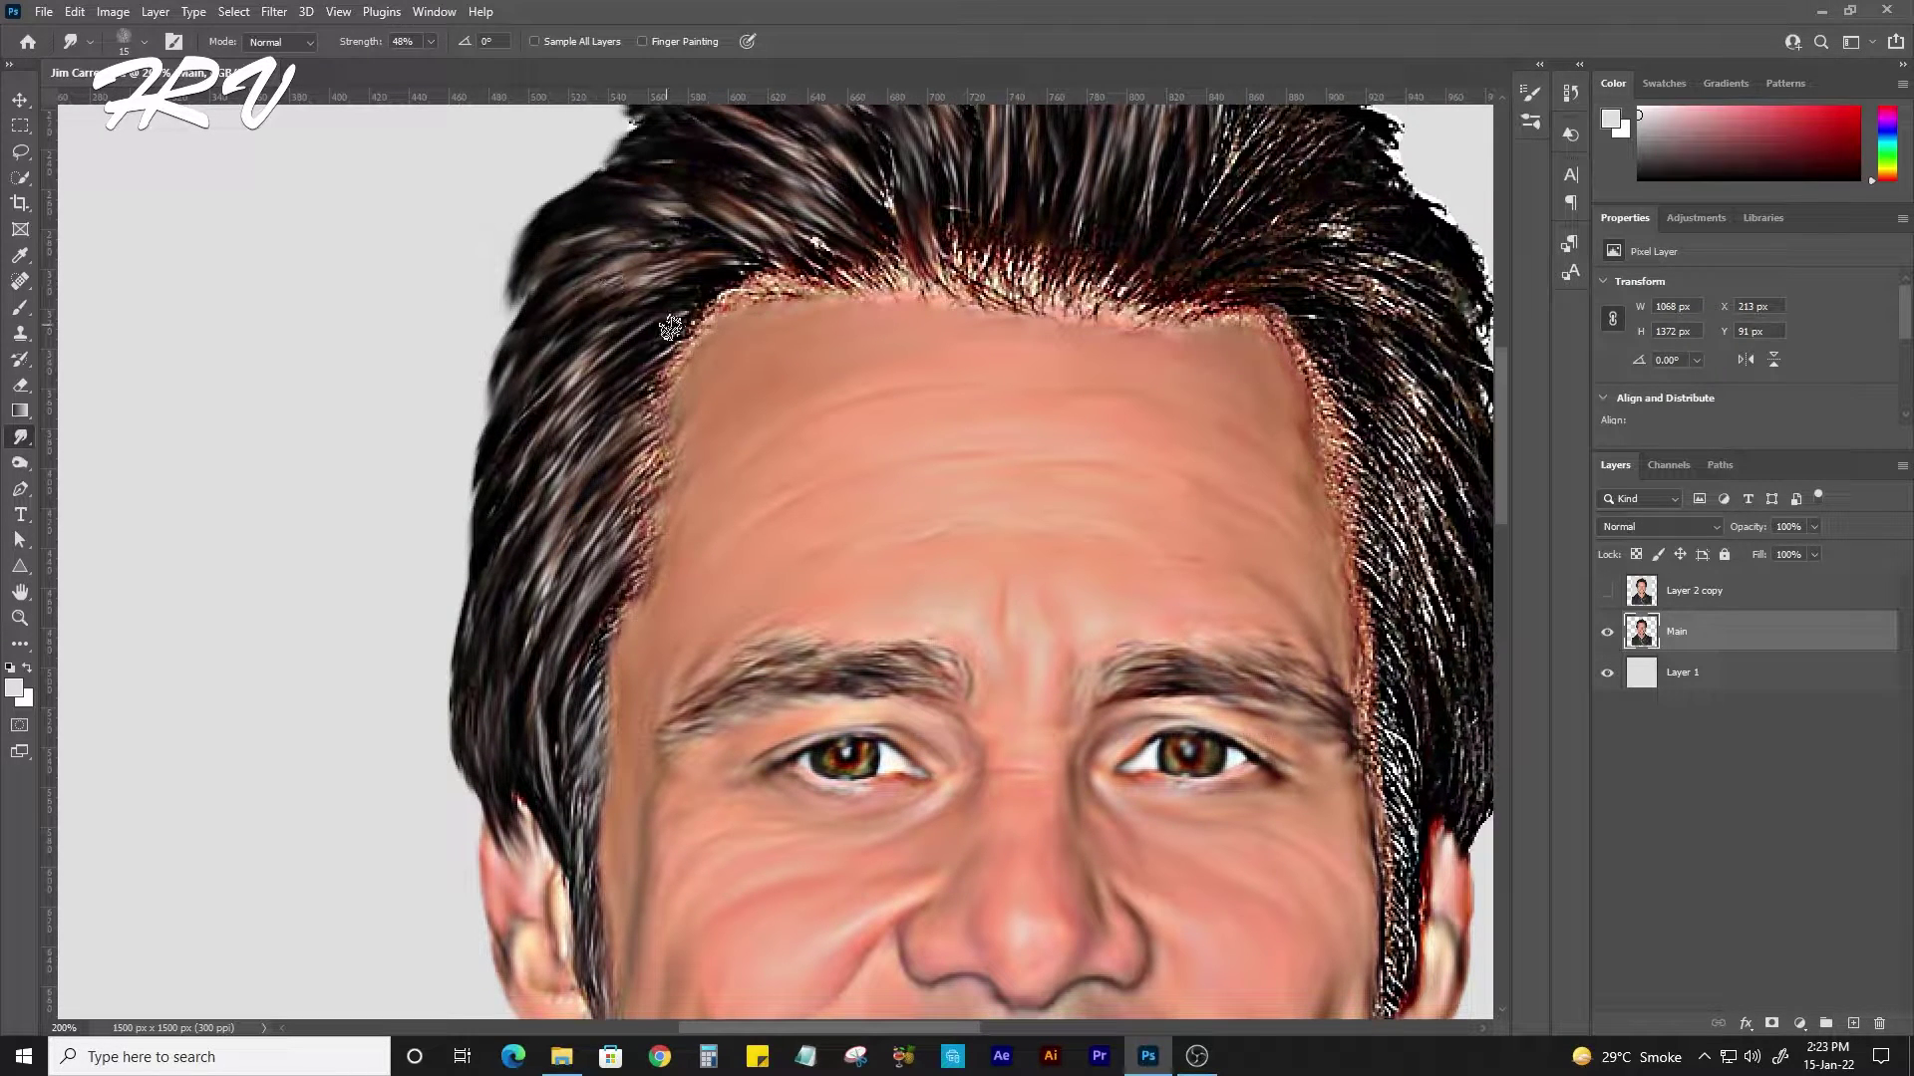
{"action": "left_click_drag", "start_coordinate": [668, 214], "coordinate": [688, 394]}
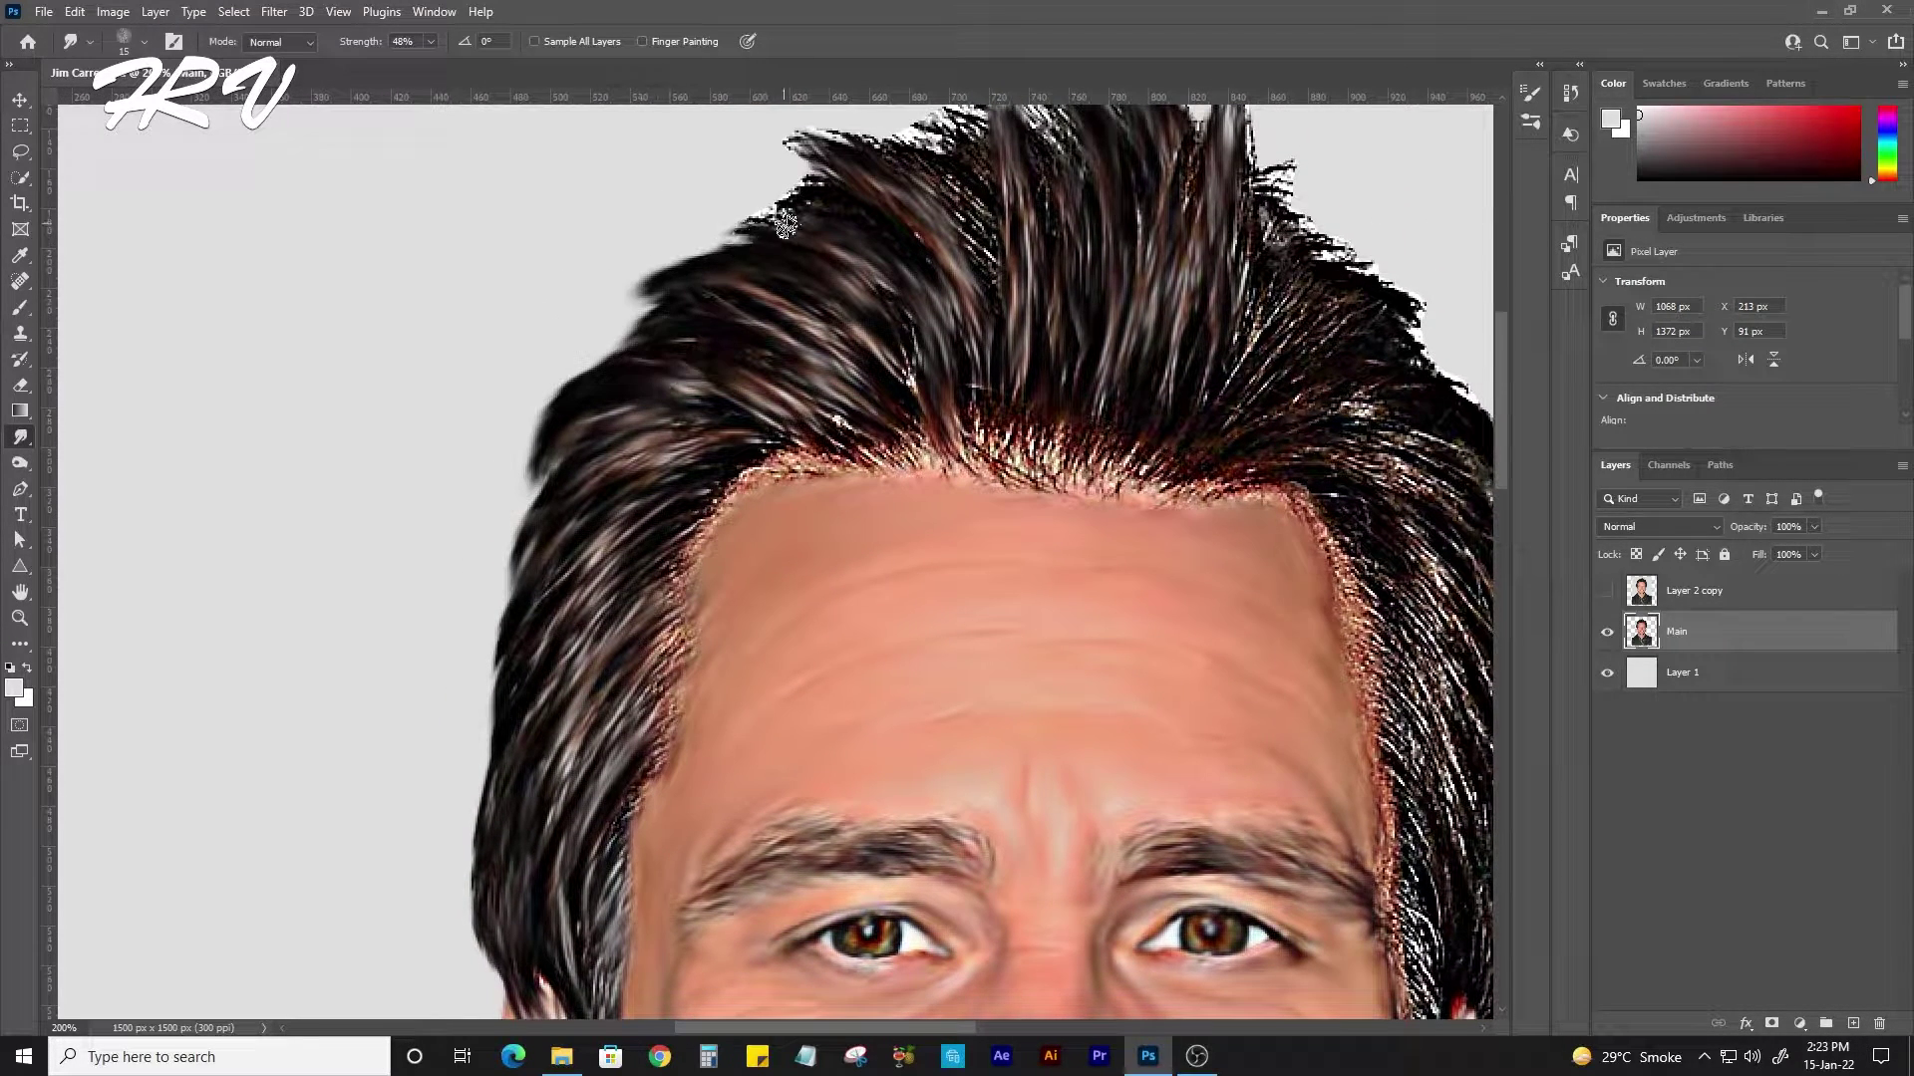
{"action": "mouse_move", "coordinate": [903, 202]}
{"action": "left_mouse_down"}
{"action": "mouse_move", "coordinate": [813, 392]}
{"action": "mouse_move", "coordinate": [843, 397]}
{"action": "mouse_move", "coordinate": [821, 546]}
{"action": "mouse_move", "coordinate": [798, 399]}
{"action": "left_mouse_up"}
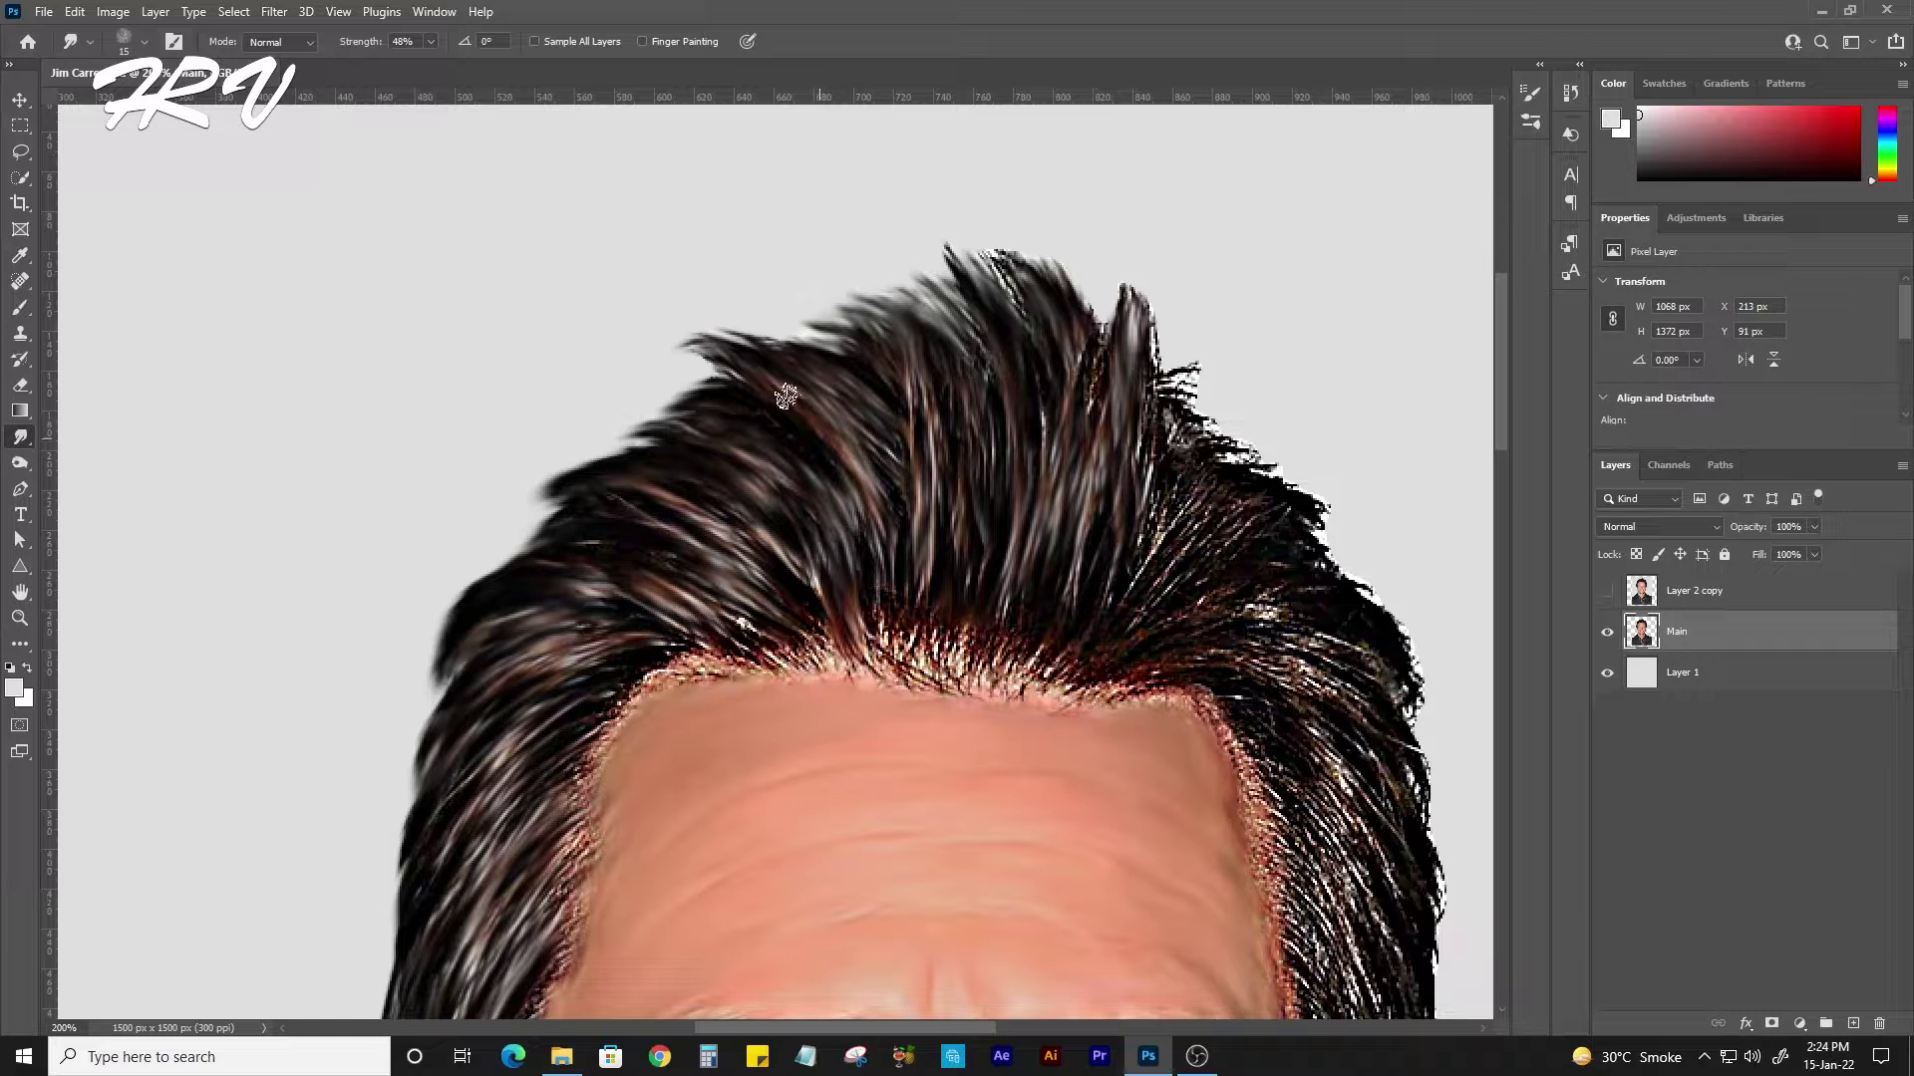
Smudge the top hair strands smoother and darker, pulling the crown tips upward.
{"action": "left_click_drag", "start_coordinate": [1037, 543], "coordinate": [797, 398]}
{"action": "mouse_move", "coordinate": [937, 438]}
{"action": "left_mouse_down"}
{"action": "mouse_move", "coordinate": [904, 369]}
{"action": "mouse_move", "coordinate": [882, 150]}
{"action": "left_mouse_up"}
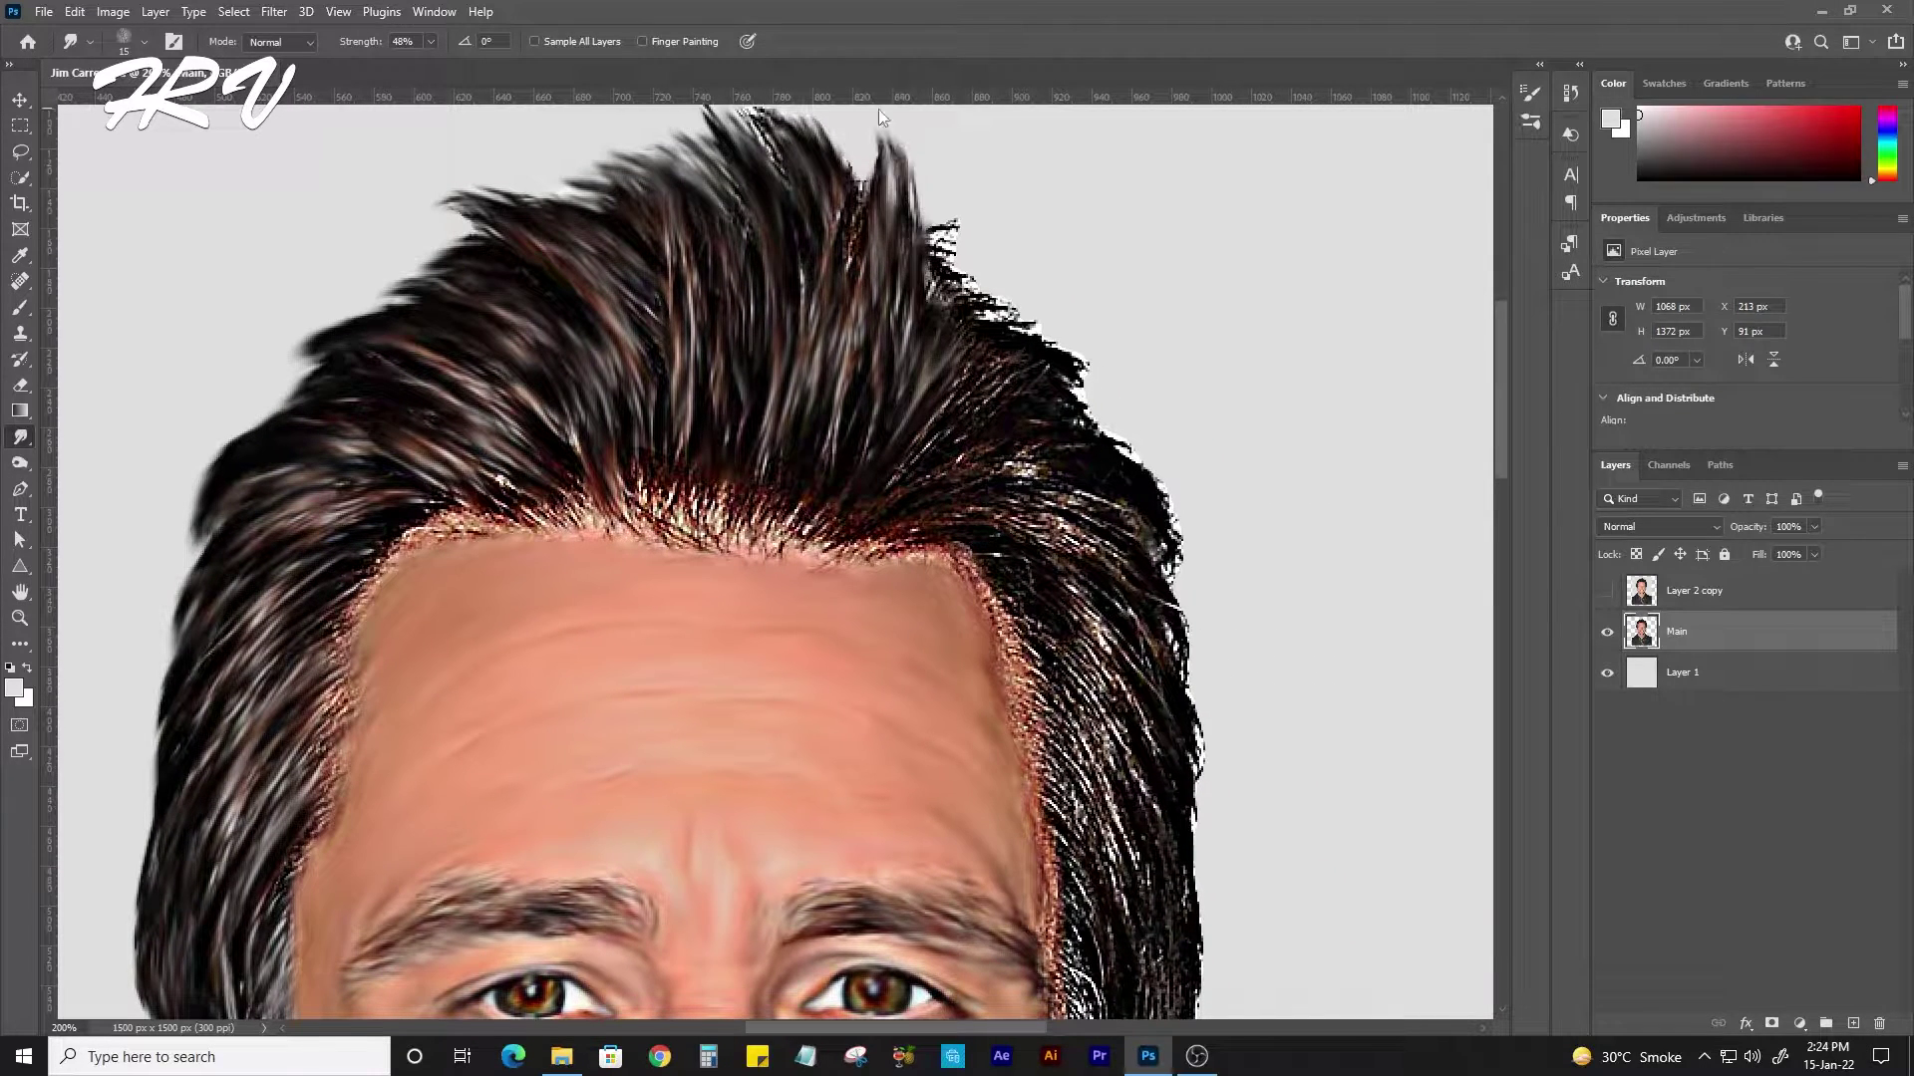
{"action": "left_click_drag", "start_coordinate": [867, 269], "coordinate": [842, 165]}
{"action": "scroll", "coordinate": [842, 199], "scroll_direction": "up", "scroll_amount": 3}
{"action": "mouse_move", "coordinate": [777, 274]}
{"action": "left_mouse_down"}
{"action": "mouse_move", "coordinate": [700, 218]}
{"action": "mouse_move", "coordinate": [757, 369]}
{"action": "mouse_move", "coordinate": [837, 234]}
{"action": "mouse_move", "coordinate": [897, 329]}
{"action": "mouse_move", "coordinate": [972, 354]}
{"action": "mouse_move", "coordinate": [1027, 449]}
{"action": "left_mouse_up"}
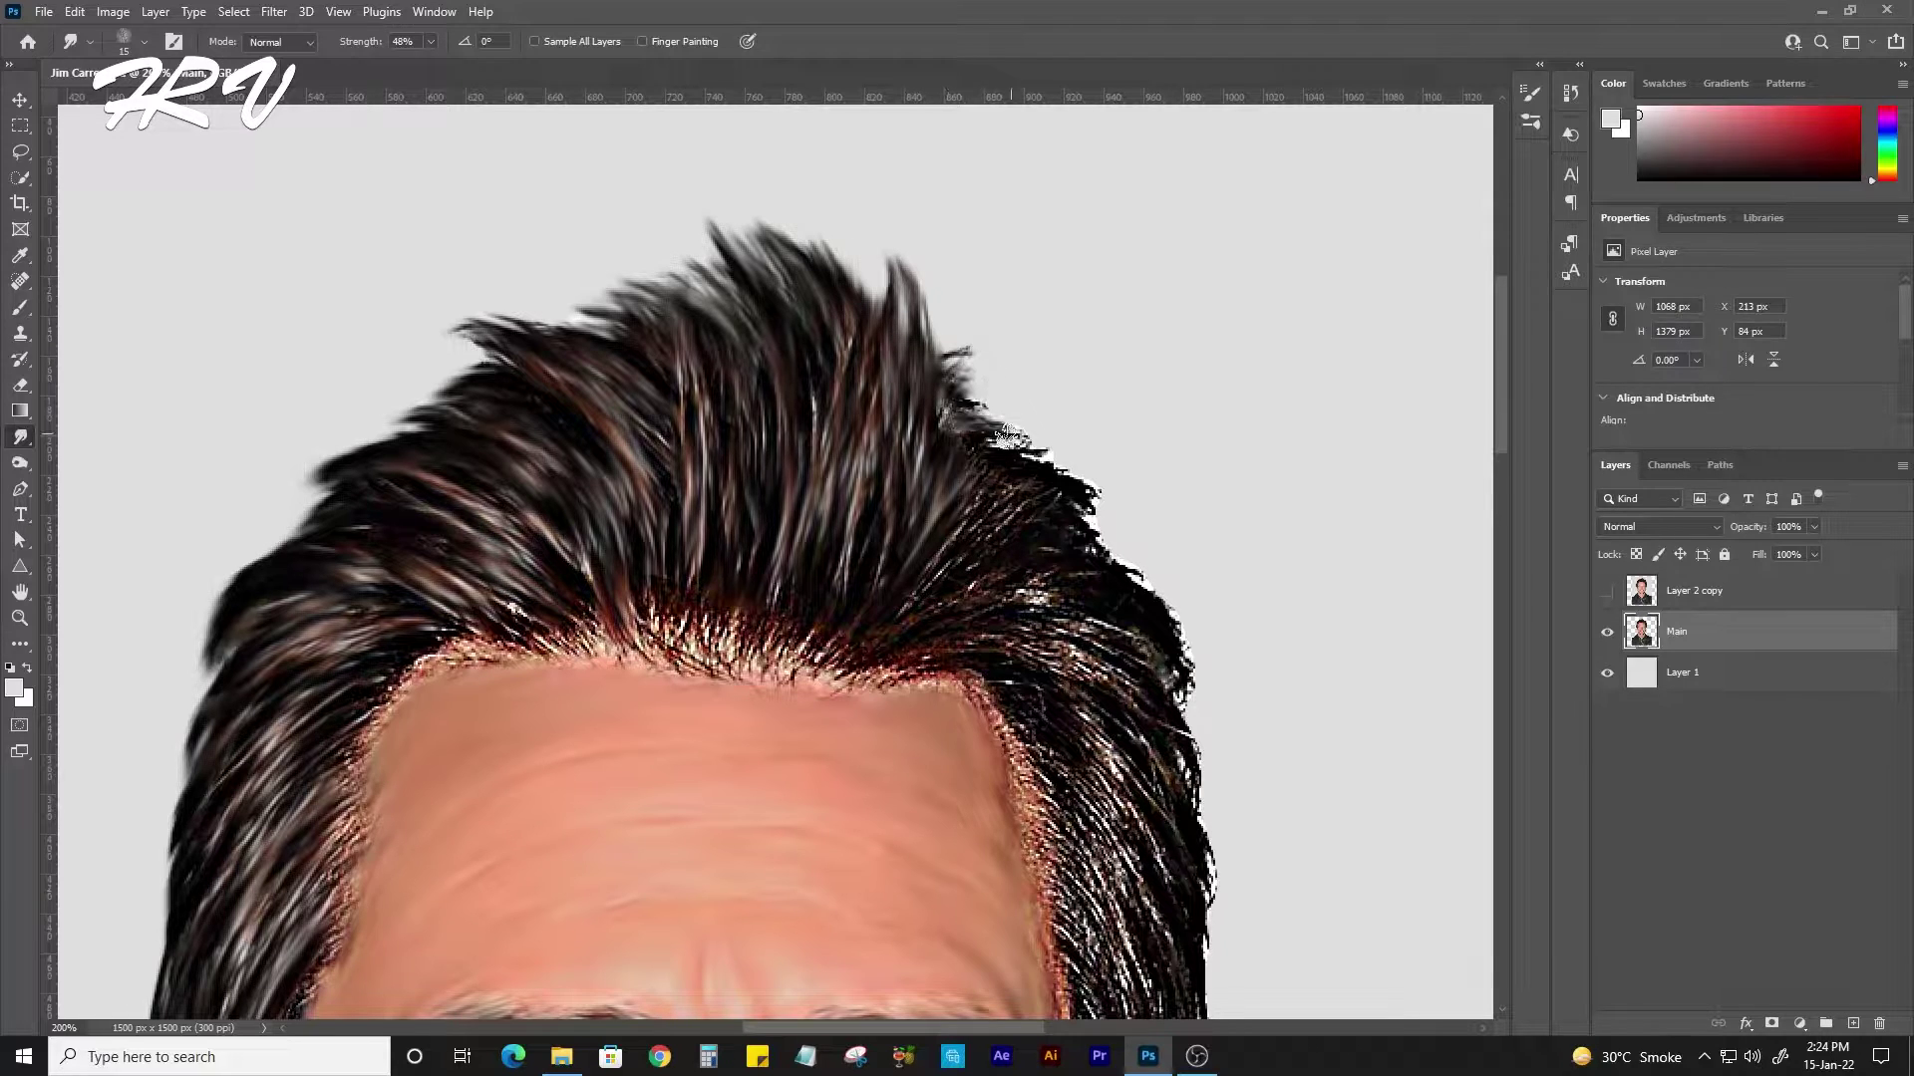
Smooth the jagged, haloed right-side hair edges and hairline down toward the ear.
{"action": "left_click_drag", "start_coordinate": [946, 359], "coordinate": [971, 458]}
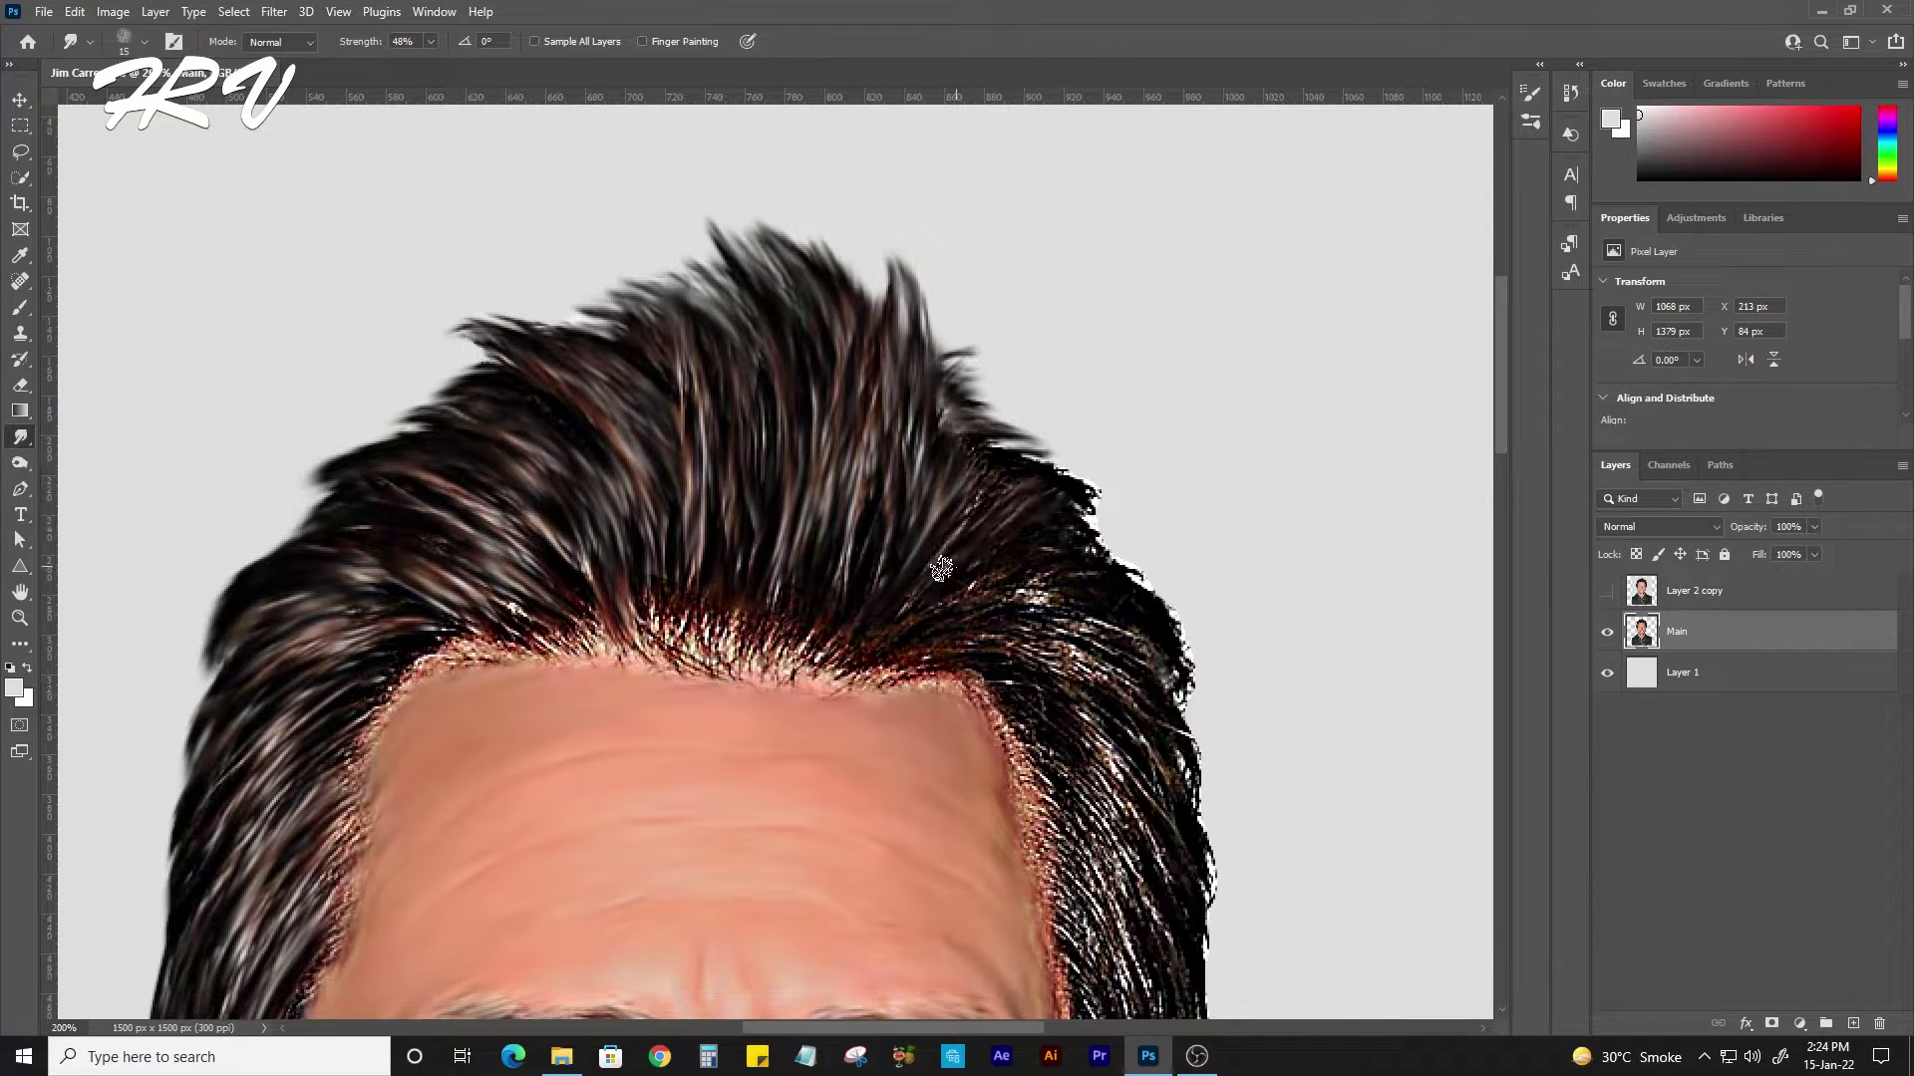
{"action": "mouse_move", "coordinate": [1037, 469]}
{"action": "left_mouse_down"}
{"action": "mouse_move", "coordinate": [1096, 514]}
{"action": "mouse_move", "coordinate": [1047, 585]}
{"action": "mouse_move", "coordinate": [924, 660]}
{"action": "mouse_move", "coordinate": [1097, 628]}
{"action": "mouse_move", "coordinate": [1117, 668]}
{"action": "mouse_move", "coordinate": [1066, 588]}
{"action": "left_mouse_up"}
{"action": "mouse_move", "coordinate": [1196, 653]}
{"action": "left_mouse_down"}
{"action": "mouse_move", "coordinate": [1037, 454]}
{"action": "mouse_move", "coordinate": [1021, 603]}
{"action": "left_mouse_up"}
{"action": "mouse_move", "coordinate": [937, 319]}
{"action": "left_mouse_down"}
{"action": "mouse_move", "coordinate": [963, 566]}
{"action": "mouse_move", "coordinate": [1007, 558]}
{"action": "mouse_move", "coordinate": [1031, 618]}
{"action": "left_mouse_up"}
{"action": "left_click_drag", "start_coordinate": [1017, 538], "coordinate": [967, 648]}
{"action": "mouse_move", "coordinate": [927, 578]}
{"action": "left_mouse_down"}
{"action": "mouse_move", "coordinate": [984, 679]}
{"action": "mouse_move", "coordinate": [917, 440]}
{"action": "left_mouse_up"}
{"action": "mouse_move", "coordinate": [897, 558]}
{"action": "left_mouse_down"}
{"action": "mouse_move", "coordinate": [815, 349]}
{"action": "mouse_move", "coordinate": [862, 329]}
{"action": "mouse_move", "coordinate": [986, 498]}
{"action": "left_mouse_up"}
{"action": "mouse_move", "coordinate": [927, 279]}
{"action": "left_mouse_down"}
{"action": "mouse_move", "coordinate": [1029, 510]}
{"action": "mouse_move", "coordinate": [957, 762]}
{"action": "left_mouse_up"}
{"action": "mouse_move", "coordinate": [932, 648]}
{"action": "left_mouse_down"}
{"action": "mouse_move", "coordinate": [942, 759]}
{"action": "mouse_move", "coordinate": [865, 613]}
{"action": "mouse_move", "coordinate": [863, 728]}
{"action": "left_mouse_up"}
With a smaller brush, smudge the orange-lit hair edge and the hairline strands above the forehead.
{"action": "key", "text": "bracketleft"}
{"action": "key", "text": "bracketleft"}
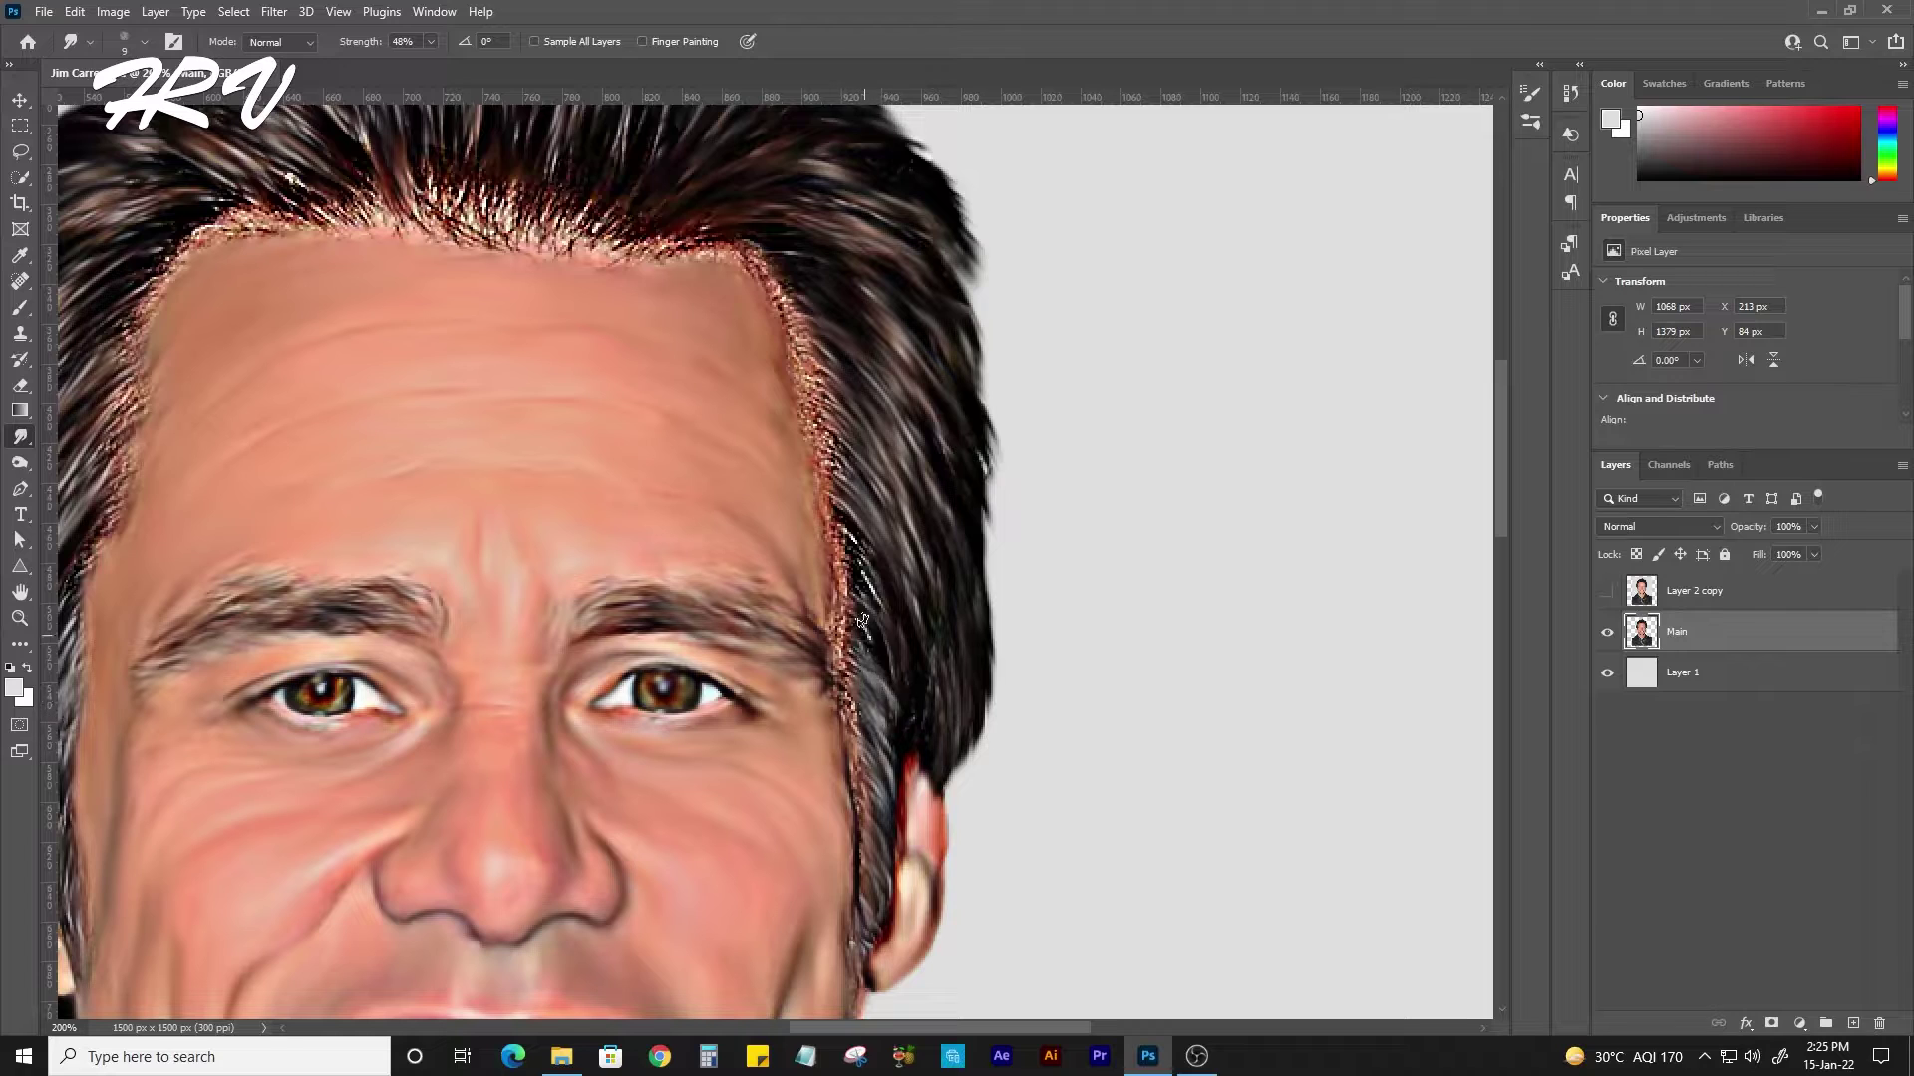
{"action": "left_click_drag", "start_coordinate": [856, 489], "coordinate": [825, 398]}
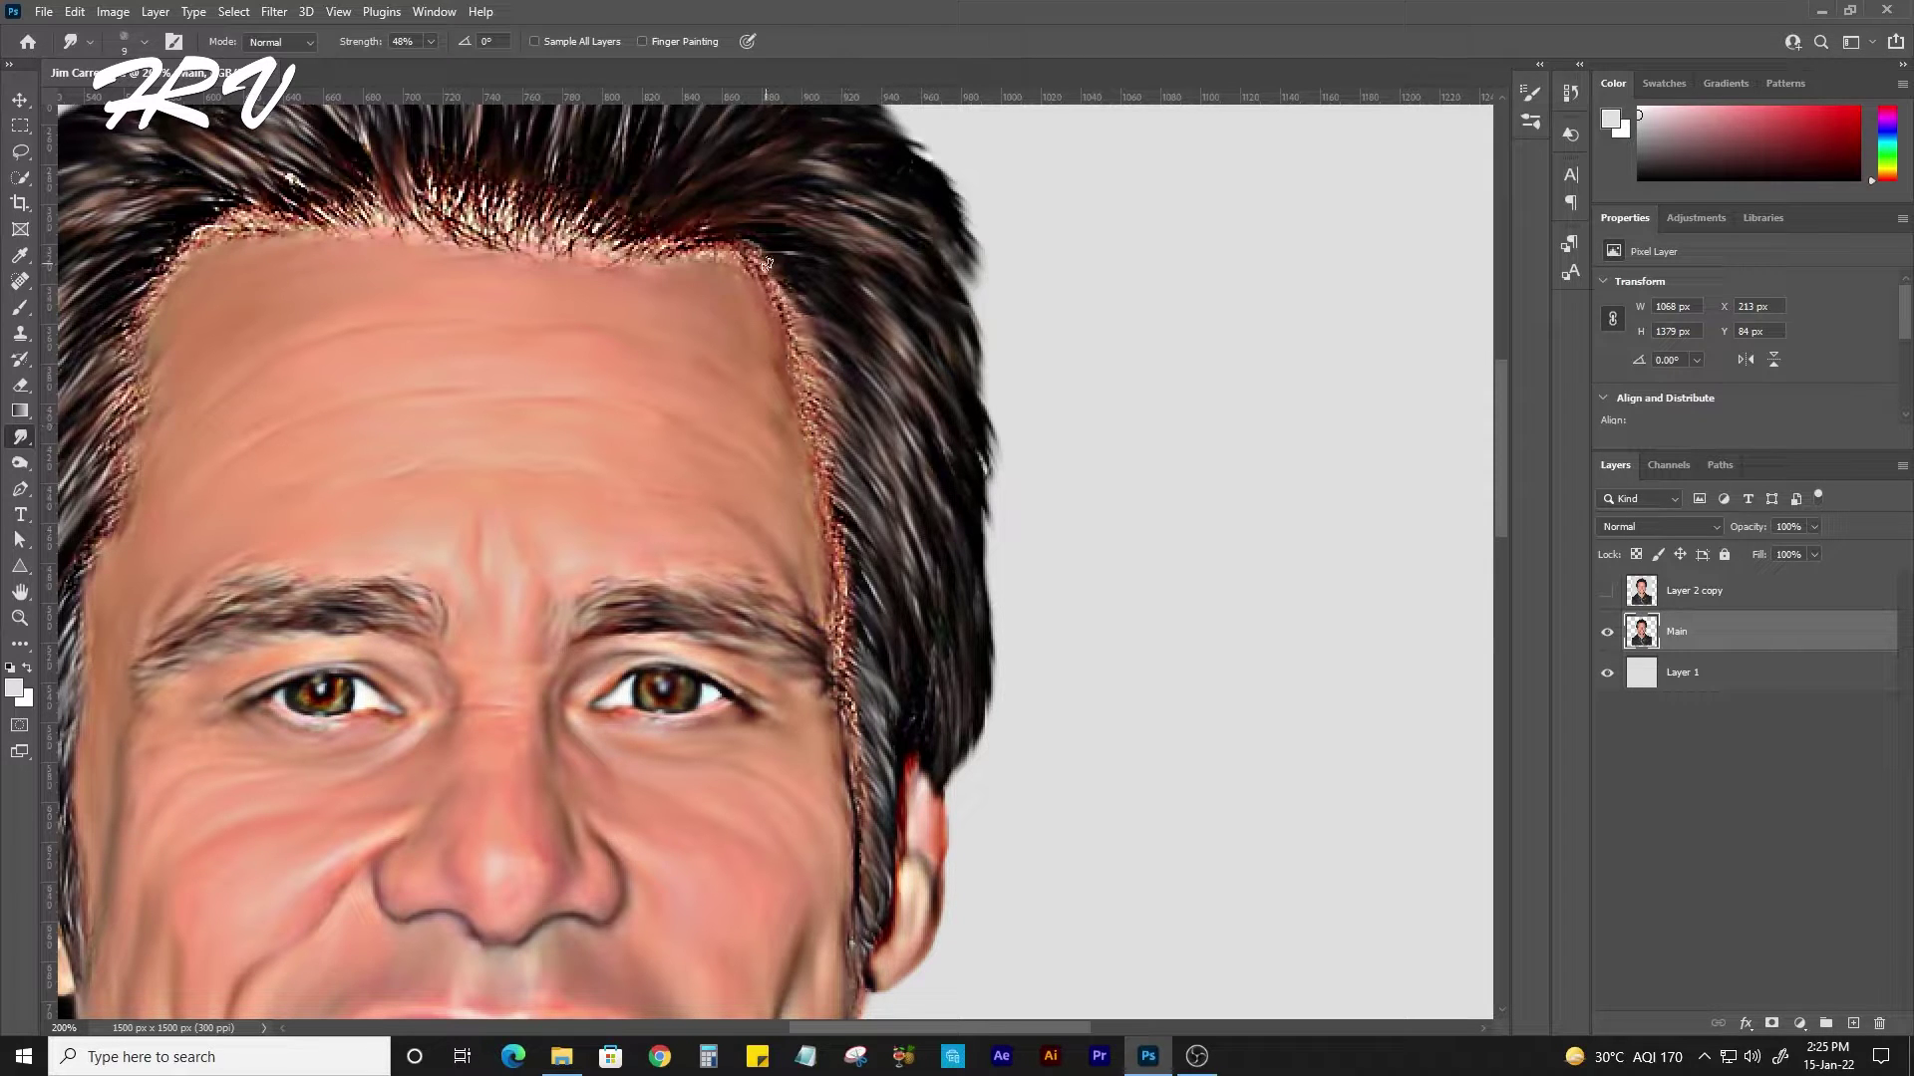
{"action": "left_click_drag", "start_coordinate": [586, 240], "coordinate": [670, 365]}
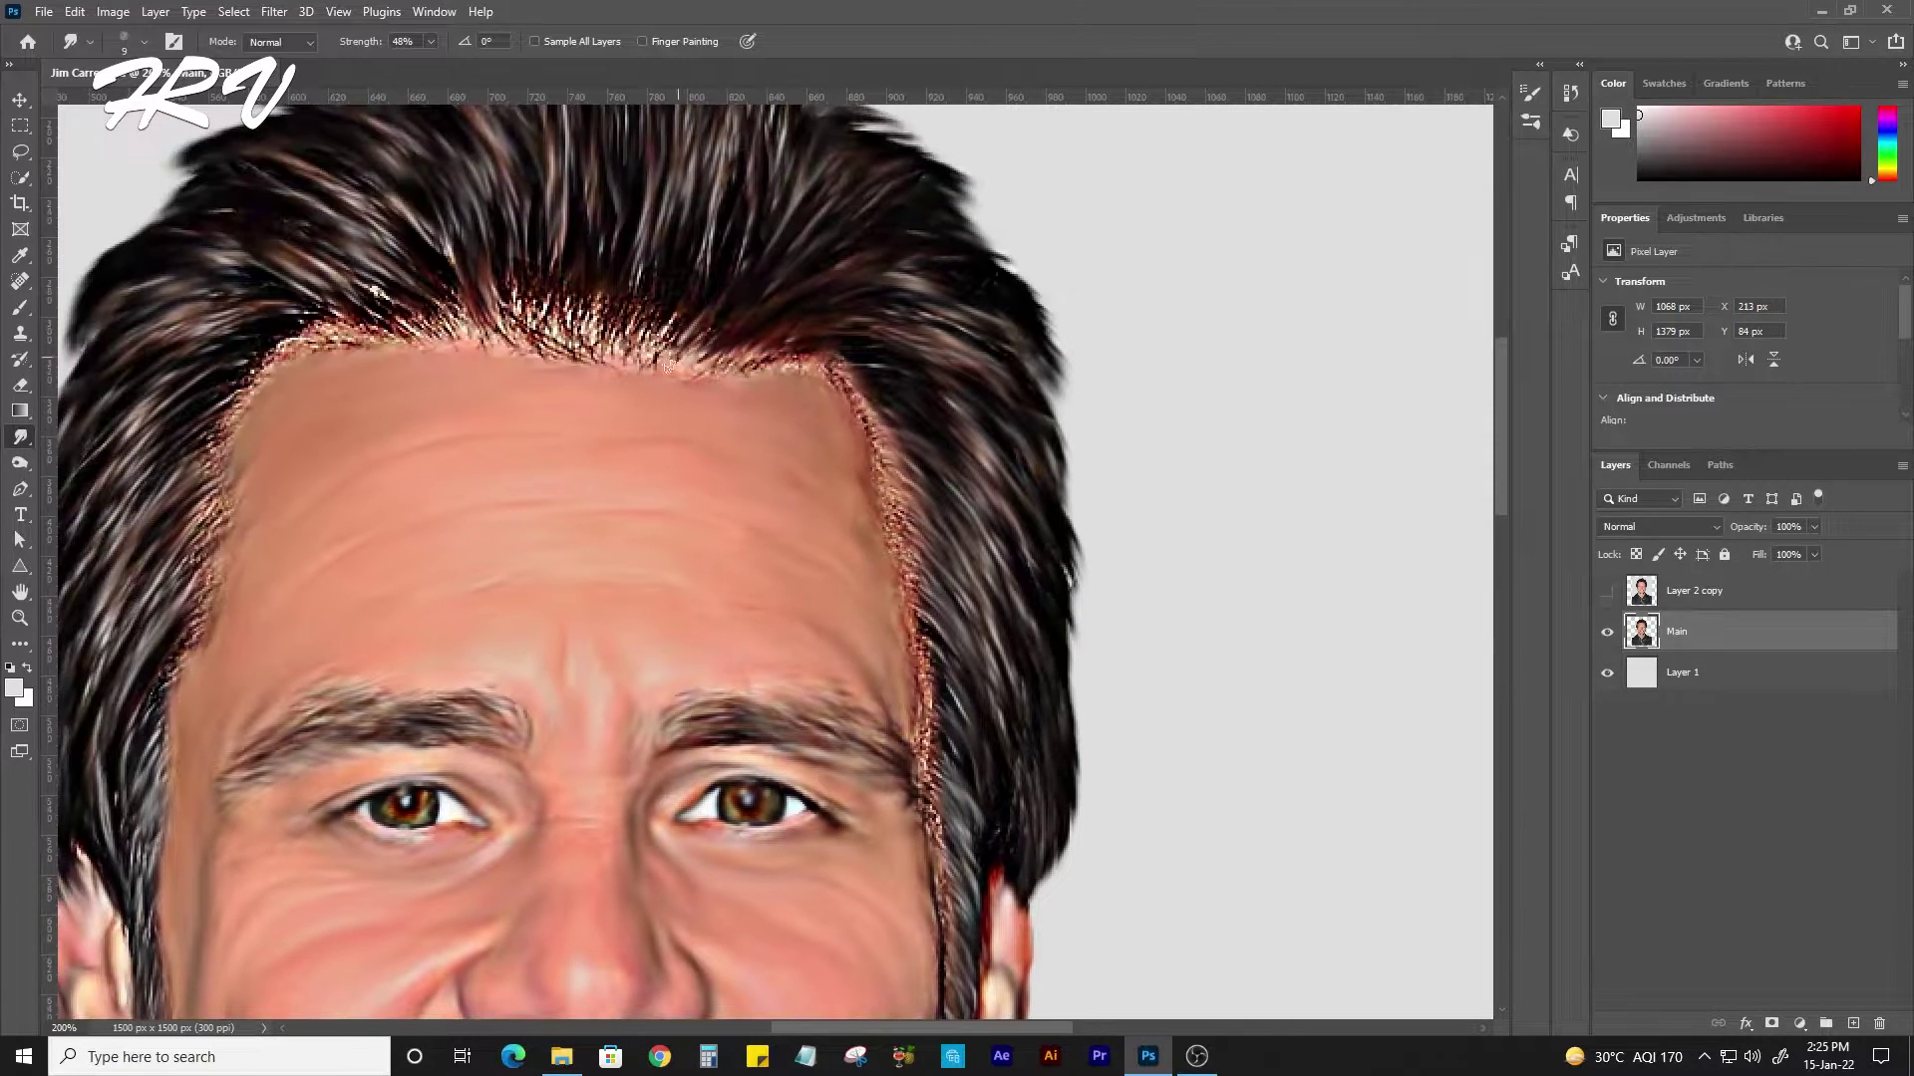
{"action": "left_click_drag", "start_coordinate": [560, 336], "coordinate": [501, 301]}
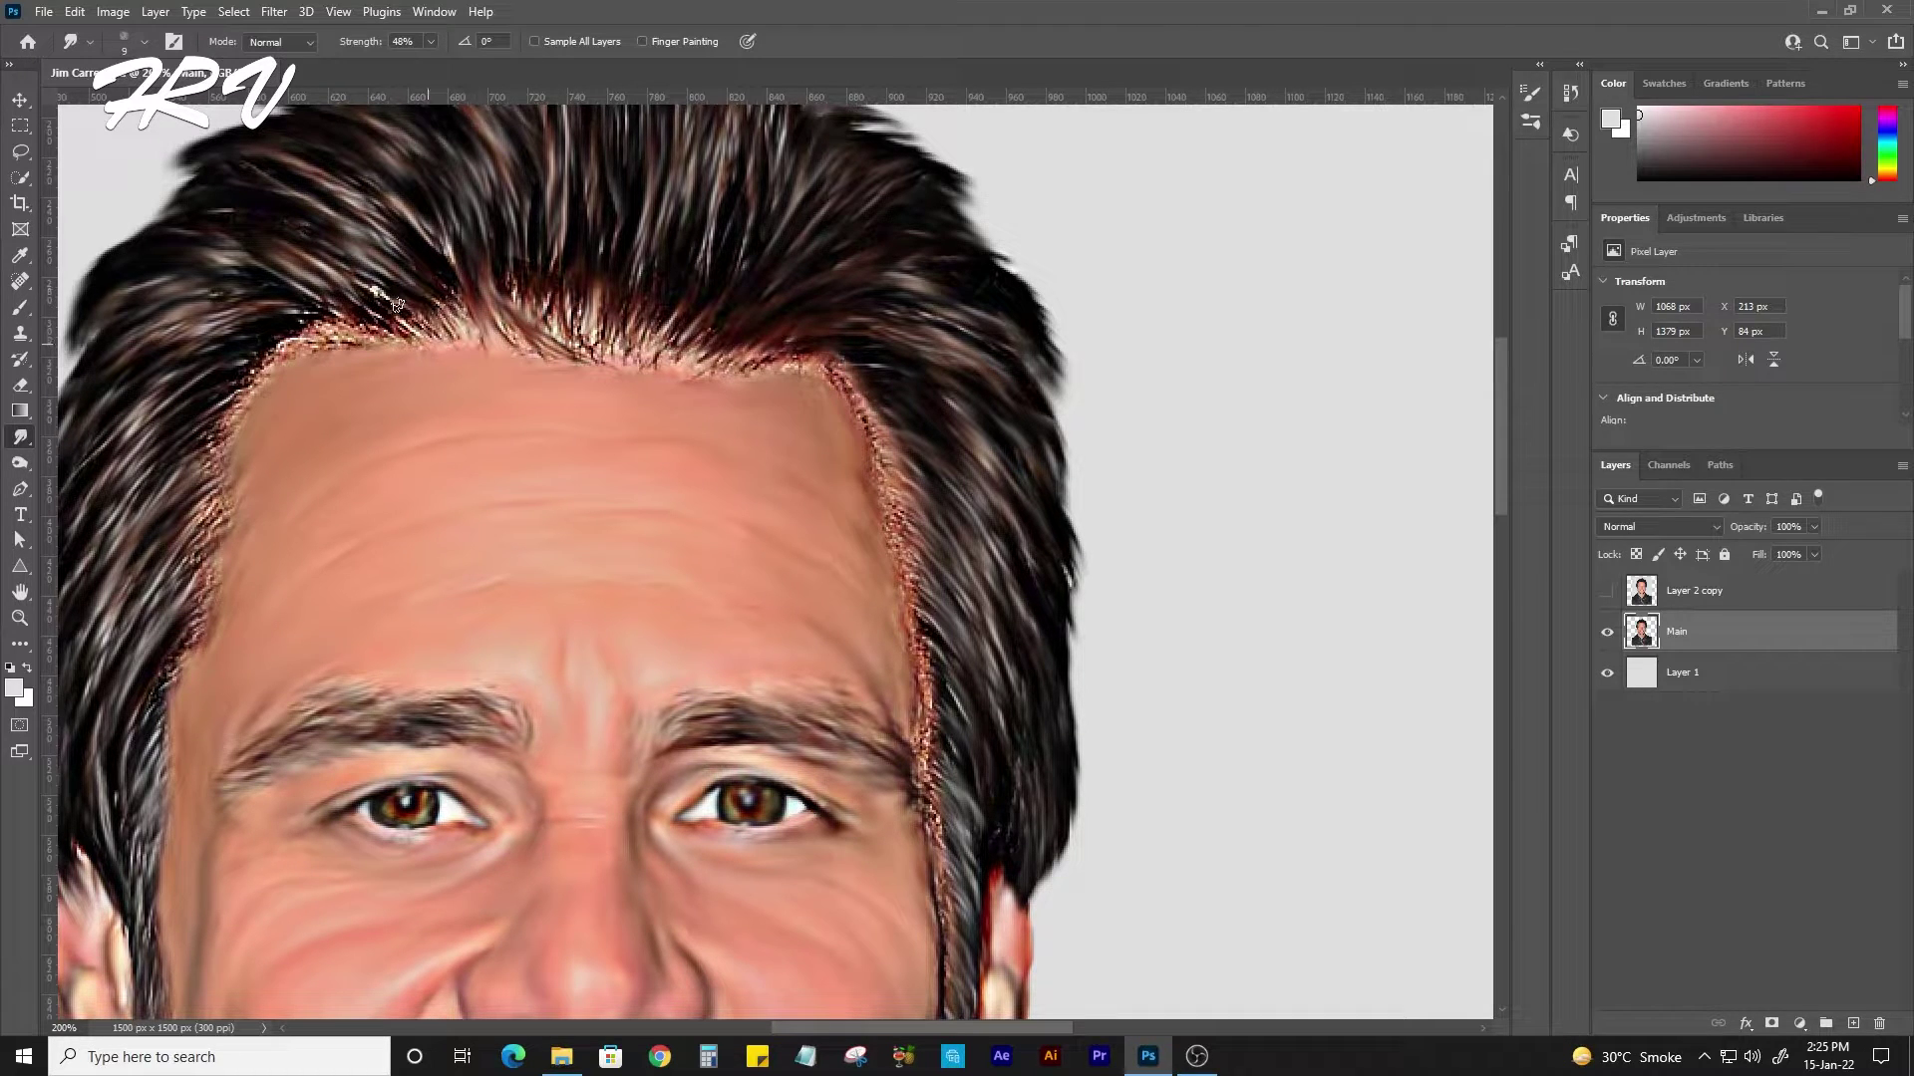
Switch the smudge brush to the Smoothing Smudge Brush preset.
{"action": "left_click_drag", "start_coordinate": [467, 297], "coordinate": [606, 360]}
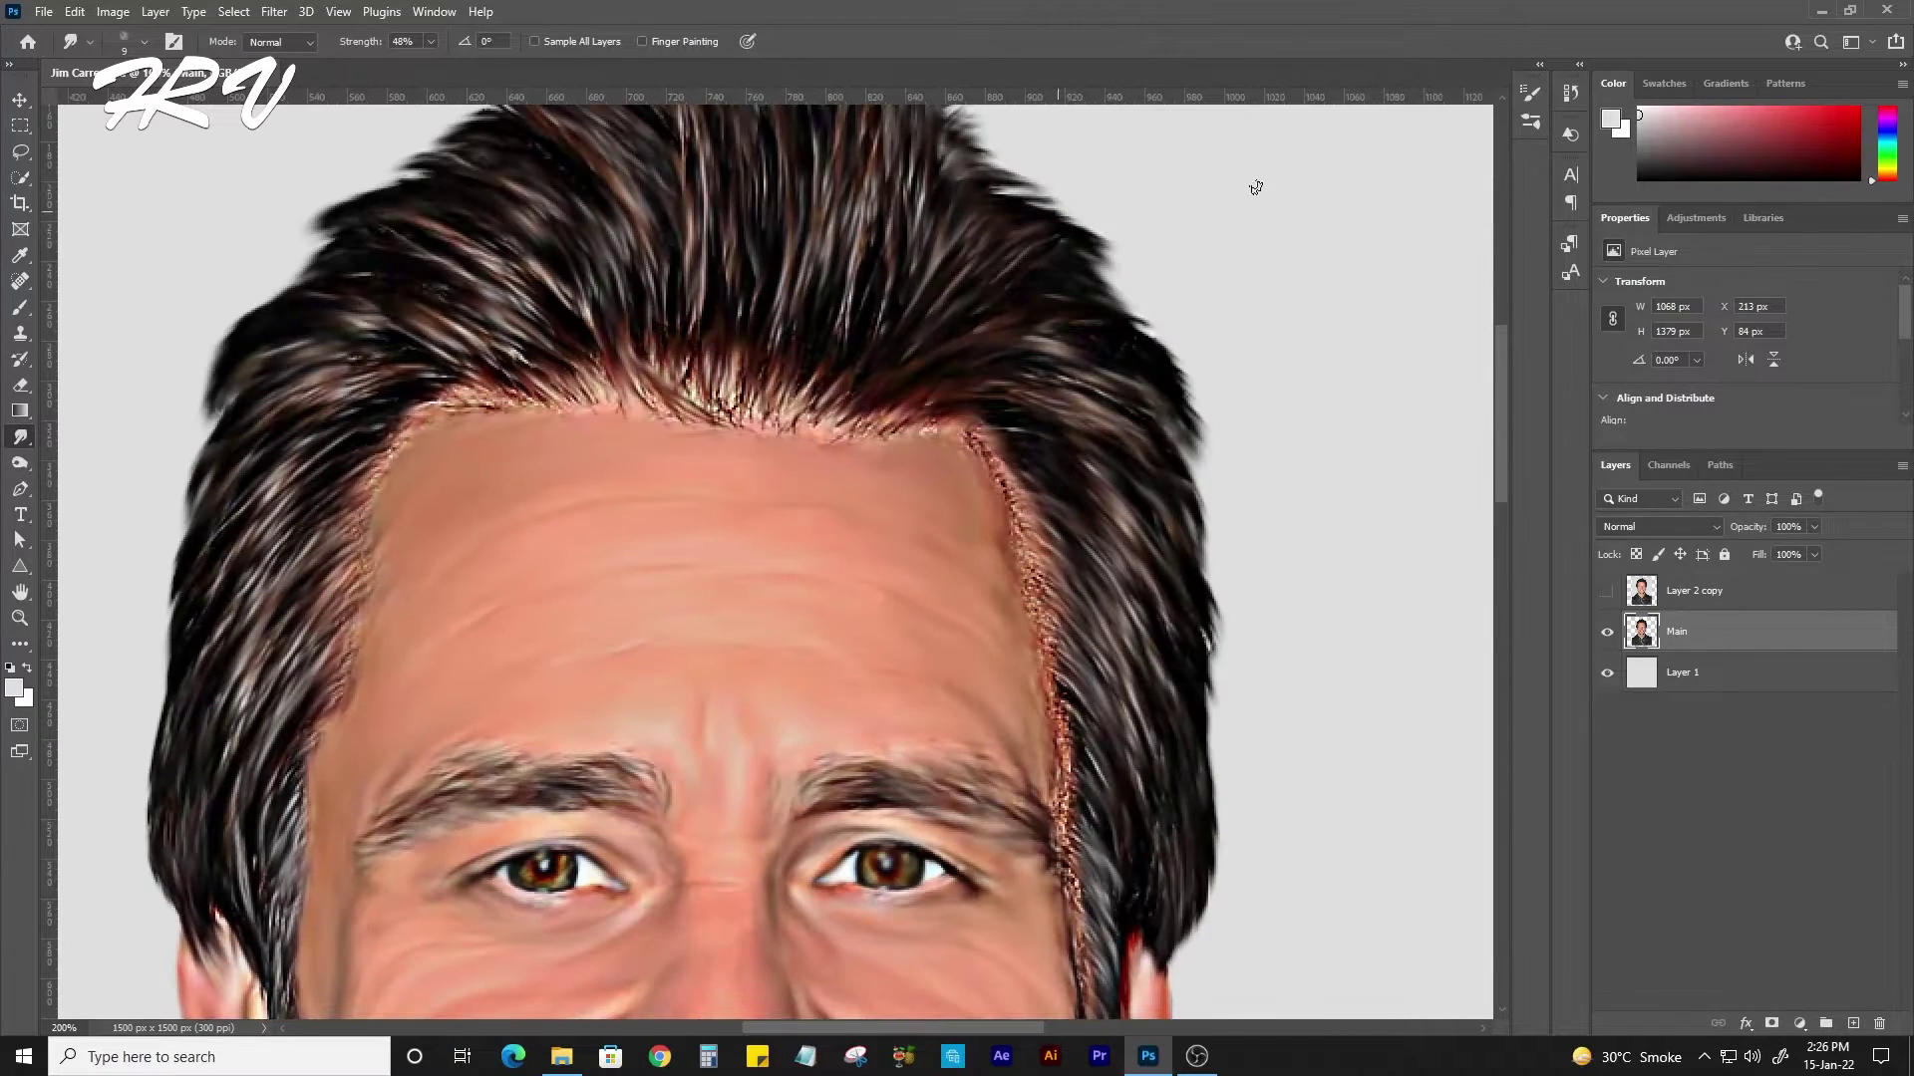
{"action": "left_click", "coordinate": [1531, 121]}
{"action": "left_click", "coordinate": [1254, 377]}
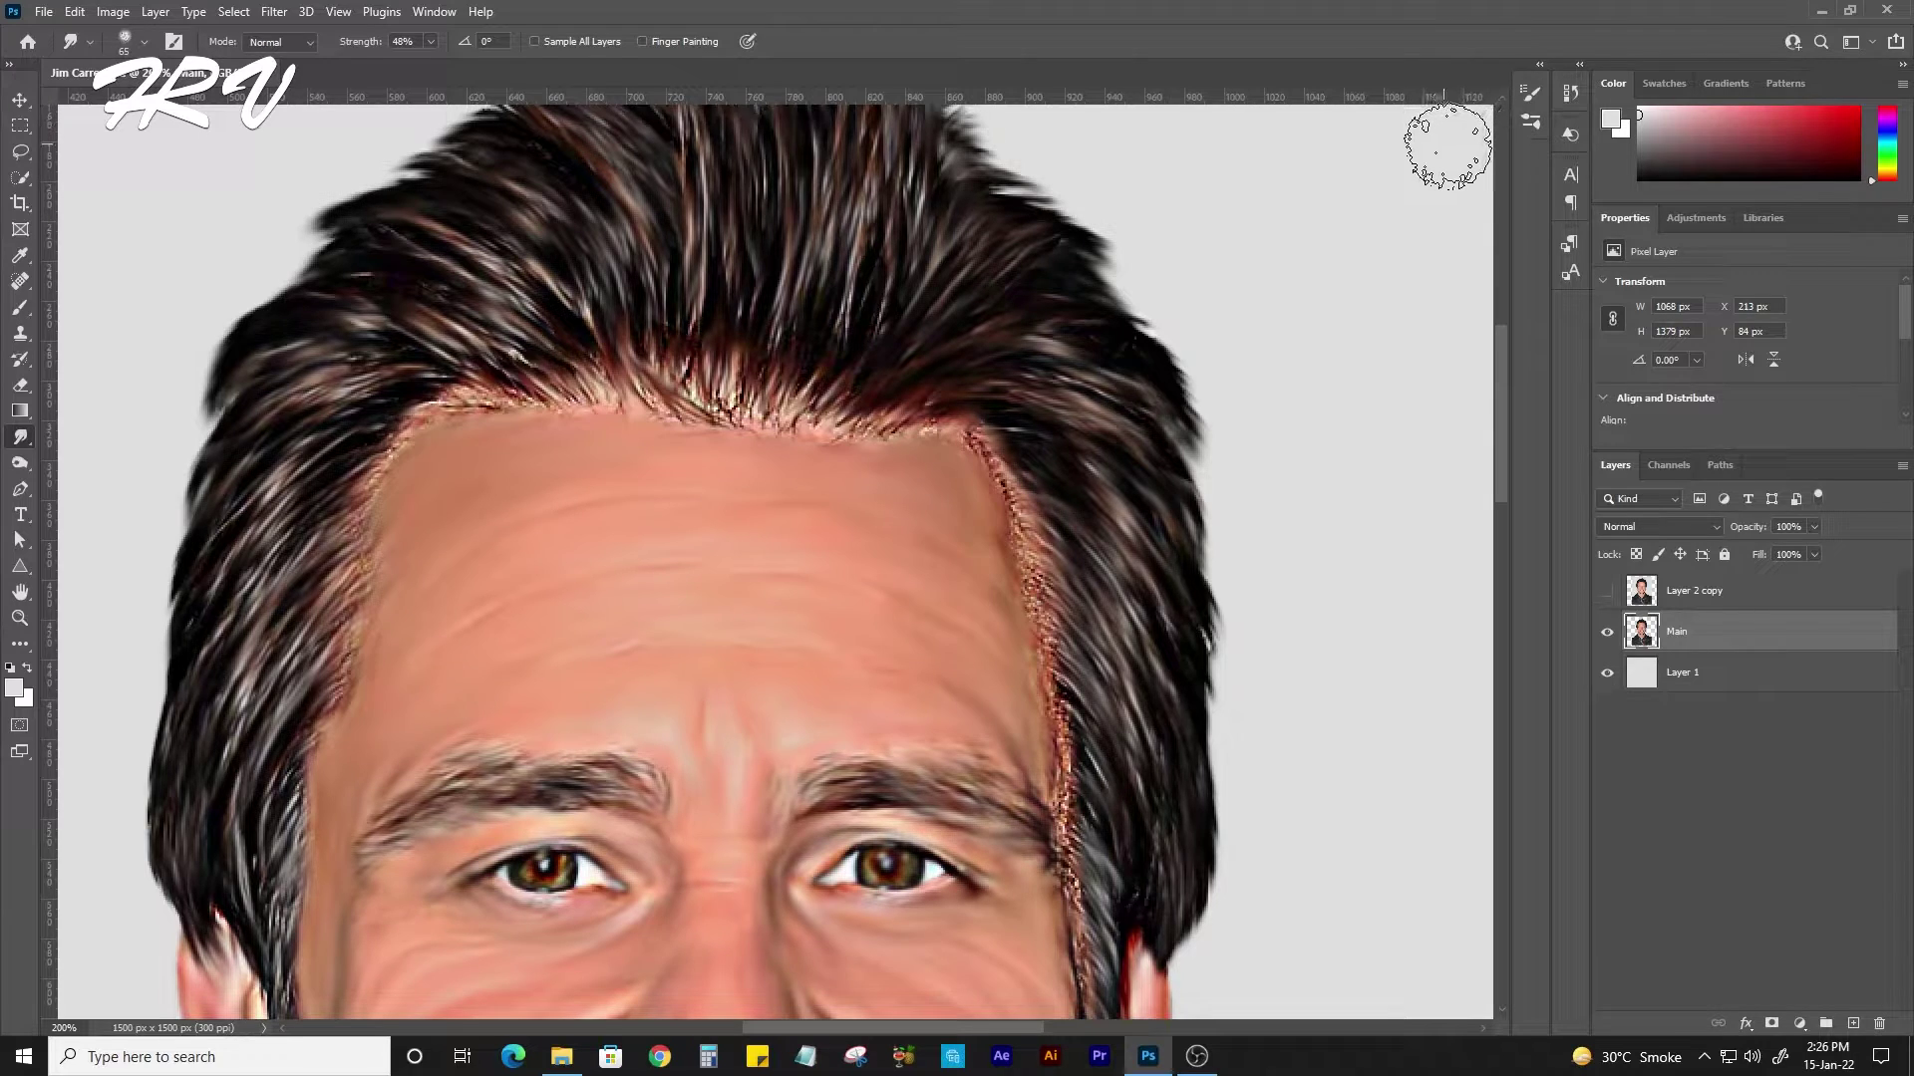
Smudge the left hairline with a smaller brush, then undo the overly long weak stroke.
{"action": "key", "text": "bracketleft"}
{"action": "key", "text": "bracketleft"}
{"action": "key", "text": "bracketleft"}
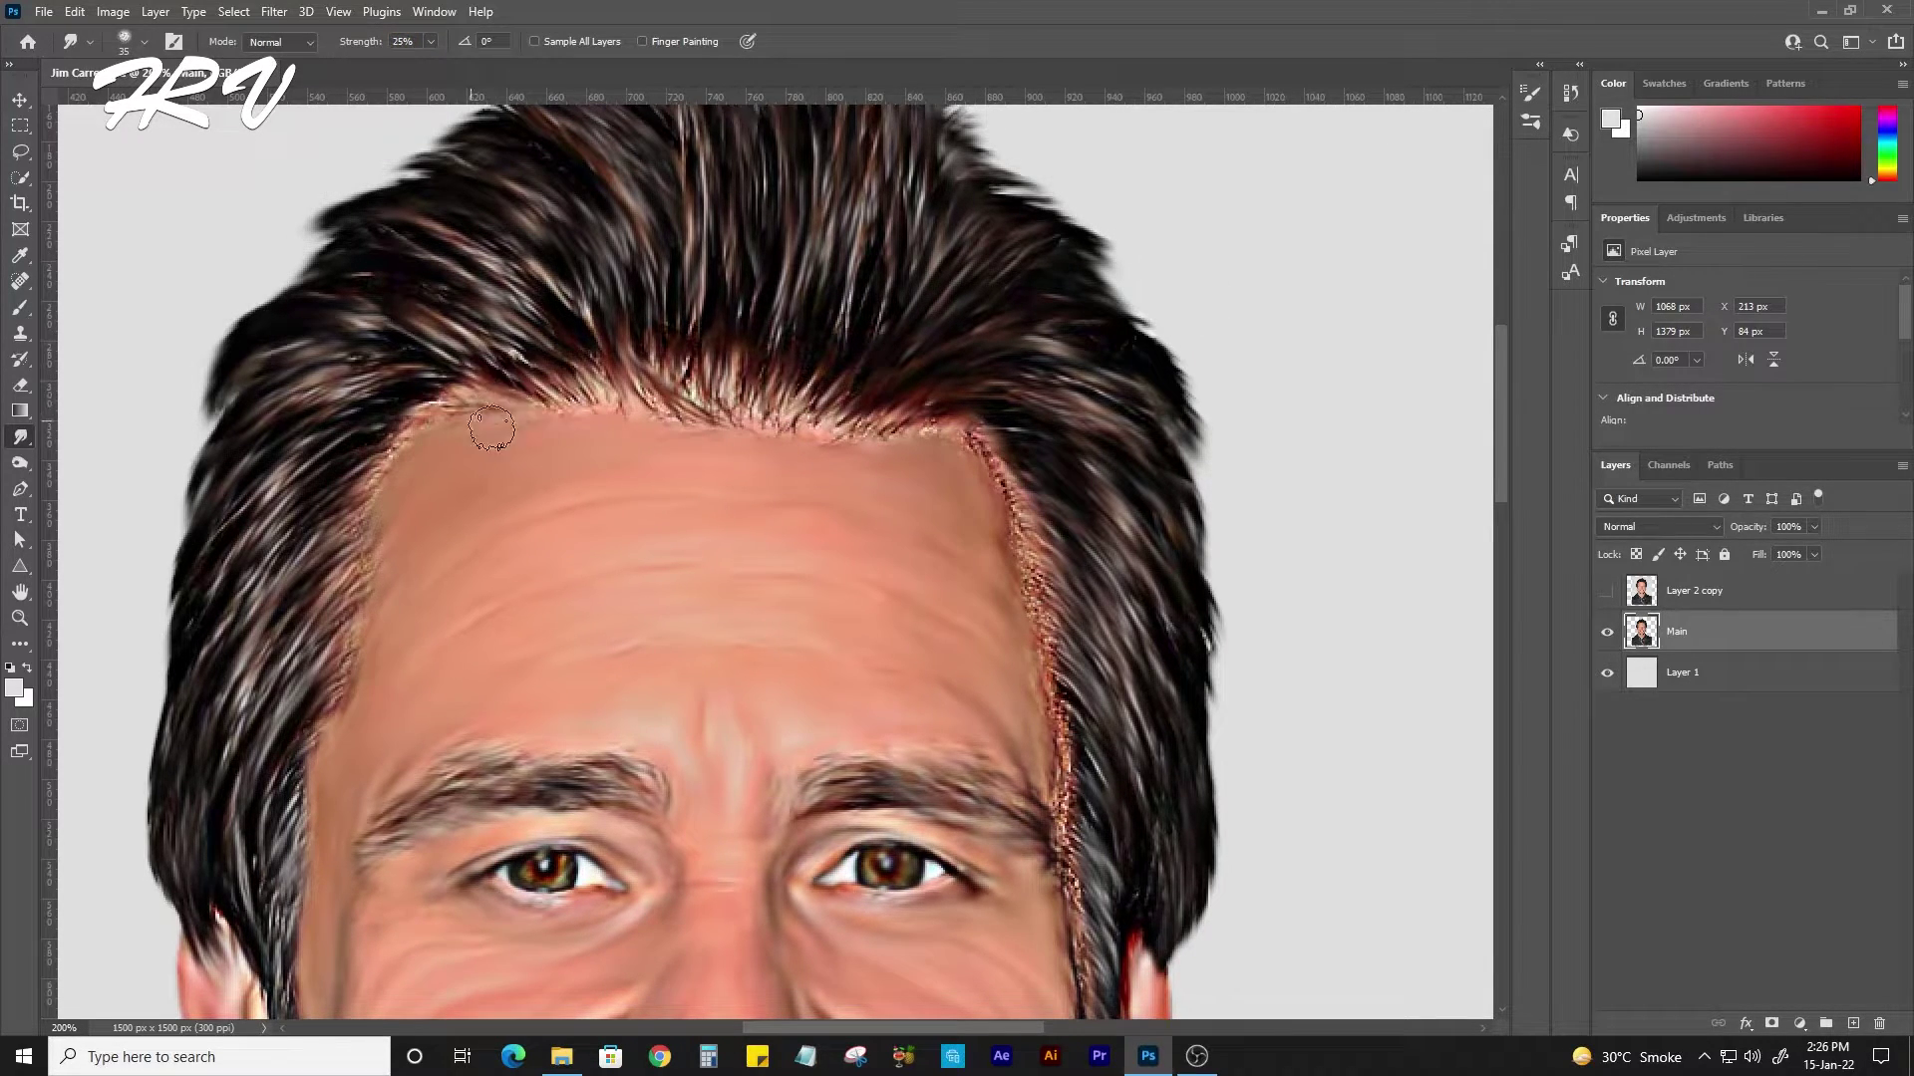
{"action": "left_click_drag", "start_coordinate": [472, 391], "coordinate": [389, 469]}
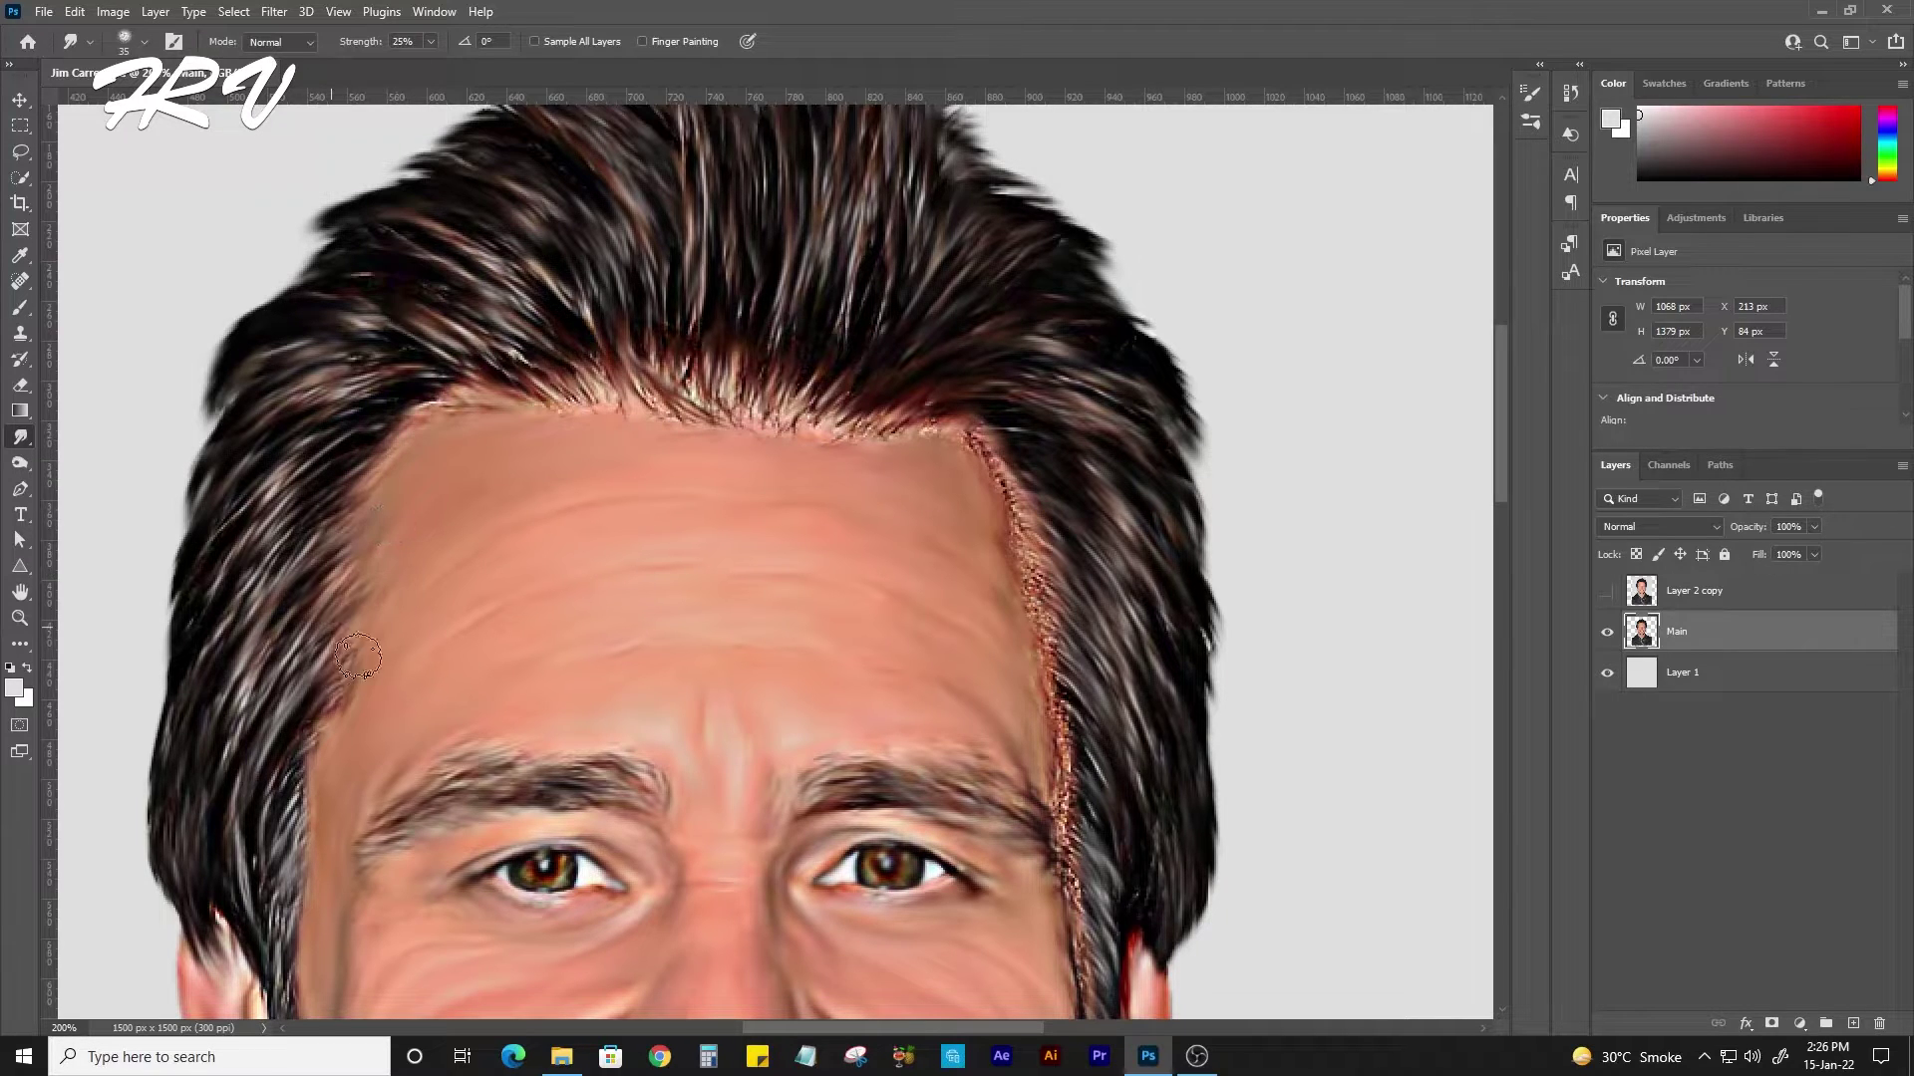
{"action": "left_click_drag", "start_coordinate": [362, 48], "coordinate": [357, 48]}
{"action": "mouse_move", "coordinate": [399, 409]}
{"action": "left_mouse_down"}
{"action": "mouse_move", "coordinate": [900, 442]}
{"action": "mouse_move", "coordinate": [1047, 603]}
{"action": "left_mouse_up"}
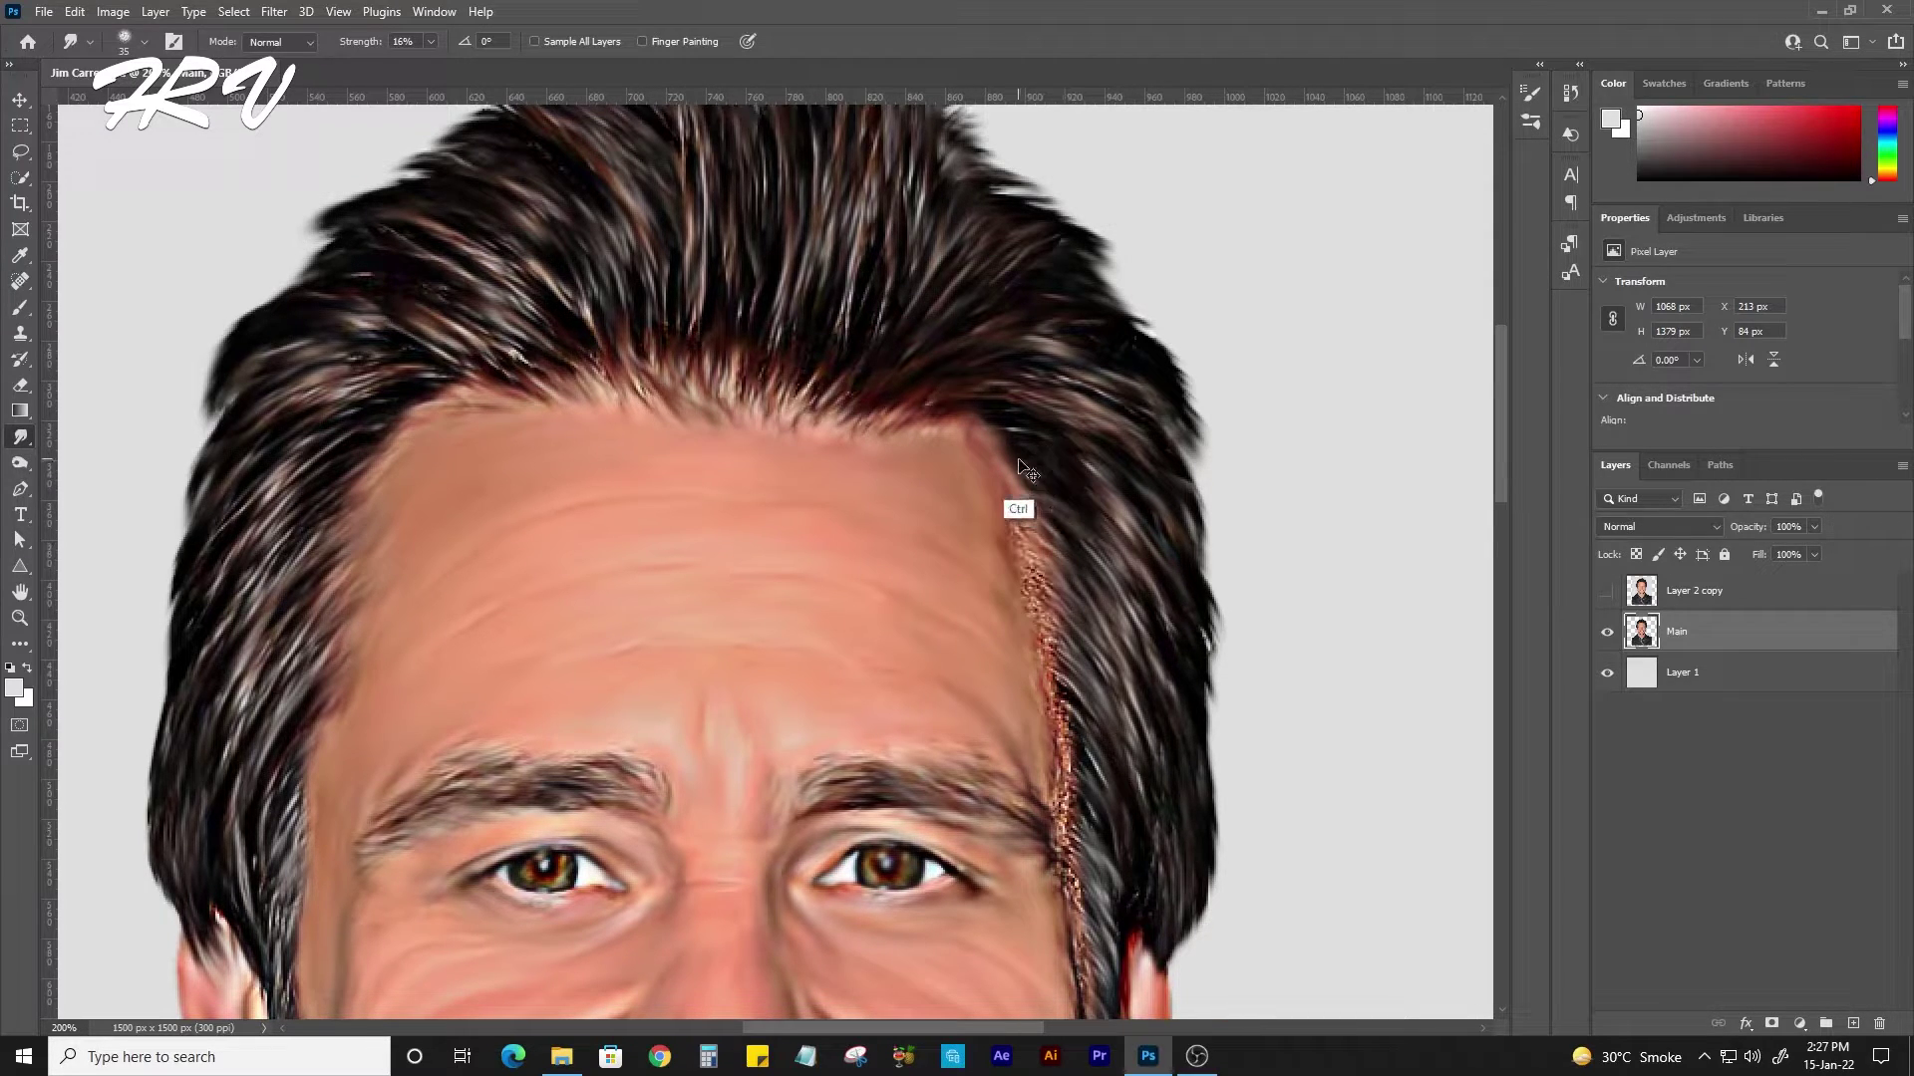
{"action": "key", "text": "ctrl+z"}
Soften the fringe along the top and right hairline, sideburn and temple with a gentle 16% smudge.
{"action": "mouse_move", "coordinate": [1012, 525]}
{"action": "left_mouse_down"}
{"action": "mouse_move", "coordinate": [1059, 706]}
{"action": "mouse_move", "coordinate": [1002, 486]}
{"action": "left_mouse_up"}
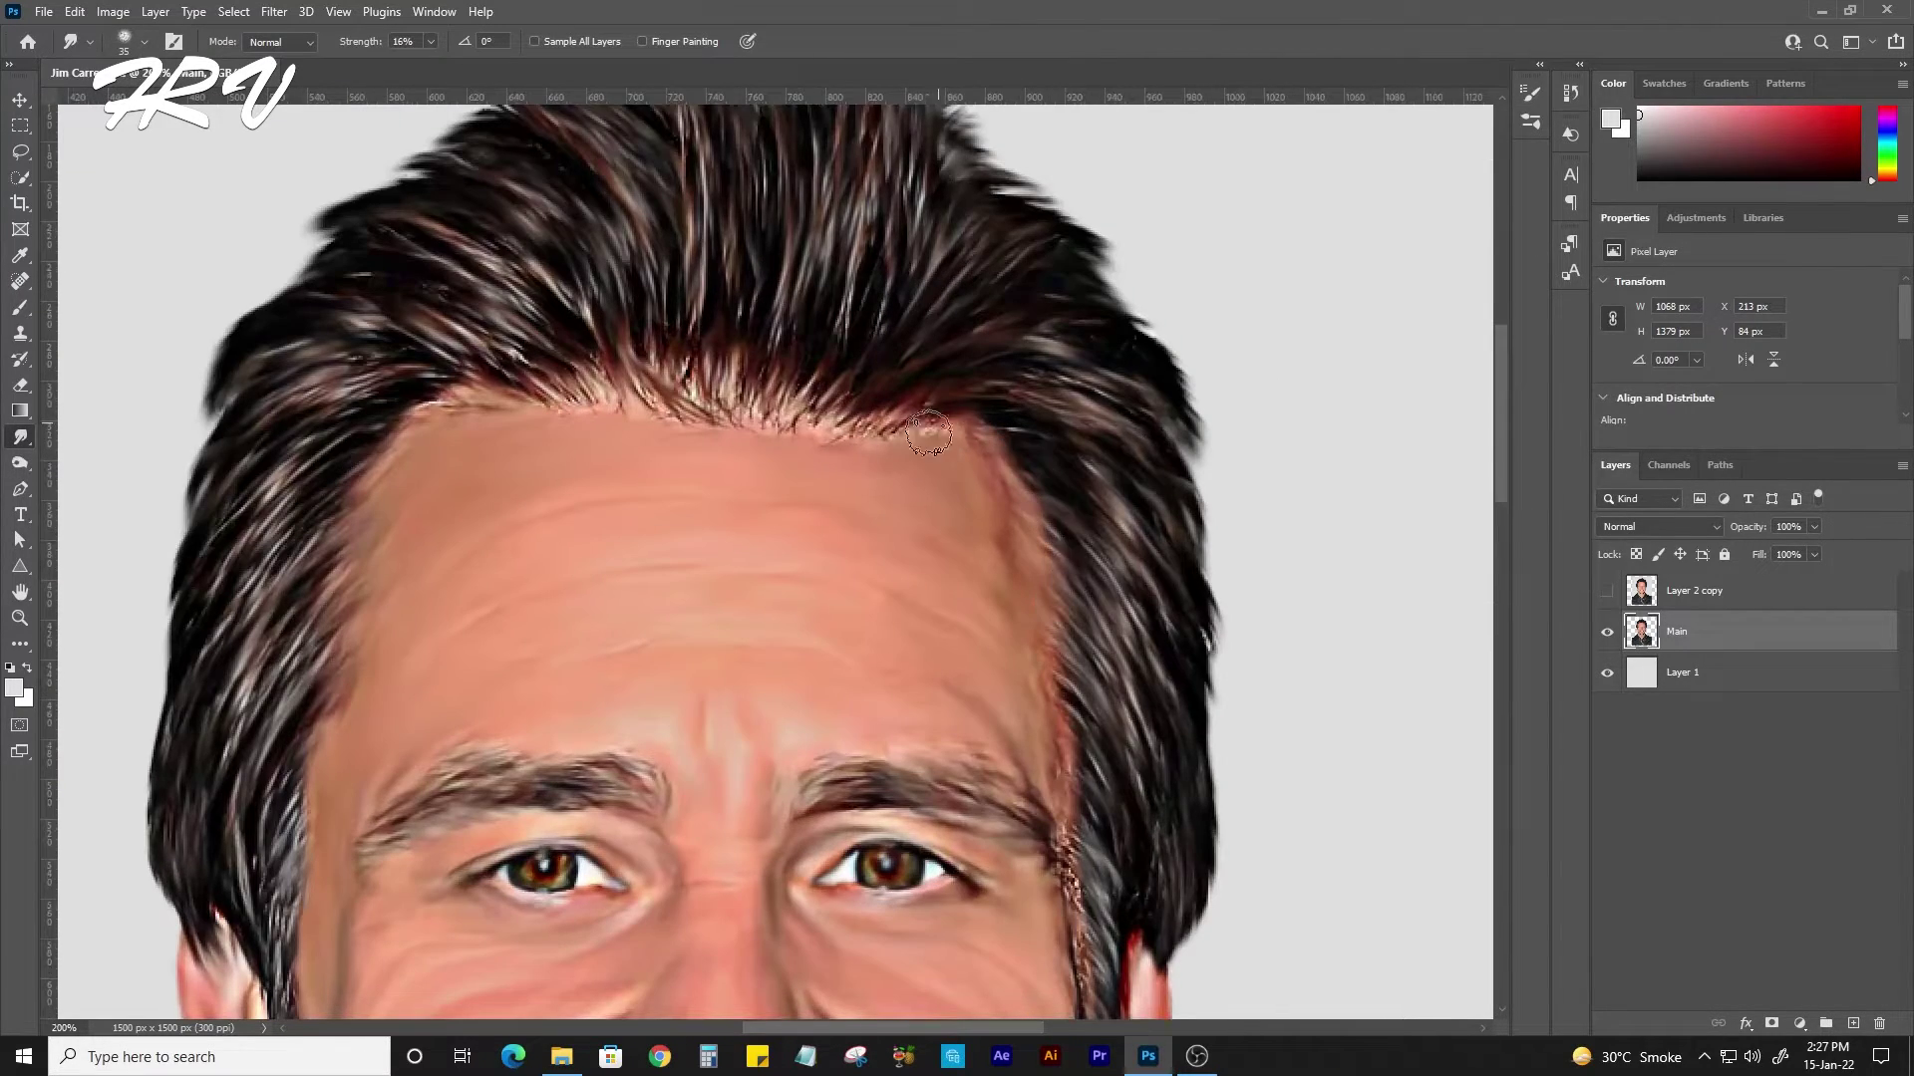
{"action": "mouse_move", "coordinate": [821, 425]}
{"action": "left_mouse_down"}
{"action": "mouse_move", "coordinate": [573, 394]}
{"action": "mouse_move", "coordinate": [419, 409]}
{"action": "left_mouse_up"}
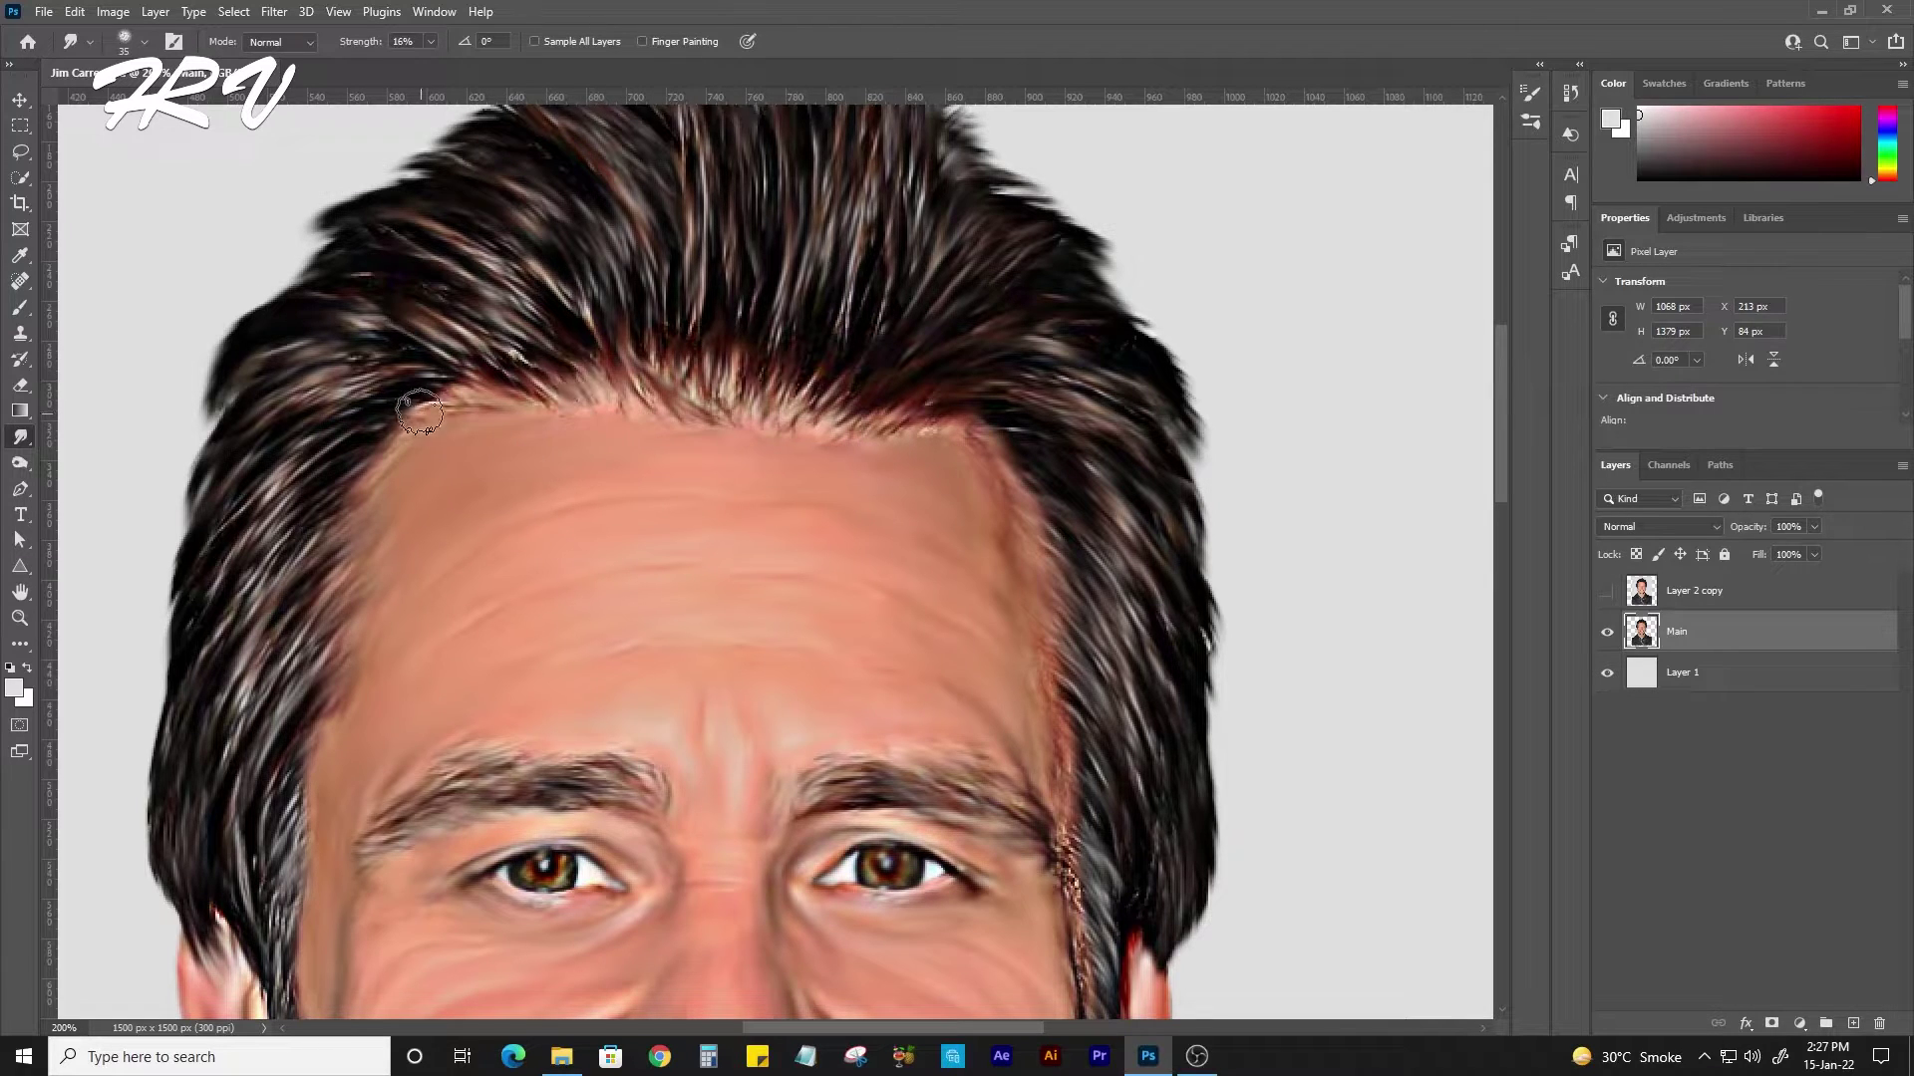
{"action": "left_click_drag", "start_coordinate": [1017, 571], "coordinate": [1013, 663]}
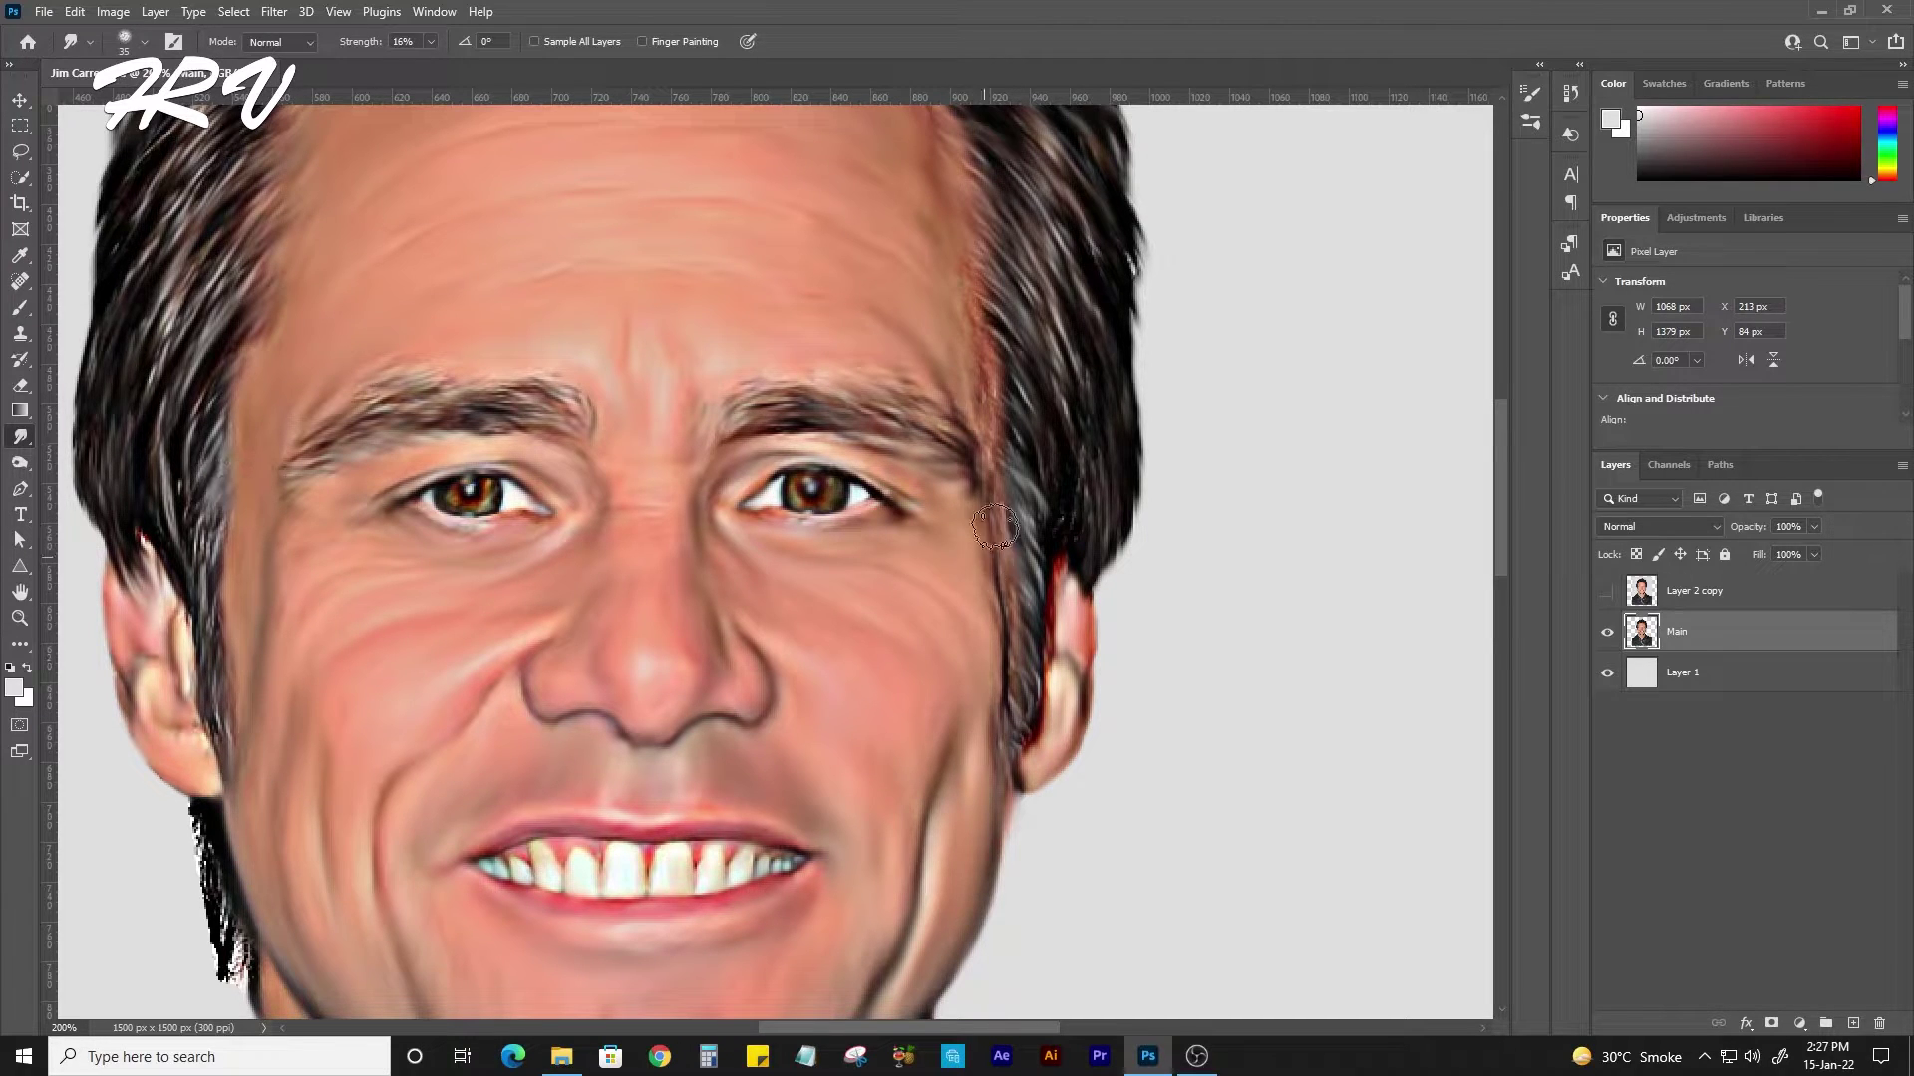
{"action": "left_click_drag", "start_coordinate": [995, 527], "coordinate": [1005, 739]}
{"action": "left_click_drag", "start_coordinate": [983, 387], "coordinate": [977, 363]}
{"action": "left_click_drag", "start_coordinate": [992, 259], "coordinate": [1051, 454]}
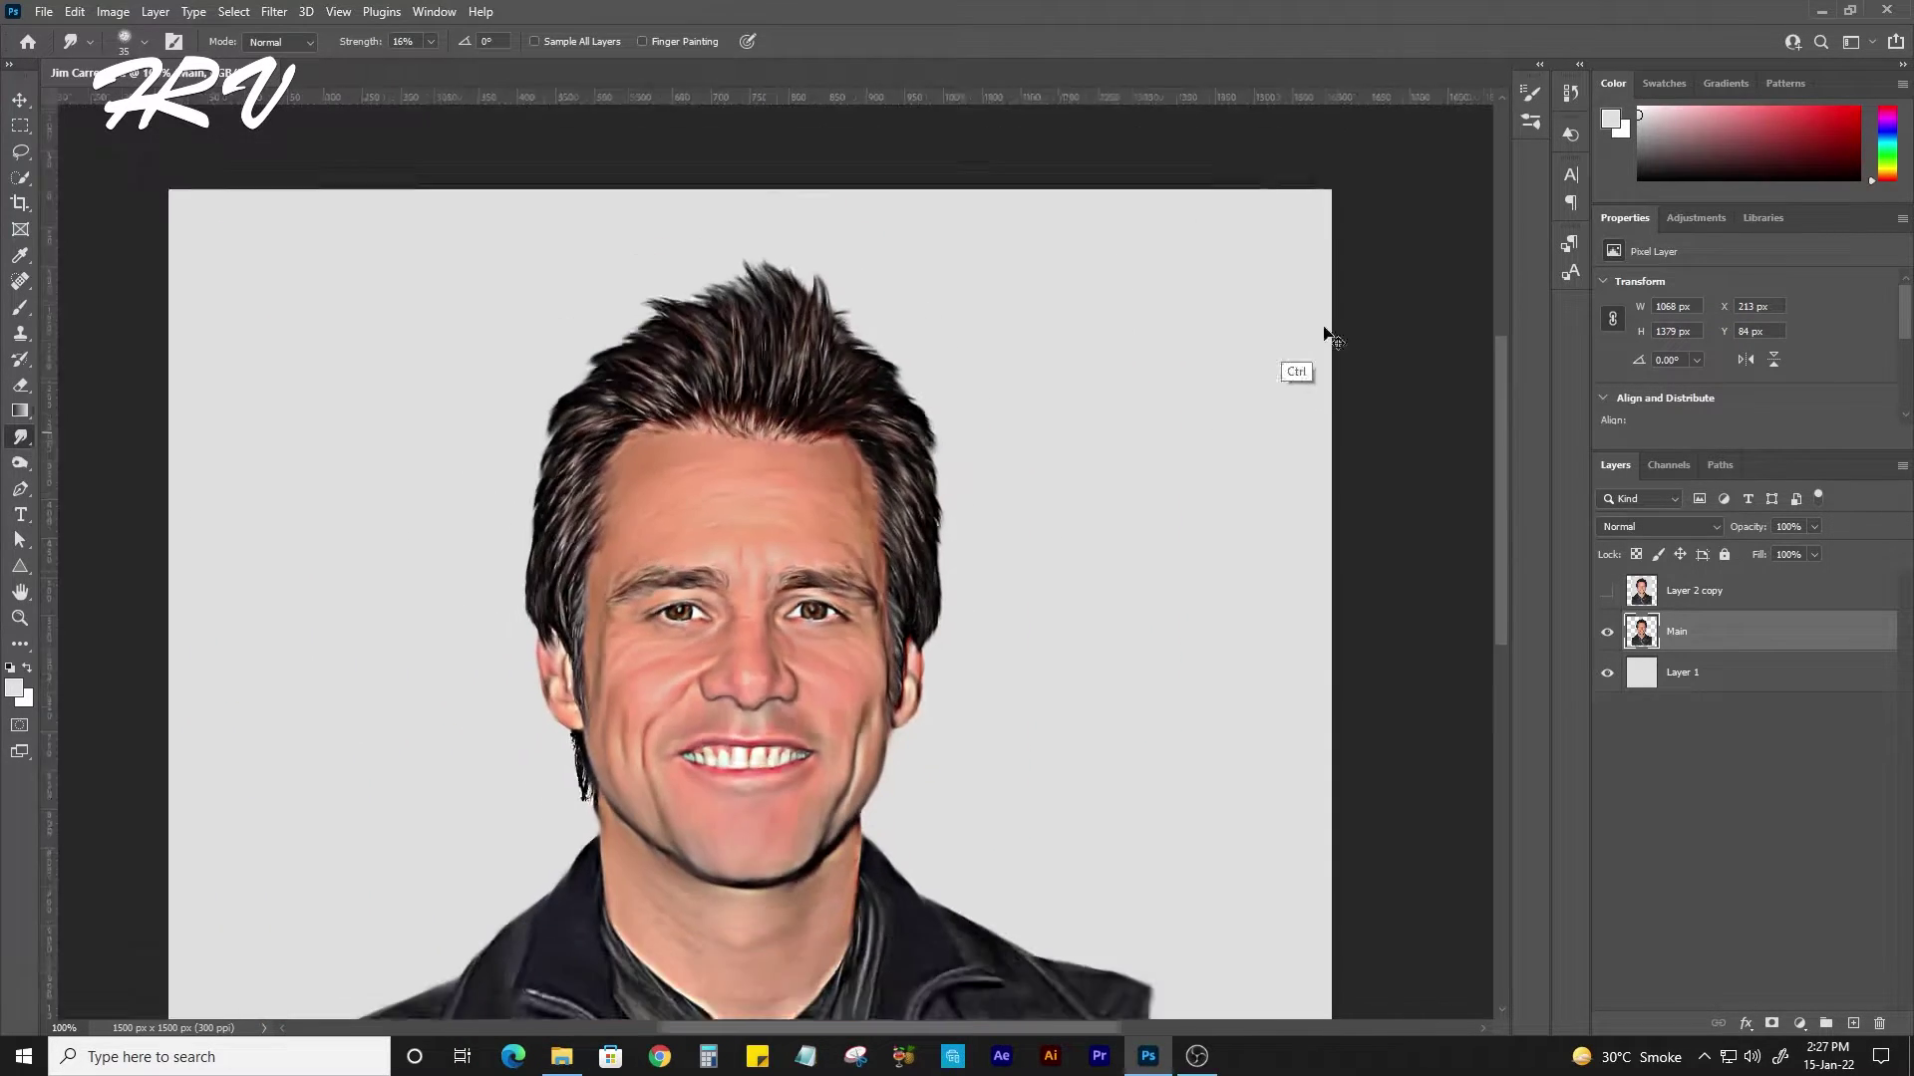
{"action": "left_click_drag", "start_coordinate": [1352, 329], "coordinate": [1217, 389]}
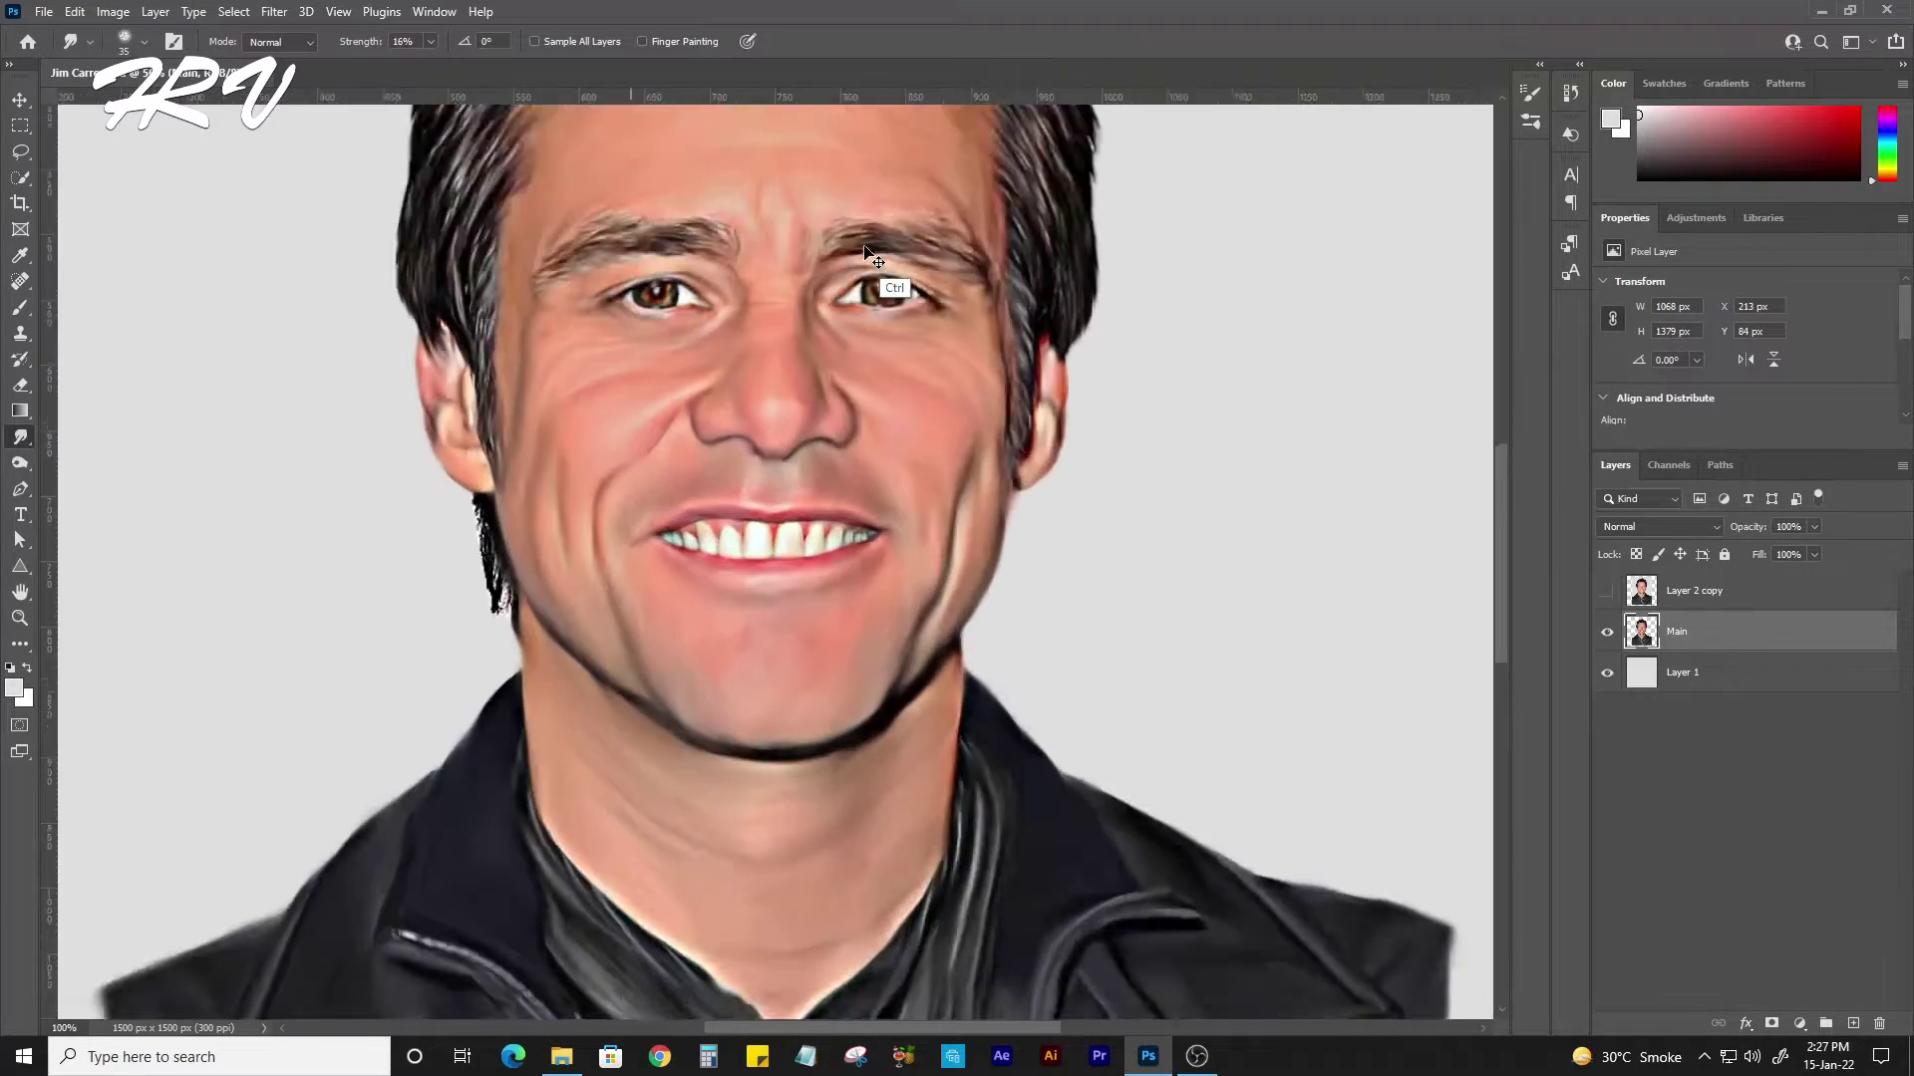
Choose a strand brush preset in Brush Settings and reduce Spacing for continuous strokes.
{"action": "scroll", "coordinate": [975, 625], "scroll_direction": "up", "scroll_amount": 3}
{"action": "scroll", "coordinate": [978, 569], "scroll_direction": "up", "scroll_amount": 1}
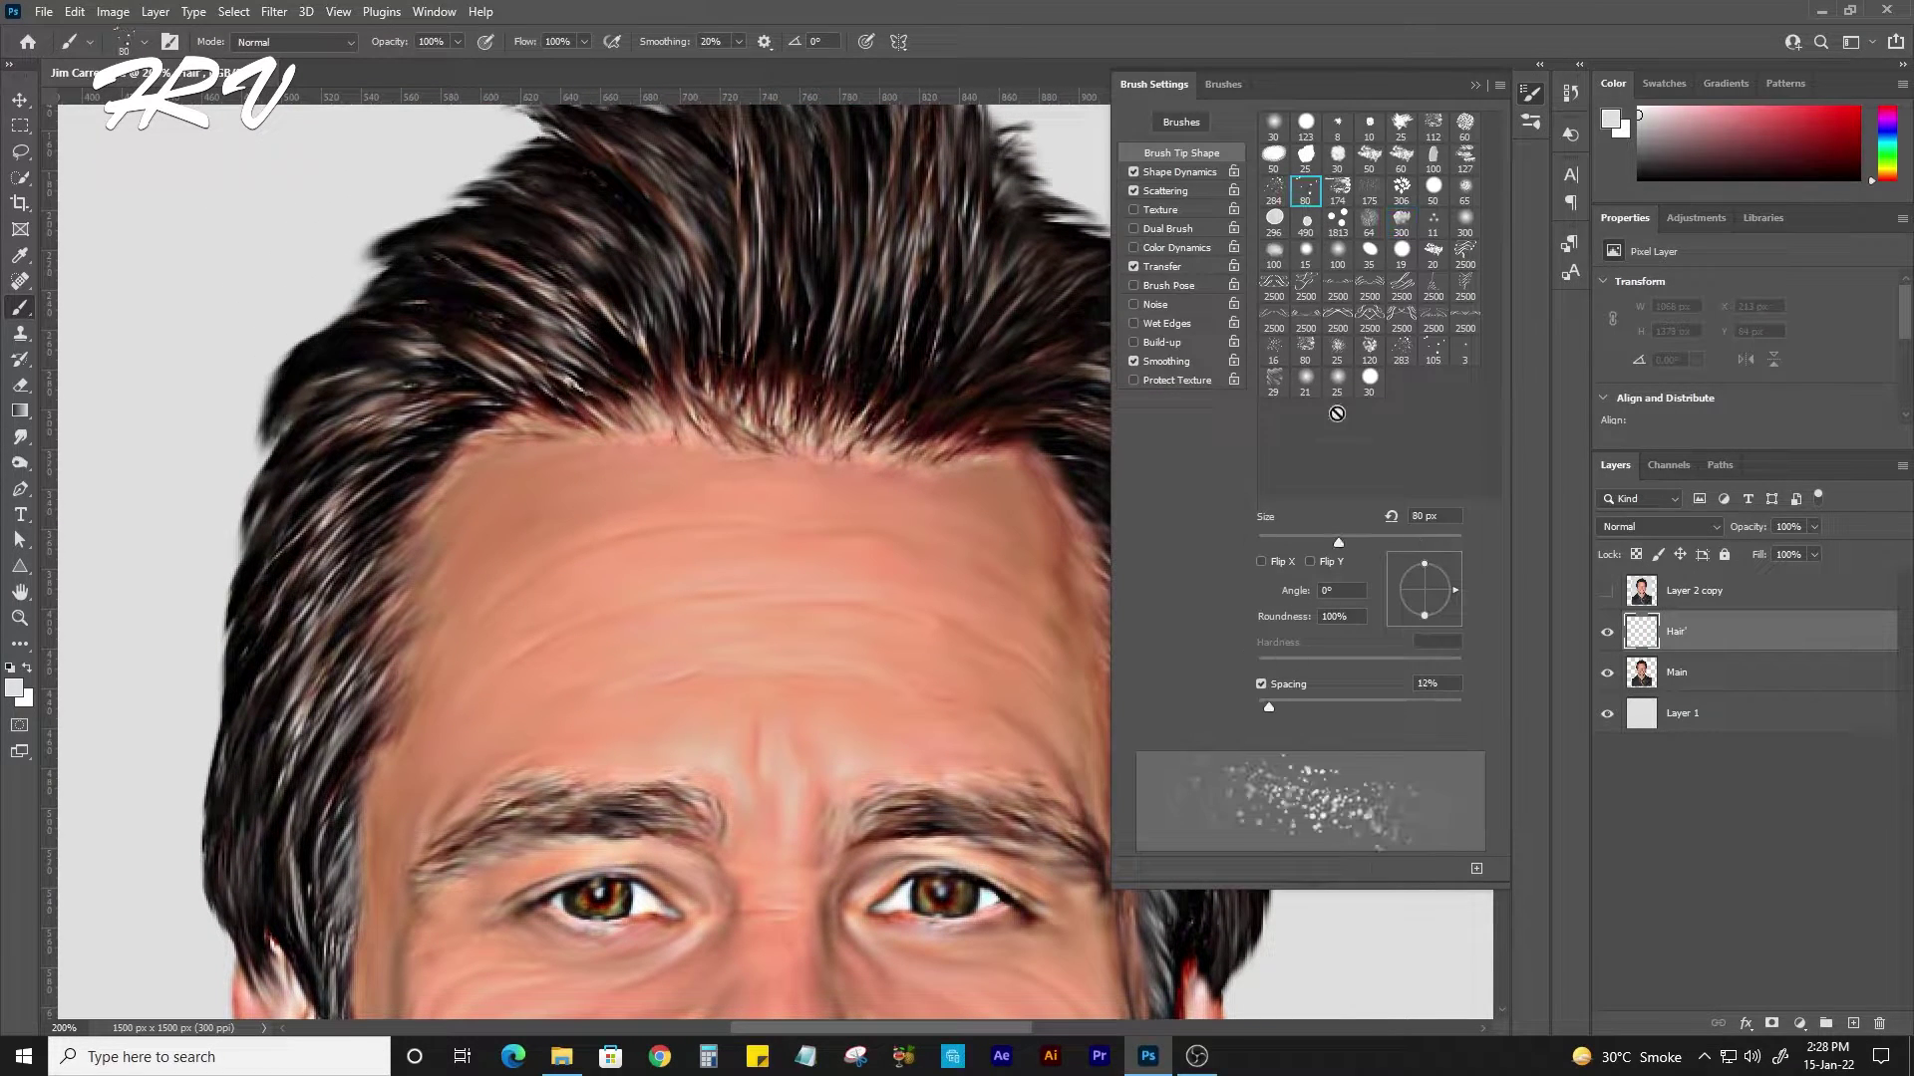
{"action": "left_click", "coordinate": [1223, 84]}
{"action": "left_click", "coordinate": [1366, 391]}
{"action": "left_click", "coordinate": [1155, 84]}
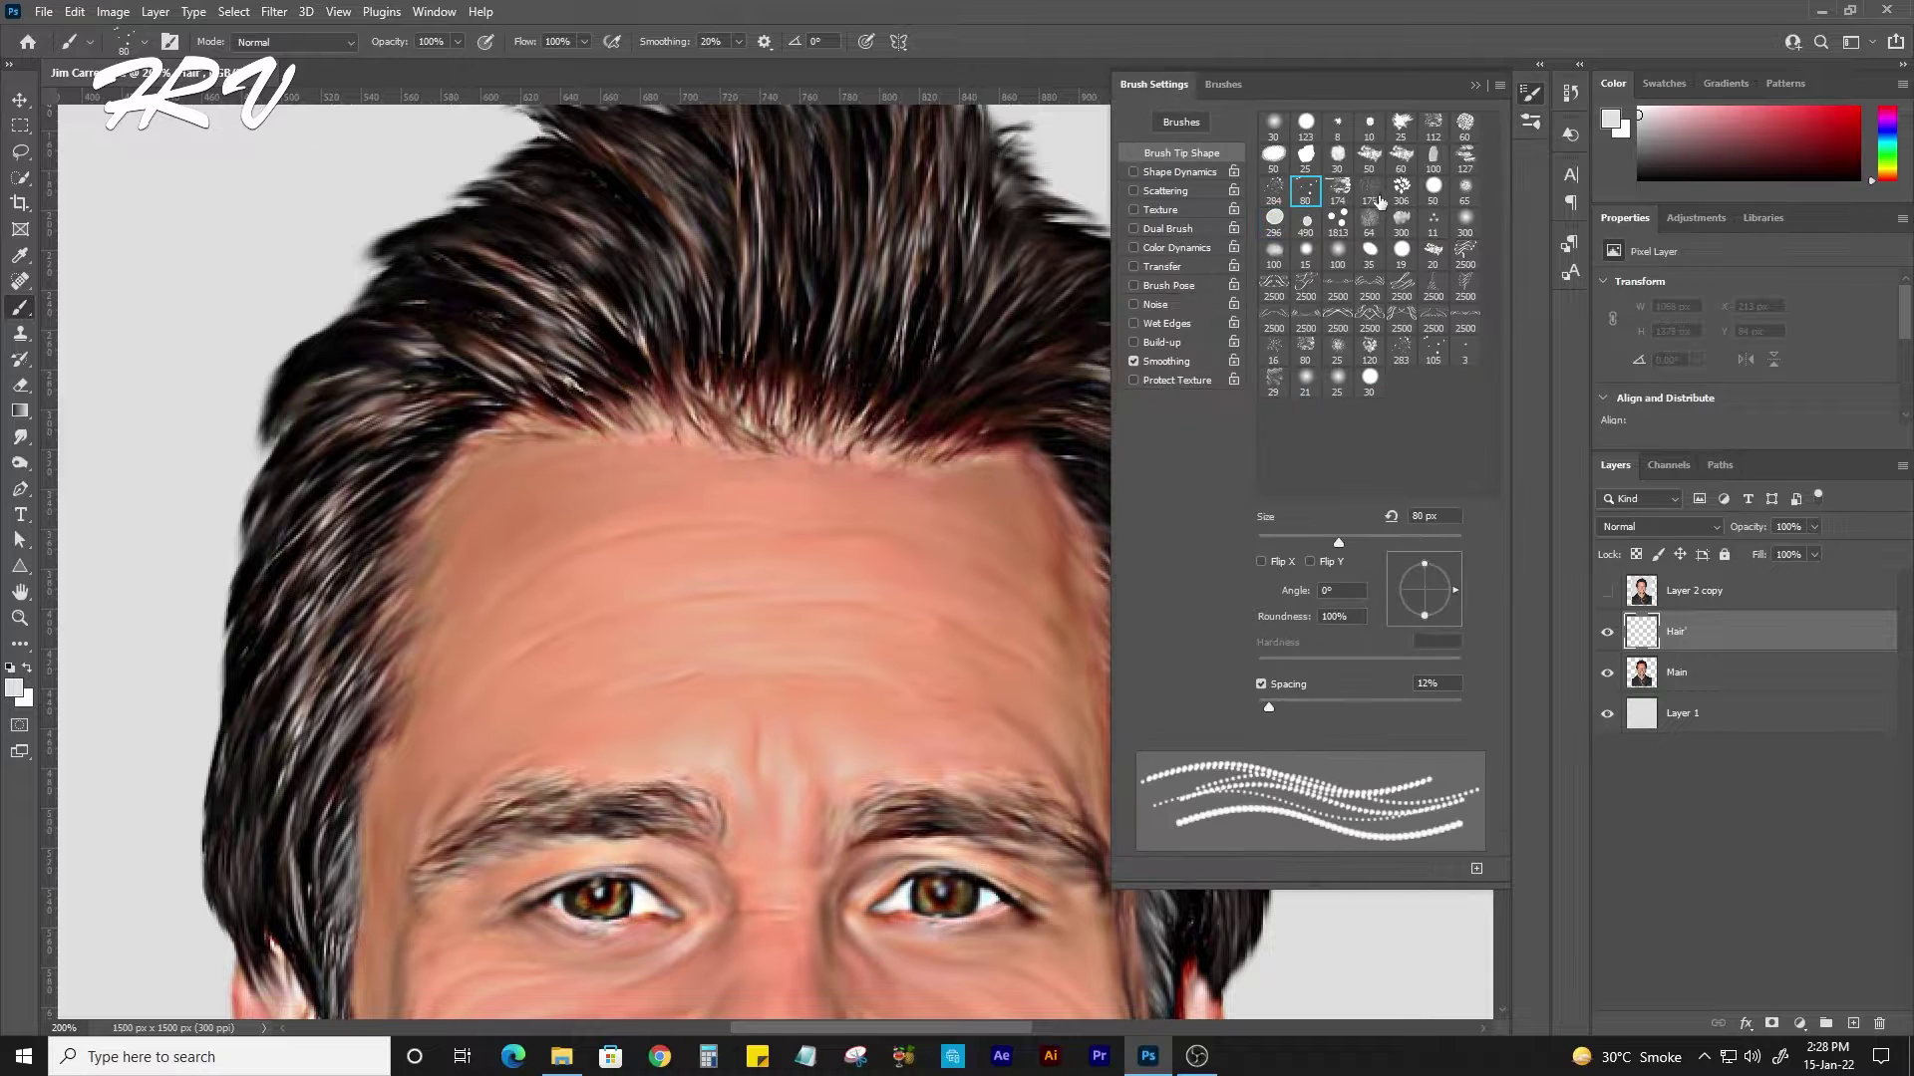
{"action": "left_click_drag", "start_coordinate": [1270, 706], "coordinate": [1258, 706]}
{"action": "left_click", "coordinate": [1218, 85]}
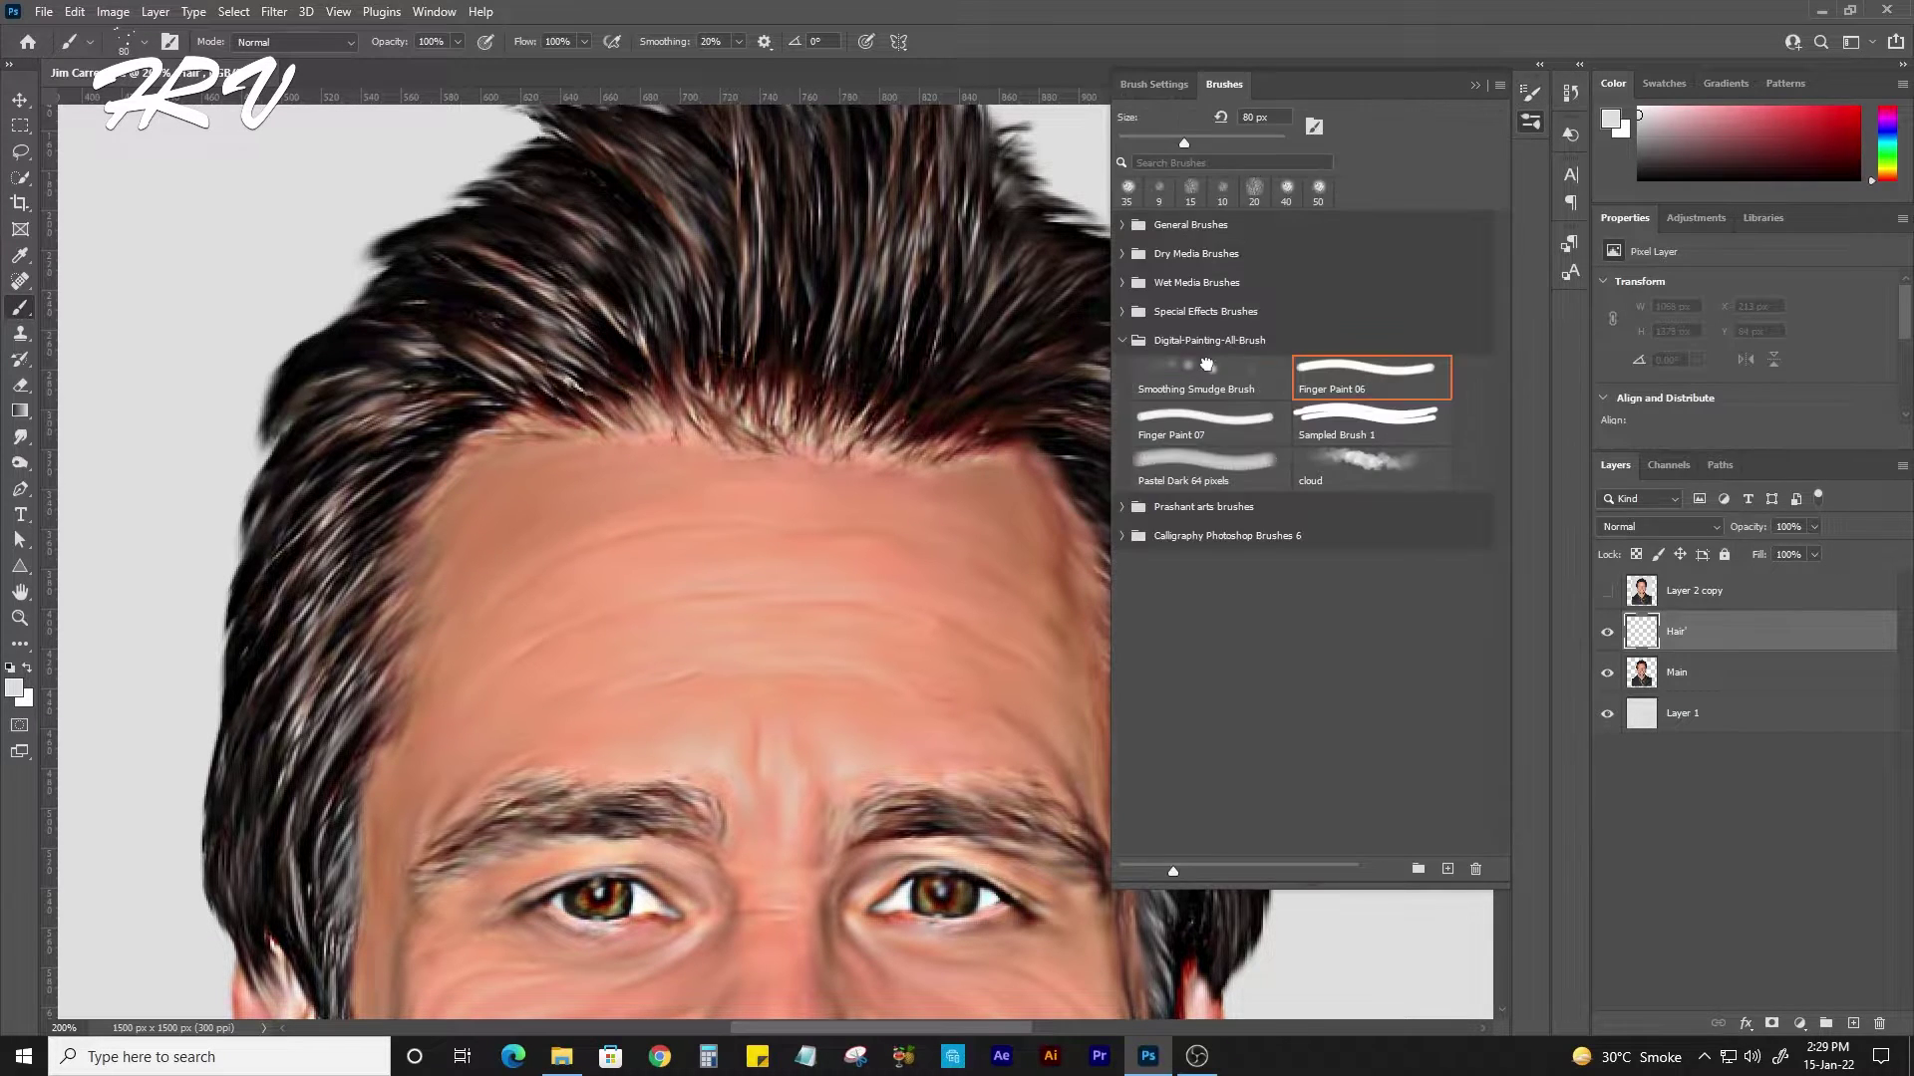
{"action": "left_click", "coordinate": [1295, 376]}
{"action": "left_click", "coordinate": [1154, 84]}
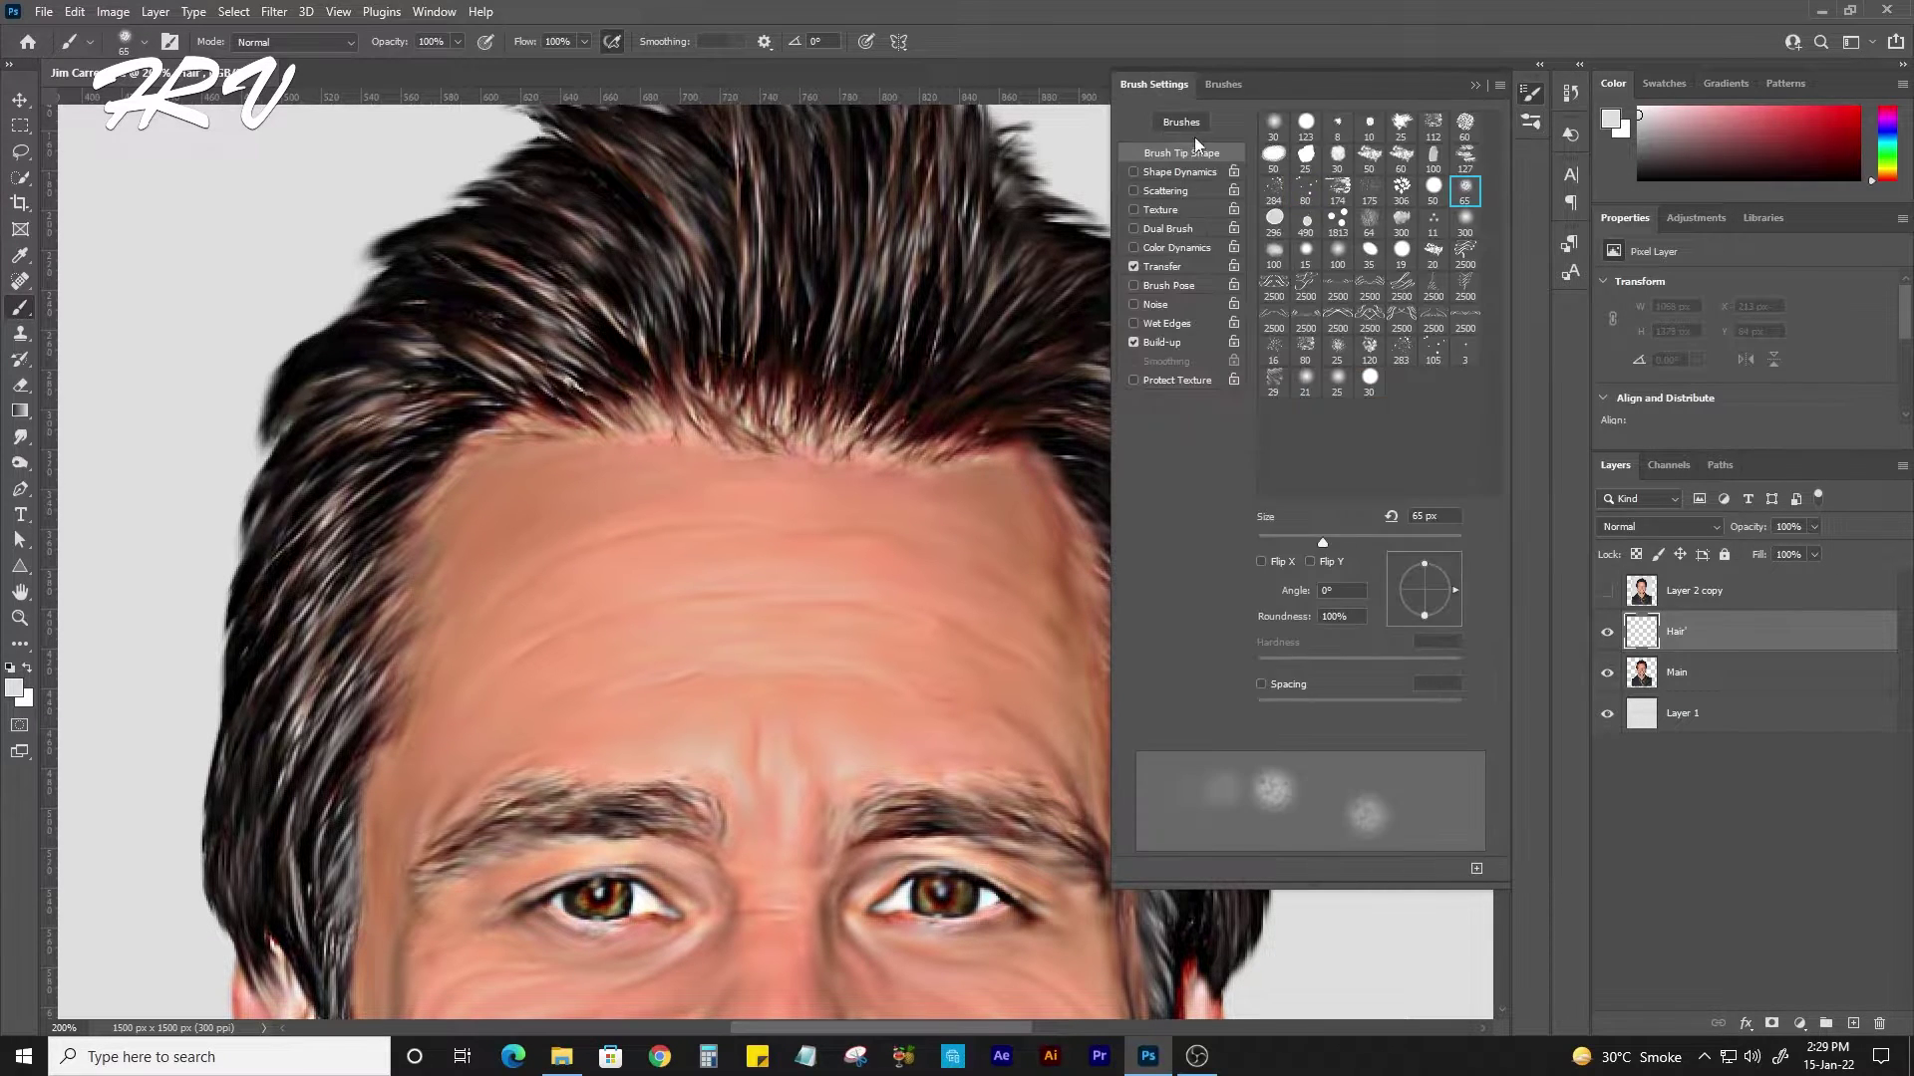
{"action": "left_click", "coordinate": [1476, 86]}
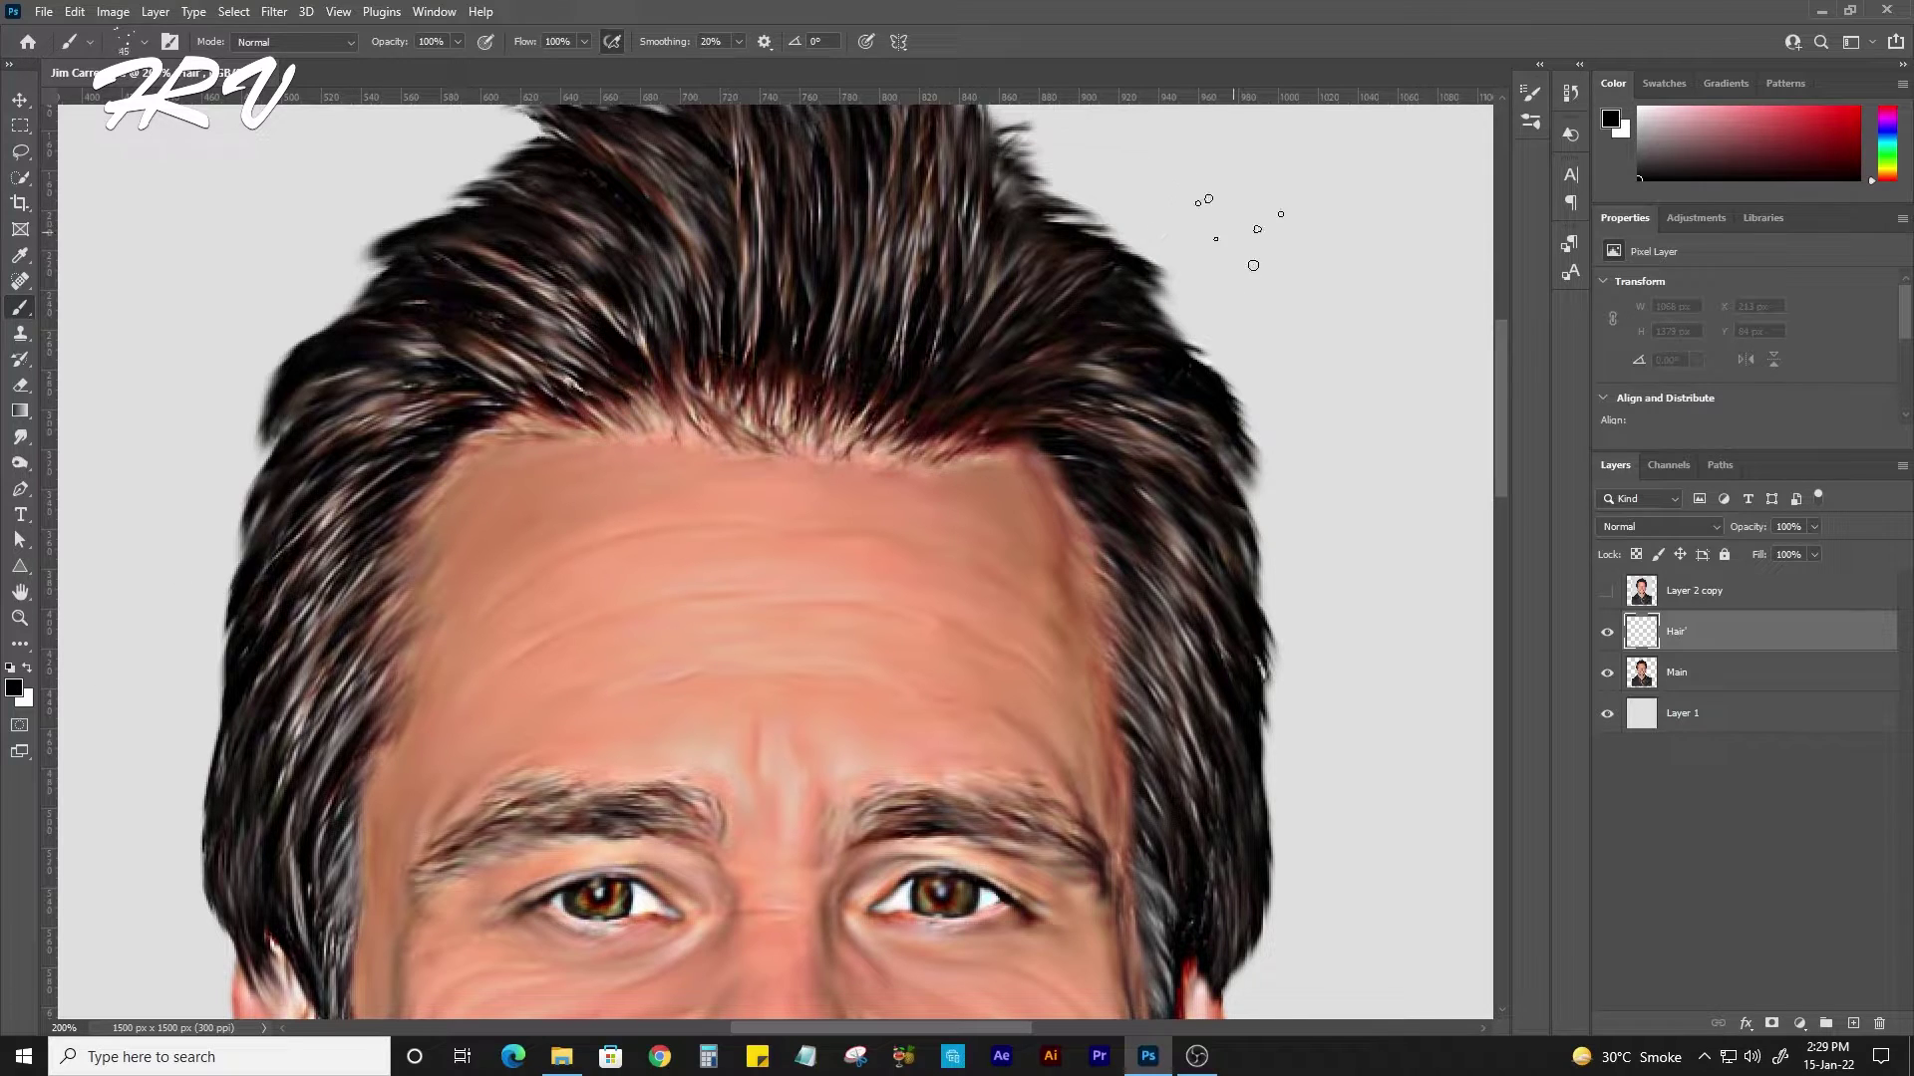
Try two test strokes beside the hair, undoing each one.
{"action": "left_click_drag", "start_coordinate": [1236, 199], "coordinate": [1301, 453]}
{"action": "key", "text": "ctrl+z"}
{"action": "left_click_drag", "start_coordinate": [1289, 287], "coordinate": [1331, 434]}
{"action": "key", "text": "ctrl+z"}
Switch to the fine Finger Paint 06 multi-strand brush and paint a dark strand from the hairline.
{"action": "left_click", "coordinate": [1531, 121]}
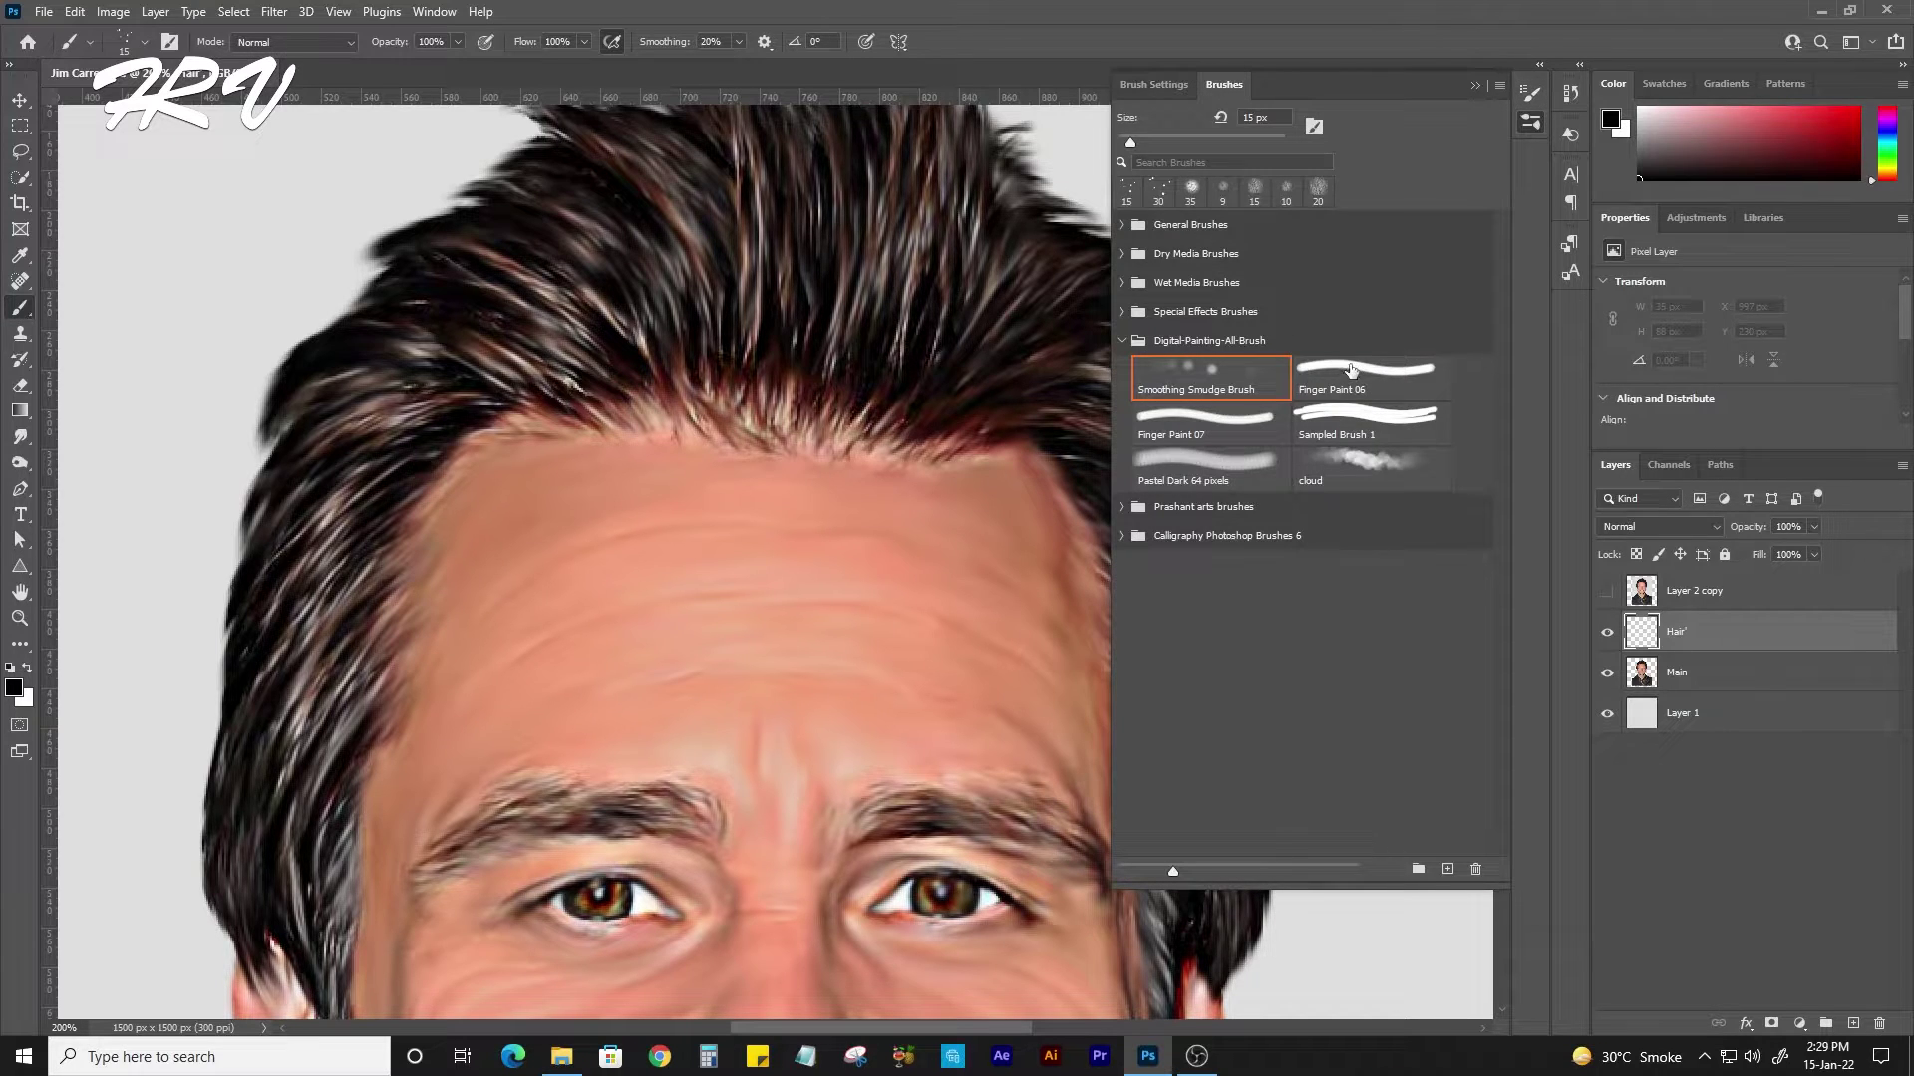
{"action": "left_click", "coordinate": [1351, 369]}
{"action": "left_click", "coordinate": [1154, 84]}
{"action": "left_click", "coordinate": [1307, 195]}
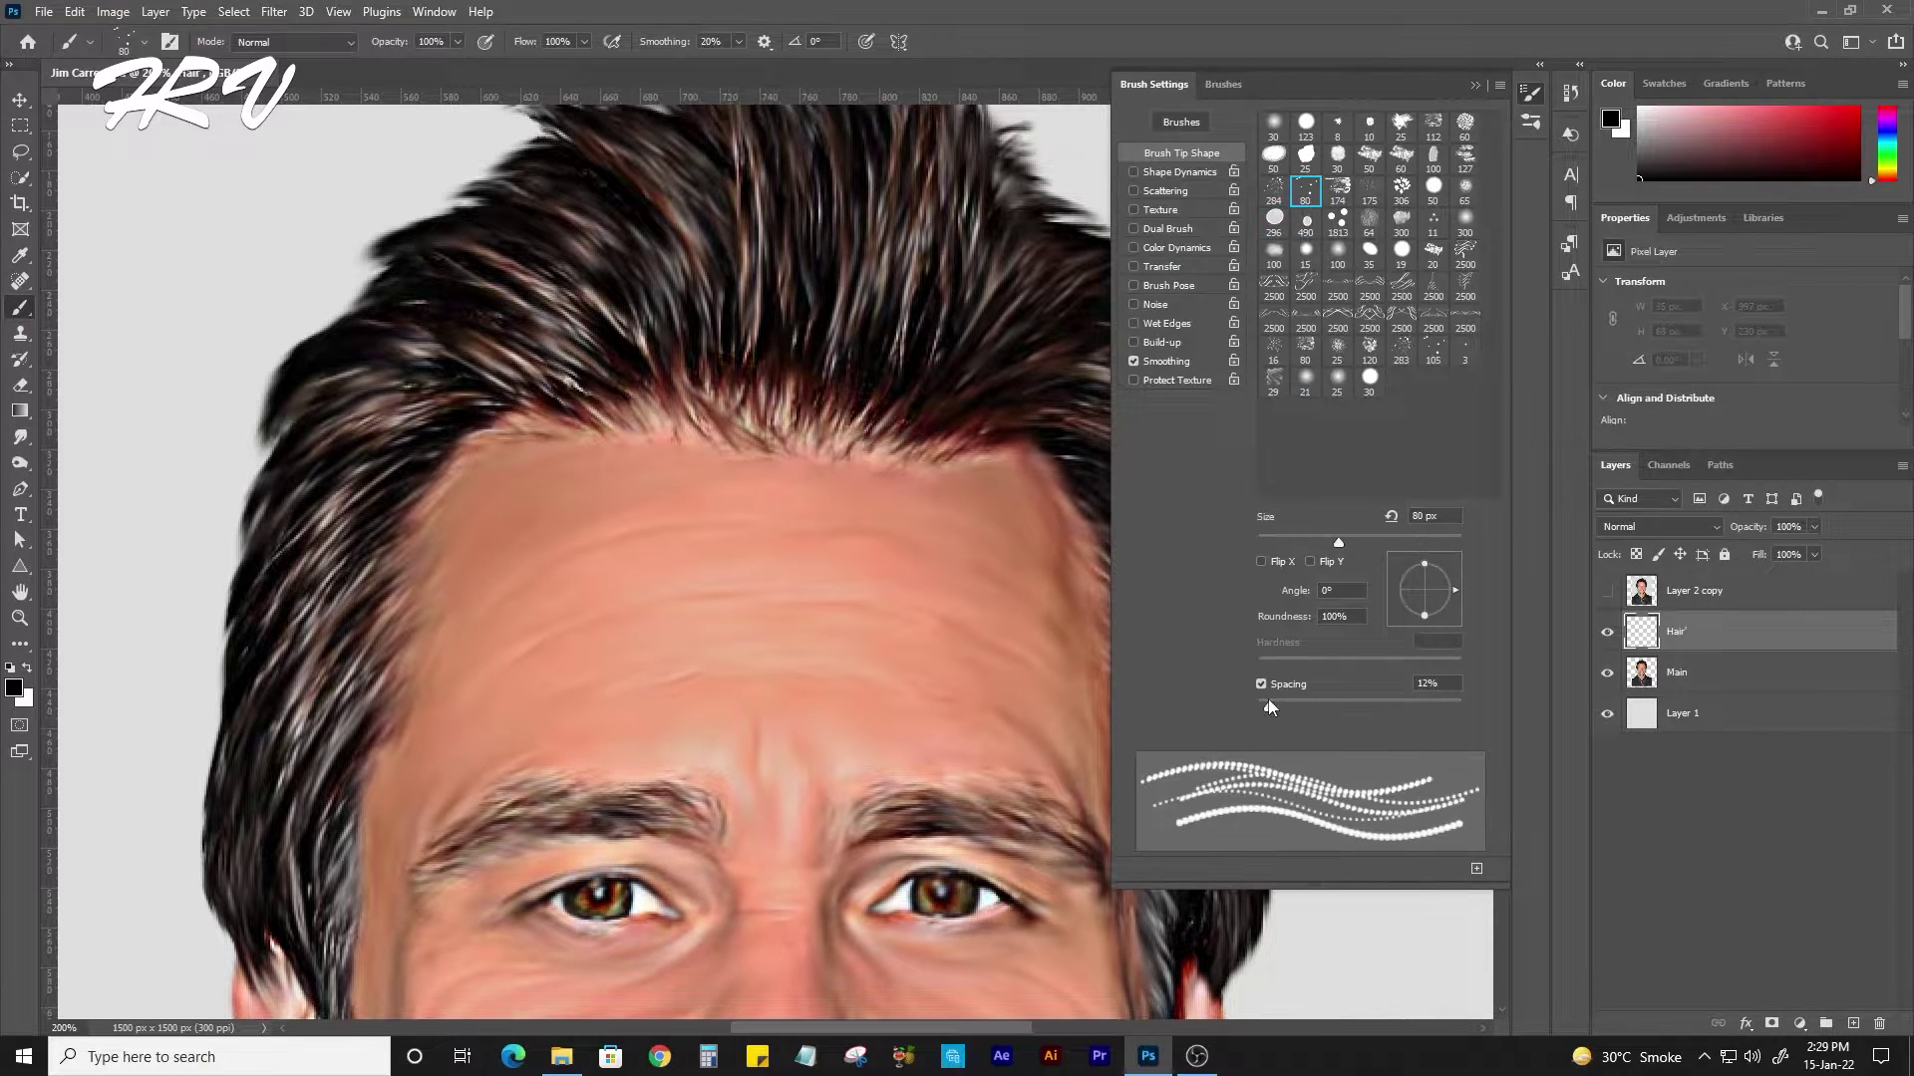
{"action": "left_click", "coordinate": [1401, 261]}
{"action": "left_click", "coordinate": [1531, 93]}
{"action": "left_click_drag", "start_coordinate": [1296, 159], "coordinate": [1326, 429]}
{"action": "key", "text": "ctrl+z"}
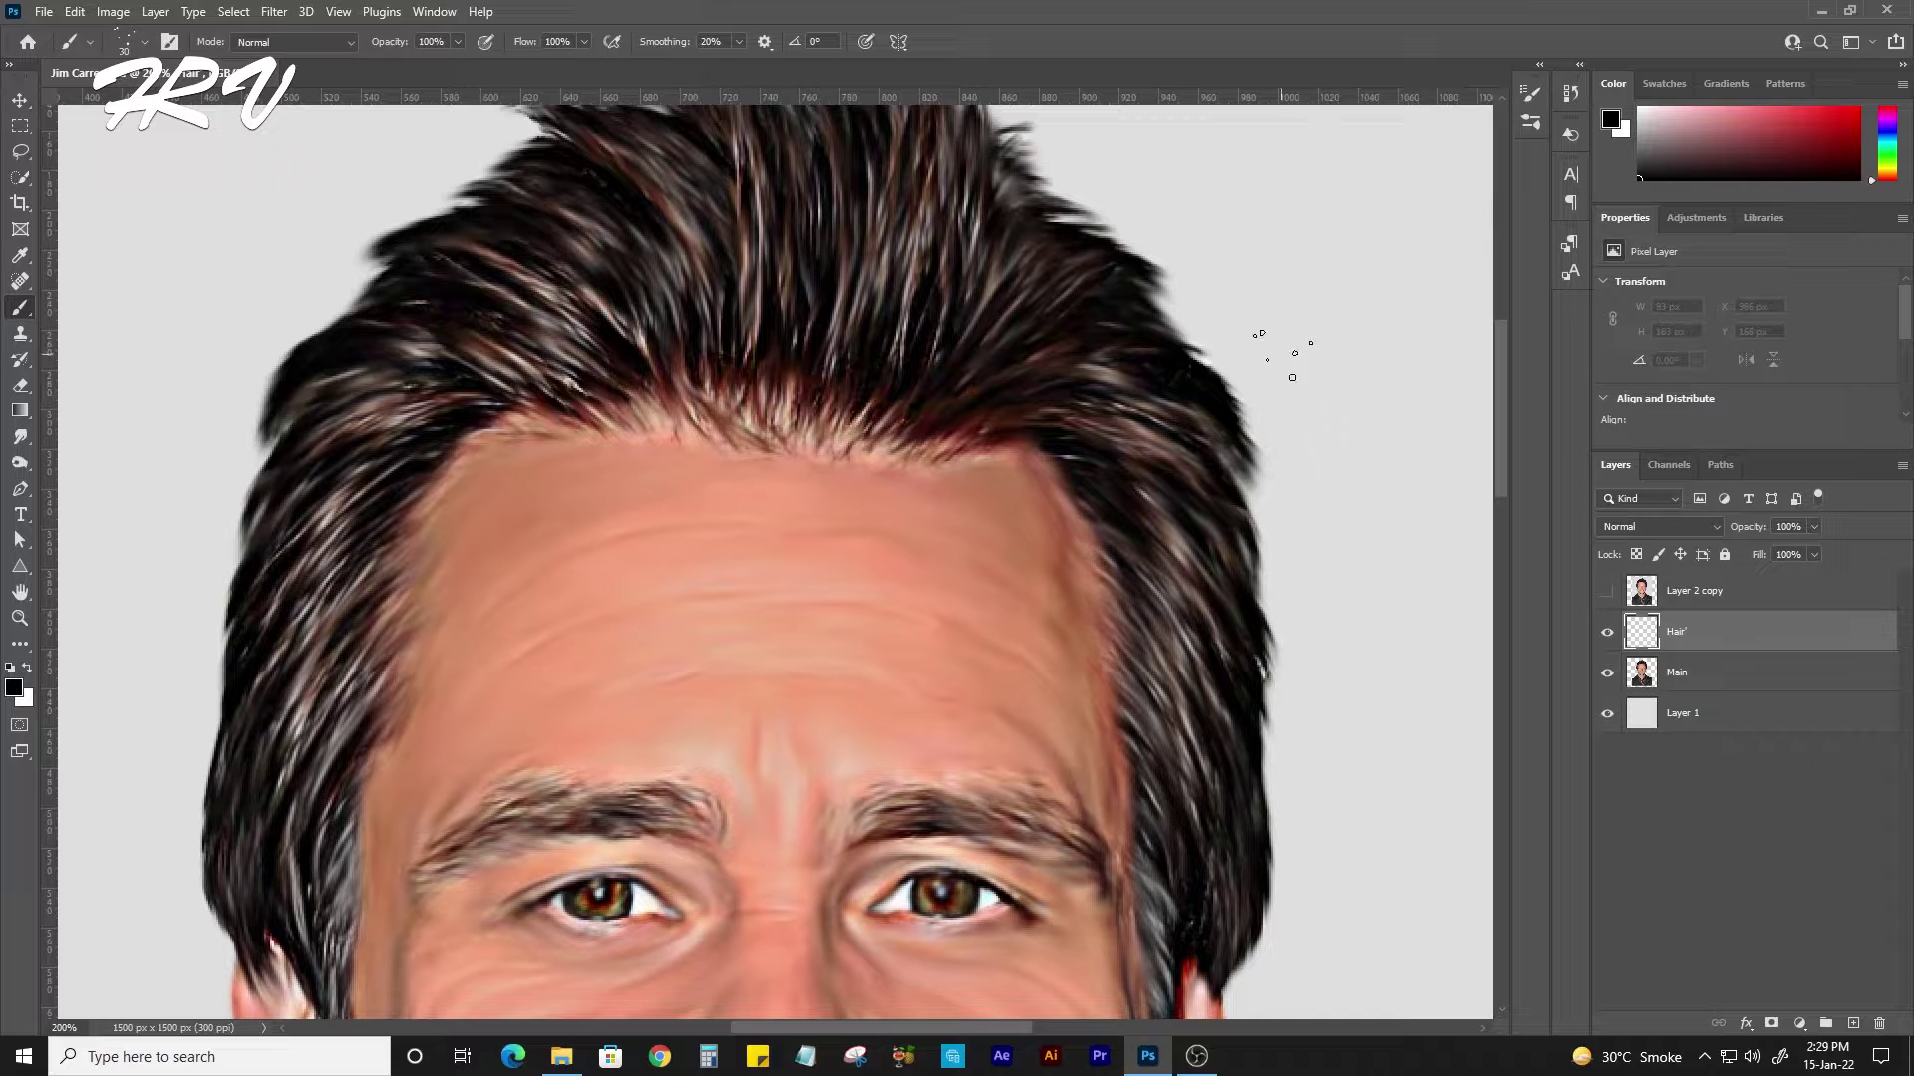
{"action": "left_click_drag", "start_coordinate": [832, 445], "coordinate": [891, 396]}
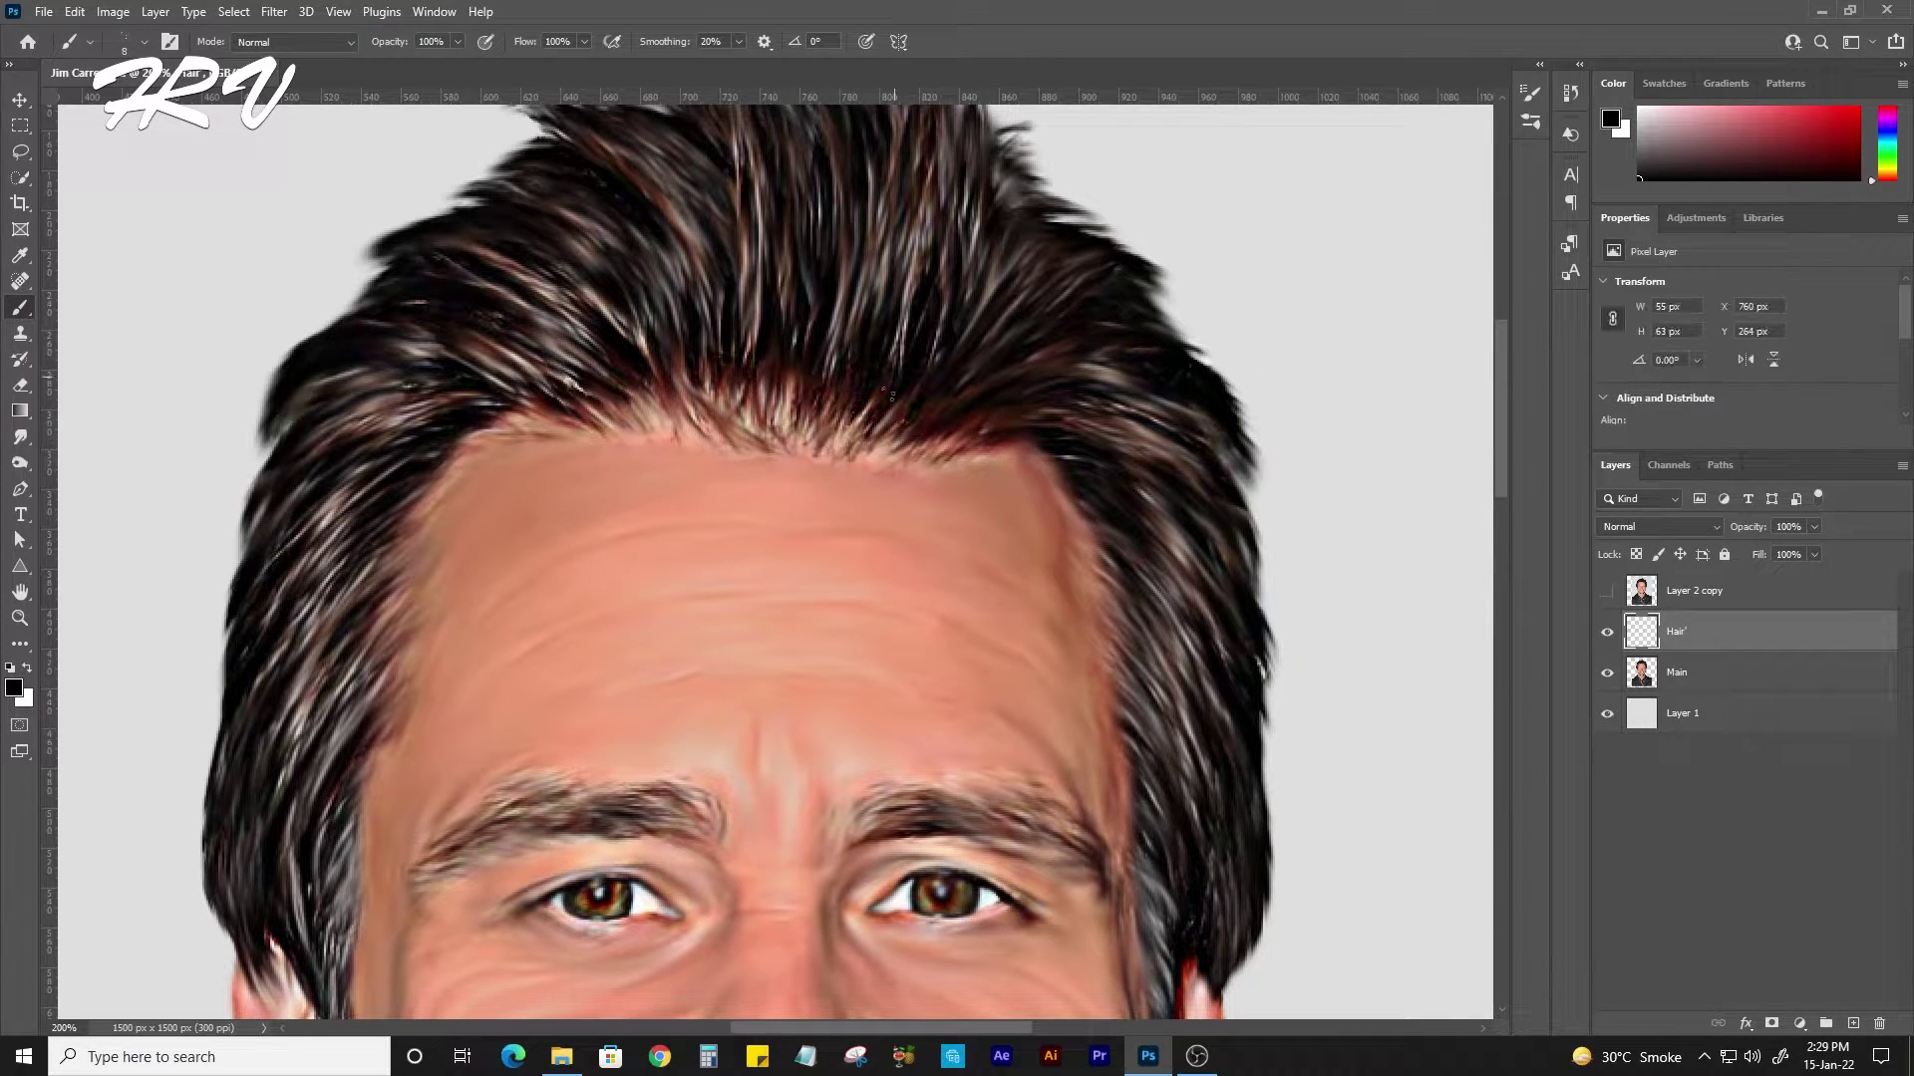
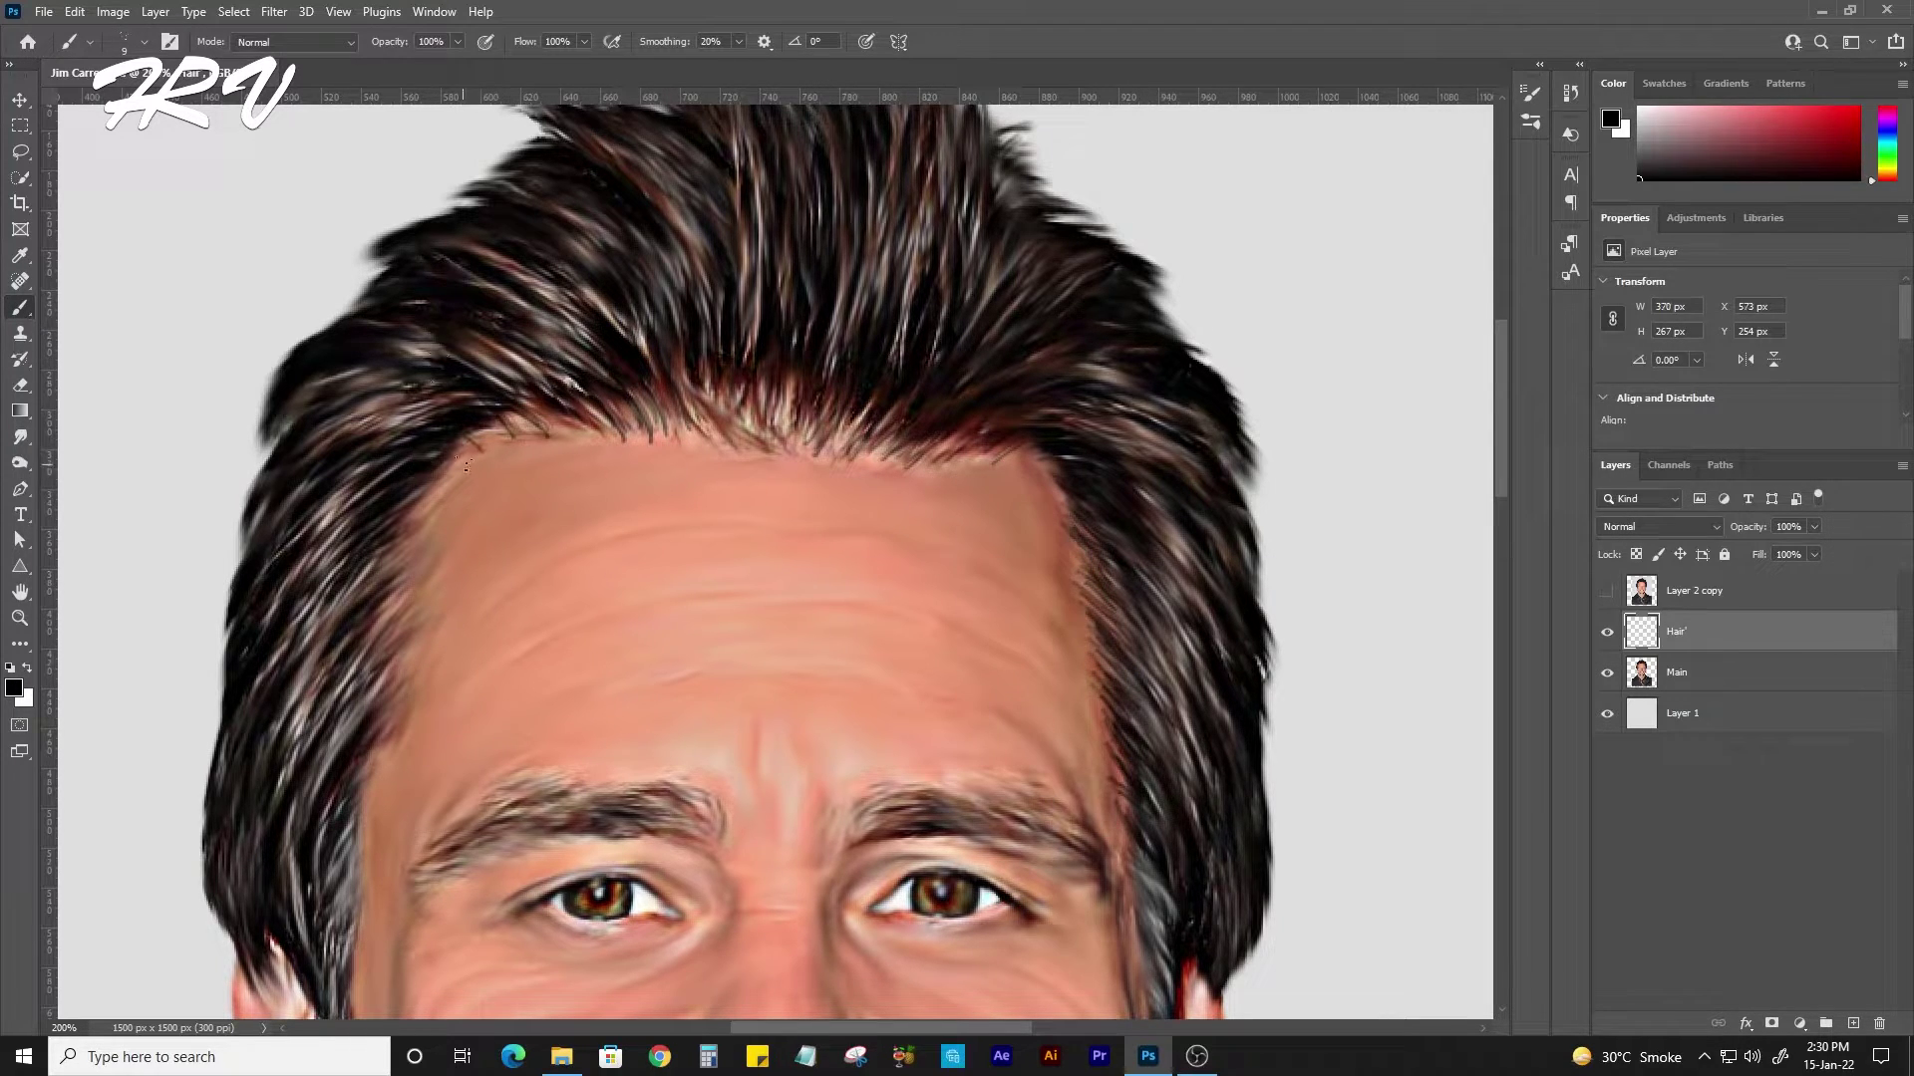
Paint dark hair strands along the left hairline and across the upper crown.
{"action": "left_click_drag", "start_coordinate": [395, 598], "coordinate": [386, 699]}
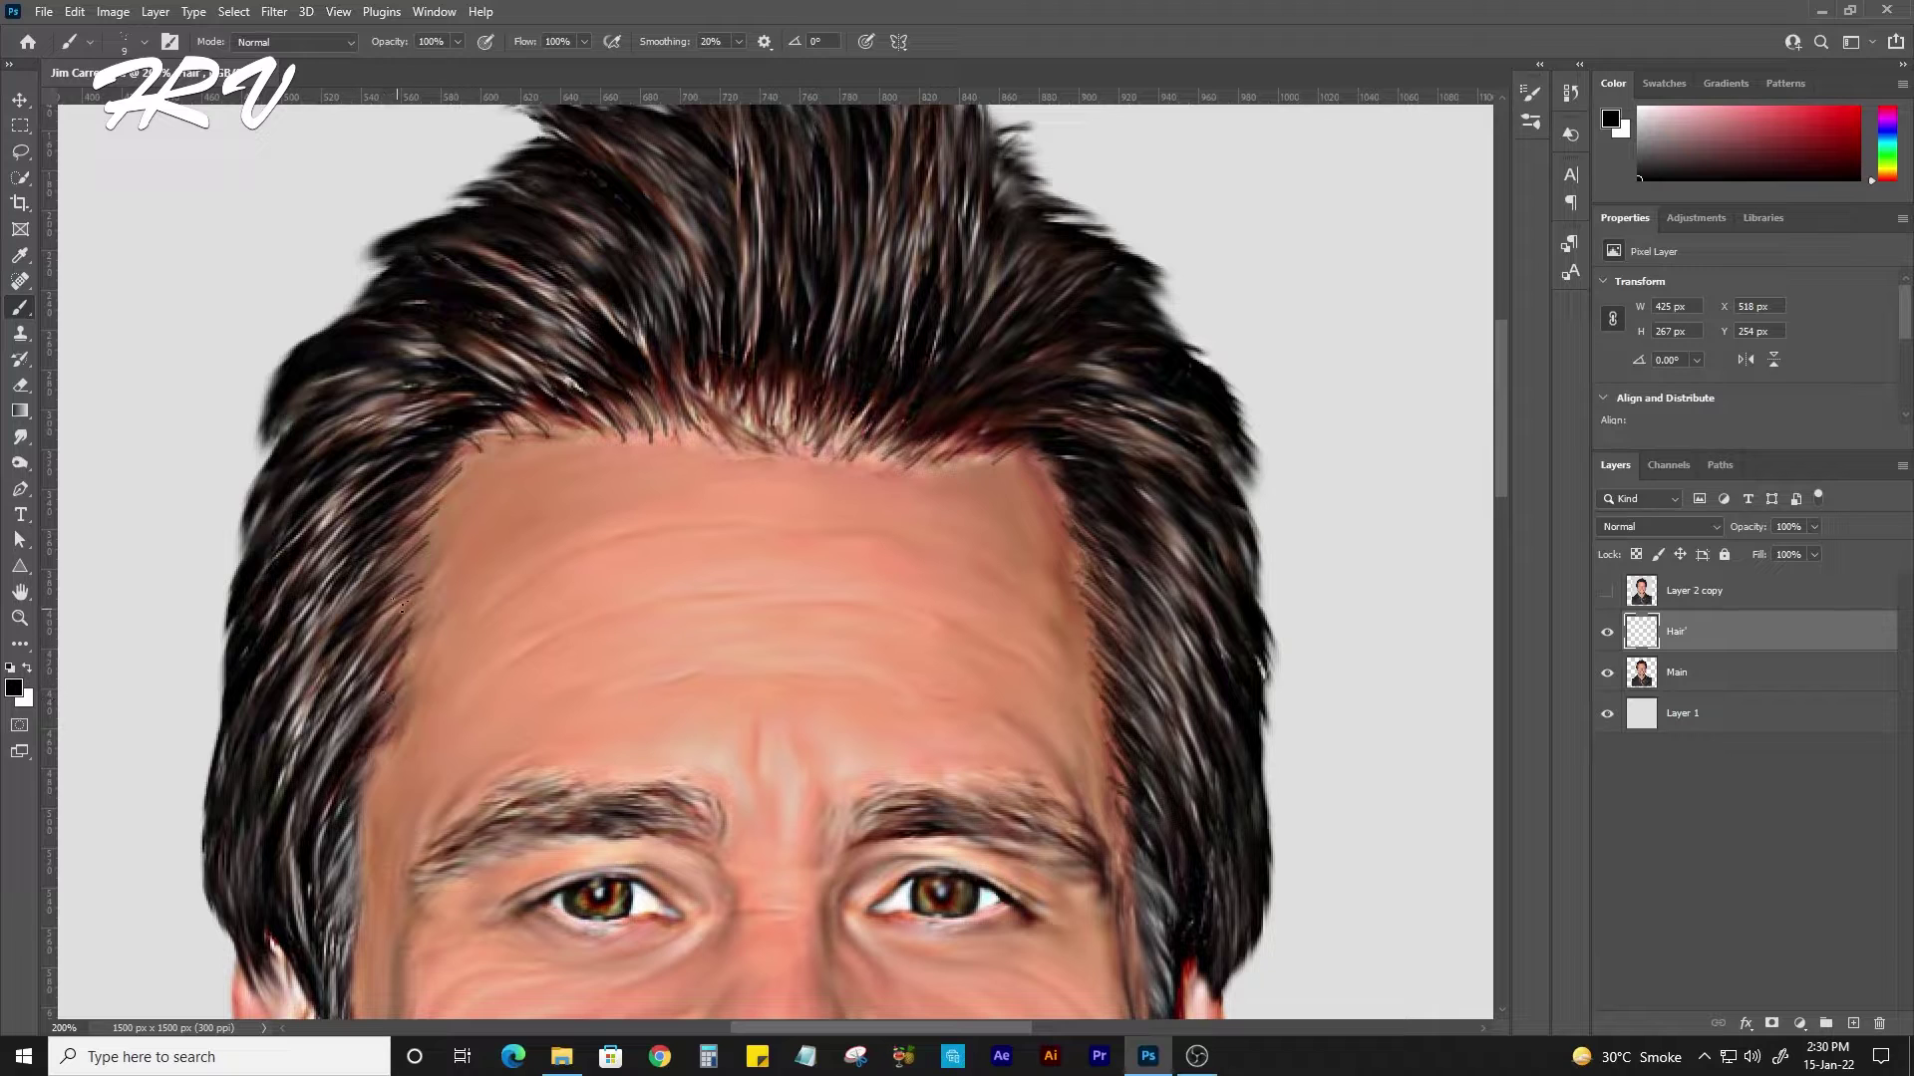
{"action": "left_click_drag", "start_coordinate": [403, 607], "coordinate": [391, 551]}
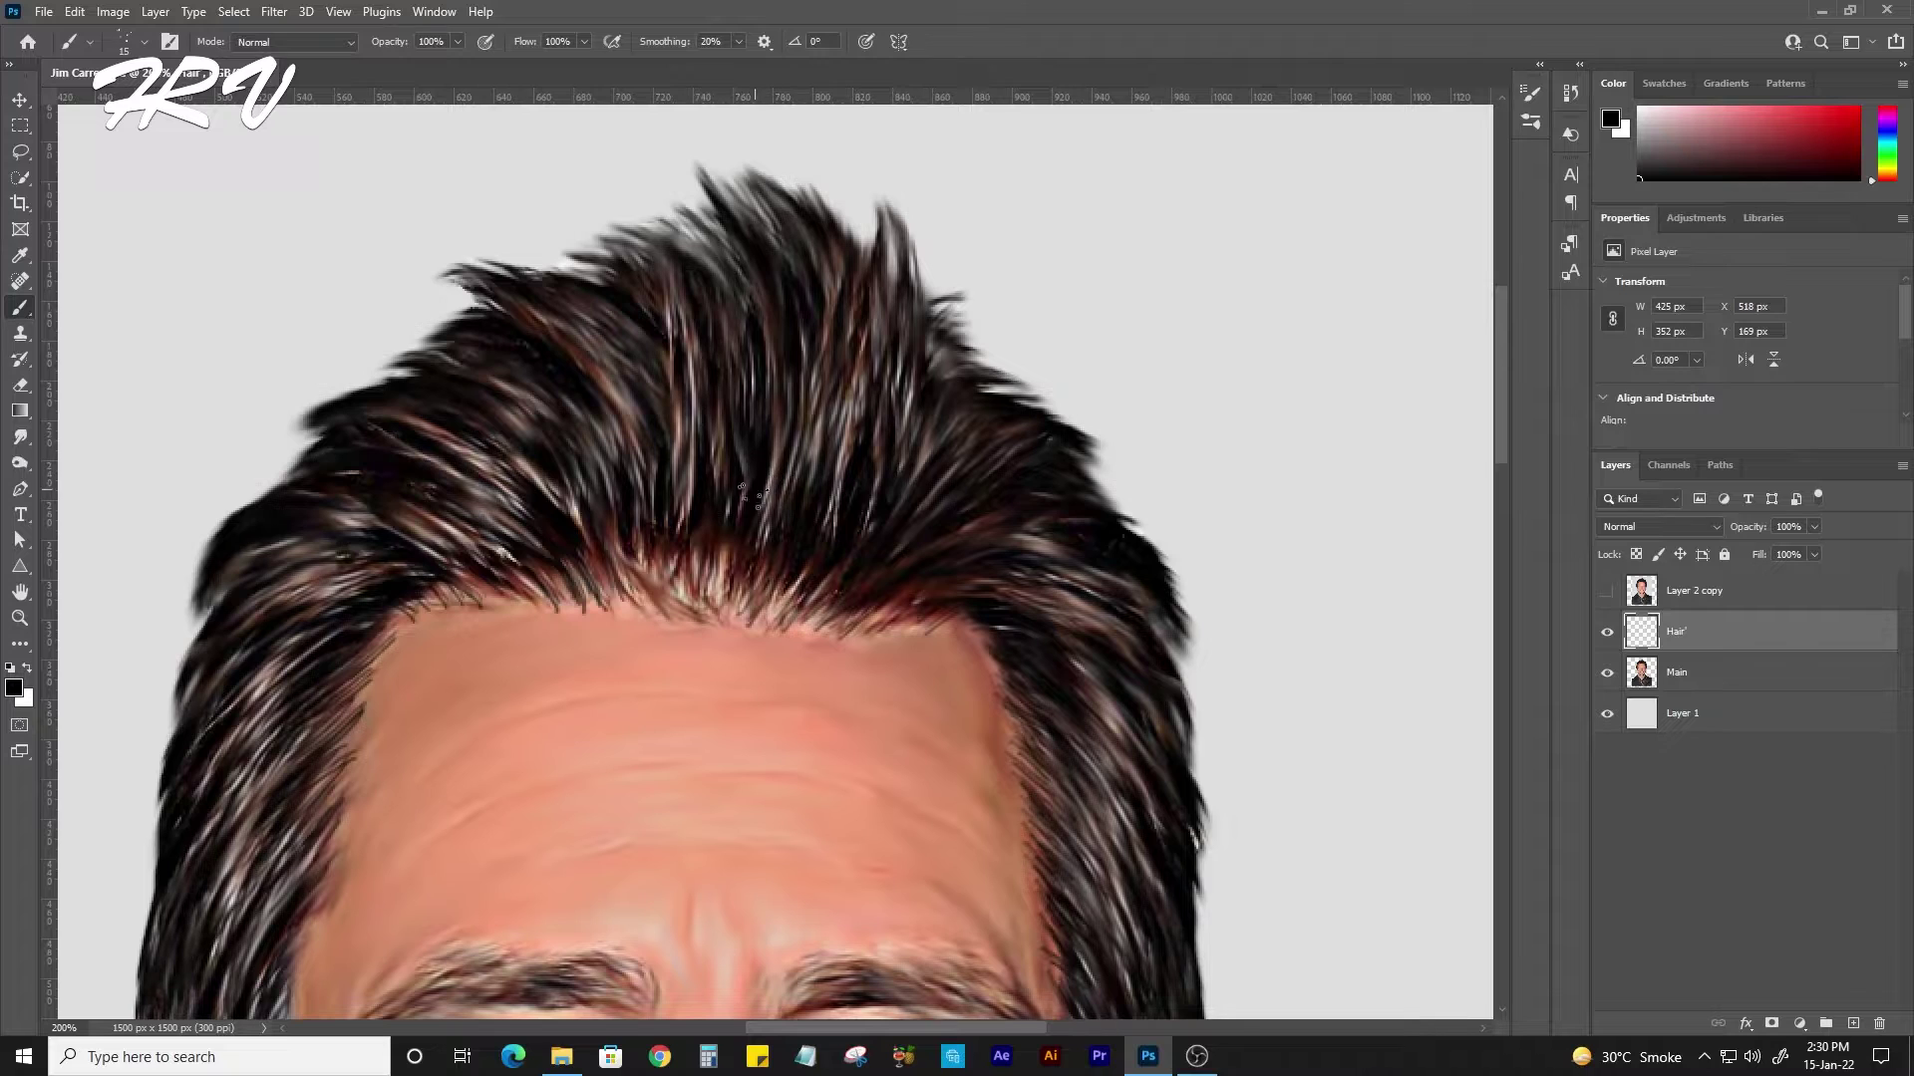
{"action": "left_click_drag", "start_coordinate": [753, 495], "coordinate": [768, 314]}
{"action": "mouse_move", "coordinate": [712, 498]}
{"action": "left_mouse_down"}
{"action": "mouse_move", "coordinate": [688, 299]}
{"action": "mouse_move", "coordinate": [663, 284]}
{"action": "left_mouse_up"}
{"action": "left_click_drag", "start_coordinate": [647, 493], "coordinate": [568, 302]}
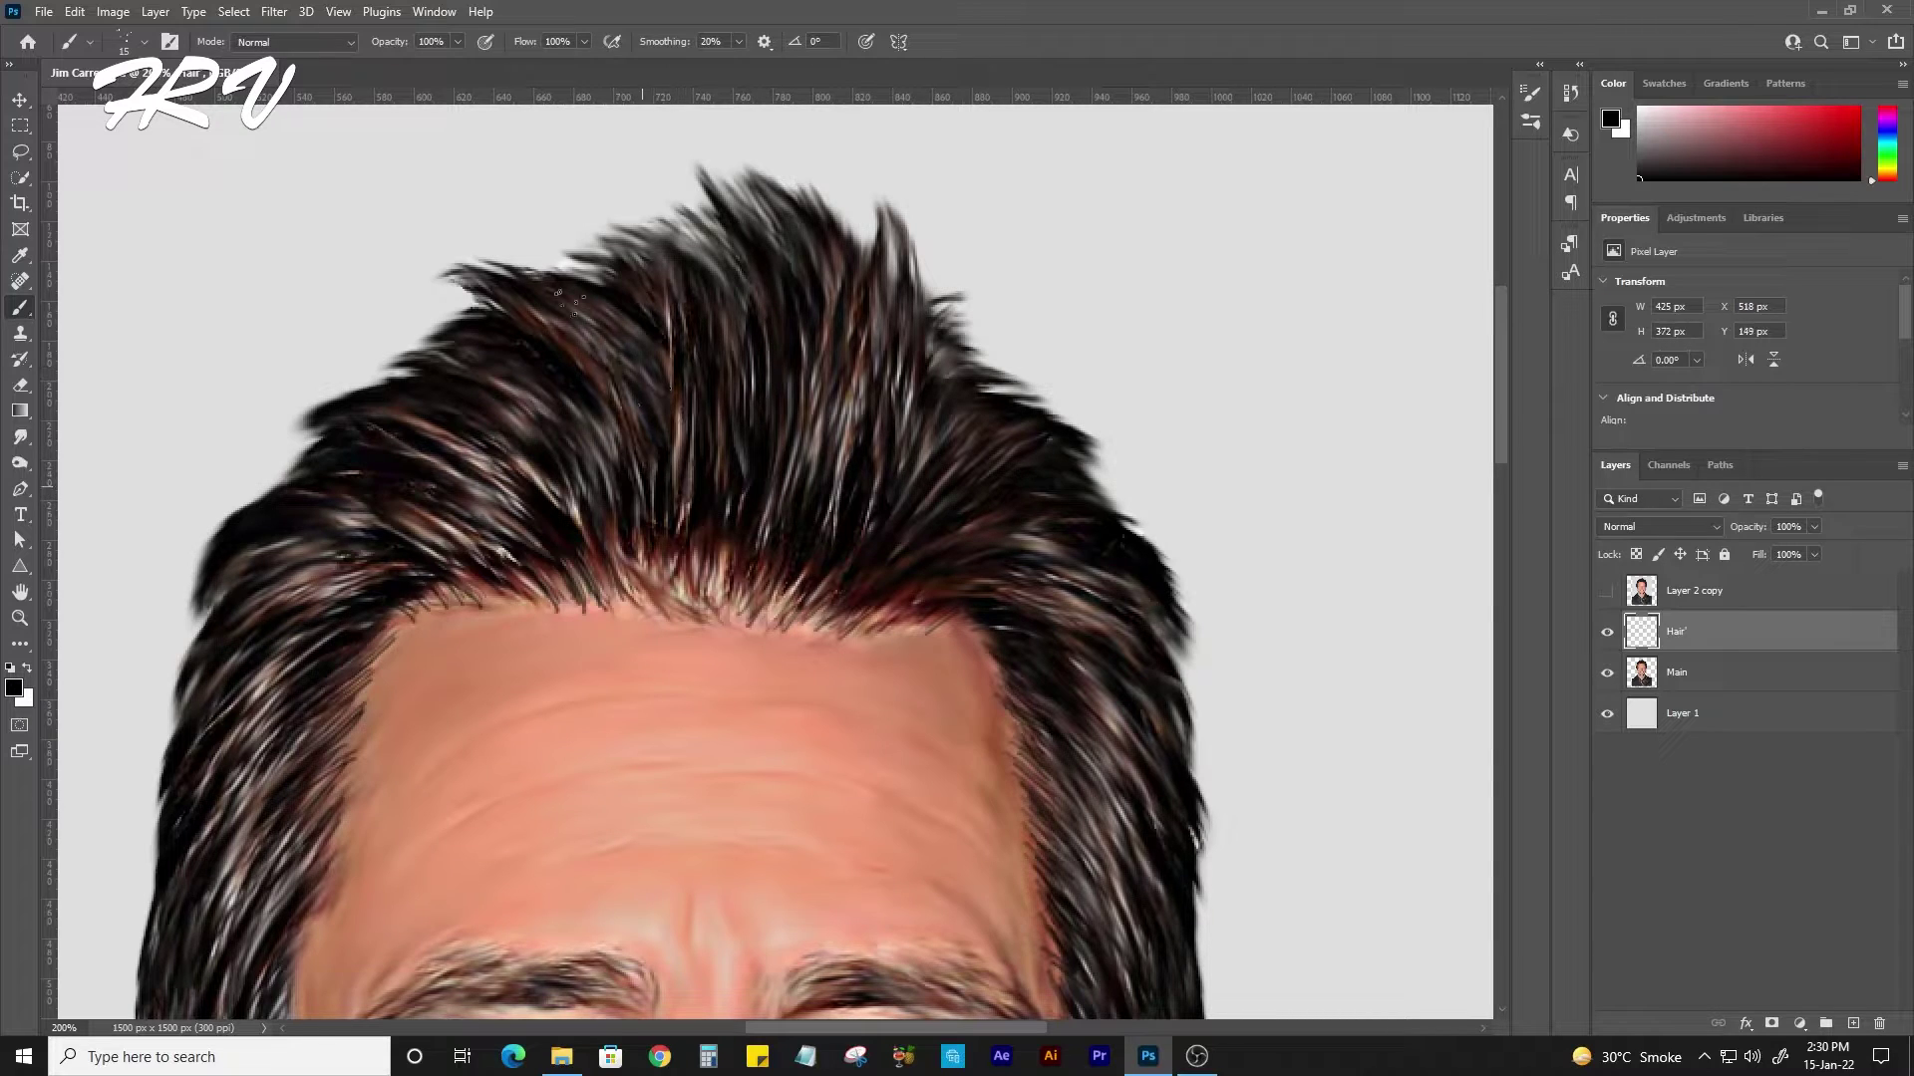
Add more dark strands along the right side of the hair and the left hairline.
{"action": "left_click_drag", "start_coordinate": [967, 560], "coordinate": [1096, 618]}
{"action": "left_click_drag", "start_coordinate": [1027, 543], "coordinate": [917, 518]}
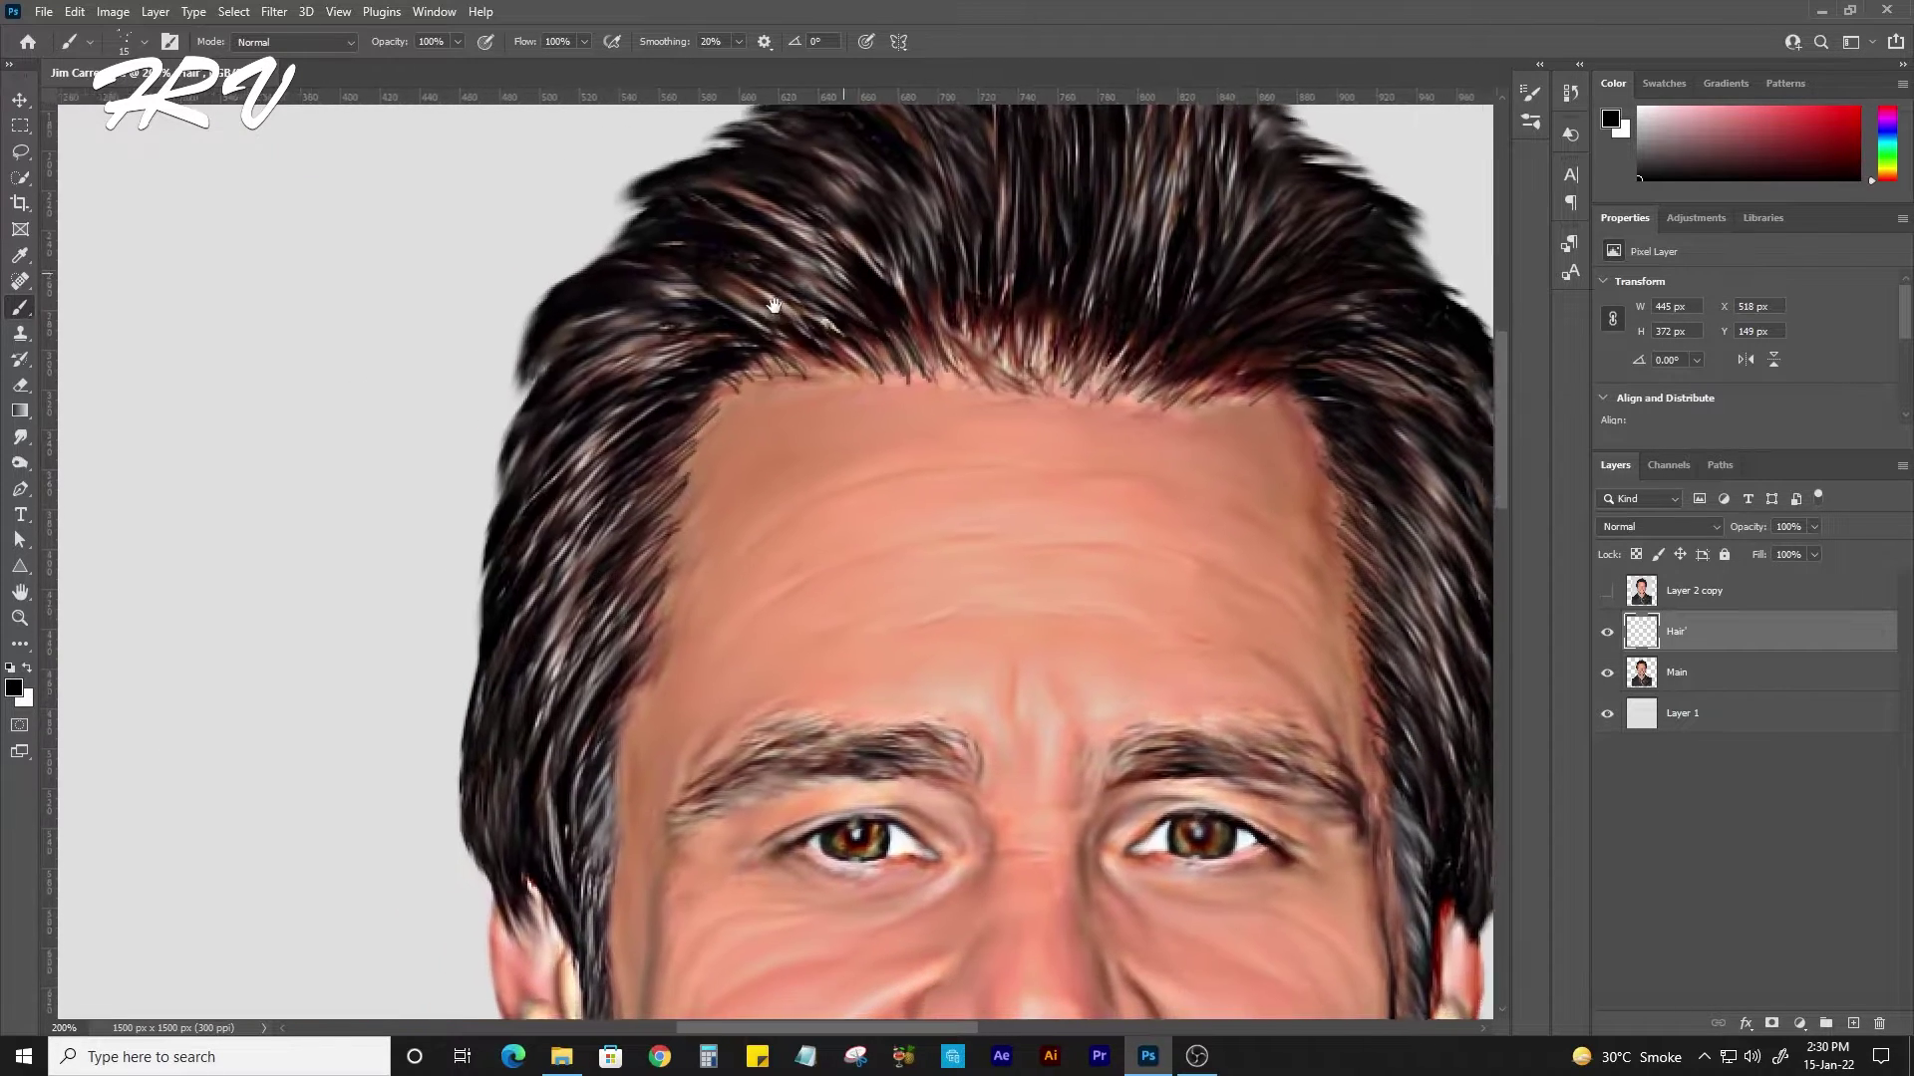
{"action": "mouse_move", "coordinate": [648, 454]}
{"action": "left_mouse_down"}
{"action": "mouse_move", "coordinate": [558, 667]}
{"action": "mouse_move", "coordinate": [543, 568]}
{"action": "mouse_move", "coordinate": [563, 743]}
{"action": "left_mouse_up"}
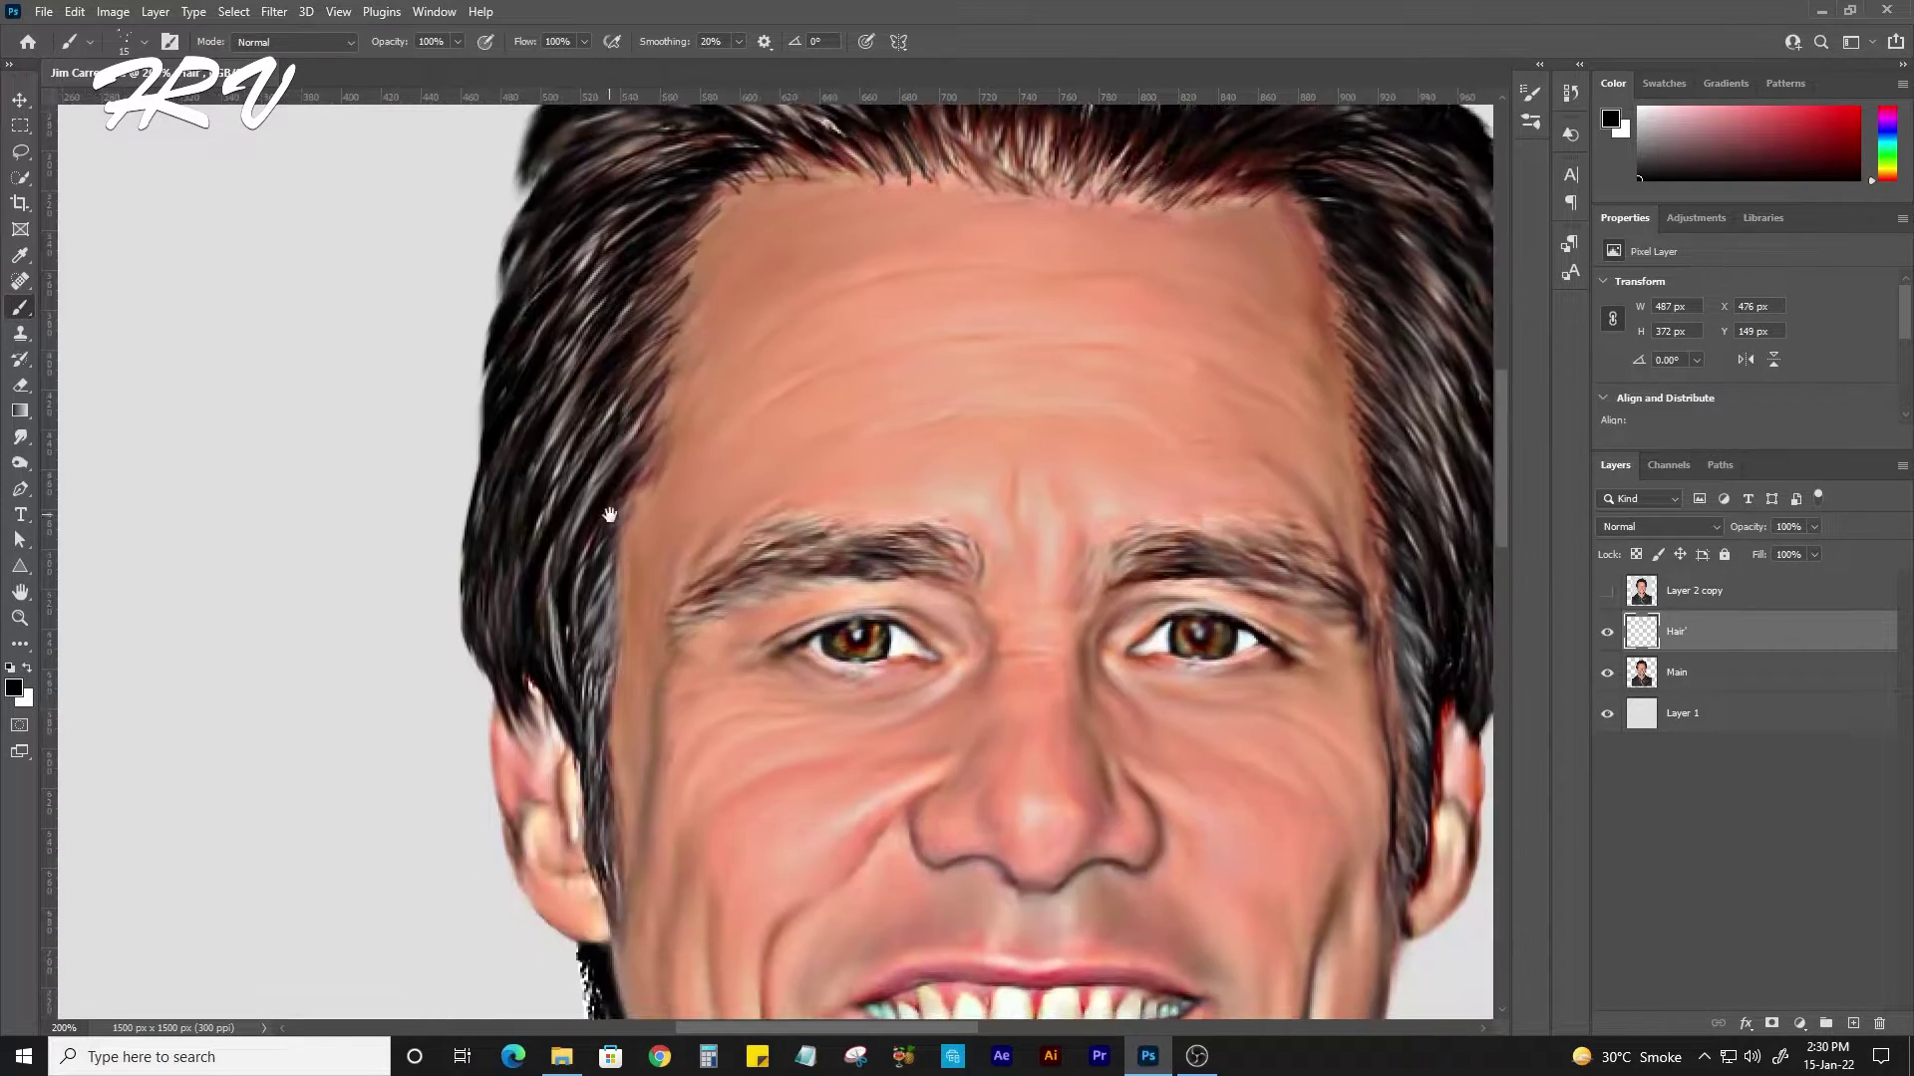
{"action": "mouse_move", "coordinate": [879, 680]}
{"action": "left_mouse_down"}
{"action": "mouse_move", "coordinate": [490, 550]}
{"action": "mouse_move", "coordinate": [403, 562]}
{"action": "left_mouse_up"}
{"action": "left_click_drag", "start_coordinate": [997, 448], "coordinate": [1026, 617]}
{"action": "left_click_drag", "start_coordinate": [1037, 359], "coordinate": [977, 488]}
{"action": "left_click_drag", "start_coordinate": [997, 598], "coordinate": [1037, 738]}
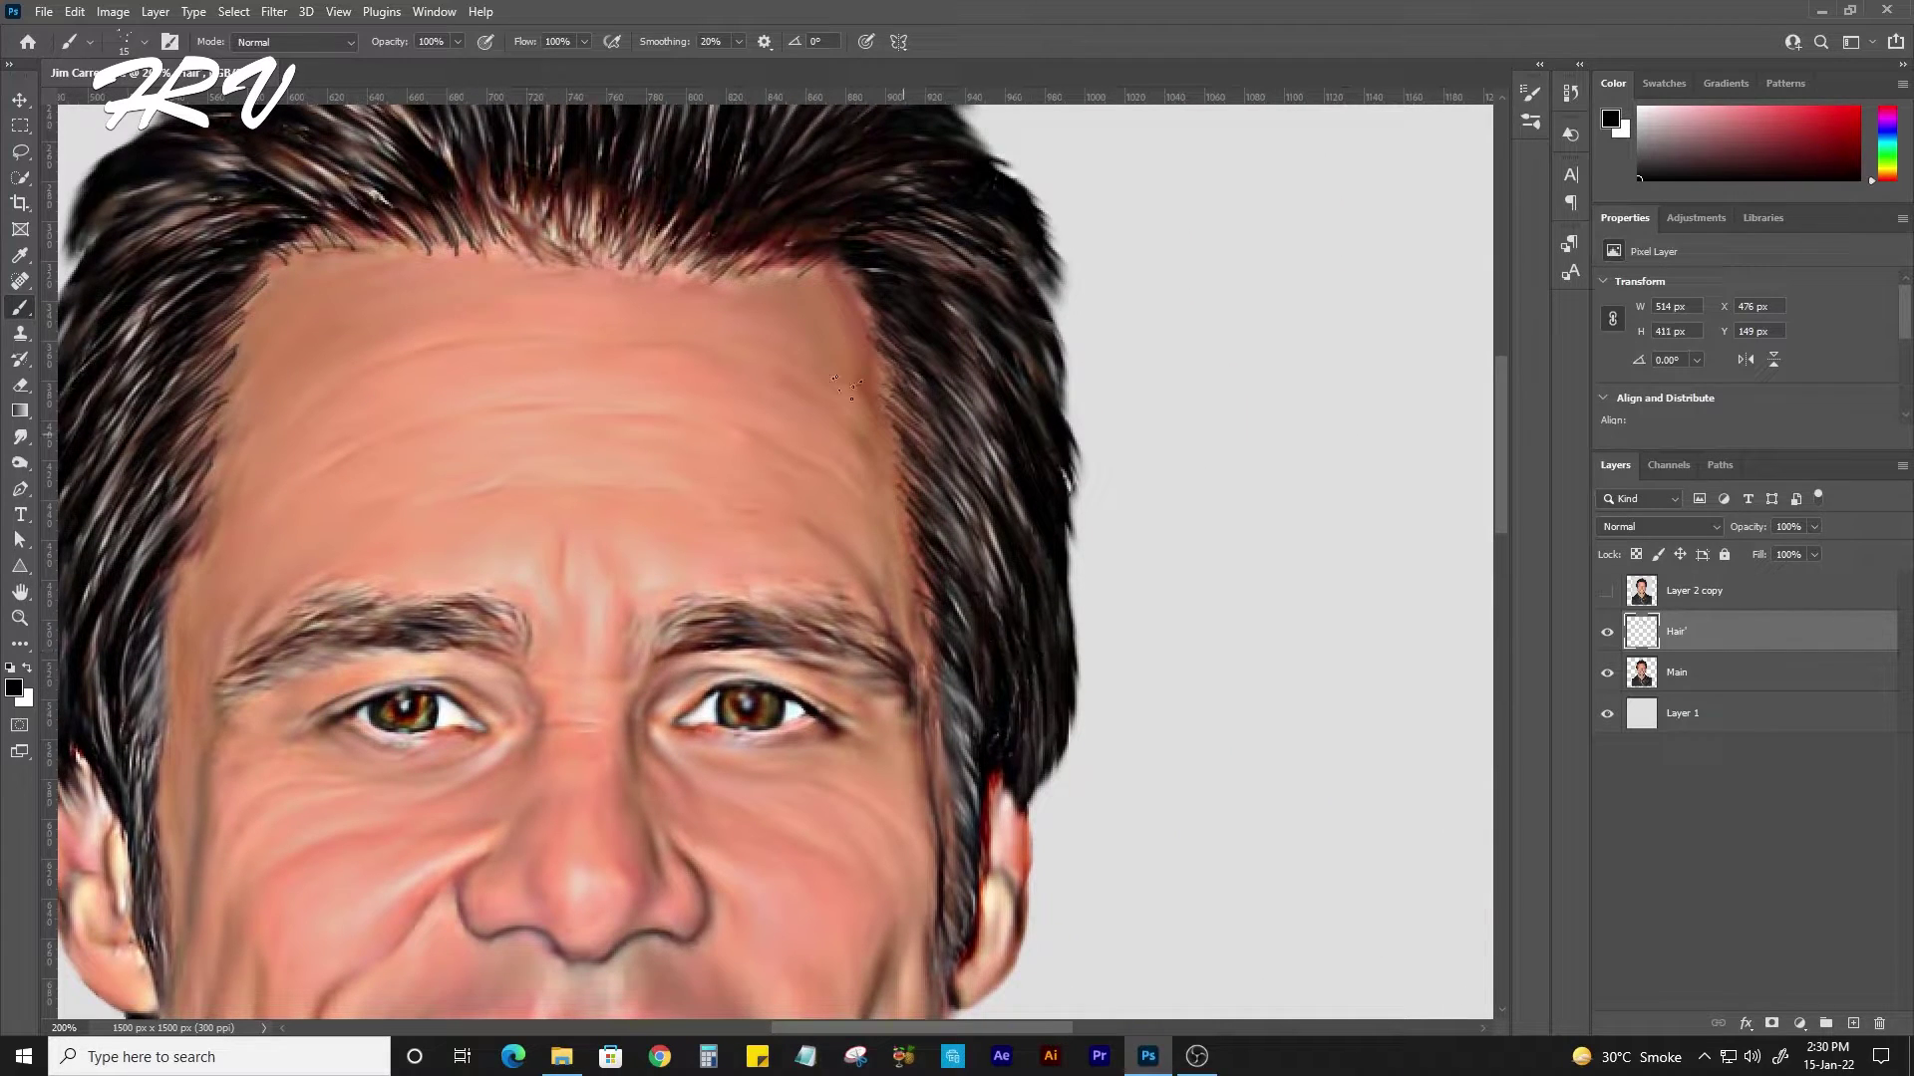
{"action": "left_click_drag", "start_coordinate": [999, 240], "coordinate": [1121, 539]}
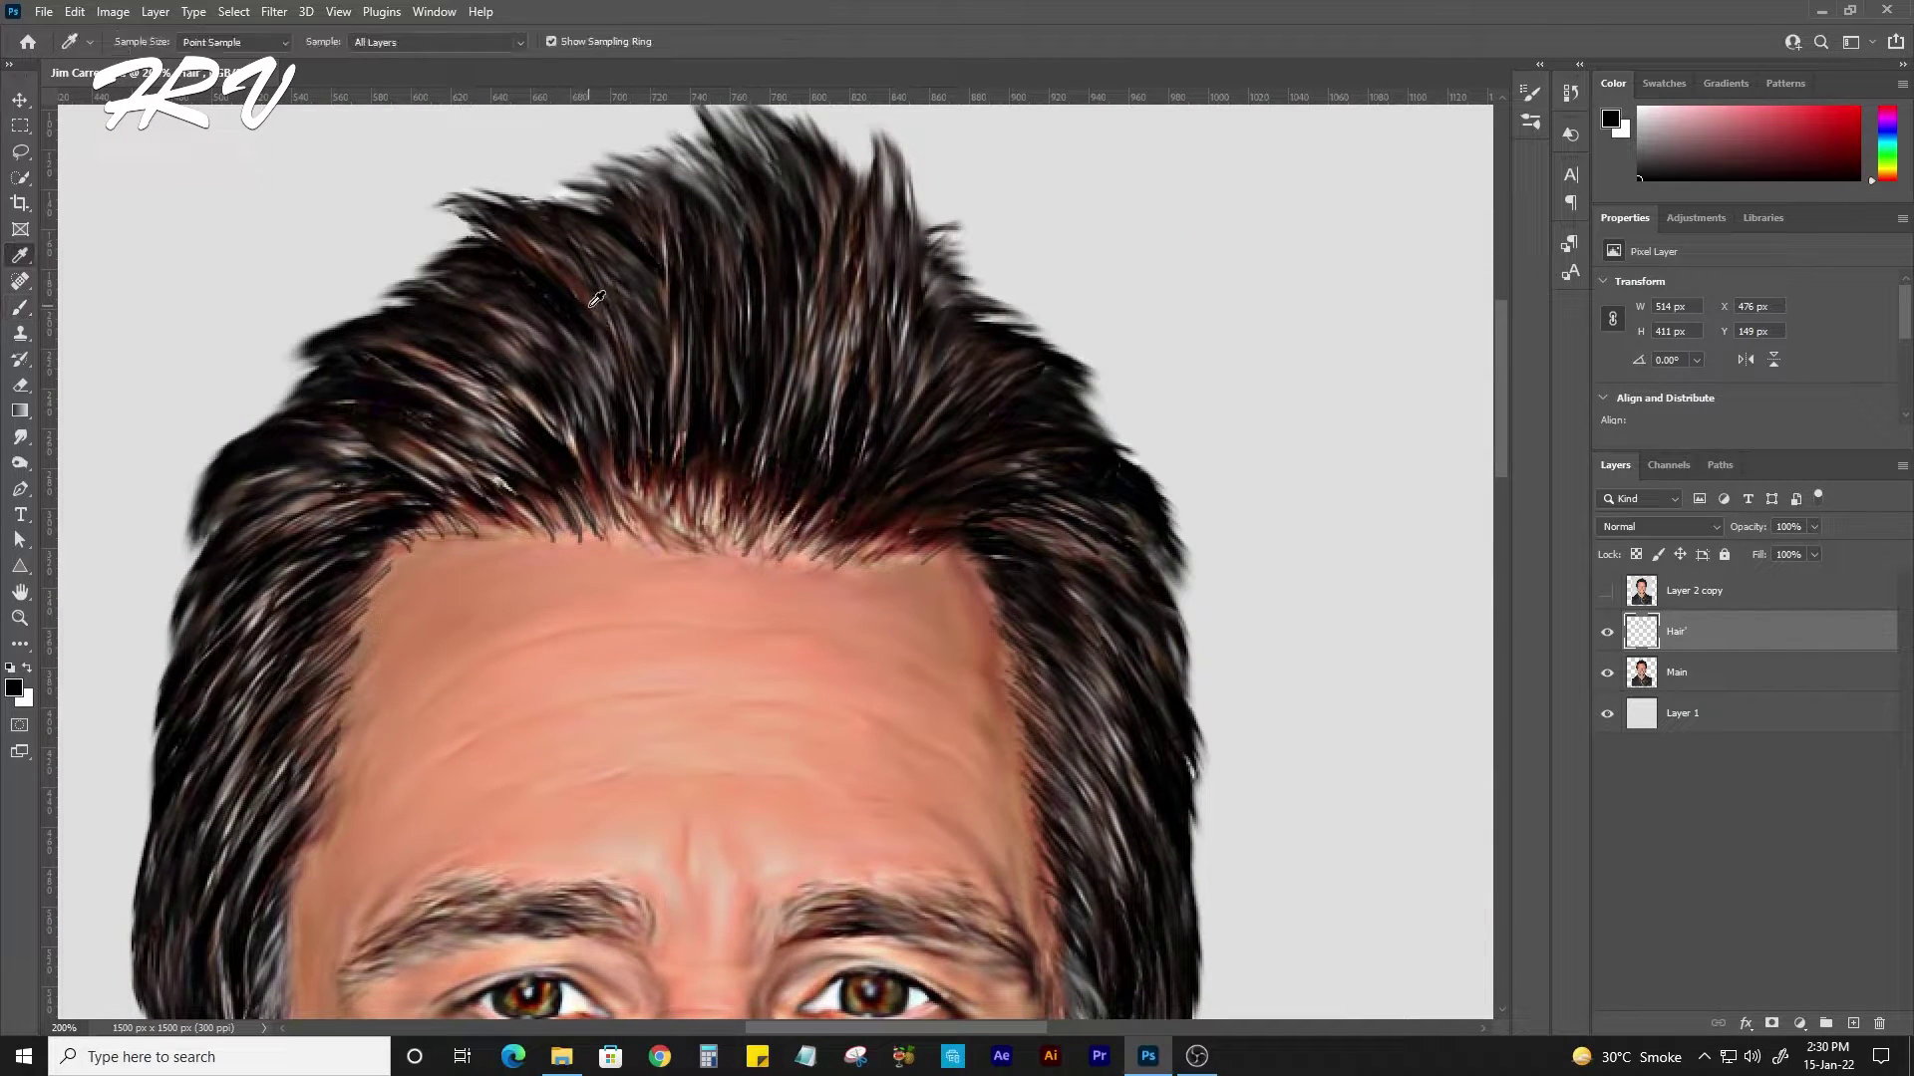
Sample a dark reddish-brown from the hair and paint strands across the upper hair.
{"action": "left_click", "coordinate": [598, 304], "text": "alt"}
{"action": "left_click_drag", "start_coordinate": [703, 478], "coordinate": [697, 274]}
{"action": "left_click_drag", "start_coordinate": [647, 439], "coordinate": [589, 236]}
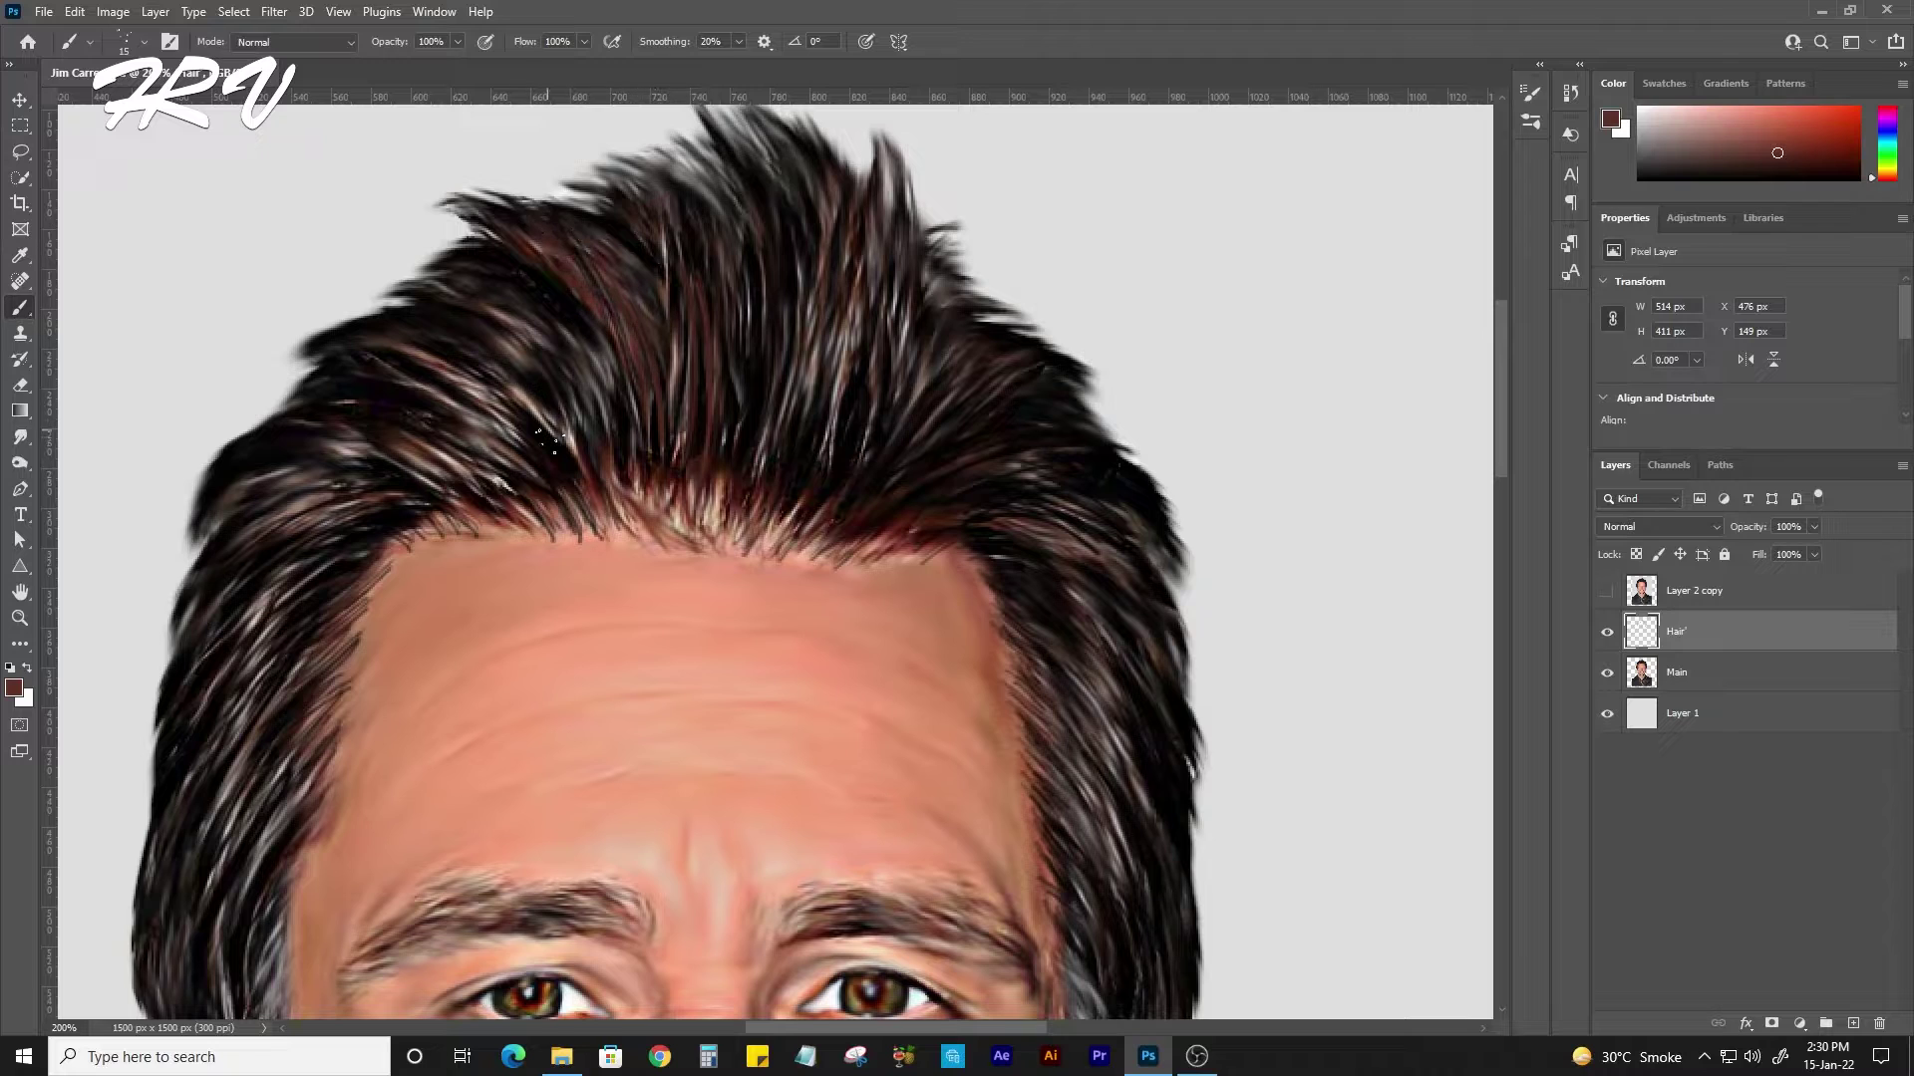
{"action": "mouse_move", "coordinate": [548, 441]}
{"action": "left_mouse_down"}
{"action": "mouse_move", "coordinate": [438, 329]}
{"action": "mouse_move", "coordinate": [433, 279]}
{"action": "left_mouse_up"}
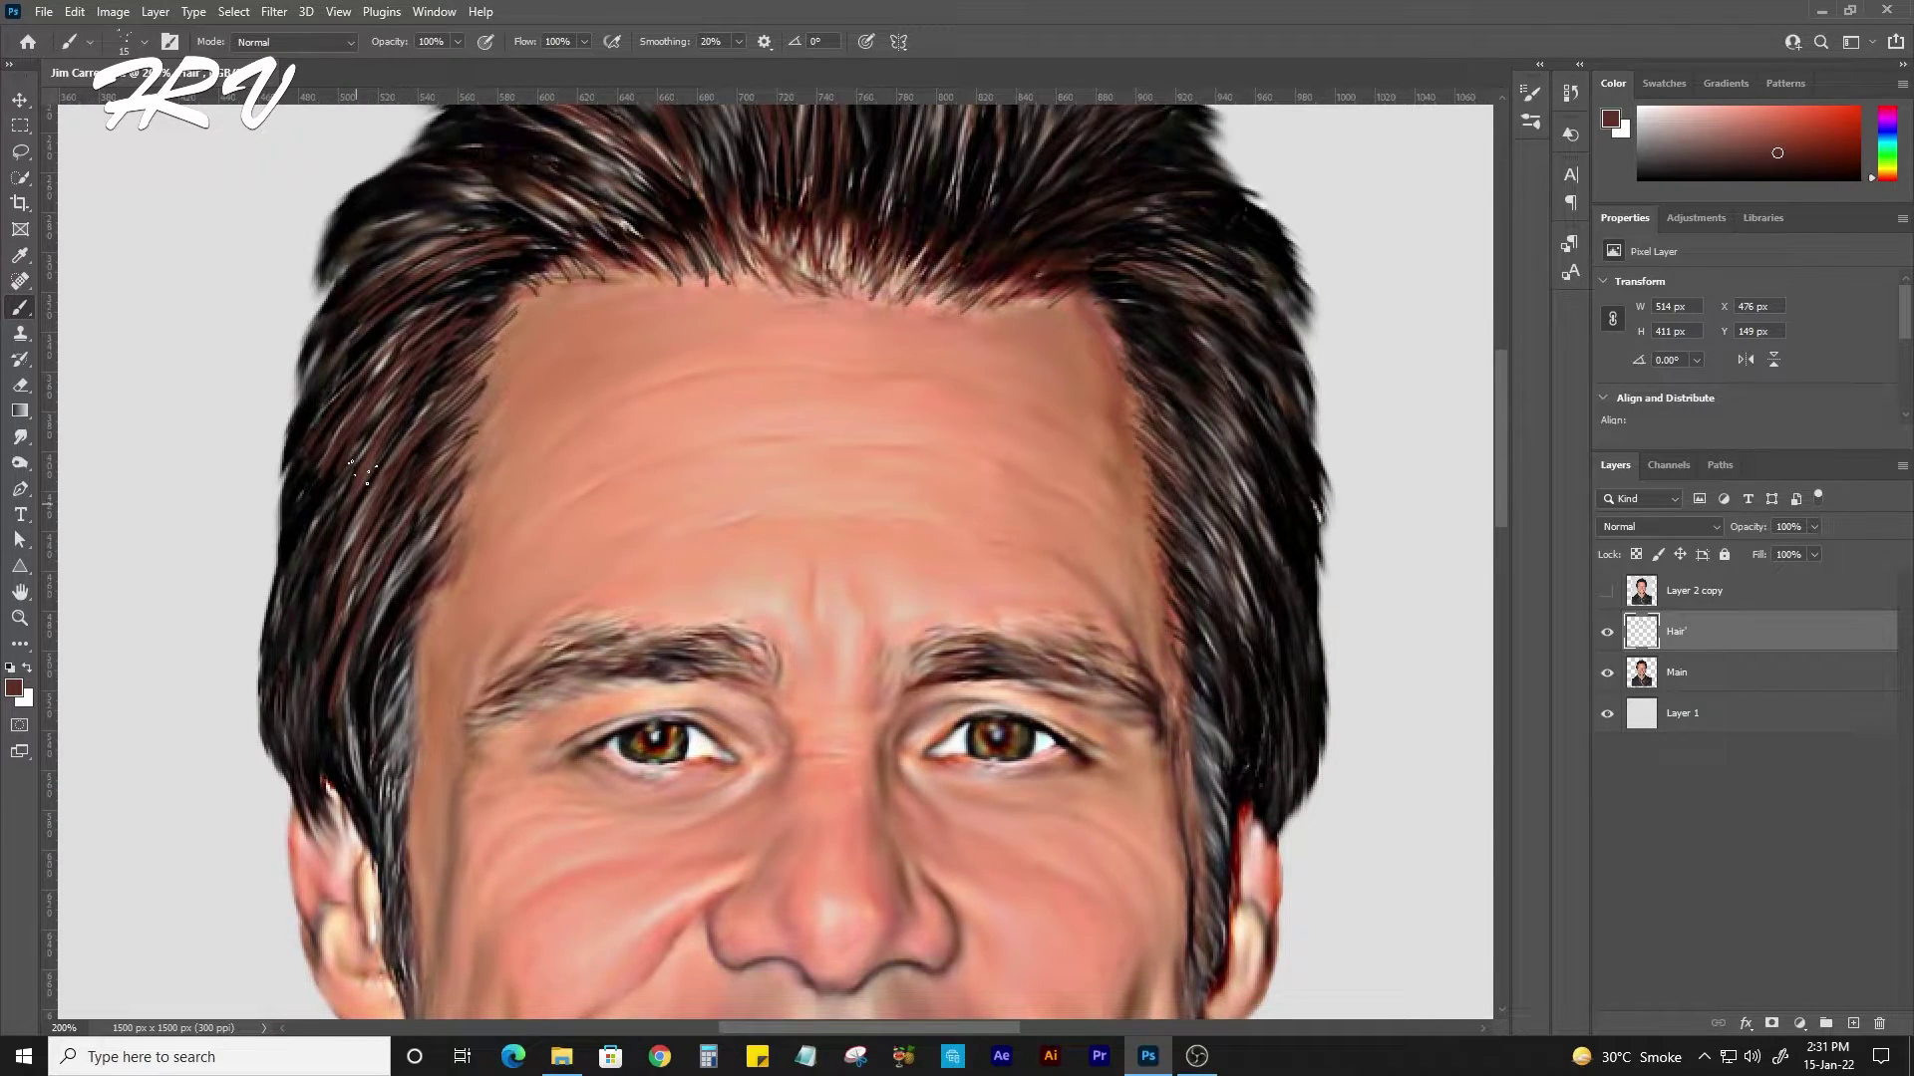
Zoom out to 100% and frame the whole head.
{"action": "mouse_move", "coordinate": [691, 678]}
{"action": "left_mouse_down"}
{"action": "mouse_move", "coordinate": [431, 578]}
{"action": "mouse_move", "coordinate": [398, 593]}
{"action": "left_mouse_up"}
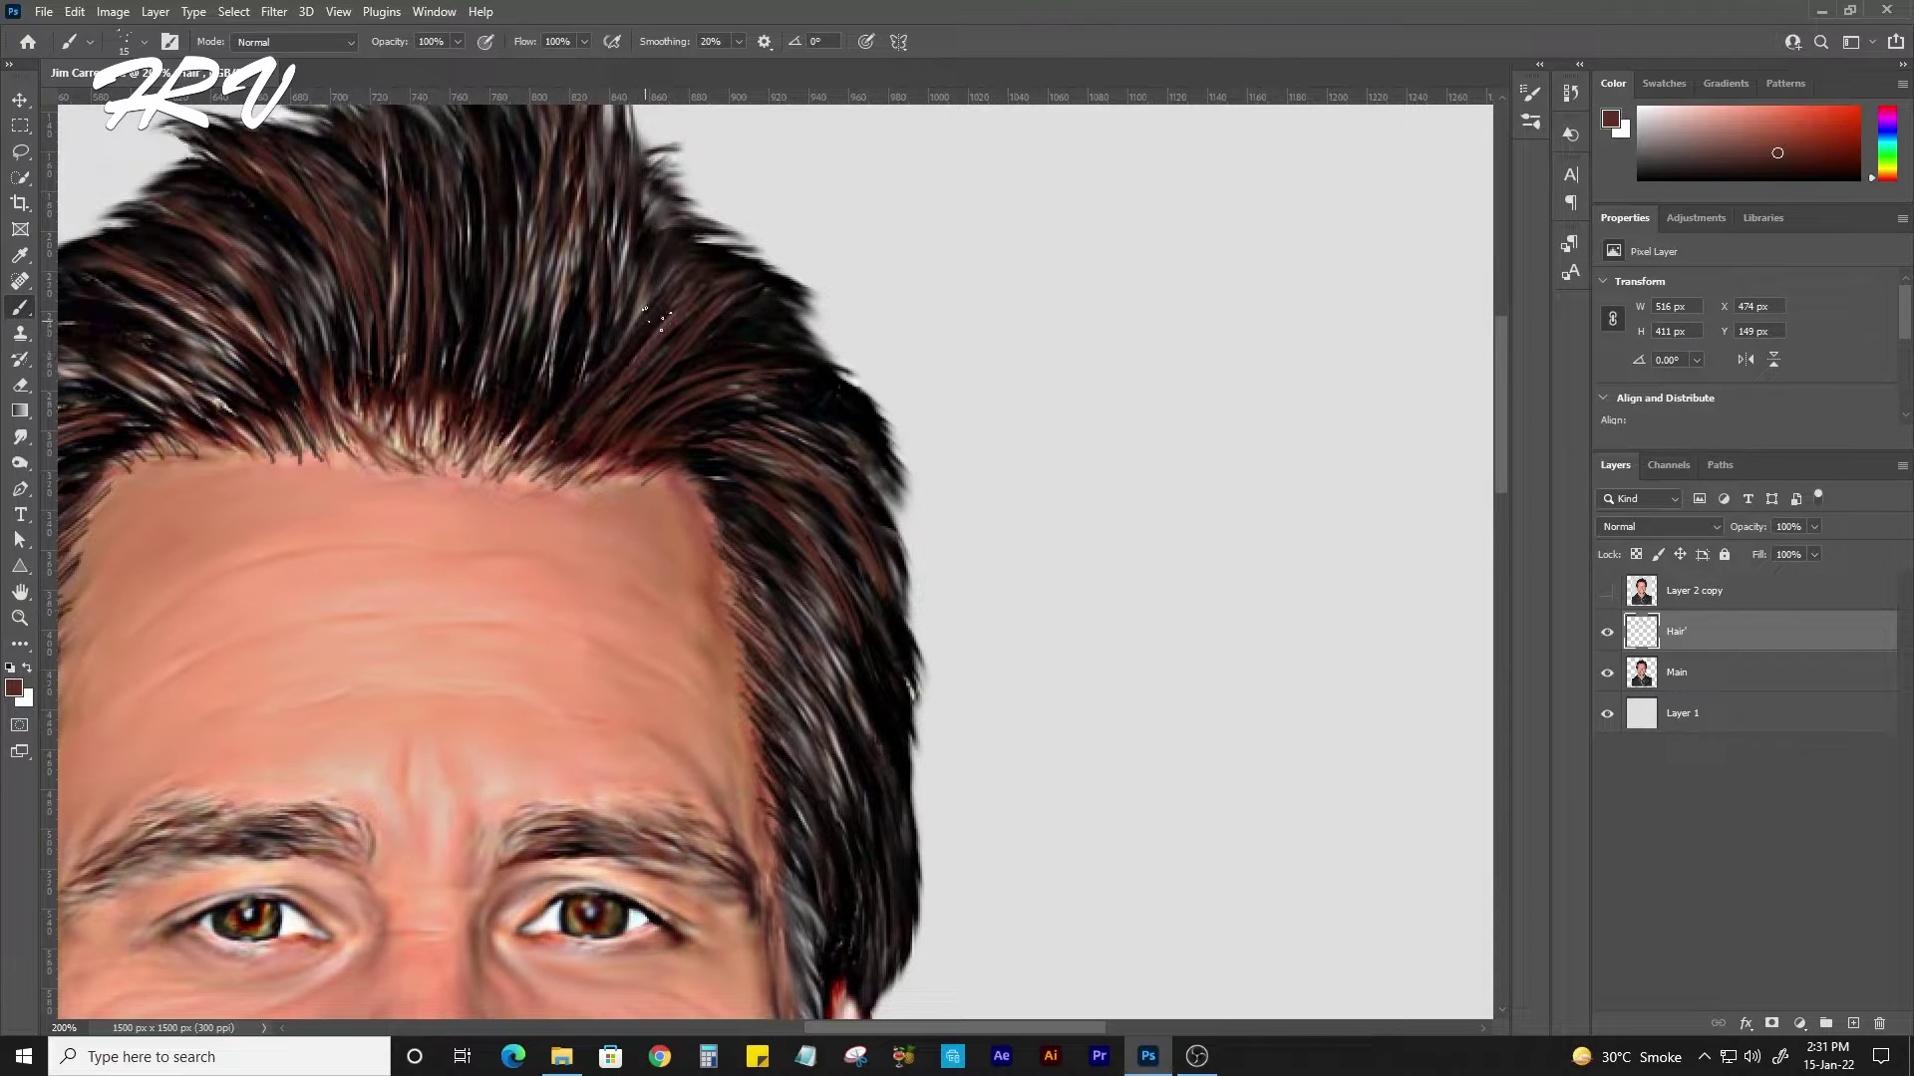
{"action": "left_click_drag", "start_coordinate": [598, 424], "coordinate": [738, 483]}
{"action": "scroll", "coordinate": [683, 358], "scroll_direction": "down", "scroll_amount": 1}
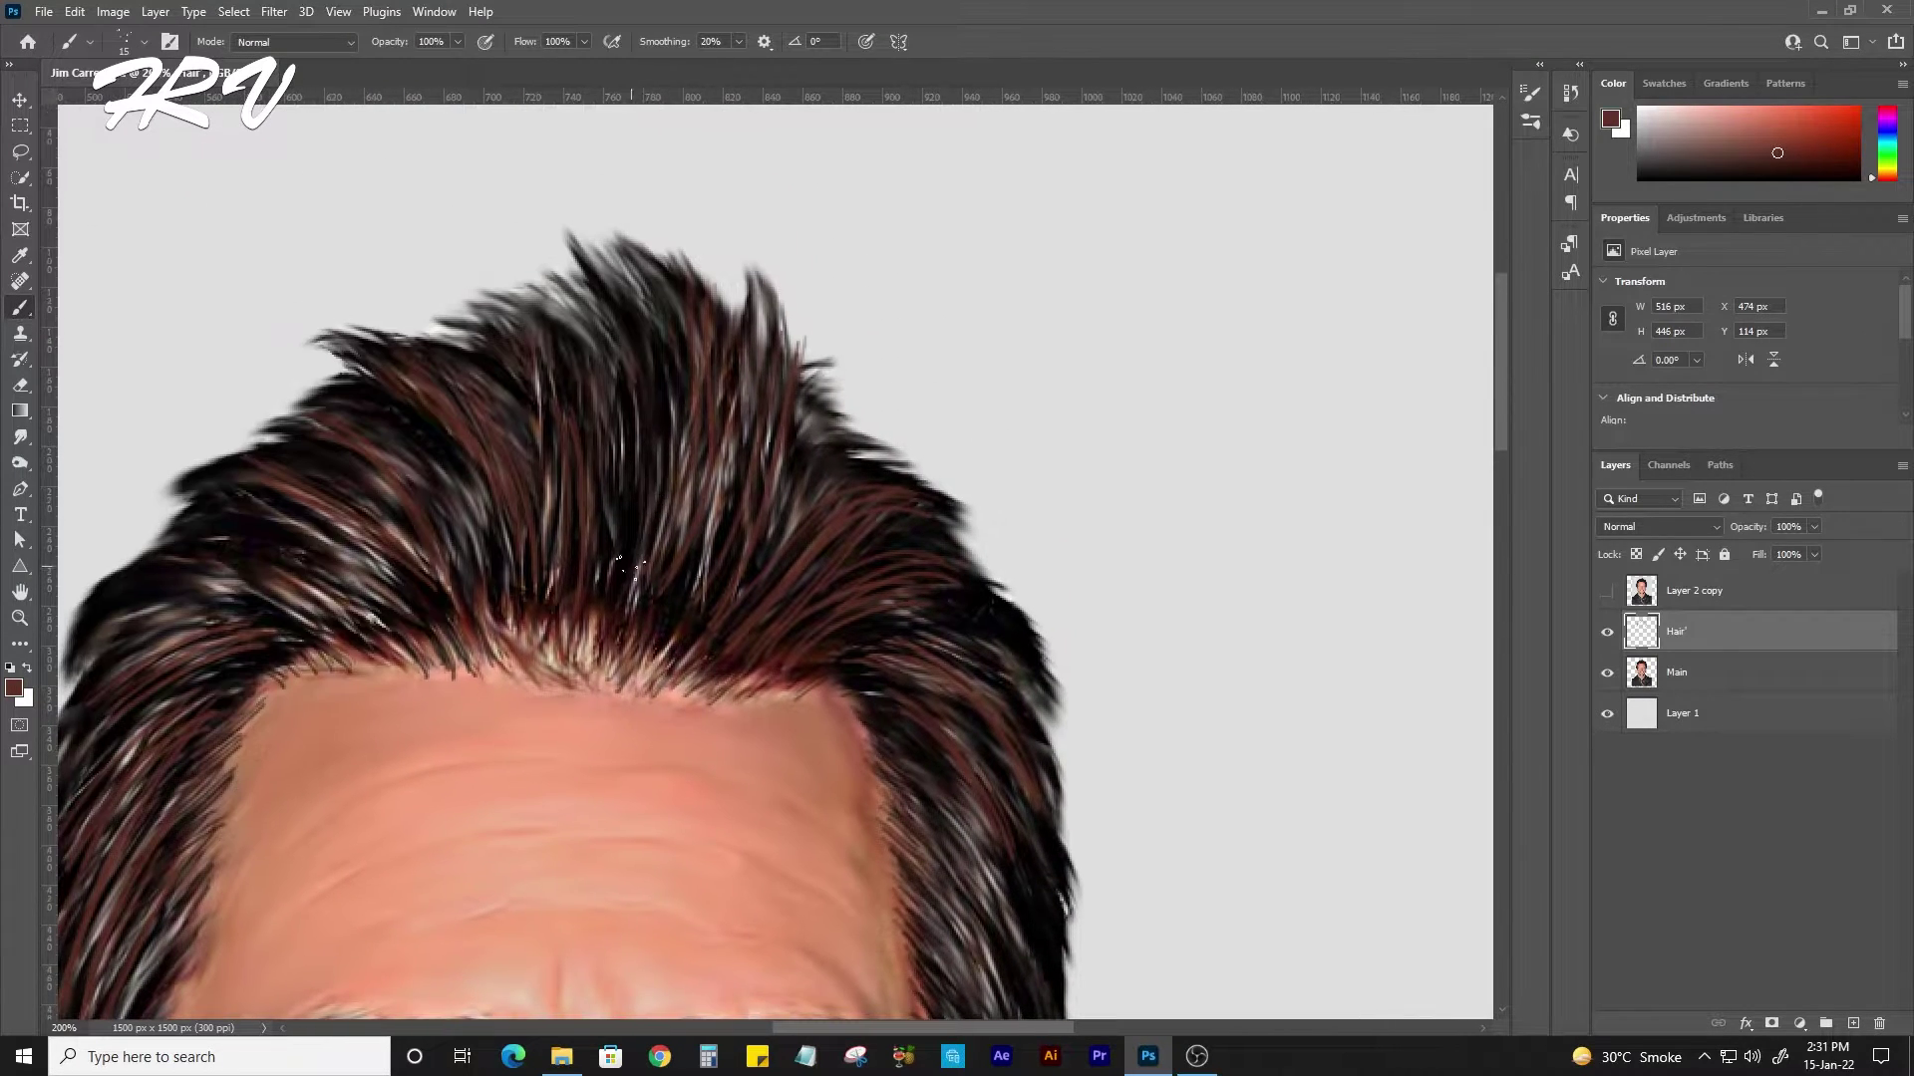
{"action": "scroll", "coordinate": [440, 558], "scroll_direction": "down", "scroll_amount": 1}
{"action": "scroll", "coordinate": [660, 506], "scroll_direction": "down", "scroll_amount": 1}
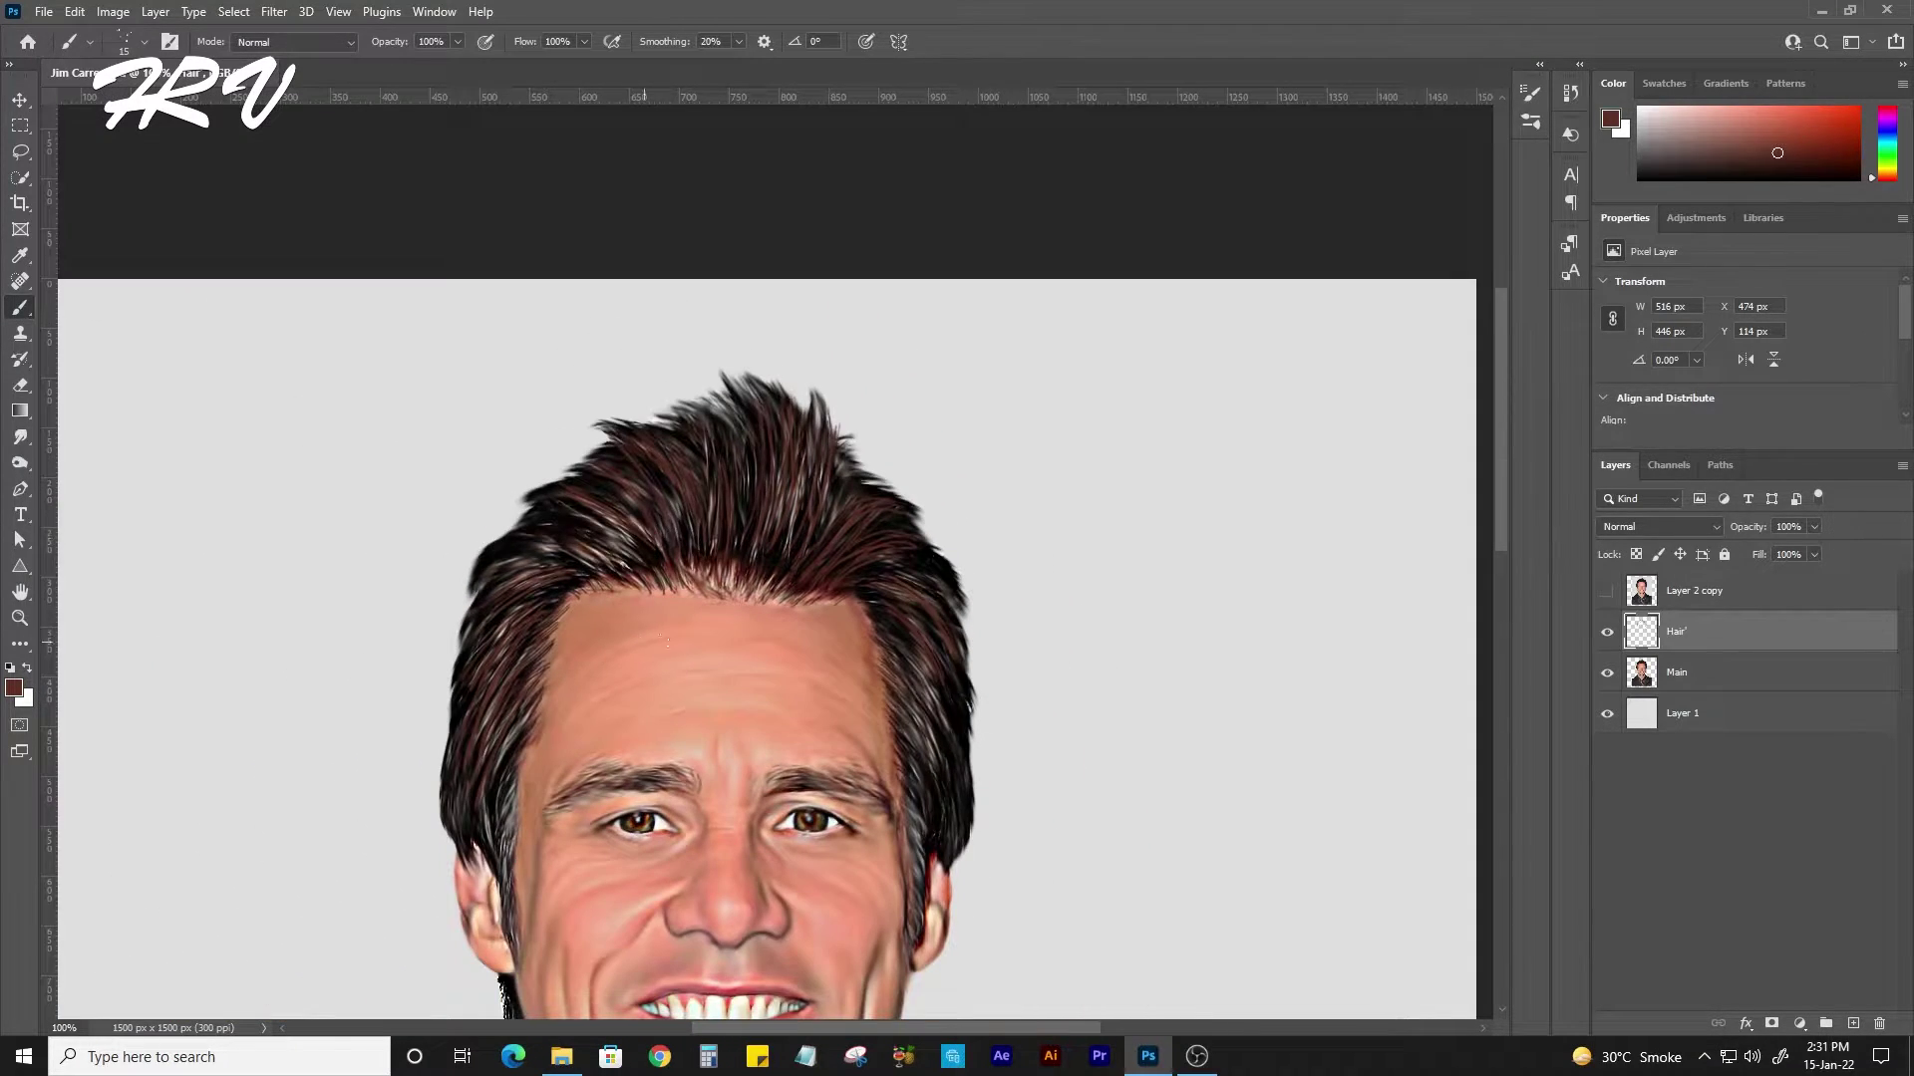
{"action": "left_click_drag", "start_coordinate": [667, 641], "coordinate": [557, 516]}
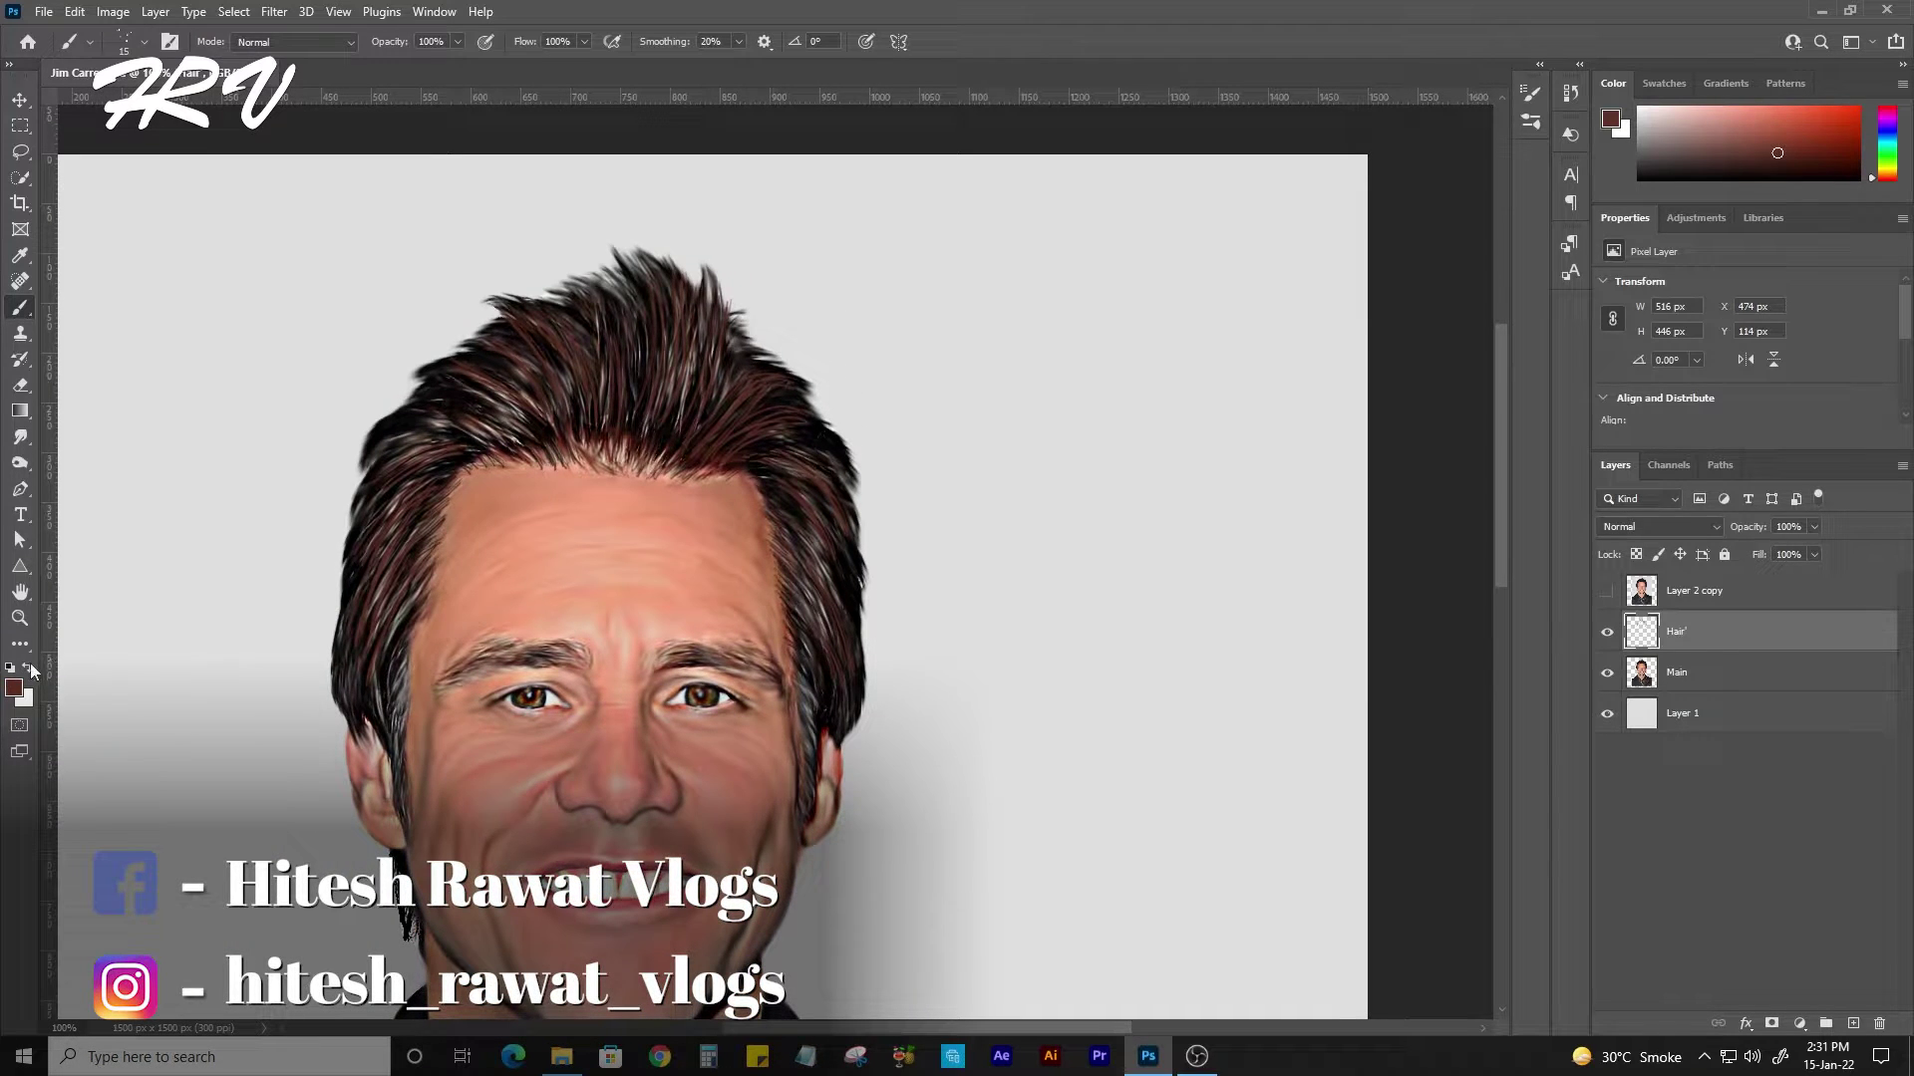
Switch to white, undo the trial white strands, and lower brush opacity to 38%.
{"action": "left_click", "coordinate": [28, 668]}
{"action": "left_click_drag", "start_coordinate": [653, 434], "coordinate": [665, 291]}
{"action": "key", "text": "ctrl+z"}
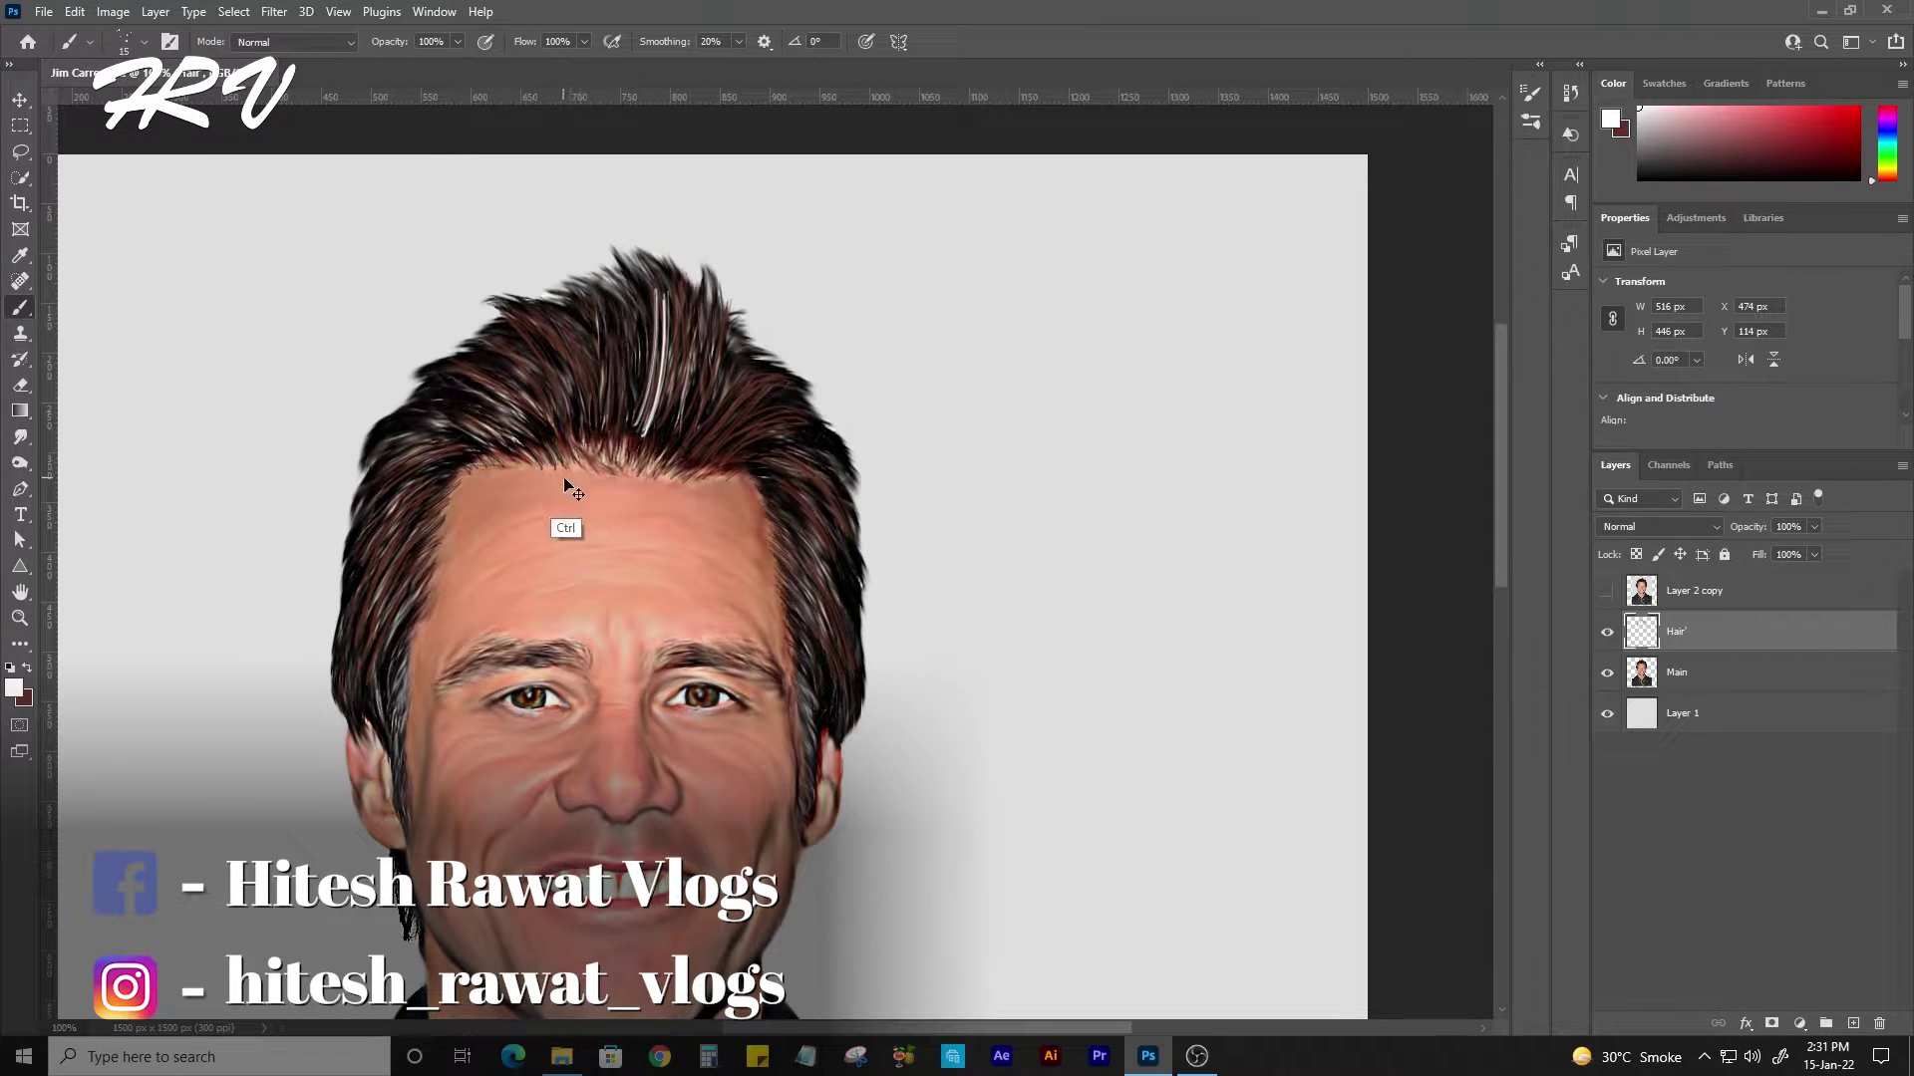
{"action": "key", "text": "ctrl+z"}
{"action": "left_click_drag", "start_coordinate": [392, 44], "coordinate": [373, 45]}
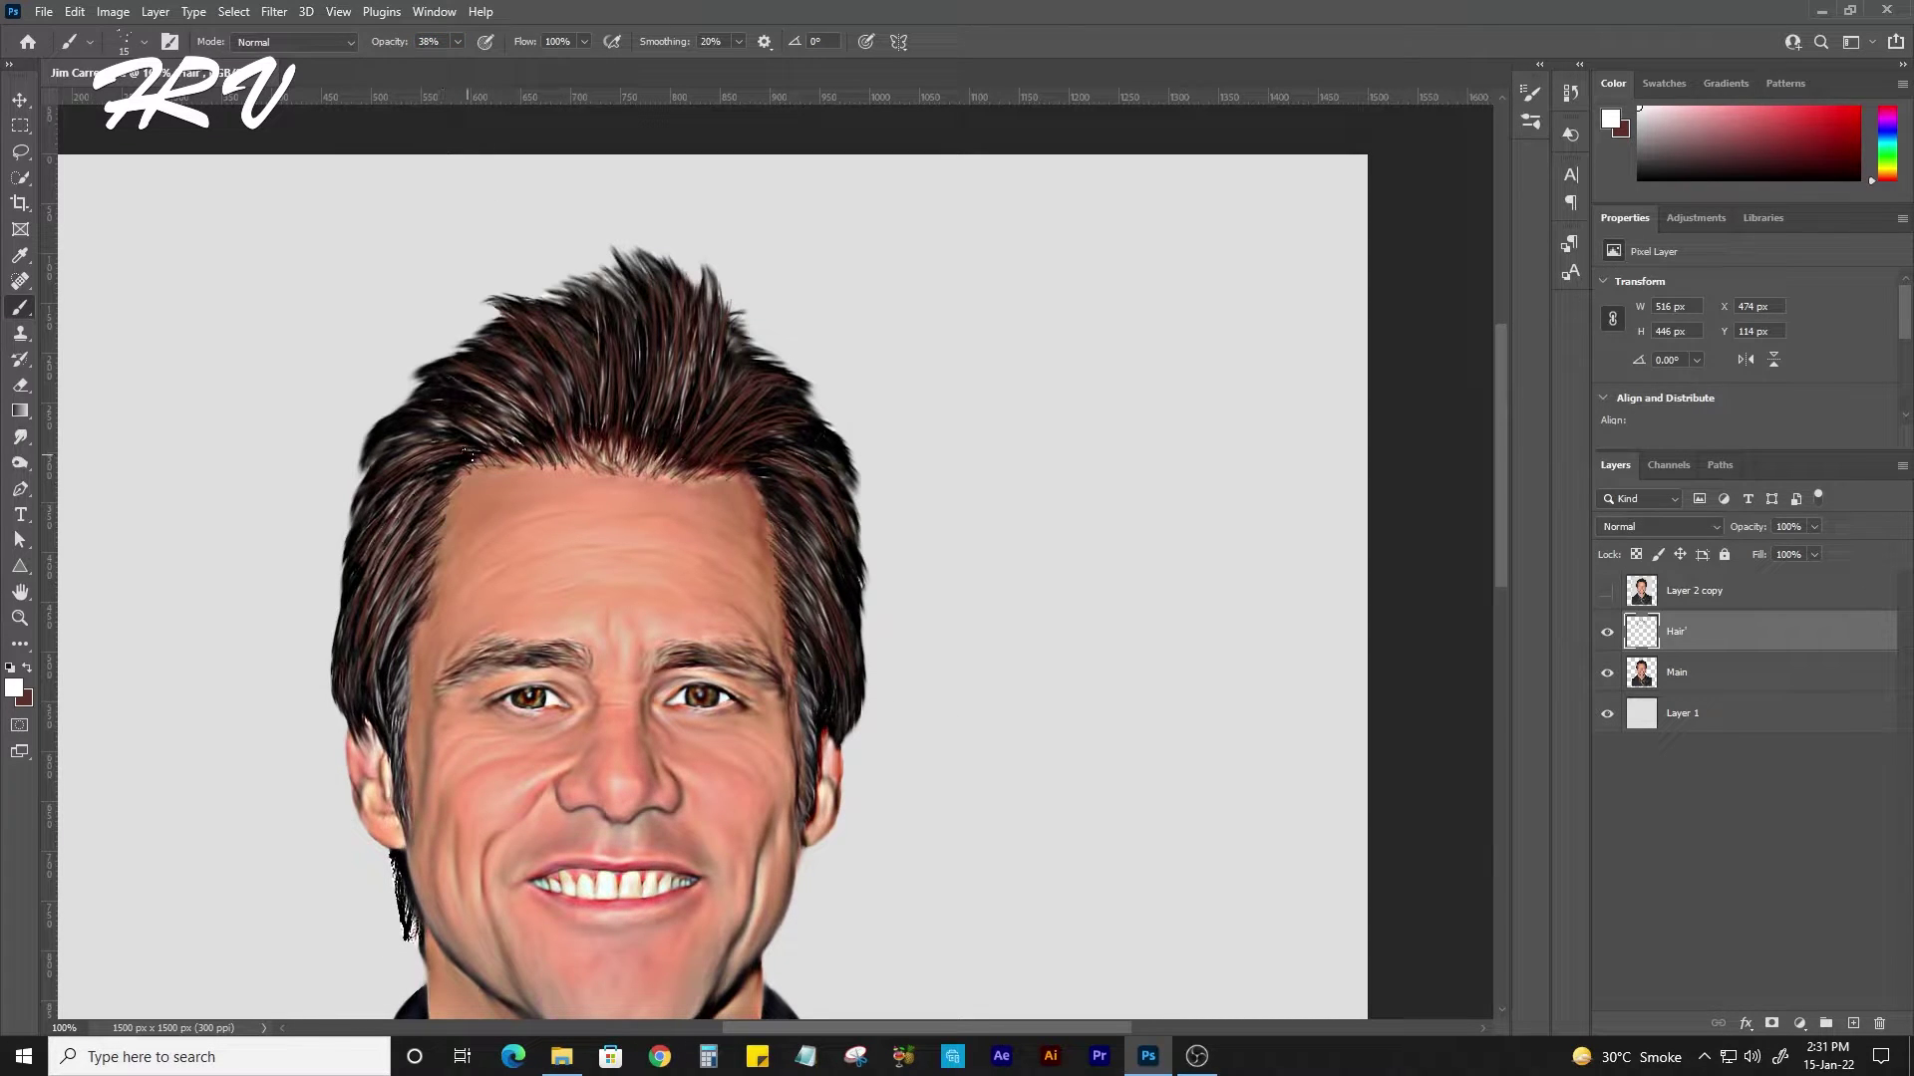
Paint faint light strands on the left, upper and upper-right hair, then restore dark red.
{"action": "left_click_drag", "start_coordinate": [371, 508], "coordinate": [495, 439]}
{"action": "left_click_drag", "start_coordinate": [643, 430], "coordinate": [678, 277]}
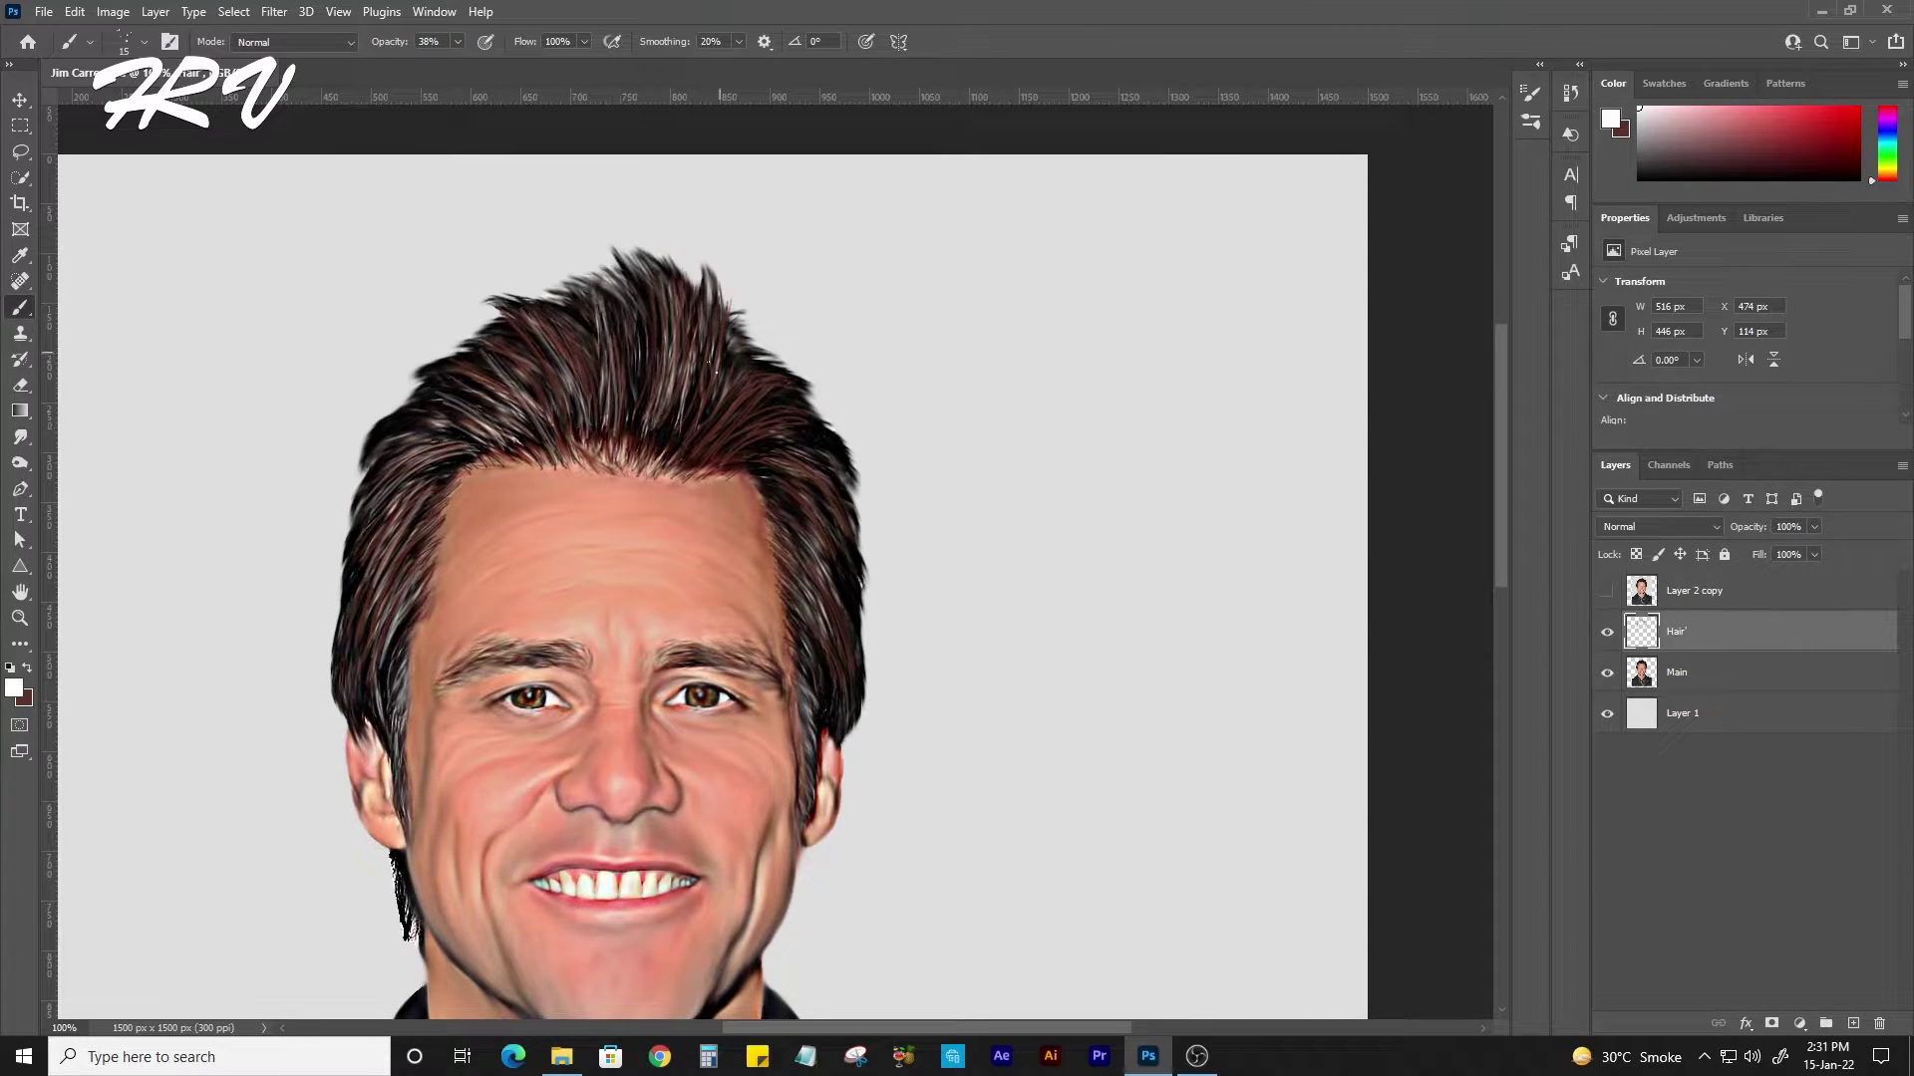
{"action": "left_click_drag", "start_coordinate": [792, 380], "coordinate": [727, 468]}
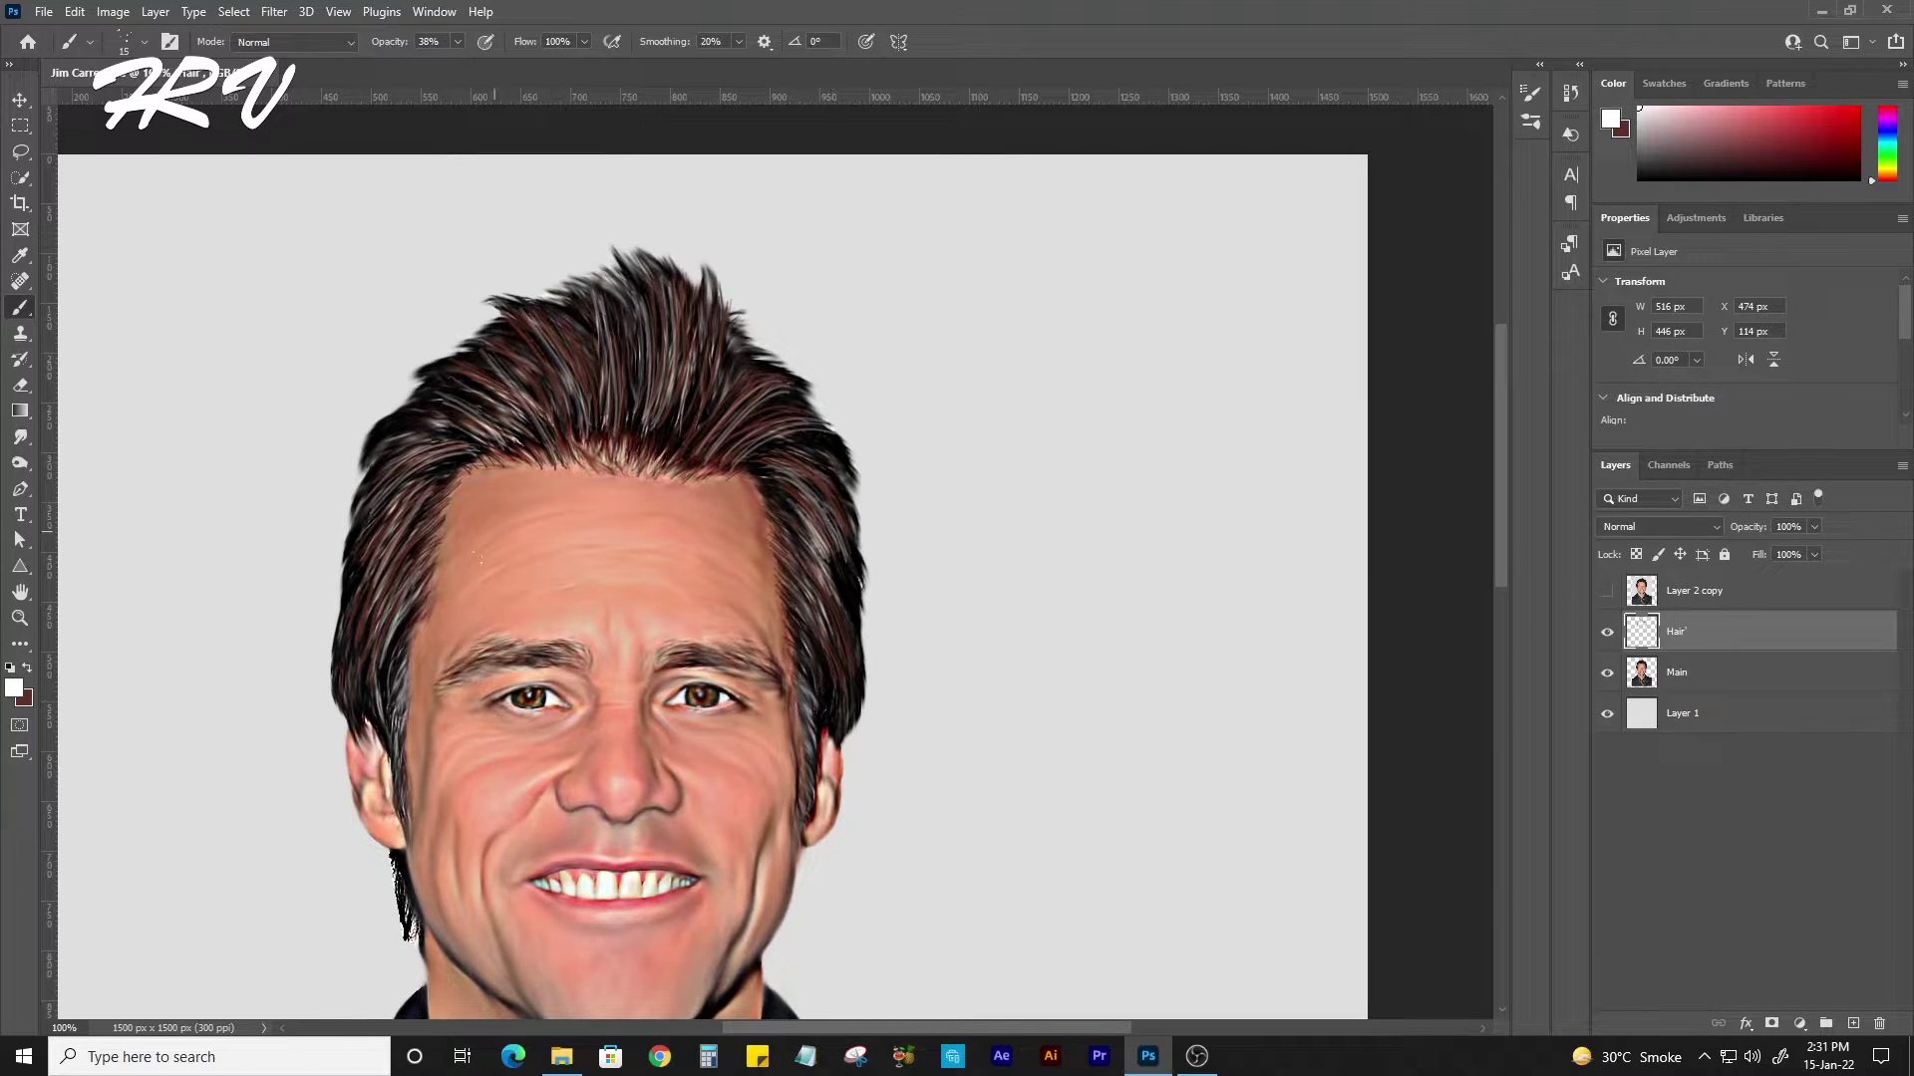
{"action": "key", "text": "x"}
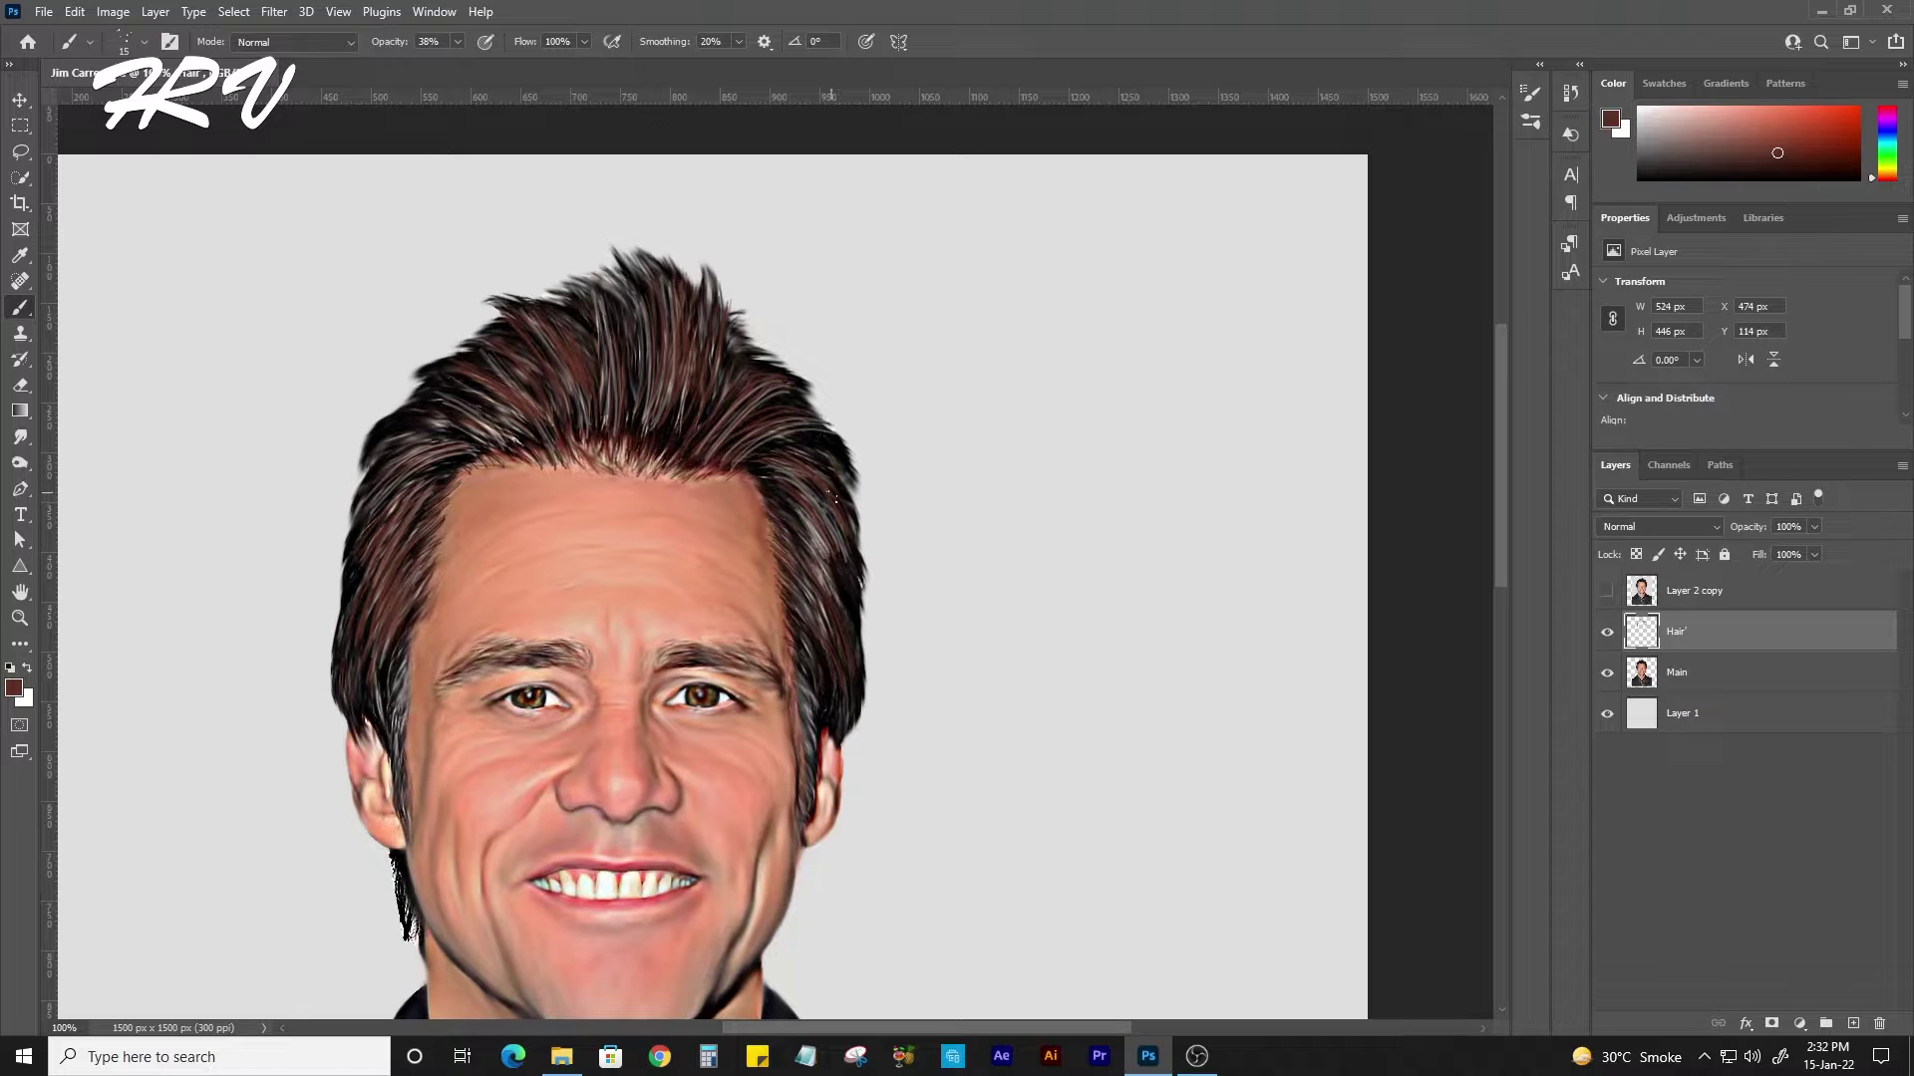
Set up the Smudge tool at 36% strength, zoomed in on the hairline.
{"action": "left_click", "coordinate": [20, 437]}
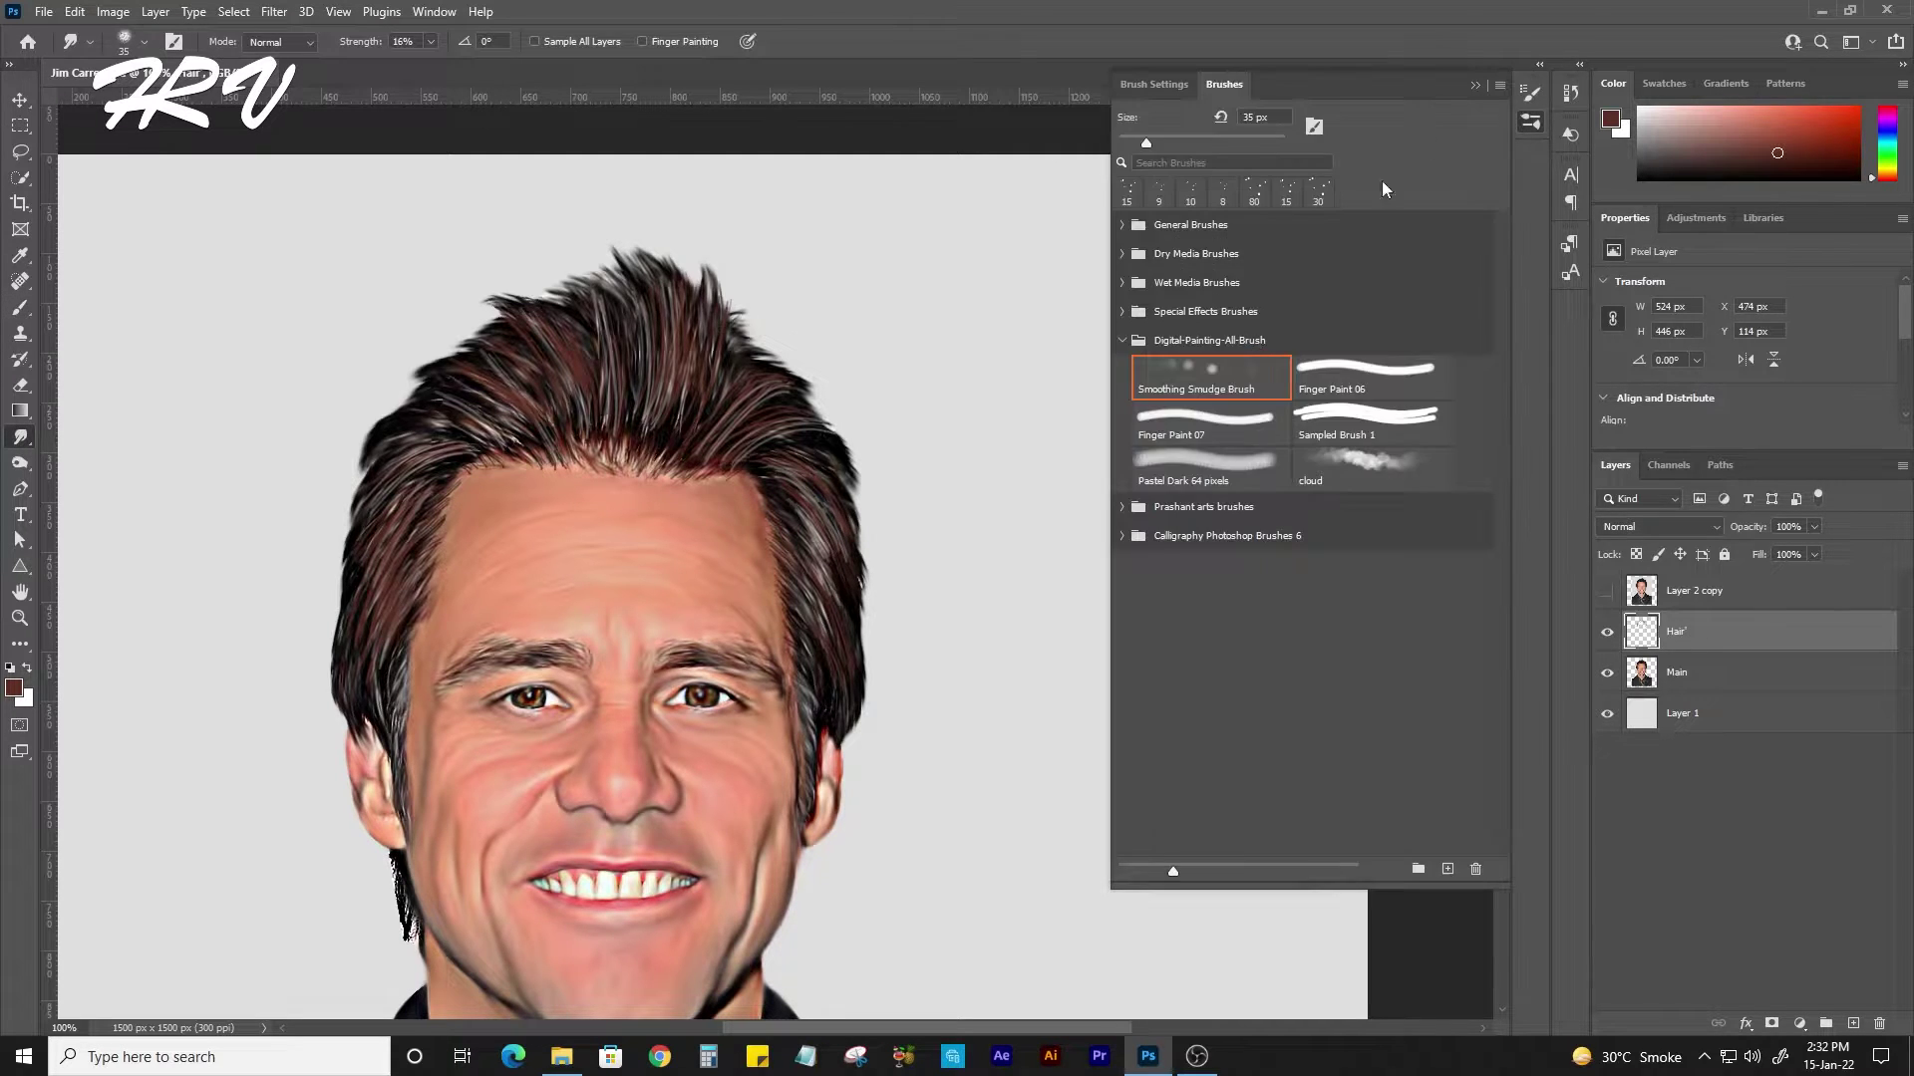
{"action": "scroll", "coordinate": [782, 469], "scroll_direction": "up", "scroll_amount": 2}
{"action": "left_click_drag", "start_coordinate": [783, 468], "coordinate": [800, 492]}
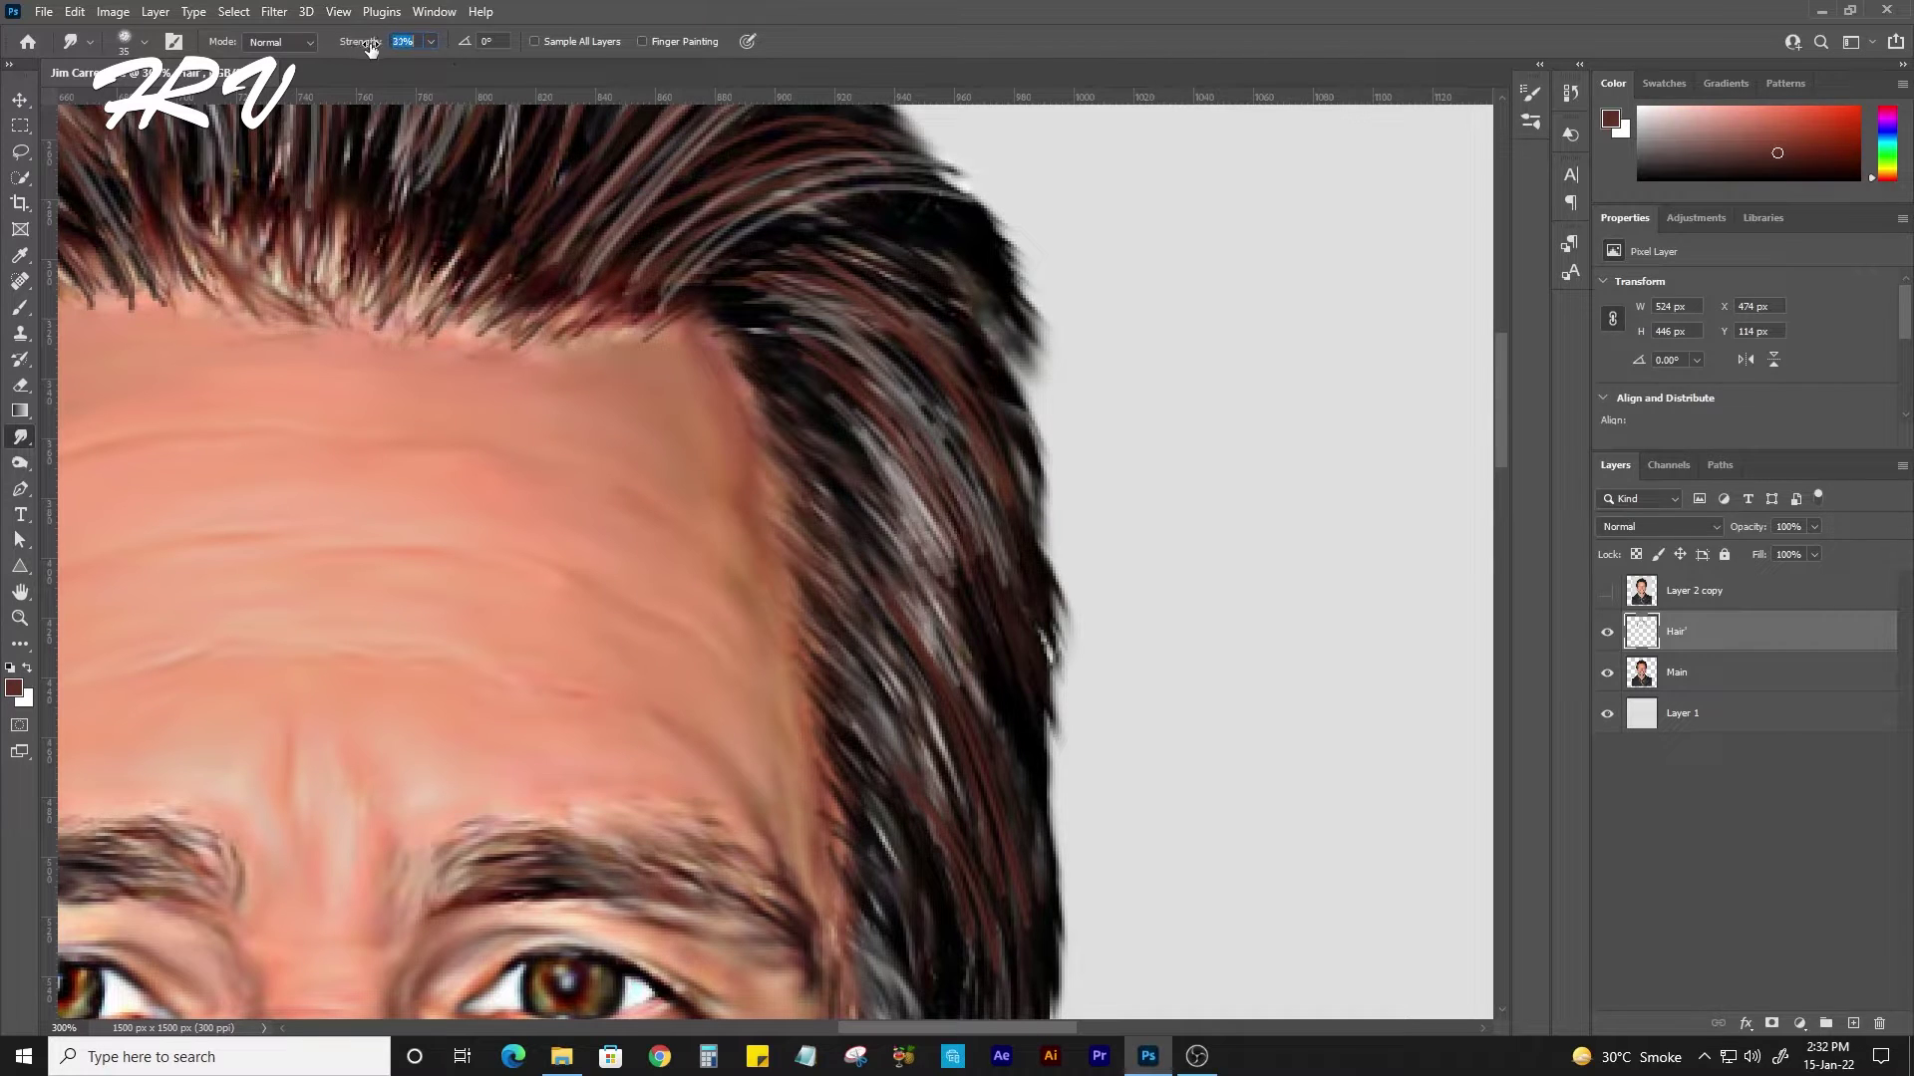
{"action": "left_click_drag", "start_coordinate": [370, 47], "coordinate": [379, 47]}
{"action": "left_click_drag", "start_coordinate": [321, 352], "coordinate": [478, 417]}
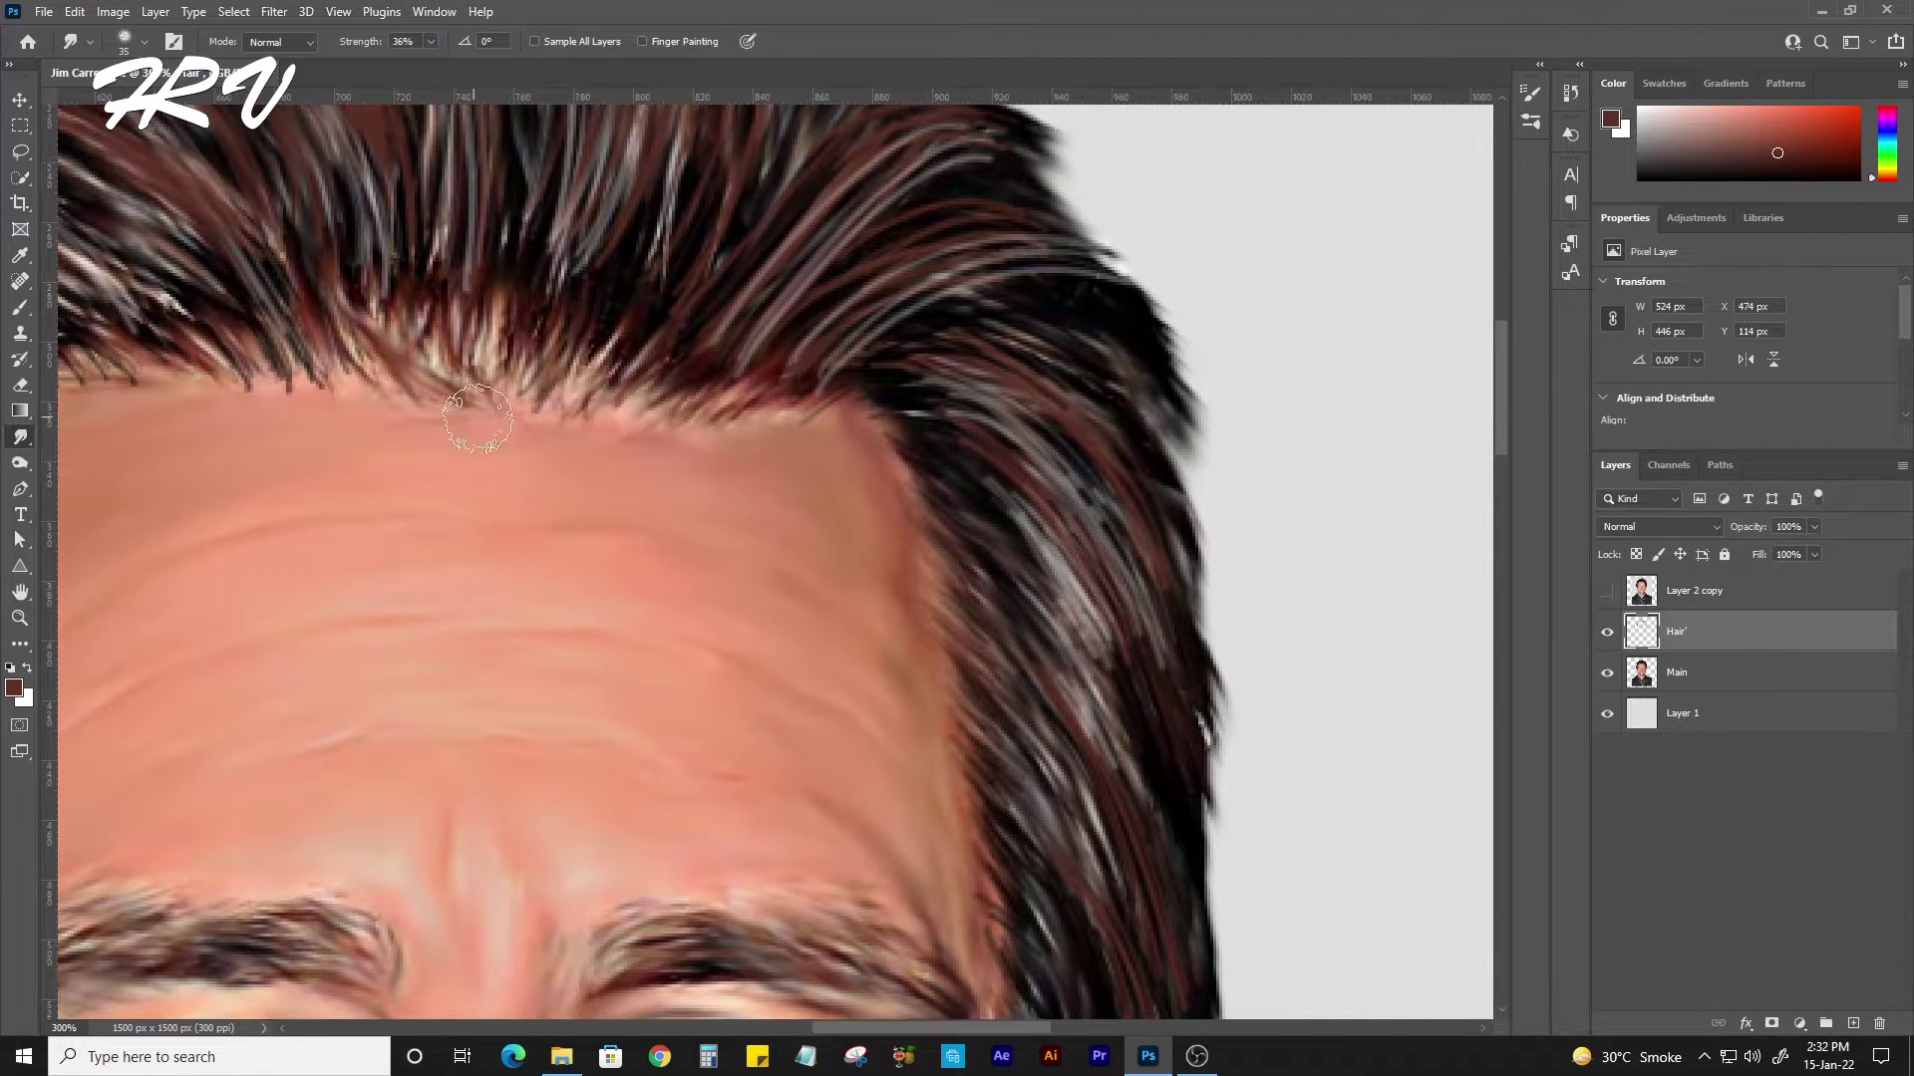
{"action": "left_click_drag", "start_coordinate": [291, 424], "coordinate": [933, 504]}
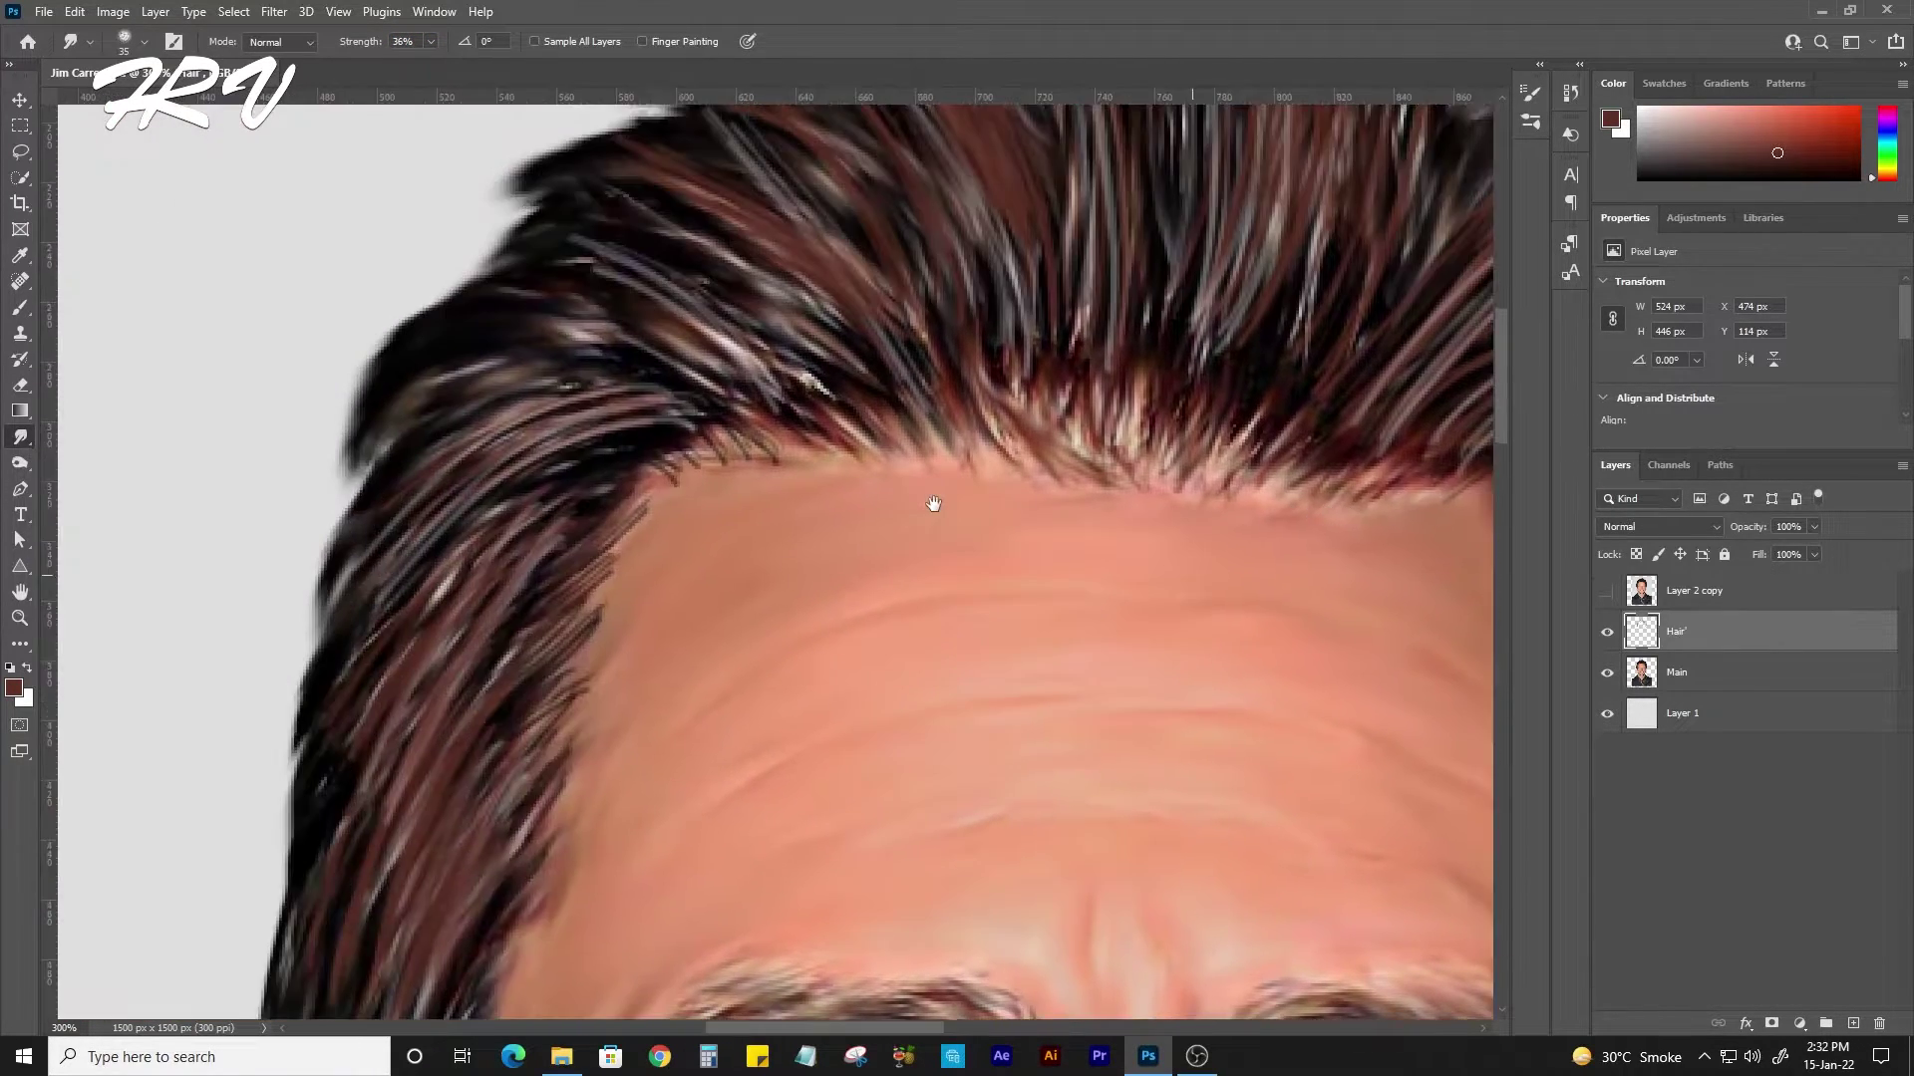
{"action": "left_click_drag", "start_coordinate": [699, 513], "coordinate": [539, 630]}
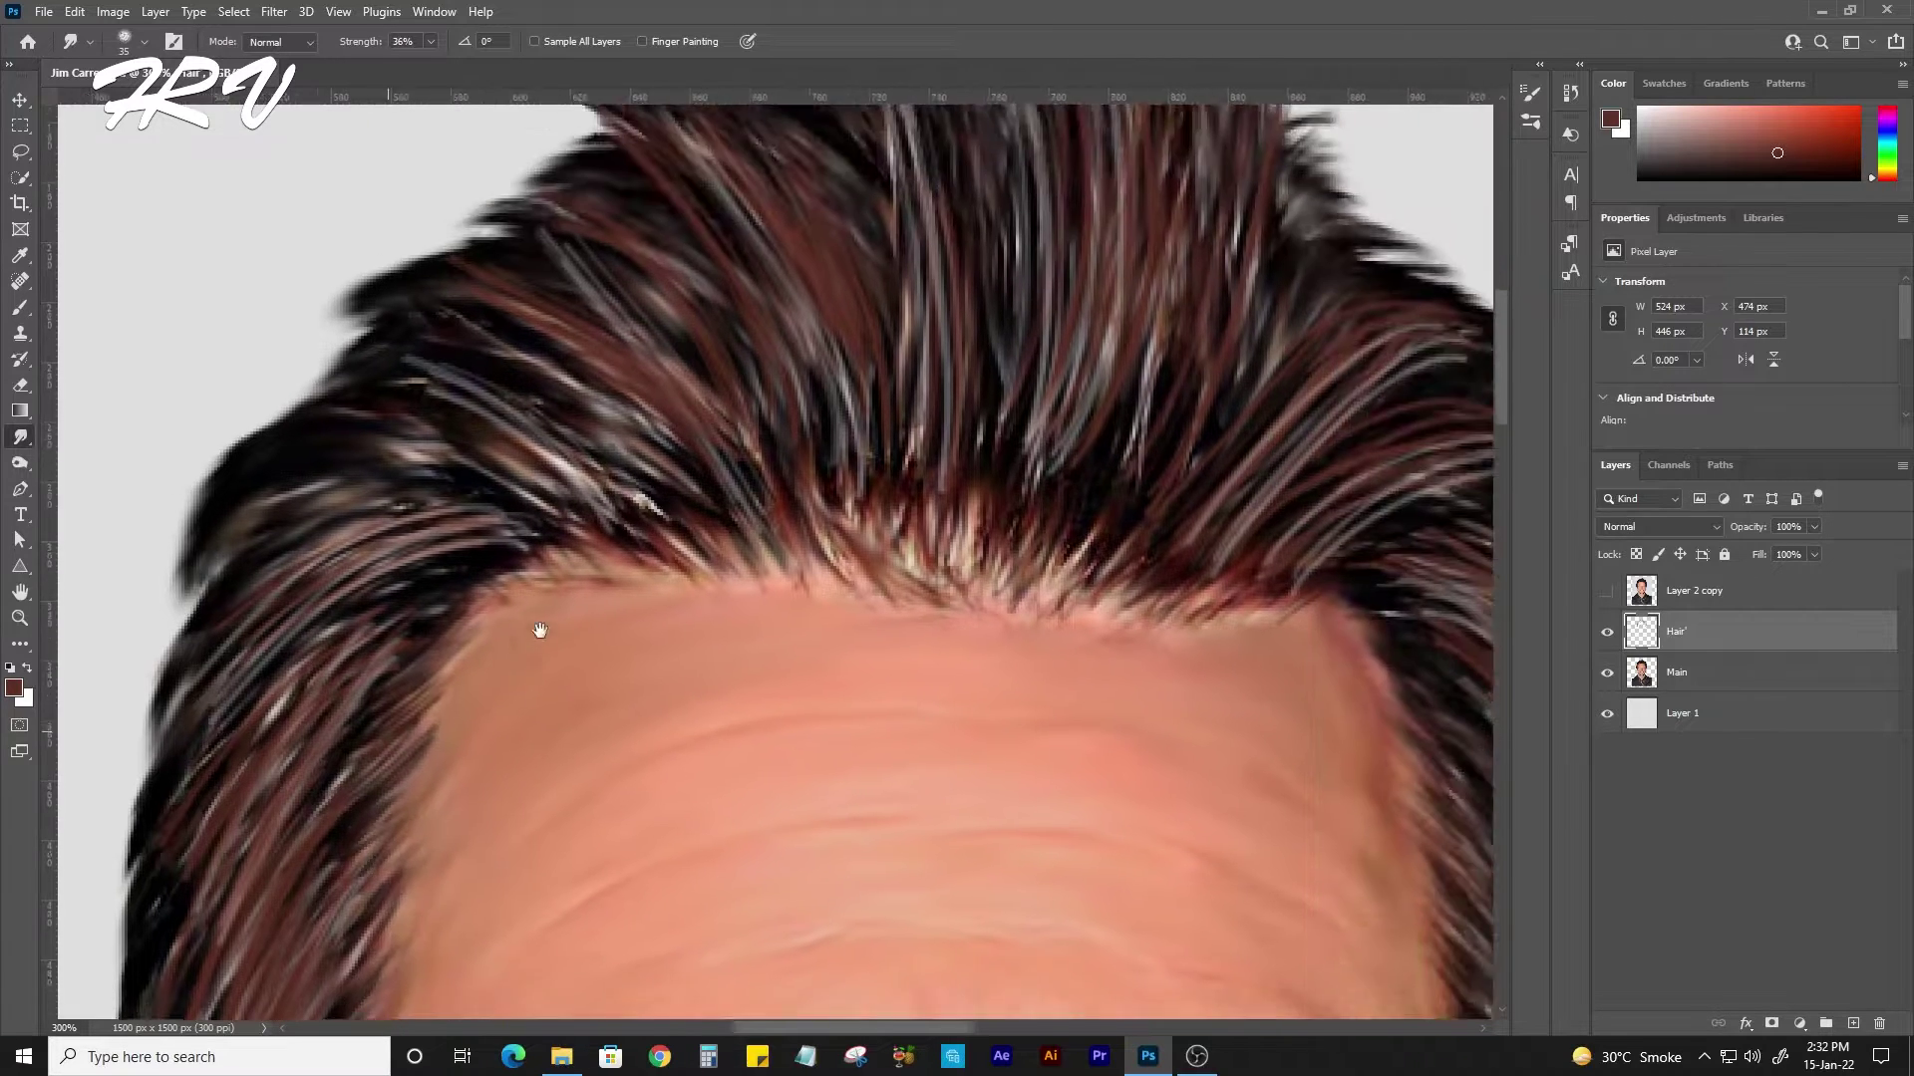
{"action": "key", "text": "ctrl+minus"}
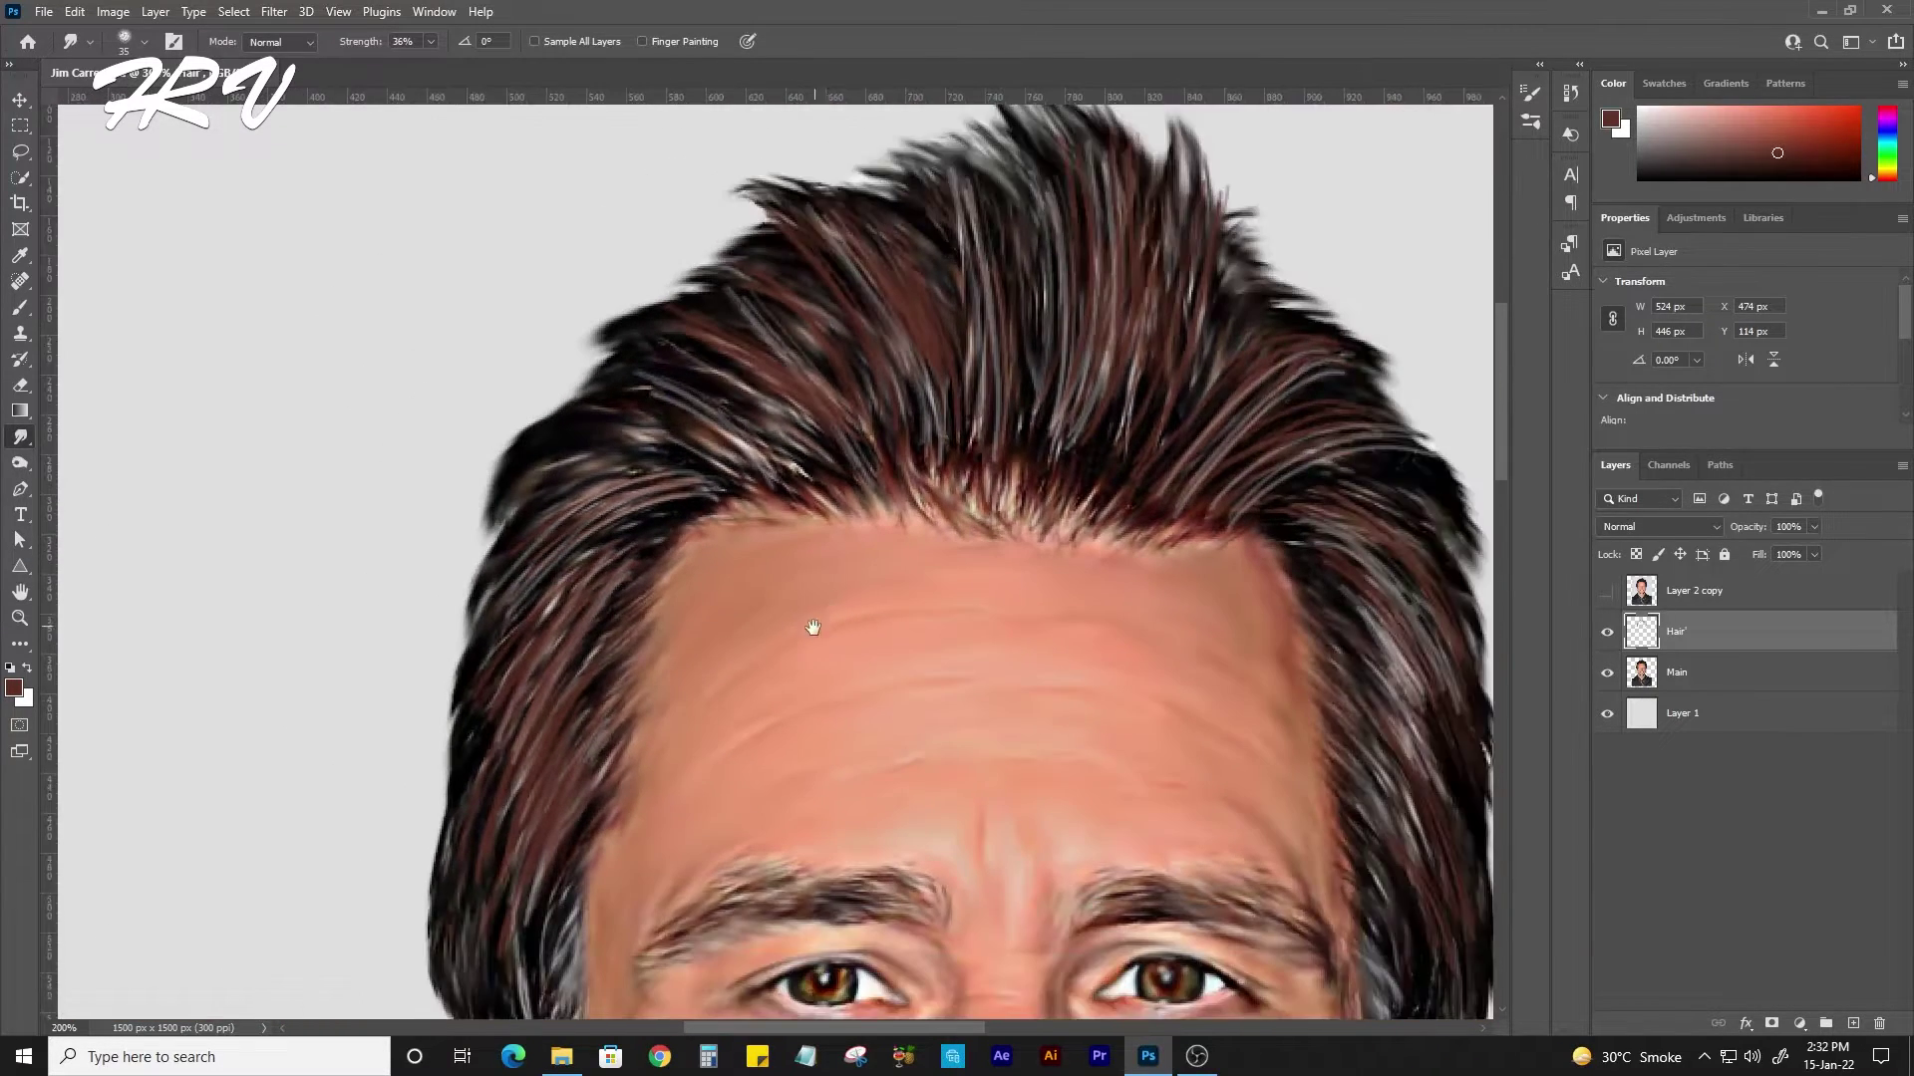
{"action": "left_click_drag", "start_coordinate": [812, 627], "coordinate": [937, 442]}
{"action": "left_click_drag", "start_coordinate": [628, 736], "coordinate": [460, 995]}
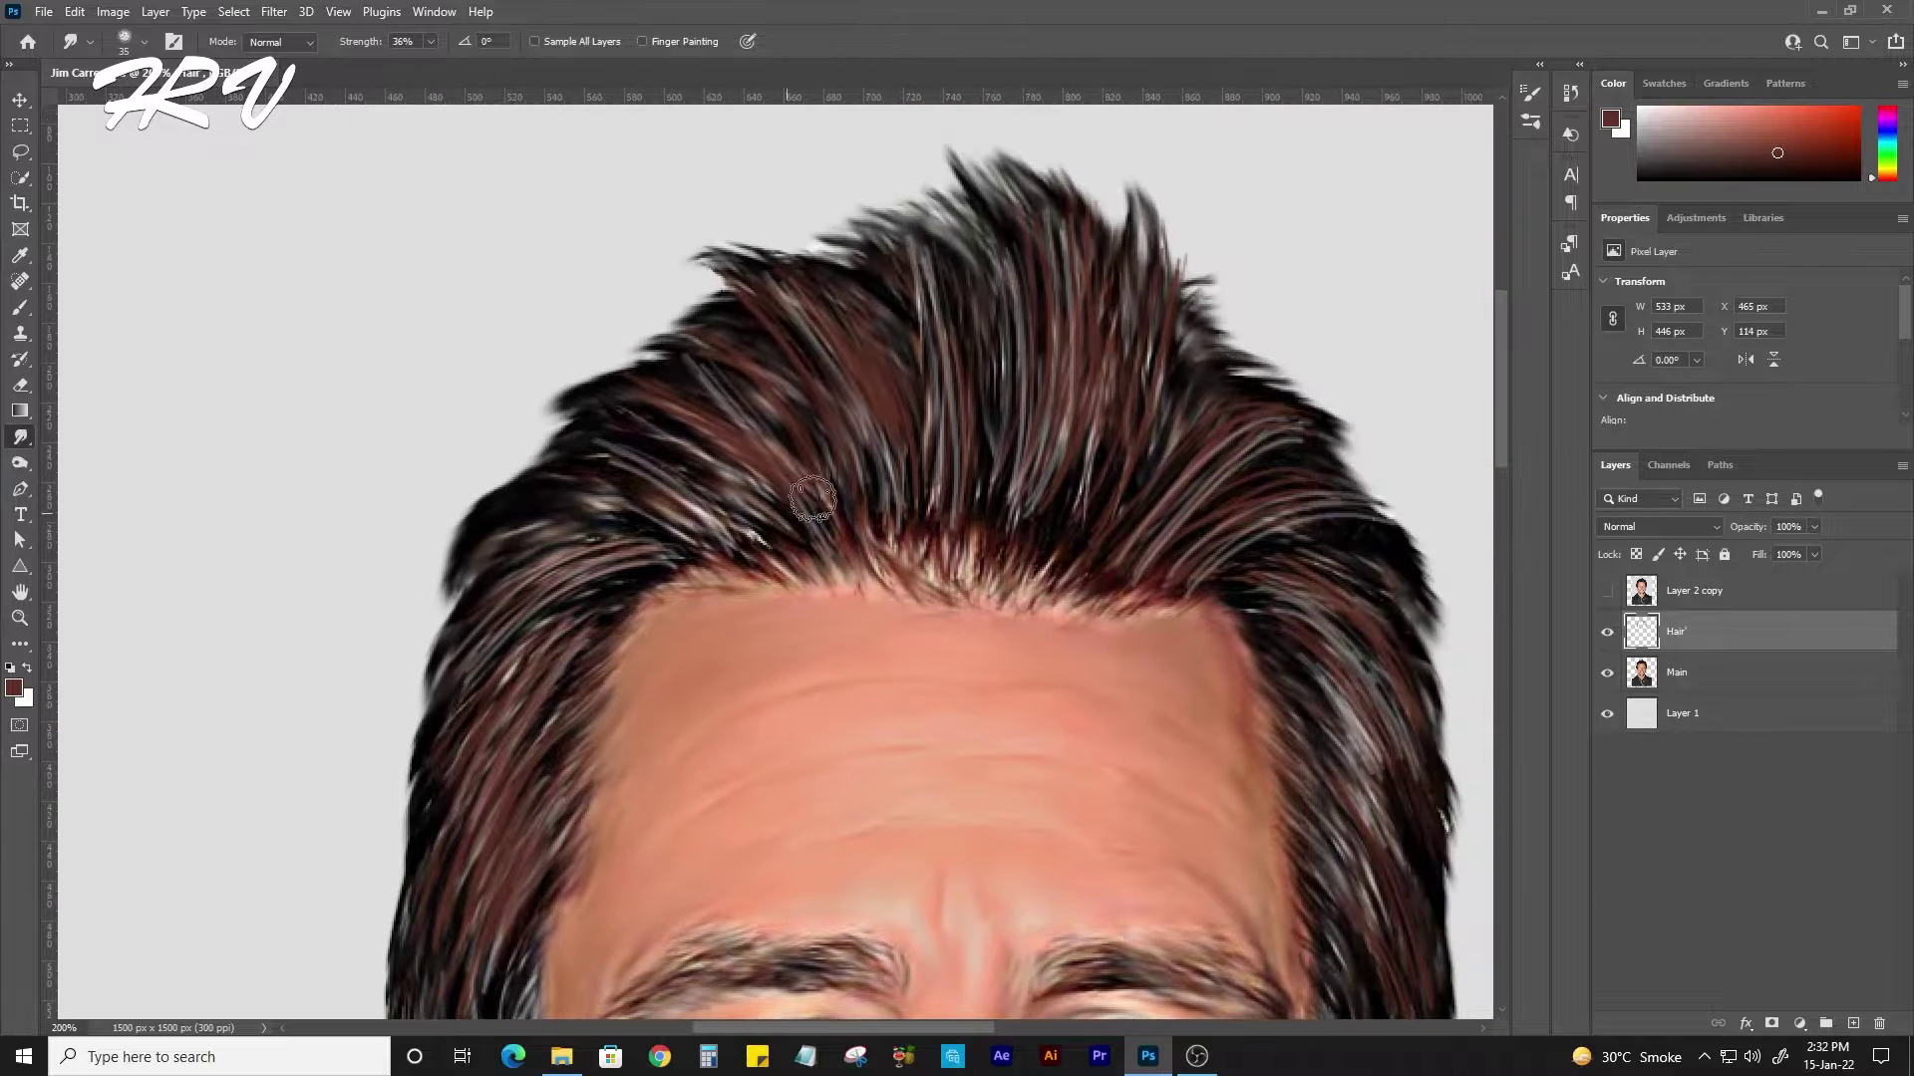
Smudge the left and centre hairline strands, pull one strand tip upward, and zoom out.
{"action": "left_click_drag", "start_coordinate": [764, 344], "coordinate": [549, 467]}
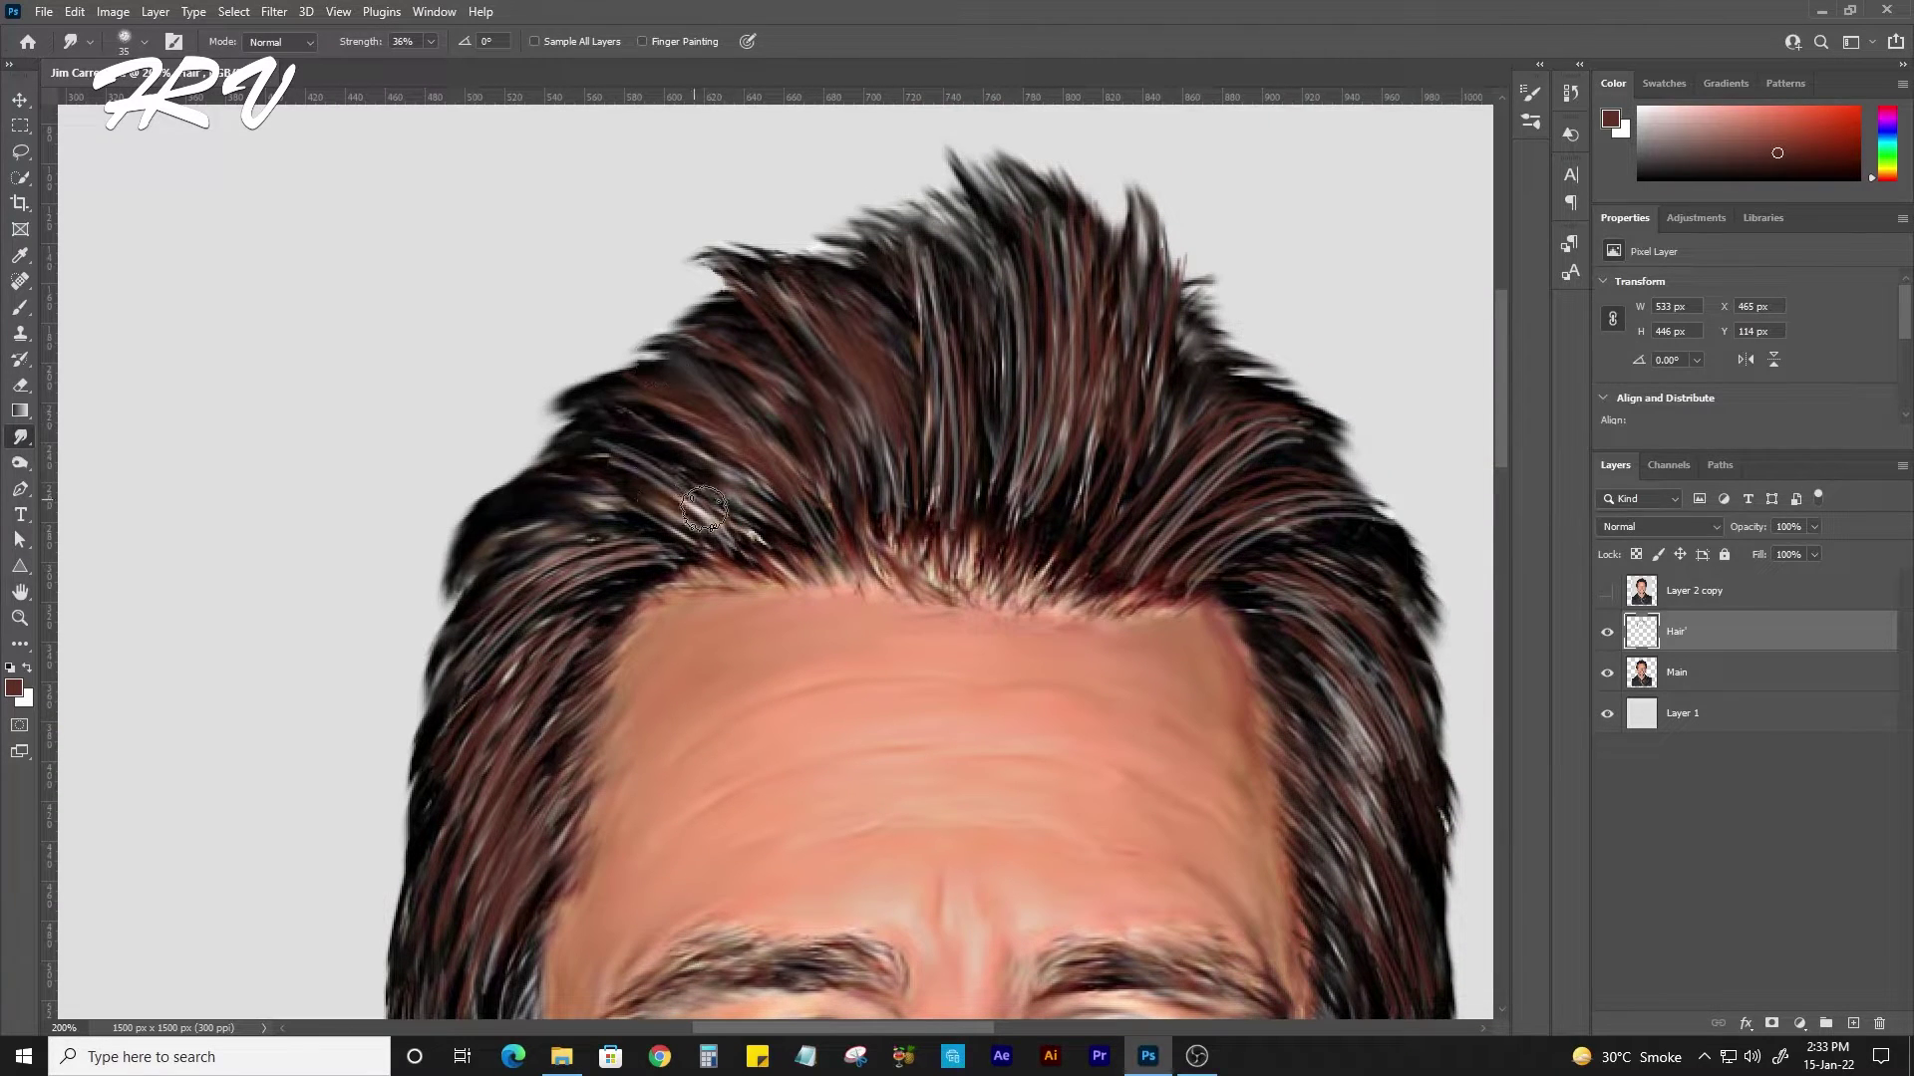
{"action": "left_click_drag", "start_coordinate": [1025, 500], "coordinate": [1001, 514]}
{"action": "left_click_drag", "start_coordinate": [1173, 329], "coordinate": [1171, 302]}
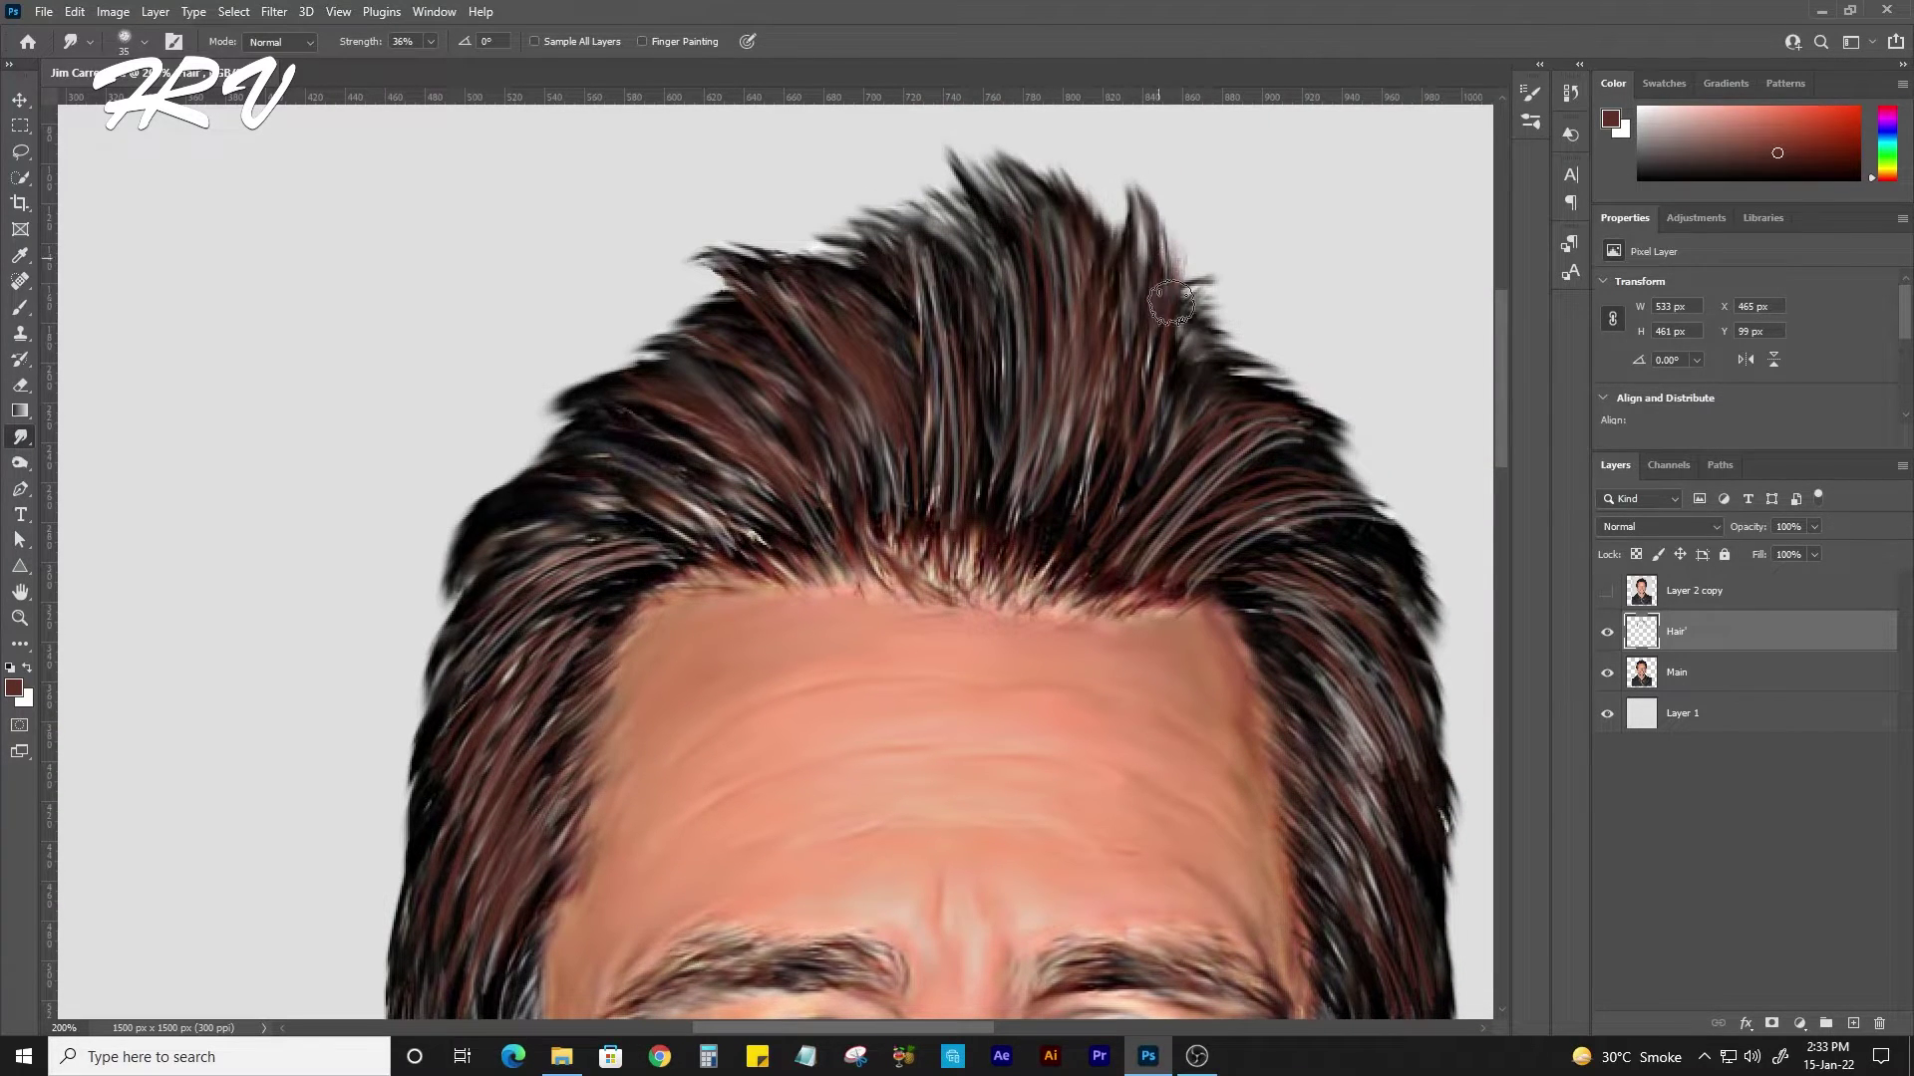
{"action": "scroll", "coordinate": [827, 329], "scroll_direction": "down", "scroll_amount": 2}
{"action": "scroll", "coordinate": [854, 319], "scroll_direction": "right", "scroll_amount": 3}
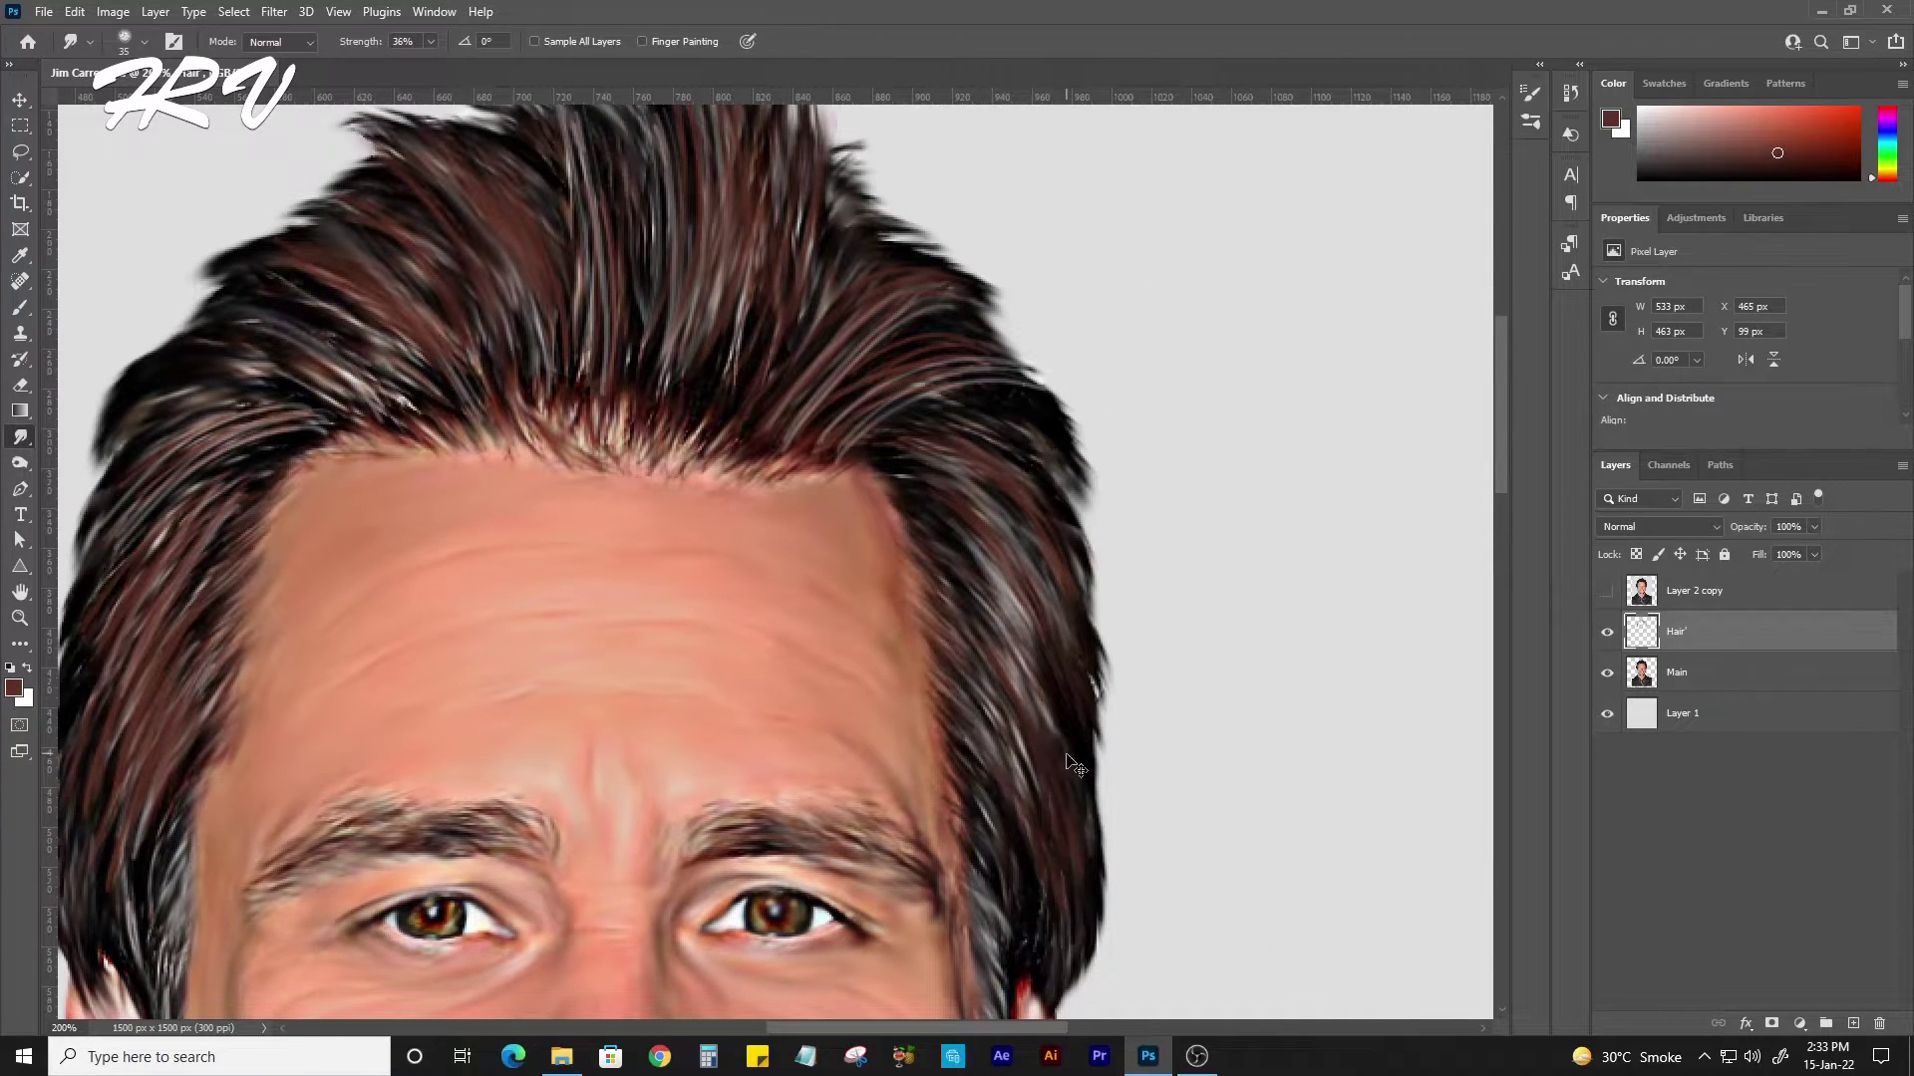
{"action": "key", "text": "ctrl+minus"}
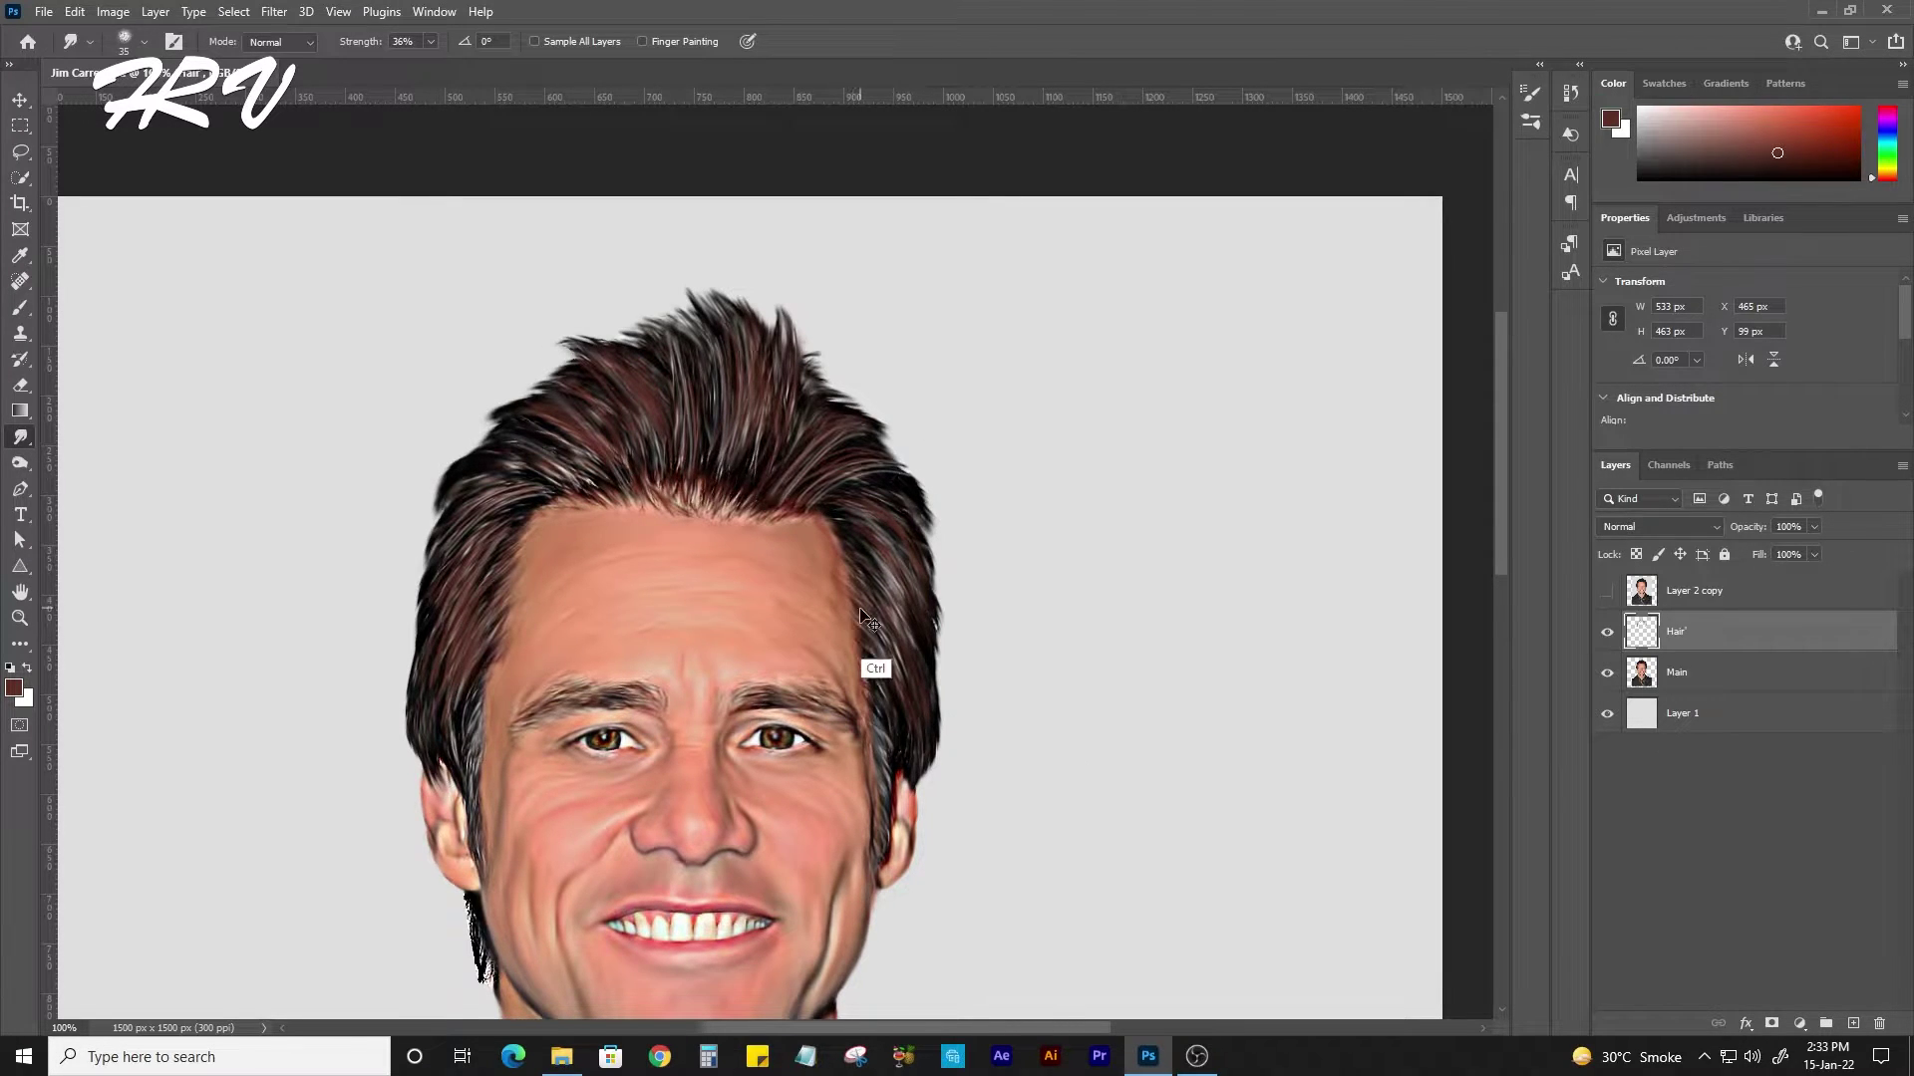
{"action": "key", "text": "ctrl+minus"}
On the Main layer, smudge the coat's bottom edge with a 60 px brush.
{"action": "left_click", "coordinate": [1687, 674]}
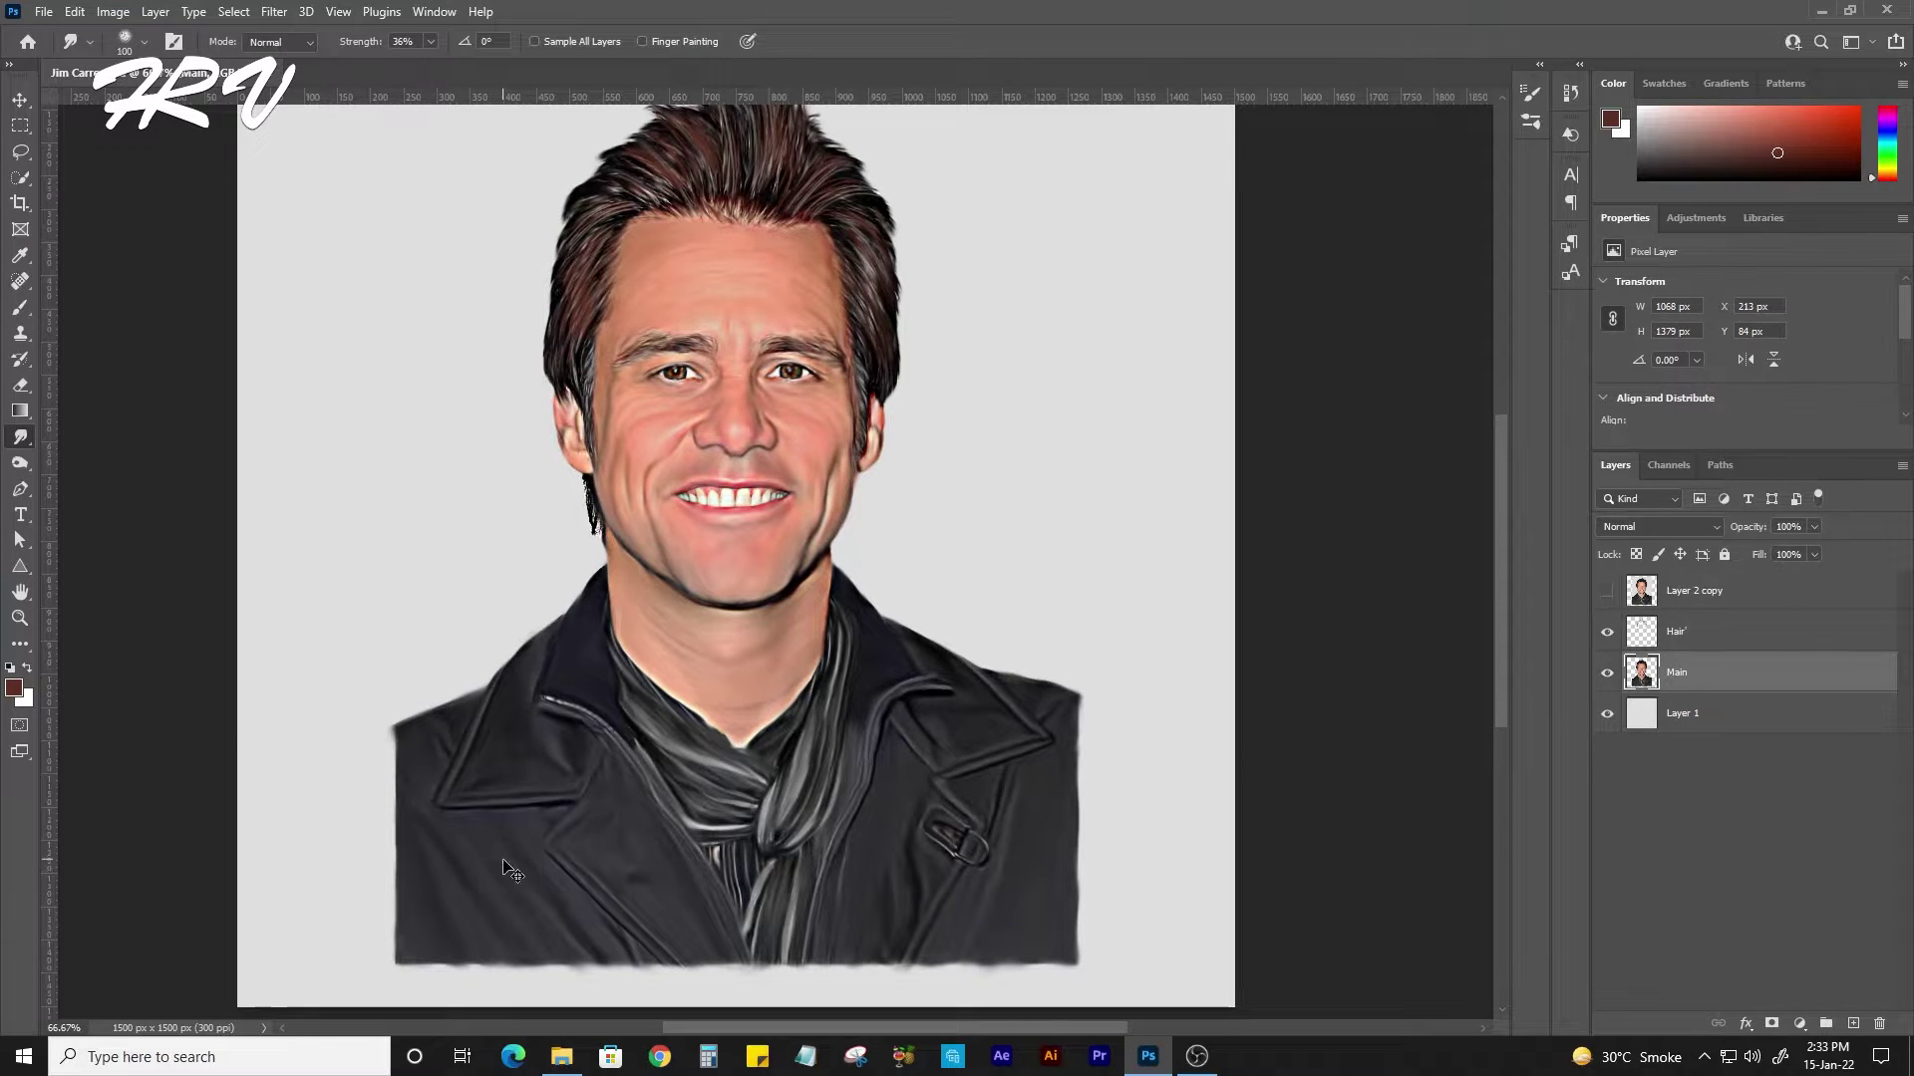
{"action": "scroll", "coordinate": [503, 868], "scroll_direction": "up", "scroll_amount": 3}
{"action": "key", "text": "bracketleft"}
{"action": "key", "text": "bracketleft"}
{"action": "key", "text": "bracketleft"}
{"action": "key", "text": "bracketleft"}
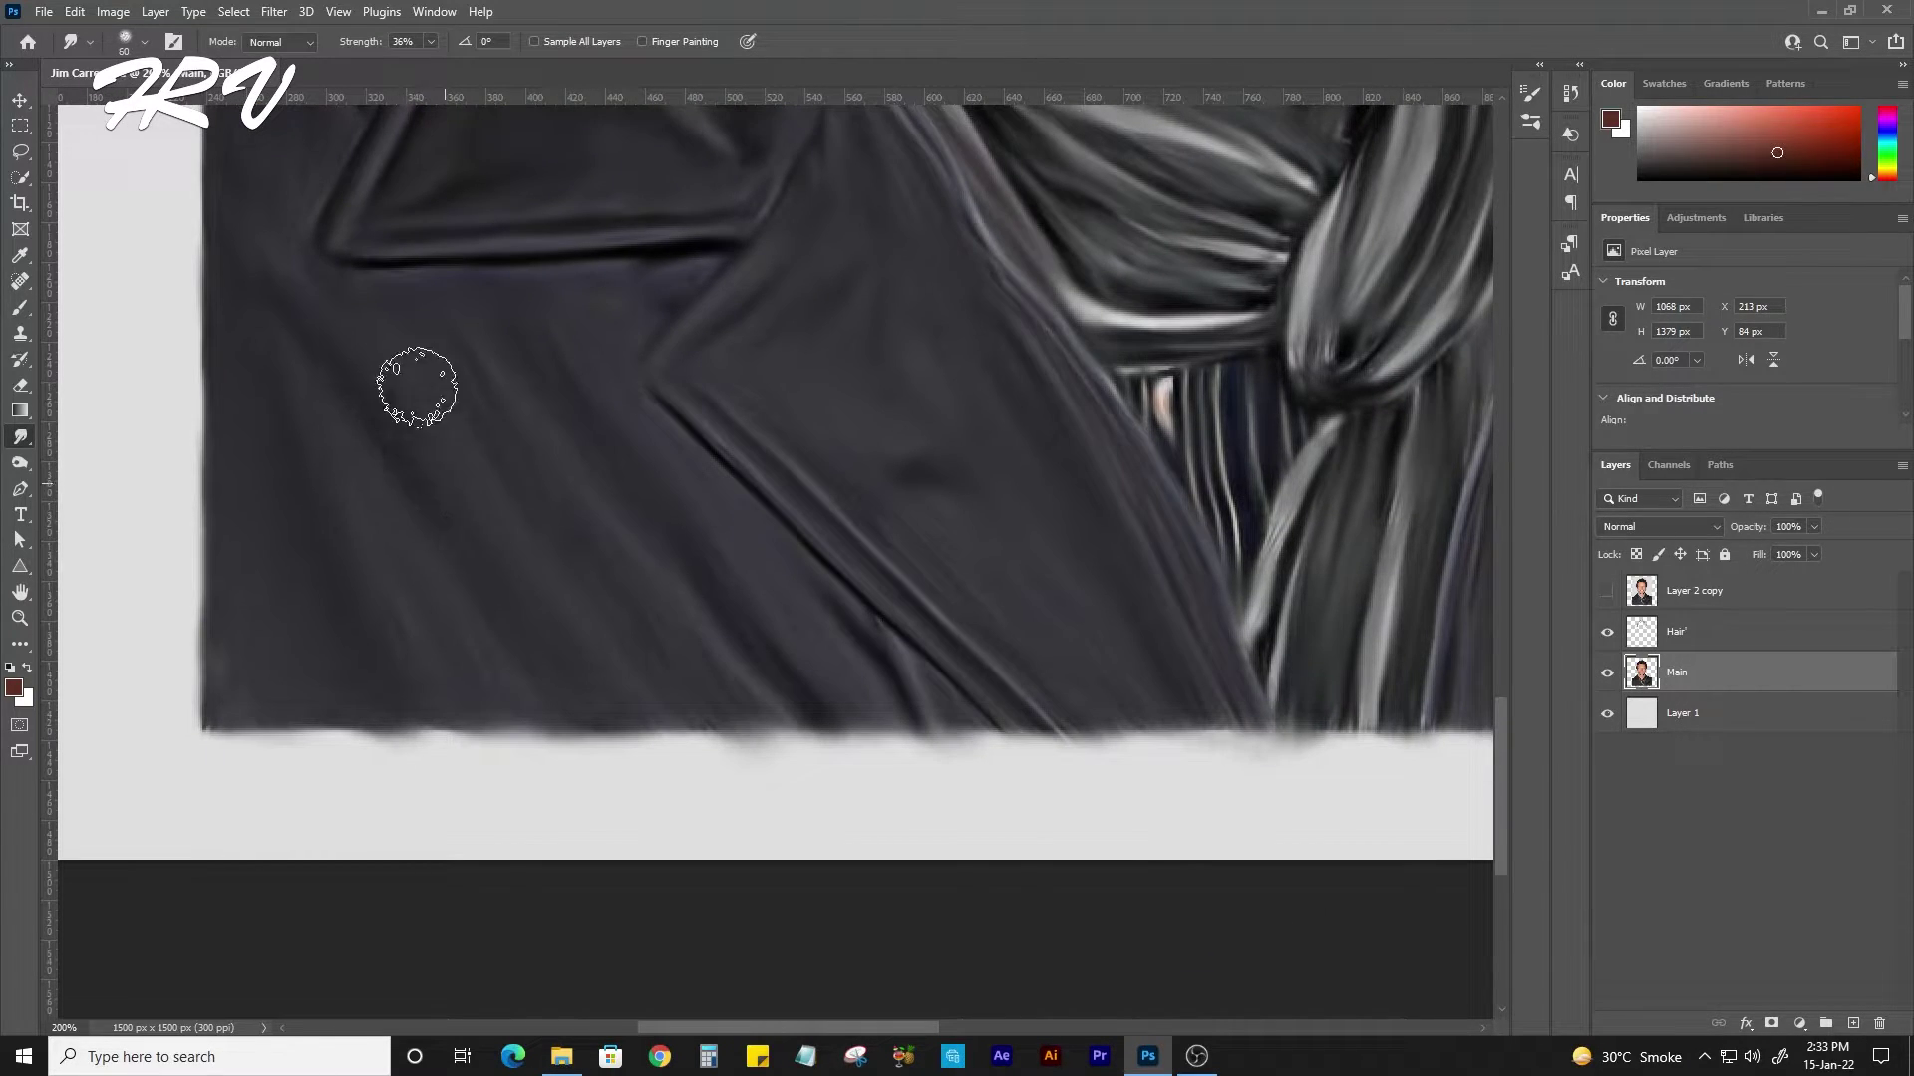
{"action": "left_click_drag", "start_coordinate": [712, 762], "coordinate": [682, 722]}
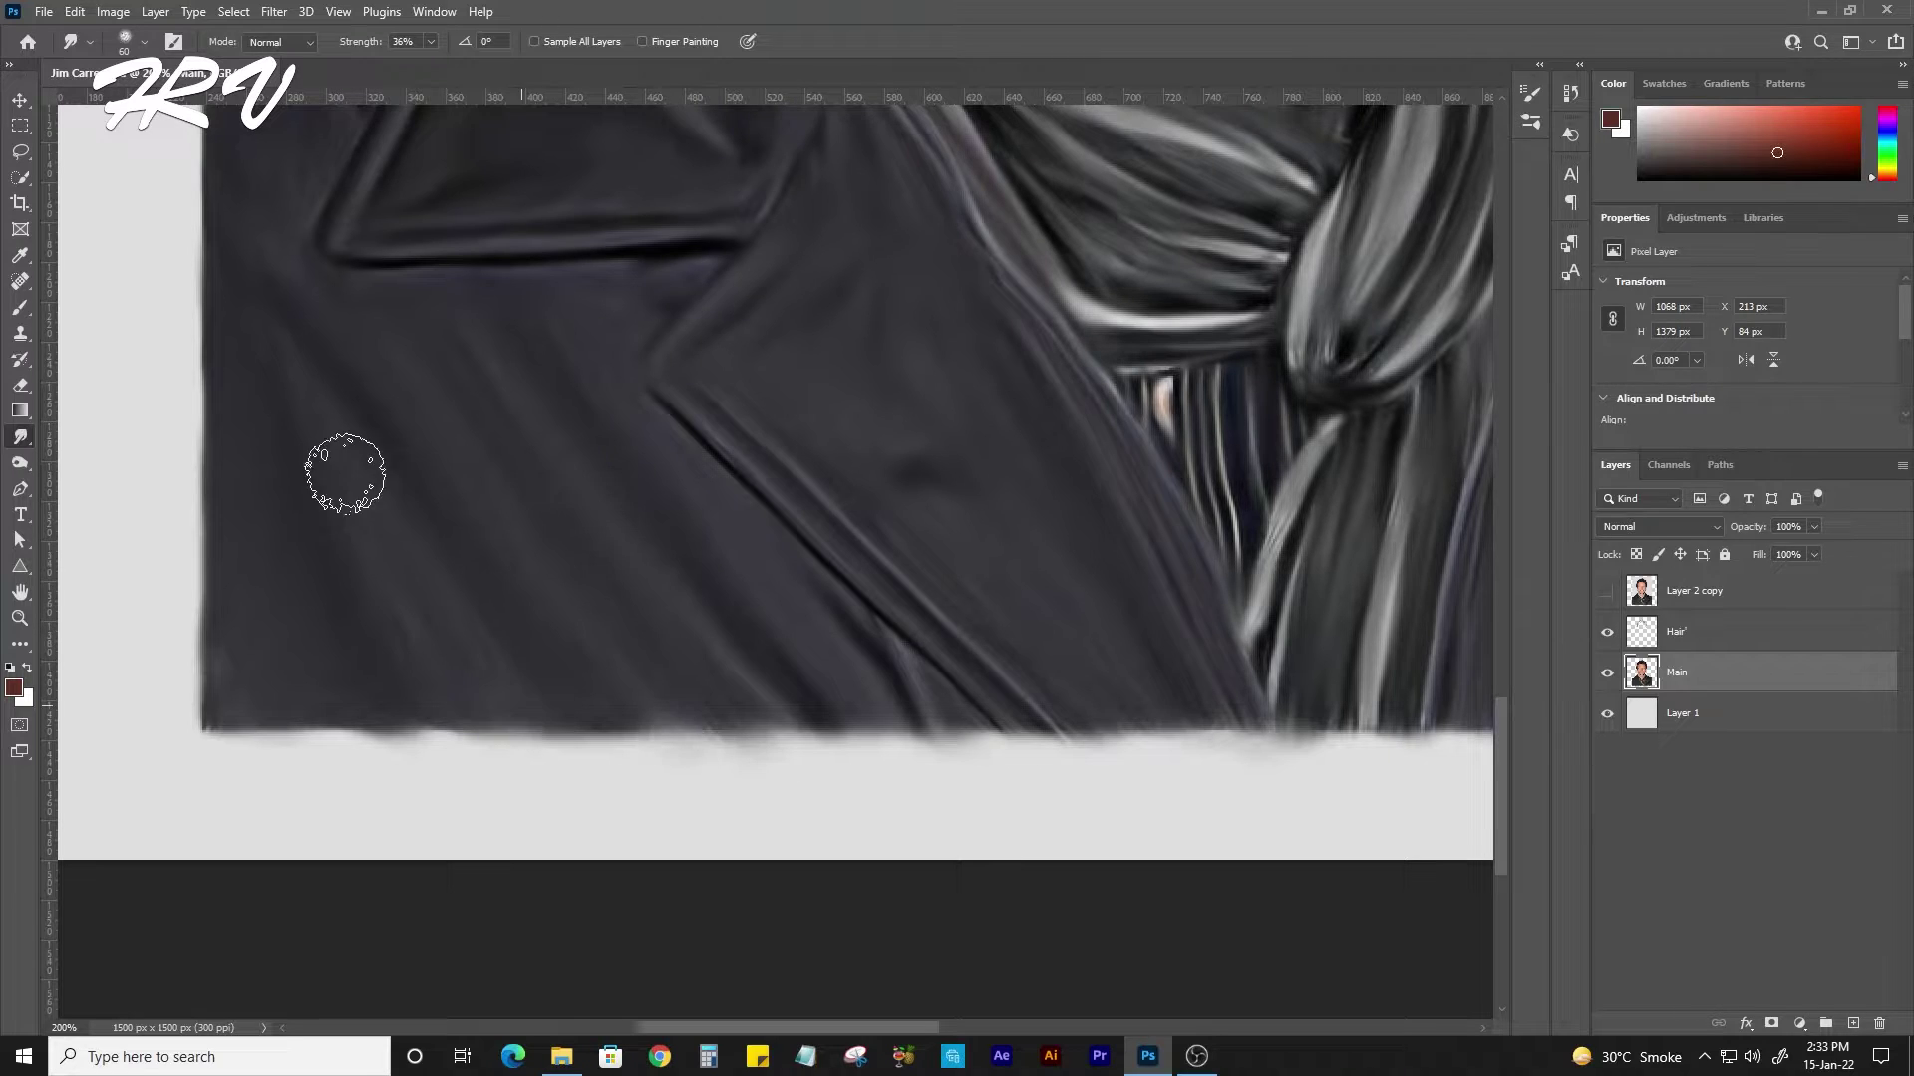
{"action": "left_click_drag", "start_coordinate": [513, 758], "coordinate": [478, 687]}
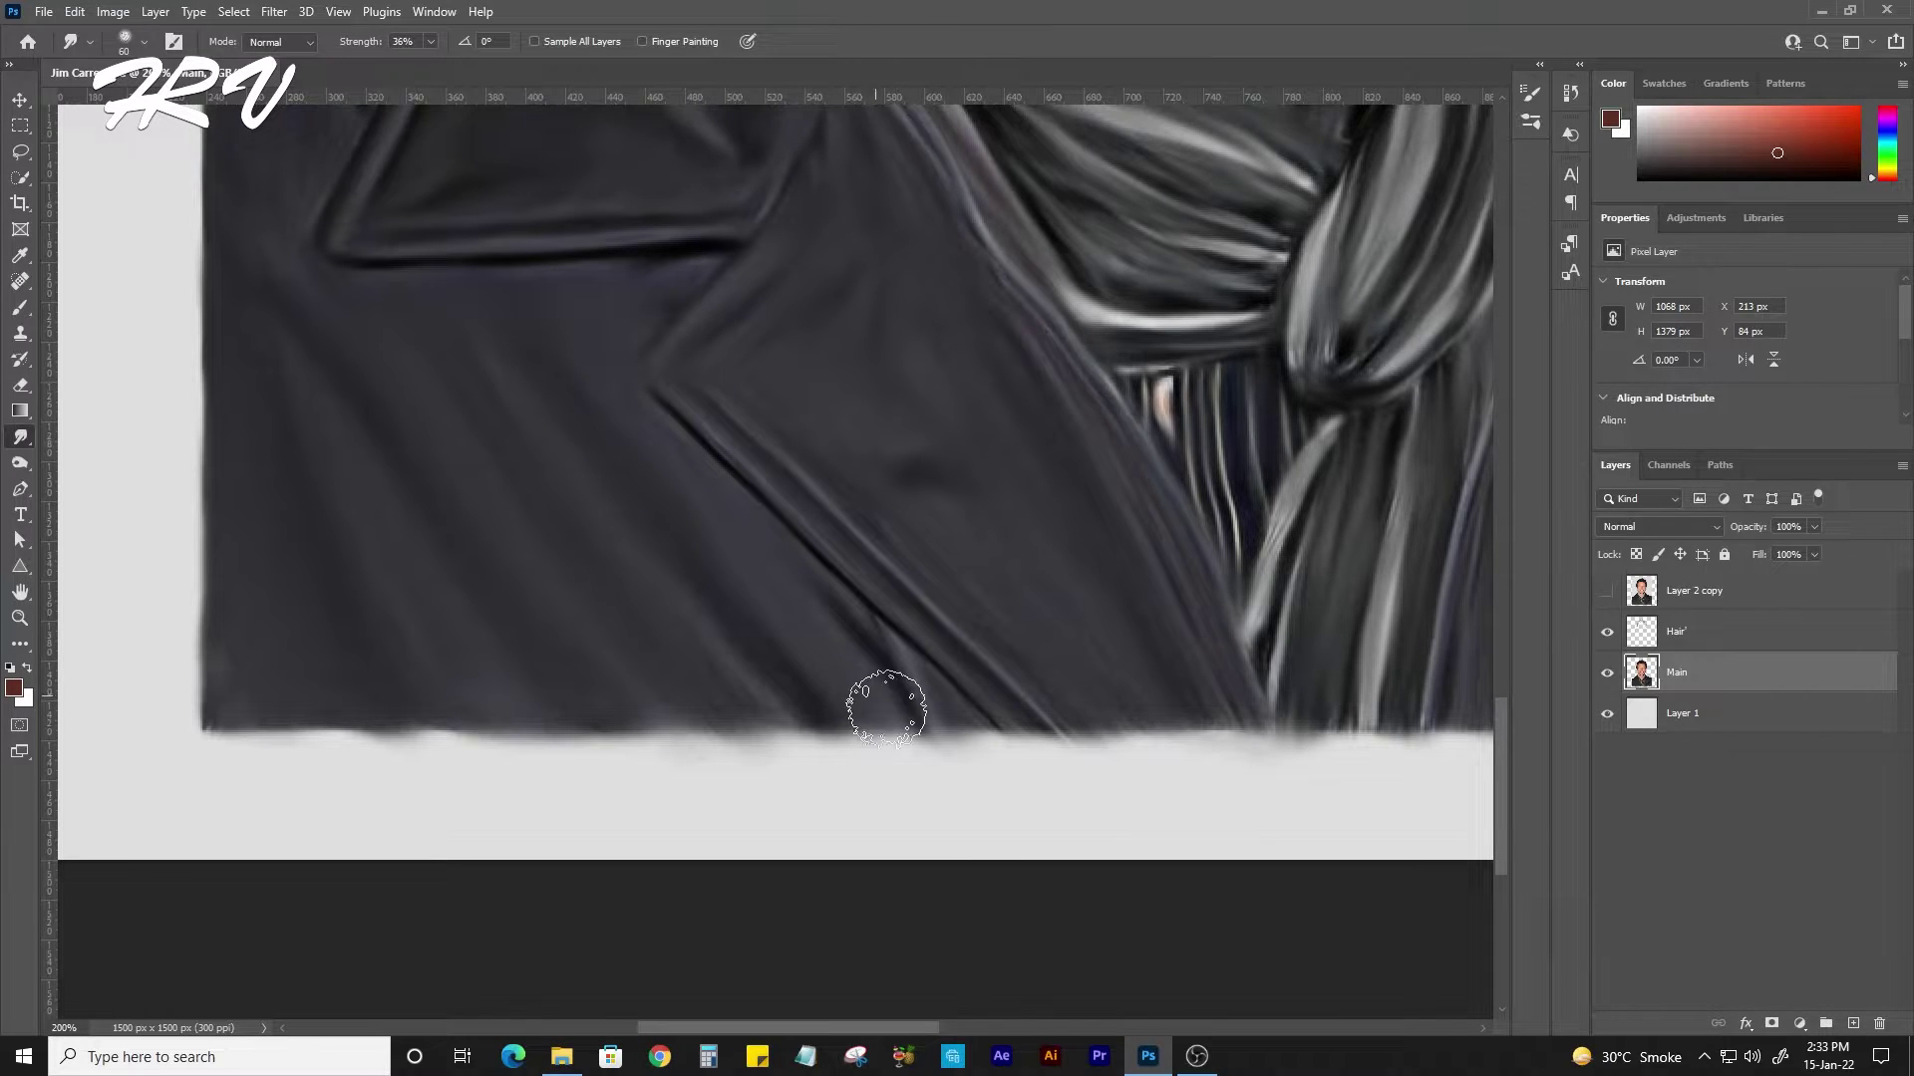
Smudge the coat's right shoulder edge outward into the background.
{"action": "left_click_drag", "start_coordinate": [268, 208], "coordinate": [372, 462]}
{"action": "right_click", "coordinate": [359, 837]}
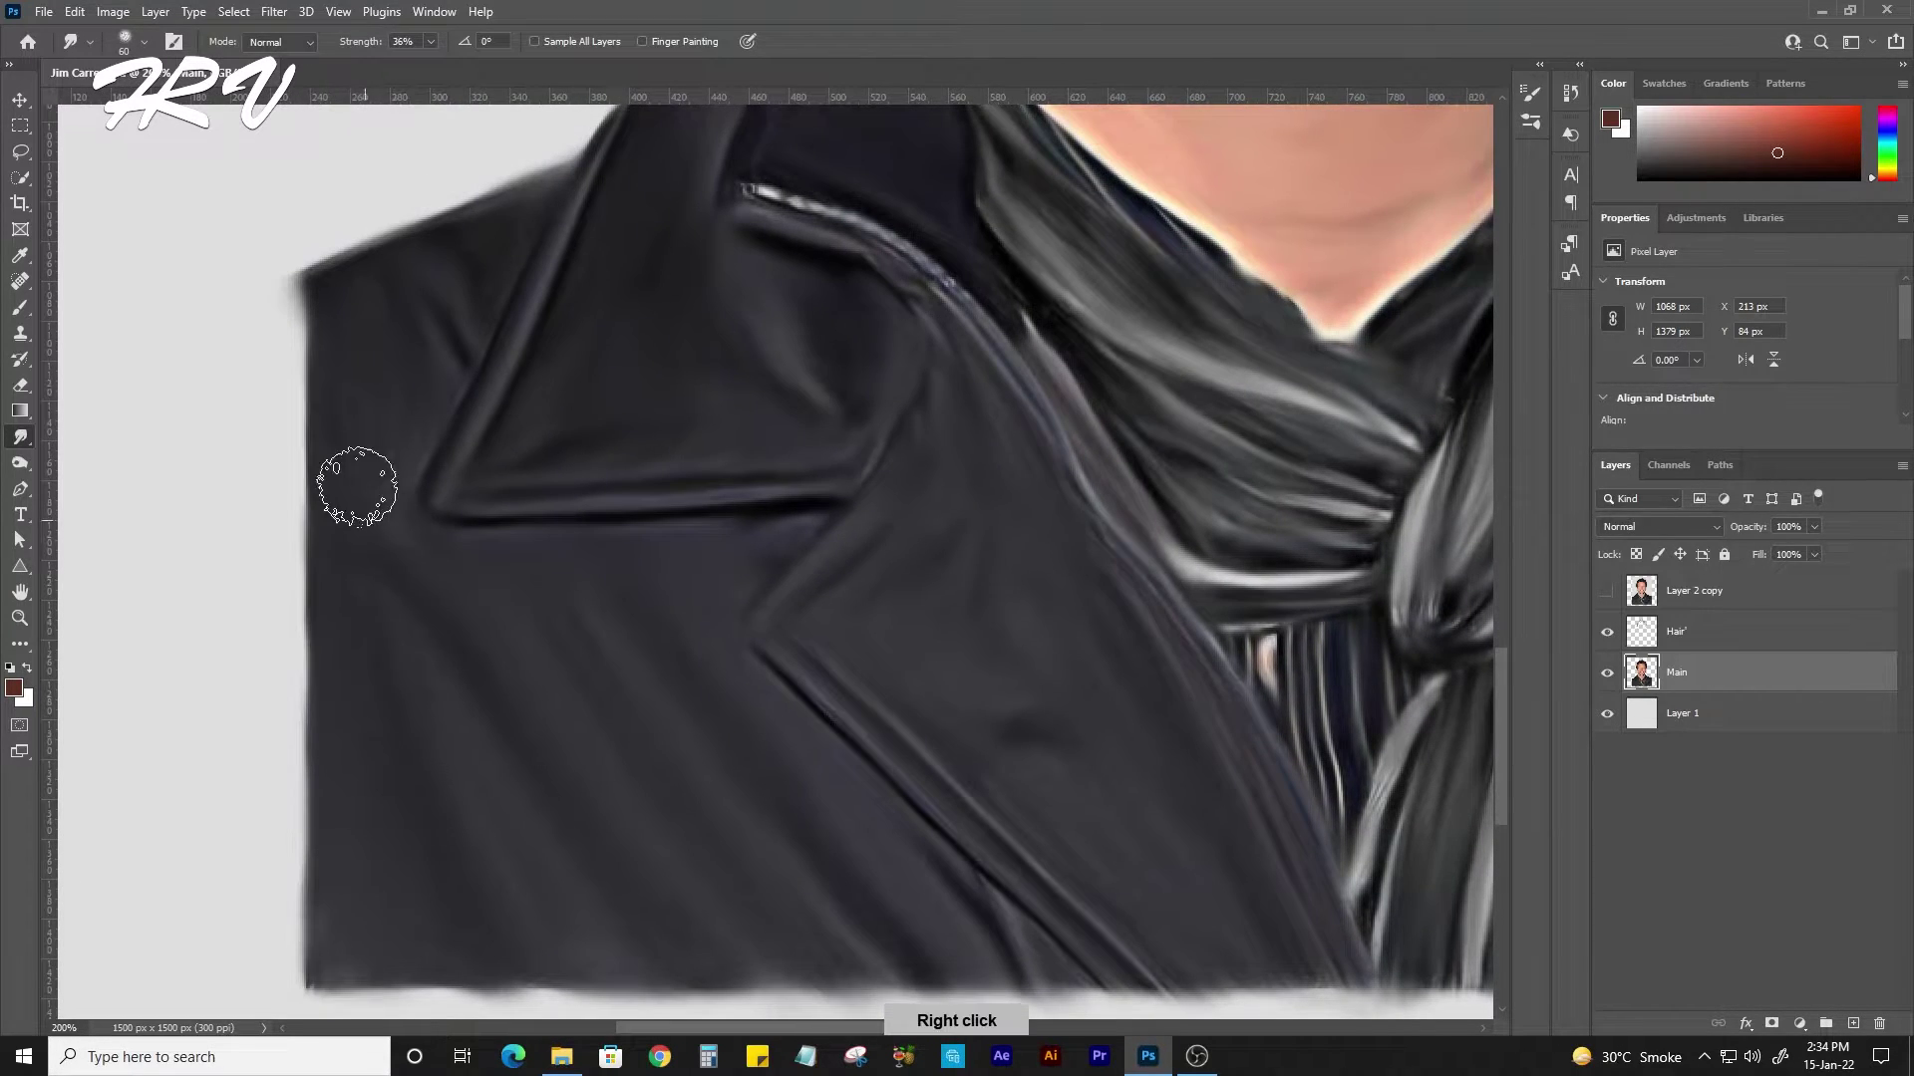
{"action": "left_click_drag", "start_coordinate": [628, 338], "coordinate": [657, 498]}
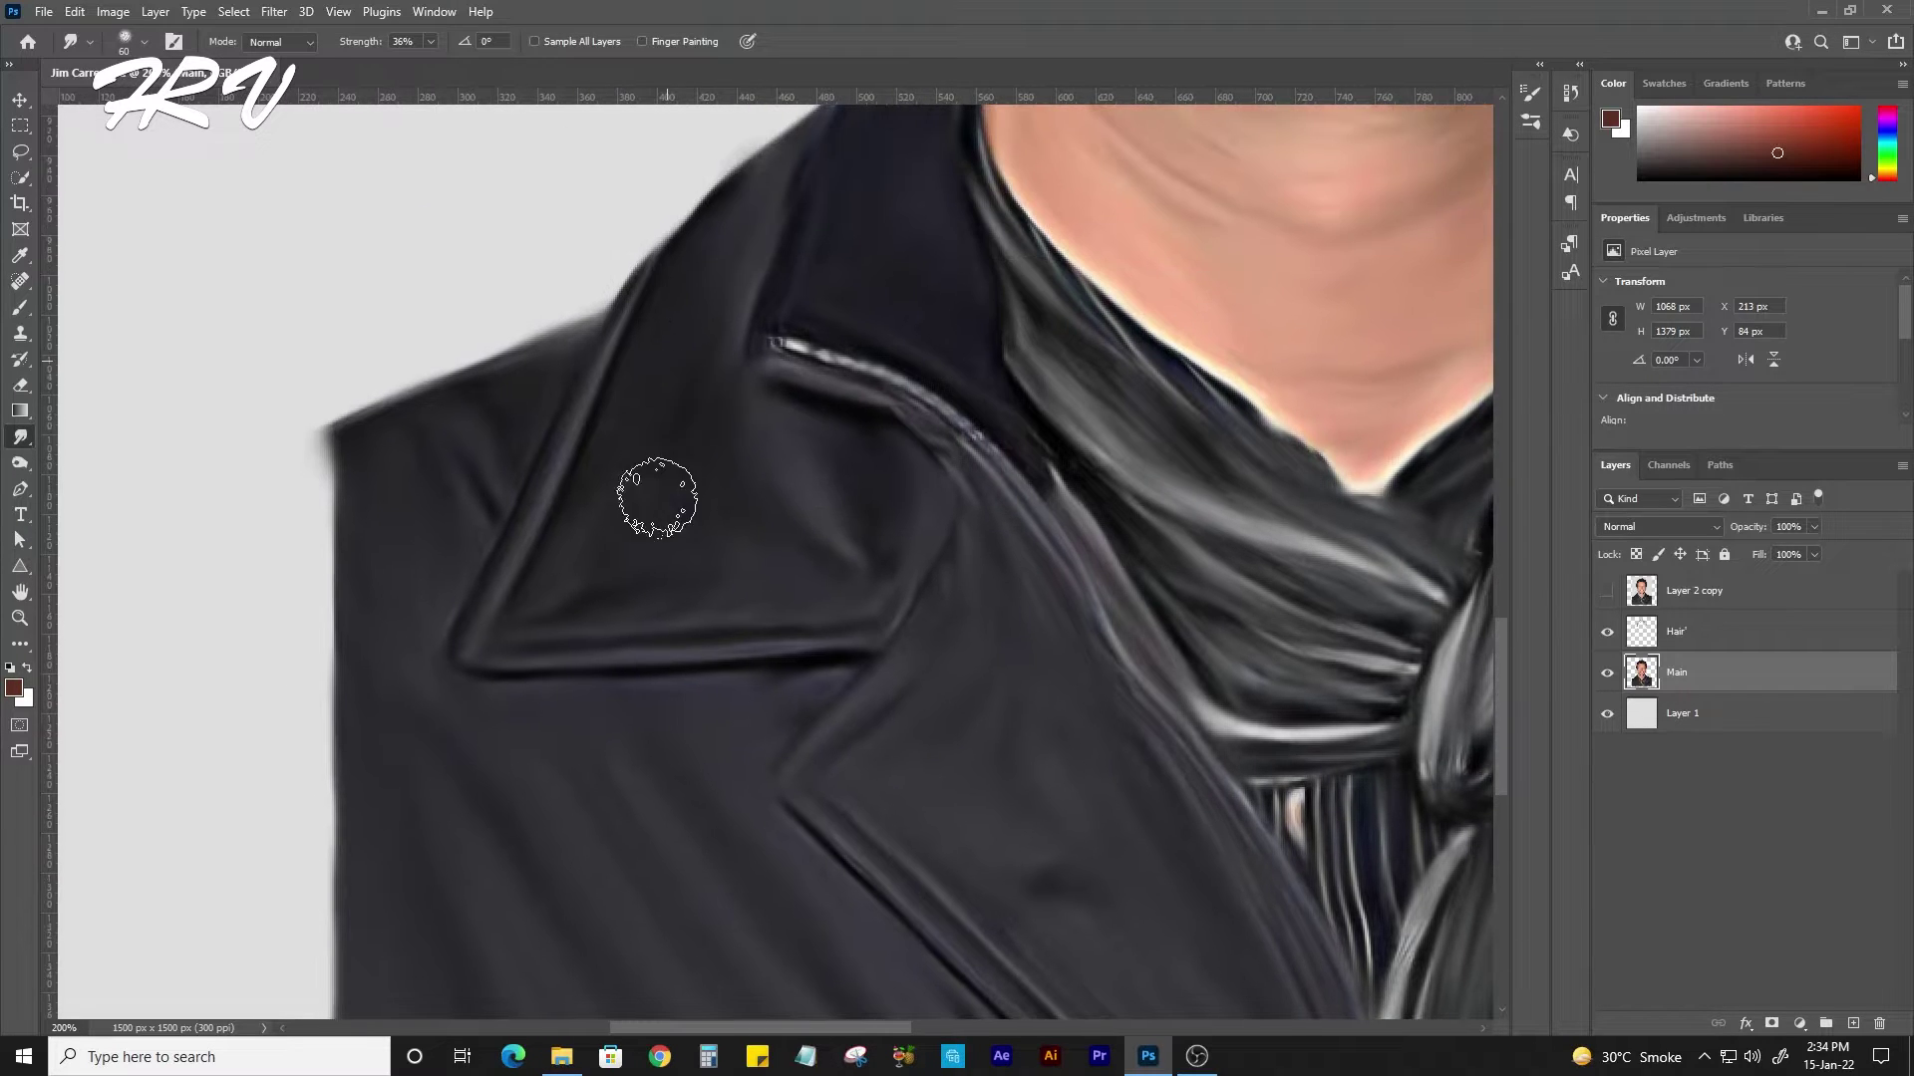
{"action": "scroll", "coordinate": [797, 478], "scroll_direction": "down", "scroll_amount": 2}
{"action": "scroll", "coordinate": [797, 479], "scroll_direction": "right", "scroll_amount": 3}
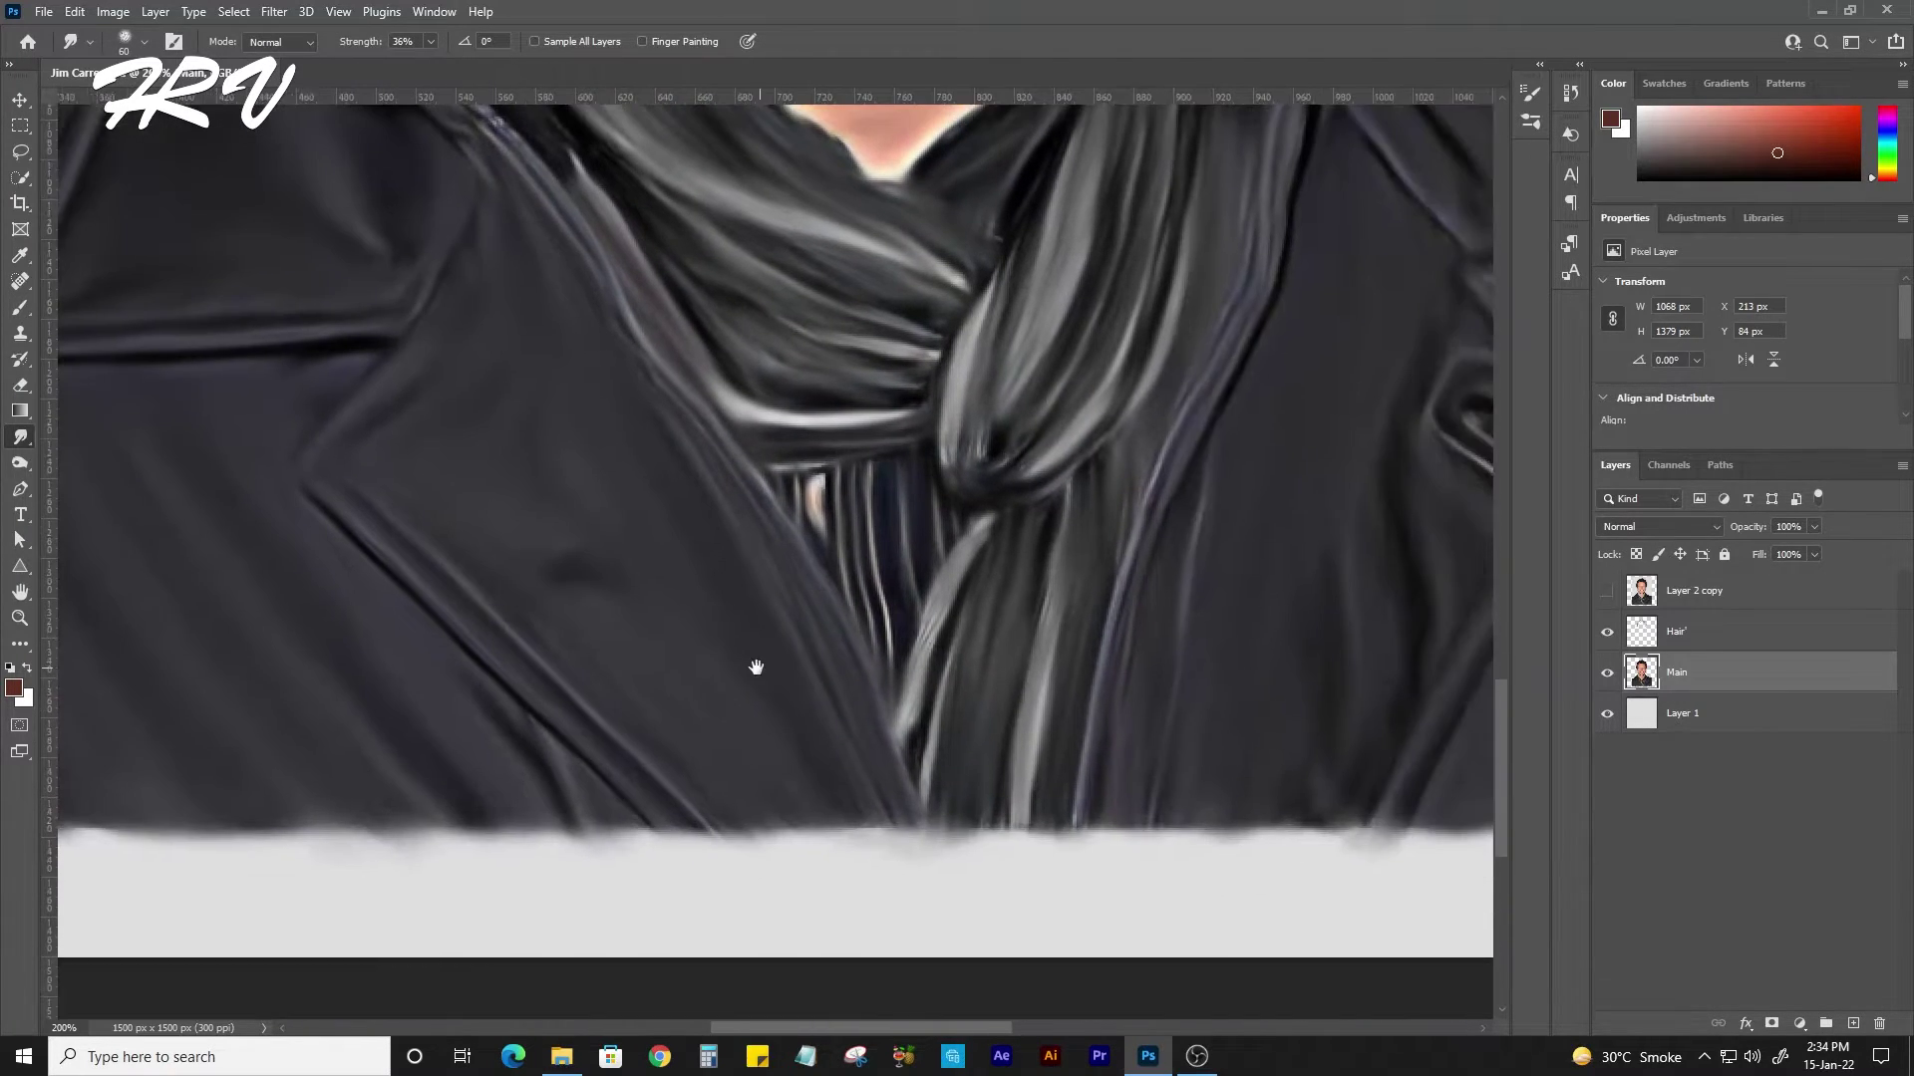
{"action": "left_click_drag", "start_coordinate": [1067, 855], "coordinate": [751, 667]}
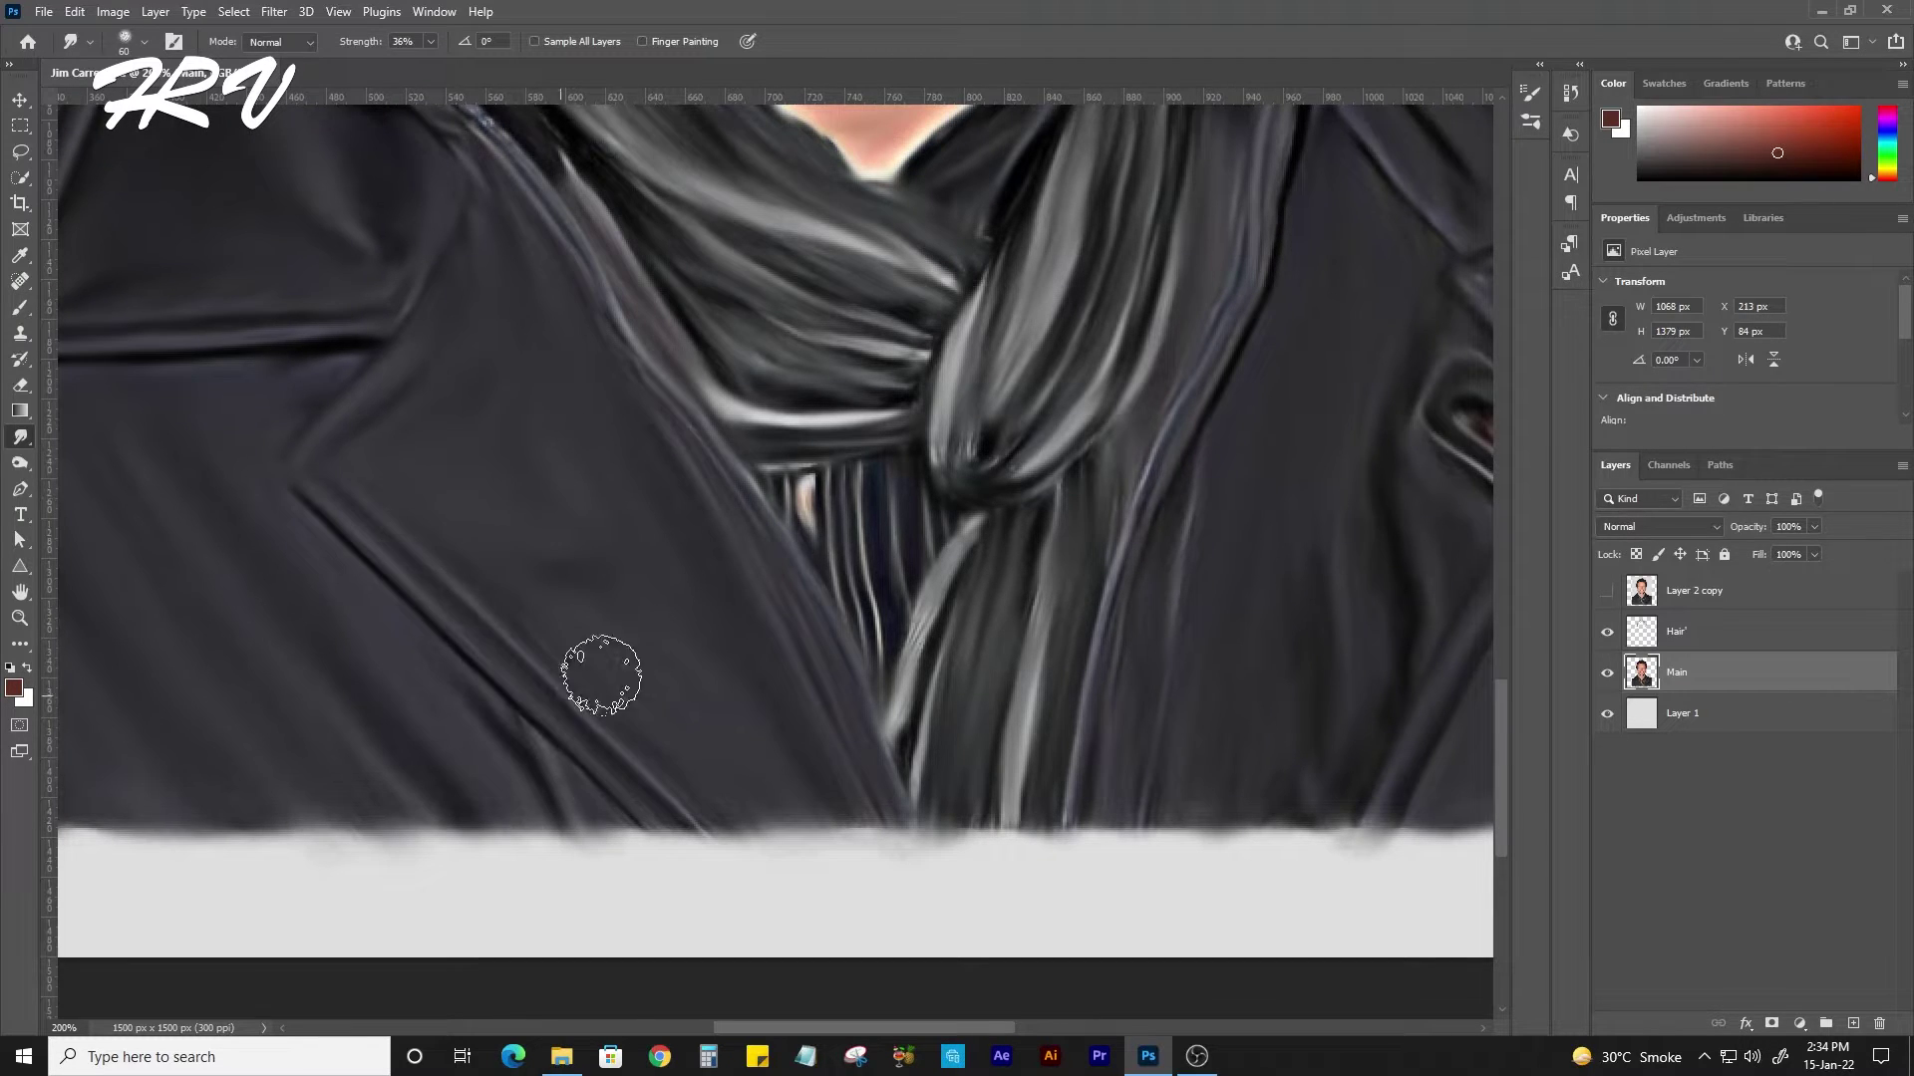
{"action": "scroll", "coordinate": [601, 675], "scroll_direction": "right", "scroll_amount": 5}
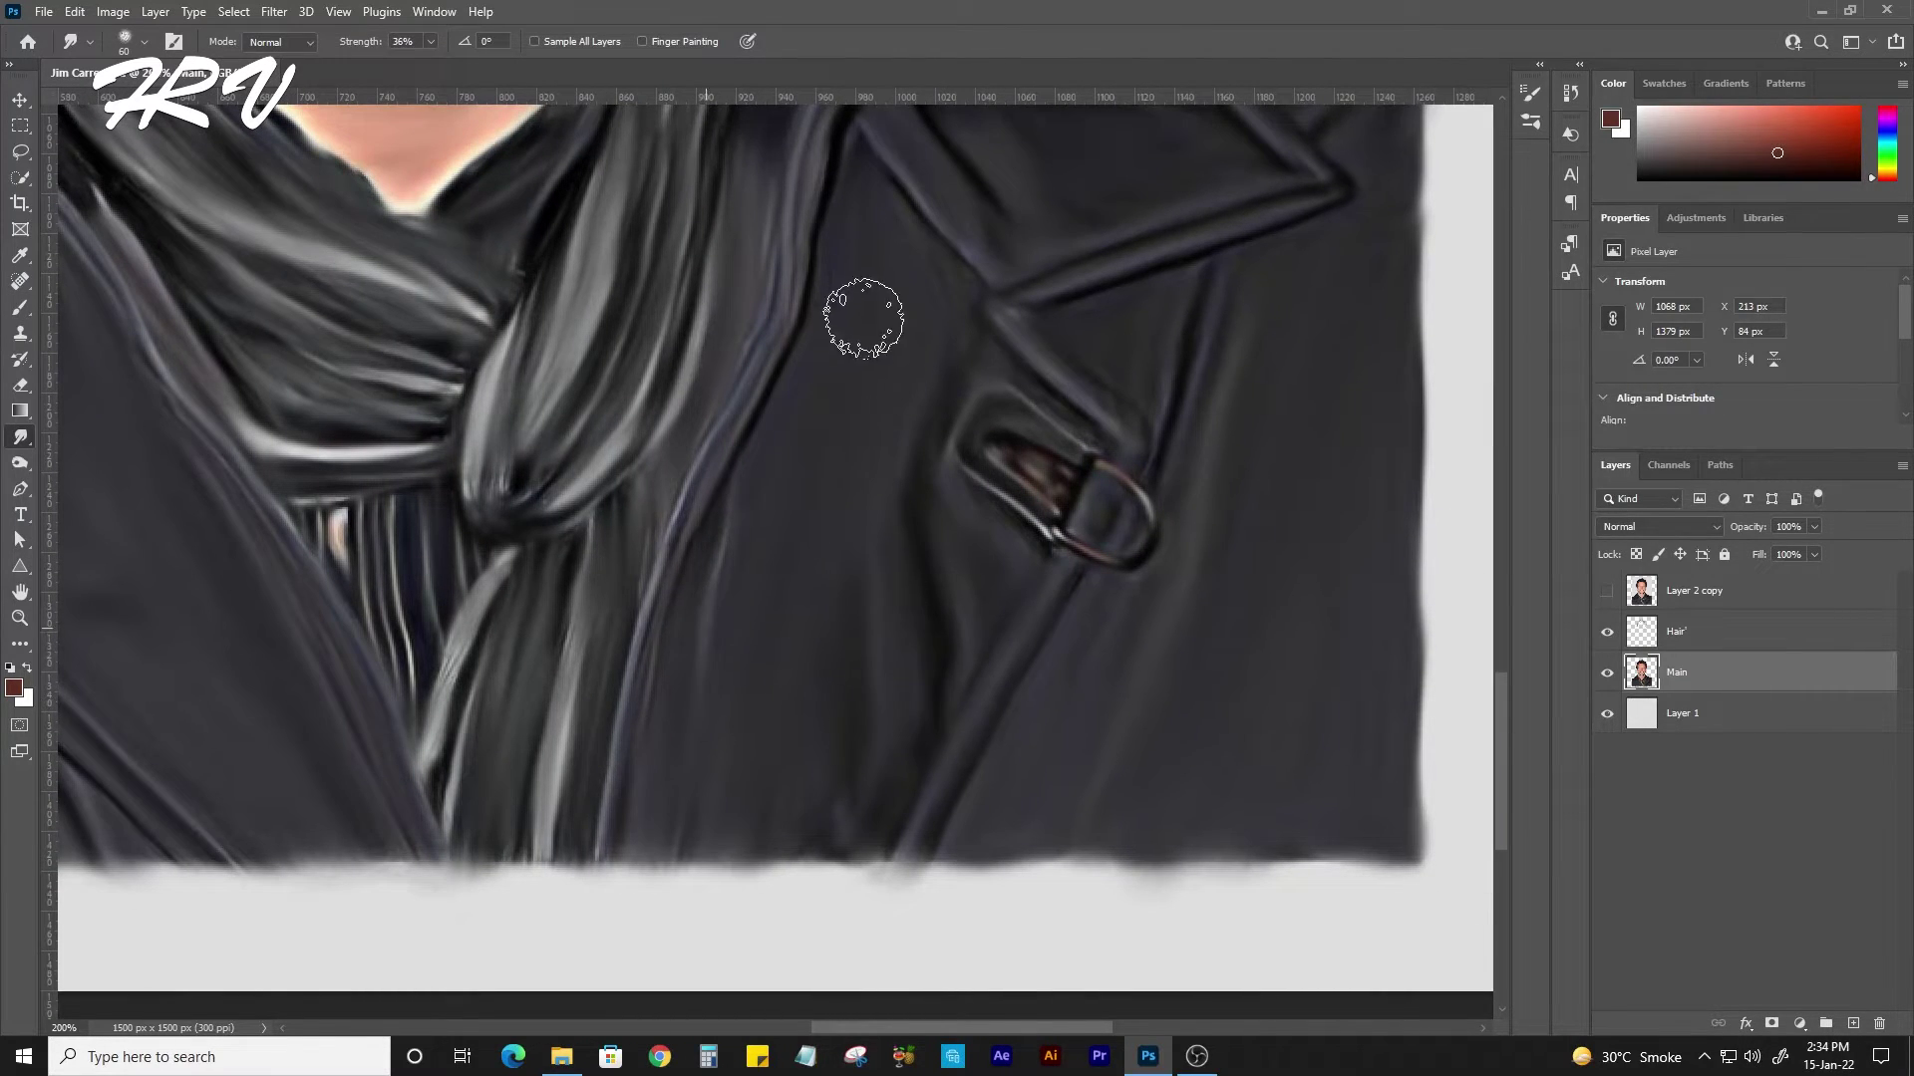
{"action": "left_click_drag", "start_coordinate": [931, 299], "coordinate": [867, 632]}
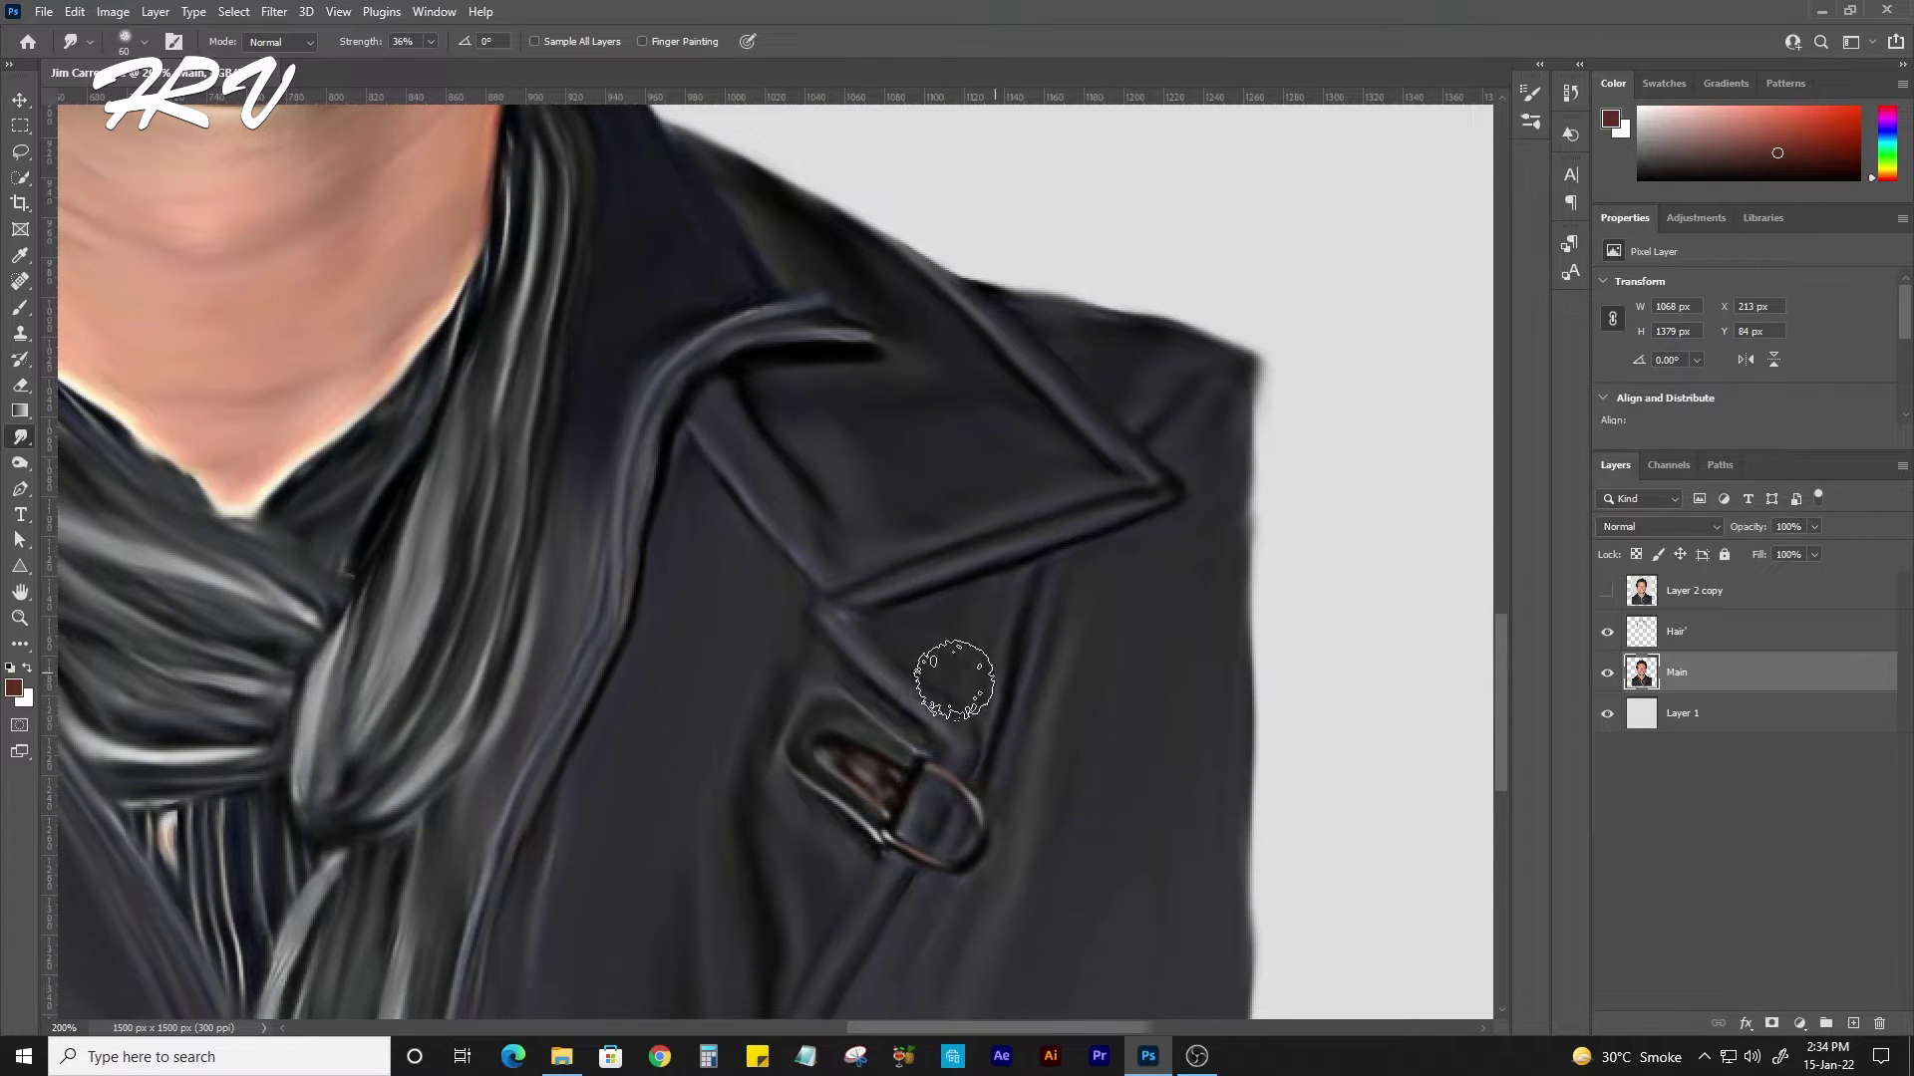
{"action": "left_click_drag", "start_coordinate": [949, 948], "coordinate": [966, 624]}
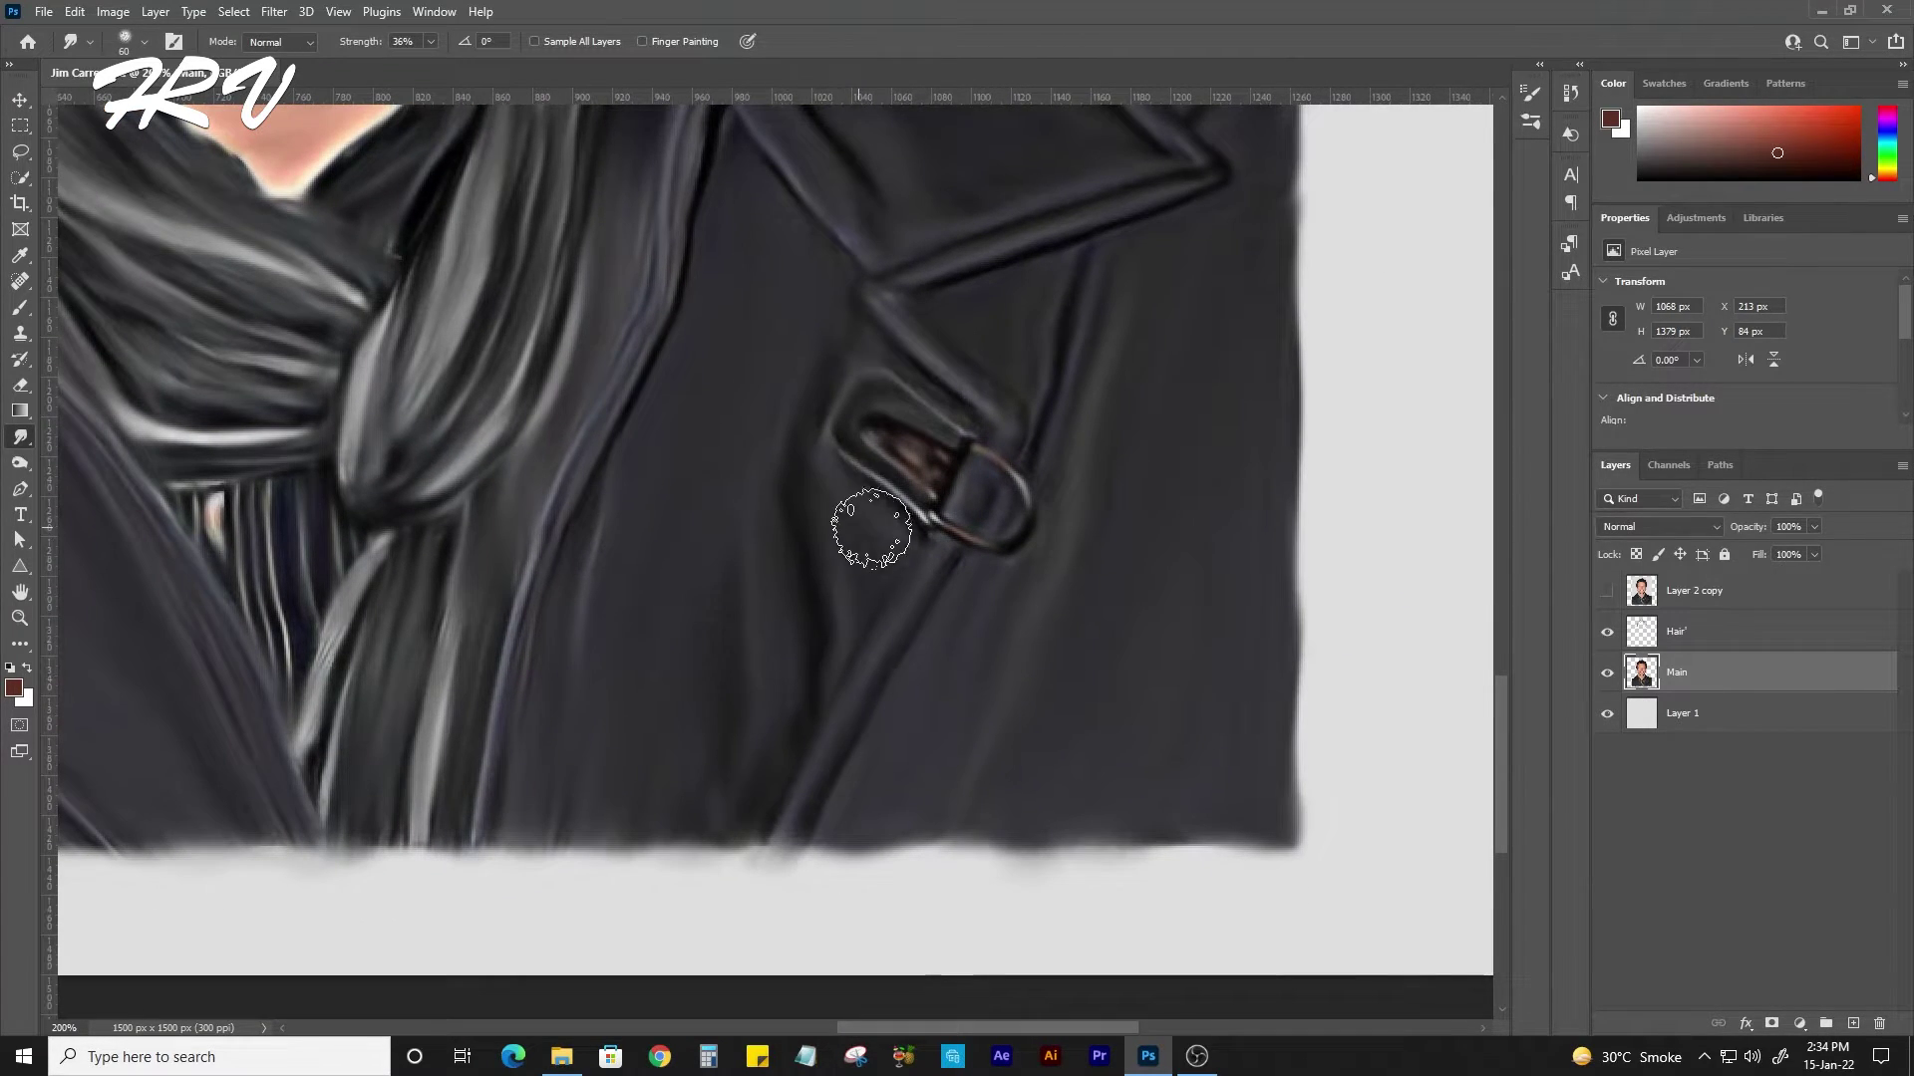
{"action": "left_click_drag", "start_coordinate": [900, 578], "coordinate": [910, 790]}
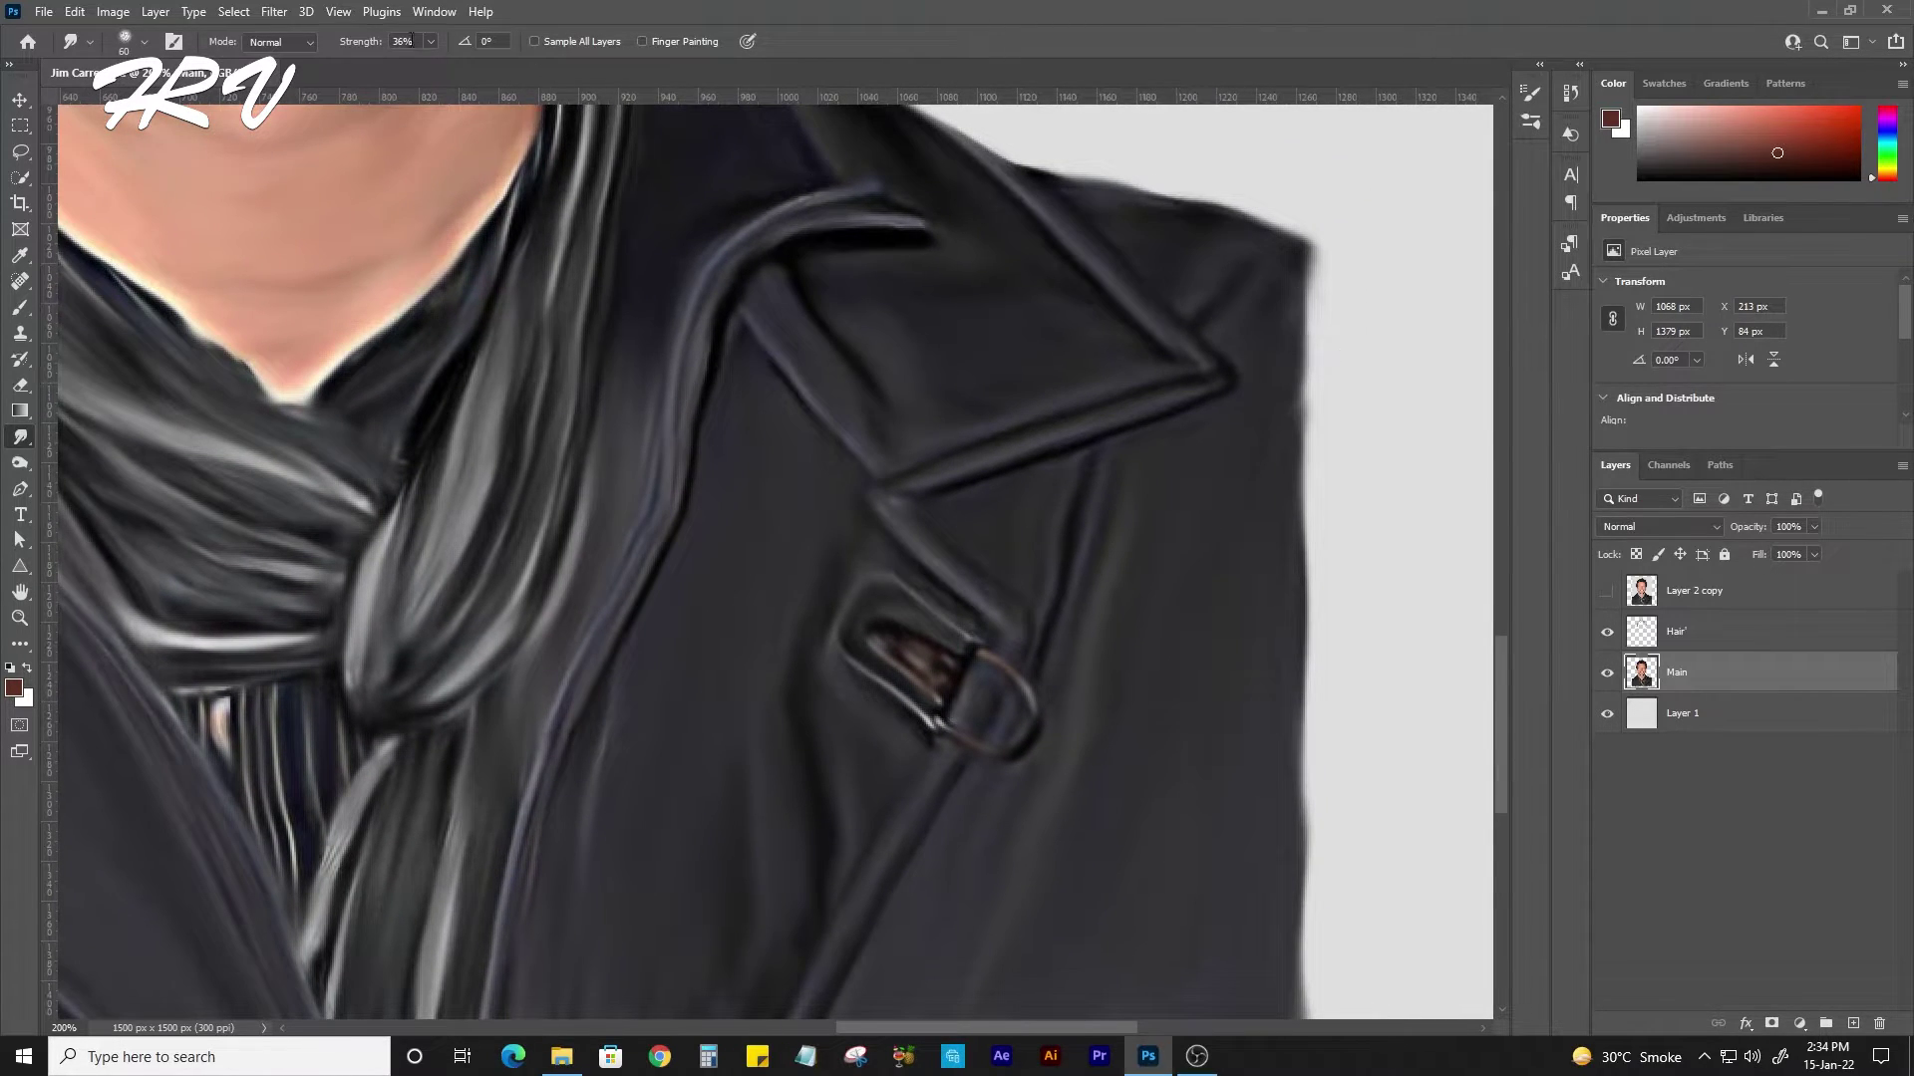
{"action": "left_click_drag", "start_coordinate": [1282, 376], "coordinate": [1251, 243]}
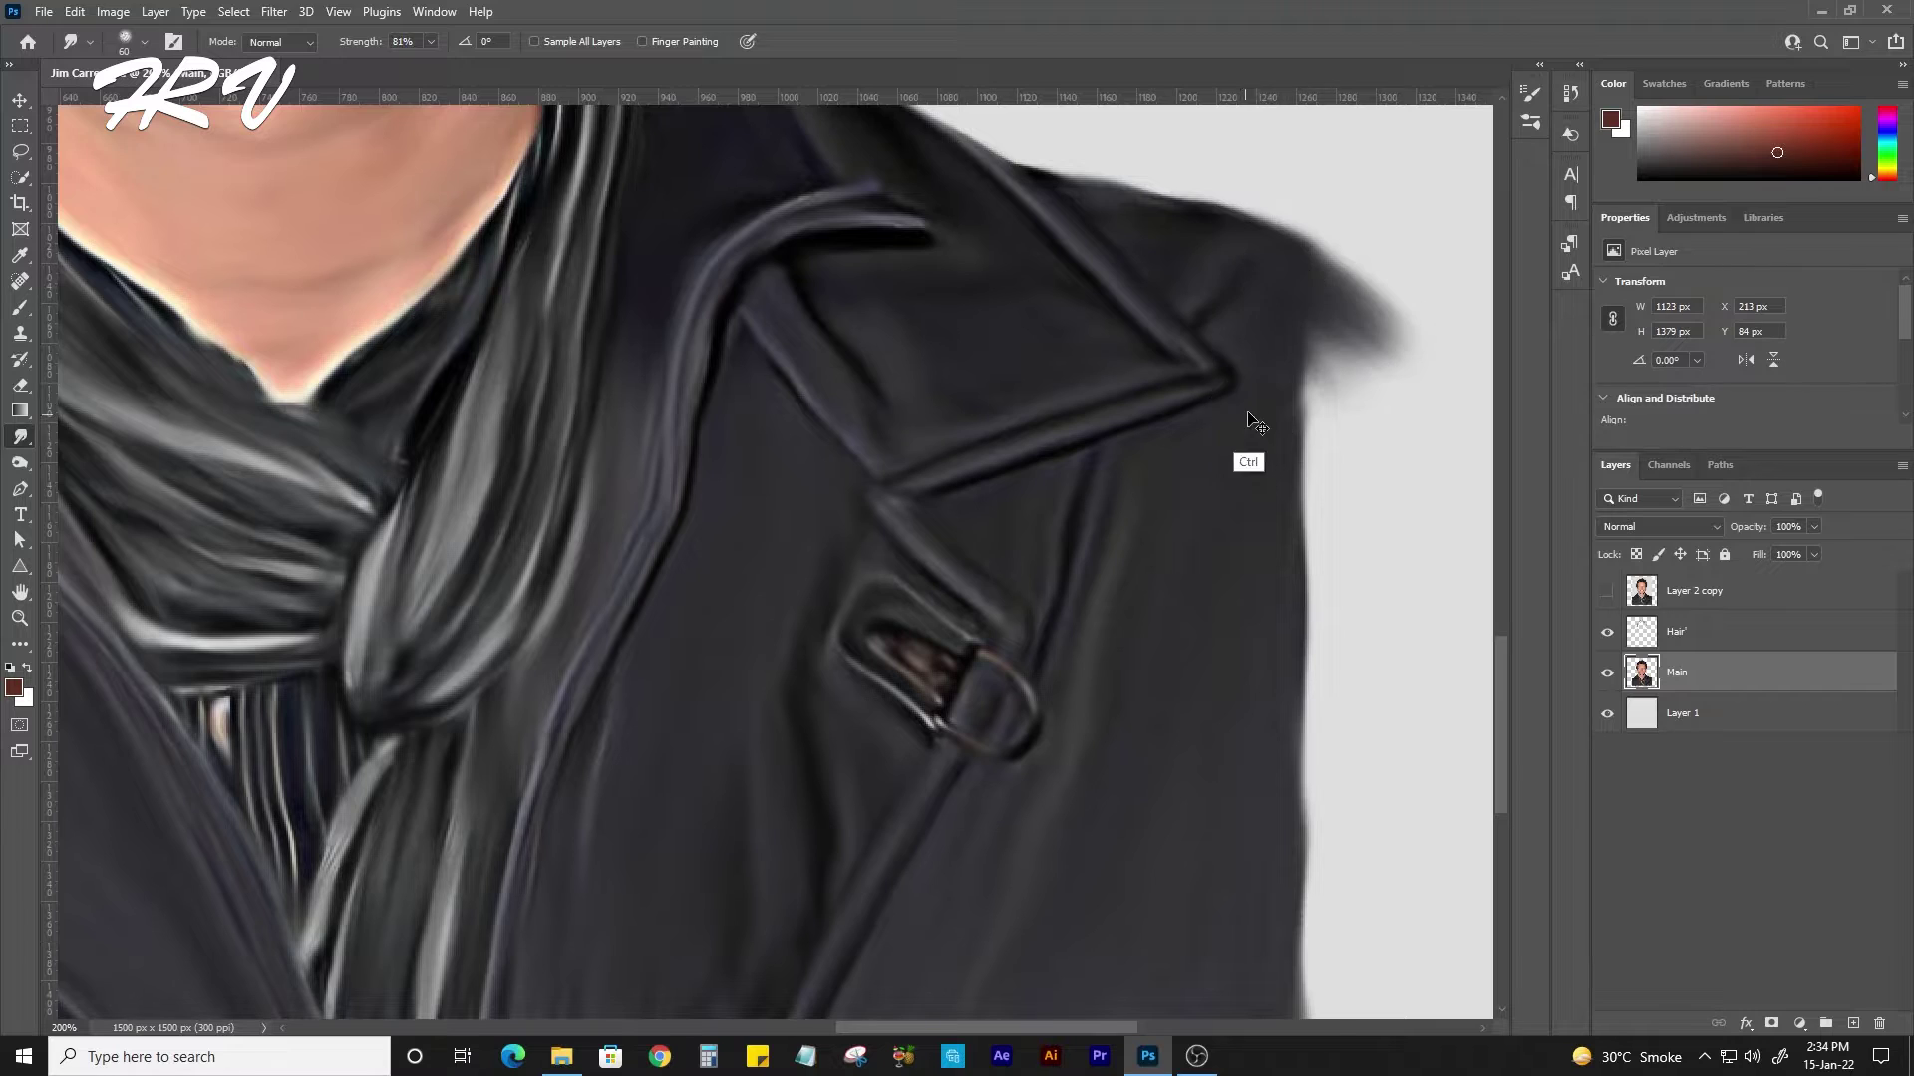
{"action": "key", "text": "ctrl+minus"}
{"action": "mouse_move", "coordinate": [1093, 480]}
{"action": "left_mouse_down"}
{"action": "mouse_move", "coordinate": [1031, 435]}
{"action": "mouse_move", "coordinate": [1106, 531]}
{"action": "mouse_move", "coordinate": [1000, 692]}
{"action": "mouse_move", "coordinate": [1016, 760]}
{"action": "mouse_move", "coordinate": [1033, 589]}
{"action": "mouse_move", "coordinate": [1001, 684]}
{"action": "mouse_move", "coordinate": [1026, 684]}
{"action": "mouse_move", "coordinate": [1071, 757]}
{"action": "mouse_move", "coordinate": [944, 811]}
{"action": "mouse_move", "coordinate": [797, 827]}
{"action": "mouse_move", "coordinate": [734, 782]}
{"action": "mouse_move", "coordinate": [698, 827]}
{"action": "mouse_move", "coordinate": [619, 798]}
{"action": "mouse_move", "coordinate": [564, 827]}
{"action": "mouse_move", "coordinate": [438, 830]}
{"action": "mouse_move", "coordinate": [588, 837]}
{"action": "left_mouse_up"}
Blend the coat's bottom and left shoulder edges, then its lower corners at 125 px.
{"action": "mouse_move", "coordinate": [414, 819]}
{"action": "left_mouse_down"}
{"action": "mouse_move", "coordinate": [757, 697]}
{"action": "mouse_move", "coordinate": [379, 702]}
{"action": "mouse_move", "coordinate": [434, 718]}
{"action": "mouse_move", "coordinate": [556, 674]}
{"action": "mouse_move", "coordinate": [398, 637]}
{"action": "mouse_move", "coordinate": [497, 722]}
{"action": "left_mouse_up"}
{"action": "mouse_move", "coordinate": [384, 334]}
{"action": "left_mouse_down"}
{"action": "mouse_move", "coordinate": [289, 429]}
{"action": "mouse_move", "coordinate": [359, 444]}
{"action": "mouse_move", "coordinate": [380, 611]}
{"action": "mouse_move", "coordinate": [333, 372]}
{"action": "mouse_move", "coordinate": [384, 406]}
{"action": "mouse_move", "coordinate": [364, 602]}
{"action": "left_mouse_up"}
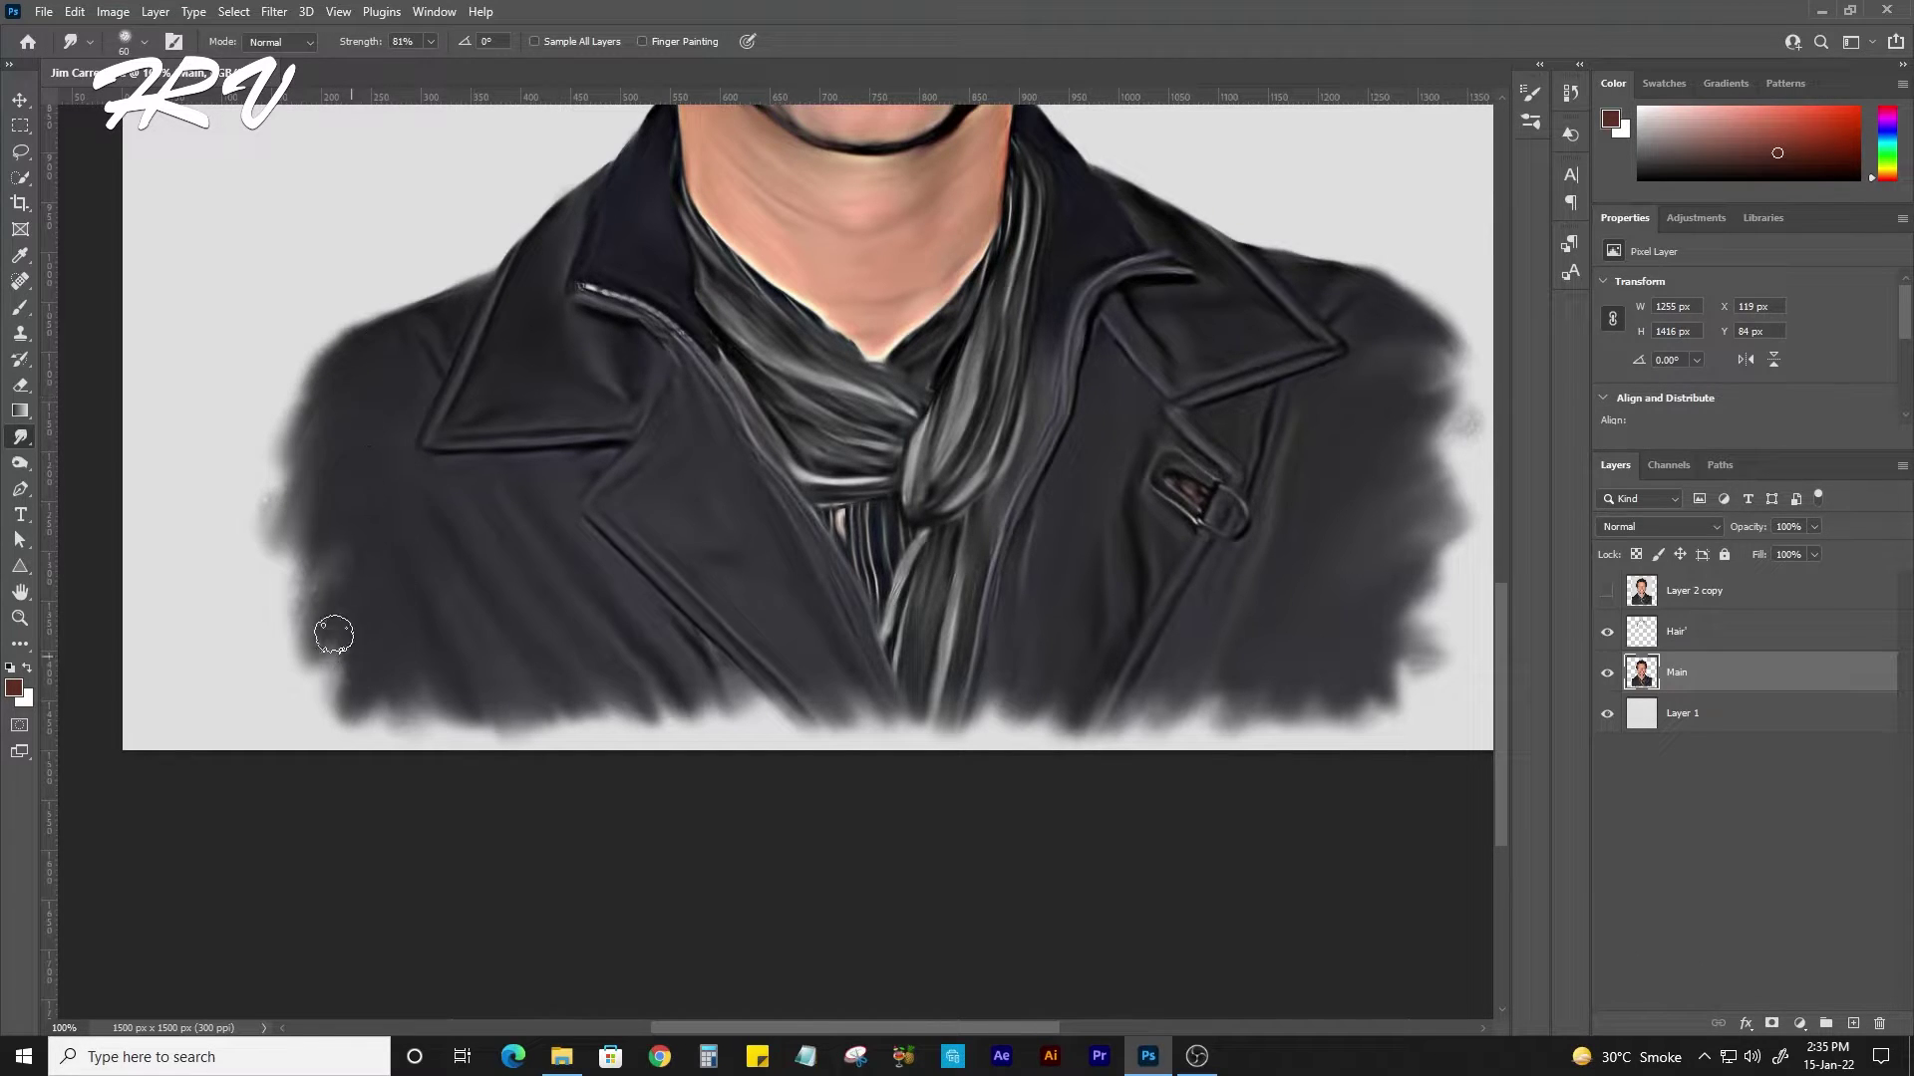
{"action": "key", "text": "ctrl+minus"}
{"action": "key", "text": "ctrl+minus"}
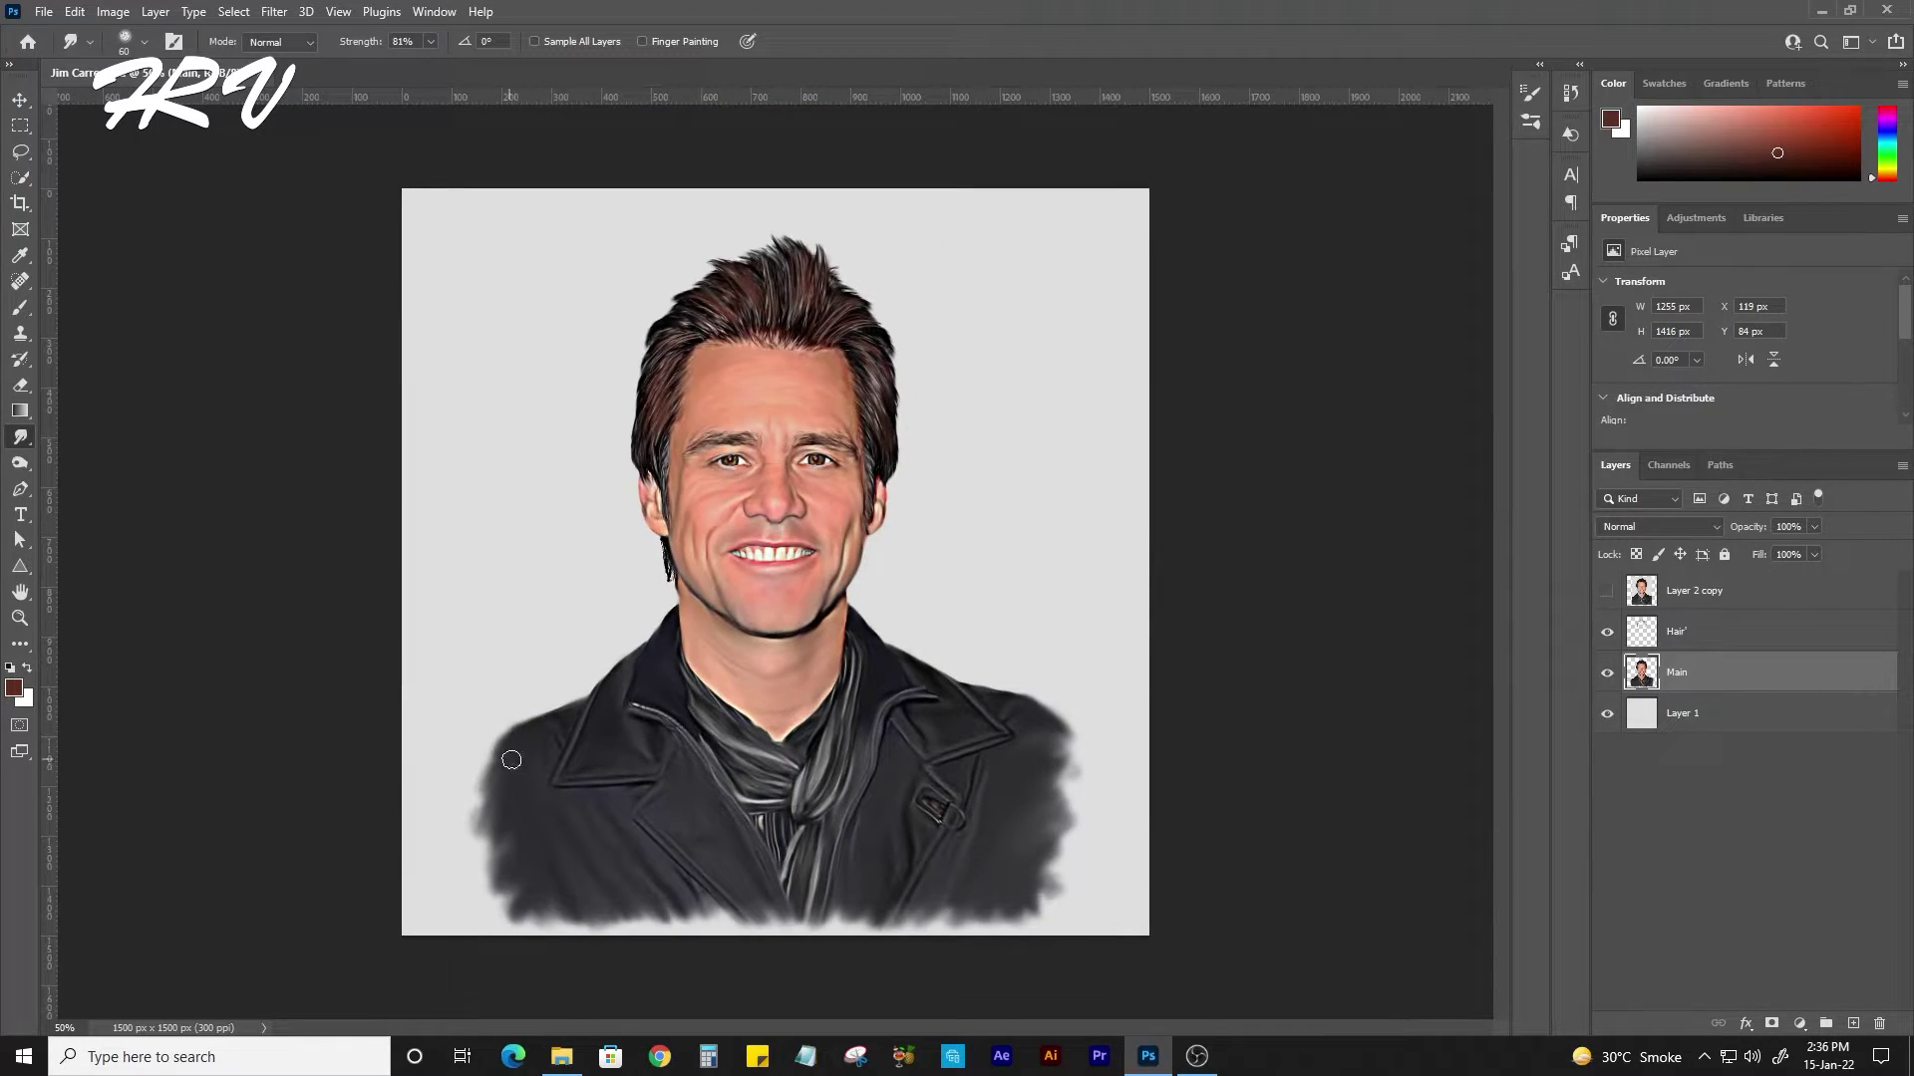
{"action": "key", "text": "bracketright"}
{"action": "key", "text": "bracketright"}
{"action": "key", "text": "bracketright"}
{"action": "left_click_drag", "start_coordinate": [511, 761], "coordinate": [479, 812]}
{"action": "left_click_drag", "start_coordinate": [479, 903], "coordinate": [506, 905]}
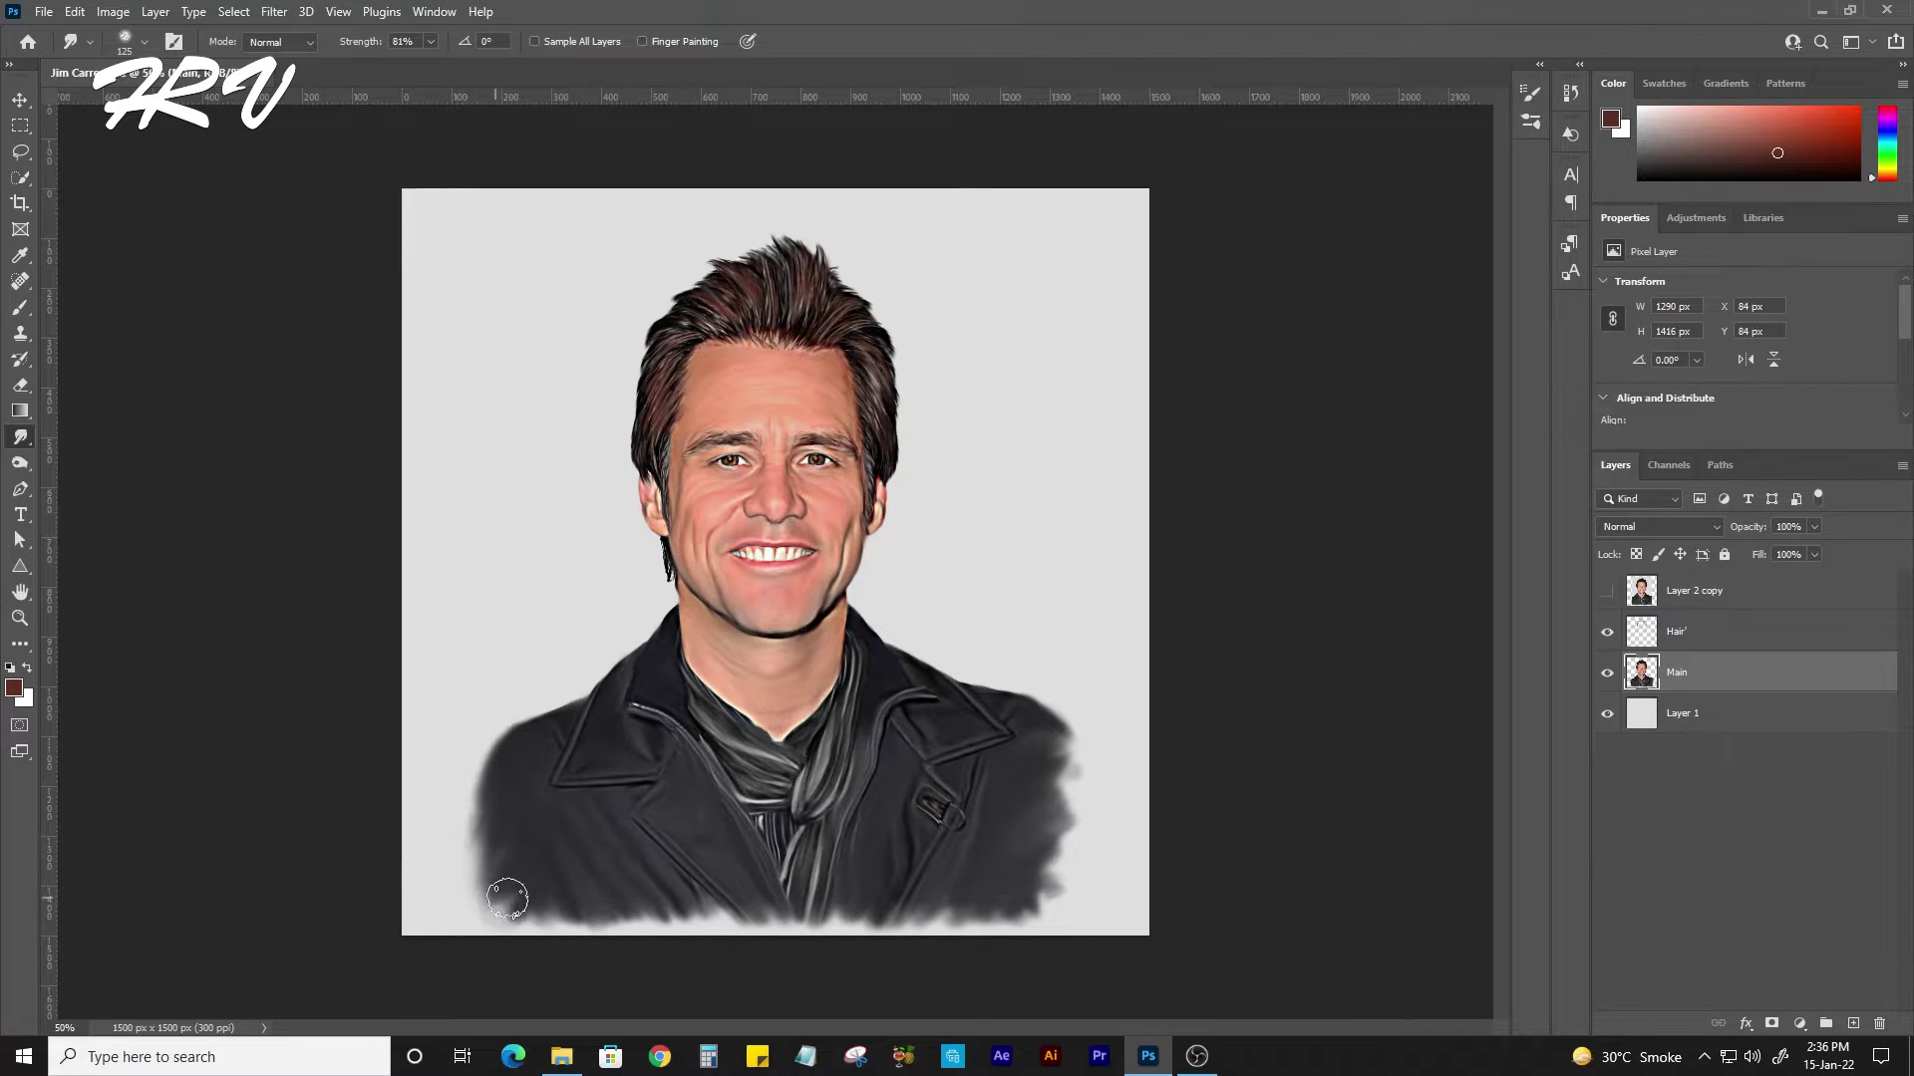
{"action": "mouse_move", "coordinate": [1007, 811]}
{"action": "left_mouse_down"}
{"action": "mouse_move", "coordinate": [1082, 873]}
{"action": "mouse_move", "coordinate": [1087, 767]}
{"action": "mouse_move", "coordinate": [1071, 815]}
{"action": "left_mouse_up"}
Zoom in on the face and make the Hair layer active again.
{"action": "key", "text": "ctrl+plus"}
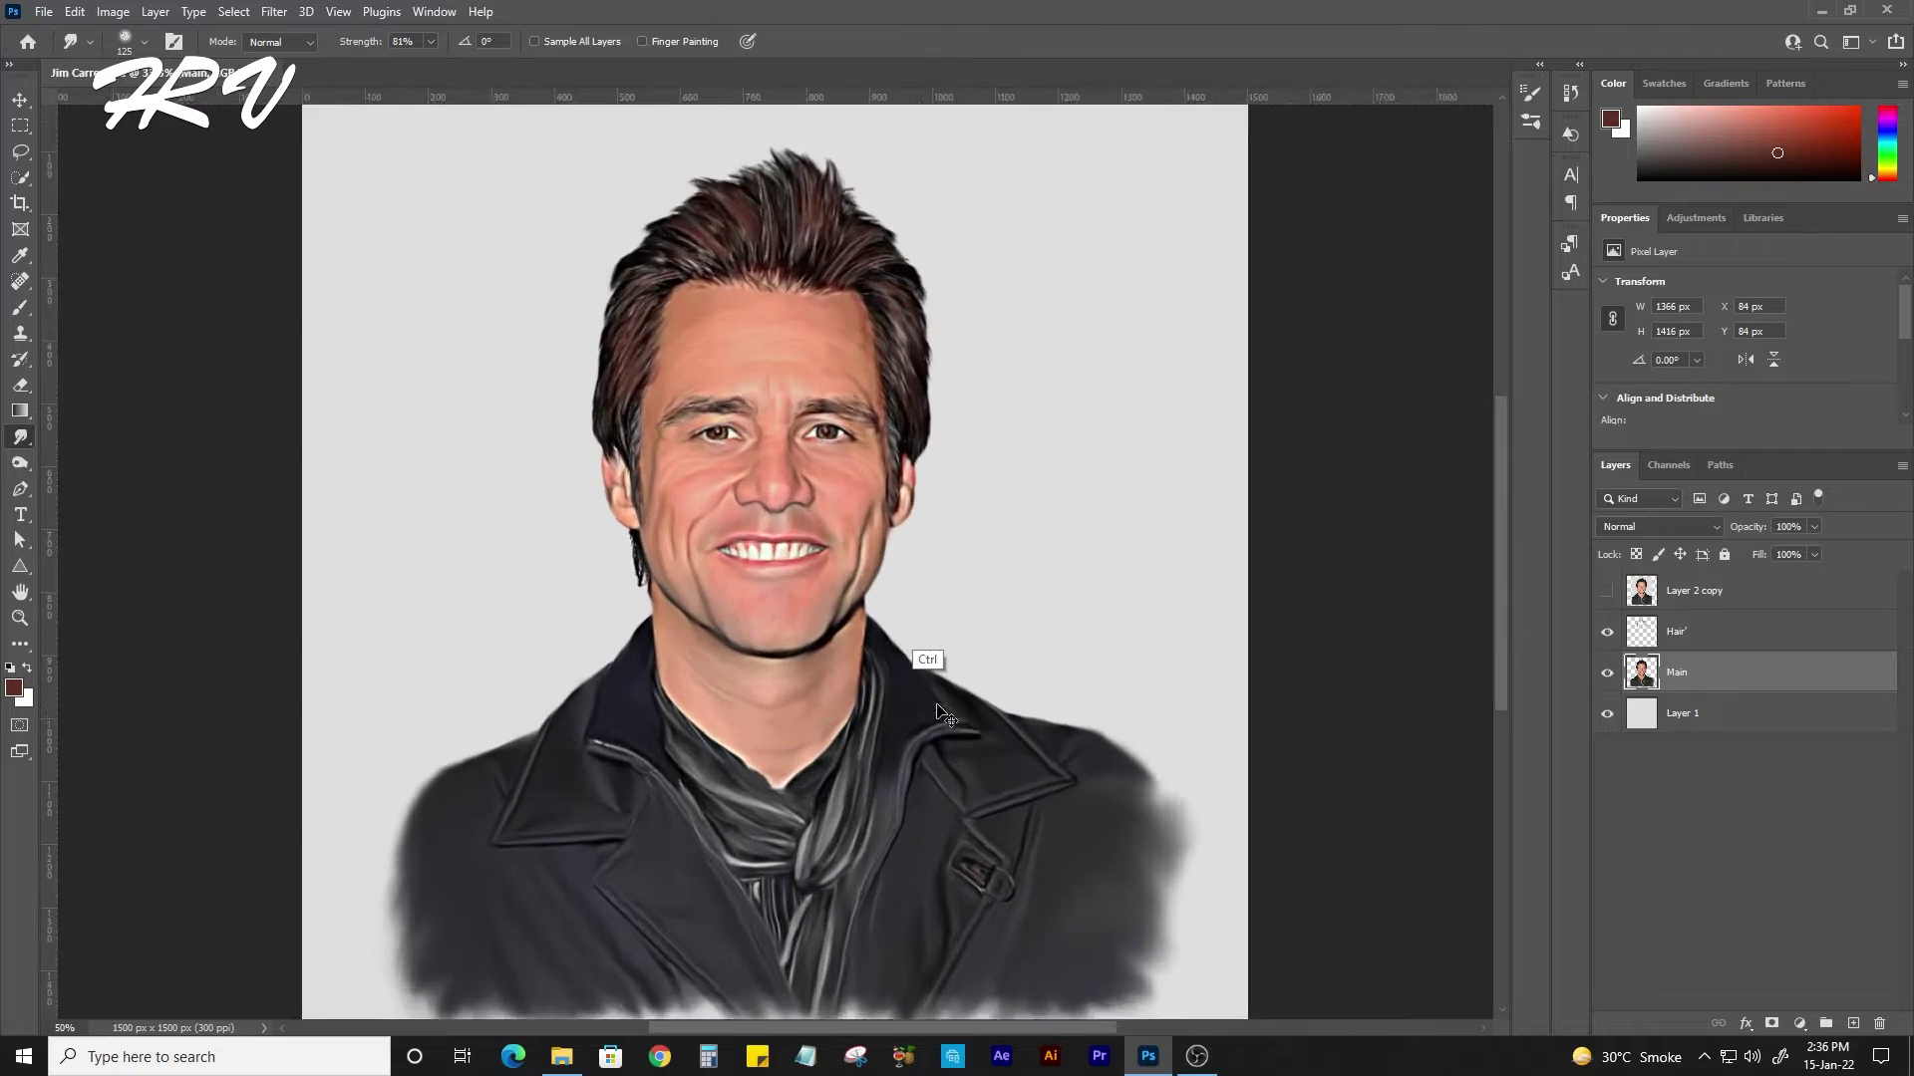
{"action": "key", "text": "ctrl+plus"}
{"action": "left_click", "coordinate": [1744, 638]}
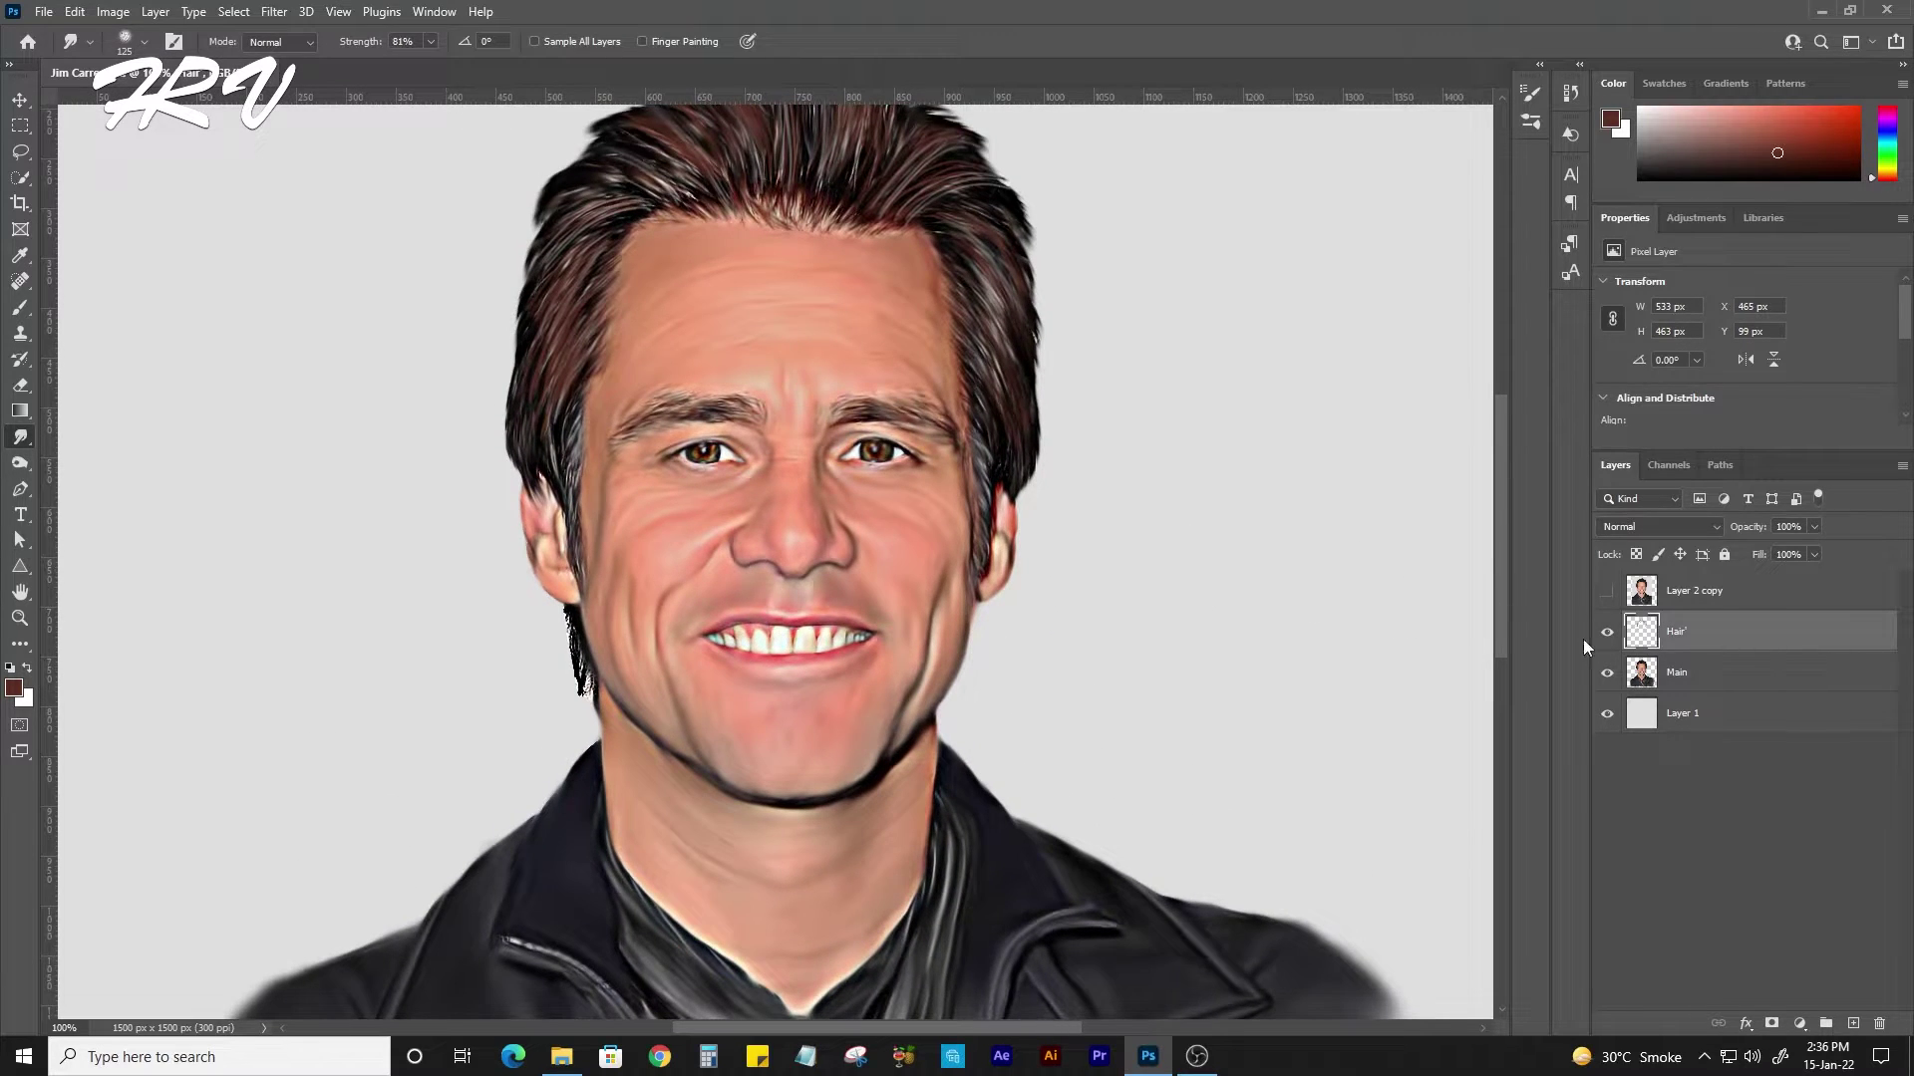
Add a new Eyebrows layer above Hair and choose a Finger Paint brush preset.
{"action": "key", "text": "ctrl+plus"}
{"action": "left_click", "coordinate": [1849, 1024]}
{"action": "type", "text": "Eyebrows"}
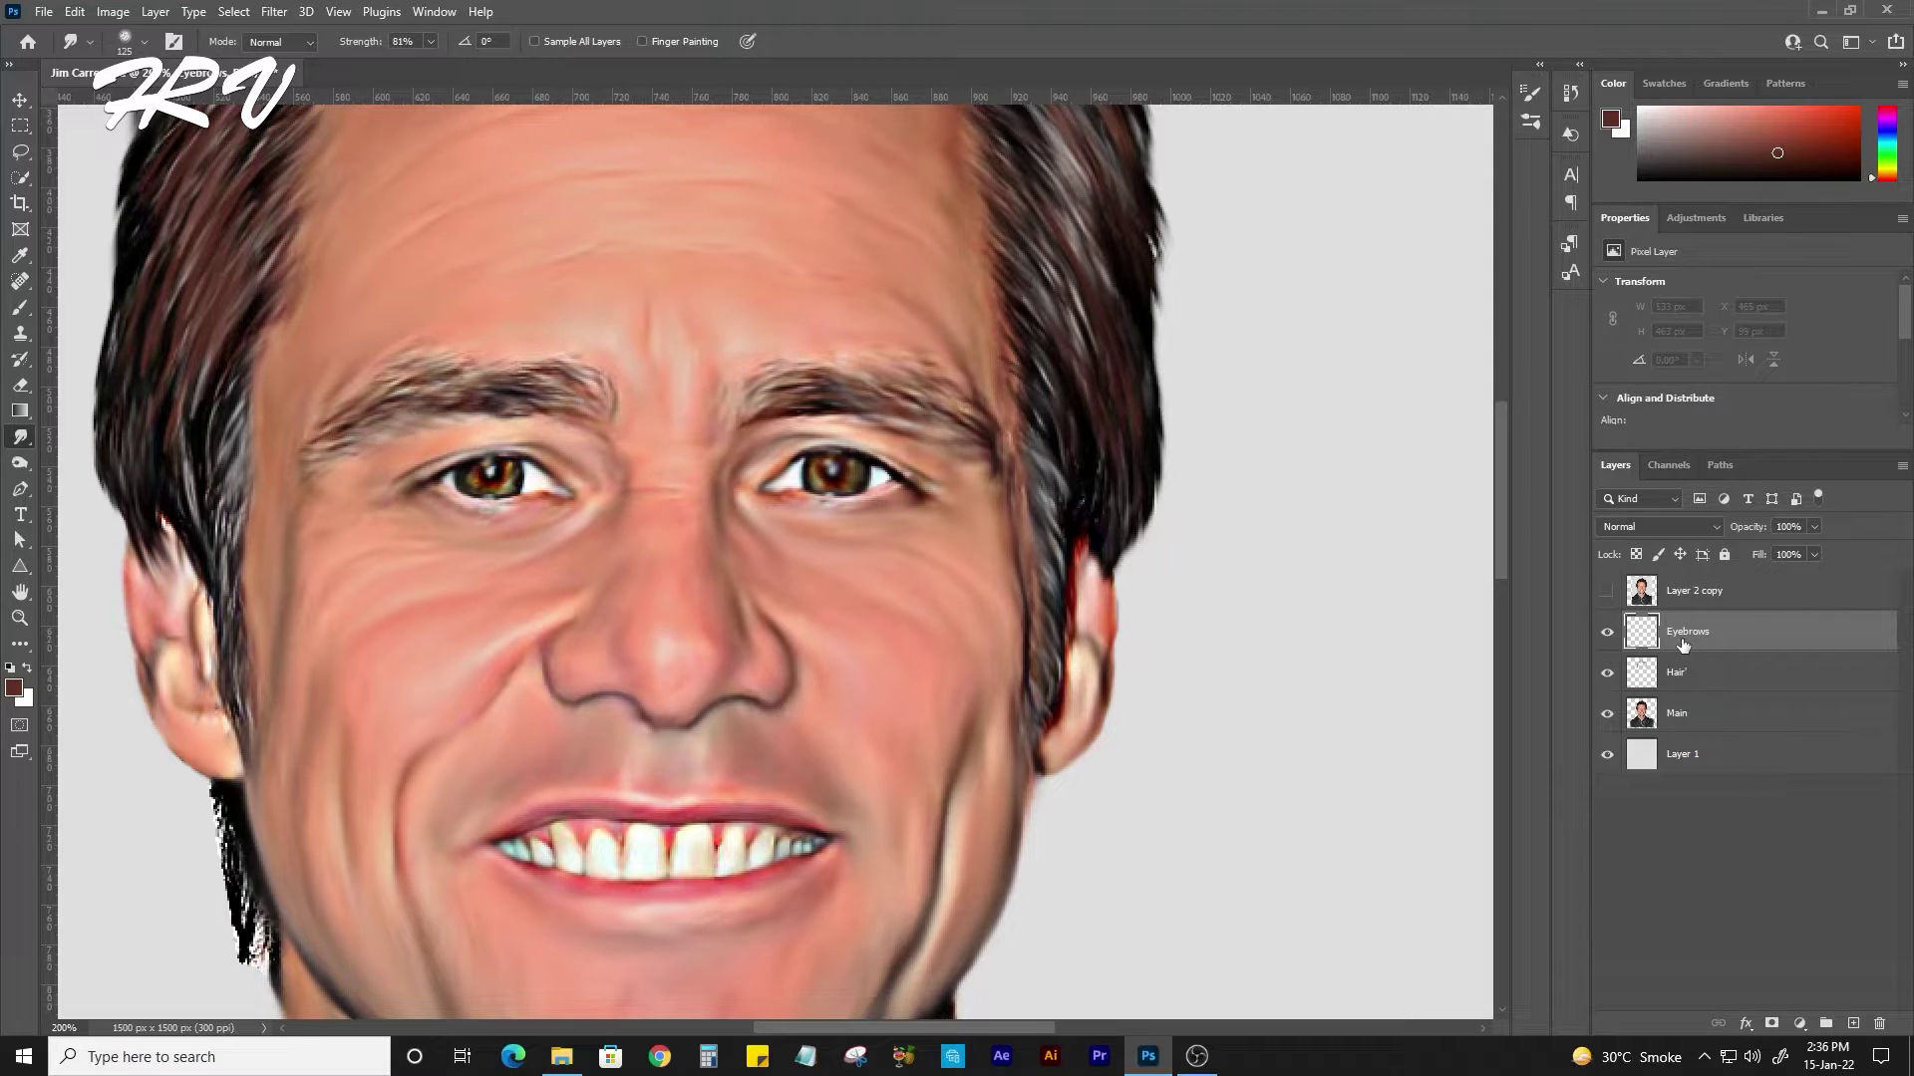
{"action": "key", "text": "b"}
{"action": "left_click", "coordinate": [1531, 121]}
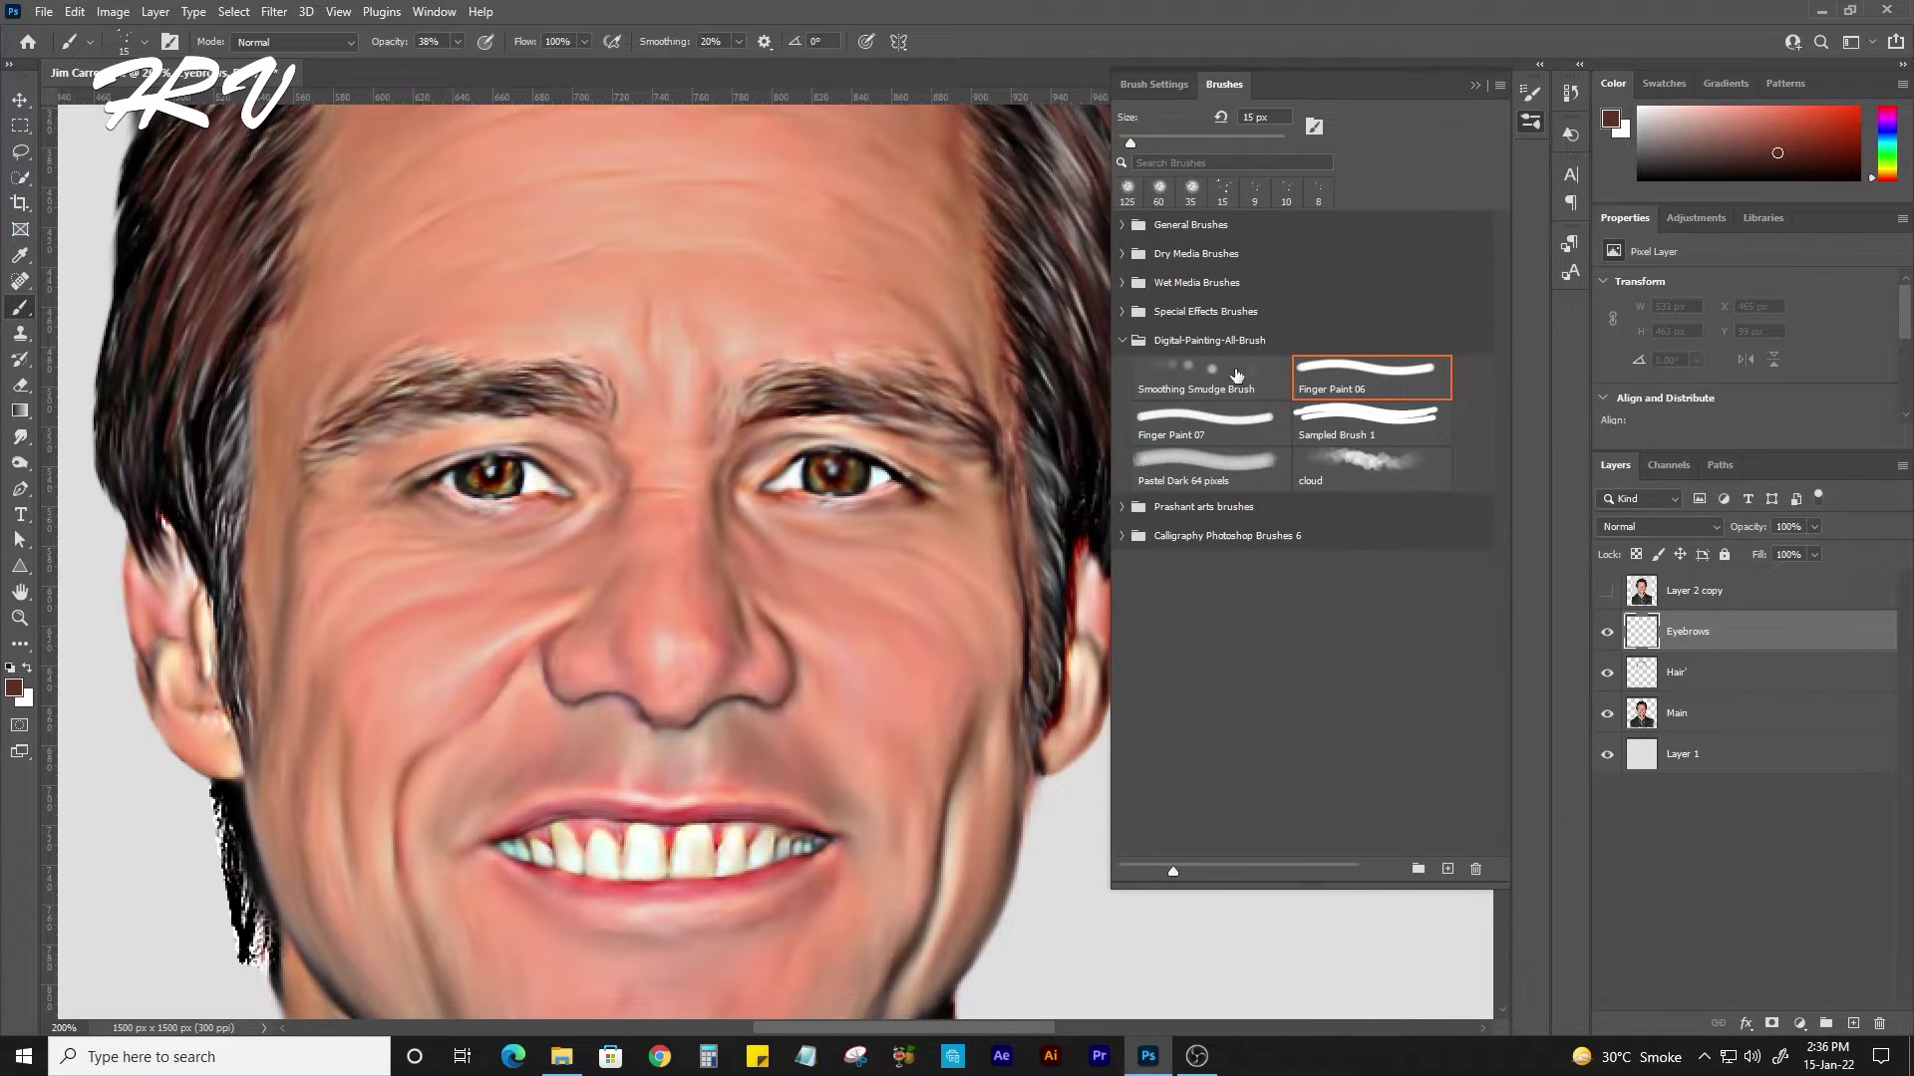
{"action": "left_click", "coordinate": [1531, 93]}
{"action": "left_click", "coordinate": [1477, 86]}
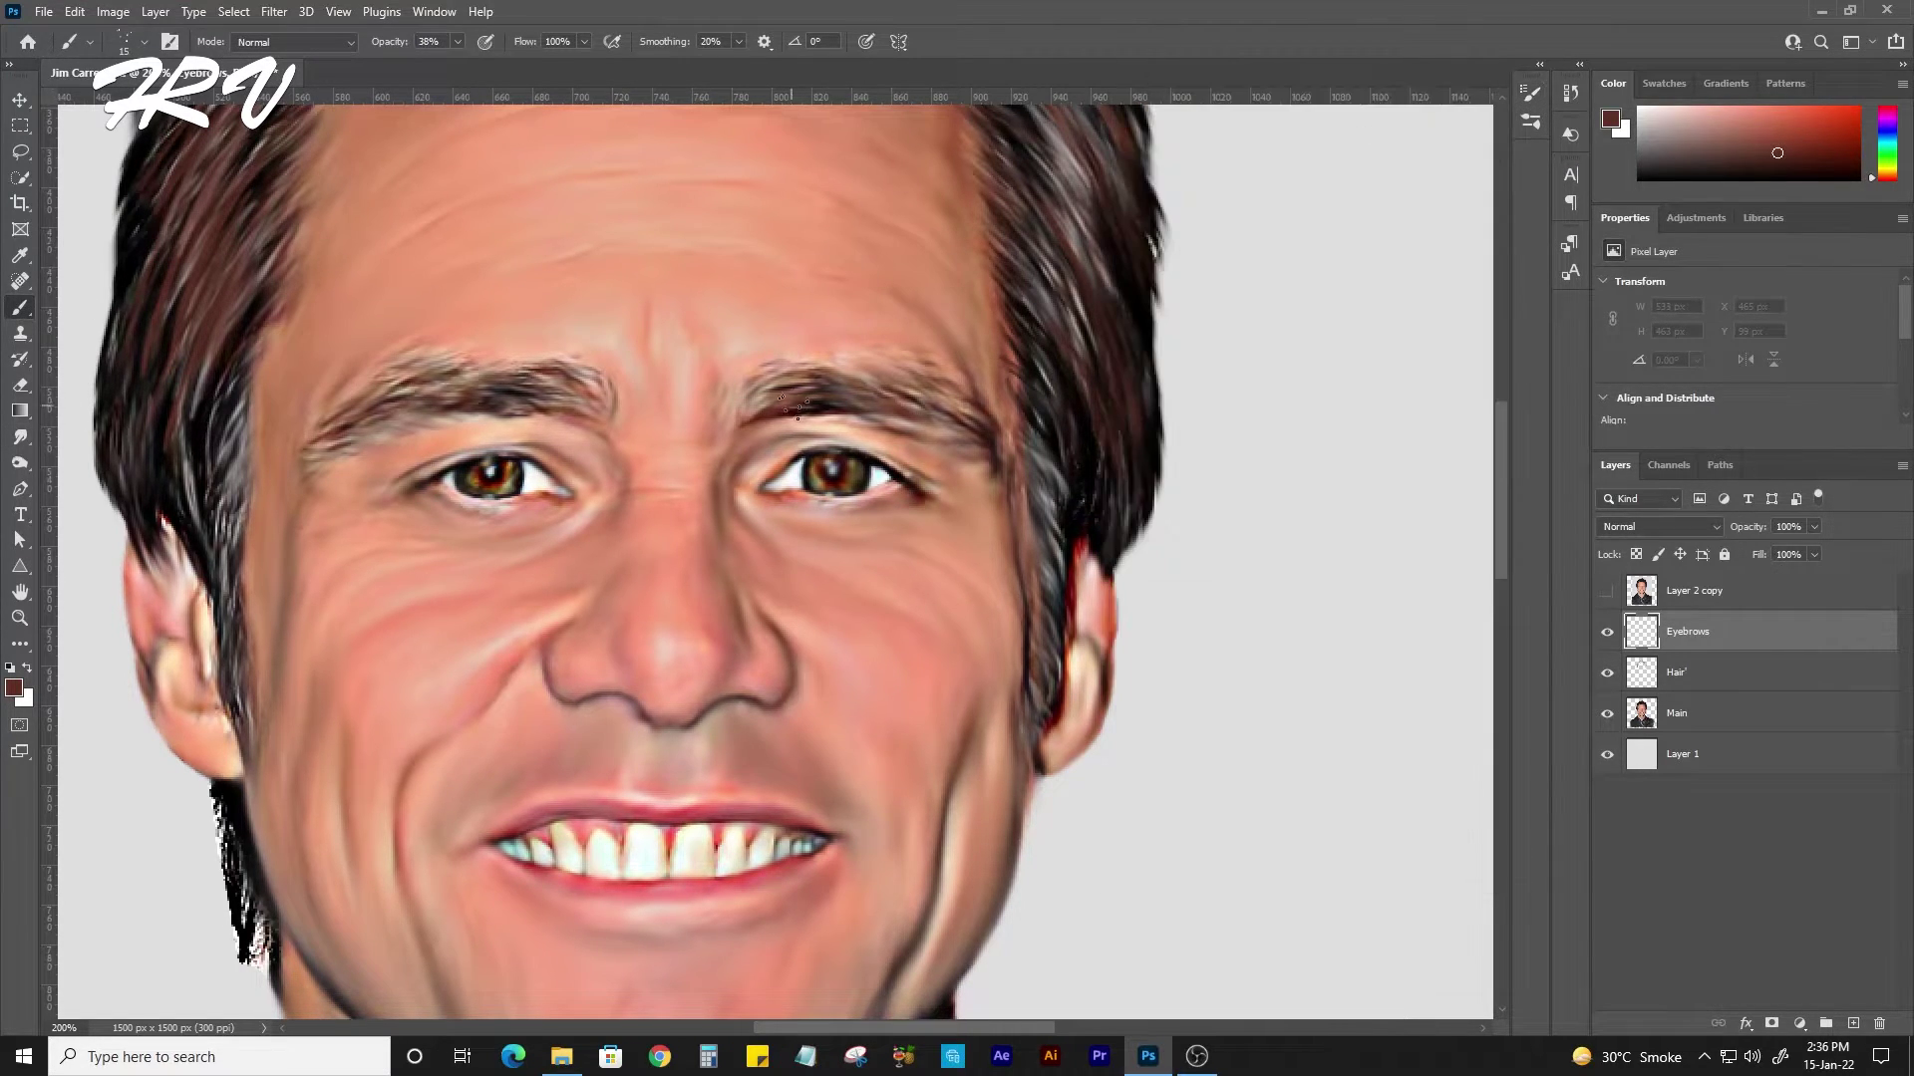
Undo the stray forehead test strokes and add hair strokes to the other eyebrow at 300%.
{"action": "key", "text": "ctrl+z"}
{"action": "scroll", "coordinate": [570, 390], "scroll_direction": "up", "scroll_amount": 2}
{"action": "left_click_drag", "start_coordinate": [628, 329], "coordinate": [837, 261]}
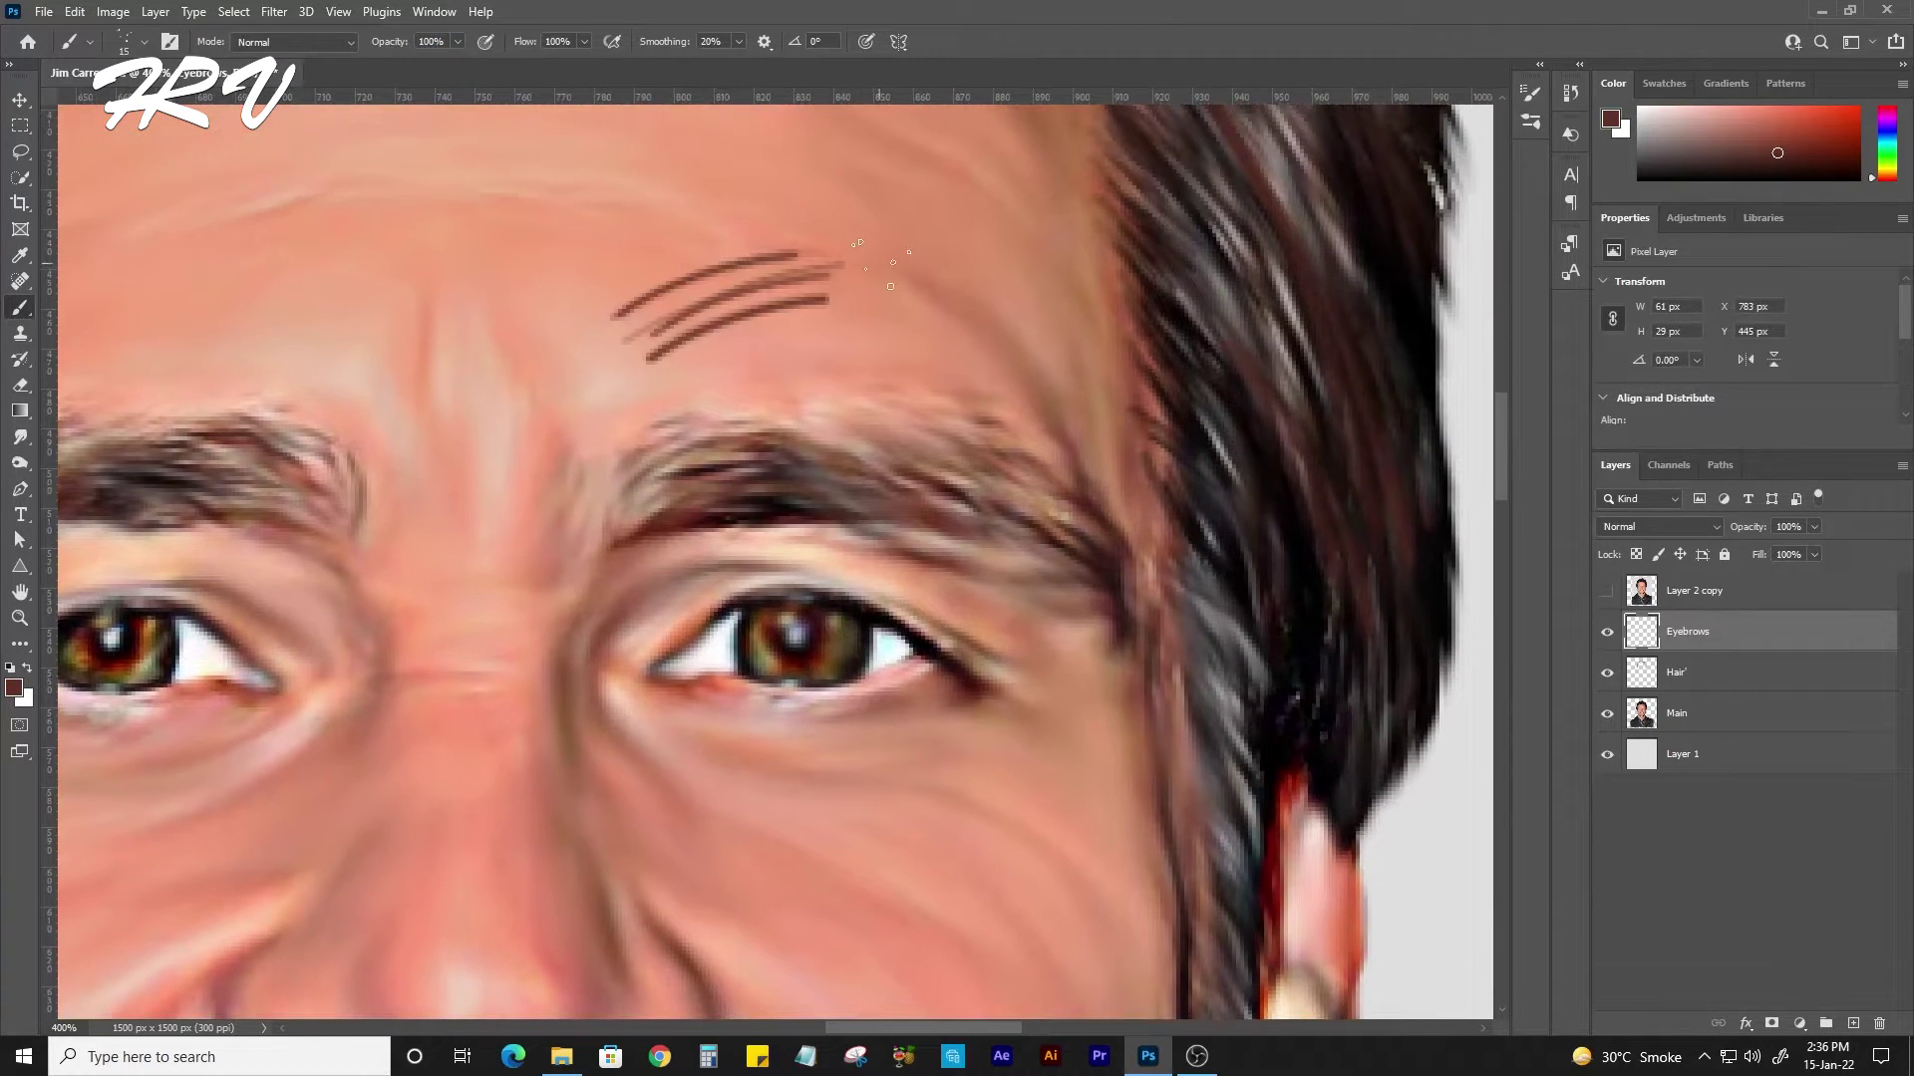
{"action": "key", "text": "ctrl+z"}
{"action": "key", "text": "ctrl+minus"}
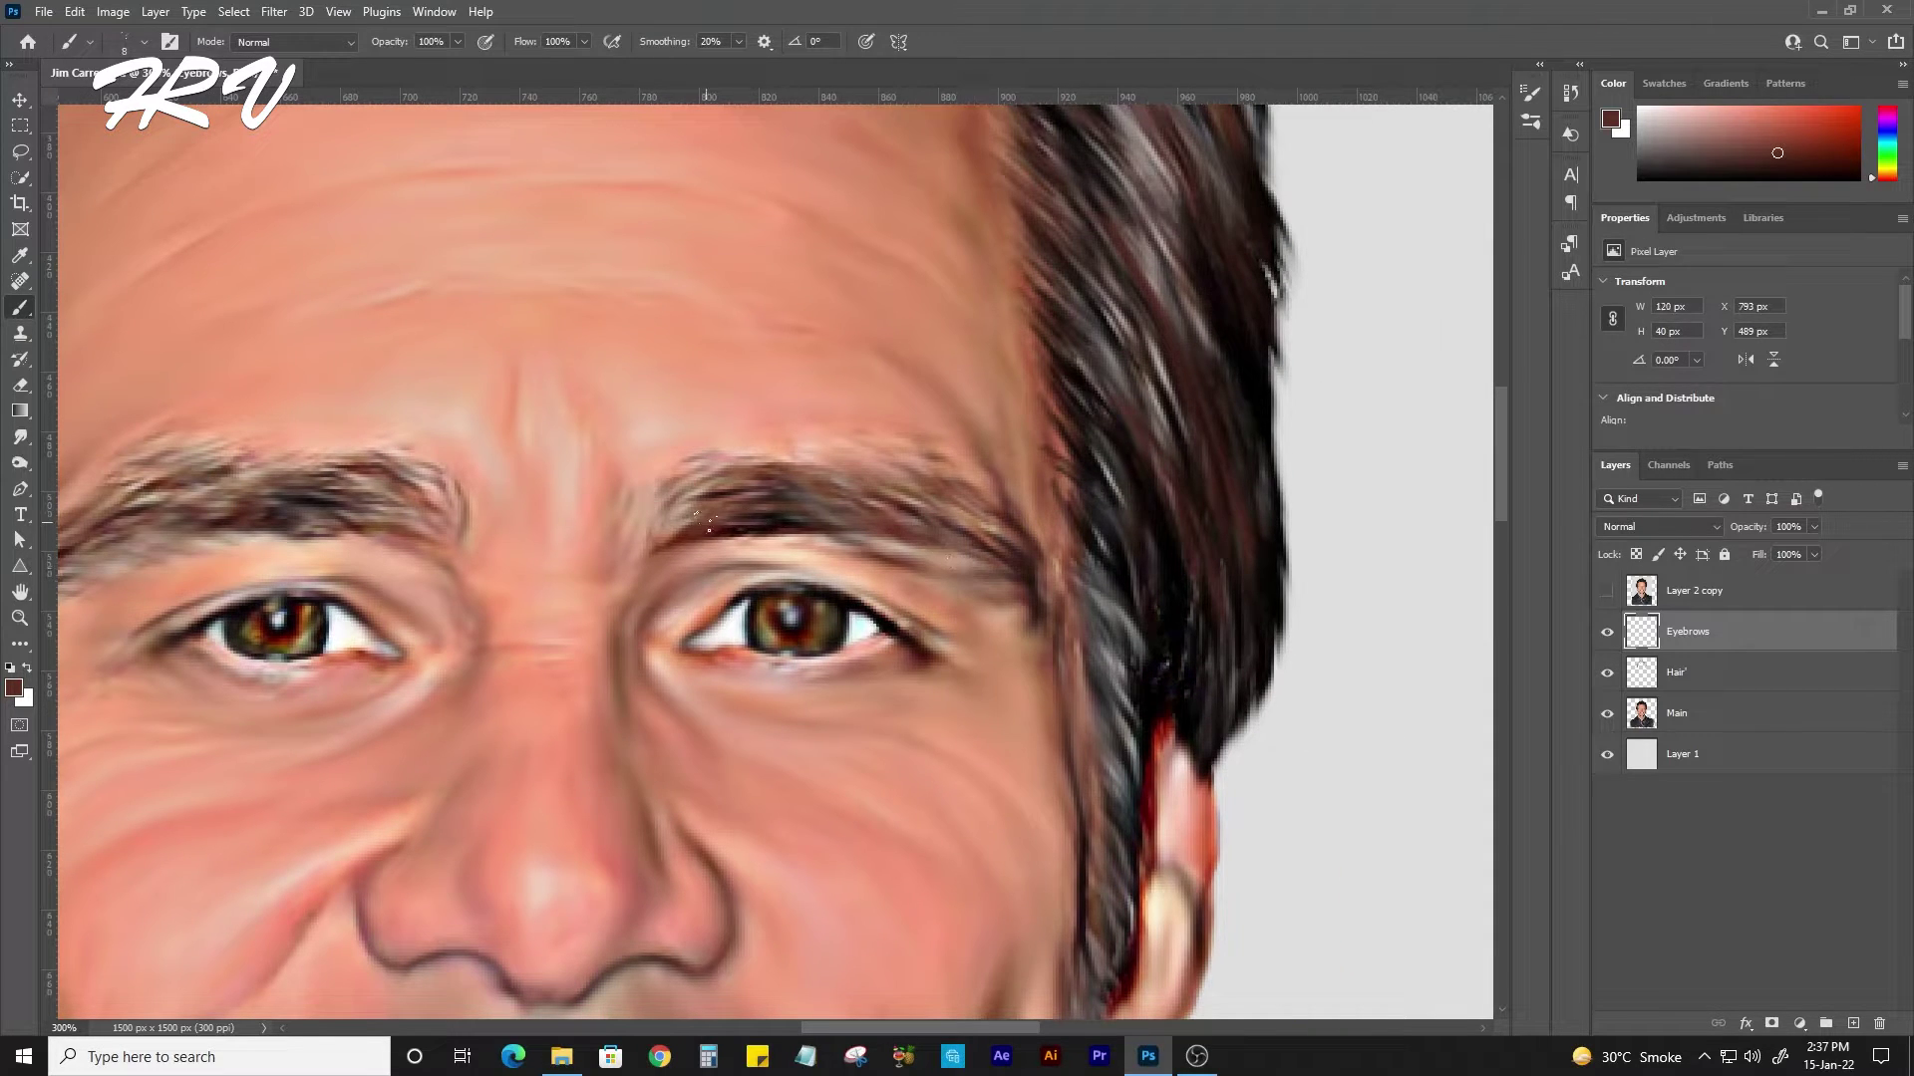
{"action": "scroll", "coordinate": [892, 520], "scroll_direction": "left", "scroll_amount": 5}
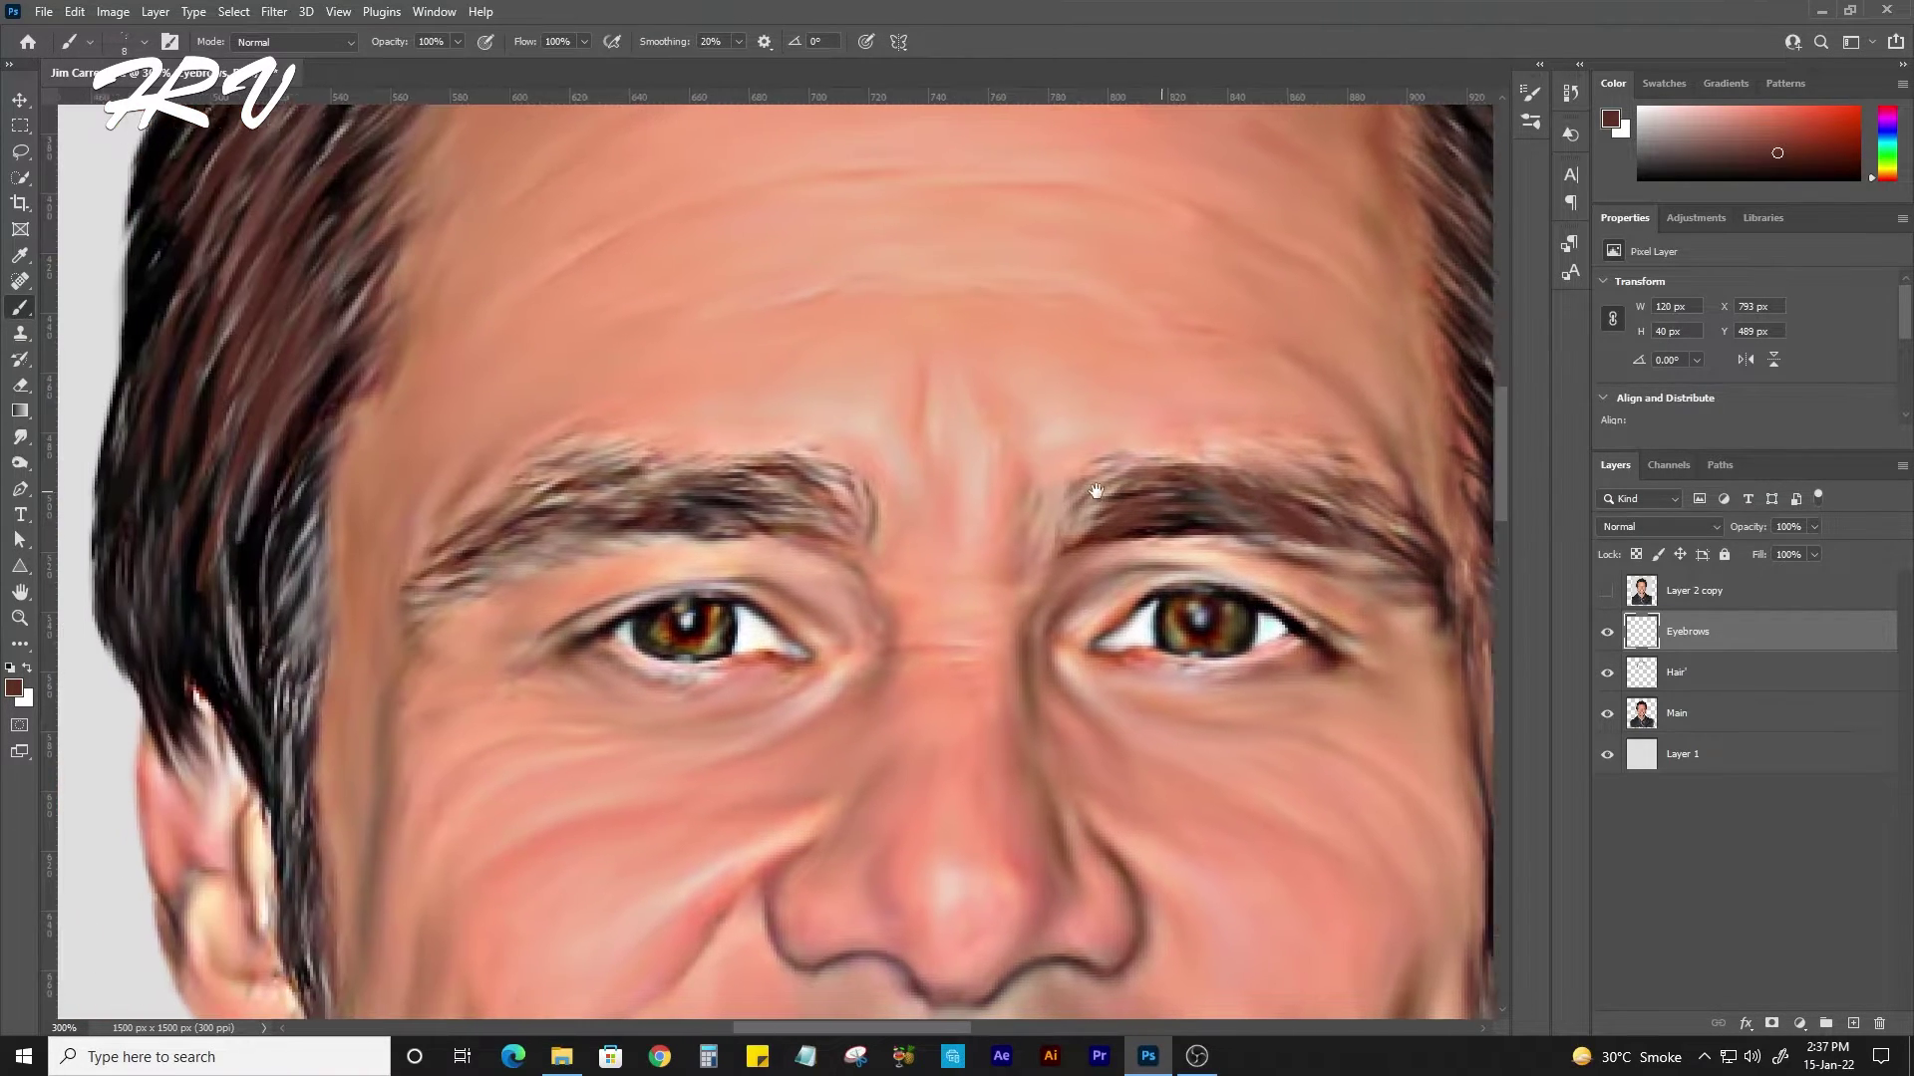
{"action": "left_click", "coordinate": [650, 517]}
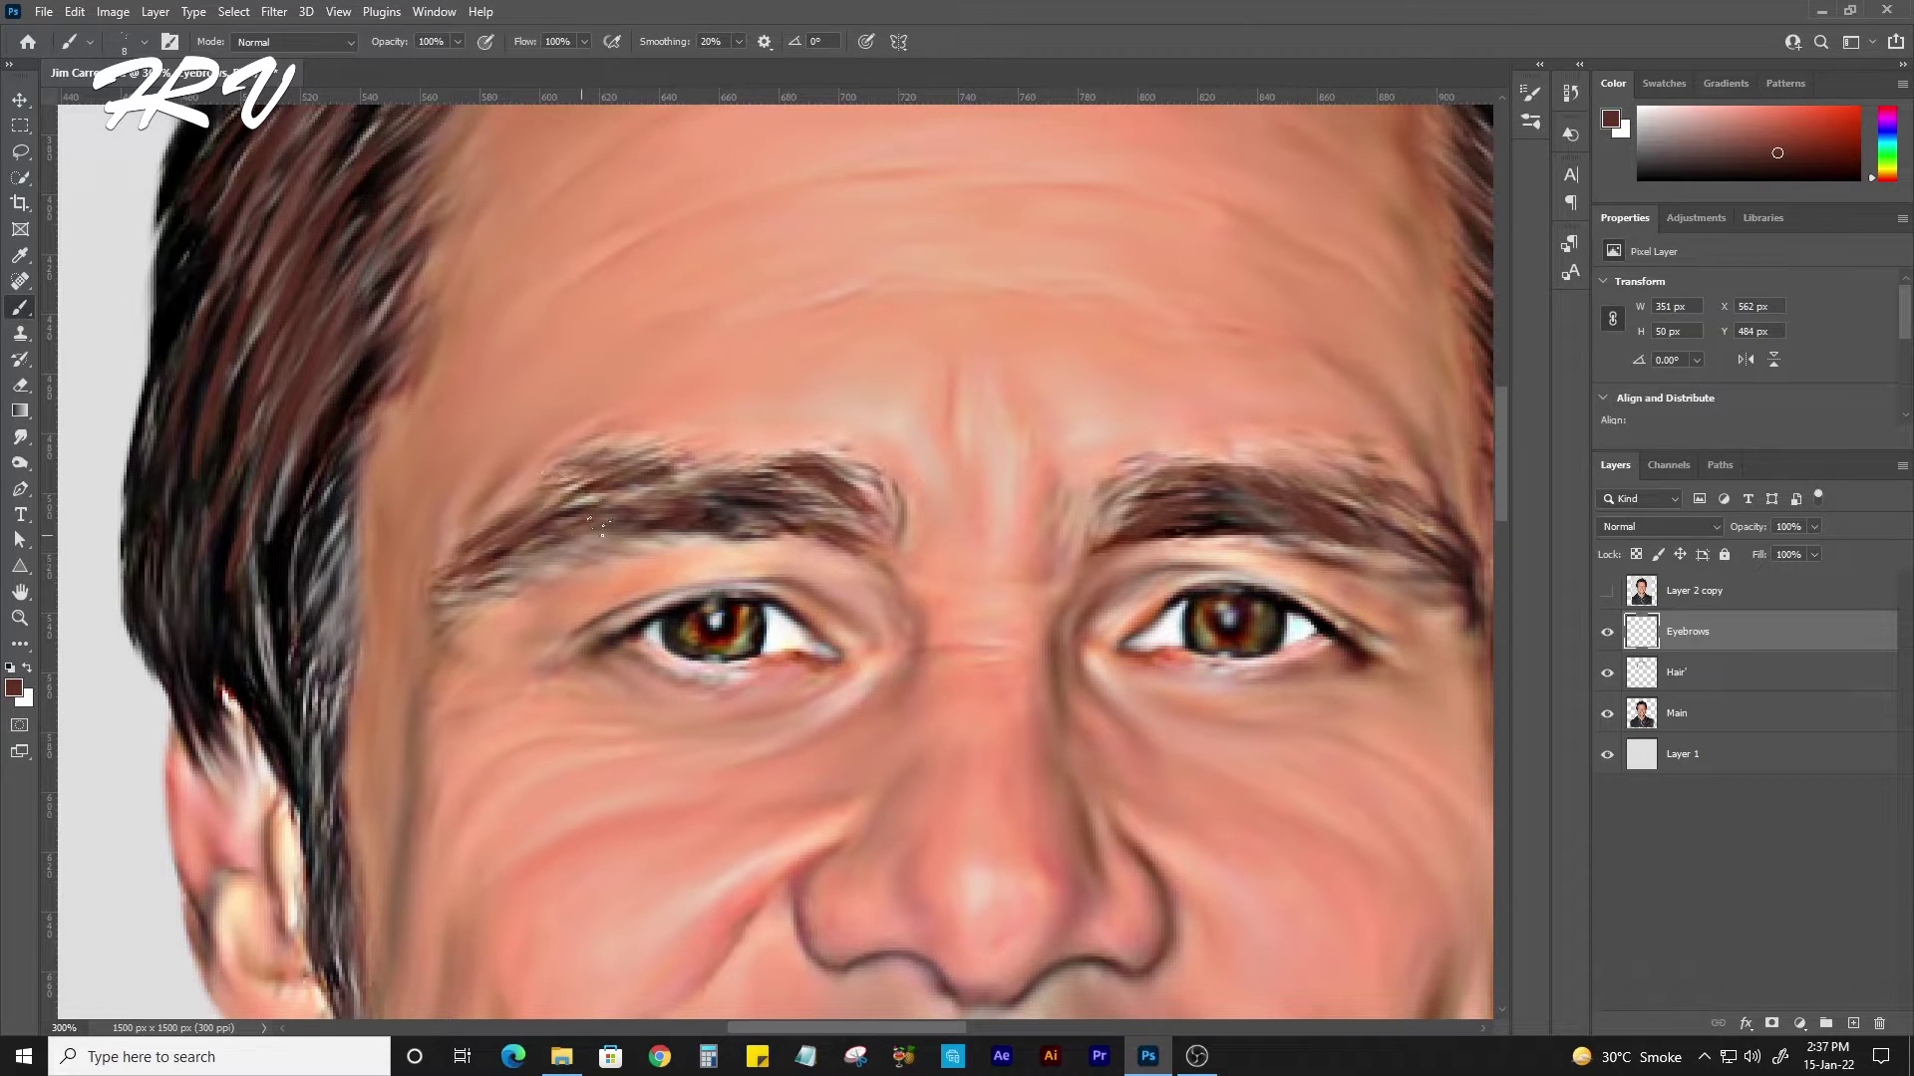
Switch to black and paint darker strokes along the left eyebrow from inner to outer end.
{"action": "left_click", "coordinate": [11, 669]}
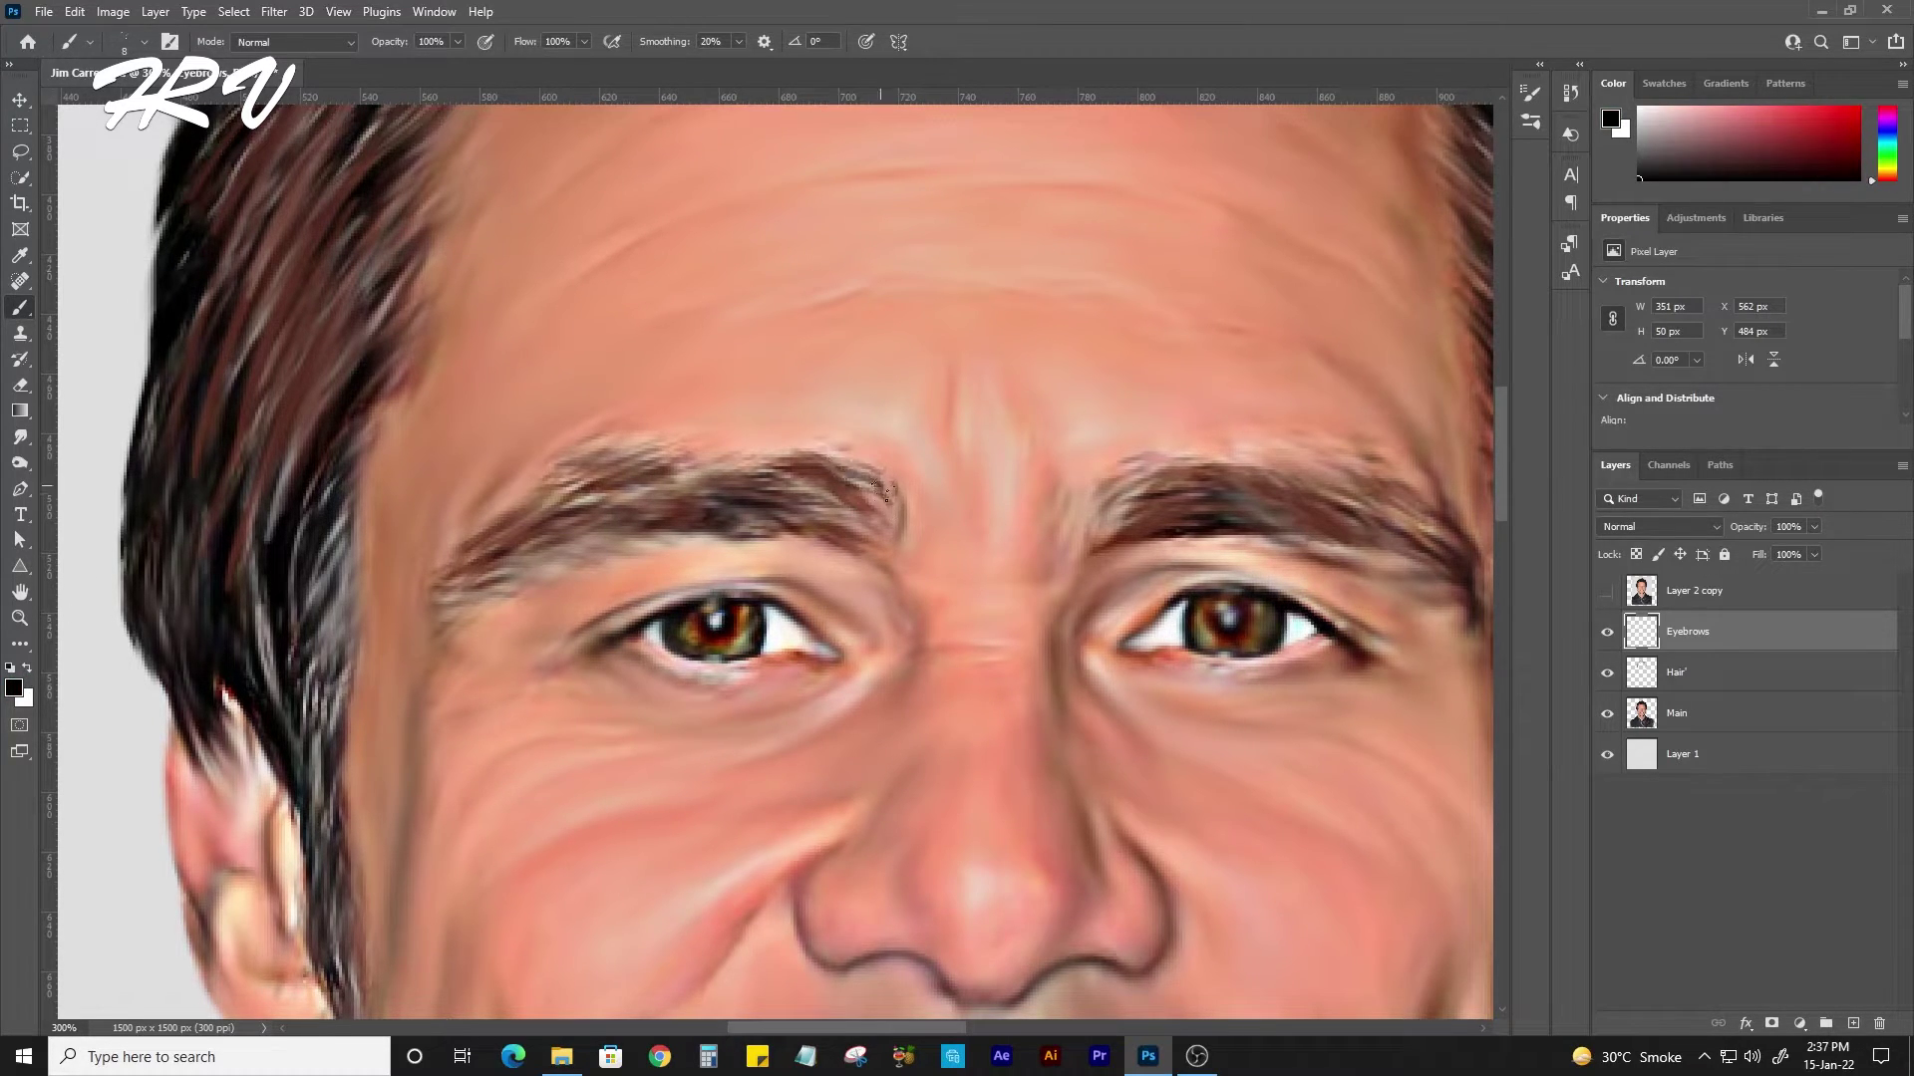
{"action": "left_click_drag", "start_coordinate": [886, 492], "coordinate": [762, 504]}
{"action": "left_click_drag", "start_coordinate": [579, 486], "coordinate": [482, 578]}
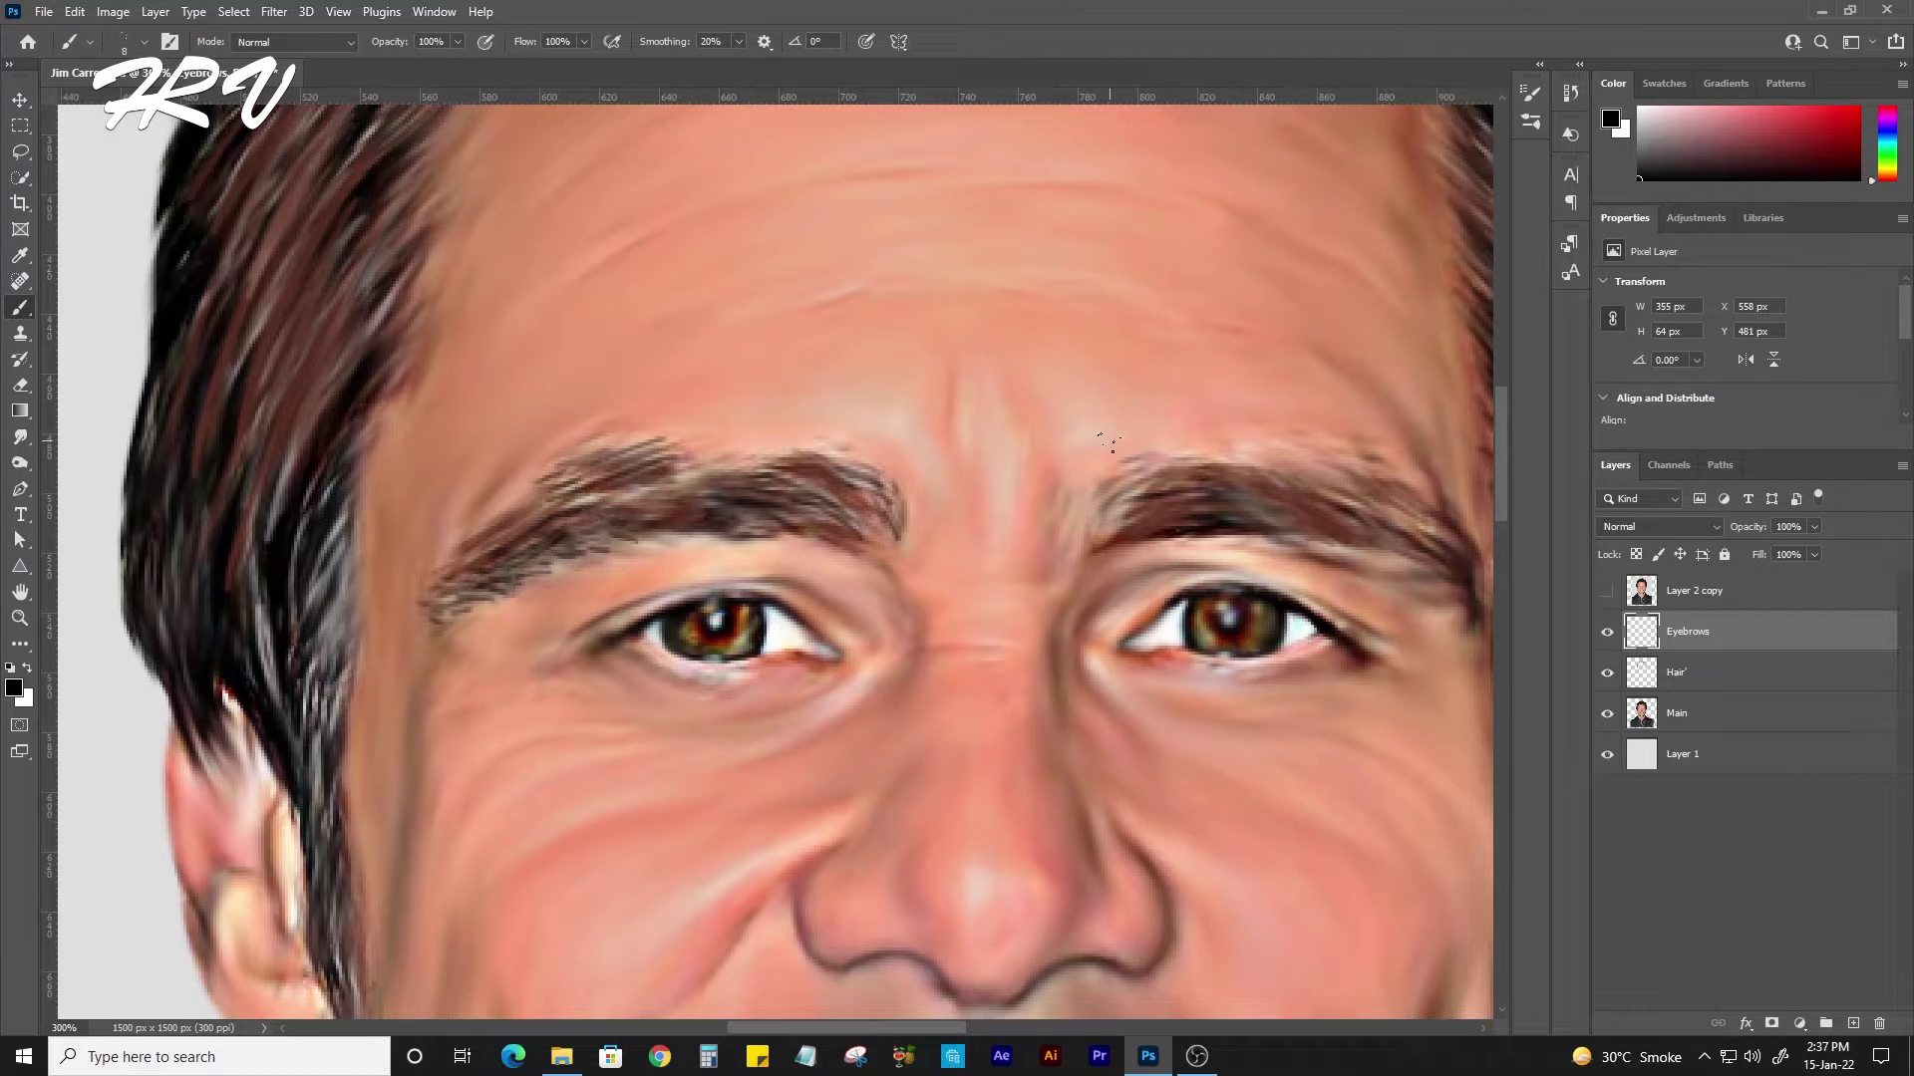
{"action": "mouse_move", "coordinate": [1136, 449]}
{"action": "left_mouse_down"}
{"action": "mouse_move", "coordinate": [863, 435]}
{"action": "mouse_move", "coordinate": [1166, 430]}
{"action": "left_mouse_up"}
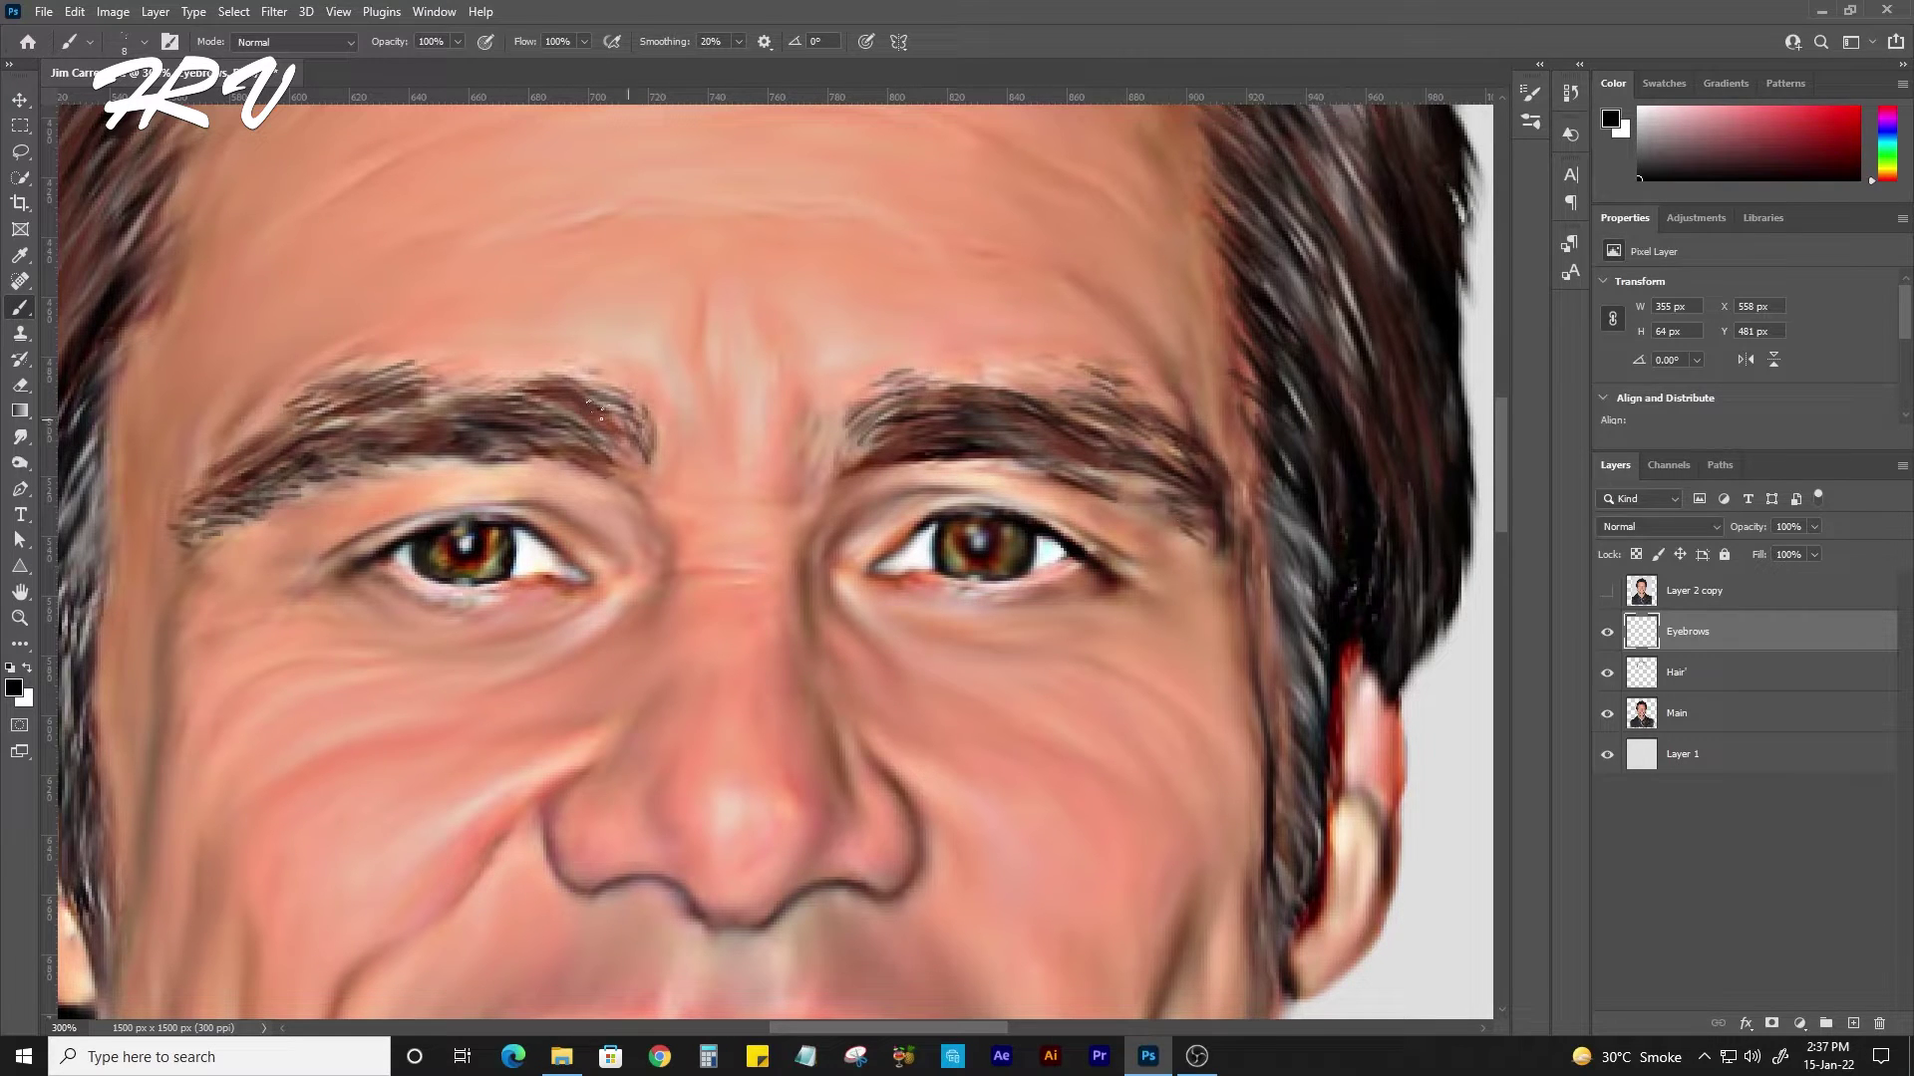
{"action": "left_click_drag", "start_coordinate": [598, 438], "coordinate": [389, 397]}
{"action": "key", "text": "ctrl+minus"}
{"action": "key", "text": "ctrl+minus"}
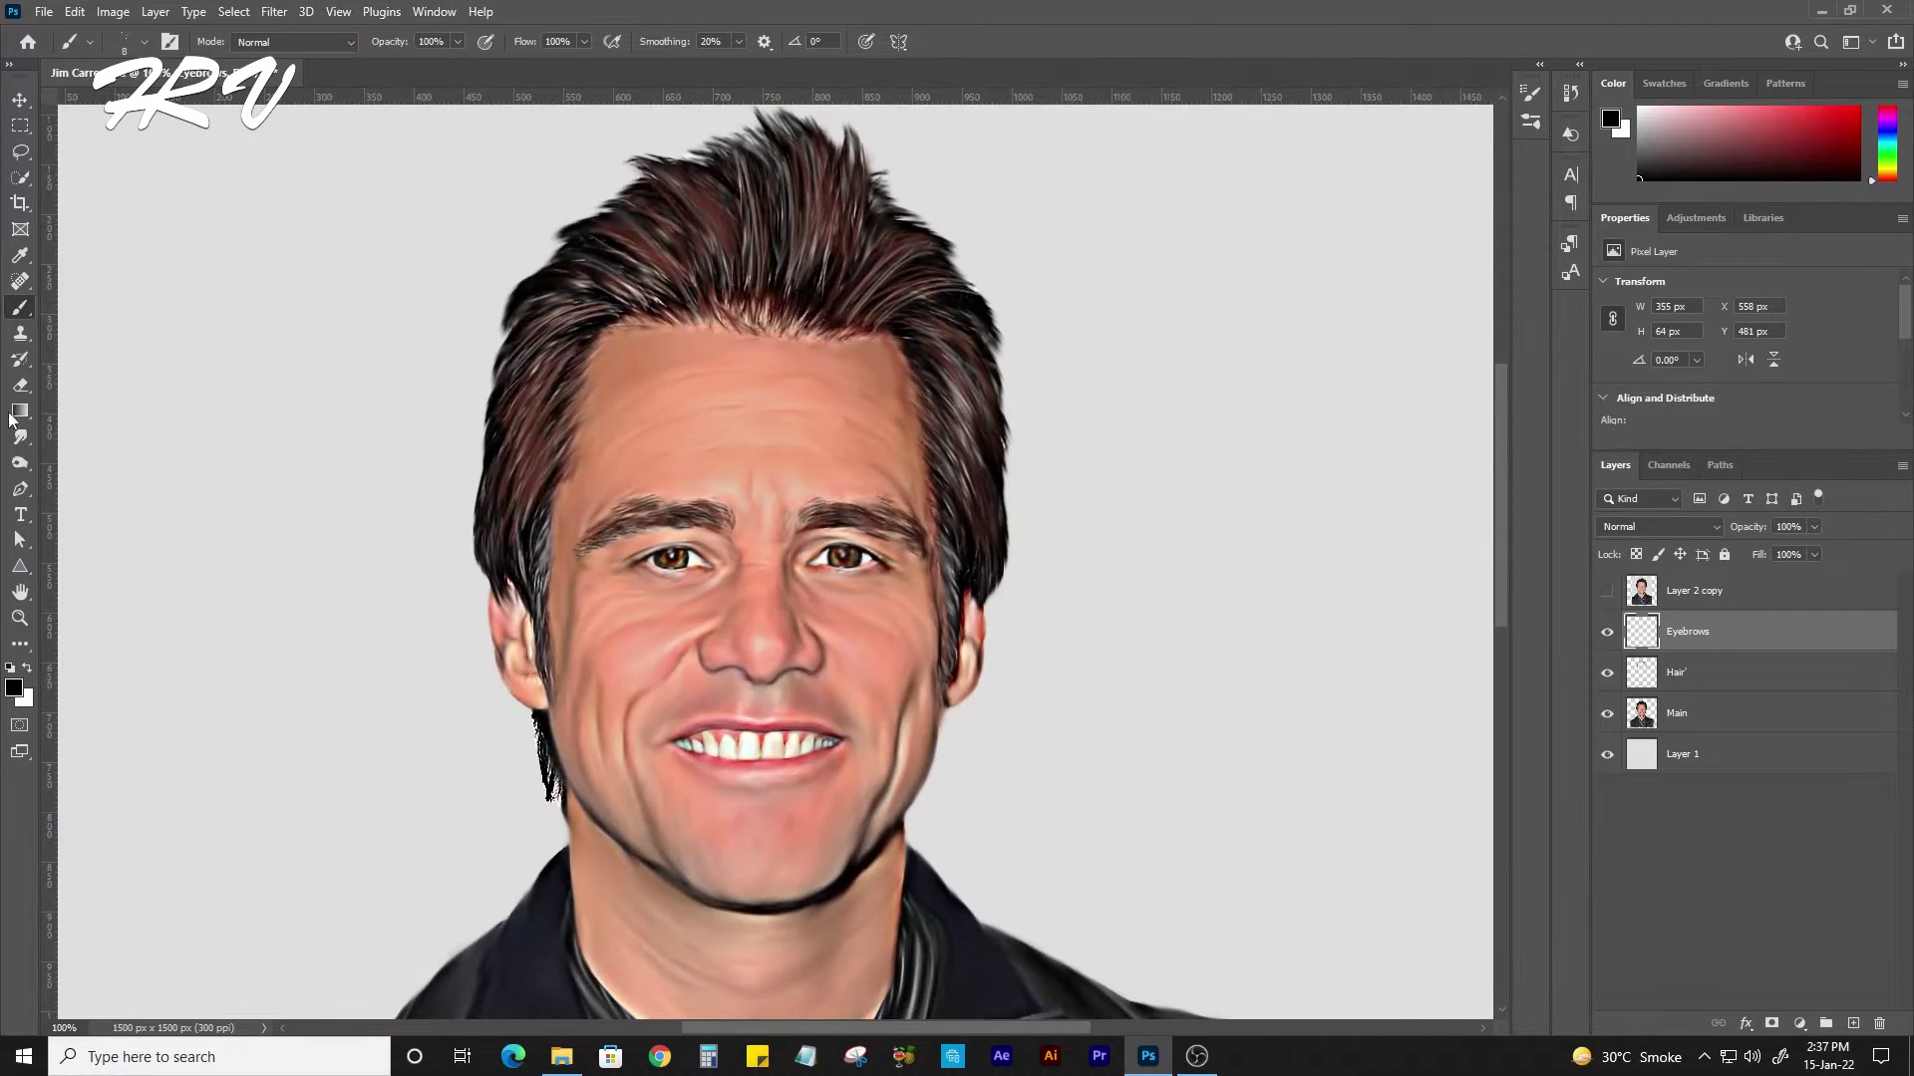
{"action": "key", "text": "r"}
{"action": "key", "text": "ctrl+plus"}
{"action": "key", "text": "ctrl+plus"}
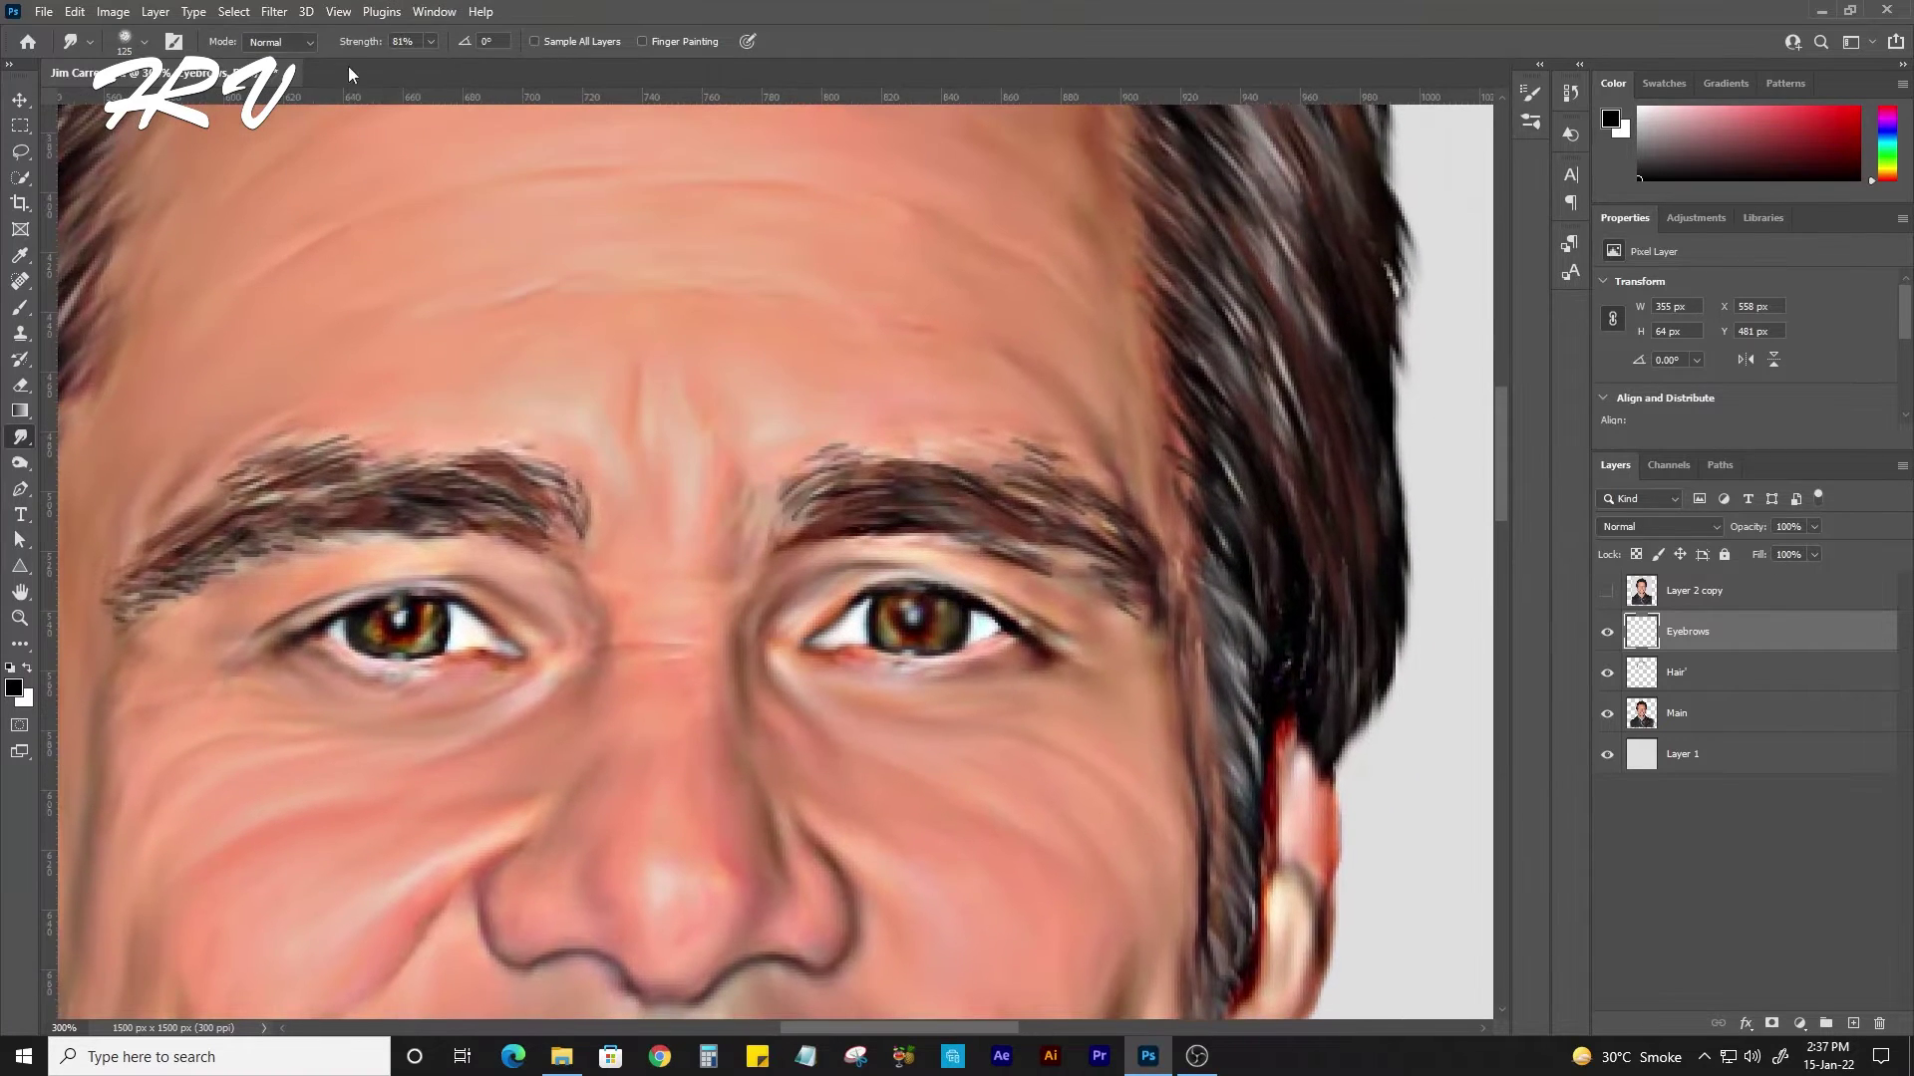
Smudge the right eyebrow hairs and its tail with a 25 px brush.
{"action": "key", "text": "bracketleft"}
{"action": "key", "text": "bracketleft"}
{"action": "key", "text": "bracketleft"}
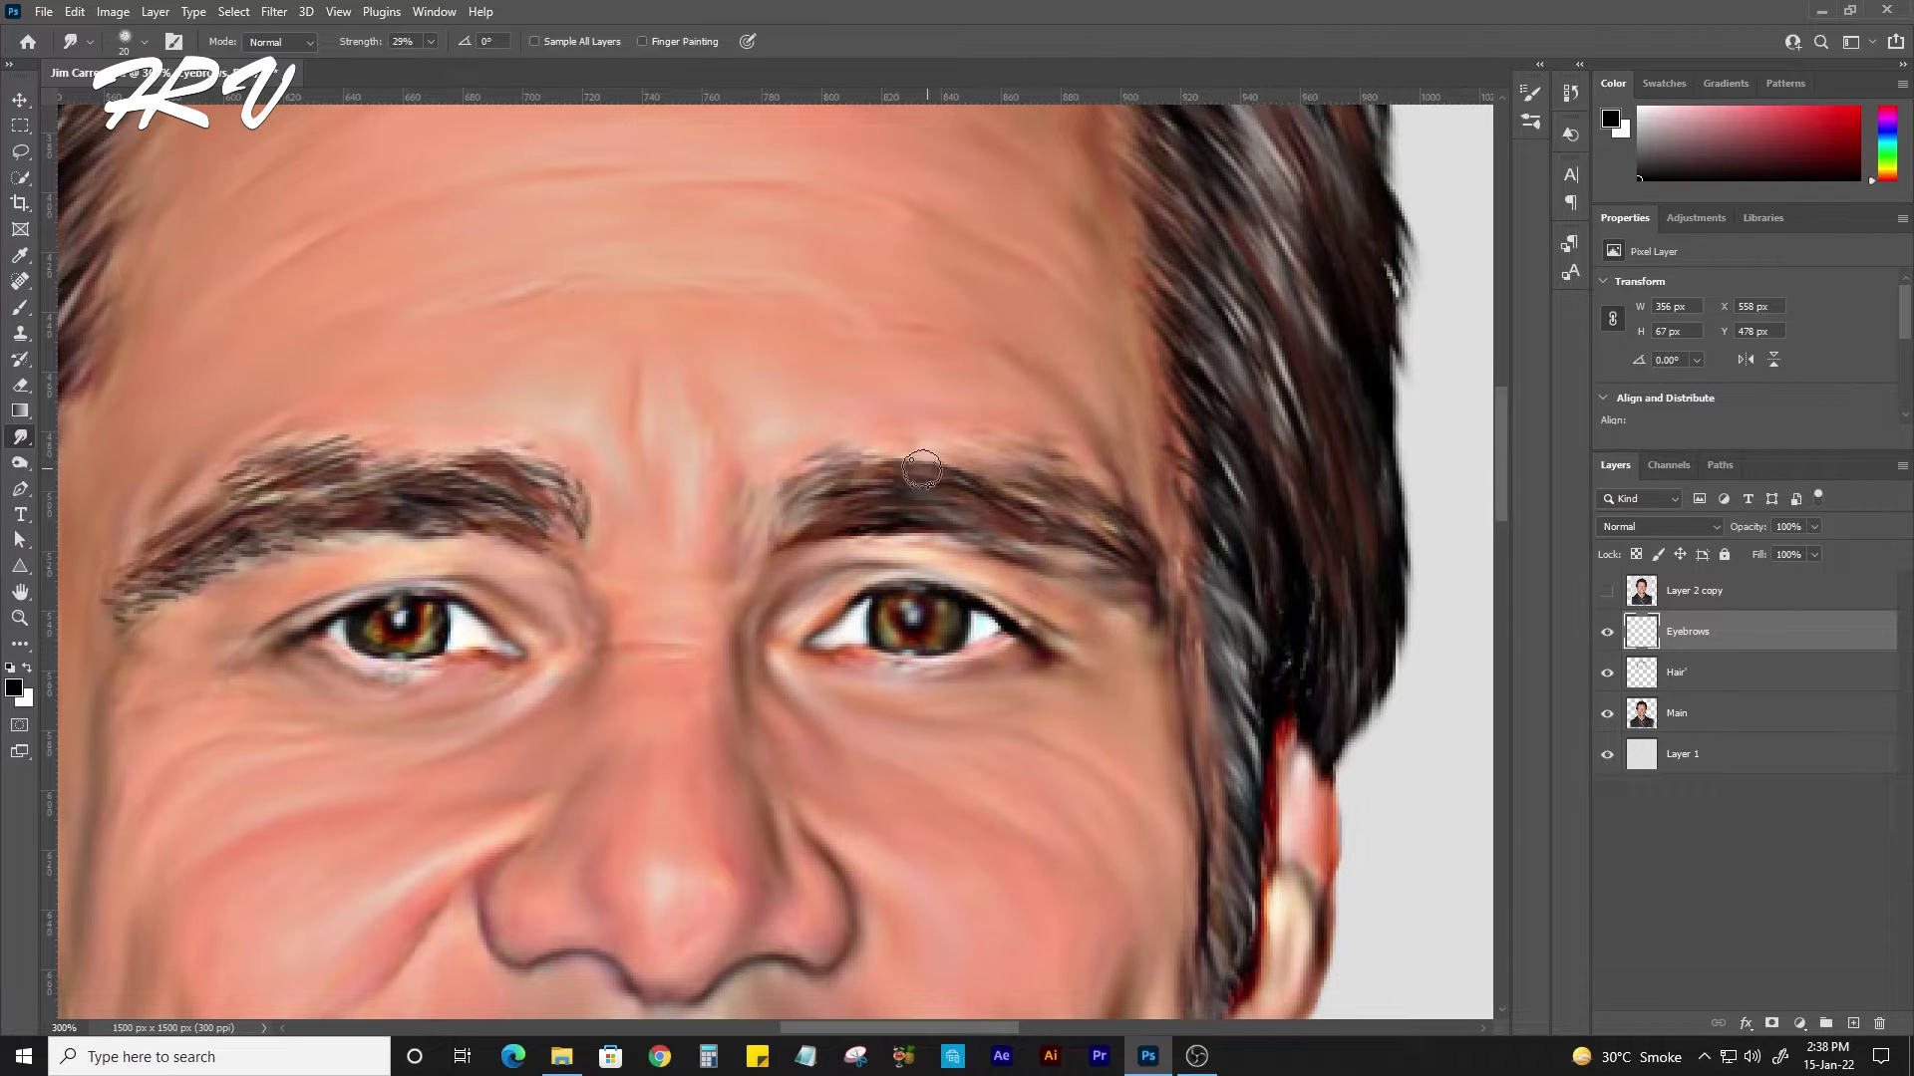
{"action": "scroll", "coordinate": [865, 525], "scroll_direction": "left", "scroll_amount": 3}
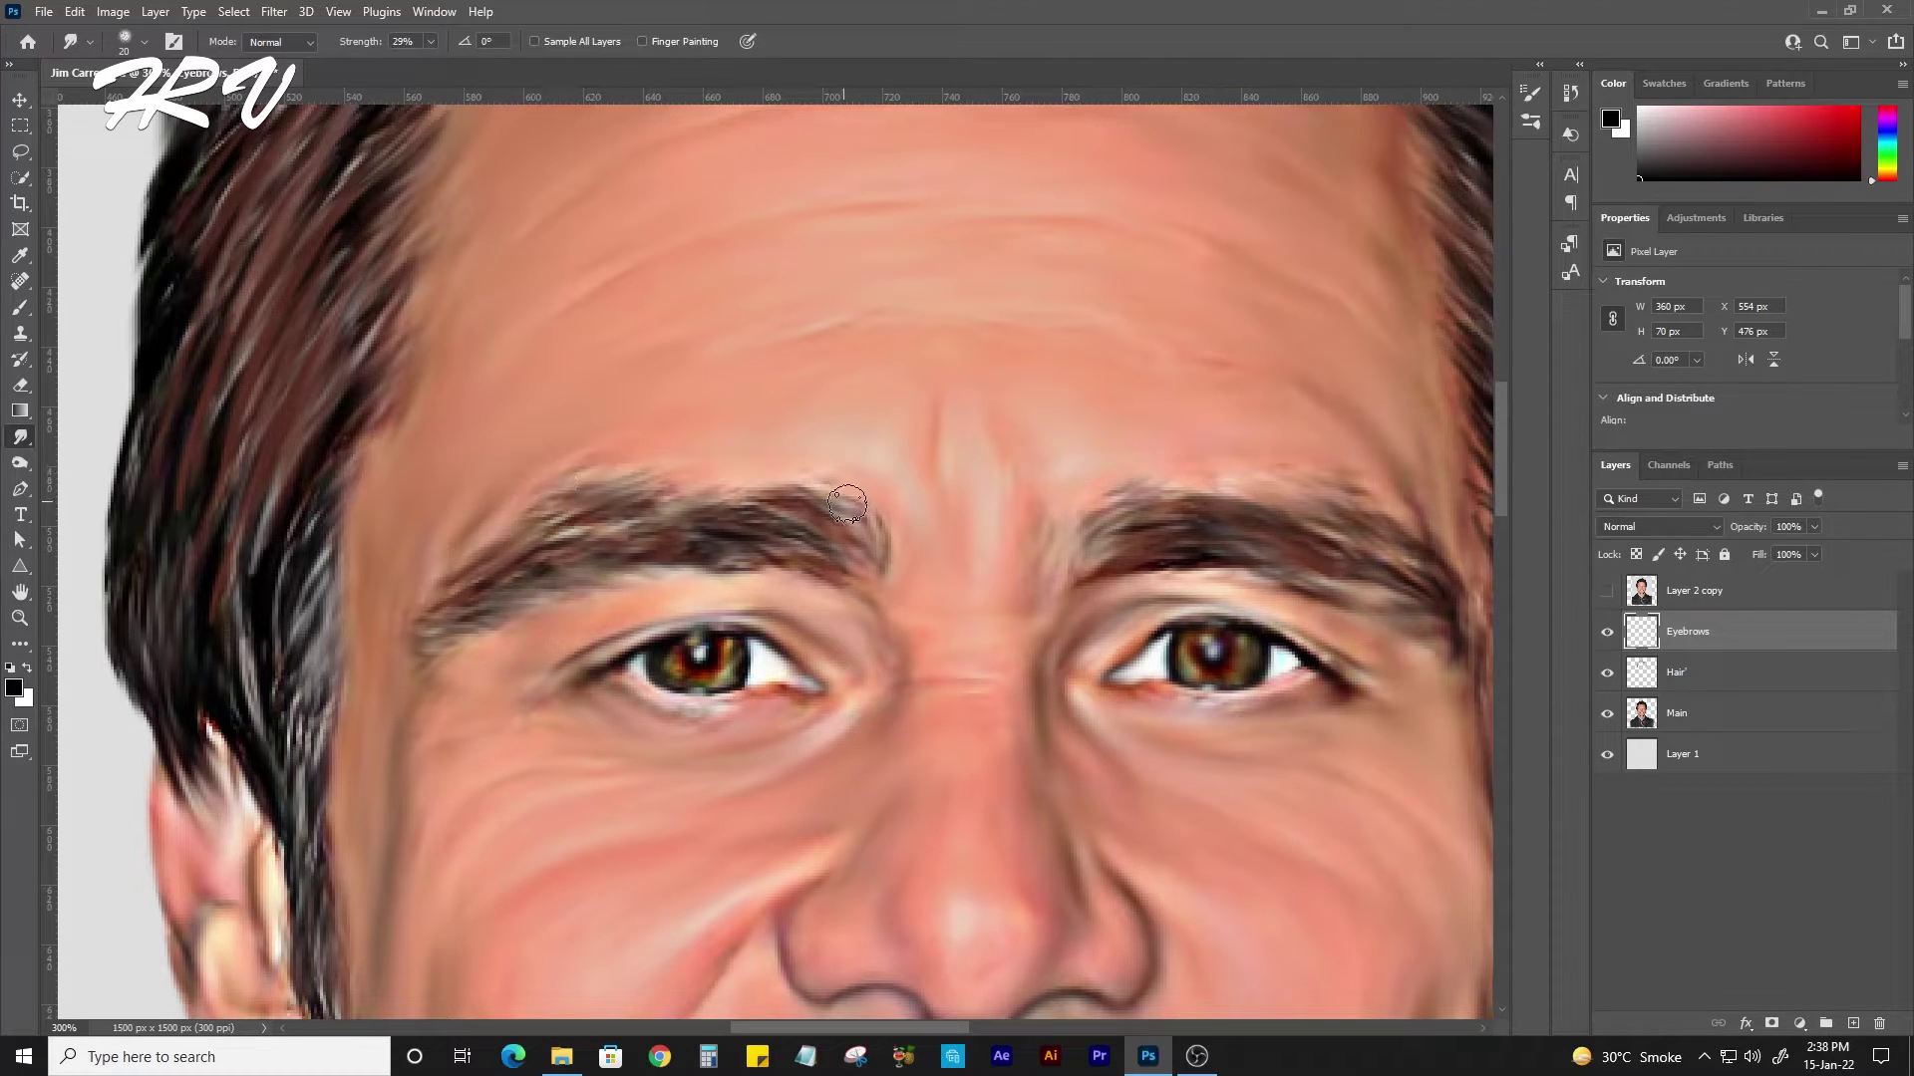
{"action": "scroll", "coordinate": [855, 563], "scroll_direction": "down", "scroll_amount": 5}
{"action": "scroll", "coordinate": [962, 514], "scroll_direction": "up", "scroll_amount": 3}
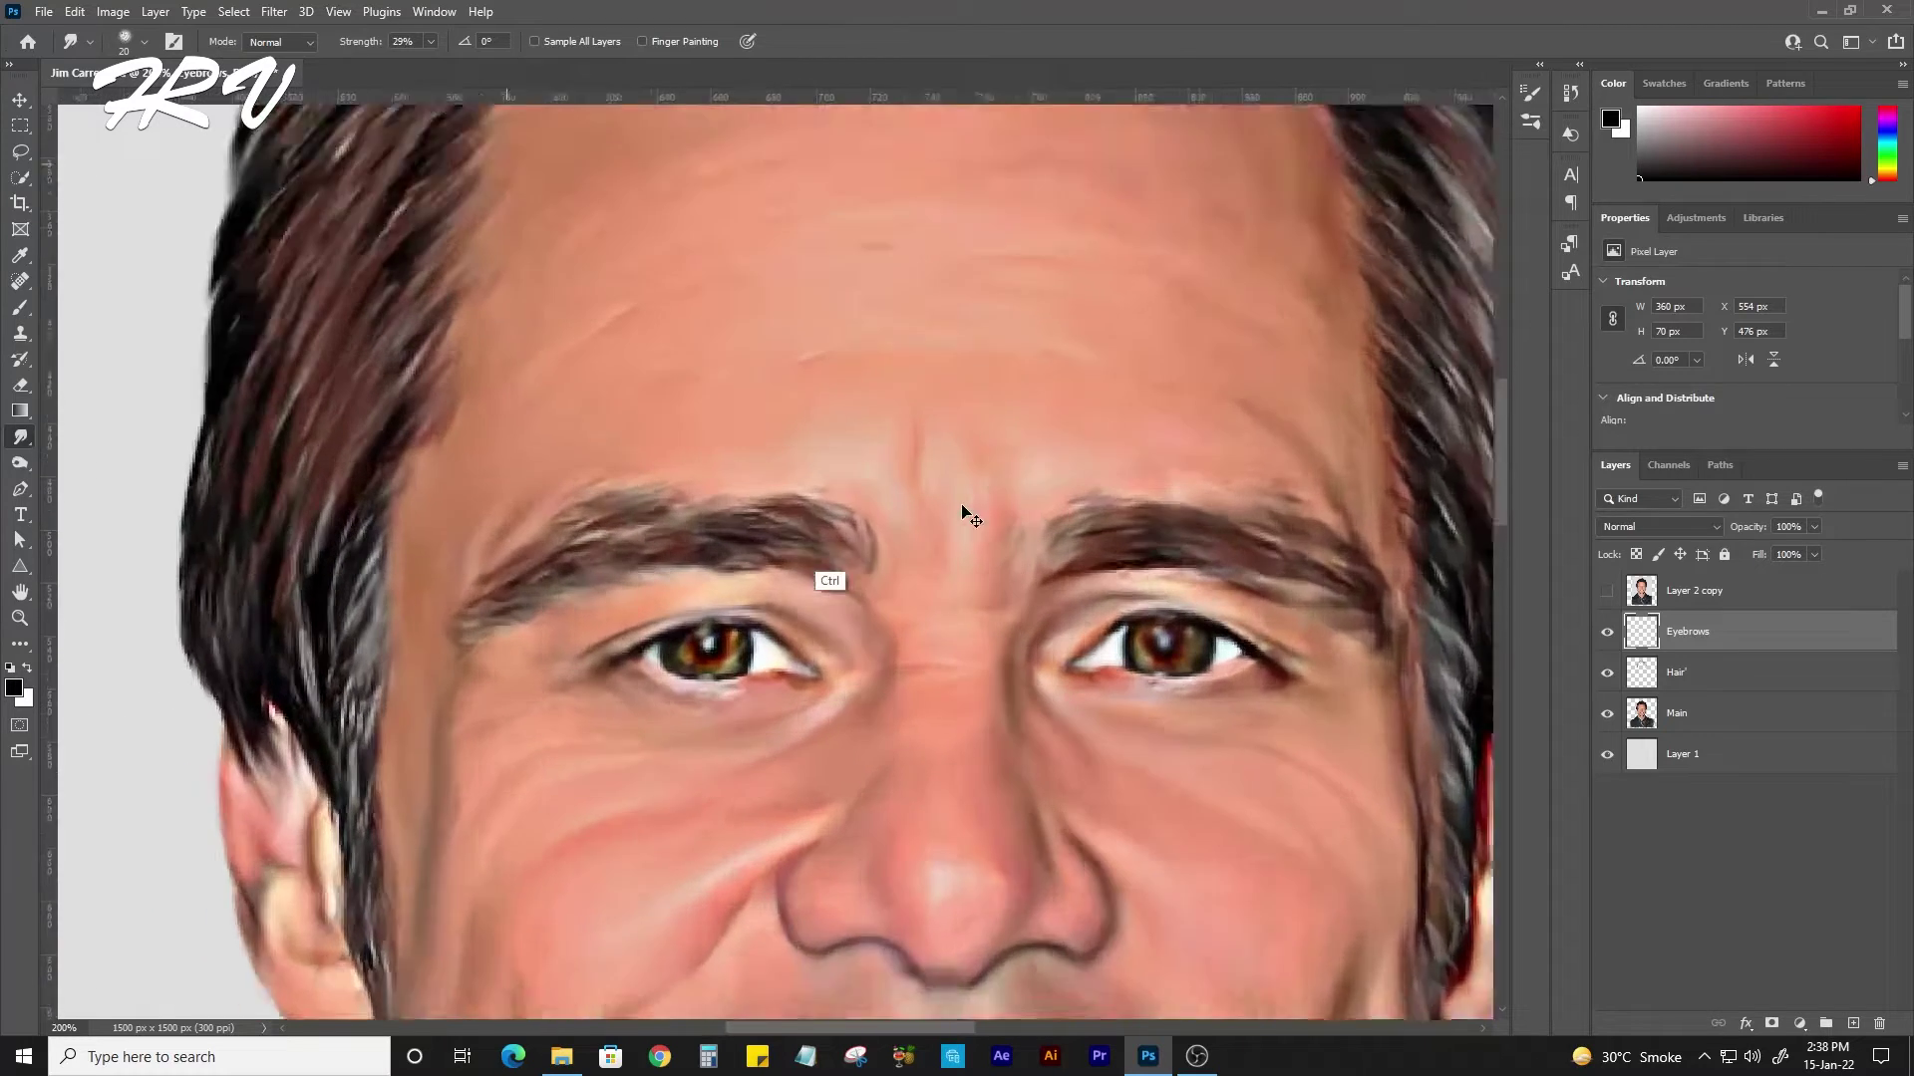
{"action": "scroll", "coordinate": [962, 513], "scroll_direction": "up", "scroll_amount": 2}
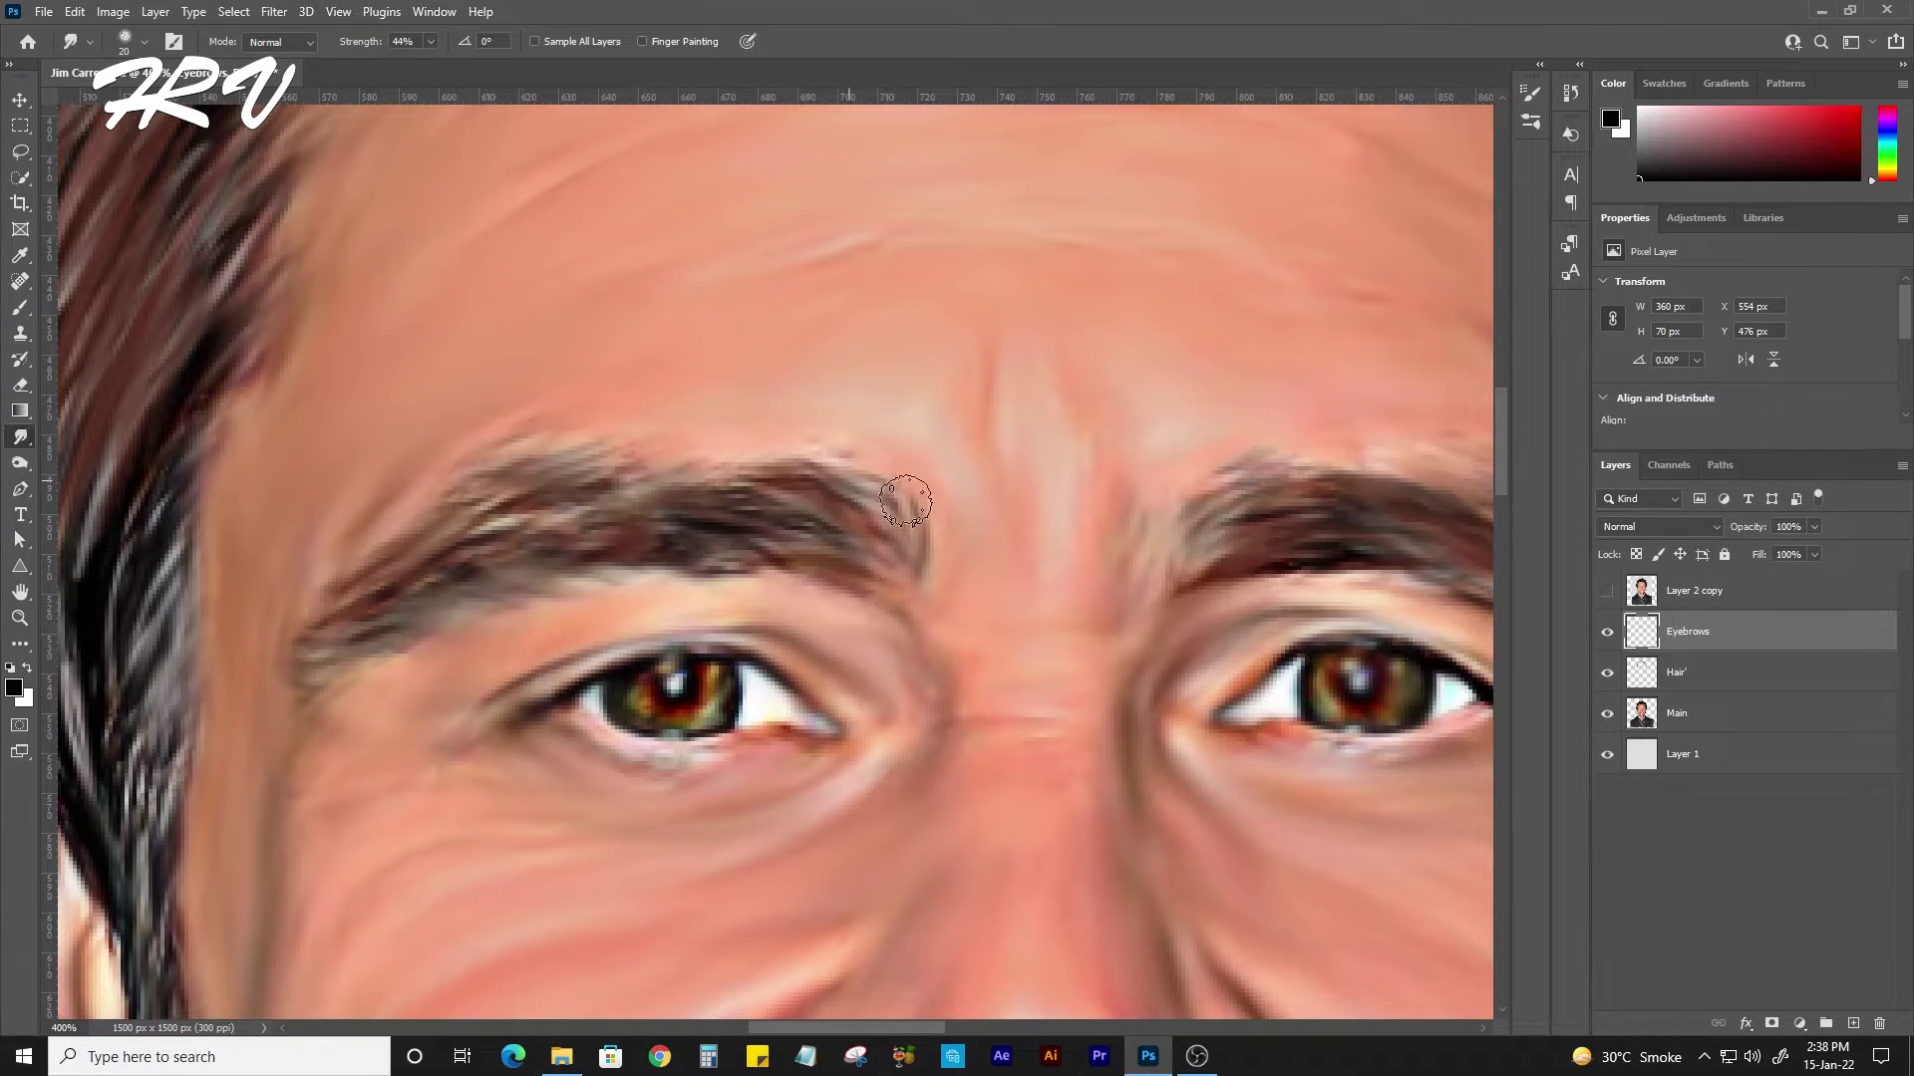
{"action": "left_click_drag", "start_coordinate": [1312, 499], "coordinate": [1358, 529]}
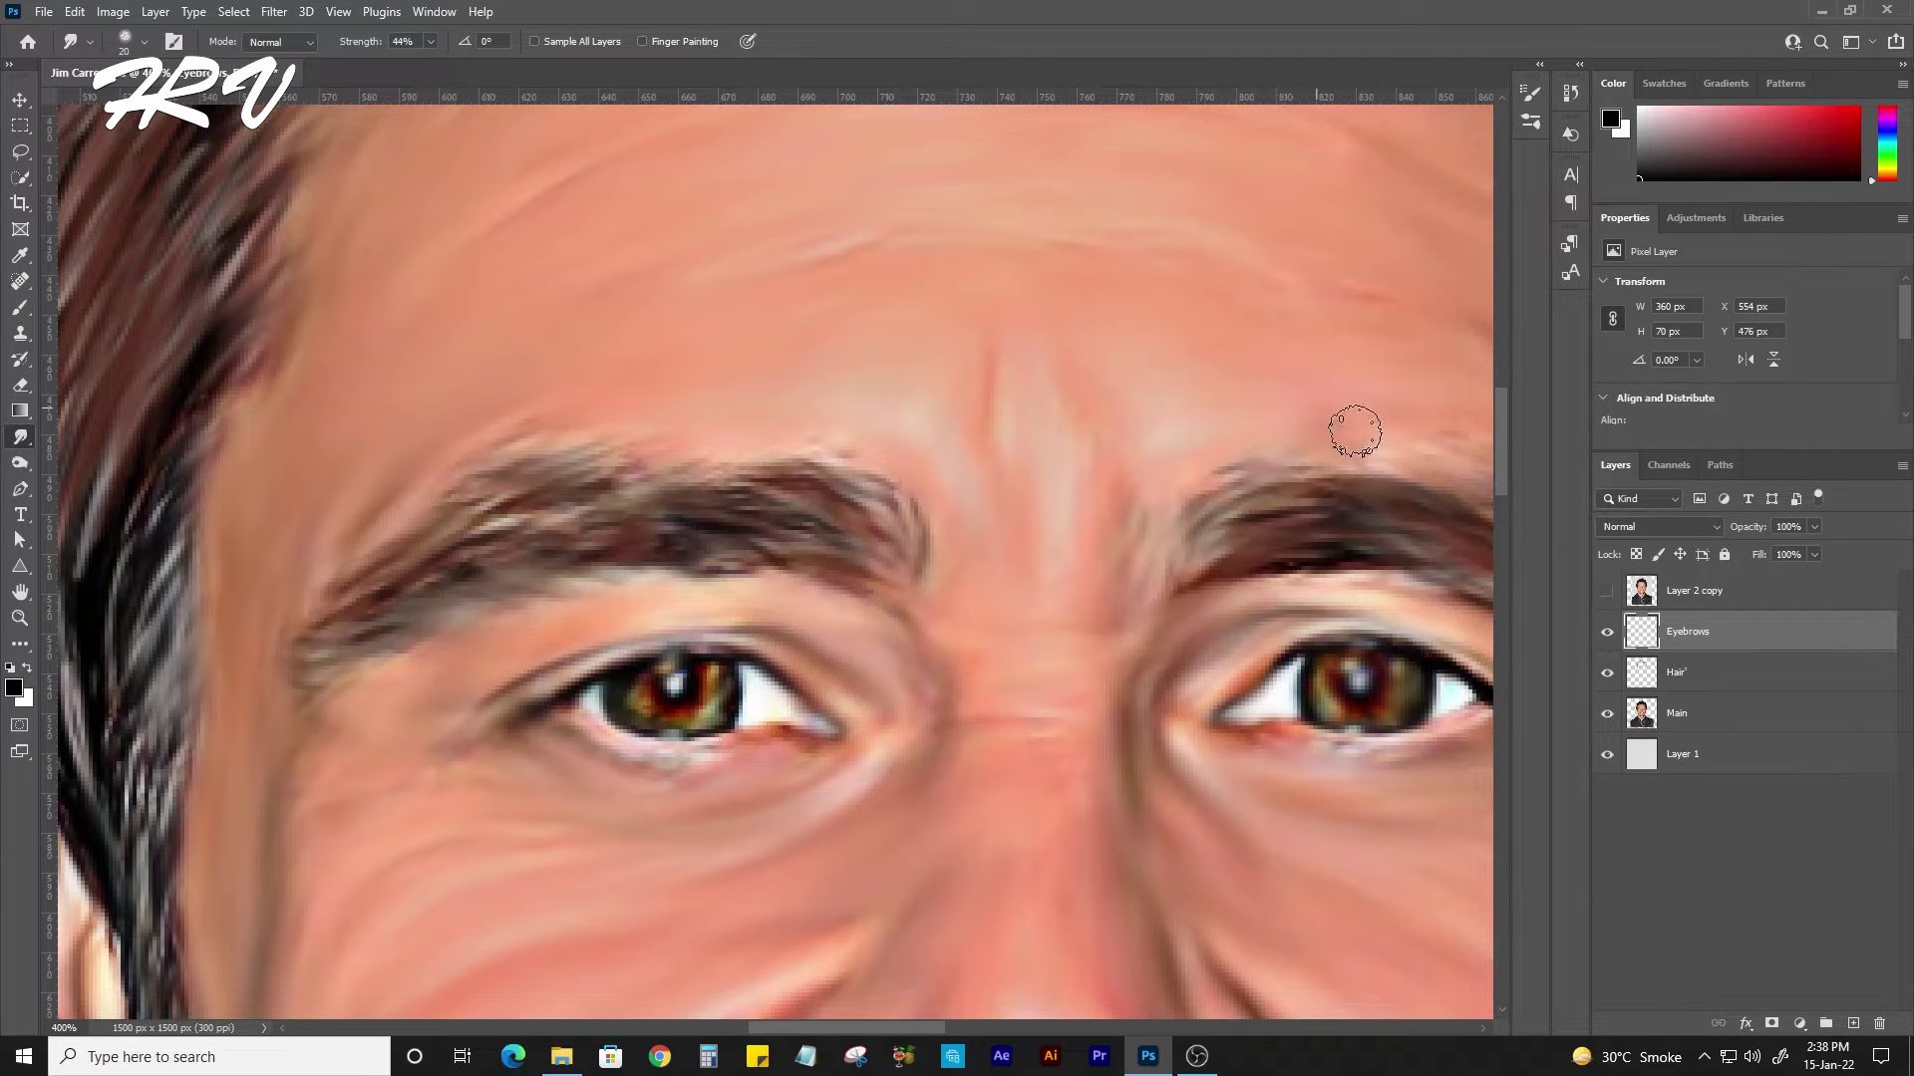
{"action": "scroll", "coordinate": [1311, 555], "scroll_direction": "right", "scroll_amount": 5}
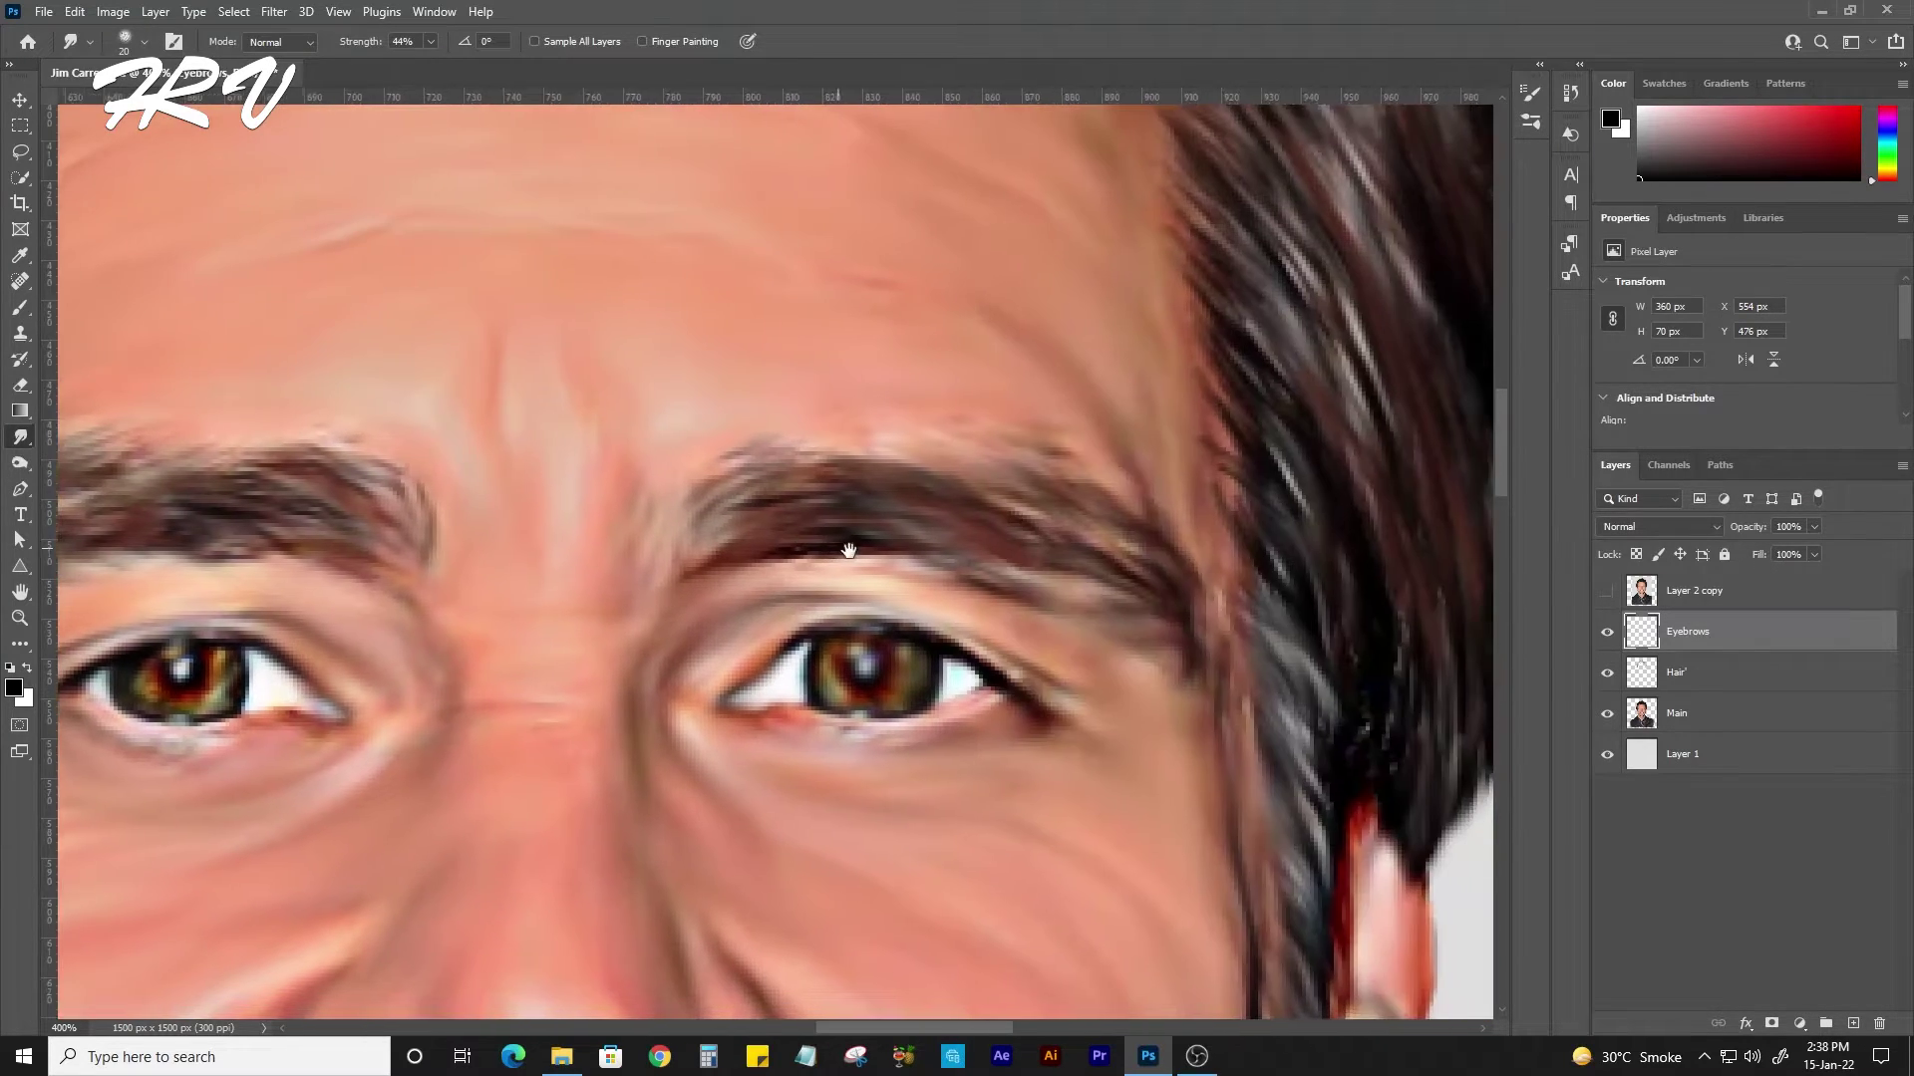
{"action": "left_click_drag", "start_coordinate": [1185, 673], "coordinate": [983, 534]}
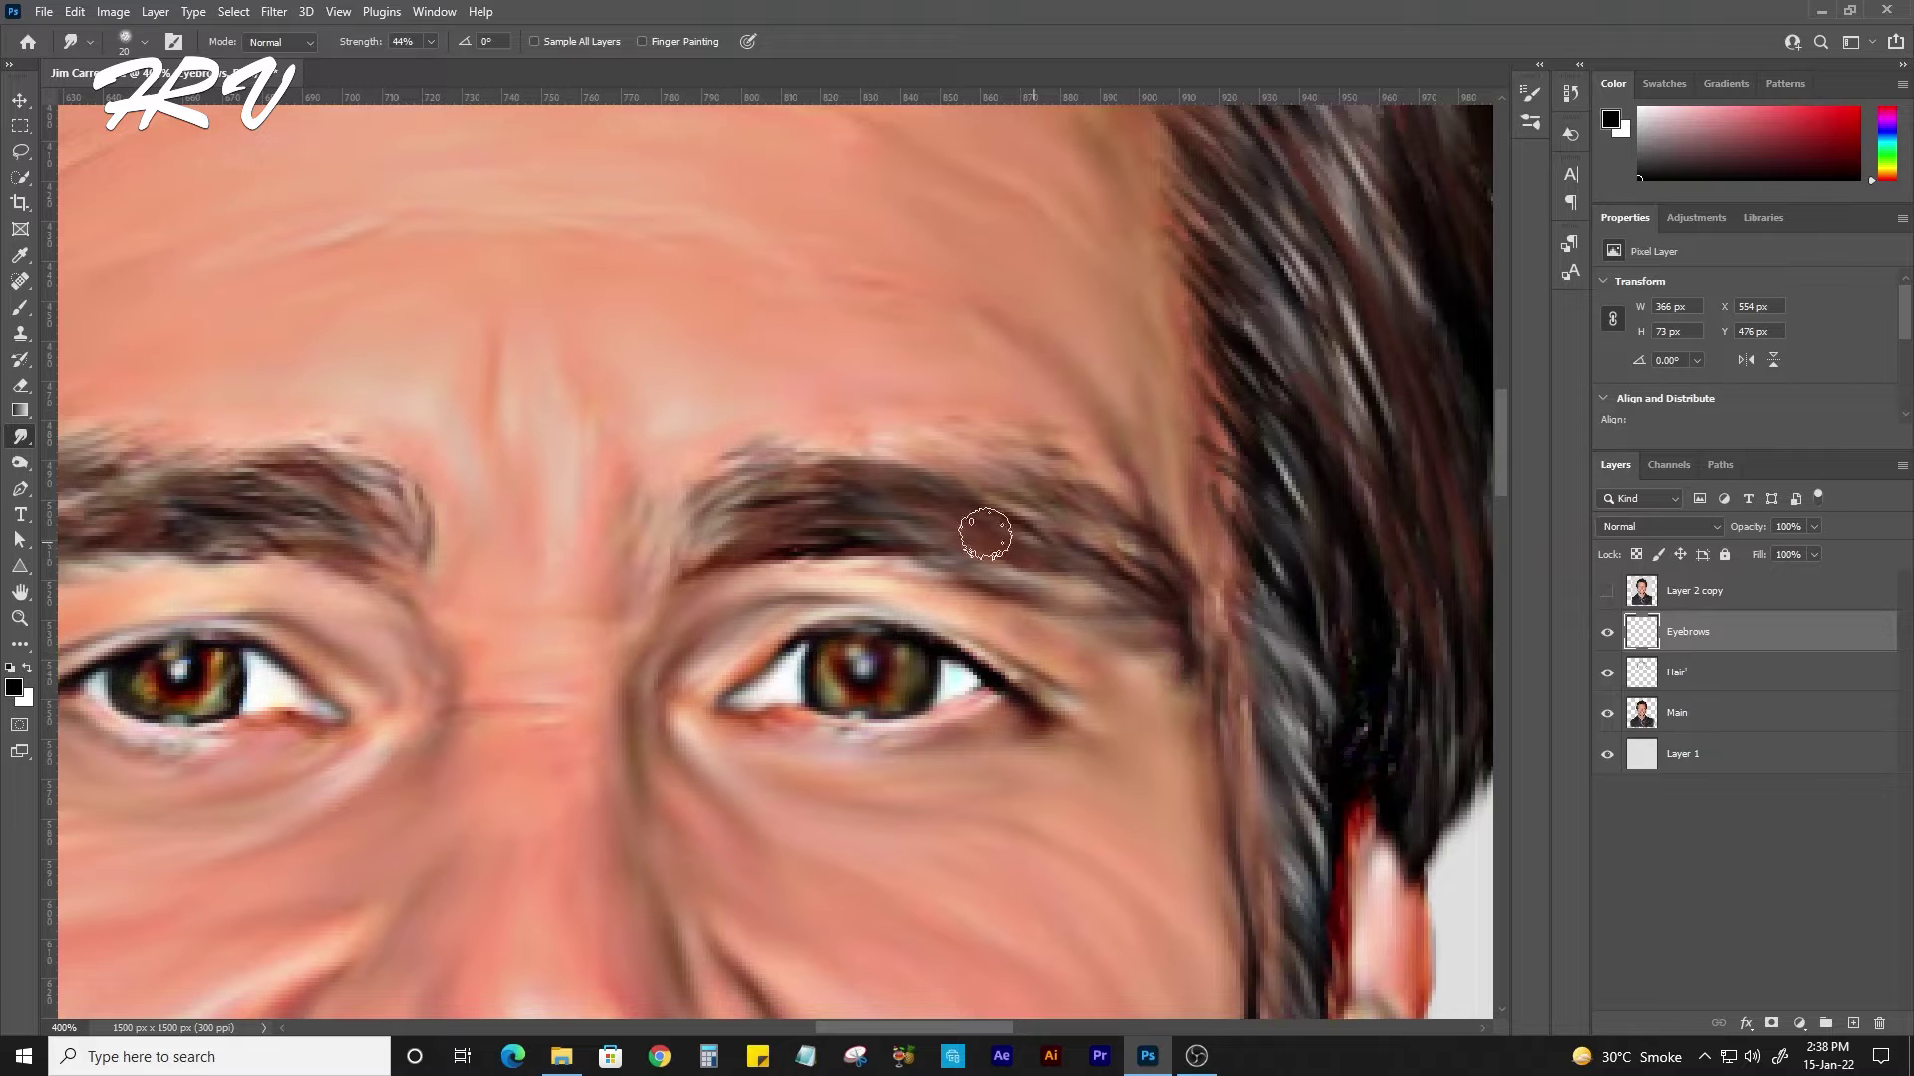
Zoom out and toggle the Eyebrows layer off and on to compare.
{"action": "key", "text": "ctrl+minus"}
{"action": "key", "text": "ctrl+minus"}
{"action": "key", "text": "ctrl+minus"}
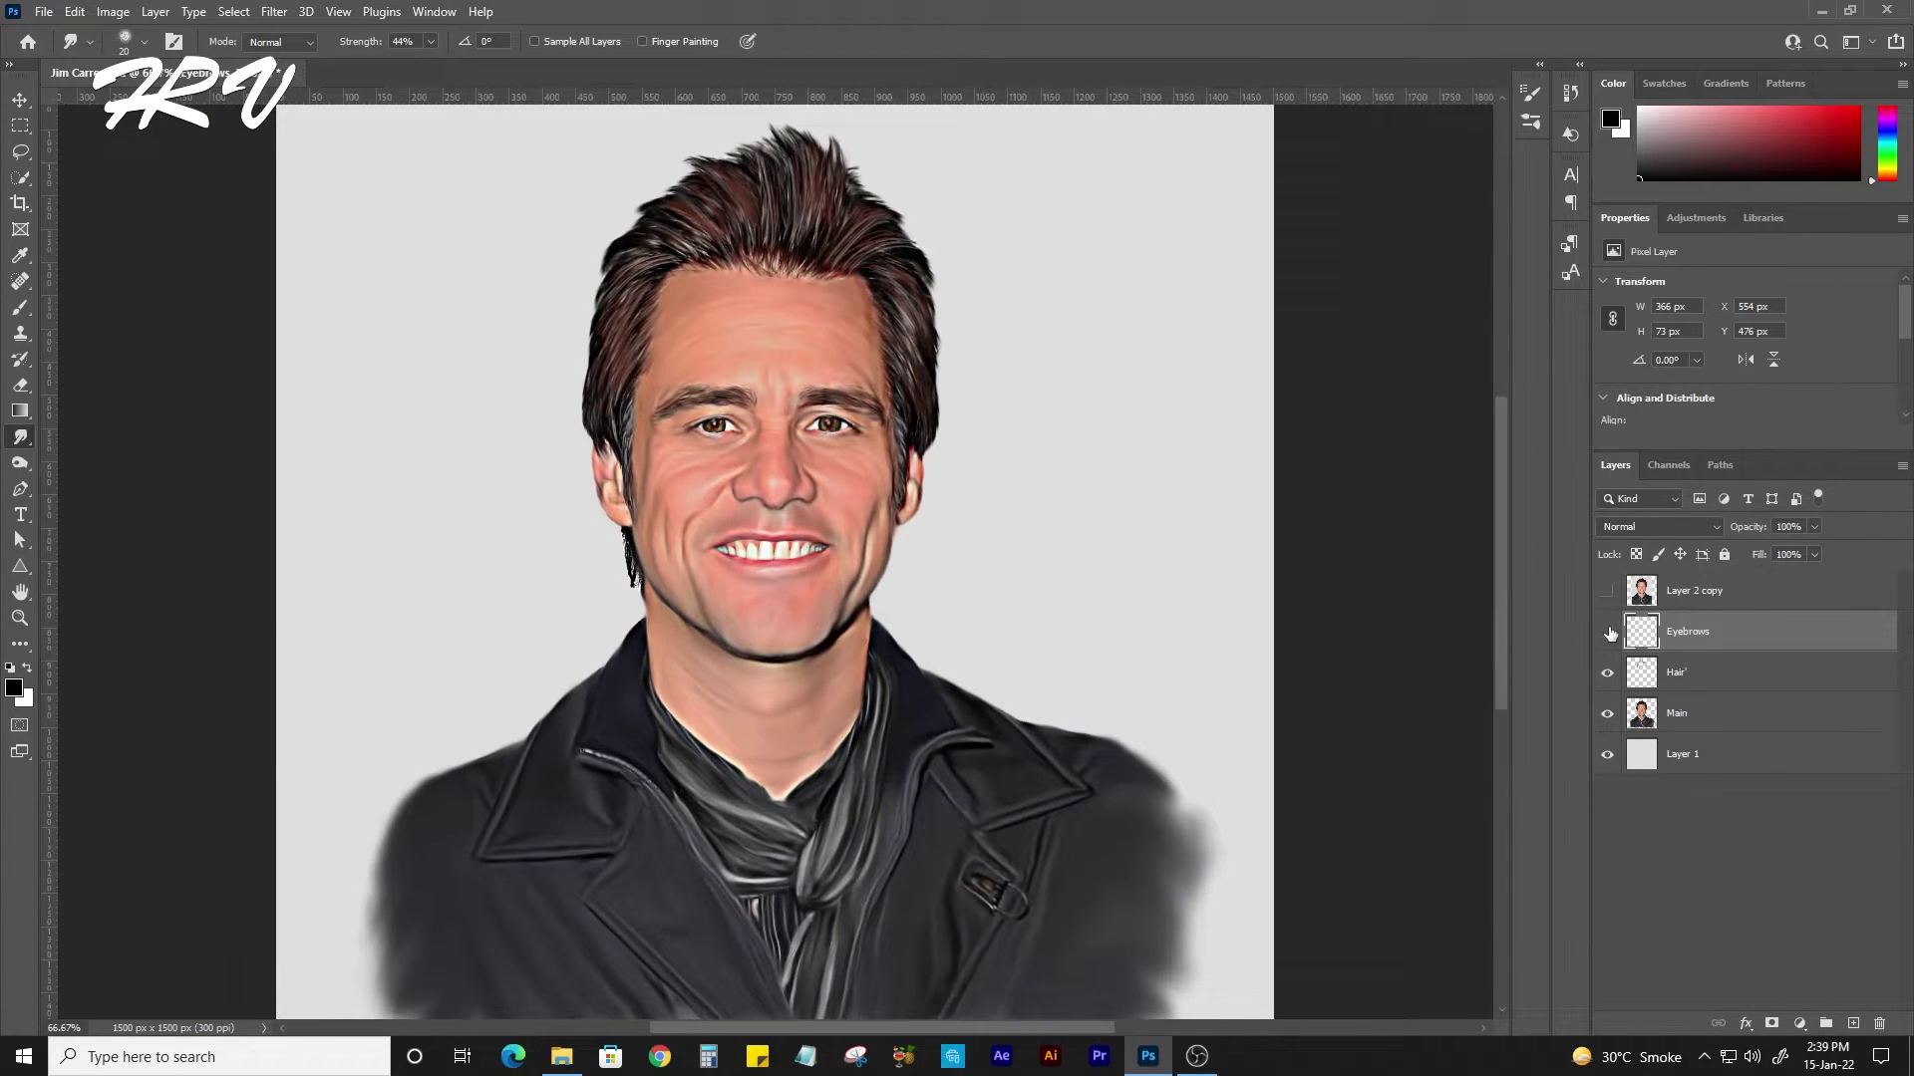
{"action": "left_click", "coordinate": [1608, 634]}
{"action": "left_click", "coordinate": [1608, 634]}
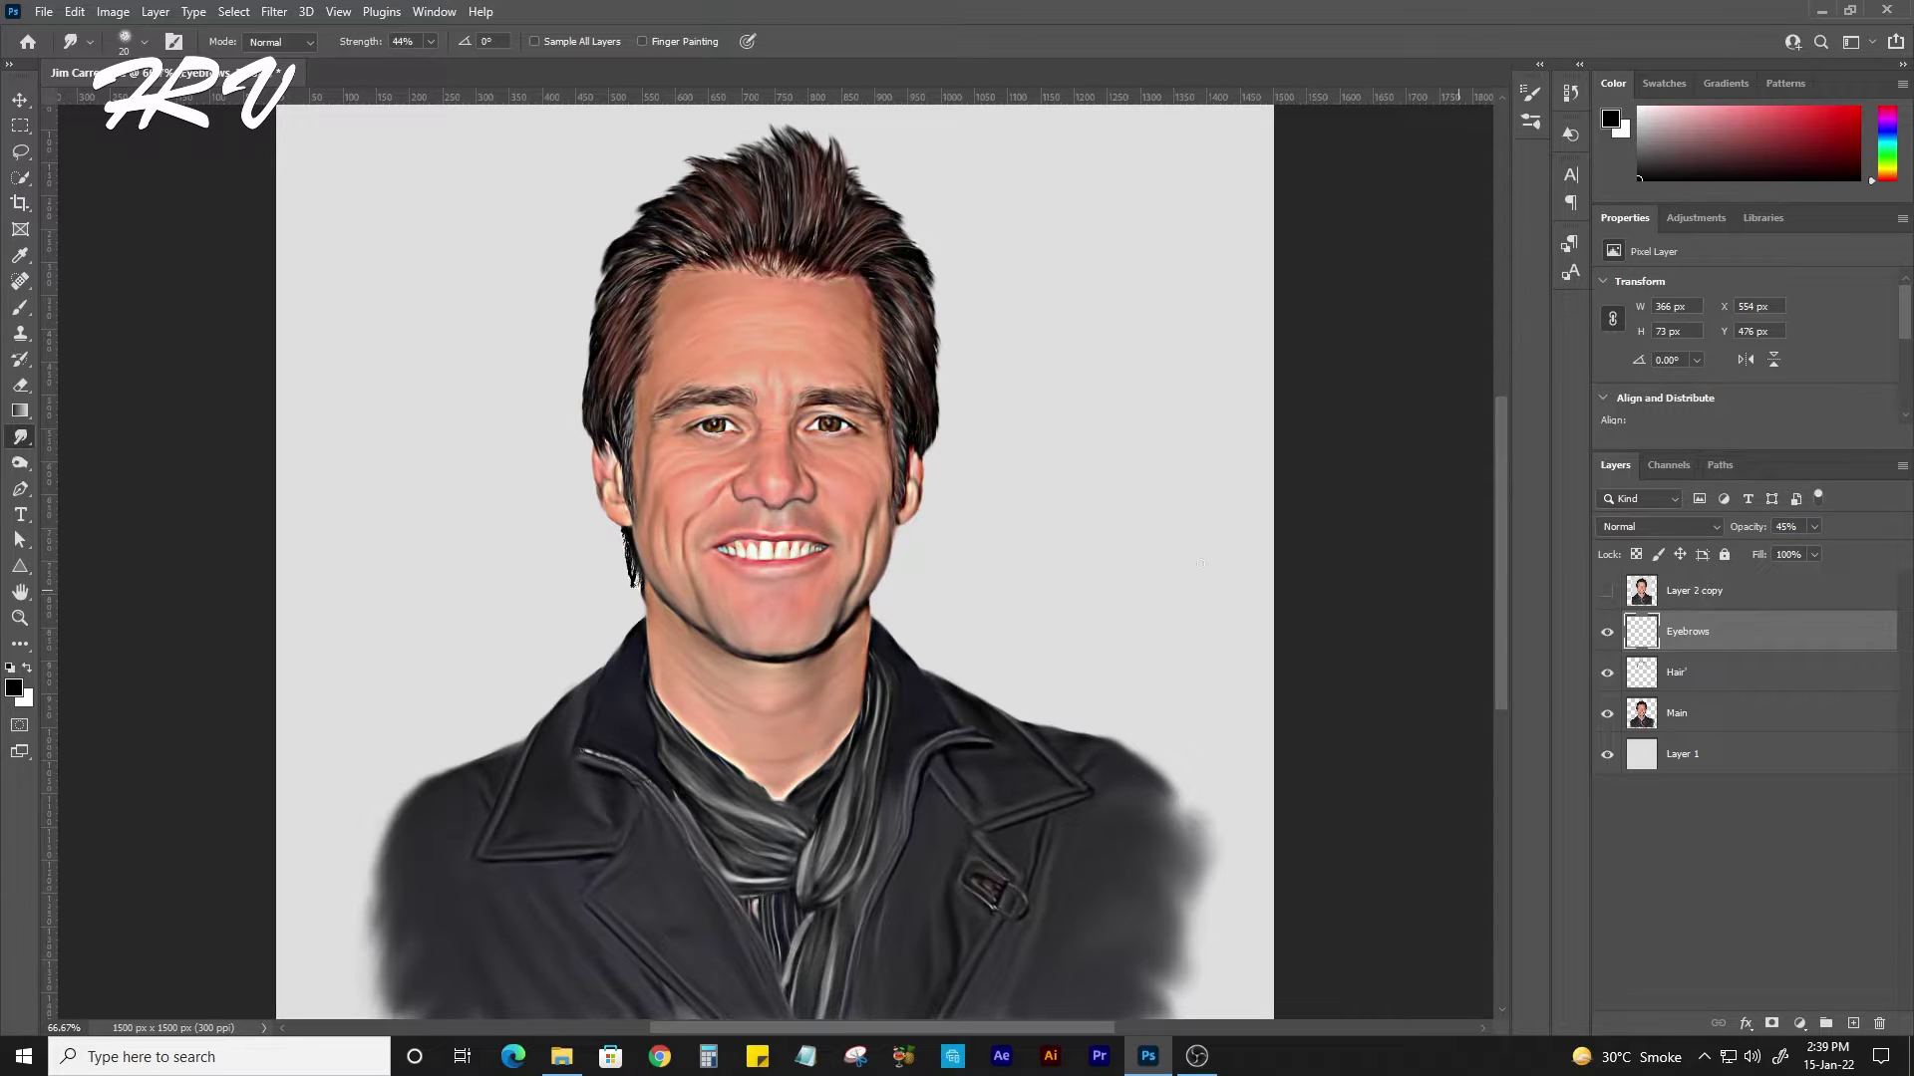
Add a new Skin layer set to Color mode, with the figure's outline selected.
{"action": "key", "text": "v"}
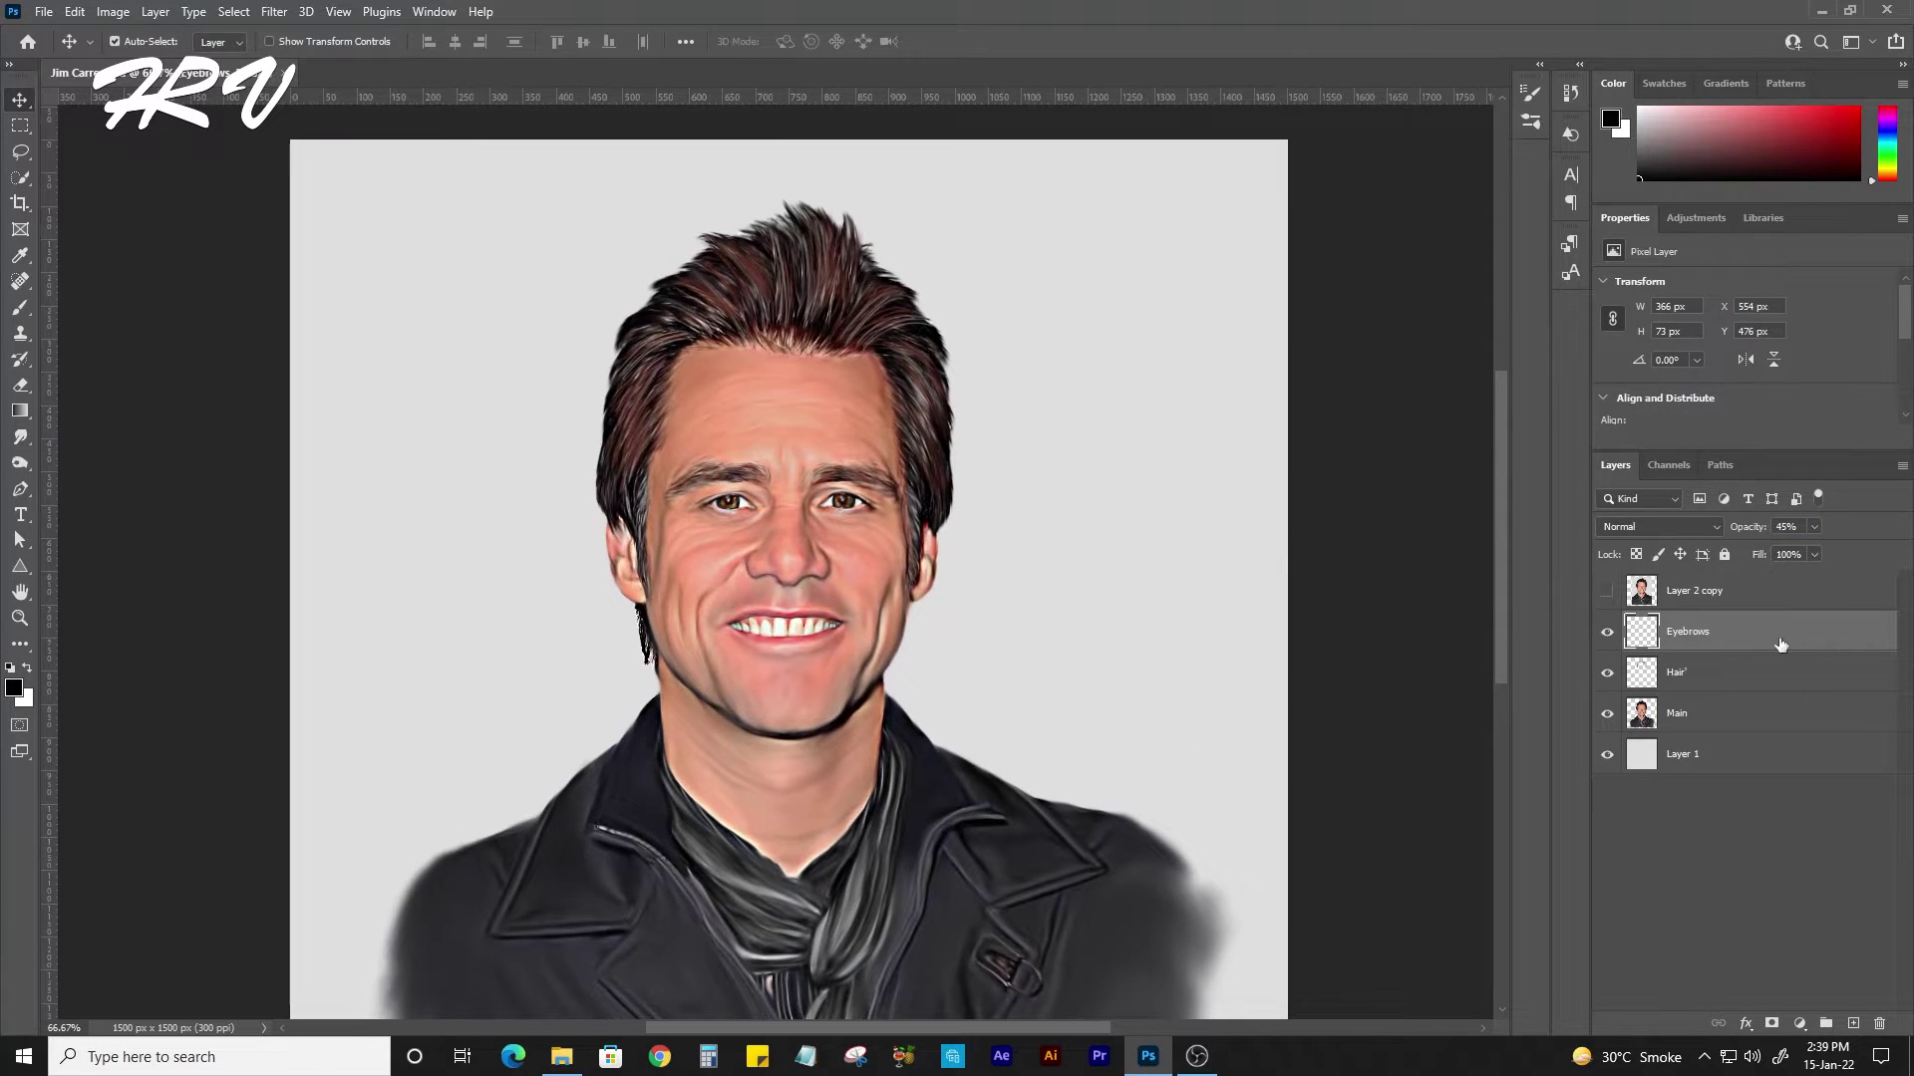
{"action": "left_click", "coordinate": [1853, 1023]}
{"action": "type", "text": "Skin"}
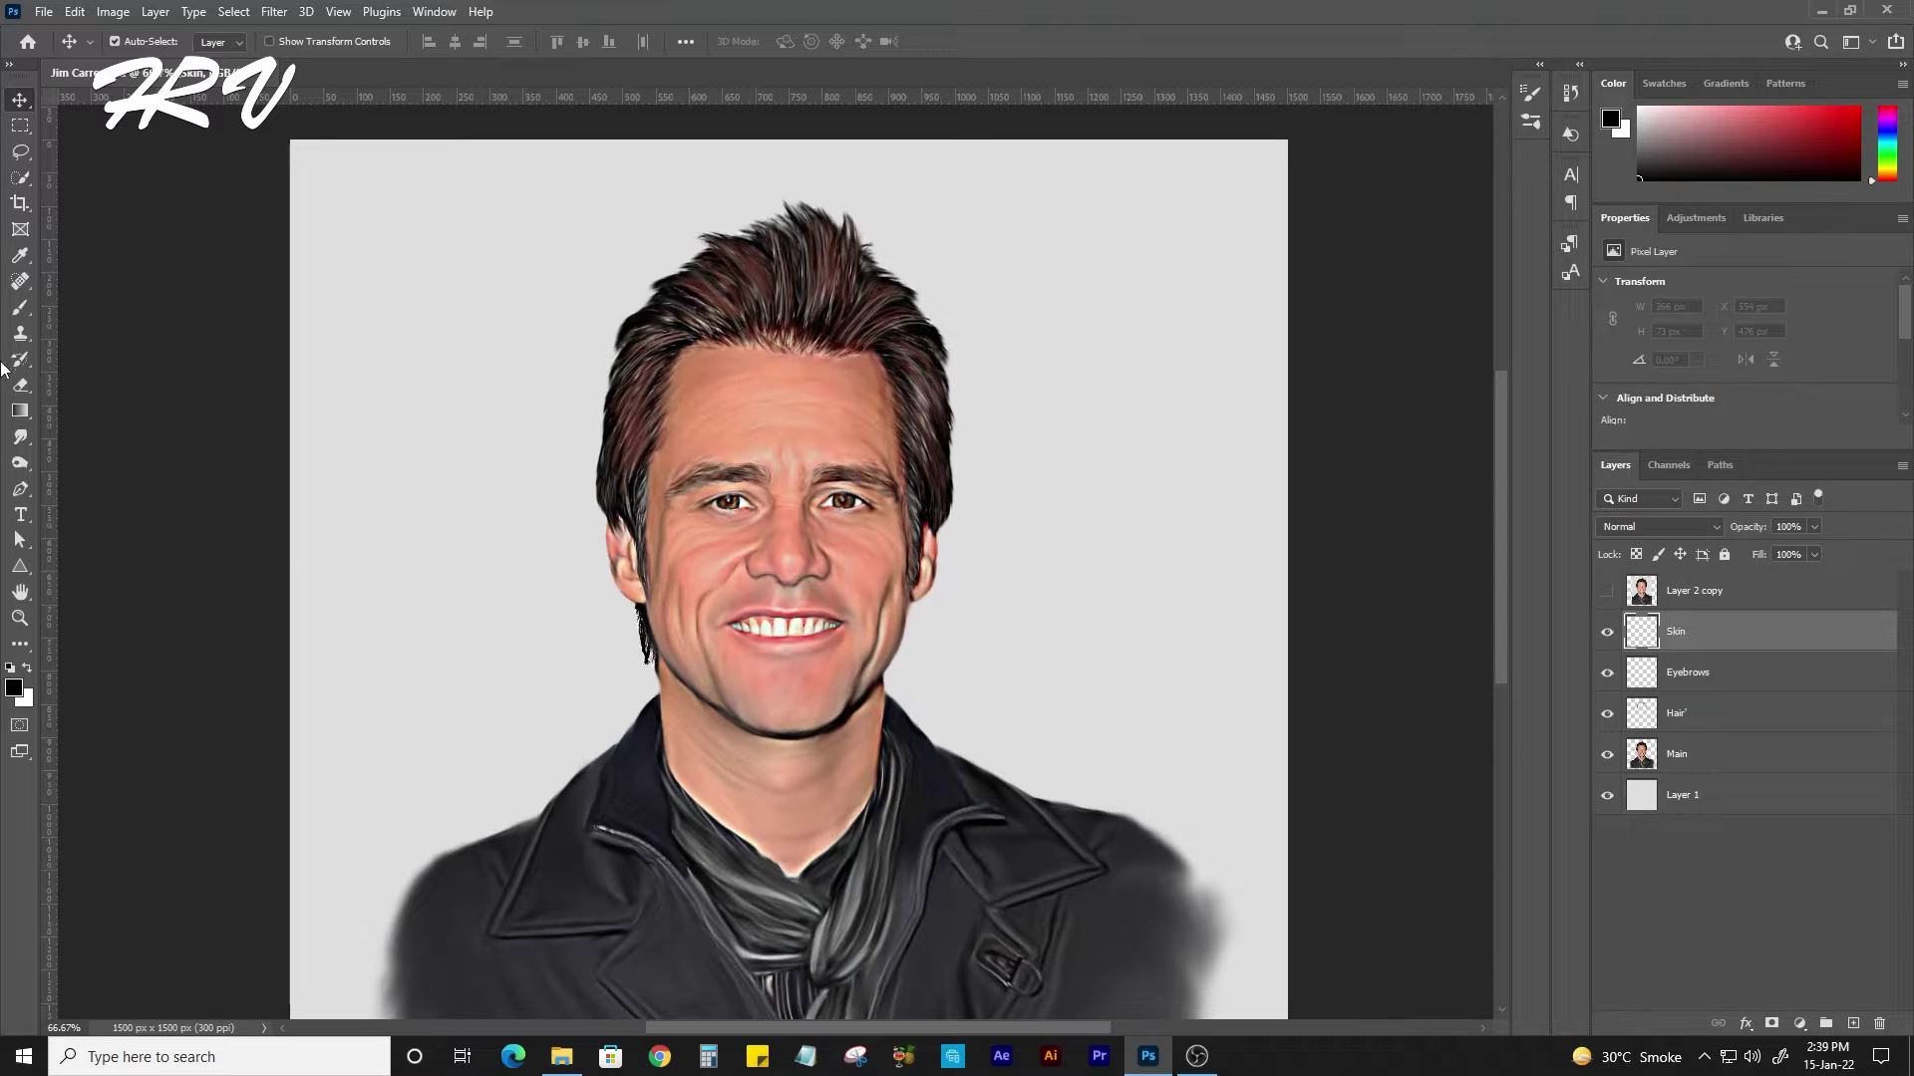
{"action": "left_click", "coordinate": [20, 308]}
{"action": "left_click", "coordinate": [1642, 760], "text": "ctrl"}
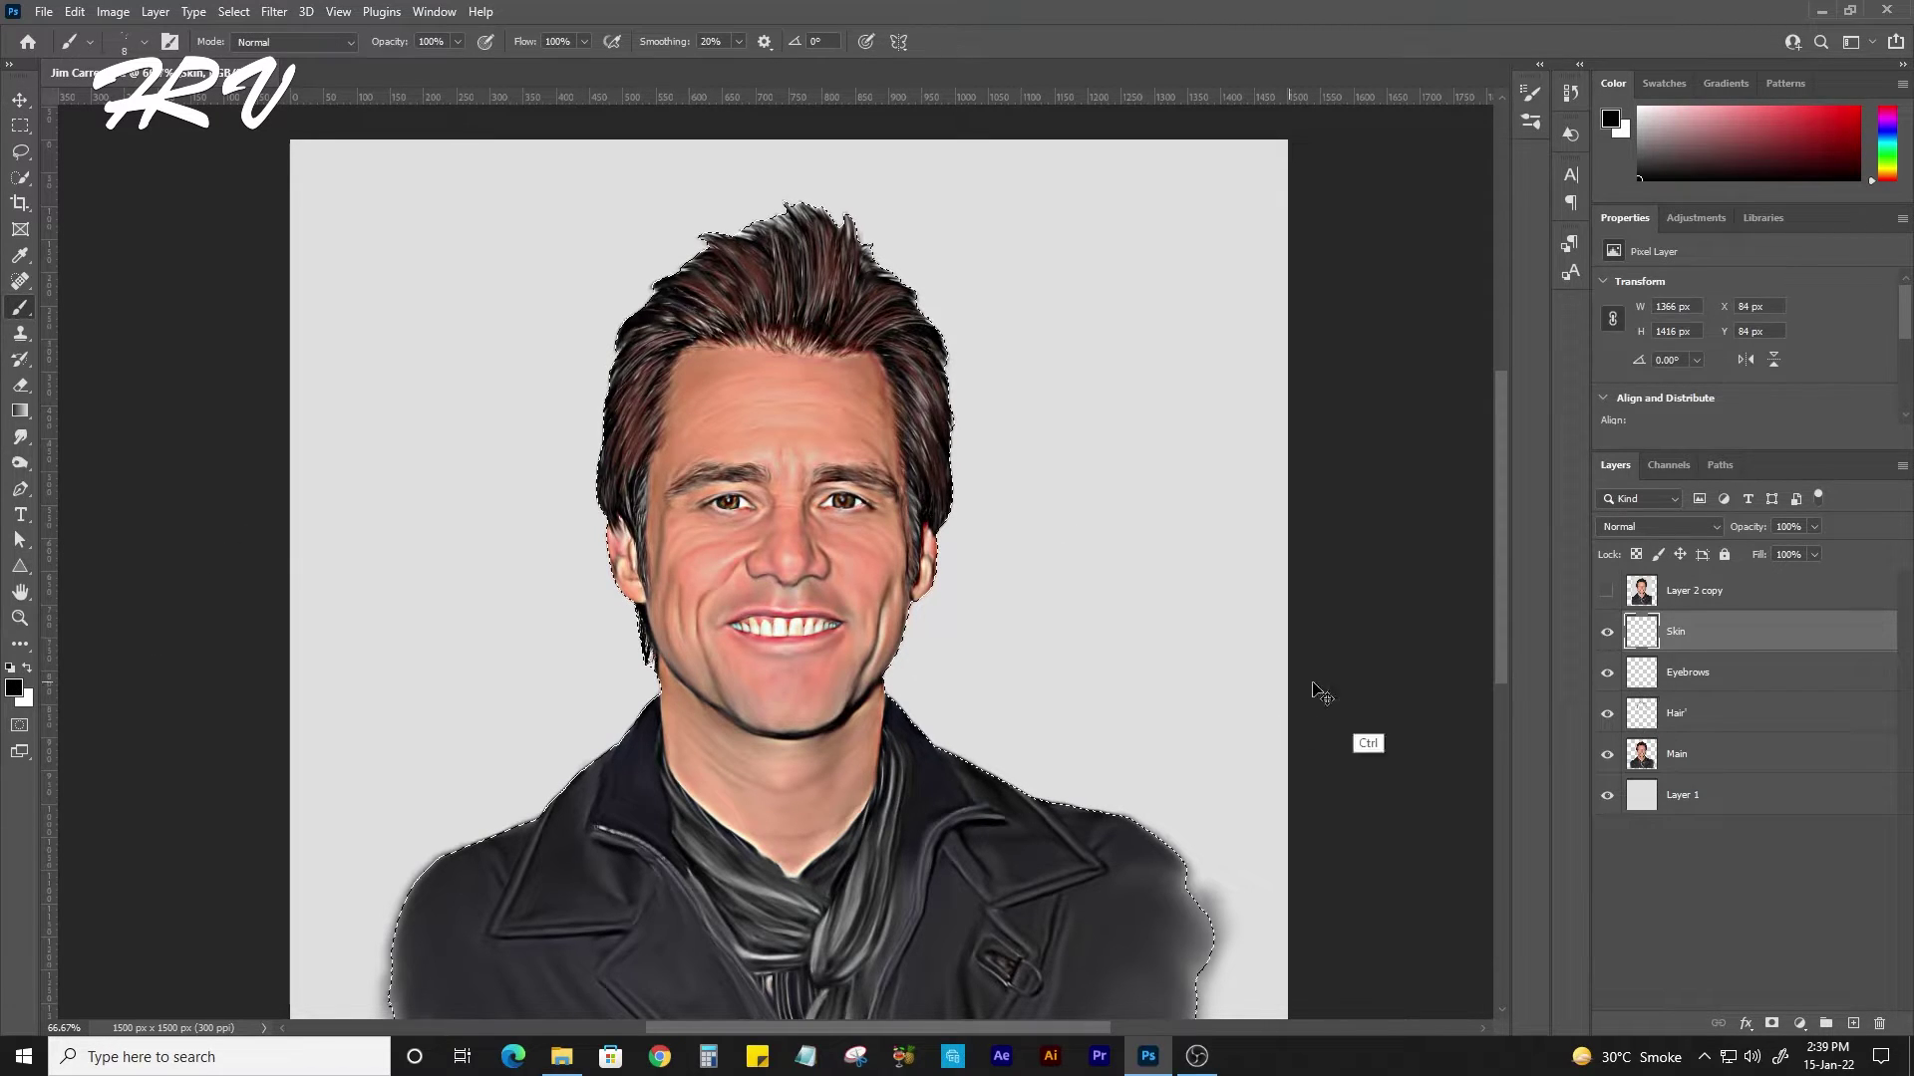
{"action": "left_click", "coordinate": [1660, 526]}
Pick a pink-red painting colour and a soft round brush tip.
{"action": "left_click", "coordinate": [12, 686]}
{"action": "left_click_drag", "start_coordinate": [1269, 460], "coordinate": [1254, 457]}
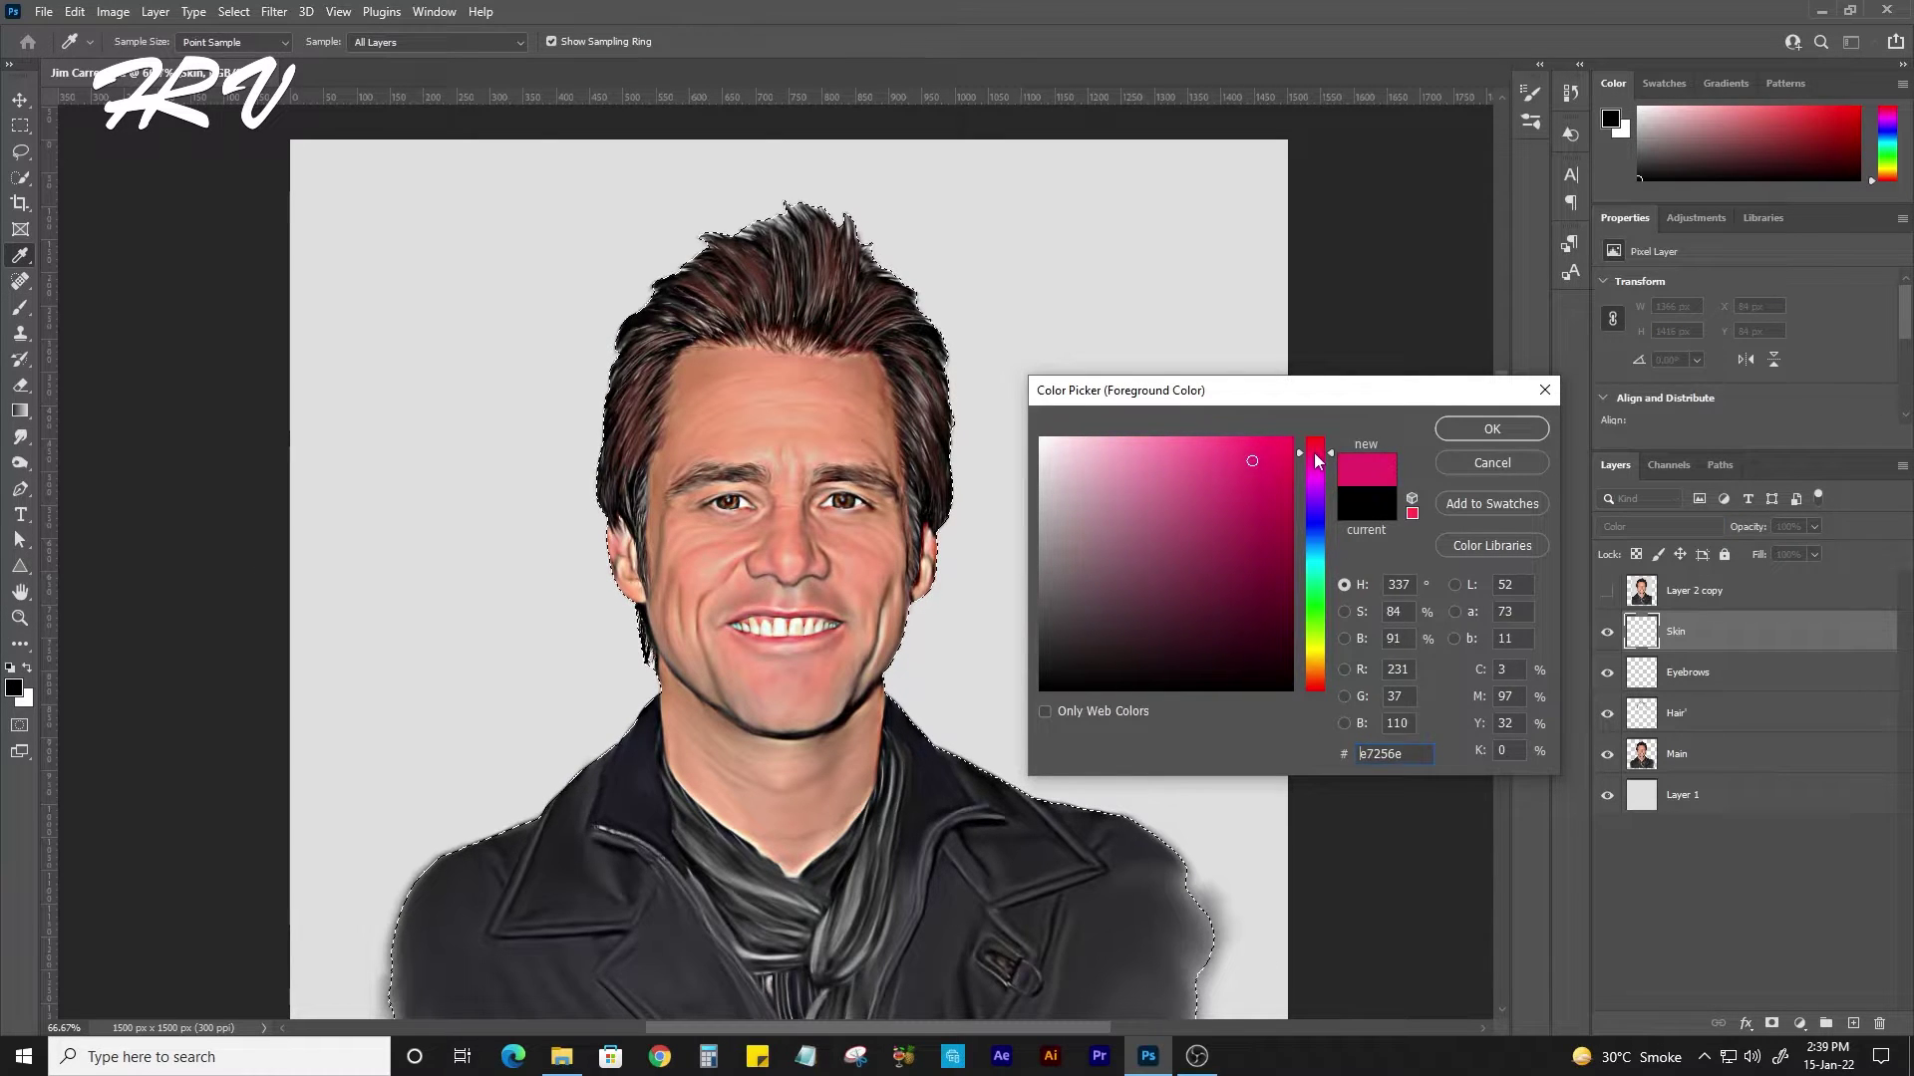
{"action": "left_click", "coordinate": [1475, 428]}
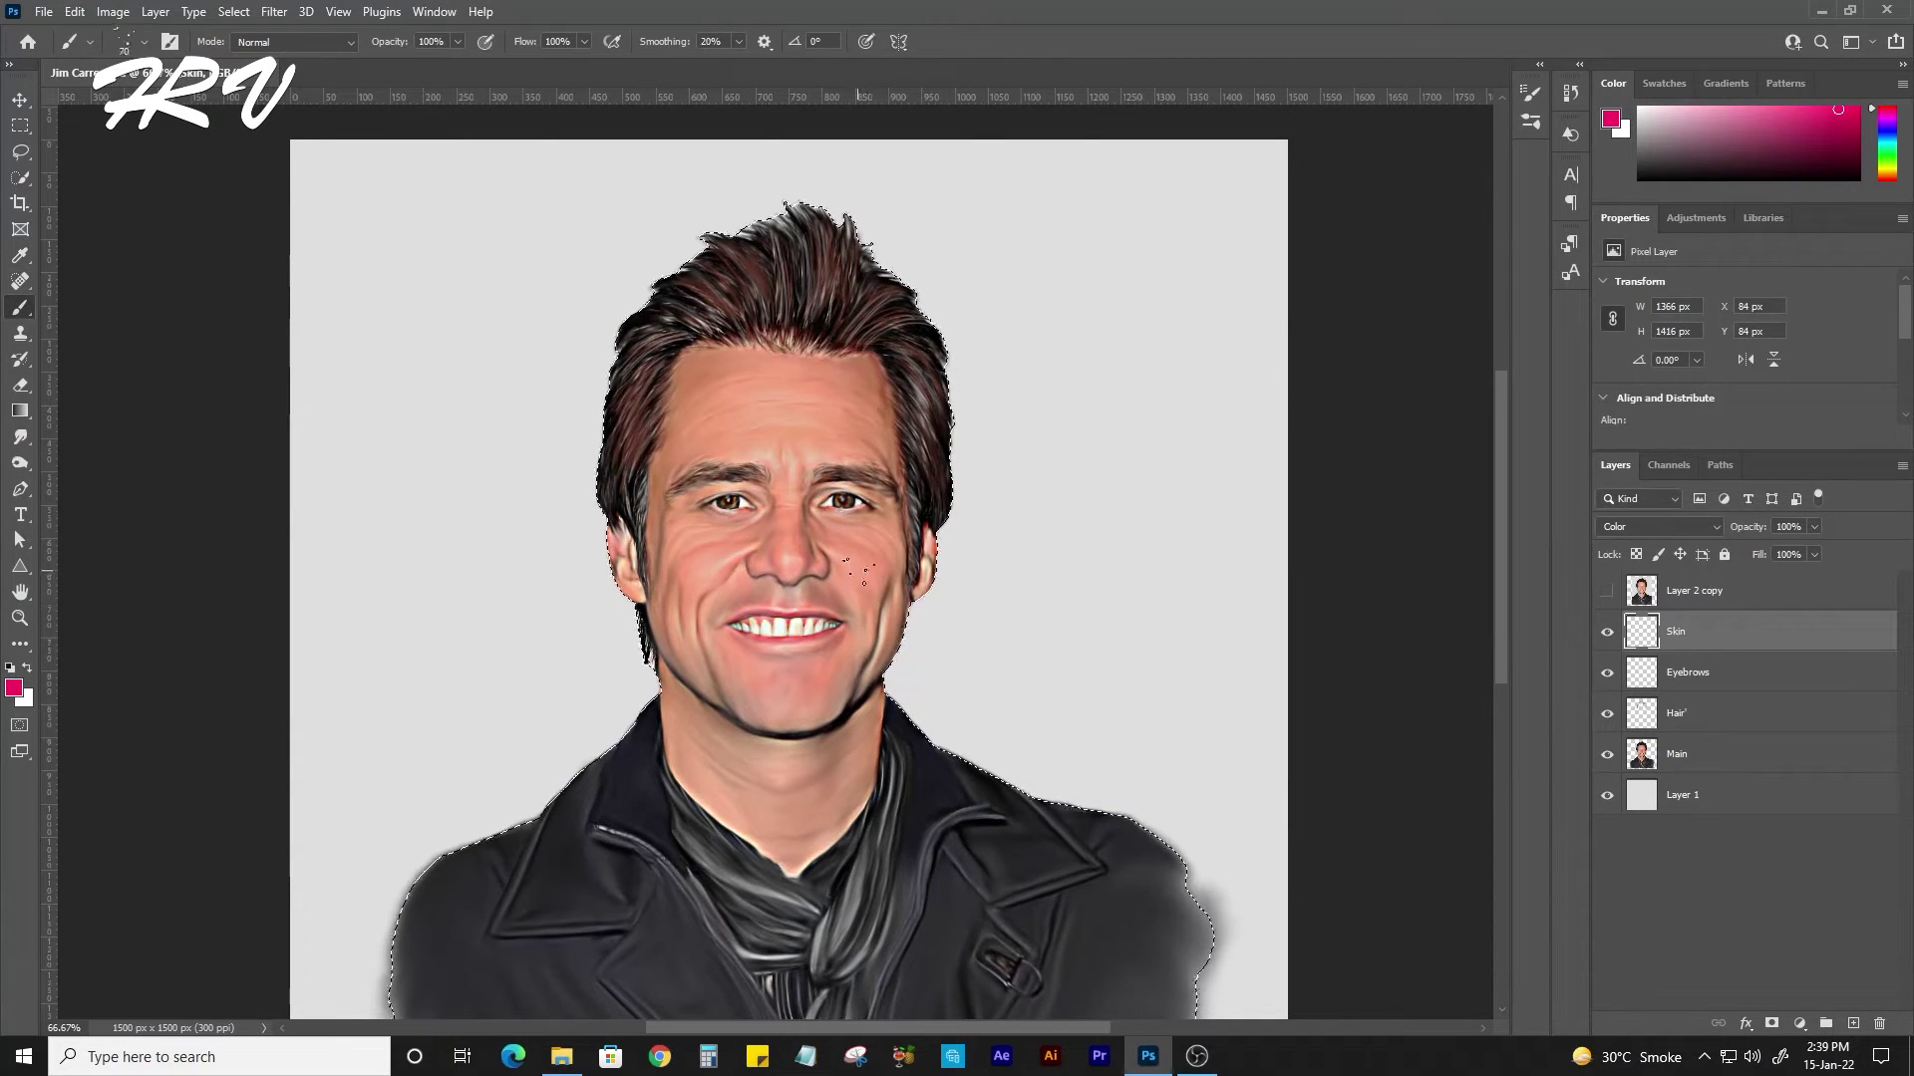
{"action": "left_click", "coordinate": [1531, 93]}
{"action": "left_click", "coordinate": [1274, 126]}
{"action": "left_click", "coordinate": [1531, 92]}
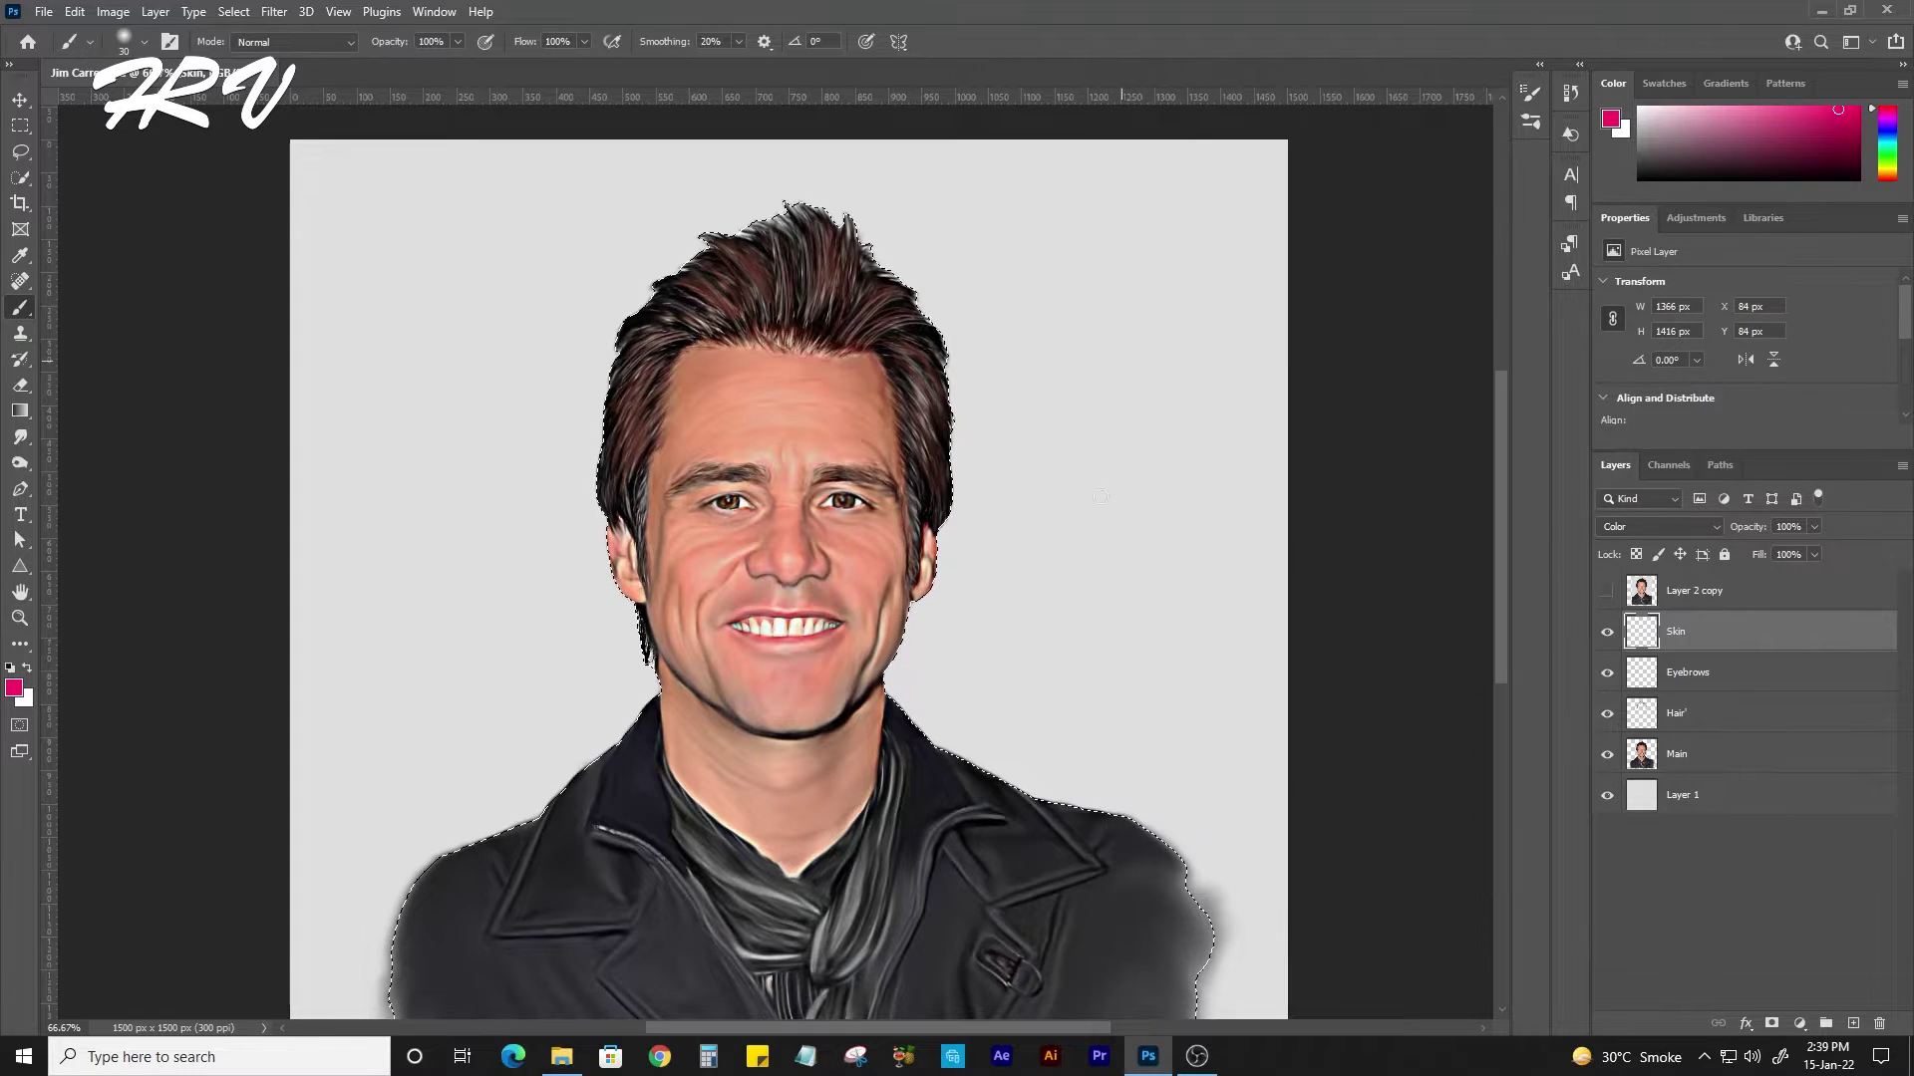
Shift the colour to red, flush the right cheek, and lower brush strength to 71%.
{"action": "left_click", "coordinate": [14, 687]}
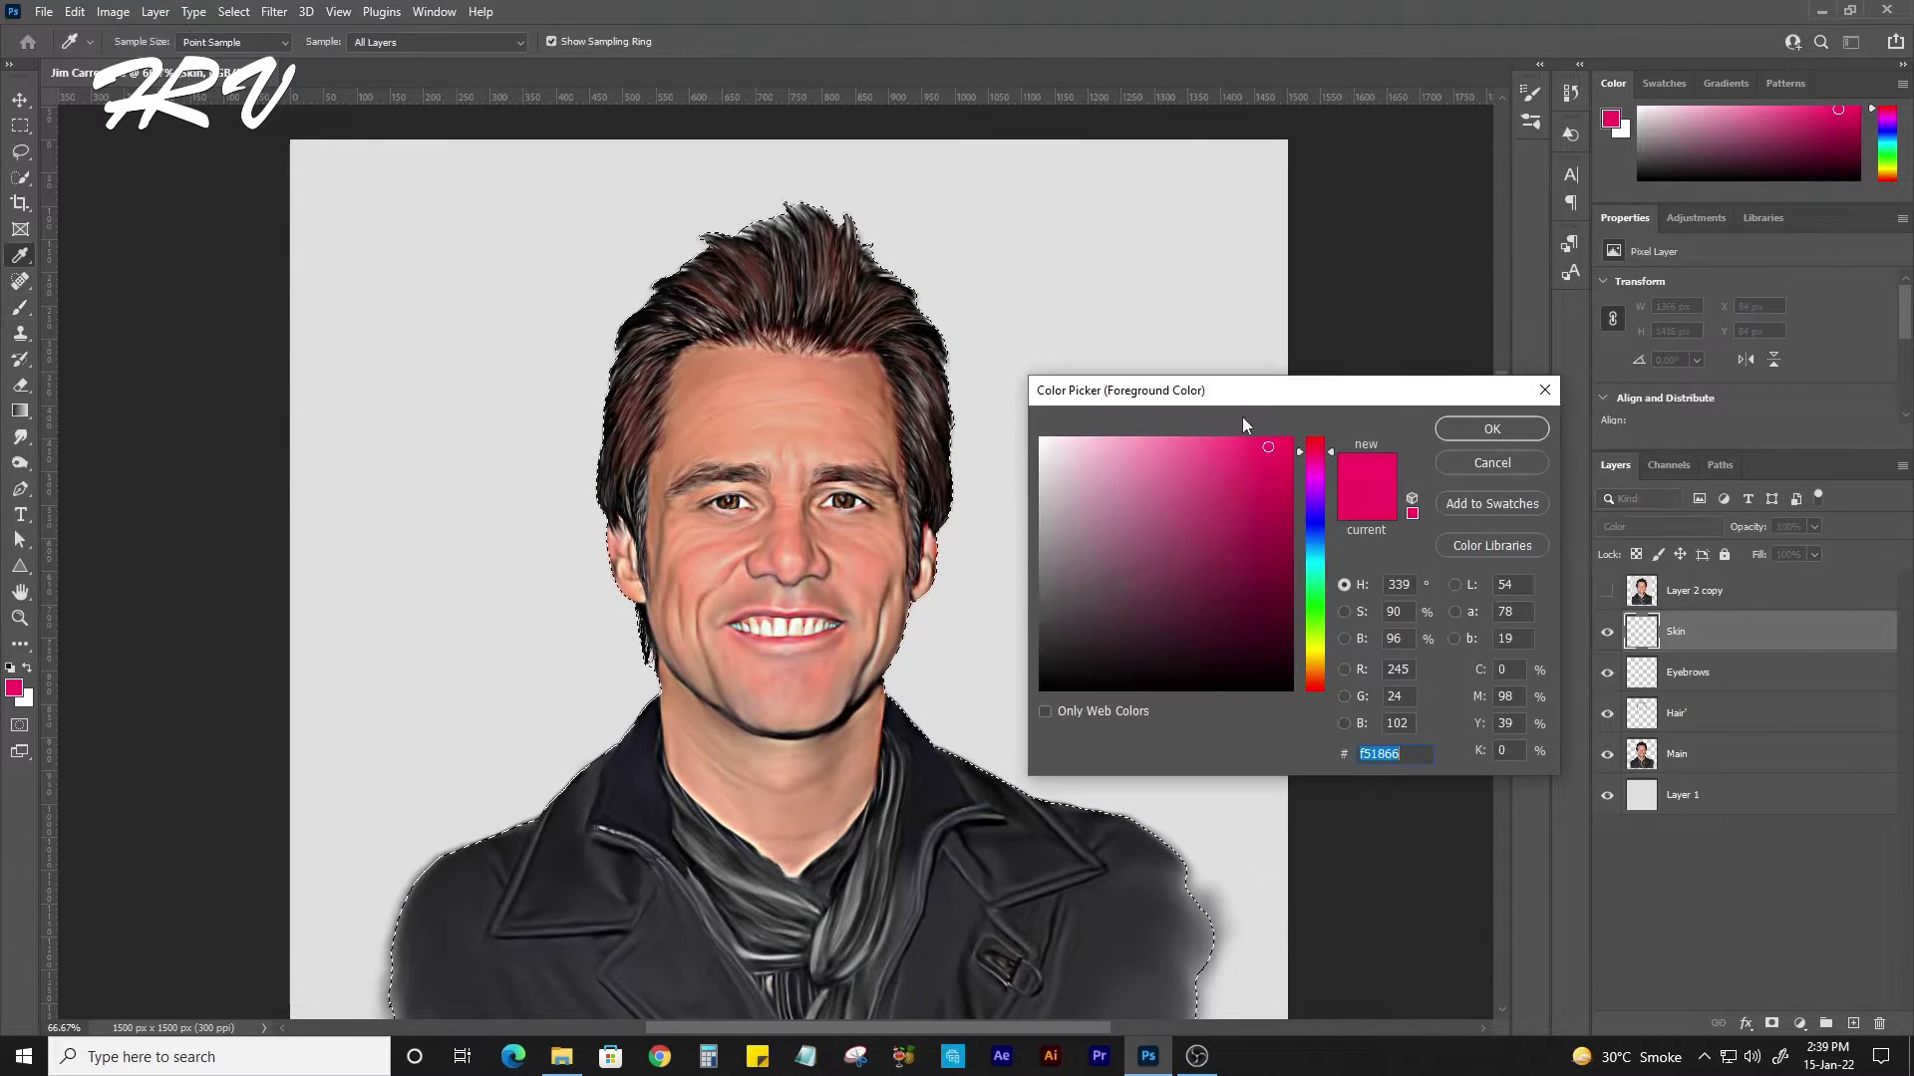
{"action": "left_click", "coordinate": [1311, 456]}
{"action": "left_click", "coordinate": [1475, 428]}
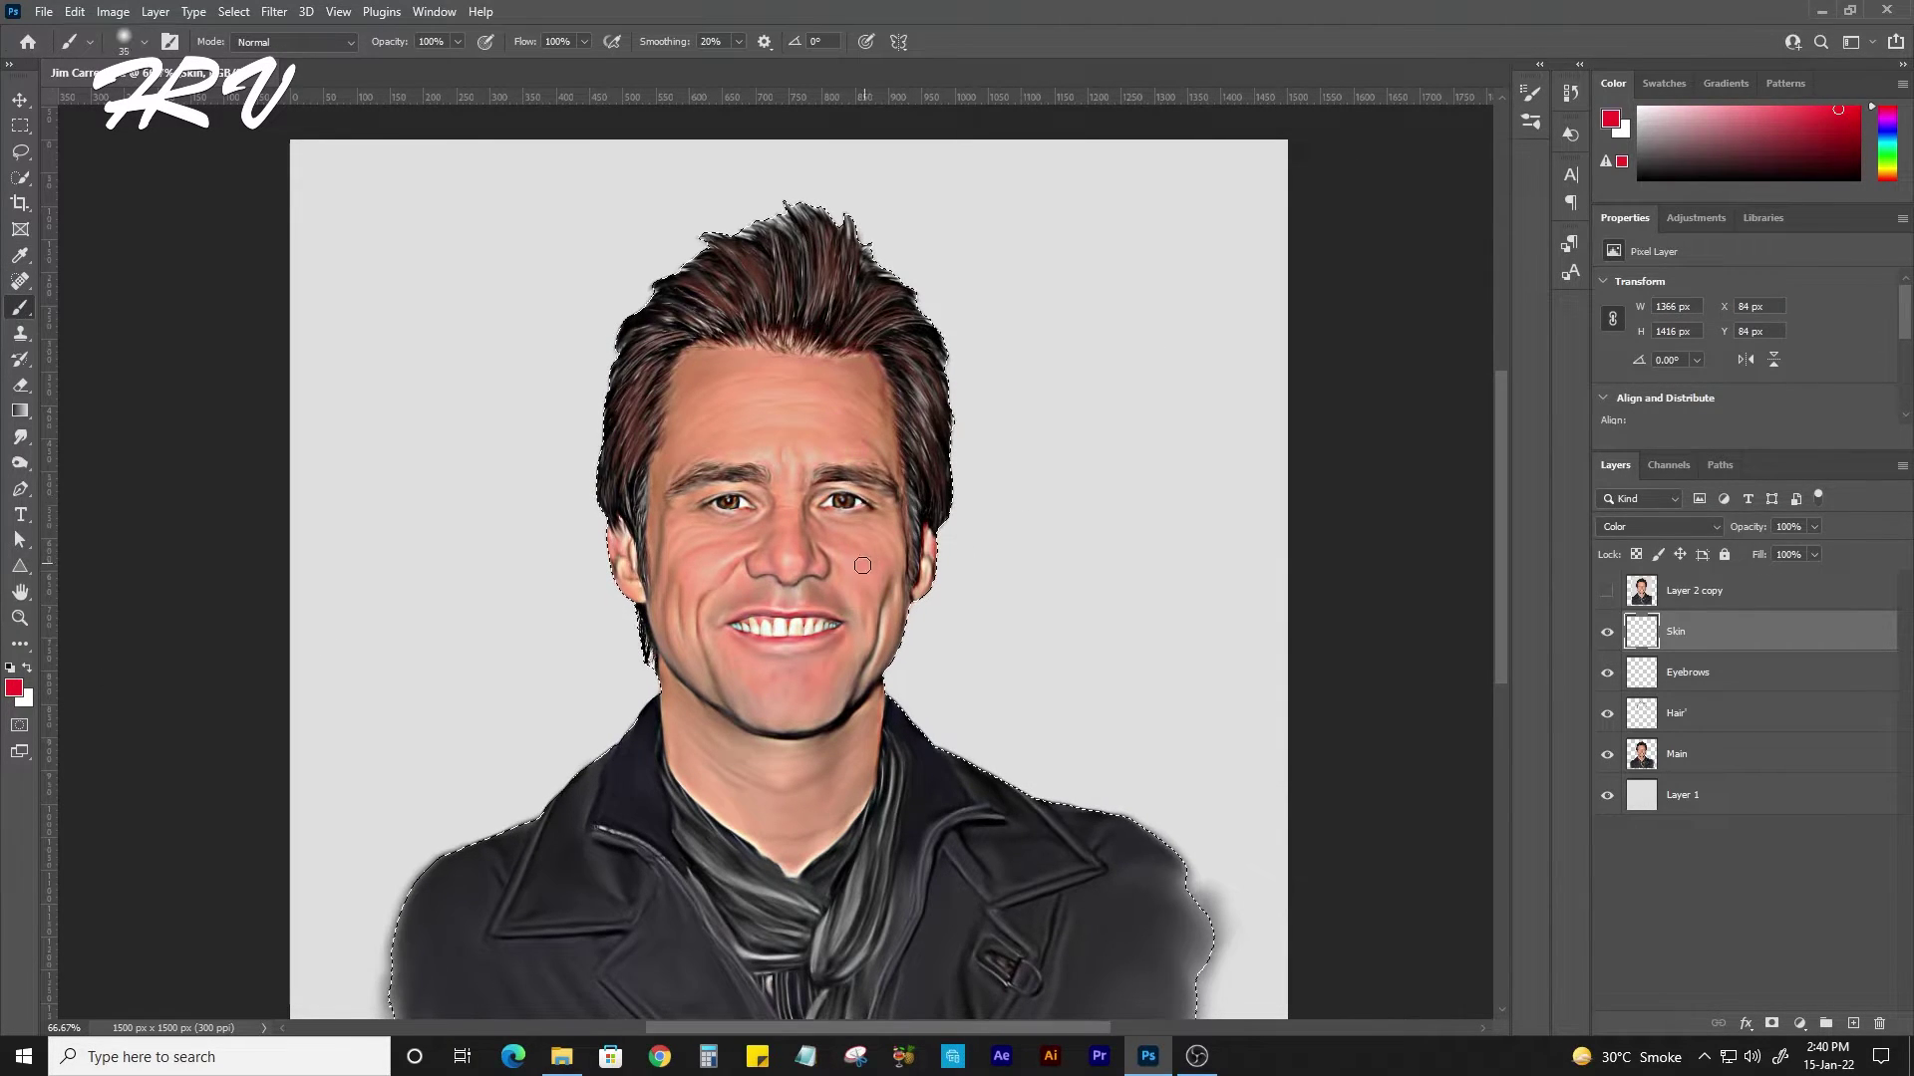
{"action": "left_click_drag", "start_coordinate": [856, 556], "coordinate": [897, 603]}
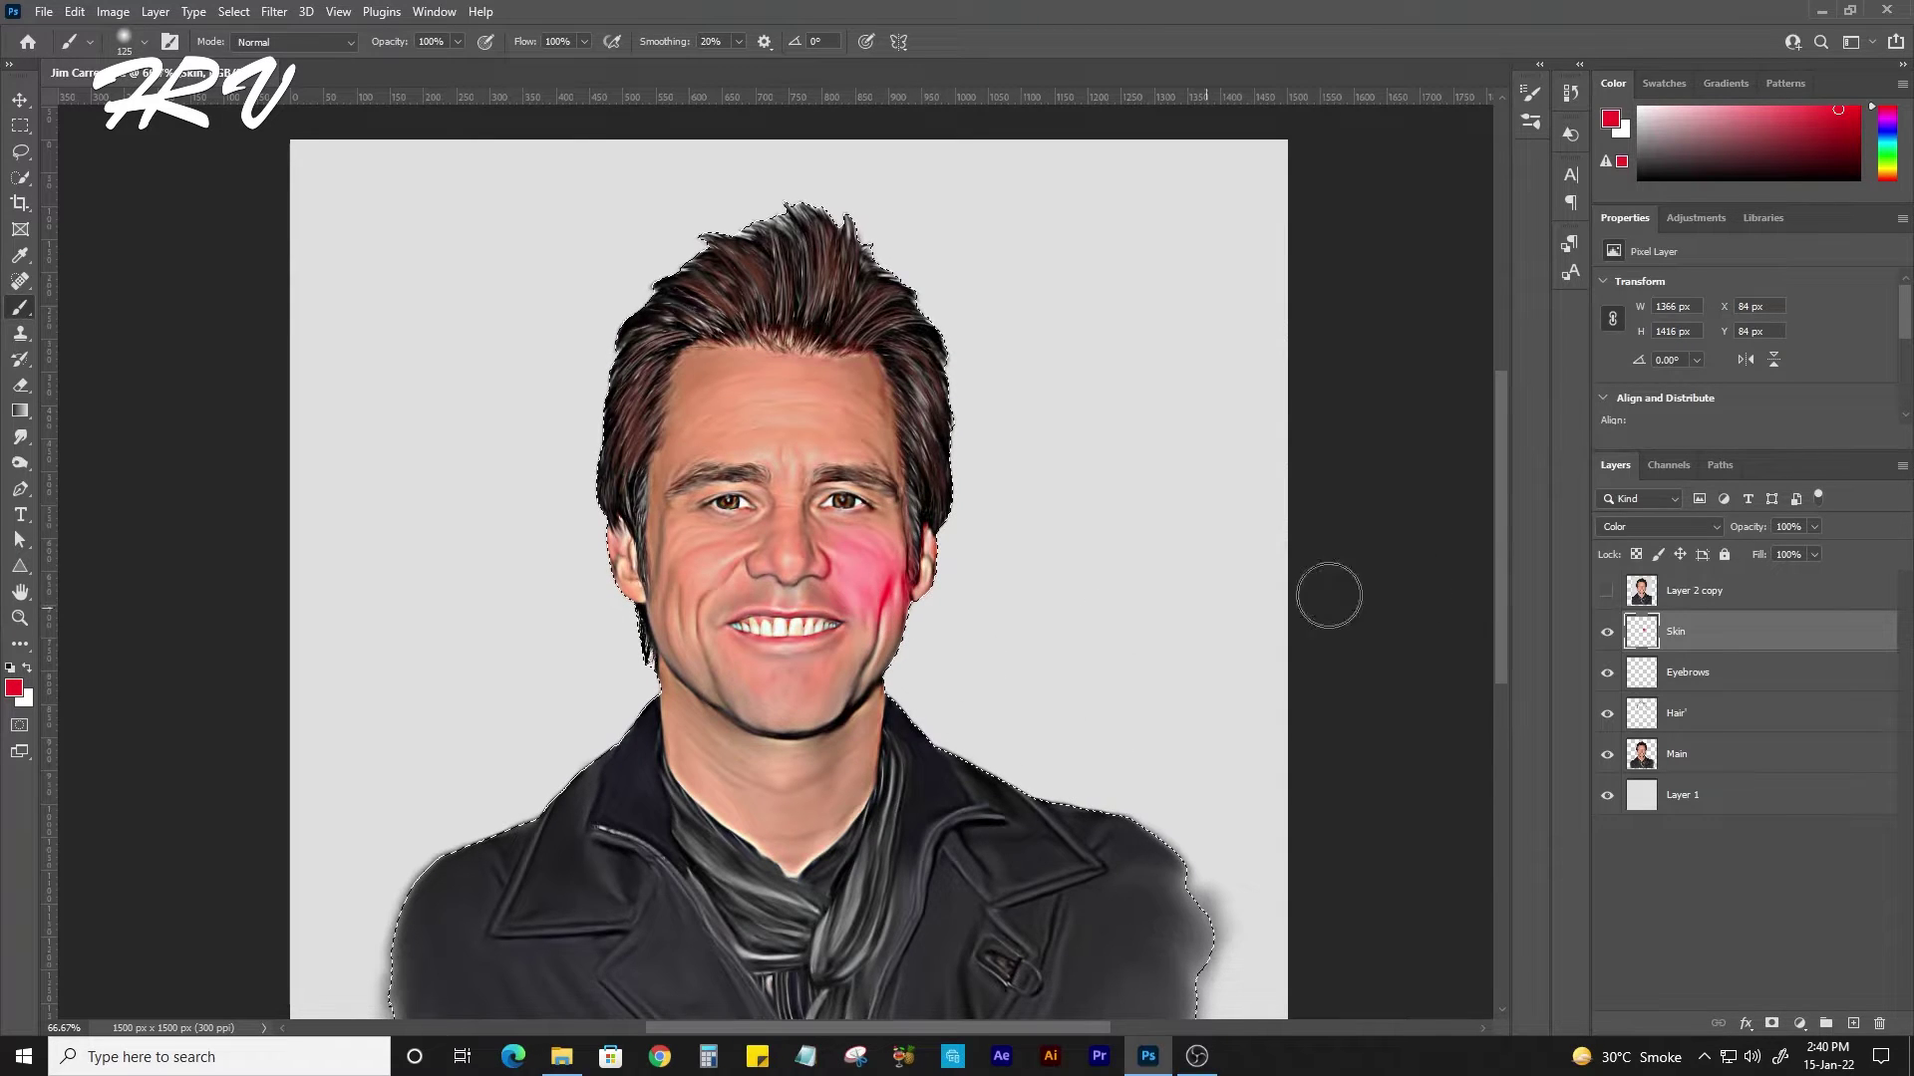
{"action": "mouse_move", "coordinate": [1750, 526]}
{"action": "left_mouse_down"}
{"action": "mouse_move", "coordinate": [1707, 555]}
{"action": "mouse_move", "coordinate": [1734, 548]}
{"action": "left_mouse_up"}
{"action": "key", "text": "bracketleft"}
{"action": "key", "text": "bracketleft"}
{"action": "key", "text": "bracketleft"}
{"action": "left_click_drag", "start_coordinate": [393, 42], "coordinate": [359, 45]}
Clear the figure selection and check the Skin tint on the face.
{"action": "key", "text": "ctrl+minus"}
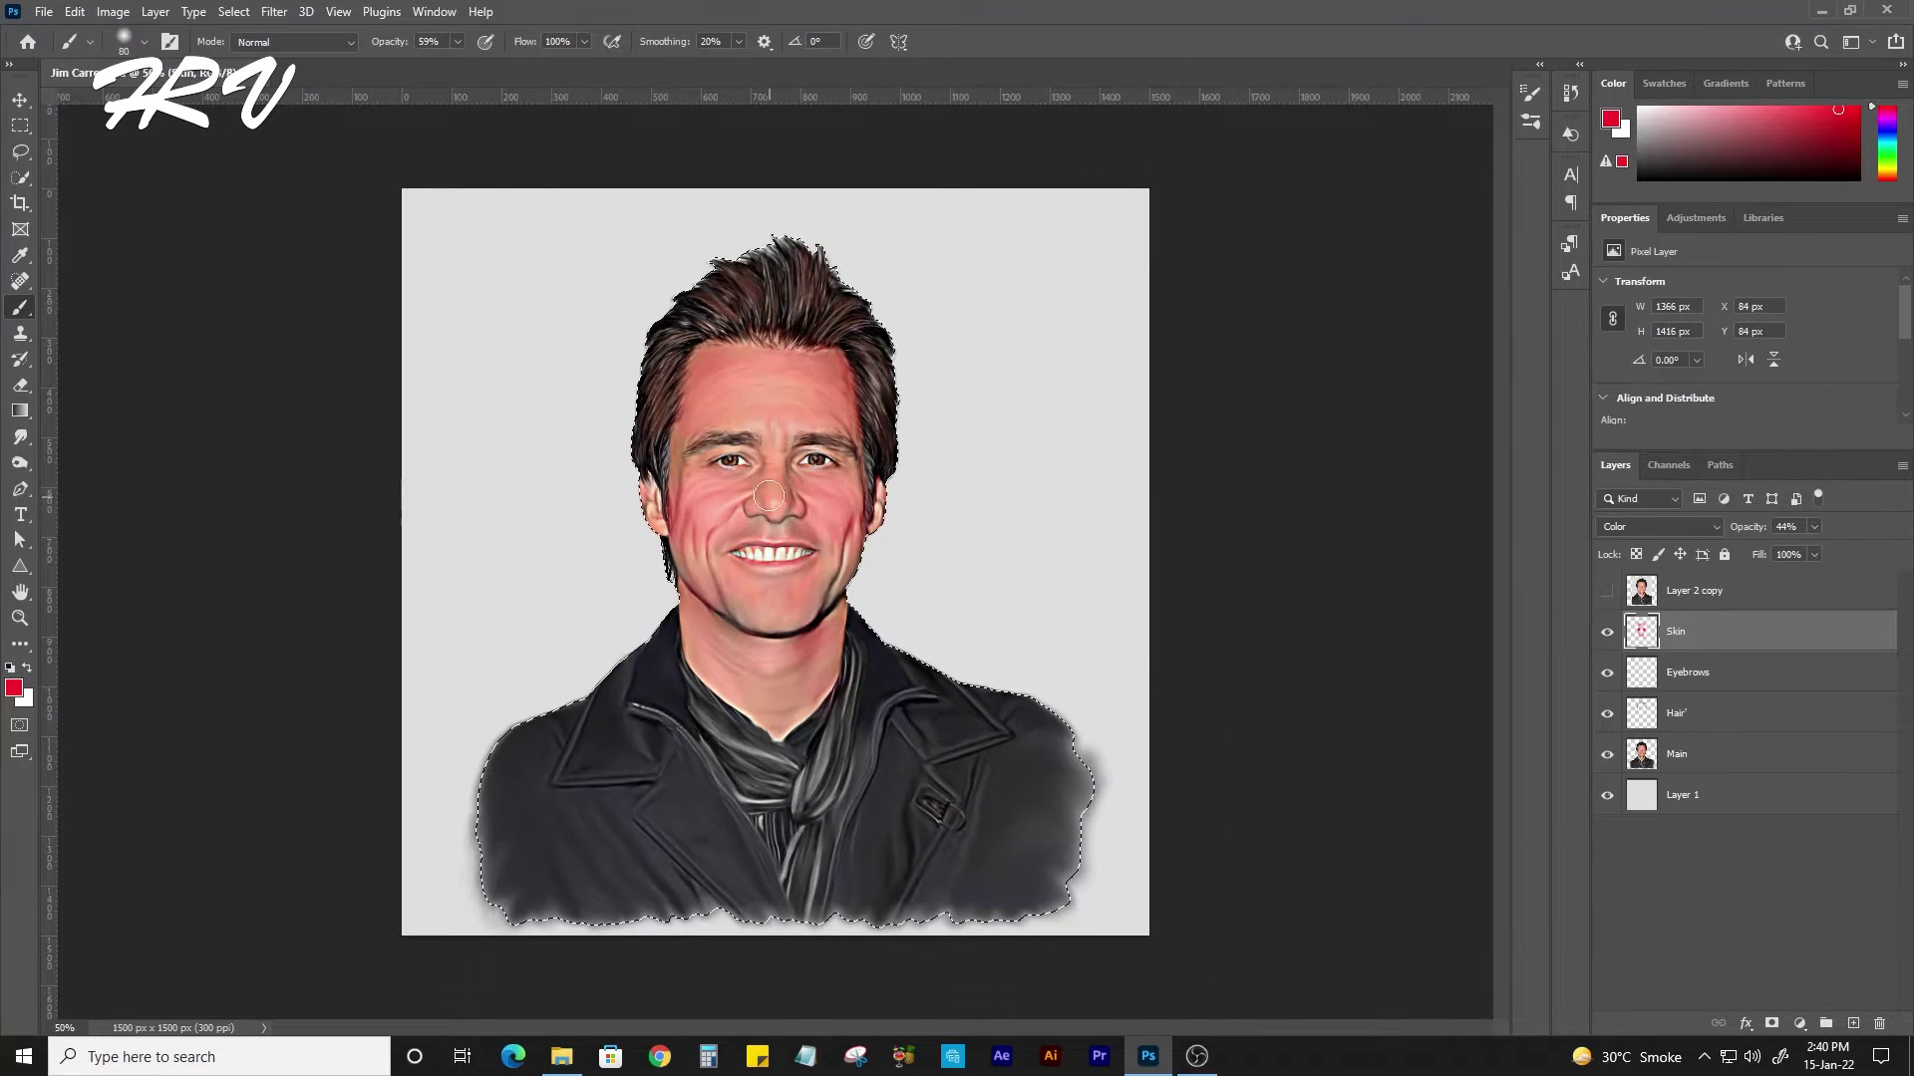
{"action": "key", "text": "ctrl+d"}
{"action": "key", "text": "ctrl+plus"}
{"action": "key", "text": "ctrl+plus"}
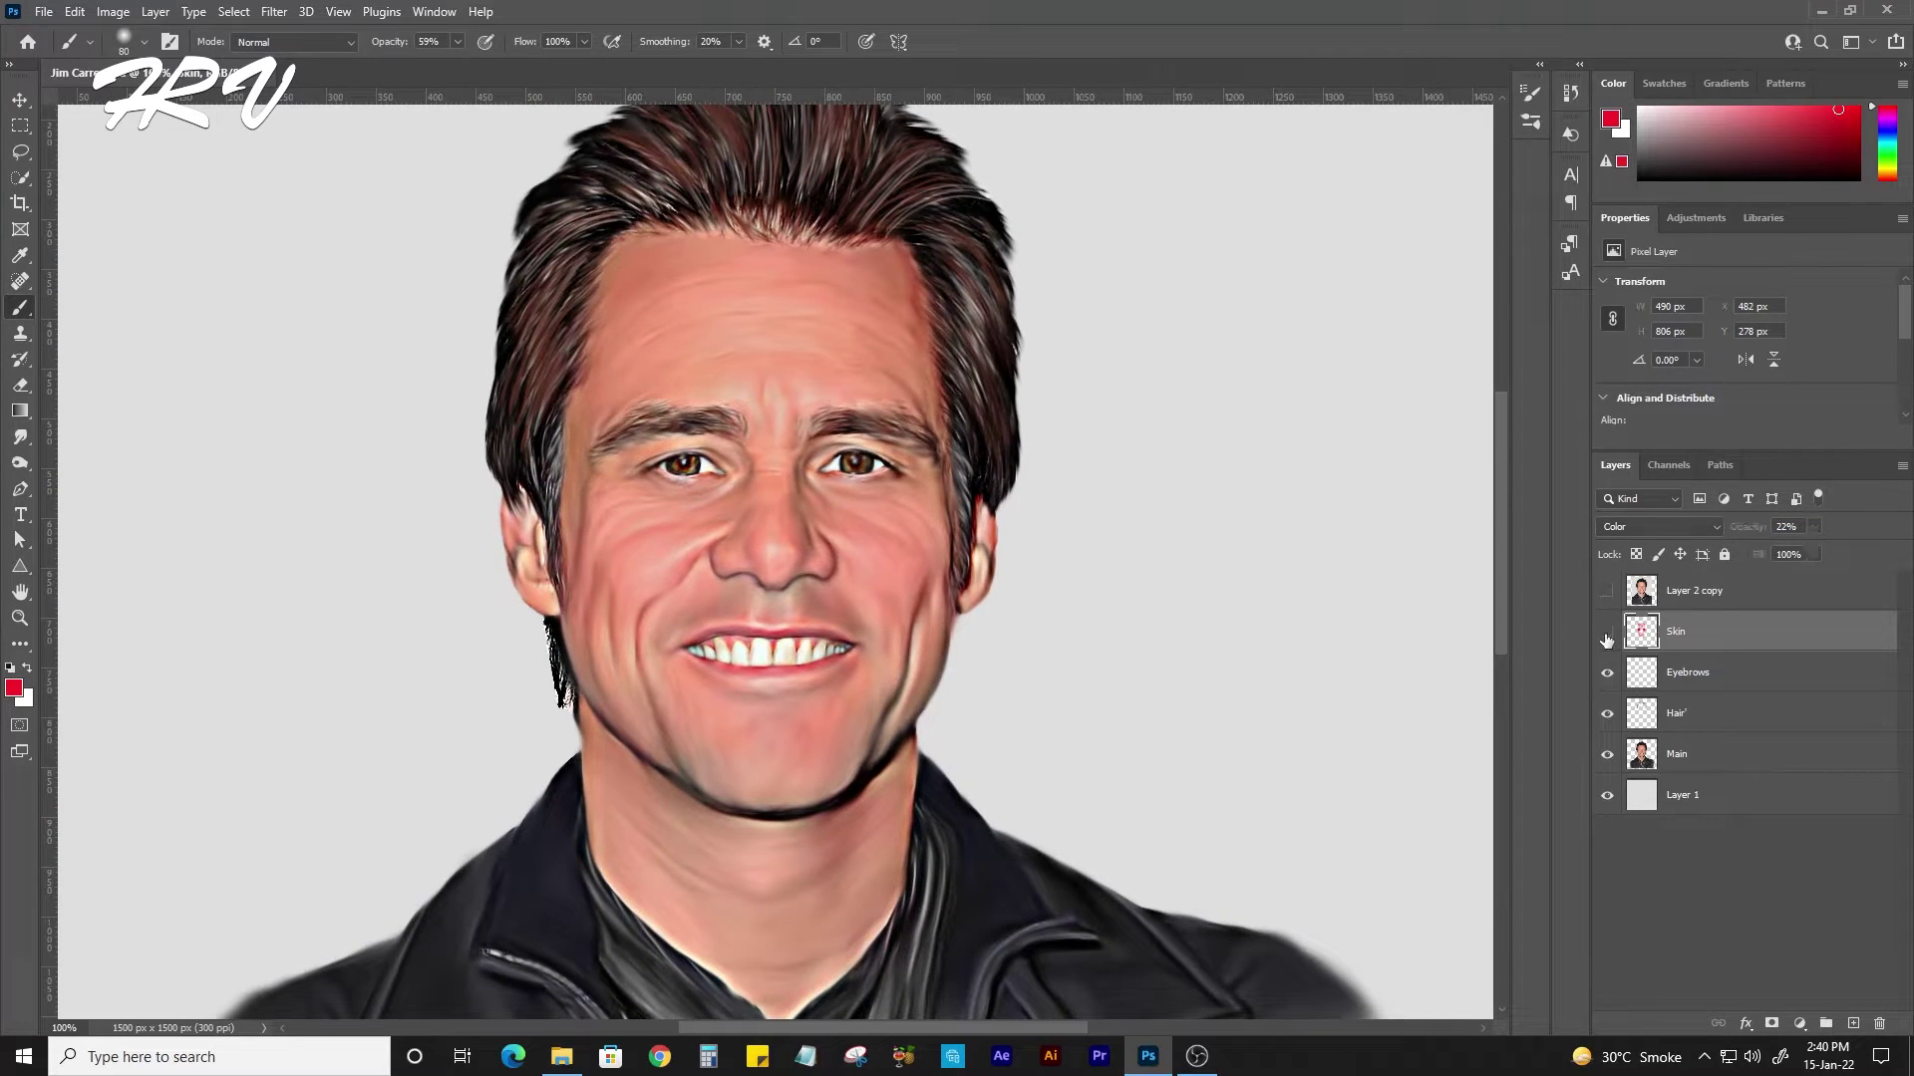
{"action": "left_click", "coordinate": [1605, 634]}
Add a new empty layer above Skin named Light.
{"action": "left_click", "coordinate": [1853, 1023]}
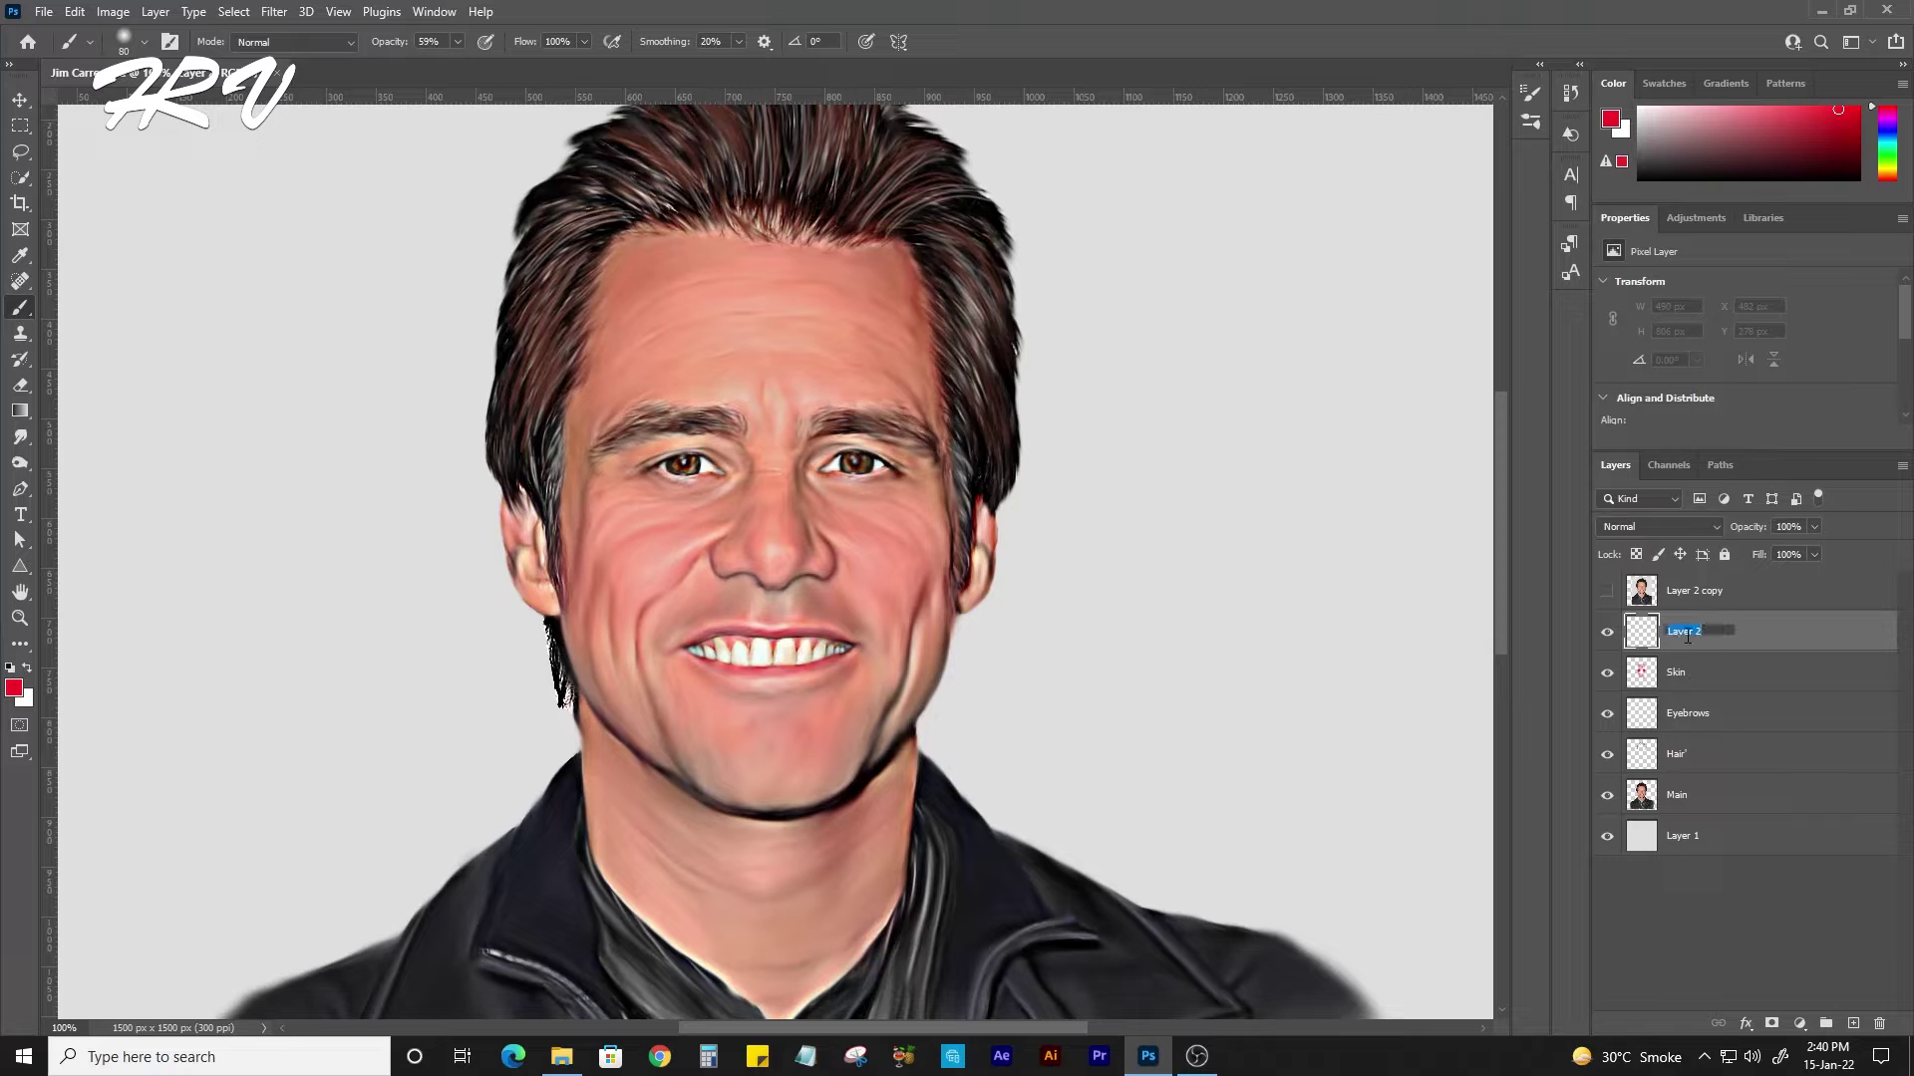
{"action": "type", "text": "Light"}
{"action": "key", "text": "Return"}
Paint small soft white highlights beside the nose and under the left eye with a smaller brush.
{"action": "key", "text": "ctrl+plus"}
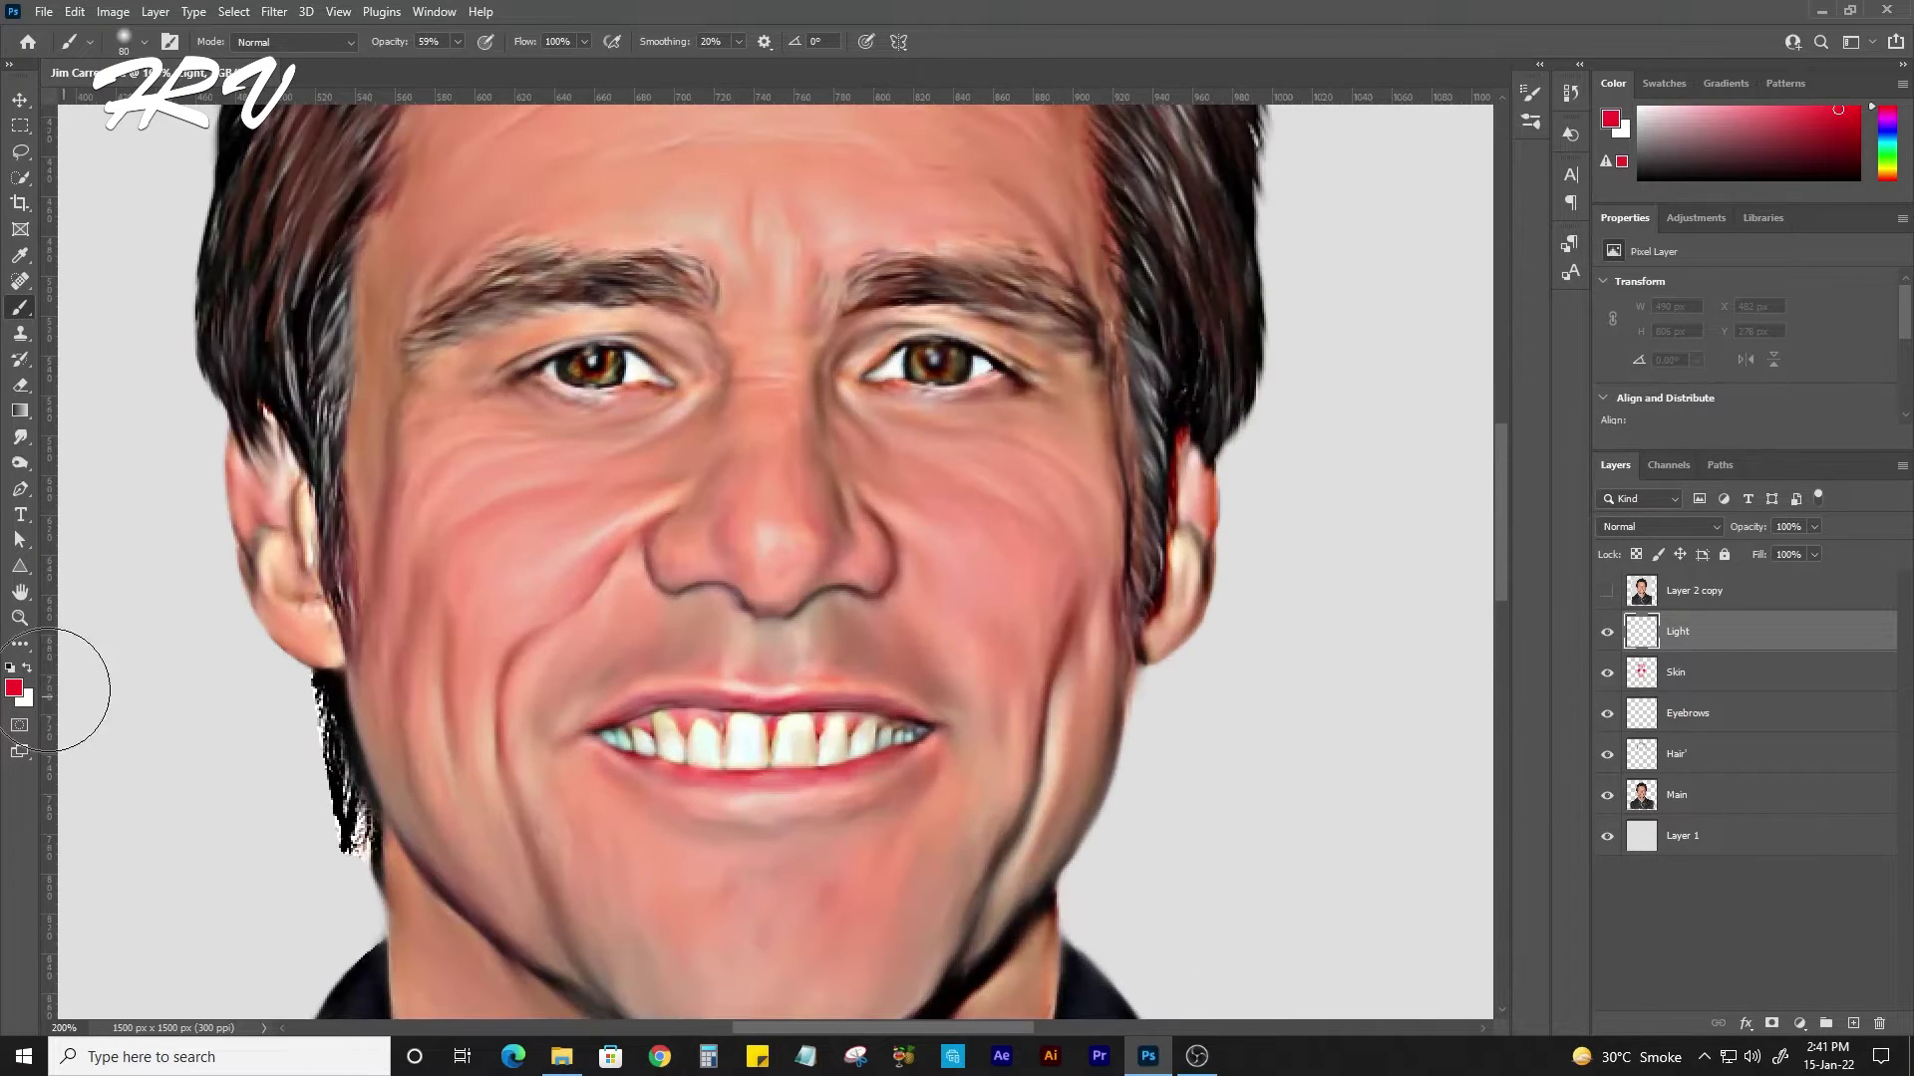
{"action": "key", "text": "x"}
{"action": "key", "text": "bracketleft"}
{"action": "key", "text": "bracketleft"}
{"action": "key", "text": "bracketleft"}
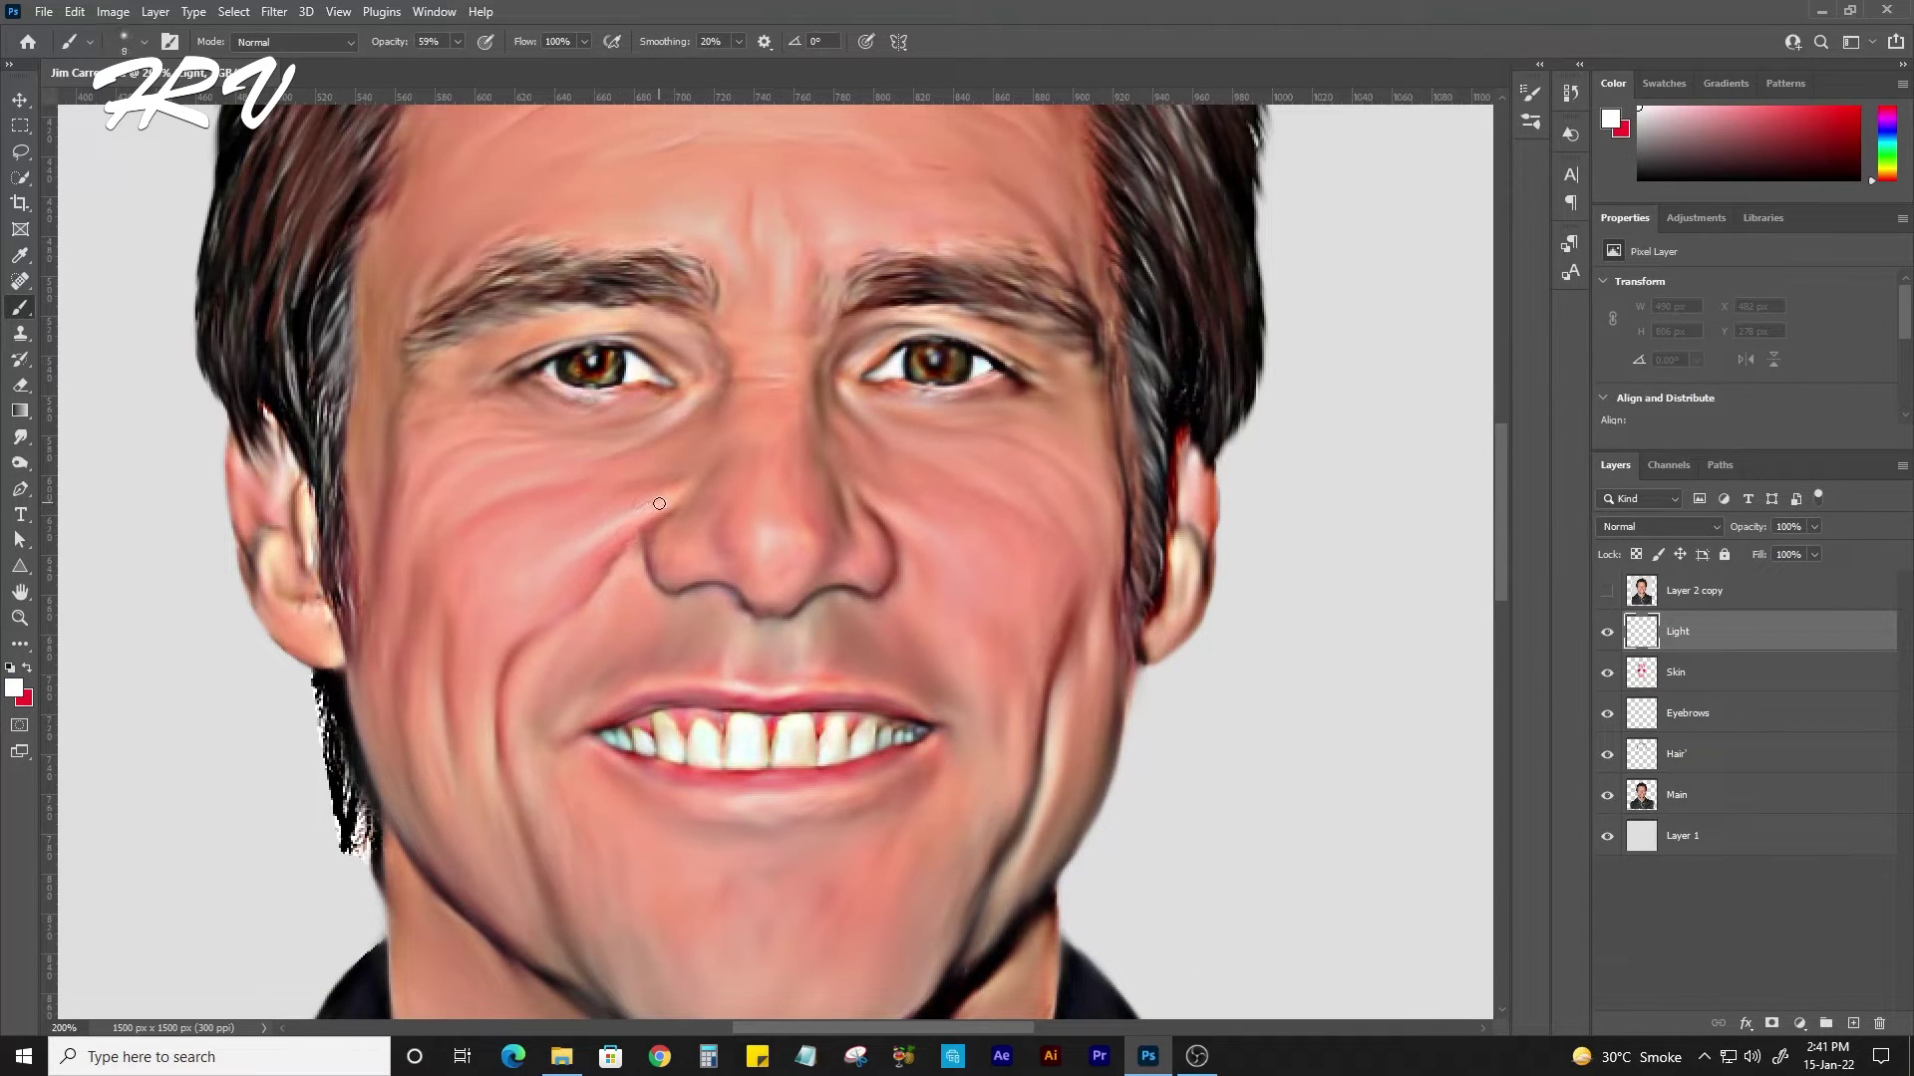
{"action": "left_click_drag", "start_coordinate": [674, 494], "coordinate": [623, 531]}
{"action": "key", "text": "ctrl+z"}
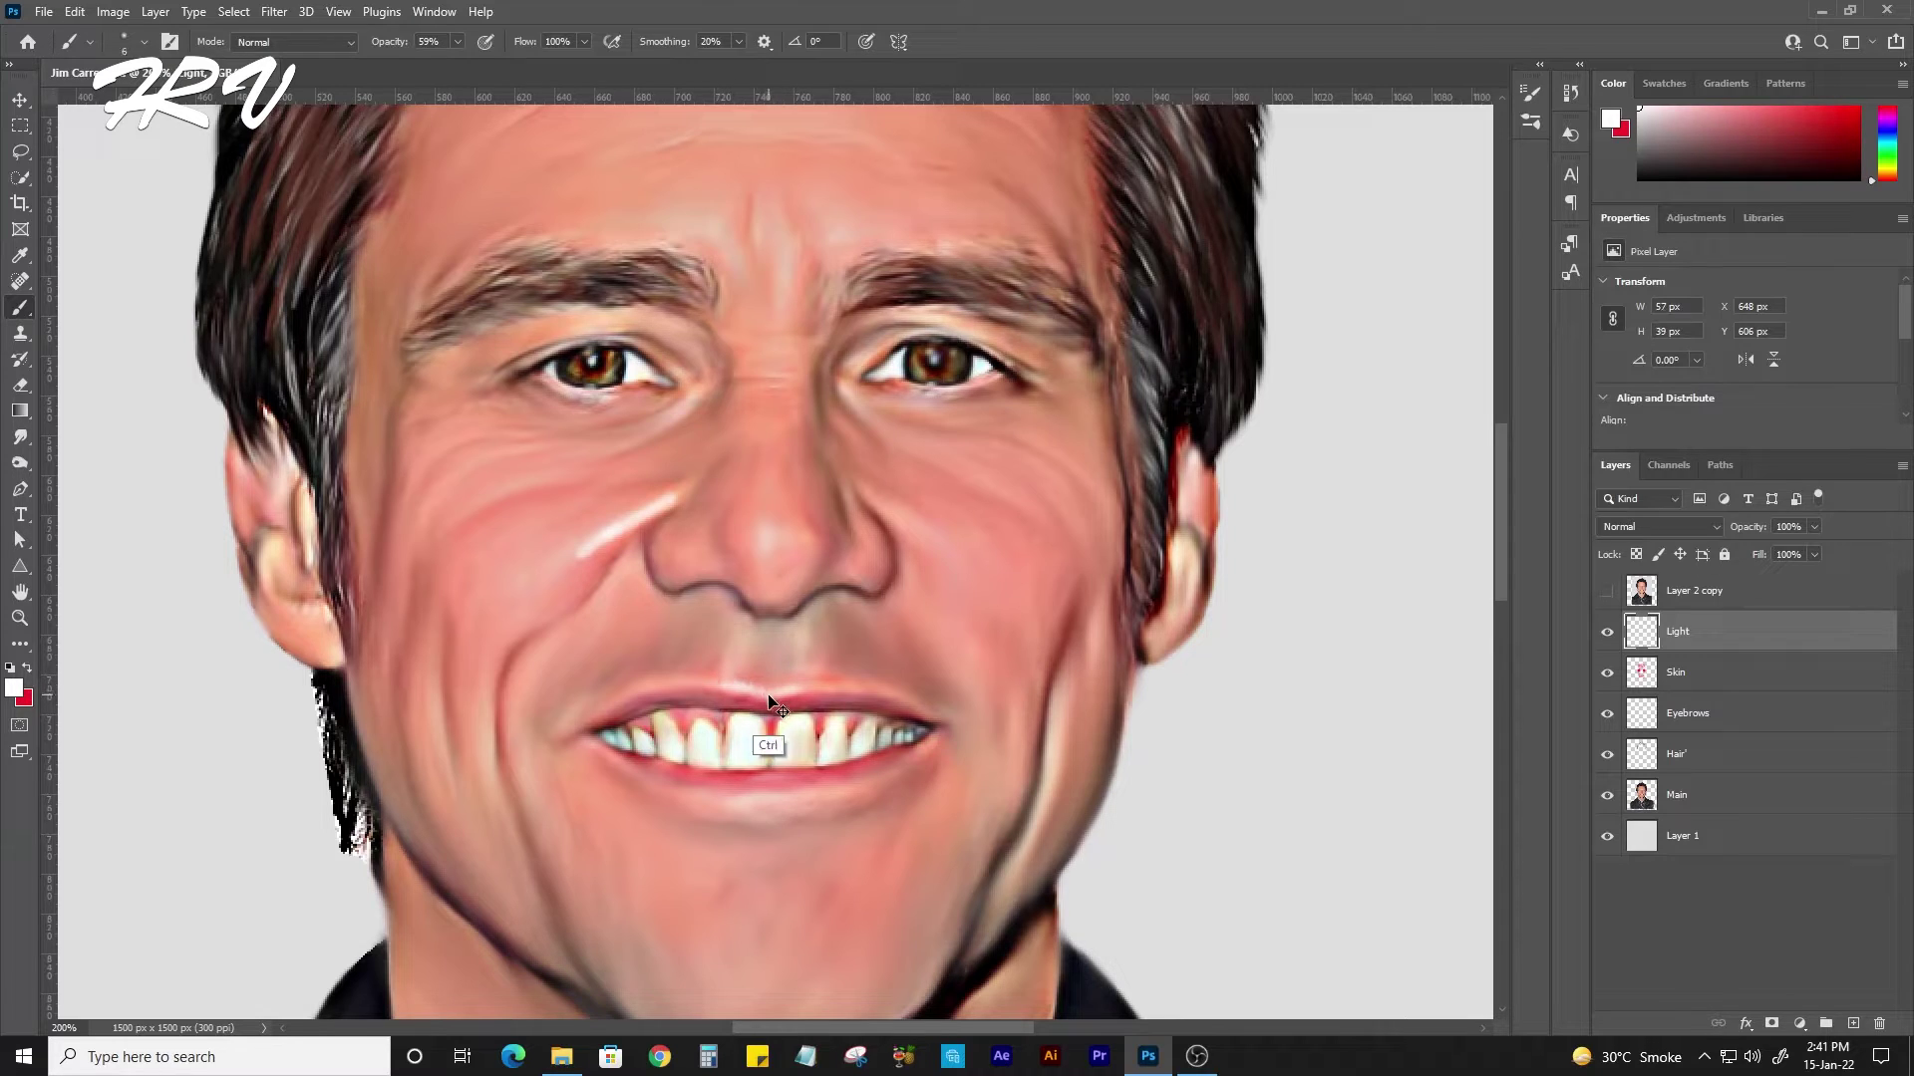
{"action": "key", "text": "bracketleft"}
{"action": "left_click_drag", "start_coordinate": [608, 396], "coordinate": [563, 405]}
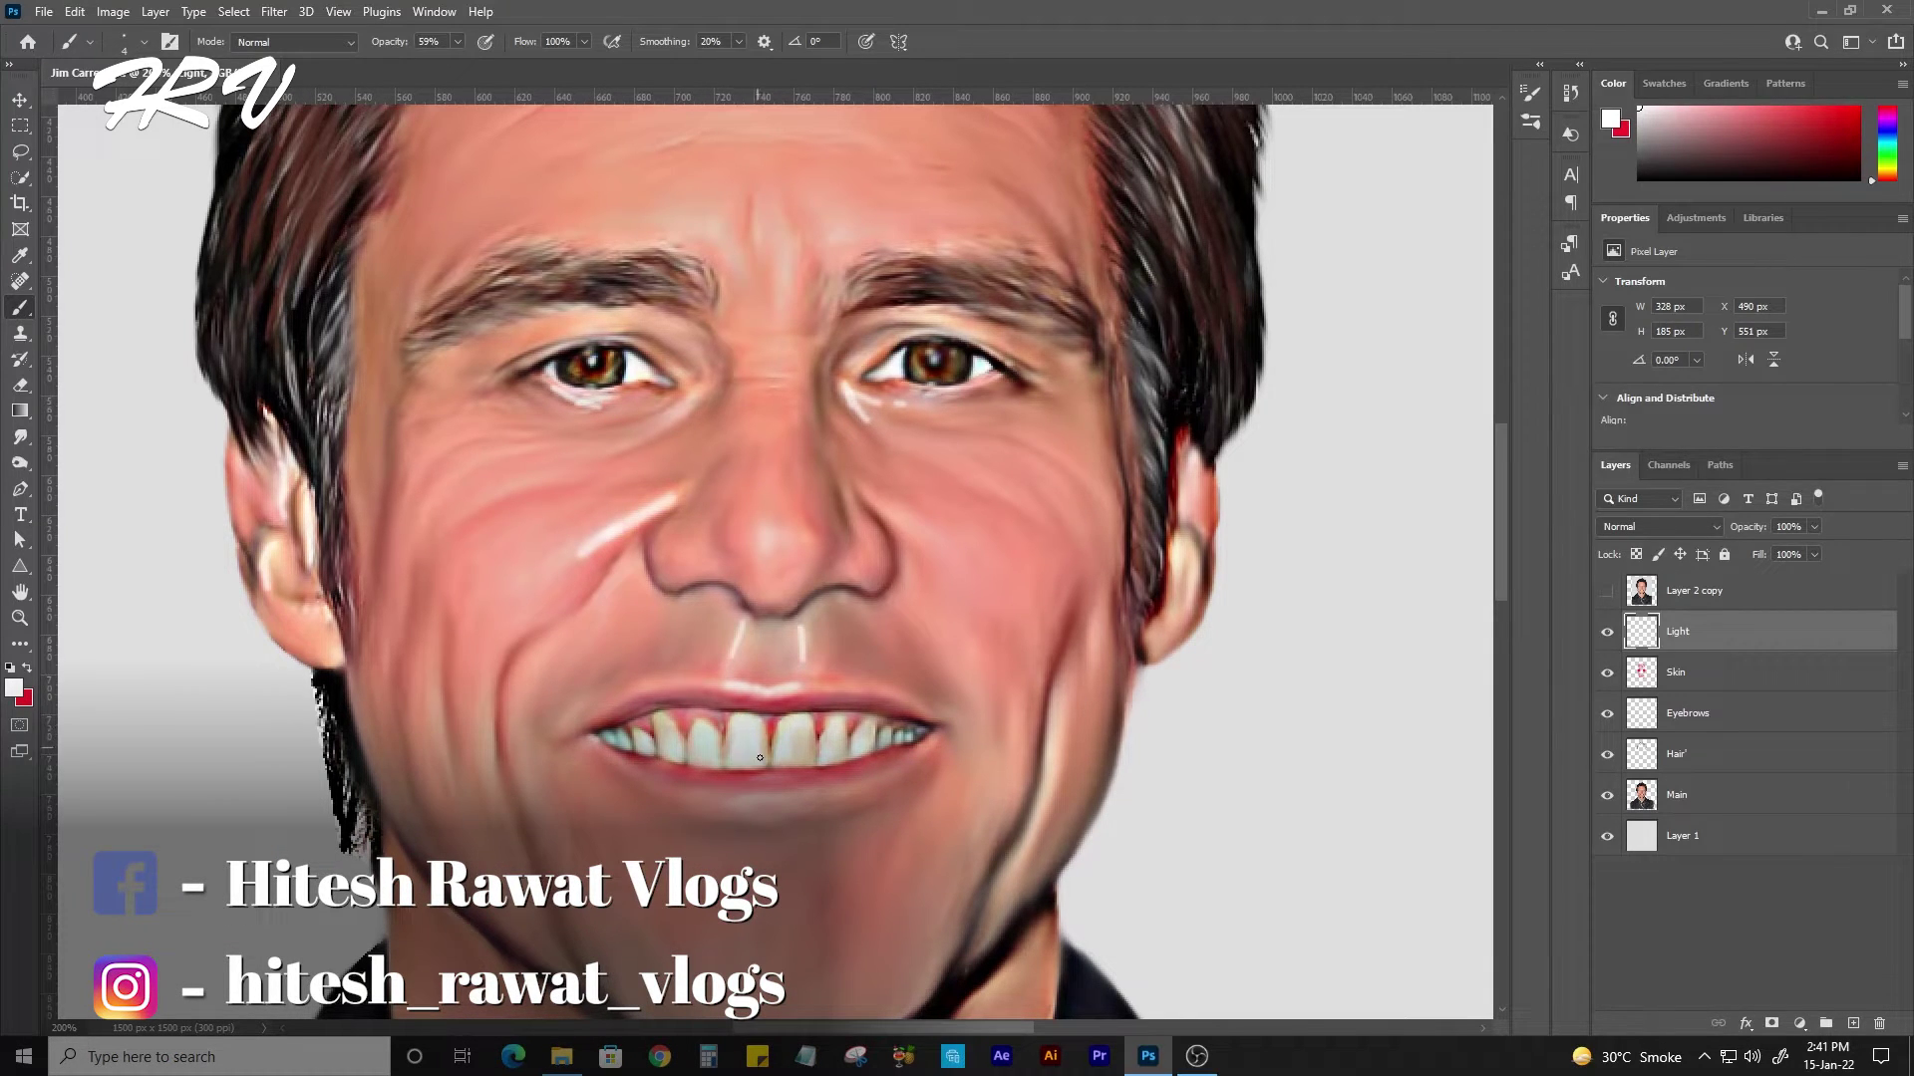
{"action": "left_click_drag", "start_coordinate": [759, 758], "coordinate": [761, 749]}
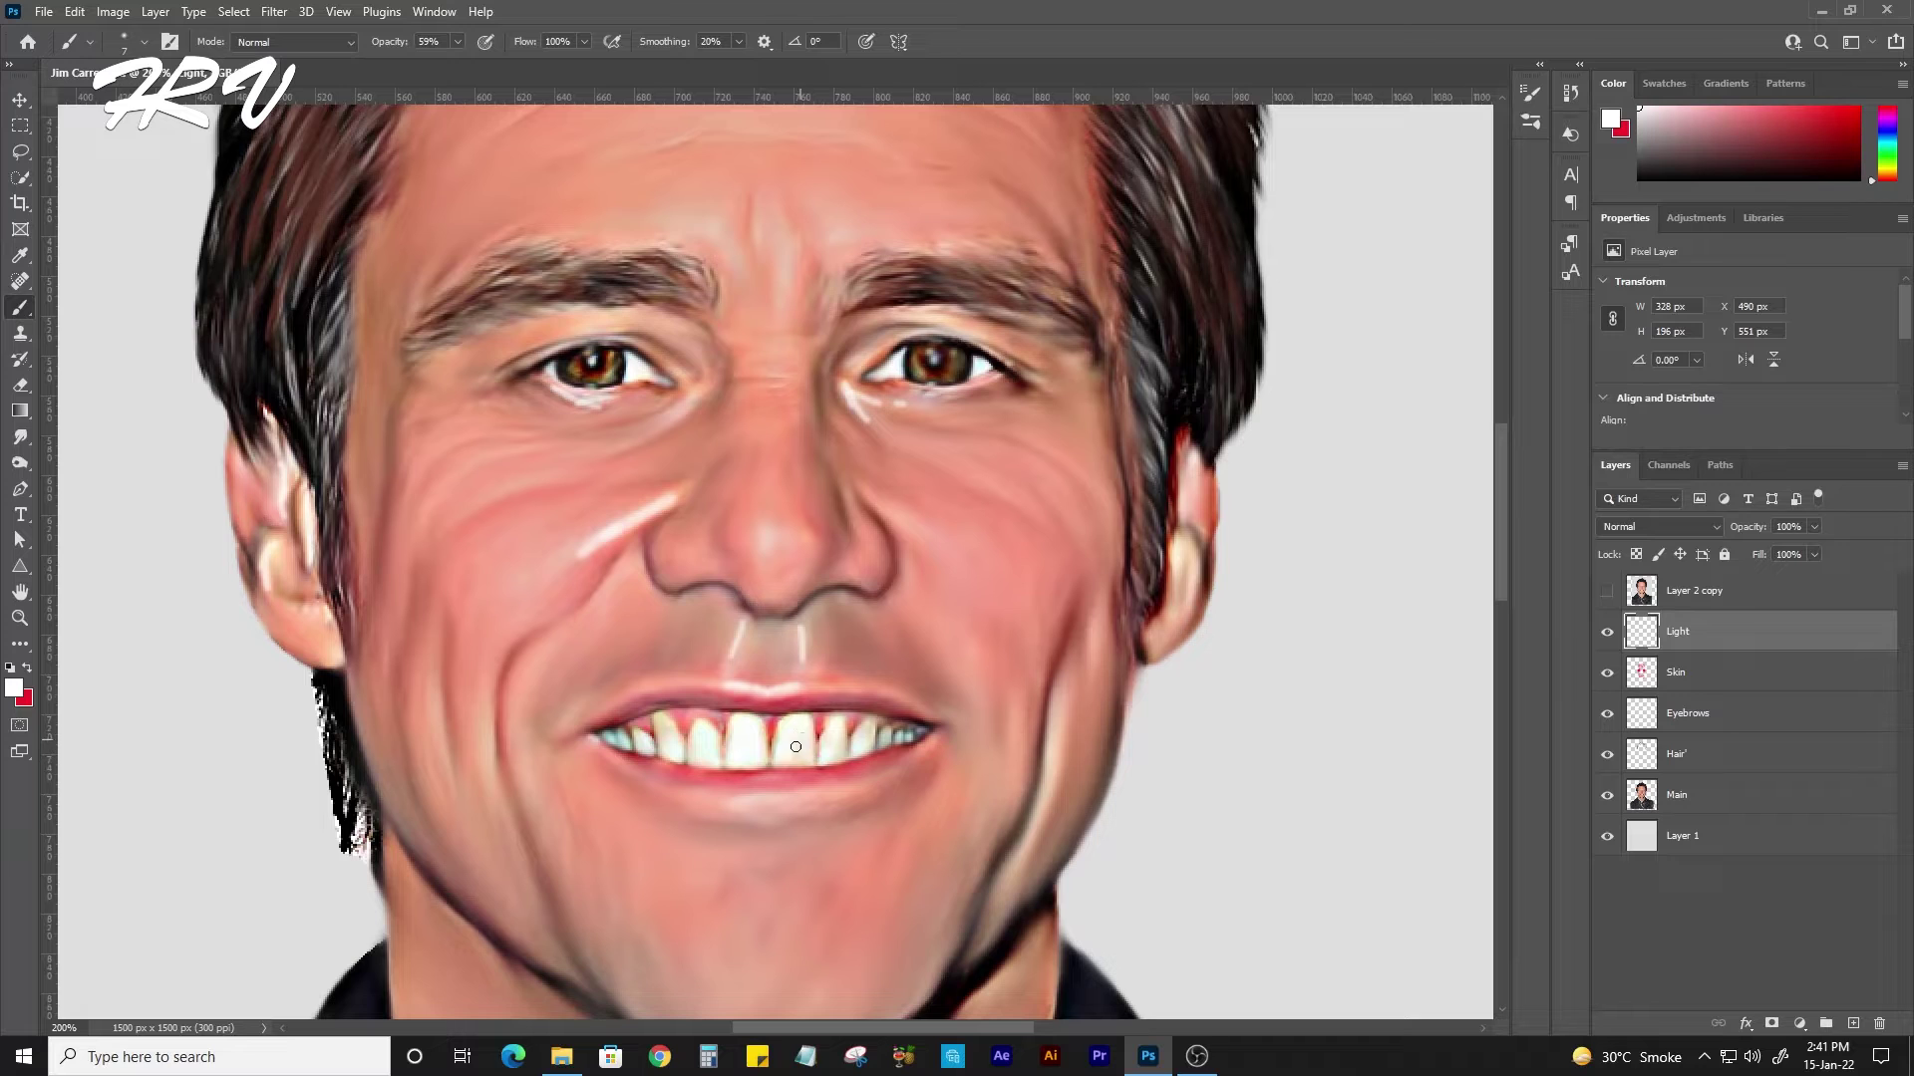
{"action": "key", "text": "ctrl+z"}
Paint short white strokes over the front, left and lower teeth, then return to the whole-face view.
{"action": "scroll", "coordinate": [827, 767], "scroll_direction": "up", "scroll_amount": 2}
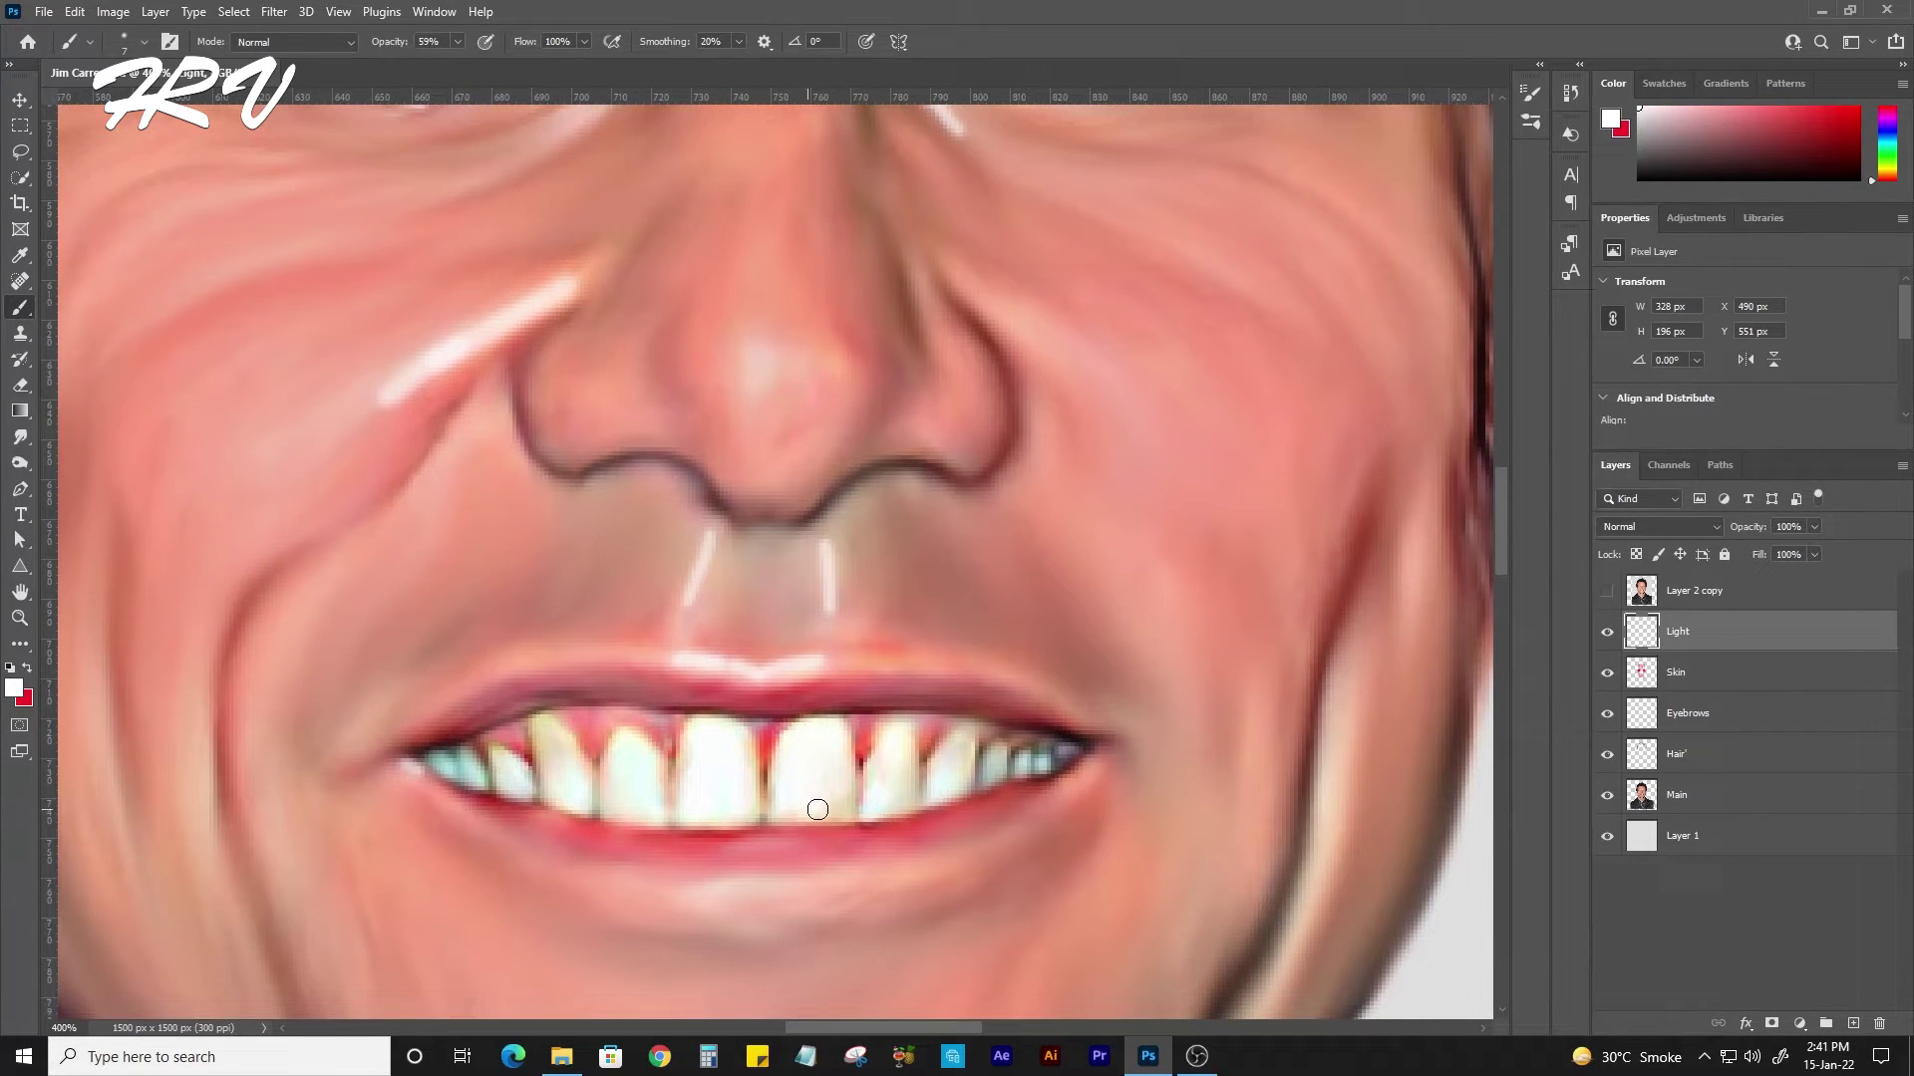
{"action": "mouse_move", "coordinate": [818, 809]}
{"action": "left_mouse_down"}
{"action": "mouse_move", "coordinate": [883, 768]}
{"action": "mouse_move", "coordinate": [912, 797]}
{"action": "left_mouse_up"}
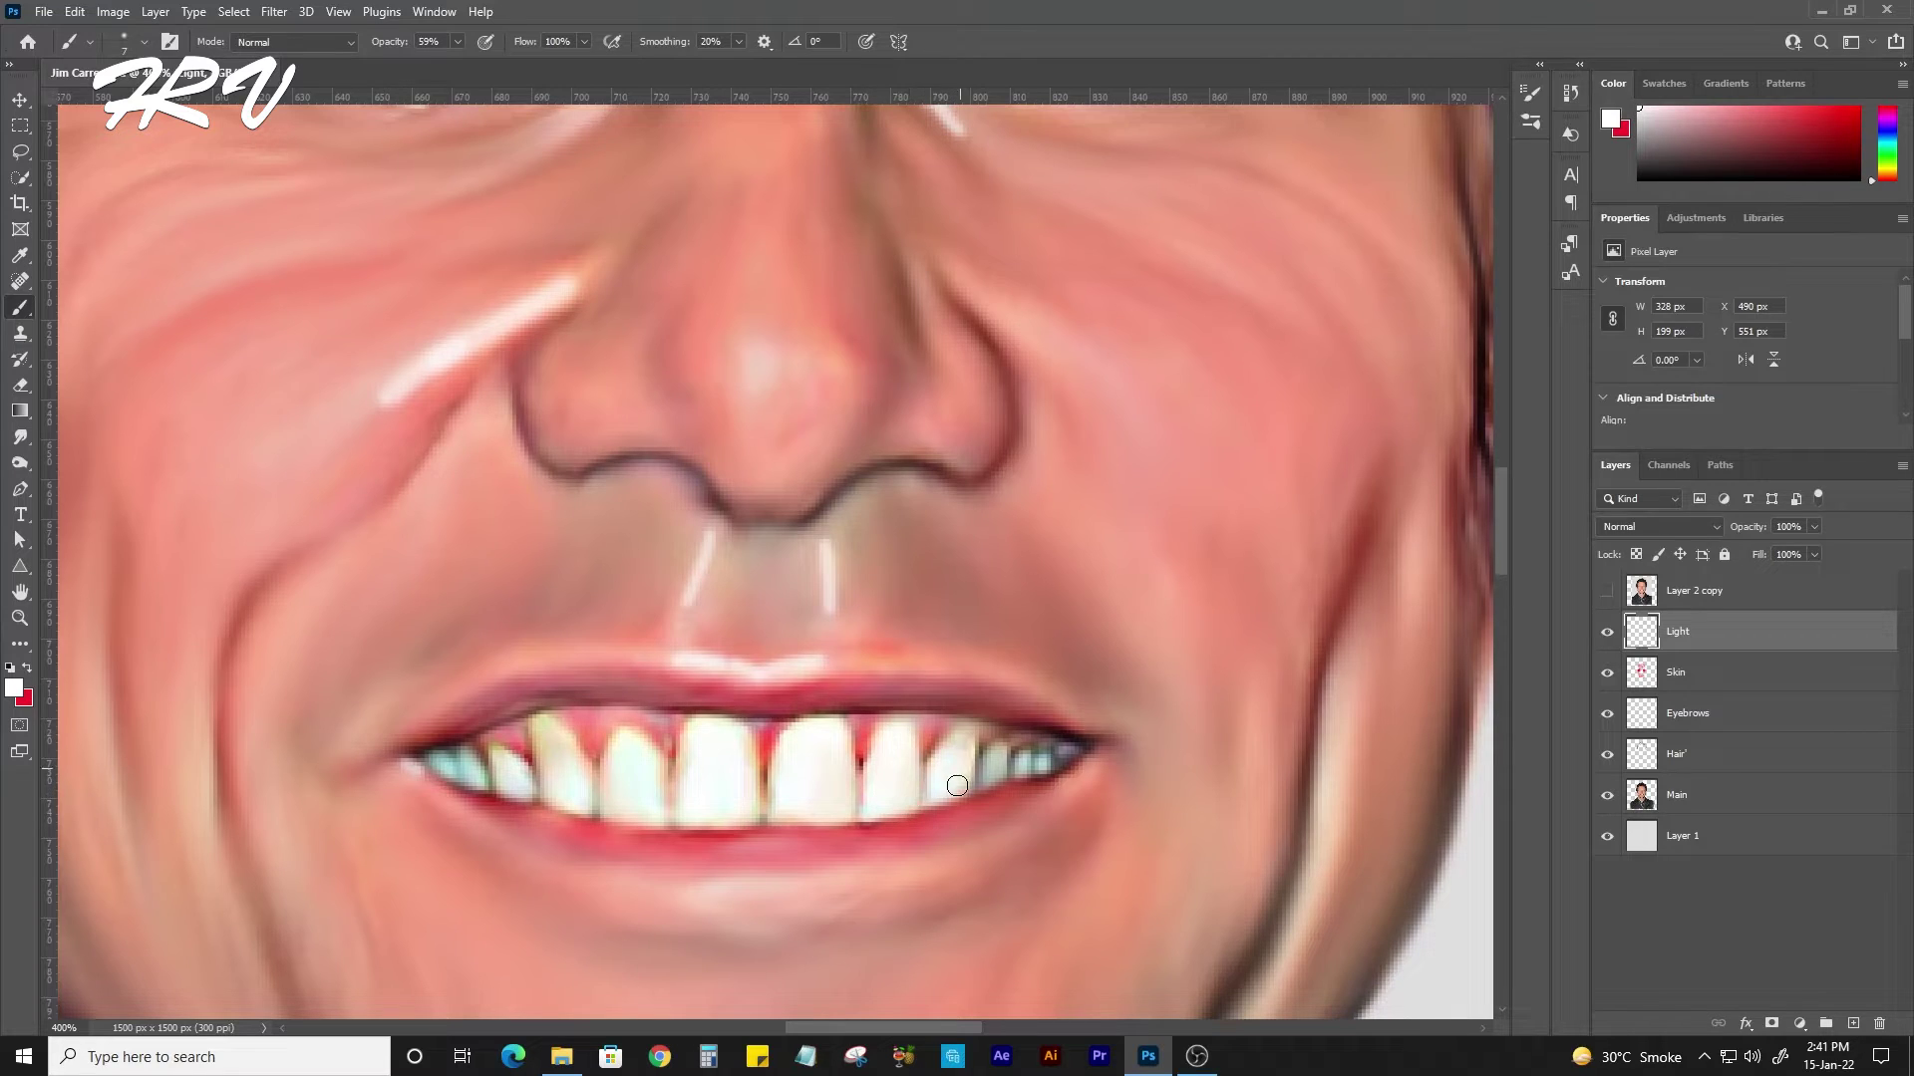
{"action": "left_click_drag", "start_coordinate": [616, 777], "coordinate": [640, 777]}
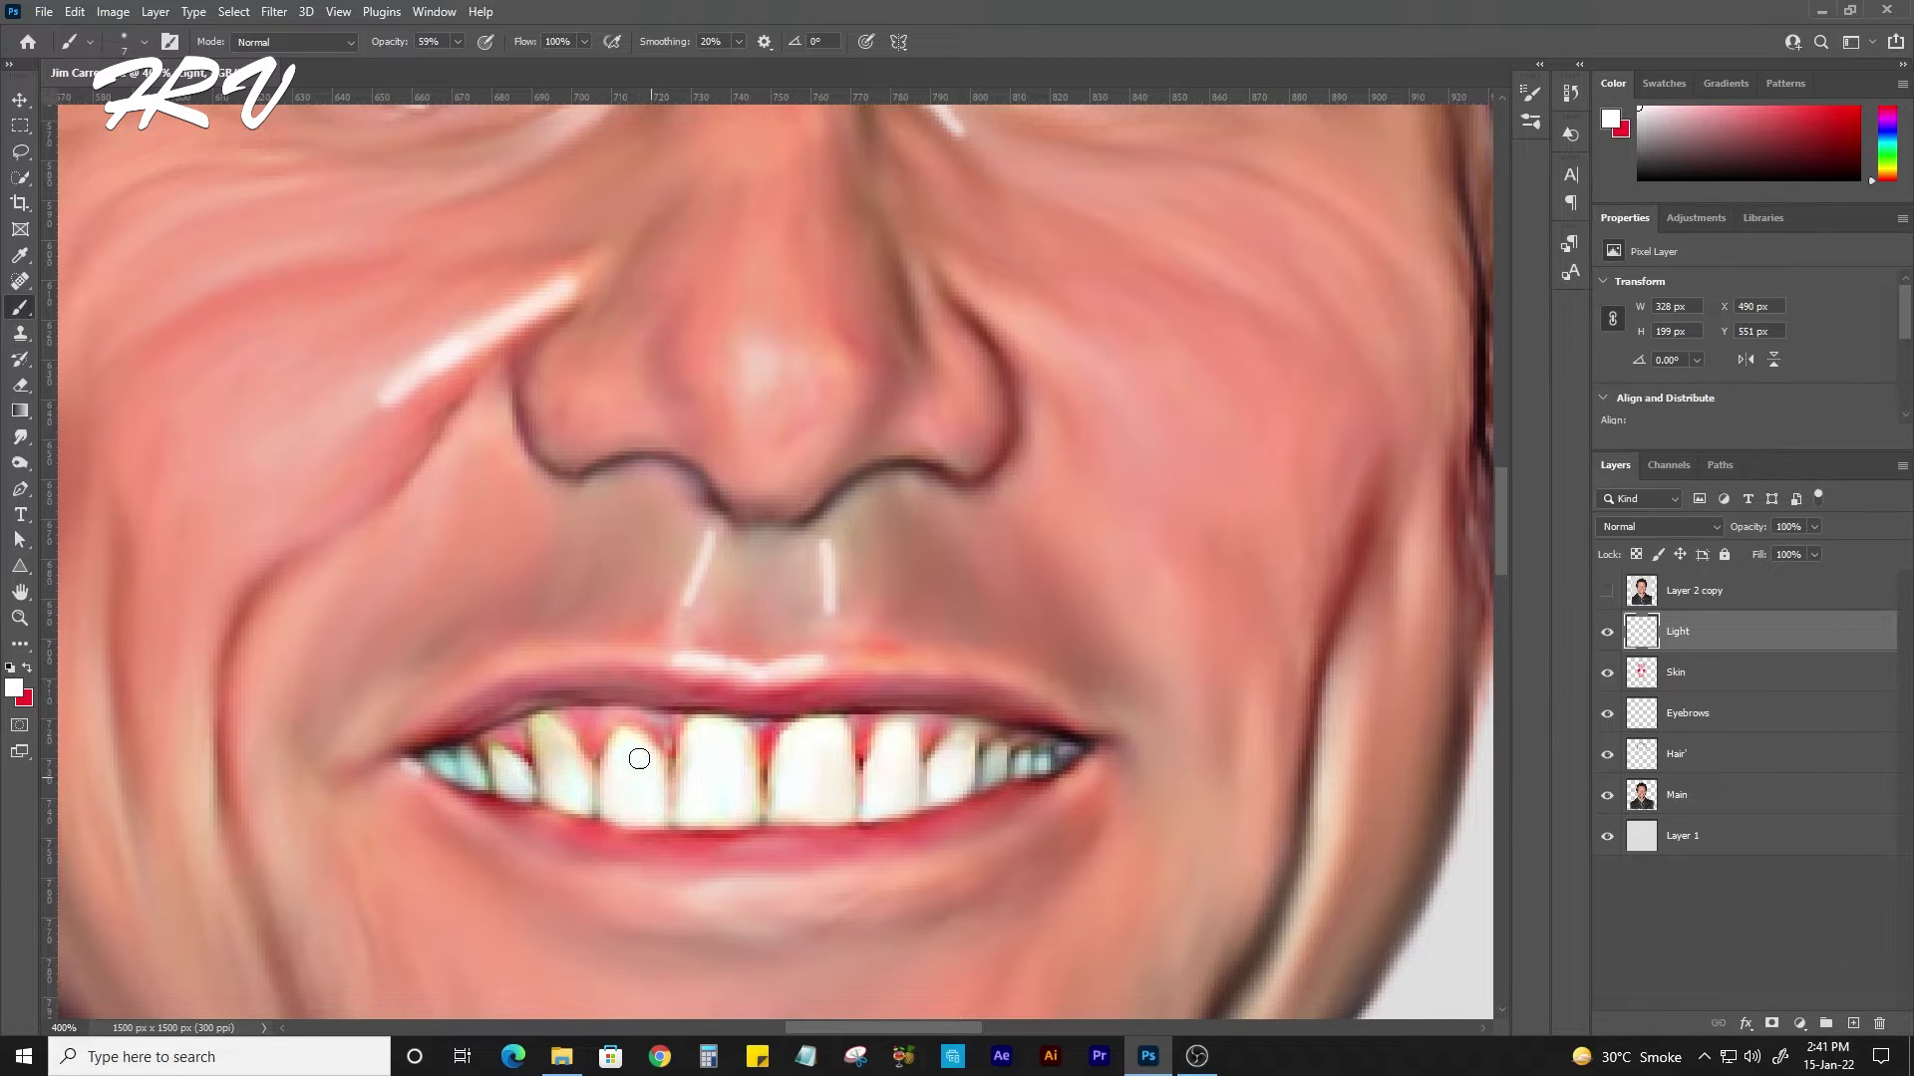
{"action": "left_click_drag", "start_coordinate": [540, 745], "coordinate": [557, 763]}
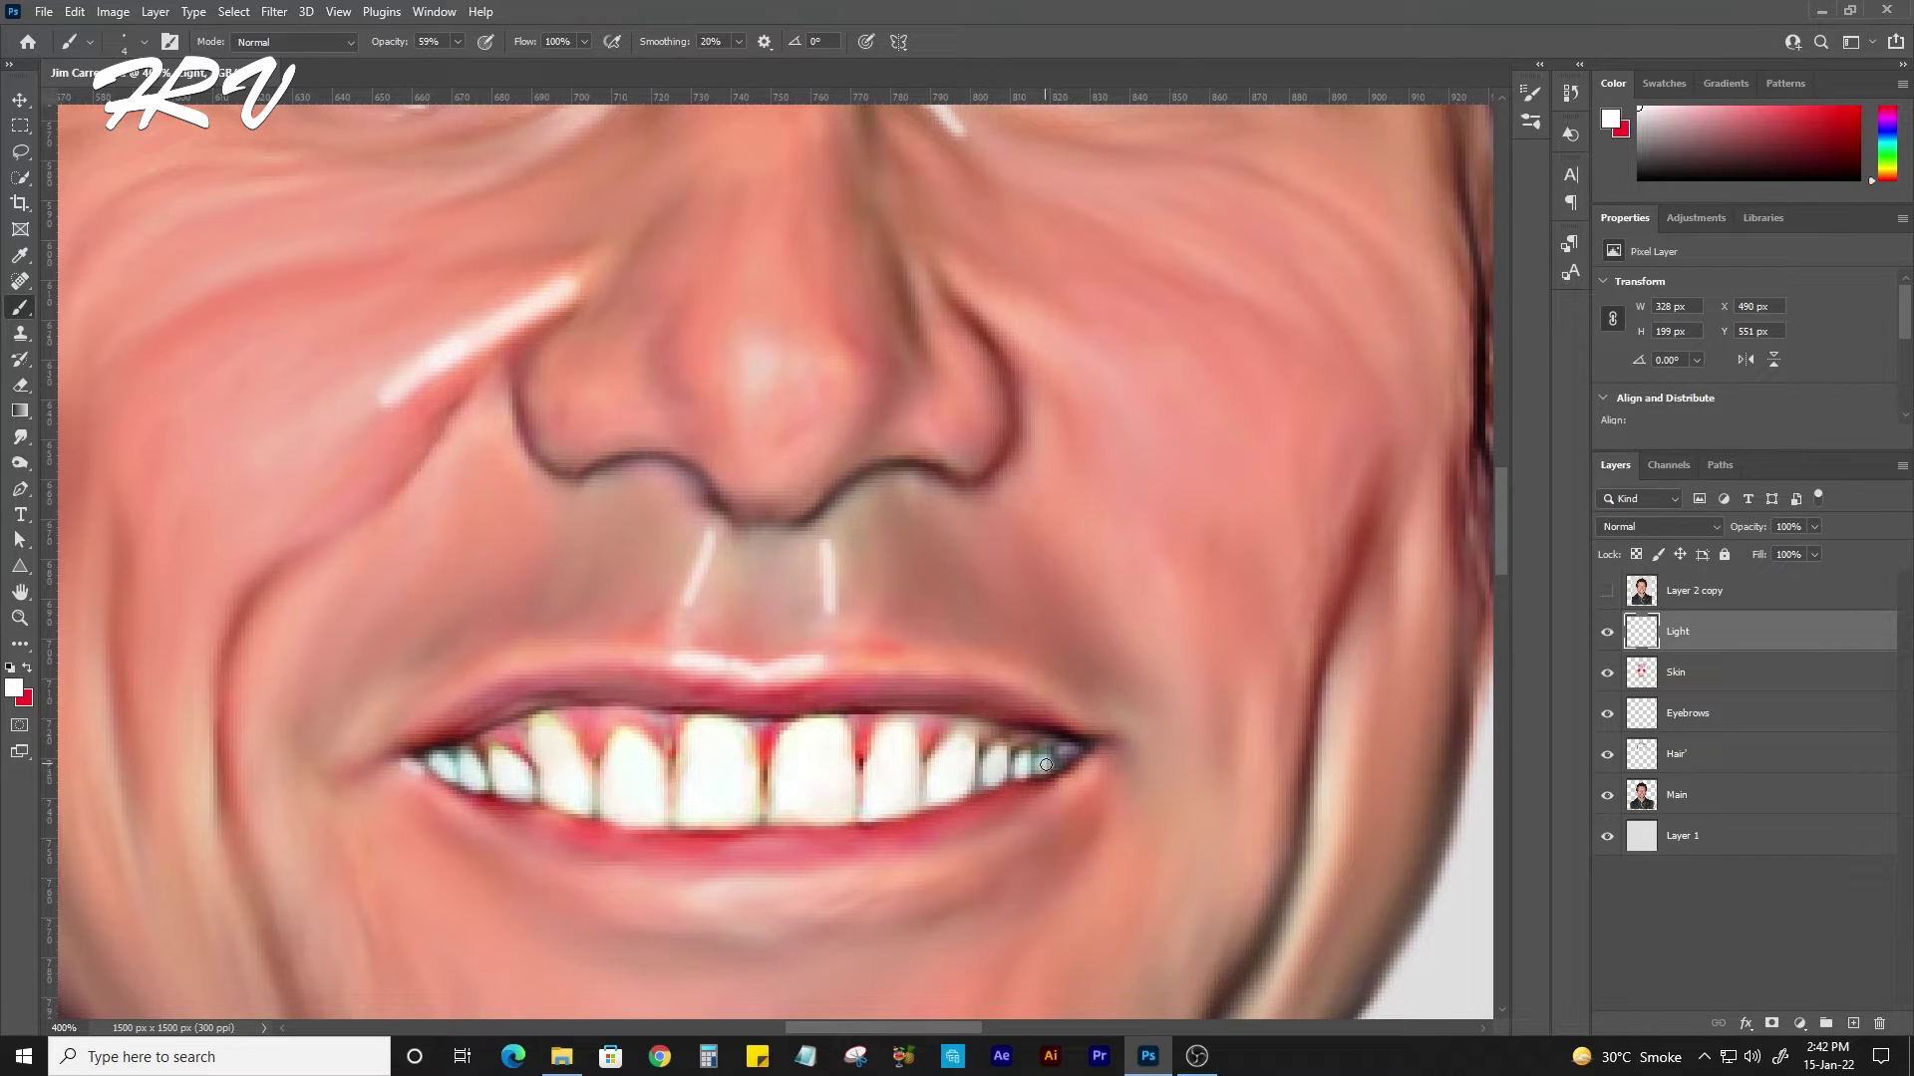
{"action": "key", "text": "ctrl+1"}
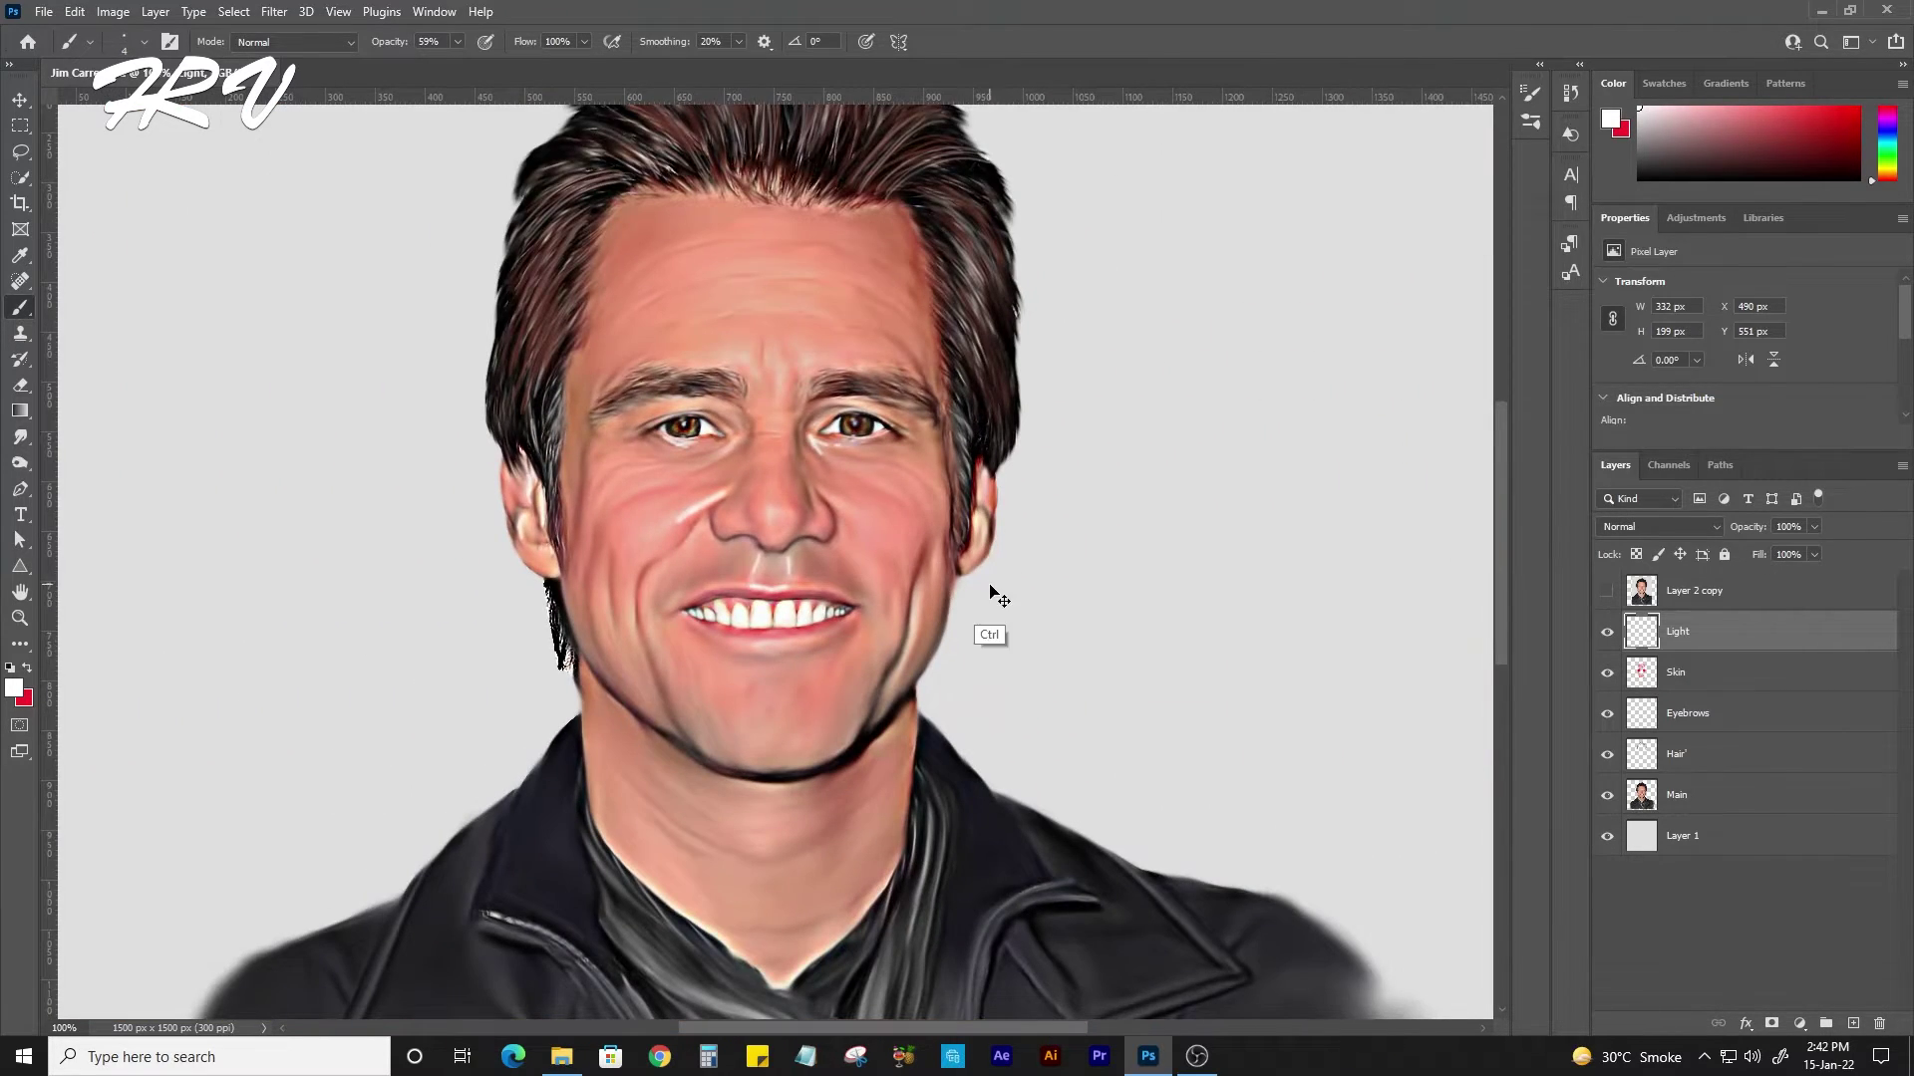
Paint thin white highlights along the jawline, ear edge, under the chin and both neck edges.
{"action": "key", "text": "ctrl+plus"}
{"action": "key", "text": "ctrl+plus"}
{"action": "mouse_move", "coordinate": [1125, 578]}
{"action": "left_mouse_down"}
{"action": "mouse_move", "coordinate": [1092, 733]}
{"action": "mouse_move", "coordinate": [1017, 890]}
{"action": "left_mouse_up"}
{"action": "left_click_drag", "start_coordinate": [1340, 226], "coordinate": [1306, 297]}
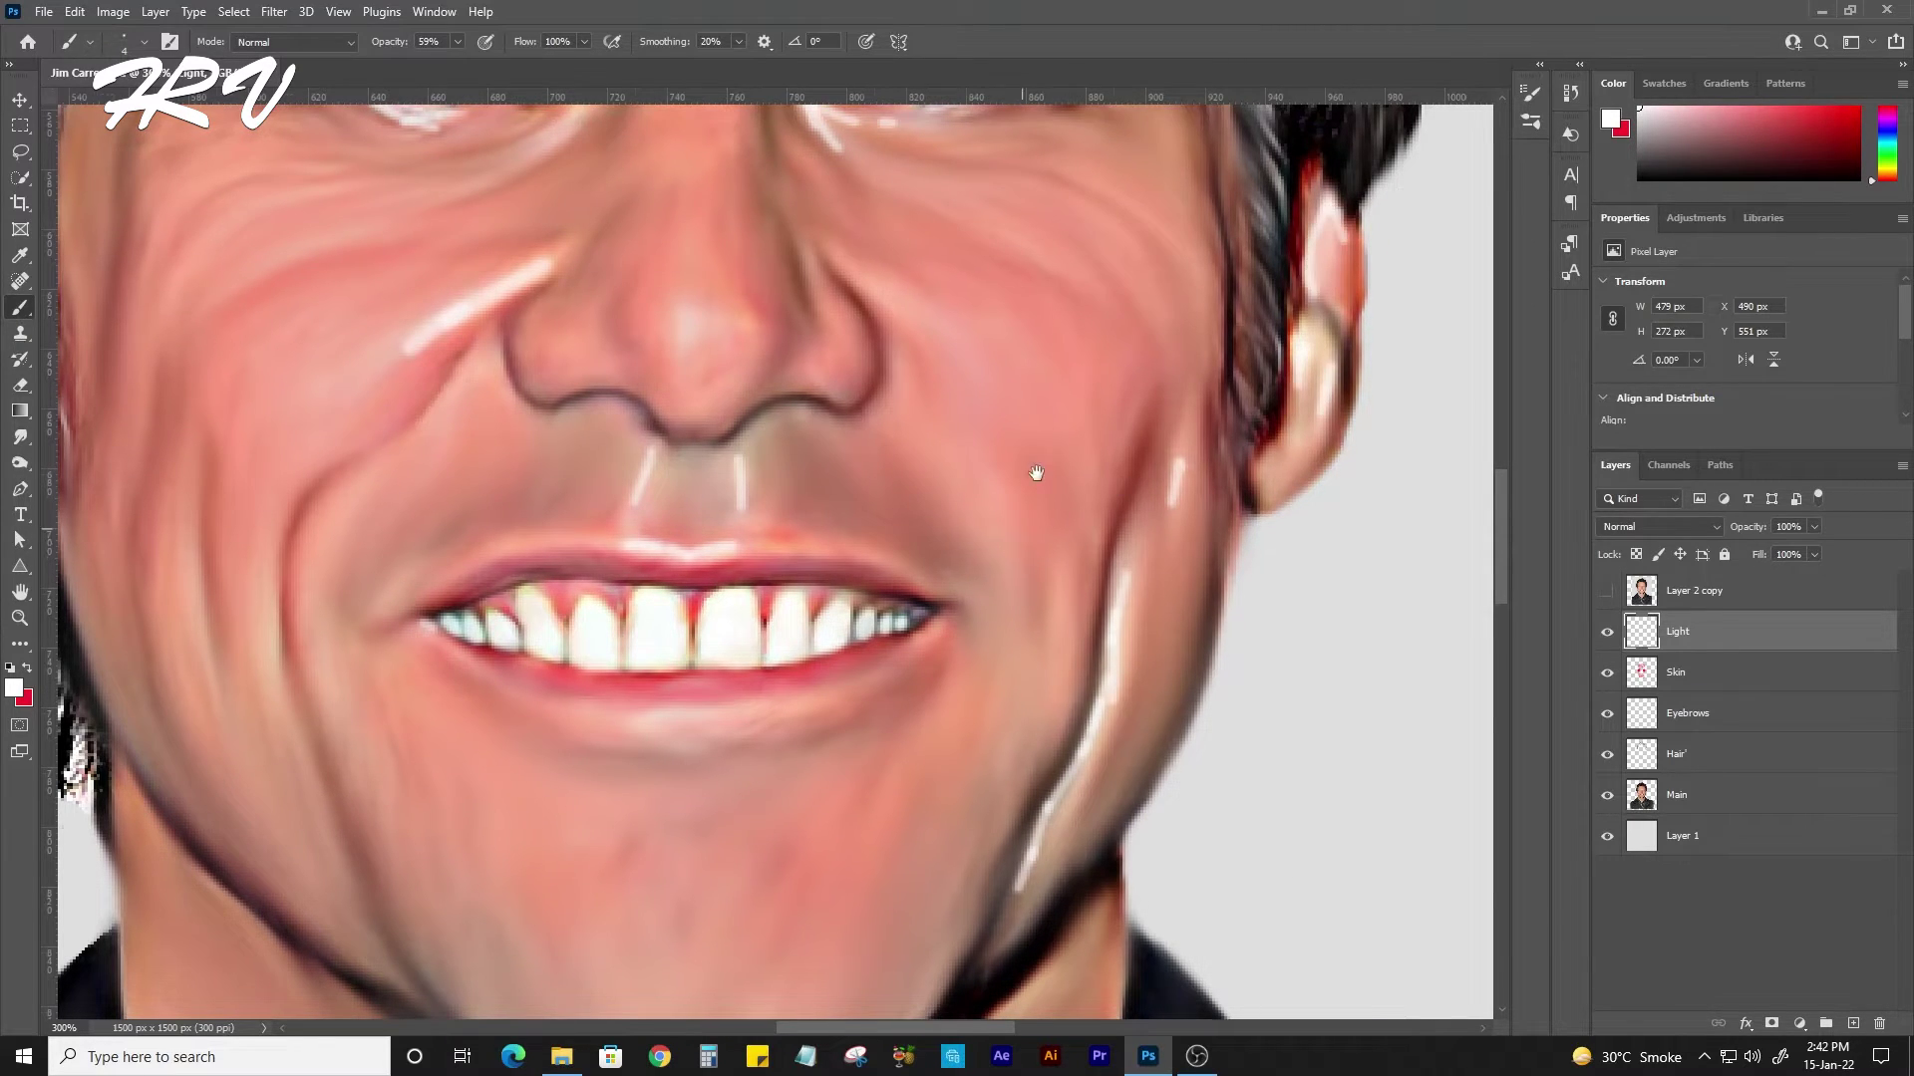
{"action": "left_click_drag", "start_coordinate": [1033, 470], "coordinate": [1013, 41]}
{"action": "left_click_drag", "start_coordinate": [1036, 519], "coordinate": [959, 612]}
{"action": "left_click_drag", "start_coordinate": [1099, 543], "coordinate": [1080, 663]}
{"action": "mouse_move", "coordinate": [629, 717]}
{"action": "left_mouse_down"}
{"action": "mouse_move", "coordinate": [738, 709]}
{"action": "mouse_move", "coordinate": [783, 381]}
{"action": "left_mouse_up"}
{"action": "mouse_move", "coordinate": [1087, 616]}
{"action": "left_mouse_down"}
{"action": "mouse_move", "coordinate": [827, 922]}
{"action": "mouse_move", "coordinate": [512, 825]}
{"action": "mouse_move", "coordinate": [538, 846]}
{"action": "left_mouse_up"}
{"action": "left_click_drag", "start_coordinate": [335, 667], "coordinate": [457, 768]}
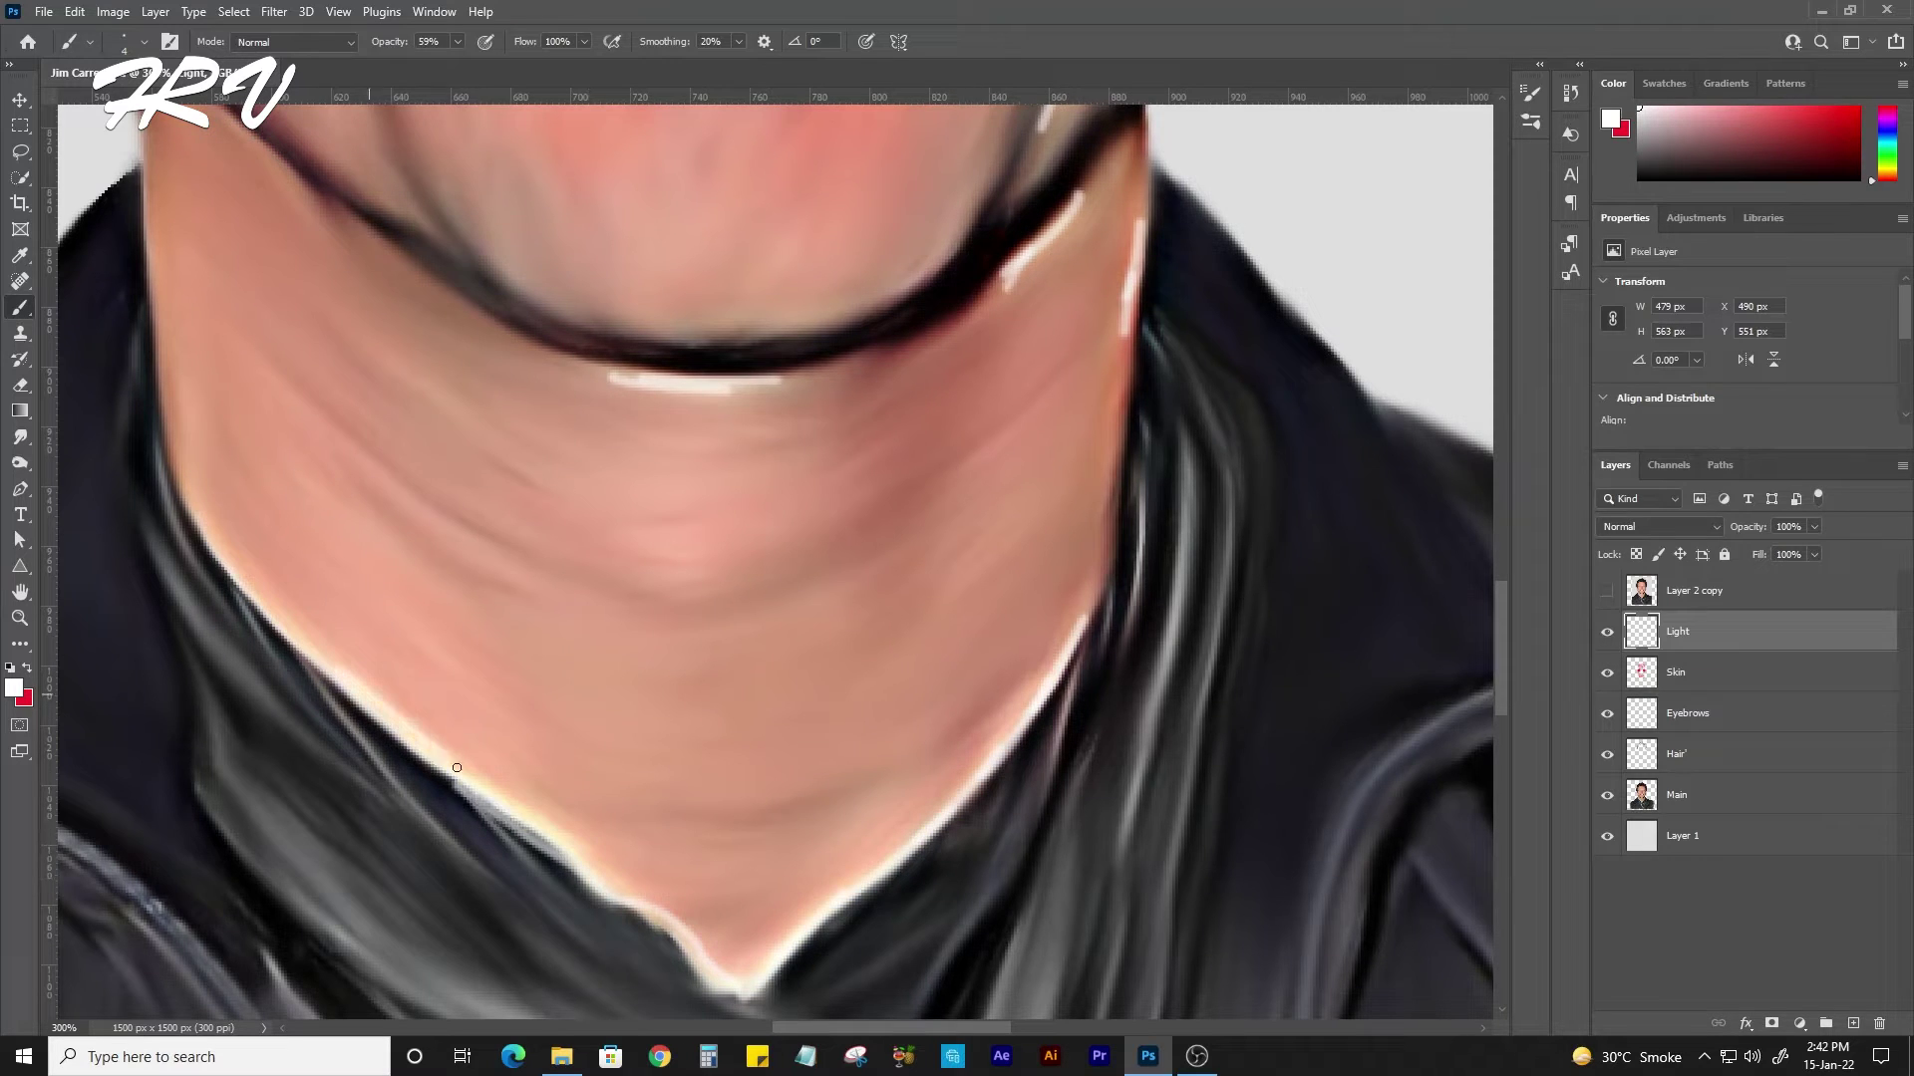
{"action": "left_click_drag", "start_coordinate": [189, 495], "coordinate": [296, 643]}
Add white highlight arcs above both brows, between the brows and on both upper eyelids.
{"action": "key", "text": "ctrl+minus"}
{"action": "key", "text": "ctrl+minus"}
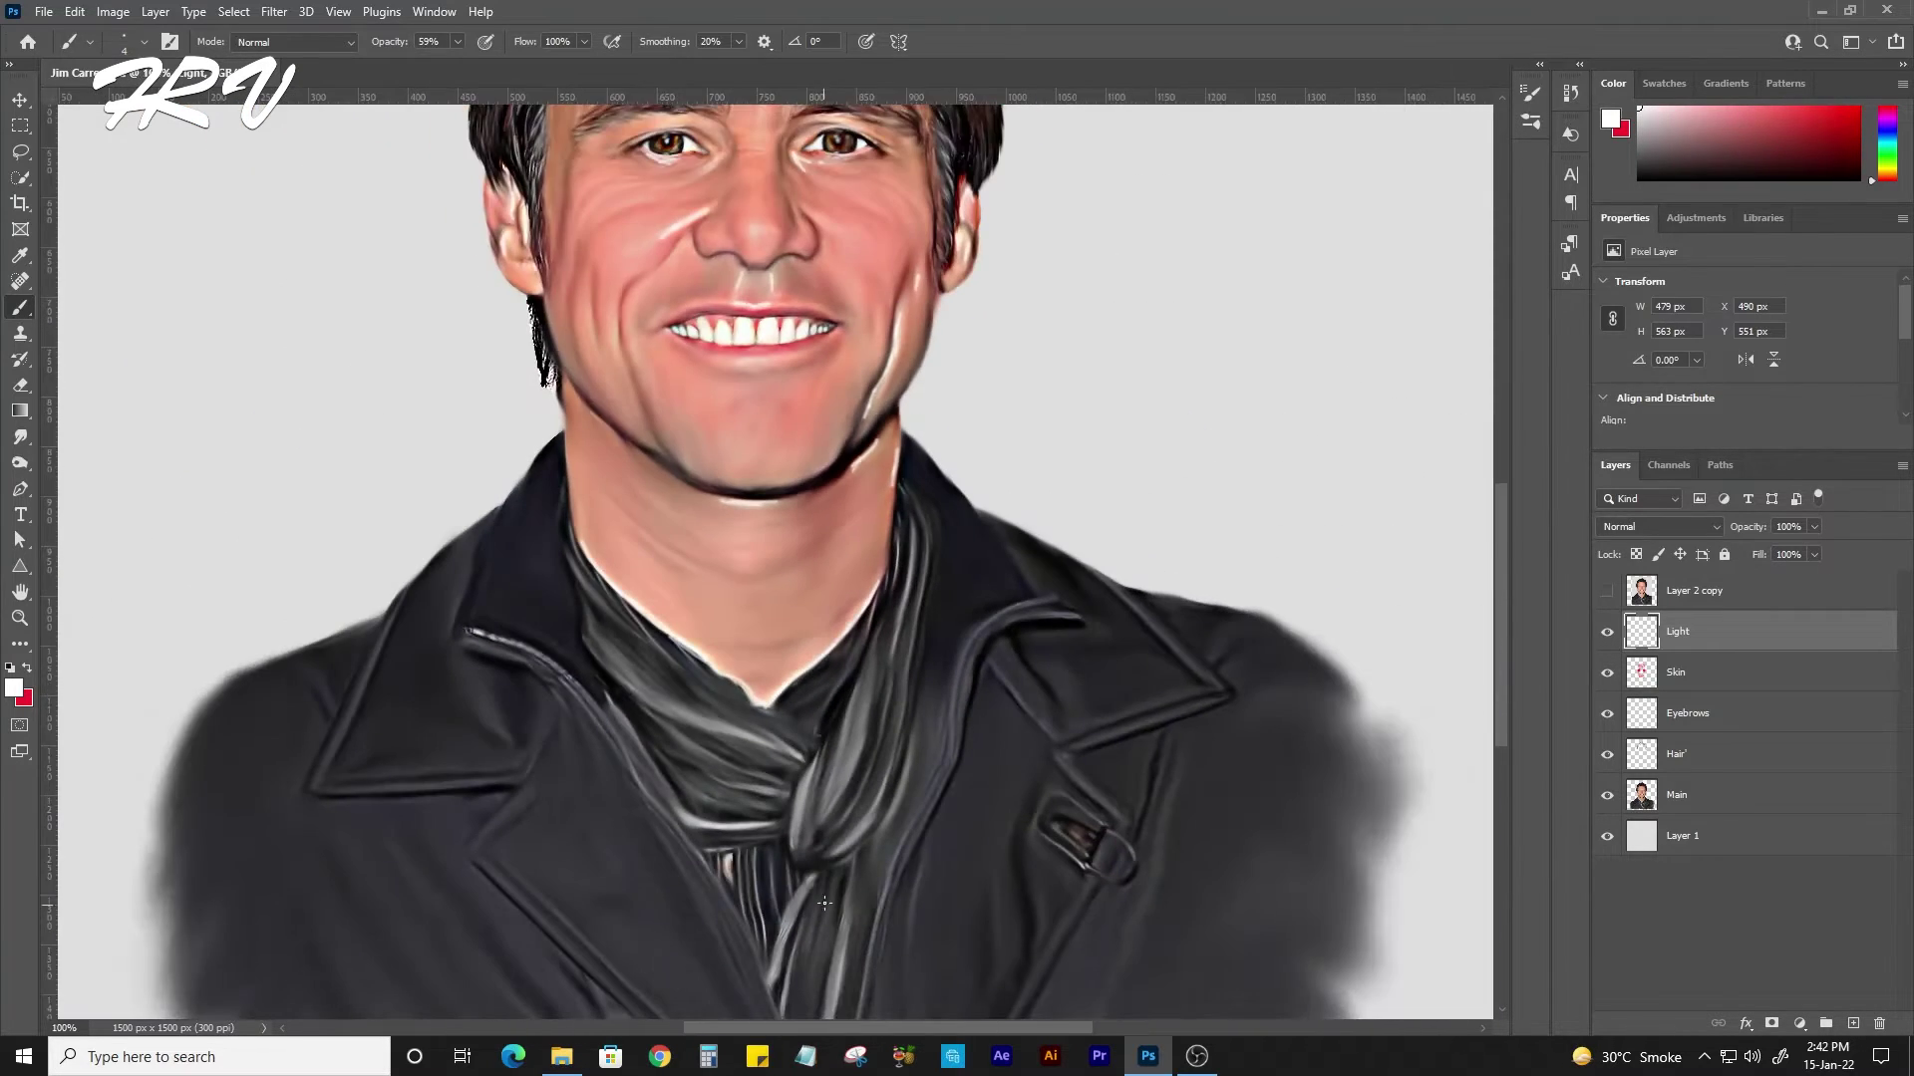
{"action": "scroll", "coordinate": [752, 632], "scroll_direction": "up", "scroll_amount": 3}
{"action": "key", "text": "ctrl+plus"}
{"action": "key", "text": "ctrl+plus"}
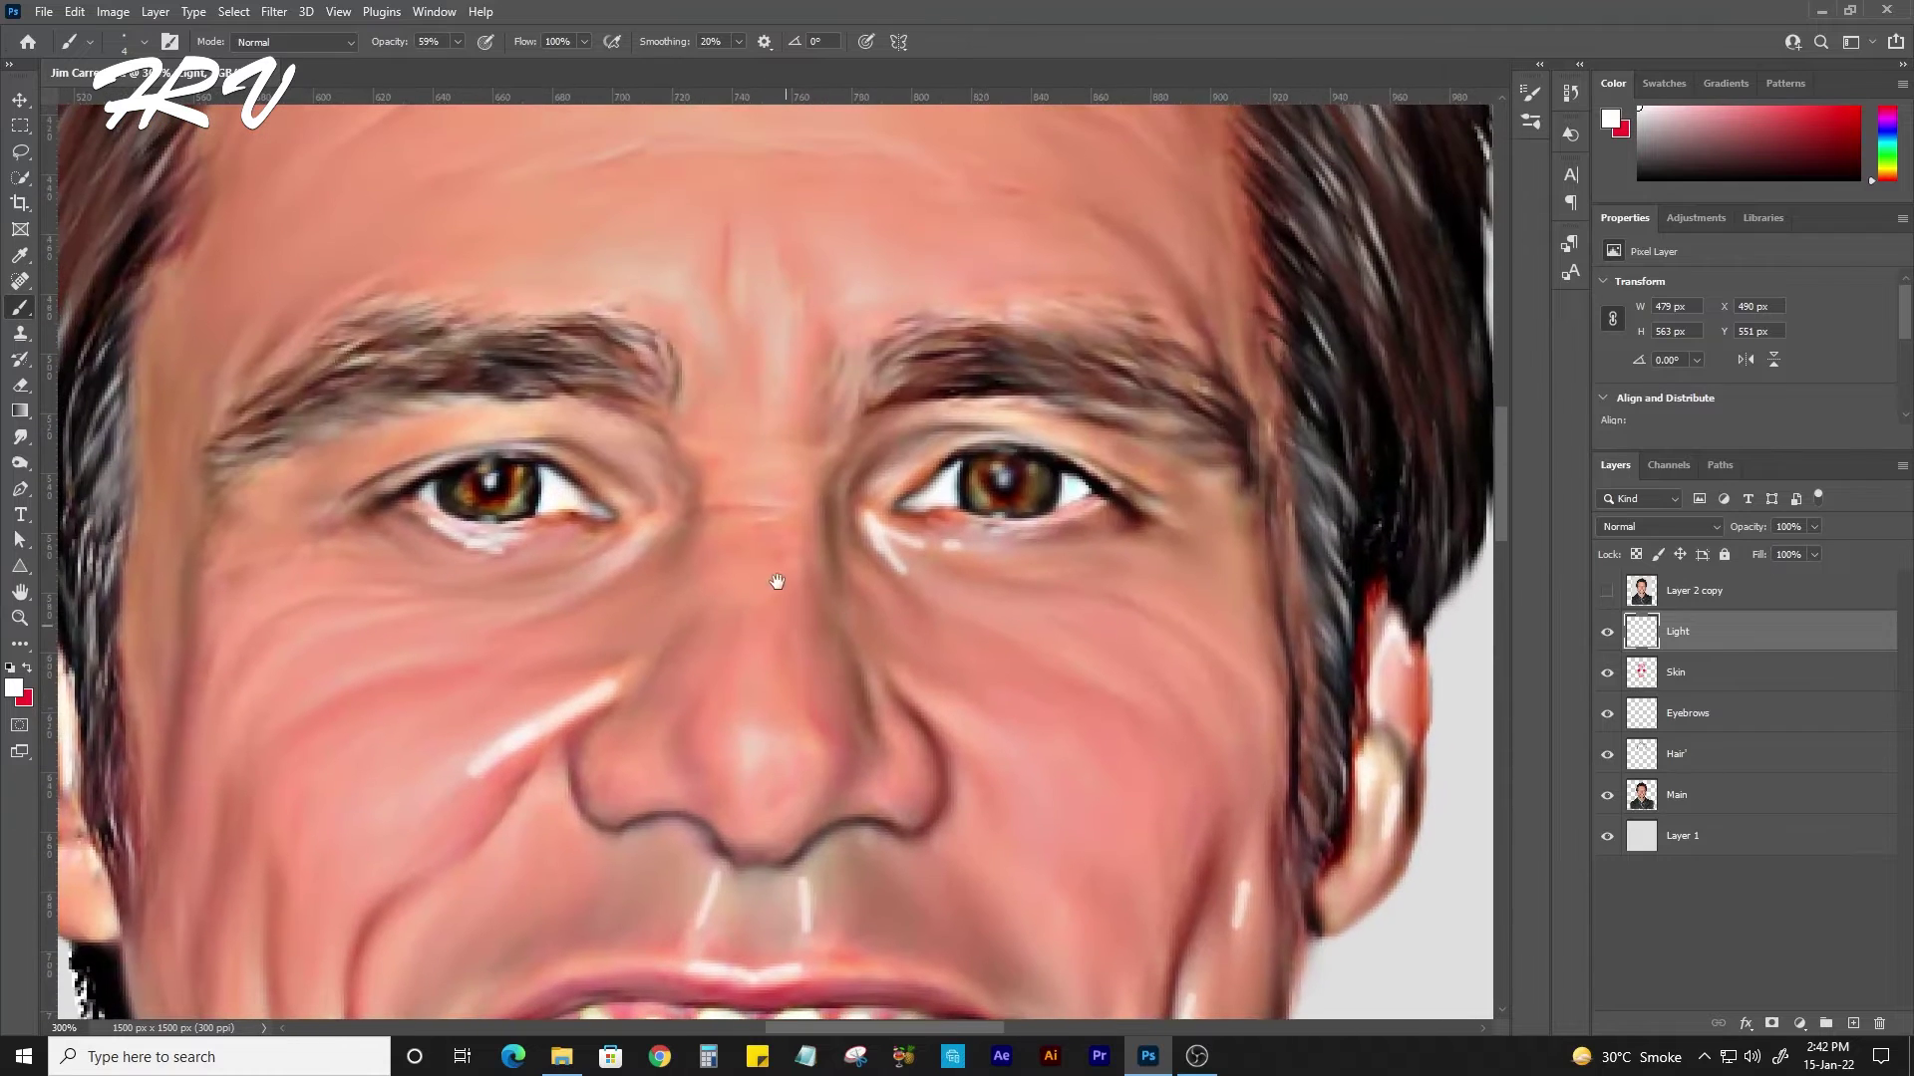
{"action": "left_click_drag", "start_coordinate": [636, 277], "coordinate": [725, 359]}
{"action": "left_click_drag", "start_coordinate": [760, 265], "coordinate": [769, 373]}
{"action": "left_click_drag", "start_coordinate": [1006, 307], "coordinate": [1096, 325]}
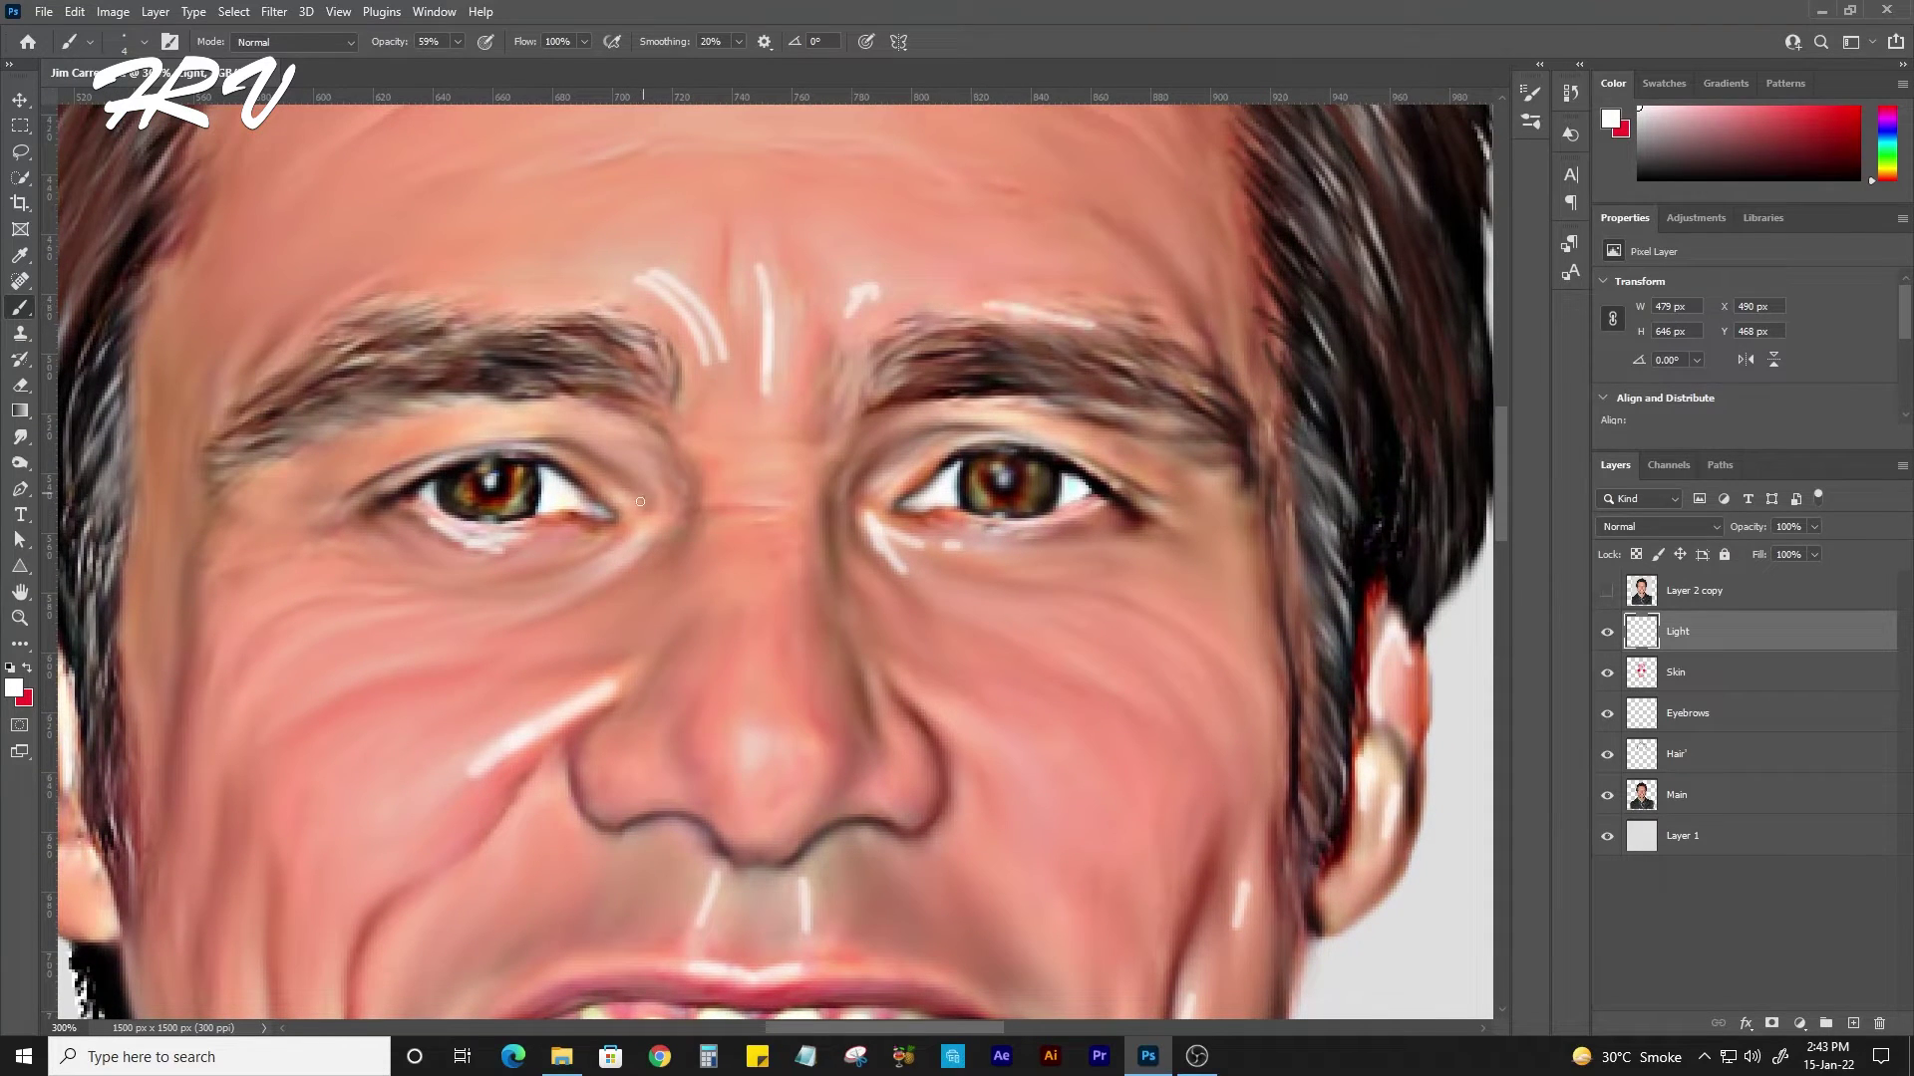
{"action": "left_click_drag", "start_coordinate": [884, 488], "coordinate": [1057, 428]}
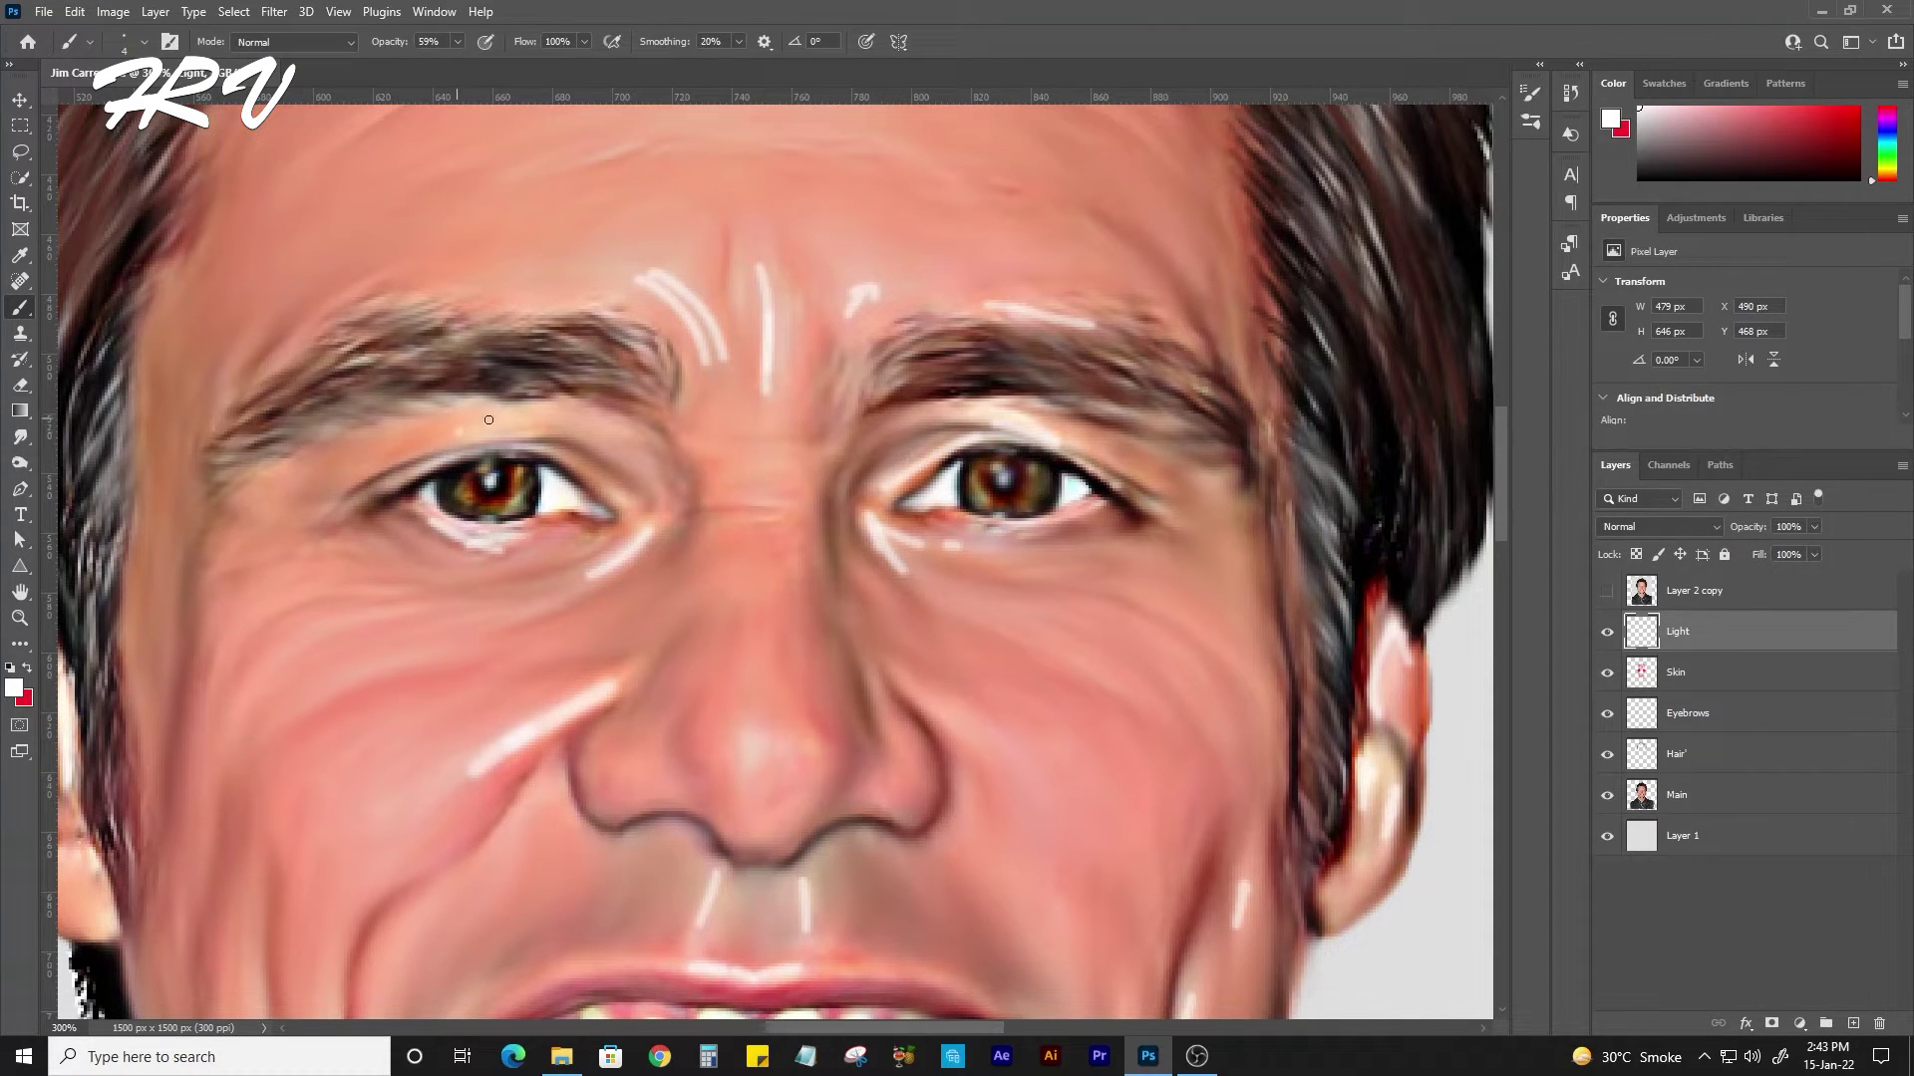
{"action": "left_click_drag", "start_coordinate": [464, 439], "coordinate": [598, 408]}
Paint white highlight strokes across the forehead wrinkles.
{"action": "left_click_drag", "start_coordinate": [769, 650], "coordinate": [778, 406]}
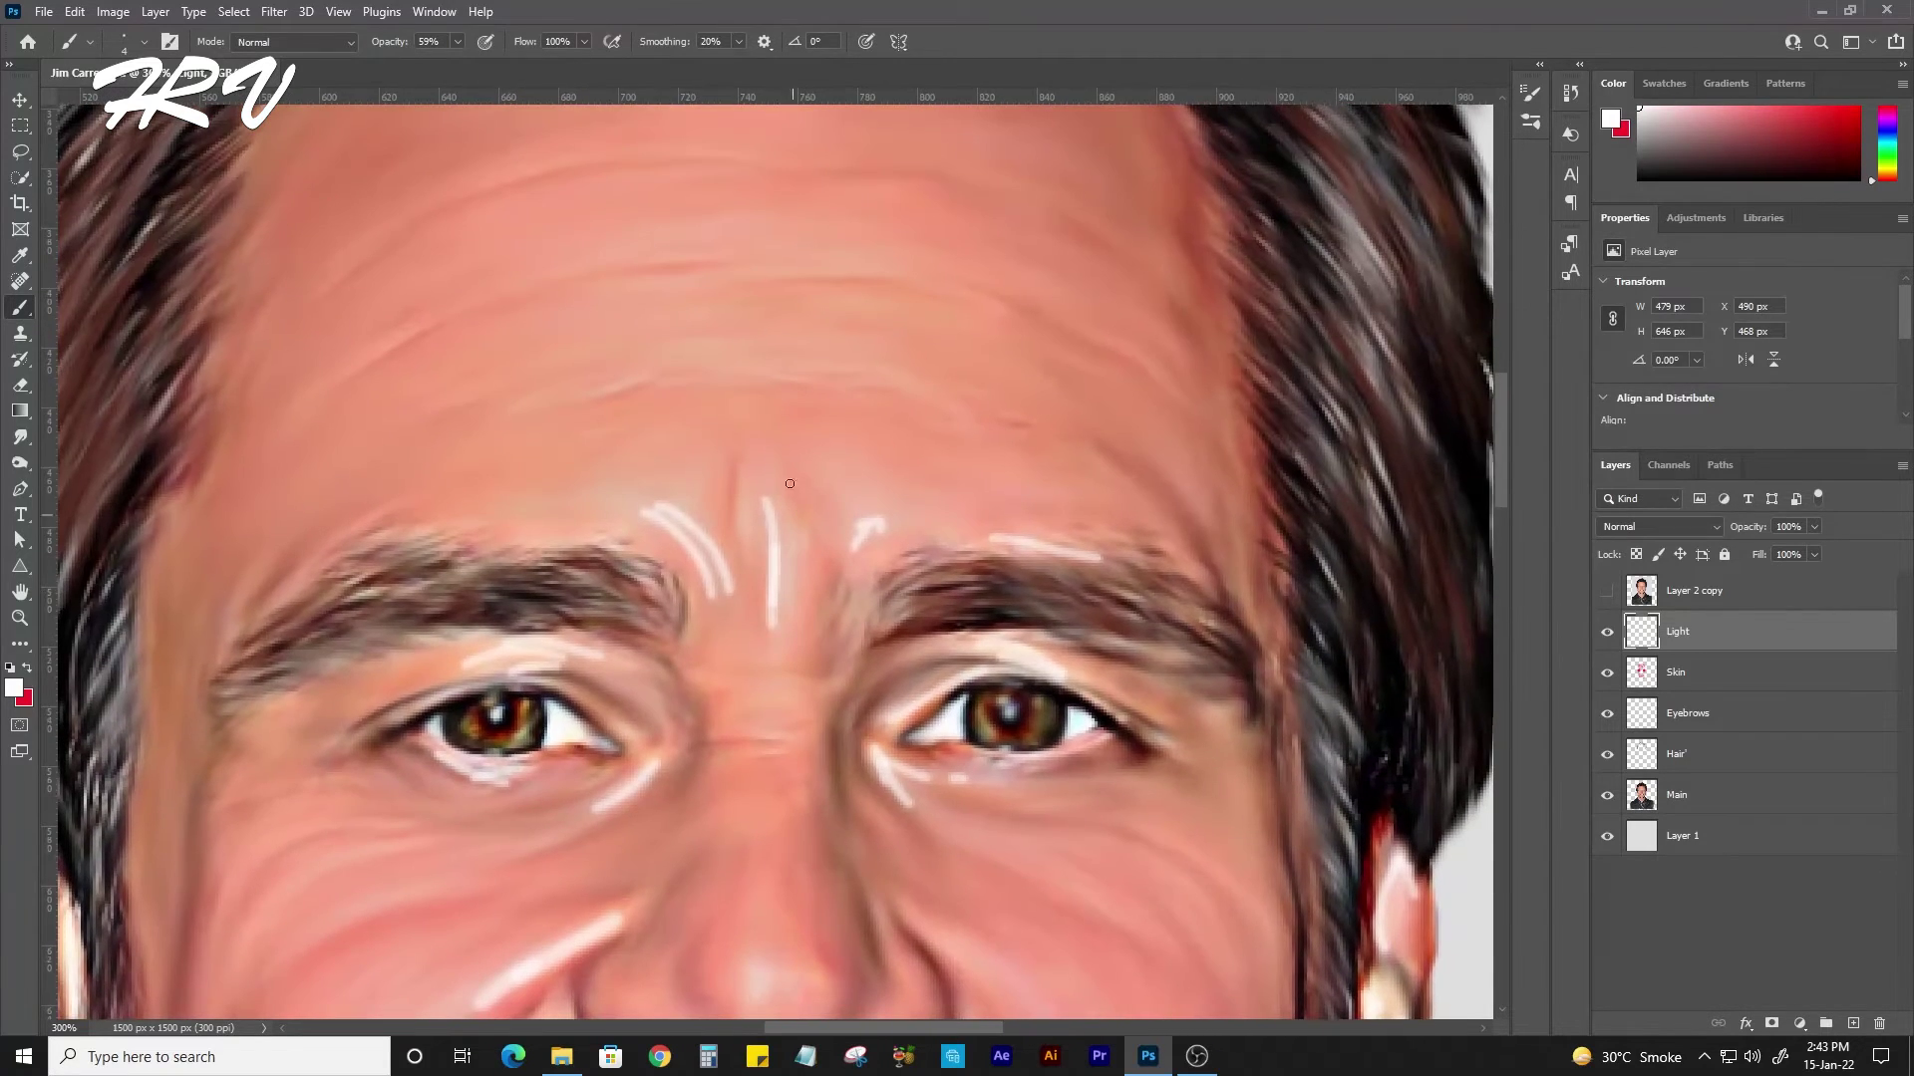
{"action": "left_click_drag", "start_coordinate": [553, 390], "coordinate": [930, 403]}
{"action": "left_click_drag", "start_coordinate": [790, 260], "coordinate": [982, 292]}
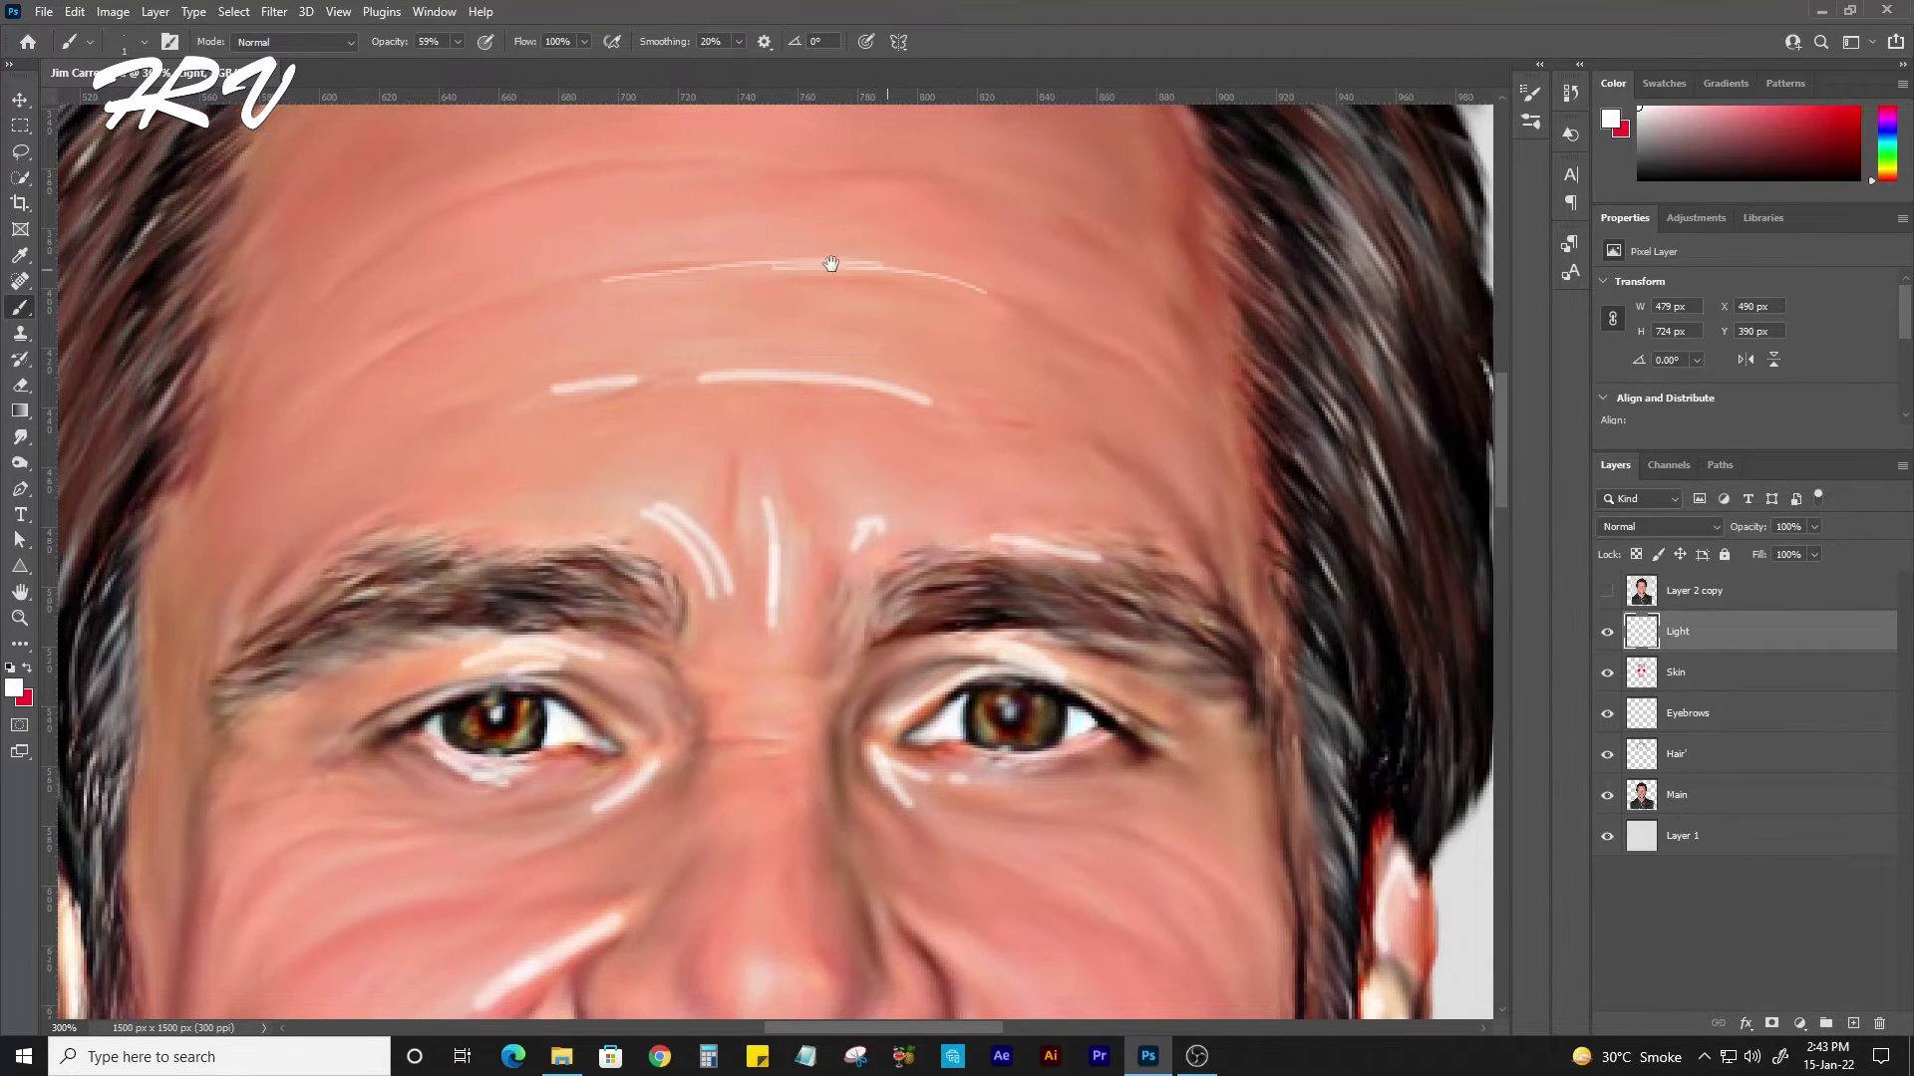
{"action": "scroll", "coordinate": [848, 299], "scroll_direction": "up", "scroll_amount": 3}
{"action": "left_click_drag", "start_coordinate": [635, 368], "coordinate": [876, 368]}
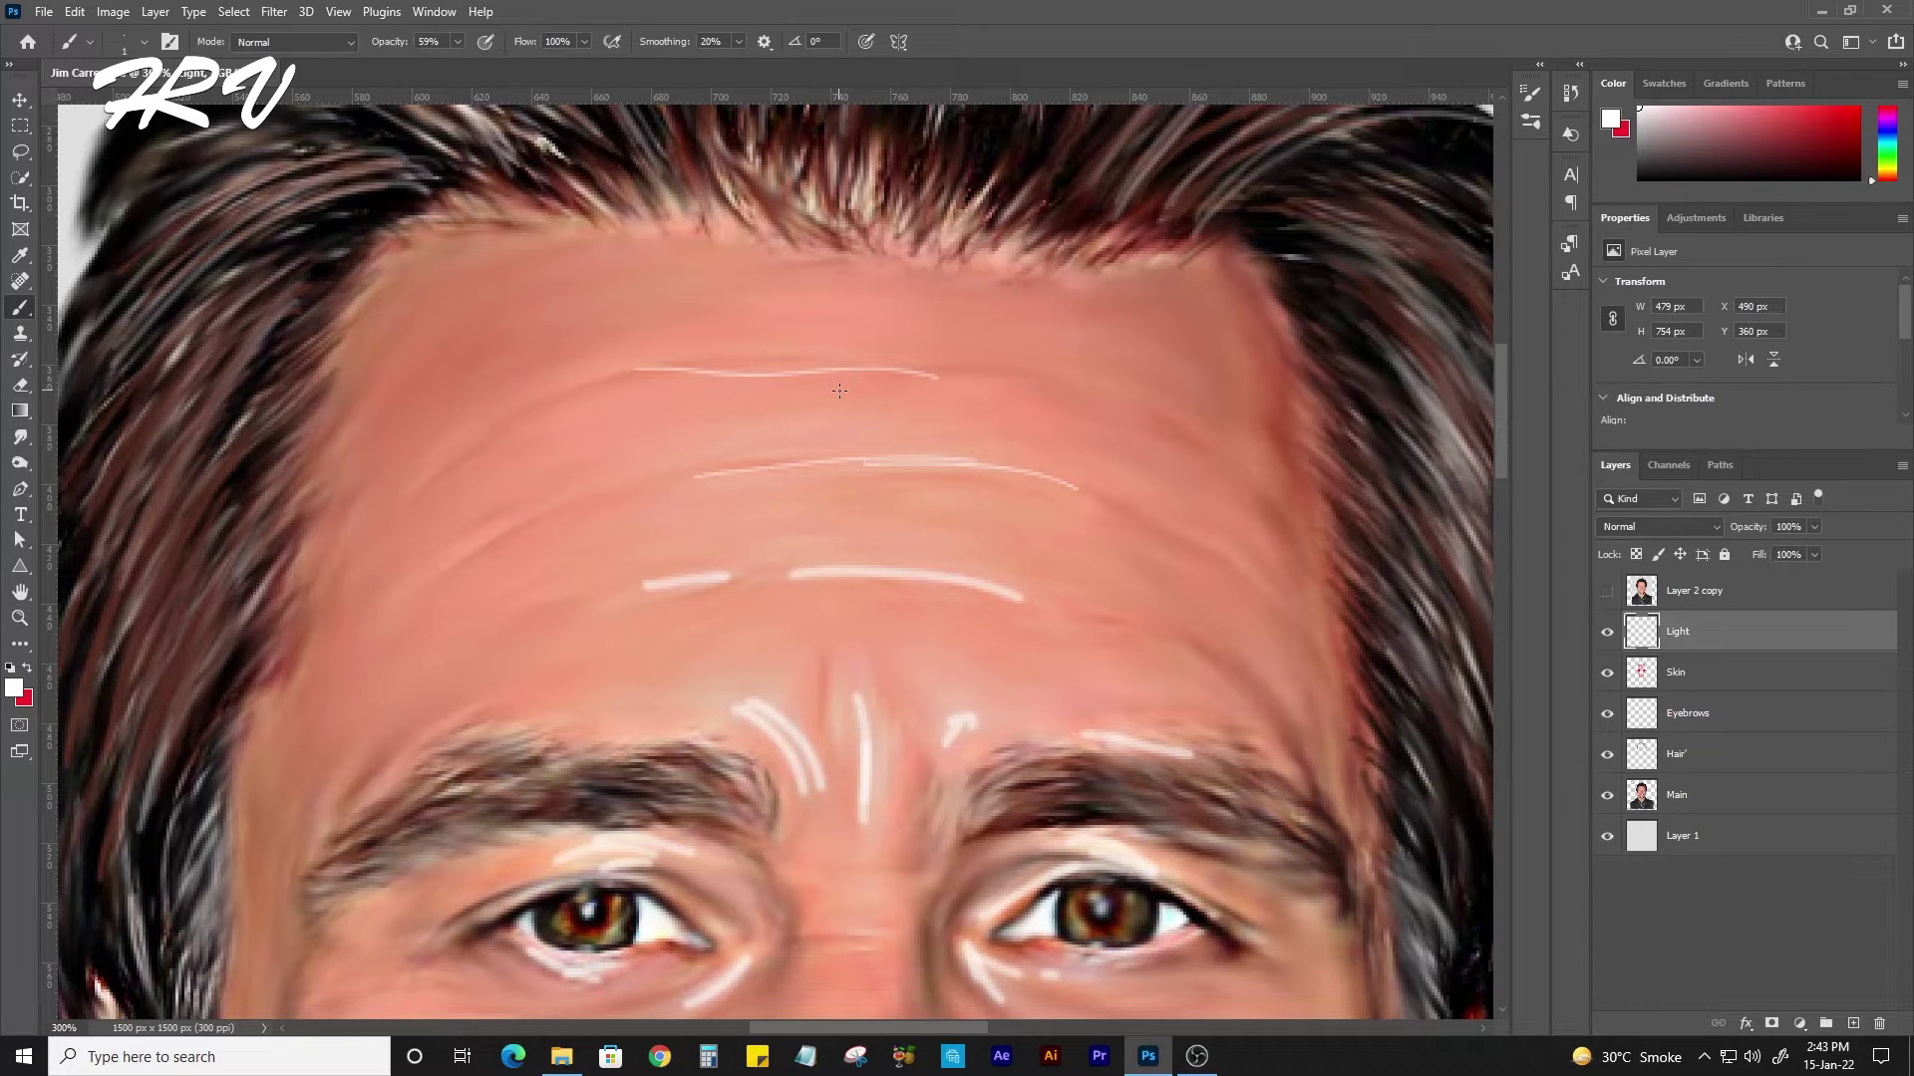
Smudge the forehead, between-brow, right-eye, cheek and under-nose highlights into soft glows at 44% strength.
{"action": "left_click", "coordinate": [20, 436]}
{"action": "mouse_move", "coordinate": [931, 367]}
{"action": "left_mouse_down"}
{"action": "mouse_move", "coordinate": [645, 355]}
{"action": "mouse_move", "coordinate": [815, 367]}
{"action": "left_mouse_up"}
{"action": "left_click_drag", "start_coordinate": [825, 461], "coordinate": [929, 476]}
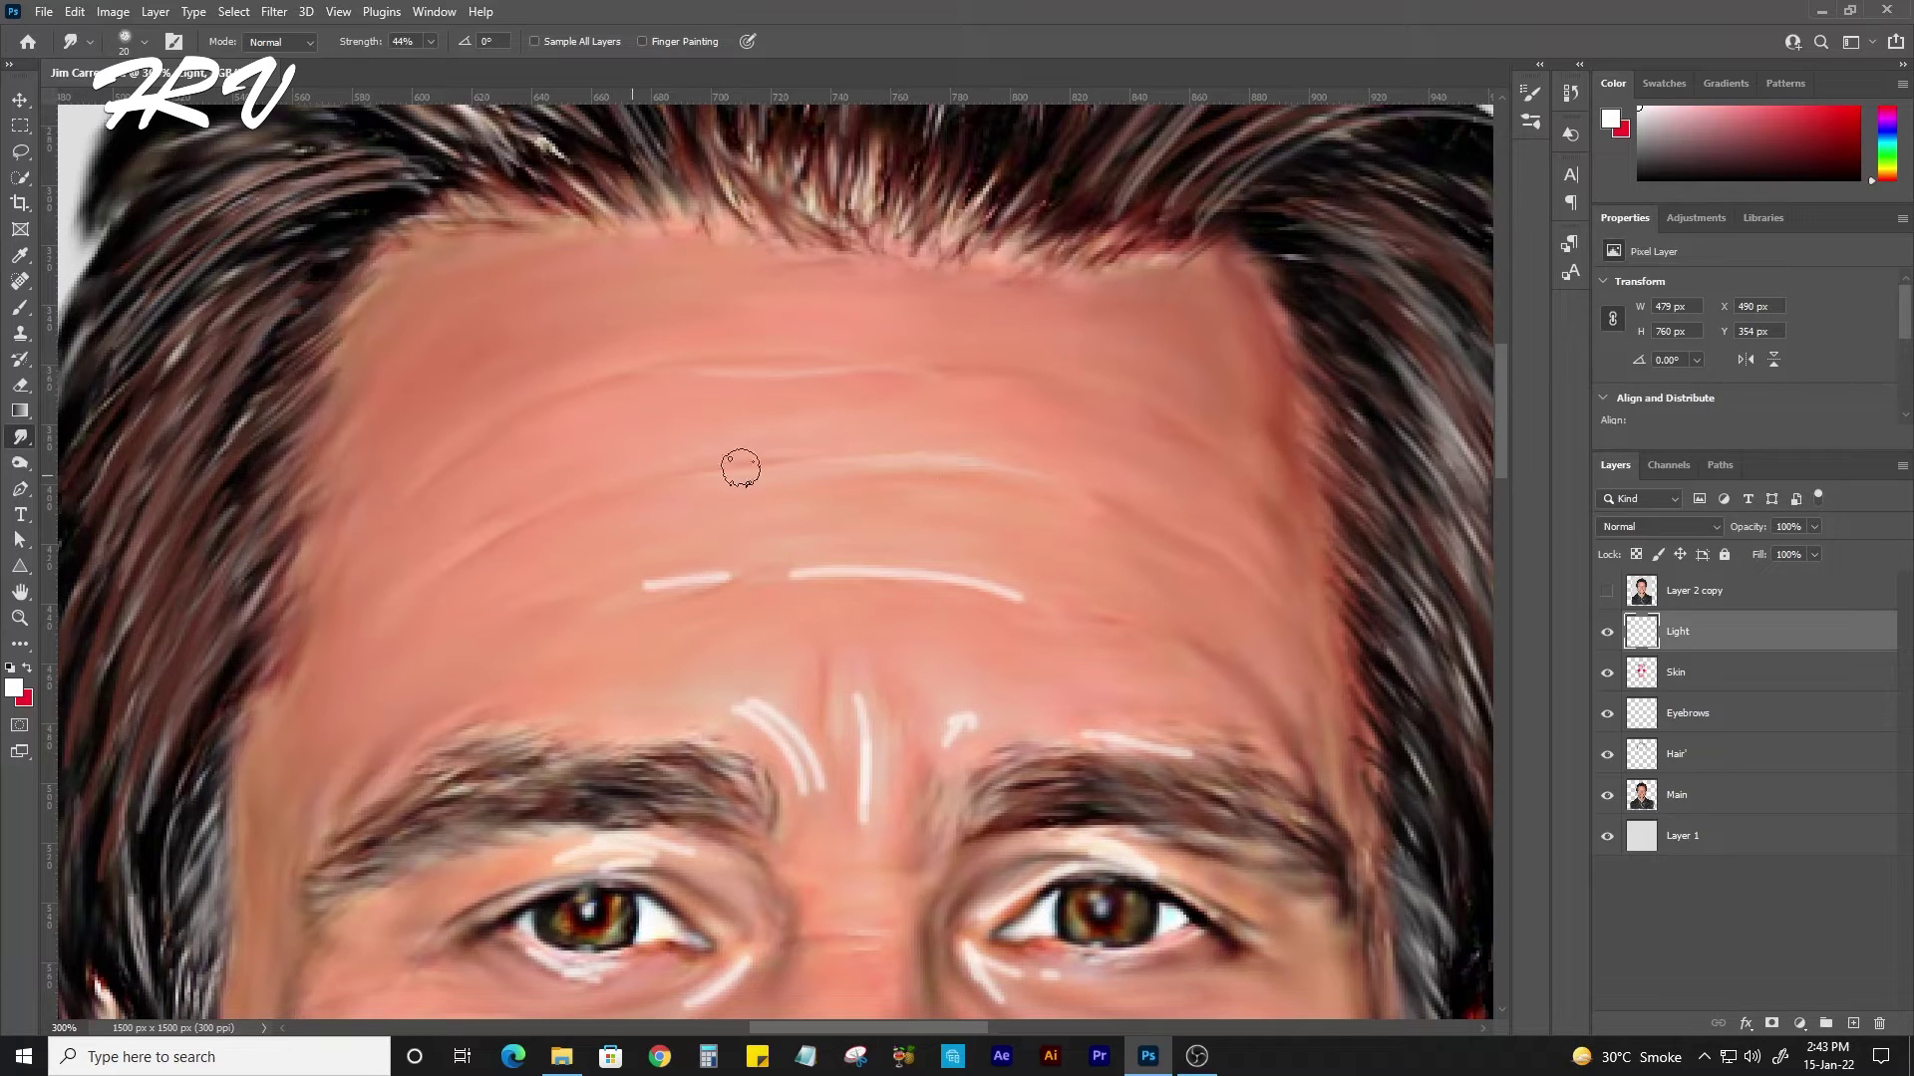
{"action": "mouse_move", "coordinate": [661, 572]}
{"action": "left_mouse_down"}
{"action": "mouse_move", "coordinate": [833, 568]}
{"action": "mouse_move", "coordinate": [1016, 598]}
{"action": "left_mouse_up"}
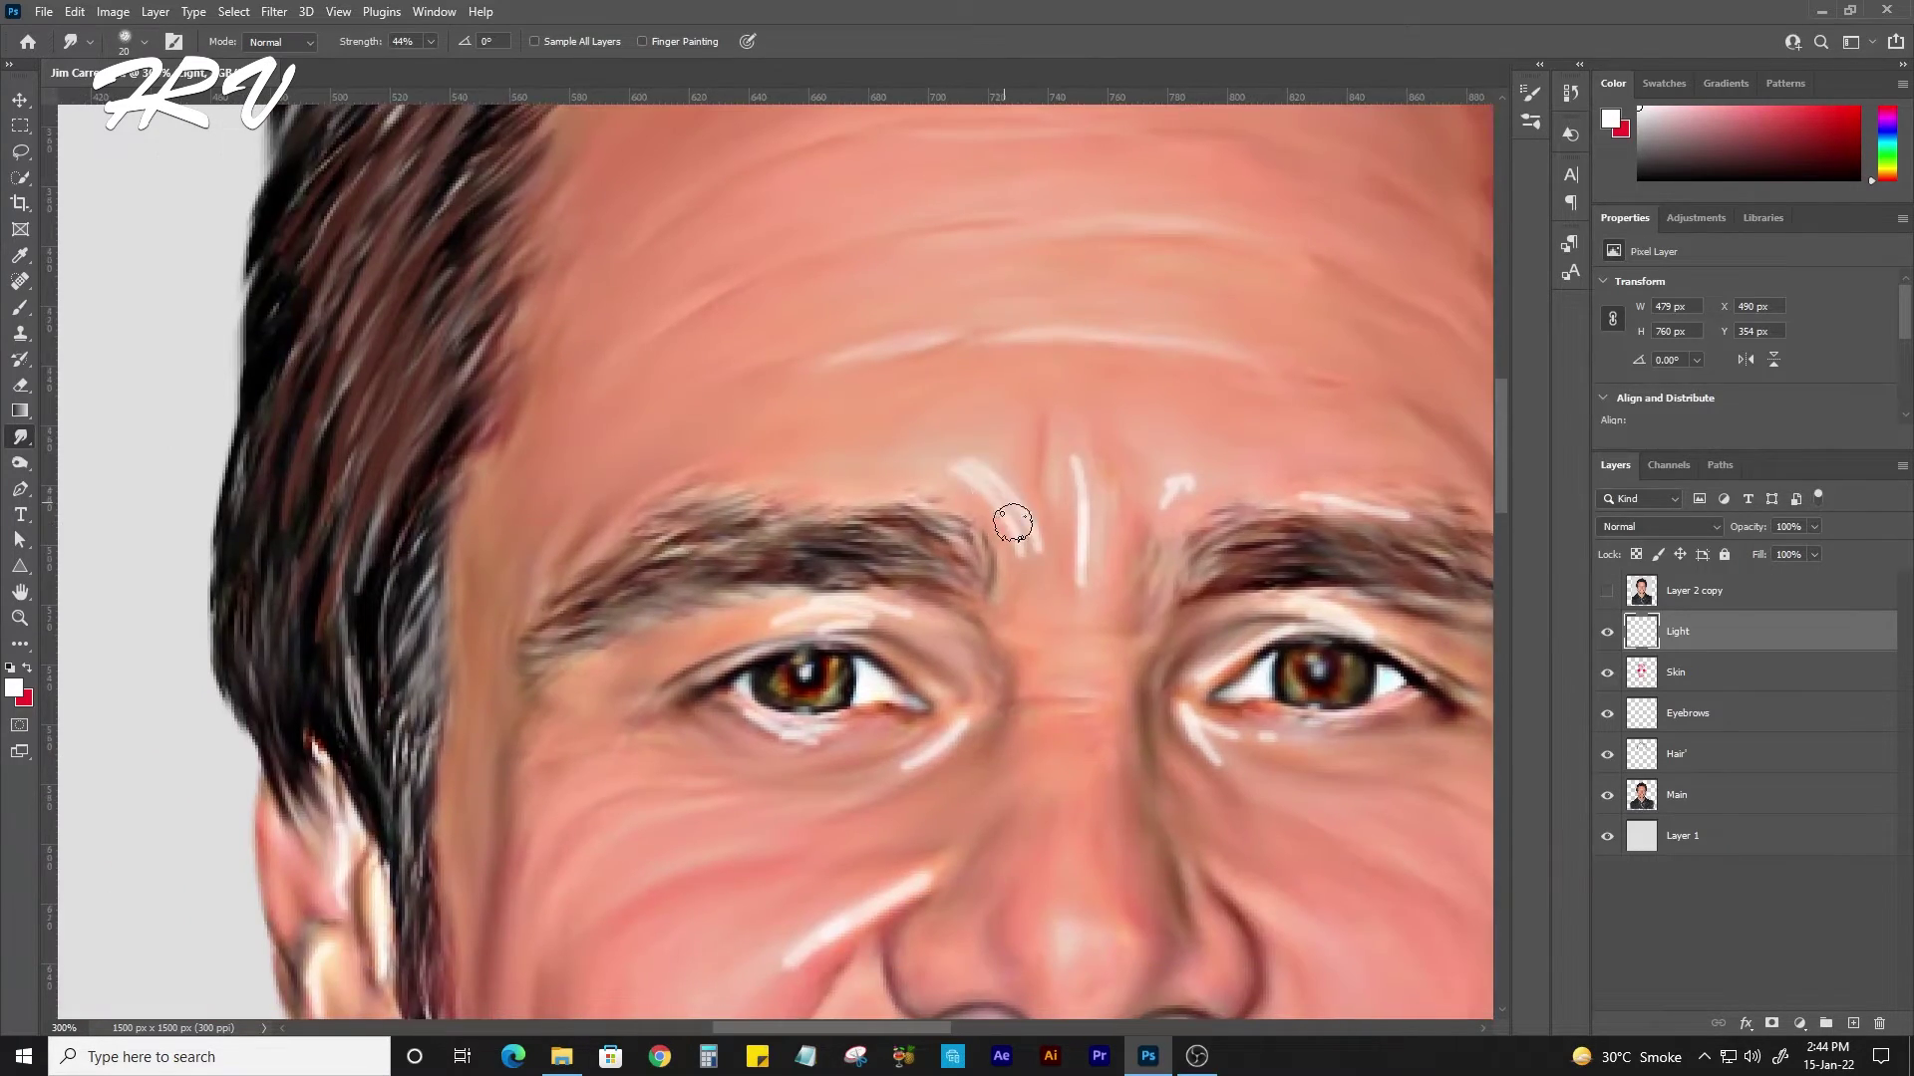
{"action": "mouse_move", "coordinate": [994, 471]}
{"action": "left_mouse_down"}
{"action": "mouse_move", "coordinate": [1012, 556]}
{"action": "mouse_move", "coordinate": [1103, 496]}
{"action": "mouse_move", "coordinate": [1027, 588]}
{"action": "left_mouse_up"}
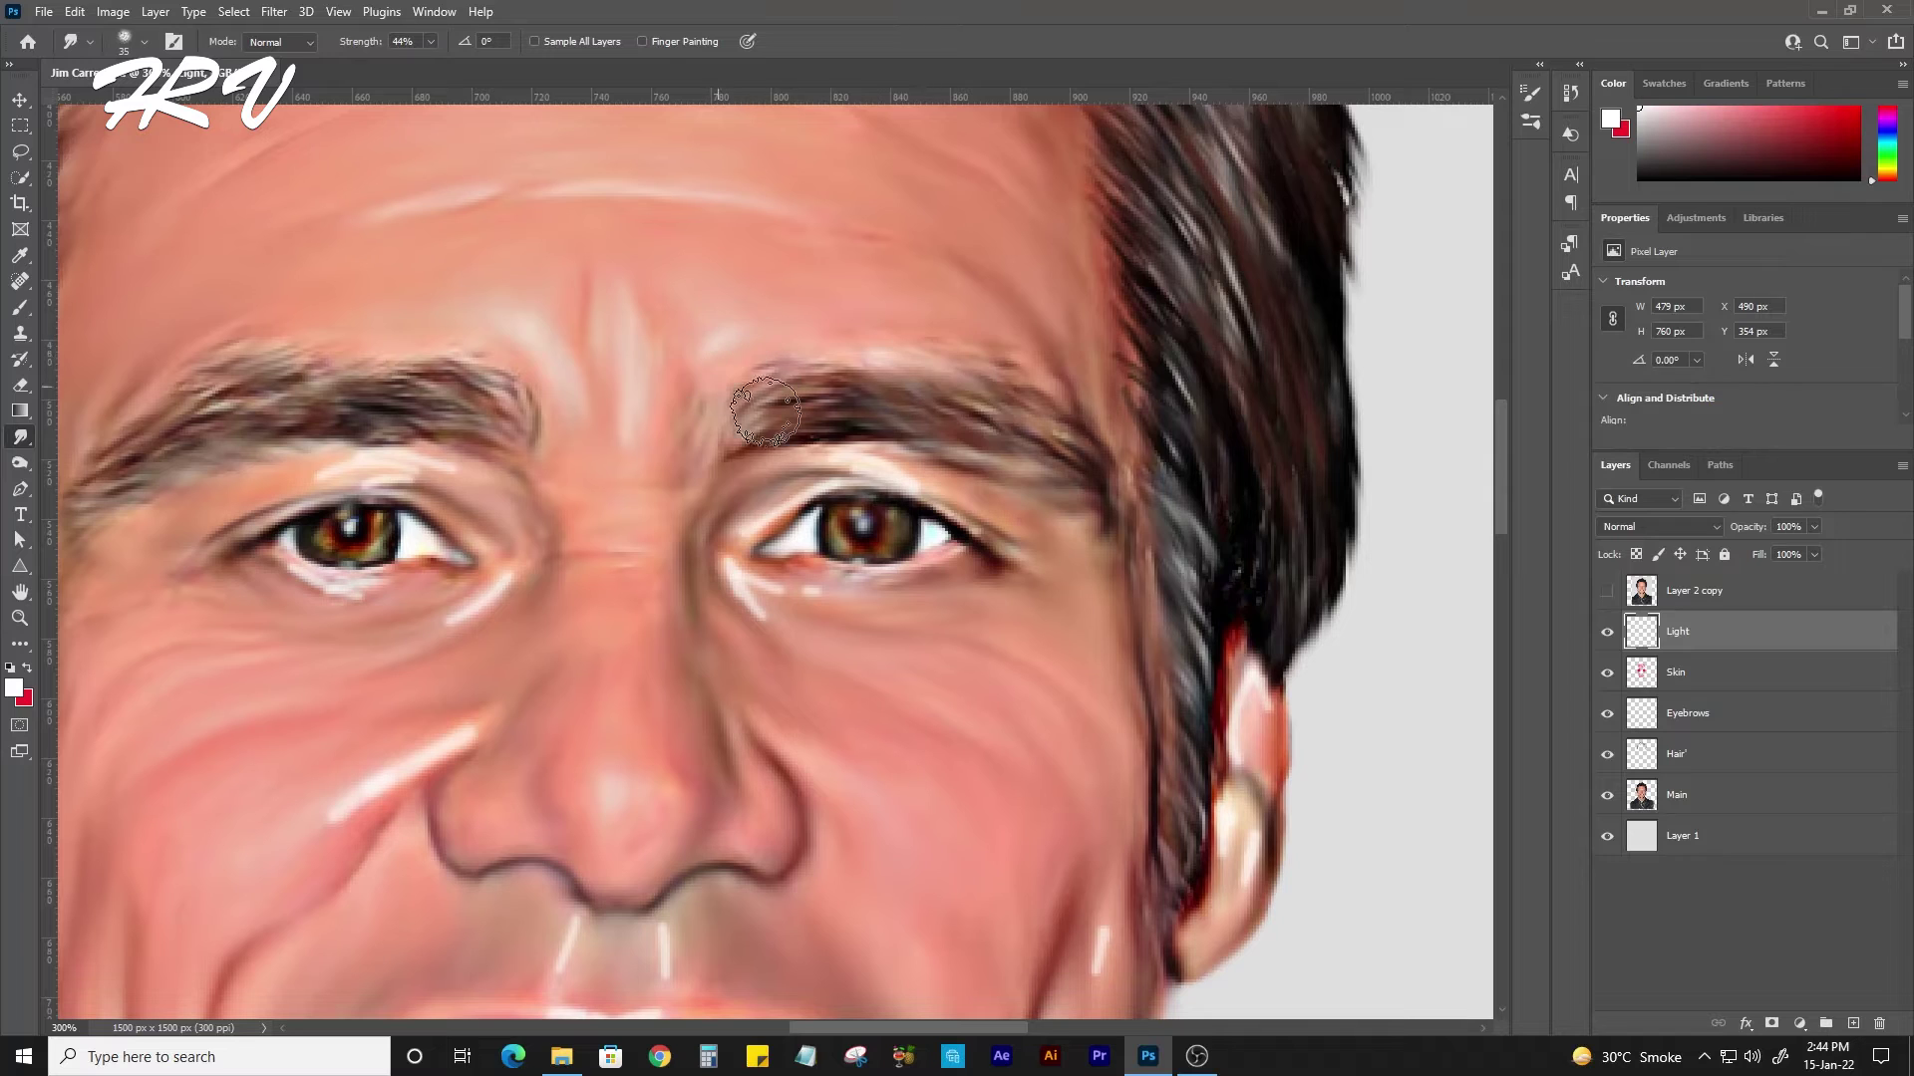
{"action": "mouse_move", "coordinate": [855, 470]}
{"action": "left_mouse_down"}
{"action": "mouse_move", "coordinate": [760, 598]}
{"action": "mouse_move", "coordinate": [815, 618]}
{"action": "left_mouse_up"}
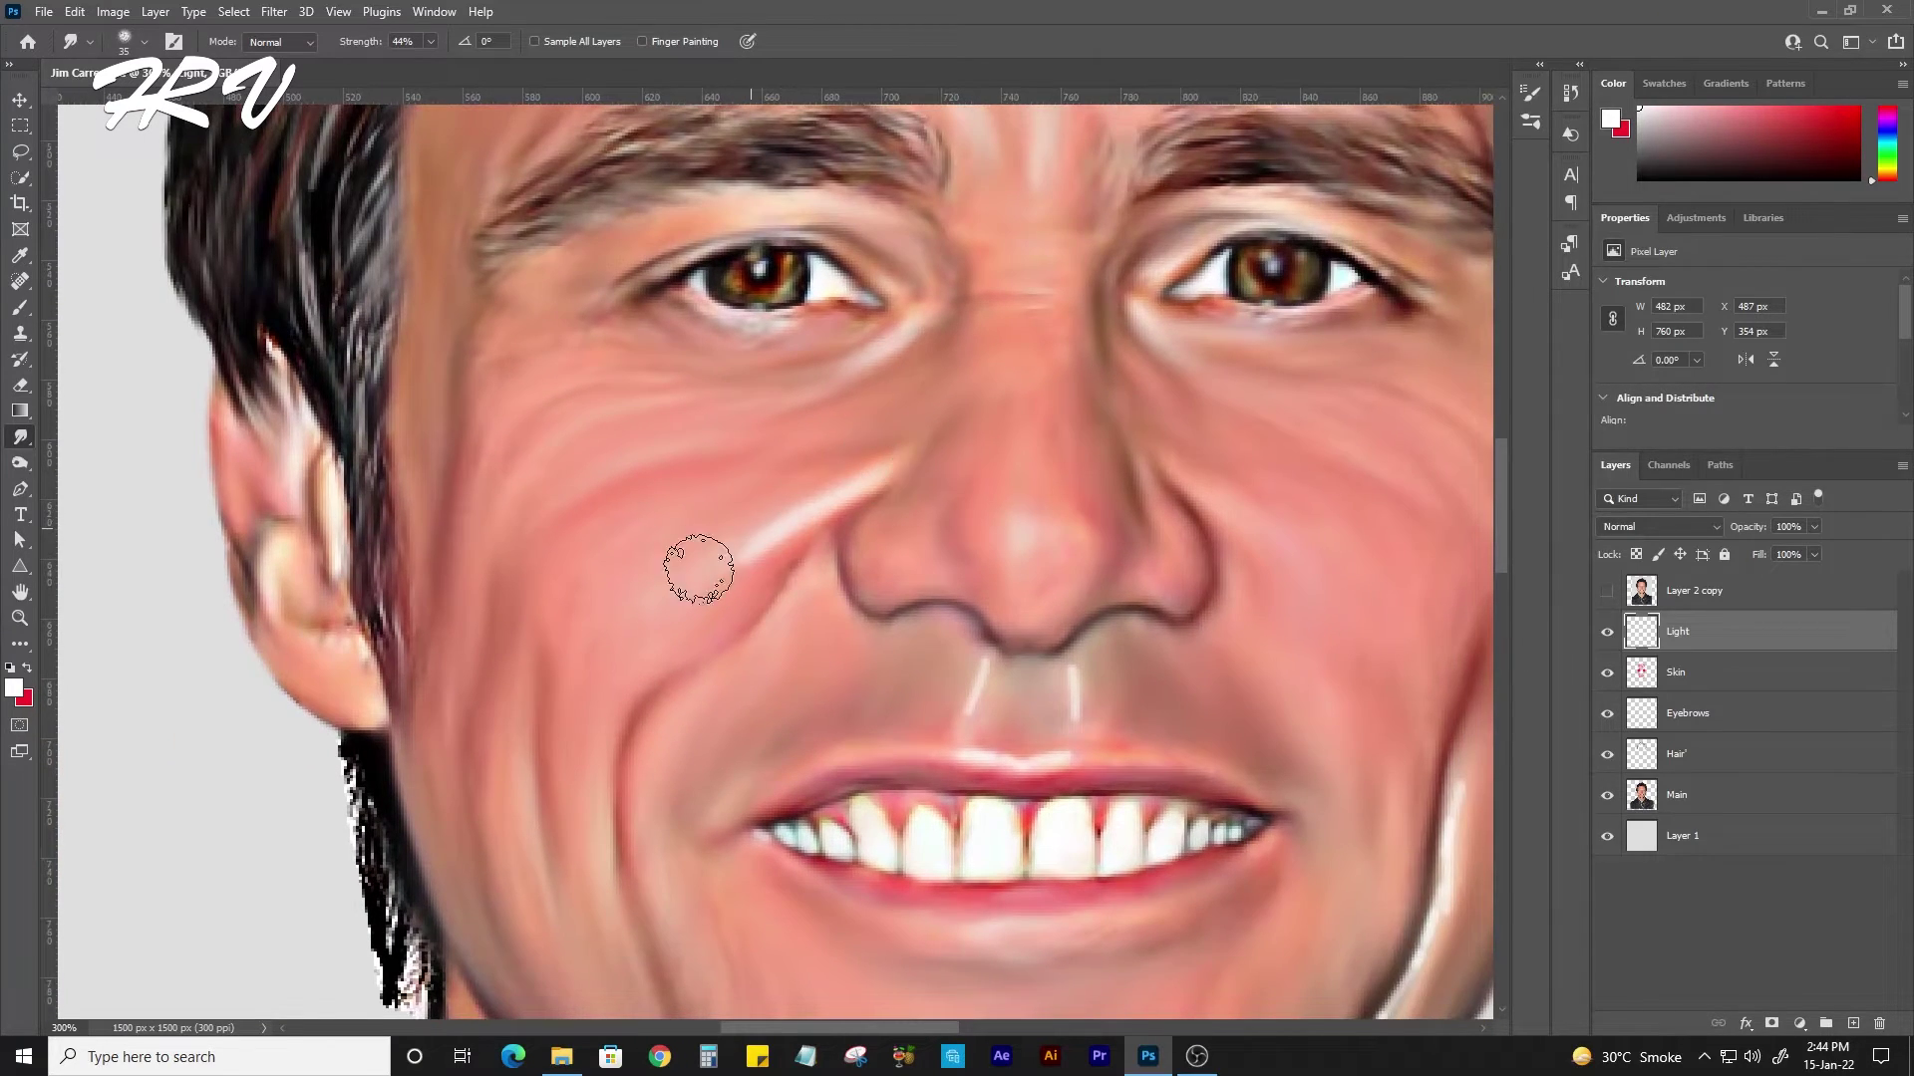
{"action": "left_click_drag", "start_coordinate": [706, 556], "coordinate": [876, 448]}
{"action": "mouse_move", "coordinate": [932, 663]}
{"action": "left_mouse_down"}
{"action": "mouse_move", "coordinate": [1067, 674]}
{"action": "mouse_move", "coordinate": [974, 675]}
{"action": "mouse_move", "coordinate": [1007, 760]}
{"action": "mouse_move", "coordinate": [1153, 768]}
{"action": "left_mouse_up"}
Blend the chin and neck-edge highlights into the skin, then zoom out to the whole portrait.
{"action": "left_click_drag", "start_coordinate": [1247, 637], "coordinate": [935, 315]}
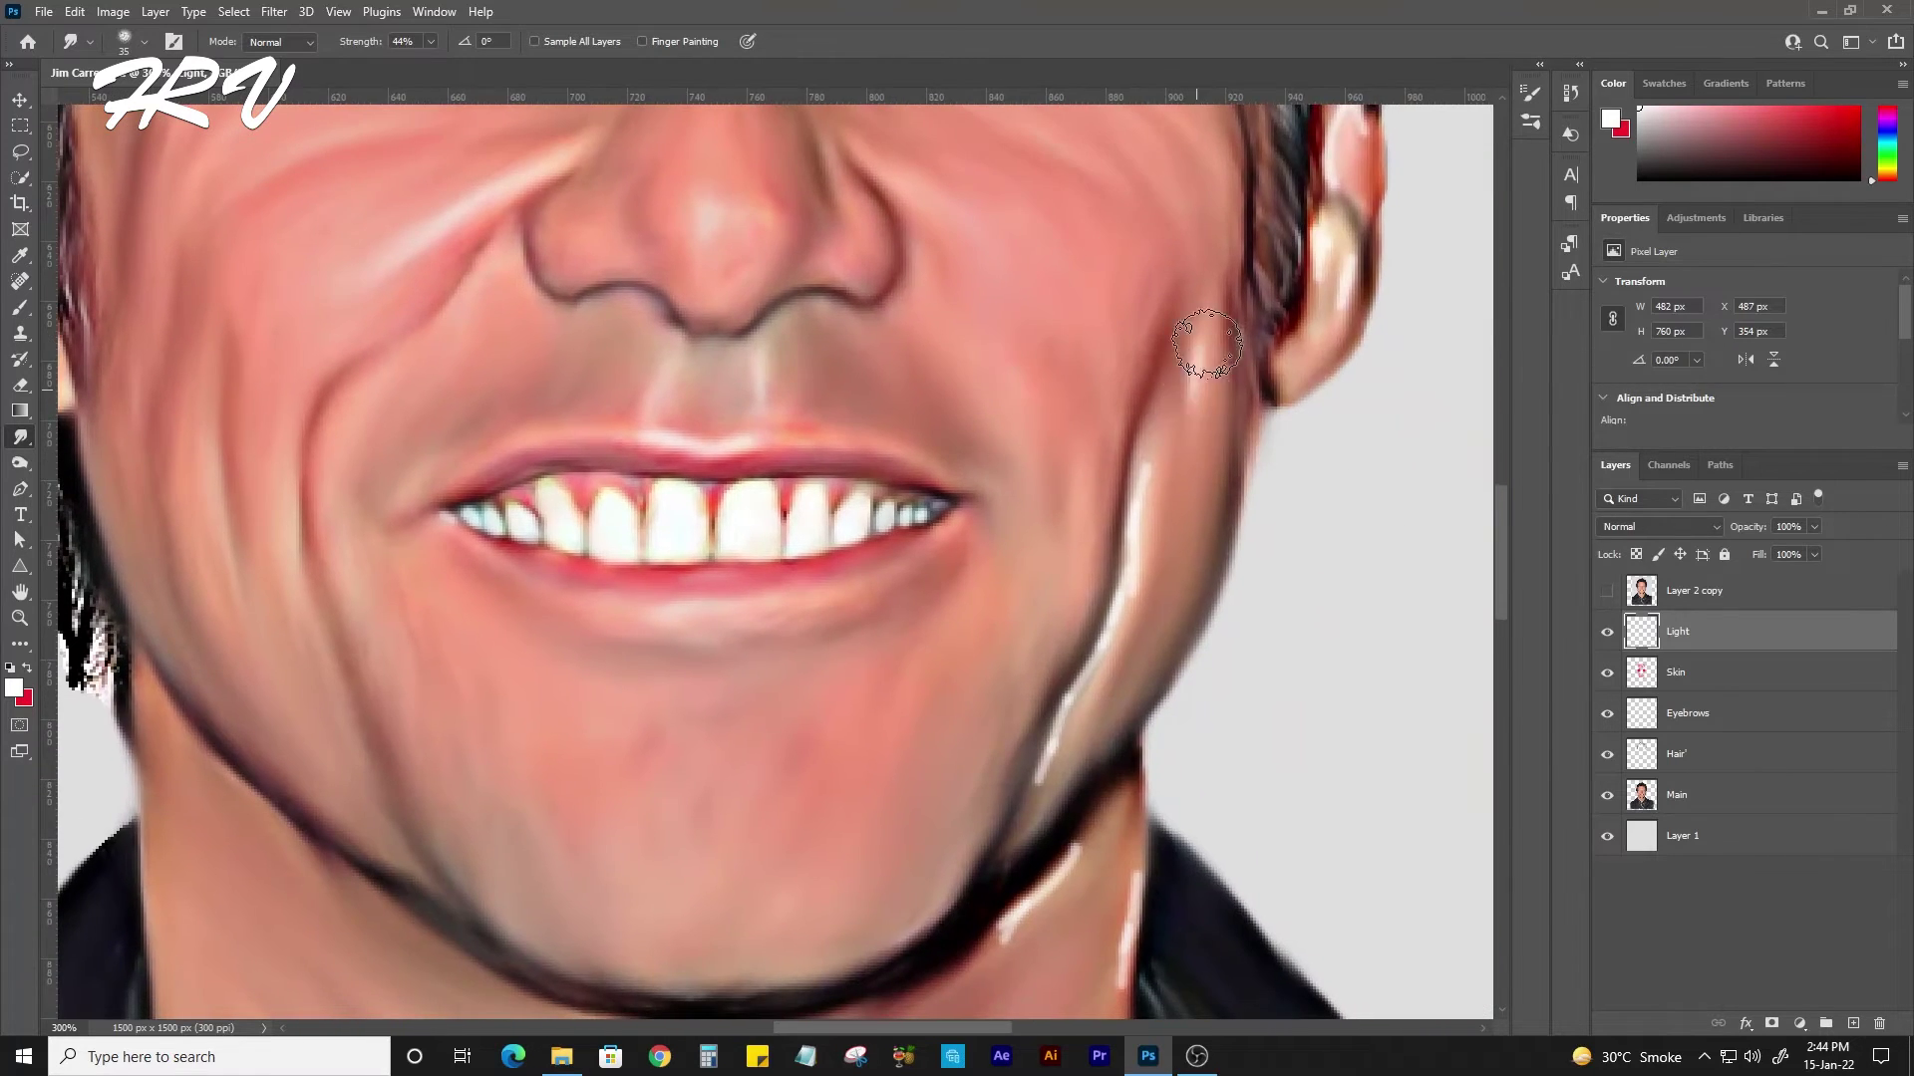
{"action": "left_click_drag", "start_coordinate": [1351, 285], "coordinate": [1067, 534]}
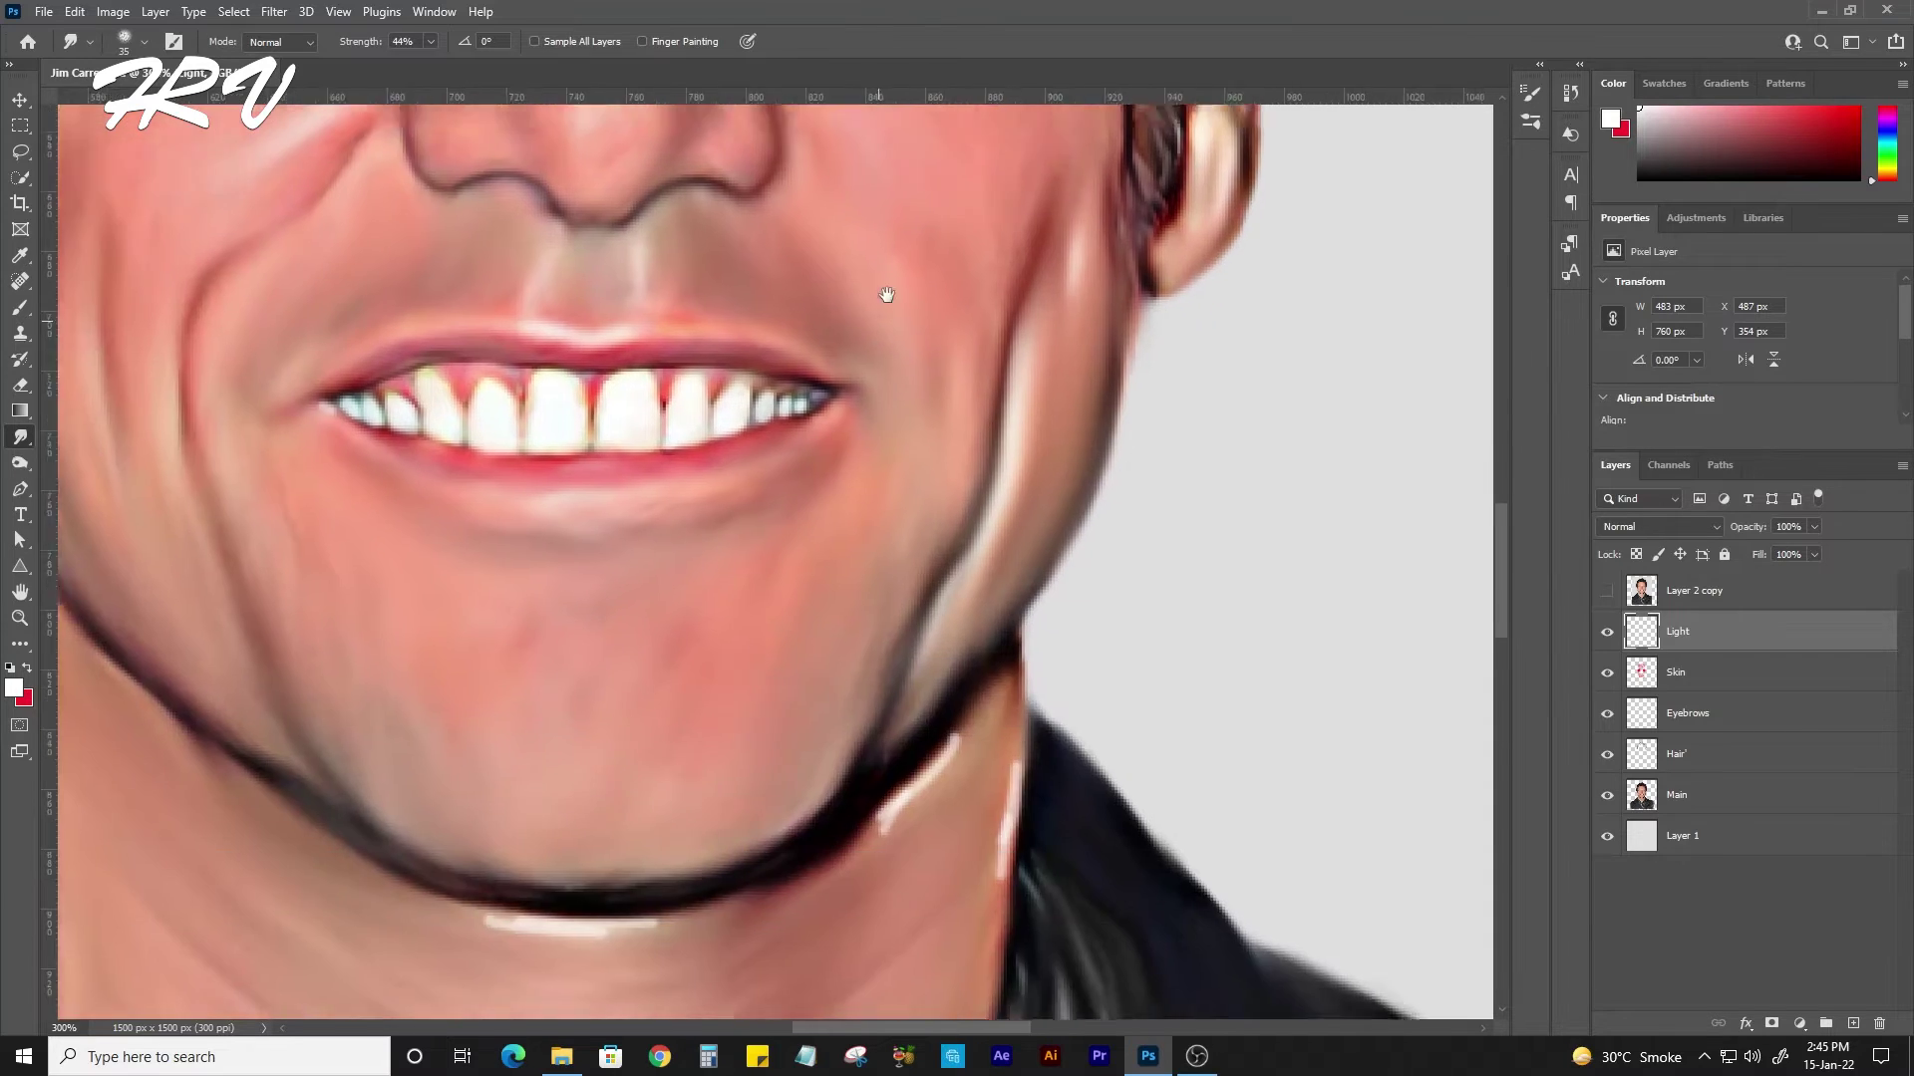
{"action": "mouse_move", "coordinate": [759, 645]}
{"action": "left_mouse_down"}
{"action": "mouse_move", "coordinate": [889, 291]}
{"action": "mouse_move", "coordinate": [1168, 646]}
{"action": "left_mouse_up"}
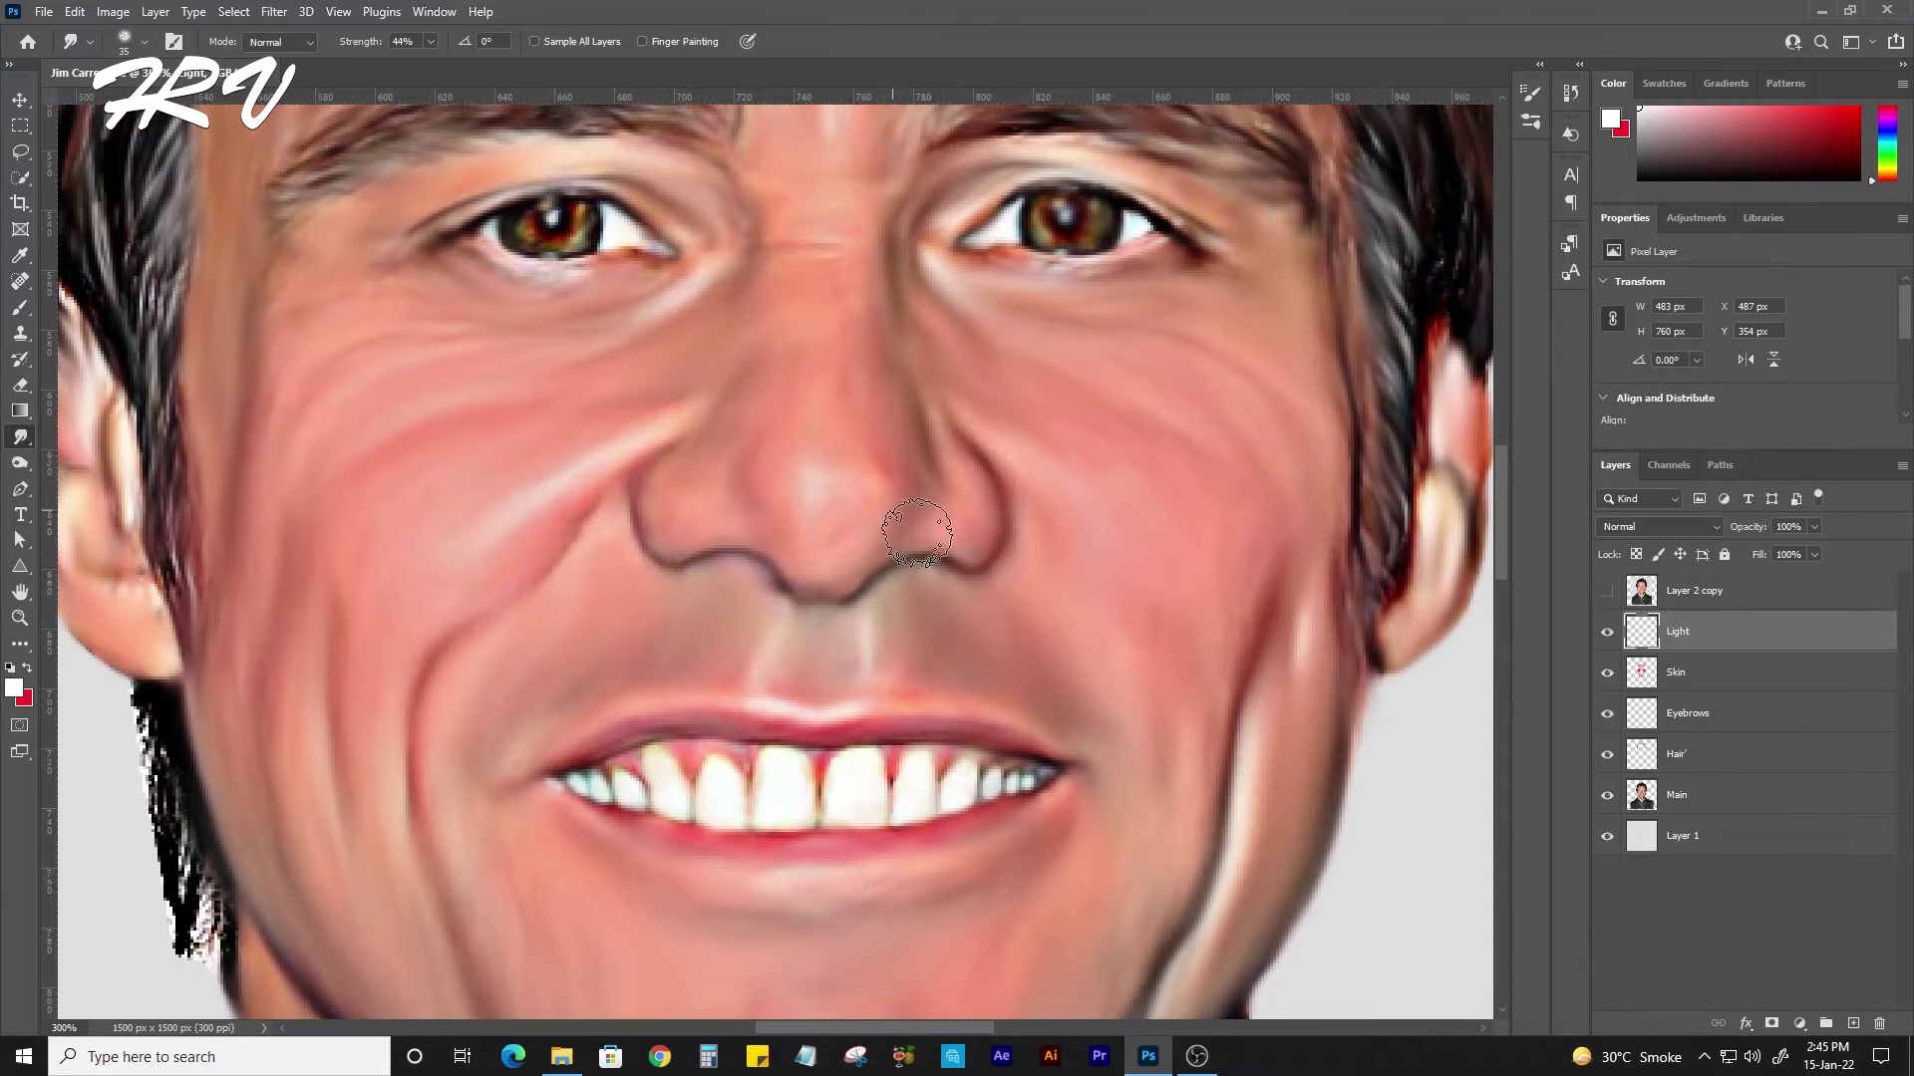
{"action": "left_click_drag", "start_coordinate": [1196, 977], "coordinate": [982, 504]}
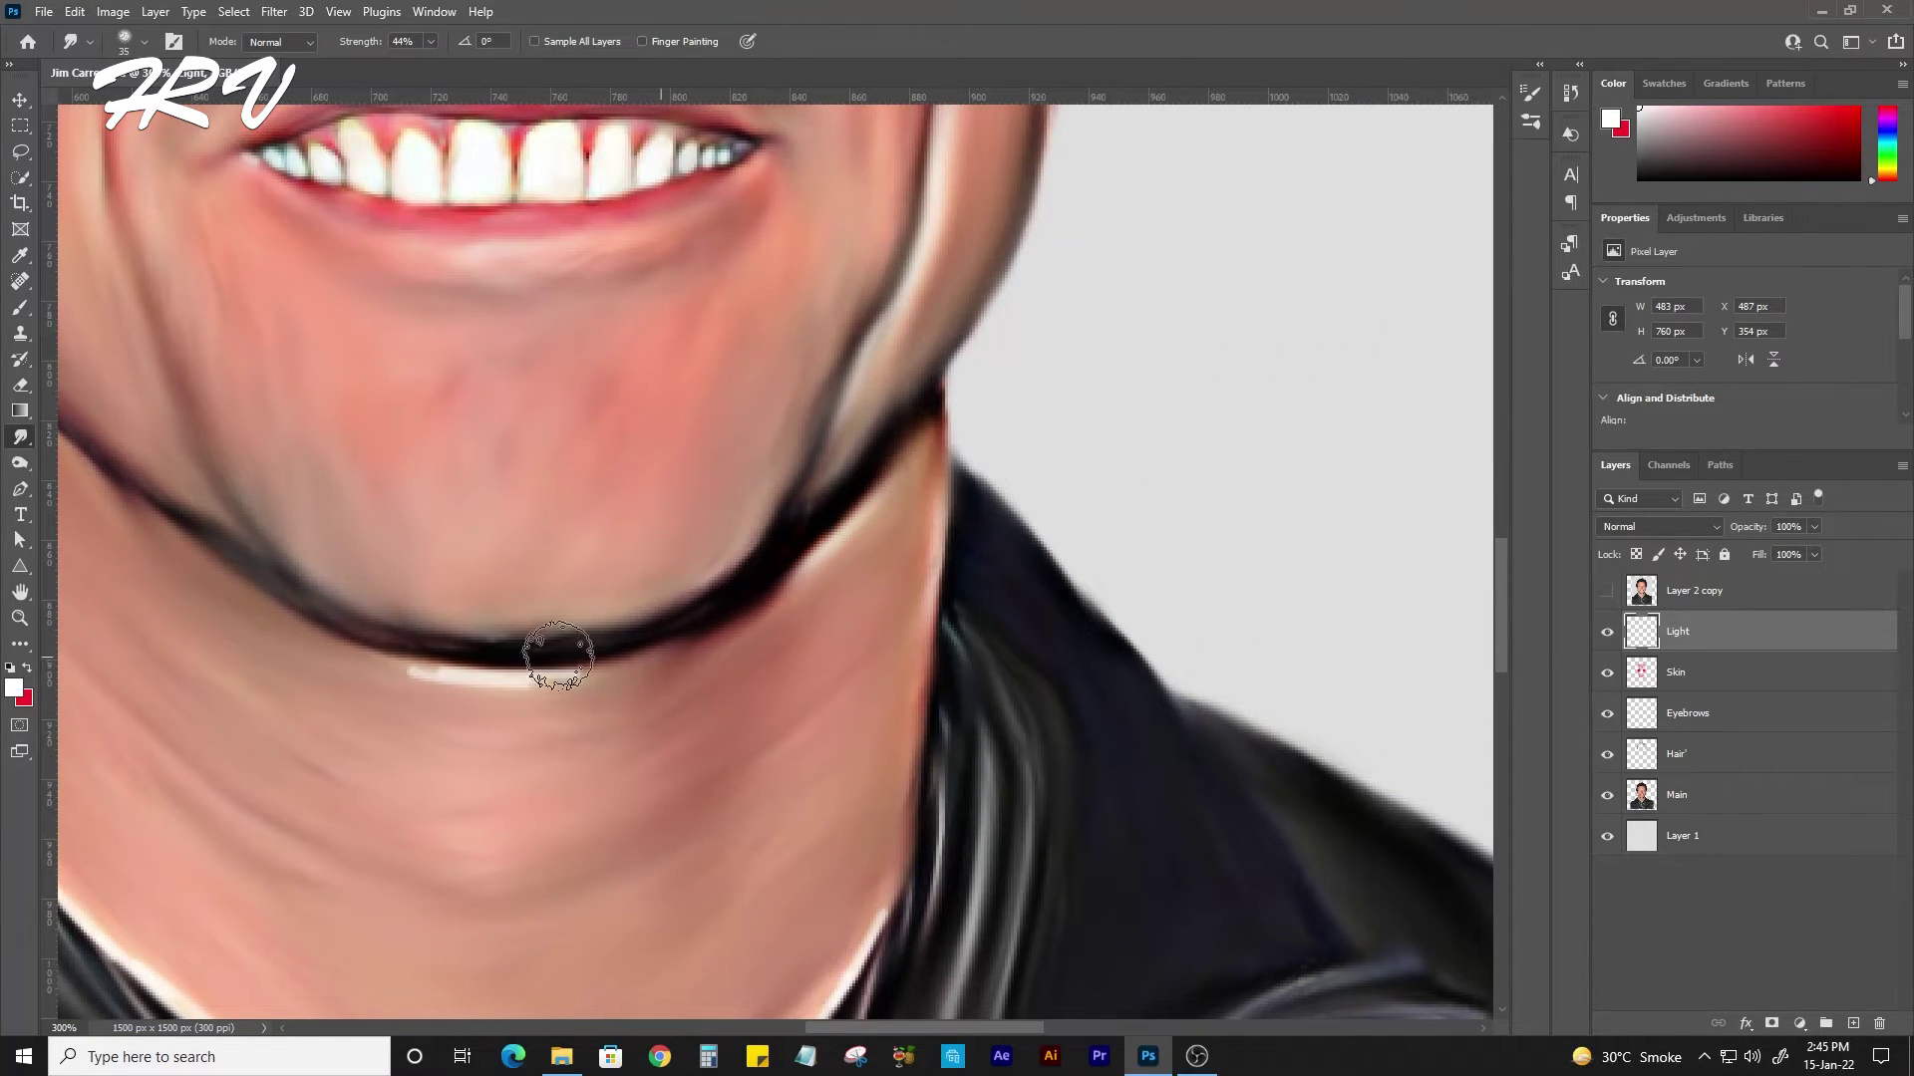
{"action": "left_click_drag", "start_coordinate": [342, 650], "coordinate": [360, 276]}
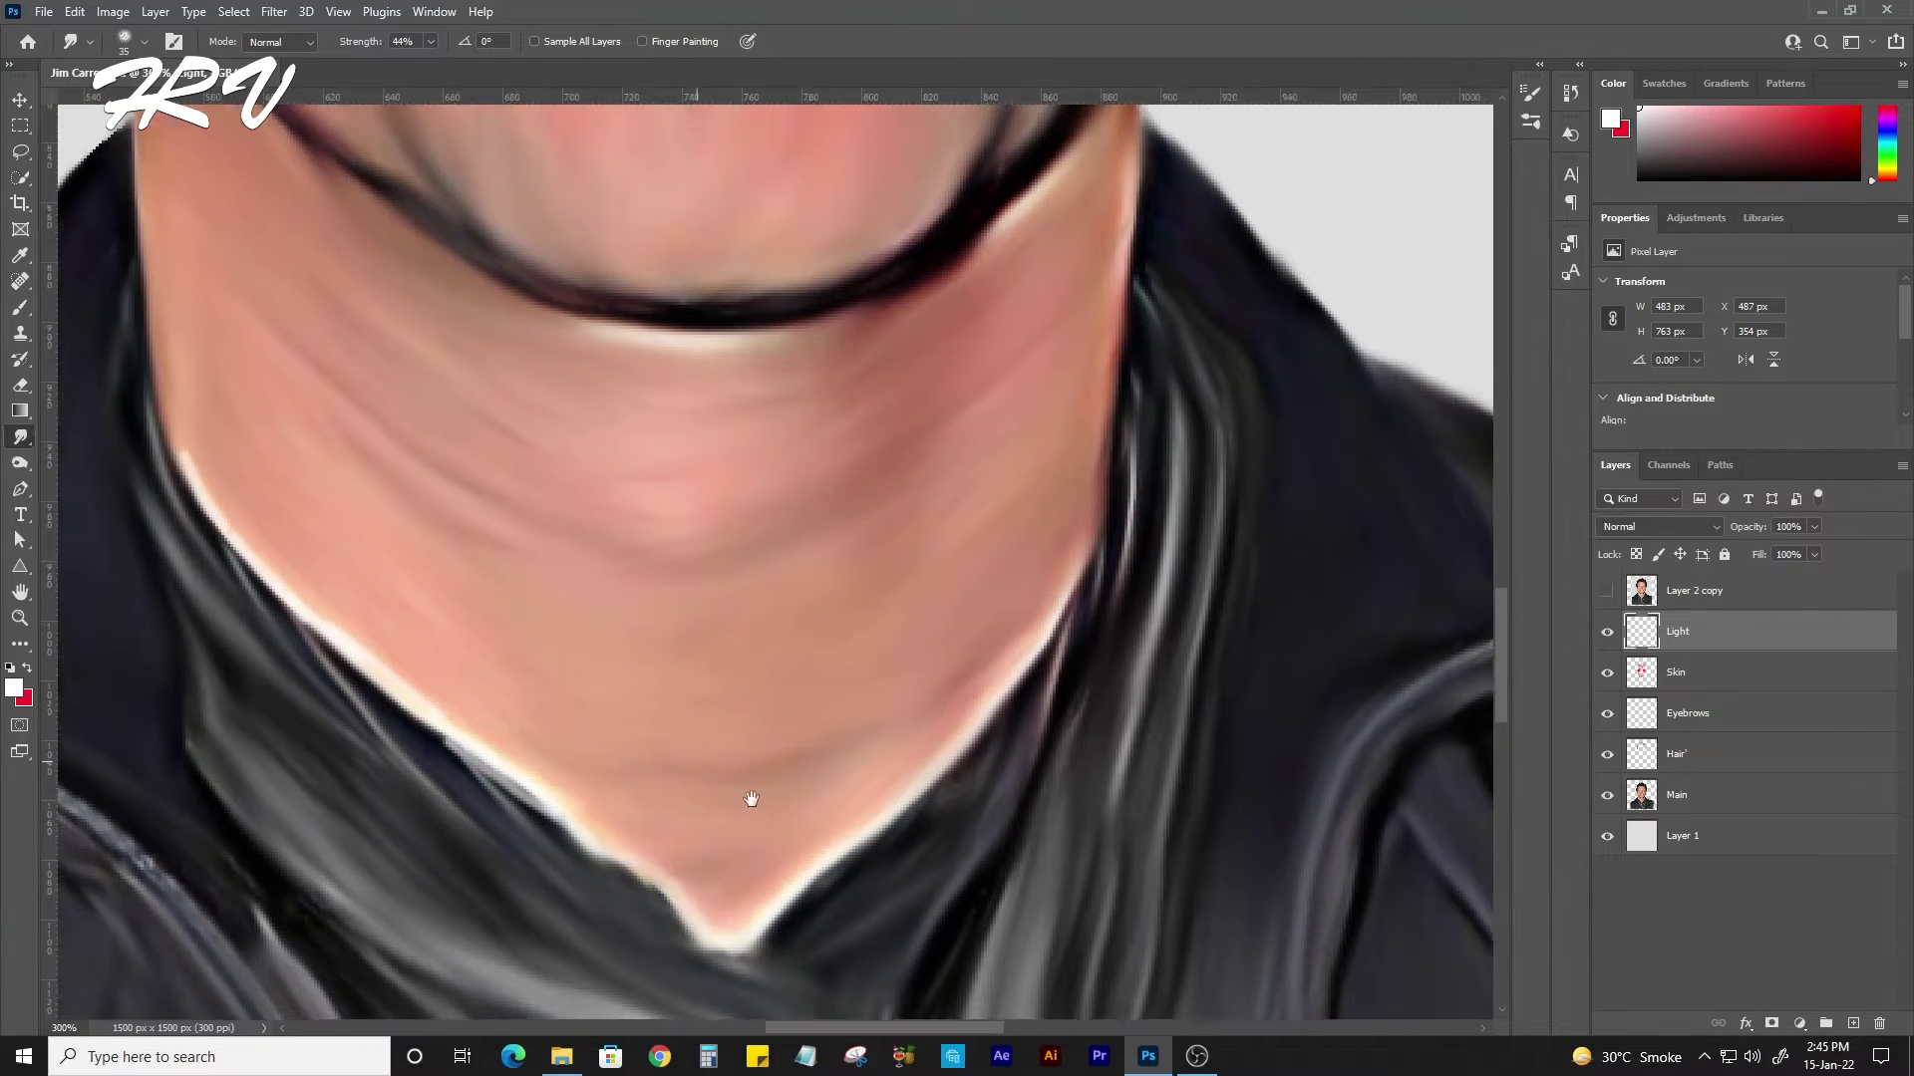
{"action": "left_click_drag", "start_coordinate": [748, 798], "coordinate": [932, 853]}
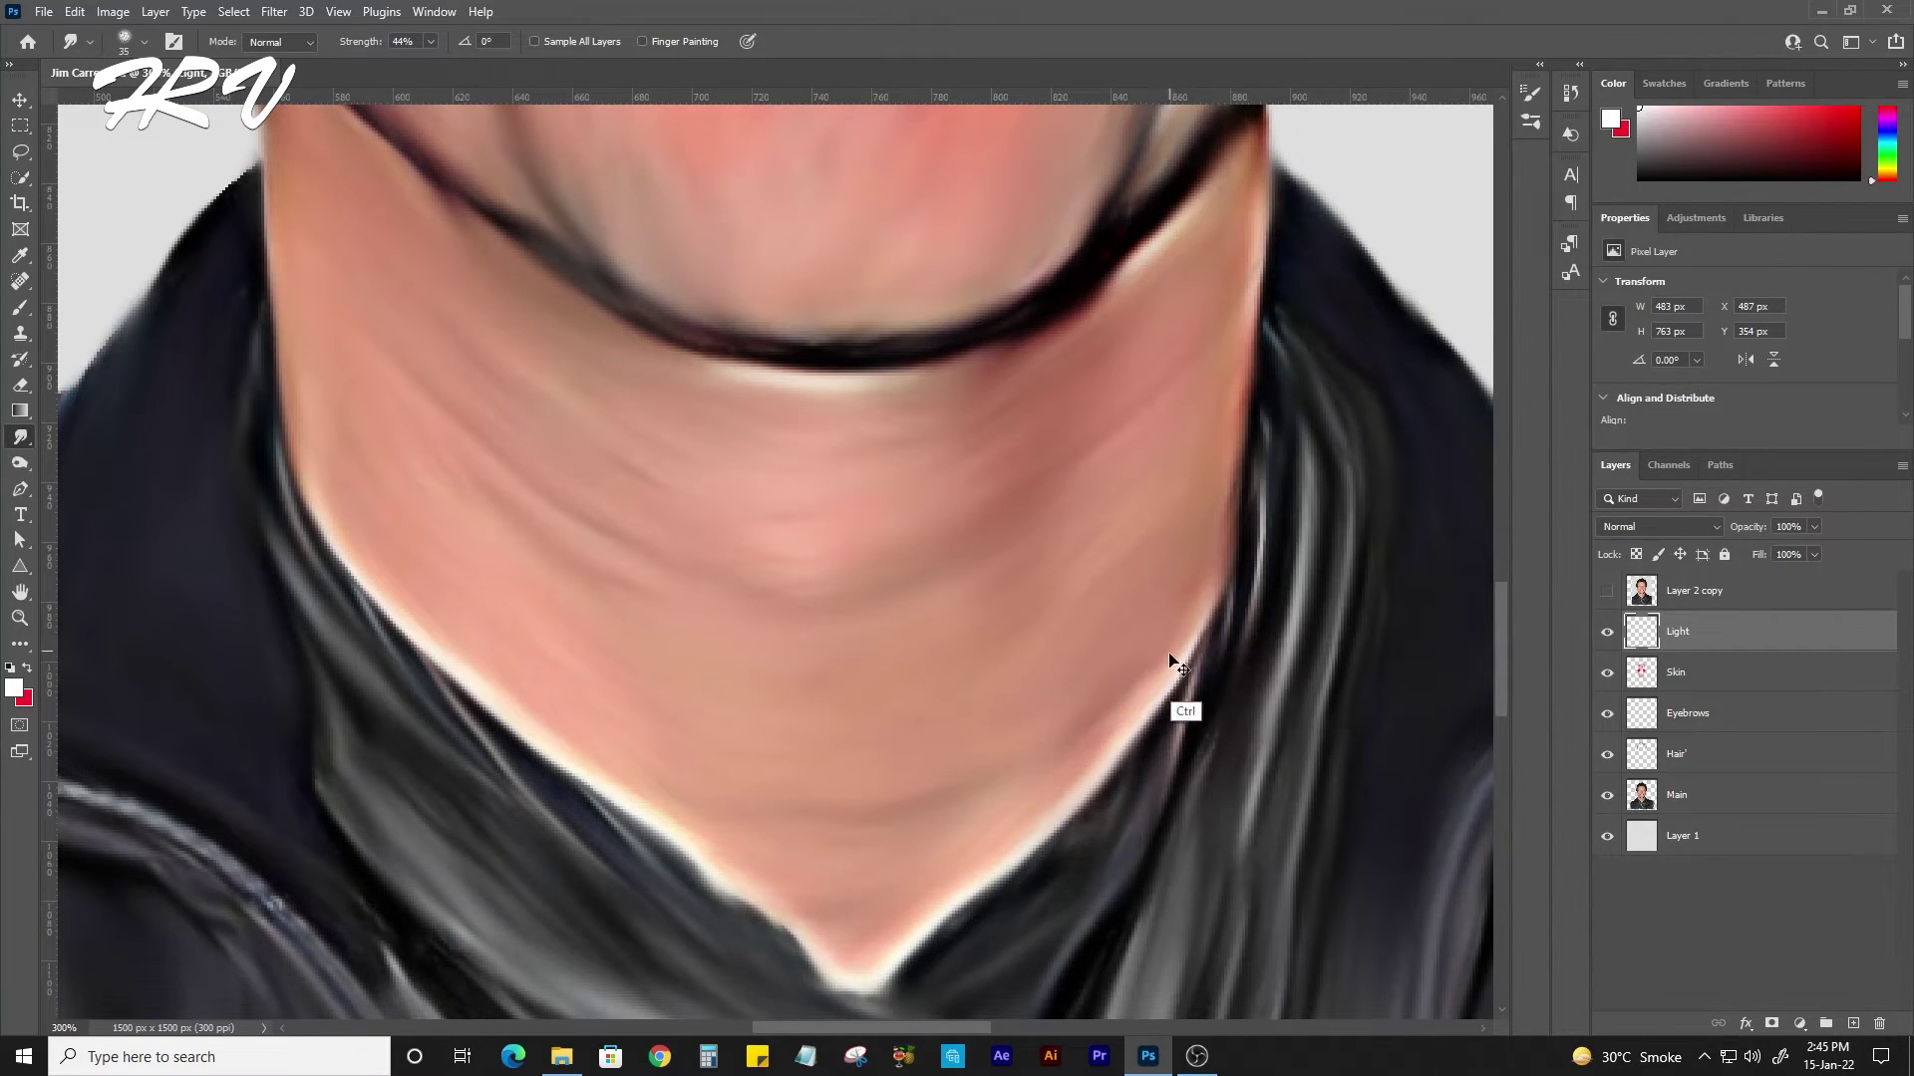
{"action": "key", "text": "ctrl+0"}
{"action": "key", "text": "ctrl+equal"}
{"action": "key", "text": "ctrl+equal"}
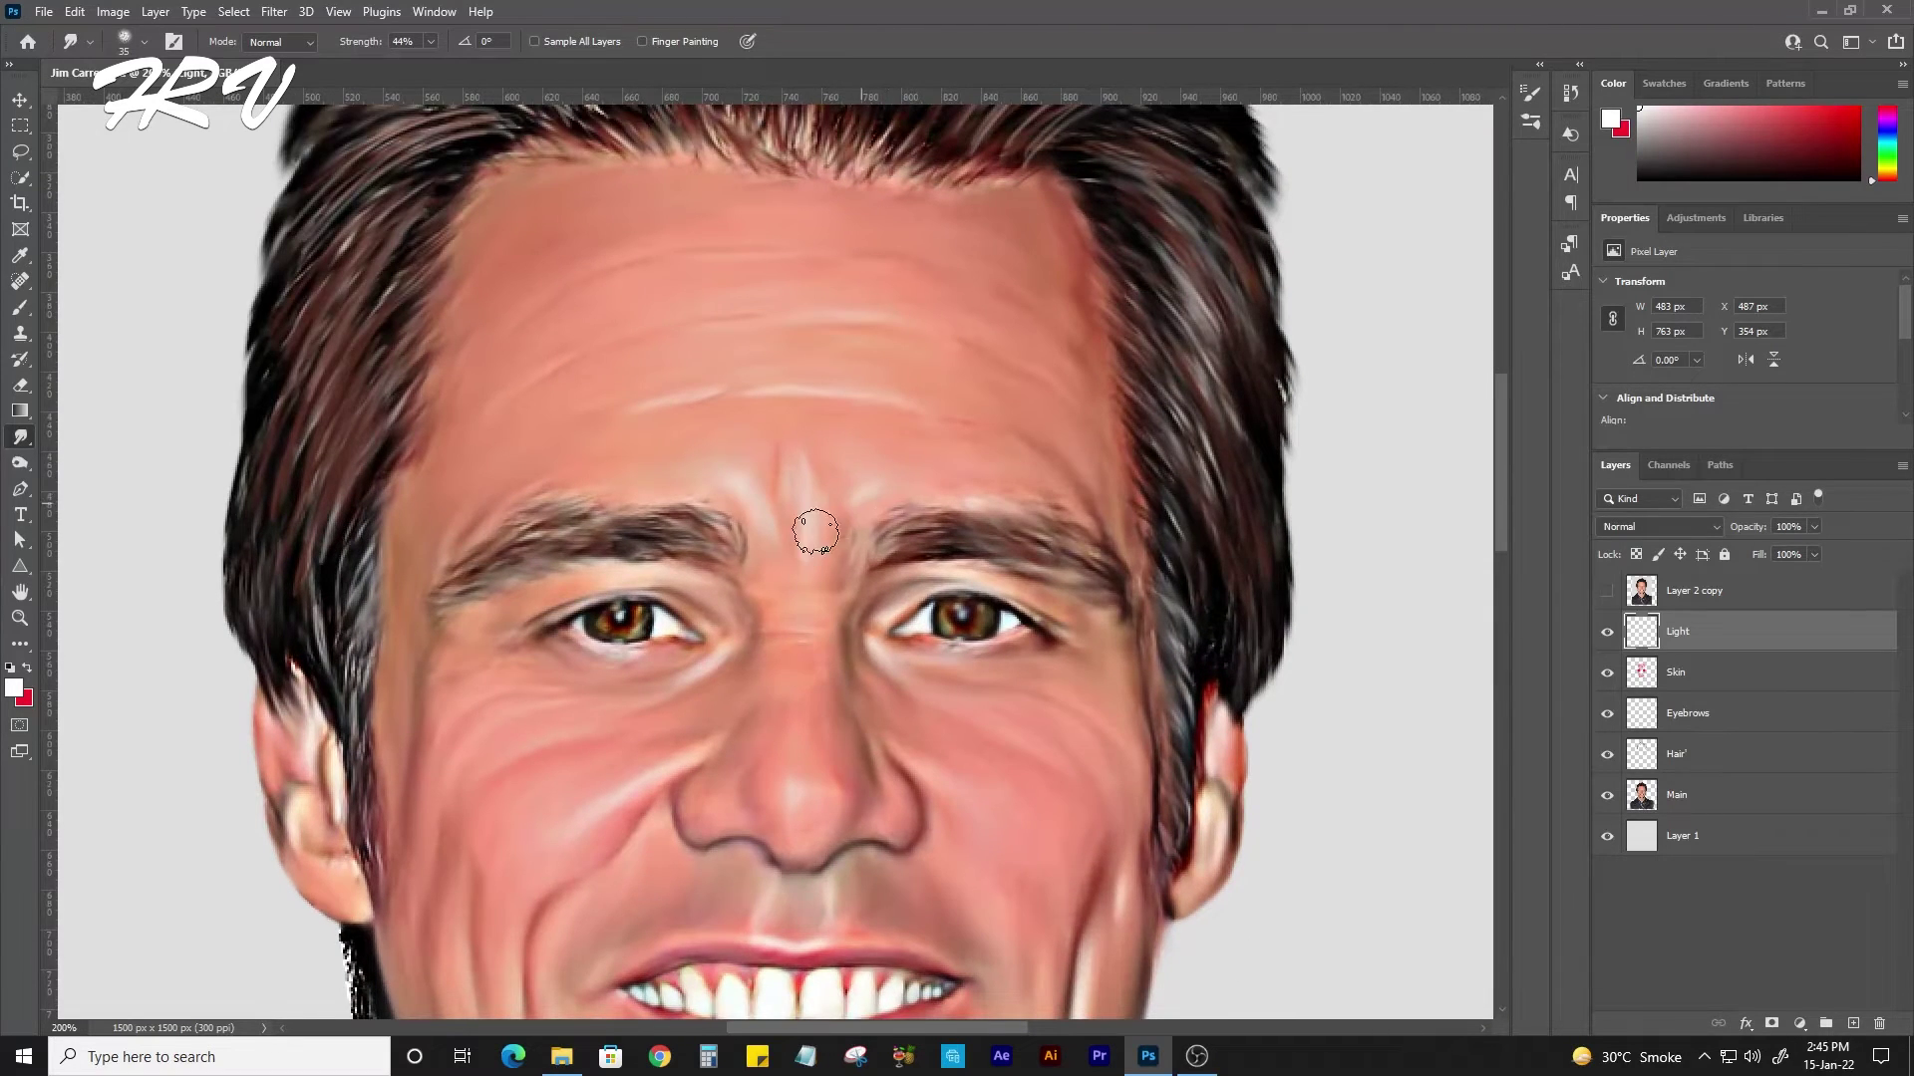
{"action": "key", "text": "ctrl+minus"}
{"action": "key", "text": "ctrl+minus"}
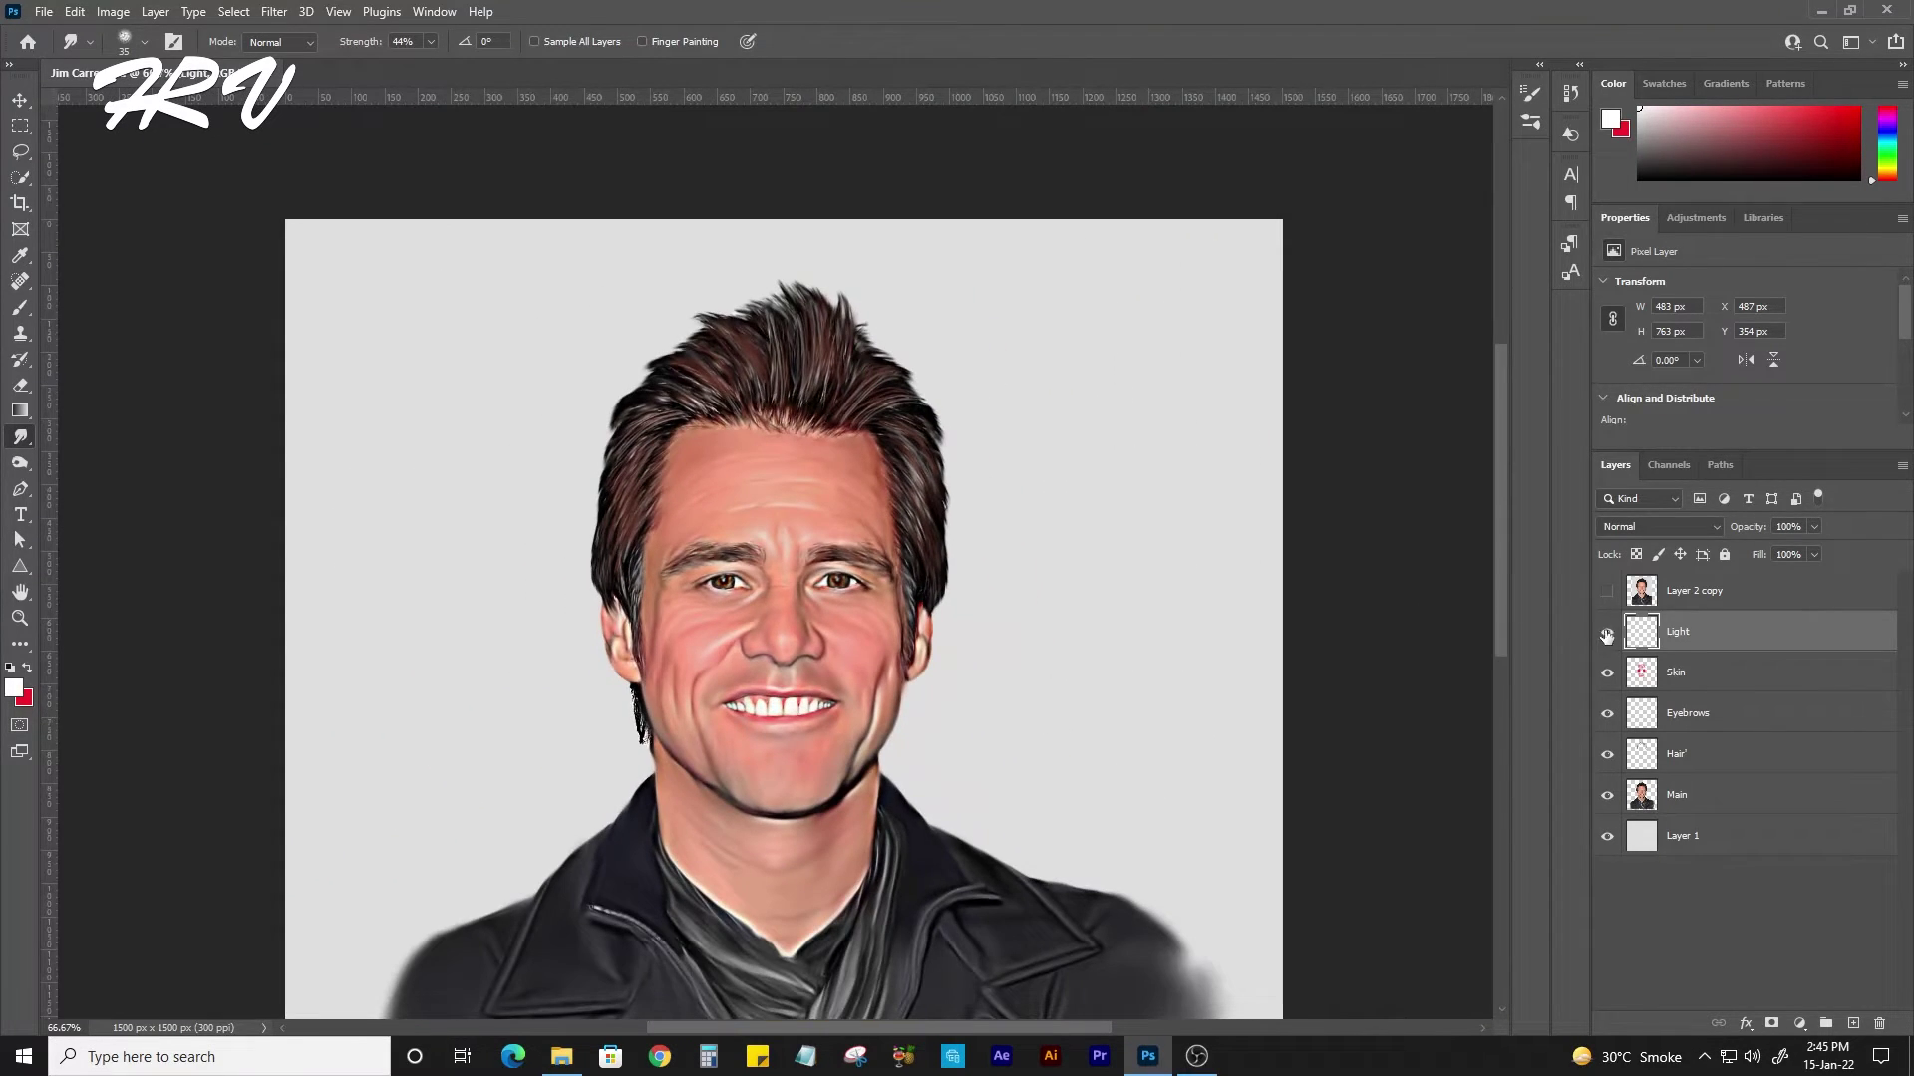
{"action": "key", "text": "ctrl+minus"}
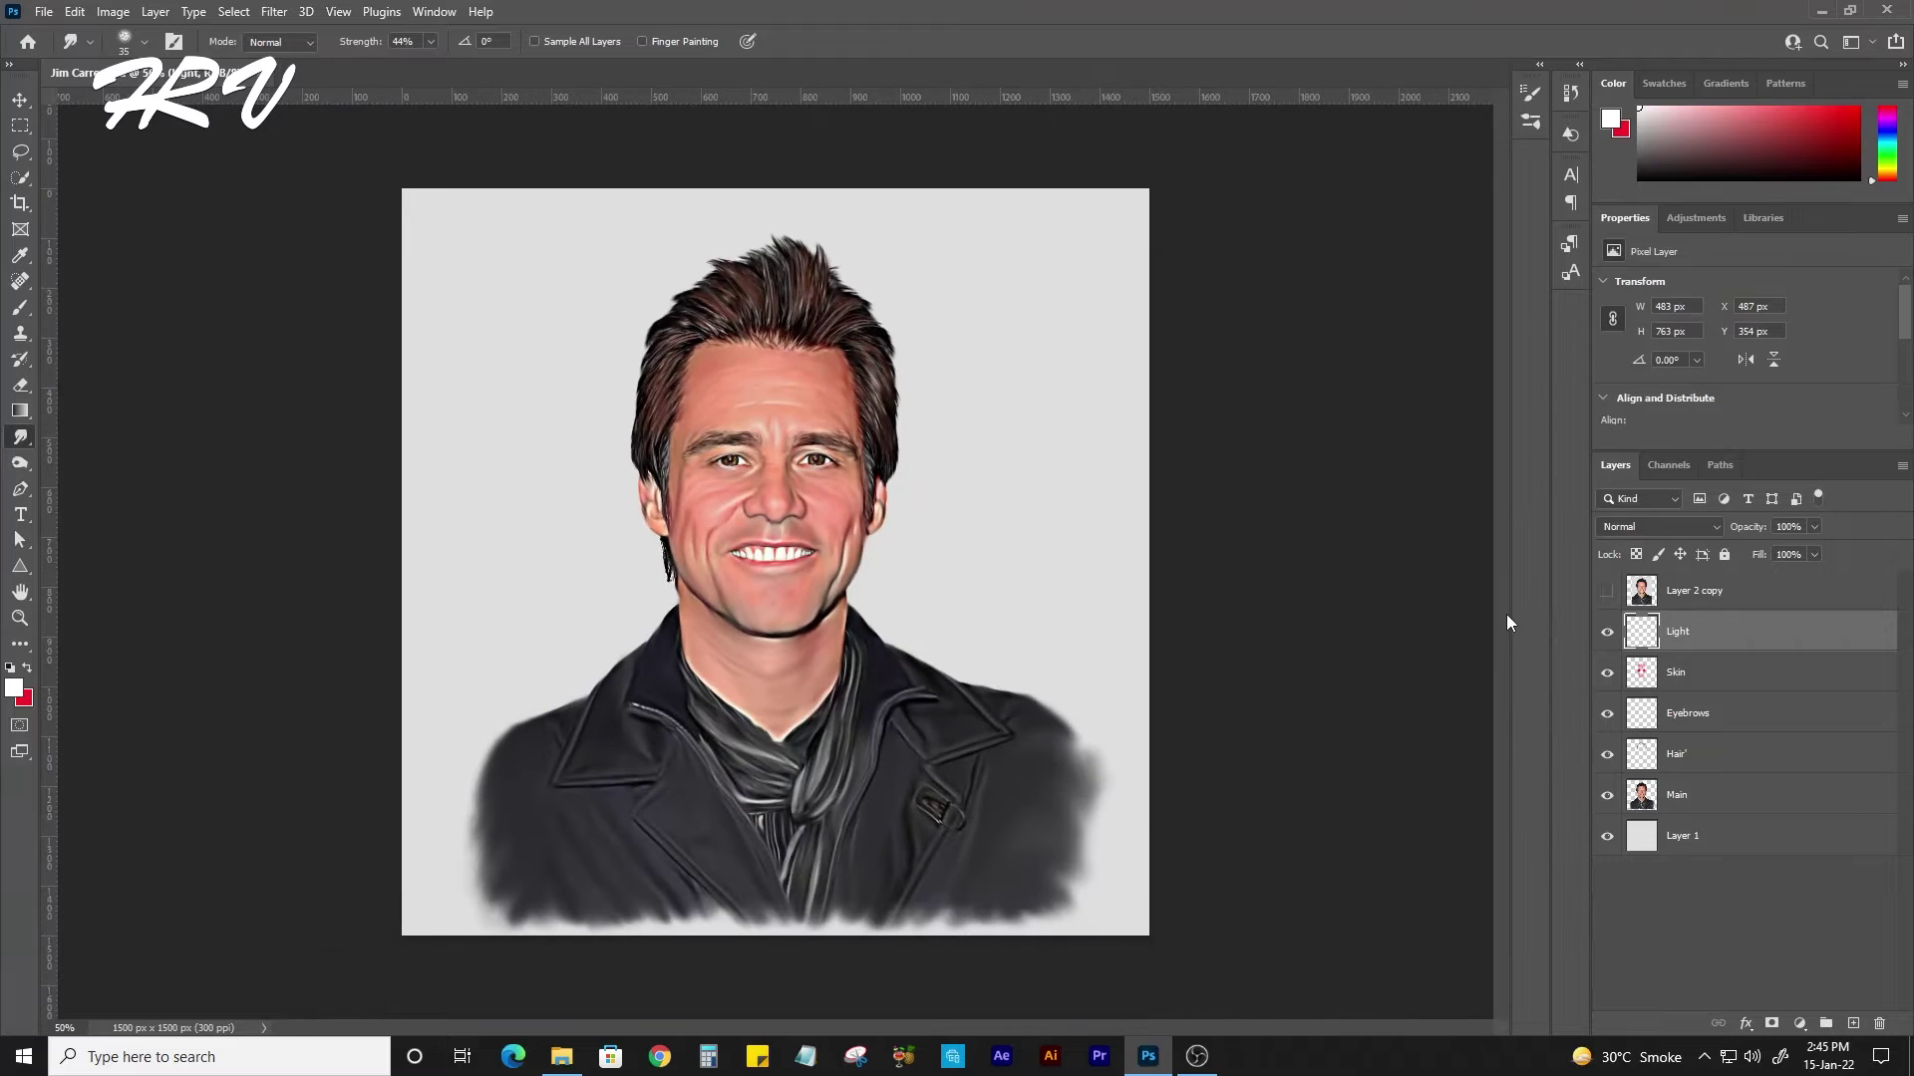
{"action": "key", "text": "ctrl+plus"}
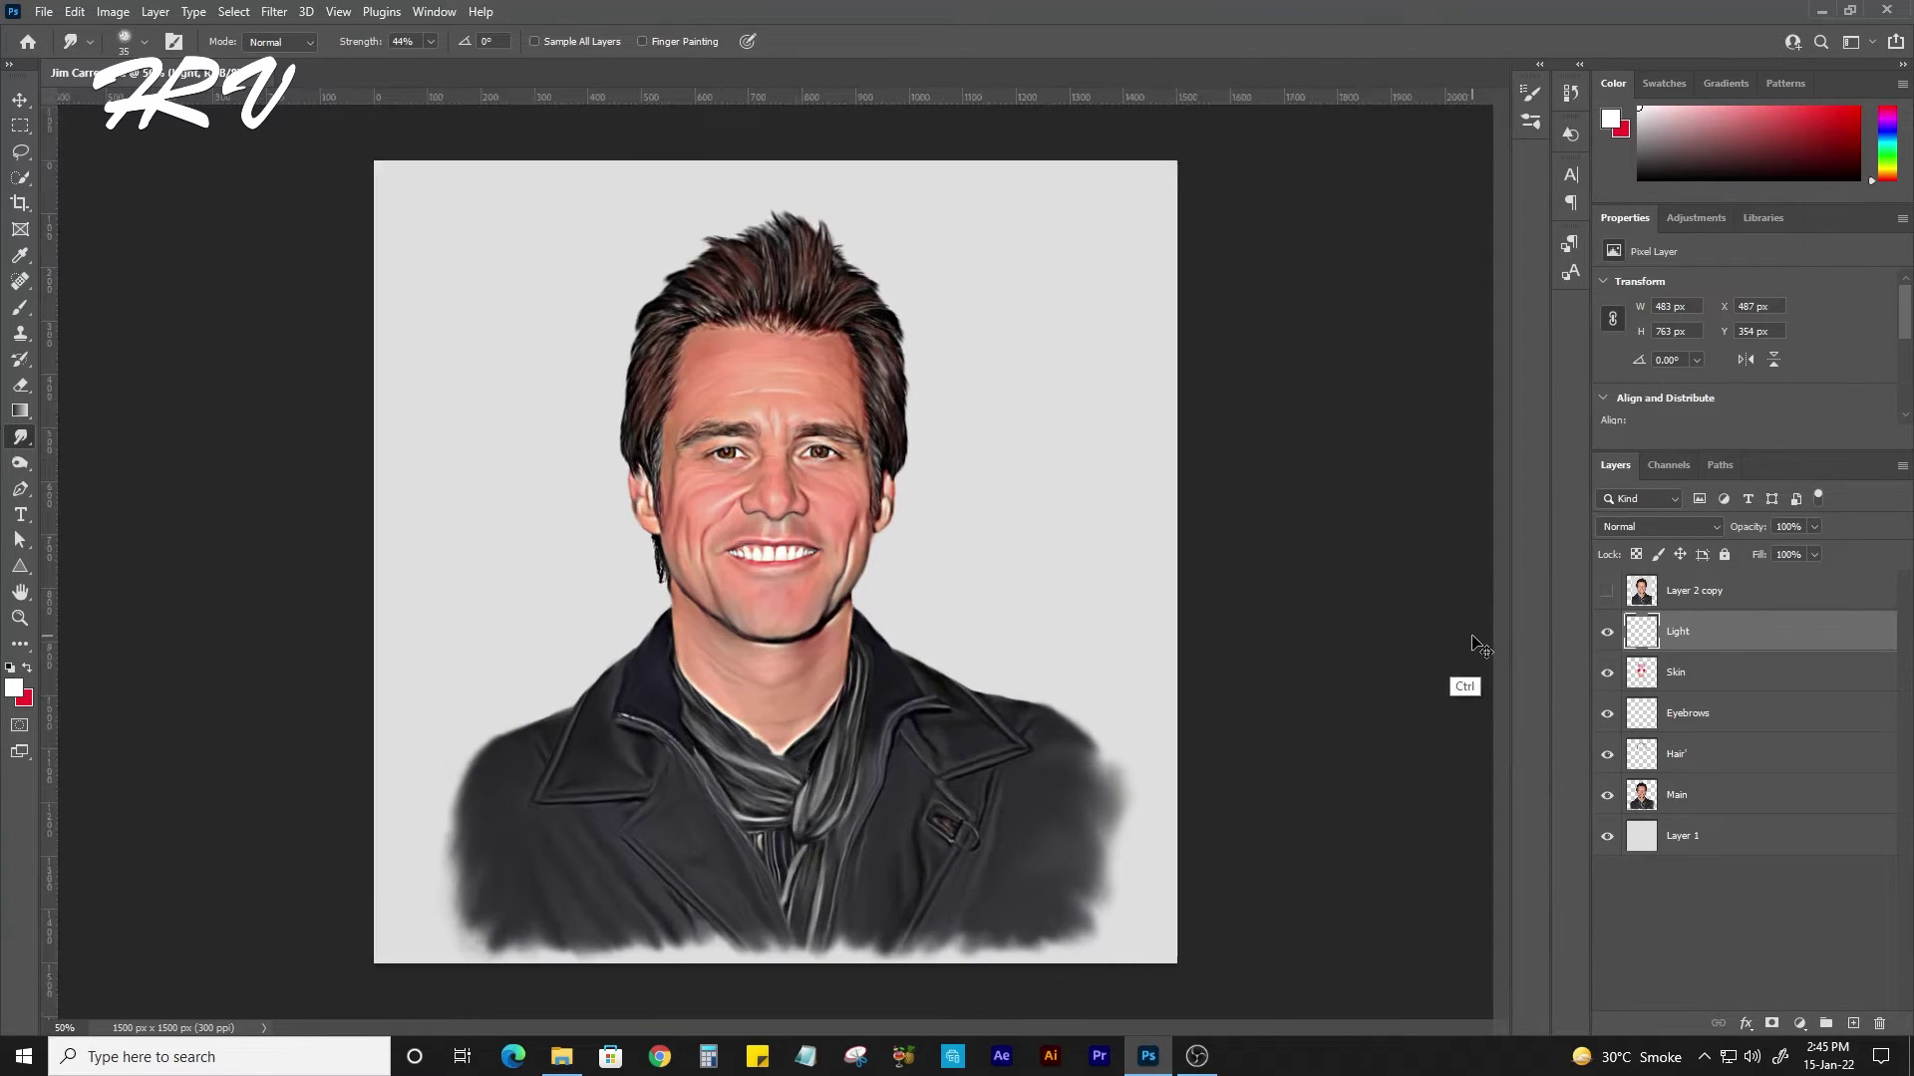
{"action": "key", "text": "ctrl+plus"}
{"action": "key", "text": "ctrl+minus"}
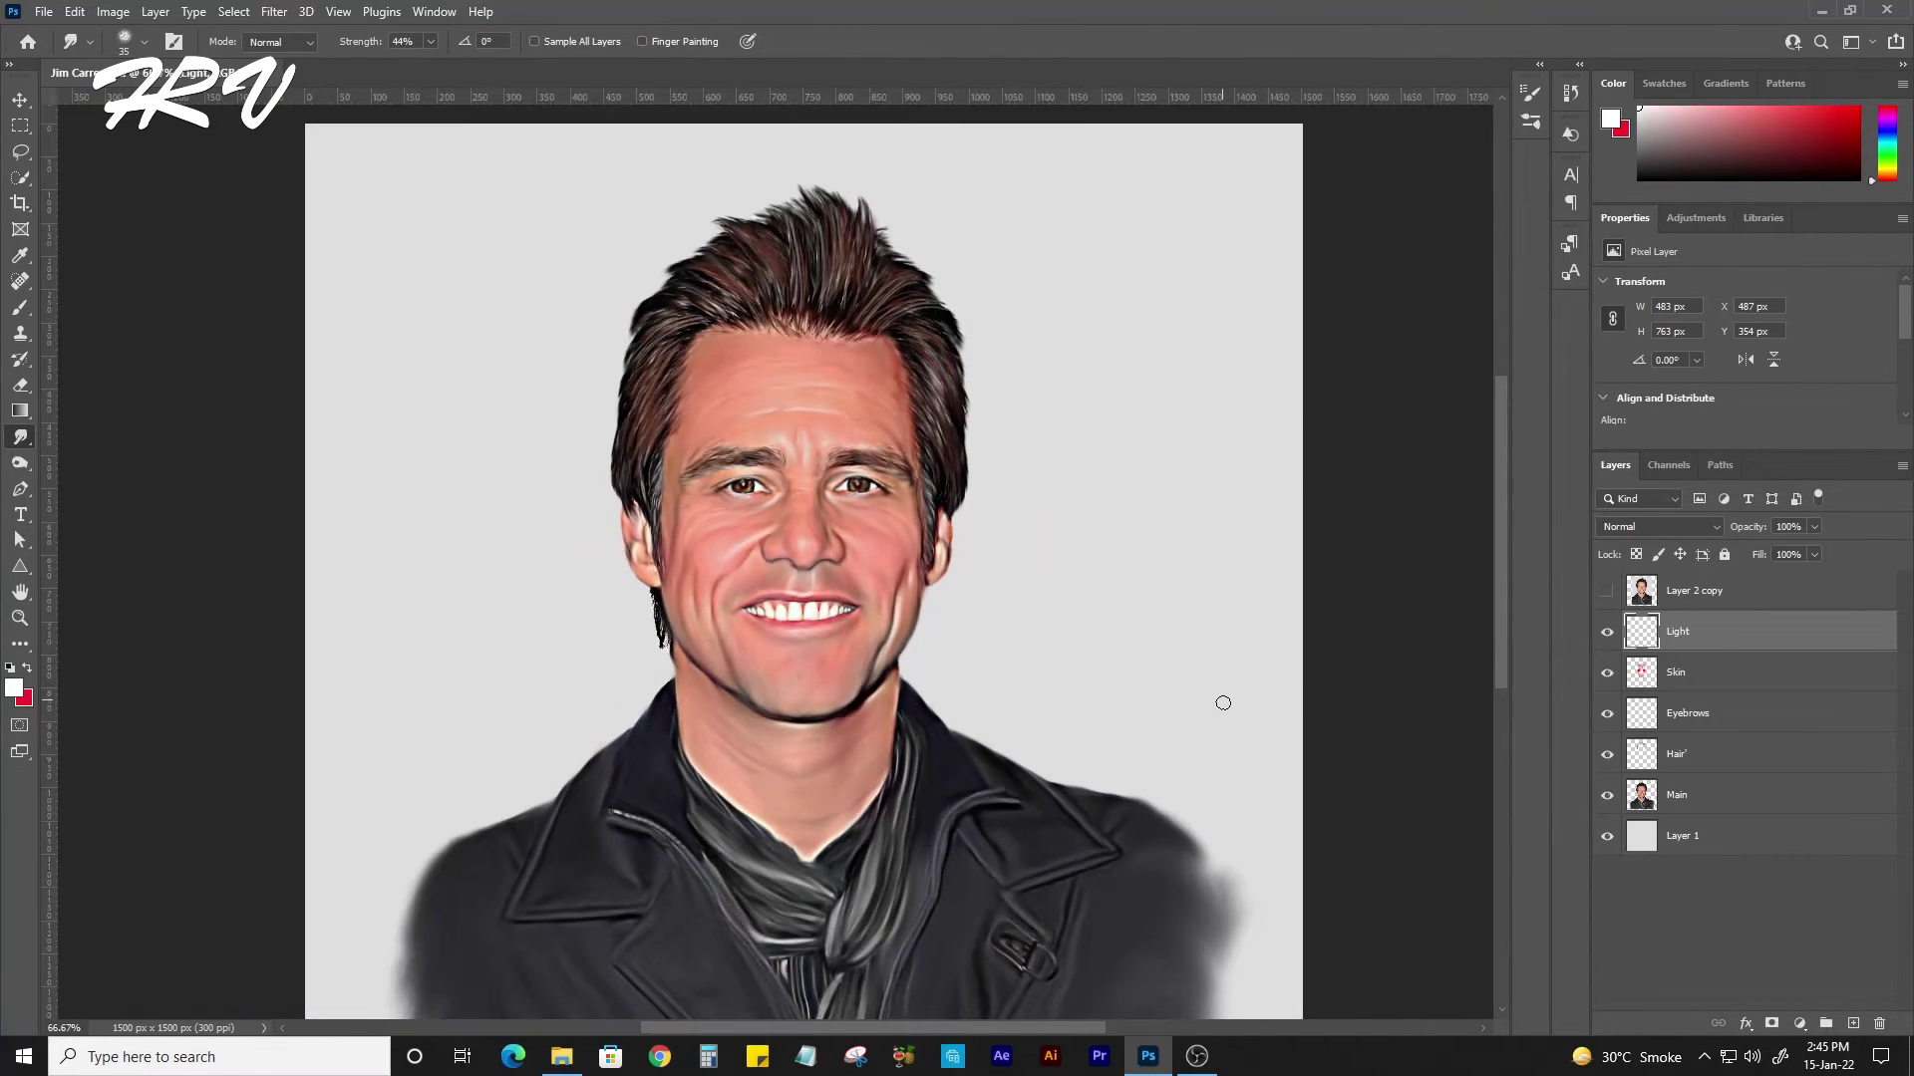
Add Layer 2 below Main and set a light grey painting colour.
{"action": "left_click", "coordinate": [1779, 798]}
{"action": "left_click", "coordinate": [1852, 1024], "text": "ctrl"}
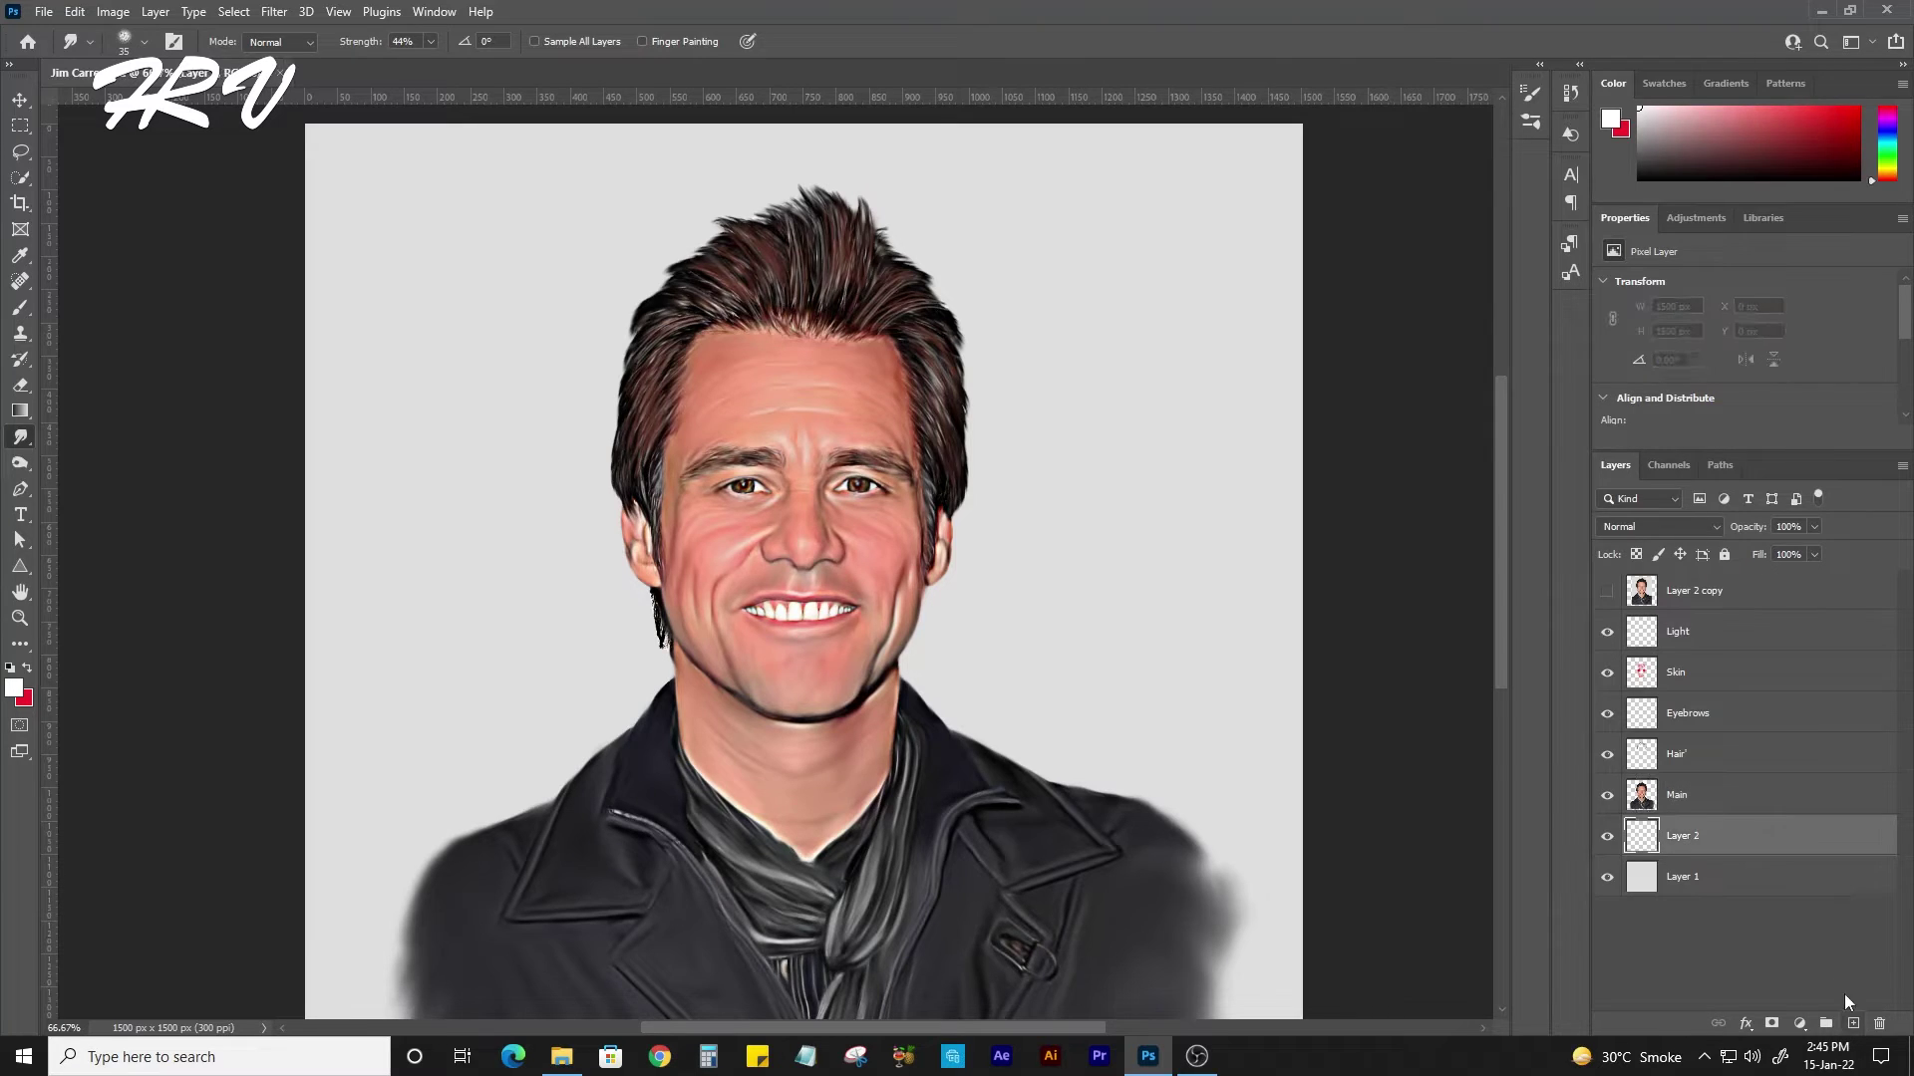
{"action": "left_click", "coordinate": [10, 688]}
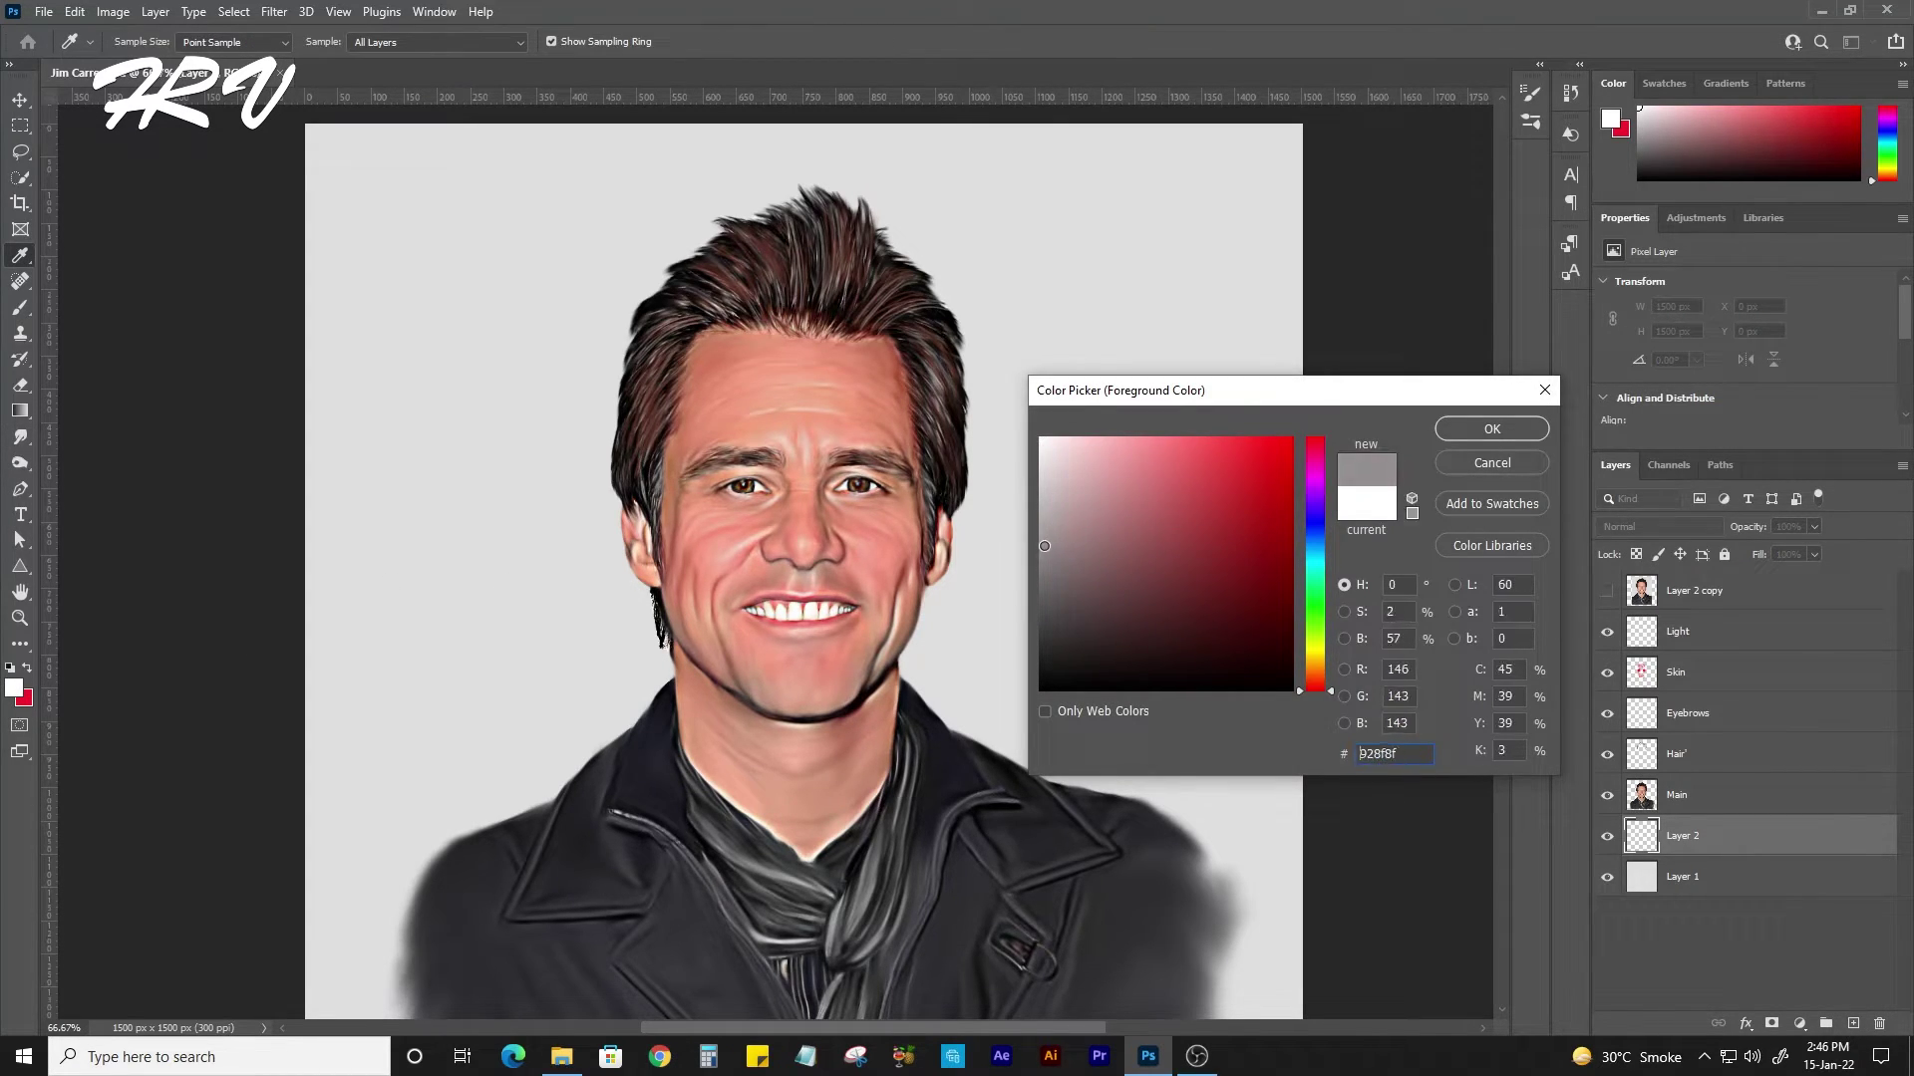
{"action": "left_click_drag", "start_coordinate": [1065, 537], "coordinate": [1037, 569]}
{"action": "key", "text": "Return"}
{"action": "left_click", "coordinate": [1530, 121]}
{"action": "key", "text": "Escape"}
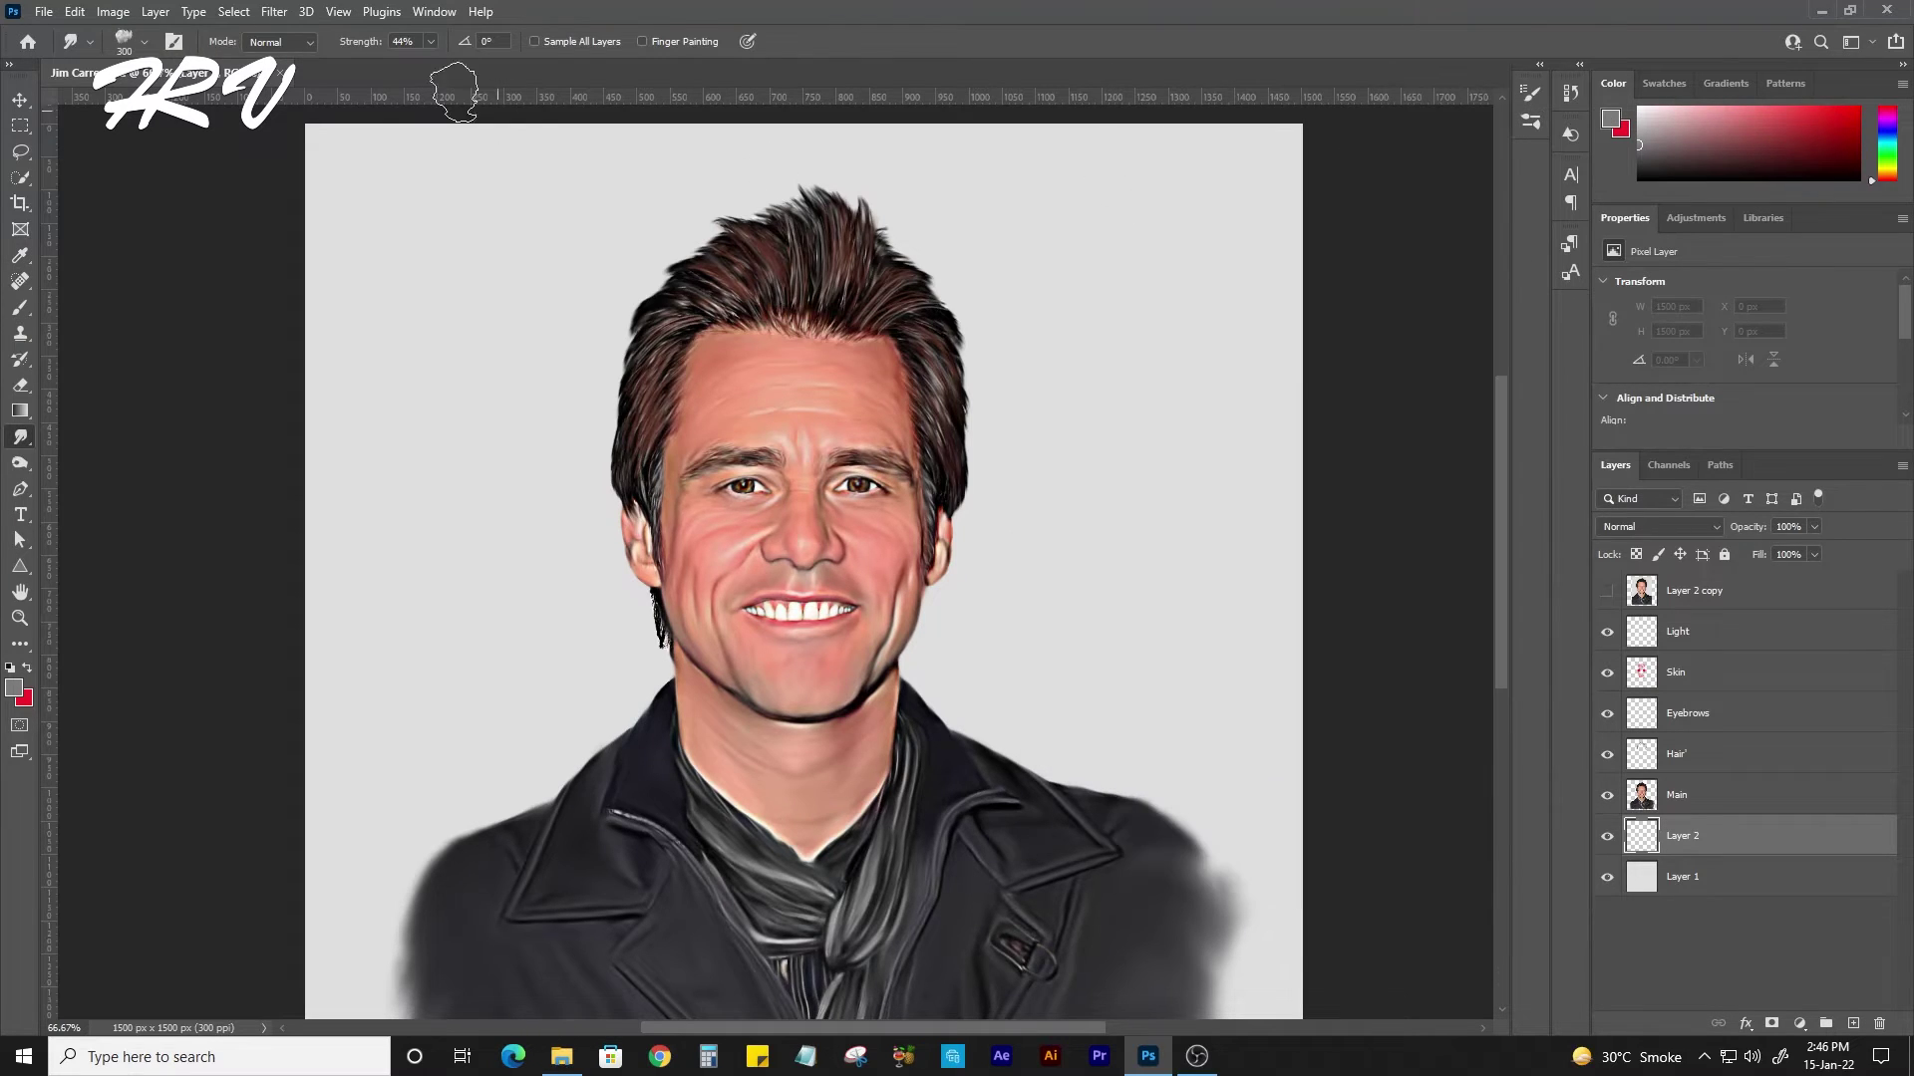
Paint grey smoky clouds behind the right shoulder and across the lower-left background with a 300 px textured brush.
{"action": "key", "text": "0"}
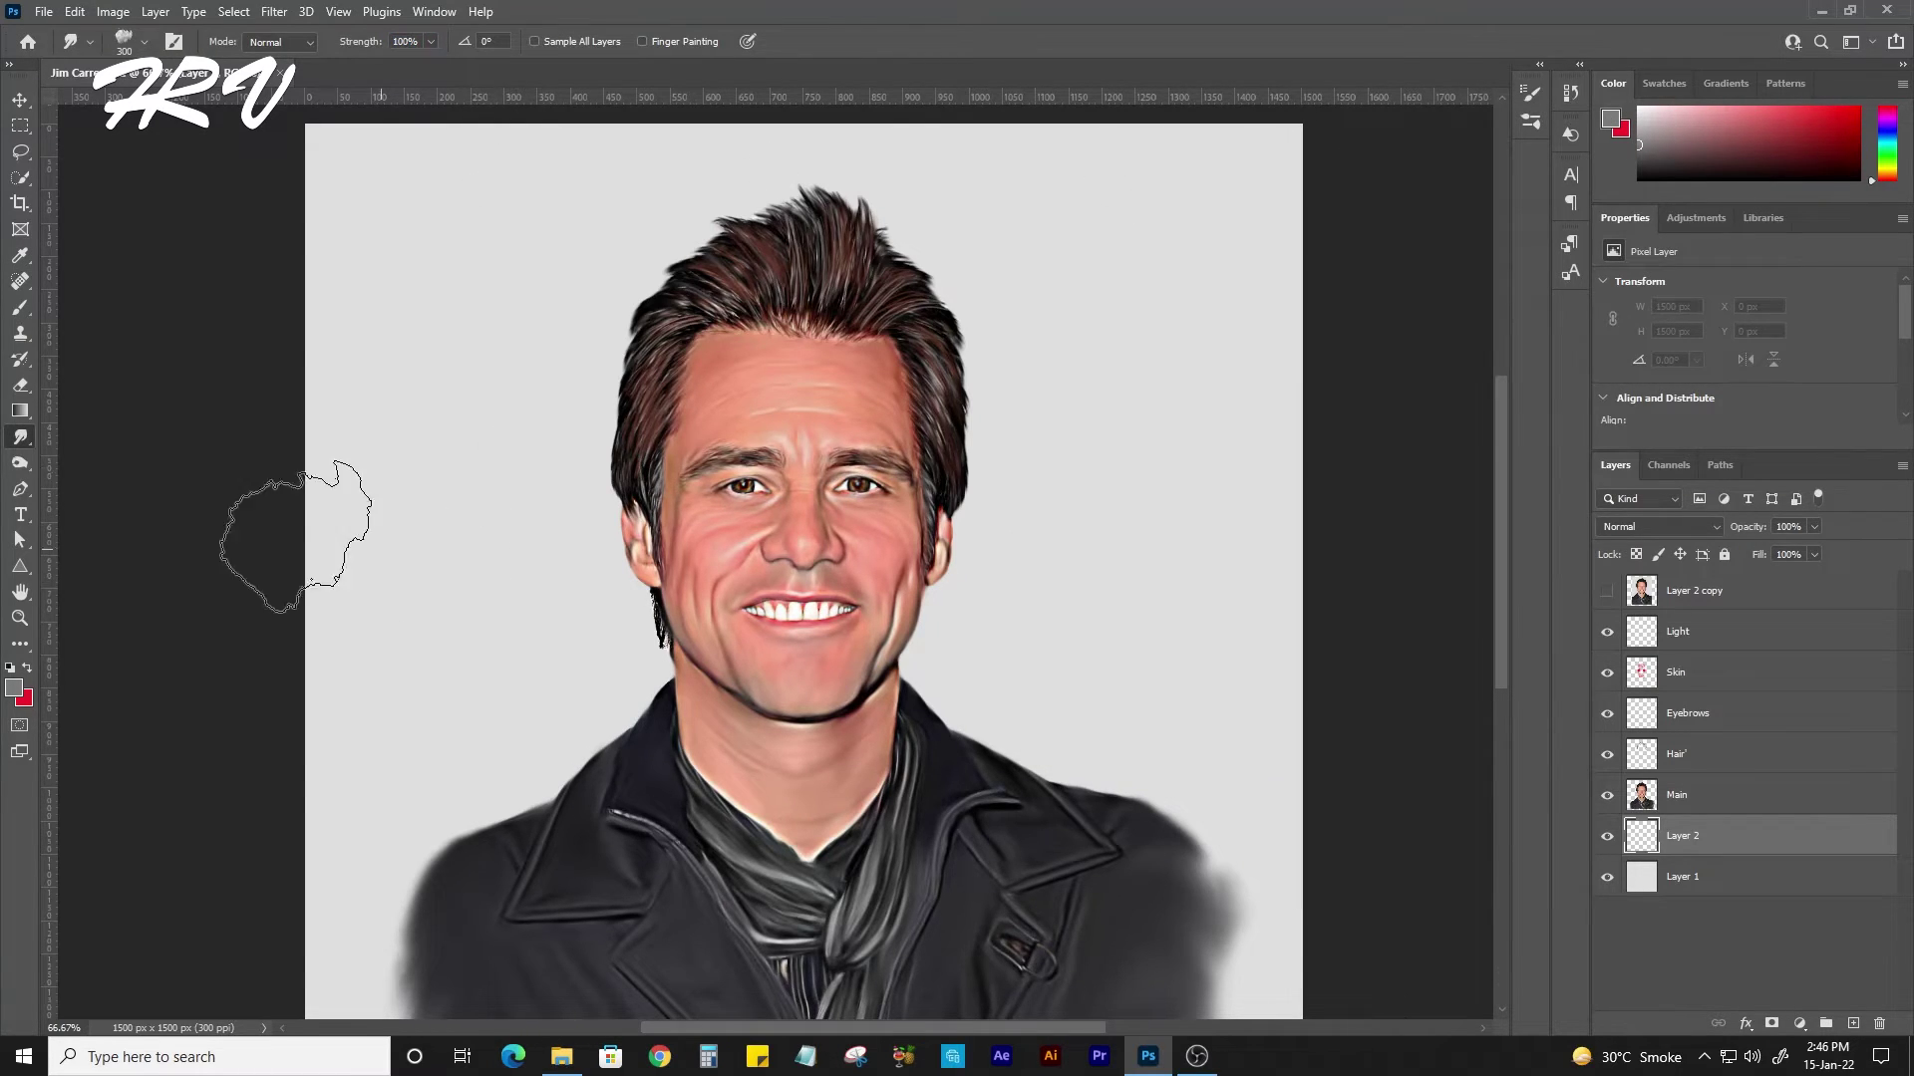
{"action": "key", "text": "b"}
{"action": "left_click", "coordinate": [1530, 121]}
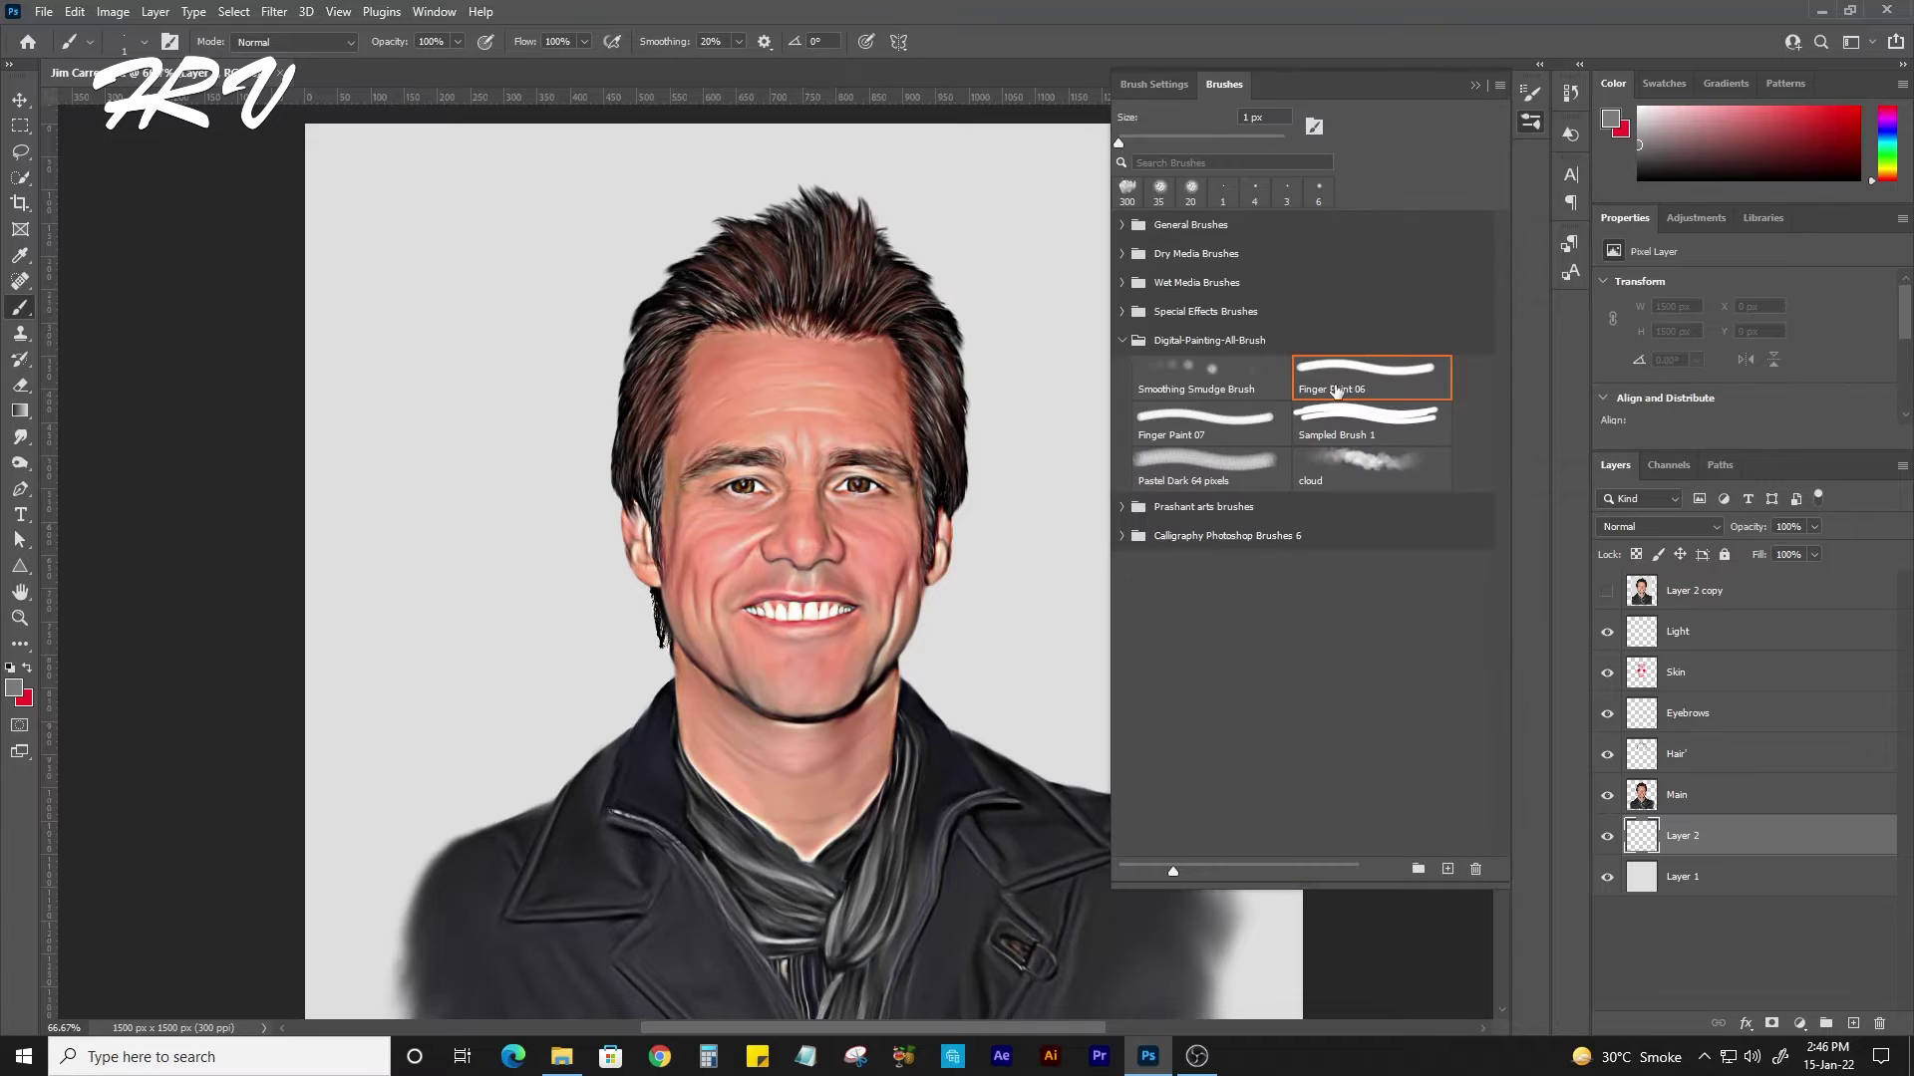
{"action": "left_click", "coordinate": [1365, 468]}
{"action": "left_click", "coordinate": [1530, 121]}
{"action": "key", "text": "ctrl+minus"}
{"action": "key", "text": "ctrl+minus"}
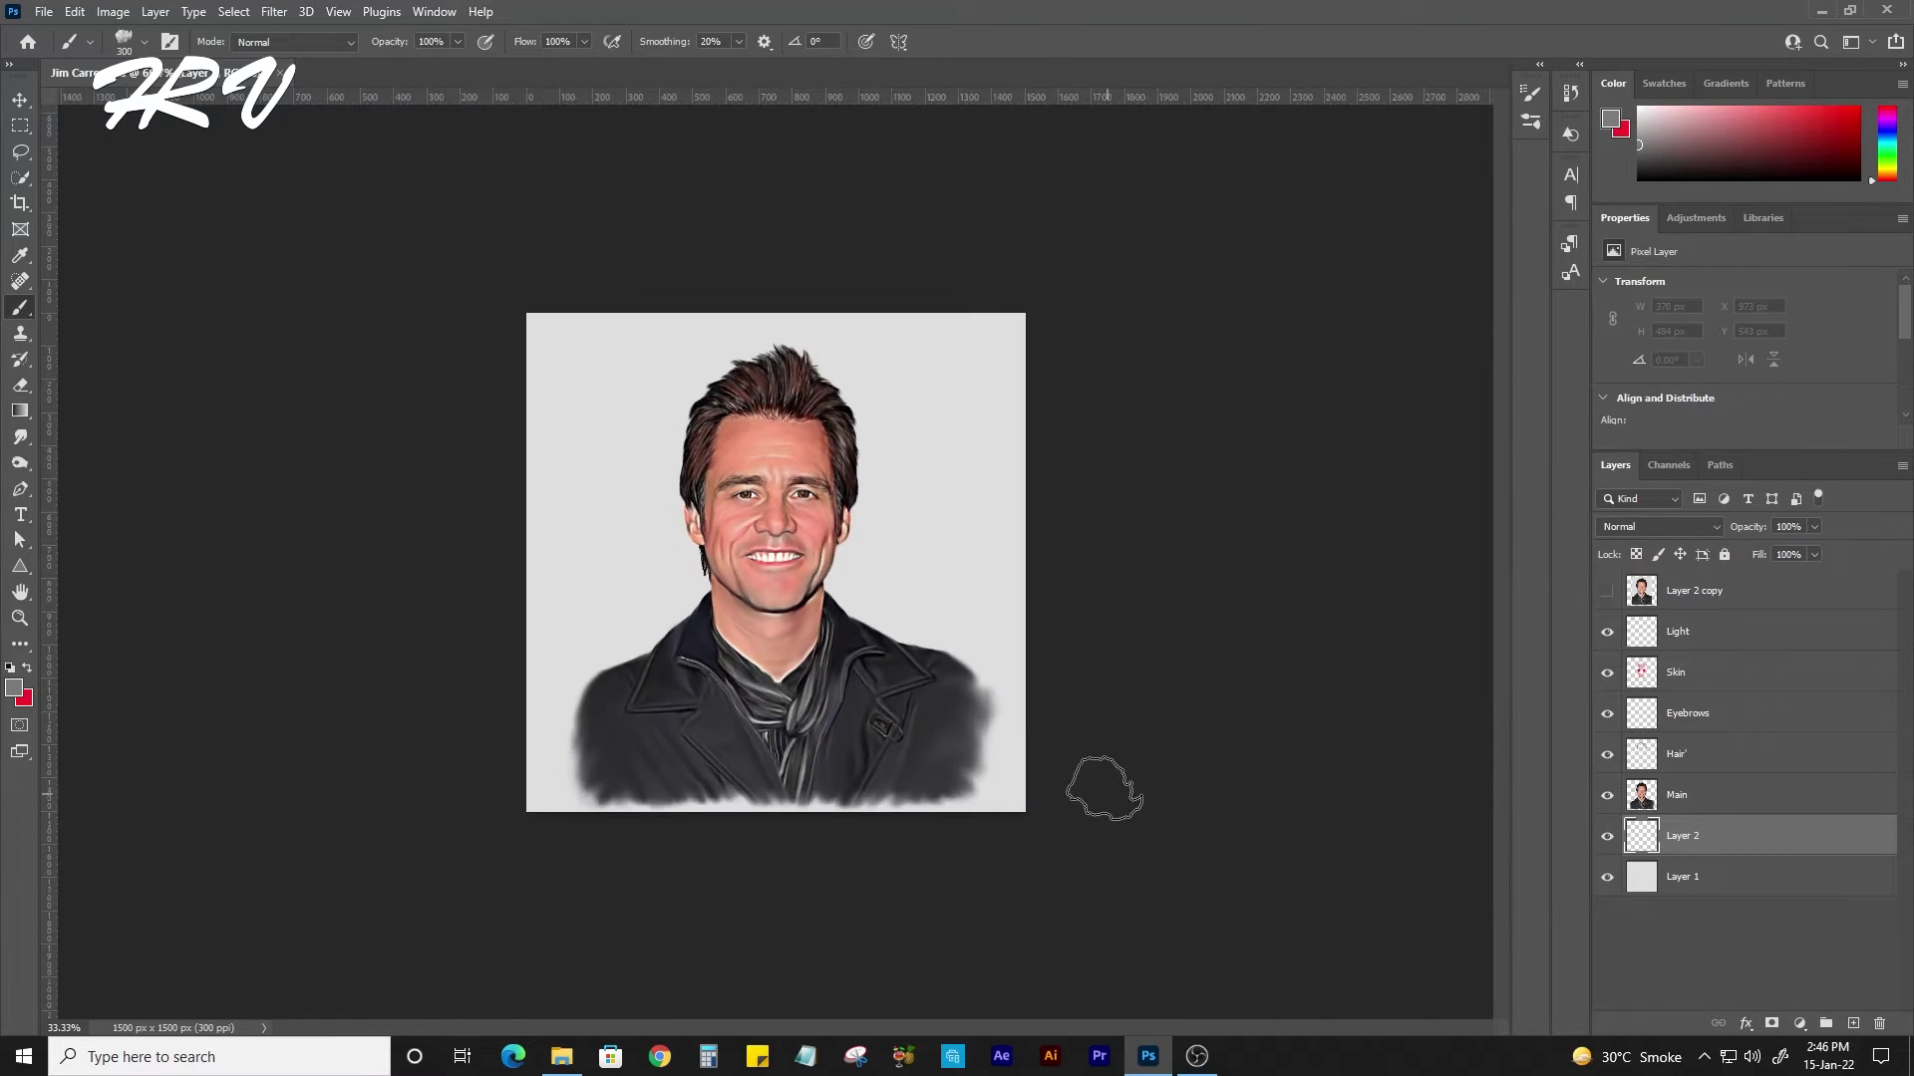
{"action": "key", "text": "ctrl+plus"}
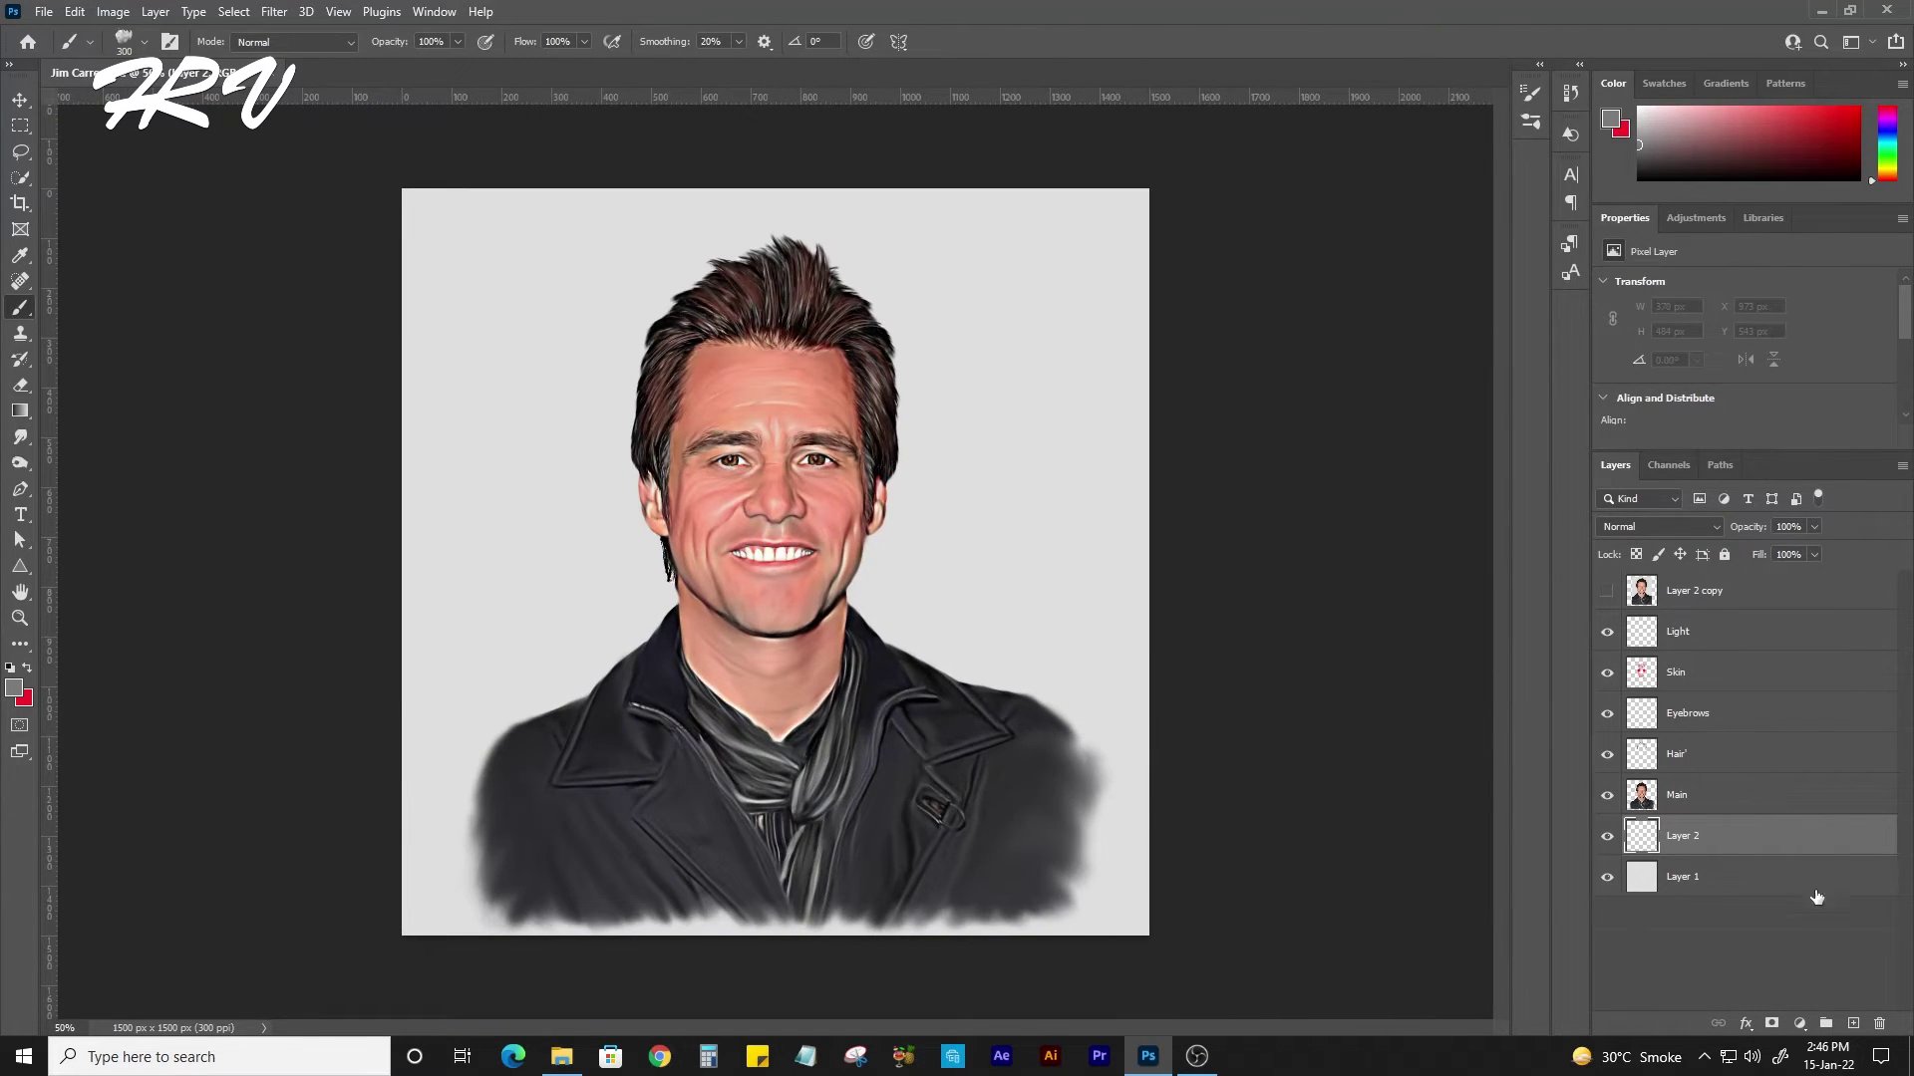
{"action": "mouse_move", "coordinate": [937, 618]}
{"action": "left_mouse_down"}
{"action": "mouse_move", "coordinate": [1056, 658]}
{"action": "mouse_move", "coordinate": [1106, 818]}
{"action": "mouse_move", "coordinate": [1097, 697]}
{"action": "left_mouse_up"}
{"action": "mouse_move", "coordinate": [630, 666]}
{"action": "left_mouse_down"}
{"action": "mouse_move", "coordinate": [492, 747]}
{"action": "mouse_move", "coordinate": [788, 917]}
{"action": "mouse_move", "coordinate": [1046, 698]}
{"action": "mouse_move", "coordinate": [588, 633]}
{"action": "mouse_move", "coordinate": [1097, 498]}
{"action": "left_mouse_up"}
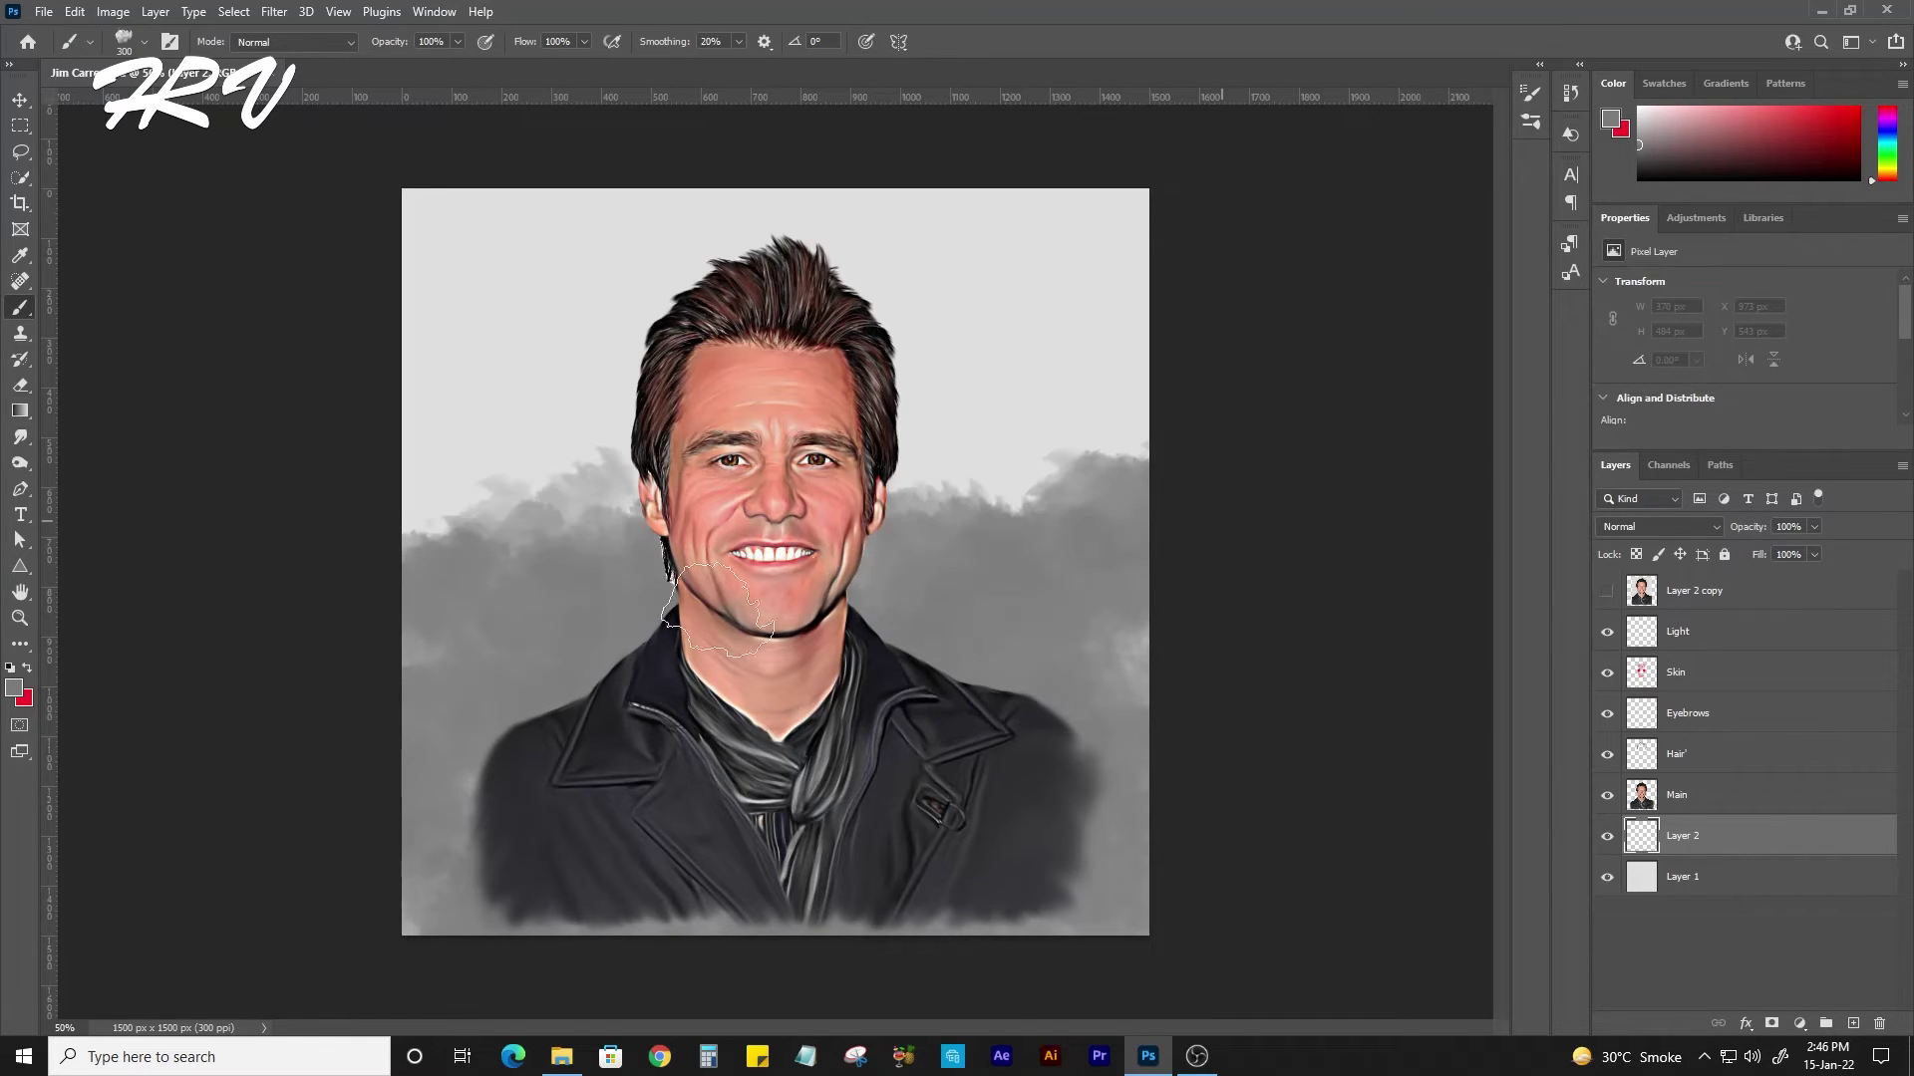
Pick a light blue colour and paint blue clouds around the head.
{"action": "key", "text": "i"}
{"action": "left_click", "coordinate": [14, 688]}
{"action": "left_click", "coordinate": [1242, 475]}
{"action": "left_click", "coordinate": [1492, 429]}
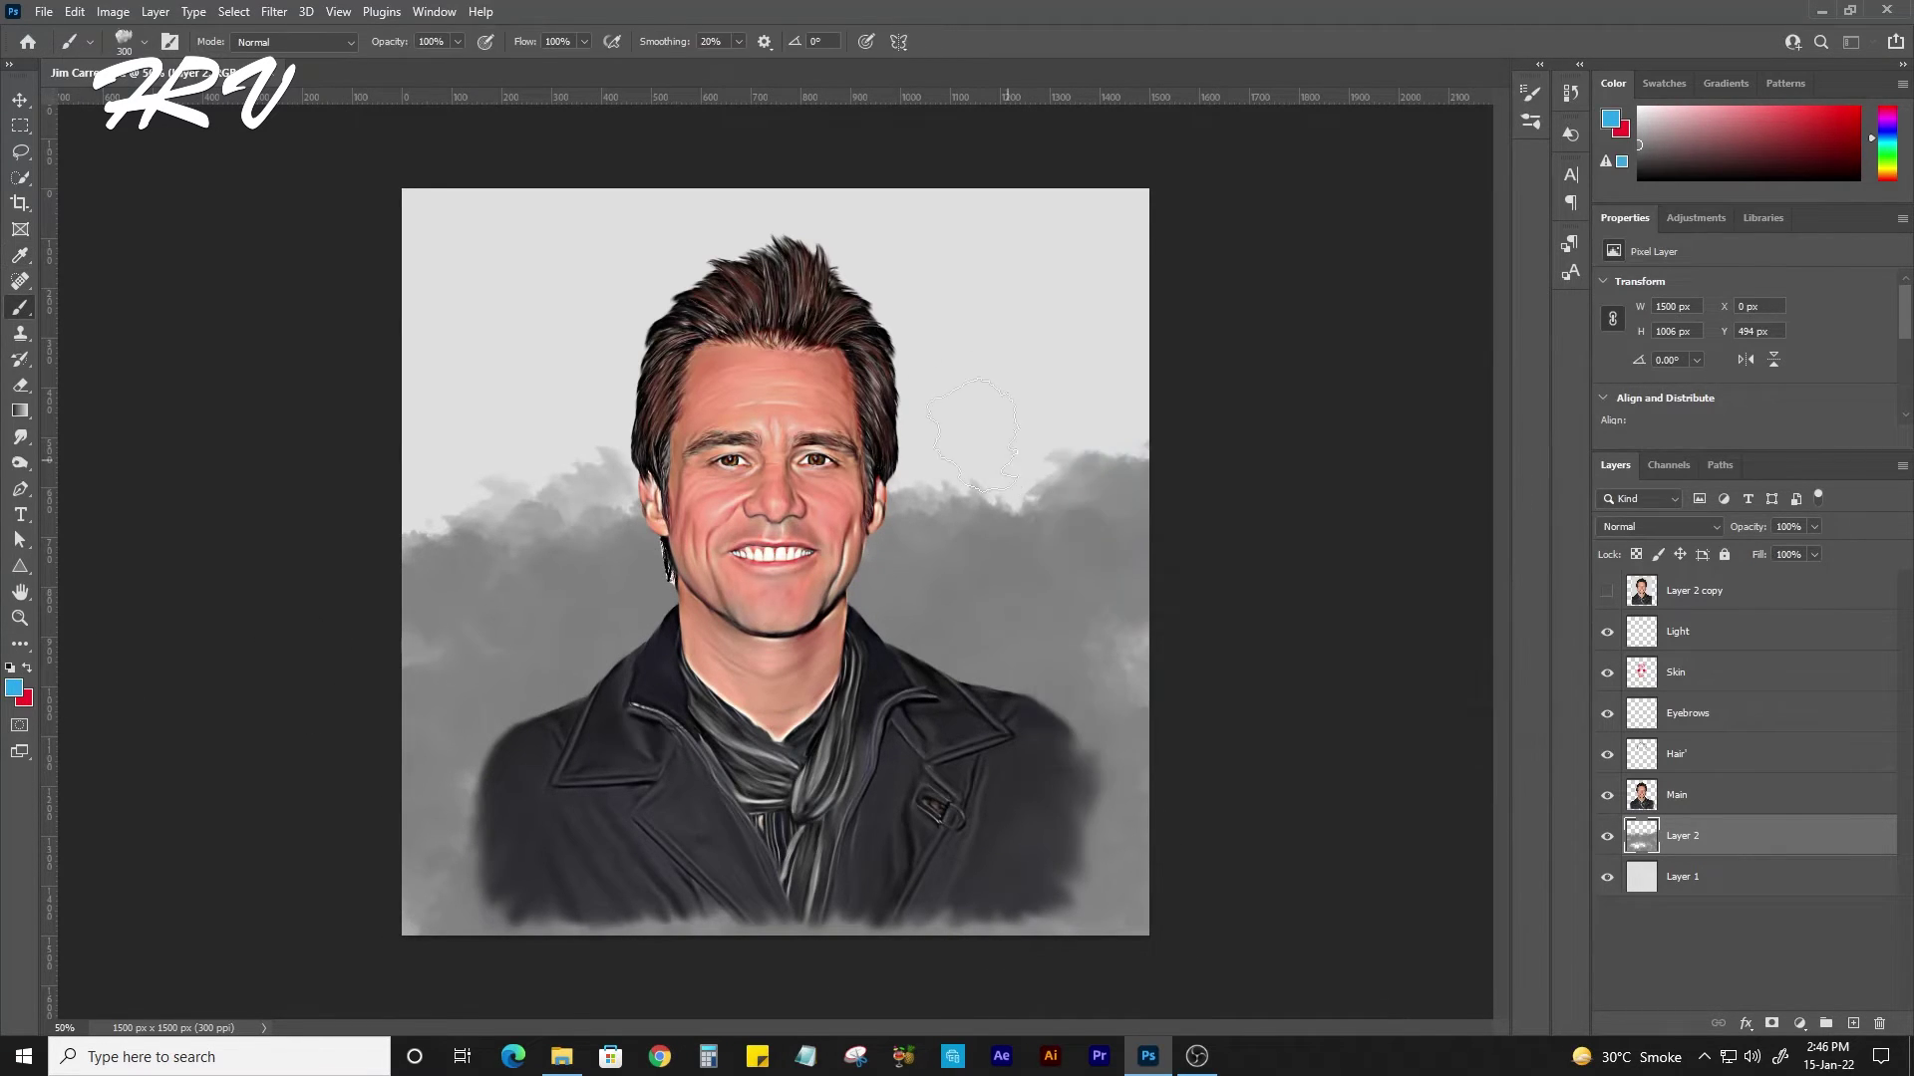
{"action": "key", "text": "b"}
{"action": "mouse_move", "coordinate": [897, 299]}
{"action": "left_mouse_down"}
{"action": "mouse_move", "coordinate": [648, 299]}
{"action": "mouse_move", "coordinate": [558, 498]}
{"action": "mouse_move", "coordinate": [932, 369]}
{"action": "mouse_move", "coordinate": [987, 499]}
{"action": "left_mouse_up"}
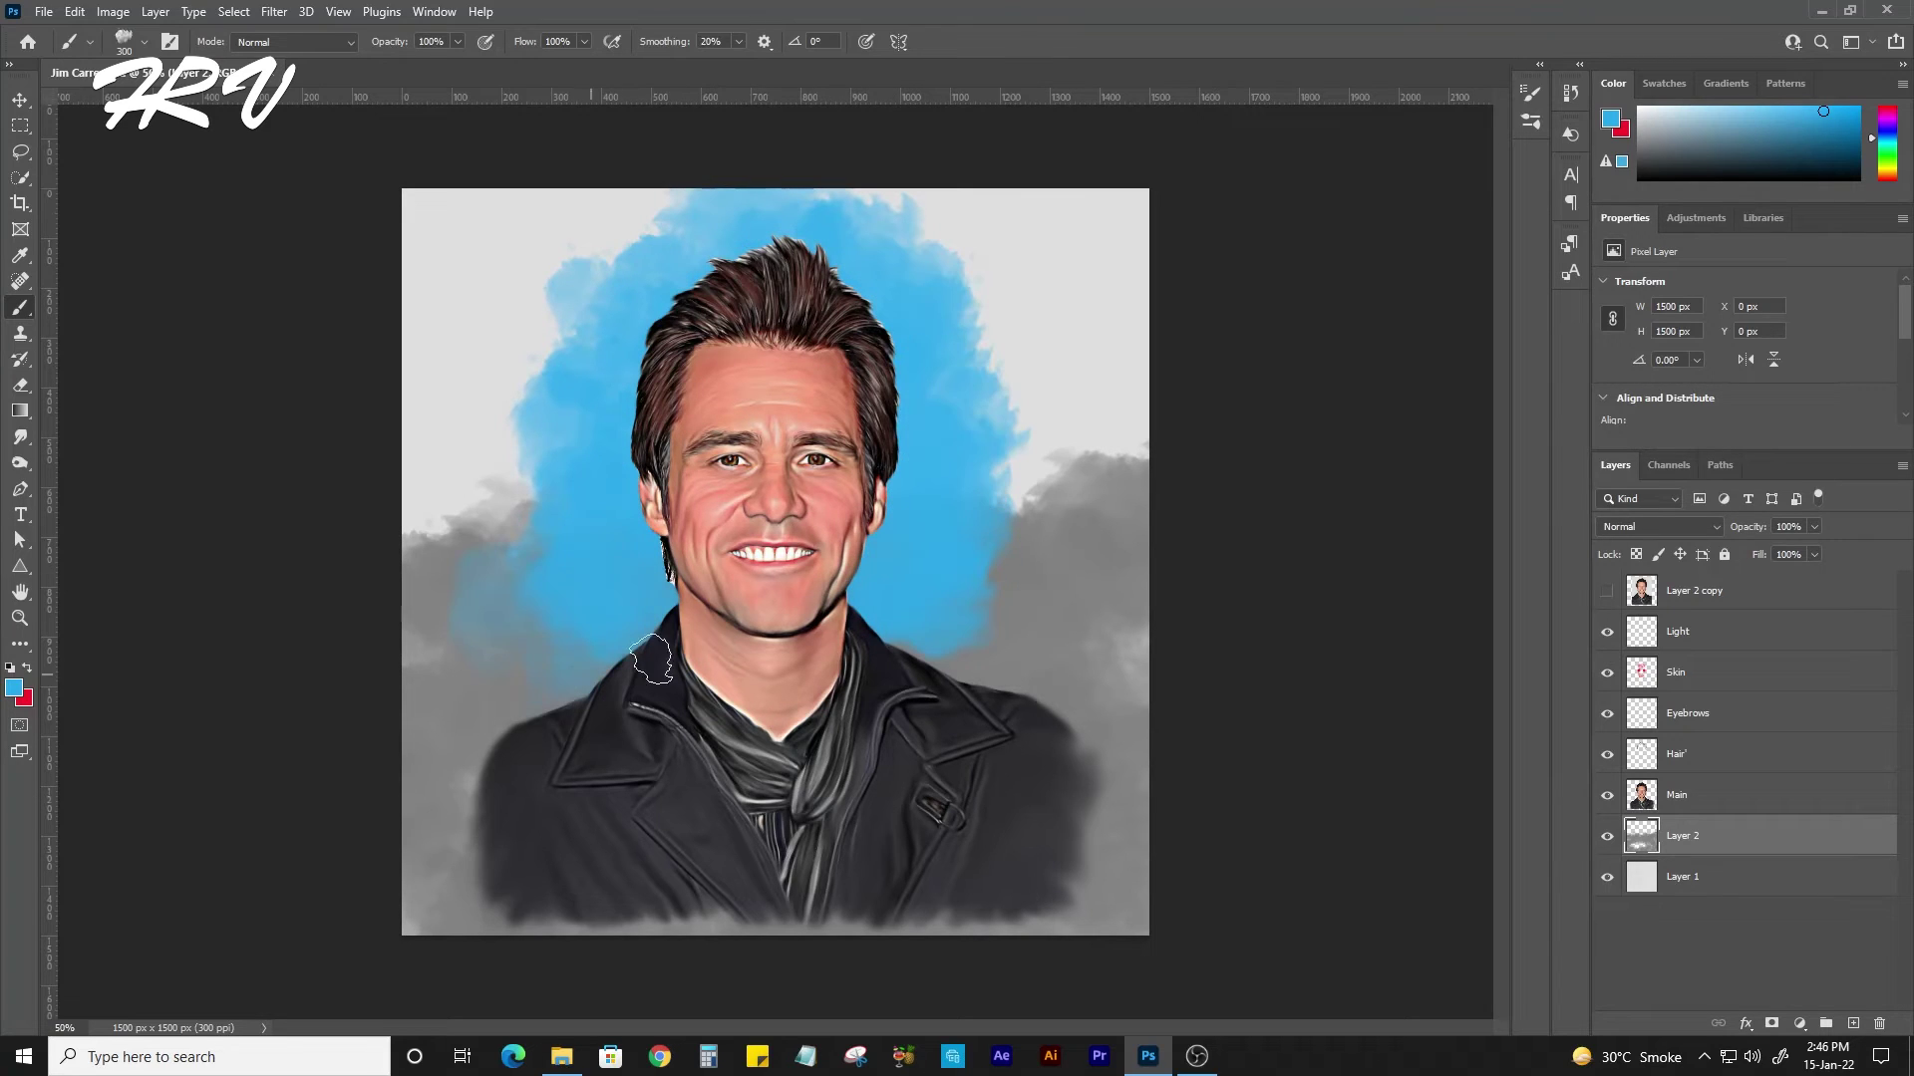
Pick pale yellow-green (e8fd84) and paint it over the top, left and right-side background.
{"action": "key", "text": "i"}
{"action": "left_click", "coordinate": [14, 687]}
{"action": "left_click", "coordinate": [1316, 641]}
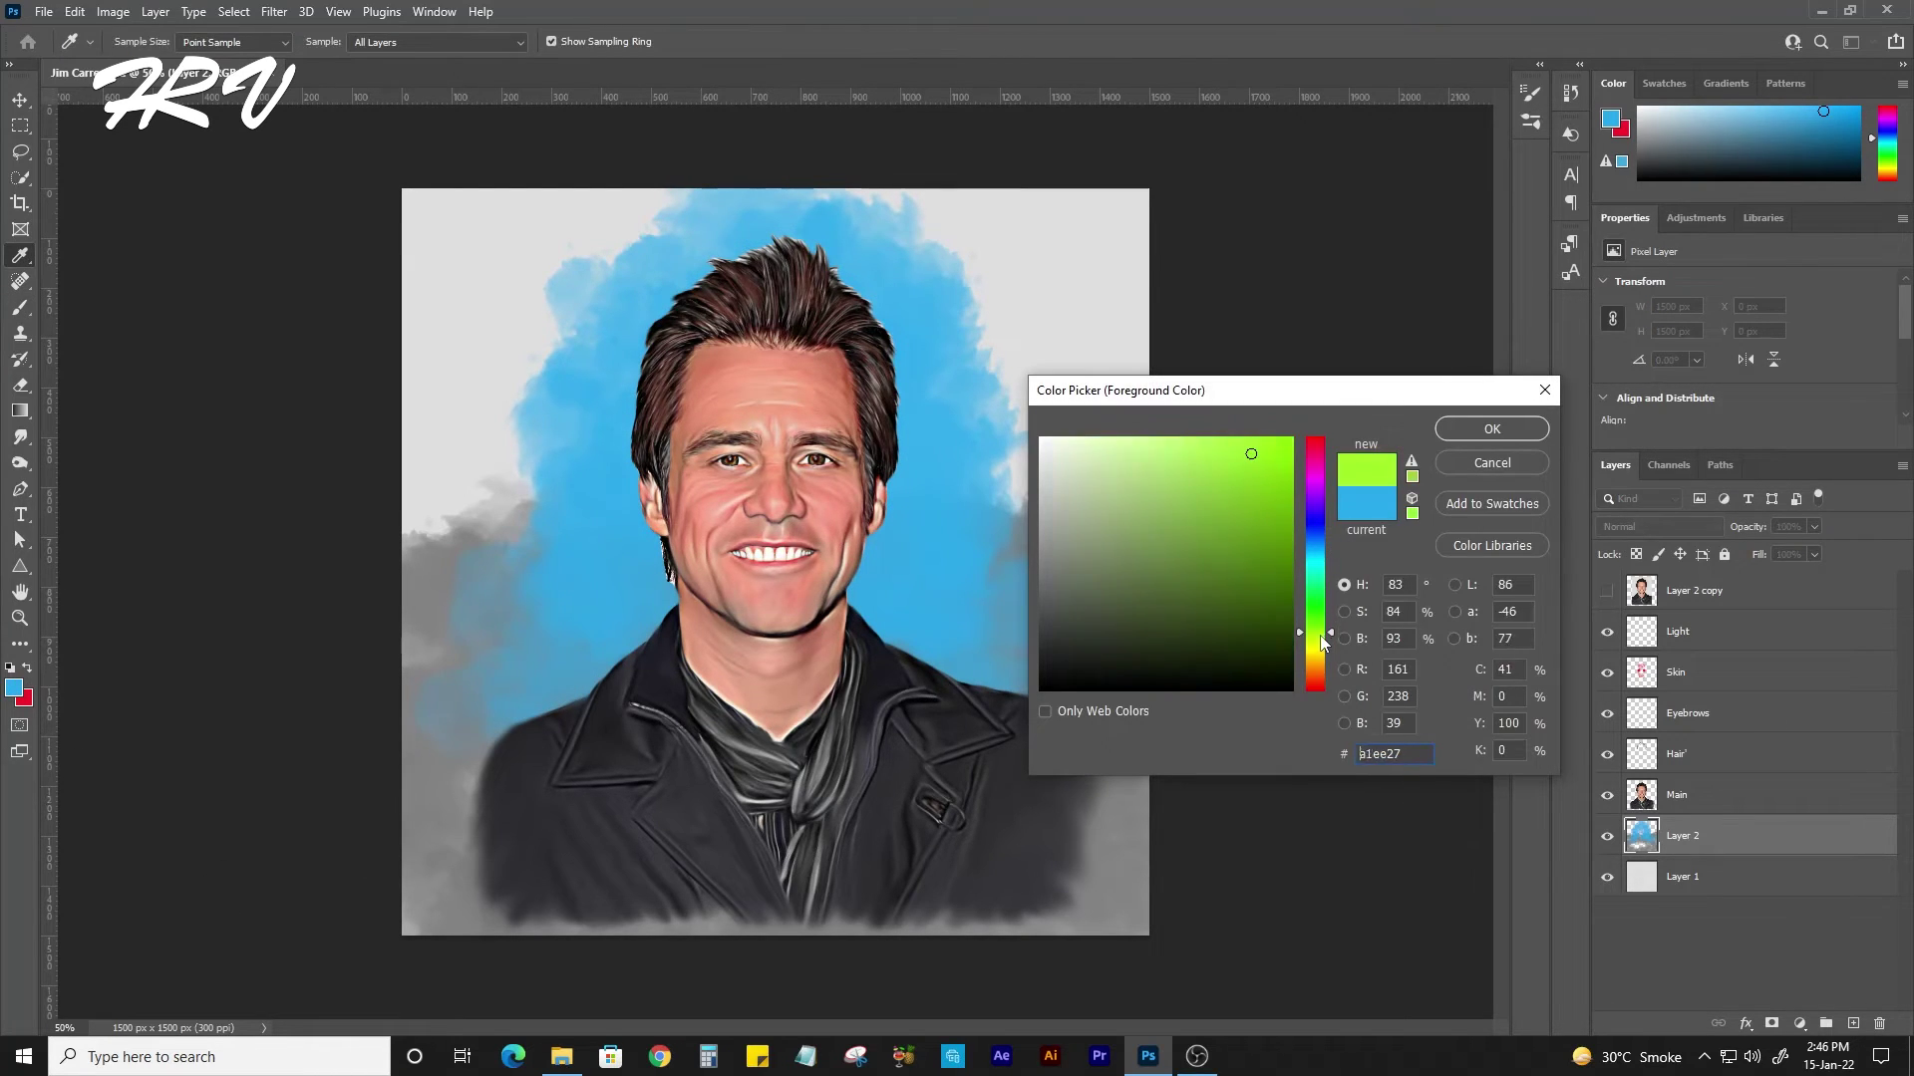
{"action": "left_click_drag", "start_coordinate": [1246, 454], "coordinate": [1157, 439]}
{"action": "left_click", "coordinate": [1463, 440]}
{"action": "key", "text": "b"}
{"action": "mouse_move", "coordinate": [1106, 319]}
{"action": "left_mouse_down"}
{"action": "mouse_move", "coordinate": [1057, 418]}
{"action": "mouse_move", "coordinate": [976, 219]}
{"action": "mouse_move", "coordinate": [468, 419]}
{"action": "mouse_move", "coordinate": [417, 643]}
{"action": "left_mouse_up"}
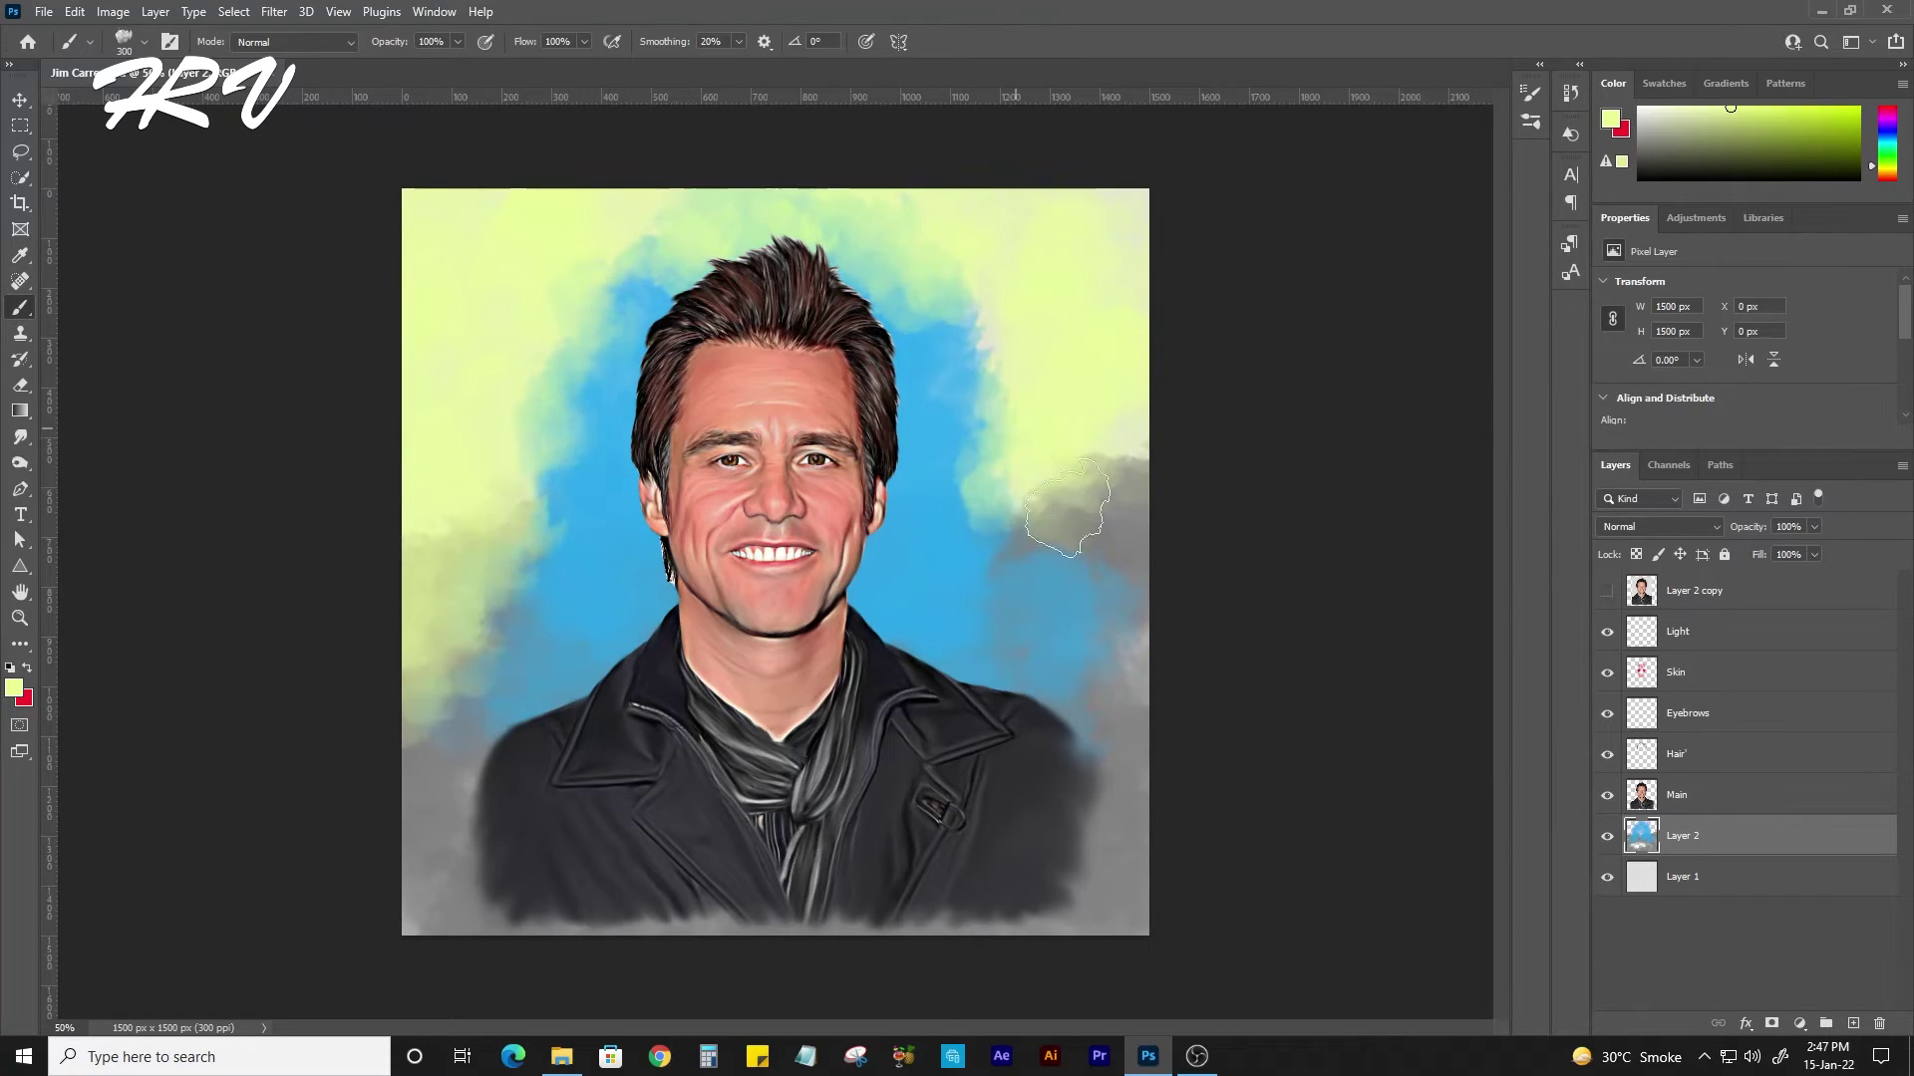
{"action": "left_click_drag", "start_coordinate": [1067, 498], "coordinate": [1106, 658]}
Switch back to blue and blend it across the top background and around the head.
{"action": "left_click", "coordinate": [14, 687]}
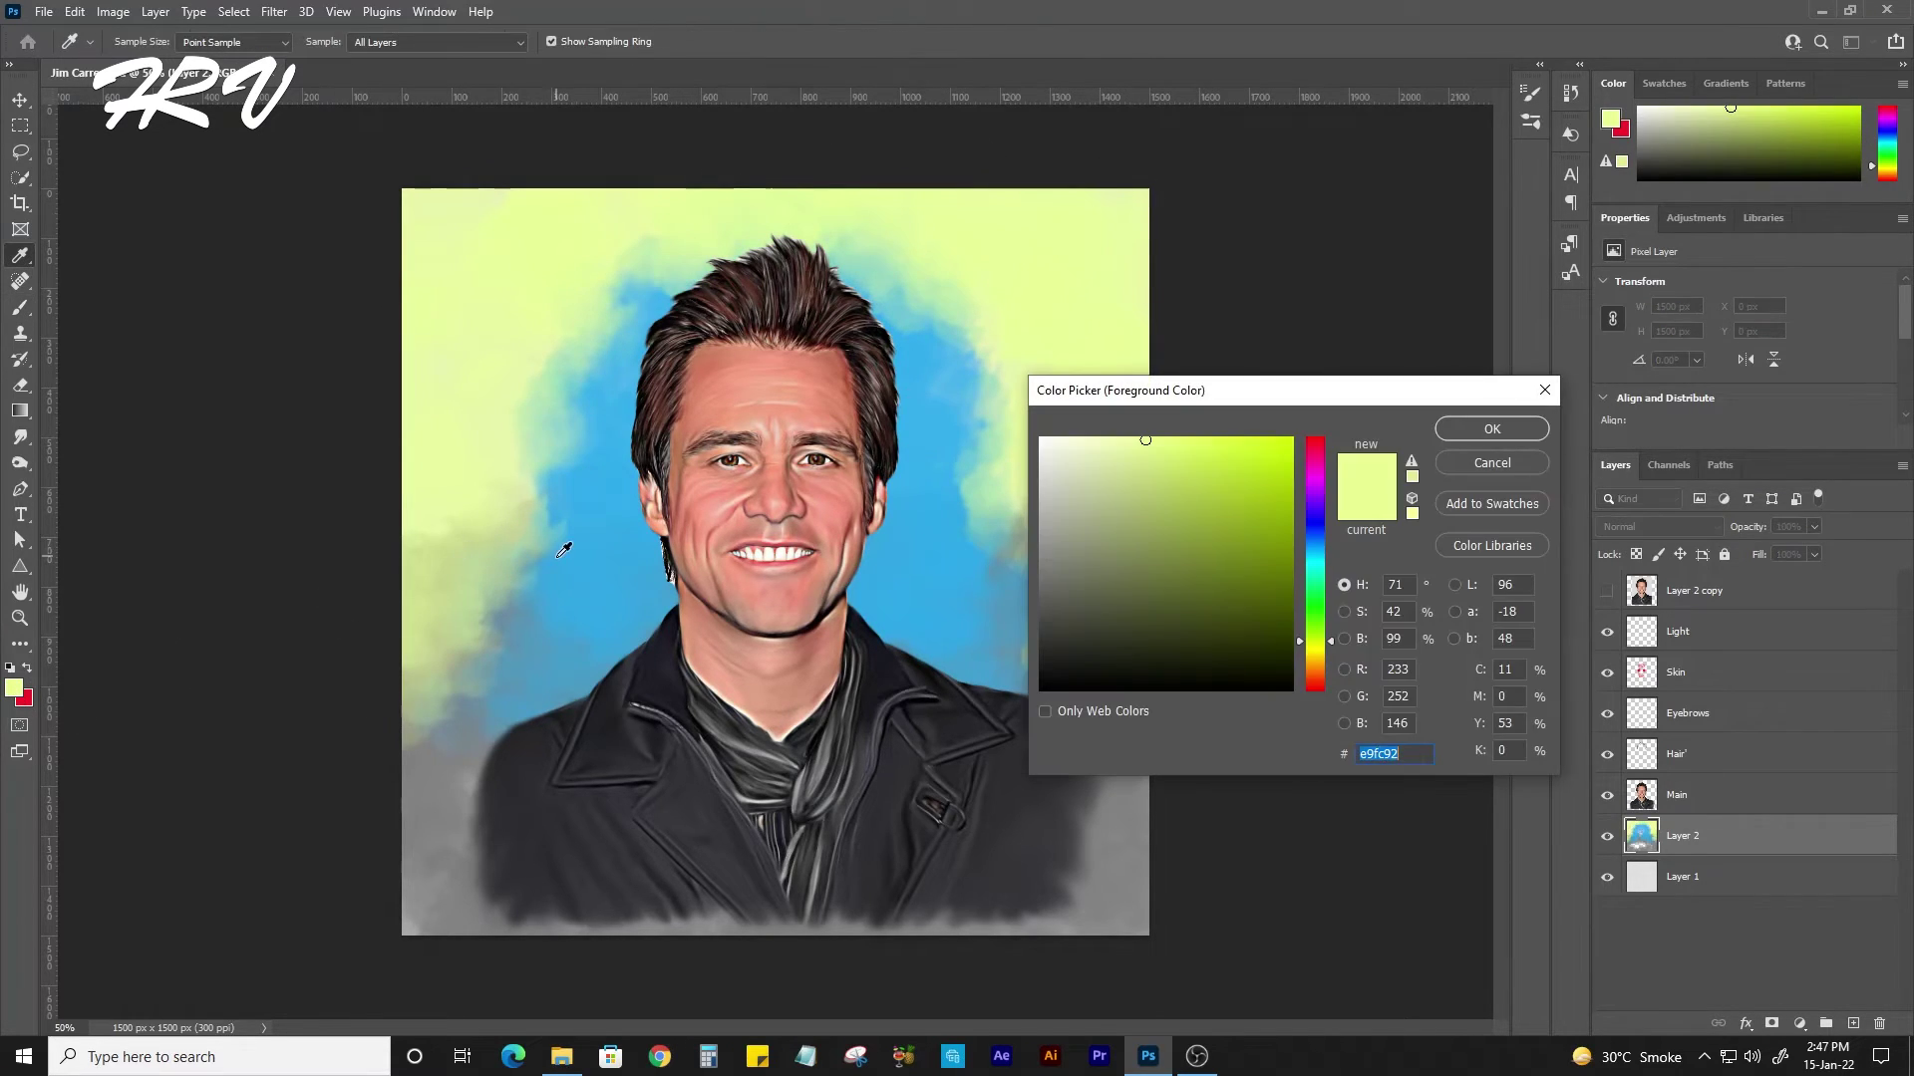
{"action": "left_click", "coordinate": [1316, 558]}
{"action": "left_click", "coordinate": [1463, 440]}
{"action": "mouse_move", "coordinate": [618, 299]}
{"action": "left_mouse_down"}
{"action": "mouse_move", "coordinate": [722, 279]}
{"action": "mouse_move", "coordinate": [1037, 478]}
{"action": "left_mouse_up"}
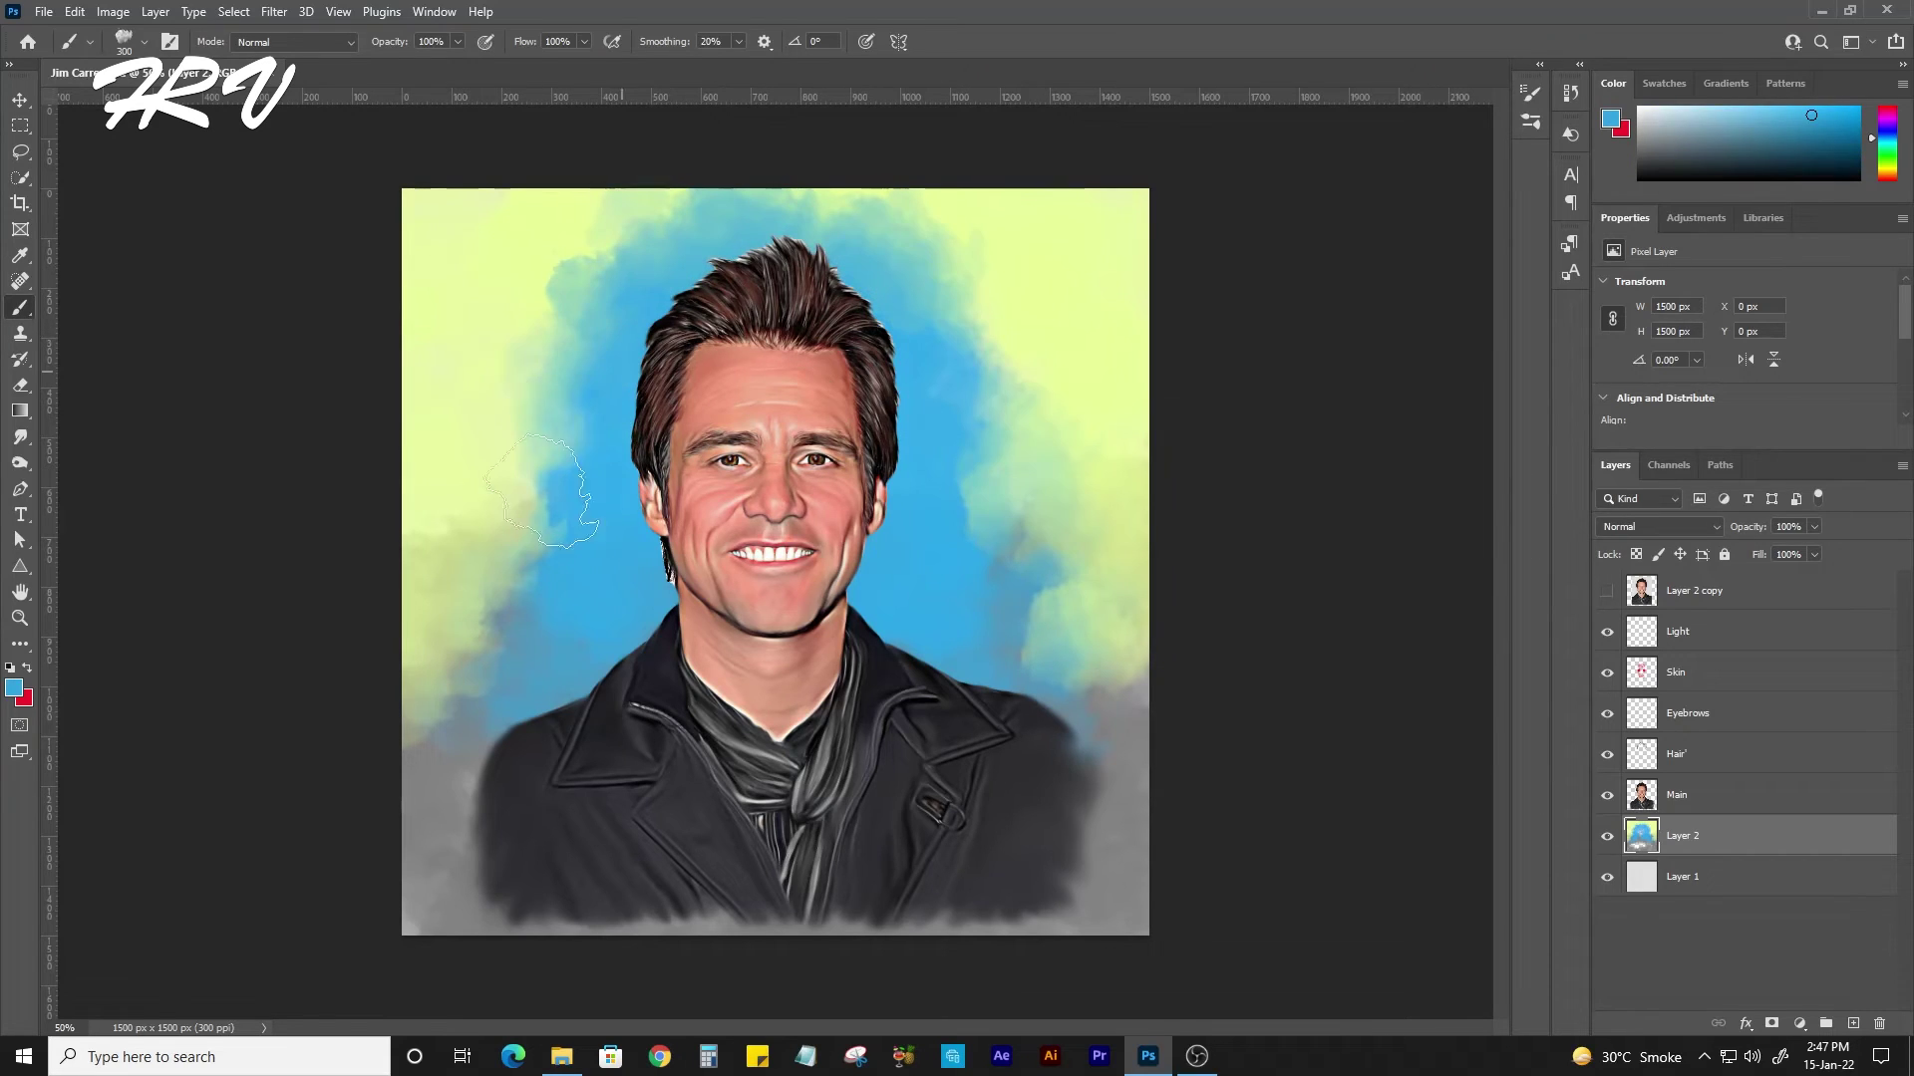
{"action": "left_click_drag", "start_coordinate": [558, 359], "coordinate": [478, 578]}
{"action": "left_click_drag", "start_coordinate": [997, 249], "coordinate": [1096, 598]}
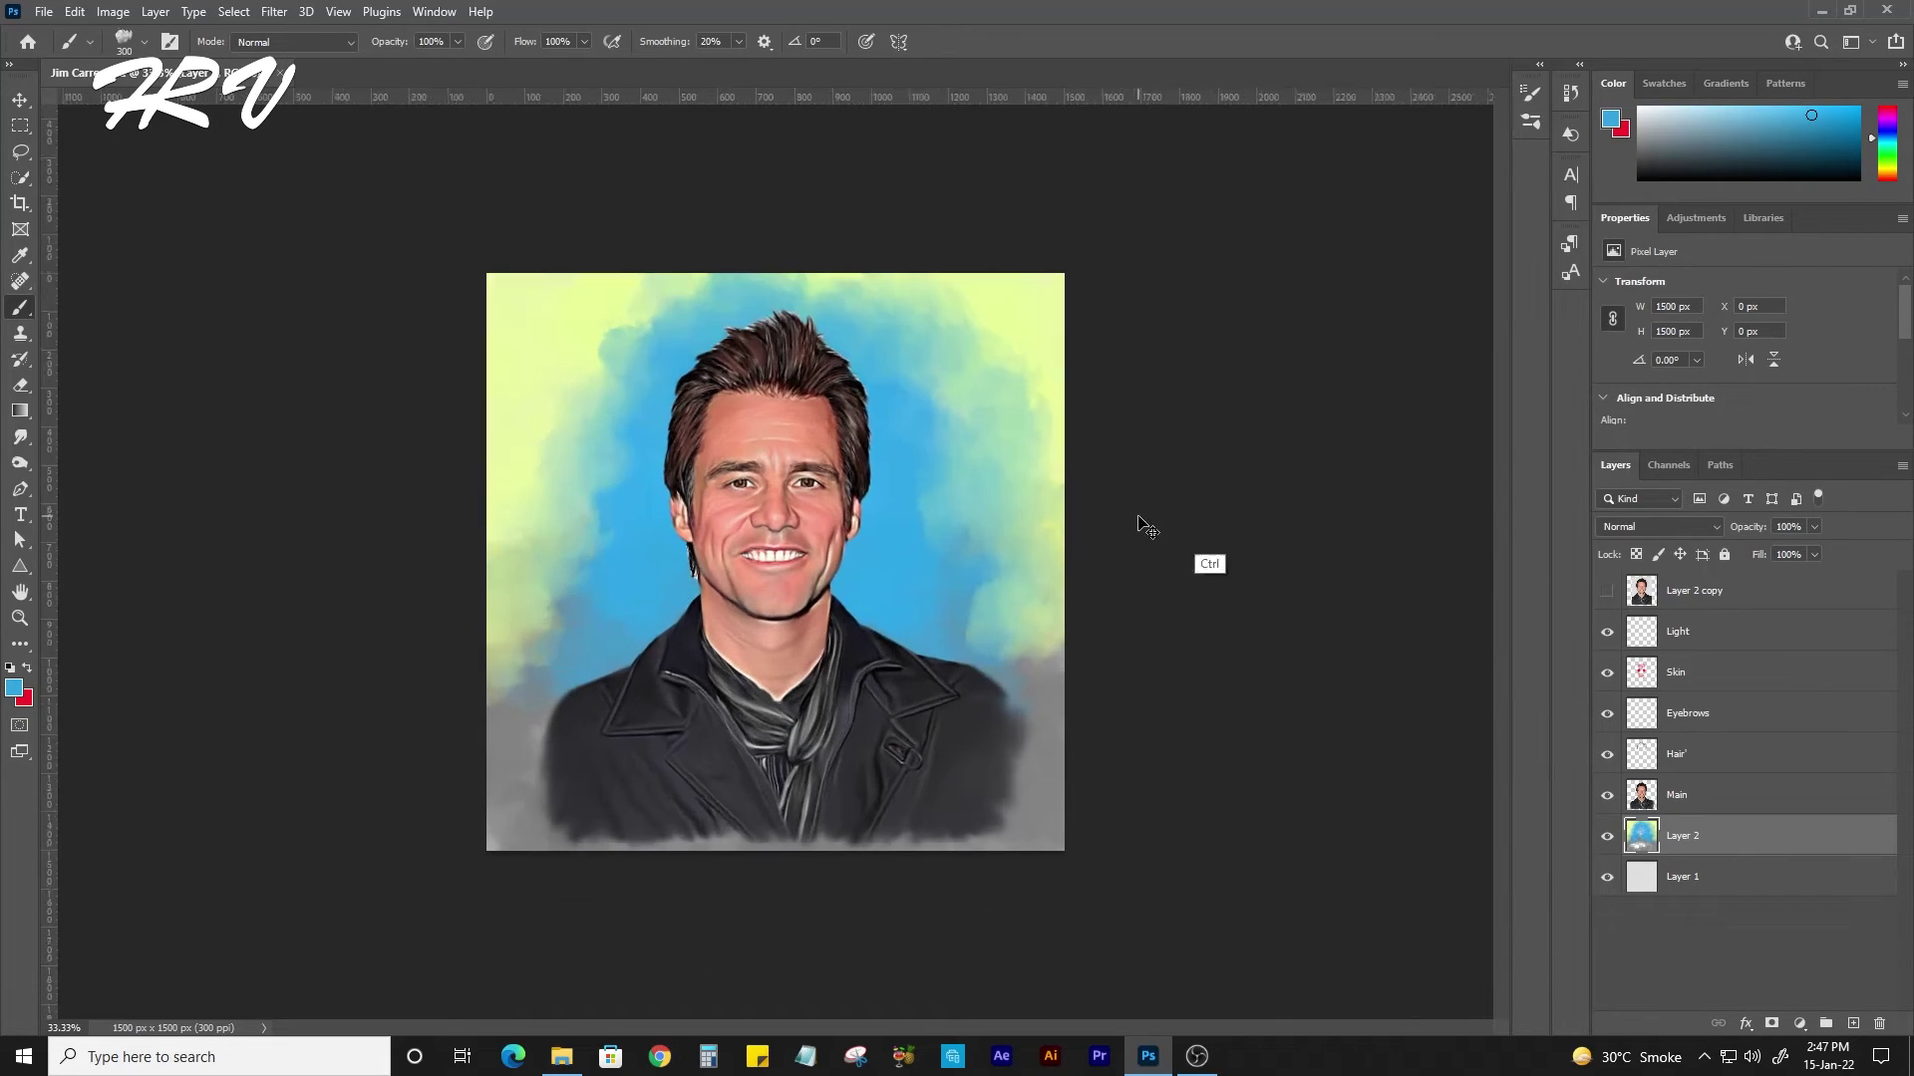
{"action": "scroll", "coordinate": [726, 550], "scroll_direction": "up", "scroll_amount": 3}
On Main, smudge away the rough left-jaw hair edge with a small Smoothing Smudge brush at 76% strength.
{"action": "left_click", "coordinate": [1718, 798]}
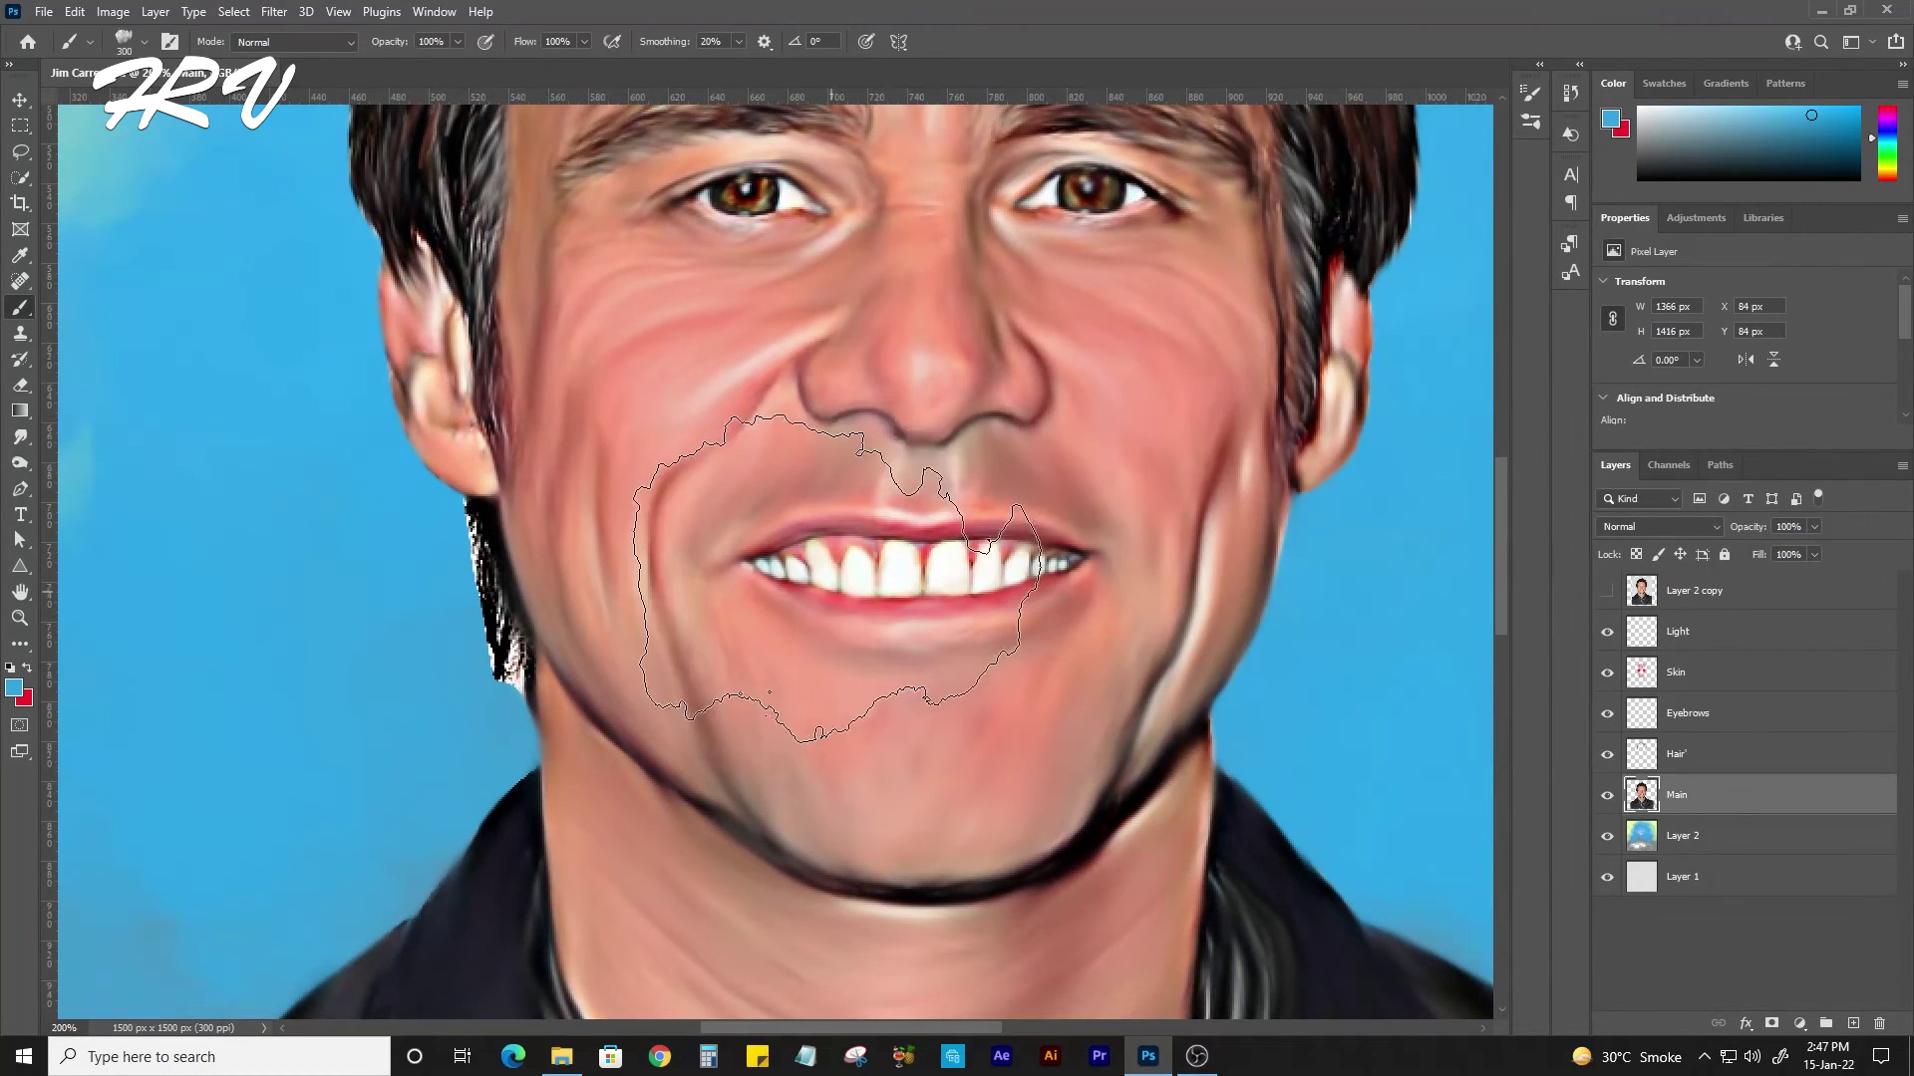
{"action": "key", "text": "r"}
{"action": "left_click", "coordinate": [1530, 120]}
{"action": "left_click", "coordinate": [1262, 389]}
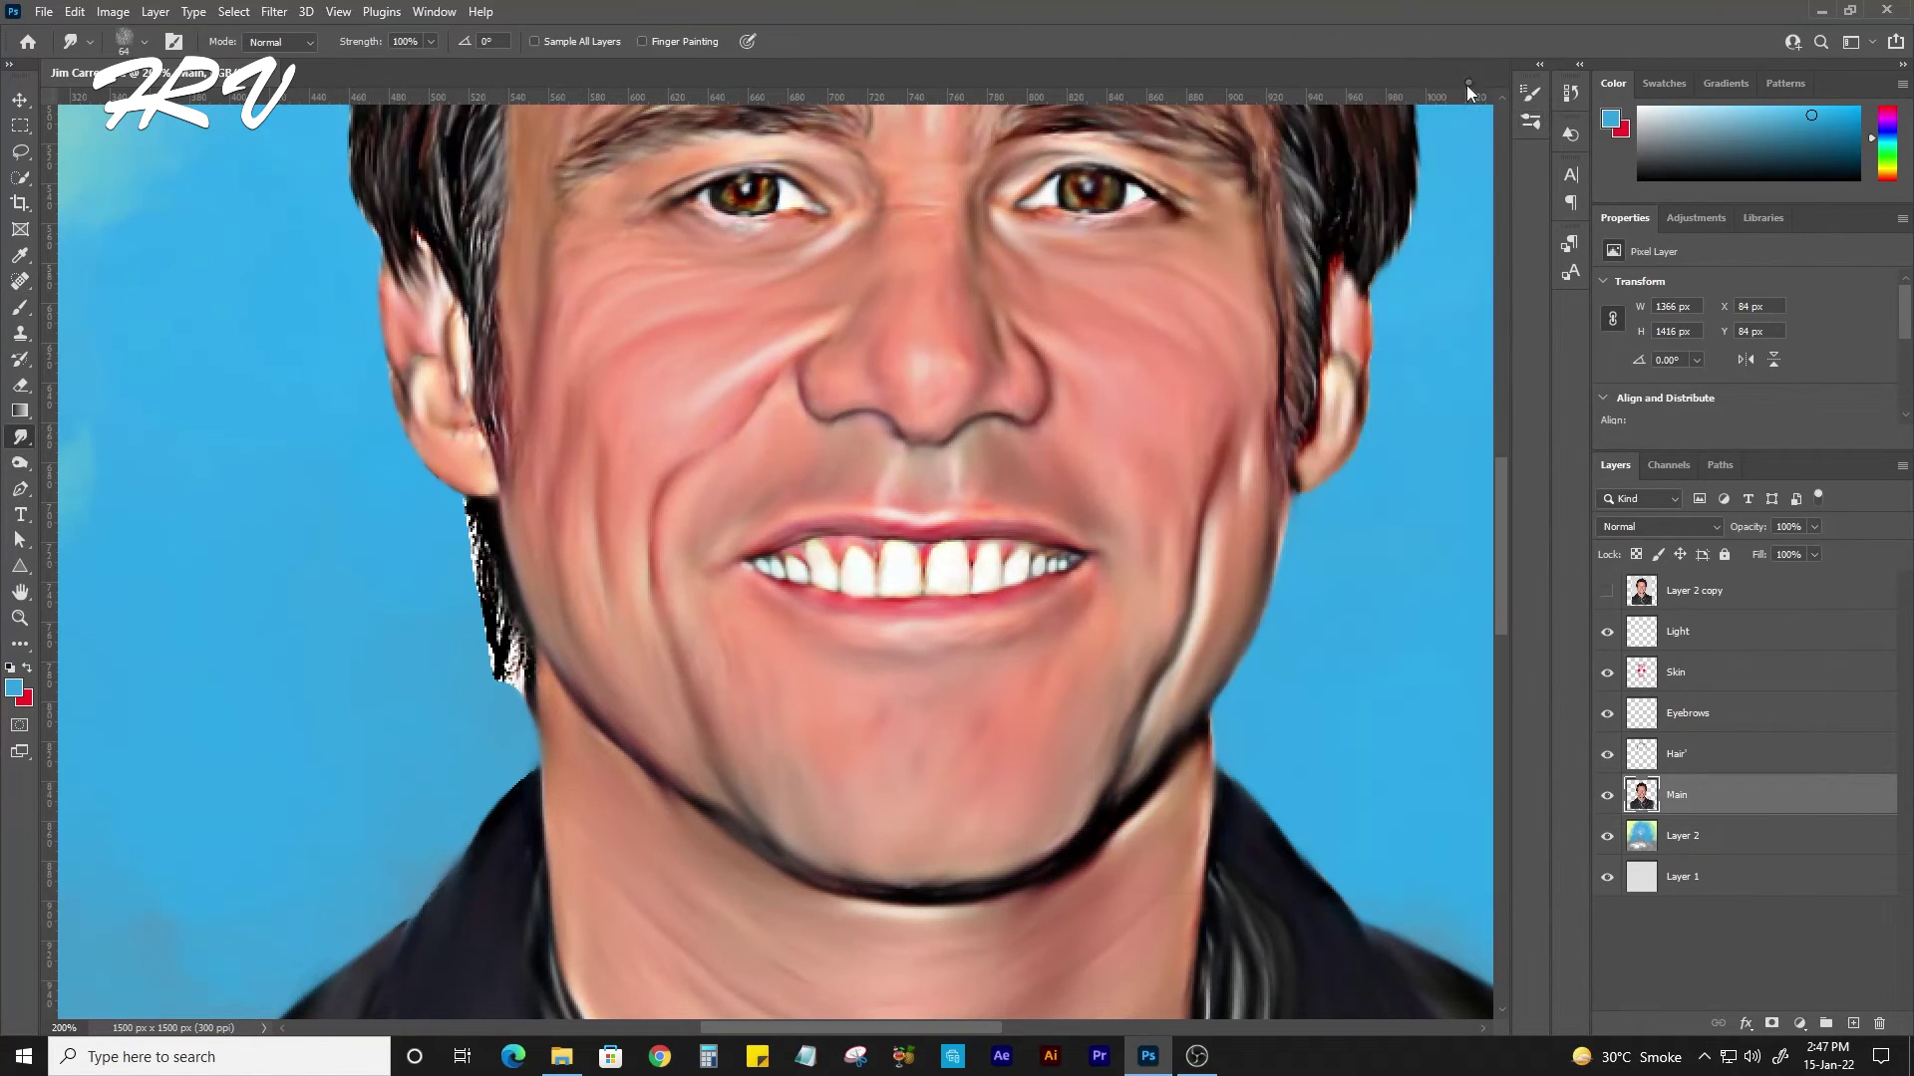
{"action": "left_click_drag", "start_coordinate": [359, 46], "coordinate": [340, 50]}
{"action": "mouse_move", "coordinate": [491, 575]}
{"action": "left_mouse_down"}
{"action": "mouse_move", "coordinate": [517, 655]}
{"action": "mouse_move", "coordinate": [508, 701]}
{"action": "left_mouse_up"}
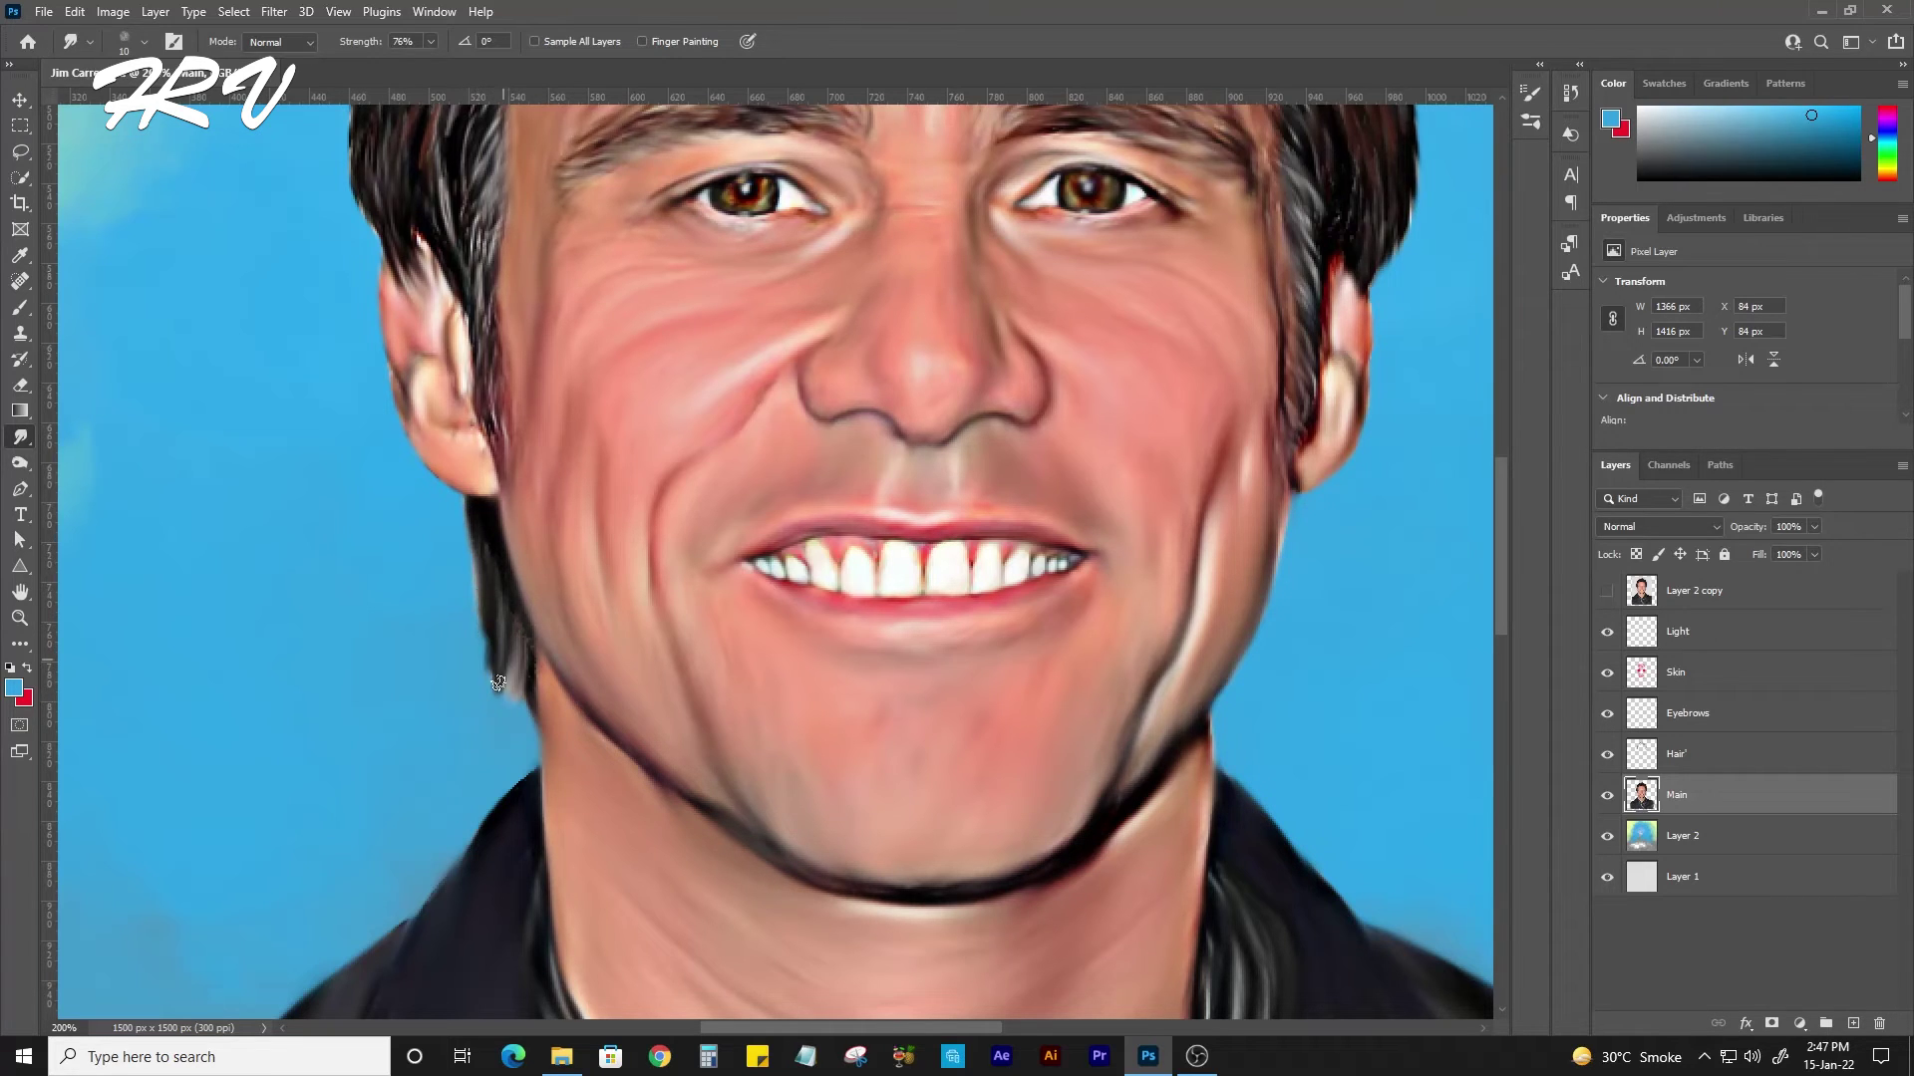
{"action": "key", "text": "ctrl+minus"}
{"action": "key", "text": "ctrl+minus"}
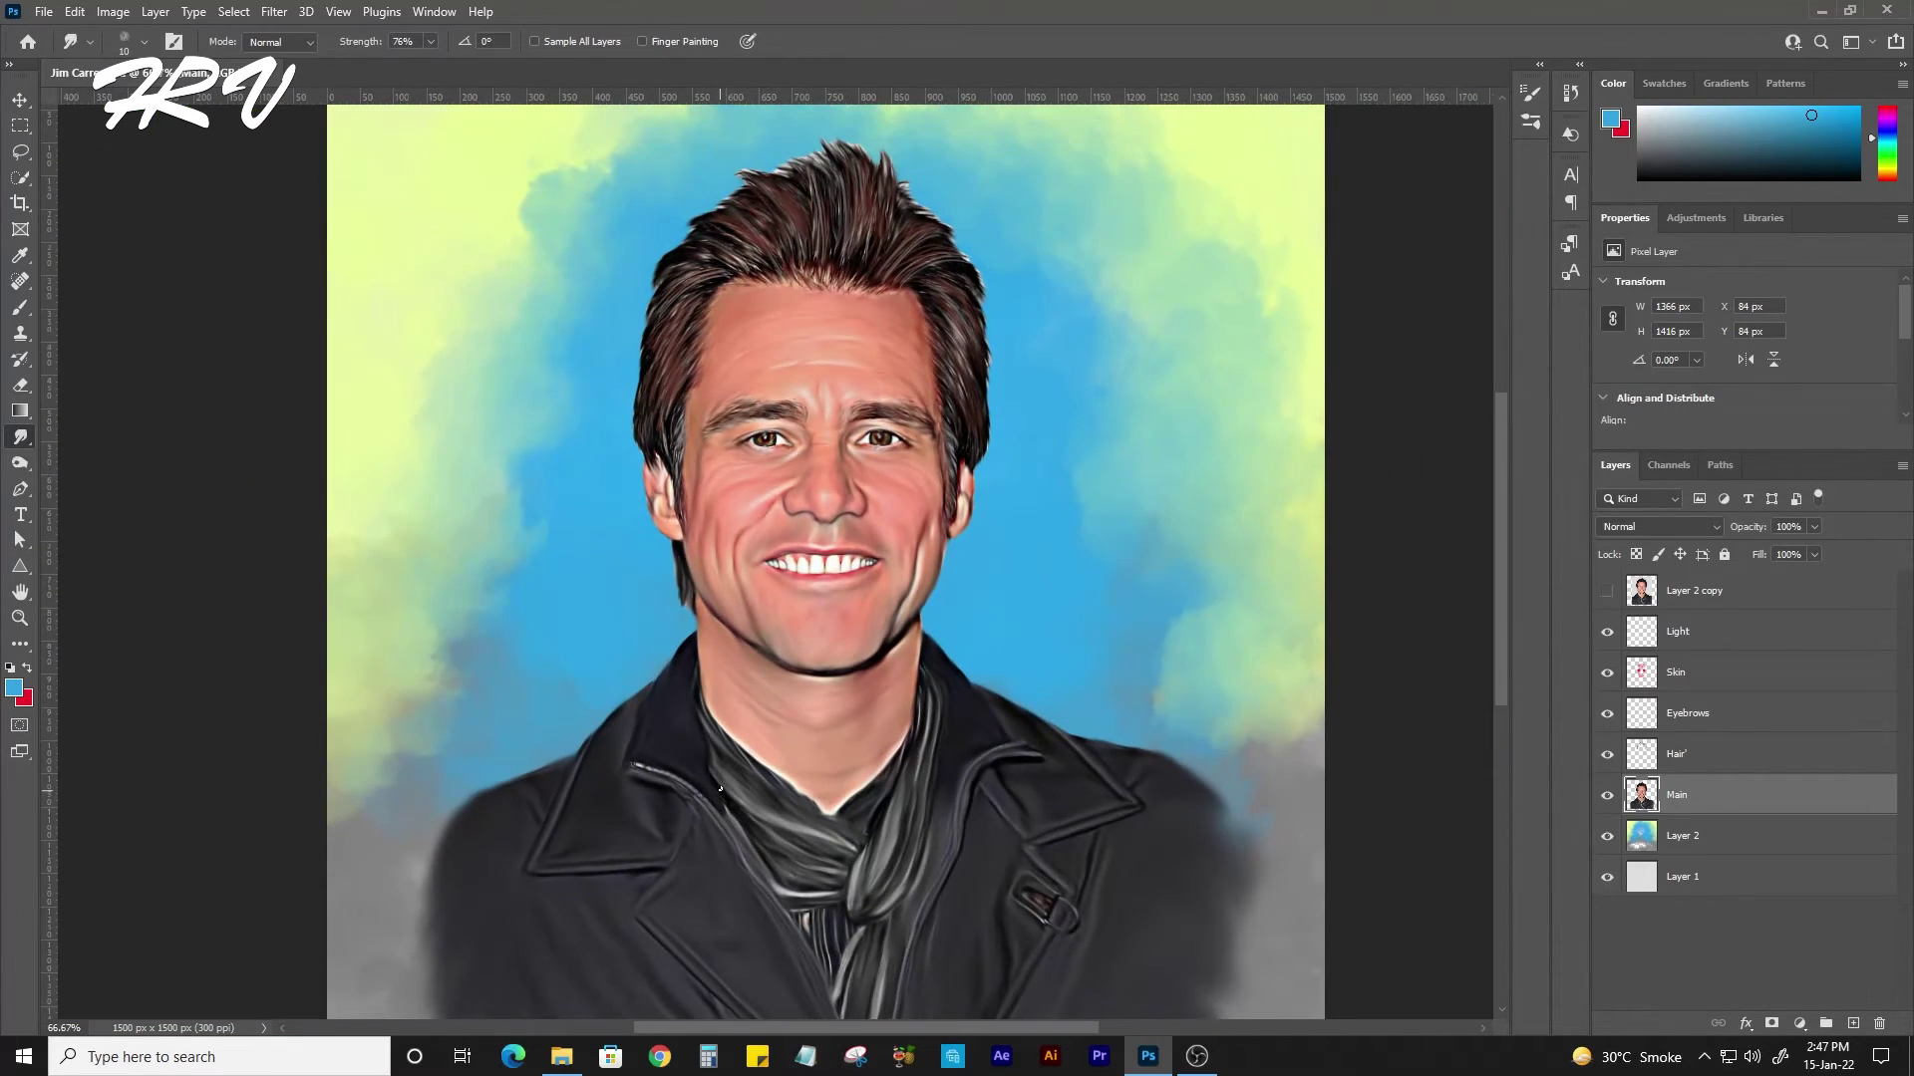
Select the figure, add Layer 3 above Light, and paint blue over the hair edge and left shoulder with a soft brush.
{"action": "left_click", "coordinate": [1641, 795], "text": "ctrl"}
{"action": "left_click", "coordinate": [1694, 631]}
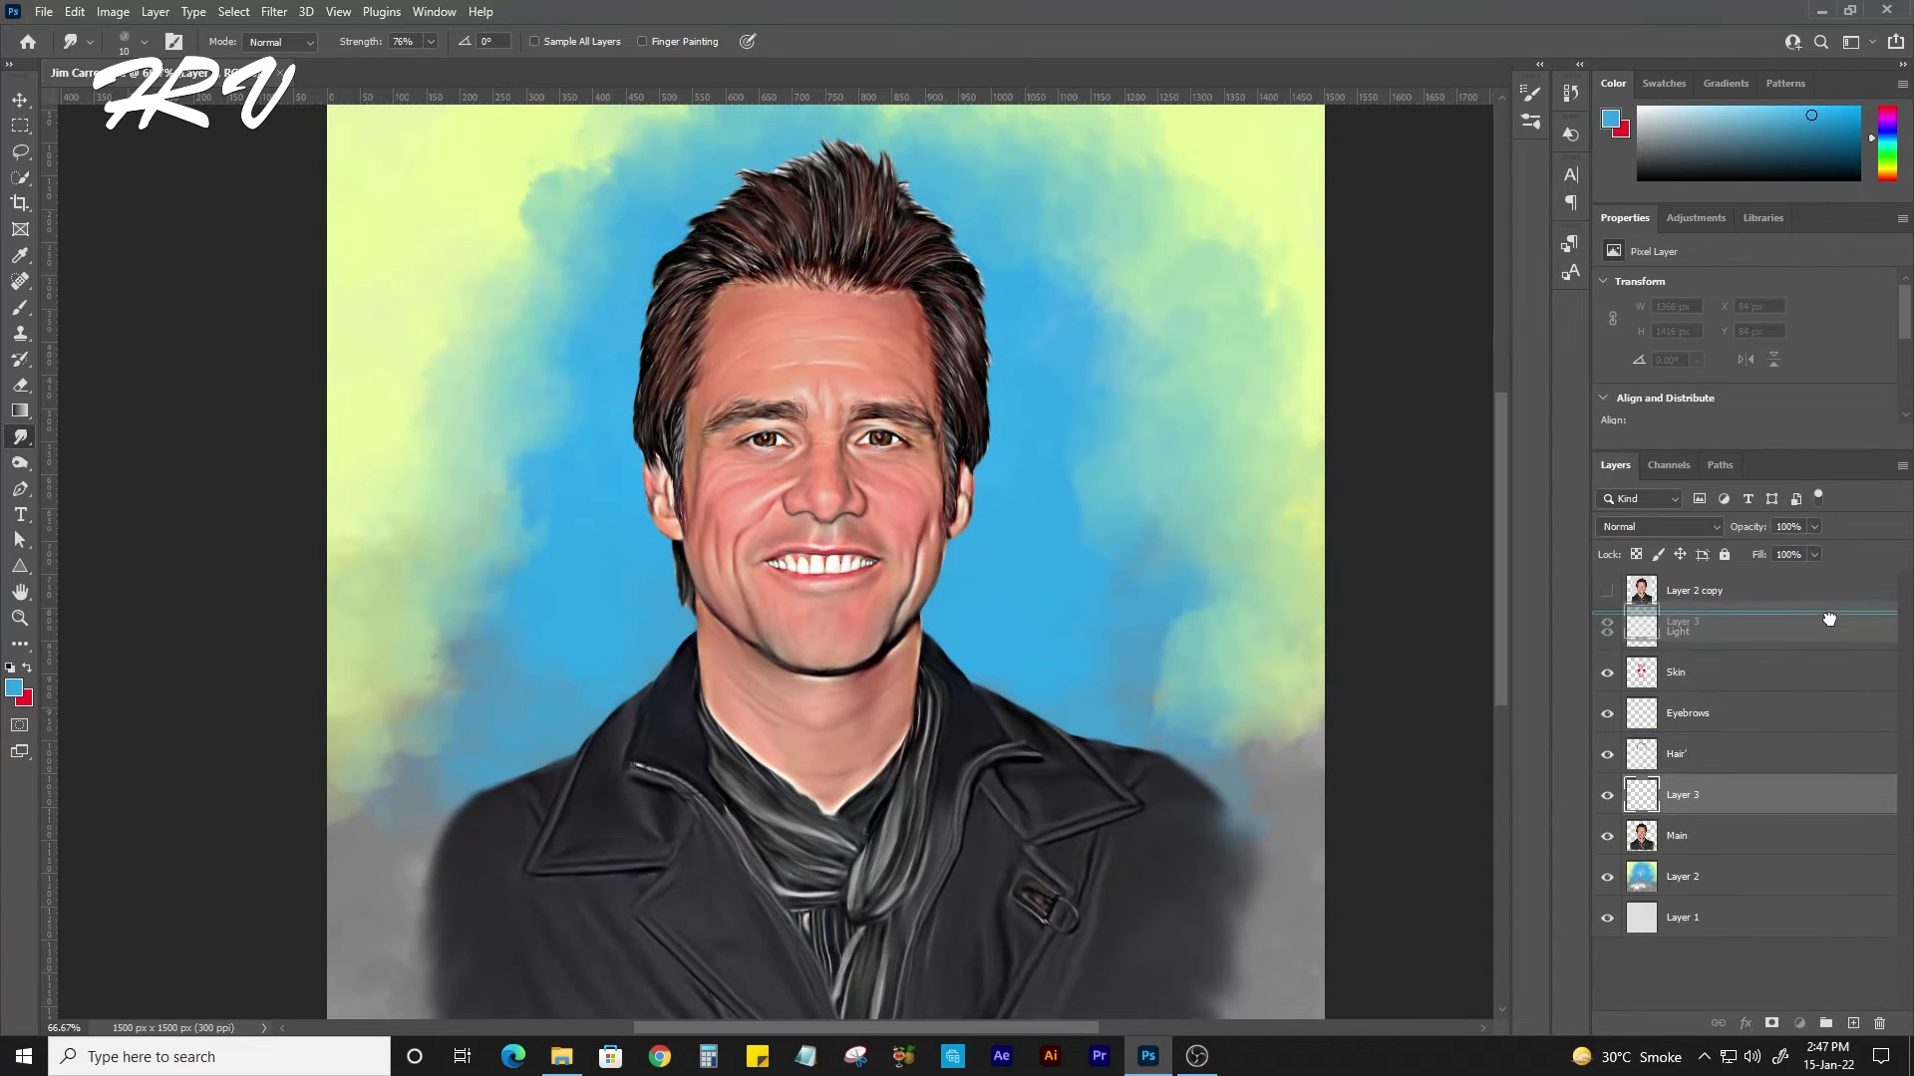
{"action": "key", "text": "ctrl+shift+alt+n"}
{"action": "left_click", "coordinate": [1531, 93]}
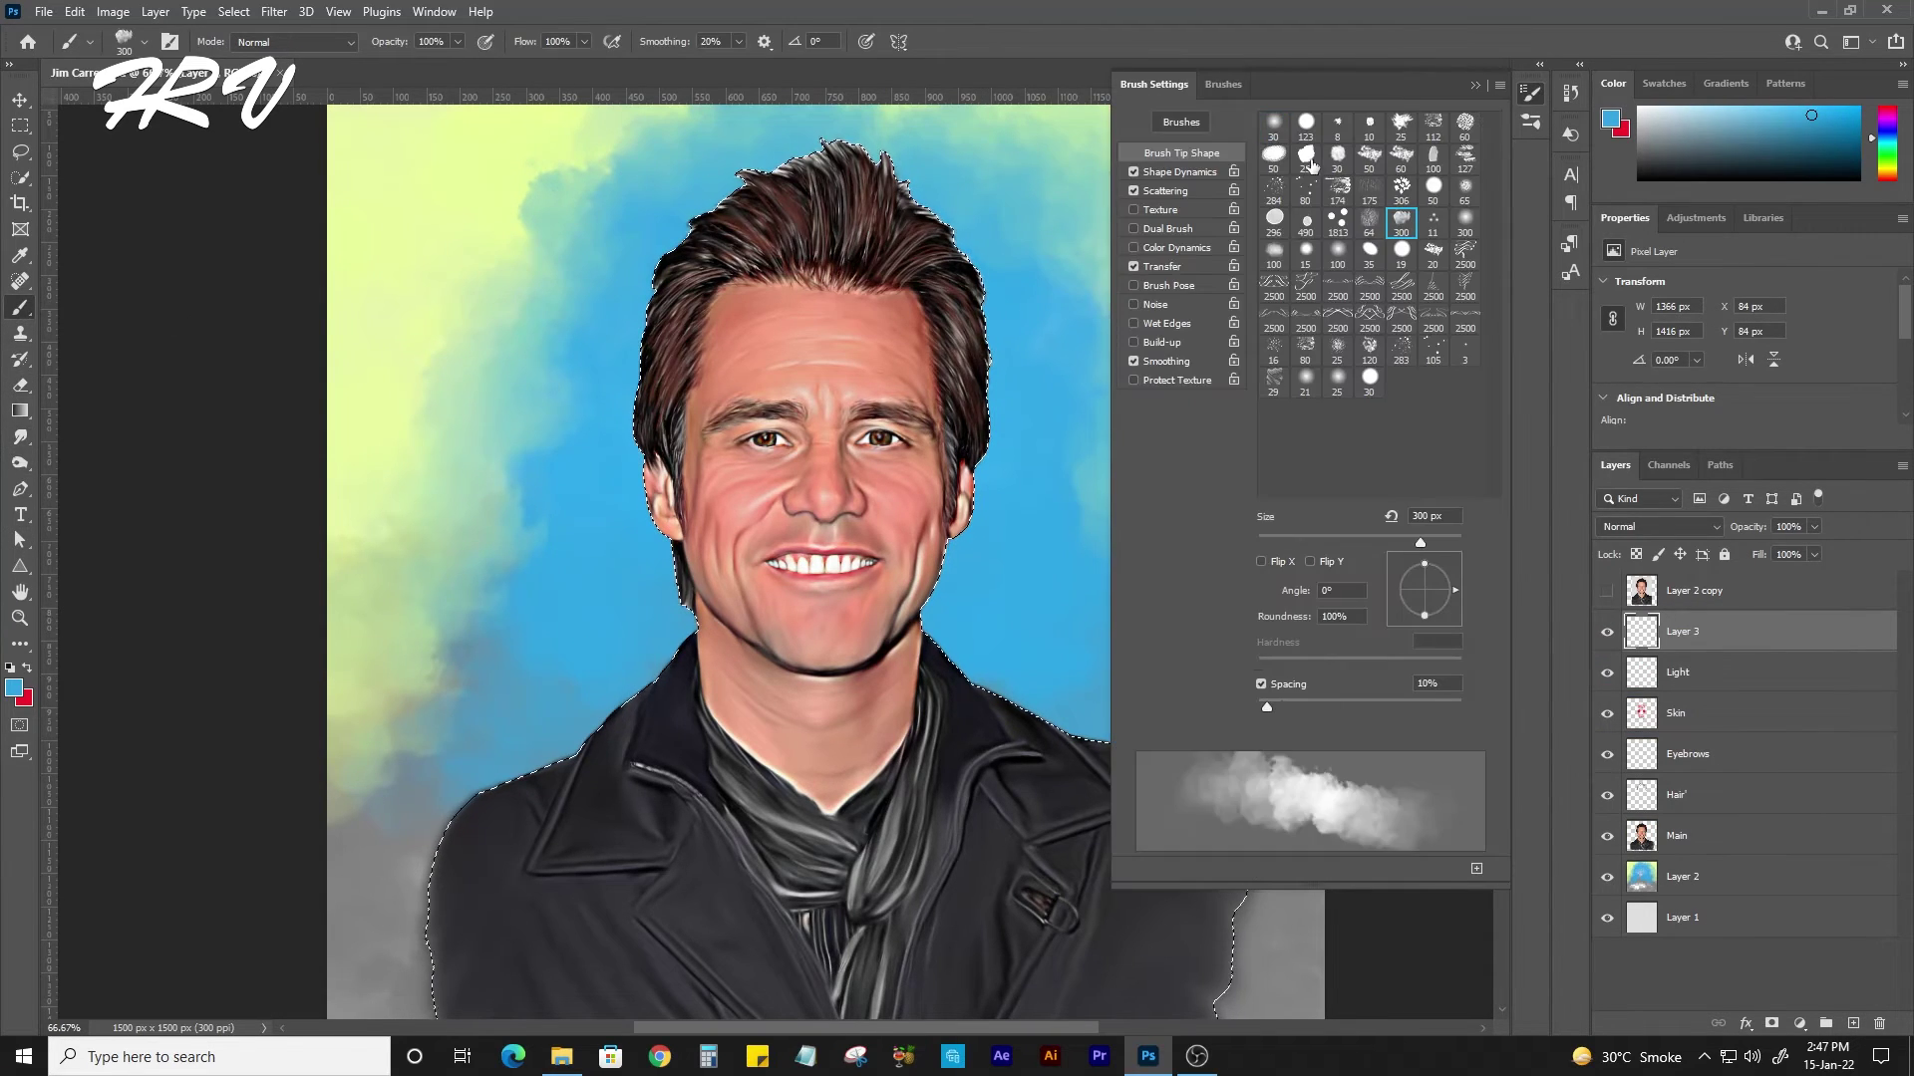
{"action": "left_click", "coordinate": [1531, 121]}
{"action": "left_click", "coordinate": [1531, 93]}
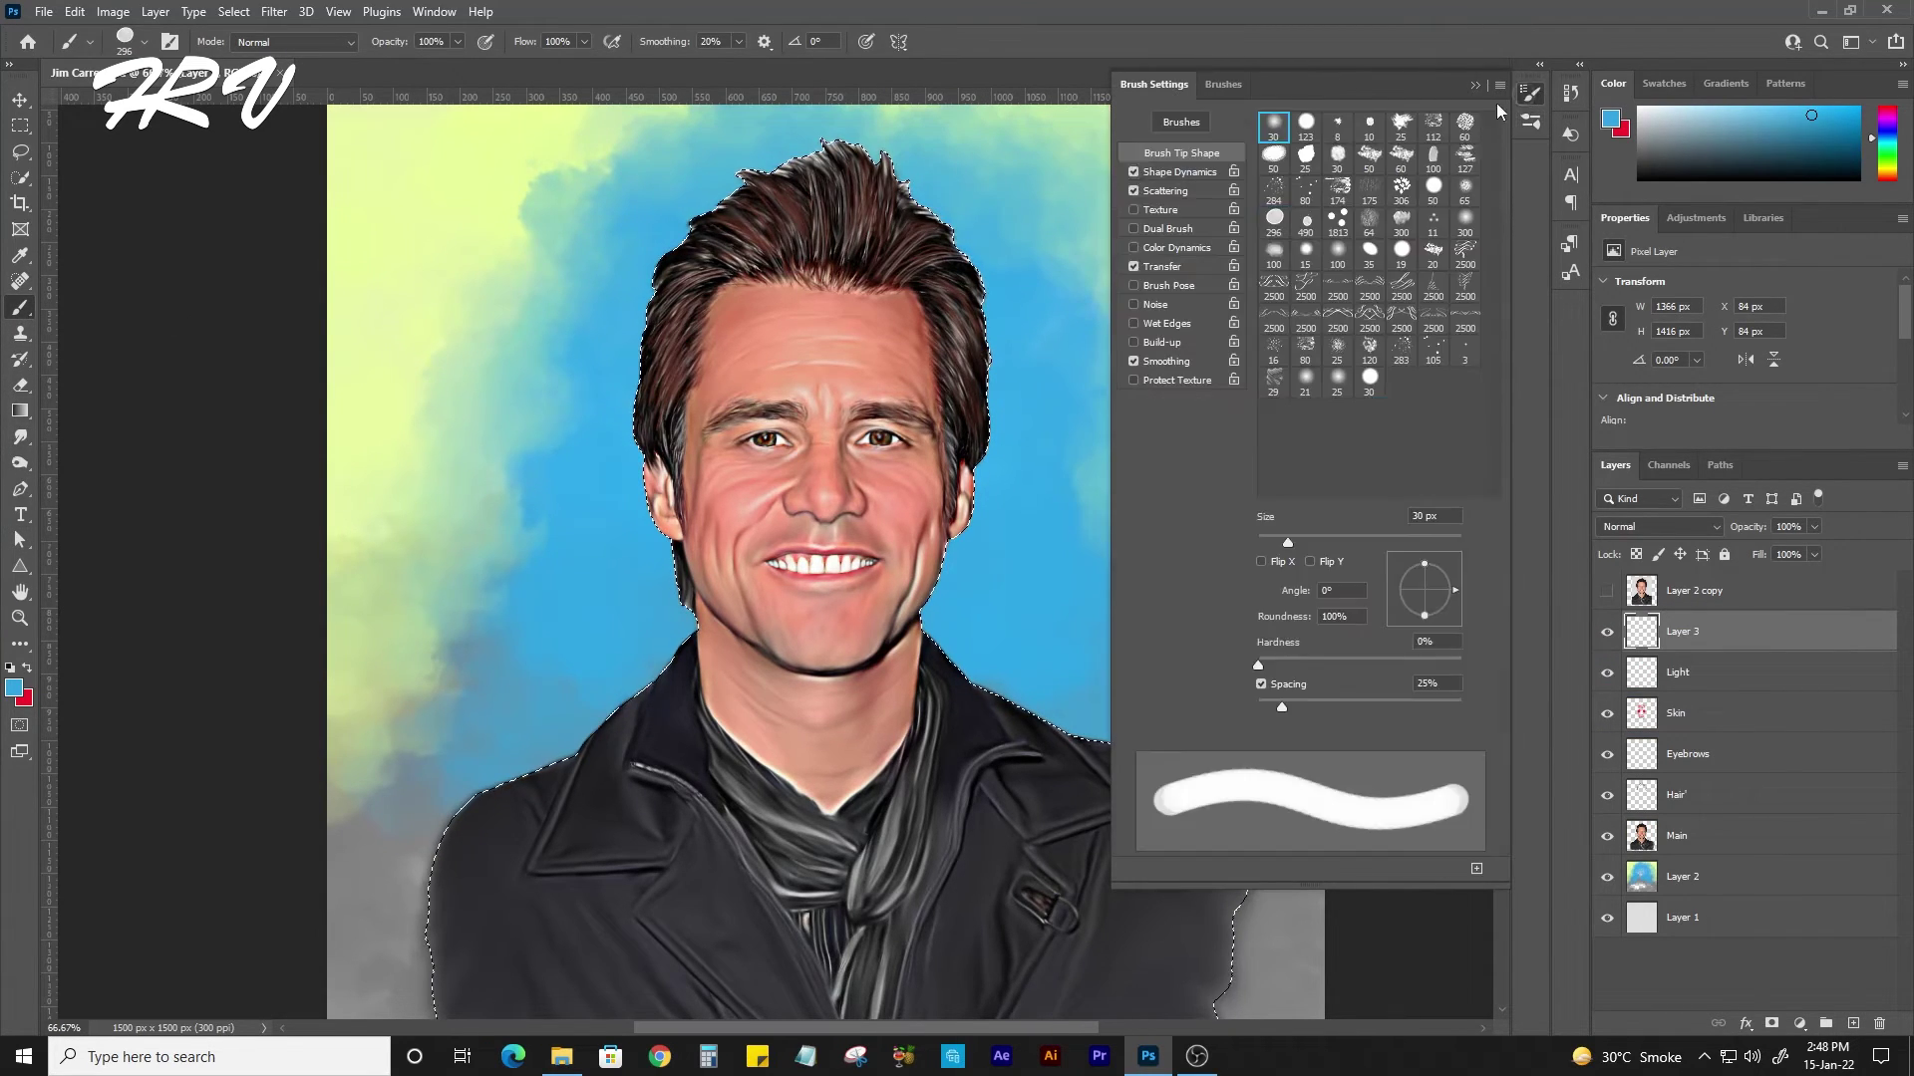
{"action": "left_click", "coordinate": [1531, 92]}
{"action": "left_click", "coordinate": [15, 688]}
{"action": "key", "text": "Return"}
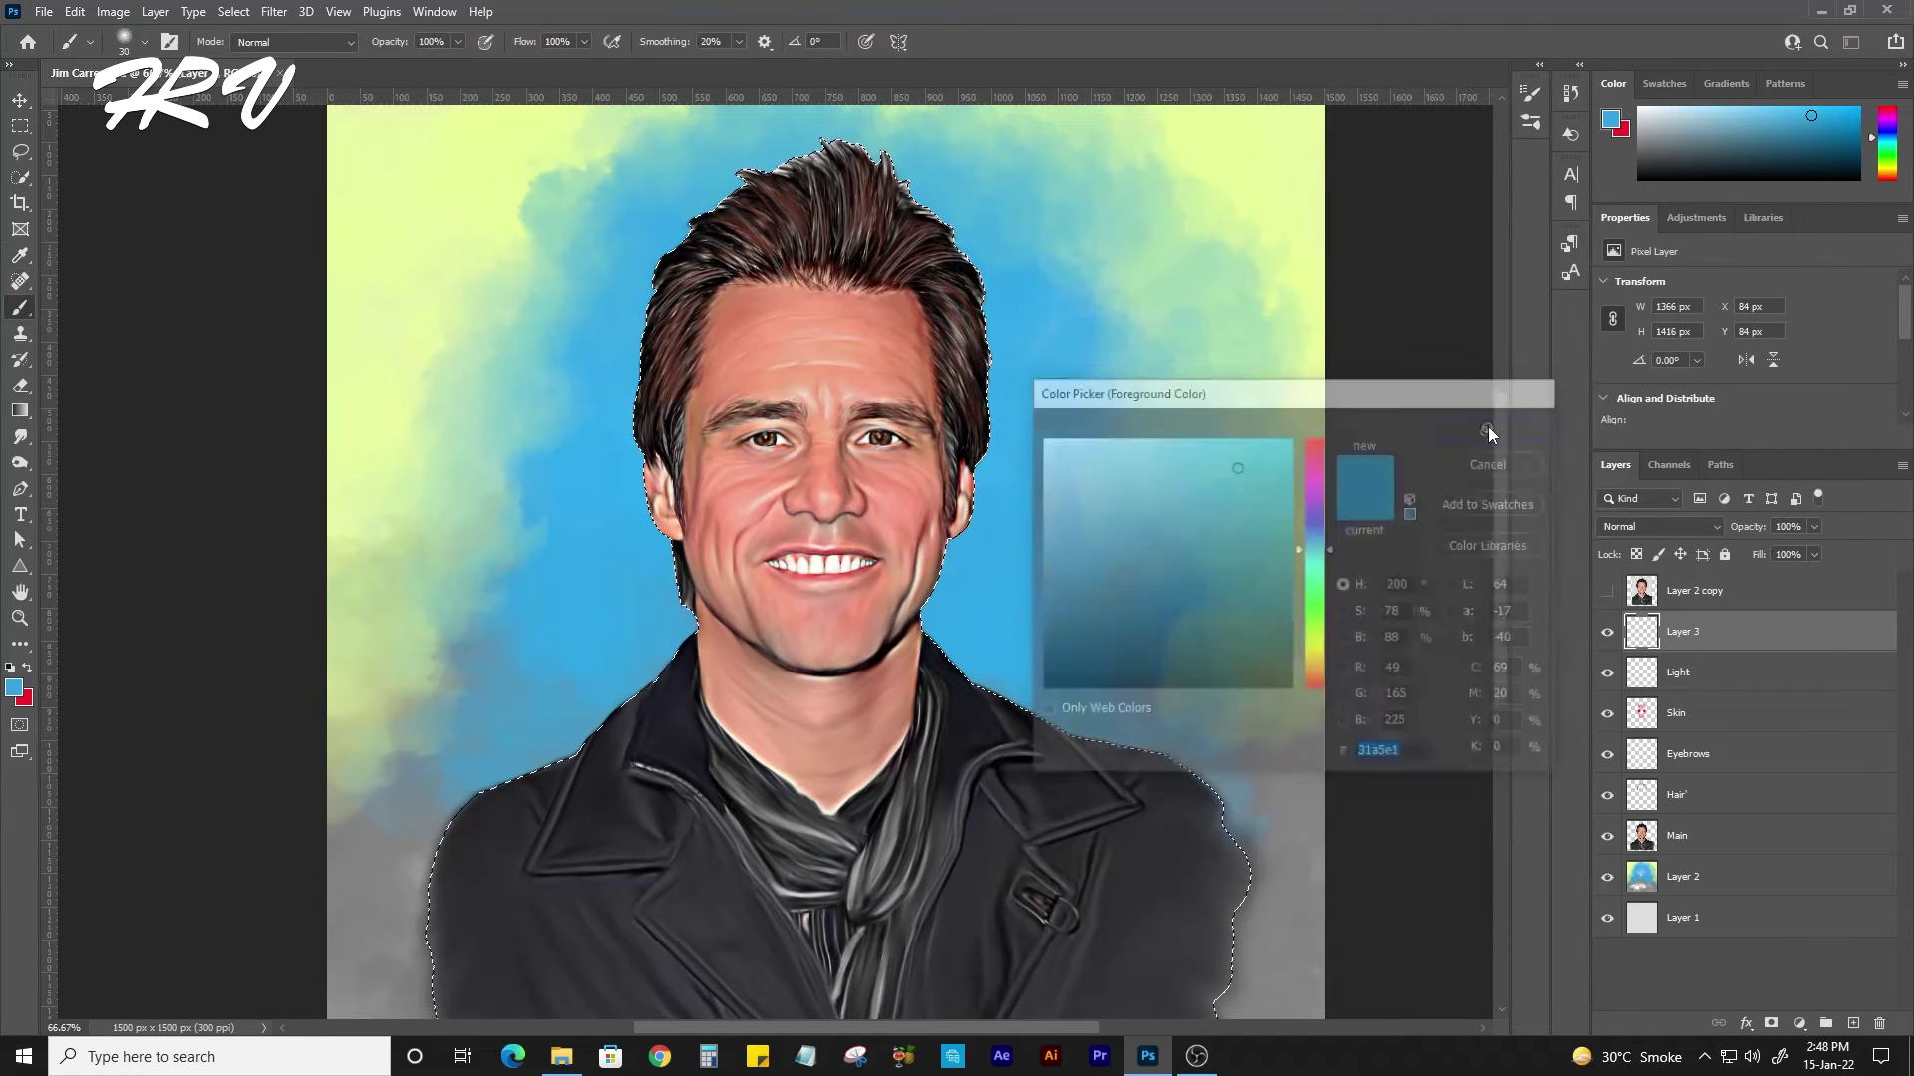
{"action": "key", "text": "bracketleft"}
{"action": "mouse_move", "coordinate": [576, 402]}
{"action": "left_mouse_down"}
{"action": "mouse_move", "coordinate": [491, 320]}
{"action": "mouse_move", "coordinate": [491, 684]}
{"action": "mouse_move", "coordinate": [641, 256]}
{"action": "mouse_move", "coordinate": [552, 419]}
{"action": "left_mouse_up"}
Set Layer 3 to Color blending, tint the right jacket shoulder blue, then choose yellow and deselect.
{"action": "left_click", "coordinate": [1659, 526]}
{"action": "left_click", "coordinate": [1615, 994]}
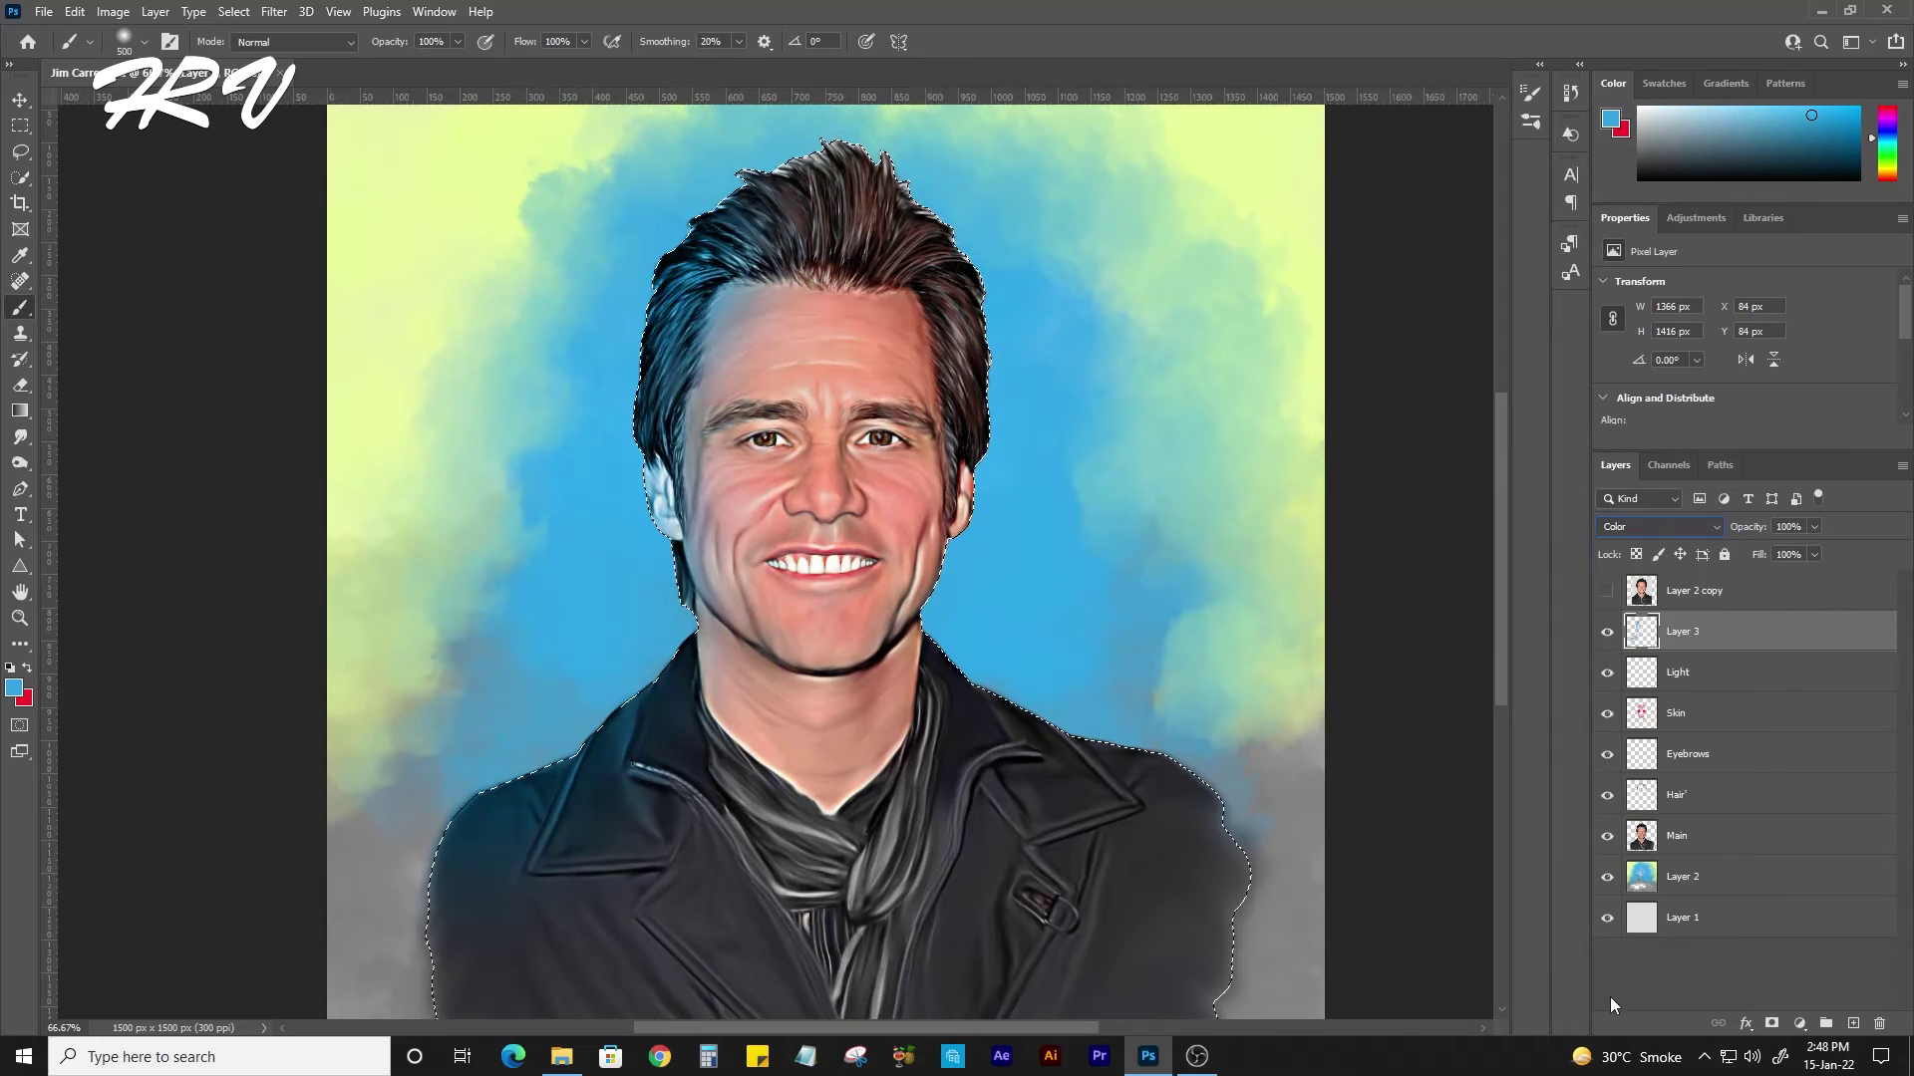
{"action": "left_click_drag", "start_coordinate": [1044, 615], "coordinate": [1209, 705]}
{"action": "left_click", "coordinate": [13, 687]}
{"action": "left_click", "coordinate": [1305, 647]}
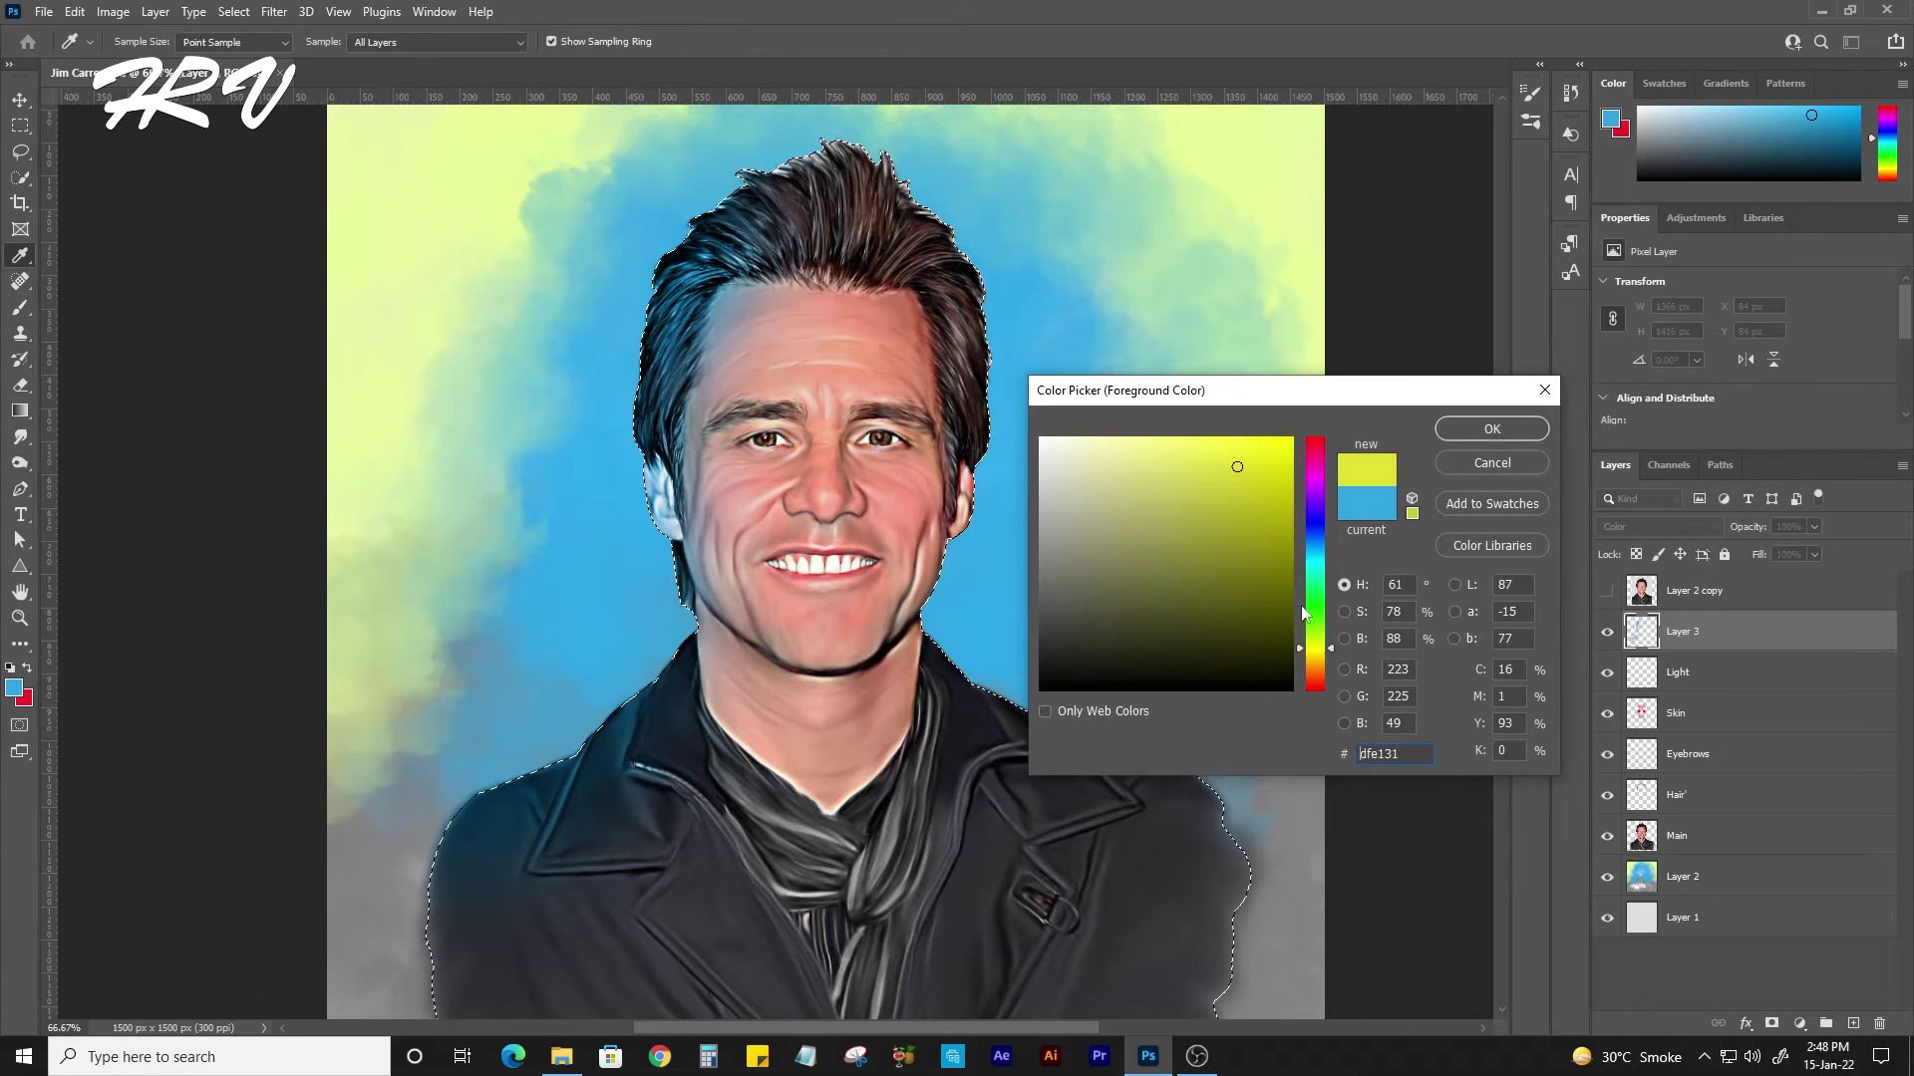
{"action": "left_click", "coordinate": [1460, 428]}
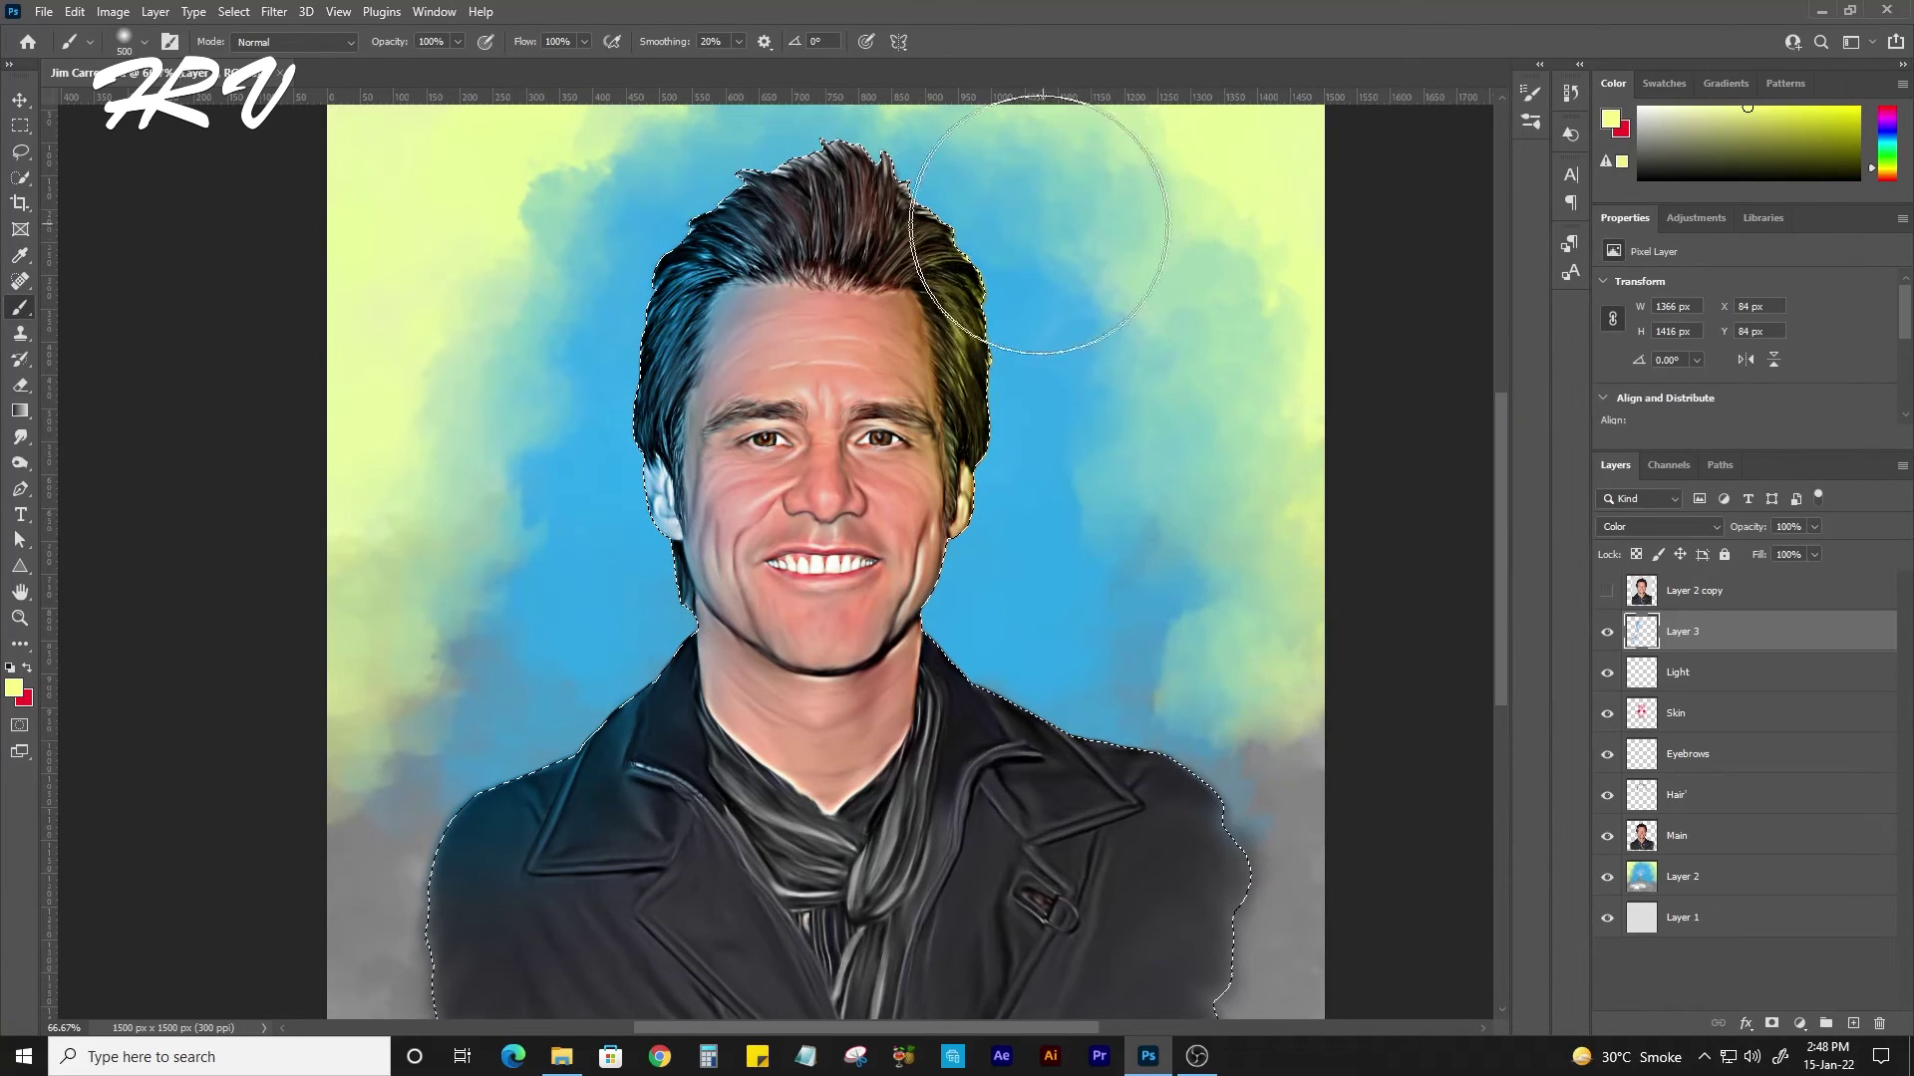
{"action": "key", "text": "ctrl+d"}
Sample the dark brown hair with the Eyedropper and adjust it to reddish-brown a45b40.
{"action": "scroll", "coordinate": [1209, 705], "scroll_direction": "down", "scroll_amount": 1}
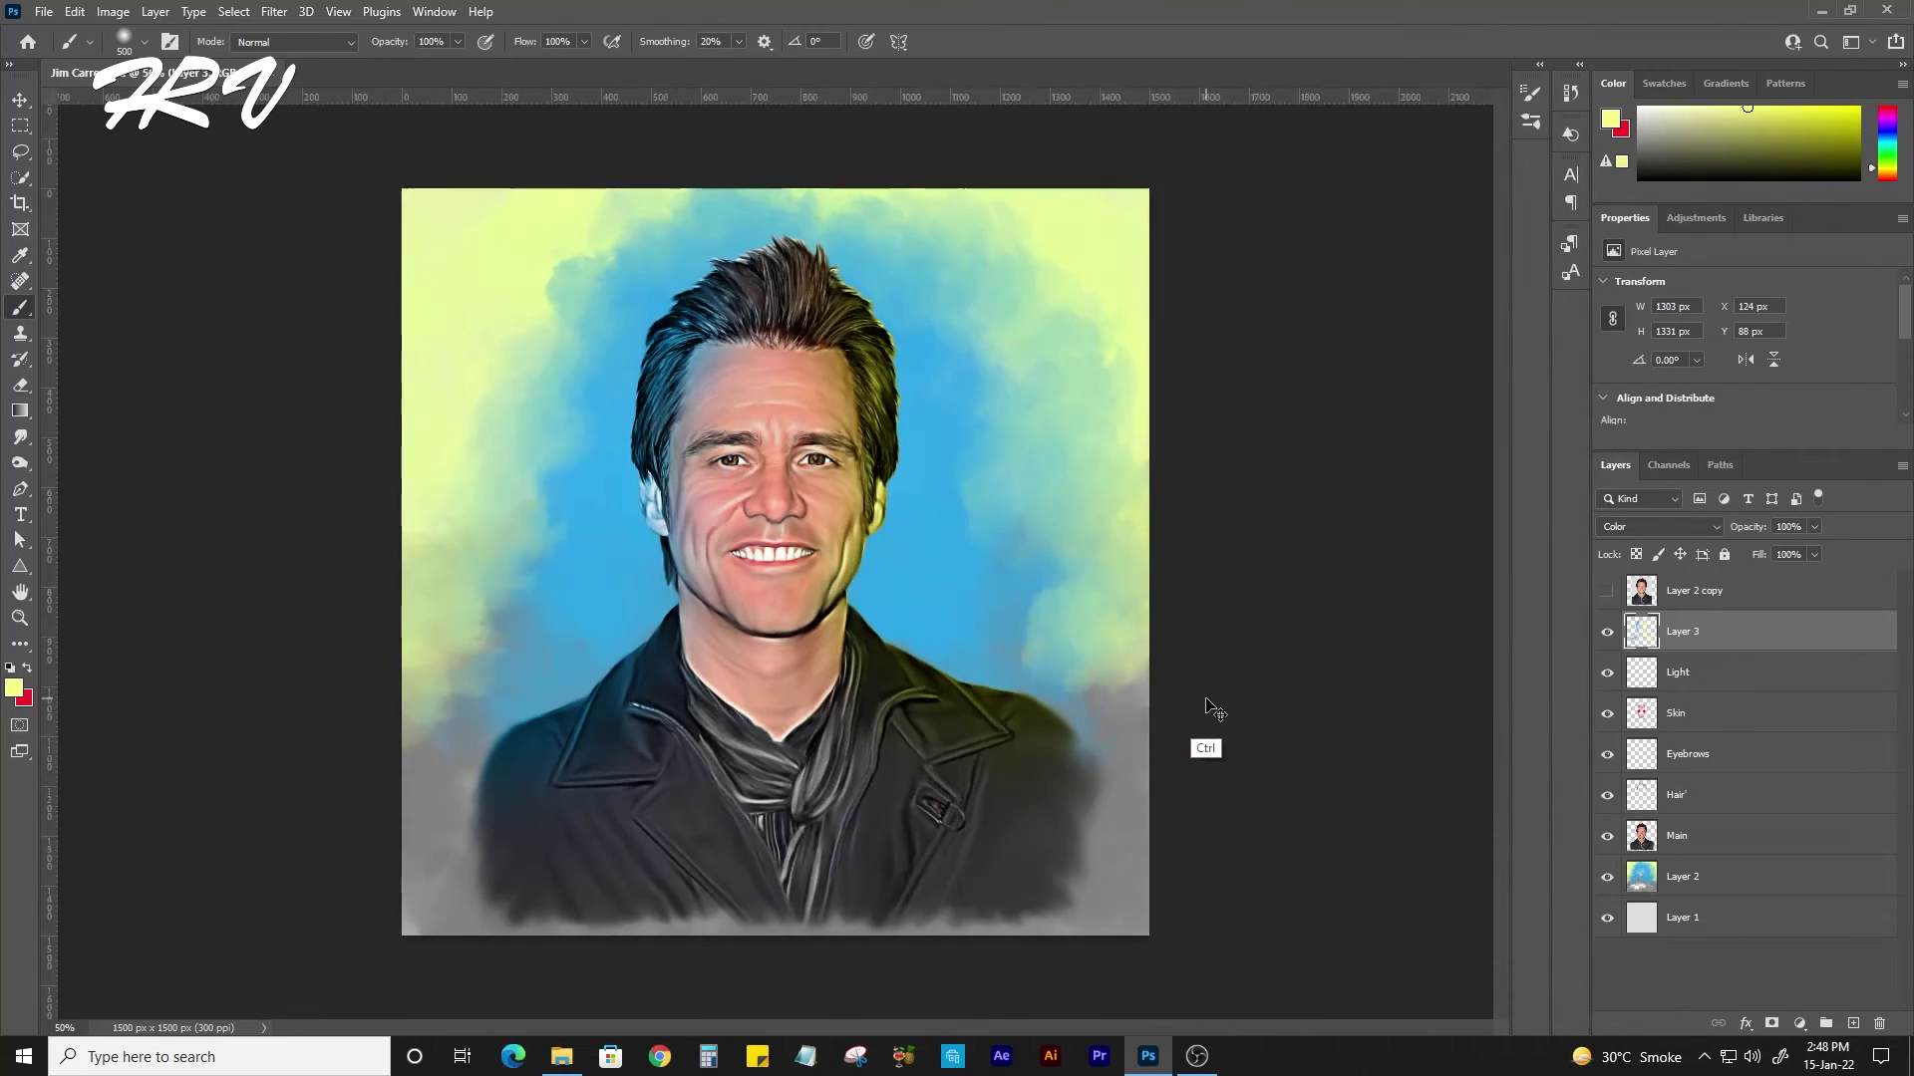
{"action": "scroll", "coordinate": [1004, 547], "scroll_direction": "up", "scroll_amount": 1}
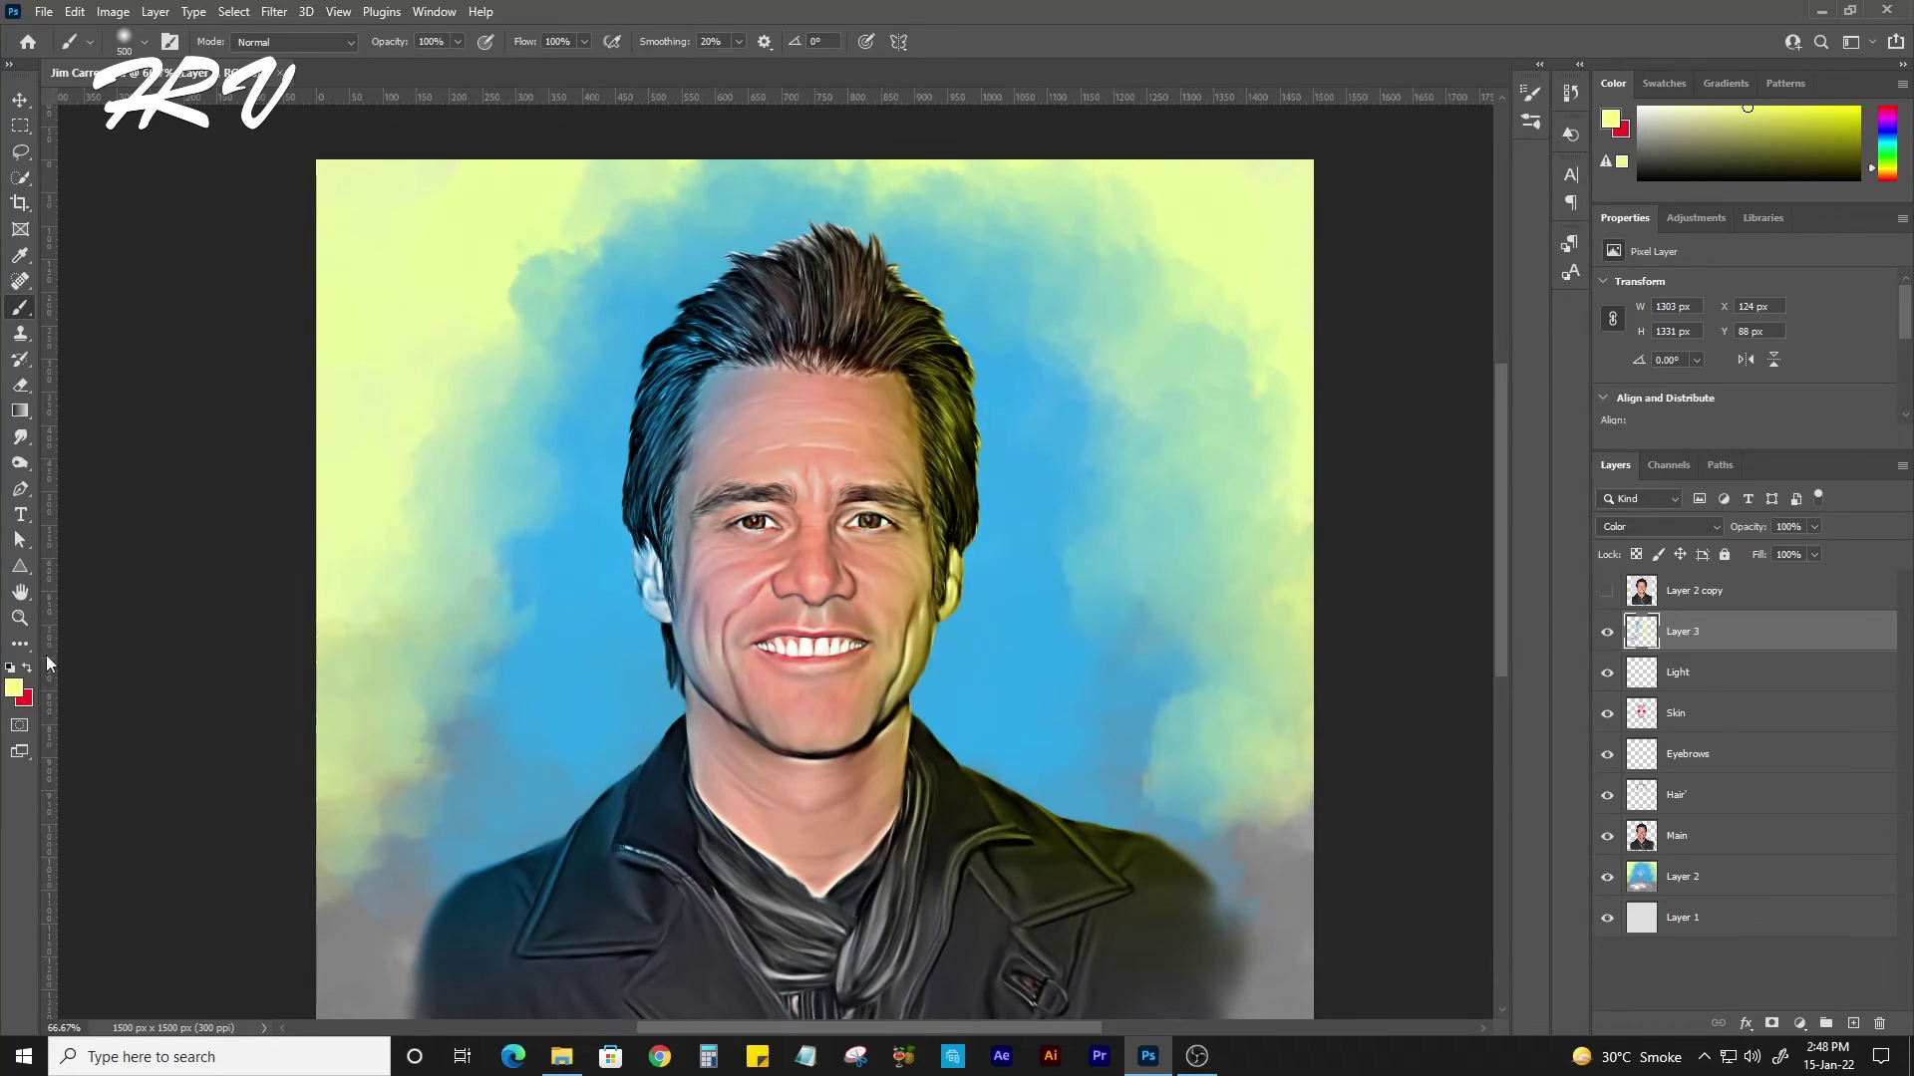
{"action": "scroll", "coordinate": [815, 438], "scroll_direction": "up", "scroll_amount": 2}
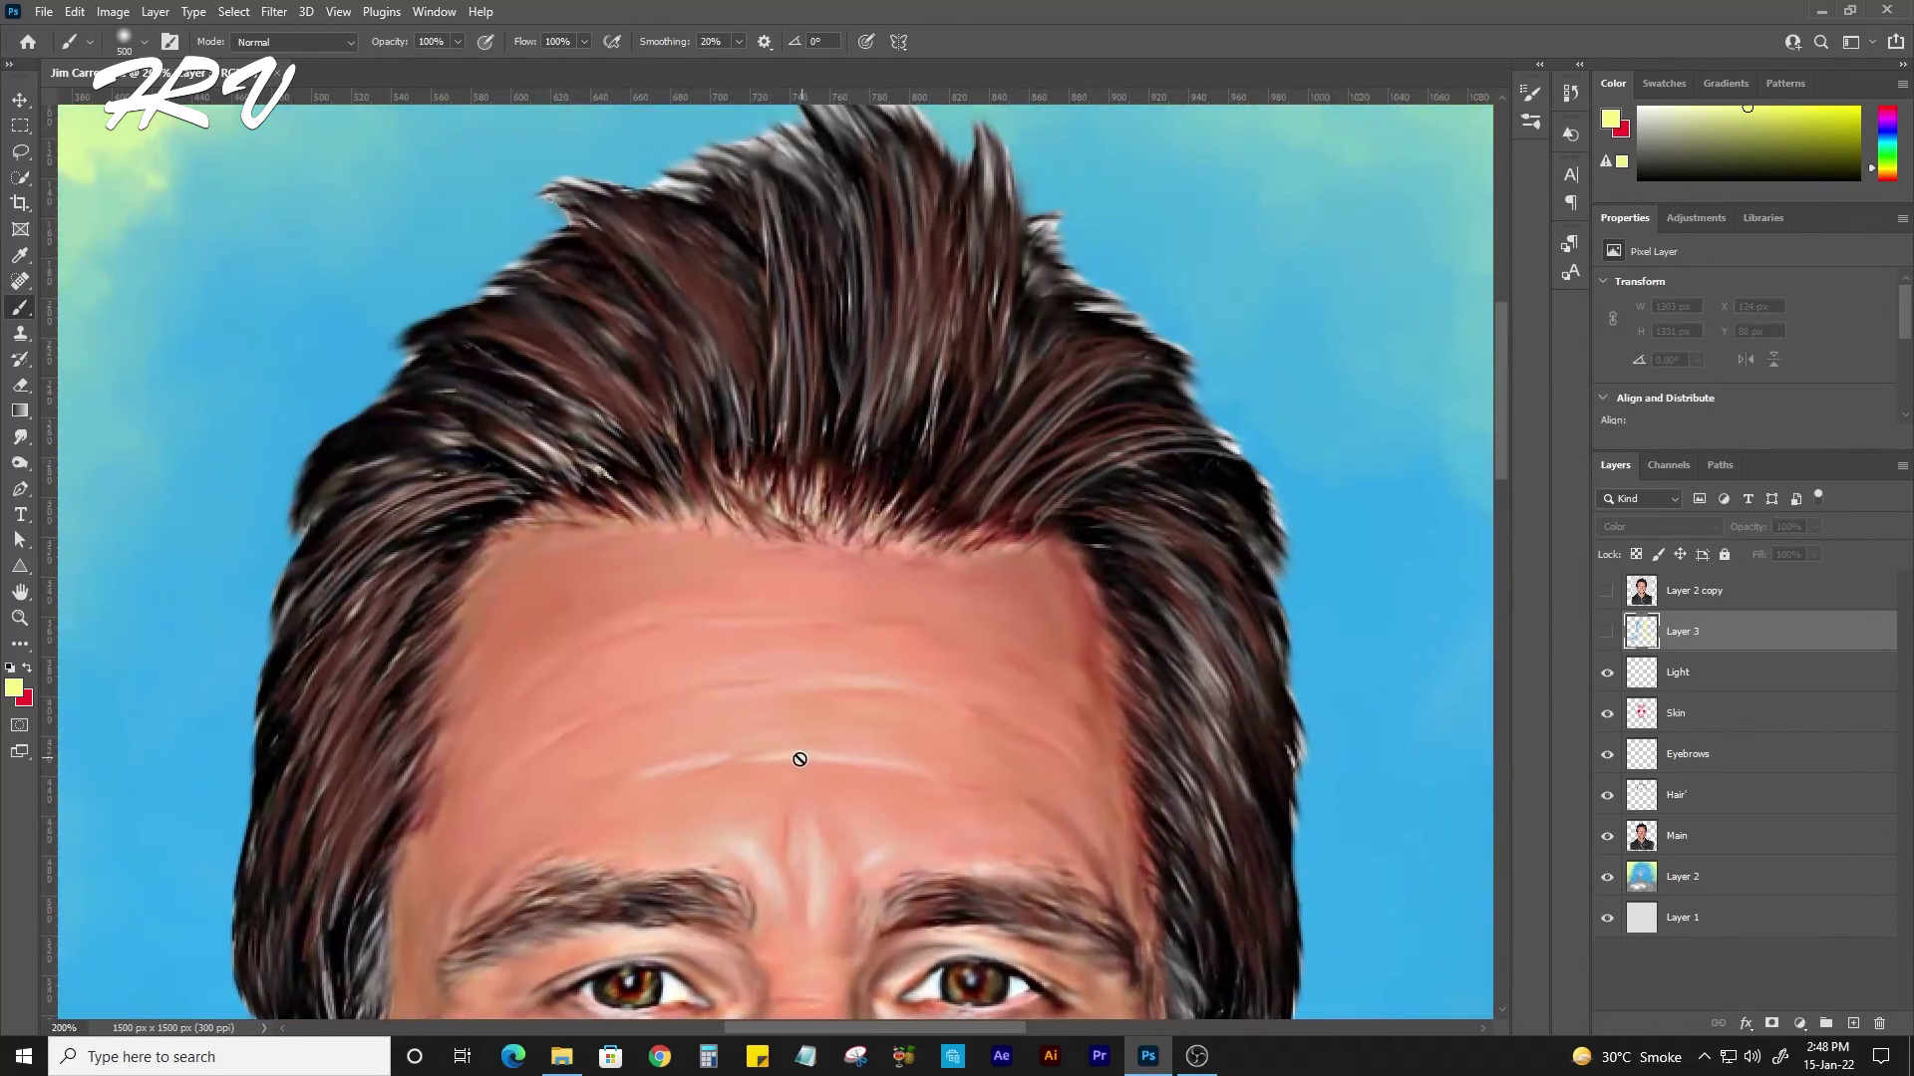
{"action": "key", "text": "i"}
{"action": "left_click", "coordinate": [712, 288]}
{"action": "scroll", "coordinate": [1176, 544], "scroll_direction": "down", "scroll_amount": 3}
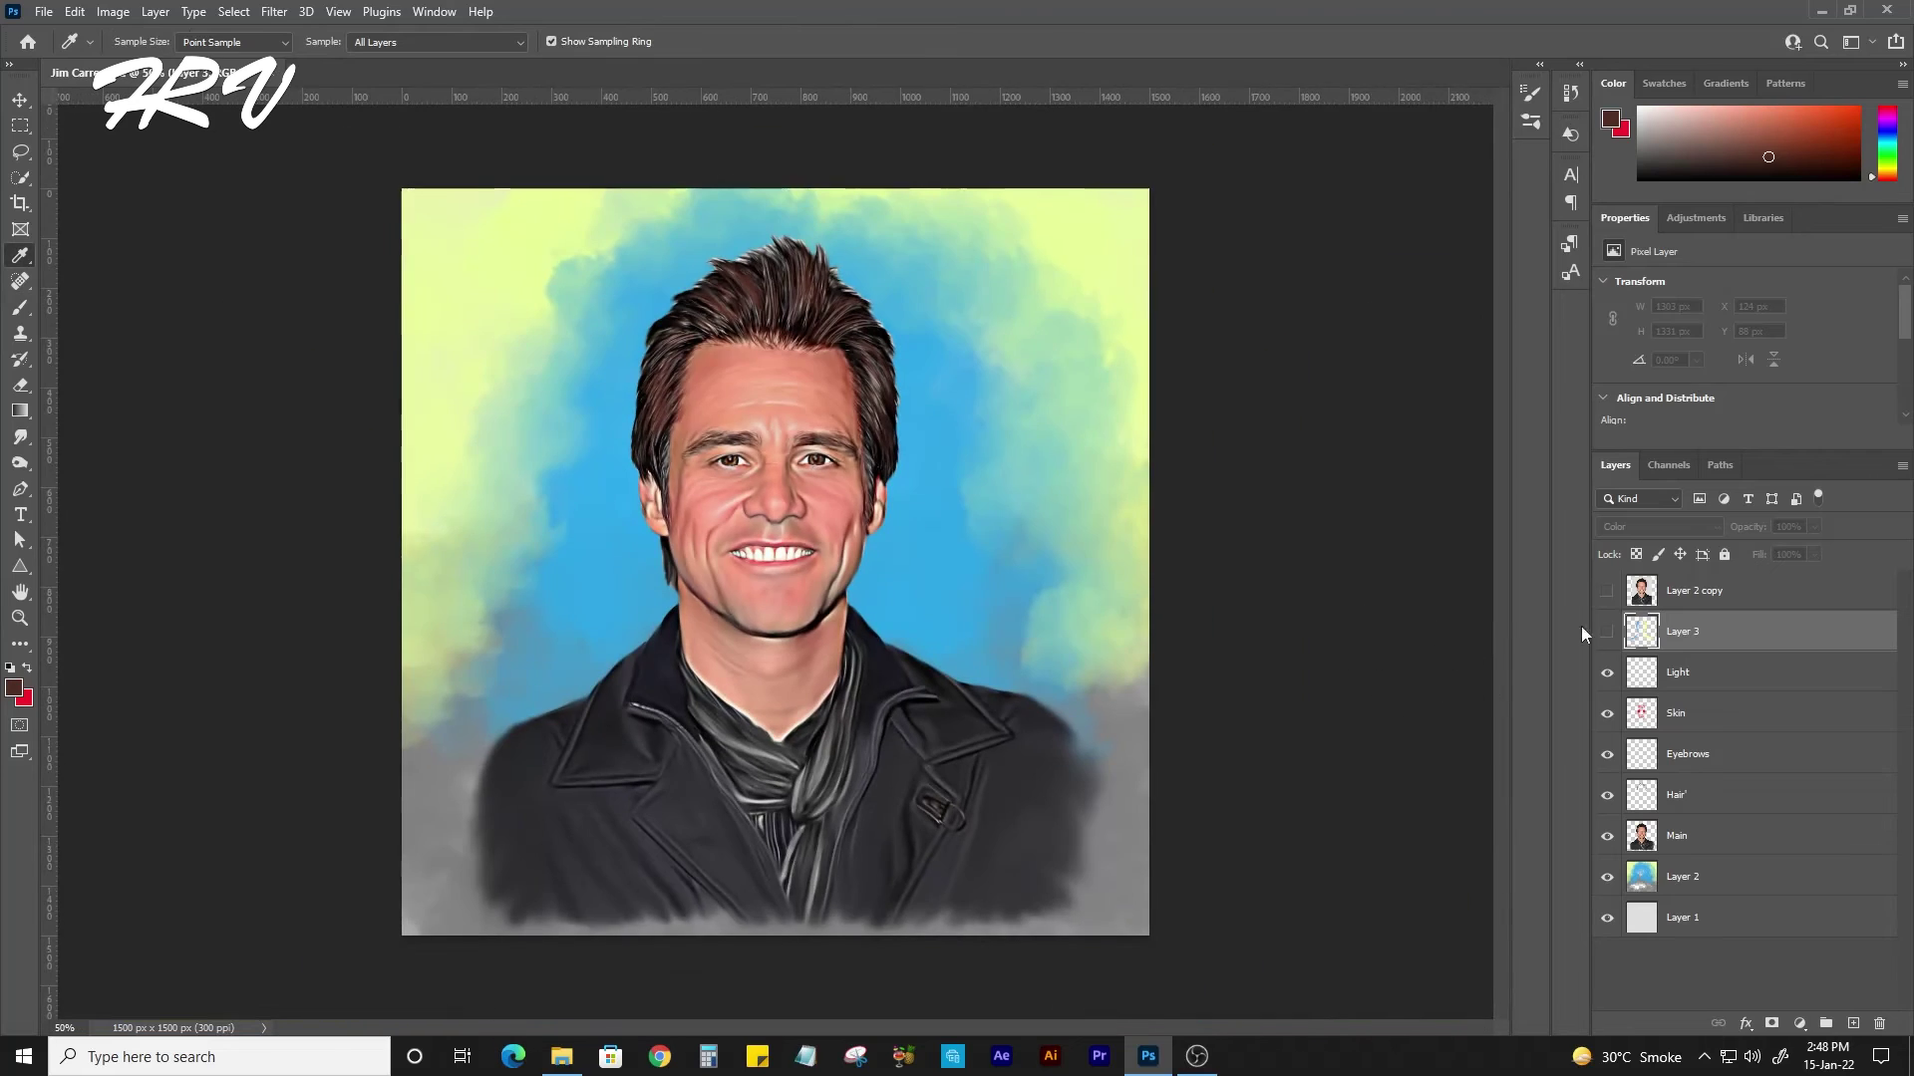
{"action": "left_click", "coordinate": [14, 688]}
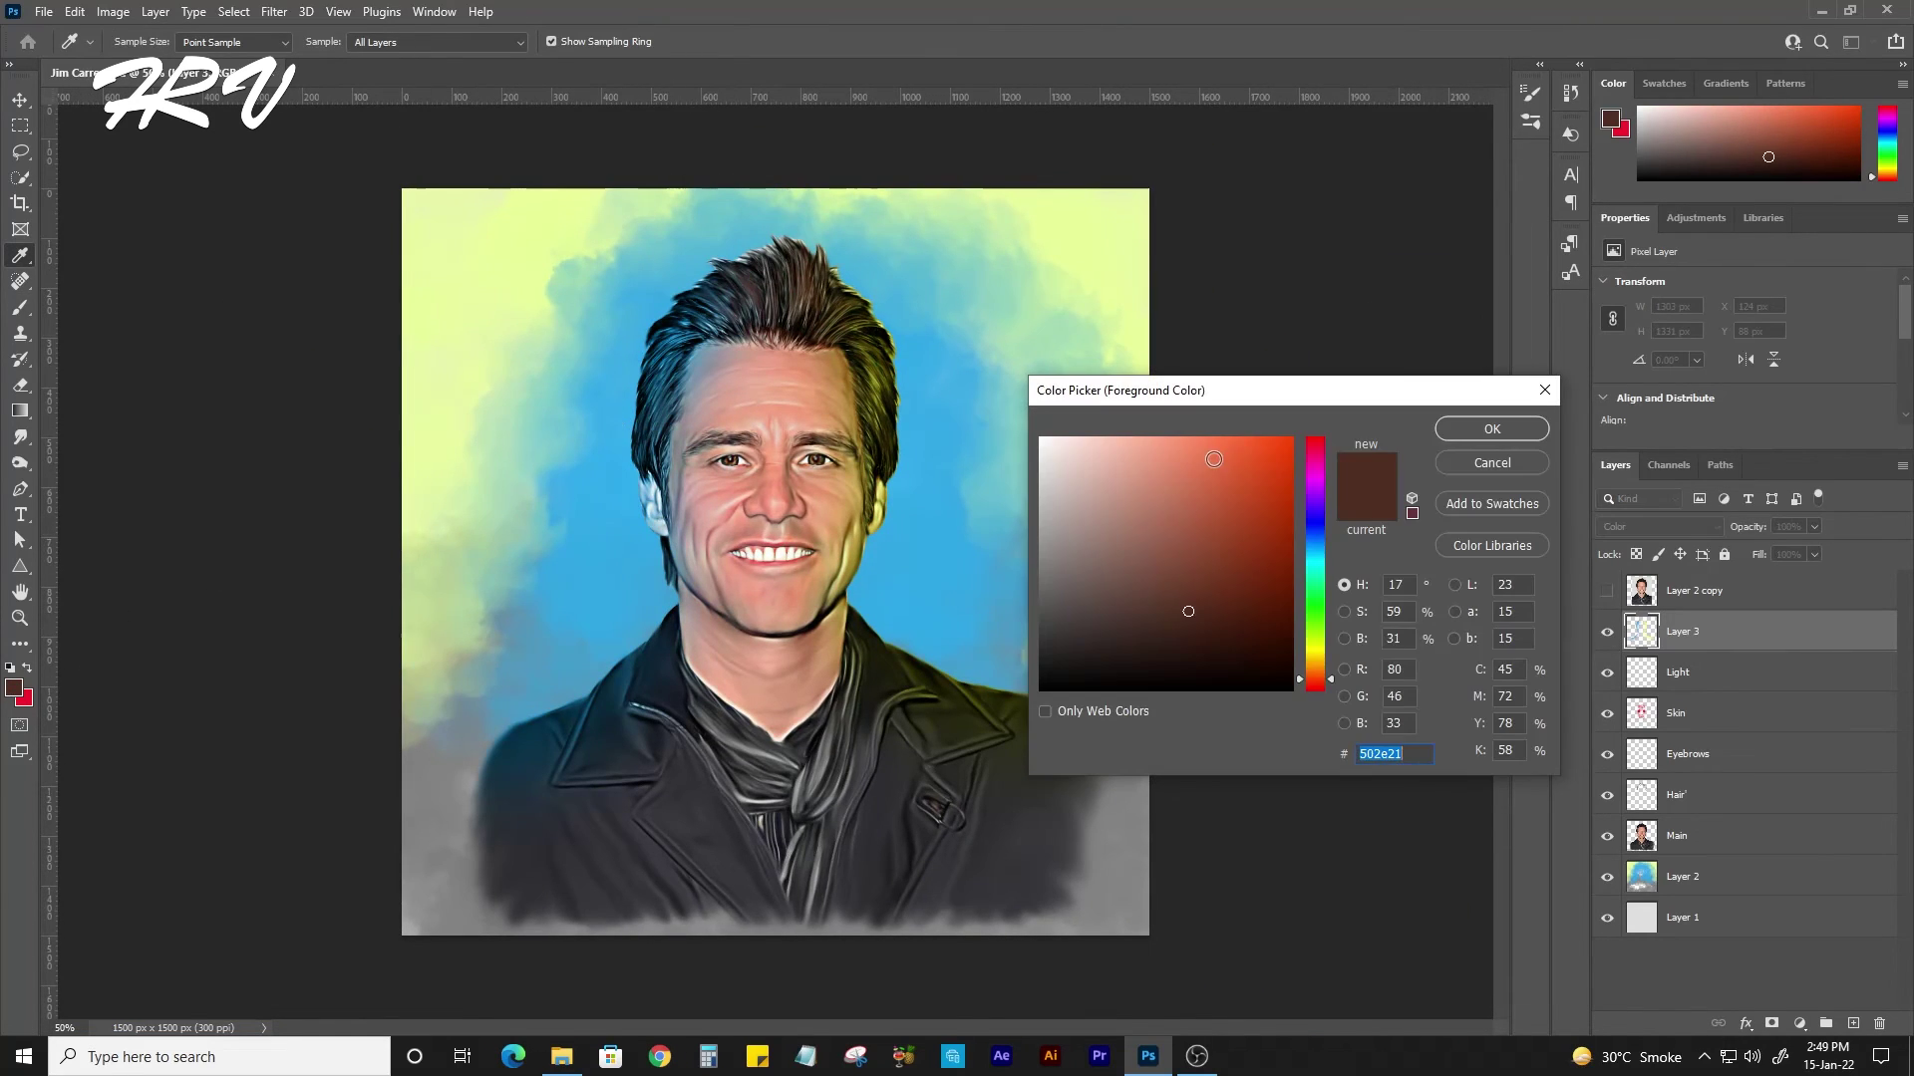
{"action": "left_click", "coordinate": [1468, 430]}
Tint the top of the hair reddish-brown with the brush, then deselect the figure.
{"action": "key", "text": "b"}
{"action": "left_click_drag", "start_coordinate": [774, 242], "coordinate": [732, 246]}
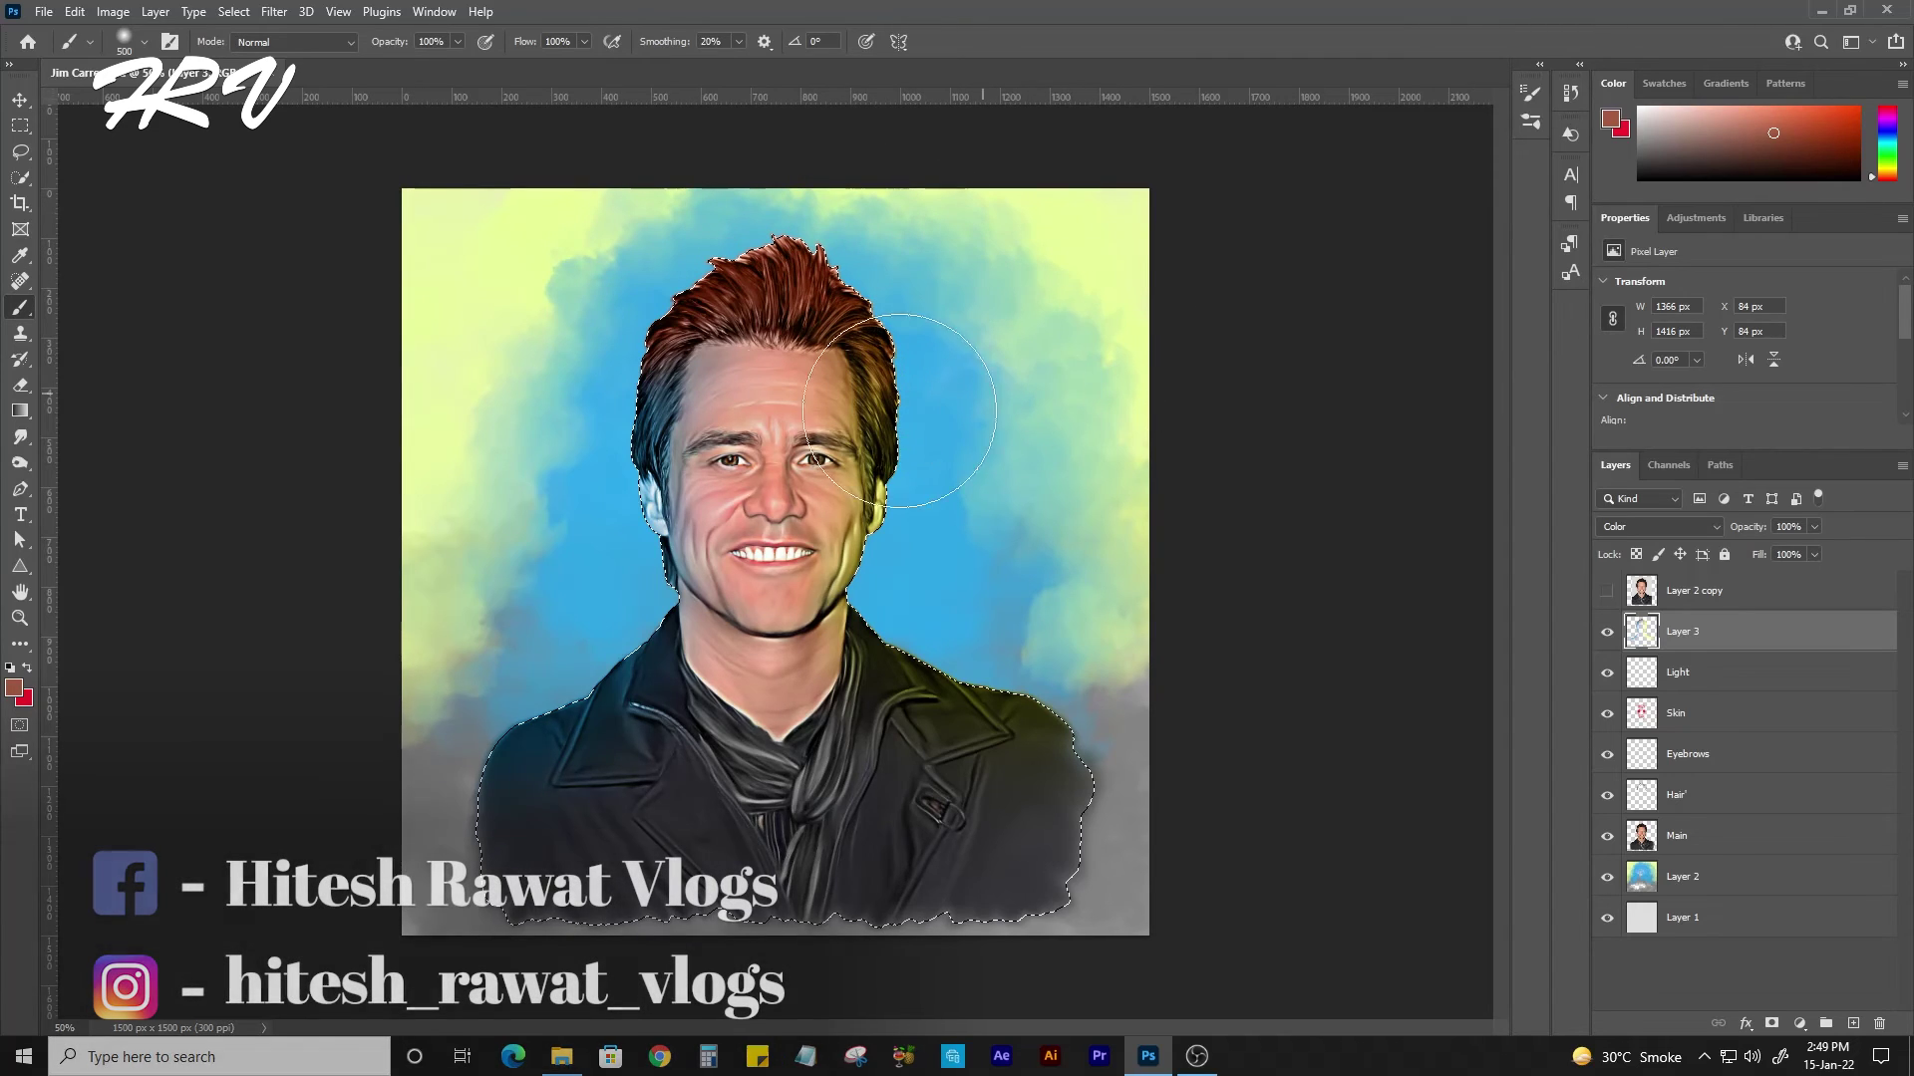
{"action": "key", "text": "ctrl+d"}
{"action": "key", "text": "ctrl+minus"}
{"action": "key", "text": "ctrl+plus"}
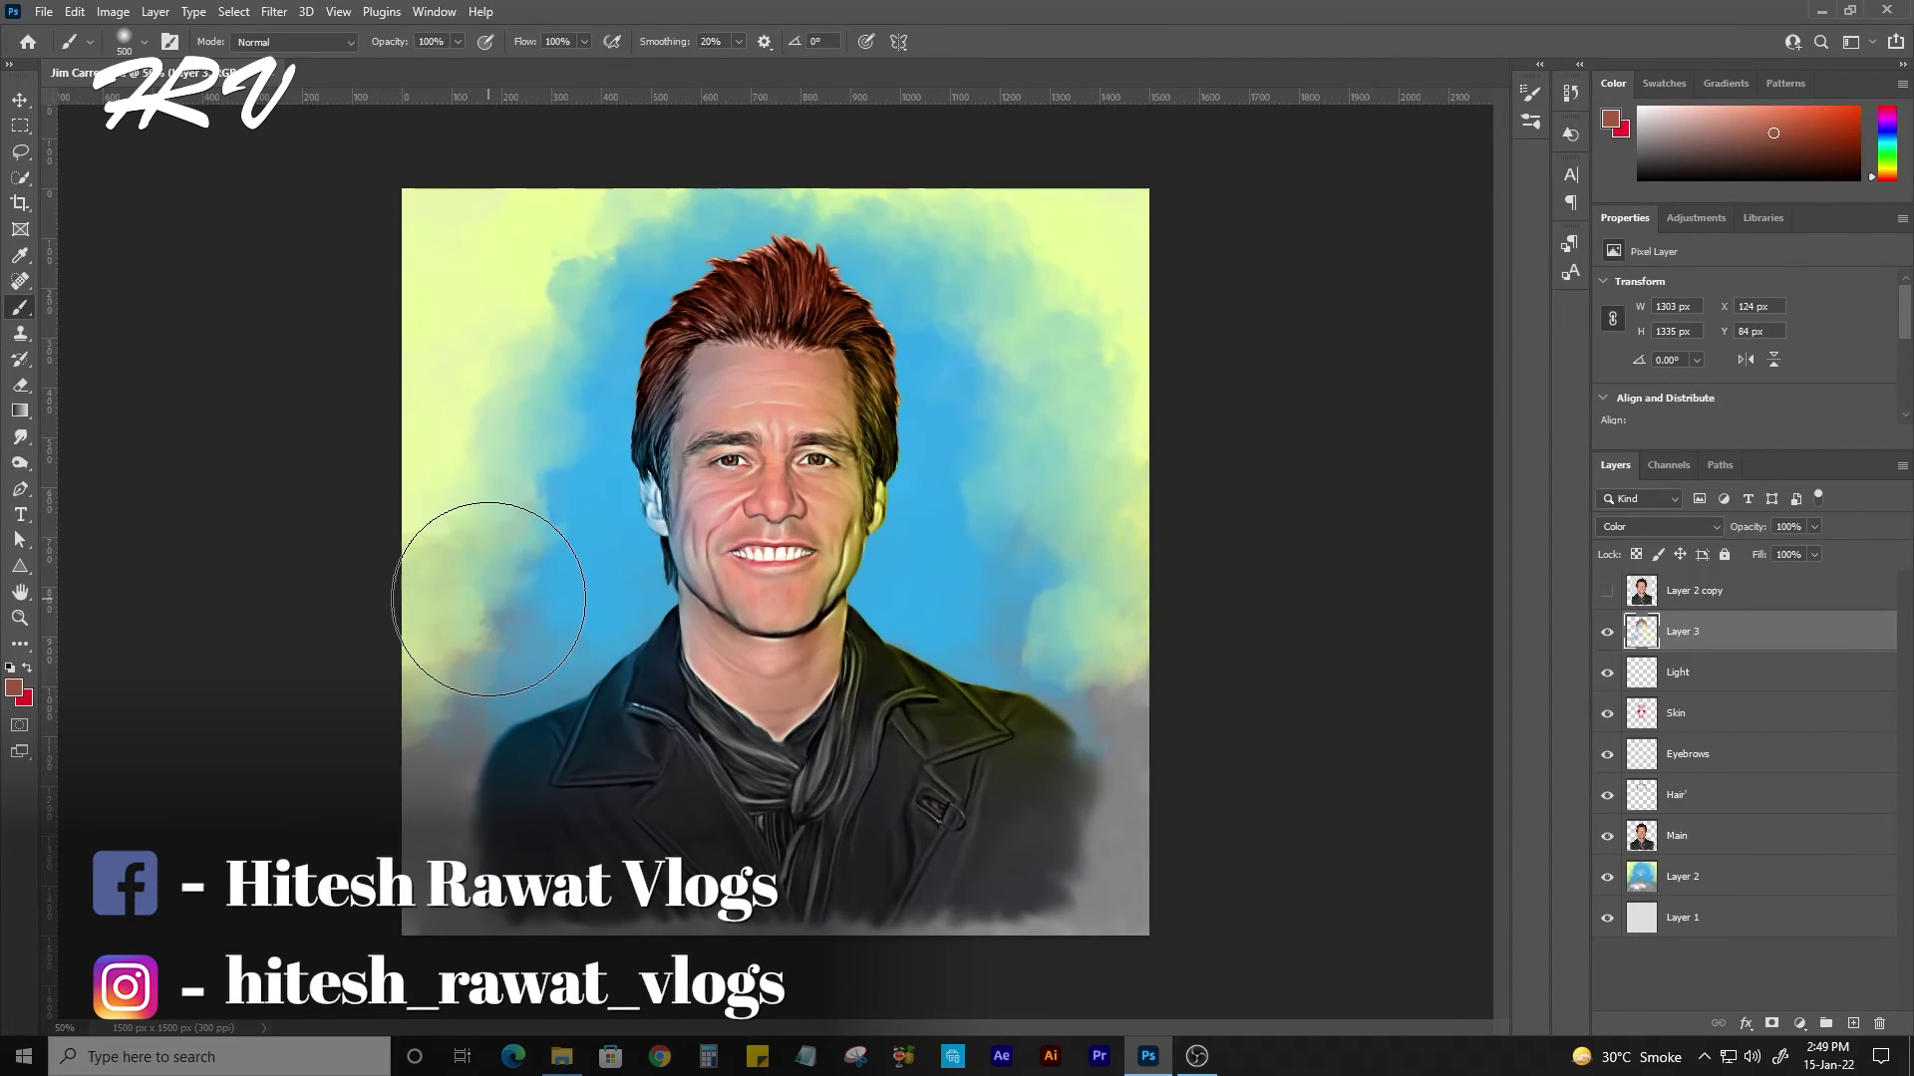
Zoom in on the lower-left jacket corner, add Layer 4, and set a white brush.
{"action": "key", "text": "v"}
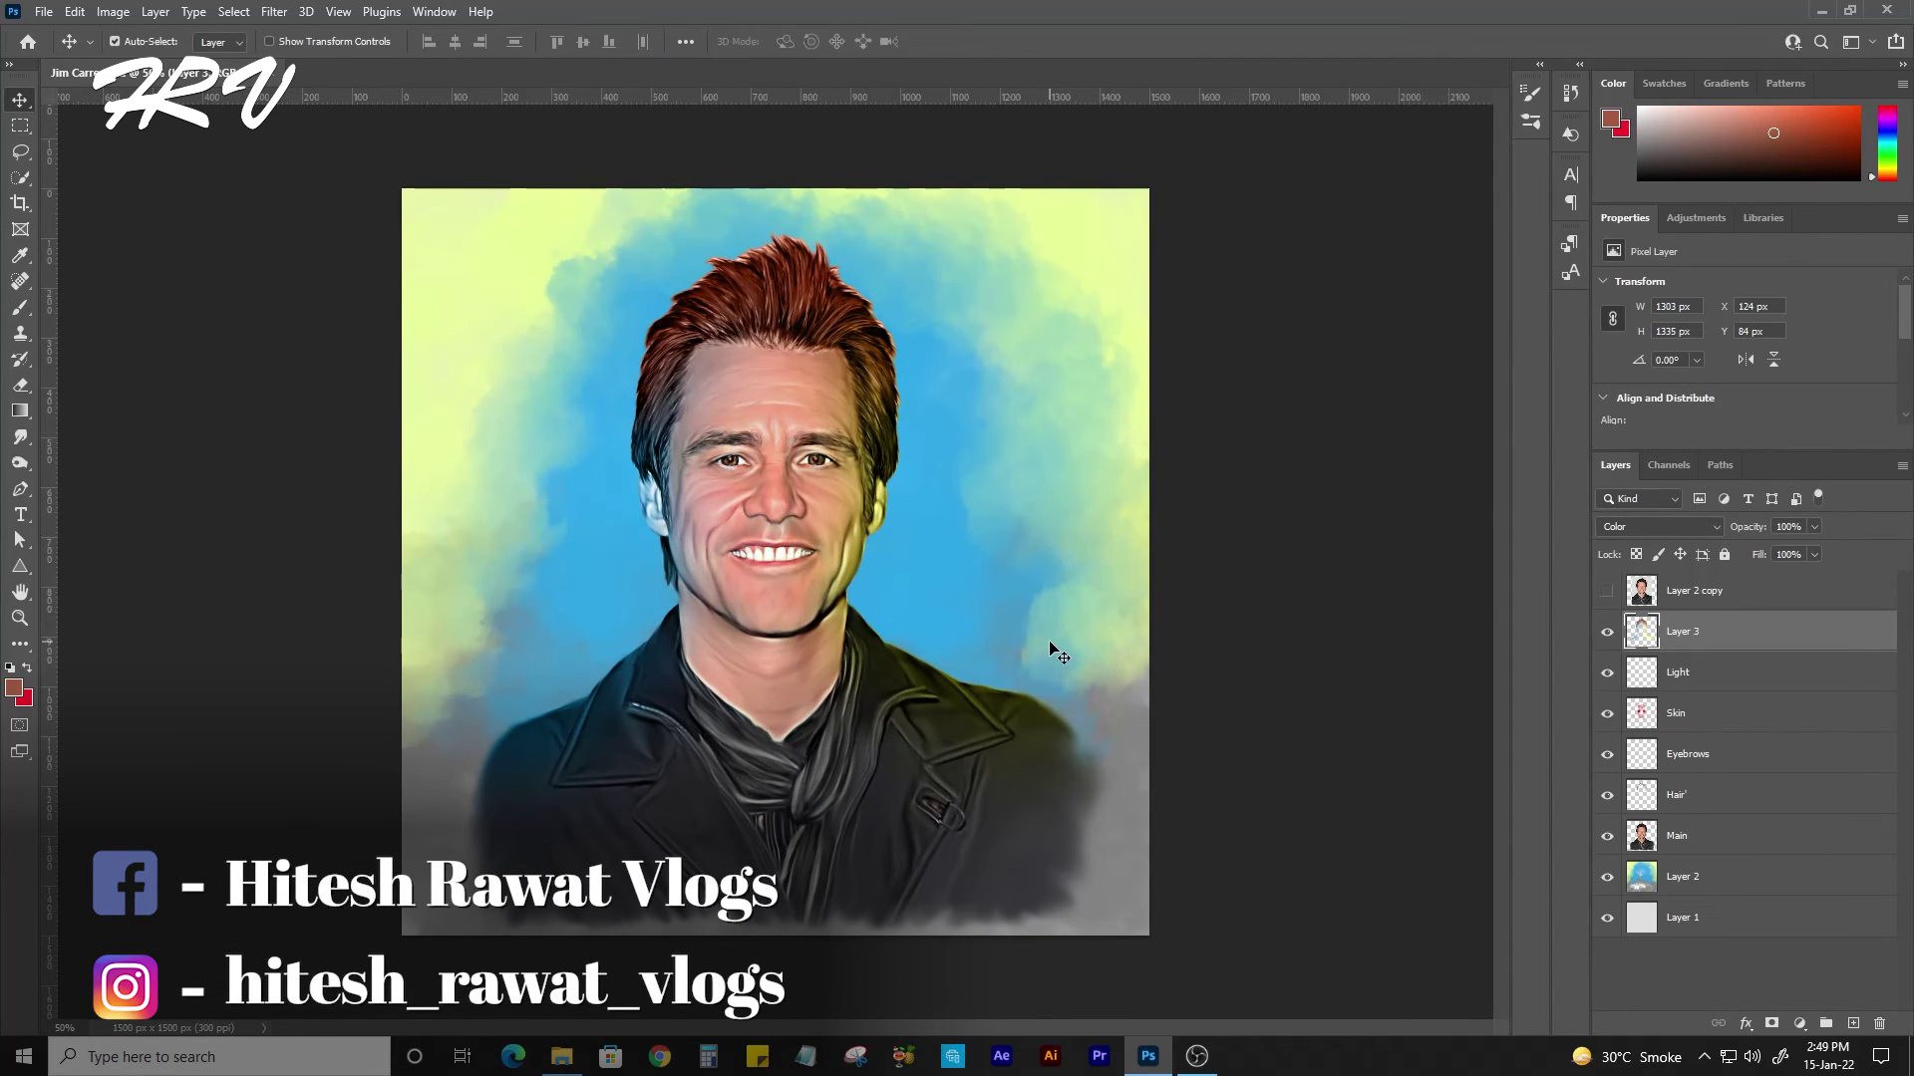
{"action": "key", "text": "ctrl+plus"}
{"action": "key", "text": "ctrl+plus"}
{"action": "mouse_move", "coordinate": [688, 781]}
{"action": "left_mouse_down"}
{"action": "mouse_move", "coordinate": [909, 581]}
{"action": "mouse_move", "coordinate": [1047, 378]}
{"action": "left_mouse_up"}
{"action": "left_click", "coordinate": [1853, 1024]}
{"action": "key", "text": "b"}
{"action": "key", "text": "d"}
{"action": "key", "text": "x"}
{"action": "key", "text": "ctrl+plus"}
{"action": "key", "text": "ctrl+plus"}
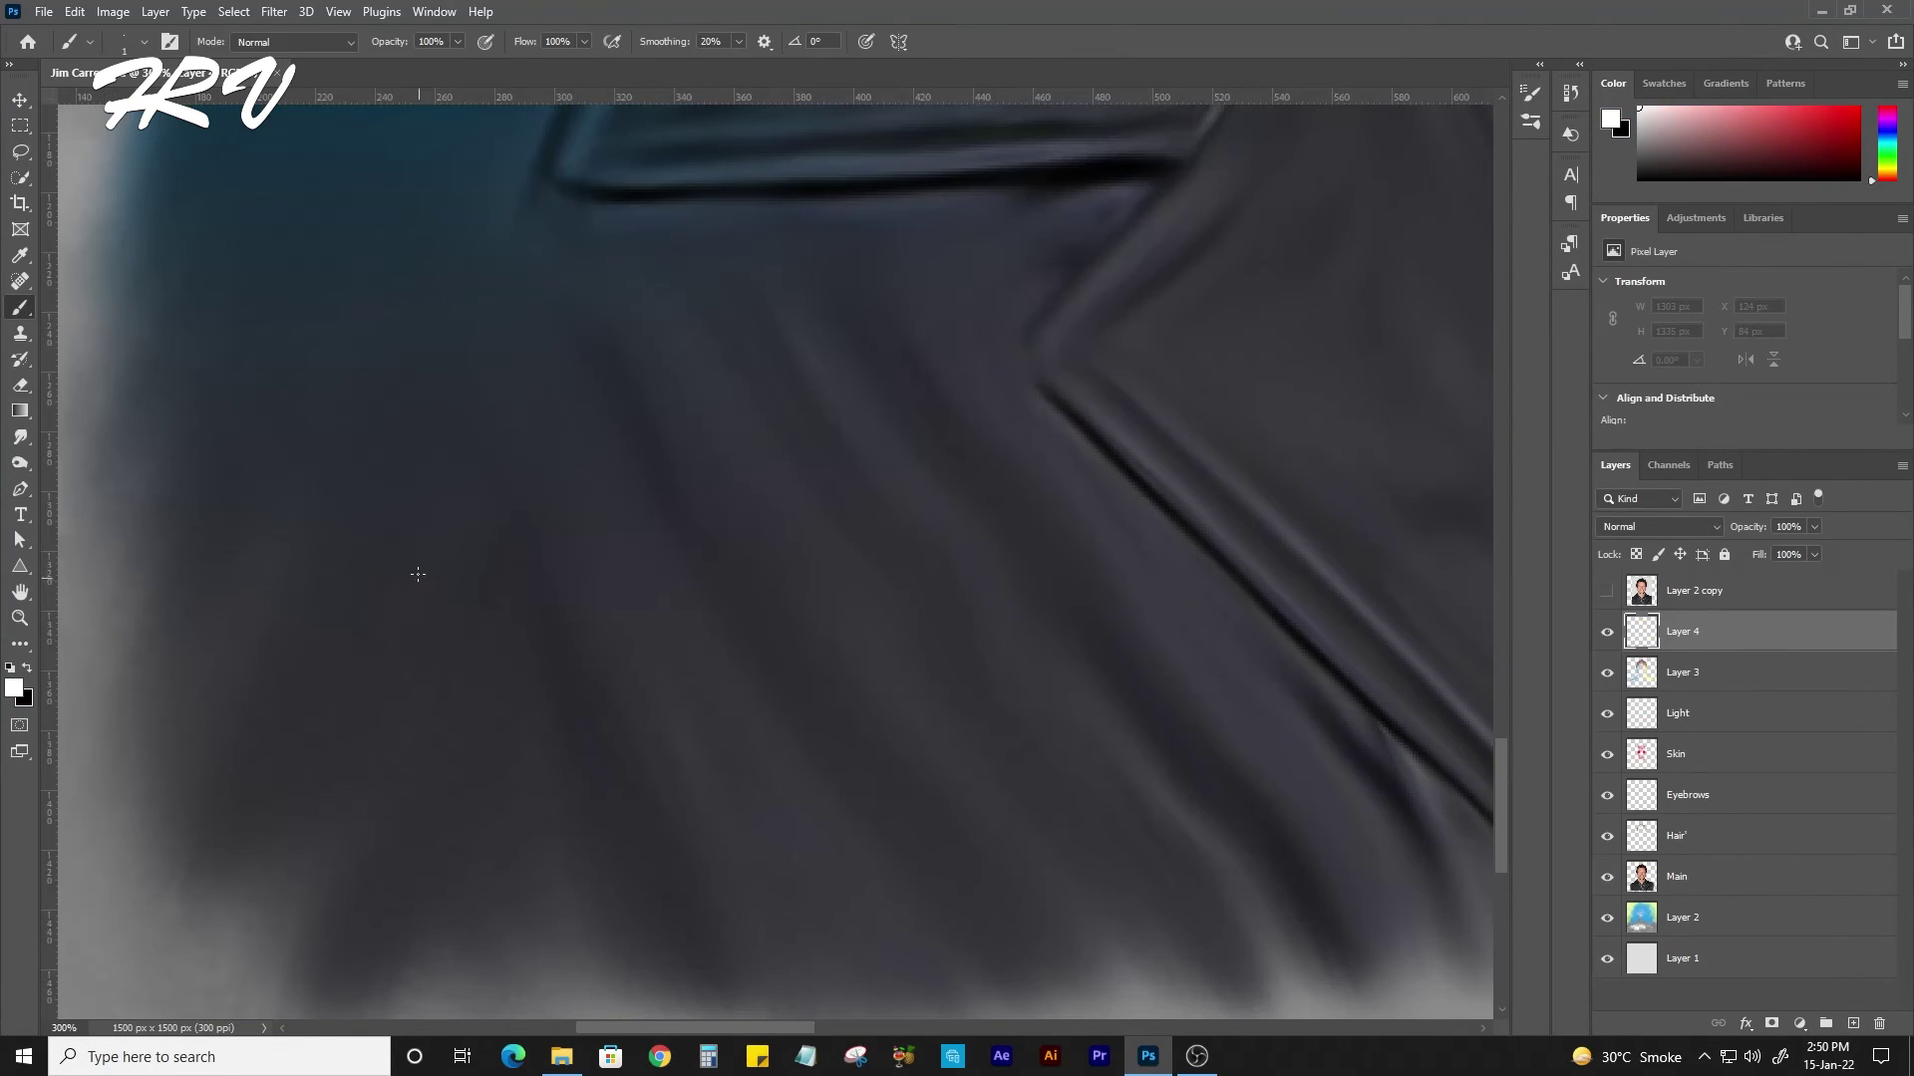